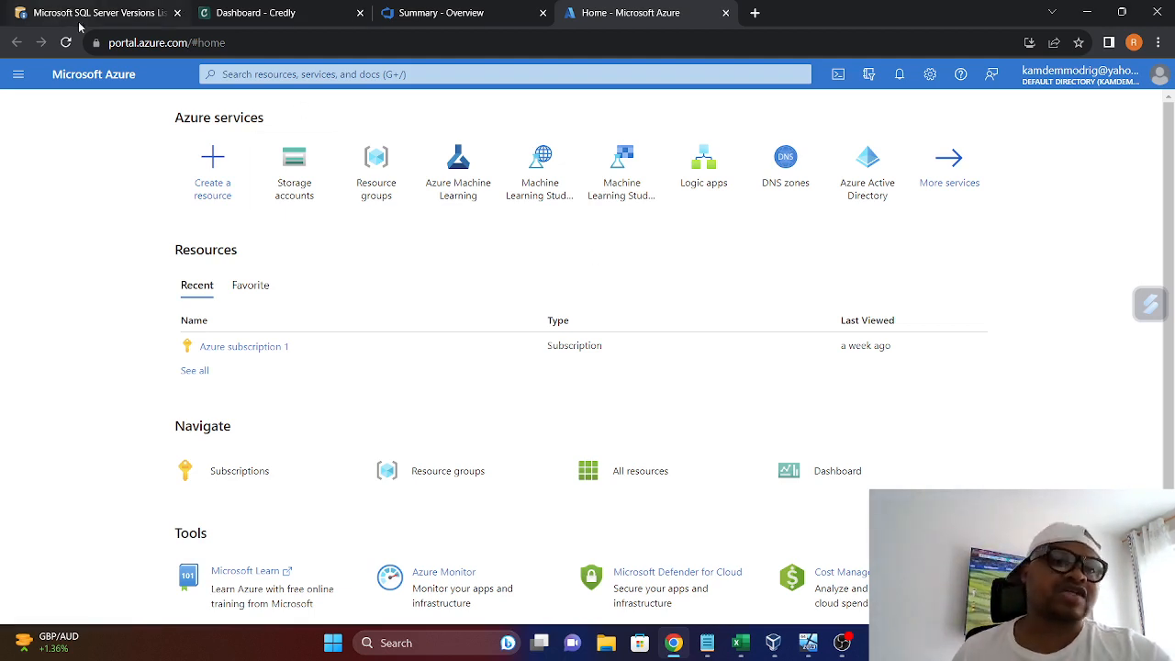
Switch to the Credly dashboard and display the full list of earned badges
{"action": "mouse_move", "coordinate": [273, 17]}
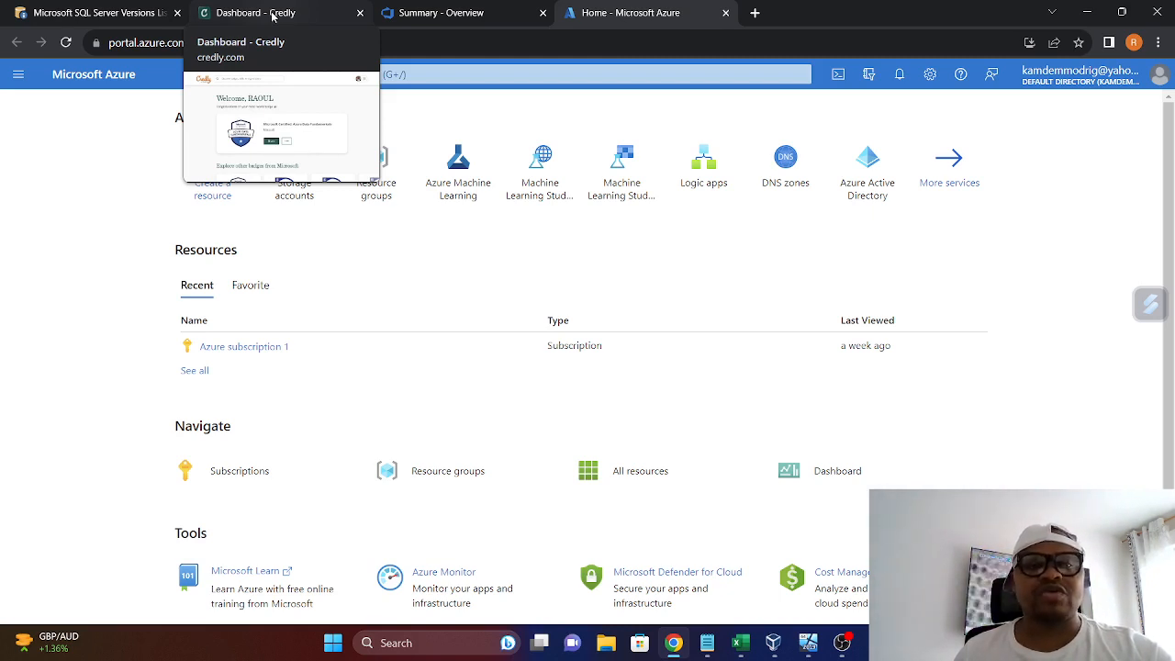
{"action": "left_click", "coordinate": [273, 15]}
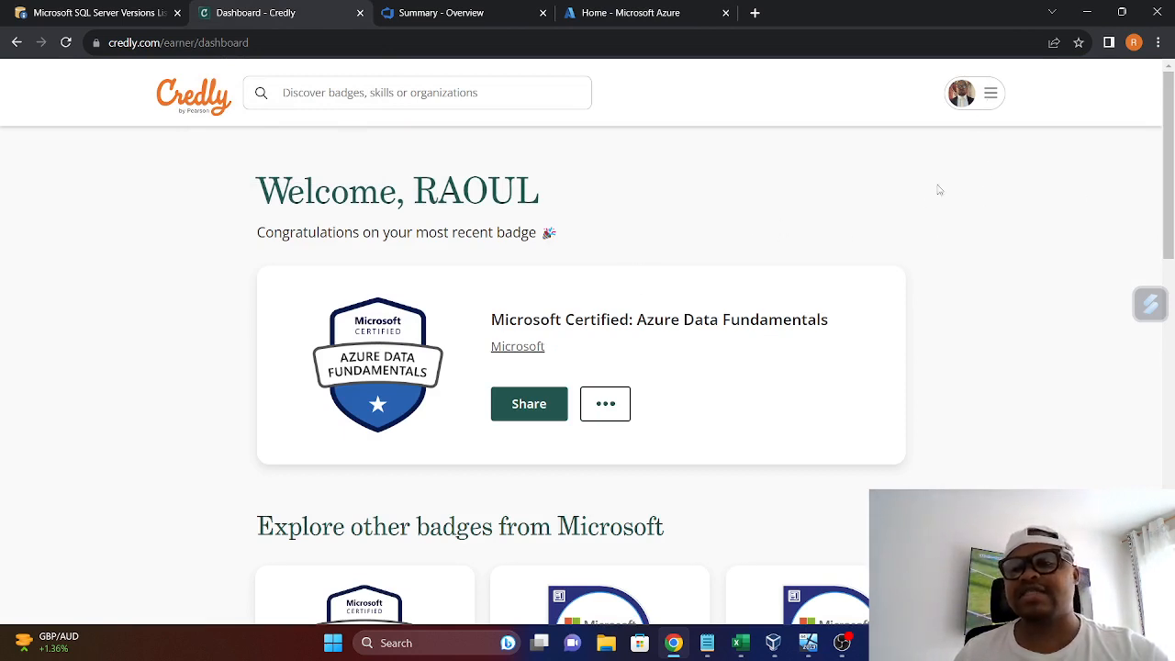
{"action": "left_click", "coordinate": [991, 97]}
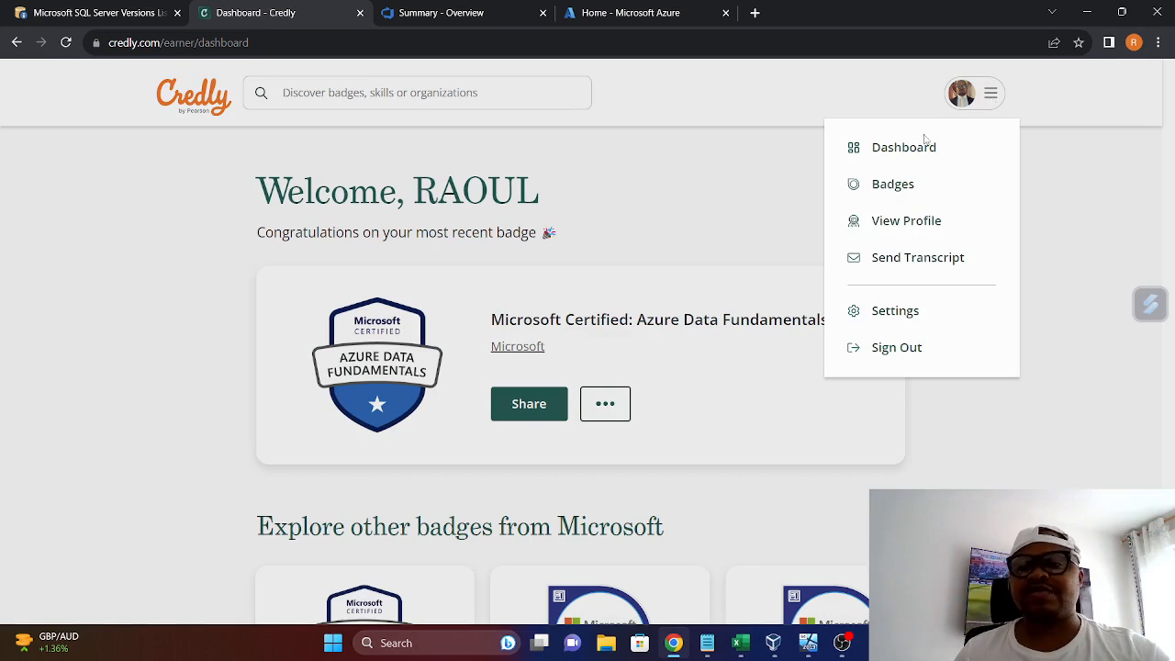
{"action": "left_click", "coordinate": [905, 186]}
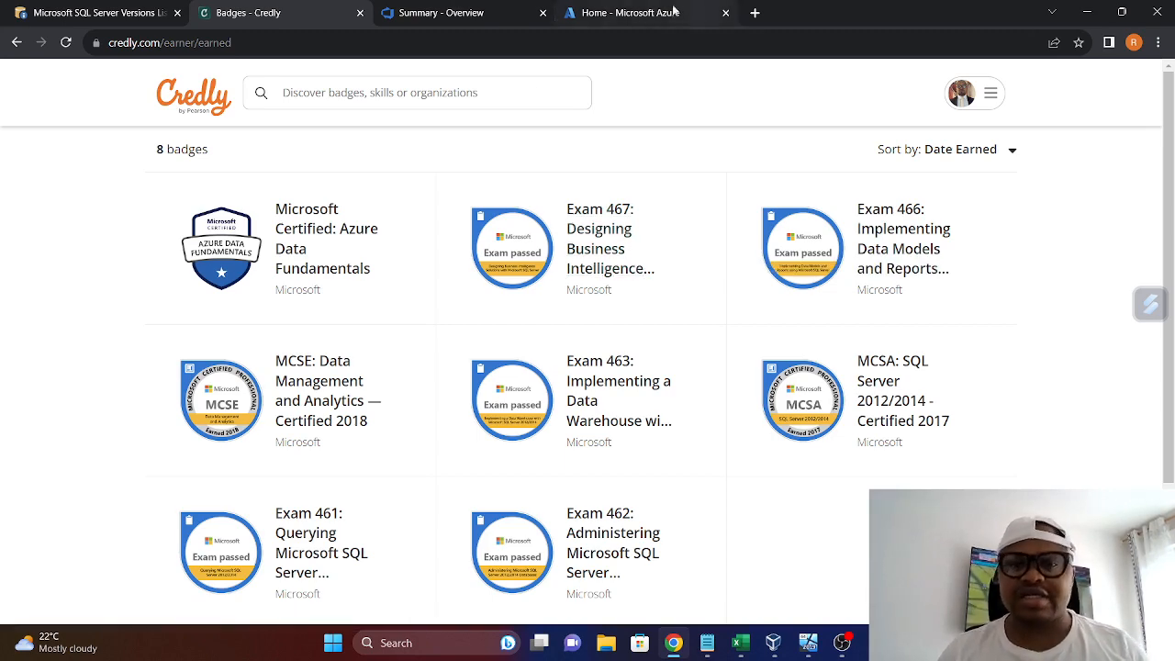
Look over the Azure portal home and DevOps project summary, and switch to the SQL Server patching notes in Notepad
{"action": "left_click", "coordinate": [620, 13]}
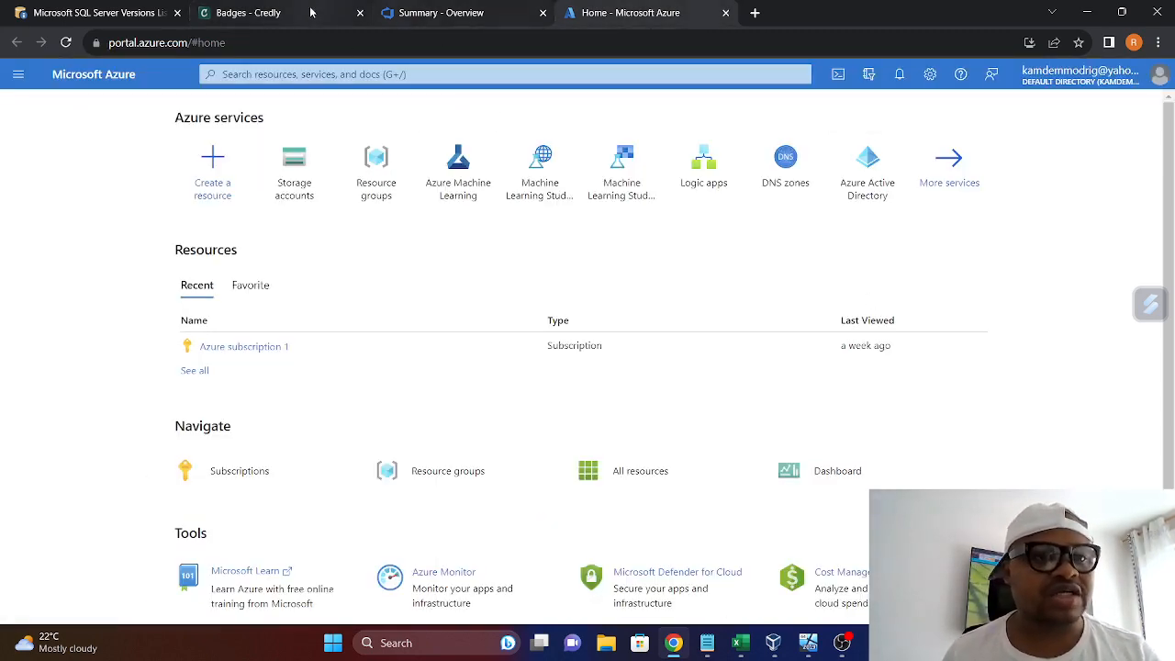
{"action": "left_click", "coordinate": [424, 13]}
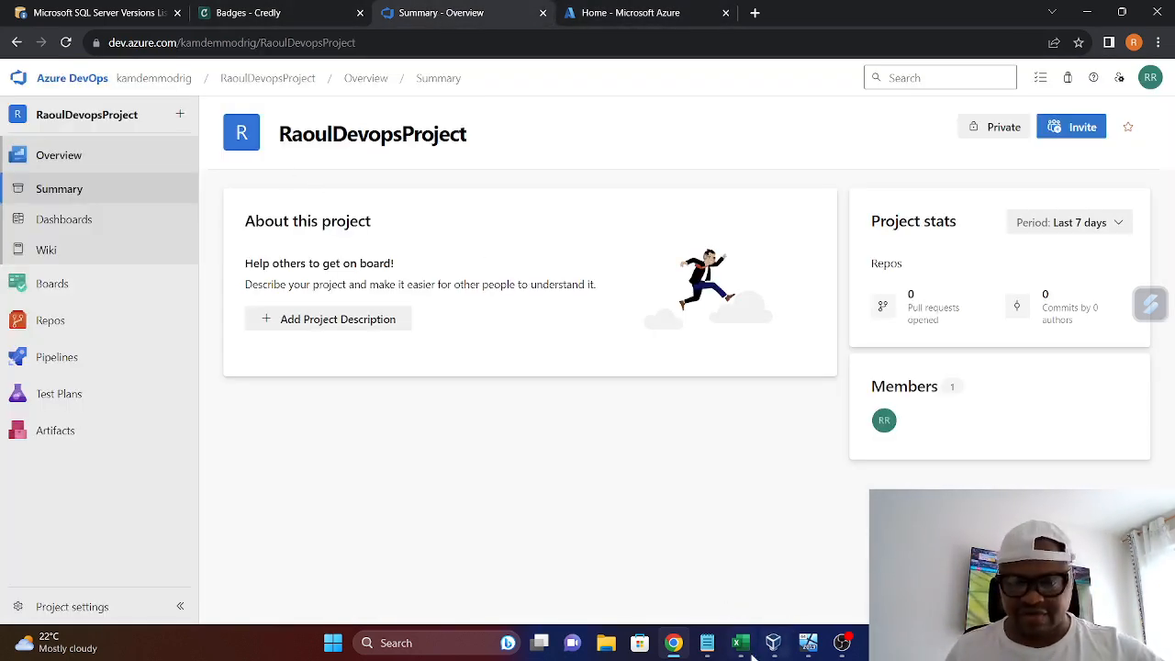
{"action": "left_click", "coordinate": [708, 647]}
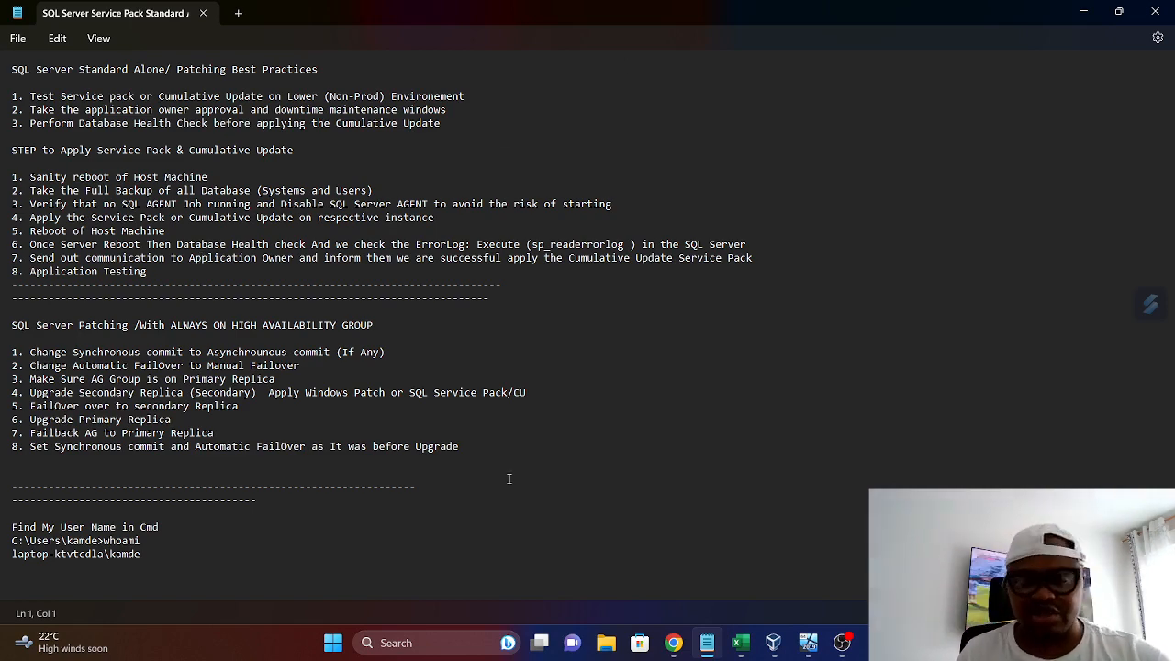
Switch to the SQLServerBuilds workbook in Excel and compare the 2008 and 2005 build sheets, checking the 2008 Release Date filter options
{"action": "left_click", "coordinate": [740, 643]}
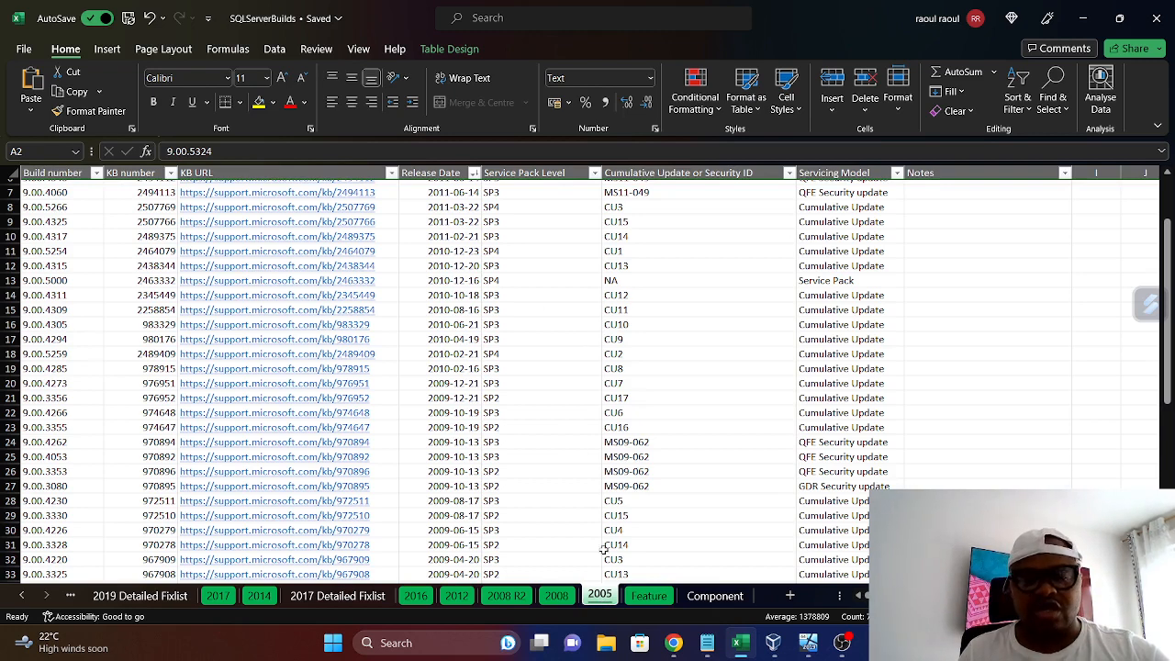
{"action": "left_click", "coordinate": [557, 599]}
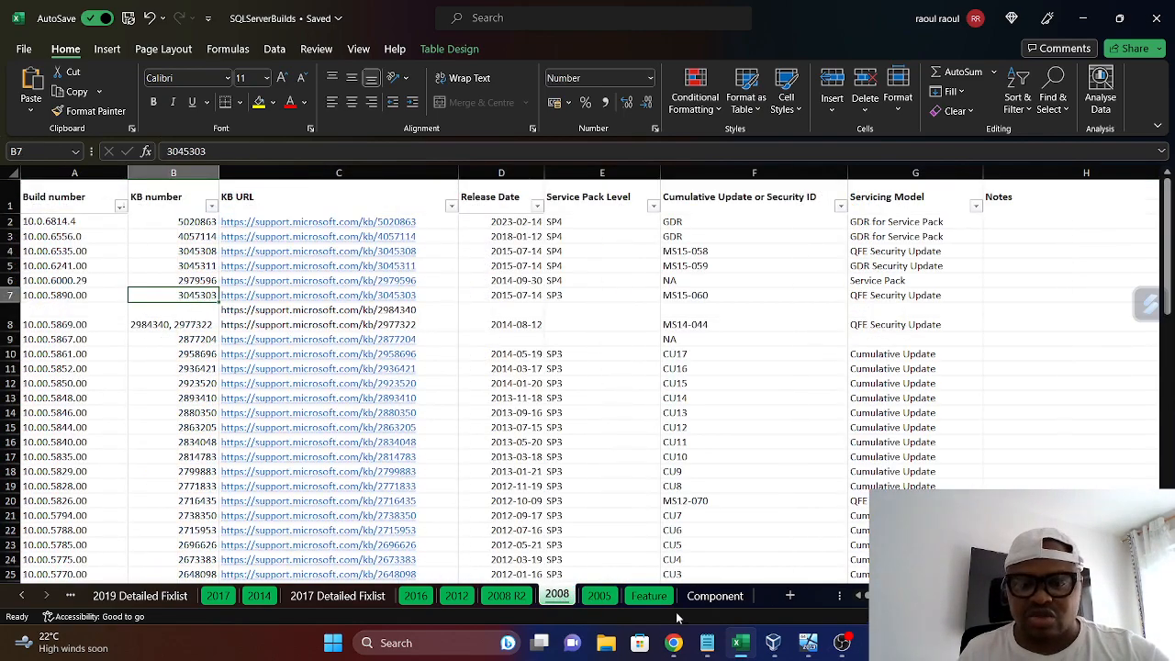
{"action": "left_click", "coordinate": [599, 595]}
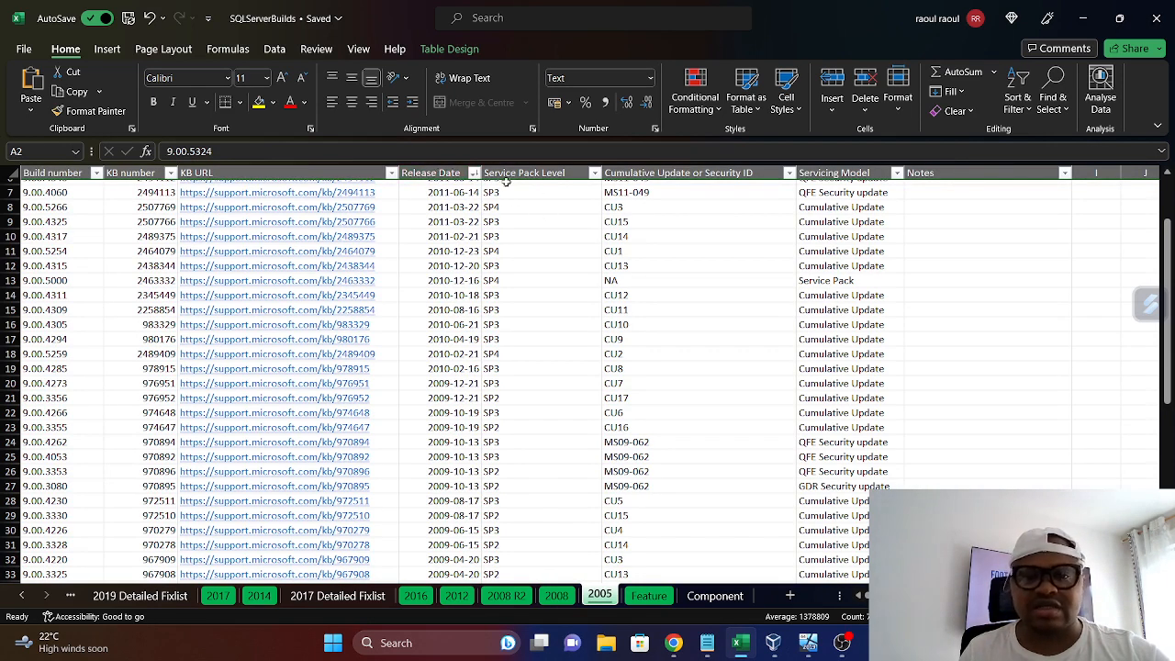
{"action": "left_click", "coordinate": [560, 598]}
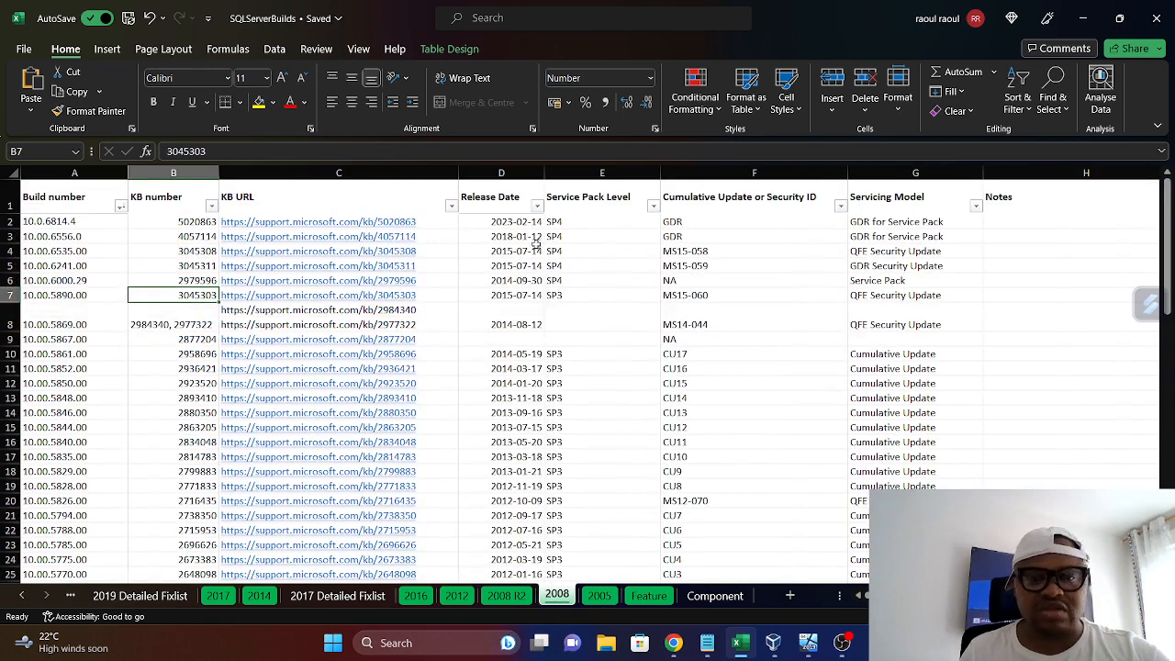
{"action": "left_click", "coordinate": [537, 208]}
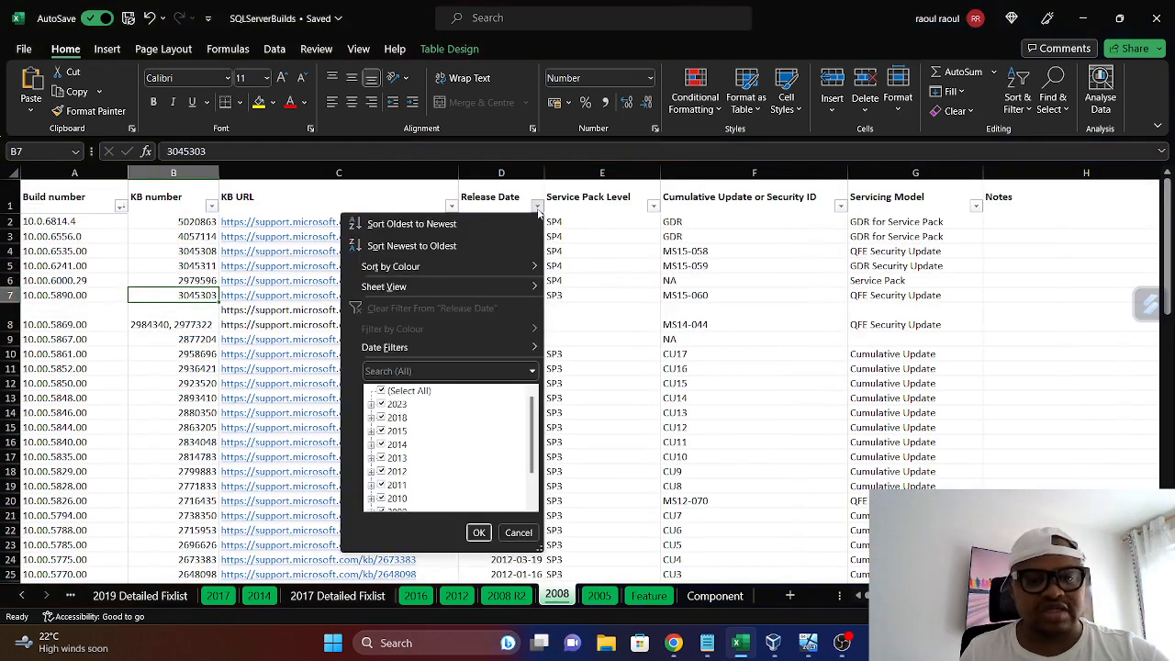
{"action": "key", "text": "Escape"}
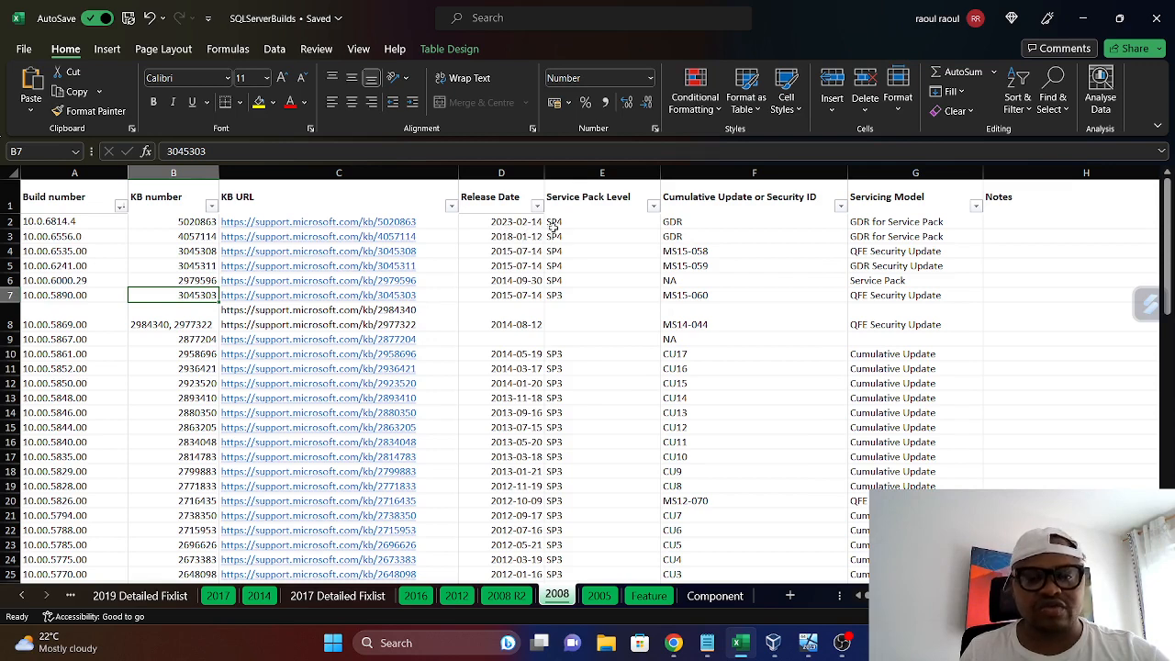
Review the 2008 R2, 2012, 2016, 2017 Detailed Fixlist and 2014 sheets in turn
{"action": "left_click", "coordinate": [506, 597]}
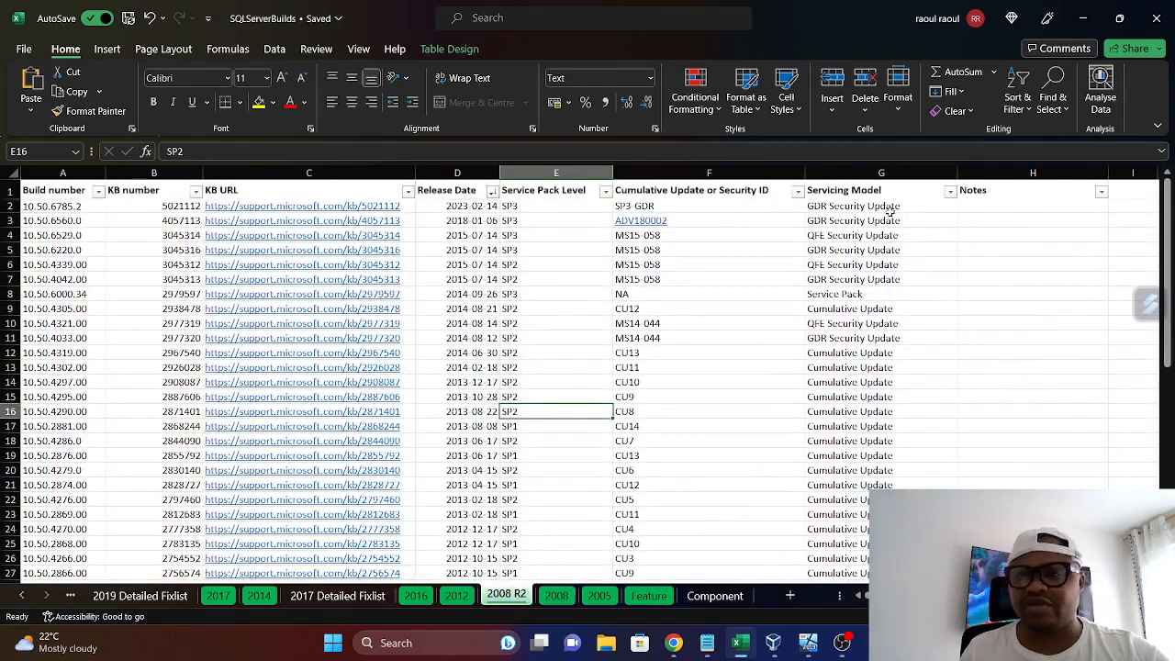
{"action": "left_click", "coordinate": [457, 596]}
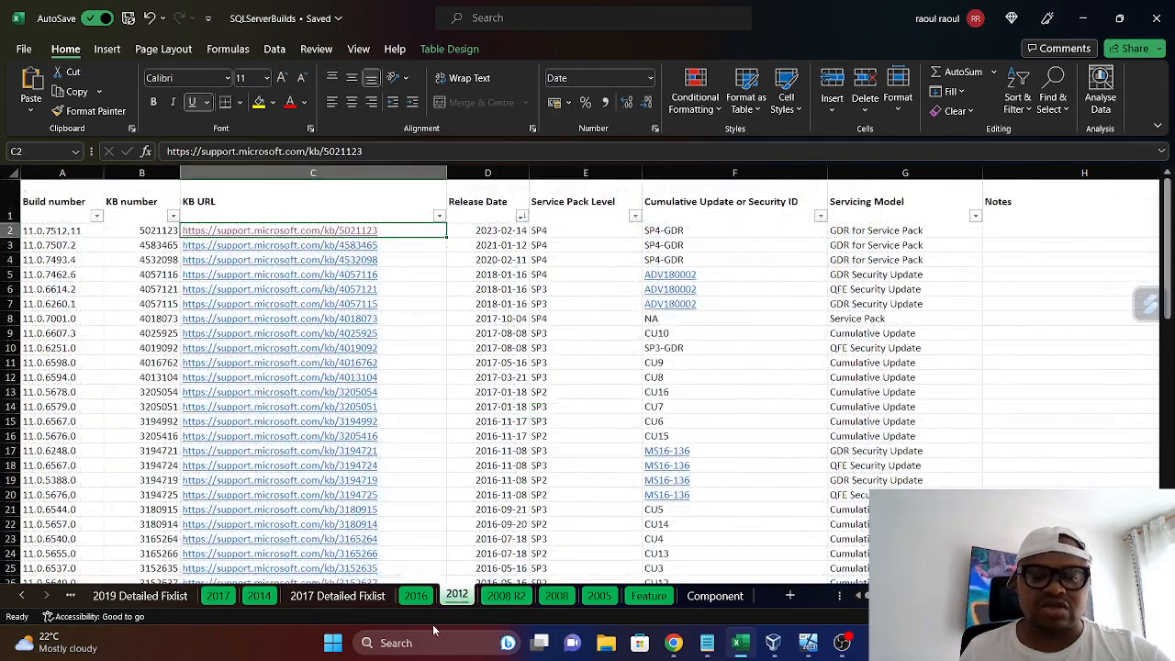
{"action": "left_click", "coordinate": [415, 597]}
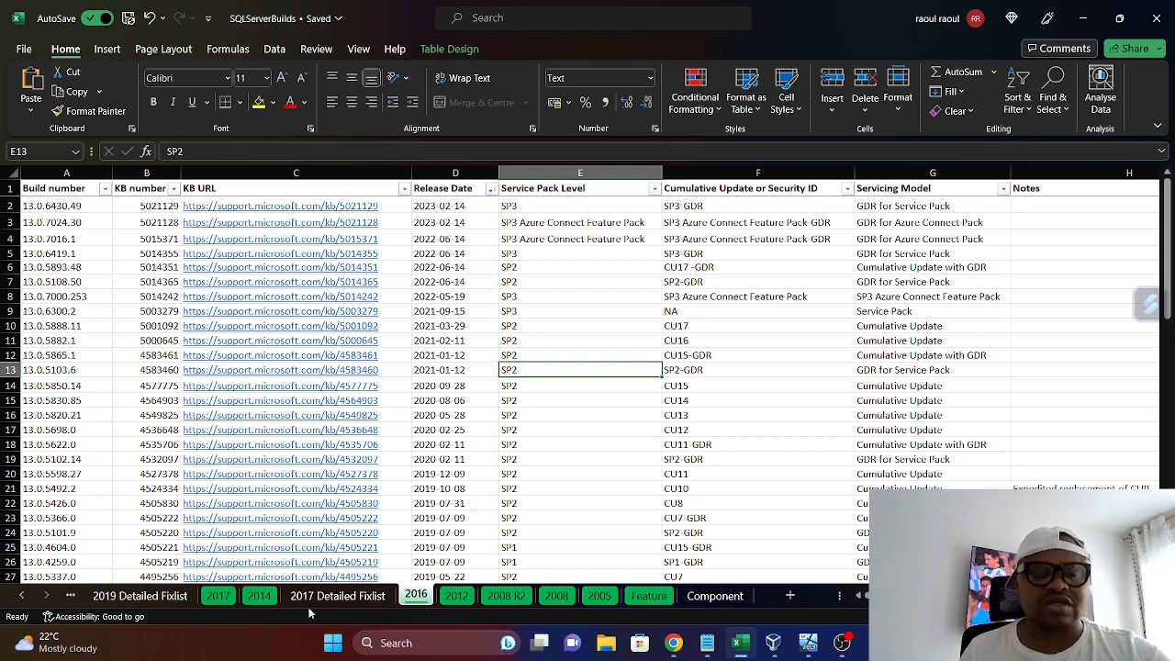
{"action": "left_click", "coordinate": [335, 595]}
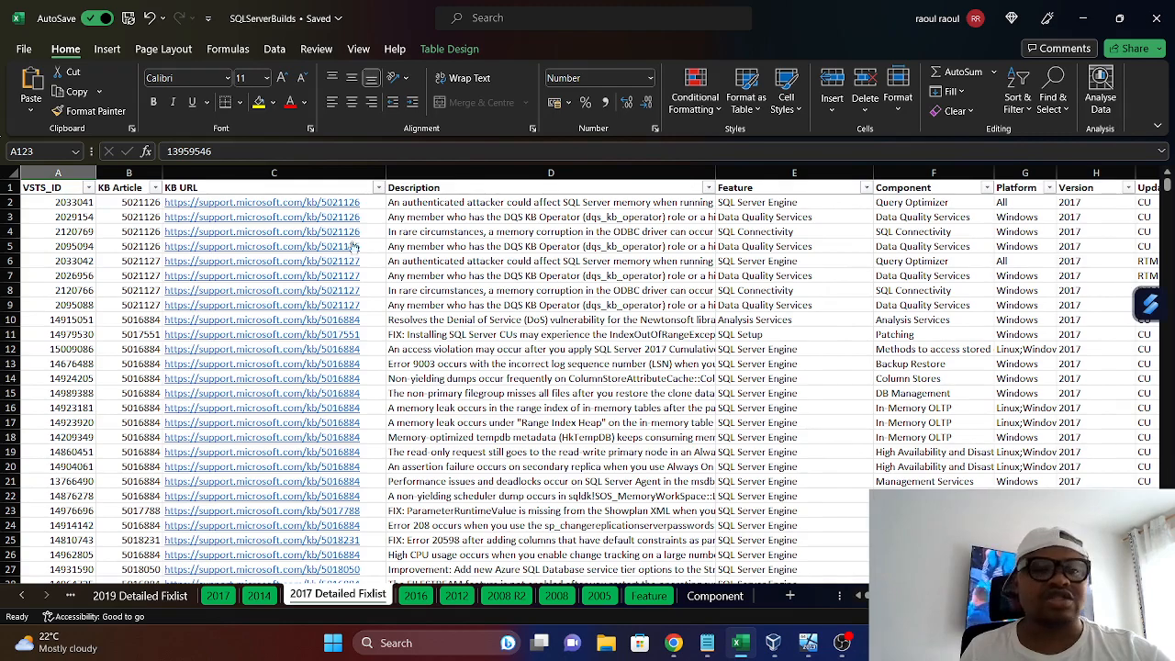
{"action": "left_click", "coordinate": [259, 595]}
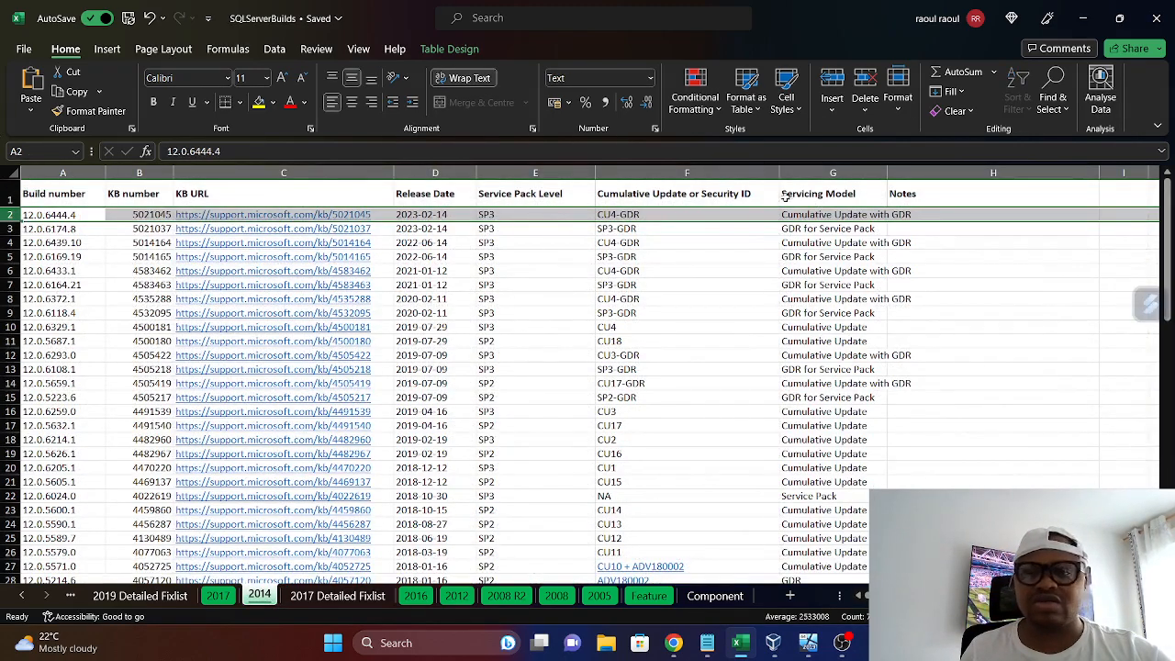
Display the 2019 Detailed Fixlist sheet and examine its KB article, URL and description columns
{"action": "left_click", "coordinate": [22, 595]}
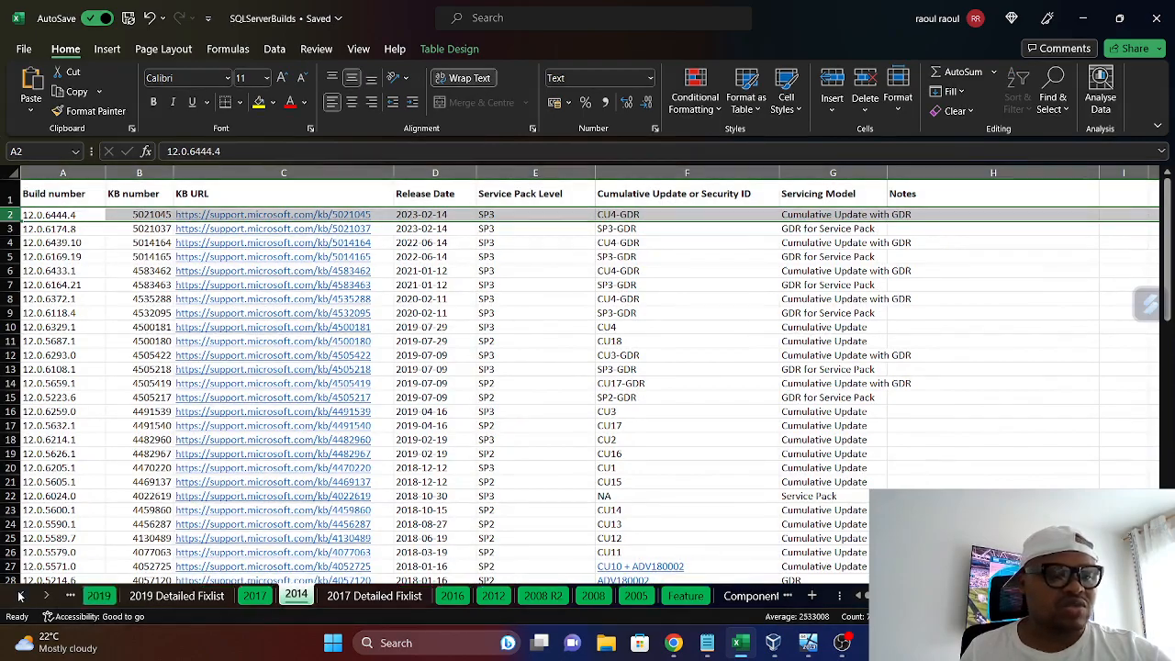
{"action": "left_click", "coordinate": [166, 599]}
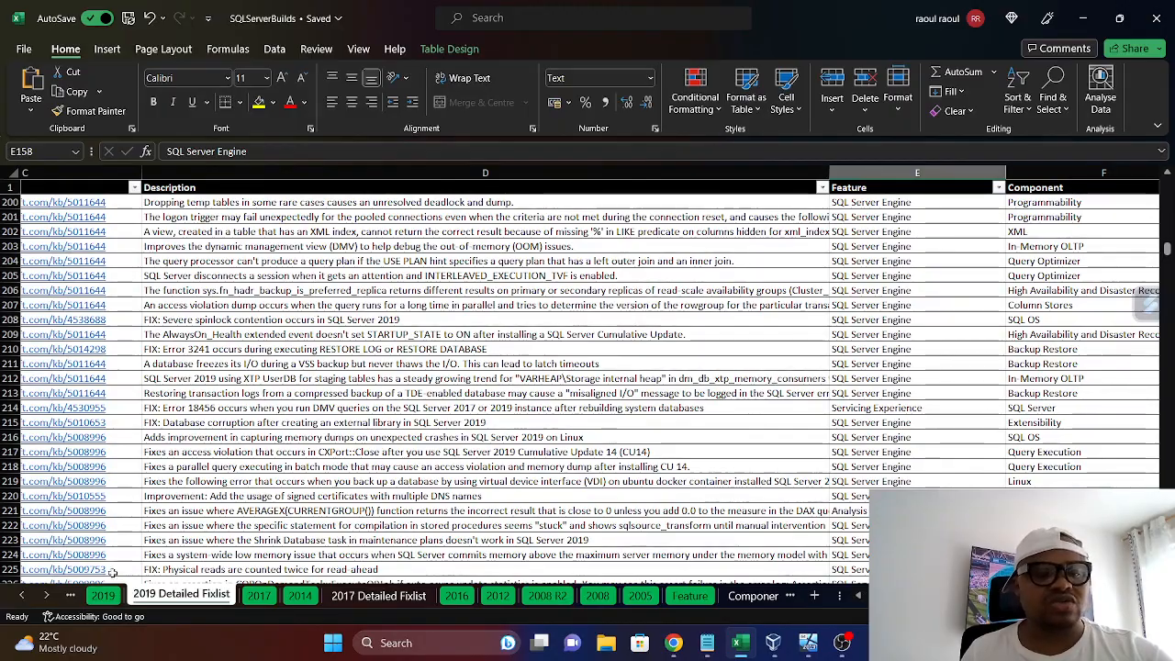
{"action": "left_click", "coordinate": [21, 596]}
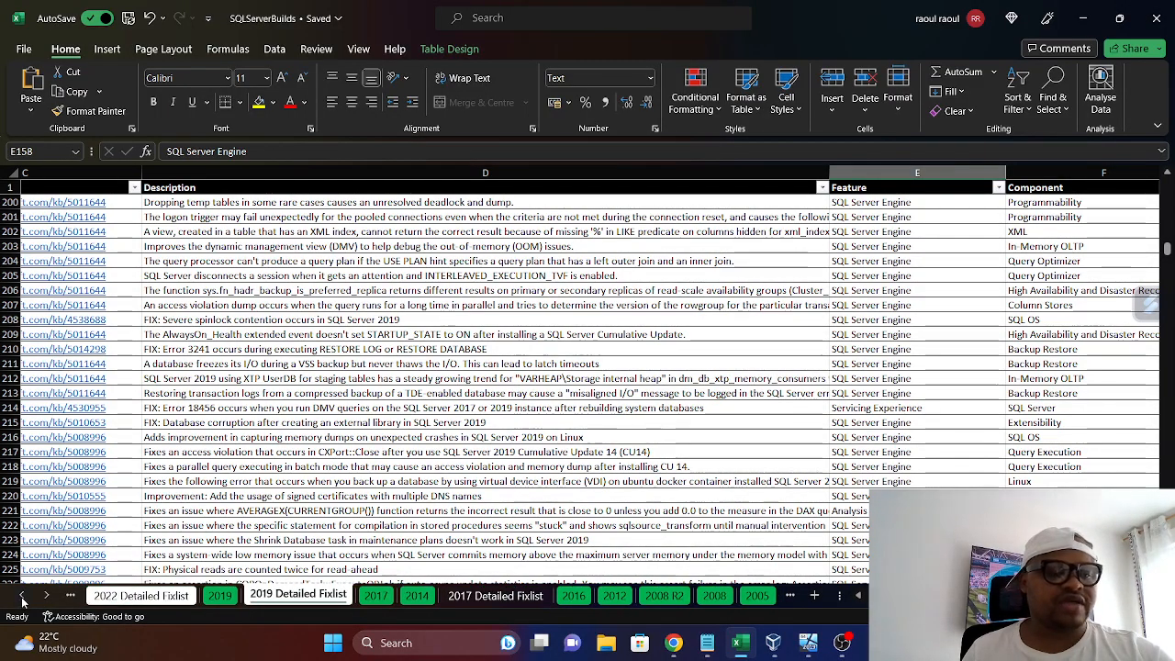
{"action": "scroll", "coordinate": [316, 203], "scroll_direction": "left", "scroll_amount": 5}
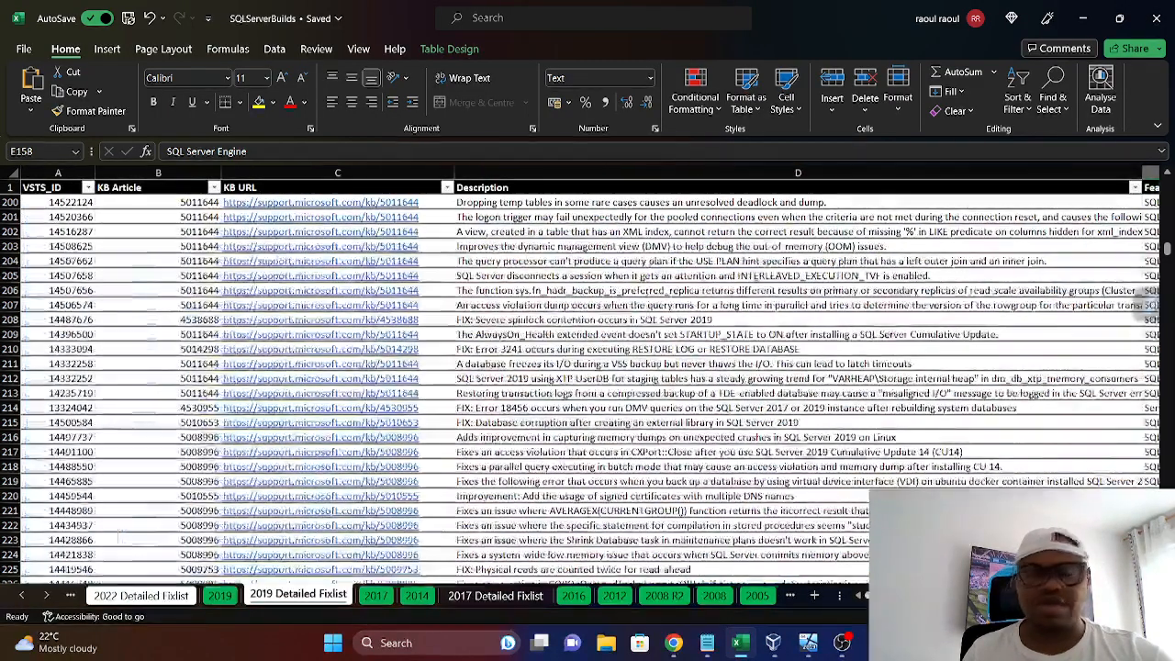
Open the KB 5011644 link from row 200, read through the cumulative update article, and close the browser
{"action": "left_click", "coordinate": [342, 207]}
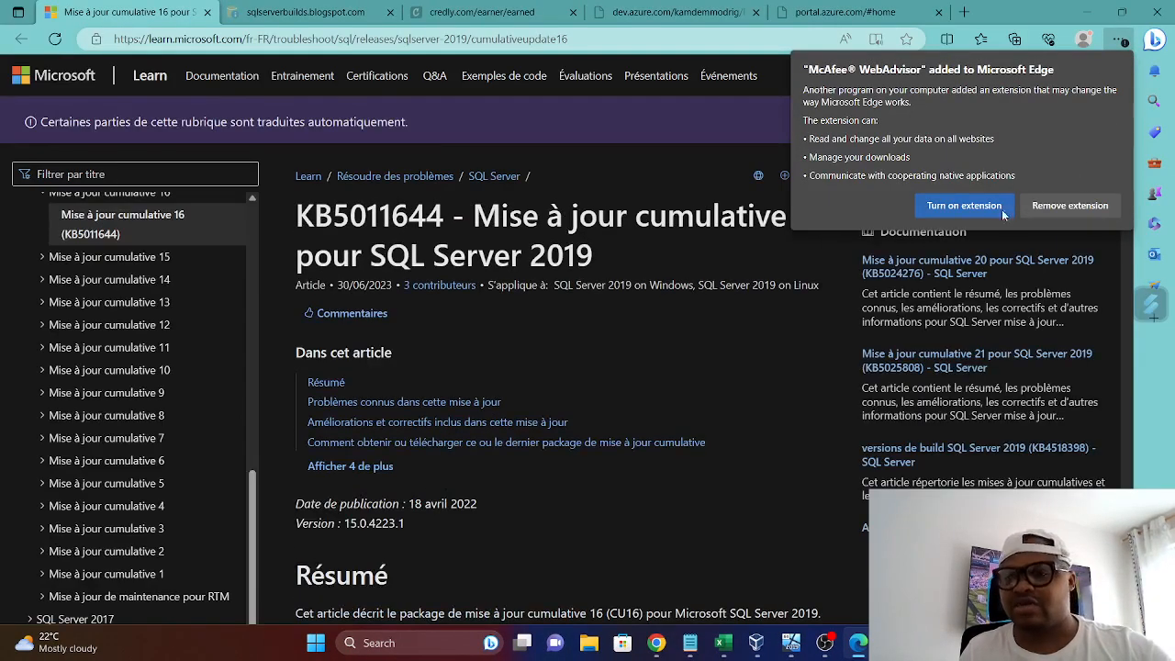
{"action": "scroll", "coordinate": [517, 393], "scroll_direction": "down", "scroll_amount": 5}
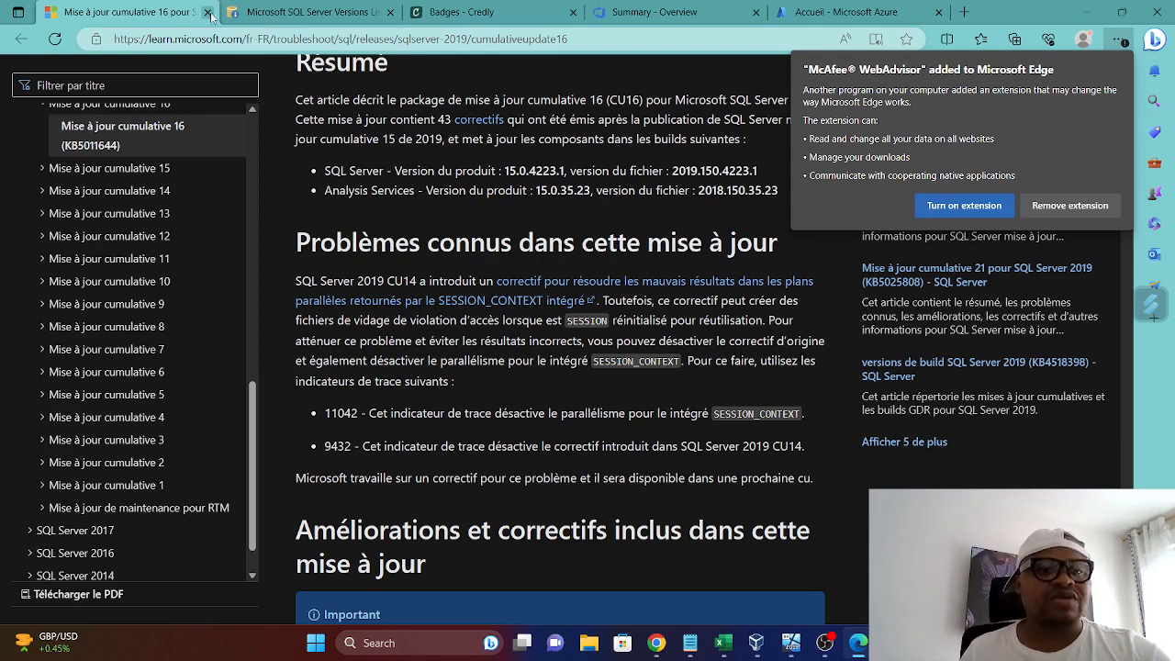
{"action": "key", "text": "ctrl+w"}
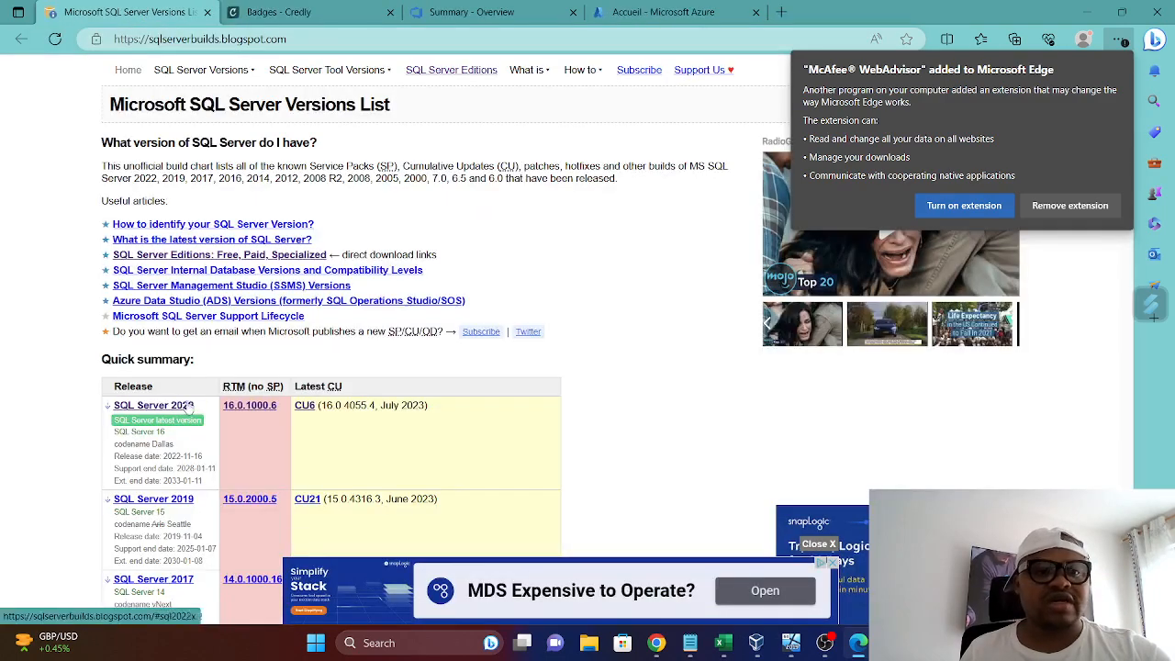
{"action": "left_click", "coordinate": [1155, 12]}
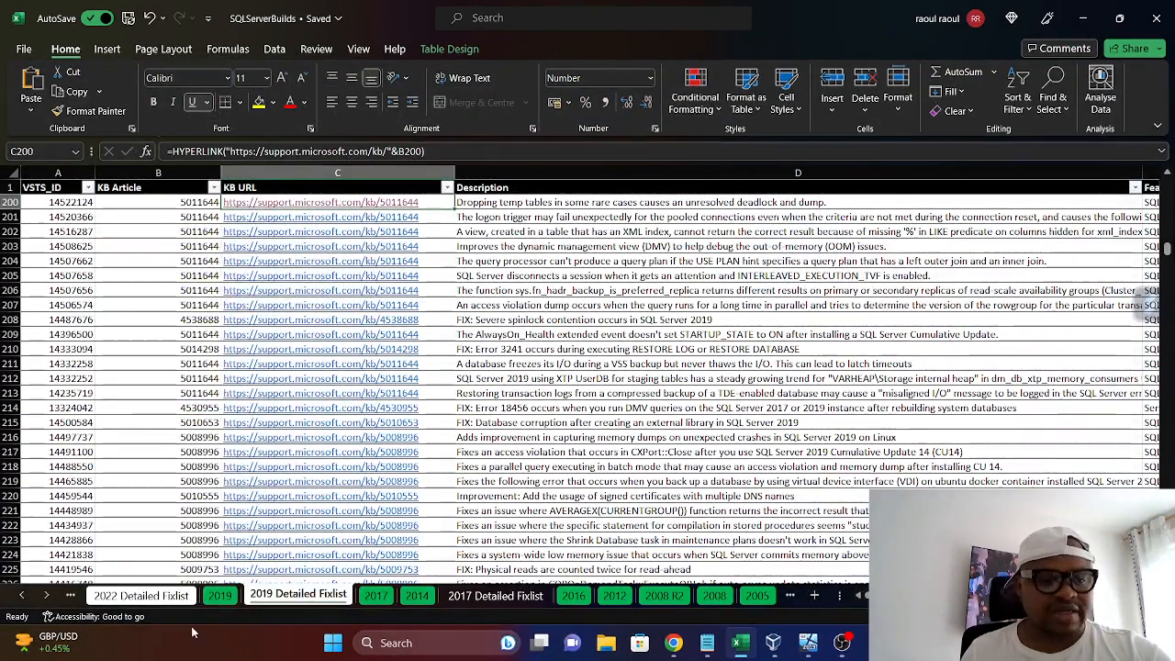
Compare the 2019, 2022 Detailed Fixlist and 2022 sheets for released builds and updates, finishing on the 2022 sheet
{"action": "left_click", "coordinate": [219, 596]}
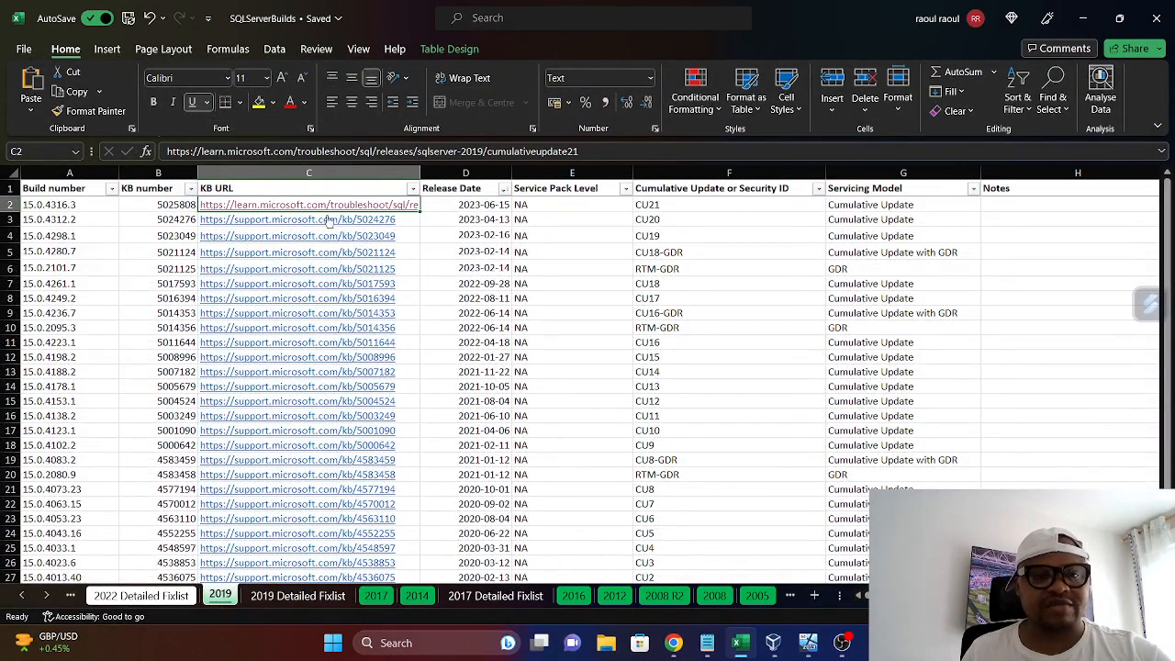
{"action": "left_click", "coordinate": [142, 595]}
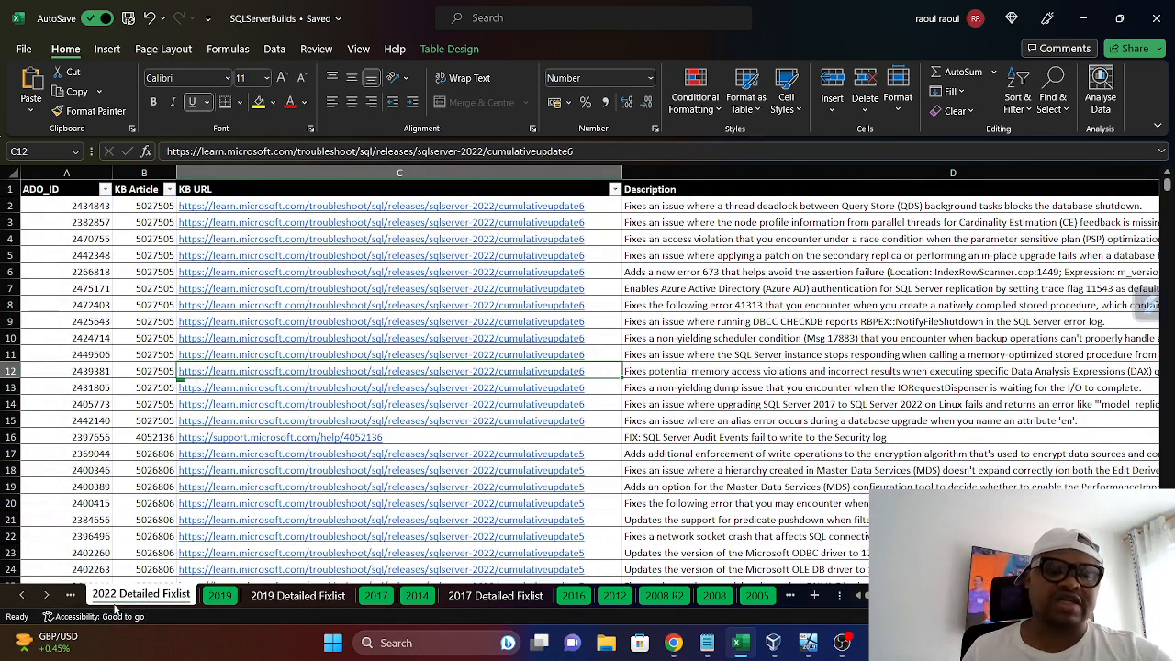
{"action": "left_click", "coordinate": [23, 599]}
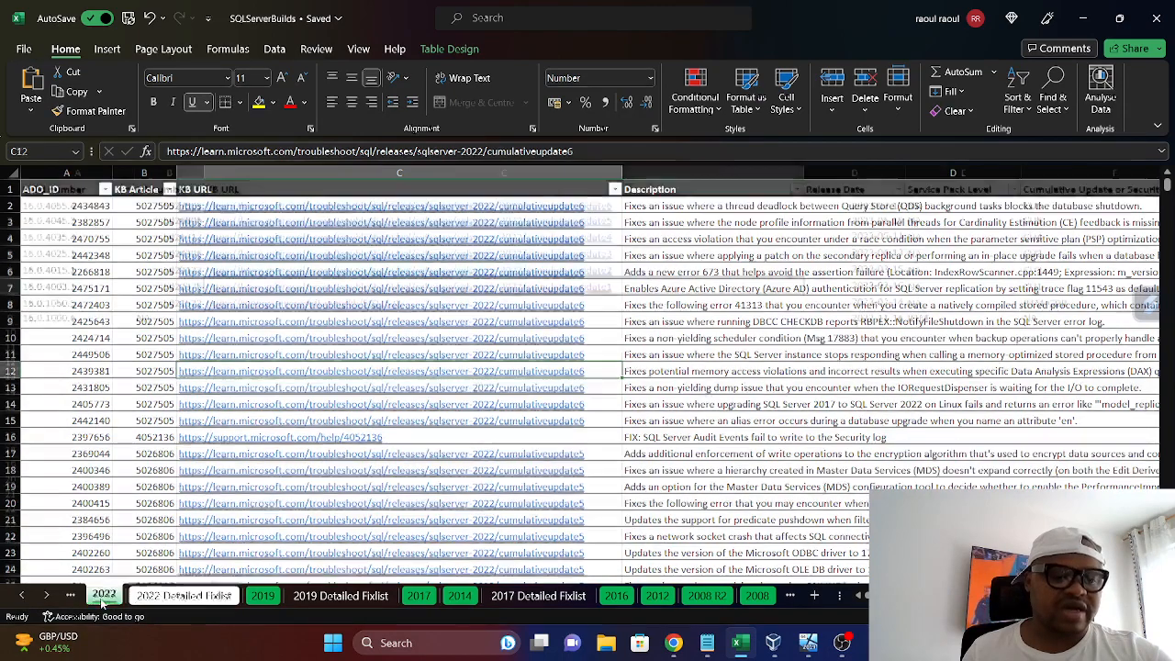
{"action": "left_click", "coordinate": [104, 594]}
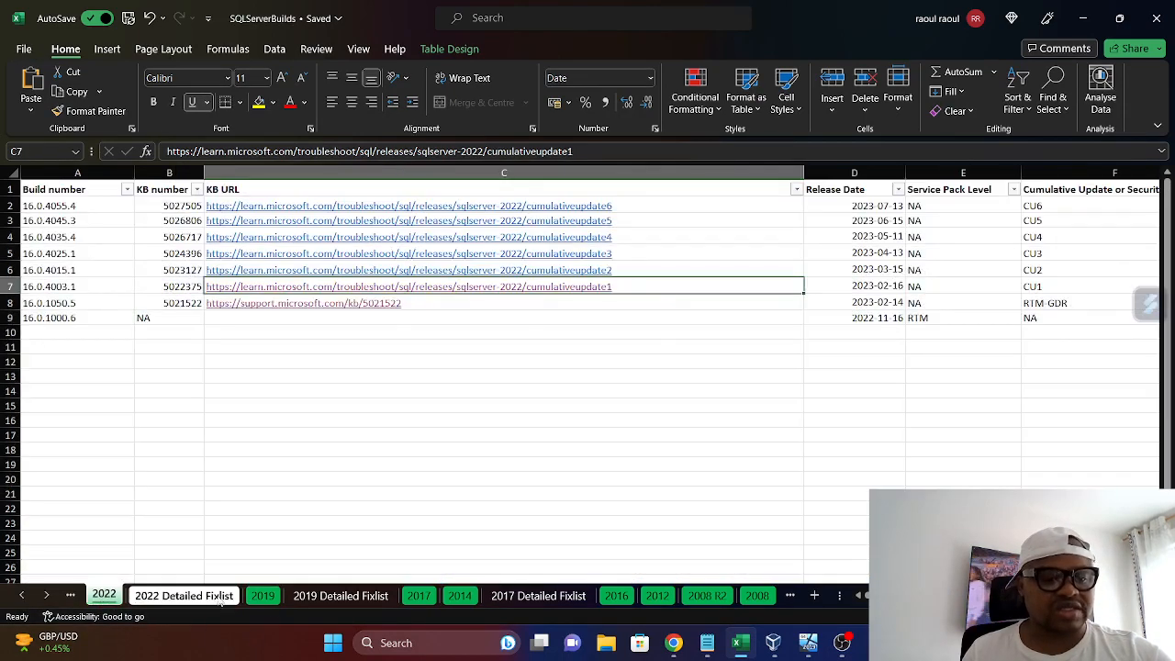
{"action": "left_click", "coordinate": [263, 595]}
{"action": "scroll", "coordinate": [344, 328], "scroll_direction": "down", "scroll_amount": 4}
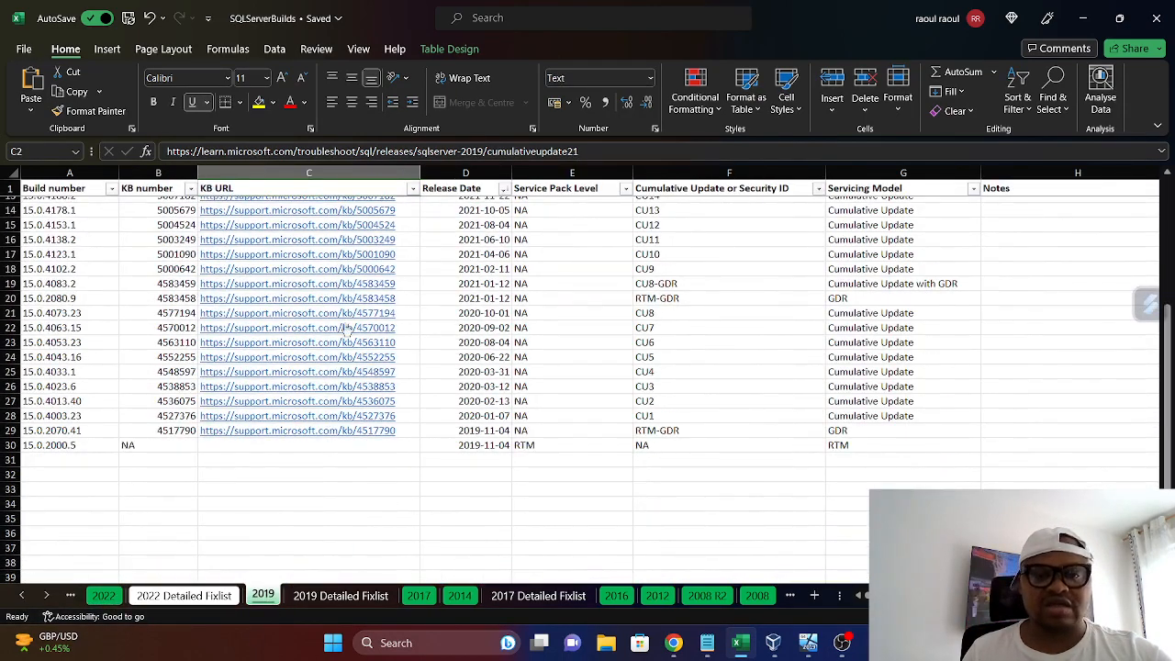
{"action": "scroll", "coordinate": [347, 332], "scroll_direction": "up", "scroll_amount": 5}
{"action": "left_click", "coordinate": [104, 595]}
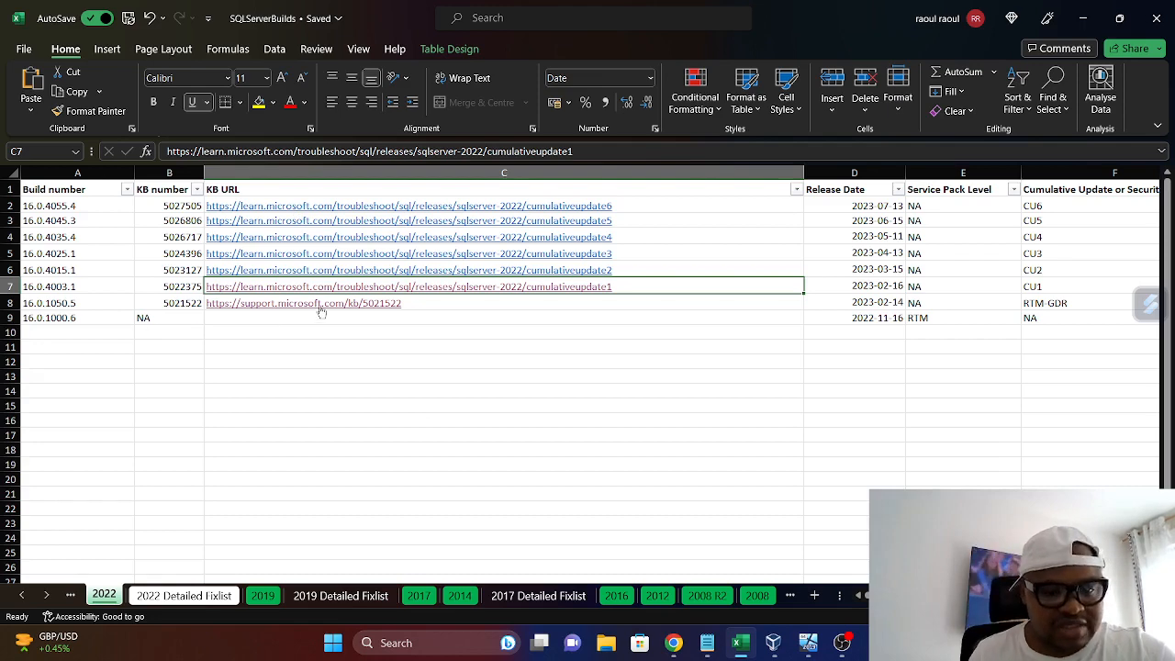
Search Windows for "sql" and launch SQL Server Management Studio 19
{"action": "left_click", "coordinate": [393, 642]}
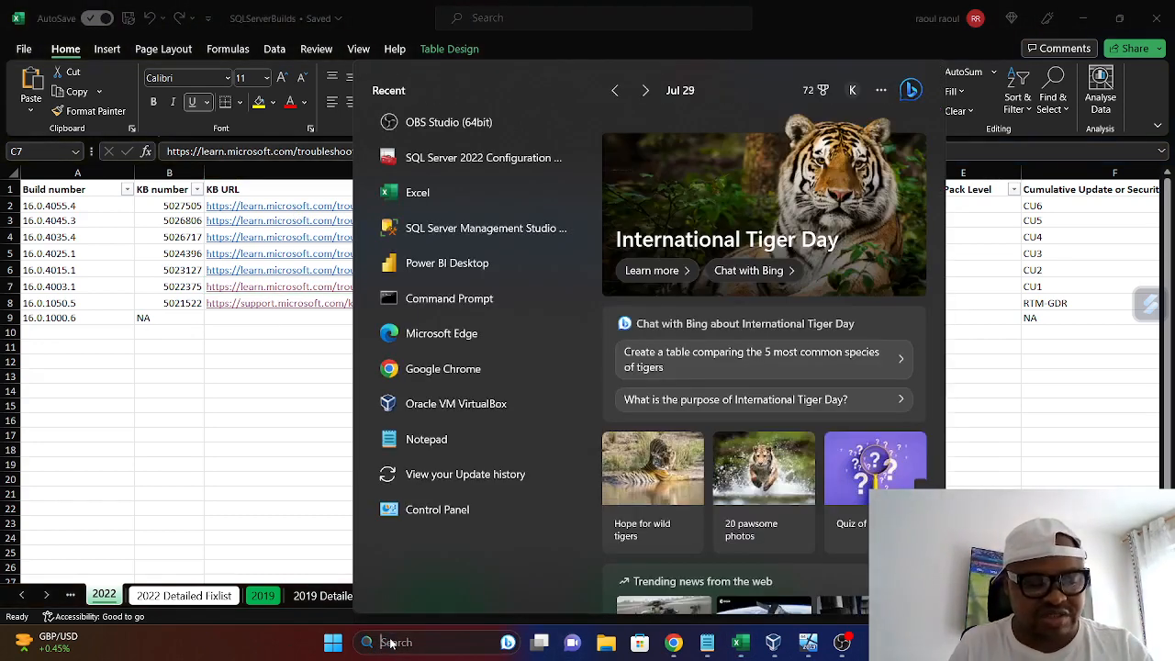
{"action": "type", "text": "sql"}
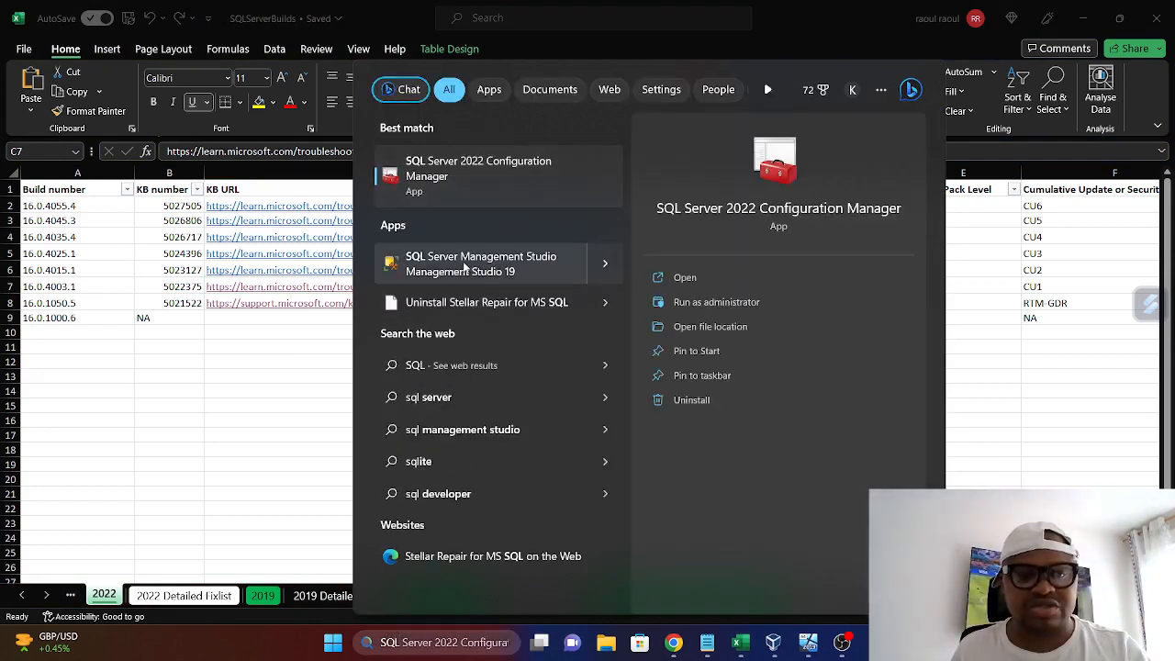
{"action": "left_click", "coordinate": [464, 265]}
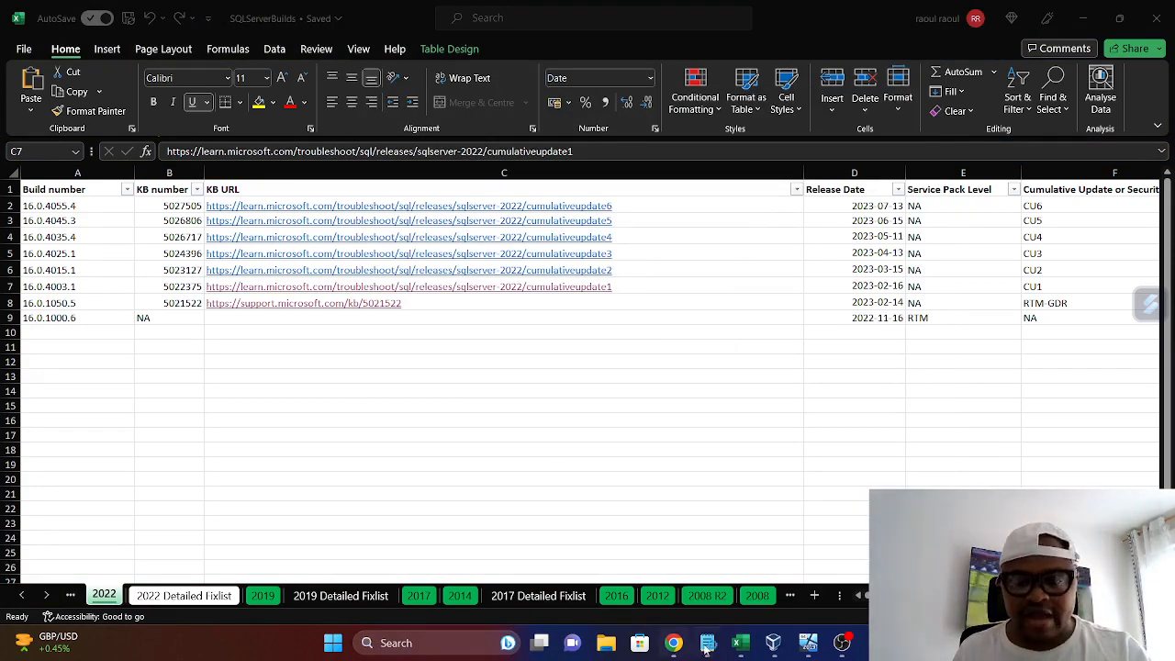
Connect to the Database Engine instance LAPTOP-KTVTCDLA\SQL2022EDC02 using Windows Authentication
{"action": "mouse_move", "coordinate": [772, 643]}
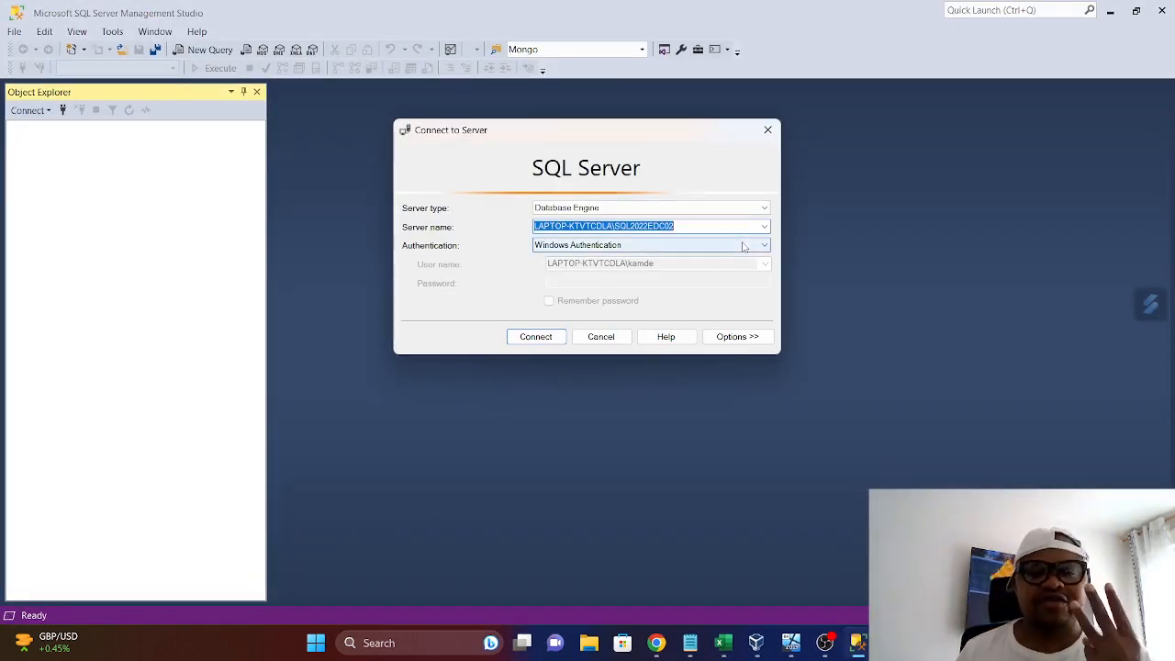
{"action": "left_click", "coordinate": [764, 226]}
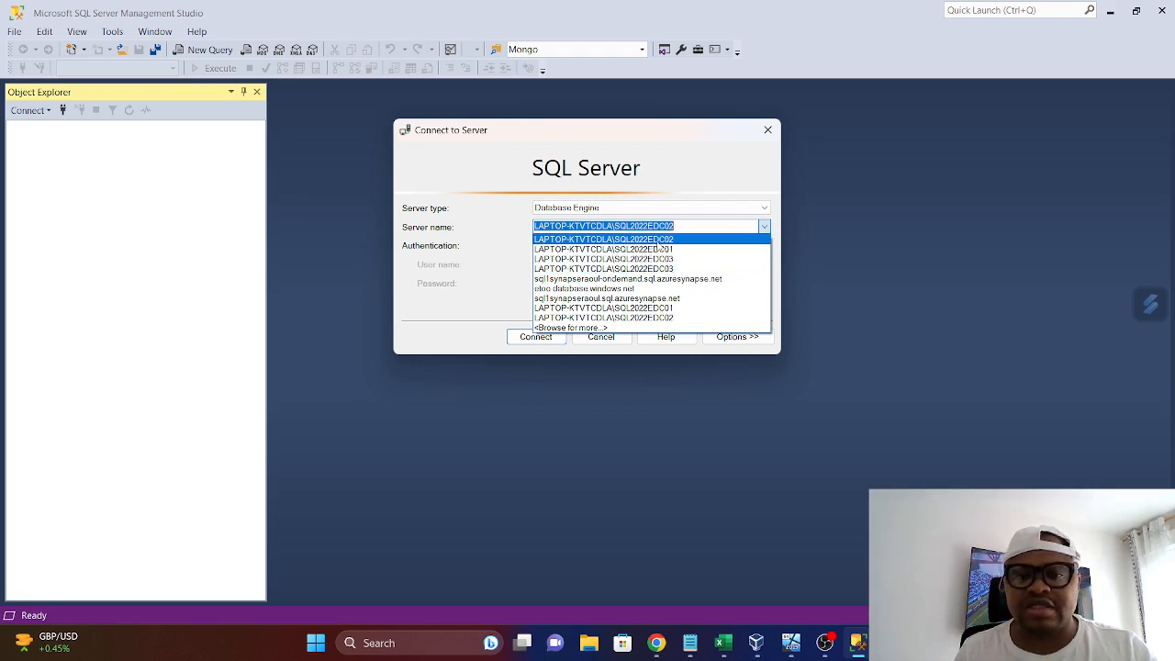
{"action": "left_click", "coordinate": [655, 240]}
{"action": "left_click", "coordinate": [538, 337]}
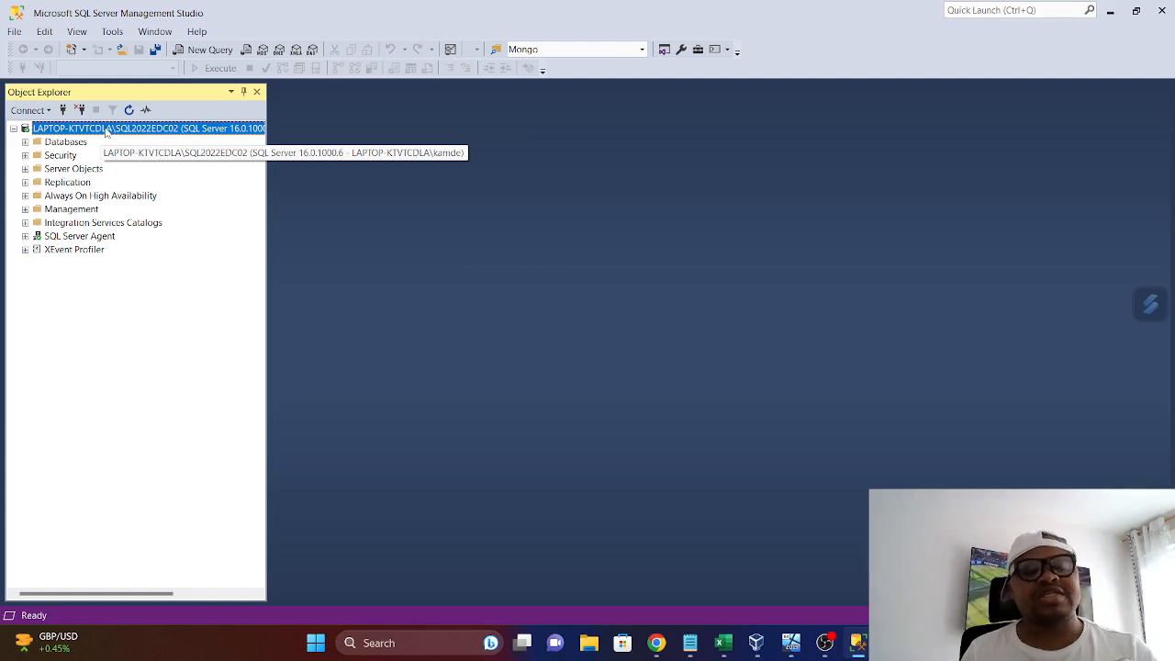
{"action": "right_click", "coordinate": [106, 133]}
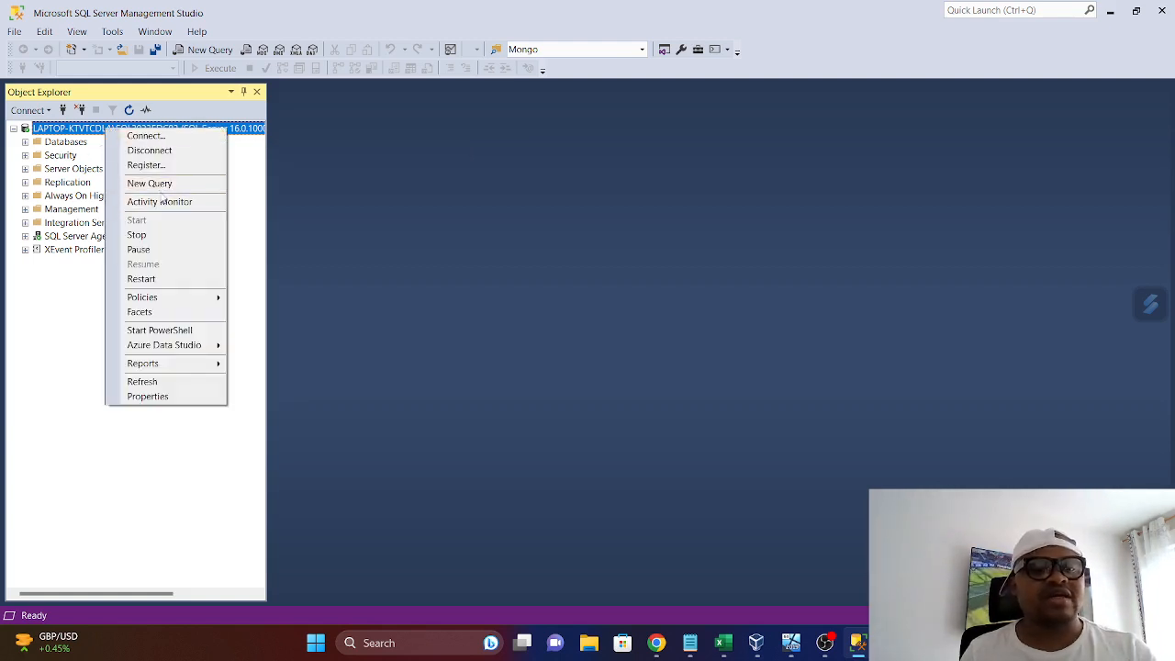
{"action": "left_click", "coordinate": [166, 196]}
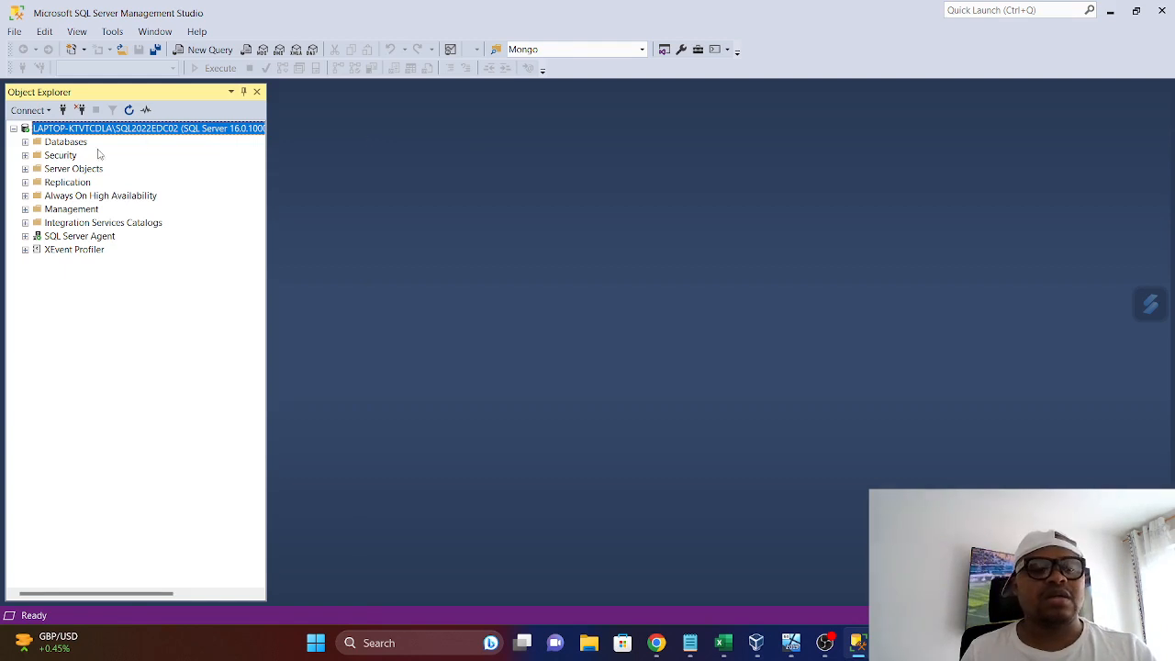
{"action": "right_click", "coordinate": [134, 129]}
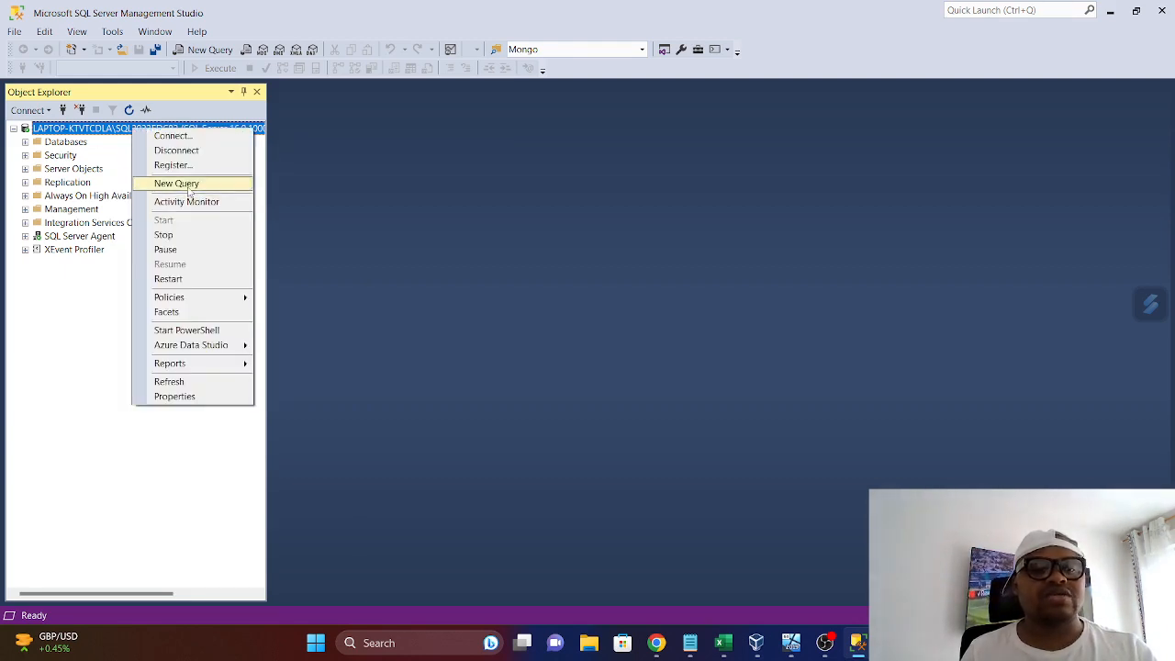
{"action": "left_click", "coordinate": [188, 188]}
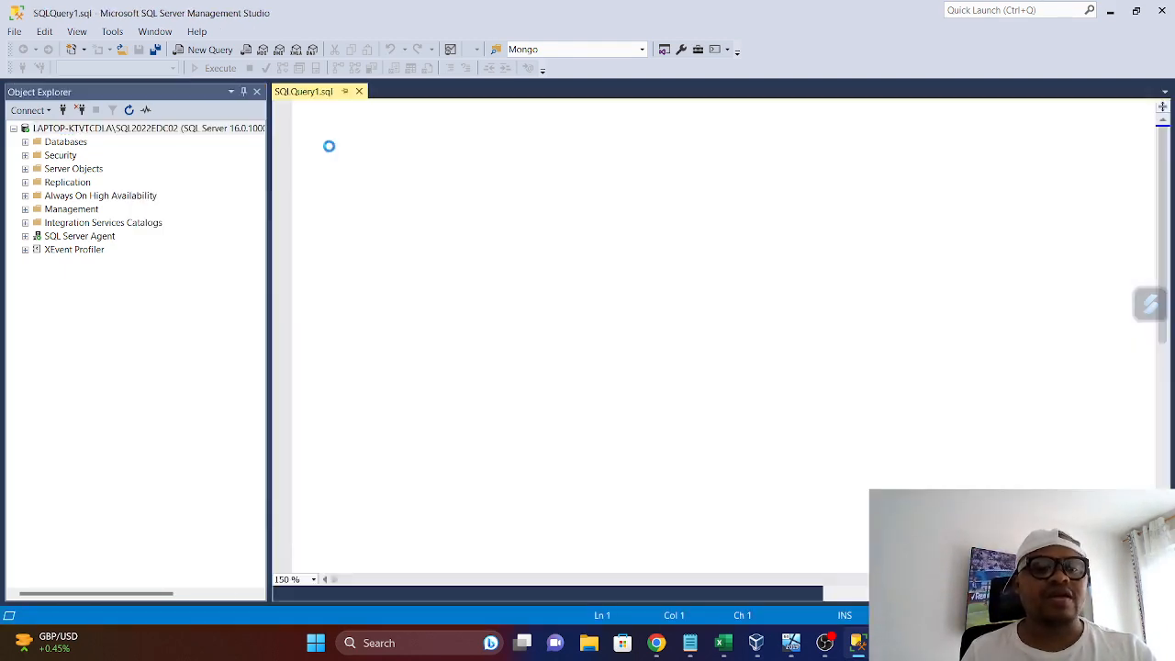
{"action": "key", "text": "Return"}
{"action": "key", "text": "Return"}
{"action": "key", "text": "Return"}
{"action": "key", "text": "Return"}
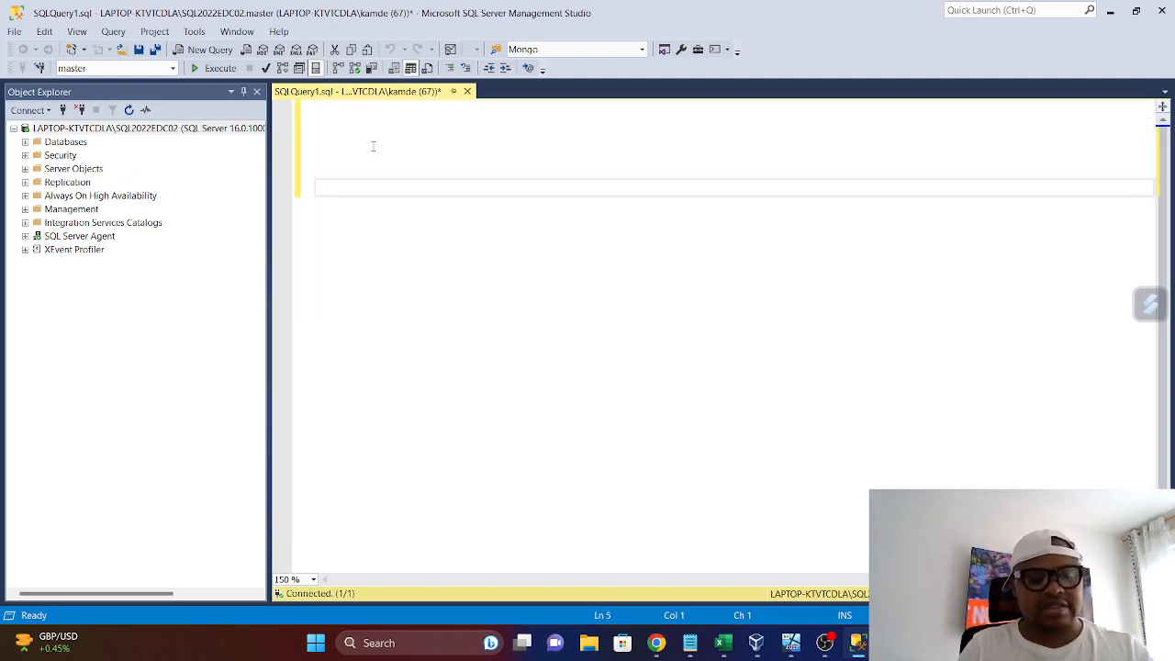
{"action": "type", "text": "SELEC"}
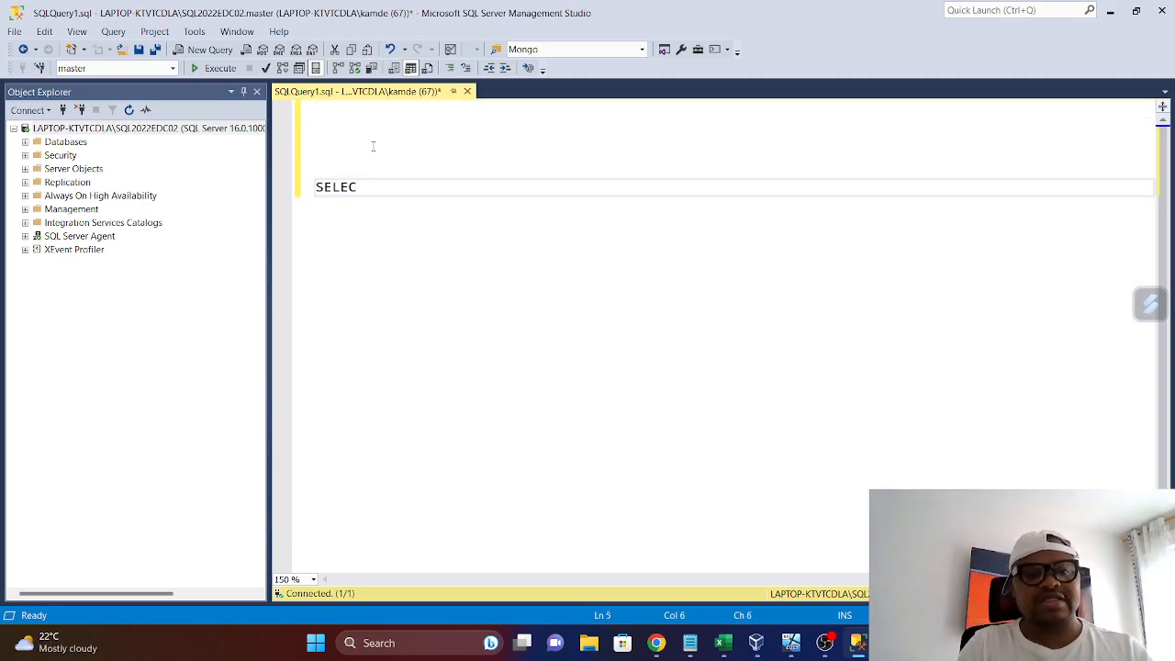
{"action": "type", "text": "T @@"}
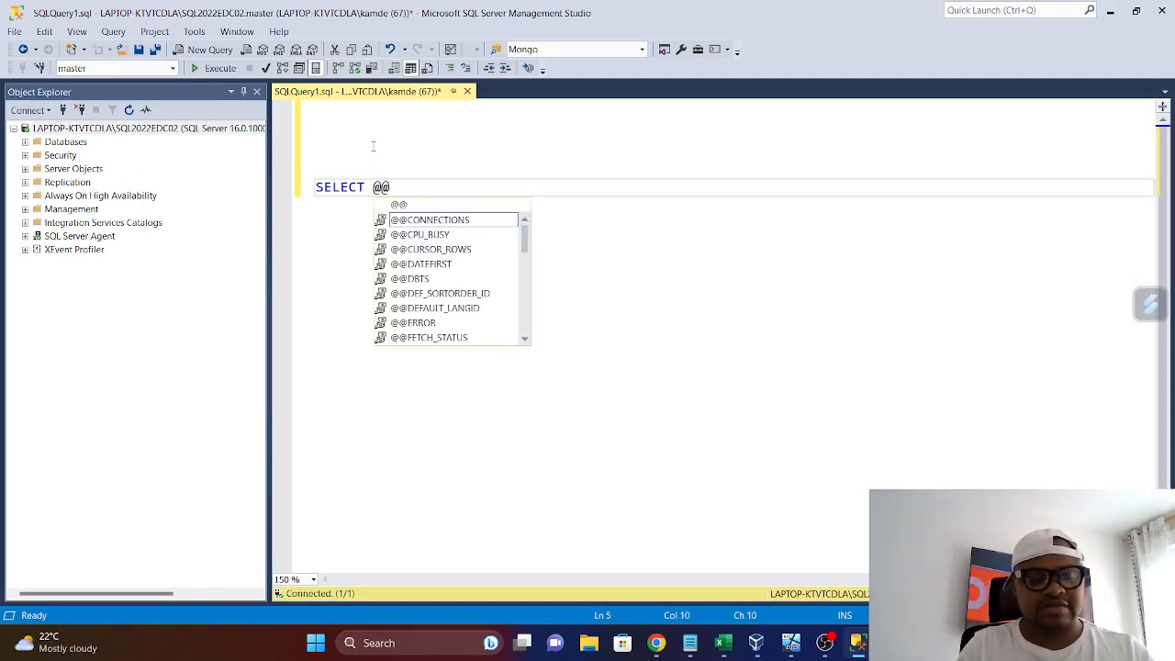
{"action": "type", "text": "VVER"}
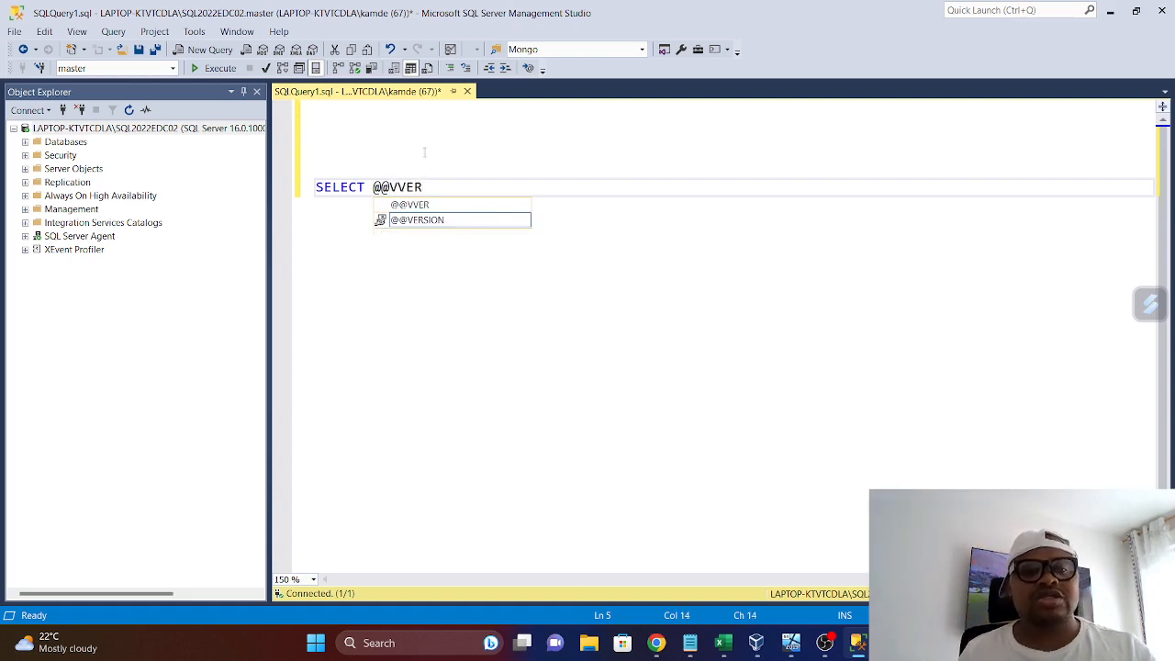
{"action": "key", "text": "Tab"}
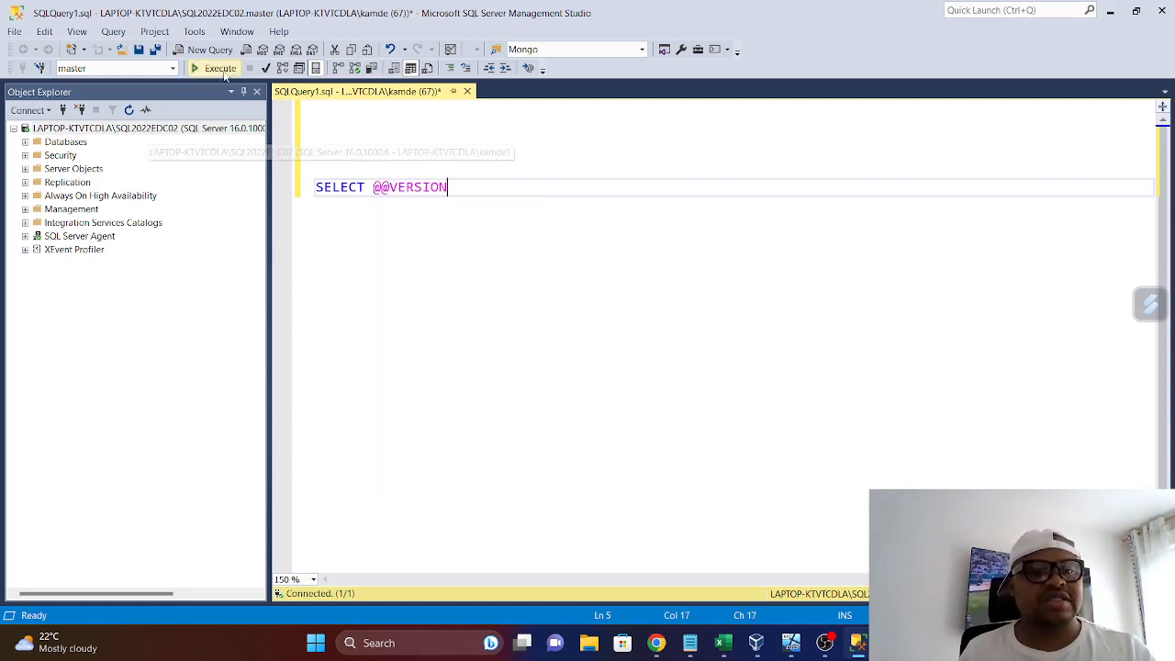
{"action": "left_click", "coordinate": [224, 73]}
{"action": "left_click_drag", "start_coordinate": [480, 374], "coordinate": [784, 364]}
{"action": "right_click", "coordinate": [560, 393]}
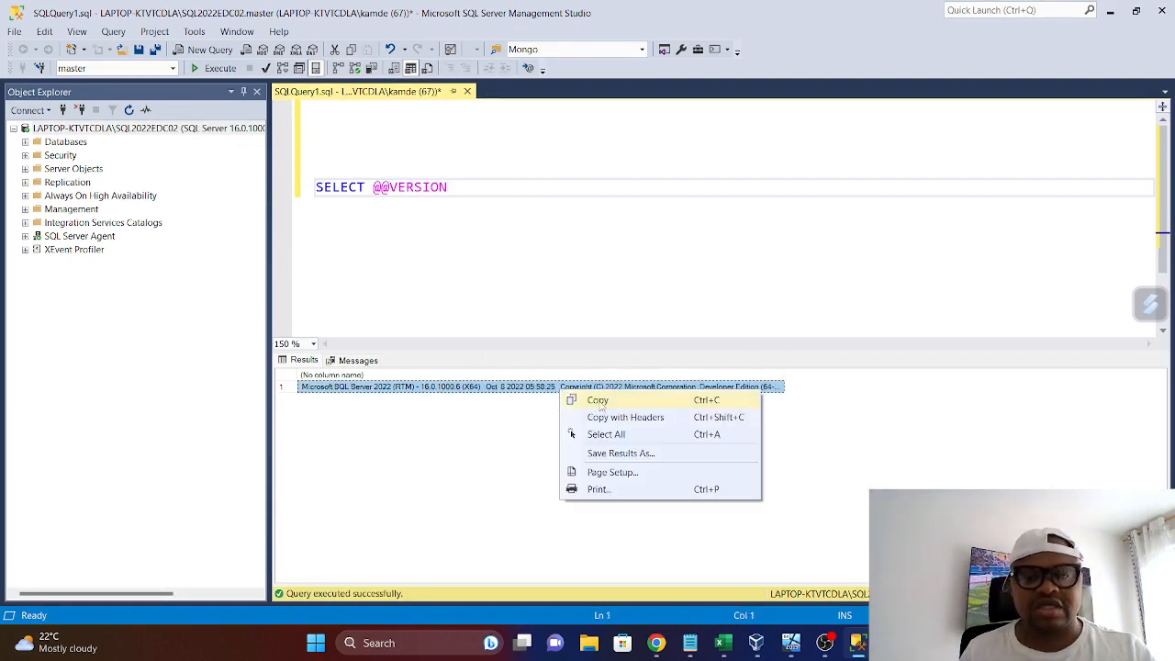
{"action": "left_click", "coordinate": [597, 400]}
{"action": "left_click", "coordinate": [525, 213]}
{"action": "key", "text": "Return"}
{"action": "key", "text": "Return"}
{"action": "key", "text": "ctrl+v"}
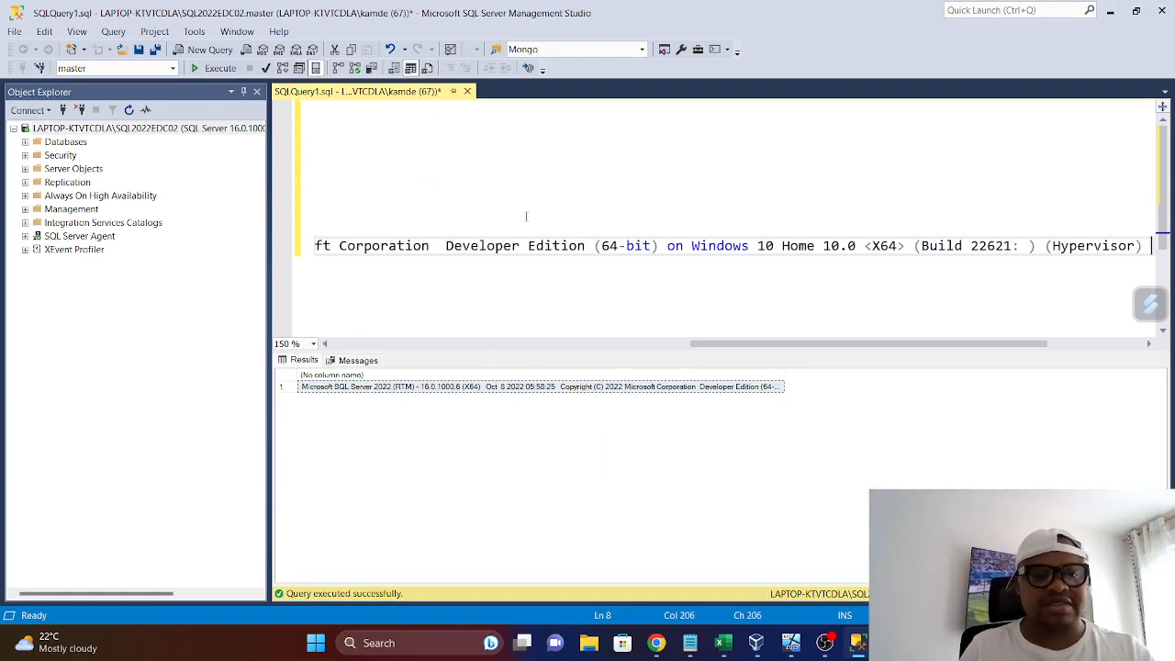
{"action": "left_click", "coordinate": [243, 91]}
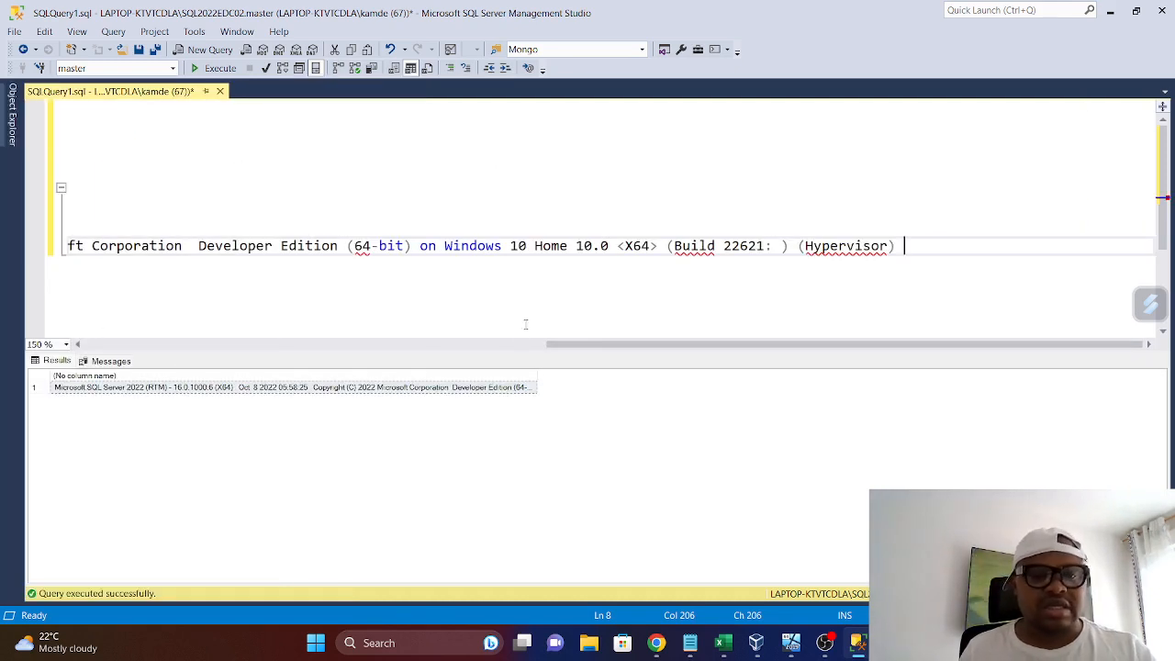
{"action": "left_click_drag", "start_coordinate": [587, 345], "coordinate": [69, 353]}
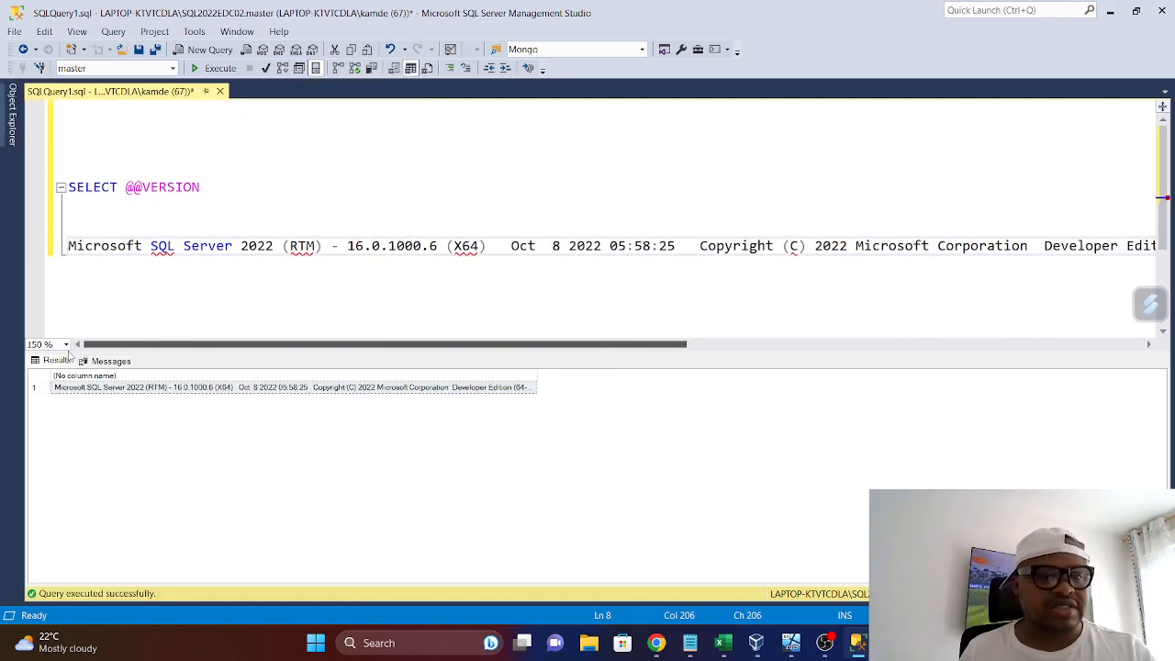
{"action": "left_click", "coordinate": [69, 186]}
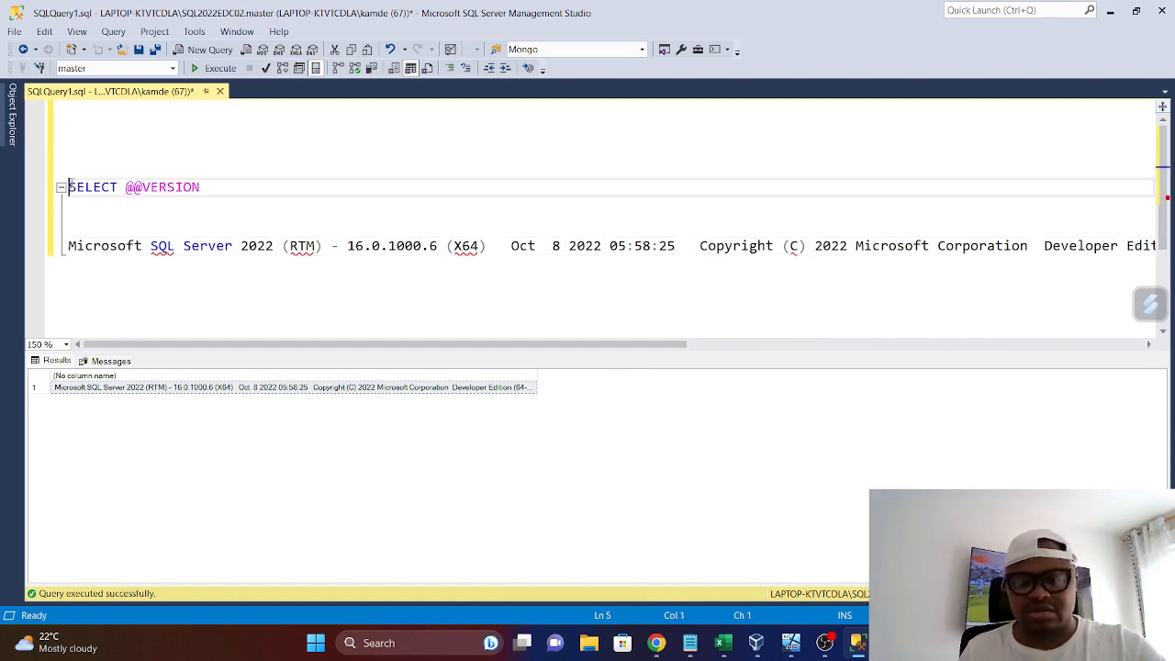
{"action": "type", "text": "--"}
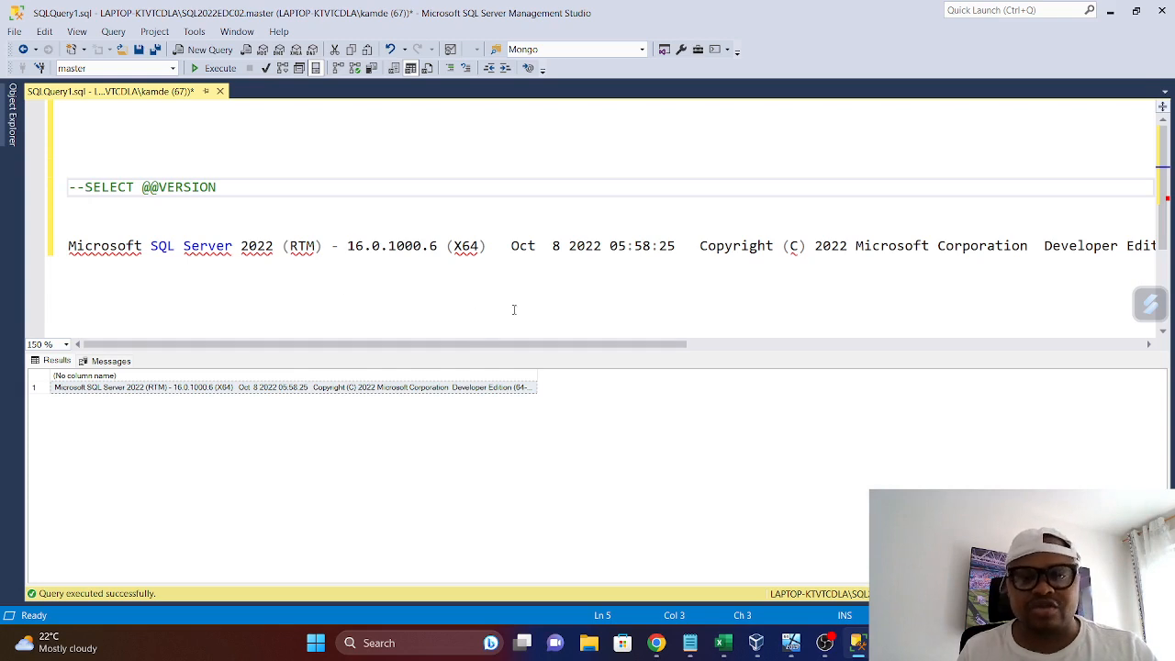
Read along the pasted version string for its build and edition details, and pin Object Explorer open again
{"action": "scroll", "coordinate": [533, 294], "scroll_direction": "right", "scroll_amount": 3}
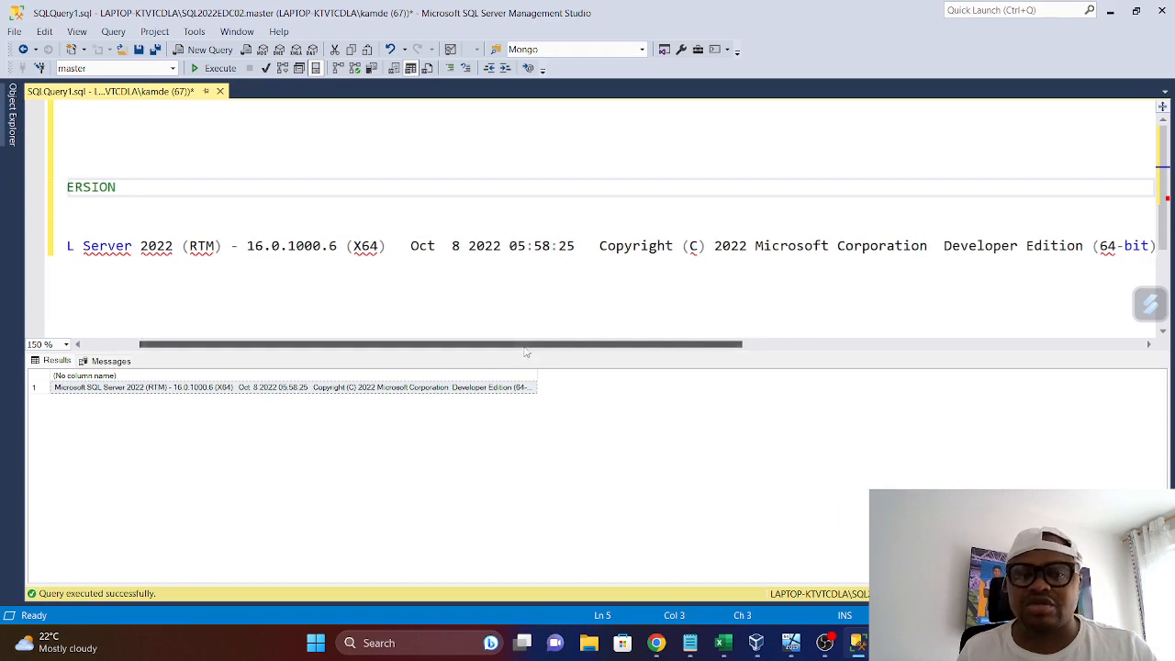
{"action": "left_click_drag", "start_coordinate": [498, 345], "coordinate": [441, 355]}
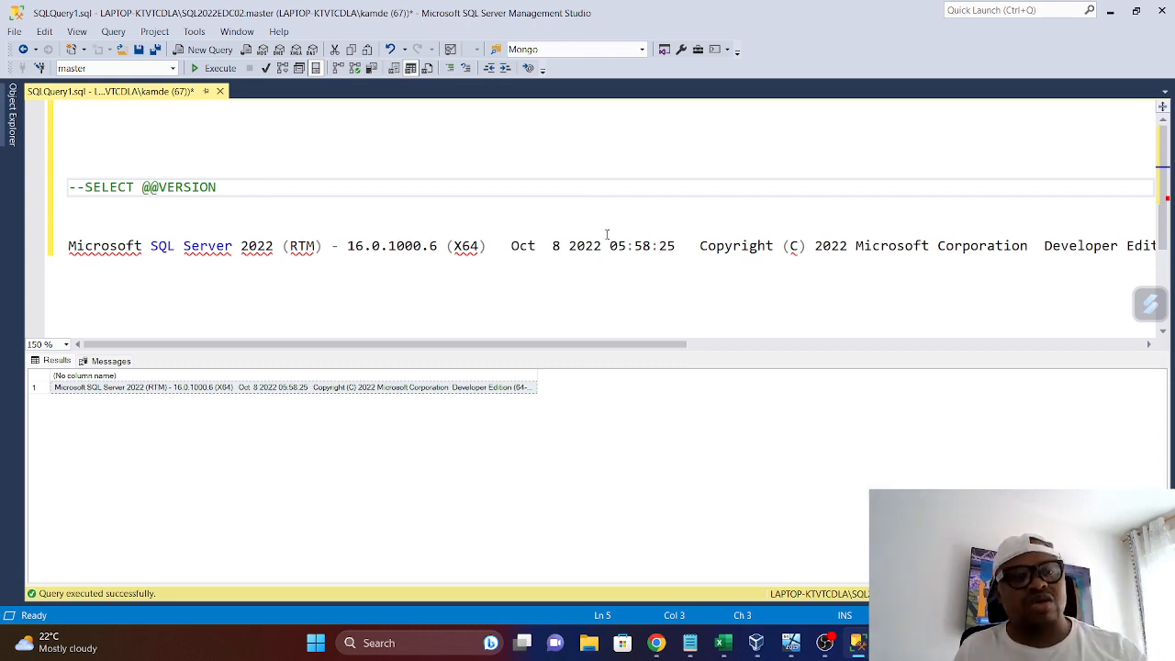
{"action": "left_click", "coordinate": [9, 120]}
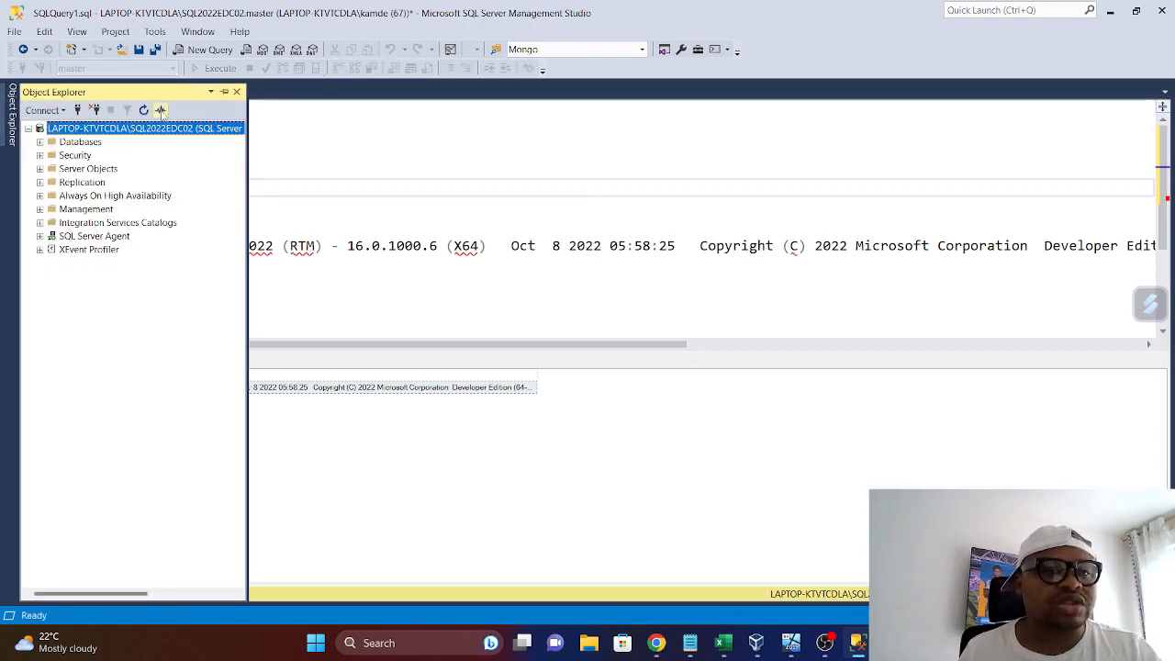
{"action": "left_click", "coordinate": [224, 92]}
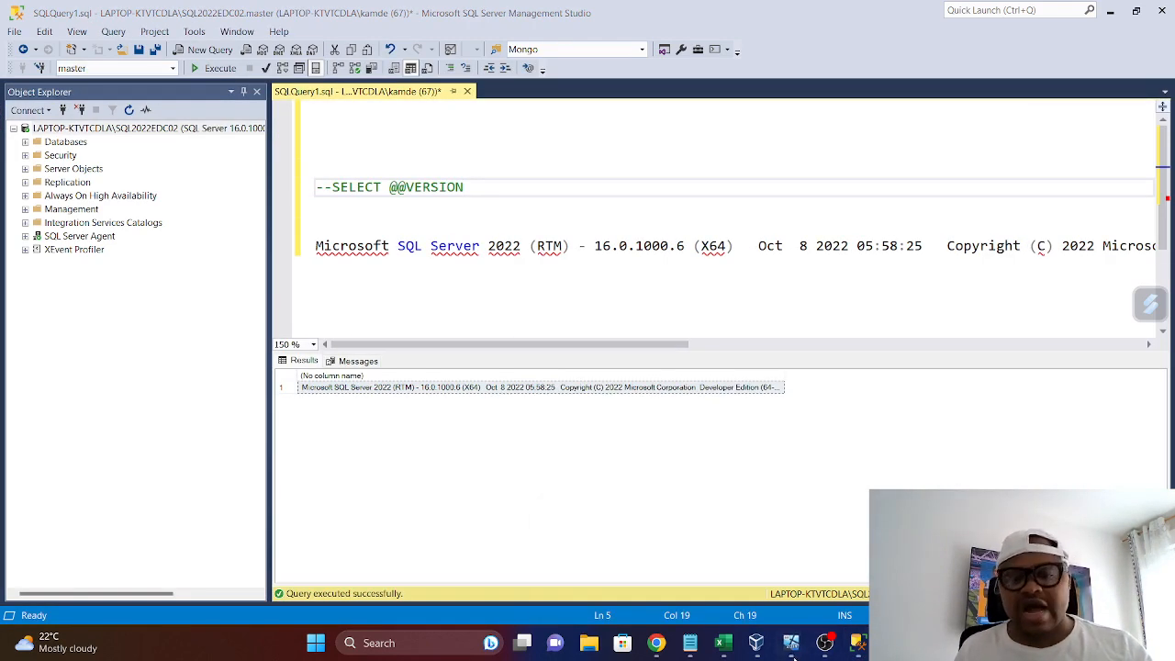
Switch to VirtualBox, bring up the DC0 virtual machine and unlock it with the Administrator account password
{"action": "left_click", "coordinate": [755, 653]}
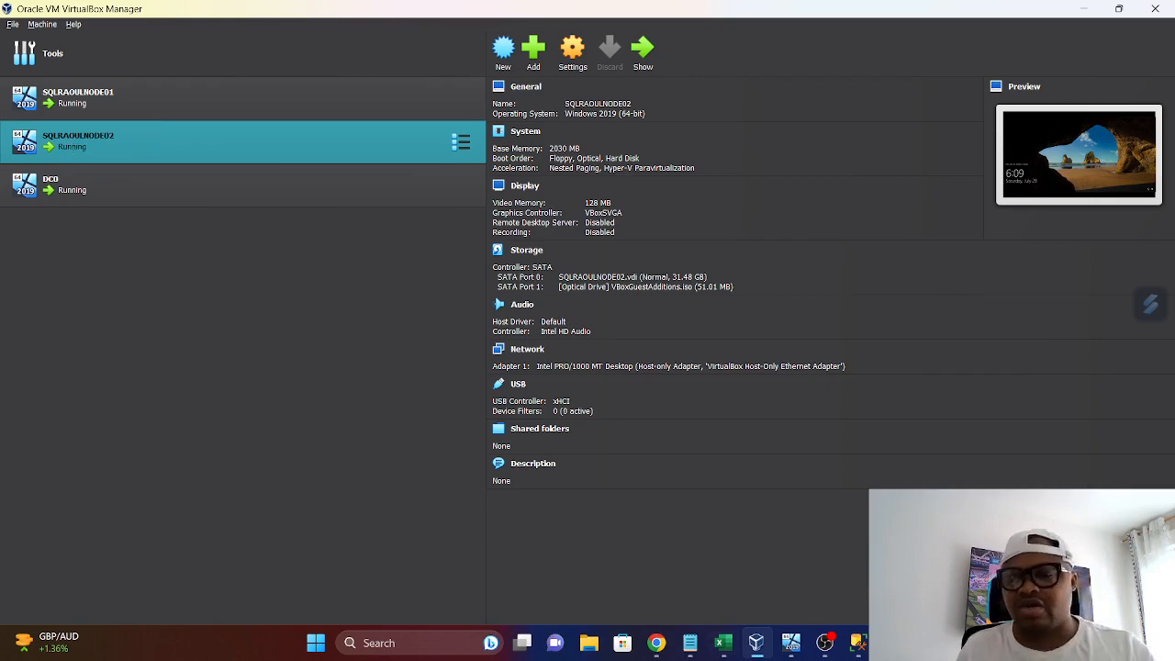
{"action": "mouse_move", "coordinate": [795, 649]}
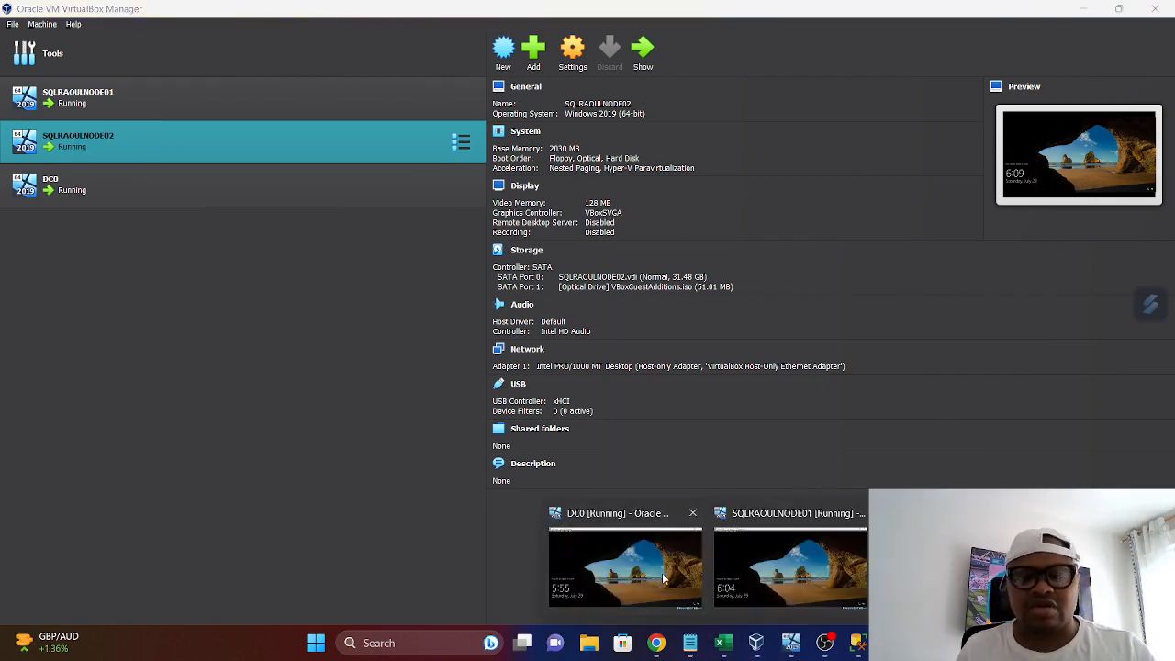
{"action": "left_click", "coordinate": [625, 565]}
{"action": "left_click", "coordinate": [102, 26]}
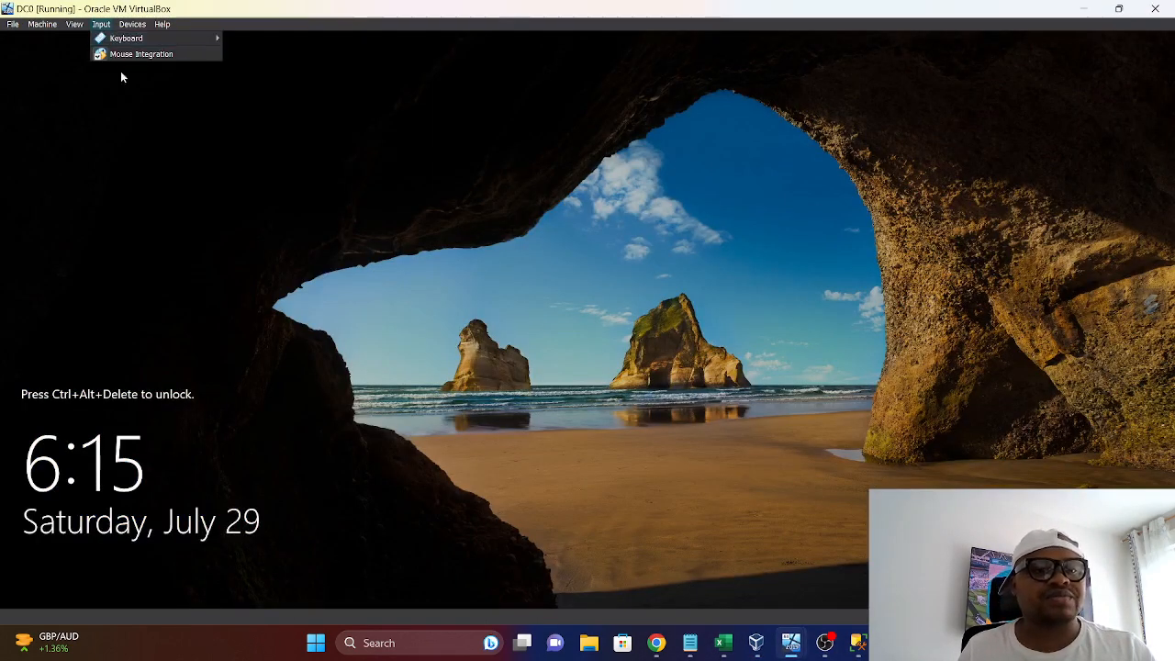
{"action": "mouse_move", "coordinate": [124, 38]}
{"action": "left_click", "coordinate": [266, 69]}
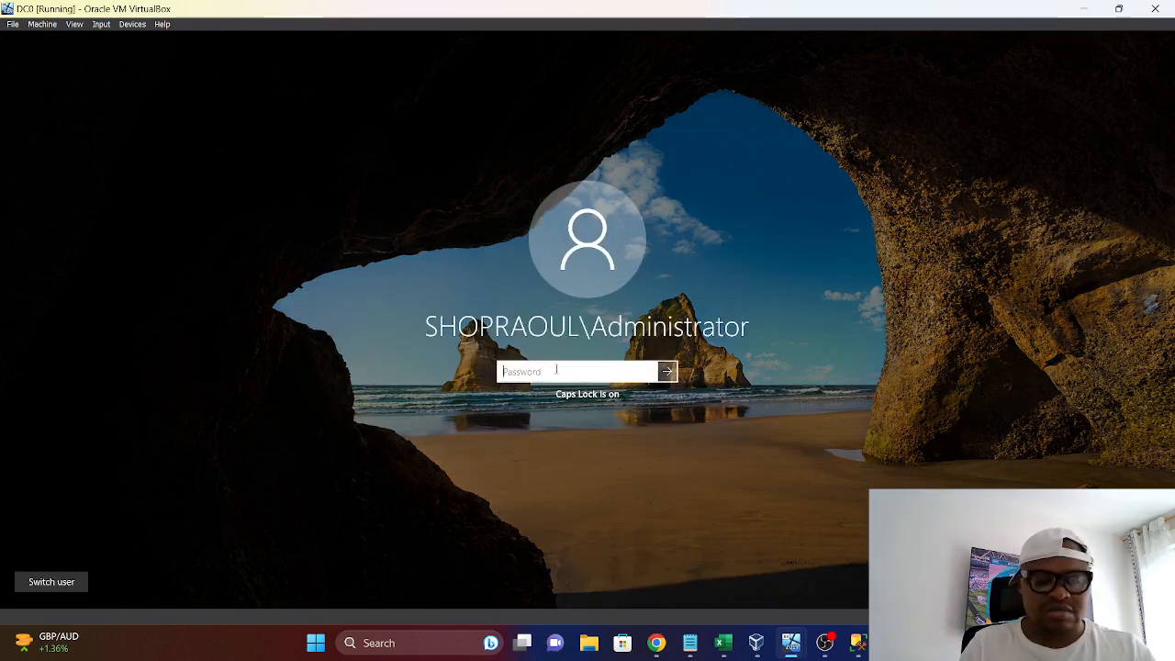
{"action": "type", "text": "••••••••"}
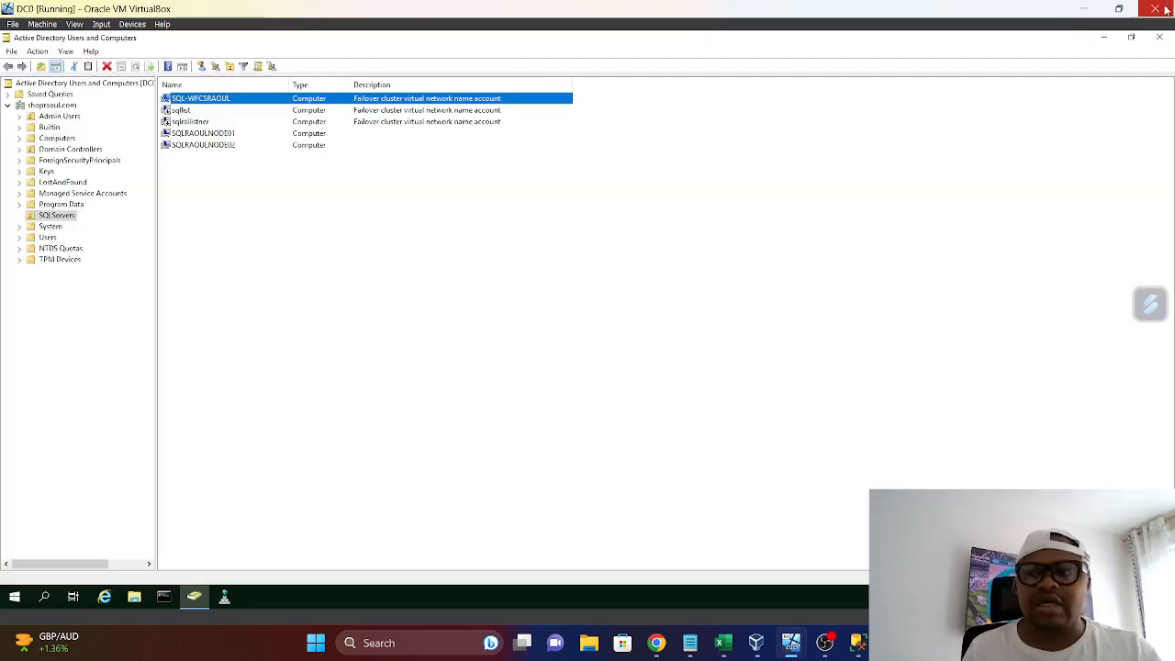
Reopen Active Directory Users and Computers on DC0 and examine the SQLServers, Computers and Admin Users containers under shopraoul.com
{"action": "left_click", "coordinate": [1158, 36]}
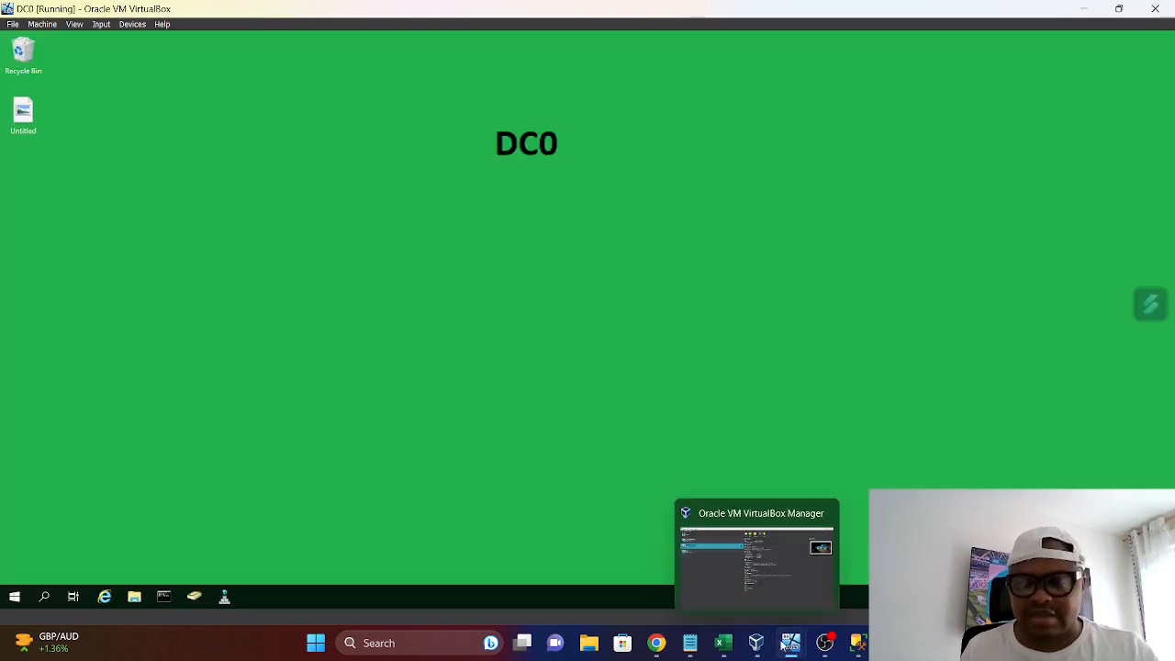
{"action": "mouse_move", "coordinate": [795, 647]}
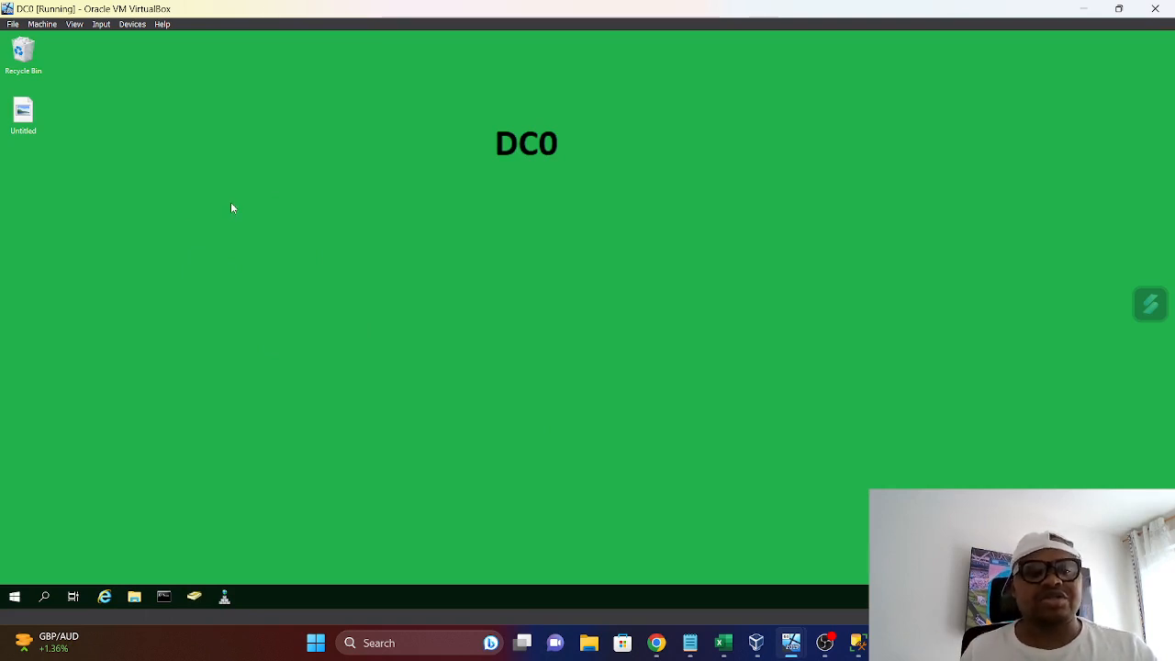
{"action": "left_click", "coordinate": [193, 597]}
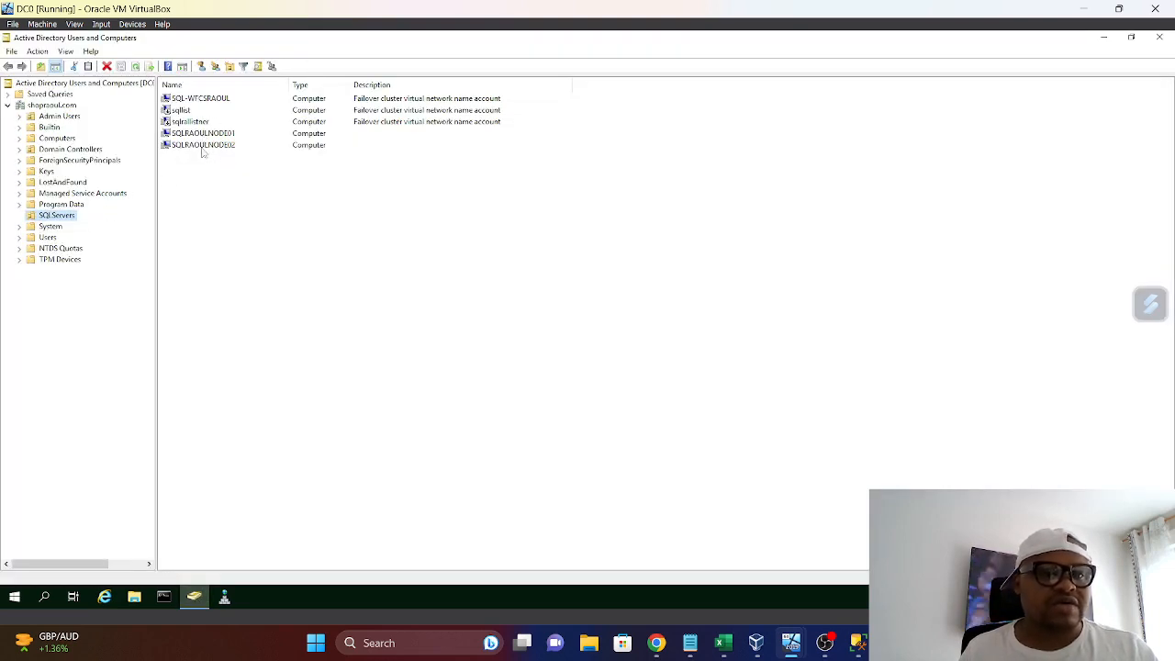
{"action": "left_click", "coordinate": [62, 139]}
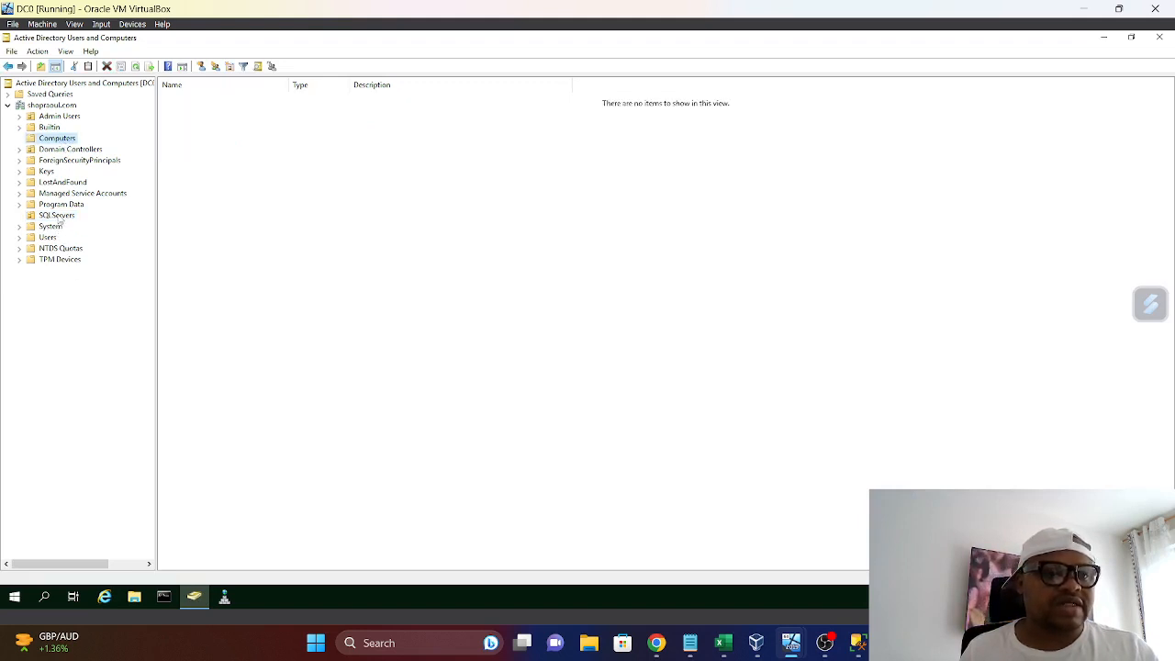
{"action": "left_click", "coordinate": [57, 116]}
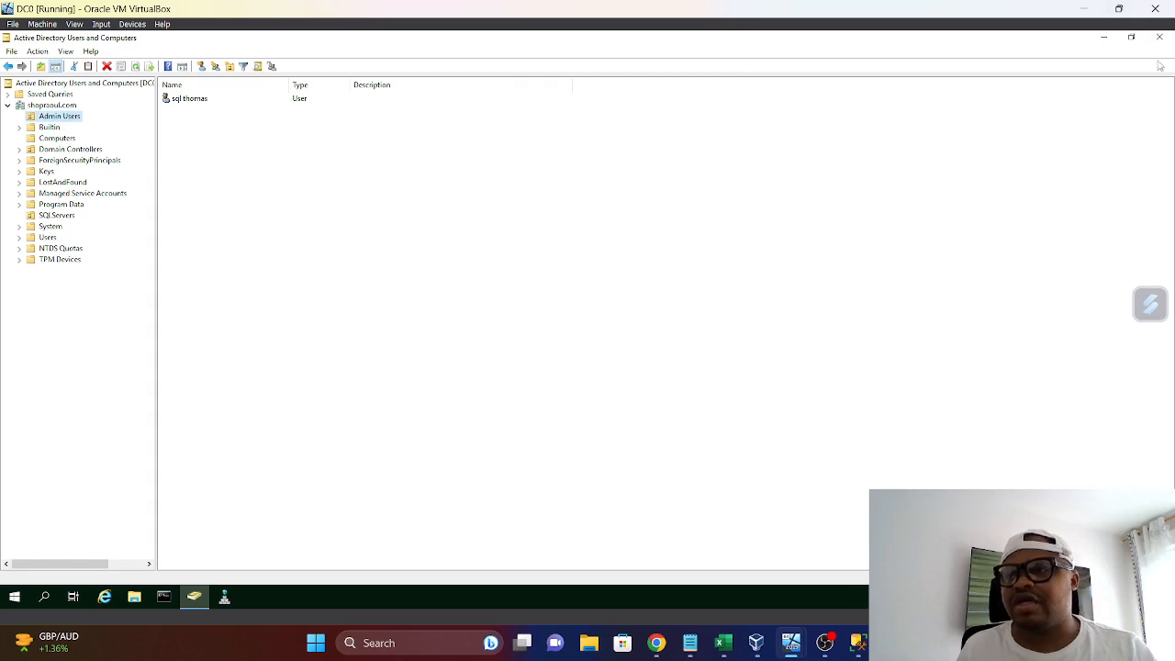
{"action": "left_click", "coordinate": [1131, 36]}
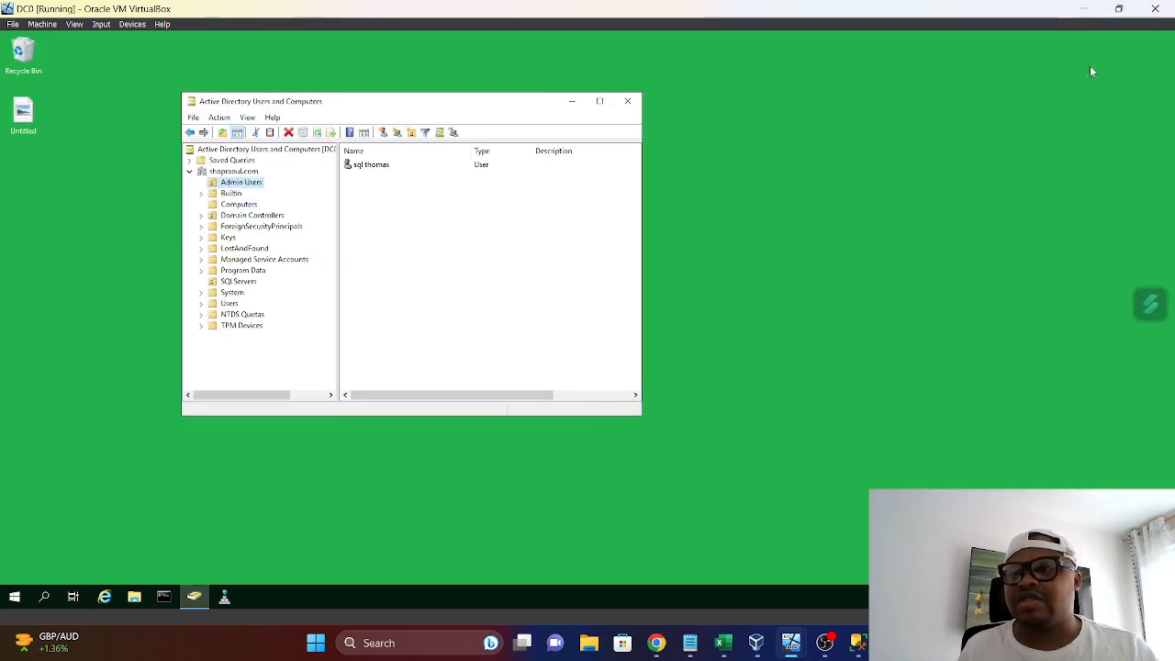
Switch from DC0 to the SQLRAOULNODE01 virtual machine, unlock it with the account password, and close Server Manager
{"action": "left_click", "coordinate": [1084, 10]}
{"action": "left_click", "coordinate": [804, 571]}
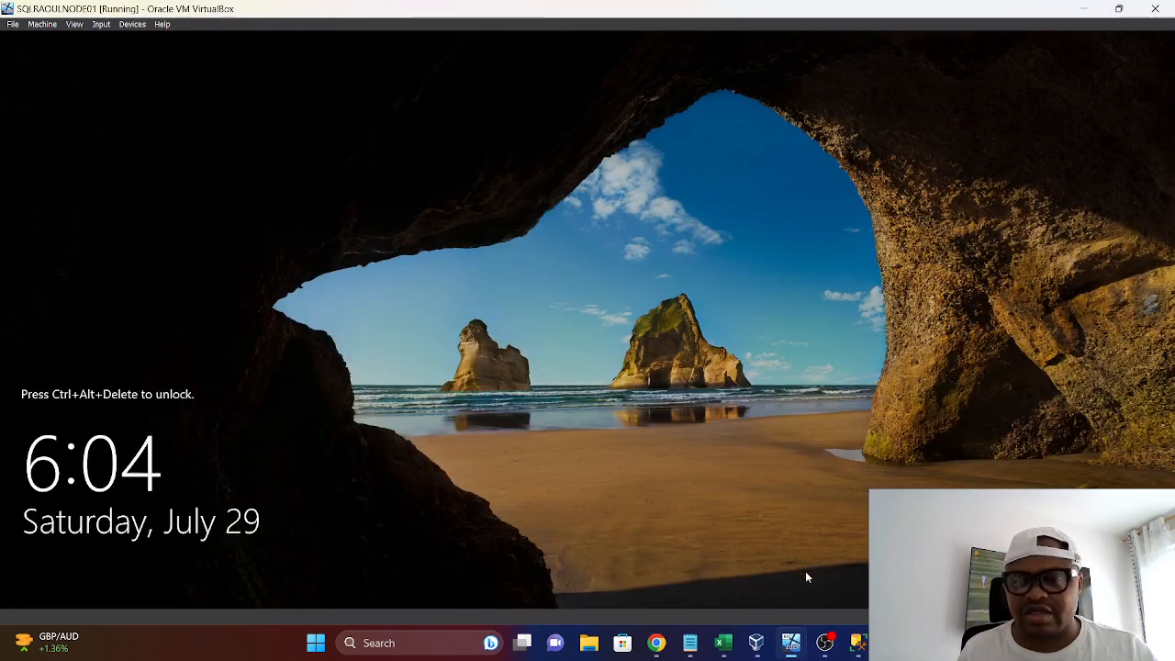
{"action": "left_click", "coordinate": [101, 23]}
{"action": "mouse_move", "coordinate": [129, 38]}
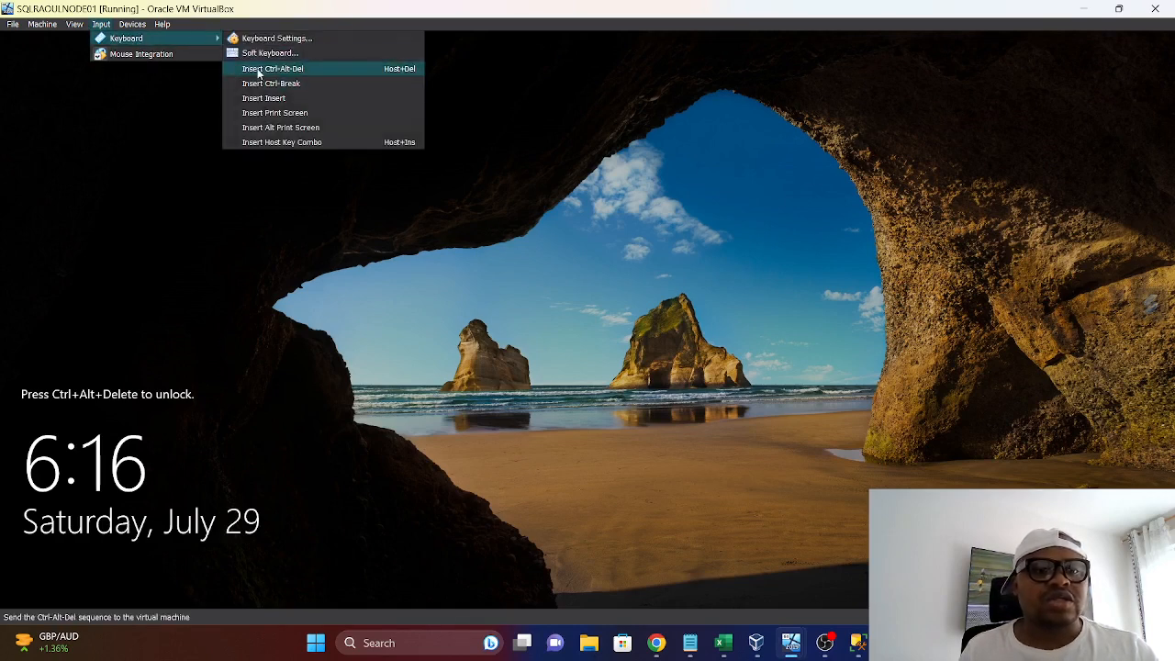
{"action": "left_click", "coordinate": [260, 71]}
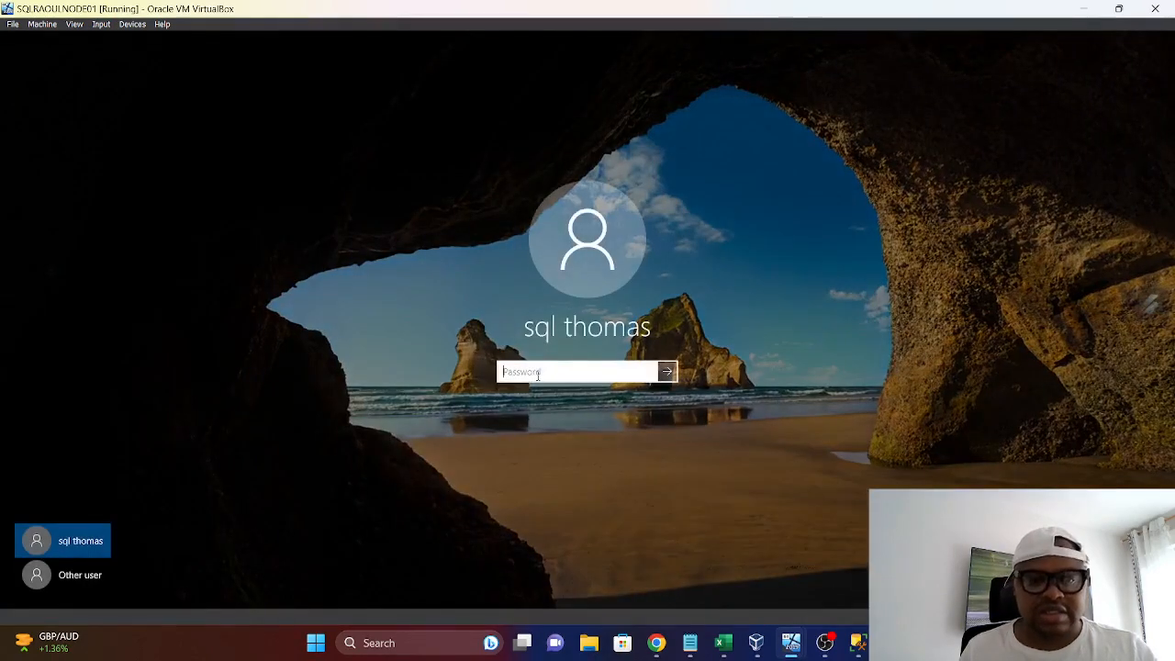
{"action": "key", "text": "Caps_Lock"}
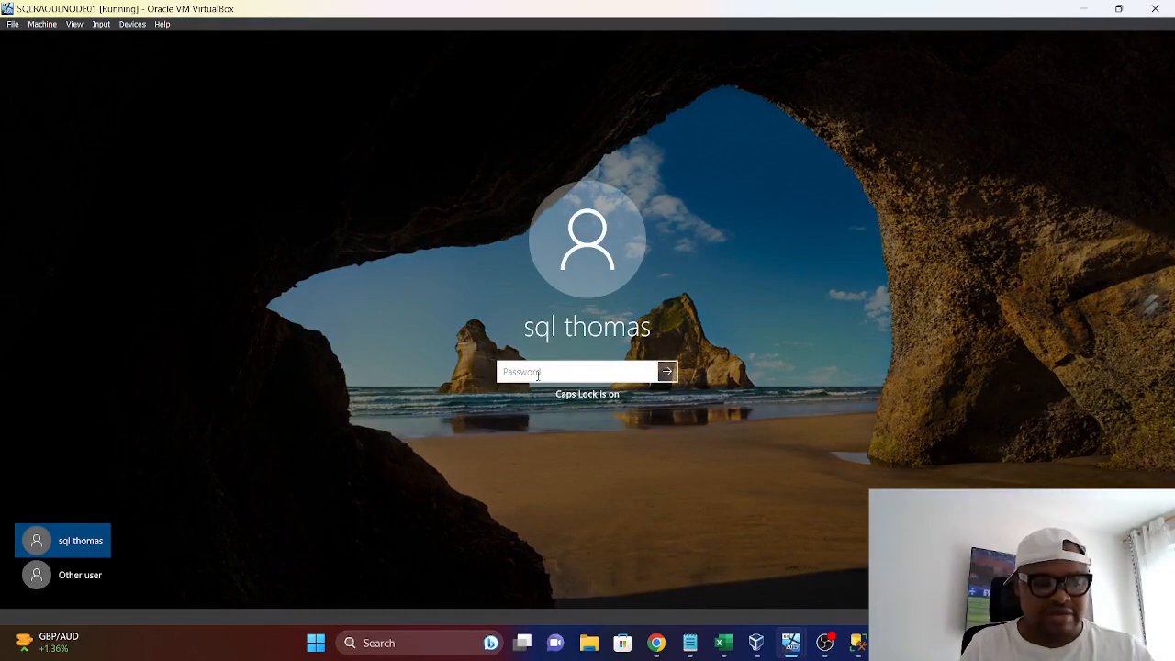
{"action": "type", "text": "••••••"}
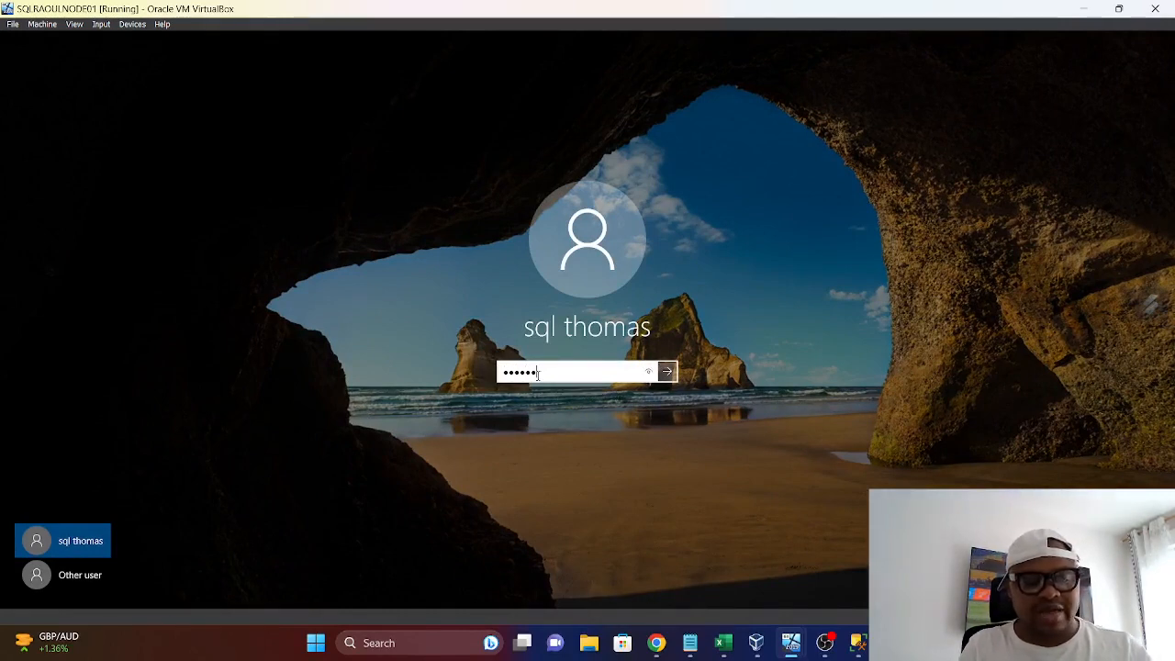
{"action": "type", "text": "••"}
{"action": "key", "text": "Caps_Lock"}
{"action": "key", "text": "Return"}
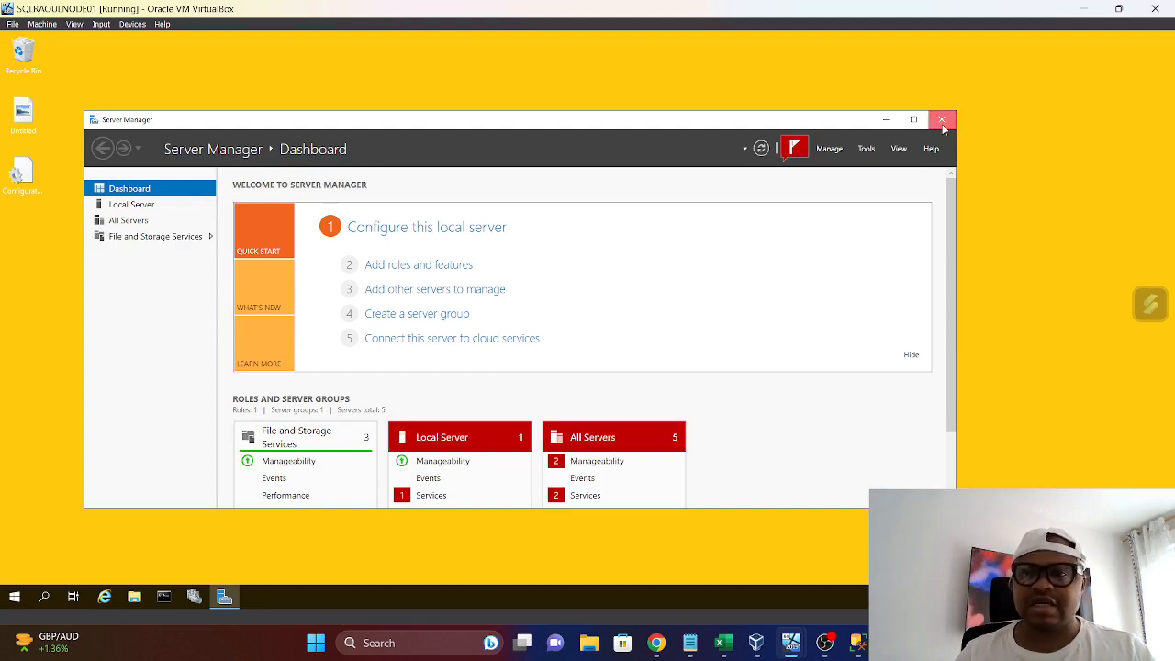
{"action": "left_click", "coordinate": [941, 125]}
Bring up the SQLRAOULNODE02 virtual machine and unlock it with the account password
{"action": "mouse_move", "coordinate": [793, 649]}
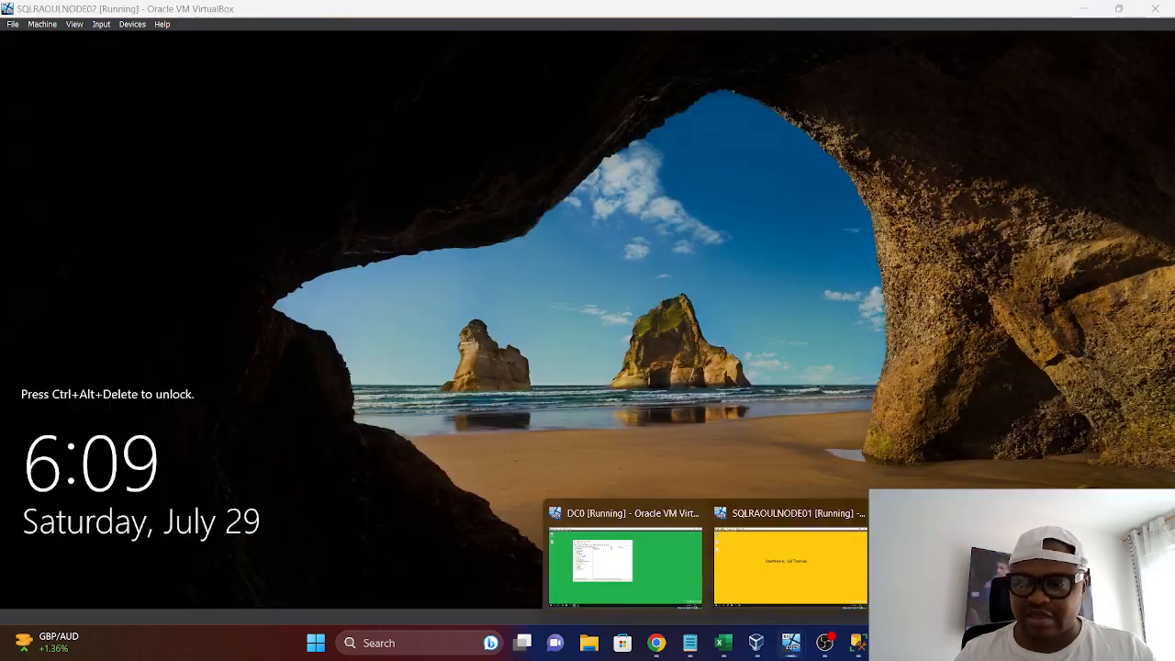
{"action": "left_click", "coordinate": [793, 650]}
{"action": "mouse_move", "coordinate": [788, 650]}
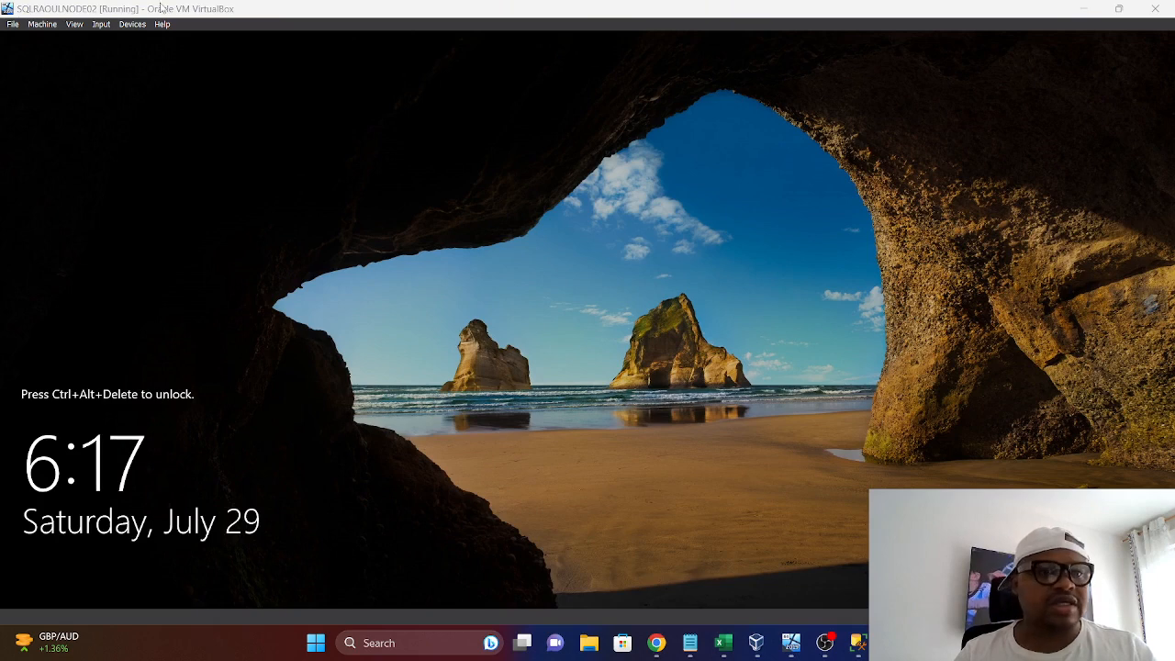
{"action": "left_click", "coordinate": [98, 26]}
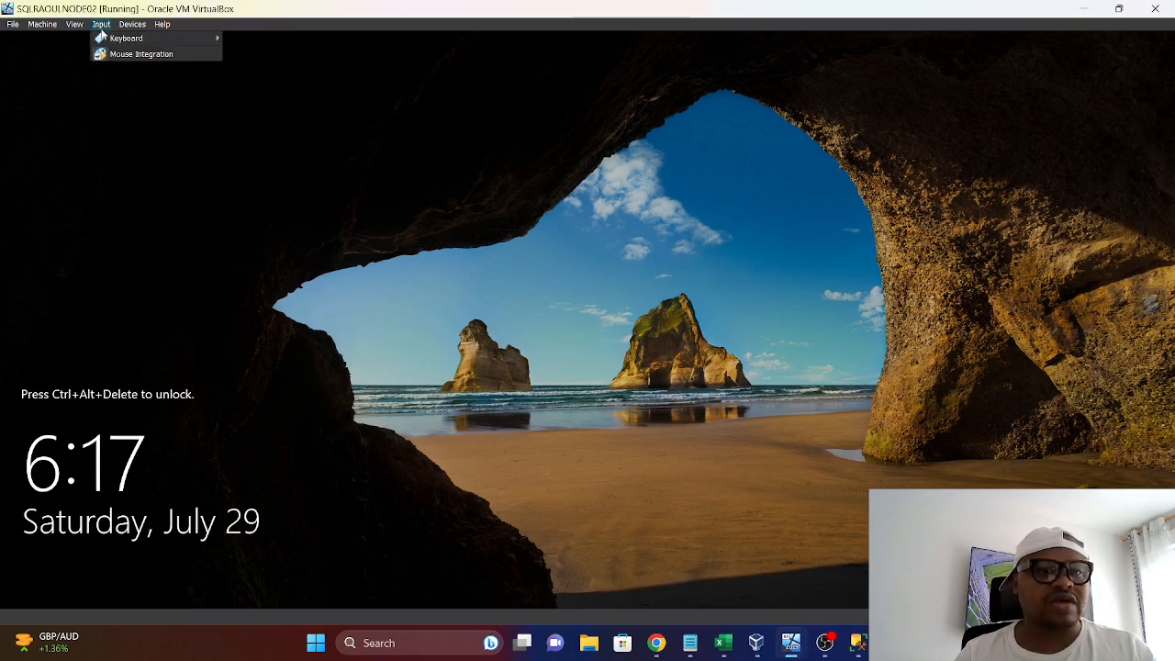
{"action": "mouse_move", "coordinate": [117, 43]}
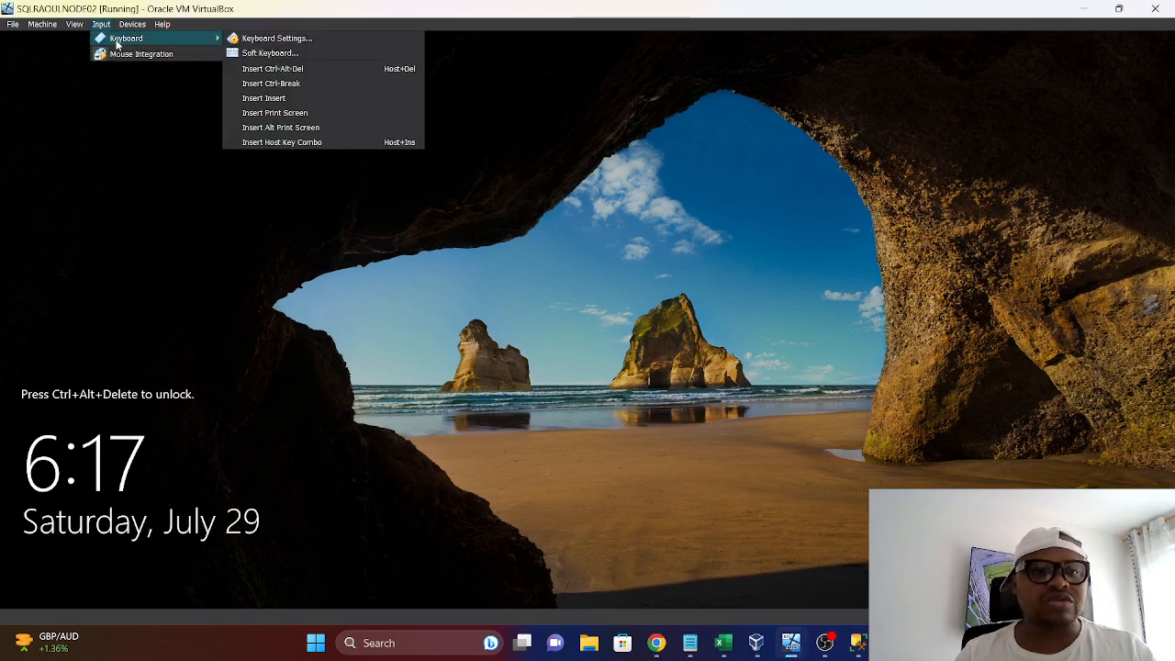
{"action": "left_click", "coordinate": [263, 69]}
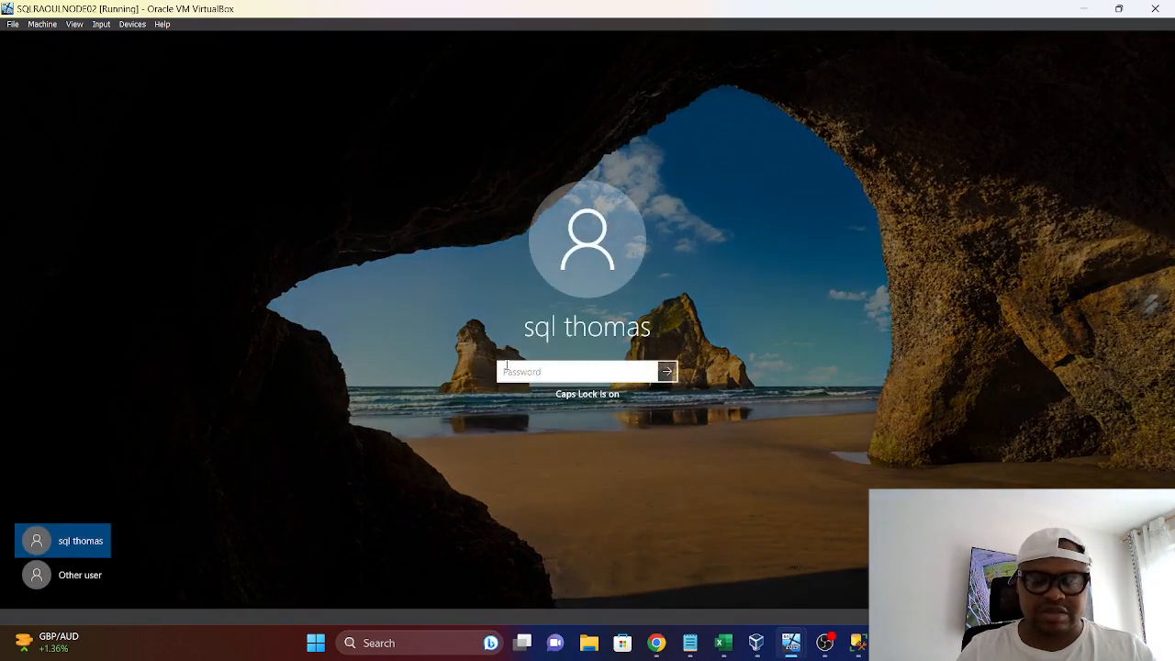
{"action": "type", "text": "••••••••"}
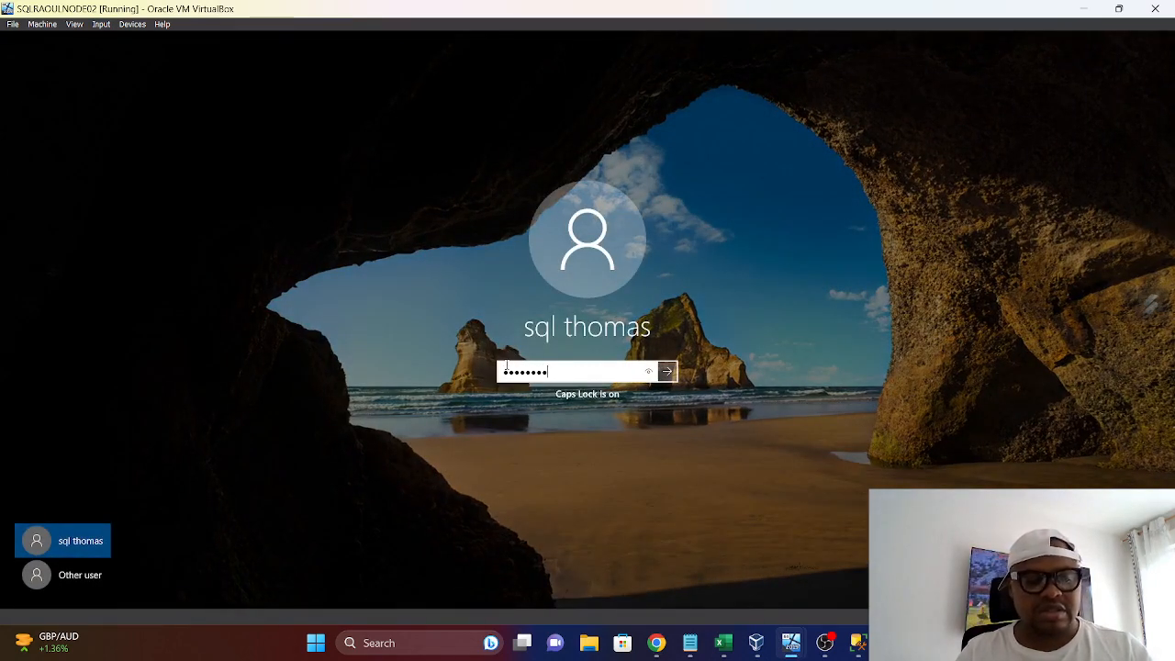
{"action": "key", "text": "Return"}
On SQLRAOULNODE01, check the SQL Server services' state and logon accounts in SQL Server 2022 Configuration Manager, and close it
{"action": "mouse_move", "coordinate": [795, 645]}
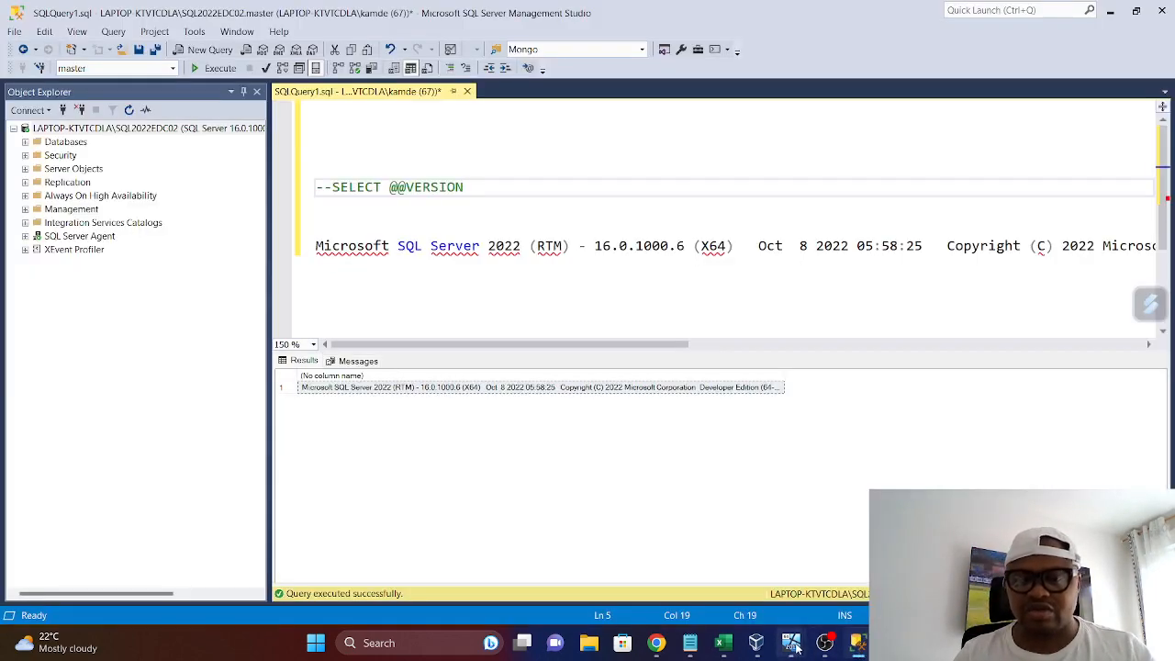
{"action": "mouse_move", "coordinate": [795, 646]}
{"action": "left_click", "coordinate": [800, 574]}
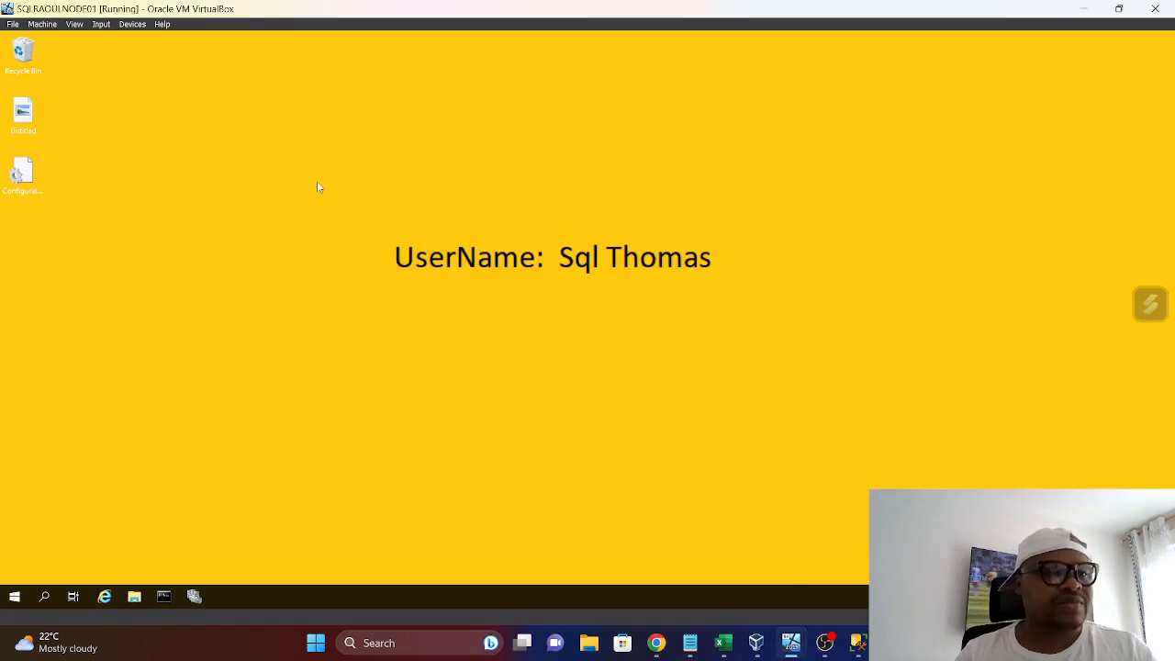
{"action": "left_click", "coordinate": [15, 599]}
{"action": "left_click", "coordinate": [164, 273]}
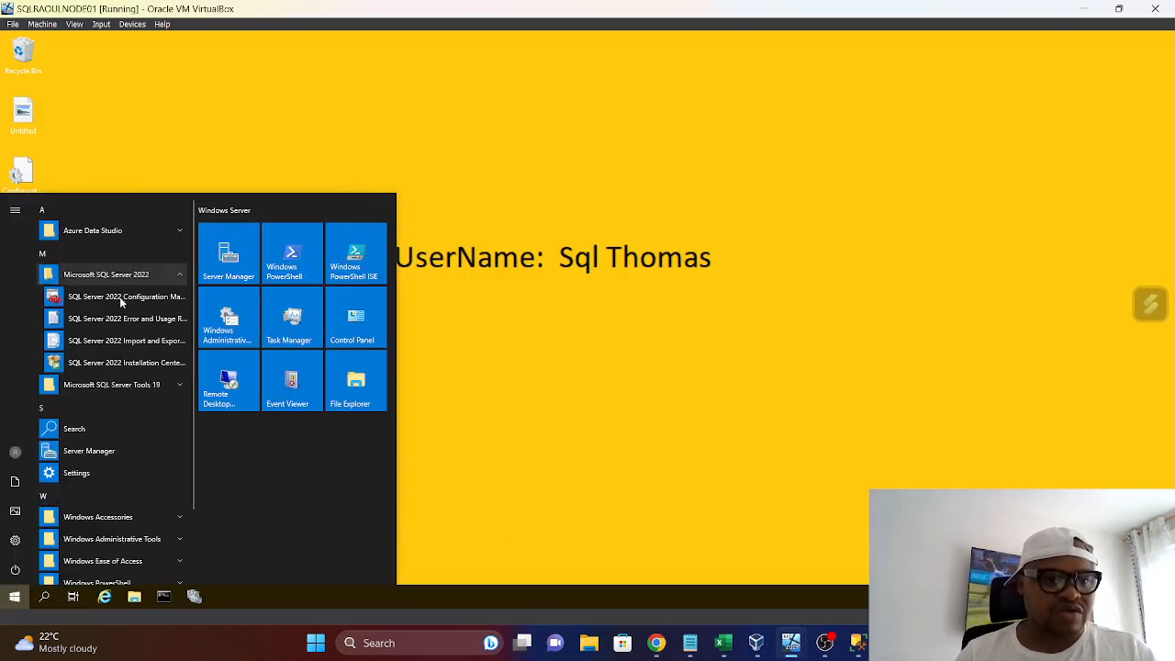
{"action": "left_click", "coordinate": [119, 300]}
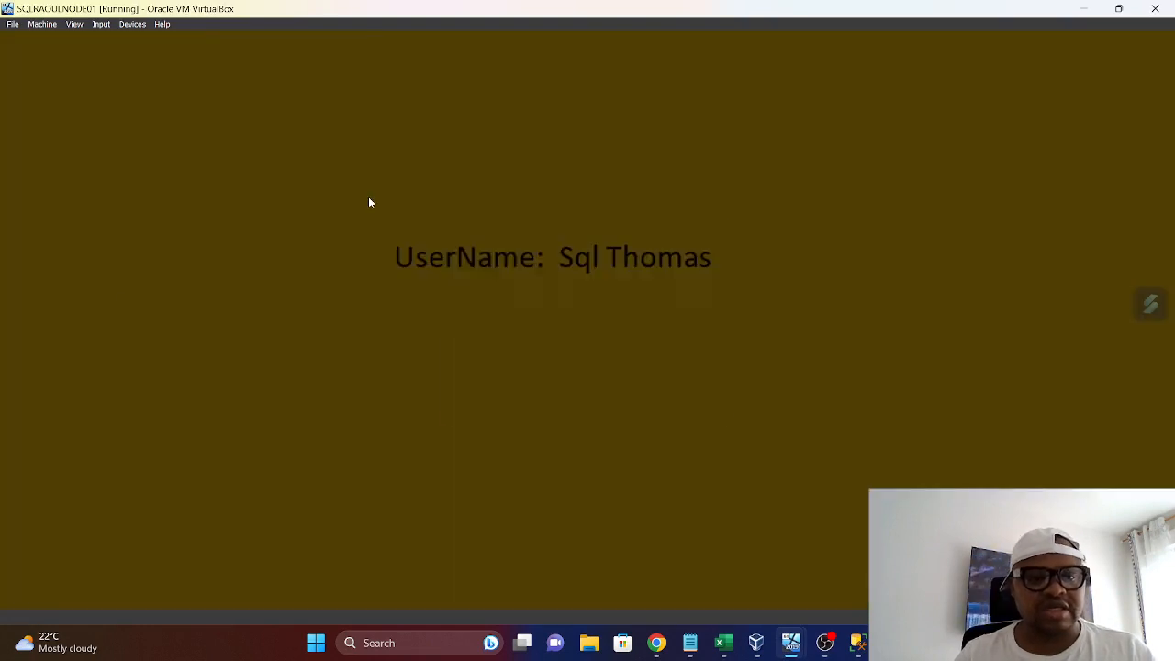
{"action": "left_click", "coordinate": [526, 391]}
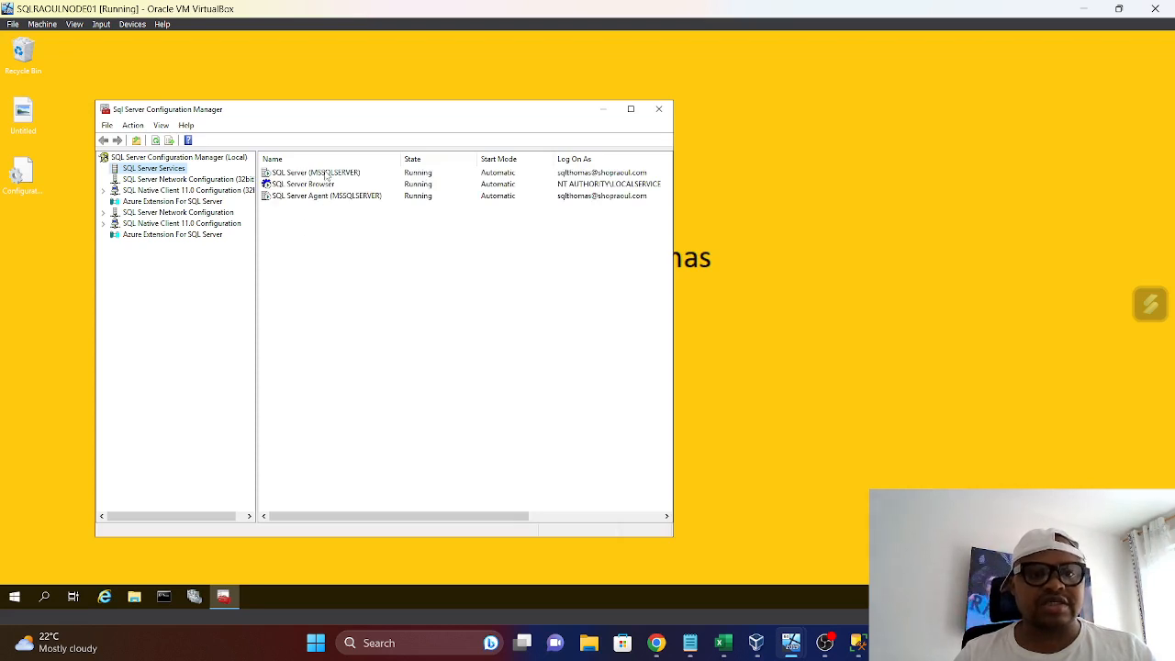
{"action": "left_click", "coordinate": [327, 174]}
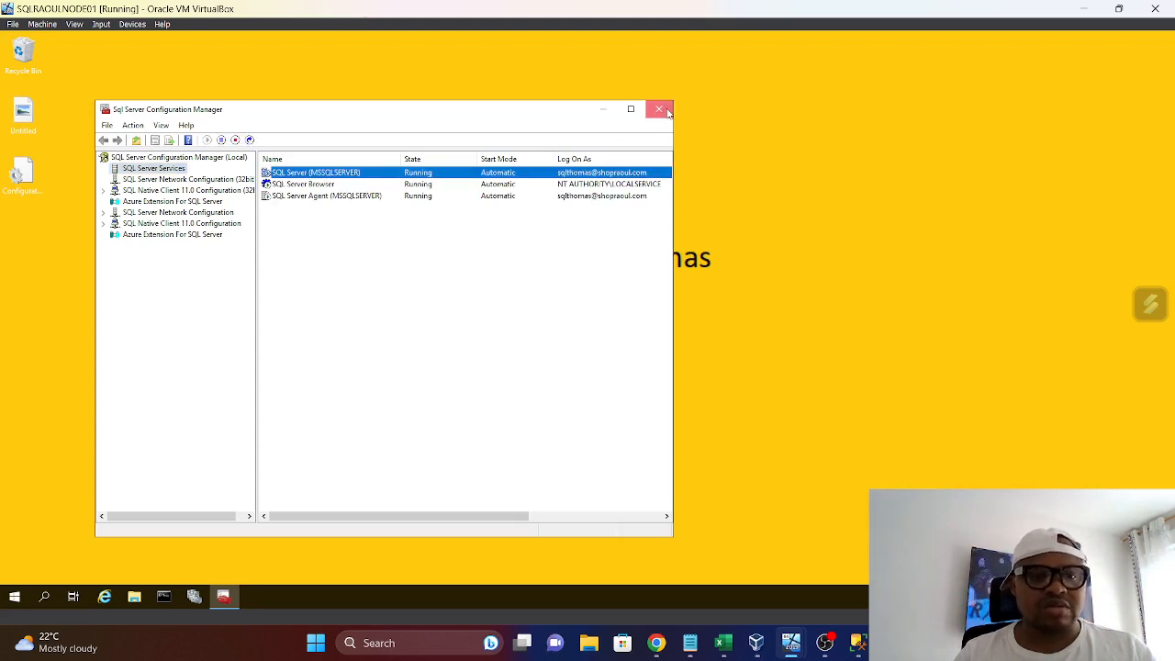
{"action": "left_click", "coordinate": [668, 111]}
Search for sql on SQLRAOULNODE01 and launch SQL Server Management Studio 19
{"action": "left_click", "coordinate": [16, 597]}
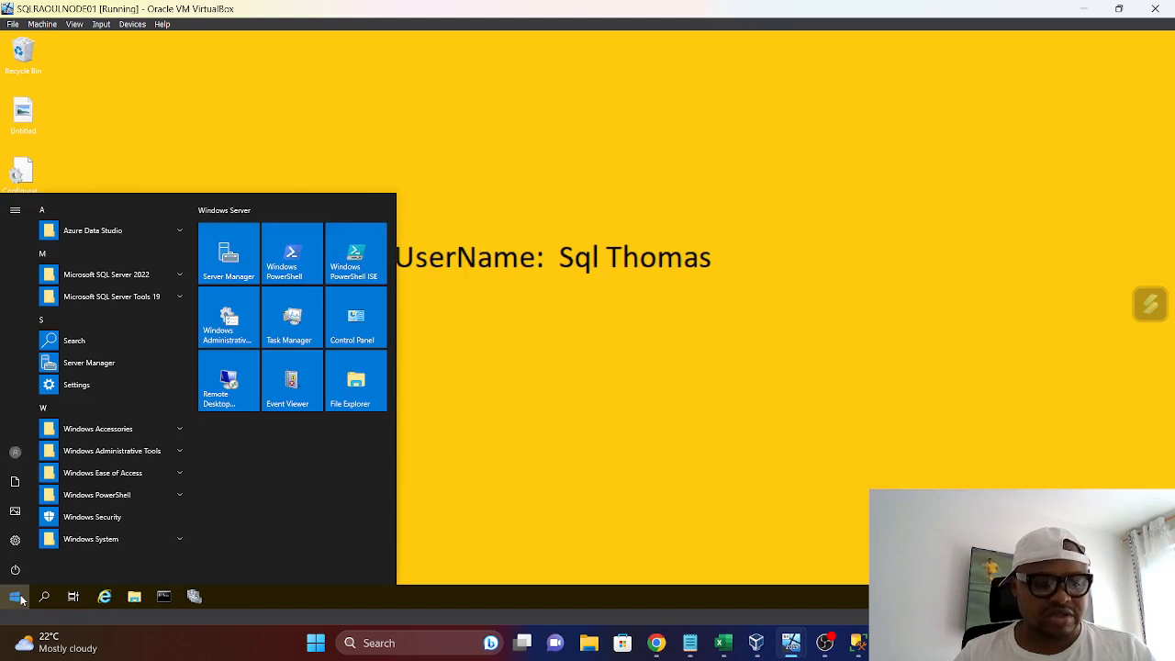
{"action": "type", "text": "sql"}
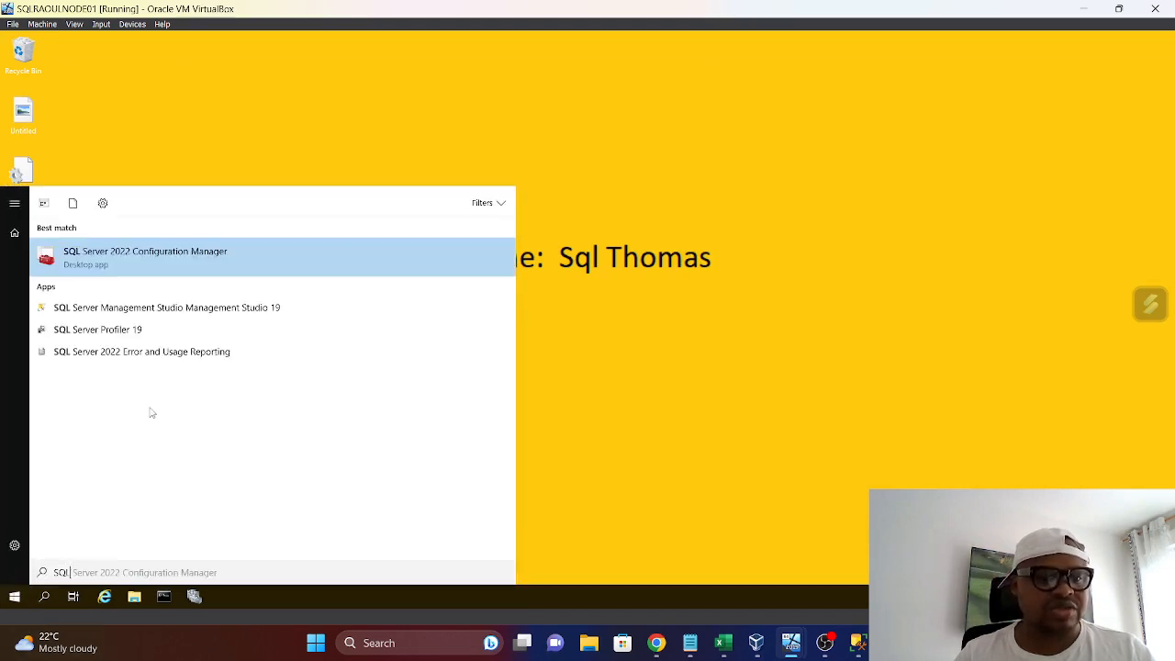
{"action": "left_click", "coordinate": [165, 306]}
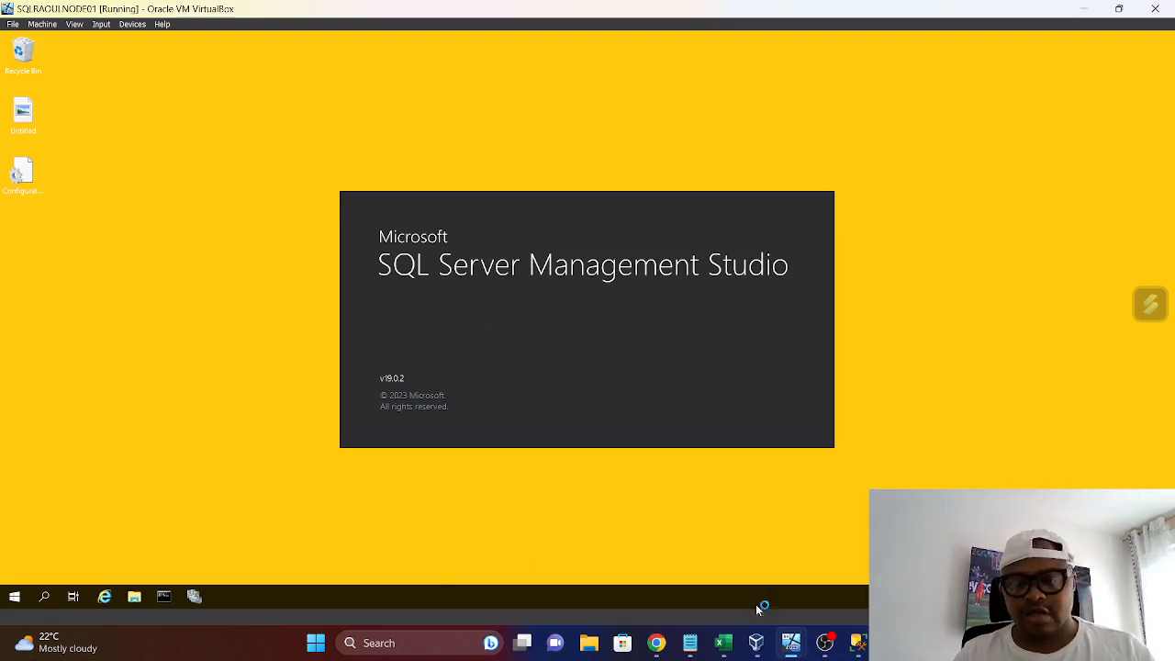
On SQLRAOULNODE02, close Server Manager and check the SQL Server services in SQL Server 2022 Configuration Manager, closing it when done
{"action": "mouse_move", "coordinate": [790, 642]}
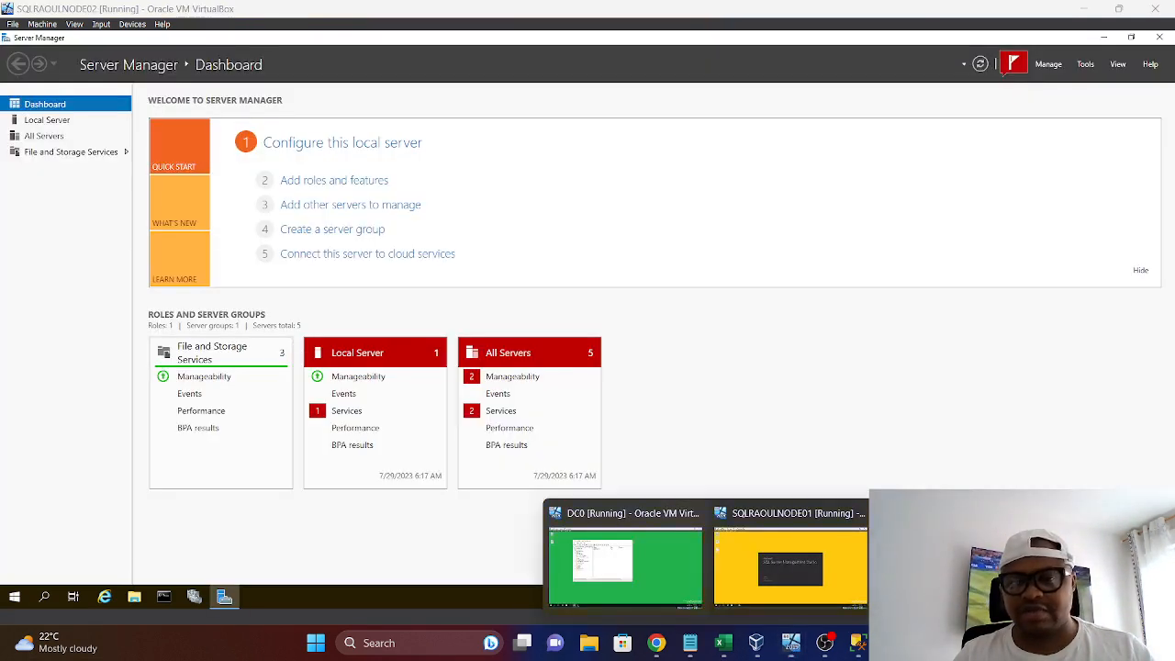
{"action": "left_click", "coordinate": [955, 566]}
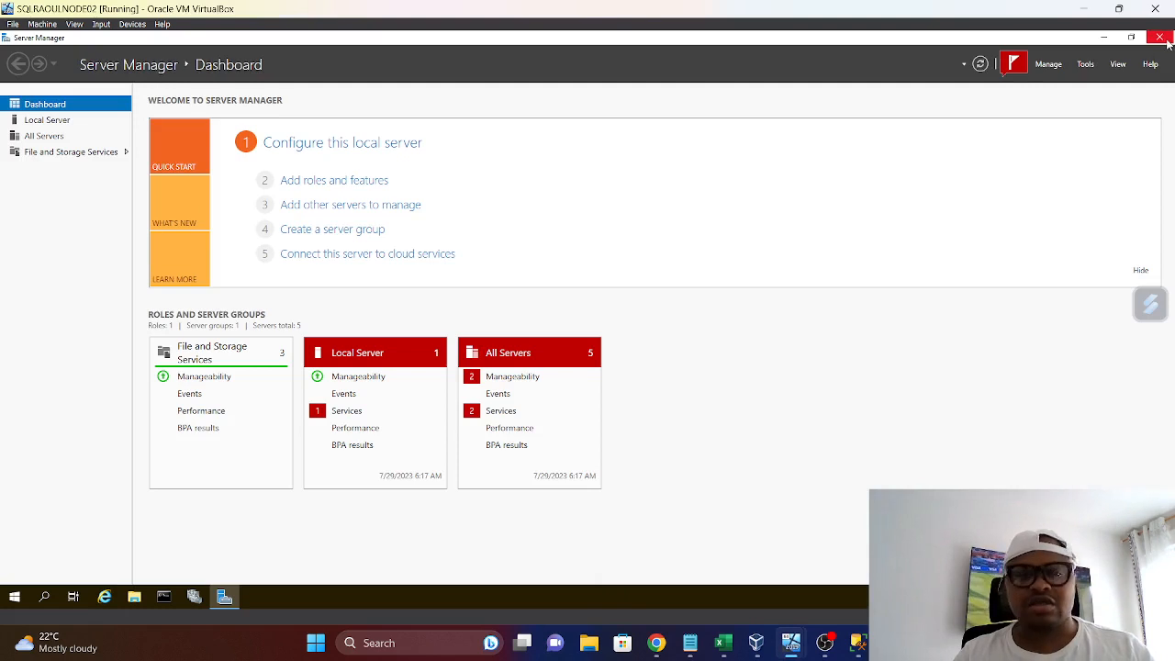
{"action": "left_click", "coordinate": [1162, 39]}
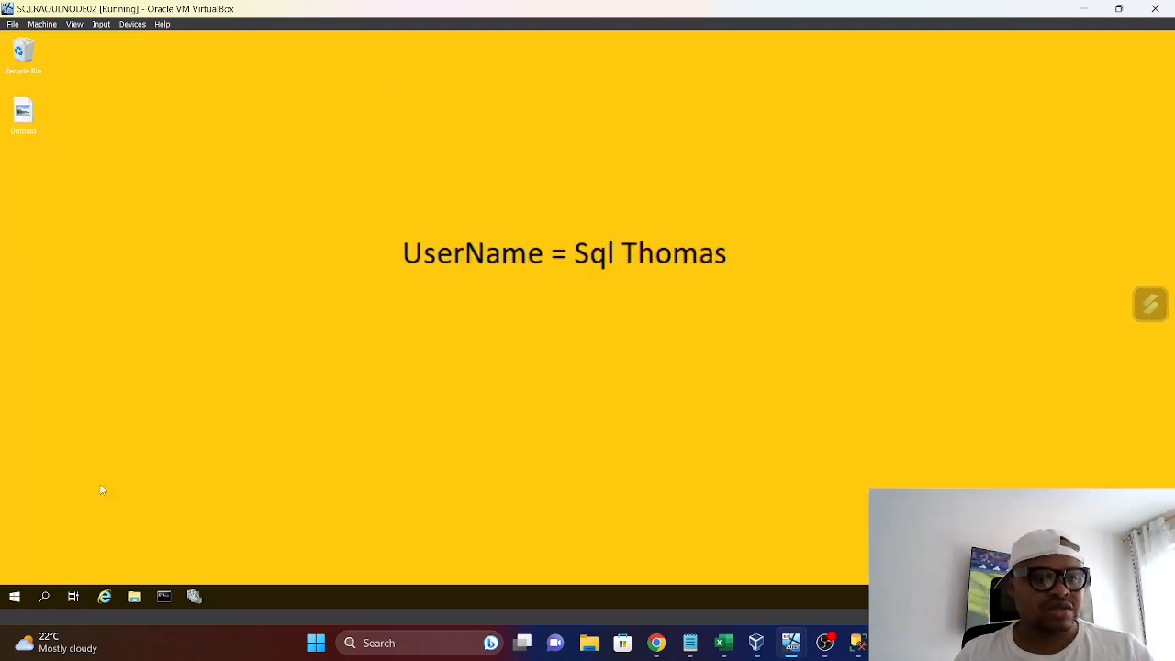
{"action": "left_click", "coordinate": [14, 598]}
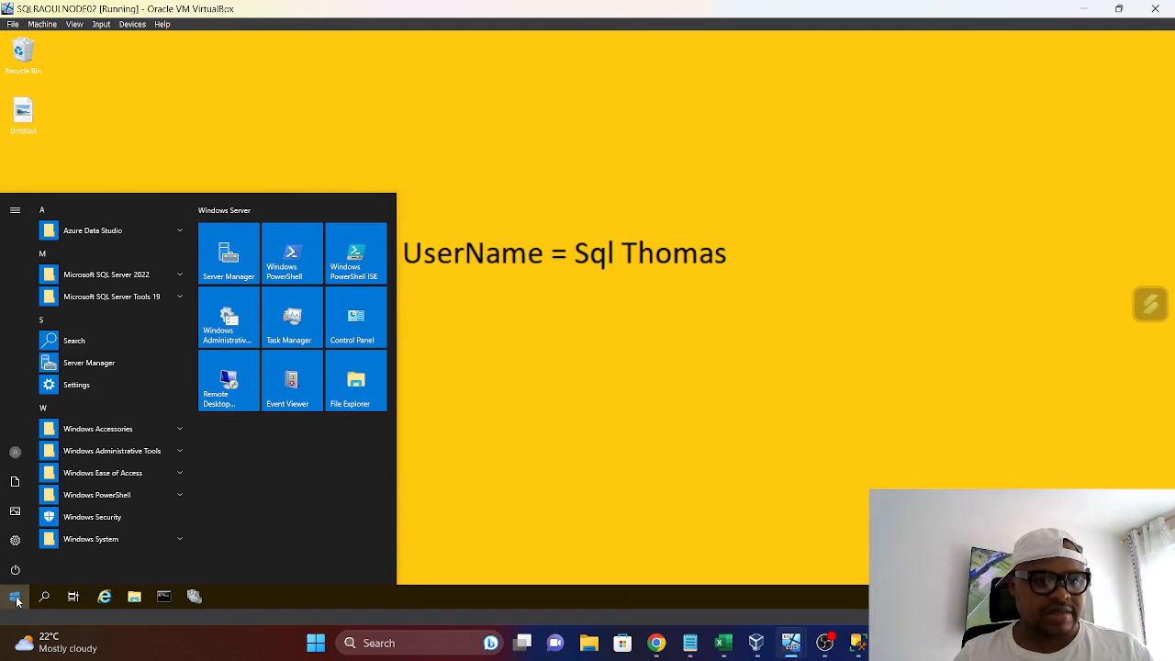
{"action": "left_click", "coordinate": [157, 275]}
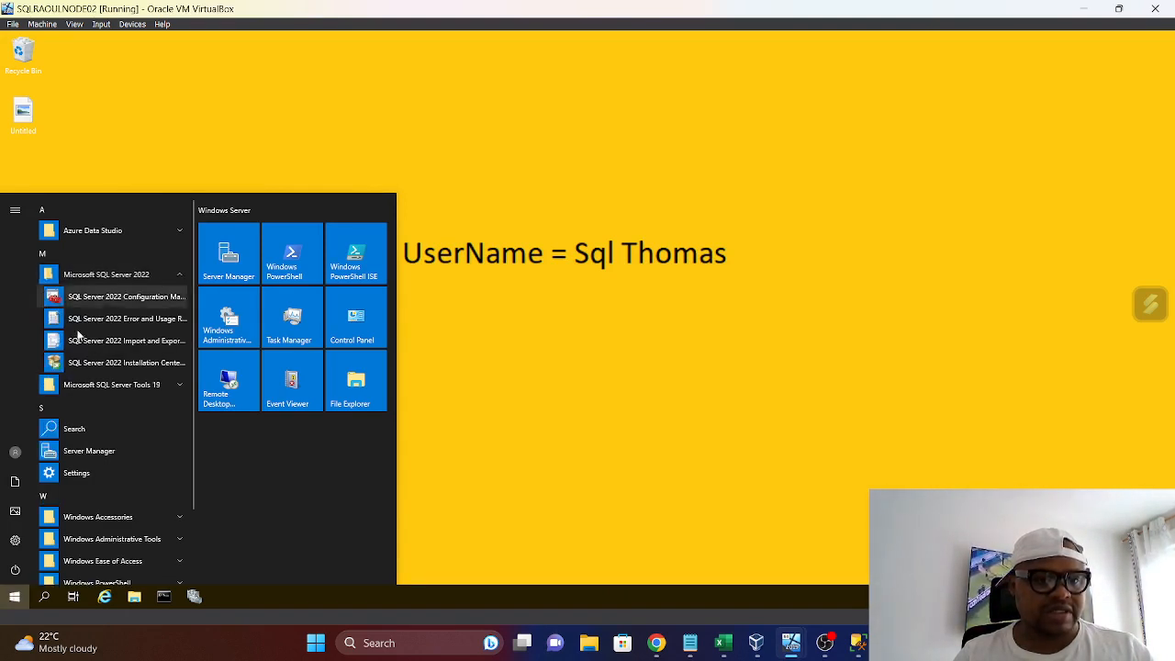
{"action": "left_click", "coordinate": [110, 298]}
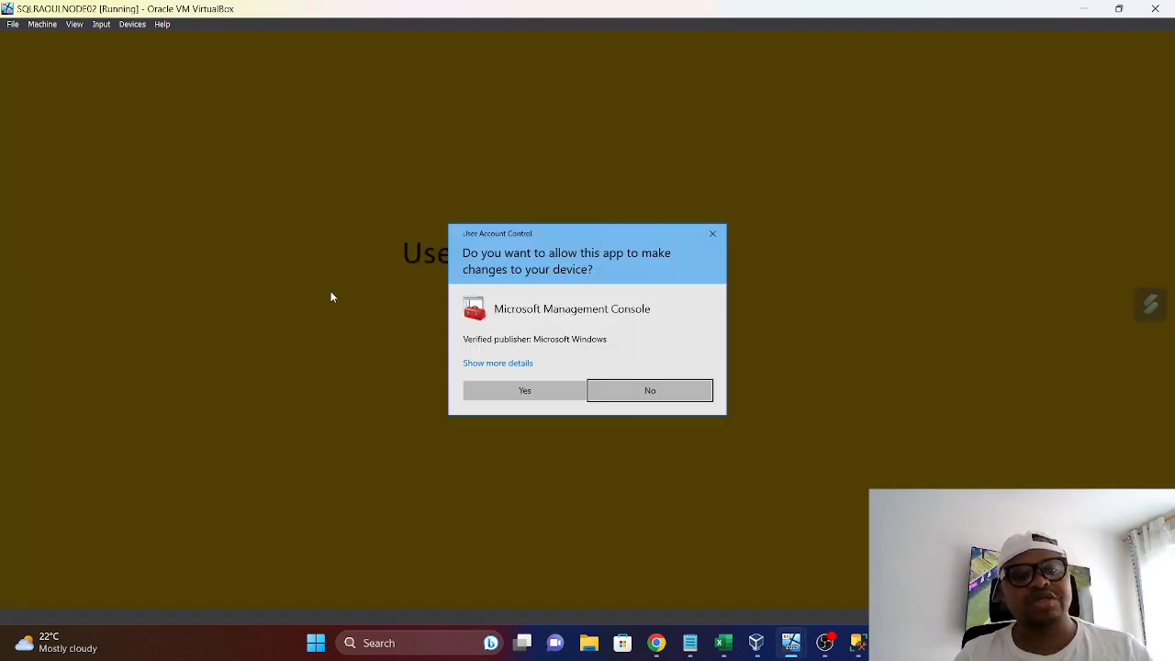
{"action": "left_click", "coordinate": [502, 383]}
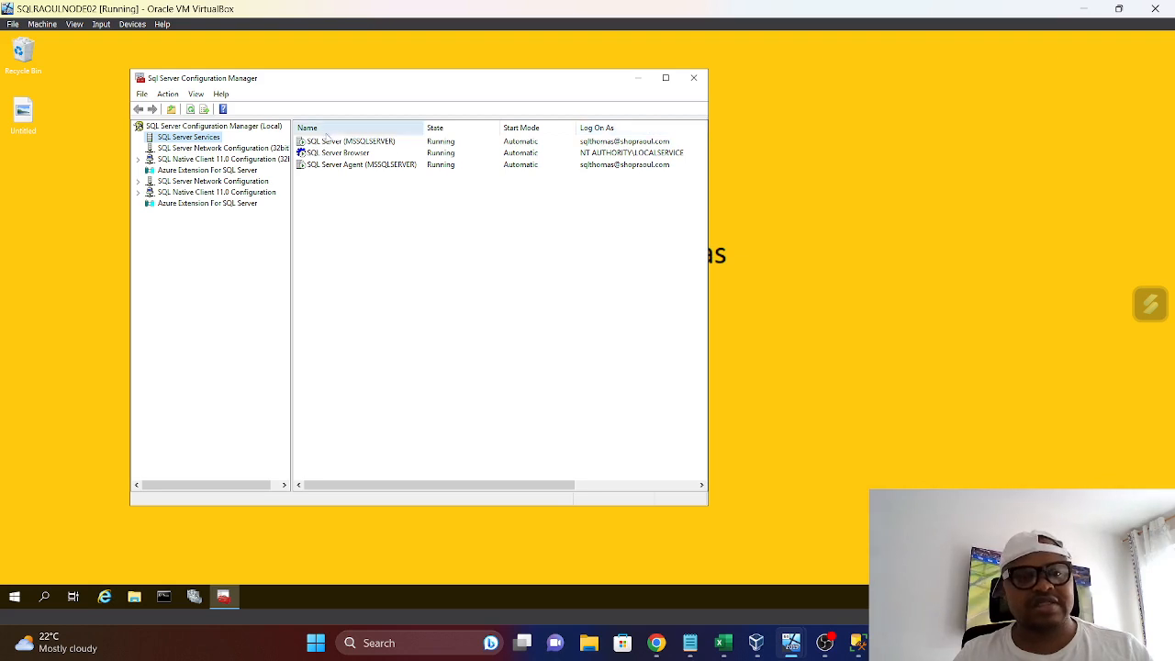
{"action": "left_click", "coordinate": [693, 77]}
Launch SQL Server Management Studio from Microsoft SQL Server Tools 19 on SQLRAOULNODE02
{"action": "left_click", "coordinate": [16, 604]}
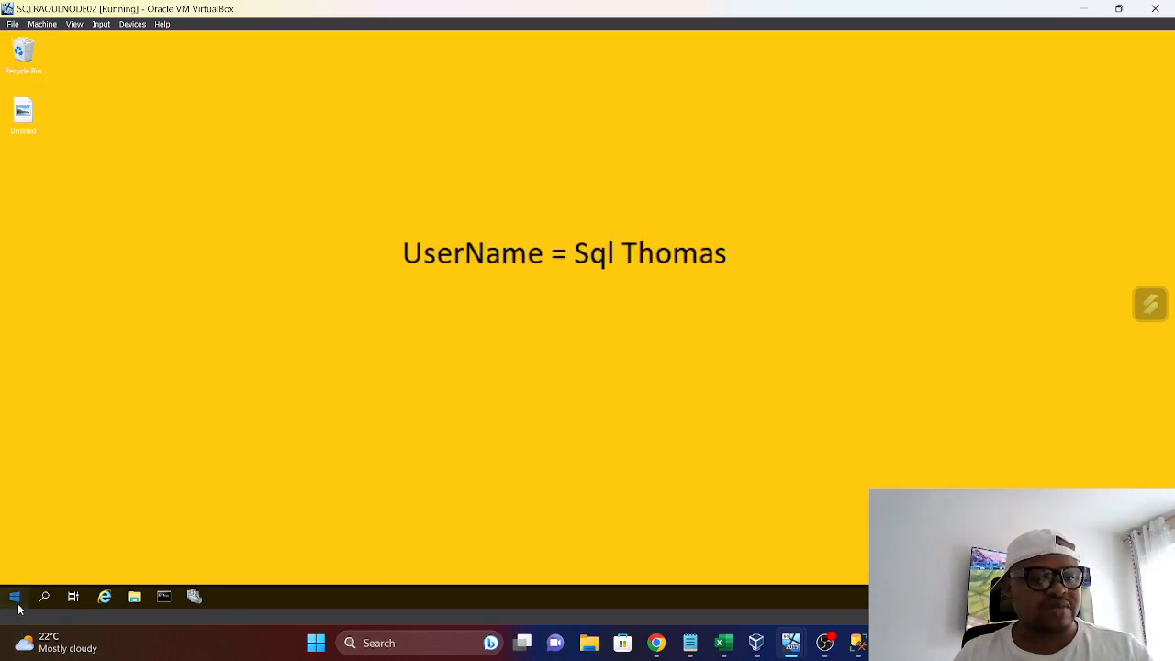
{"action": "left_click", "coordinate": [180, 296]}
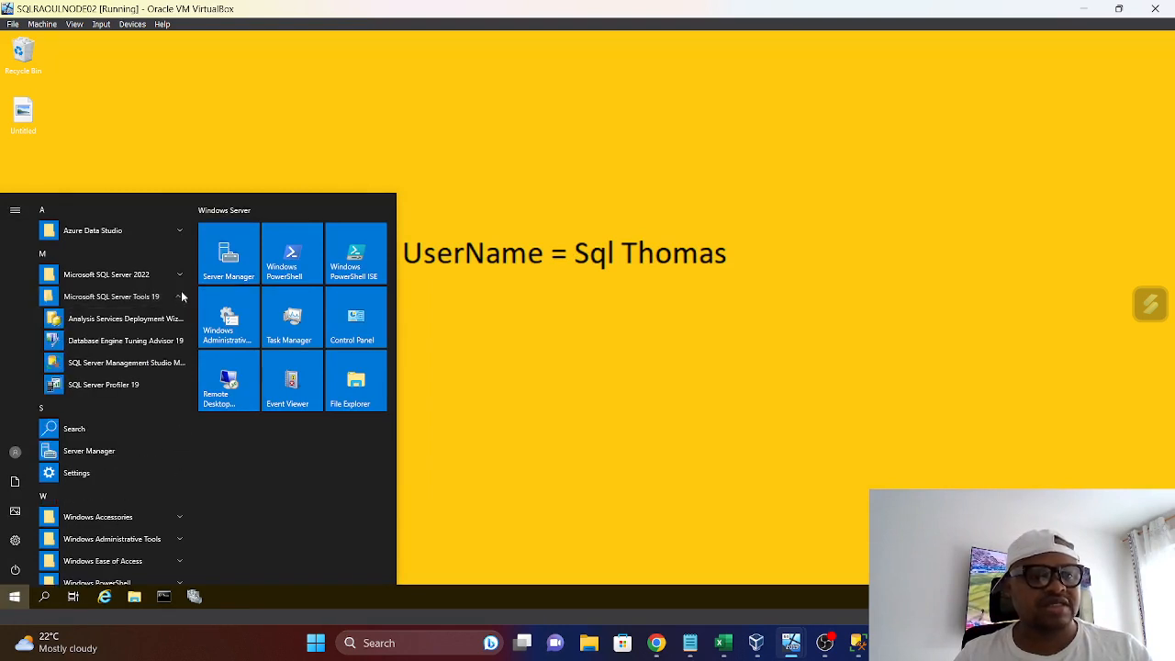
{"action": "left_click", "coordinate": [93, 364]}
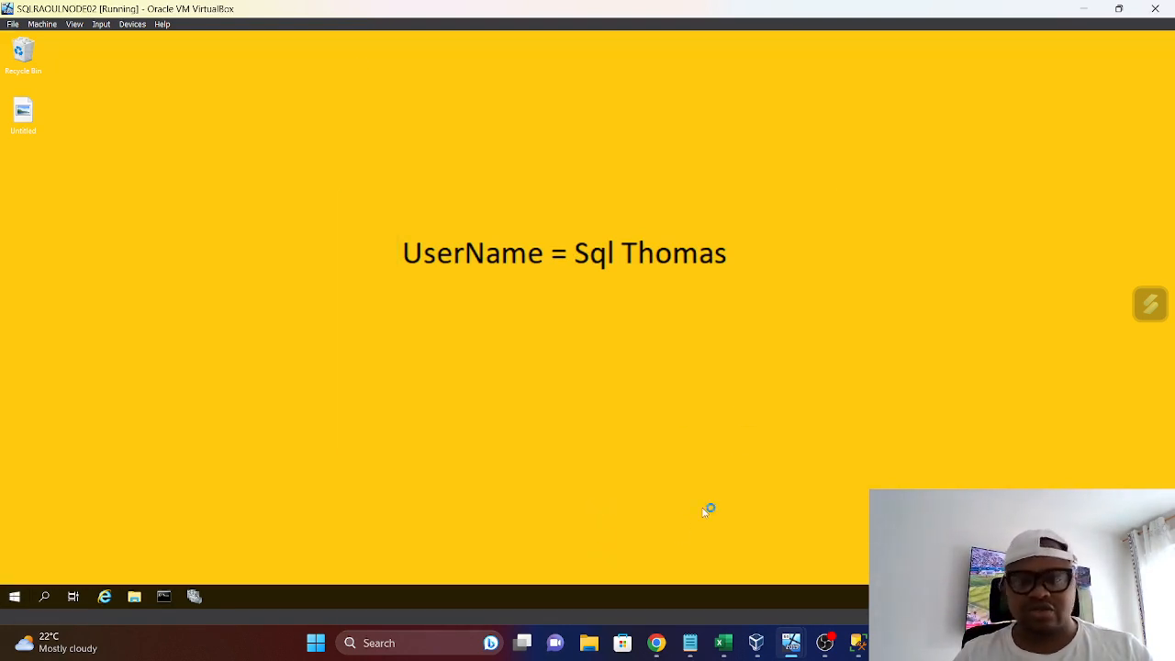
Return to SQLRAOULNODE01 and connect Management Studio to the SQLRAOULNODE01 database engine using Windows Authentication
{"action": "mouse_move", "coordinate": [791, 642]}
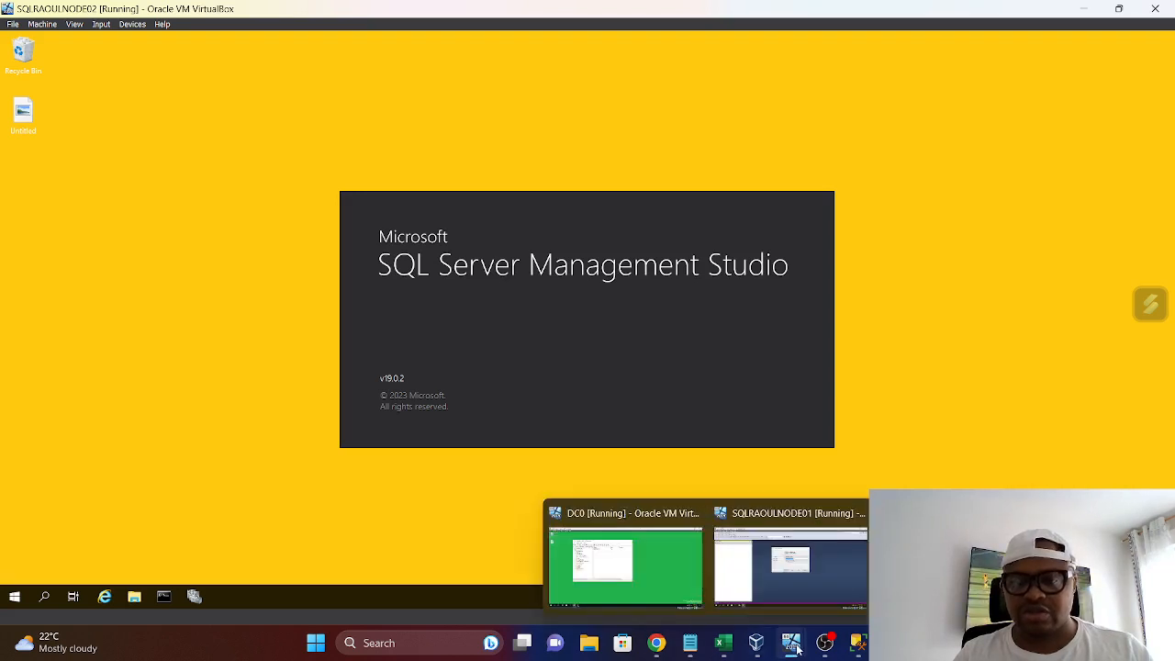
{"action": "left_click", "coordinate": [823, 588]}
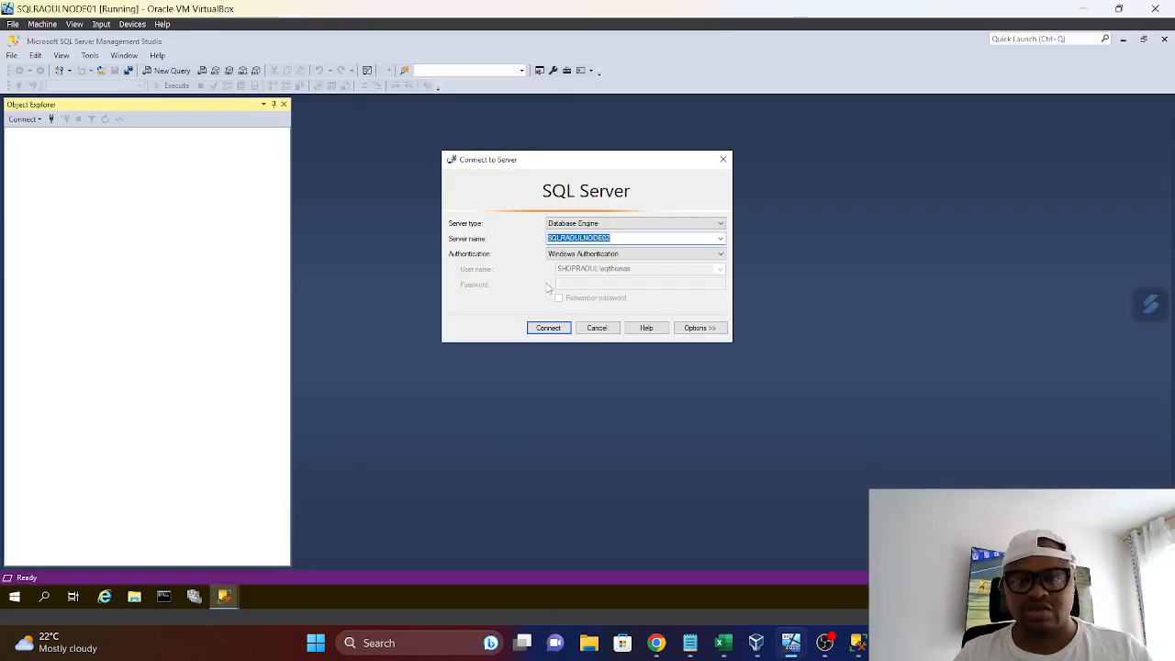
{"action": "left_click", "coordinate": [629, 237]}
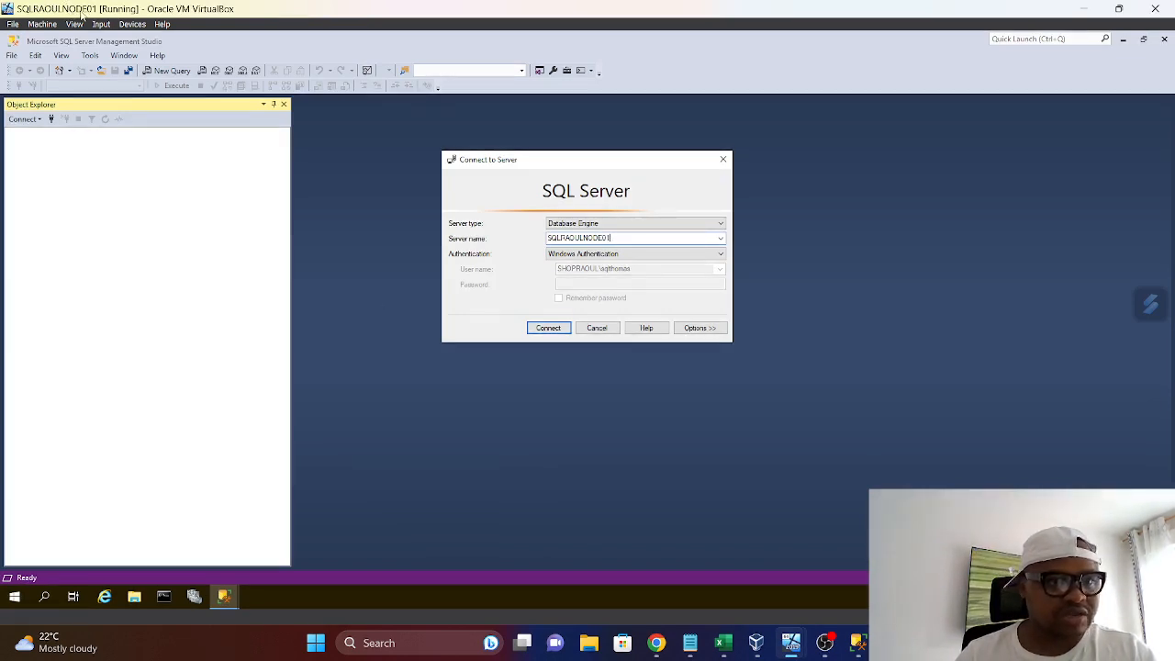
{"action": "left_click", "coordinate": [551, 328]}
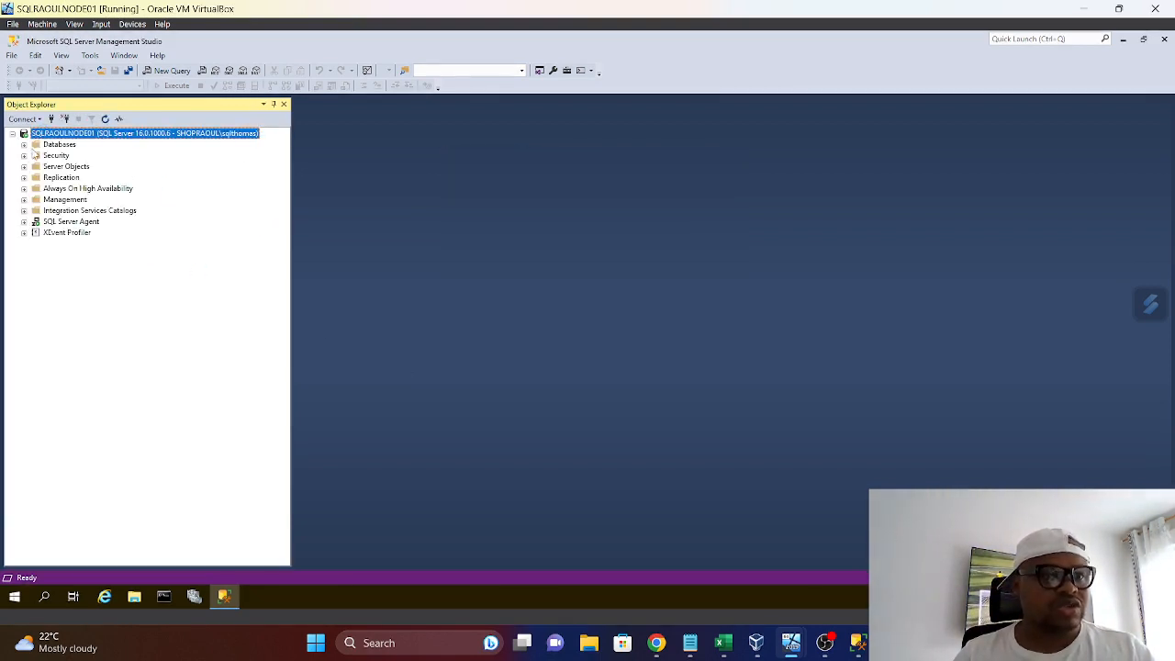
Expand the databases and the AHG-RaoulDemo availability group on SQLRAOULNODE01 and check the role of its availability replicas
{"action": "left_click", "coordinate": [25, 145]}
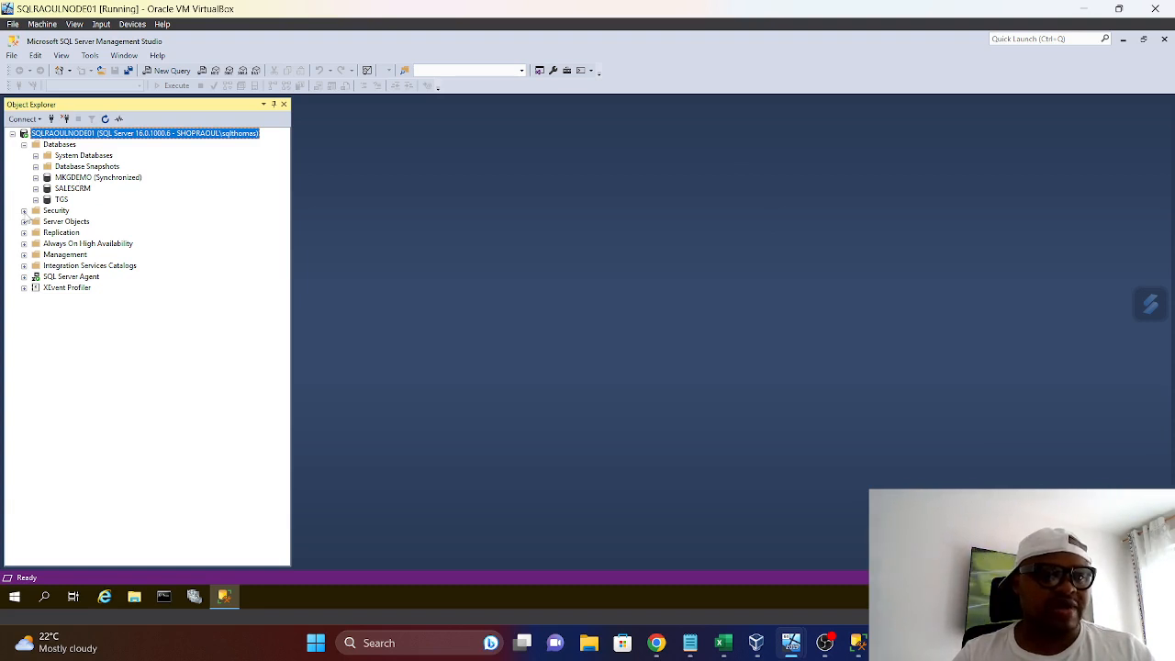
{"action": "left_click", "coordinate": [70, 192]}
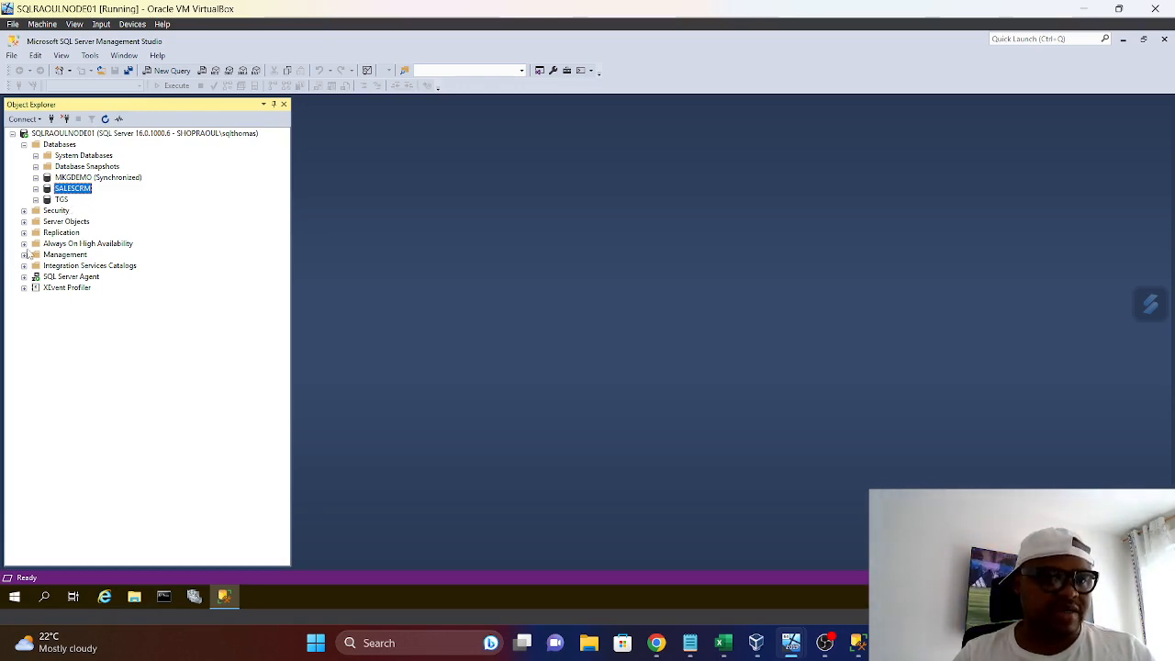
{"action": "left_click", "coordinate": [24, 244]}
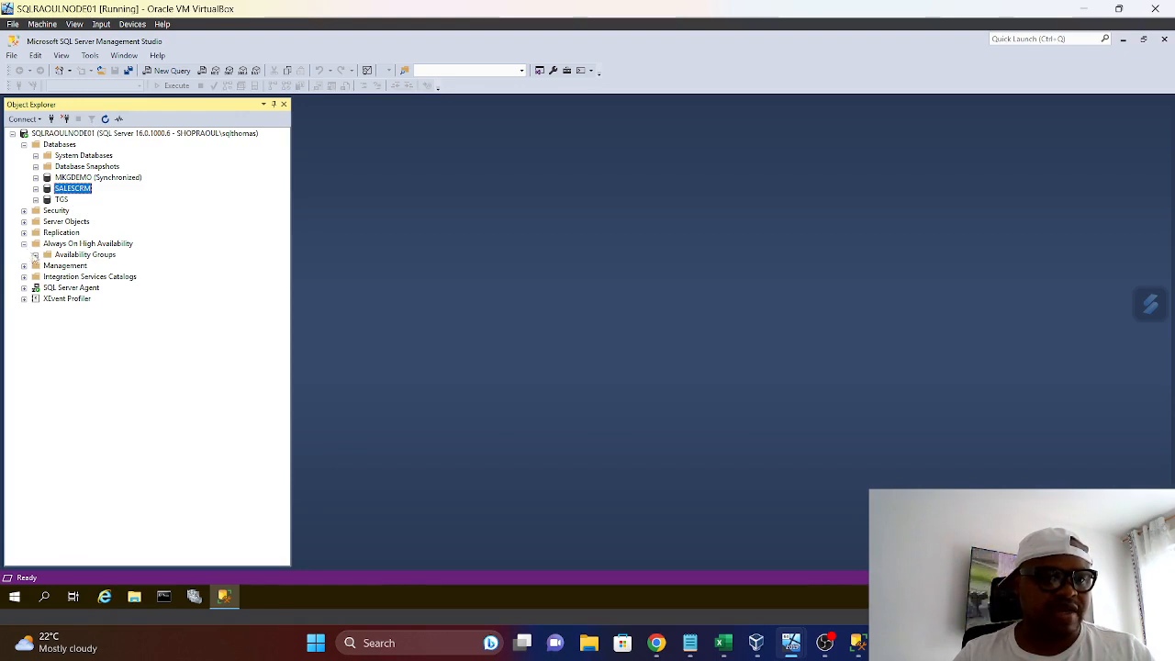
{"action": "left_click", "coordinate": [36, 255]}
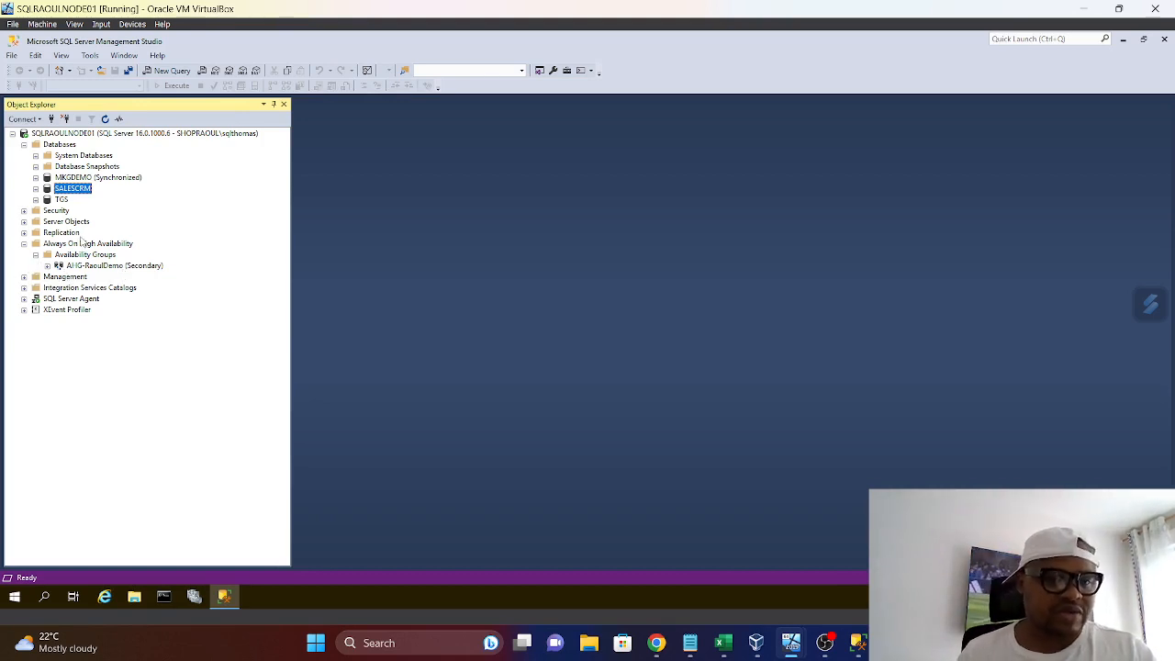
{"action": "left_click", "coordinate": [47, 265]}
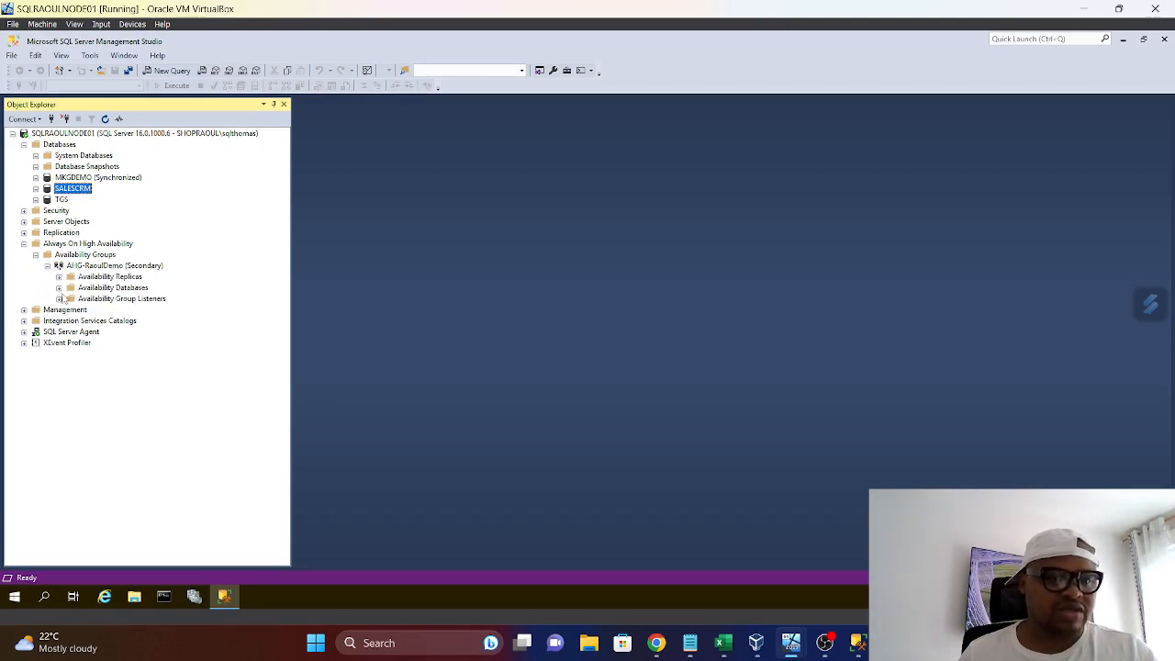
{"action": "left_click", "coordinate": [58, 277]}
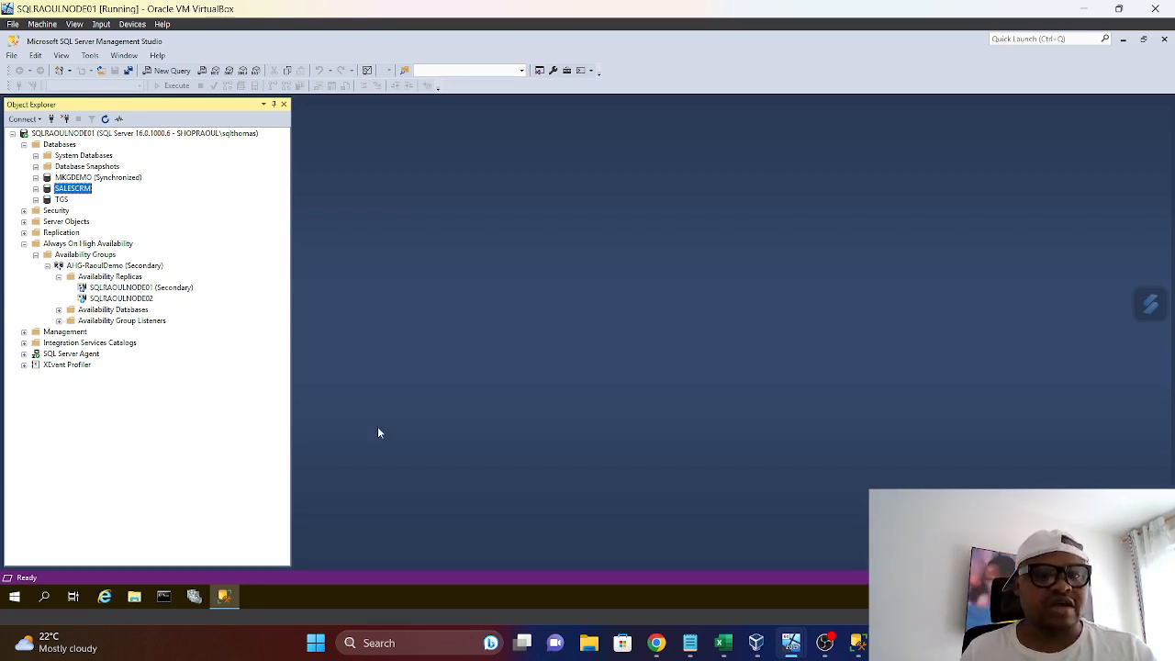
Switch to SQLRAOULNODE02 and connect Management Studio to the SQLRAOULNODE02 database engine using Windows Authentication
{"action": "mouse_move", "coordinate": [791, 642]}
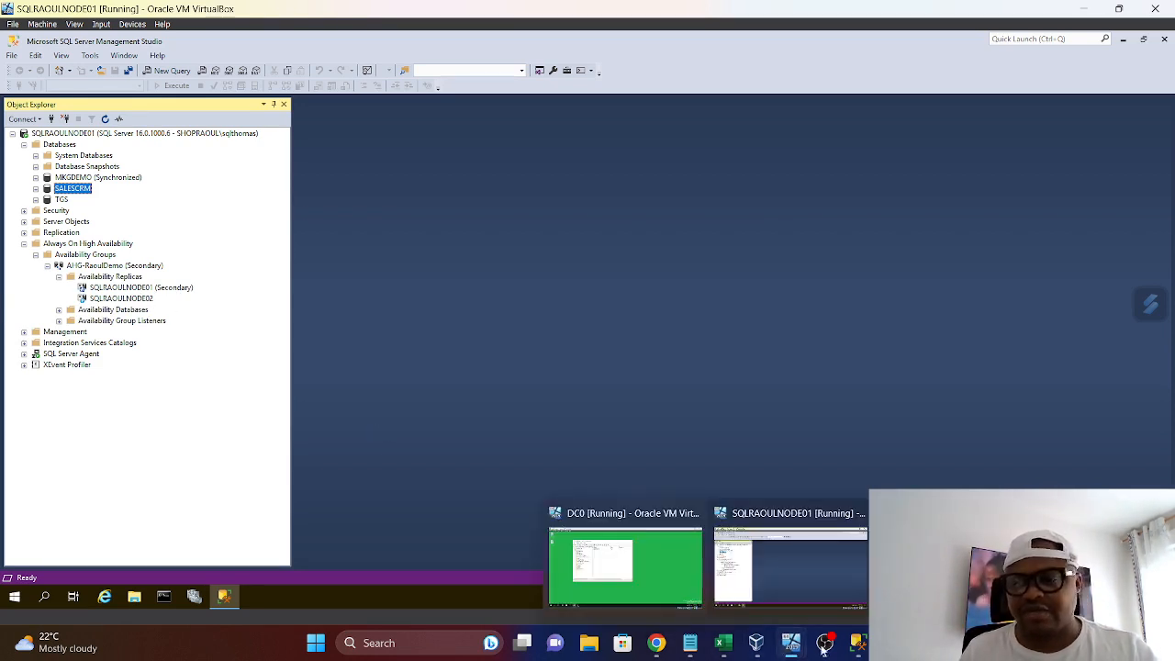
{"action": "left_click", "coordinate": [955, 566]}
{"action": "left_click", "coordinate": [617, 238]}
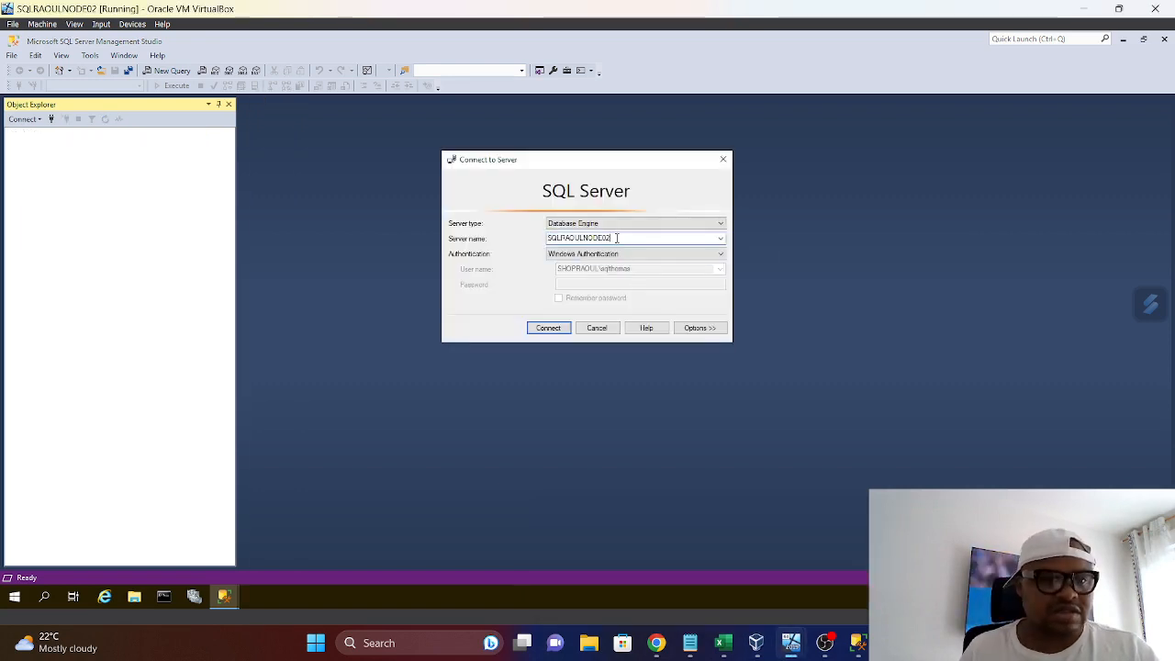
{"action": "left_click", "coordinate": [548, 328]}
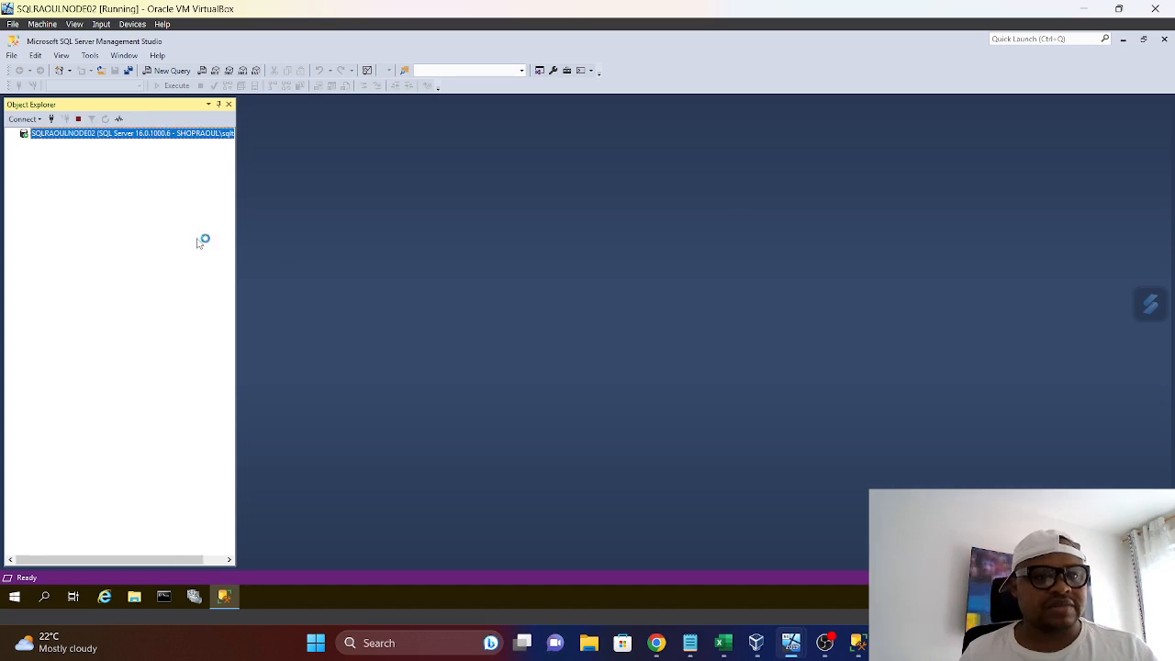
Return to SQLRAOULNODE01 and check the availability databases of AHG-RaoulDemo, dismissing the Windows Security notification
{"action": "mouse_move", "coordinate": [791, 641]}
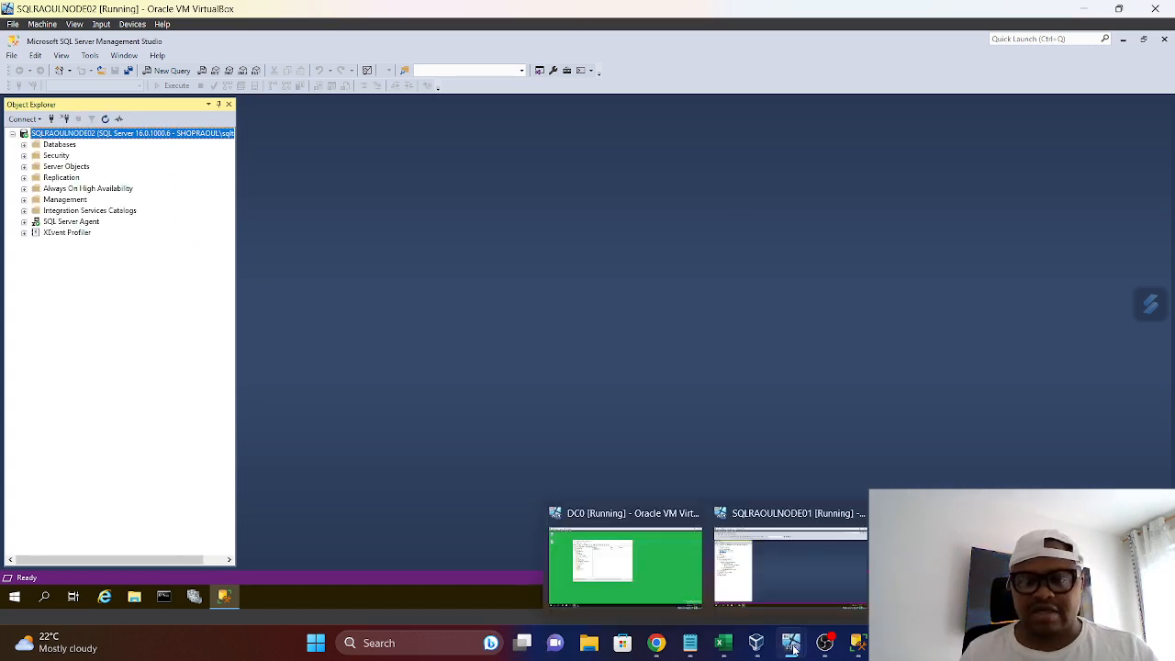
{"action": "left_click", "coordinate": [781, 602]}
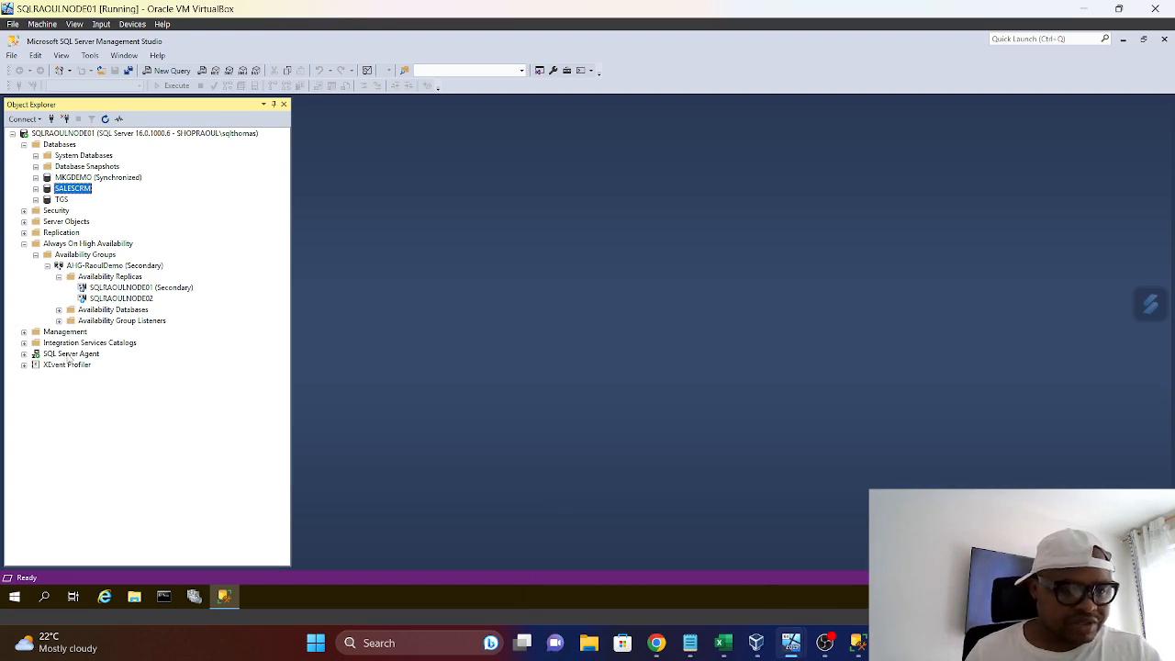
{"action": "left_click", "coordinate": [59, 311]}
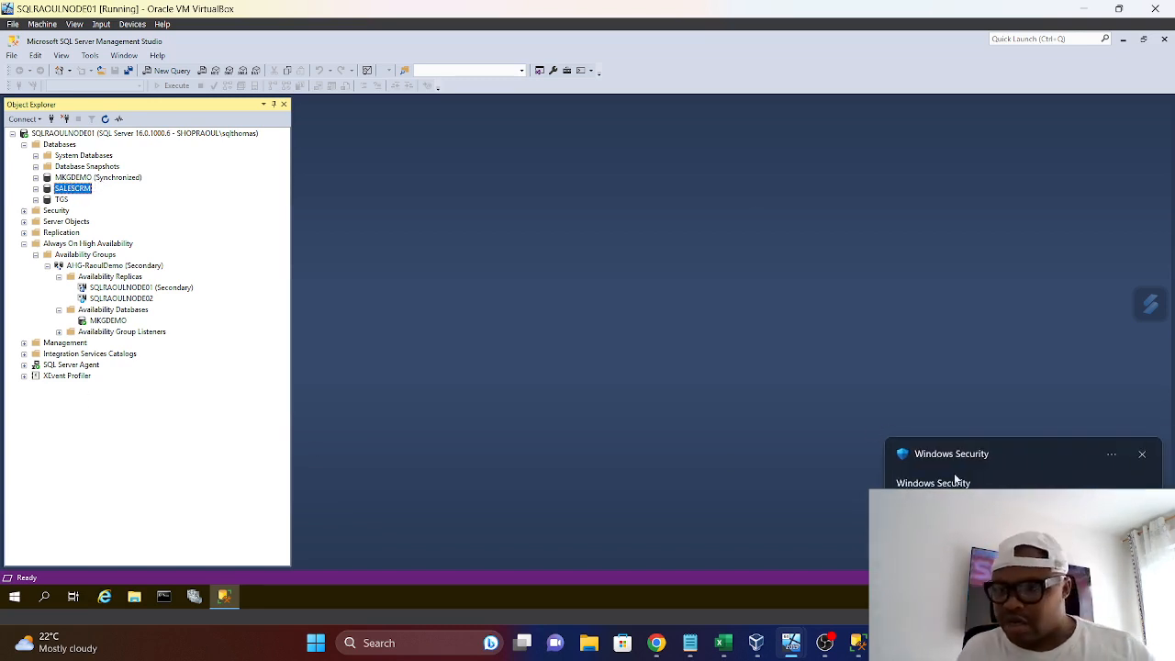
{"action": "left_click", "coordinate": [1142, 456]}
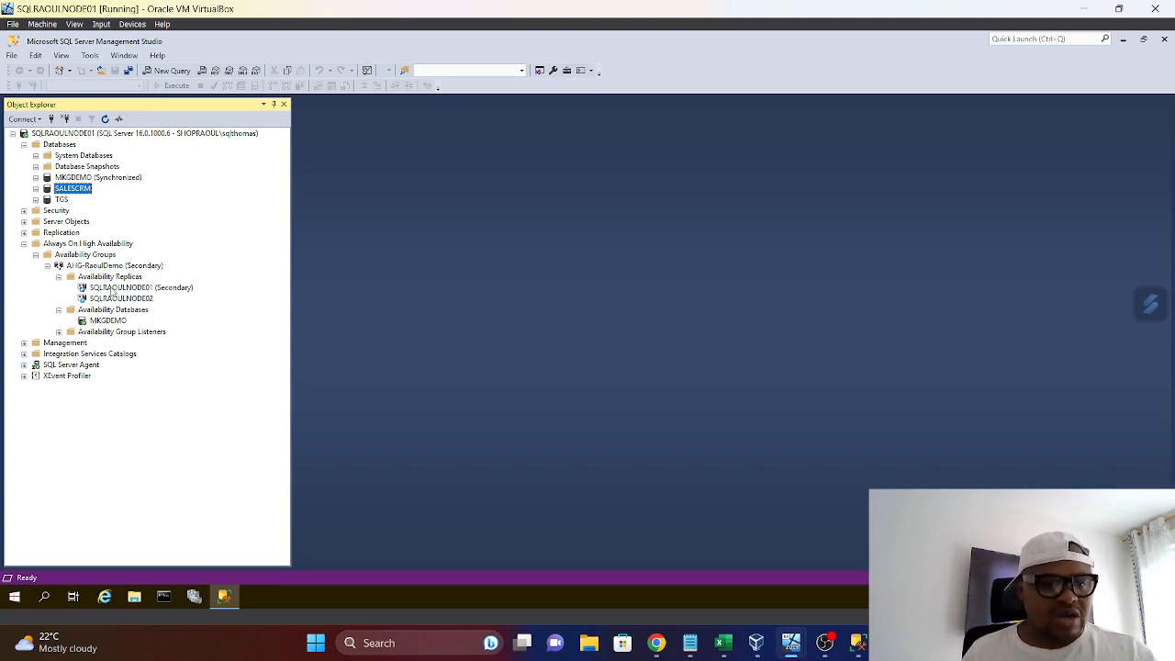
Open Failover Cluster Manager on SQLRAOULNODE01 and check the roles and nodes of the SQL-WFCSRAOUL cluster
{"action": "left_click", "coordinate": [194, 599]}
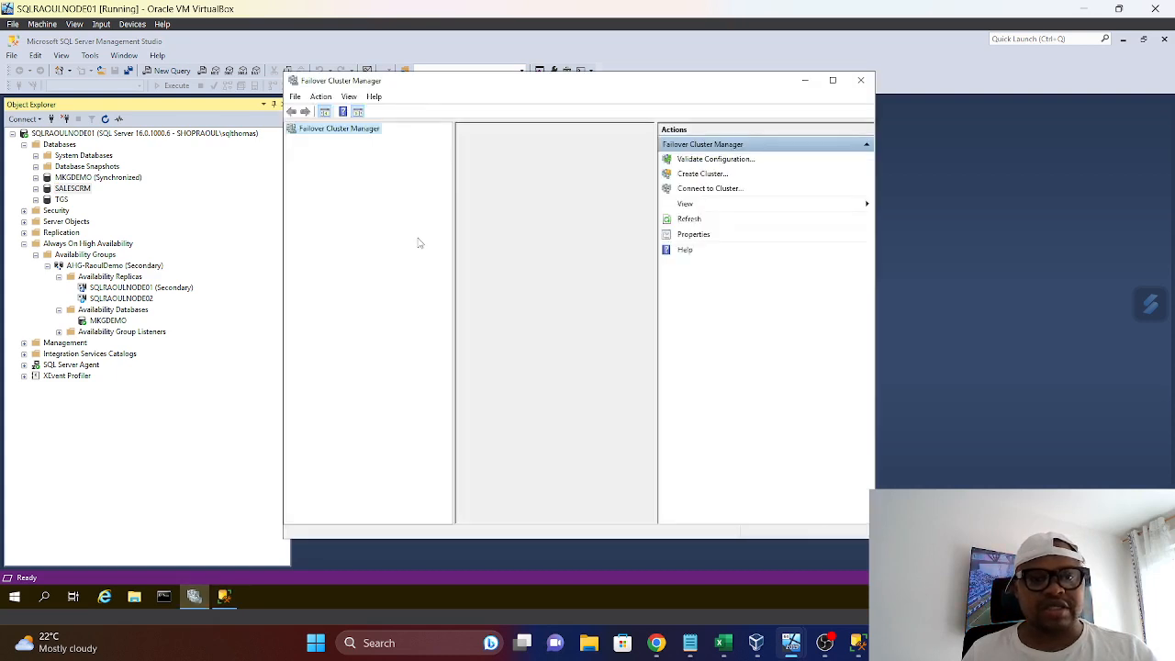
{"action": "left_click", "coordinate": [832, 80]}
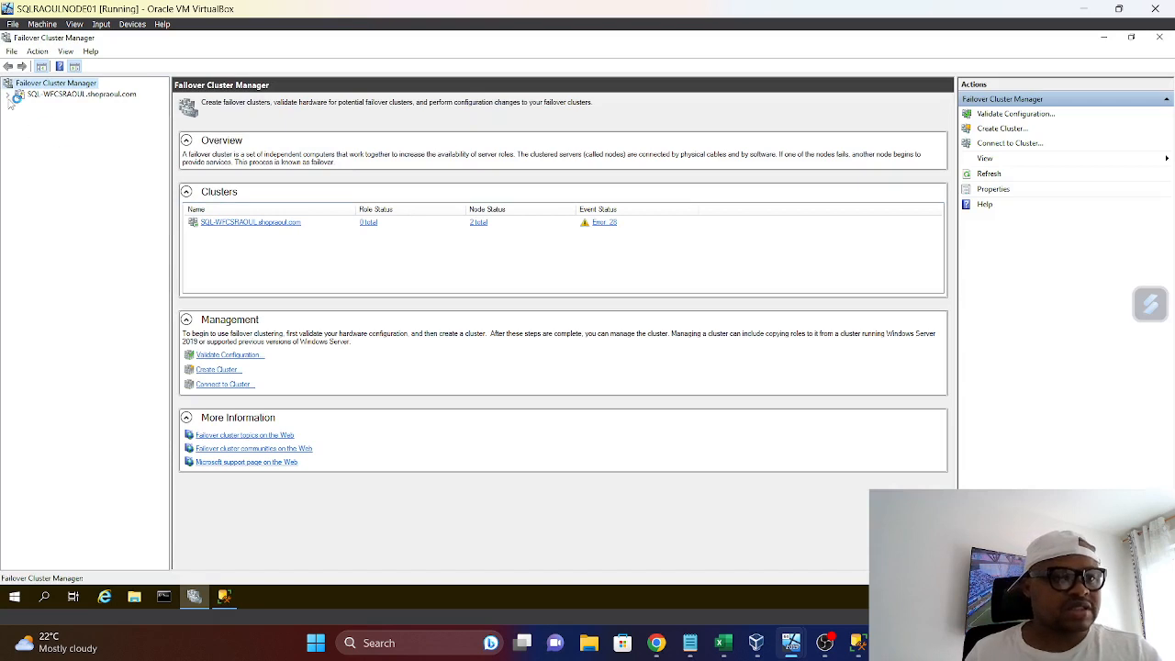
{"action": "left_click", "coordinate": [8, 94]}
{"action": "left_click", "coordinate": [48, 104]}
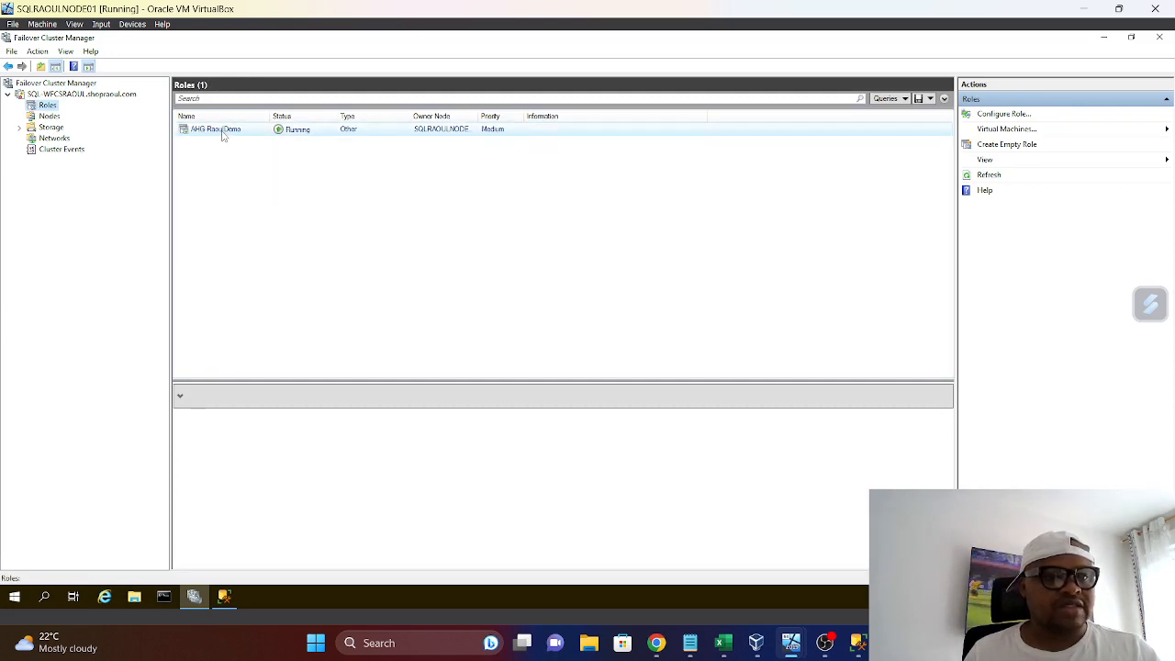
{"action": "left_click", "coordinate": [49, 116]}
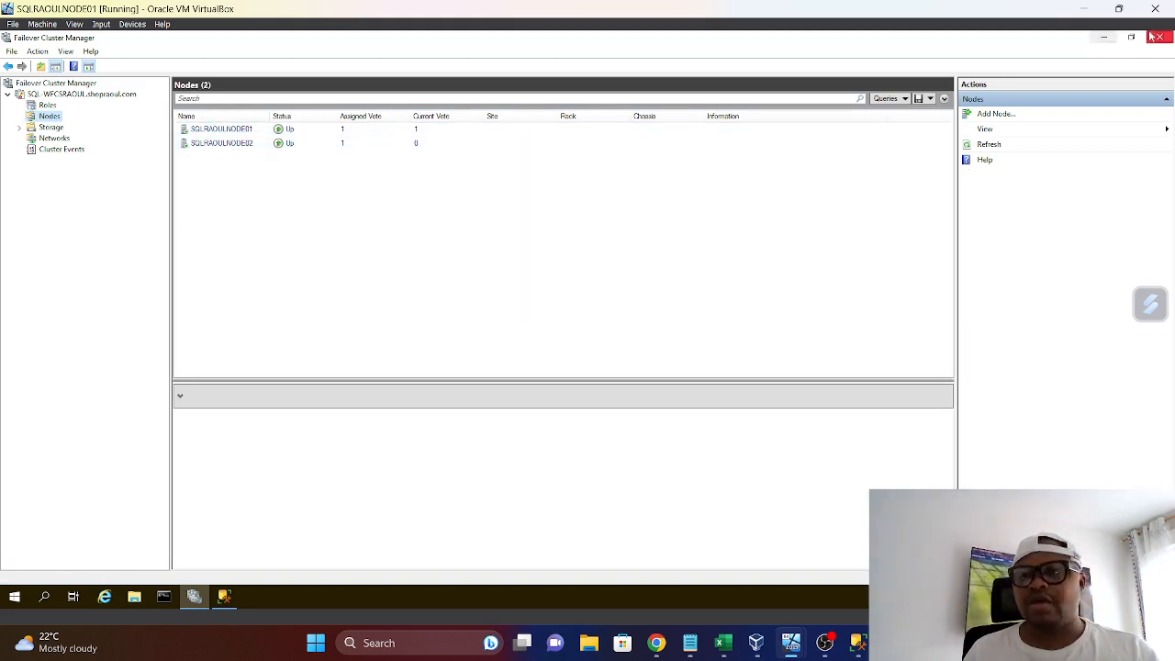
{"action": "mouse_move", "coordinate": [1123, 19]}
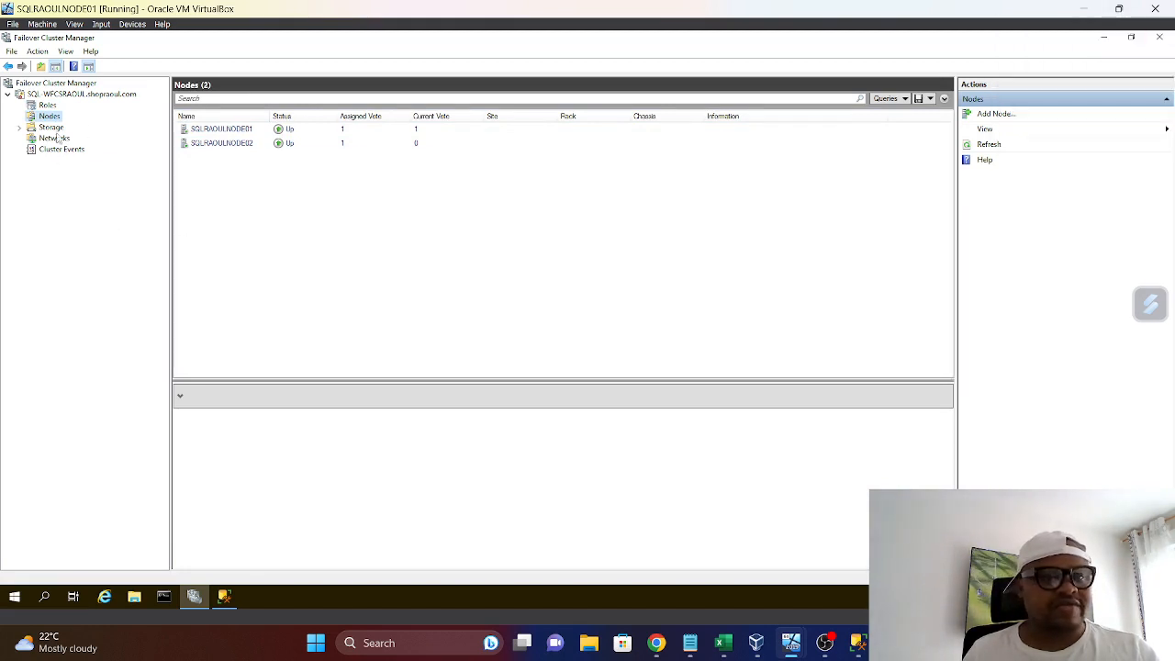
Check the destination nodes offered for moving the AHG-RaoulDemo role, cancel the move and close Failover Cluster Manager
{"action": "left_click", "coordinate": [47, 105]}
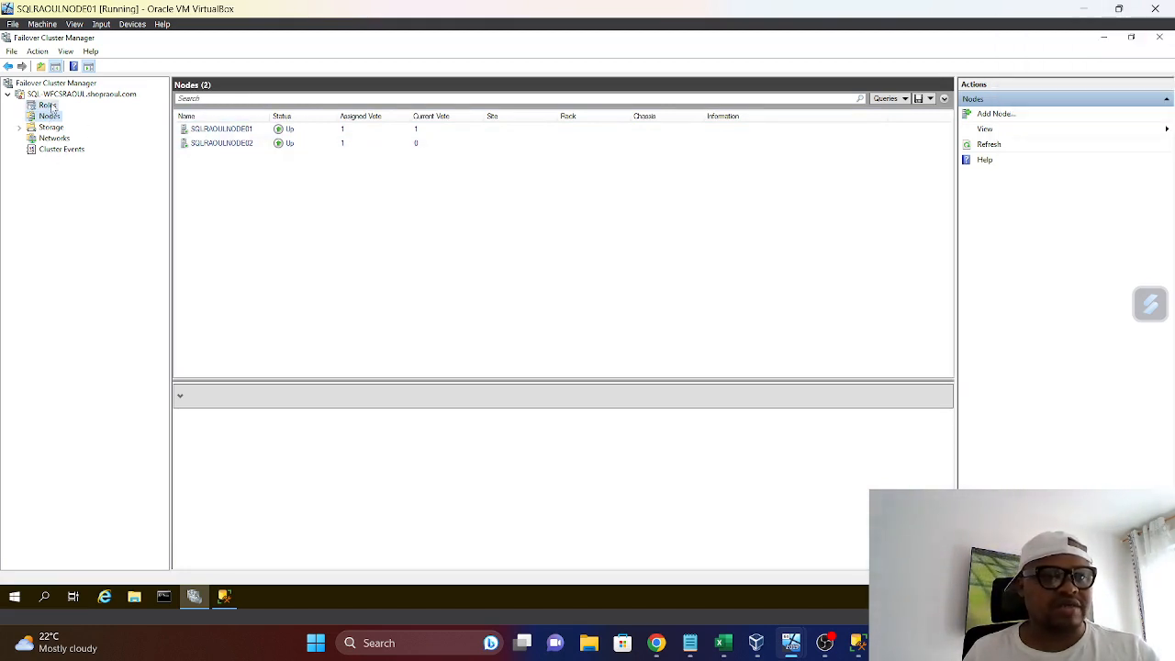
{"action": "left_click", "coordinate": [237, 134]}
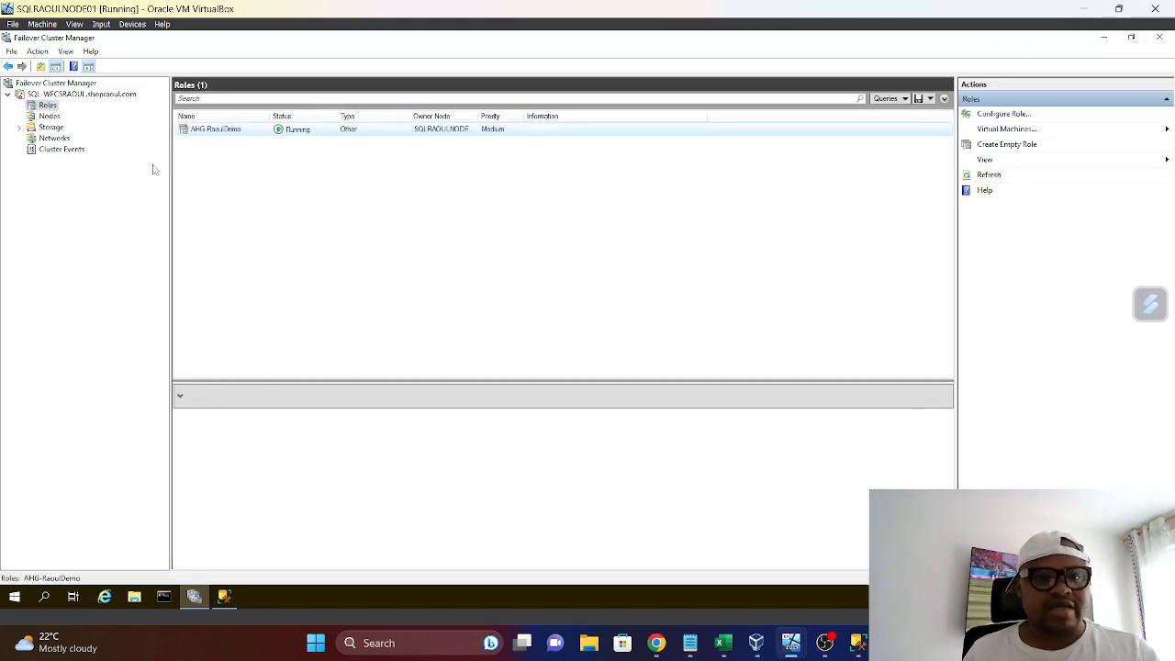
{"action": "right_click", "coordinate": [236, 131]}
{"action": "mouse_move", "coordinate": [288, 170]}
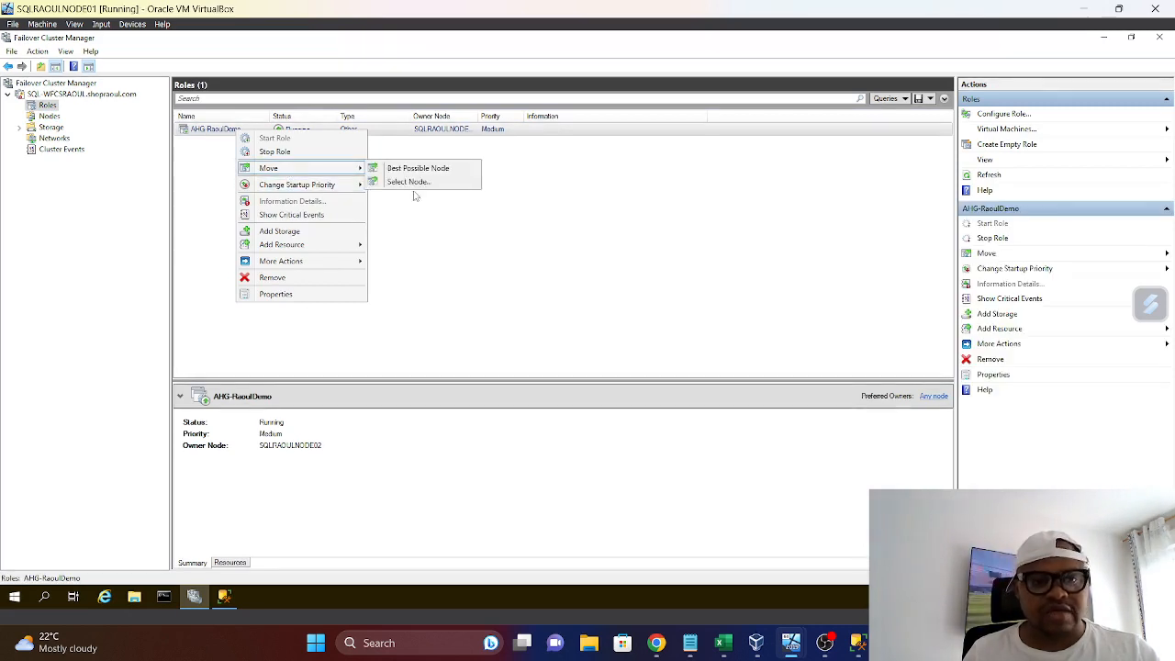
{"action": "left_click", "coordinate": [415, 183]}
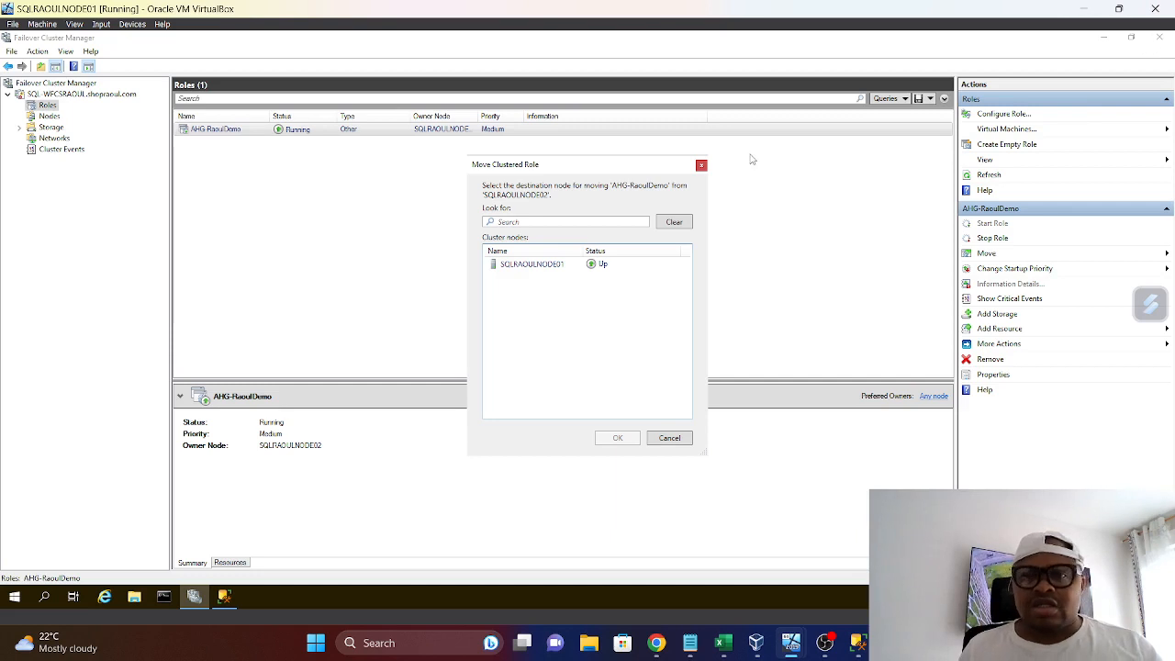
{"action": "left_click", "coordinate": [701, 167]}
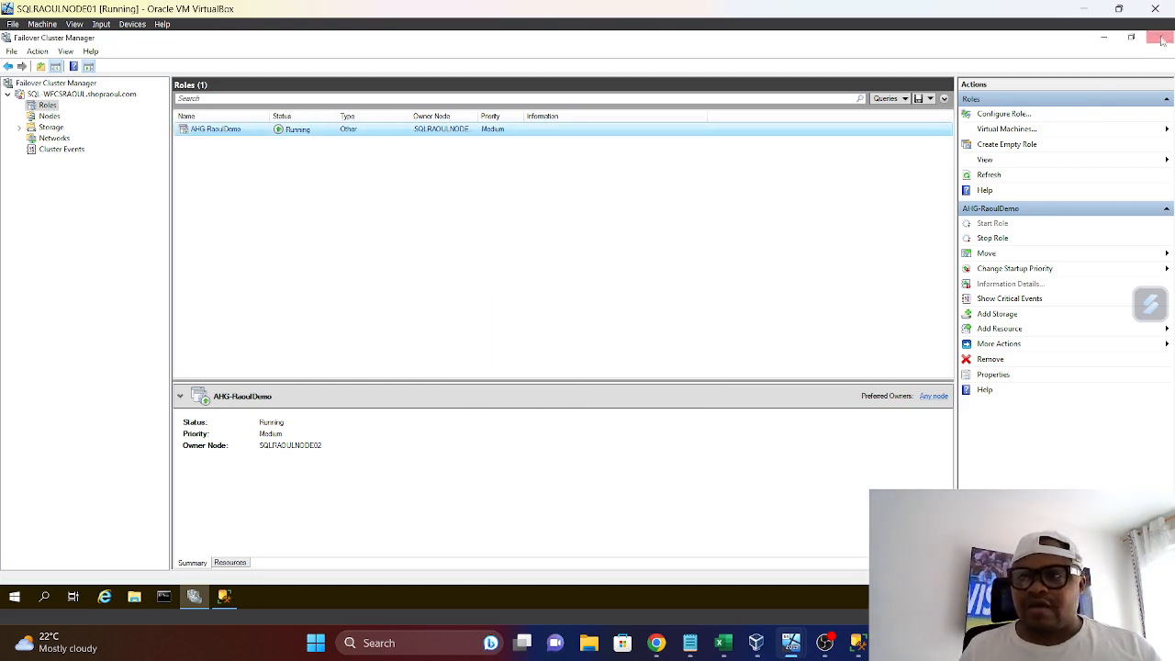
{"action": "key", "text": "alt+Tab"}
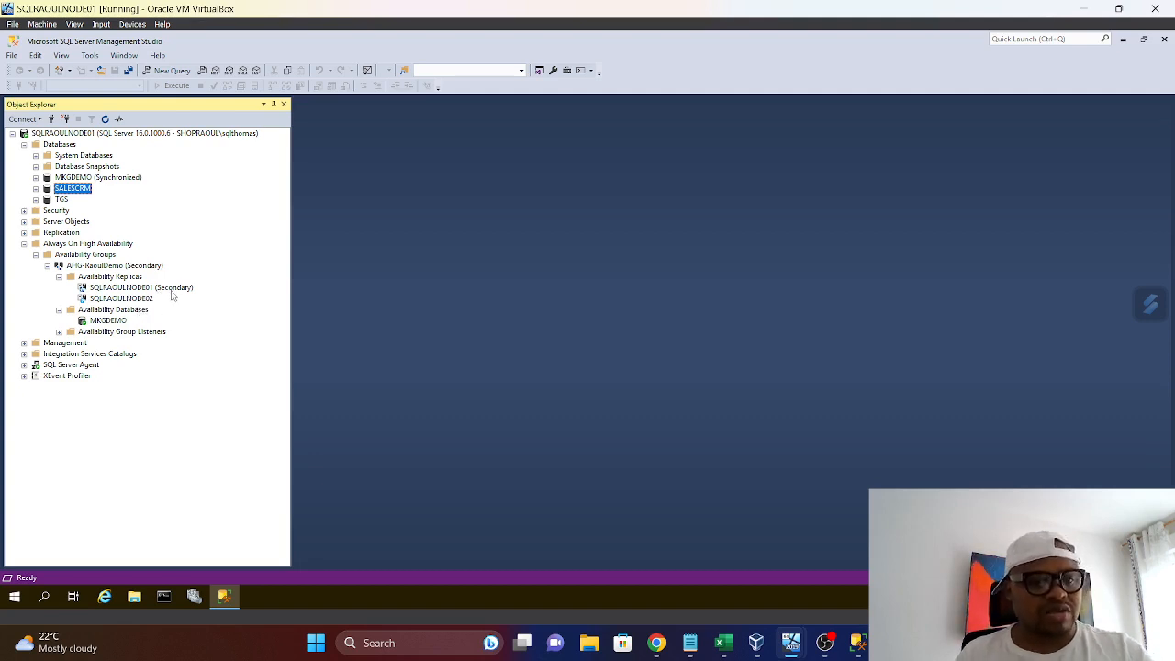
Show the AHG-RaoulDemo availability group dashboard and widen the Role column to check the replica's role and synchronization state
{"action": "left_click", "coordinate": [99, 266]}
{"action": "right_click", "coordinate": [99, 267]}
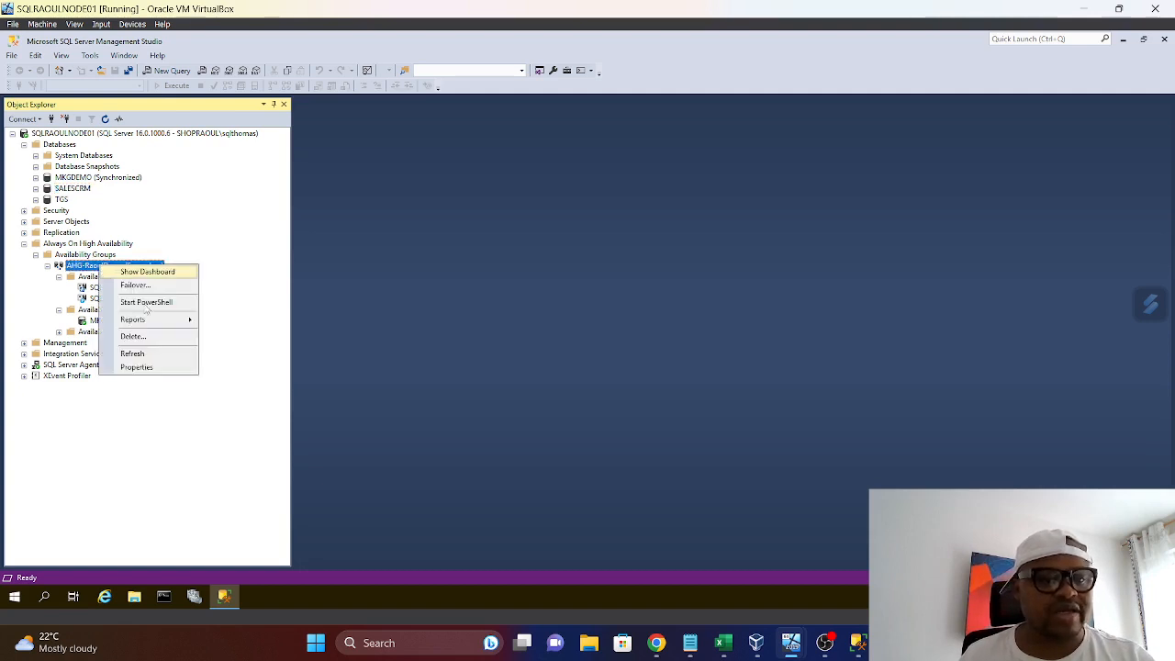
{"action": "left_click", "coordinate": [446, 283]}
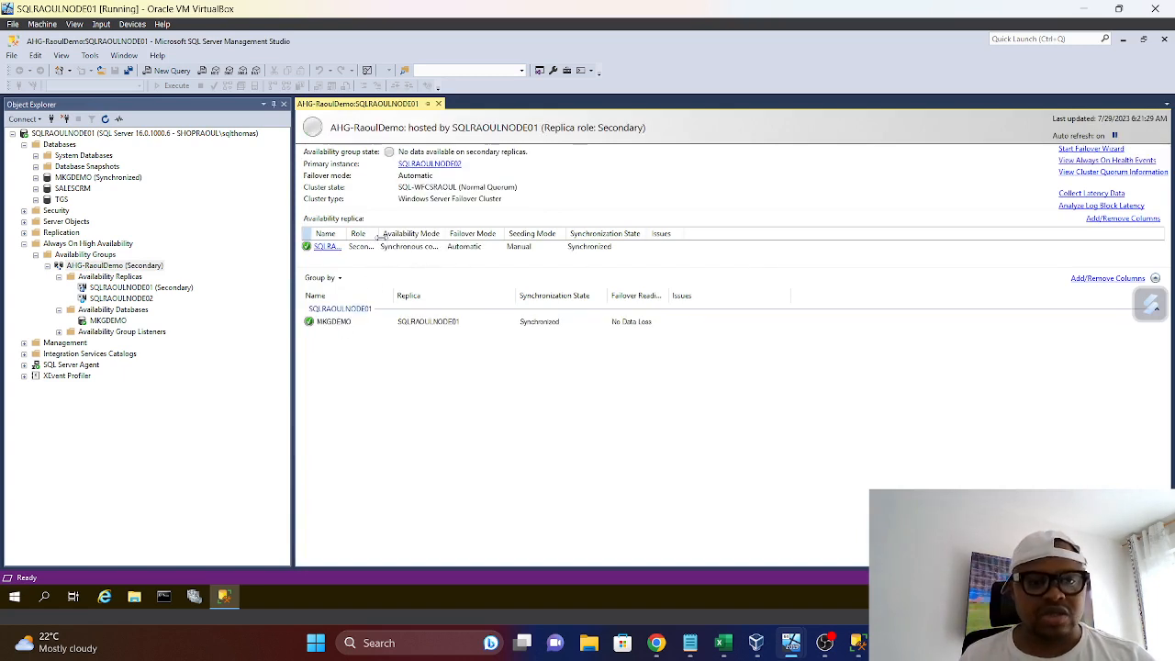
{"action": "left_click_drag", "start_coordinate": [380, 235], "coordinate": [423, 235]}
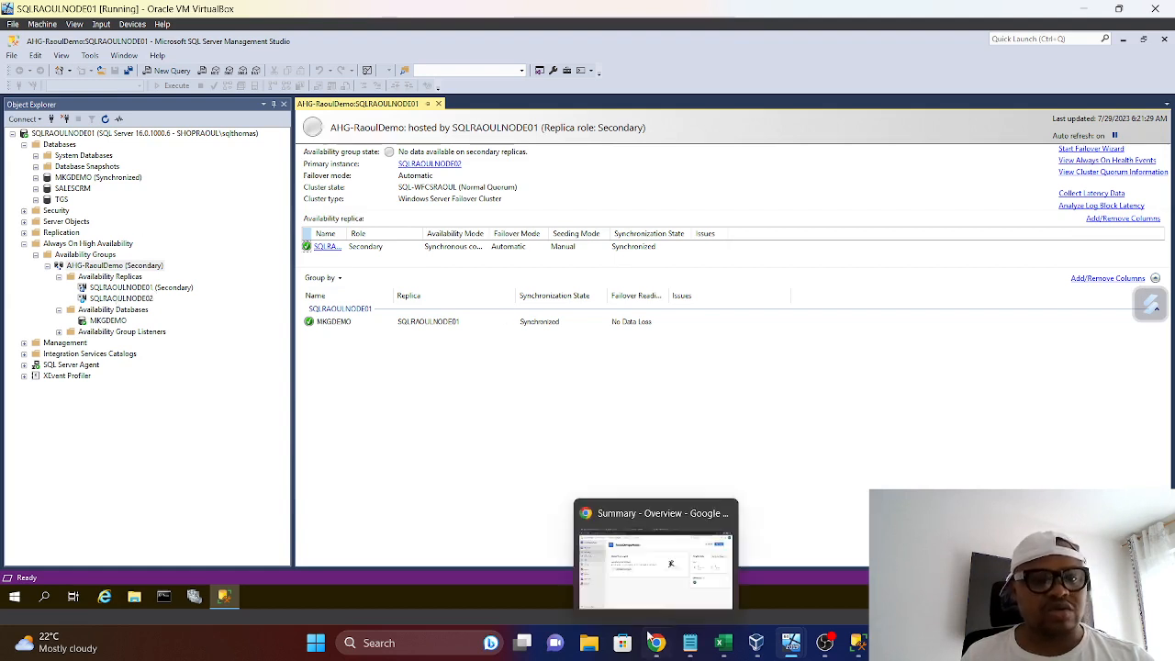
{"action": "mouse_move", "coordinate": [655, 642]}
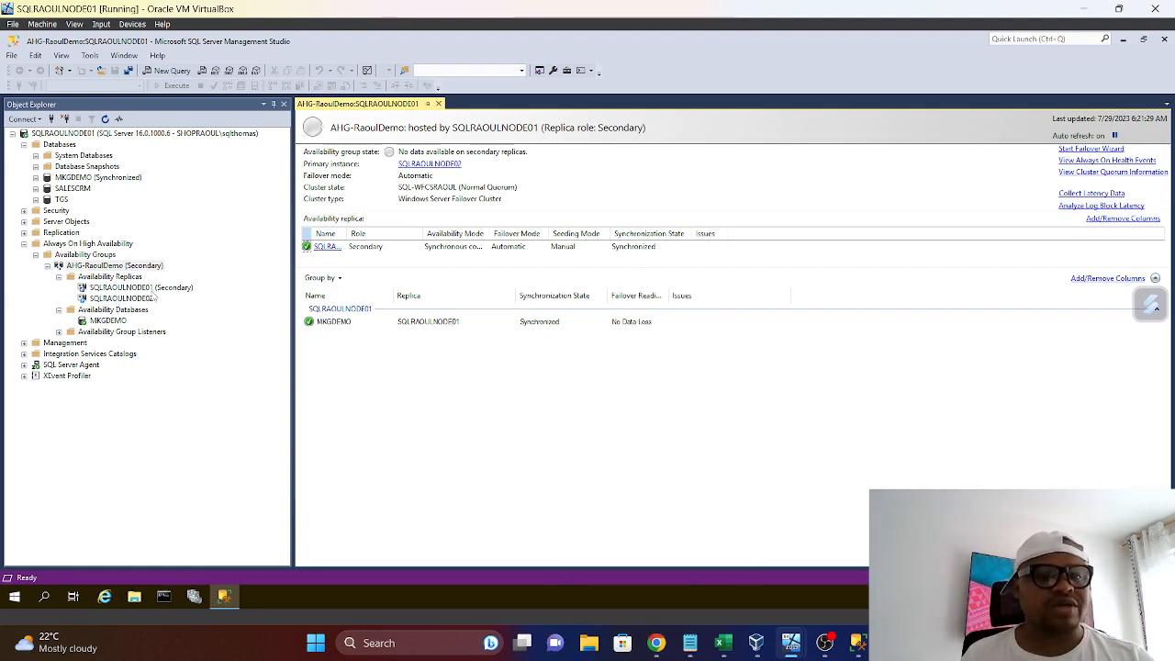
Fail over availability group AHG-RaoulDemo with SQLRAOULNODE01 as the new primary replica, closing the failover wizard once it finishes
{"action": "right_click", "coordinate": [116, 267]}
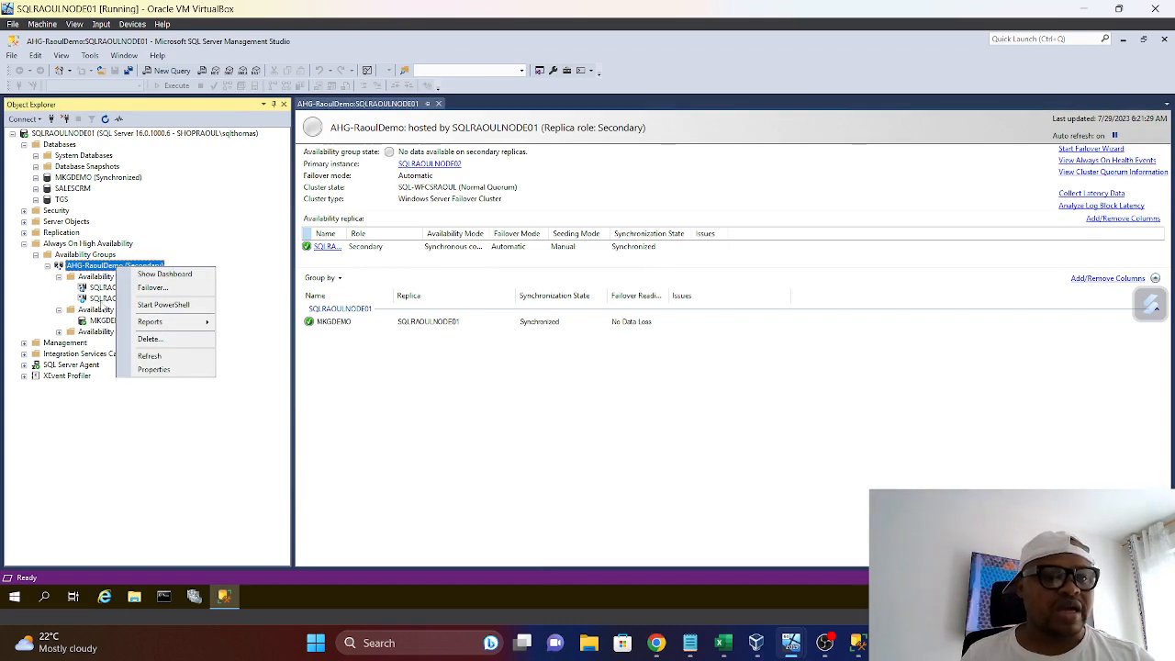
{"action": "right_click", "coordinate": [101, 289]}
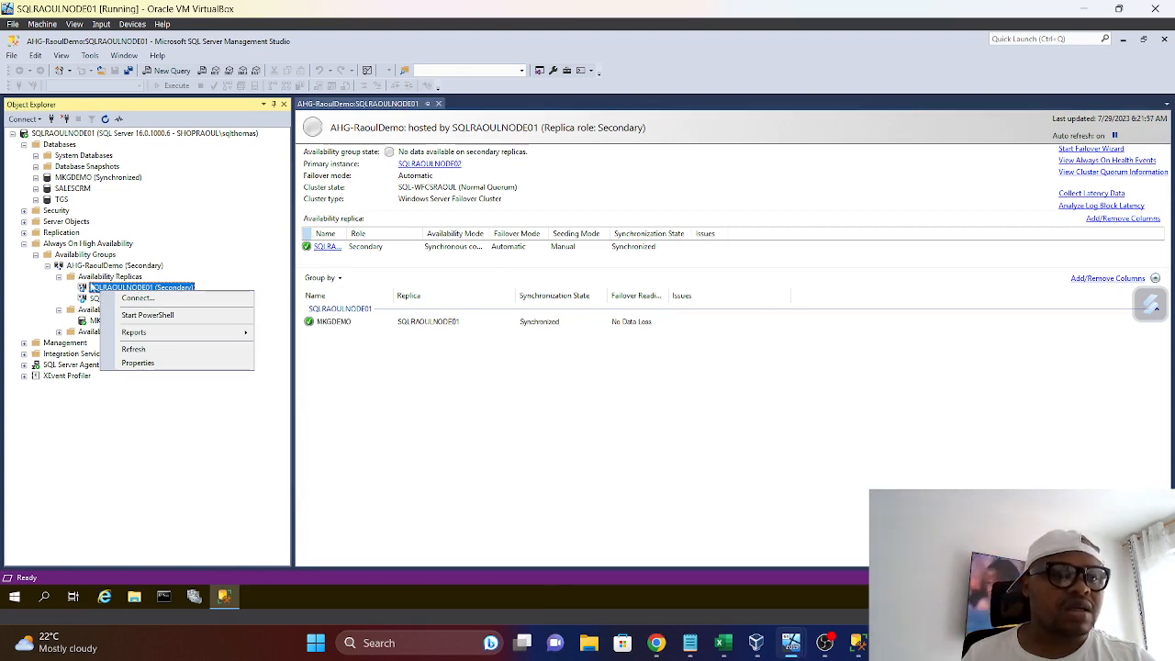
{"action": "right_click", "coordinate": [95, 268]}
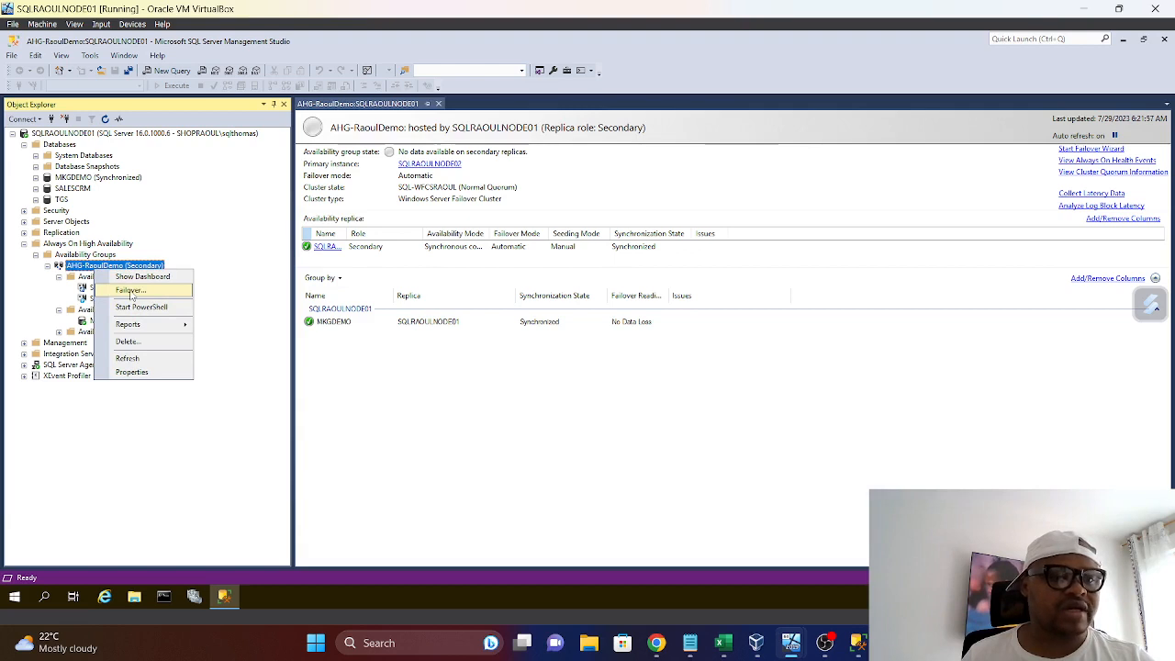
{"action": "left_click", "coordinate": [130, 291]}
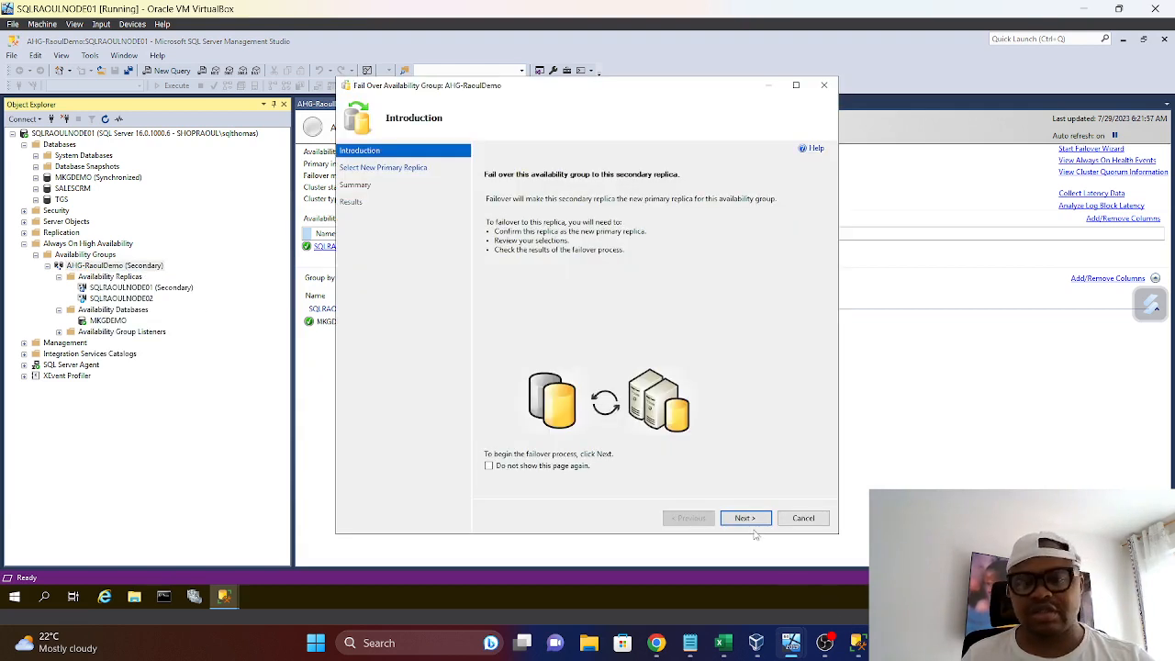
{"action": "left_click", "coordinate": [745, 518]}
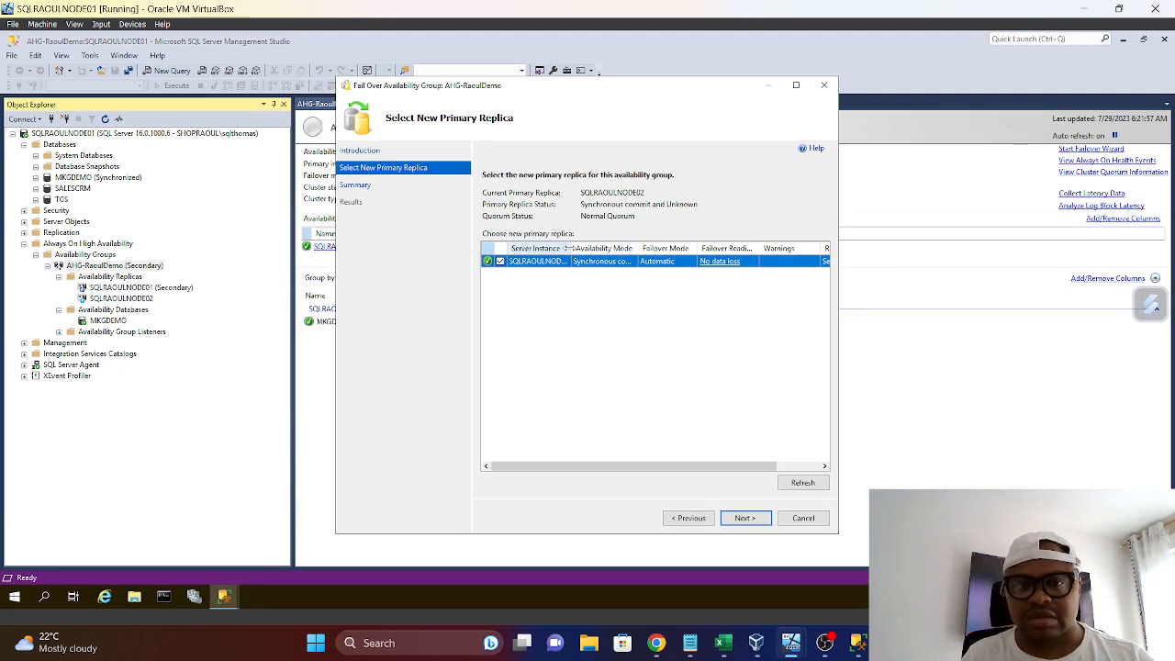
{"action": "left_click_drag", "start_coordinate": [568, 248], "coordinate": [601, 248]}
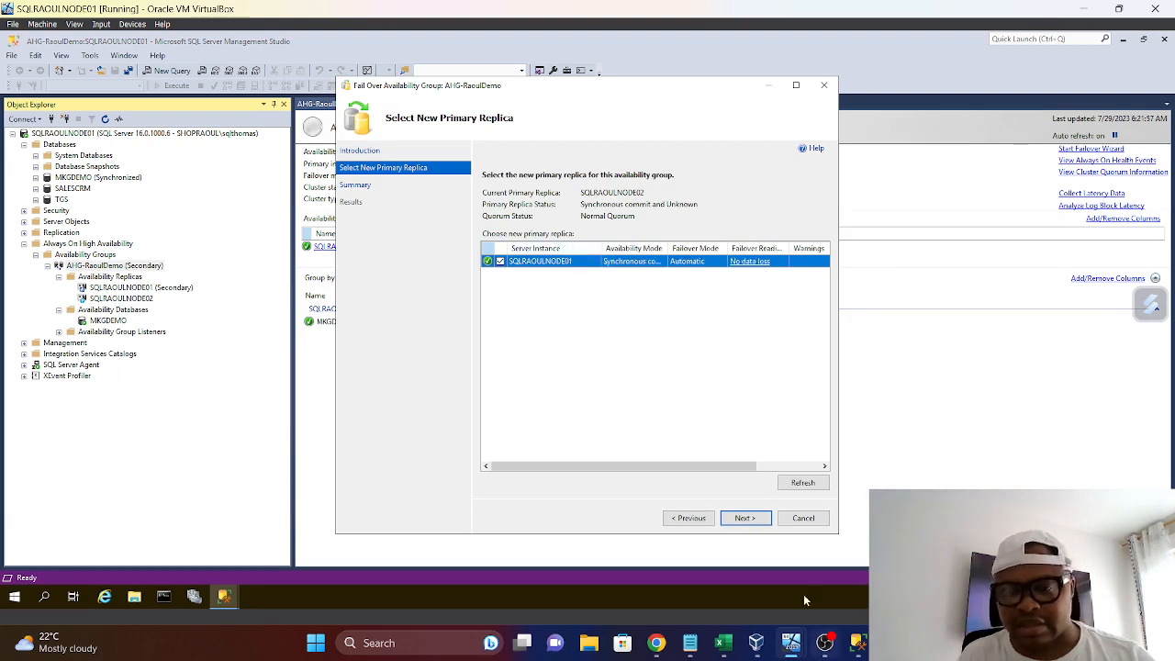
{"action": "left_click", "coordinate": [744, 518]}
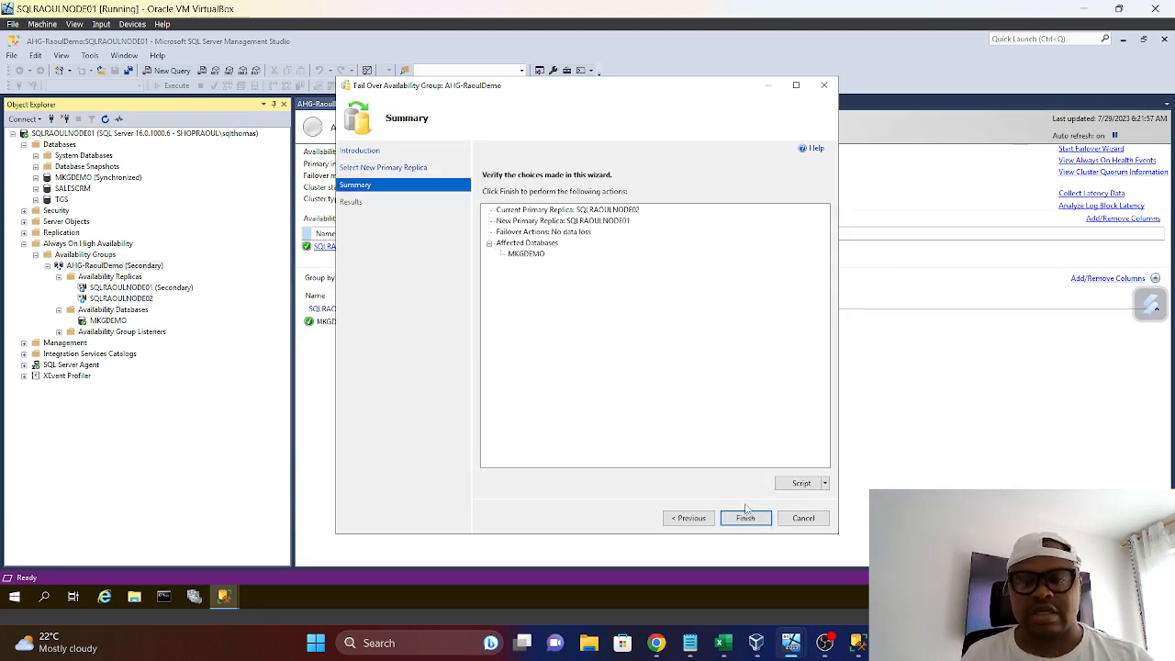
{"action": "left_click", "coordinate": [744, 518]}
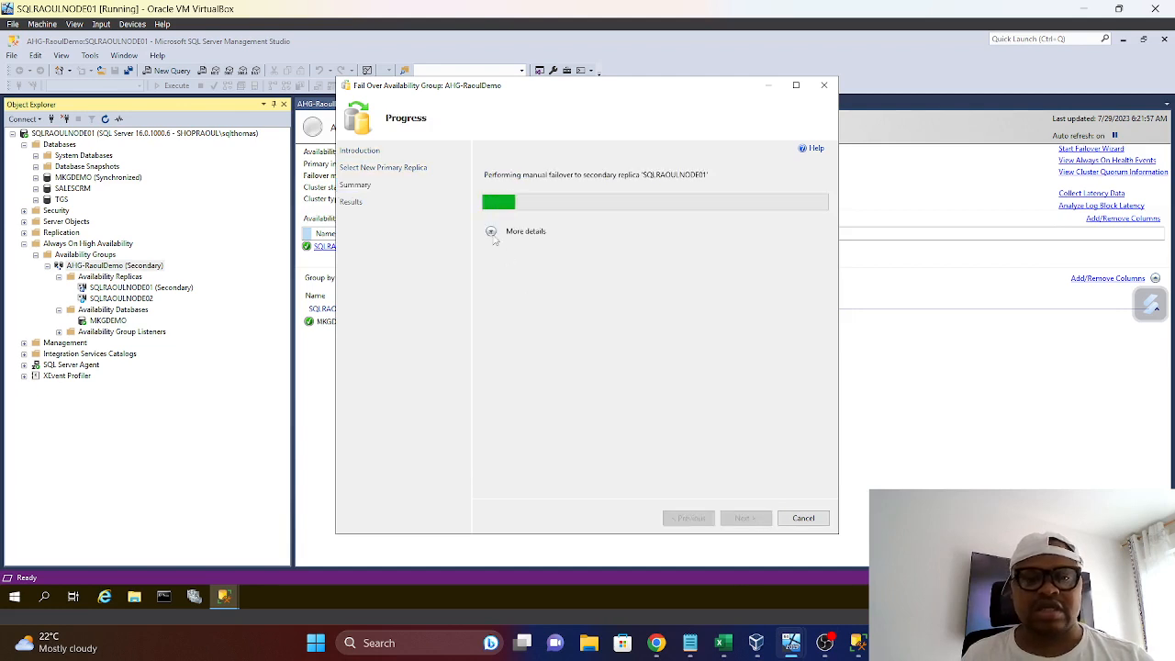
{"action": "left_click", "coordinate": [491, 231]}
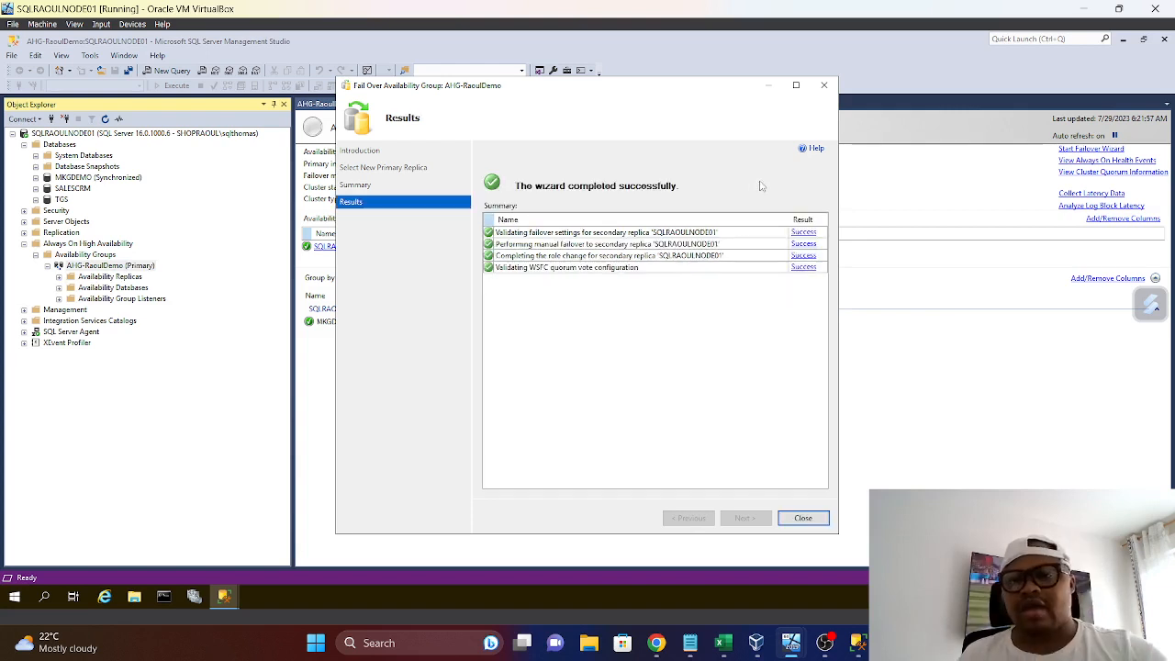
{"action": "left_click", "coordinate": [816, 522]}
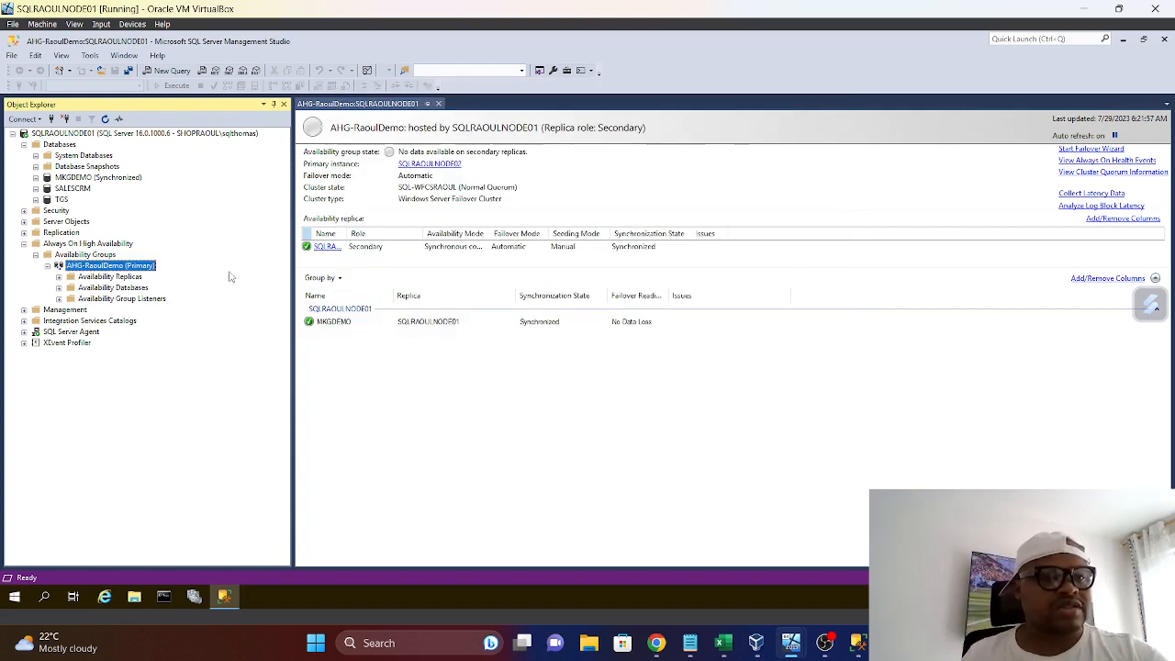
Refresh the SQLRAOULNODE01 server tree and check the roles of the AHG-RaoulDemo availability replicas
{"action": "right_click", "coordinate": [108, 134]}
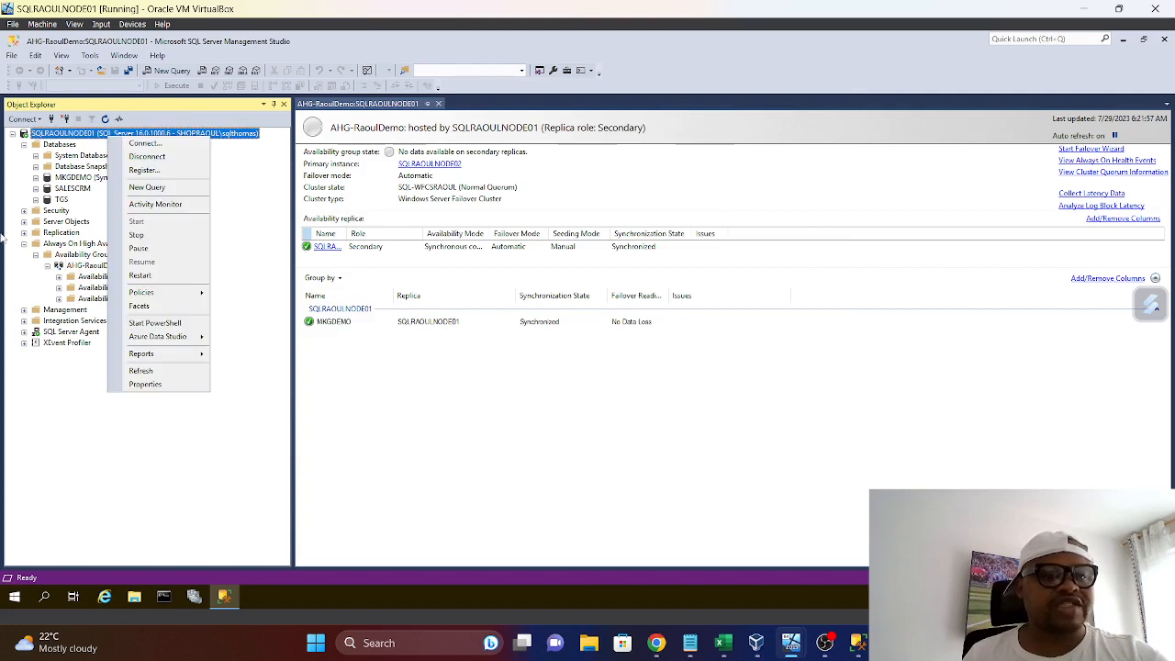
{"action": "left_click", "coordinate": [144, 369]}
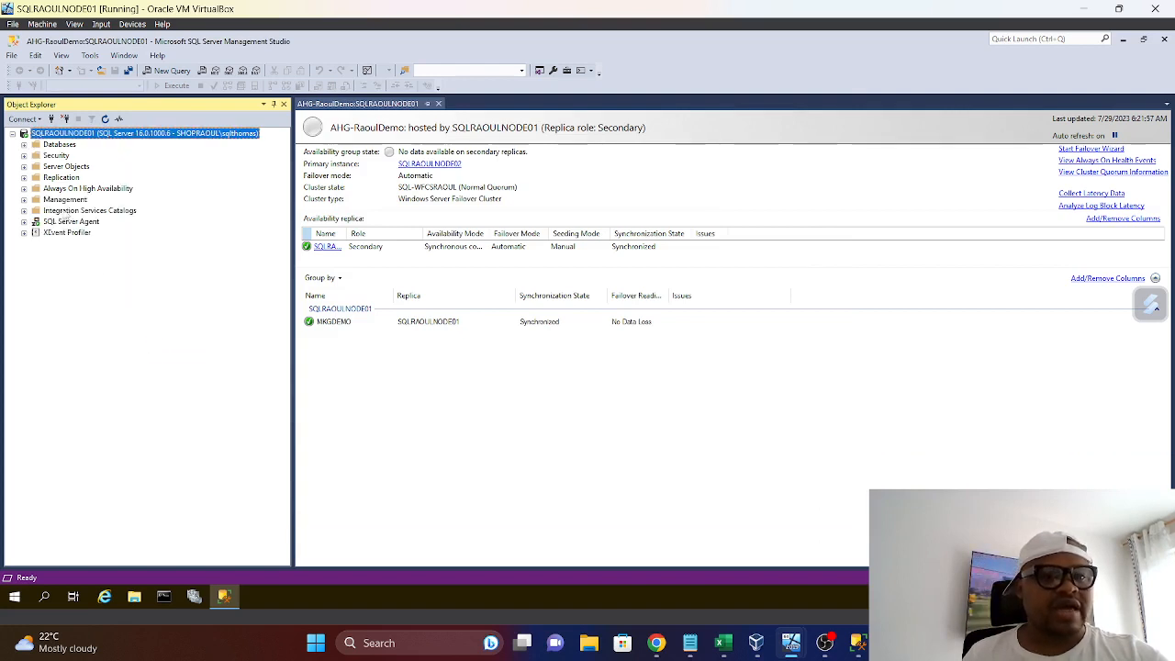
{"action": "left_click", "coordinate": [24, 188]}
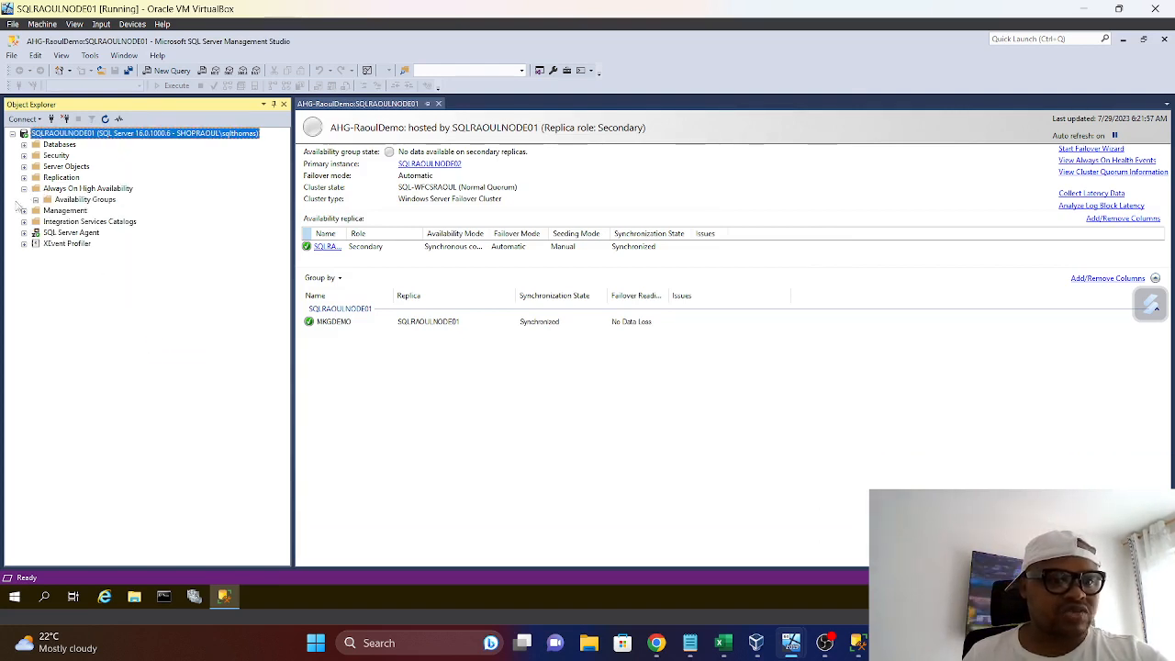
{"action": "left_click", "coordinate": [35, 199]}
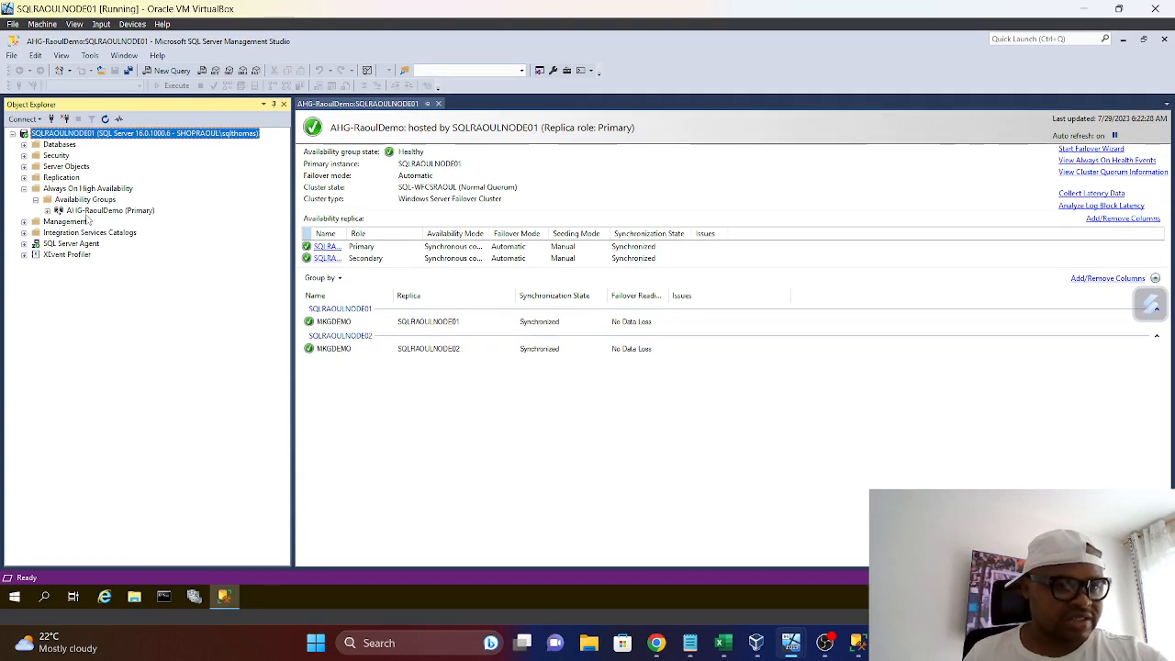
{"action": "left_click", "coordinate": [46, 210]}
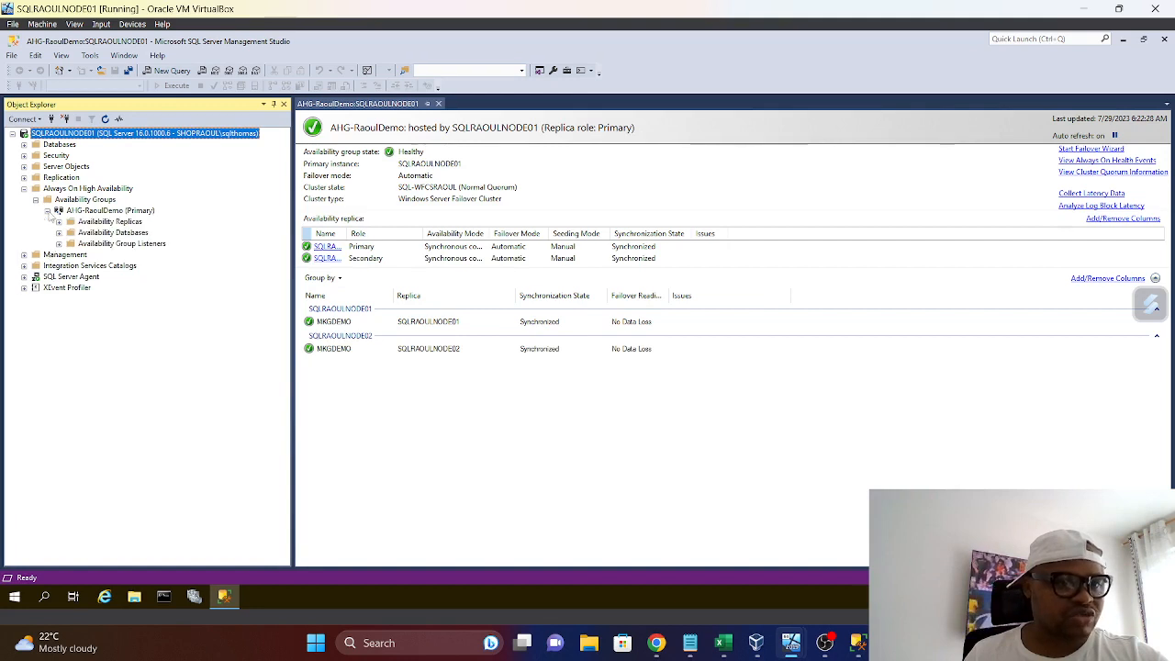
{"action": "left_click", "coordinate": [59, 221]}
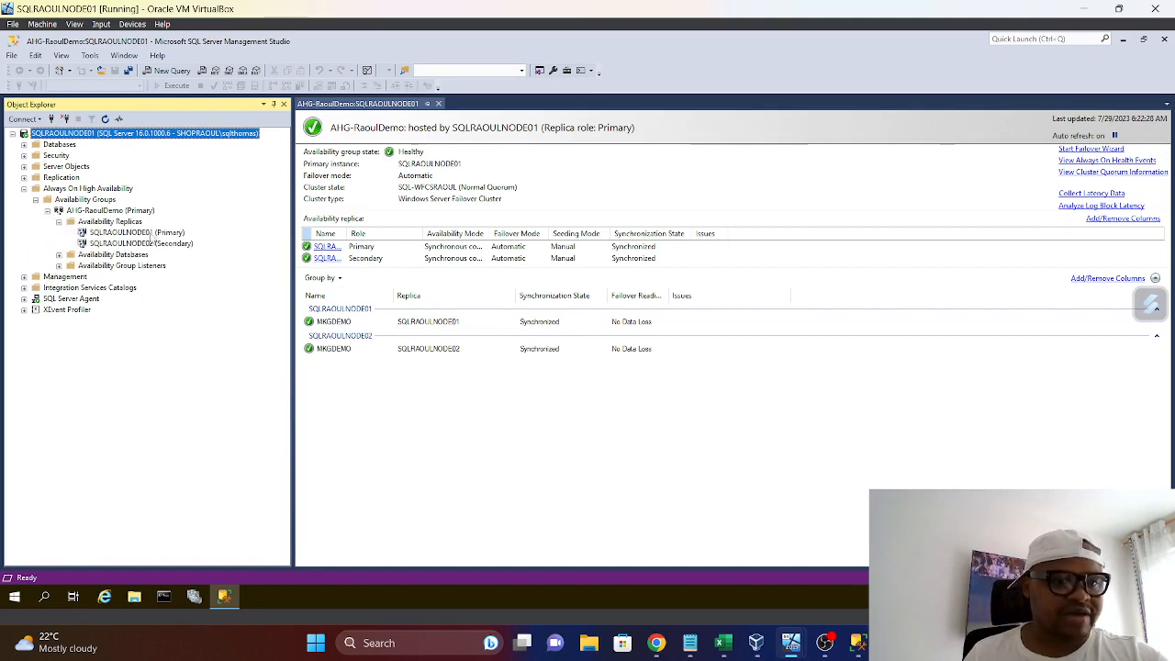
{"action": "left_click", "coordinate": [142, 234]}
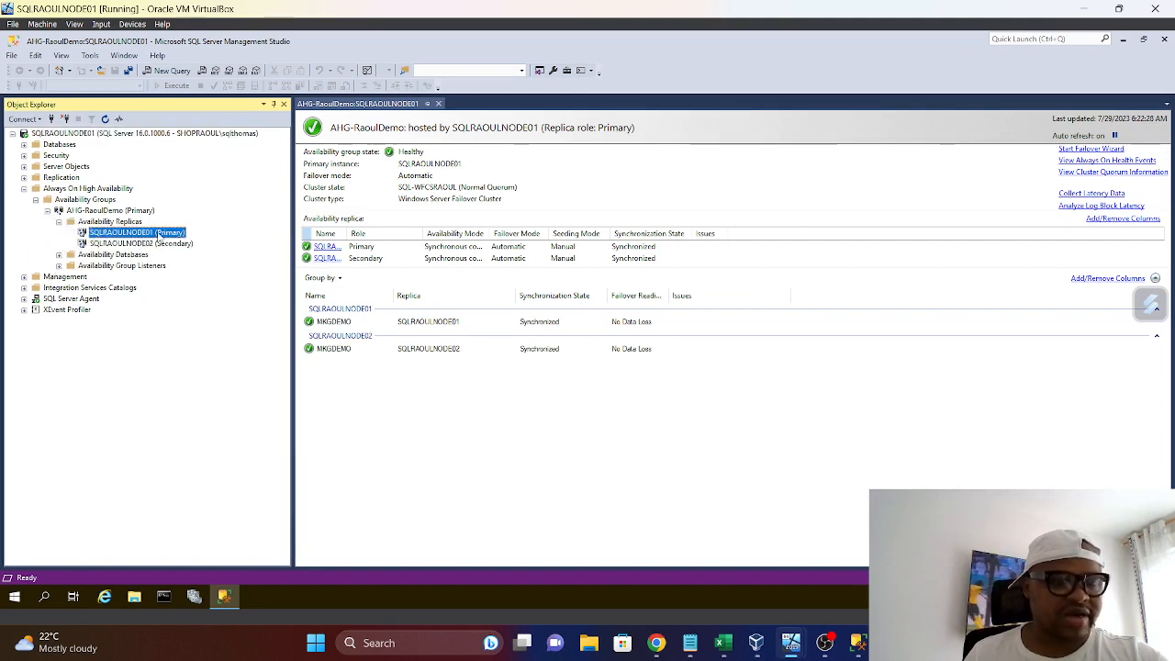
Switch to the SQLRAOULNODE02 virtual machine and check its databases and the AHG-RaoulDemo availability replicas
{"action": "mouse_move", "coordinate": [791, 642]}
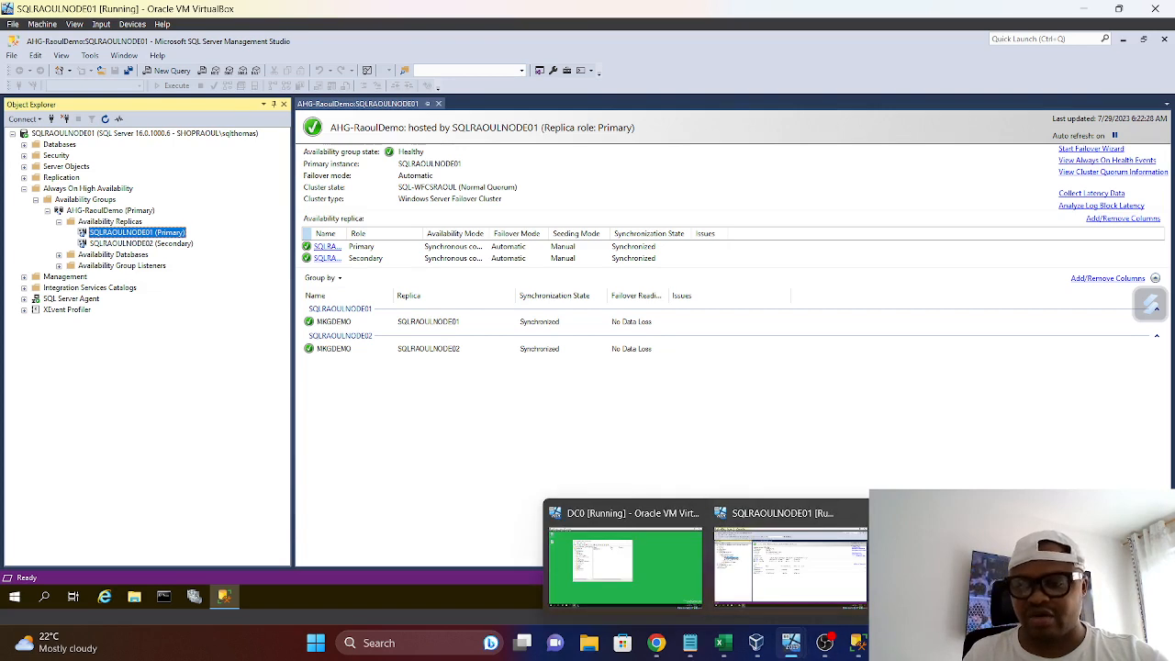
{"action": "left_click", "coordinate": [817, 564]}
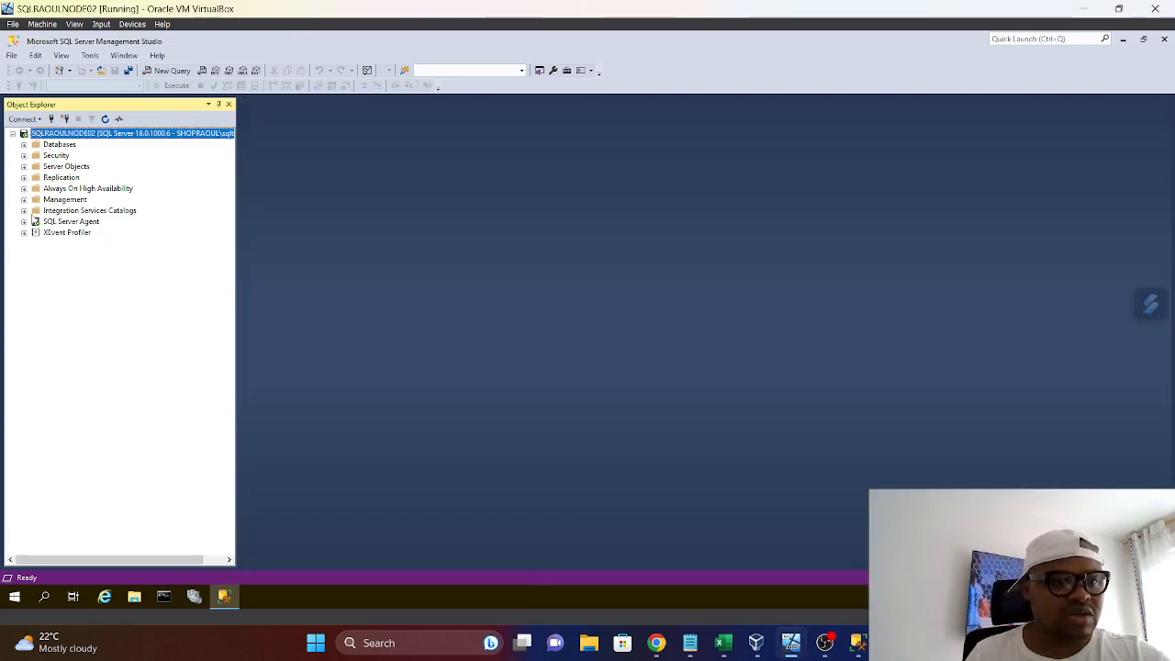
{"action": "left_click", "coordinate": [23, 144]}
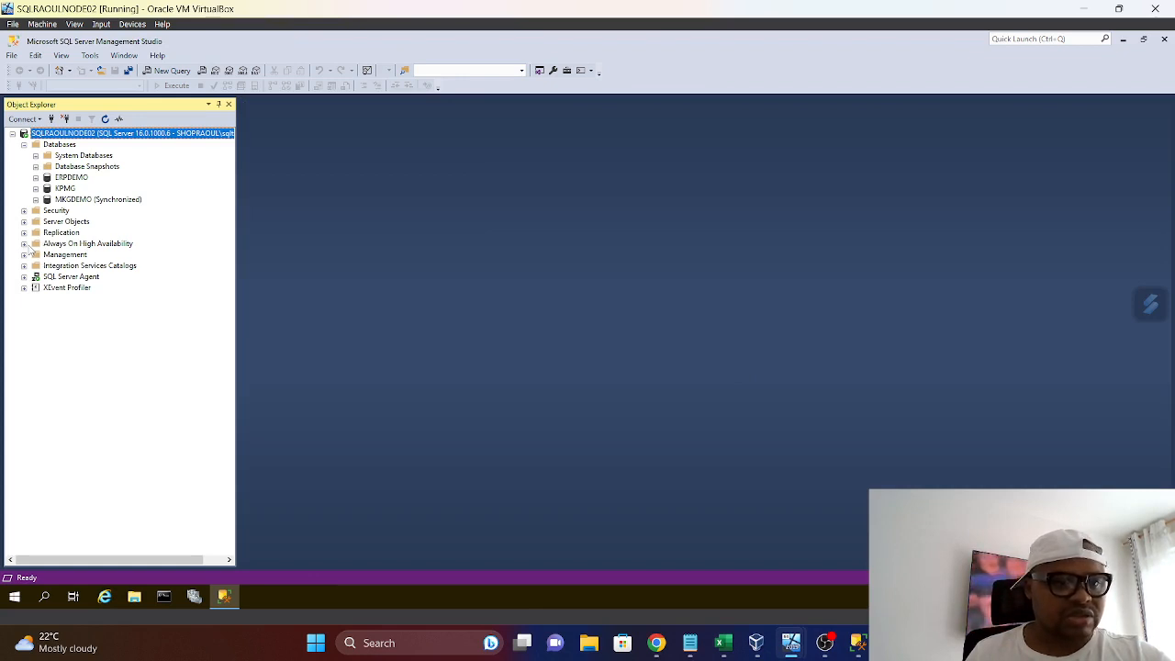
{"action": "left_click", "coordinate": [24, 244]}
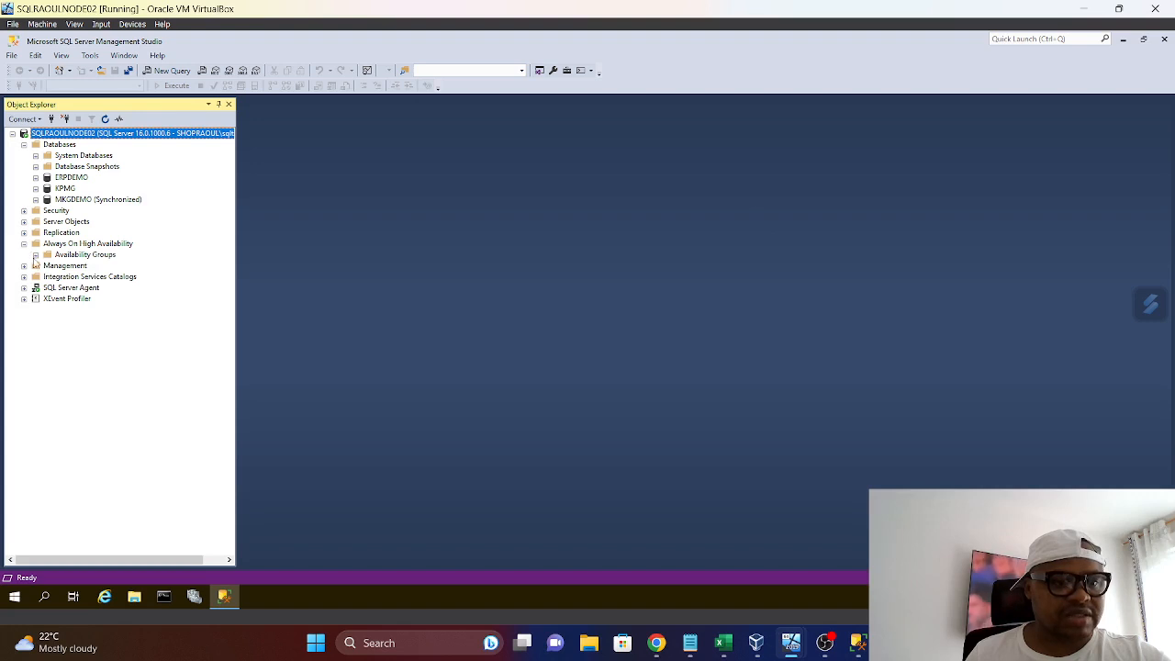
{"action": "left_click", "coordinate": [36, 254]}
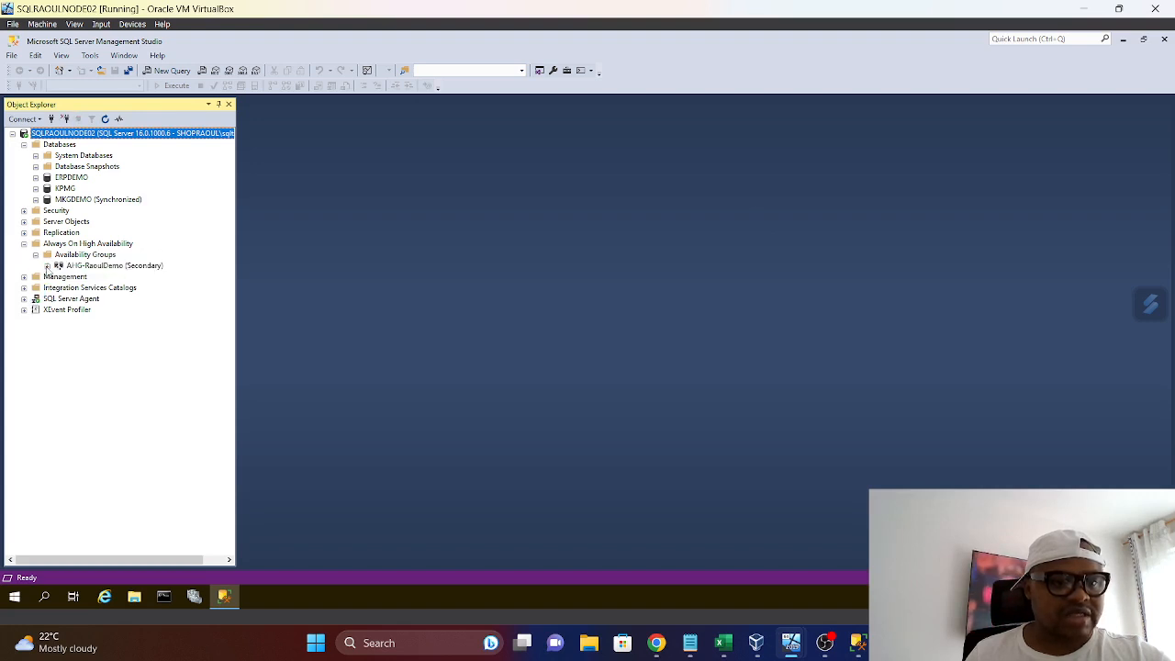
{"action": "left_click", "coordinate": [46, 265]}
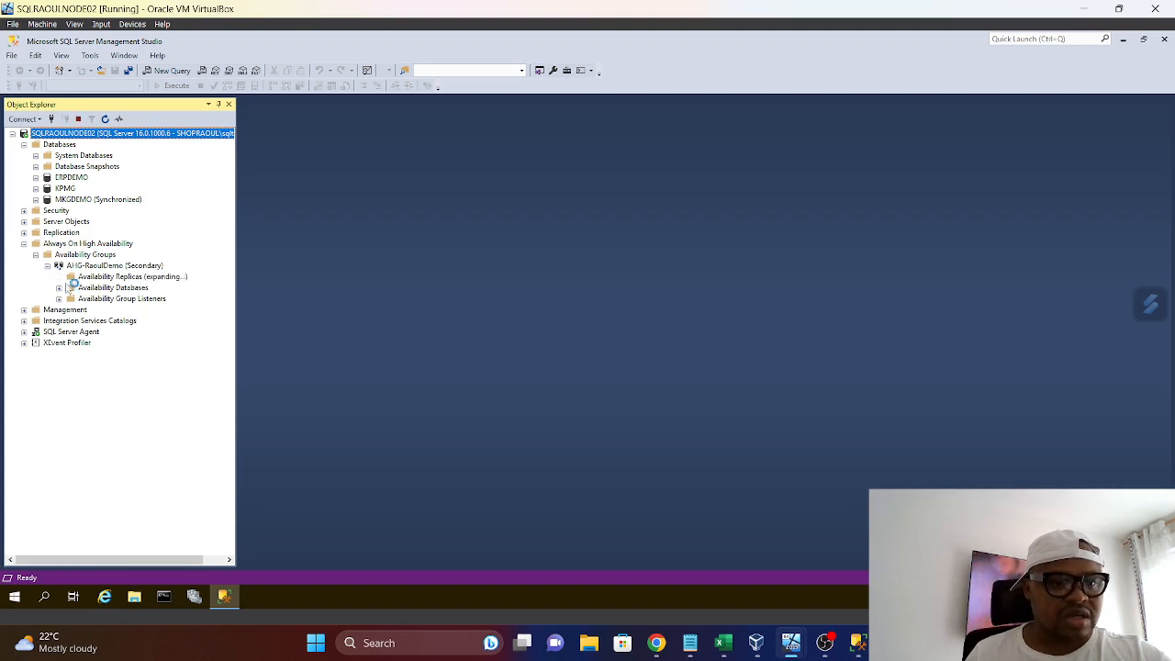
{"action": "left_click", "coordinate": [59, 276]}
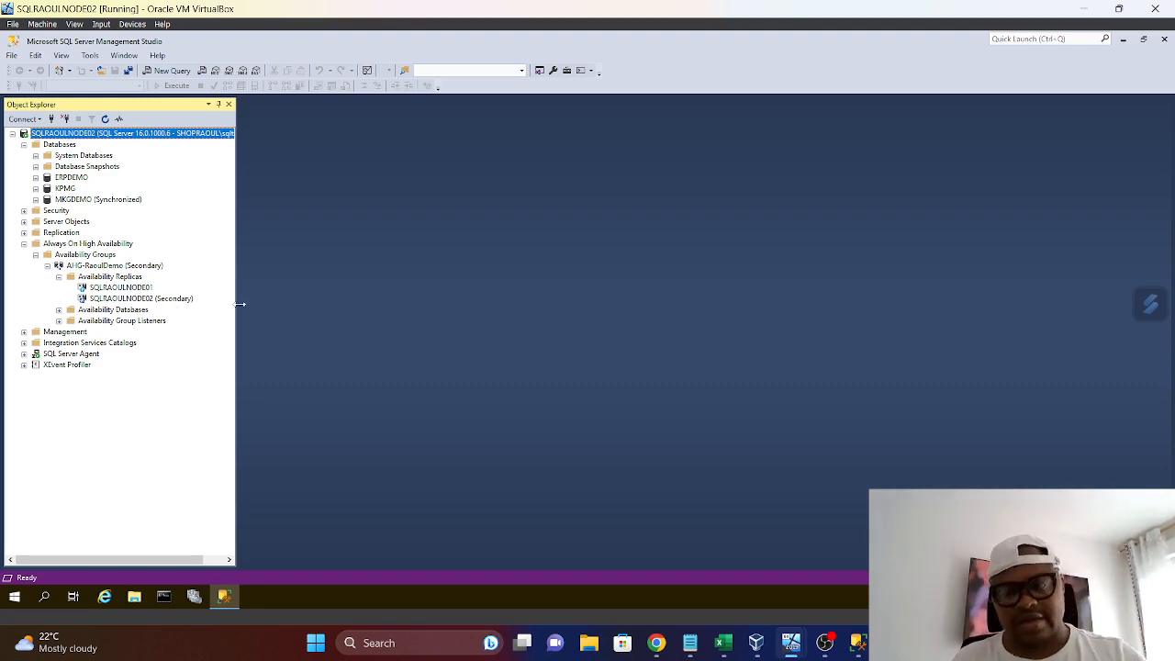
Return to SQLRAOULNODE01, close the AHG-RaoulDemo dashboard and check the server's Databases and Management contents
{"action": "mouse_move", "coordinate": [791, 646]}
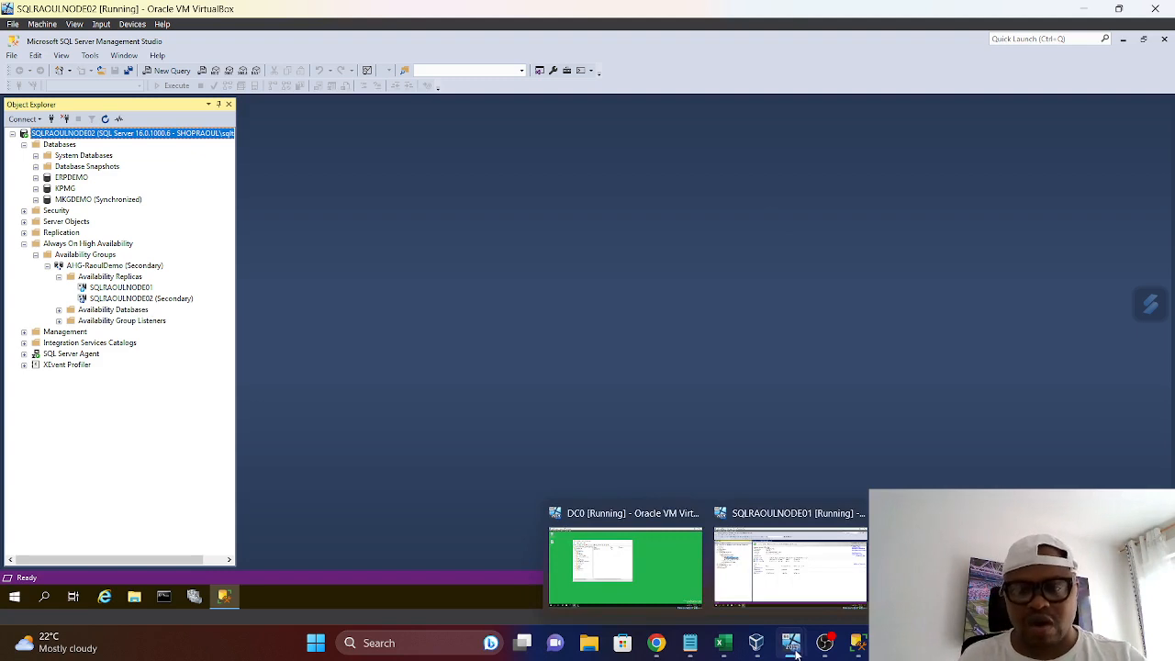
{"action": "left_click", "coordinate": [807, 573]}
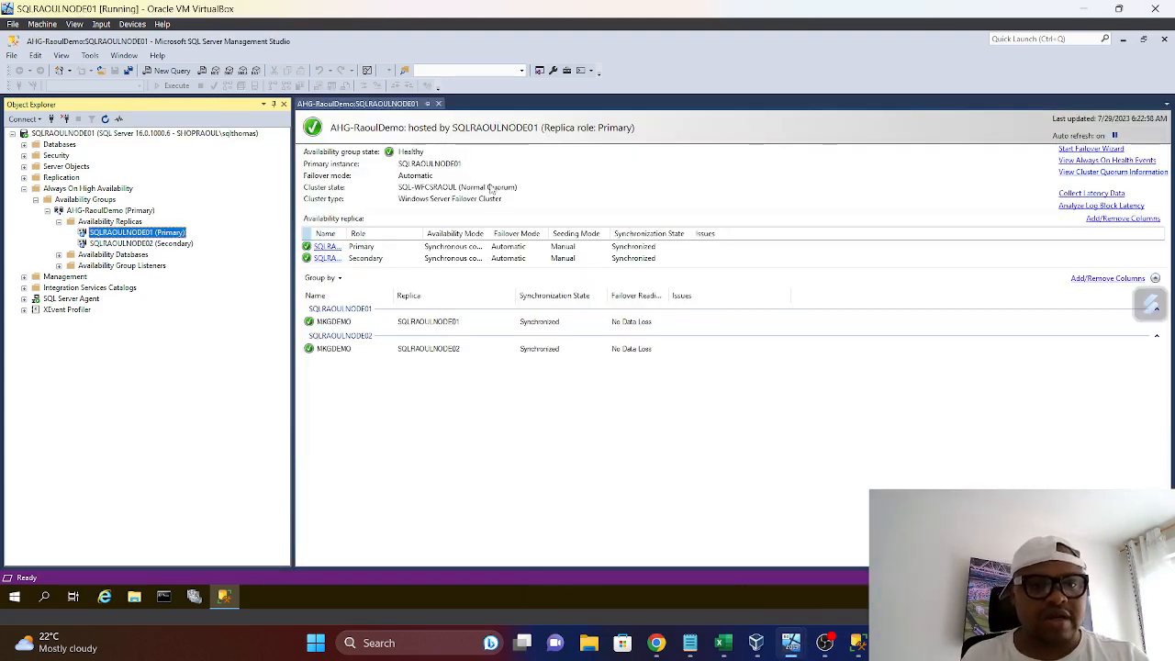
{"action": "left_click", "coordinate": [440, 103]}
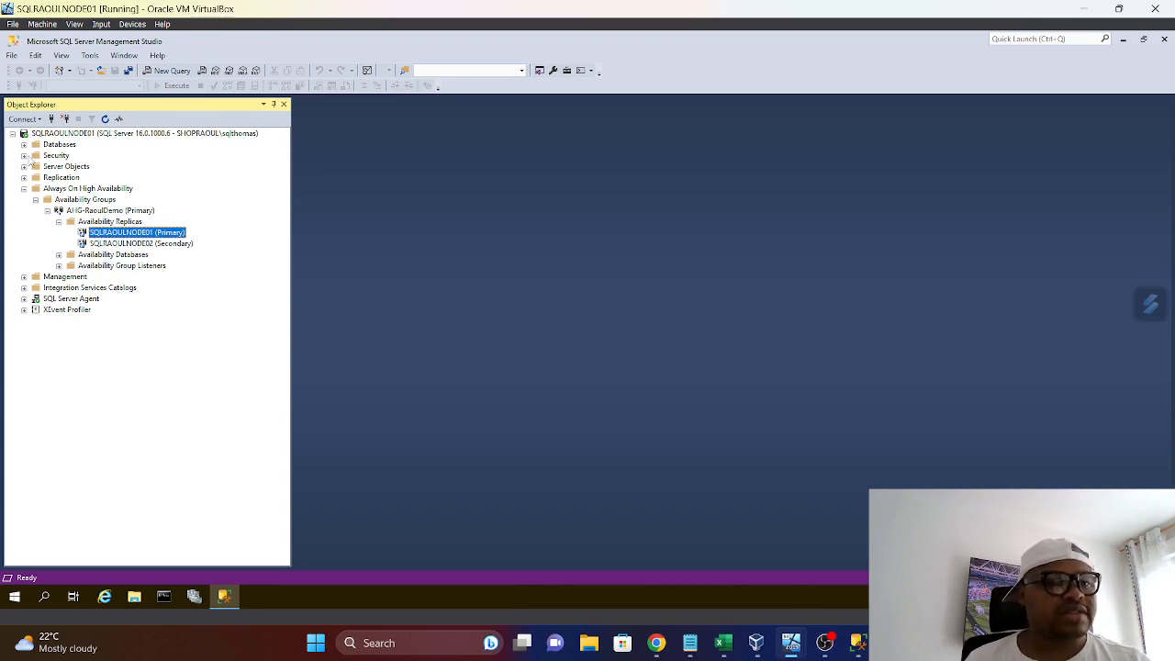
{"action": "left_click", "coordinate": [24, 145]}
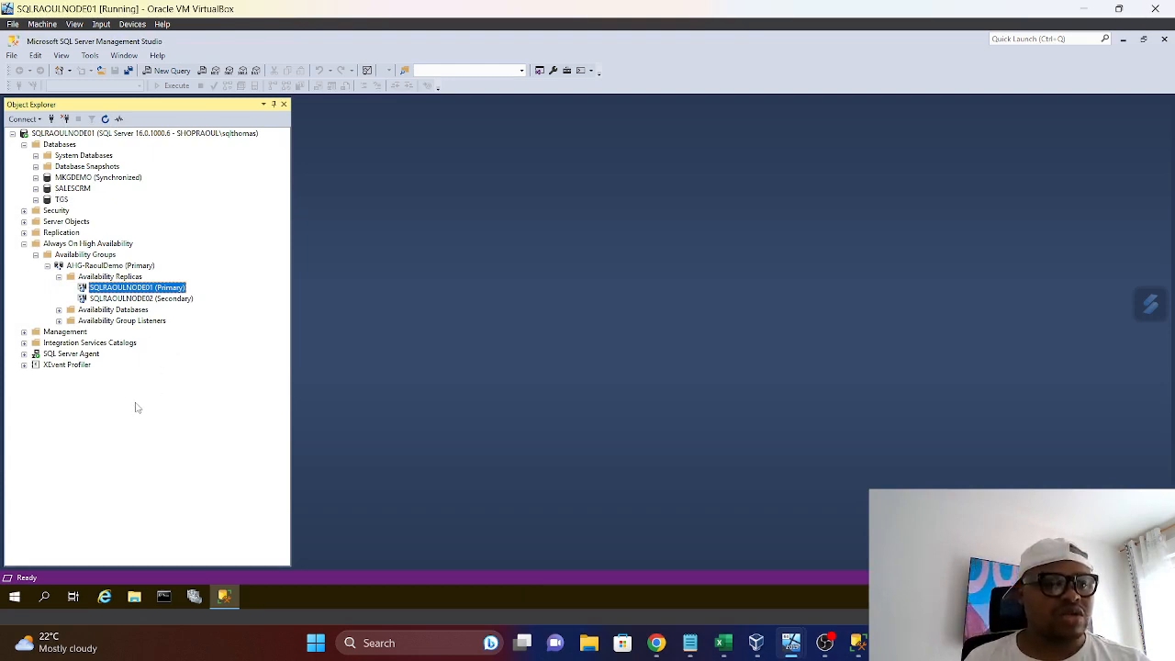
{"action": "left_click", "coordinate": [24, 331]}
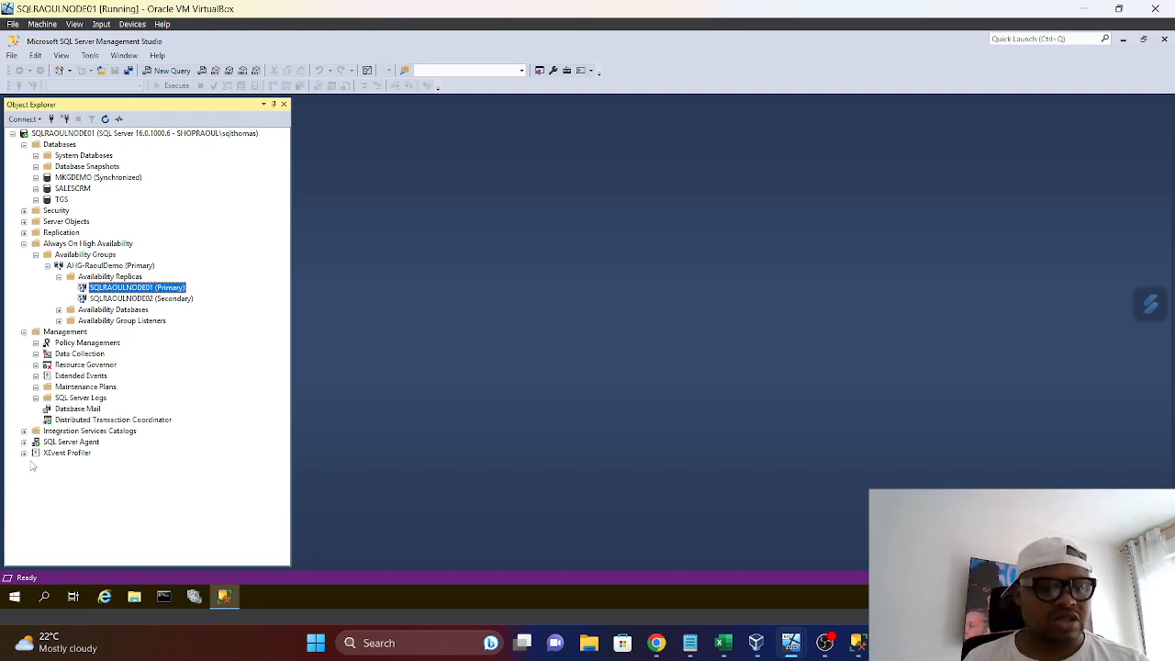
Delete the LSBackup_WHSmith job from the SQL Server Agent jobs on SQLRAOULNODE01
{"action": "left_click", "coordinate": [23, 441]}
{"action": "left_click", "coordinate": [36, 454]}
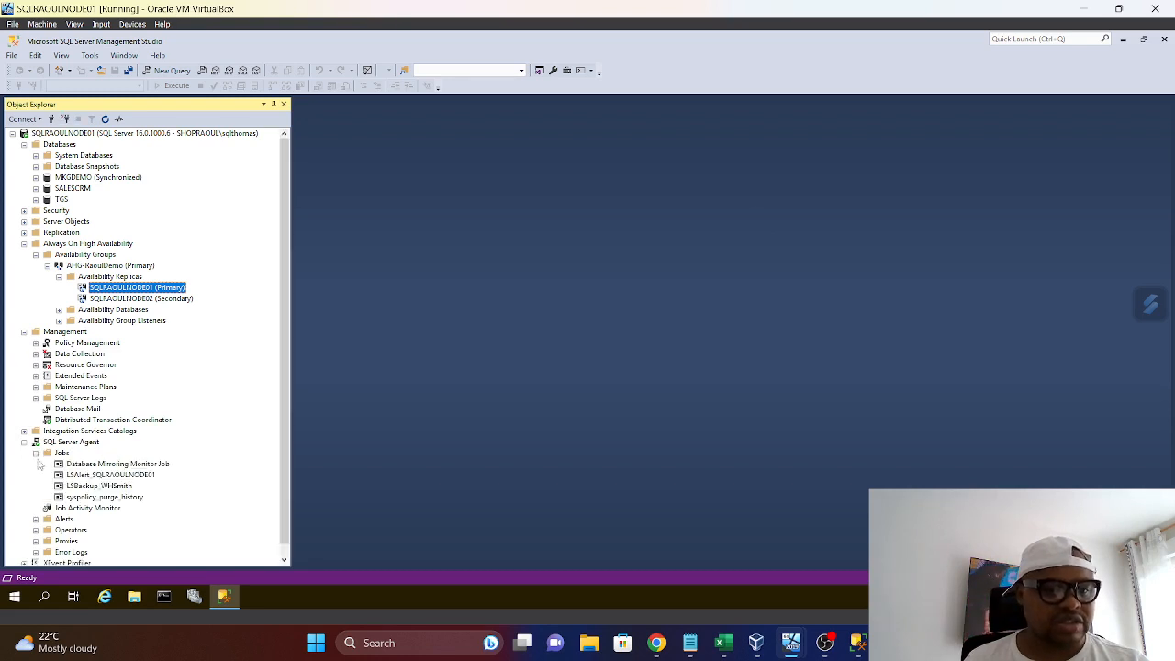
{"action": "right_click", "coordinate": [108, 486]}
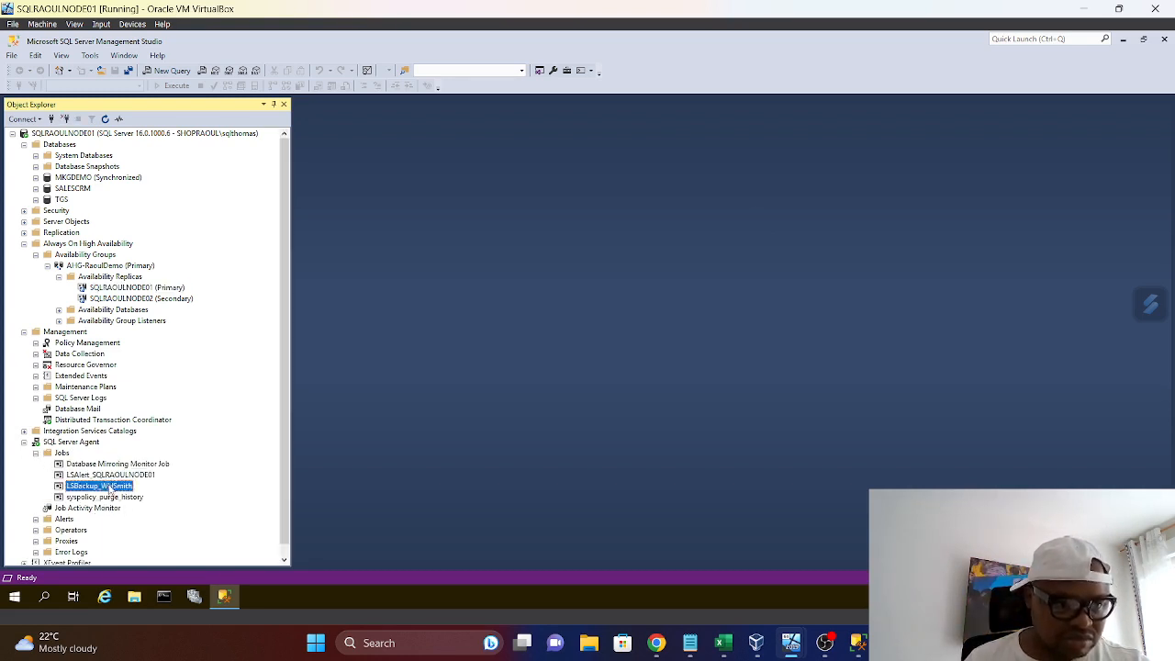
{"action": "left_click", "coordinate": [139, 545]}
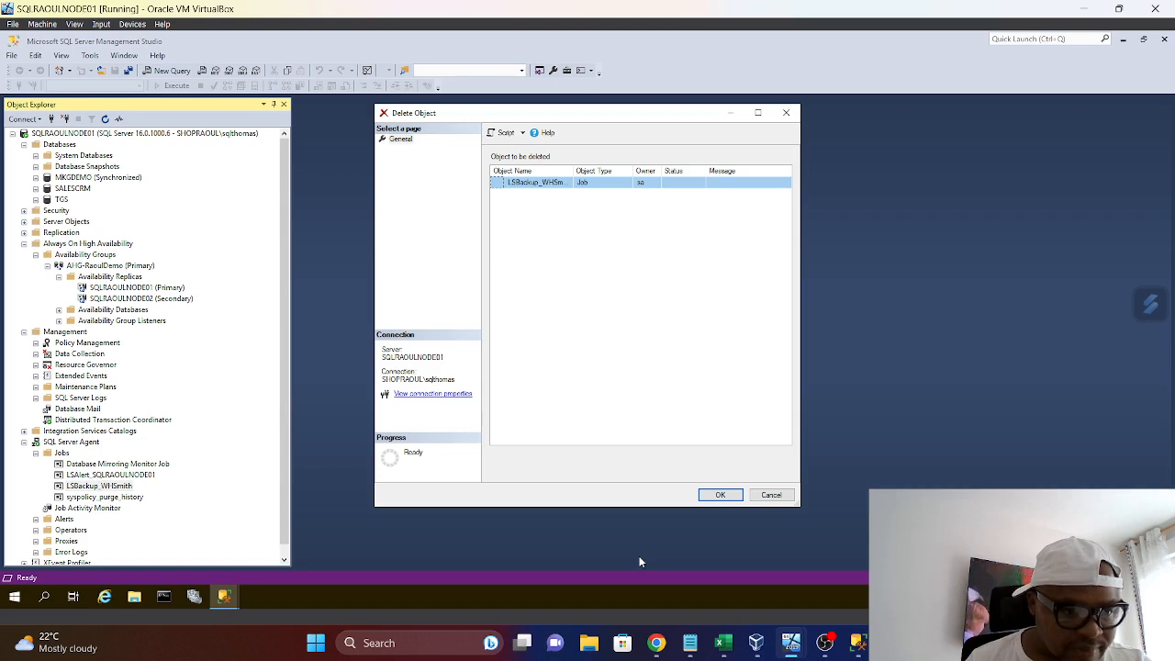
{"action": "left_click", "coordinate": [720, 496]}
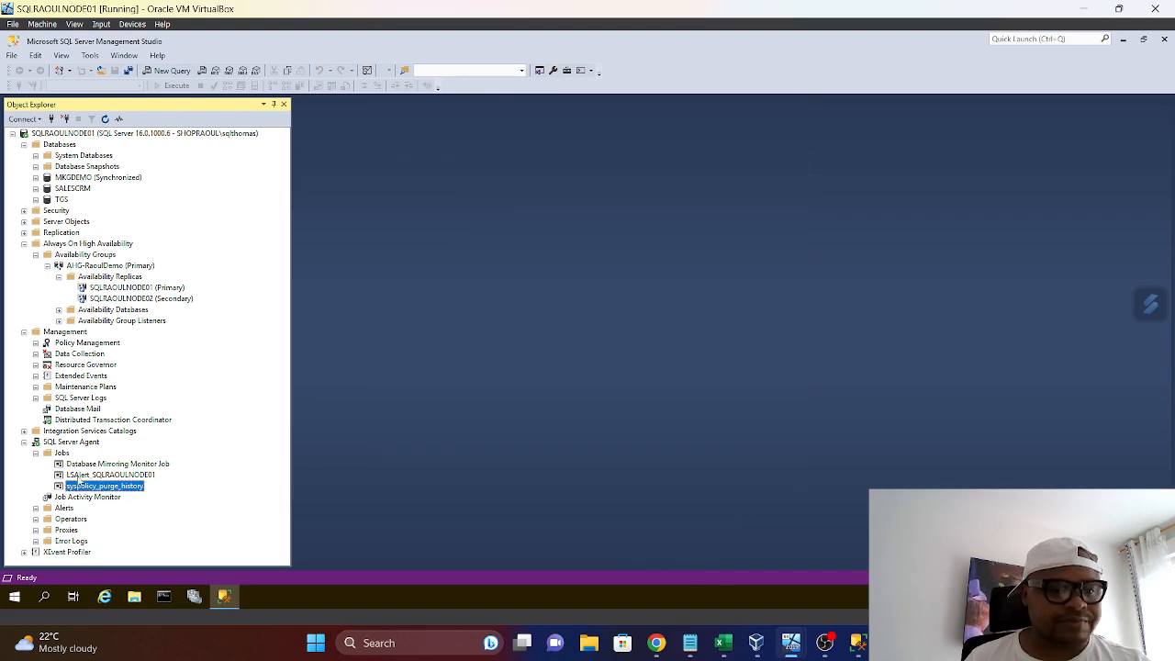
Delete the LSAlert_SQLRAOULNODE01 job from the SQL Server Agent jobs
{"action": "left_click", "coordinate": [87, 475]}
{"action": "right_click", "coordinate": [87, 475]}
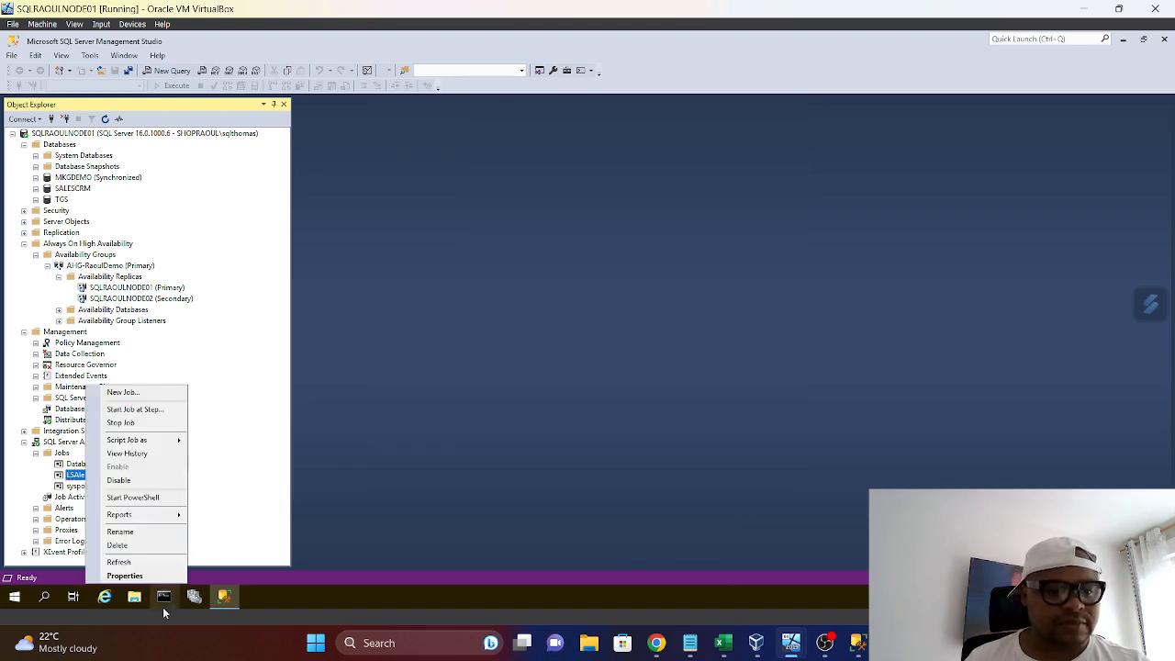
{"action": "left_click", "coordinate": [105, 547]}
{"action": "left_click", "coordinate": [713, 495]}
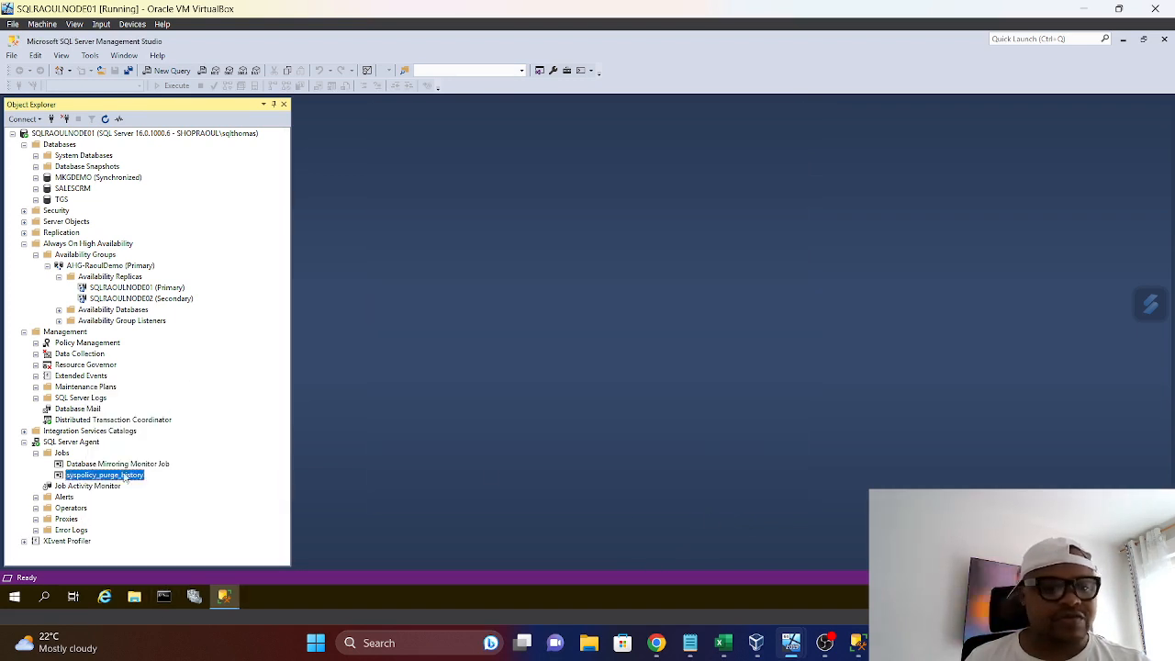
Delete the Database Mirroring Monitor Job from the SQL Server Agent jobs on SQLRAOULNODE01
{"action": "right_click", "coordinate": [92, 466]}
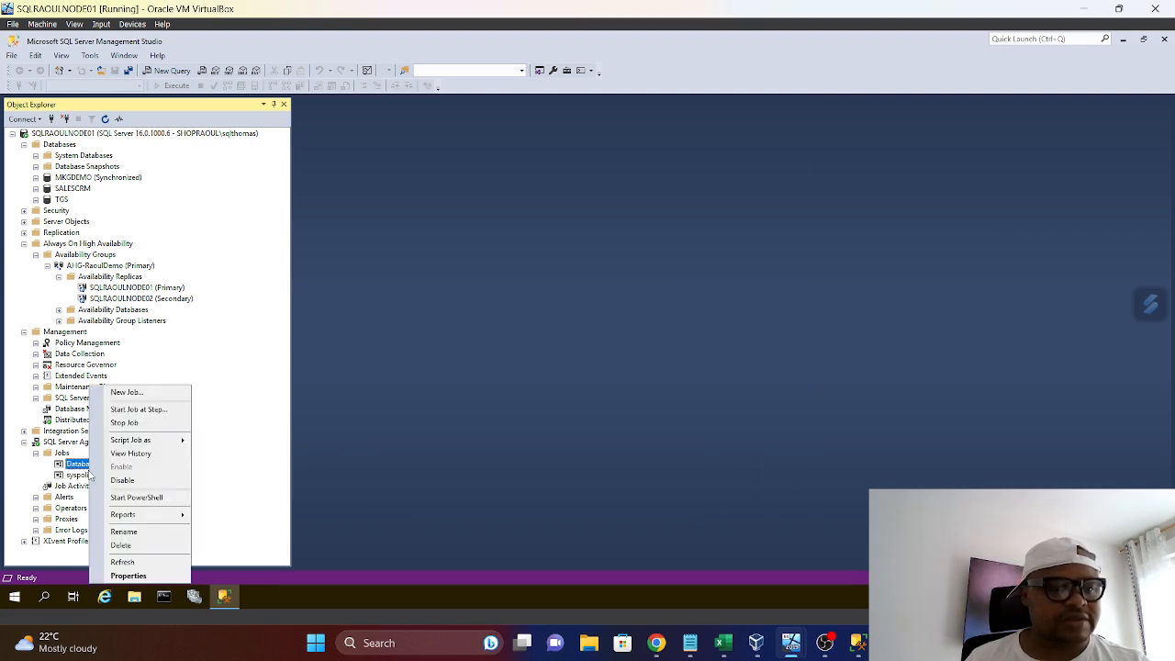
{"action": "left_click", "coordinate": [106, 542]}
{"action": "left_click", "coordinate": [714, 499]}
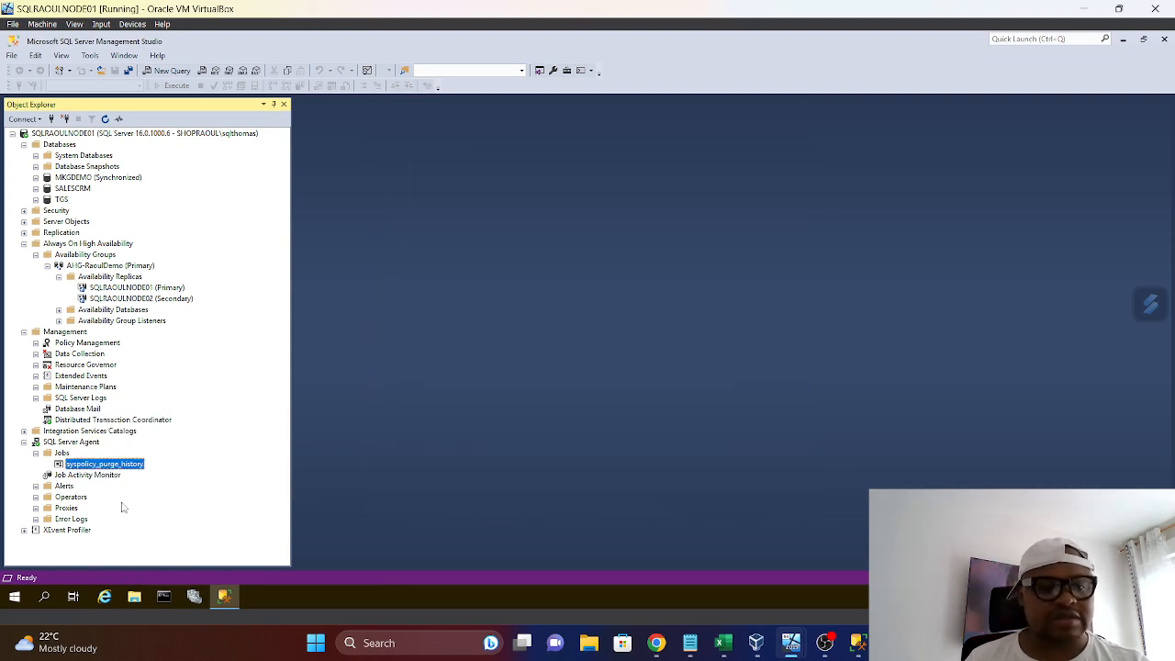
Switch to the SQLRAOULNODE02 virtual machine and expand its SQL Server Agent jobs
{"action": "left_click", "coordinate": [857, 642]}
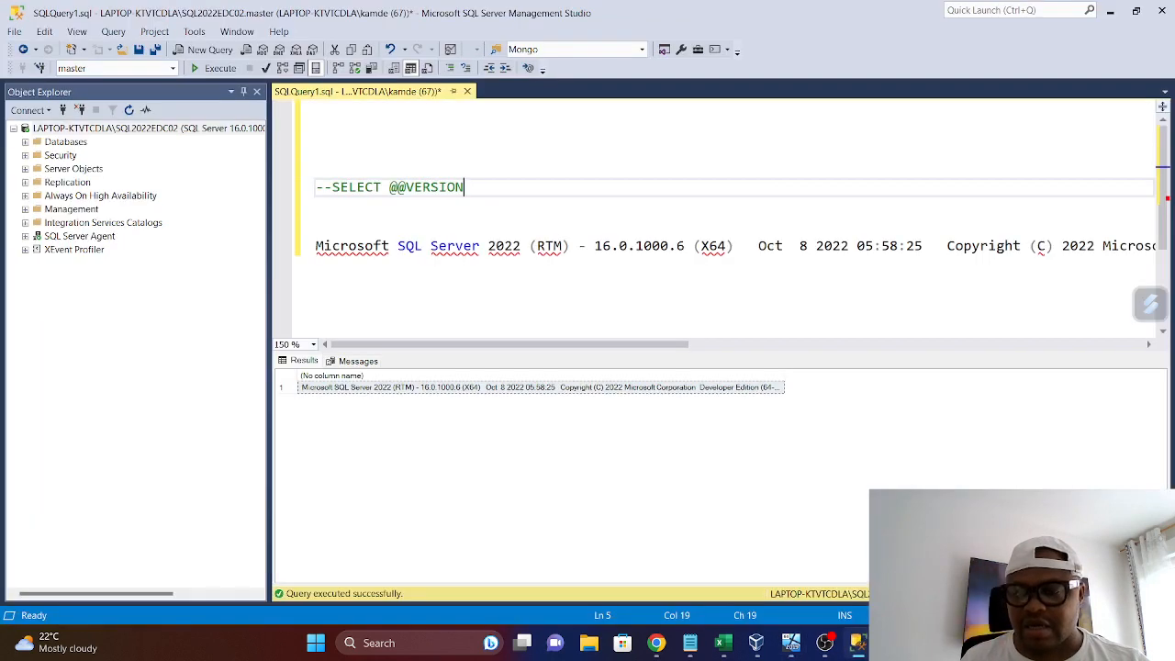
{"action": "mouse_move", "coordinate": [815, 651]}
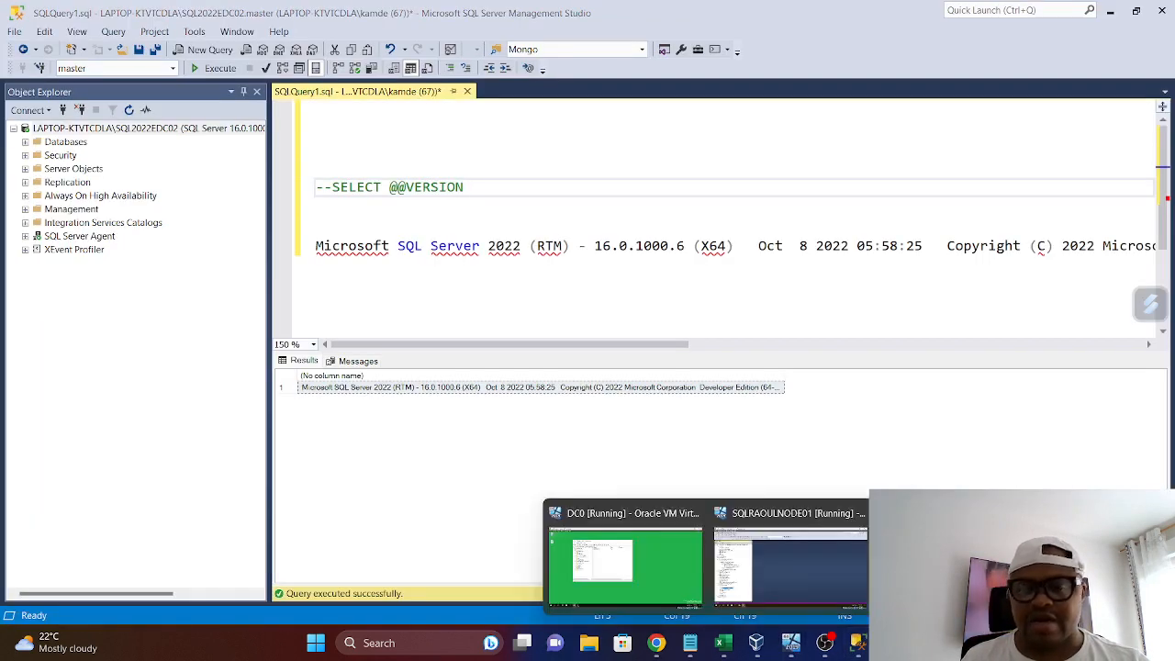
{"action": "left_click", "coordinate": [955, 567]}
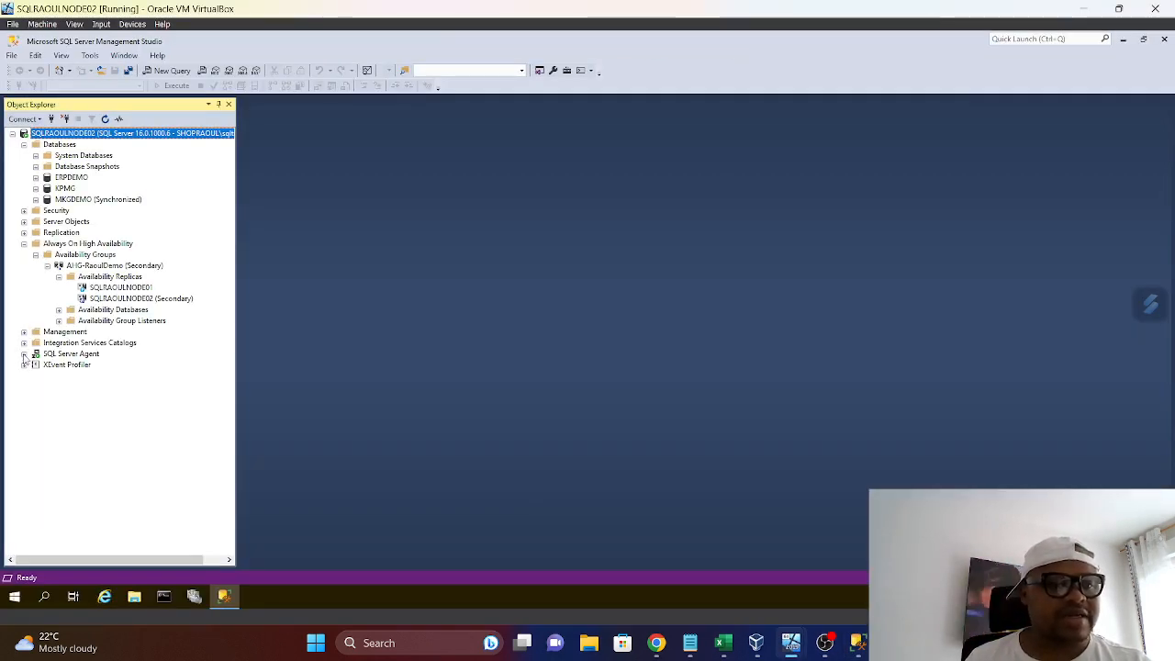
{"action": "left_click", "coordinate": [24, 353]}
{"action": "left_click", "coordinate": [35, 364]}
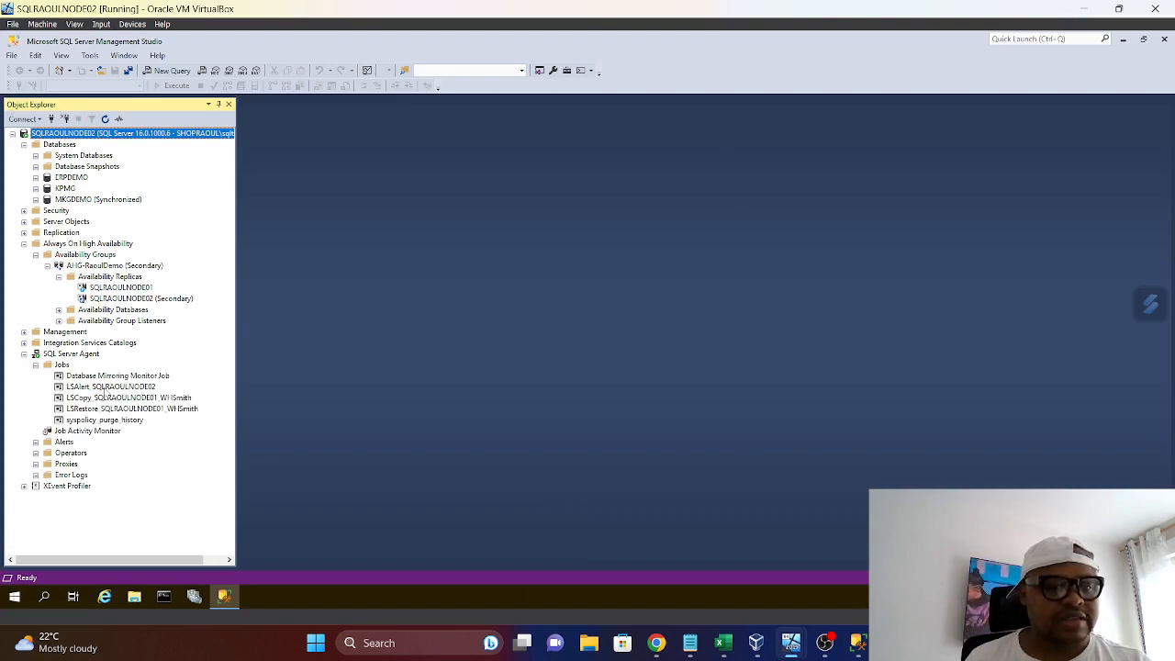
Delete the Database Mirroring Monitor Job from the SQL Server Agent jobs on SQLRAOULNODE02
{"action": "right_click", "coordinate": [116, 379]}
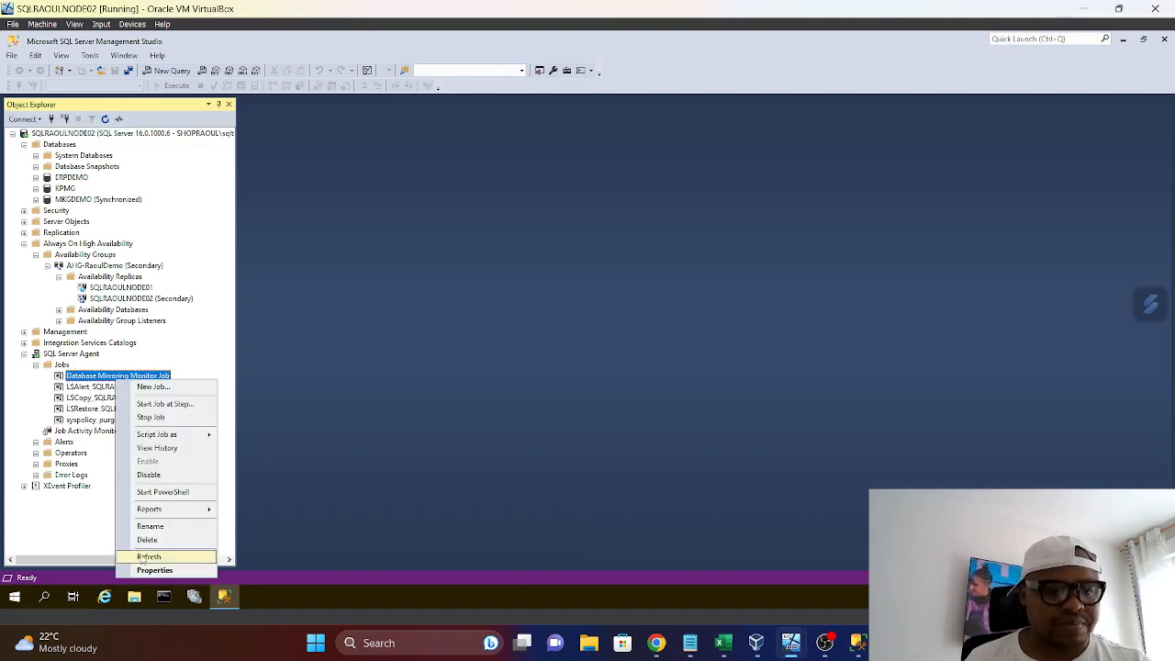
{"action": "left_click", "coordinate": [359, 496]}
{"action": "key", "text": "Delete"}
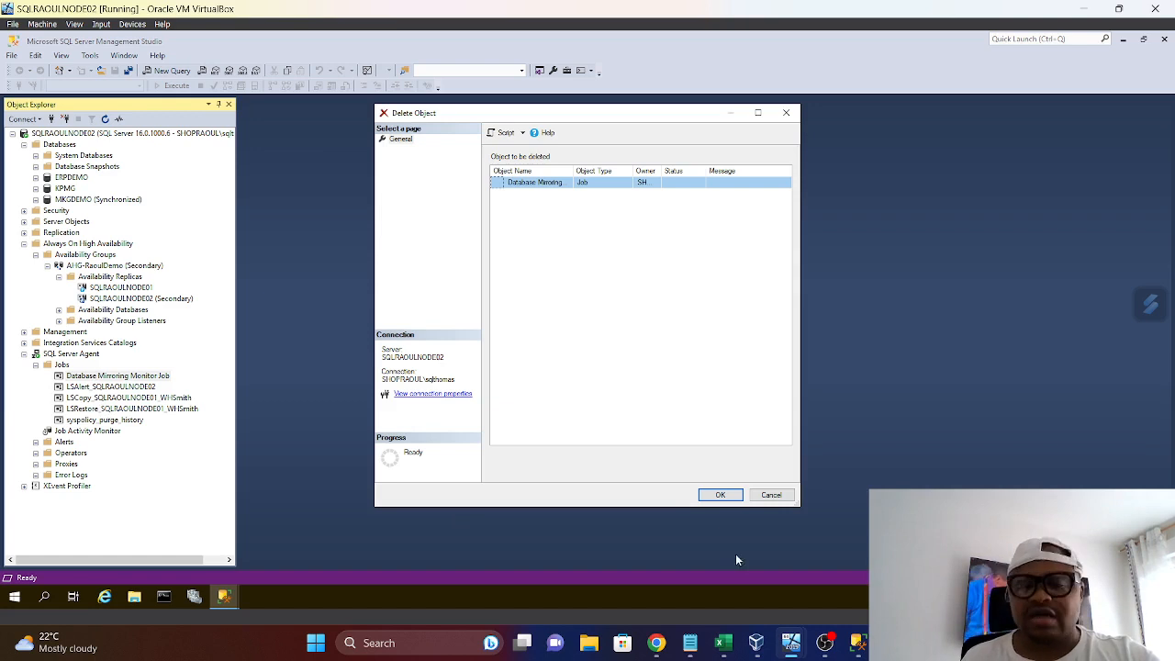
{"action": "left_click", "coordinate": [722, 496]}
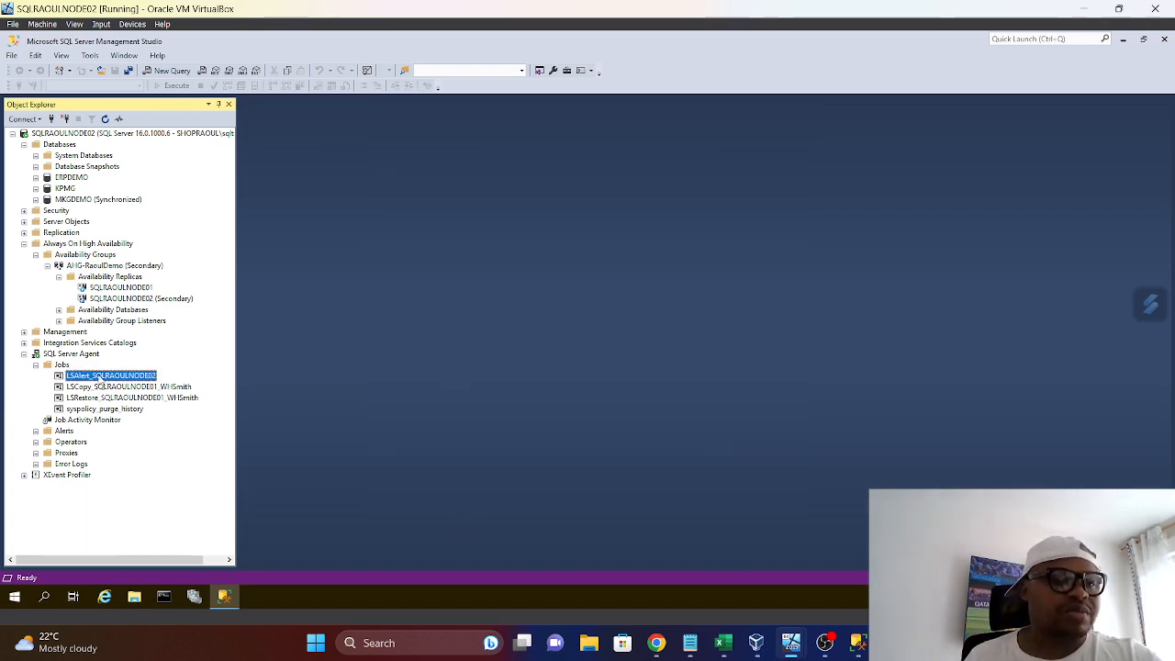
Delete the LSAlert_SQLRAOULNODE02 job from the SQL Server Agent jobs
{"action": "right_click", "coordinate": [101, 377]}
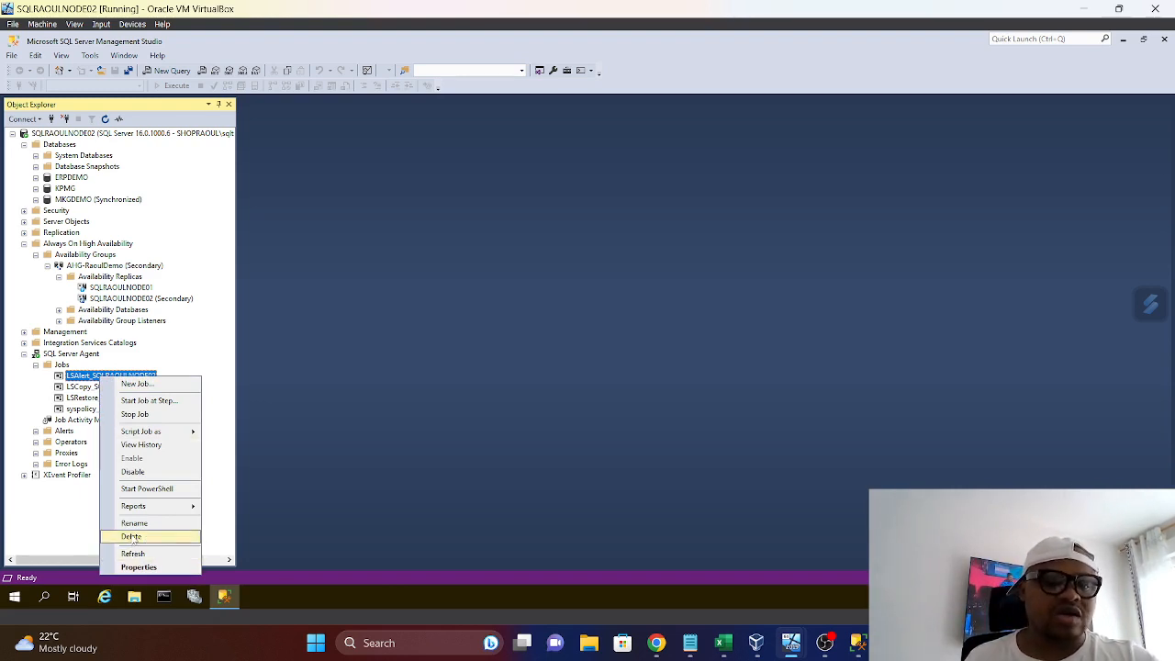
{"action": "left_click", "coordinate": [133, 538]}
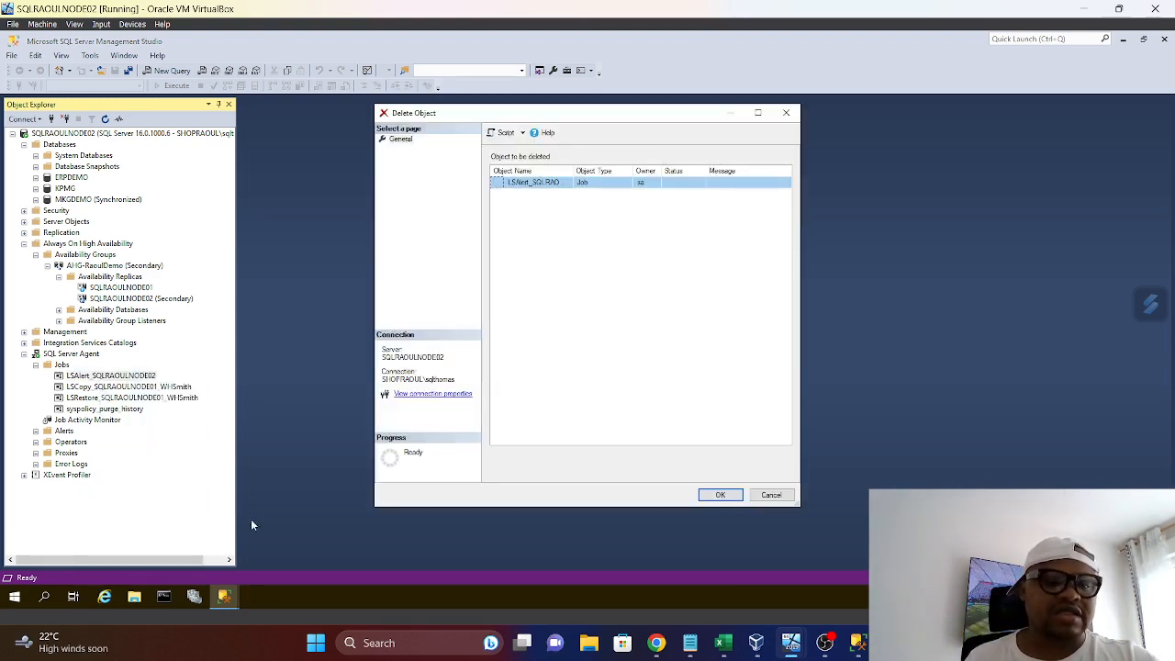
{"action": "left_click", "coordinate": [719, 495]}
Delete the LSCopy_SQLRAOULNODE01_WHSmith and LSRestore_SQLRAOULNODE01_WHSmith jobs from SQLRAOULNODE02
{"action": "right_click", "coordinate": [108, 380]}
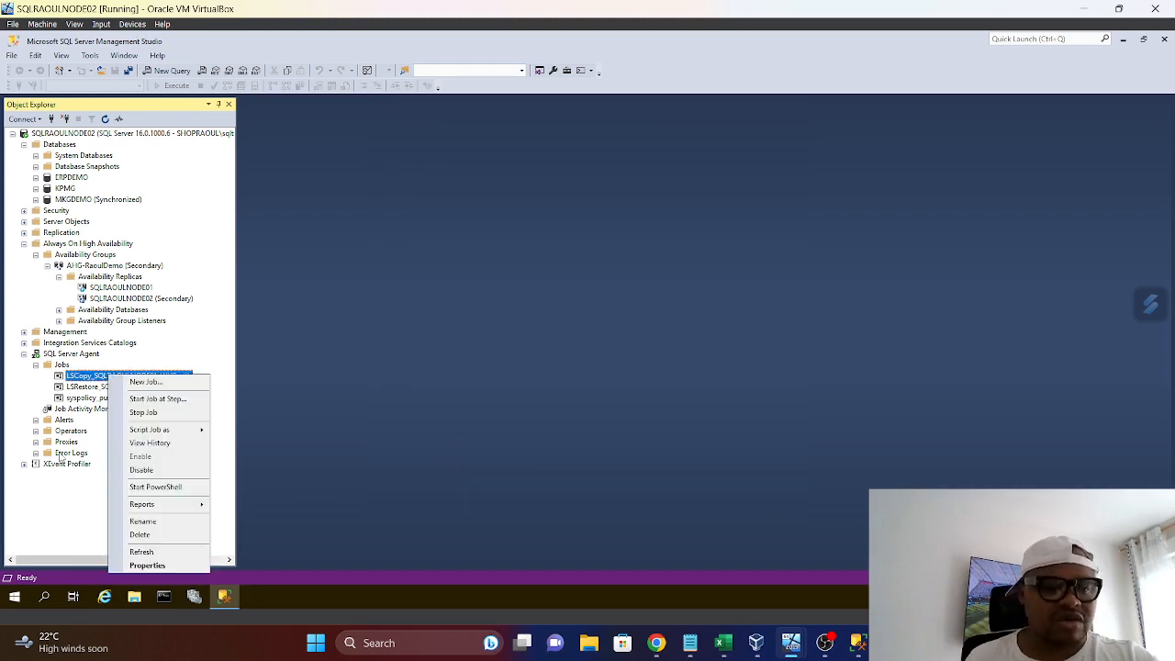
{"action": "left_click", "coordinate": [135, 538]}
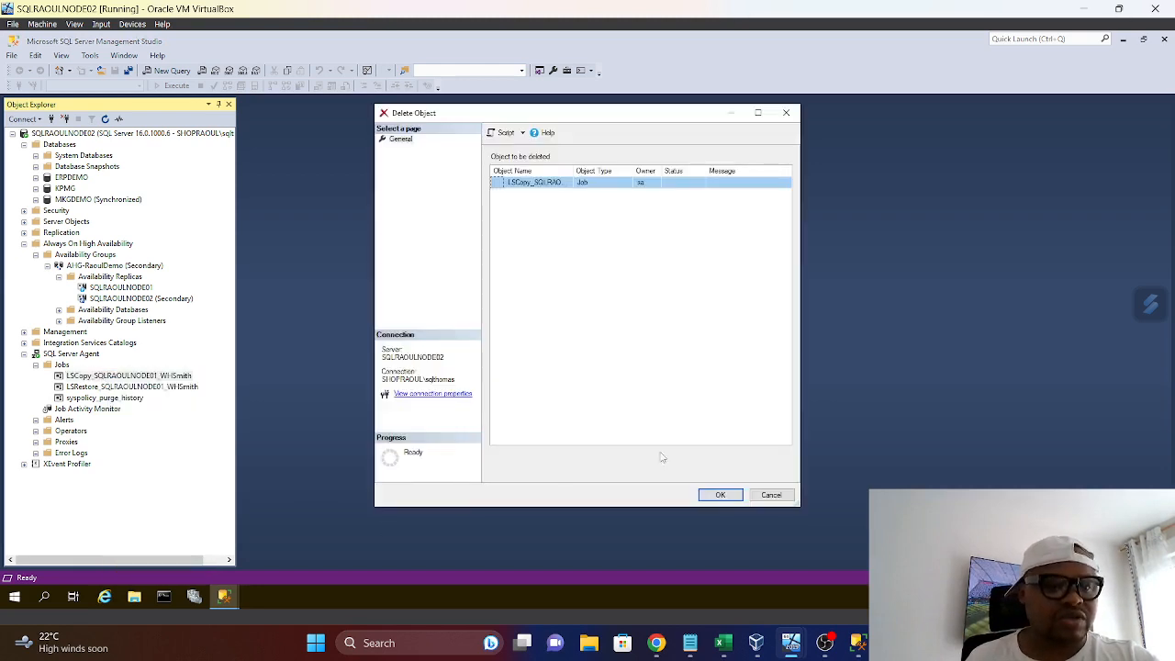
{"action": "left_click", "coordinate": [714, 495]}
{"action": "right_click", "coordinate": [88, 379]}
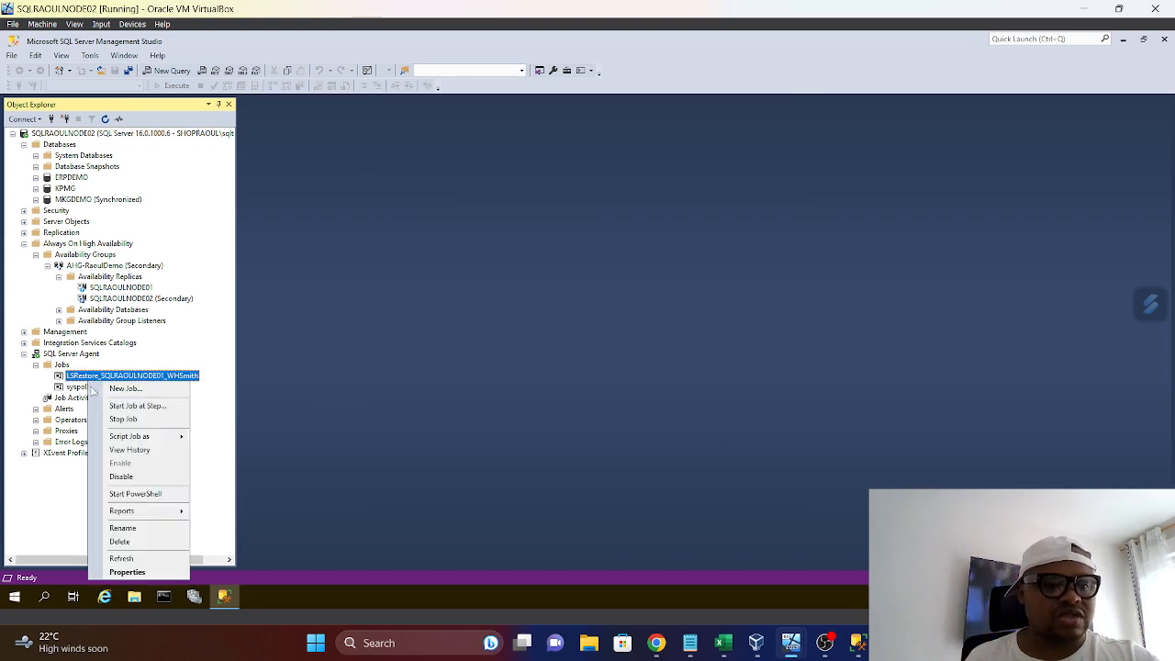
{"action": "left_click", "coordinate": [131, 538]}
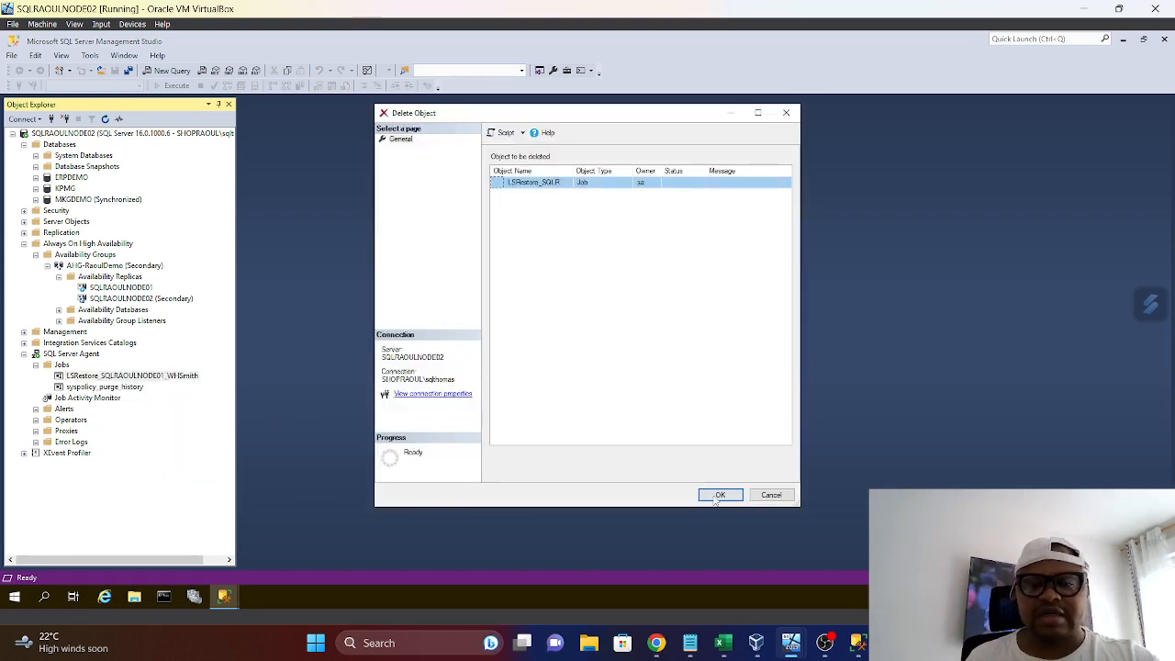
{"action": "left_click", "coordinate": [720, 494]}
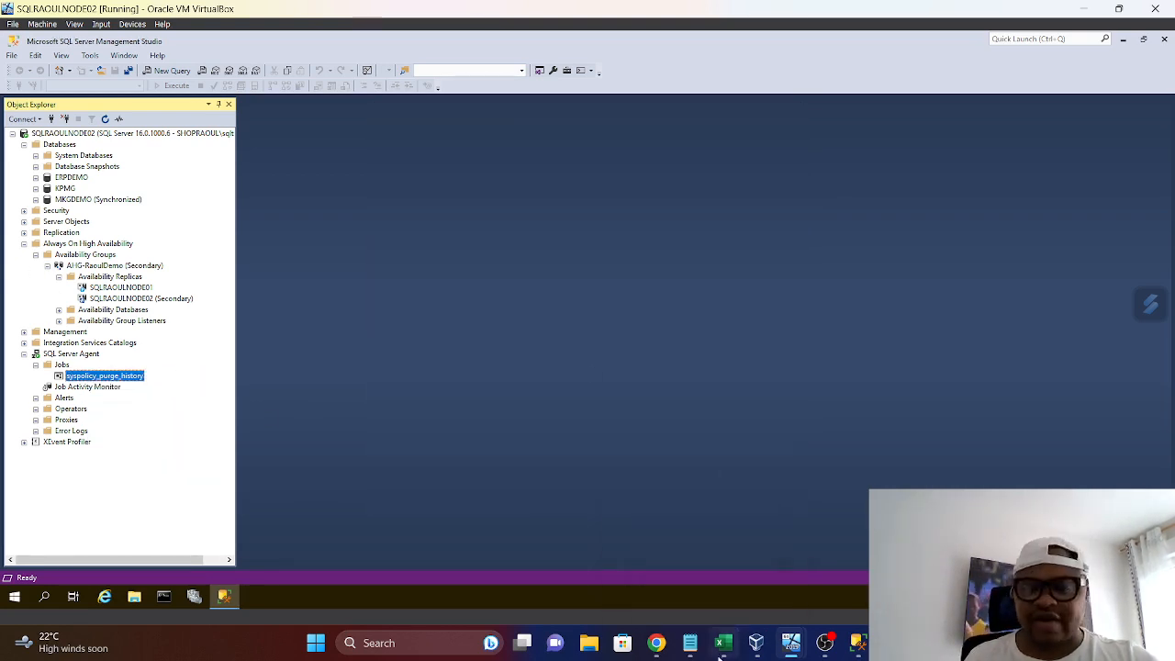
Return to the SQLRAOULNODE01 virtual machine, collapse its Availability Groups and start the Maintenance Plan Wizard
{"action": "mouse_move", "coordinate": [755, 642]}
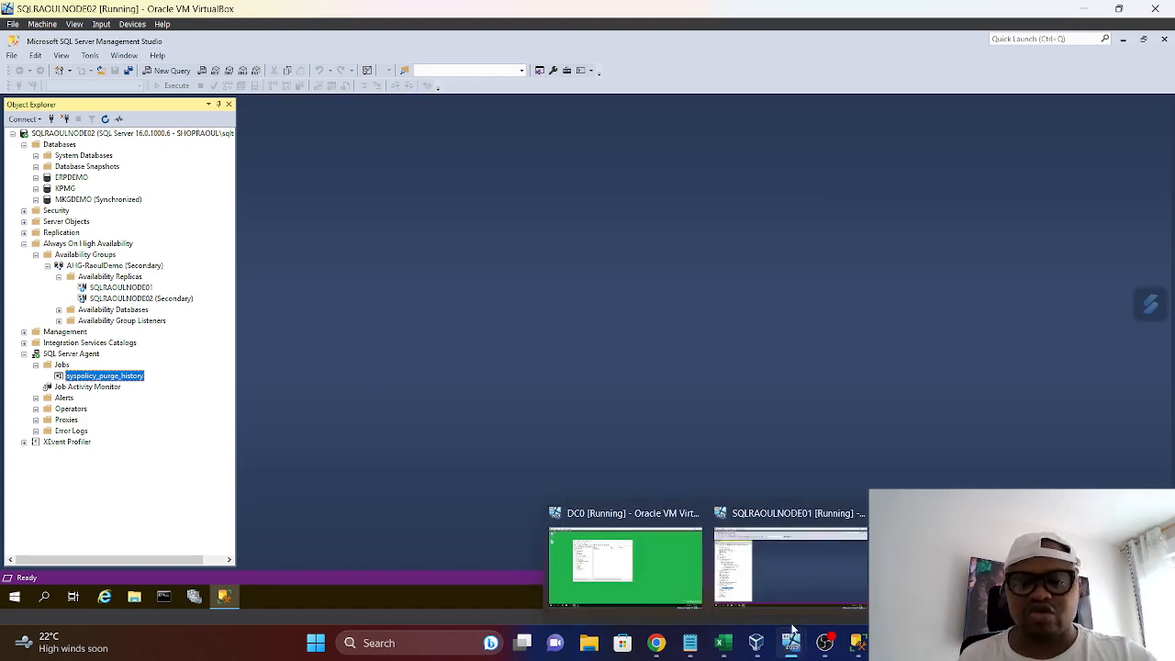
{"action": "left_click", "coordinate": [784, 597]}
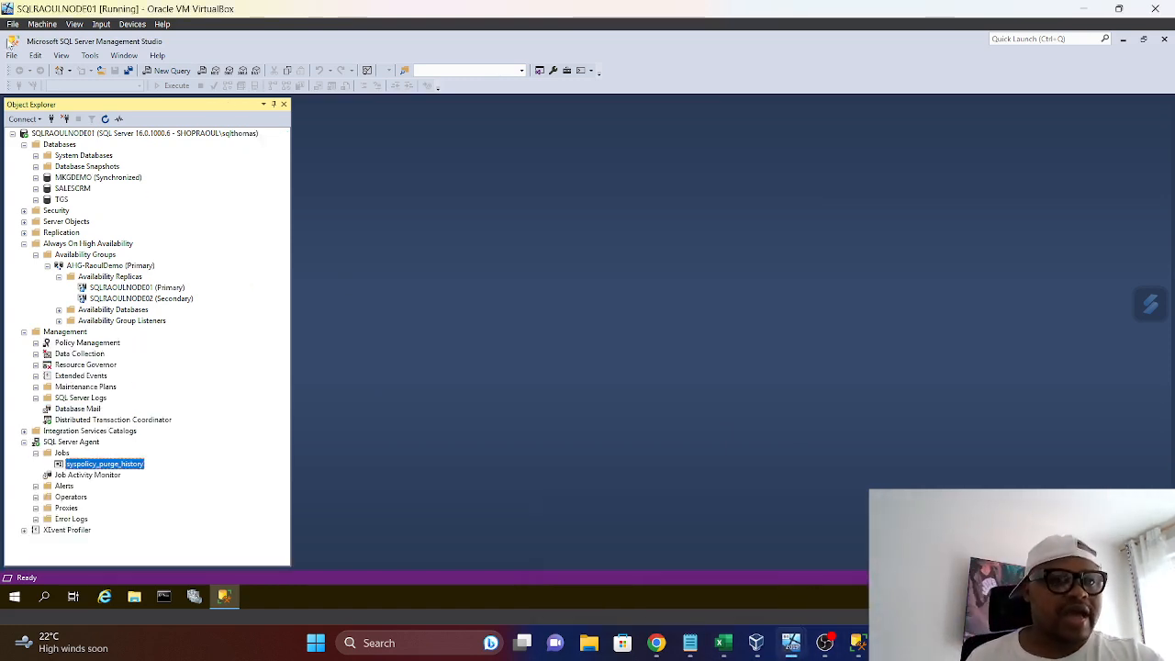
{"action": "left_click", "coordinate": [93, 136]}
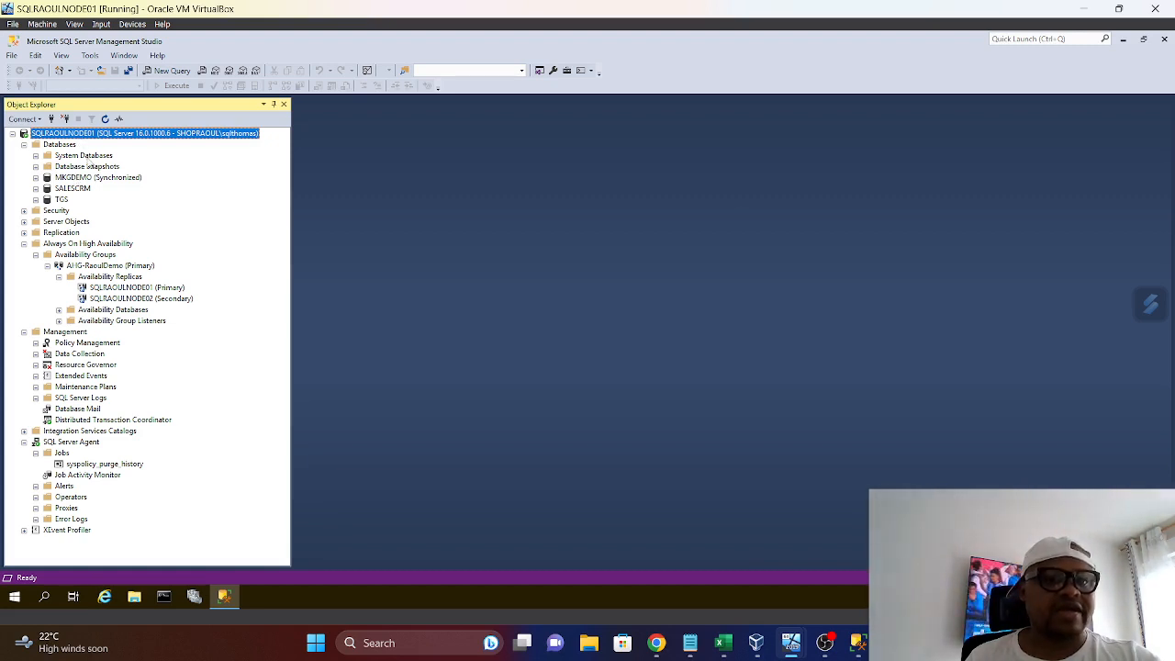
{"action": "left_click", "coordinate": [36, 255]}
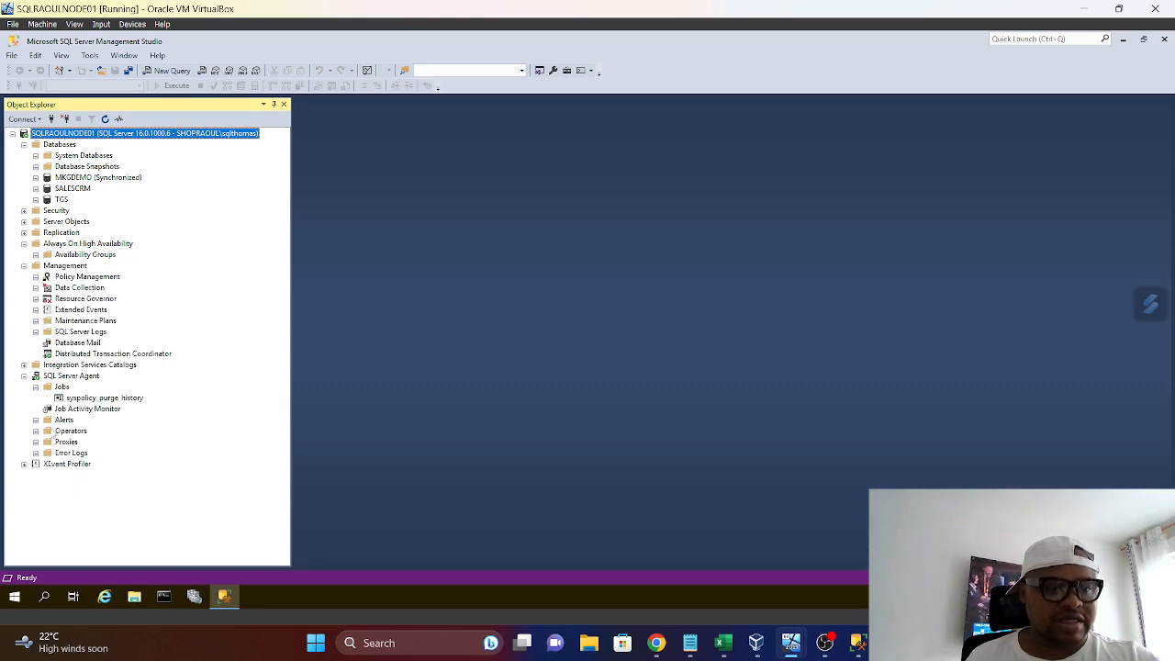
{"action": "right_click", "coordinate": [90, 322]}
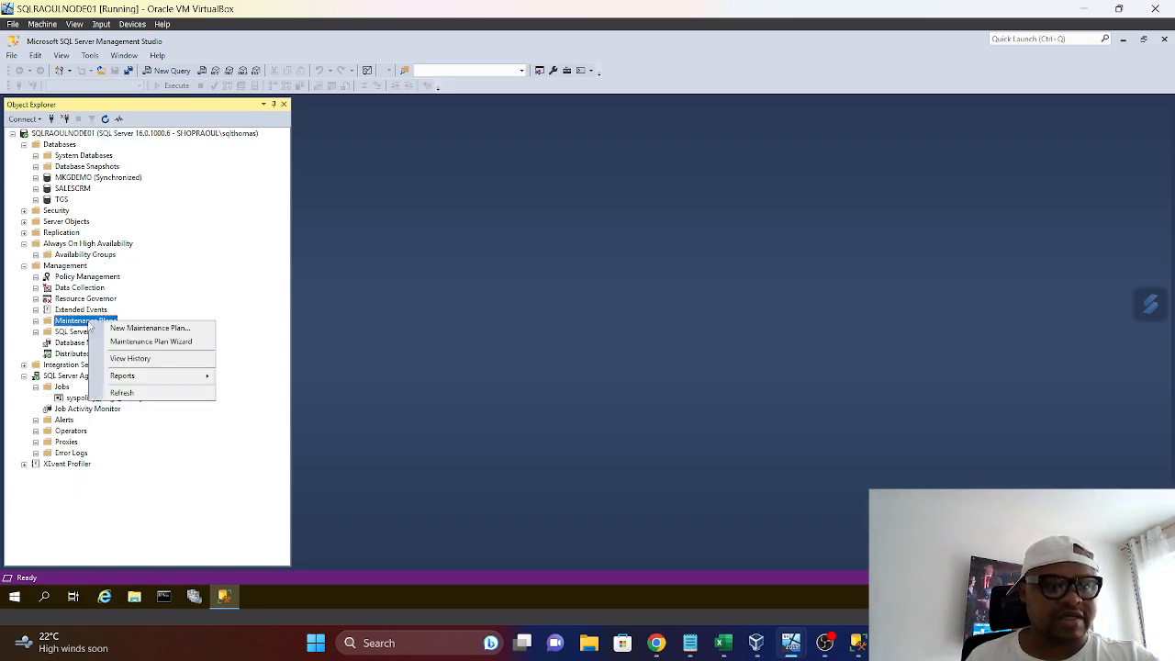
{"action": "left_click", "coordinate": [159, 343]}
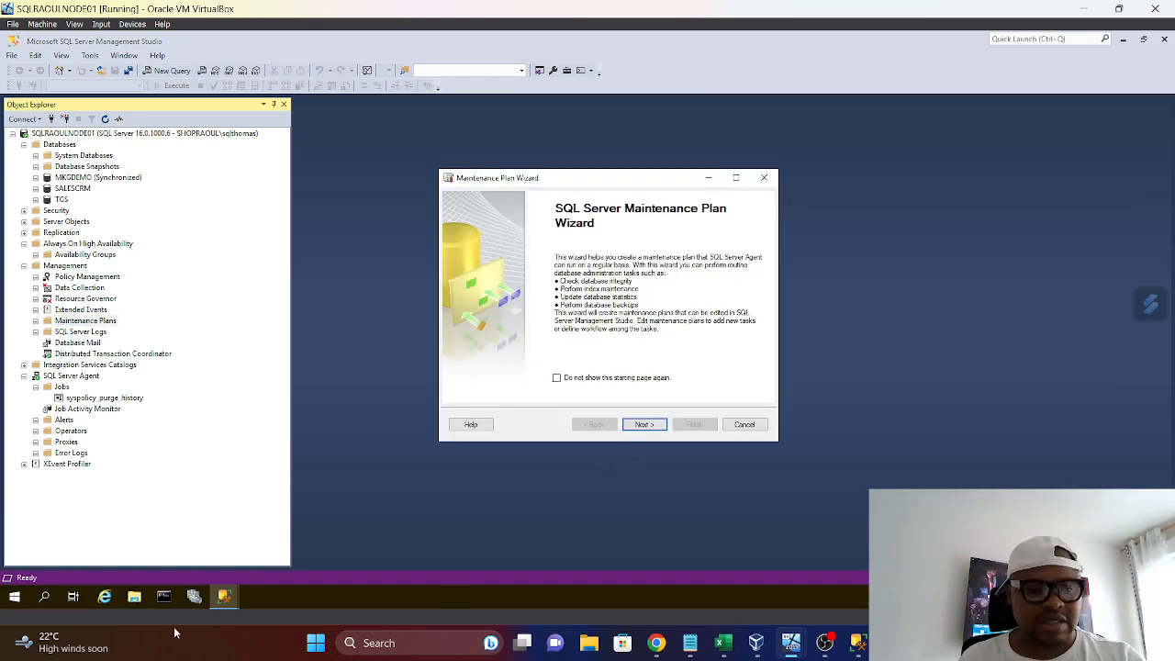
Copy the path of the C:\Program Files\Microsoft SQL Server\RaoulTestBackup folder from File Explorer, and close that window
{"action": "left_click", "coordinate": [135, 598]}
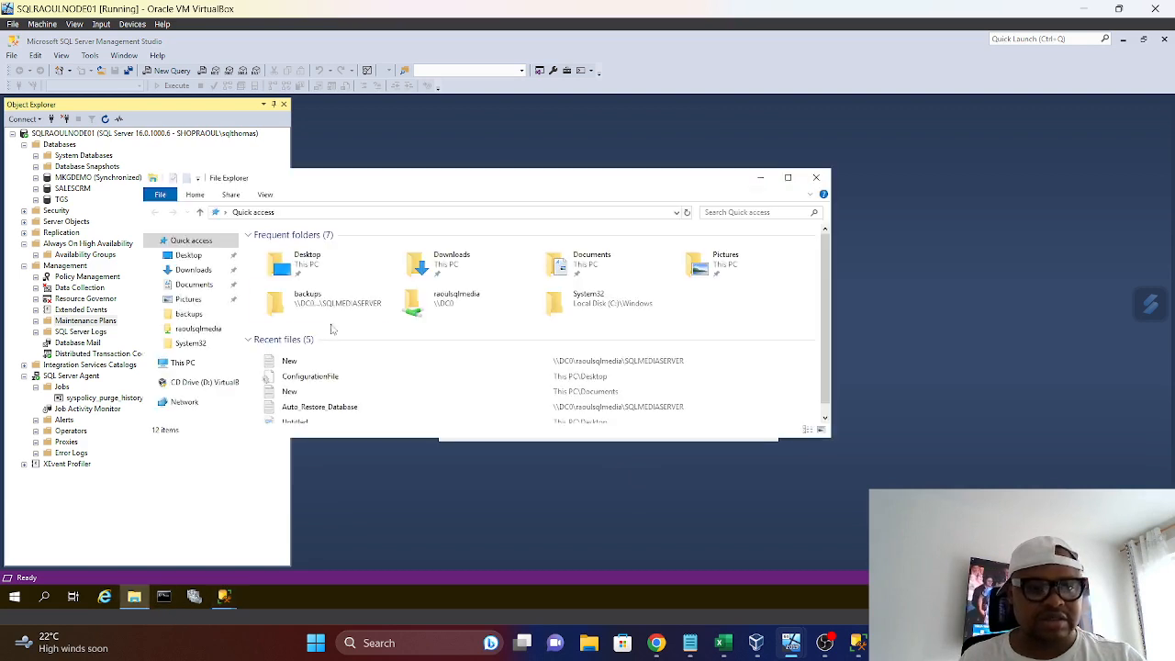
{"action": "left_click", "coordinate": [197, 363]}
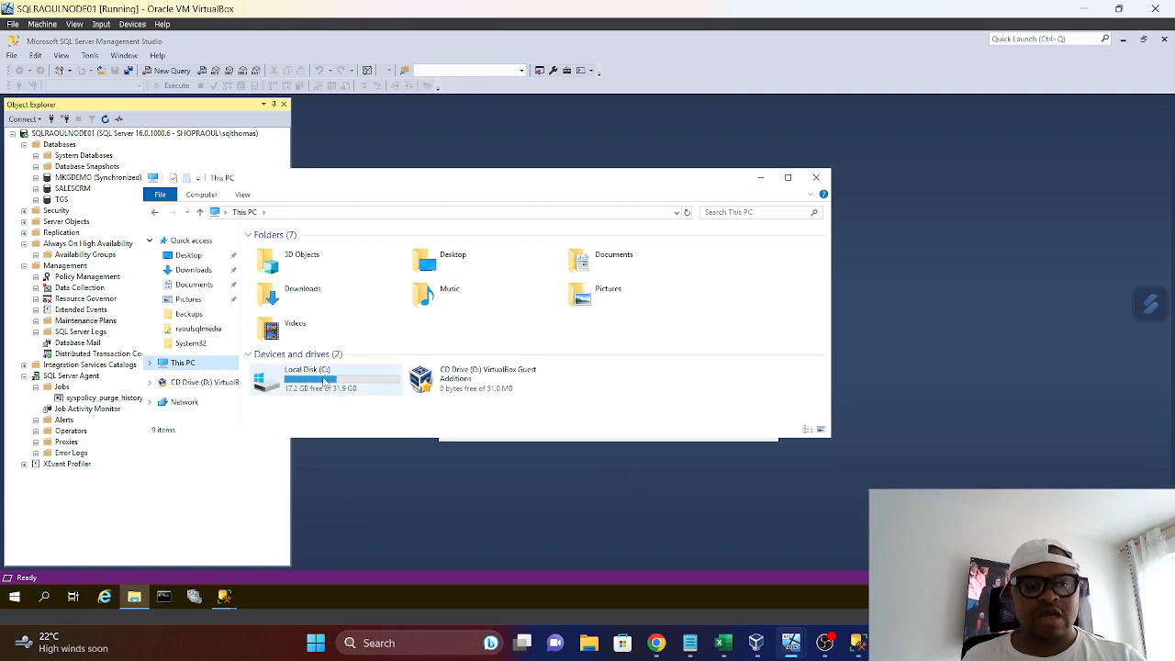
{"action": "double_click", "coordinate": [315, 383]}
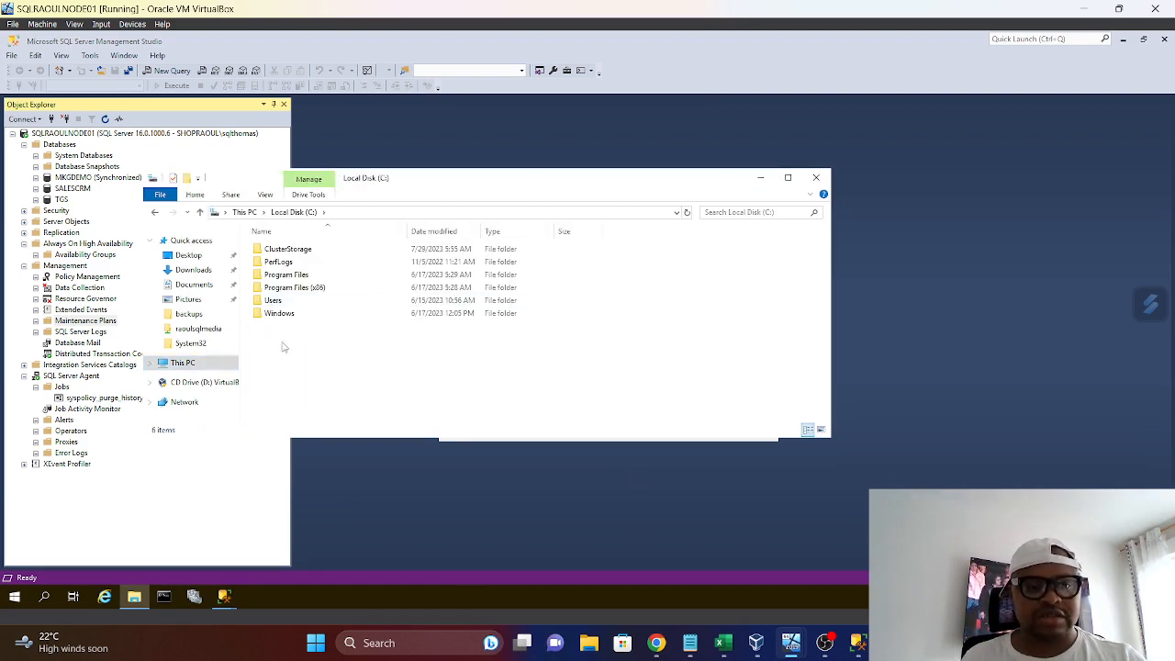
{"action": "double_click", "coordinate": [284, 274]}
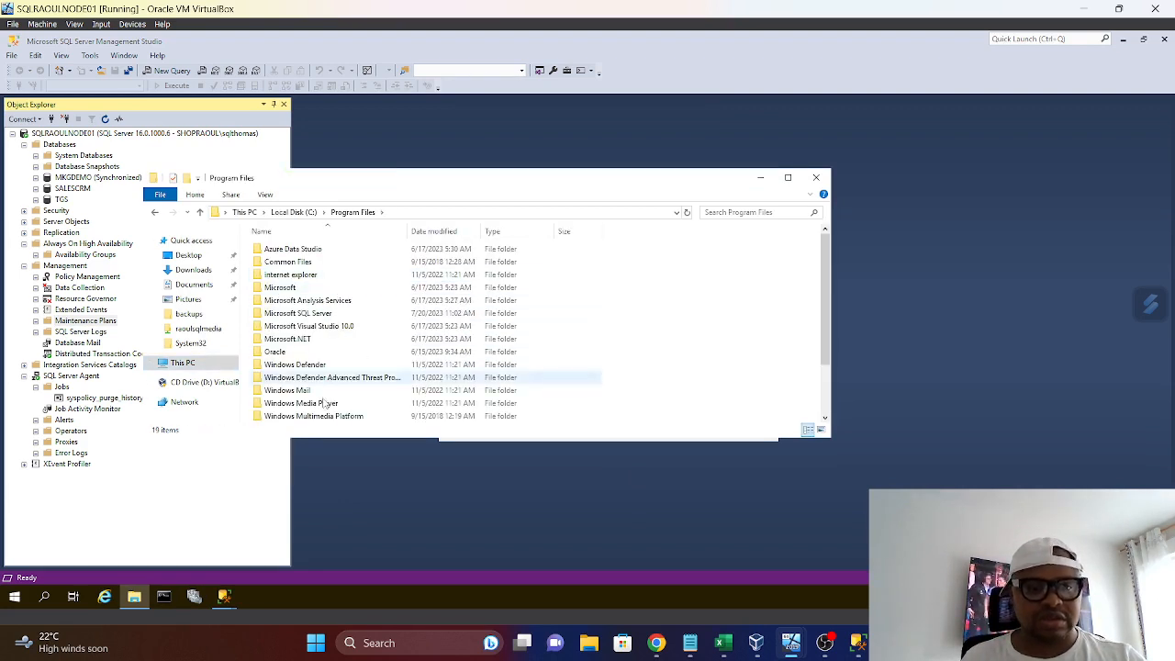
{"action": "scroll", "coordinate": [339, 395], "scroll_direction": "down", "scroll_amount": 2}
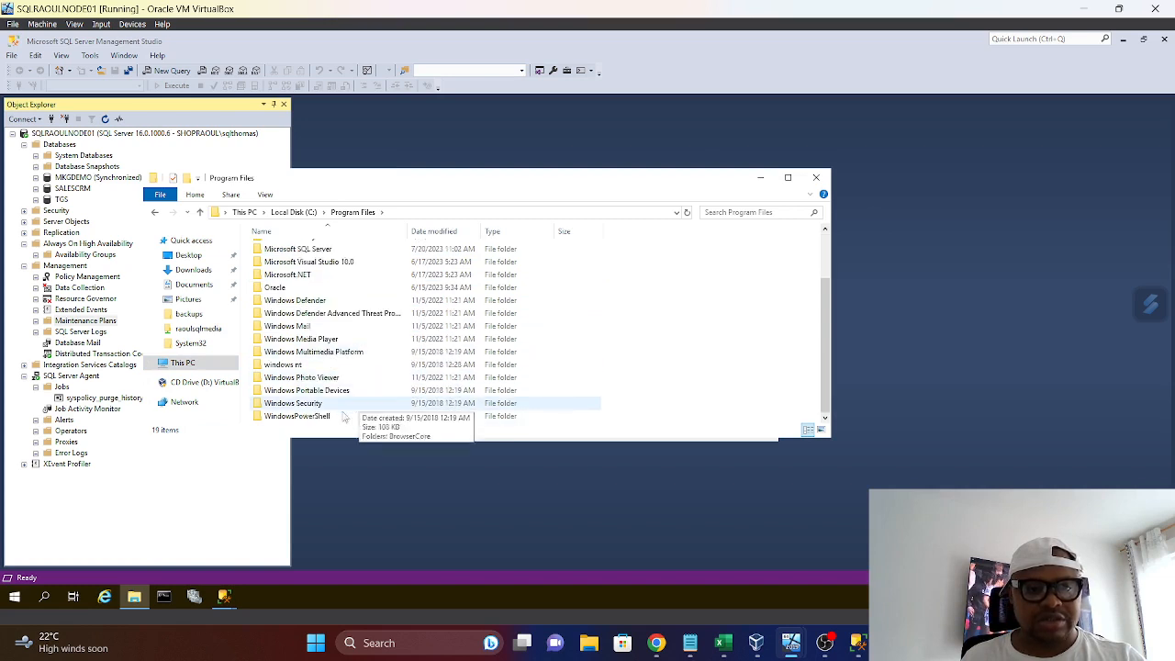
{"action": "double_click", "coordinate": [312, 249]}
{"action": "double_click", "coordinate": [303, 313]}
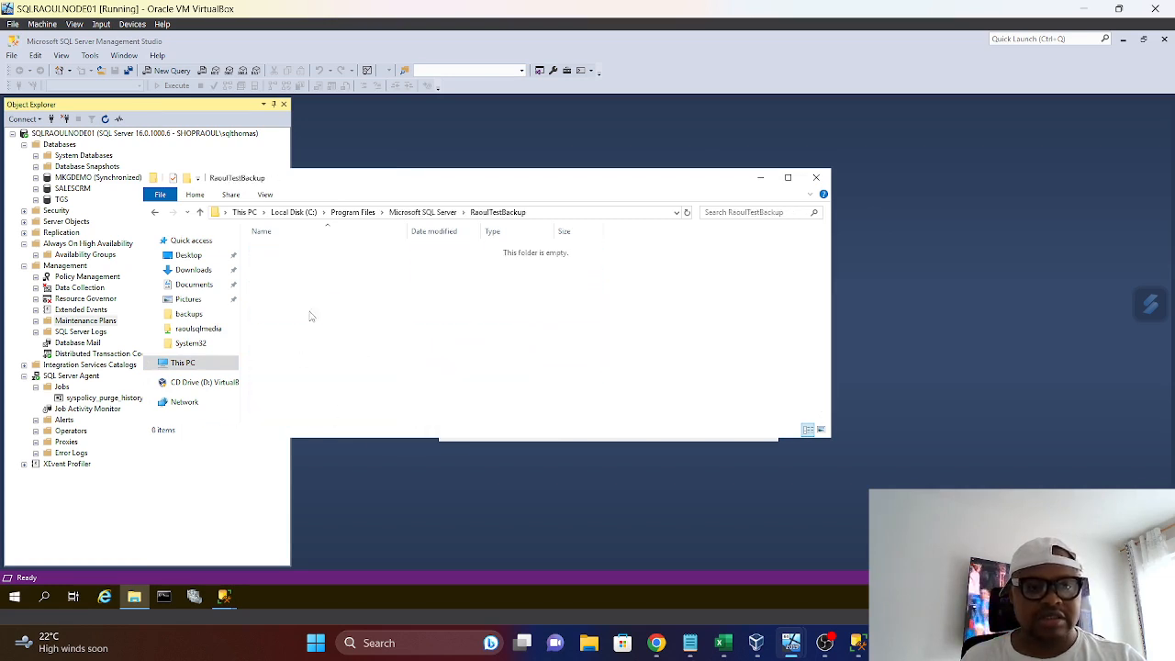
{"action": "left_click", "coordinate": [548, 213]}
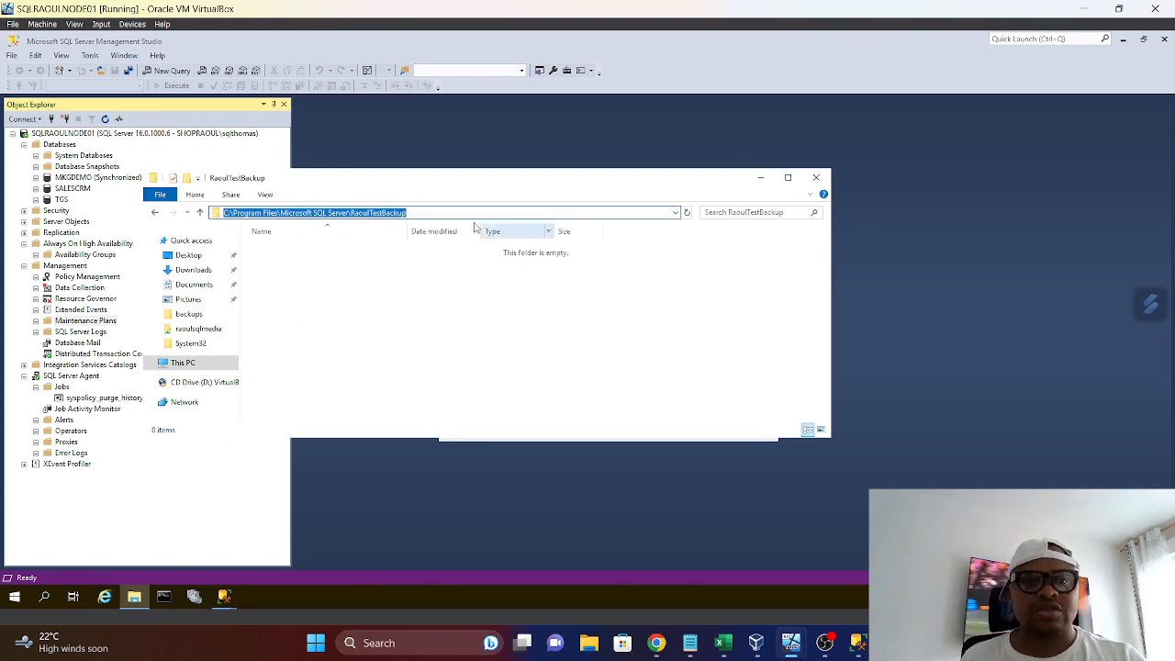
{"action": "right_click", "coordinate": [364, 215]}
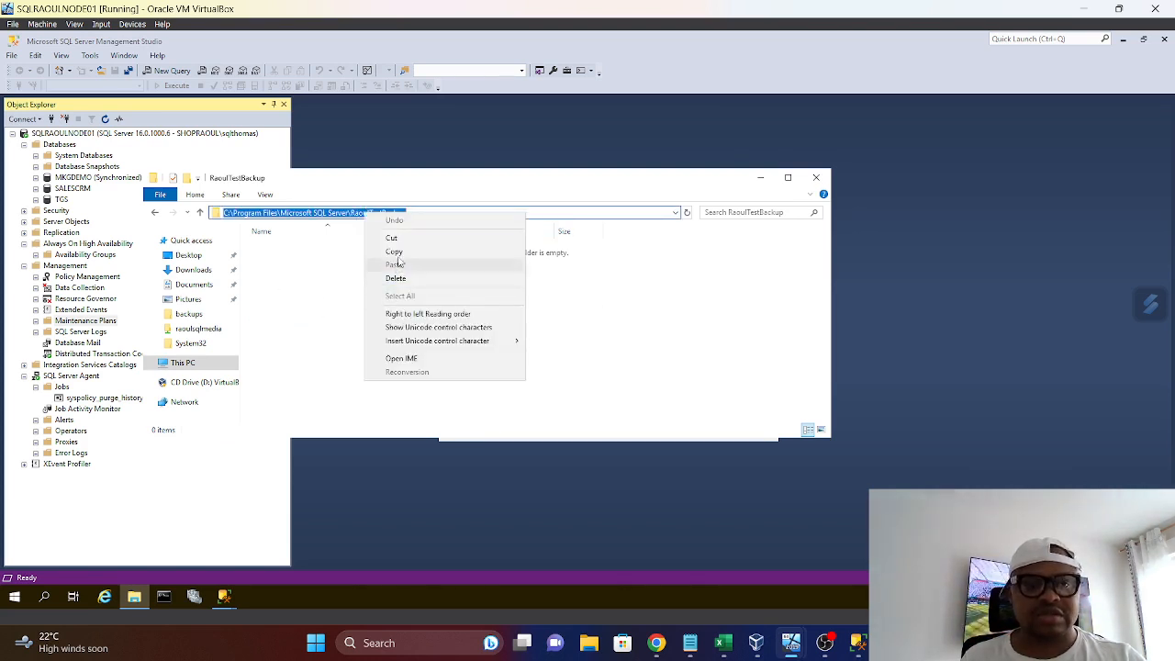
{"action": "left_click", "coordinate": [398, 253]}
{"action": "left_click", "coordinate": [815, 177]}
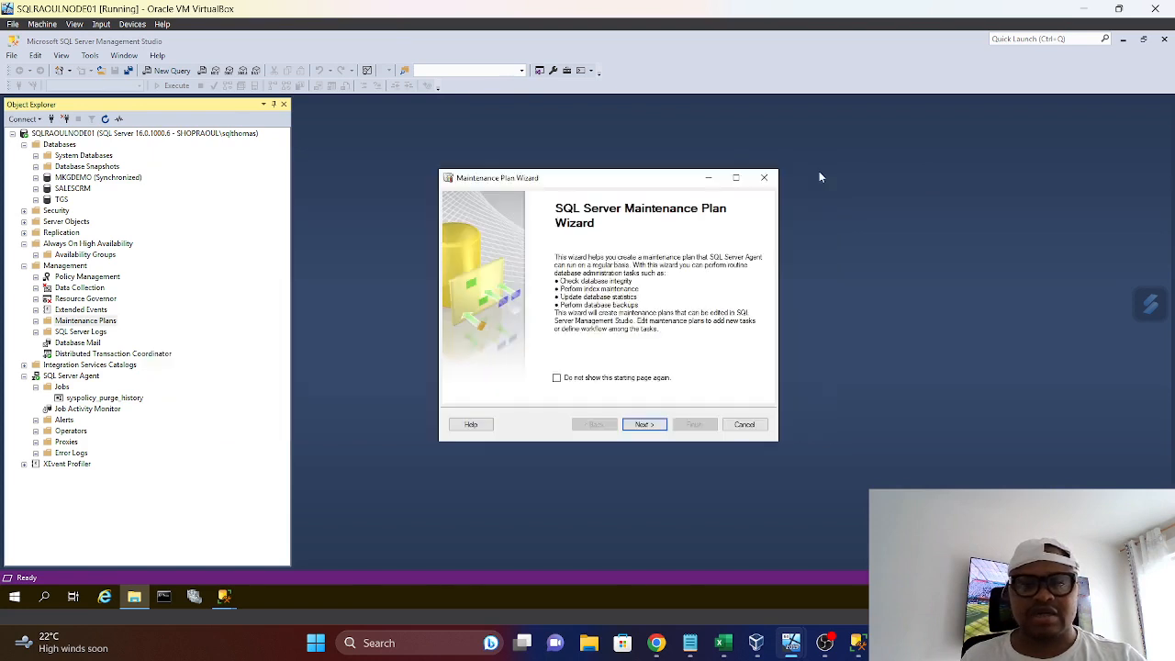
Proceed to the wizard's plan properties and name the maintenance plan RaoulBackup
{"action": "left_click", "coordinate": [646, 425]}
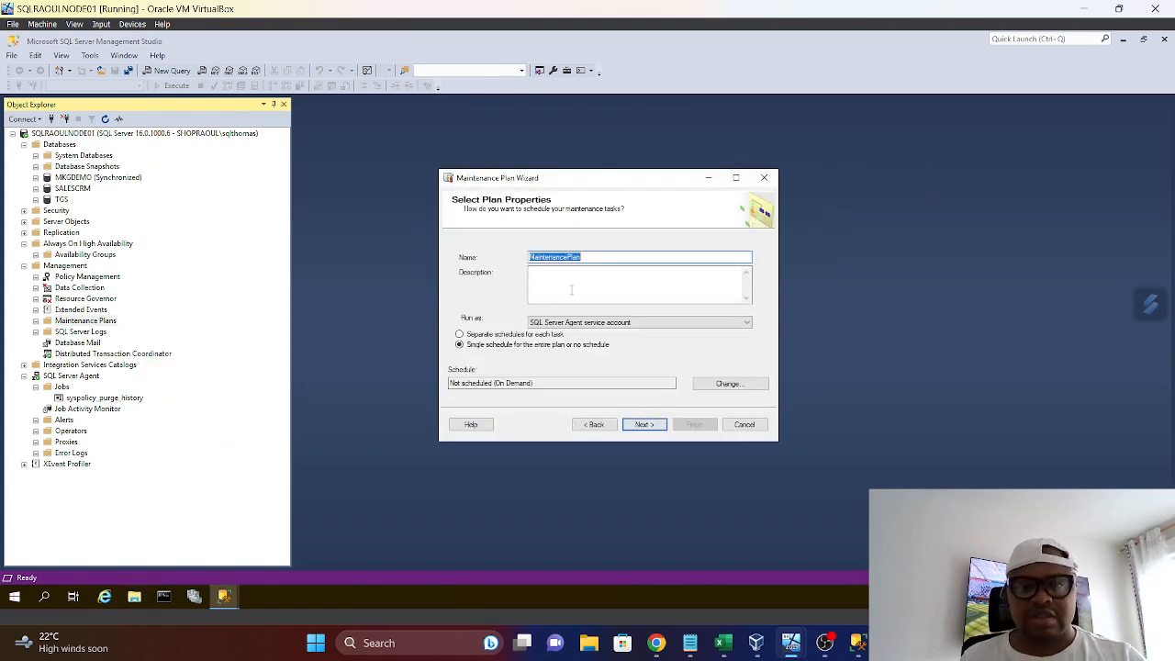
{"action": "key", "text": "BackSpace"}
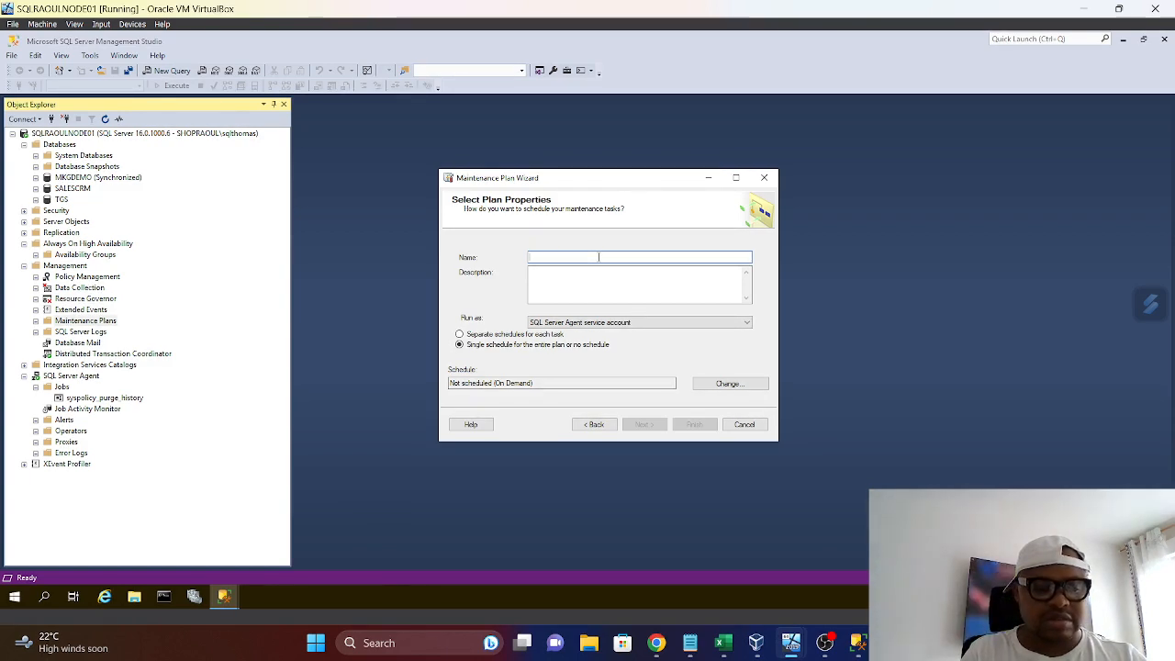
{"action": "type", "text": "Raoul"}
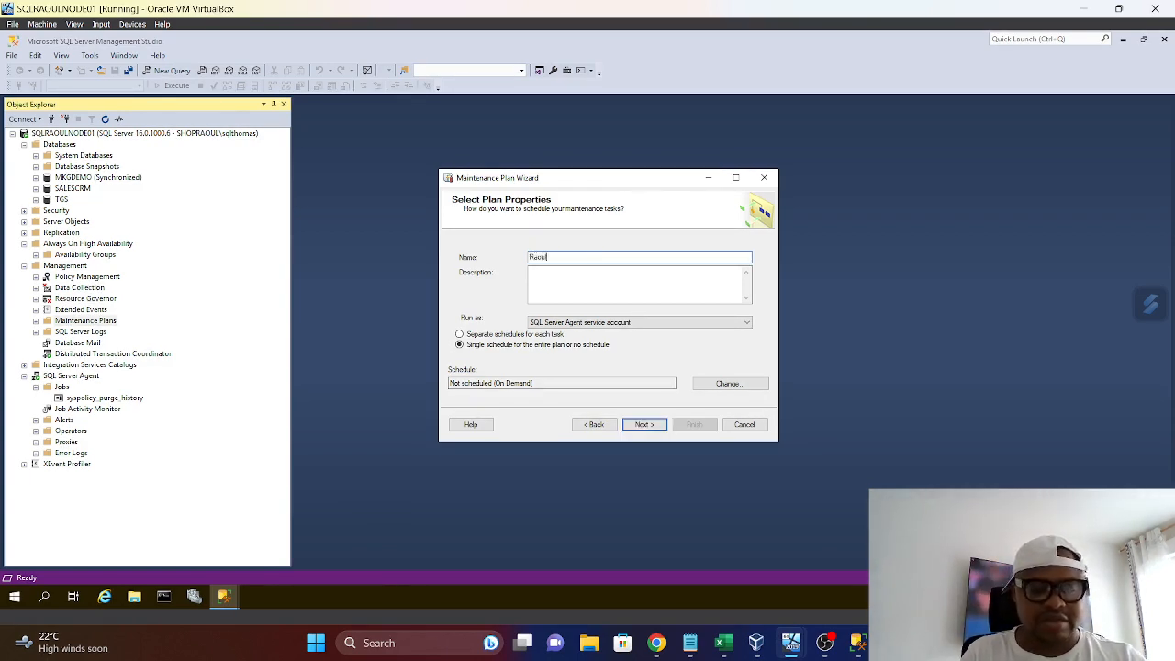
{"action": "type", "text": "Beck"}
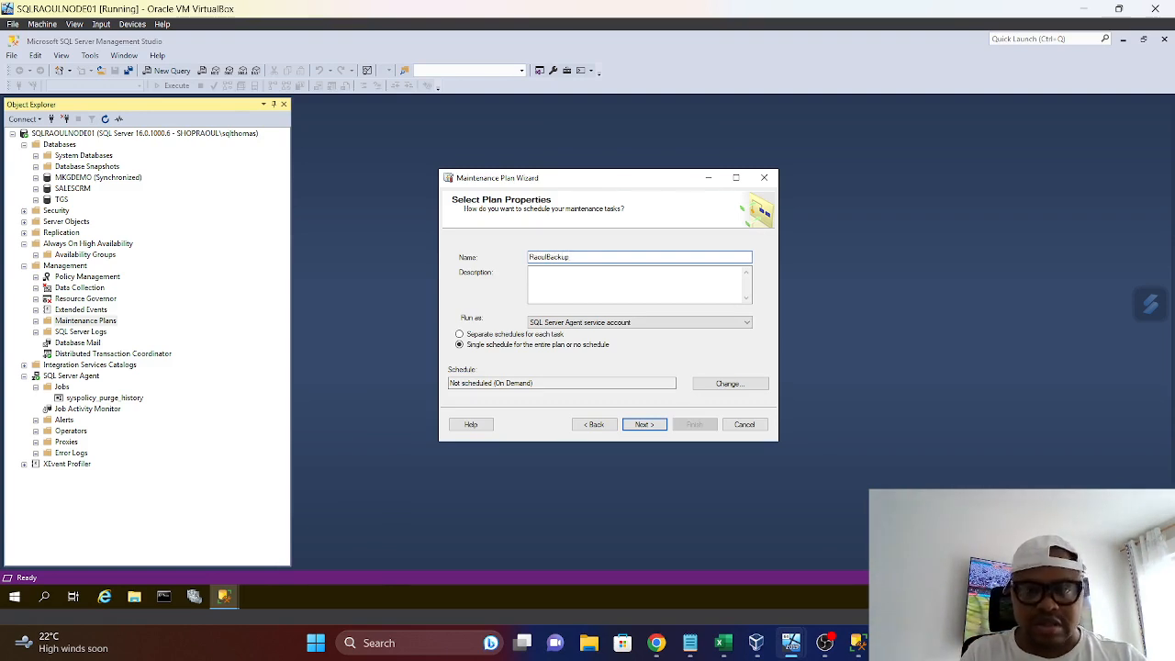
{"action": "type", "text": "upDemo"}
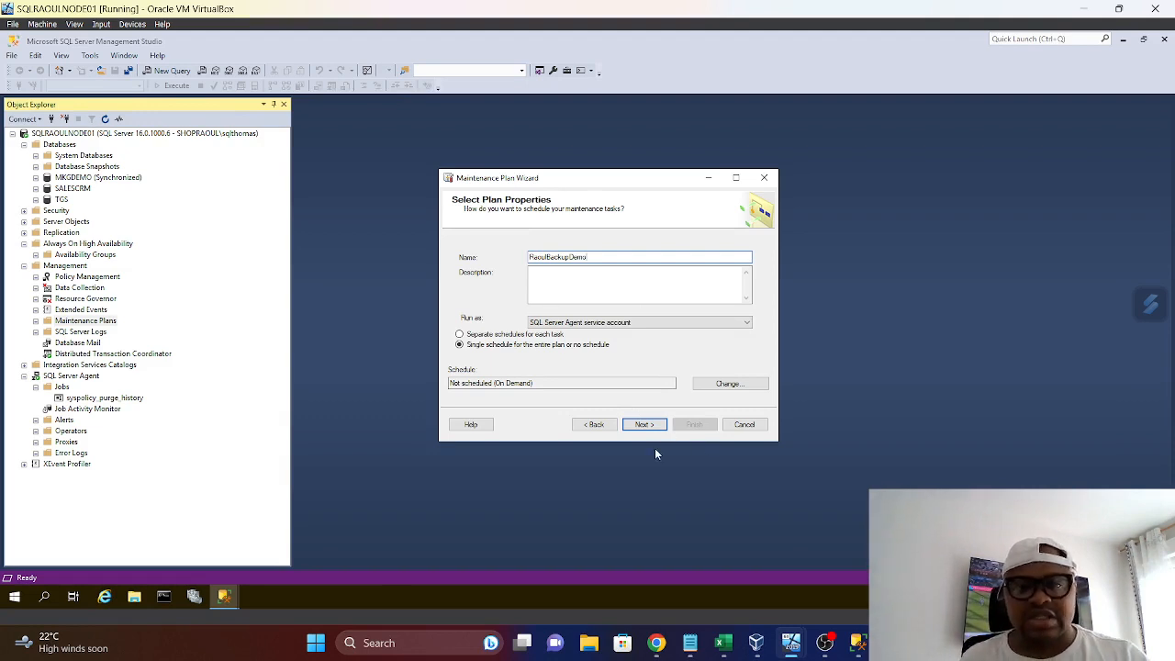
Complete the plan name as RaoulBackupDemo and choose Back Up Database (Full) as its only maintenance task
{"action": "left_click", "coordinate": [646, 425]}
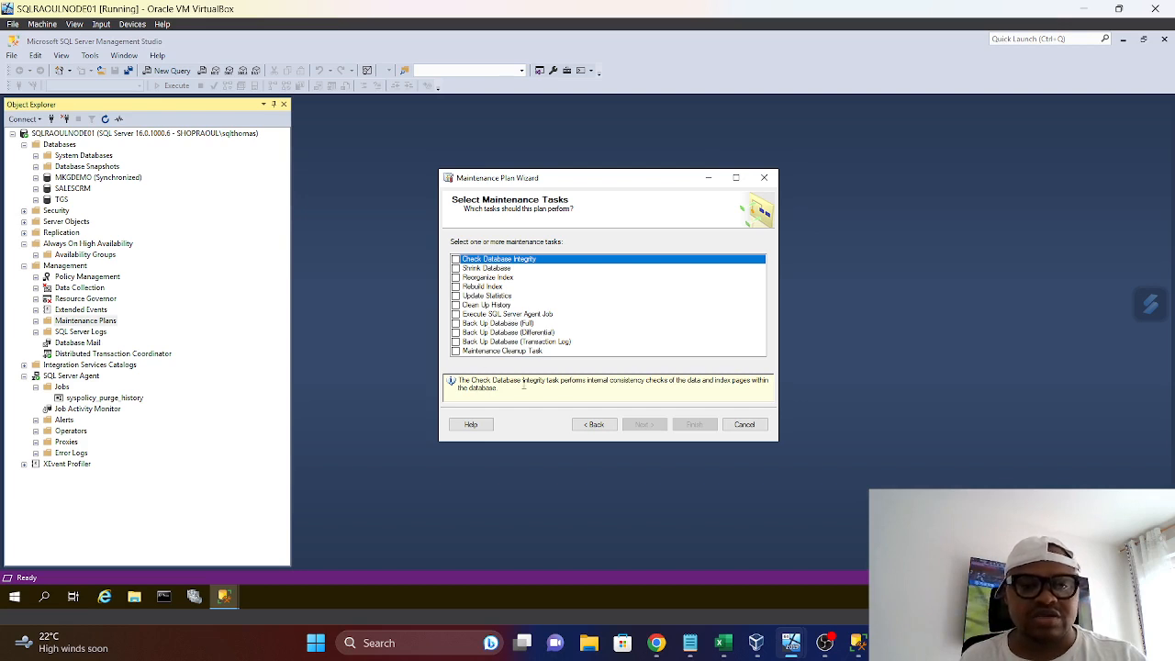
{"action": "left_click", "coordinate": [455, 323]}
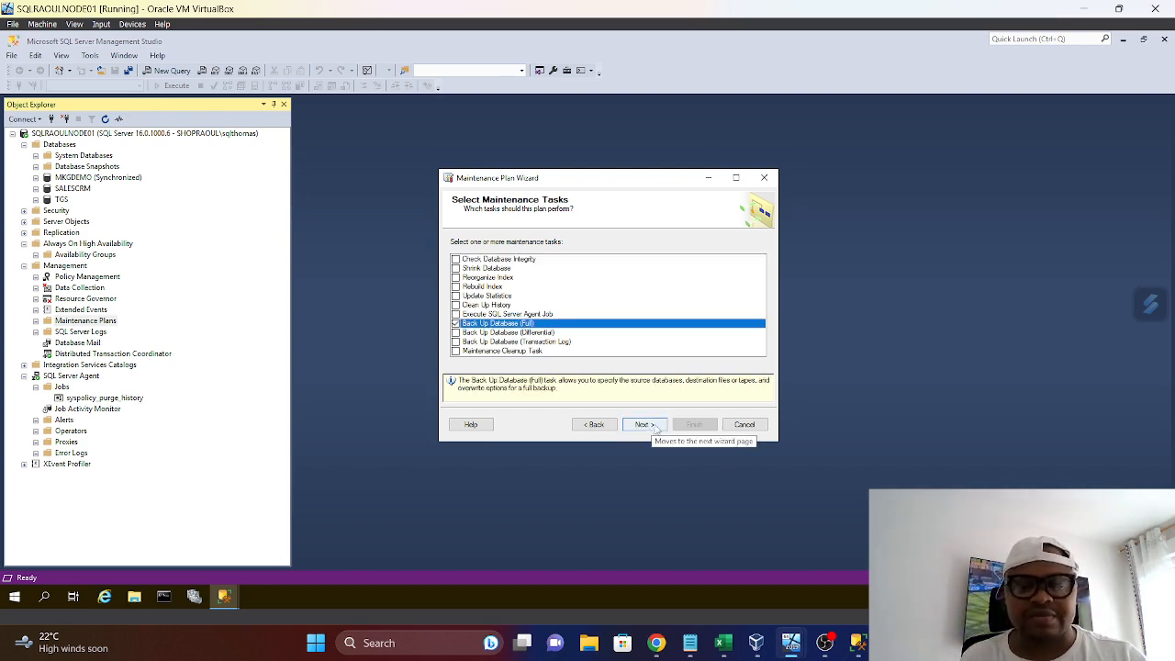
{"action": "left_click", "coordinate": [645, 424]}
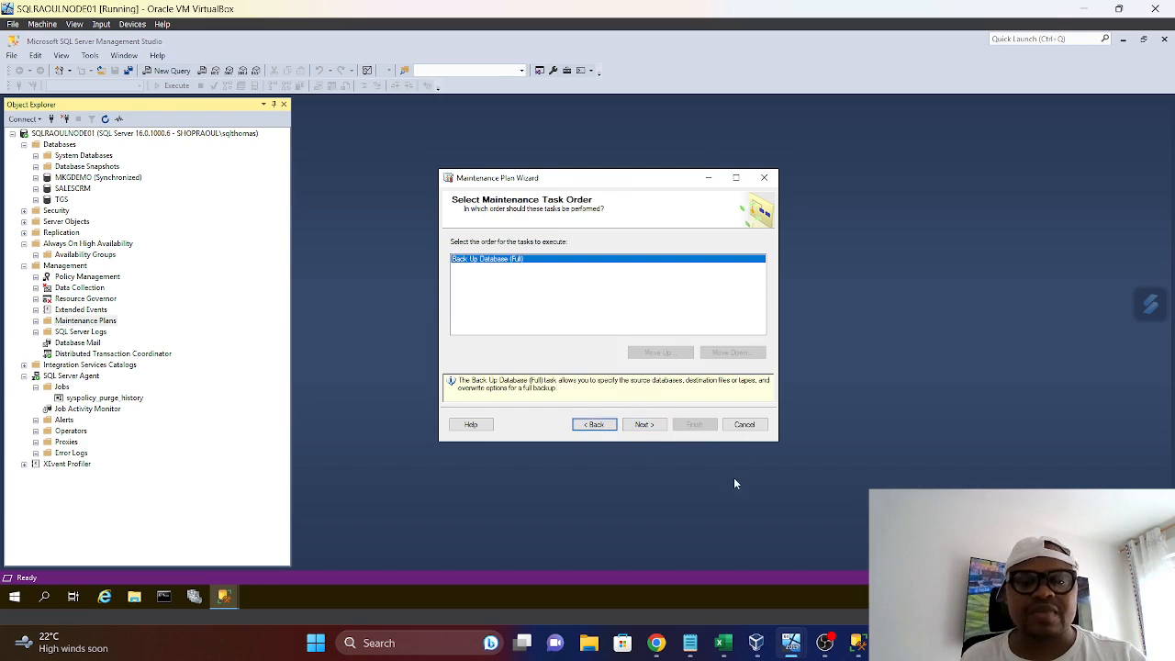
{"action": "left_click", "coordinate": [645, 424]}
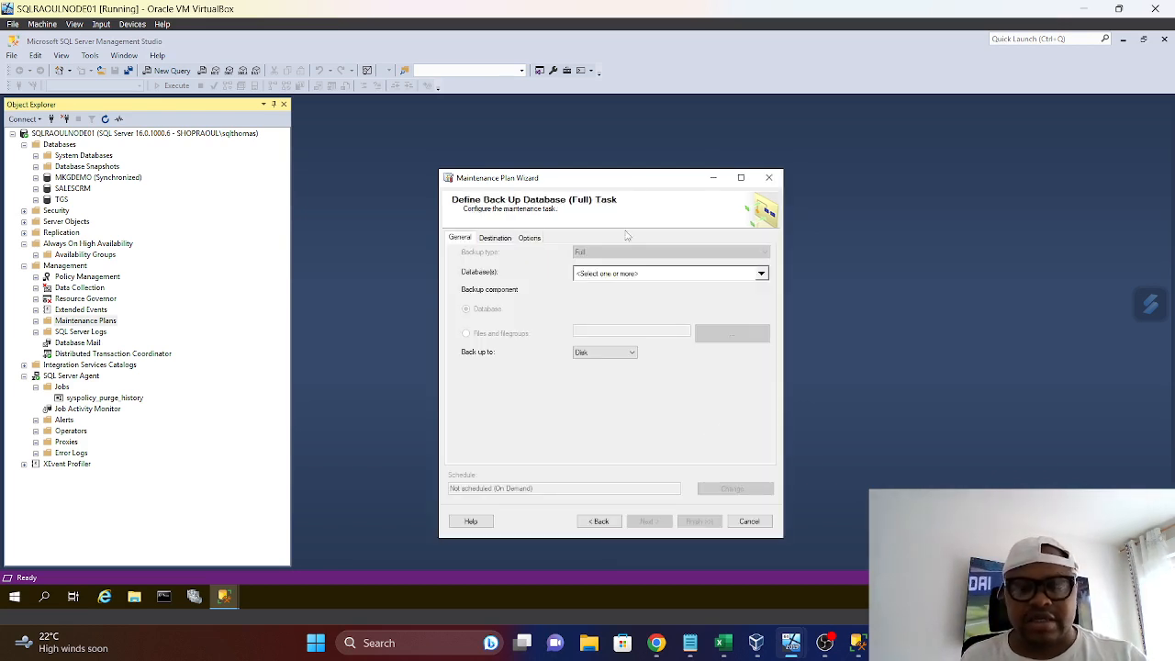
Select master, model, msdb, SALESCRM and TGS for the full backup, ignoring databases whose state is not online
{"action": "left_click_drag", "start_coordinate": [632, 184], "coordinate": [494, 79]}
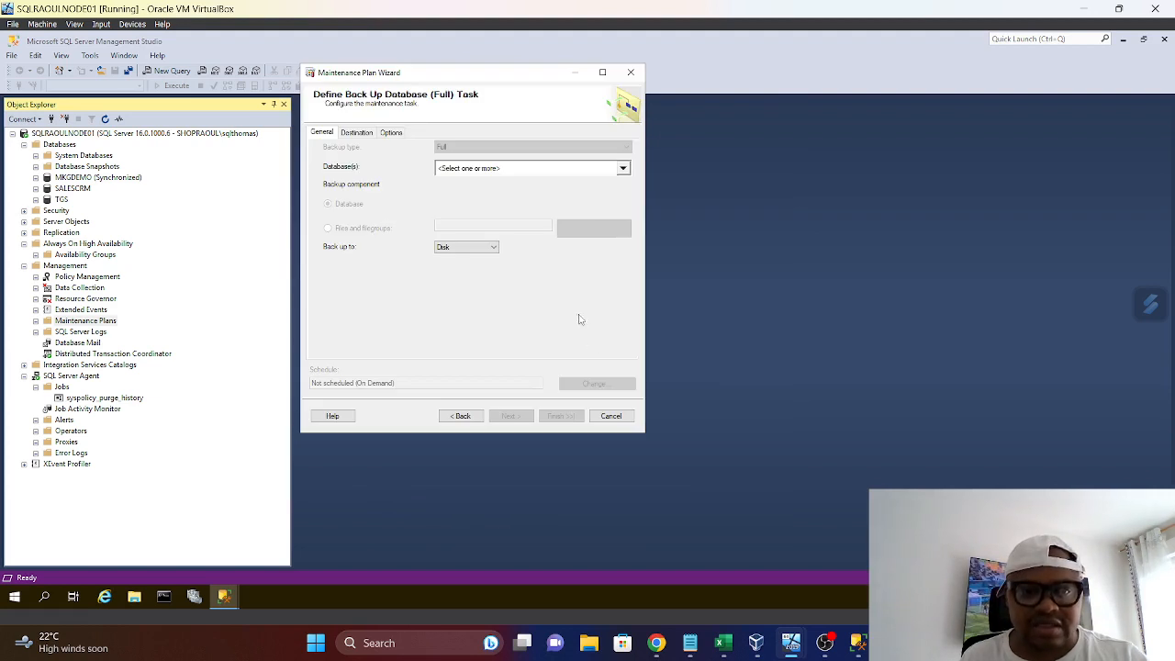
{"action": "left_click", "coordinate": [623, 169]}
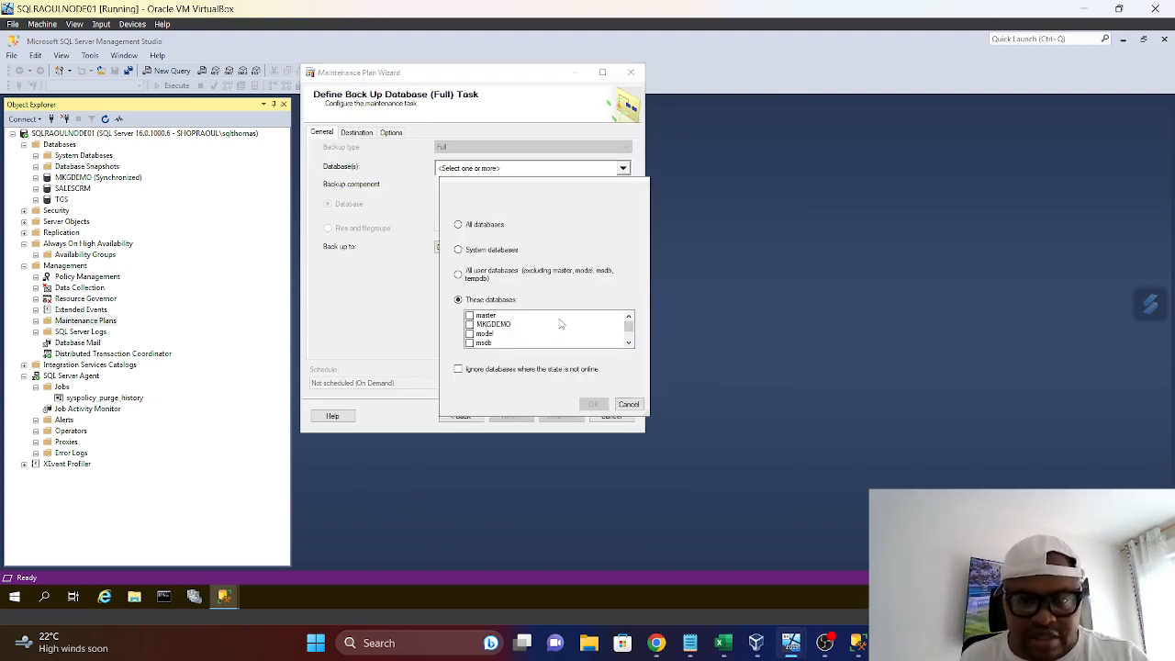
{"action": "scroll", "coordinate": [560, 323], "scroll_direction": "down", "scroll_amount": 2}
{"action": "scroll", "coordinate": [538, 336], "scroll_direction": "up", "scroll_amount": 2}
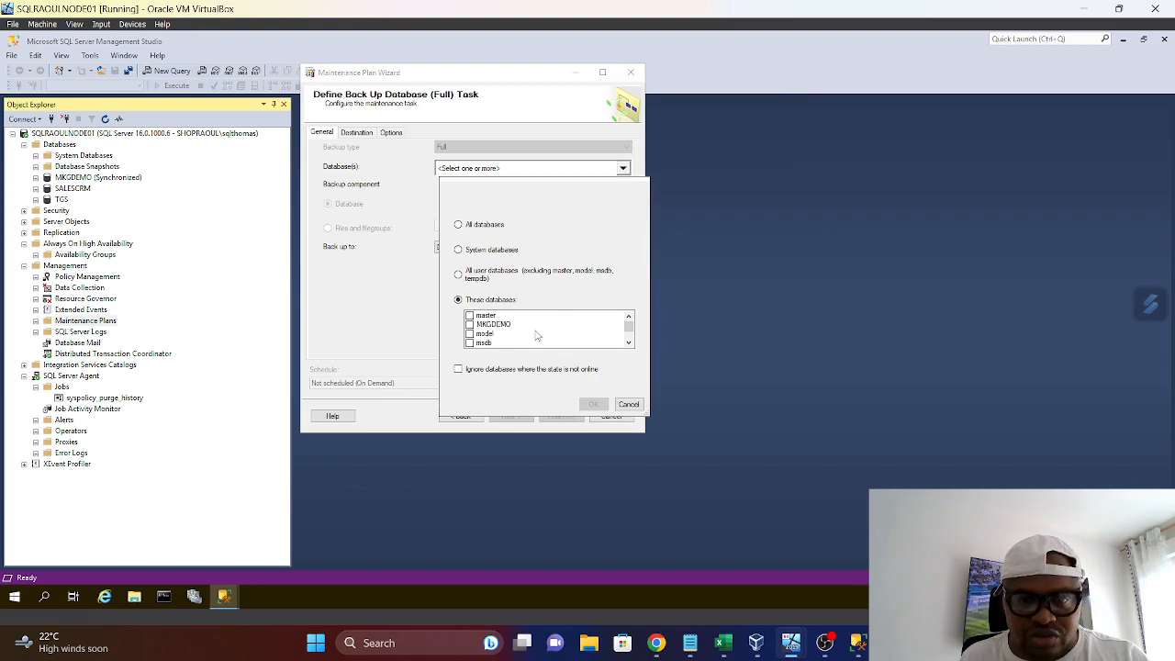
{"action": "left_click", "coordinate": [472, 316]}
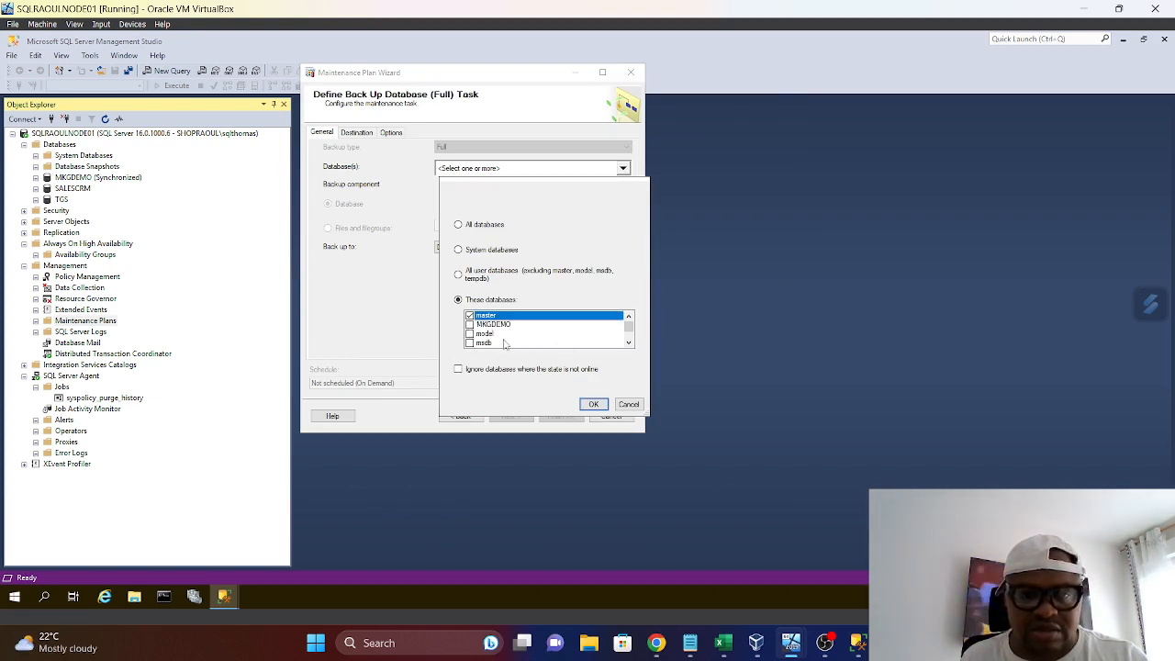
{"action": "scroll", "coordinate": [487, 335], "scroll_direction": "down", "scroll_amount": 1}
{"action": "left_click", "coordinate": [469, 317]}
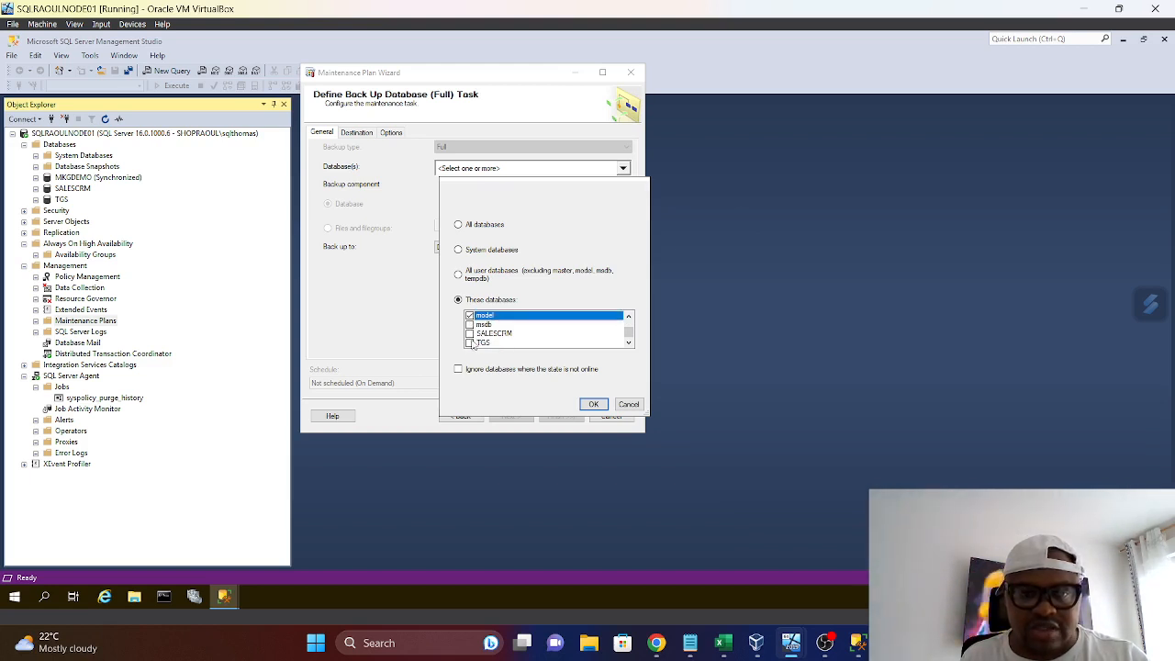
{"action": "left_click", "coordinate": [469, 324]}
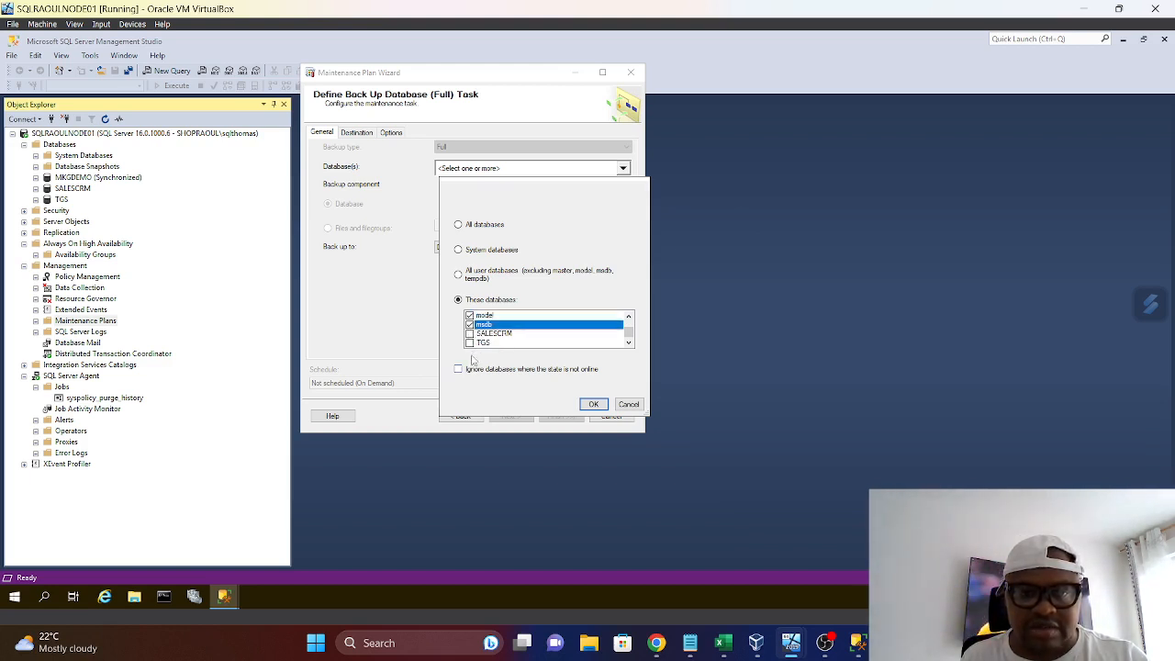
{"action": "left_click", "coordinate": [469, 333]}
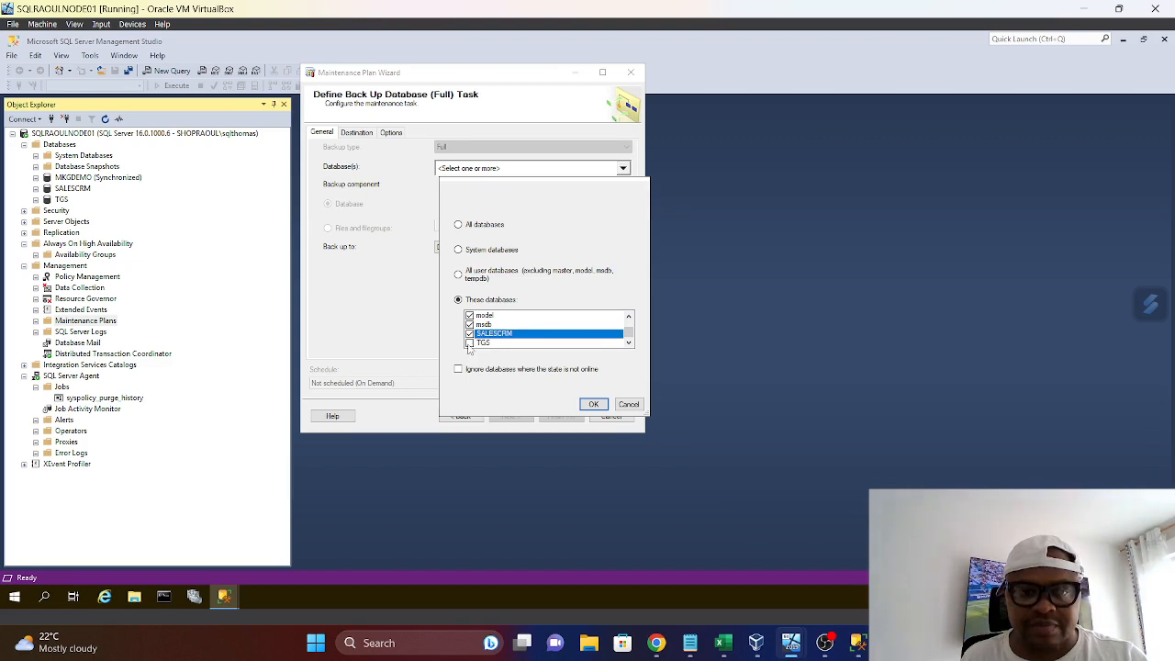
{"action": "left_click", "coordinate": [469, 342]}
{"action": "left_click", "coordinate": [458, 370]}
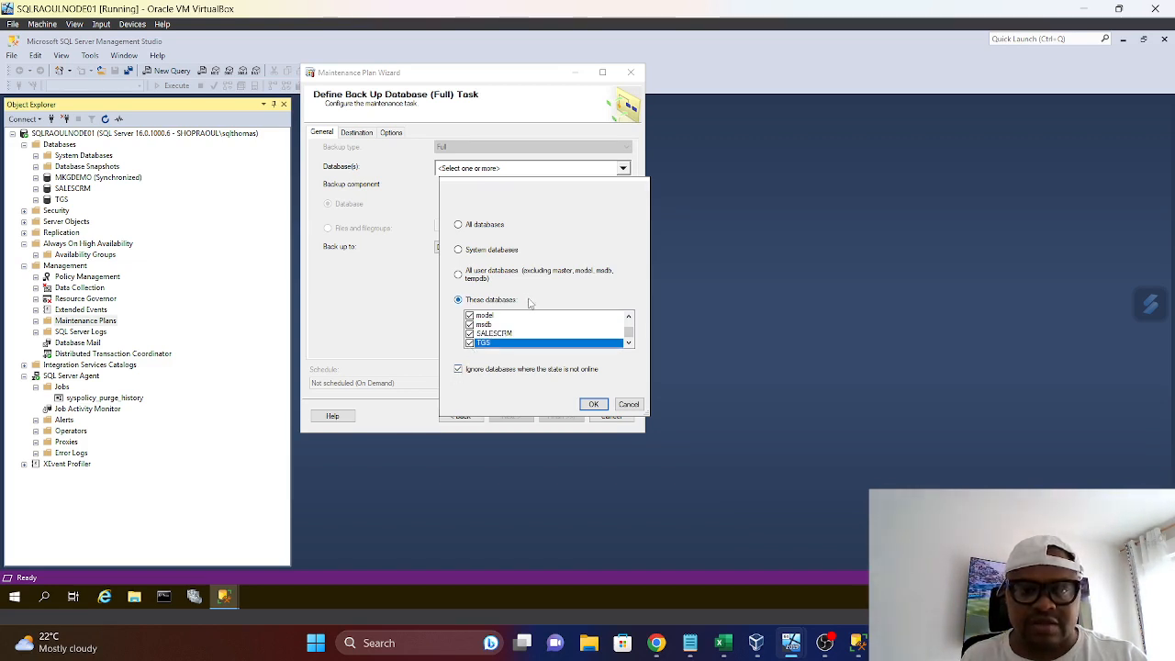
{"action": "left_click_drag", "start_coordinate": [629, 333], "coordinate": [633, 309]}
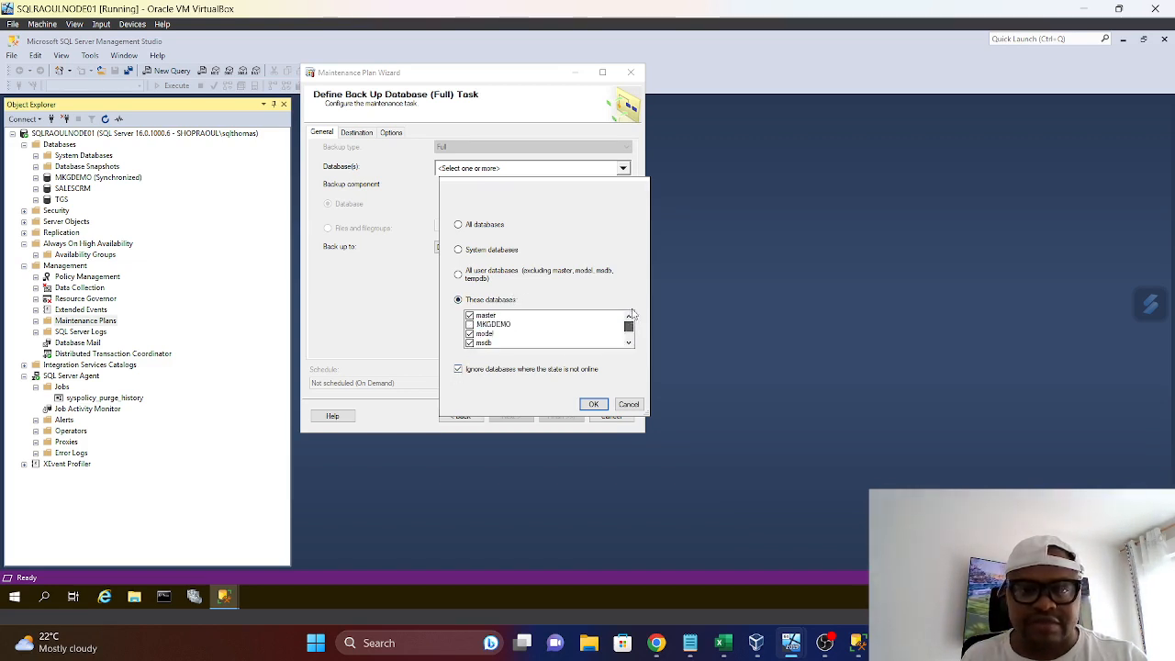
{"action": "left_click", "coordinate": [595, 405]}
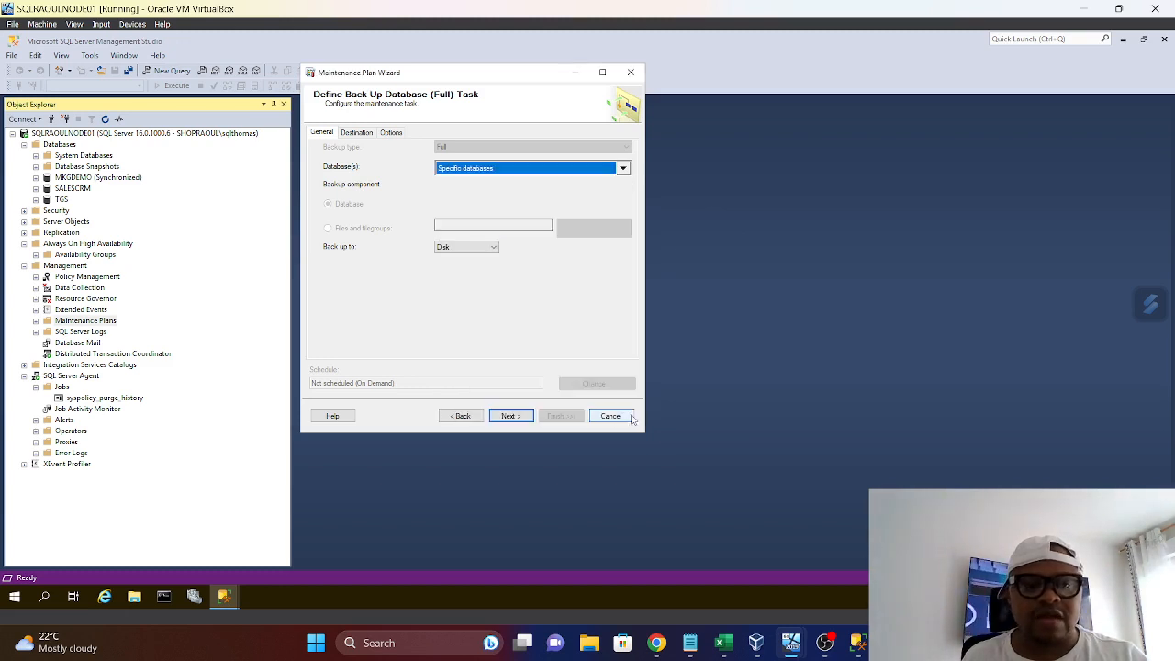
Set the backup destination folder to the copied path C:\Program Files\Microsoft SQL Server\RaoulTestBackup and check the backup options
{"action": "left_click", "coordinate": [357, 135]}
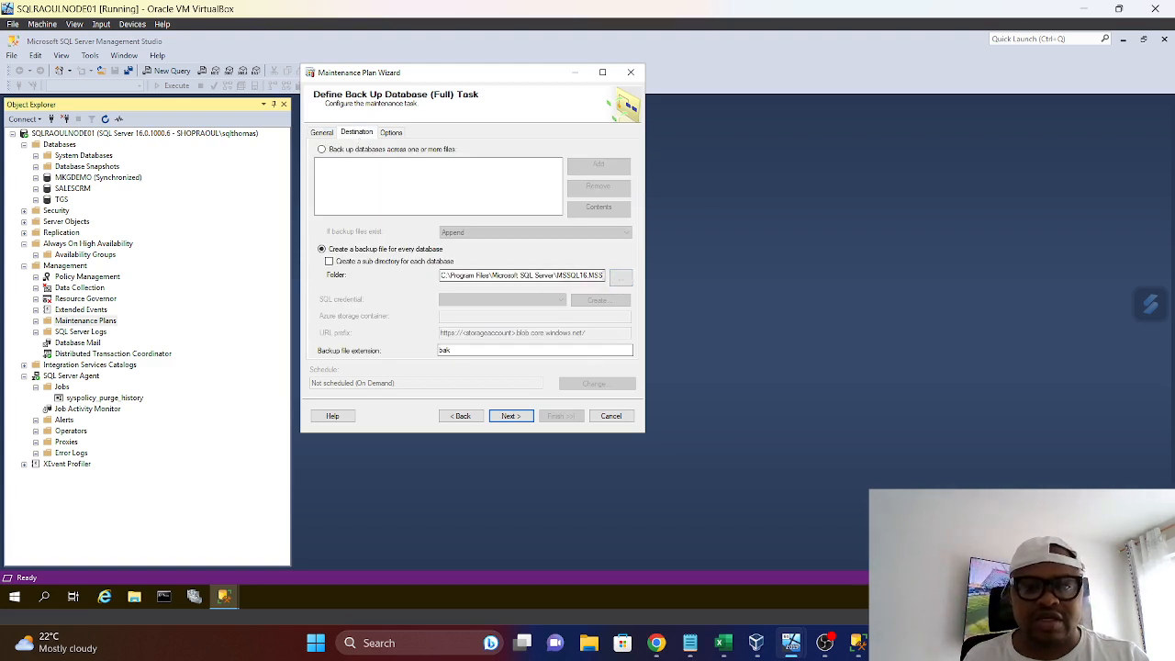
{"action": "left_click", "coordinate": [623, 285]}
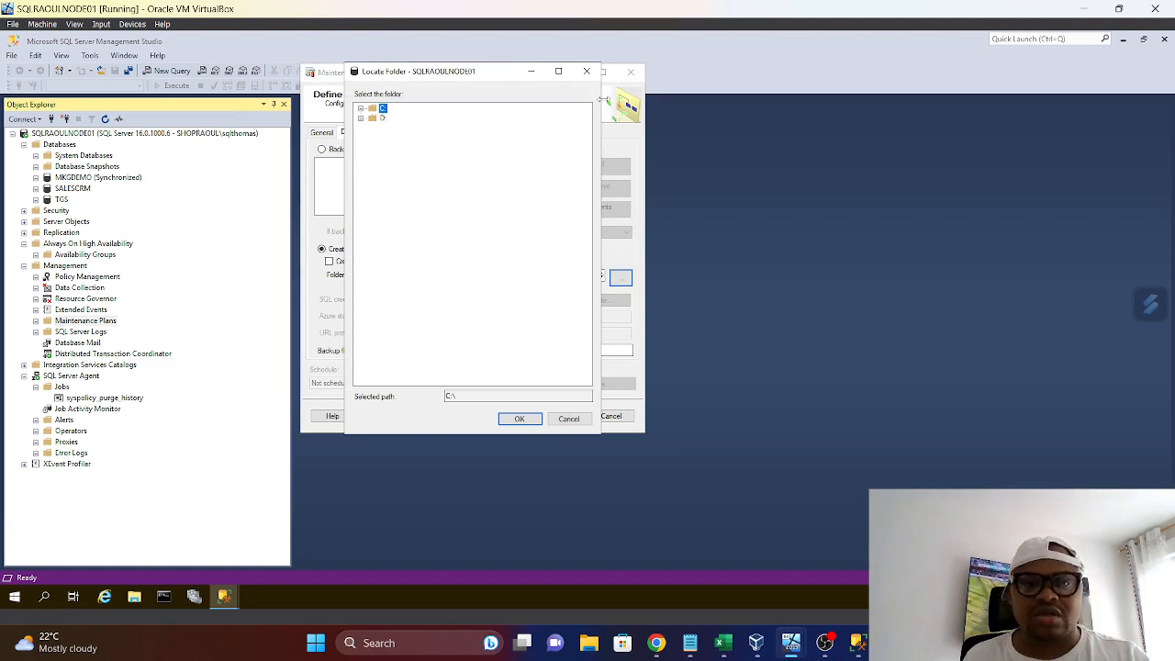
{"action": "left_click", "coordinate": [586, 71]}
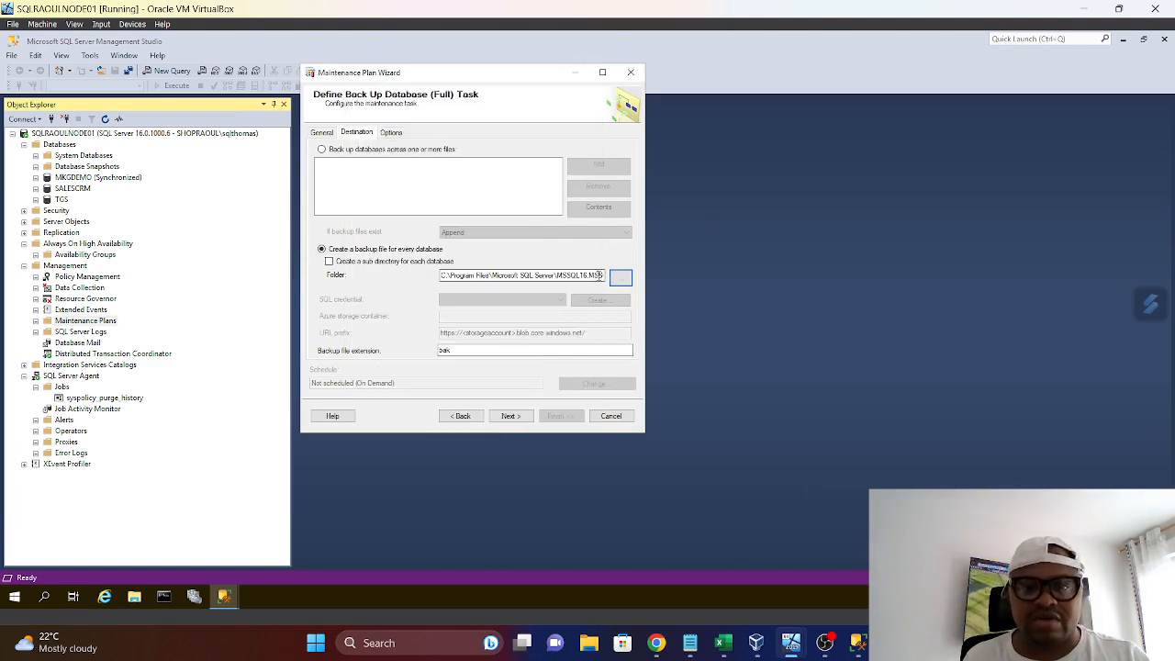
{"action": "left_click_drag", "start_coordinate": [602, 275], "coordinate": [366, 292]}
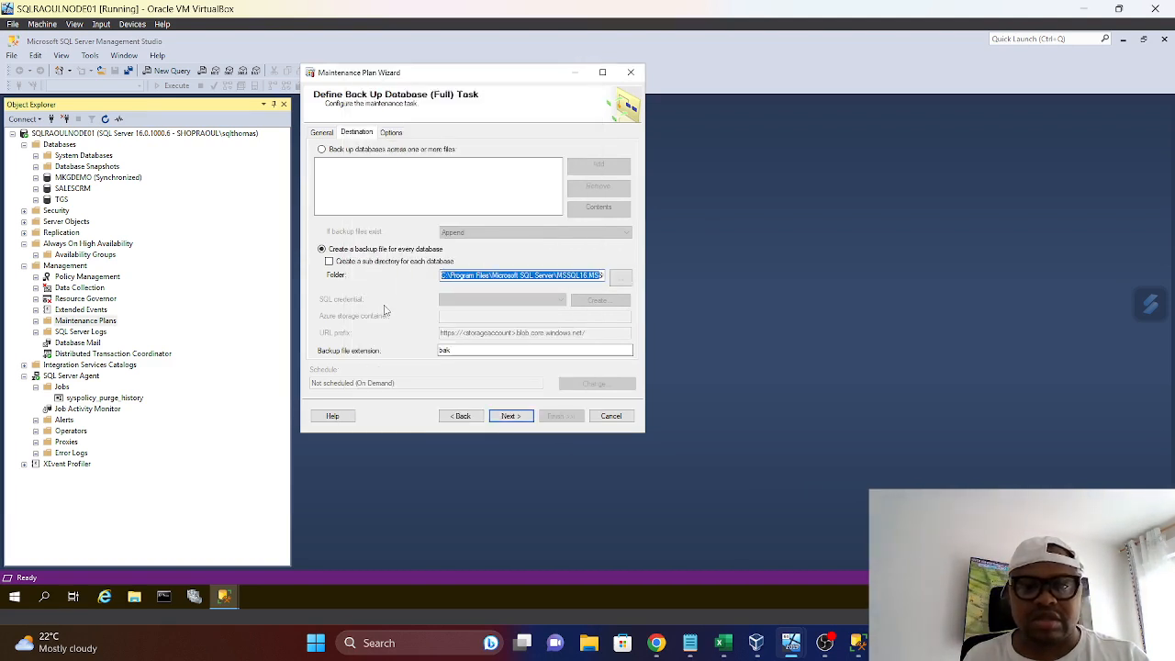
{"action": "key", "text": "BackSpace"}
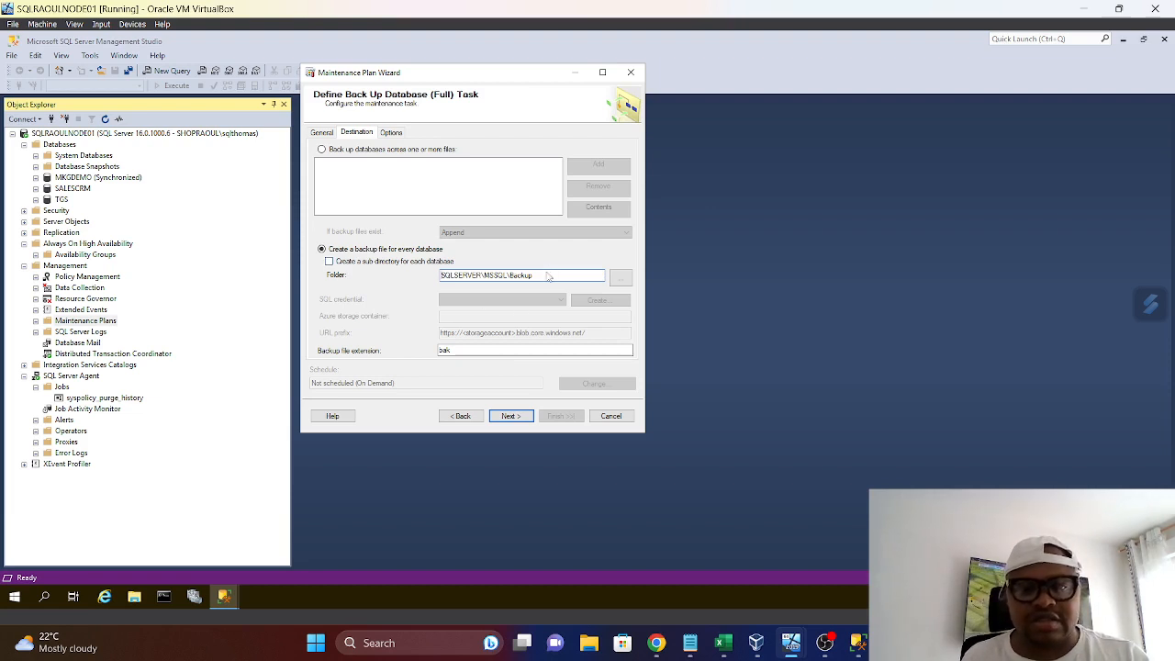
{"action": "left_click_drag", "start_coordinate": [316, 290], "coordinate": [292, 284]}
{"action": "key", "text": "BackSpace"}
{"action": "key", "text": "ctrl+v"}
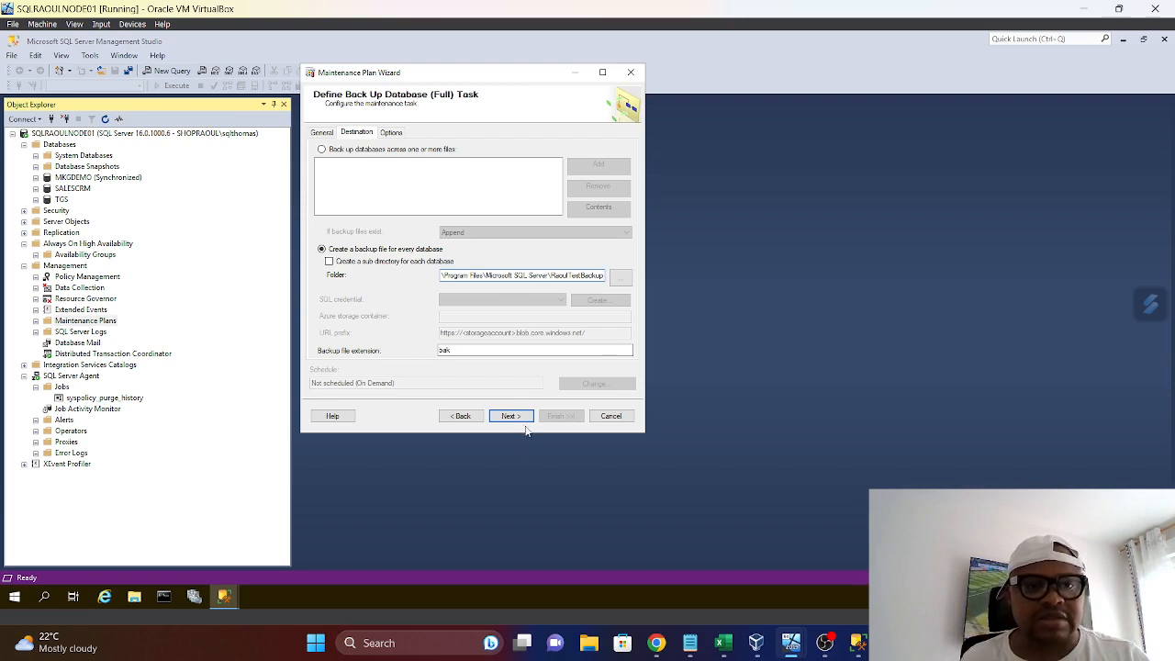
{"action": "left_click", "coordinate": [391, 133]}
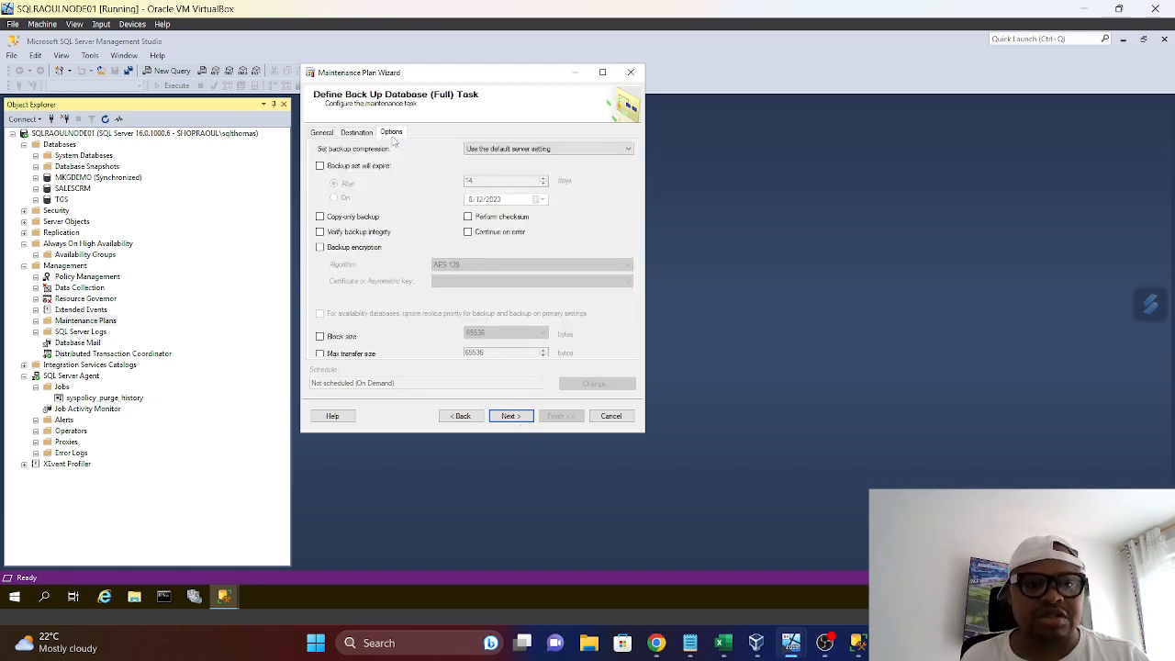
{"action": "left_click", "coordinate": [357, 132]}
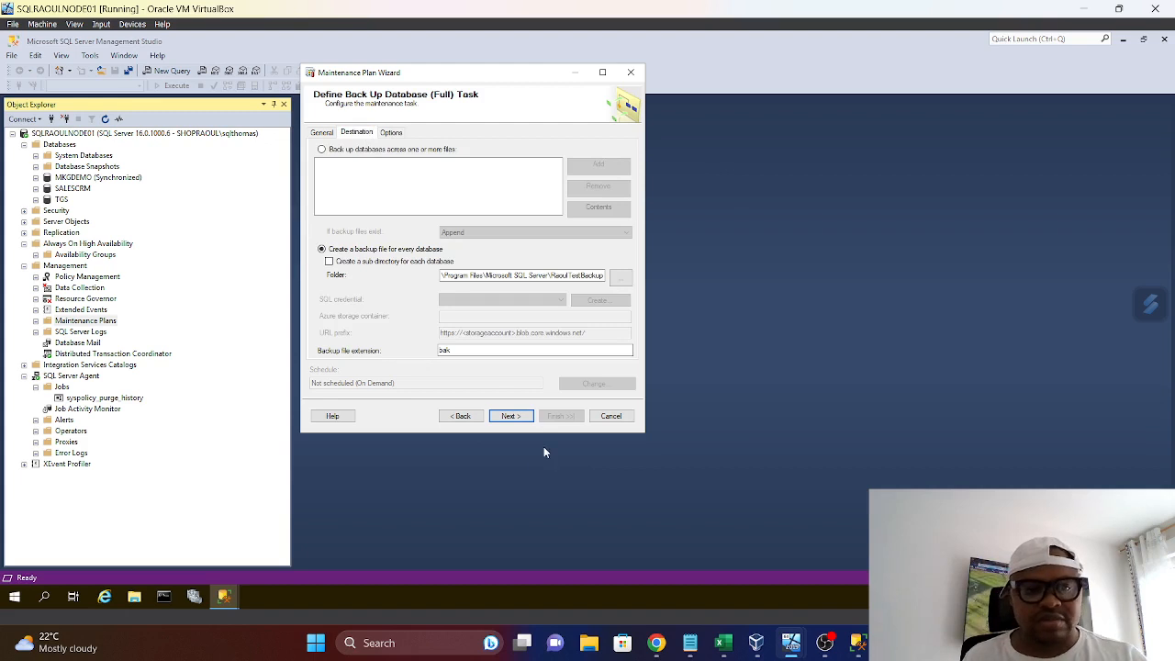
Turn off the text file report, finish creating the maintenance plan and close the wizard
{"action": "left_click", "coordinate": [511, 416]}
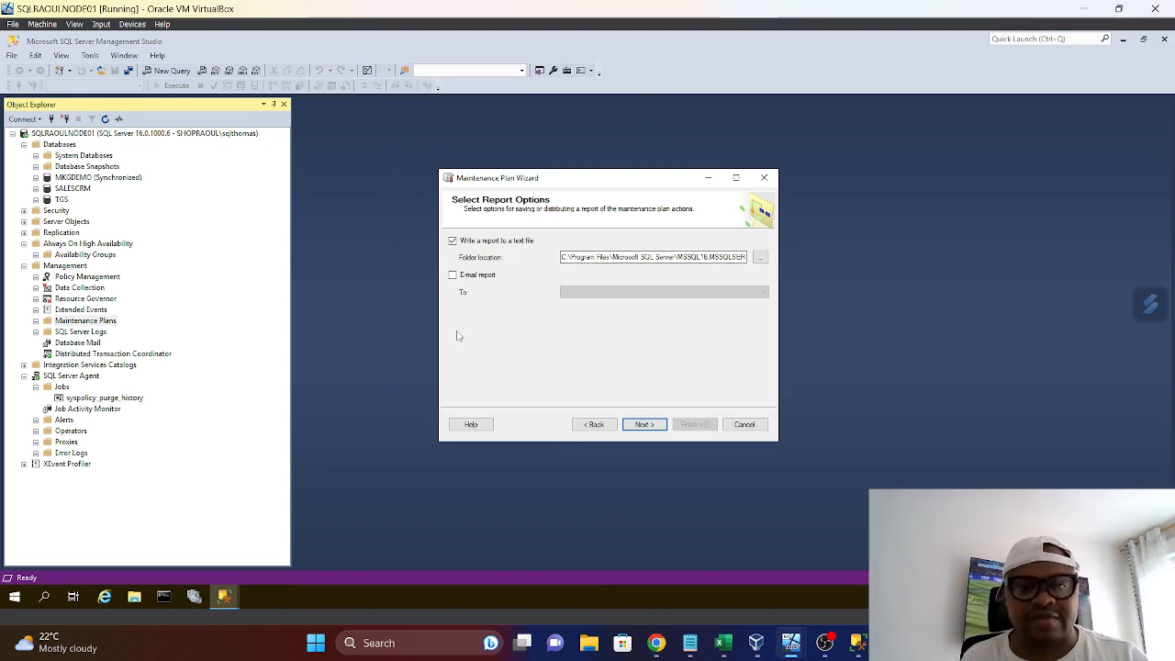
{"action": "left_click", "coordinate": [452, 241]}
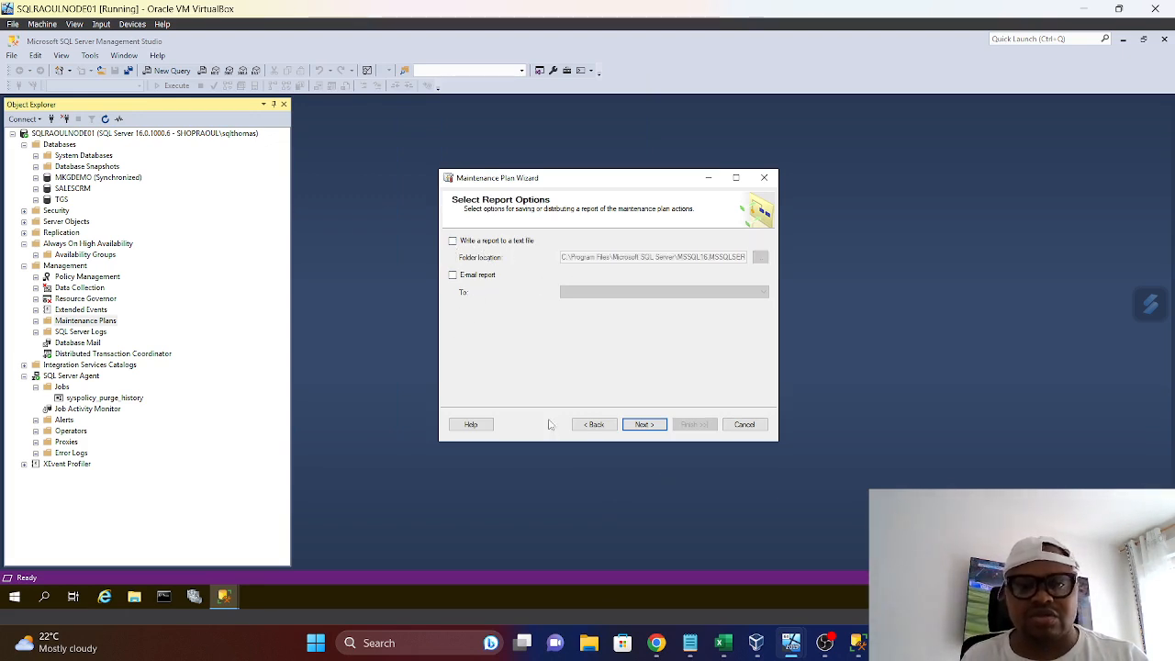
{"action": "left_click", "coordinate": [643, 425]}
{"action": "left_click", "coordinate": [694, 424]}
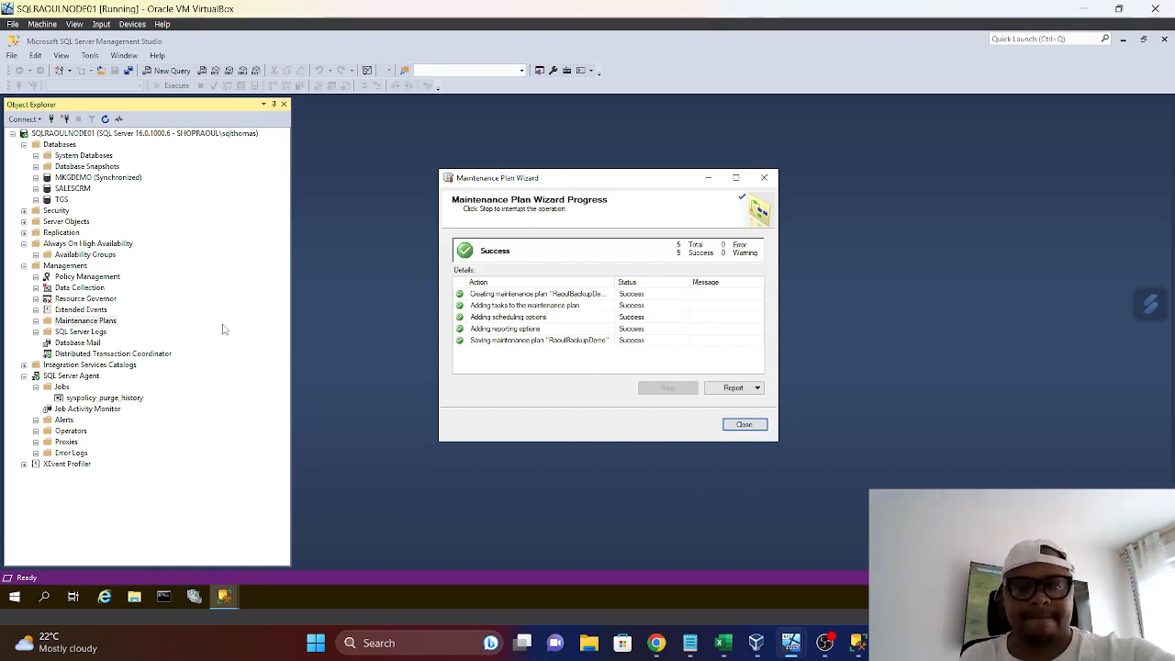
{"action": "left_click", "coordinate": [744, 426]}
Refresh the Maintenance Plans and SQL Server Agent Jobs folders and select the RaoulBackupDemo.Subplan_1 job
{"action": "right_click", "coordinate": [90, 321]}
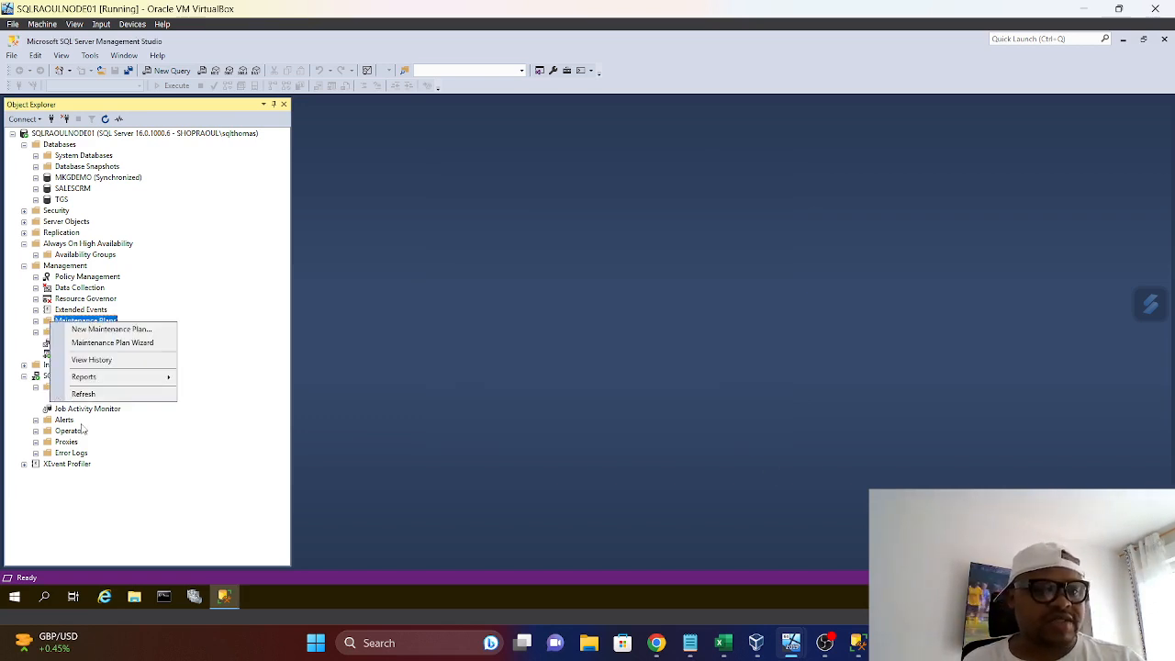
{"action": "left_click", "coordinate": [81, 391]}
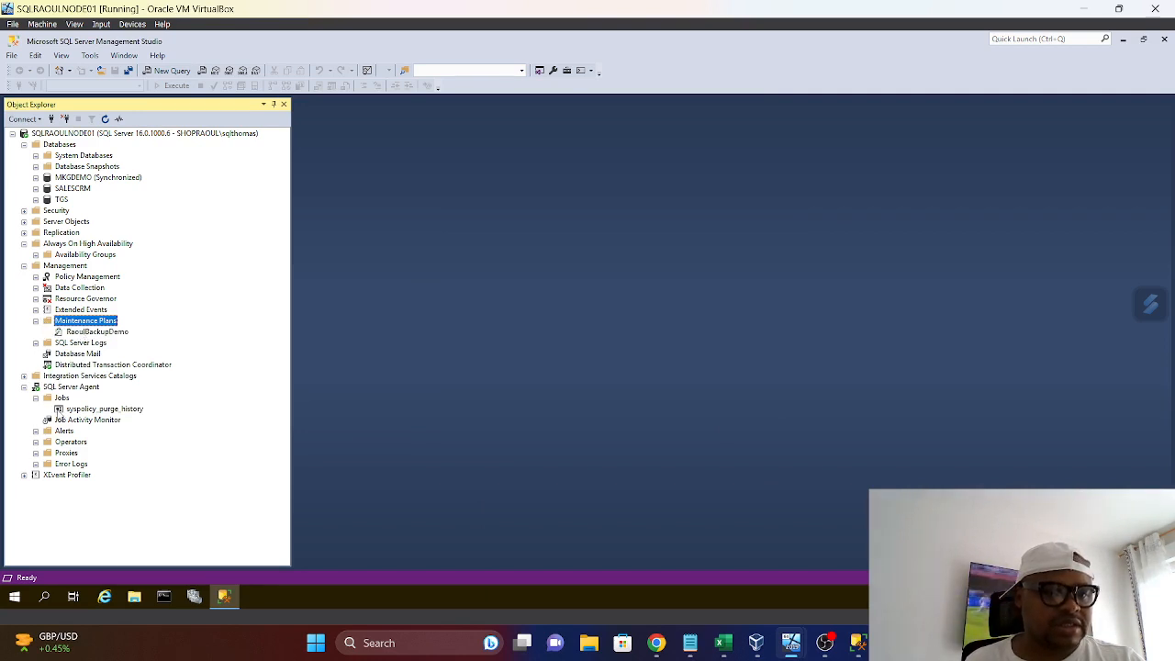
{"action": "right_click", "coordinate": [60, 398]}
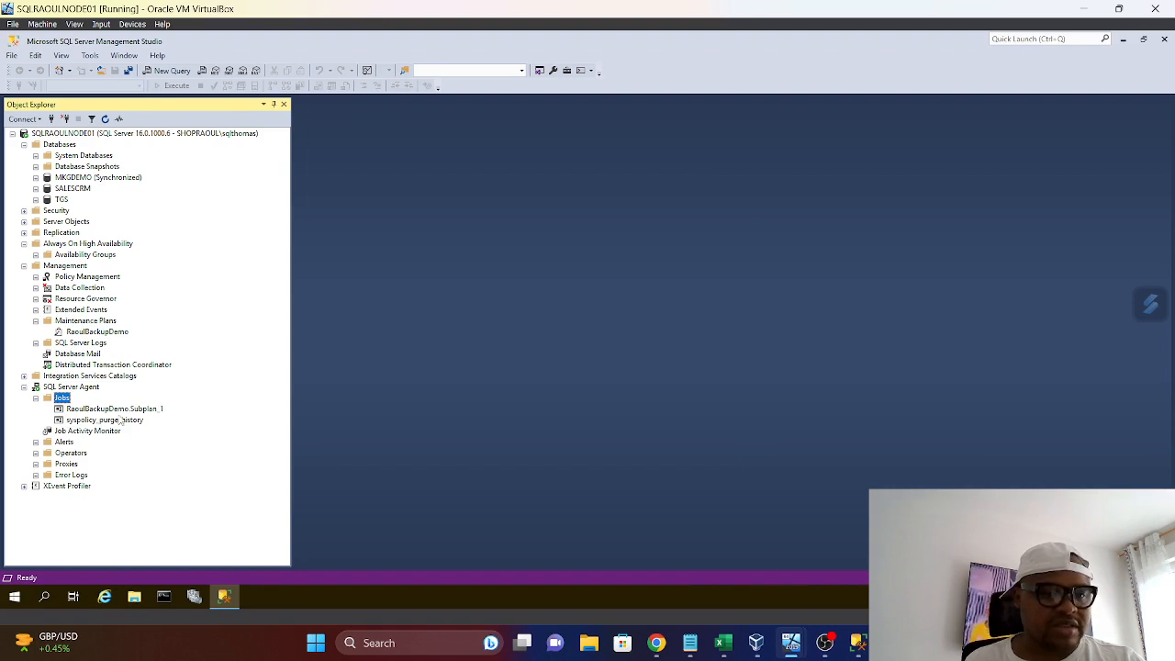
{"action": "left_click", "coordinate": [106, 412]}
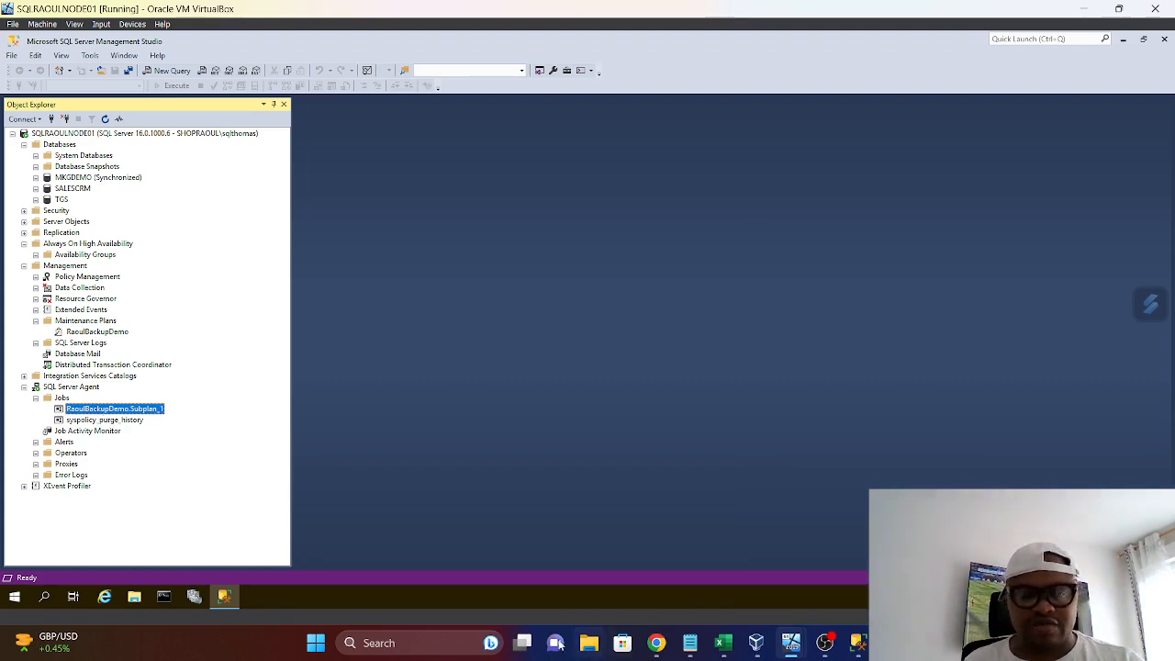
Open the C:\Program Files\Microsoft SQL Server\RaoulTestBackup folder in File Explorer to check its contents
{"action": "left_click", "coordinate": [135, 597]}
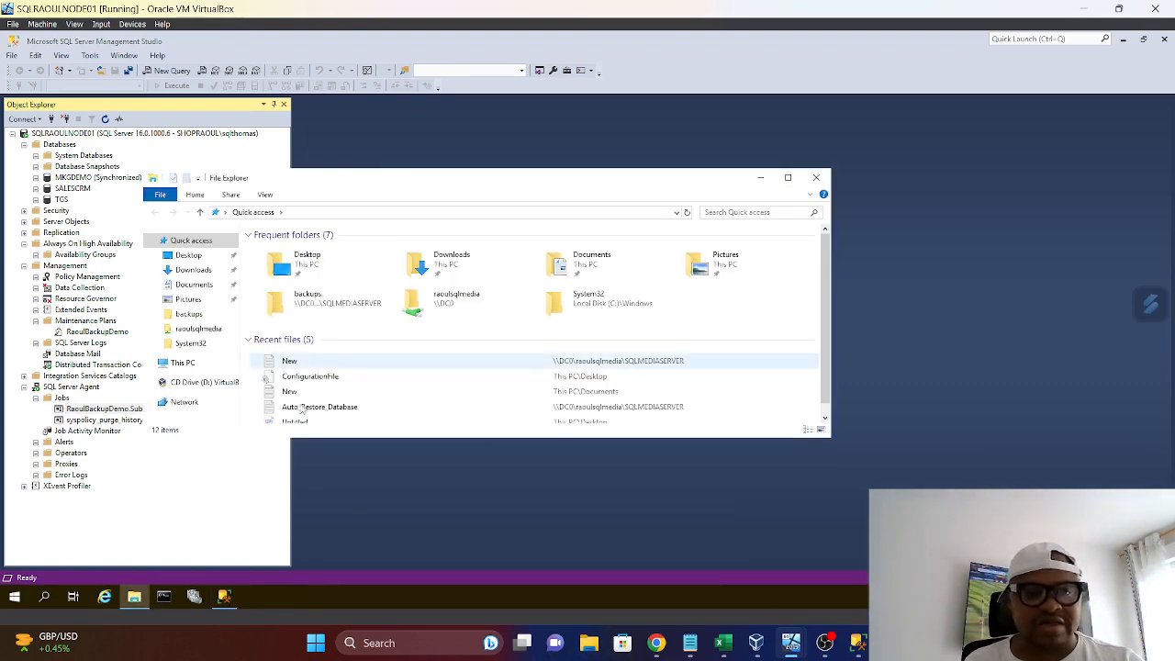
{"action": "left_click", "coordinate": [182, 363]}
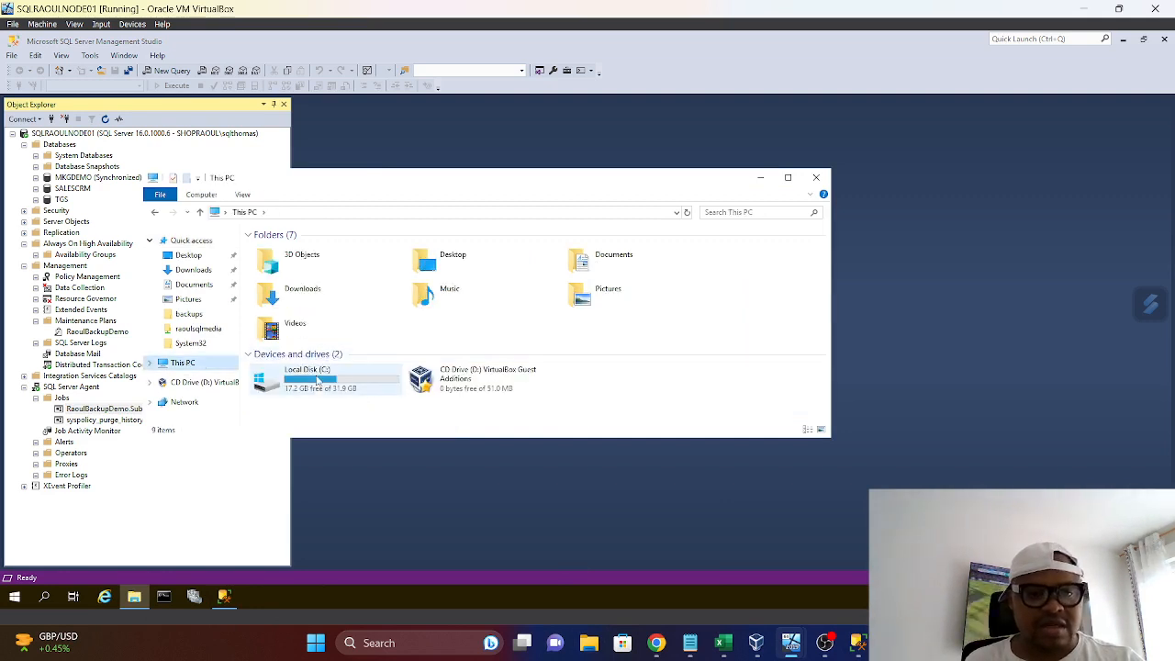
{"action": "double_click", "coordinate": [345, 393]}
{"action": "double_click", "coordinate": [286, 275]}
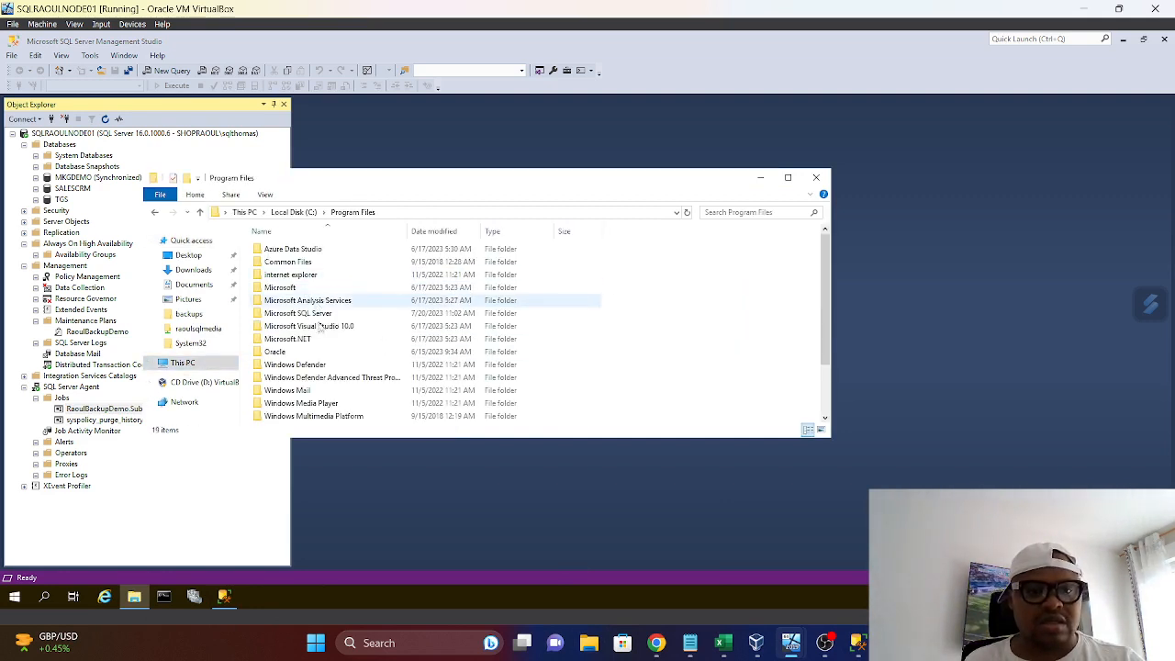
{"action": "double_click", "coordinate": [297, 312]}
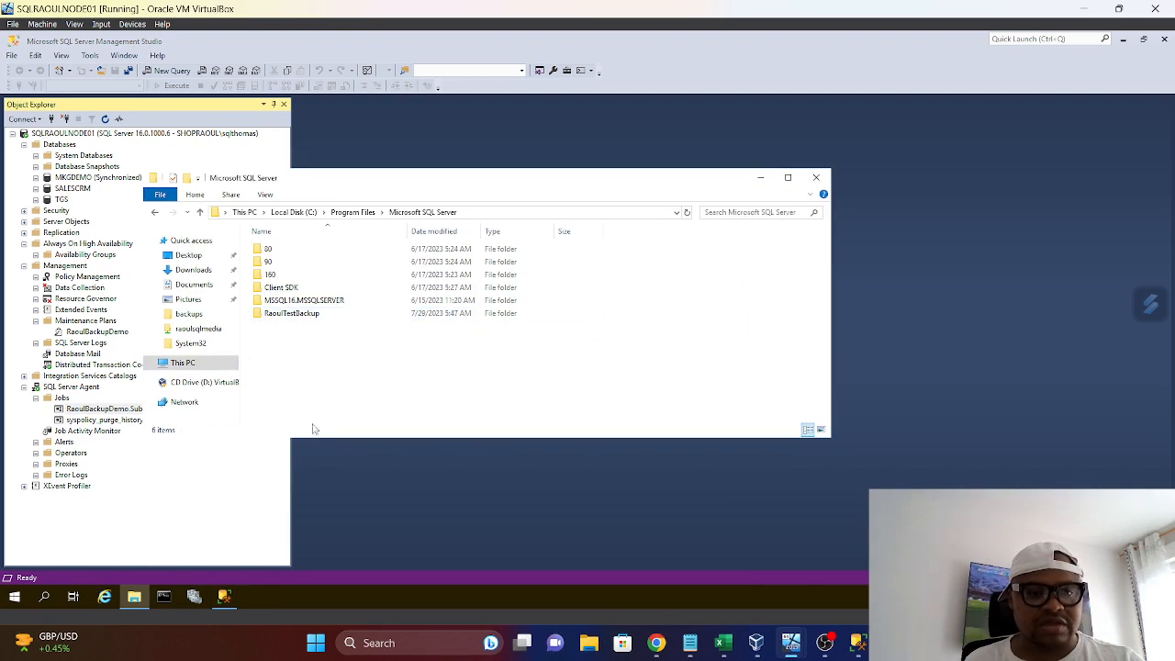
{"action": "double_click", "coordinate": [309, 318]}
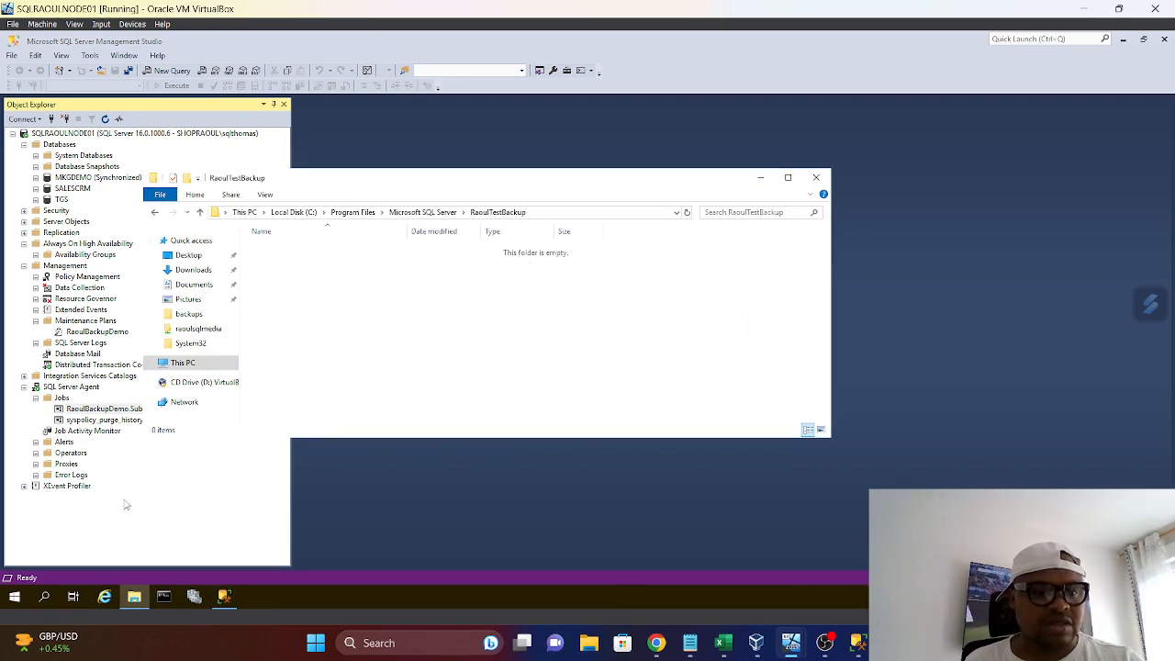
Go up to the Microsoft SQL Server folder, minimize File Explorer, and start the RaoulBackupDemo.Subplan_1 job, closing its progress dialog
{"action": "left_click", "coordinate": [200, 212]}
{"action": "left_click", "coordinate": [760, 177]}
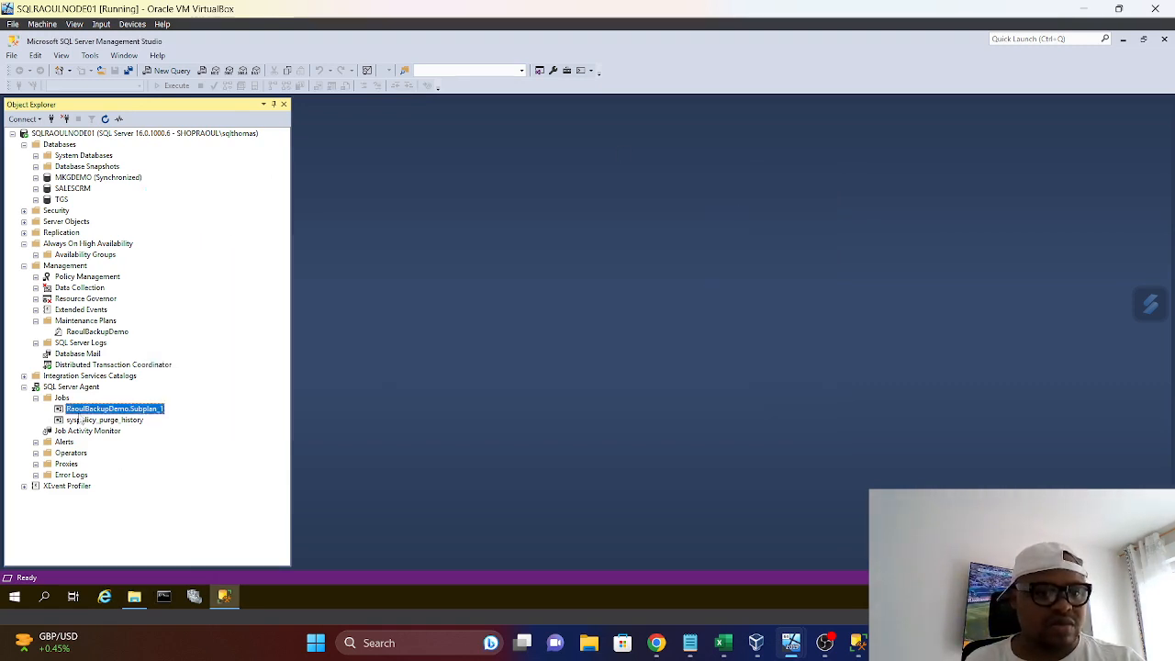
{"action": "right_click", "coordinate": [88, 408]}
{"action": "left_click", "coordinate": [127, 413]}
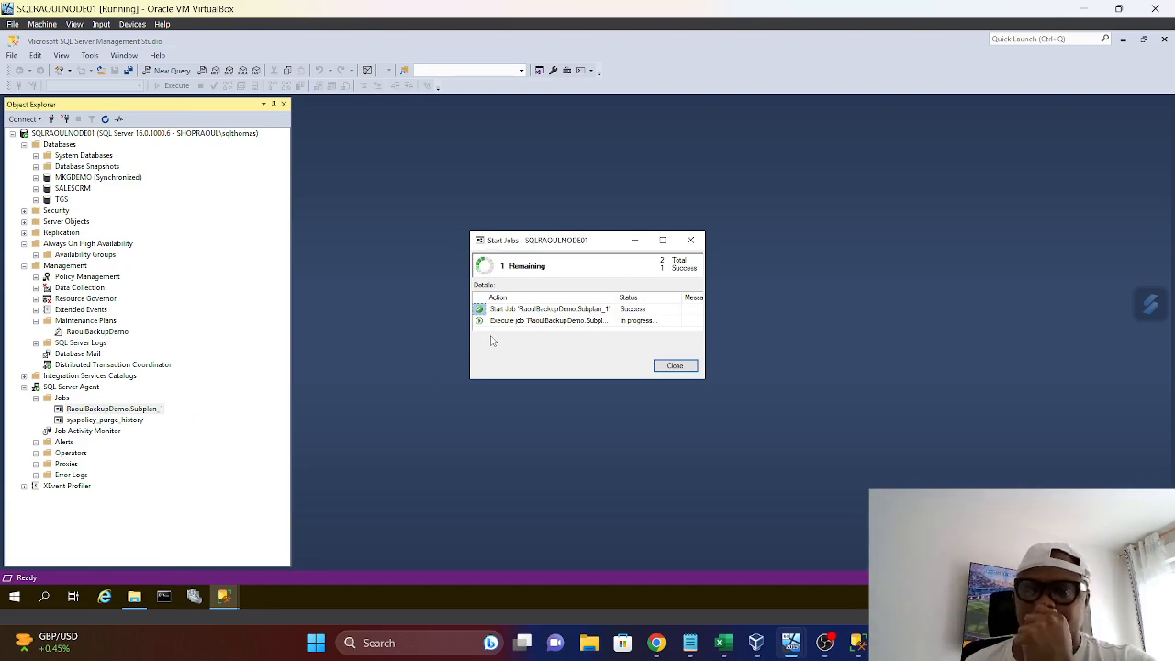
{"action": "left_click", "coordinate": [676, 366]}
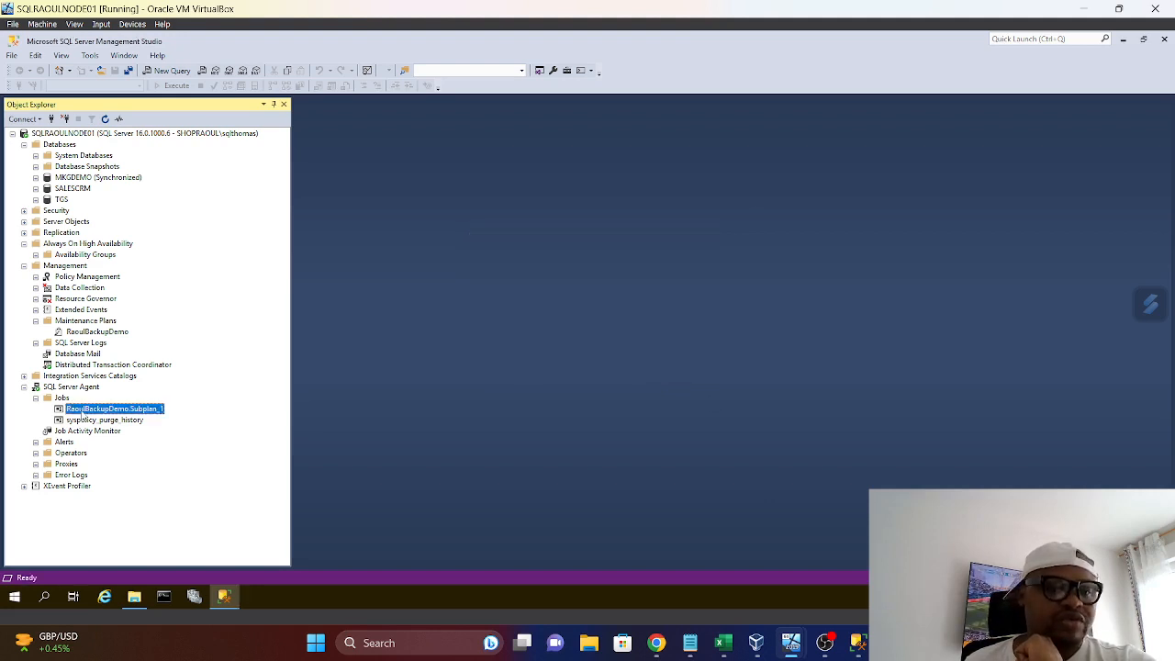
View the history of the RaoulBackupDemo.Subplan_1 job, inspect its latest run entry and close the log viewer
{"action": "right_click", "coordinate": [83, 415]}
{"action": "left_click", "coordinate": [122, 453]}
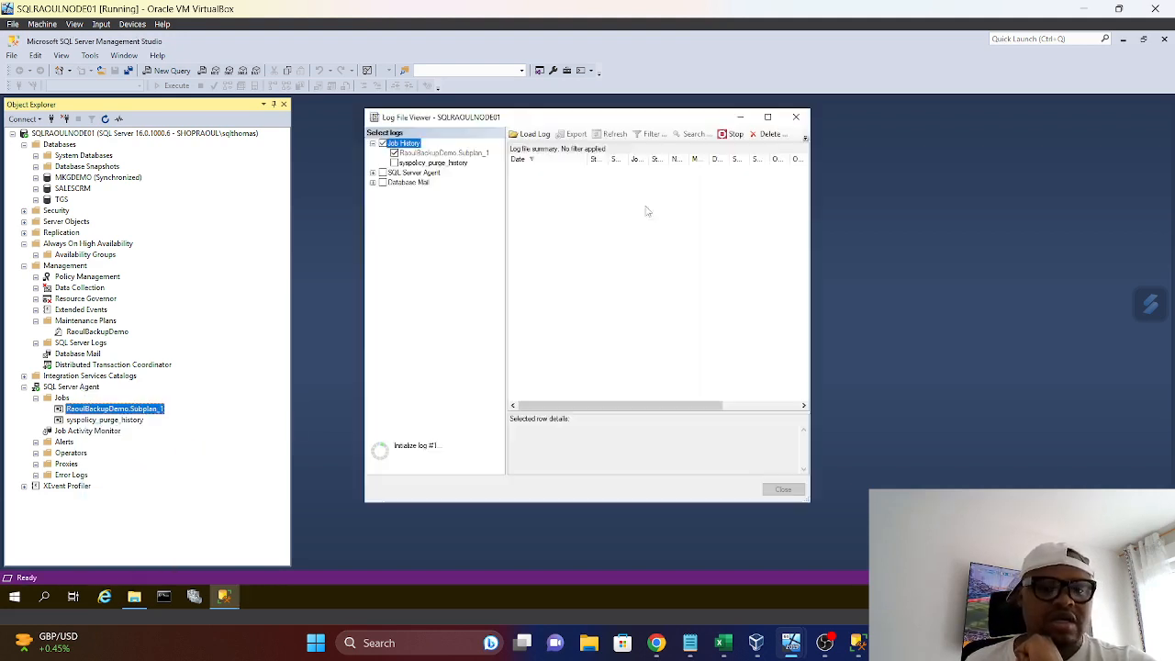
{"action": "left_click", "coordinate": [515, 171]}
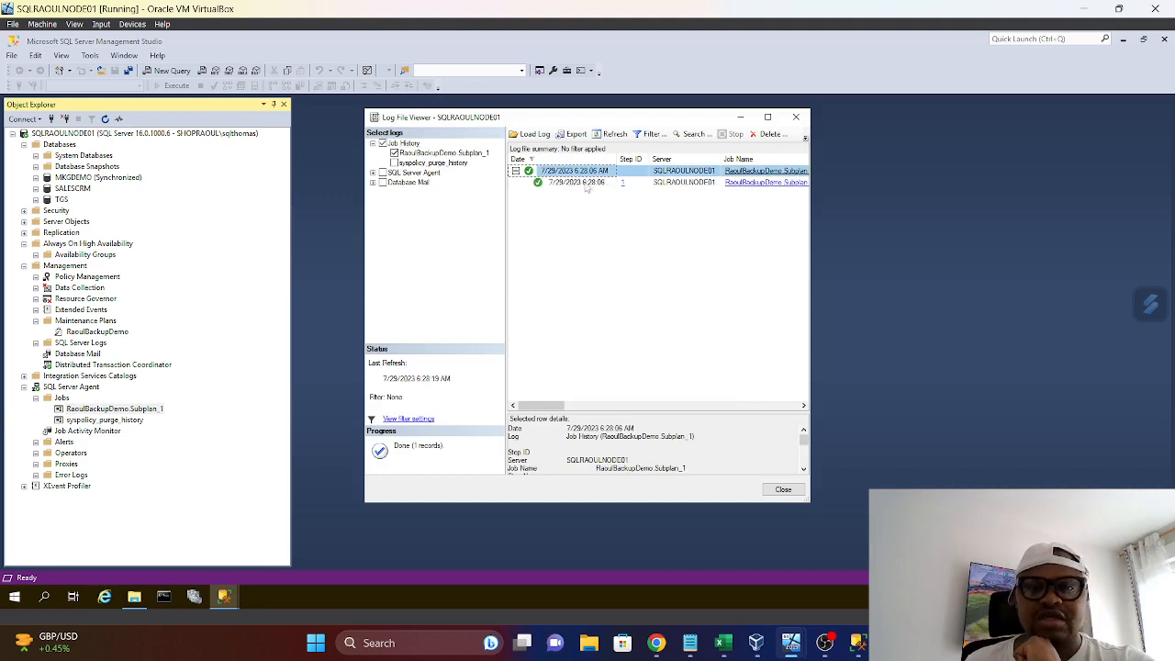
{"action": "left_click", "coordinate": [795, 117]}
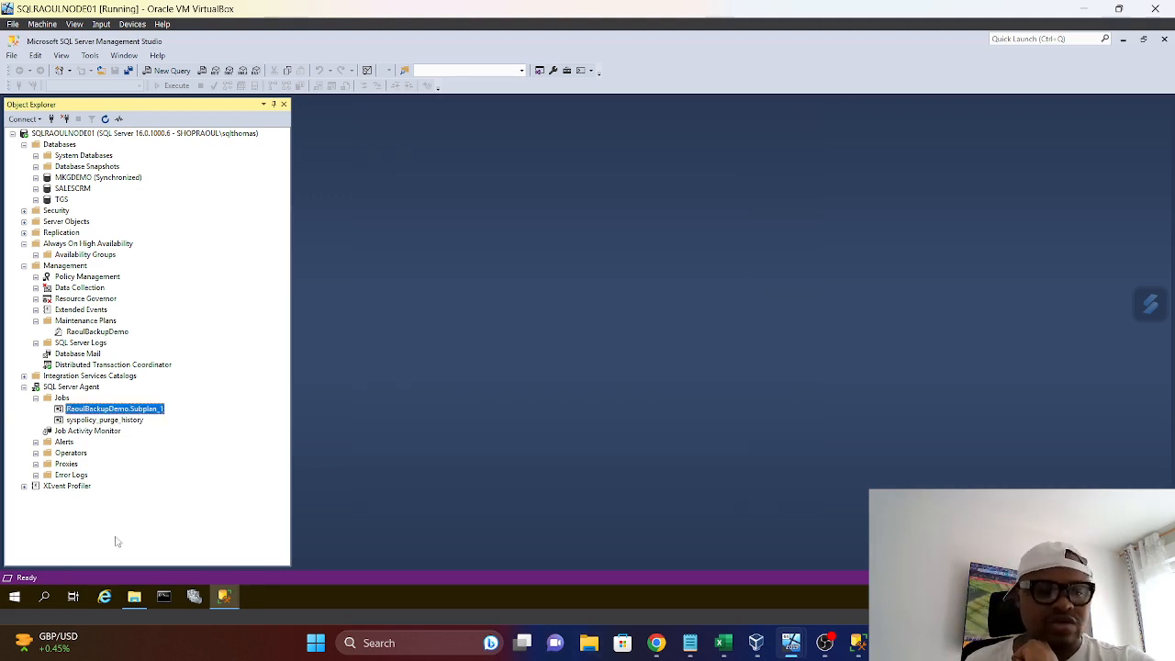
Open the RaoulTestBackup folder in File Explorer to check the backup files, and close the window
{"action": "left_click", "coordinate": [134, 597]}
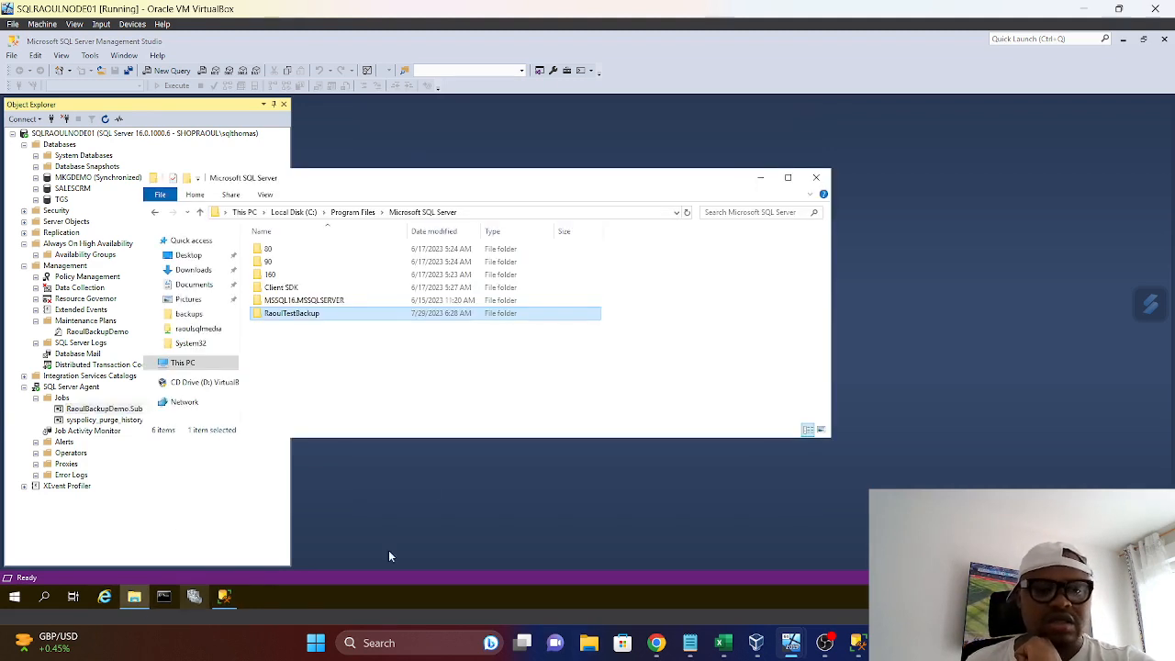
{"action": "double_click", "coordinate": [305, 315]}
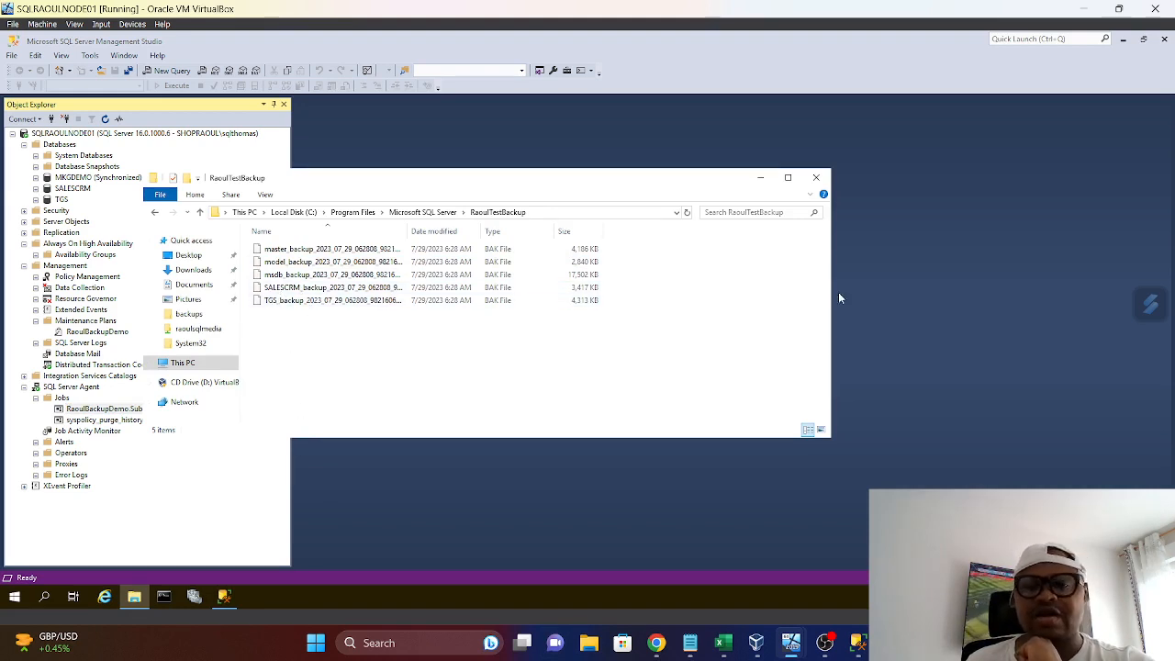
{"action": "left_click", "coordinate": [818, 178]}
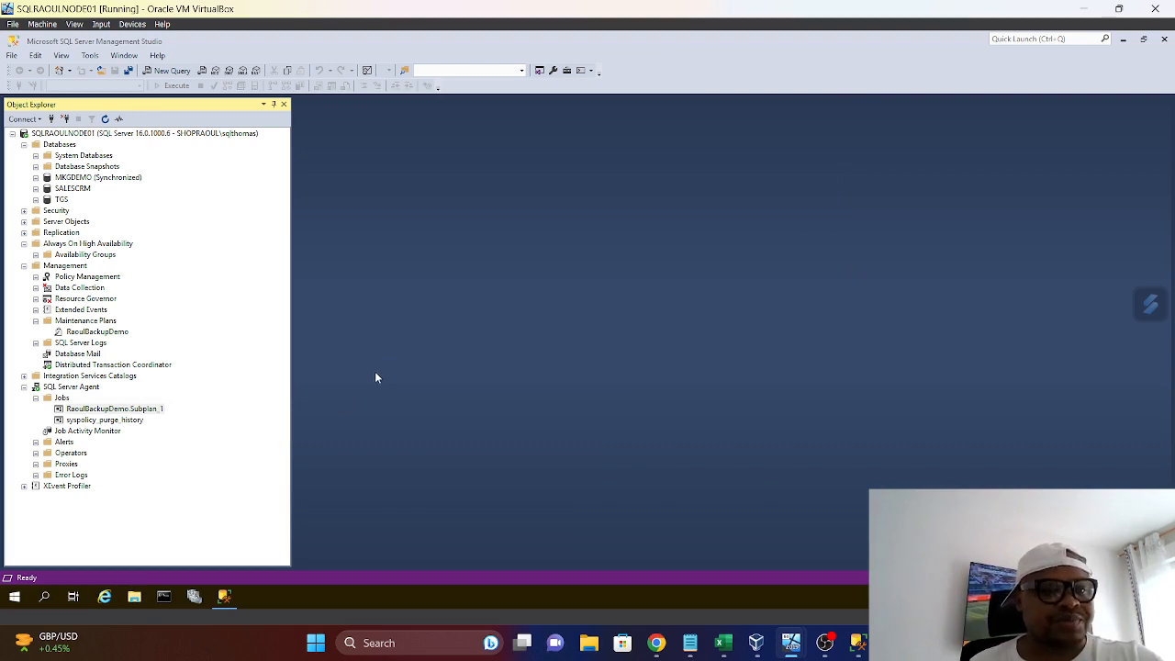
Collapse the SQL Server Agent and Databases nodes in Object Explorer
{"action": "left_click", "coordinate": [23, 386]}
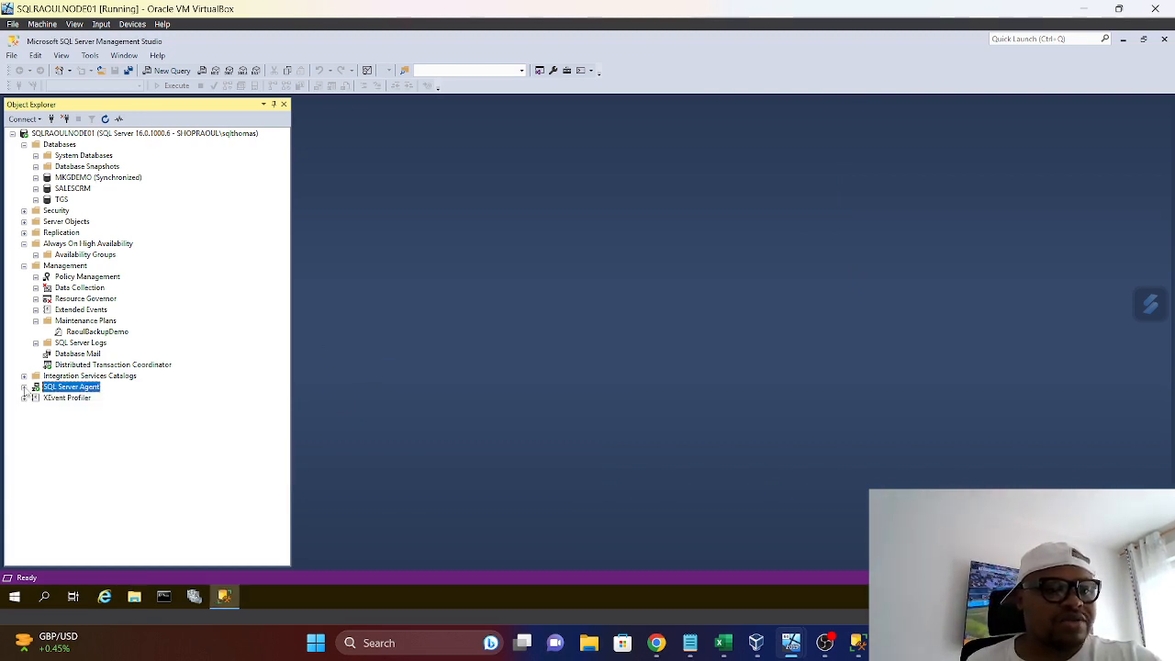
{"action": "left_click", "coordinate": [24, 145]}
{"action": "left_click", "coordinate": [23, 145]}
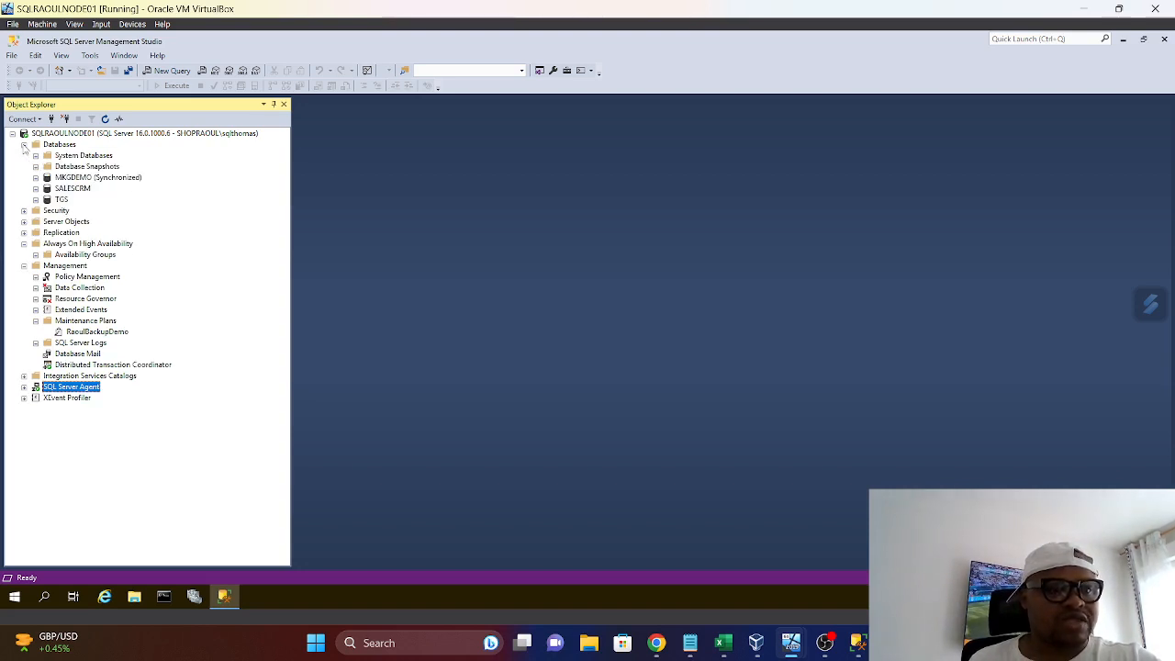
{"action": "left_click", "coordinate": [24, 145]}
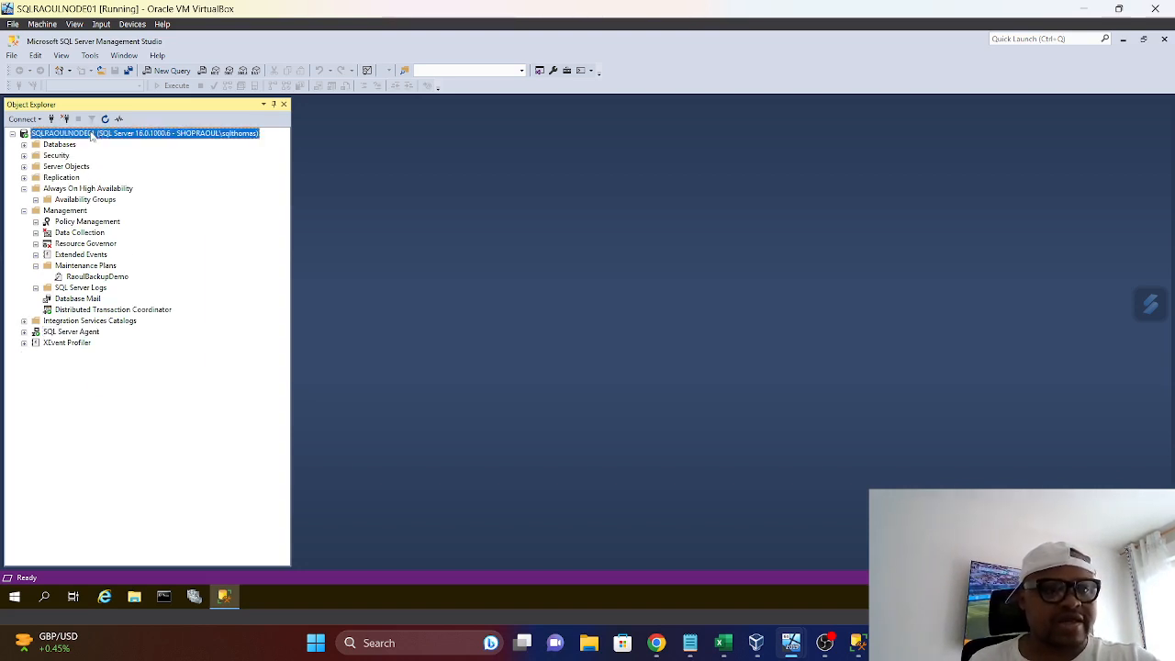
{"action": "right_click", "coordinate": [90, 133]}
{"action": "left_click", "coordinate": [486, 238]}
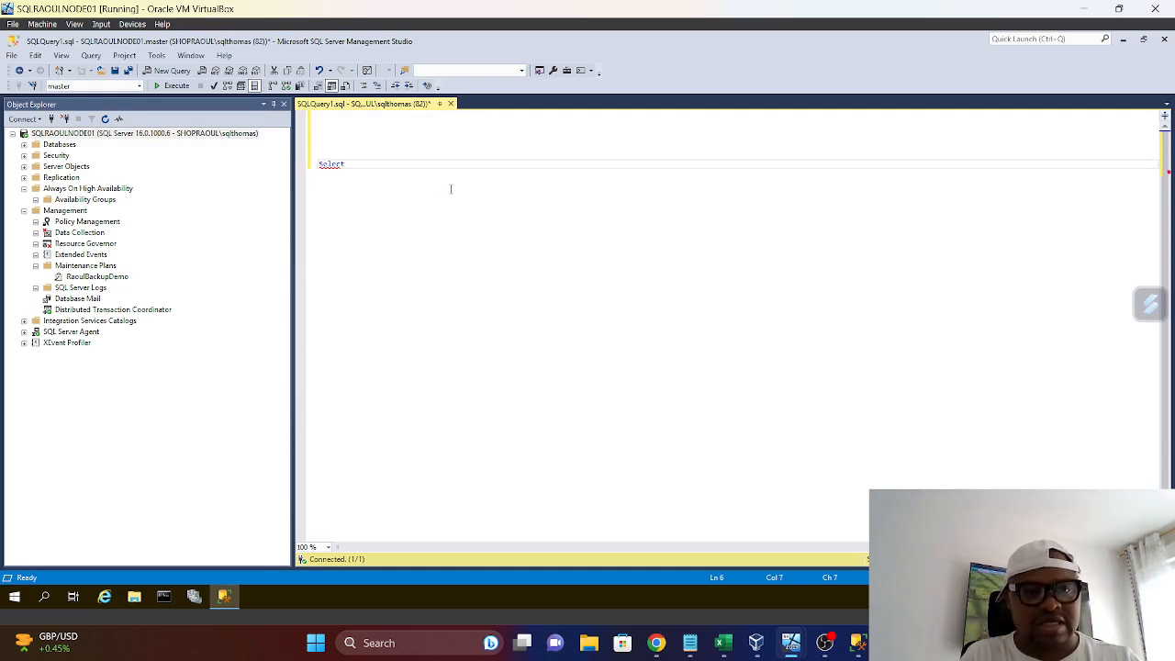
{"action": "type", "text": "@@"}
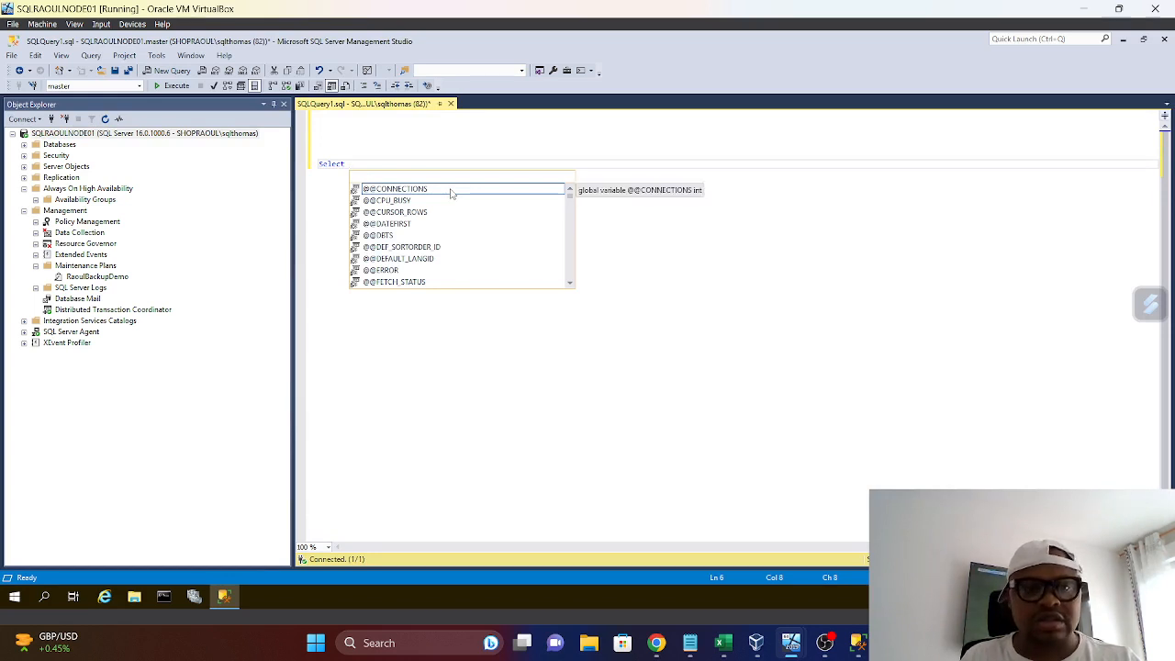
{"action": "type", "text": "@@"}
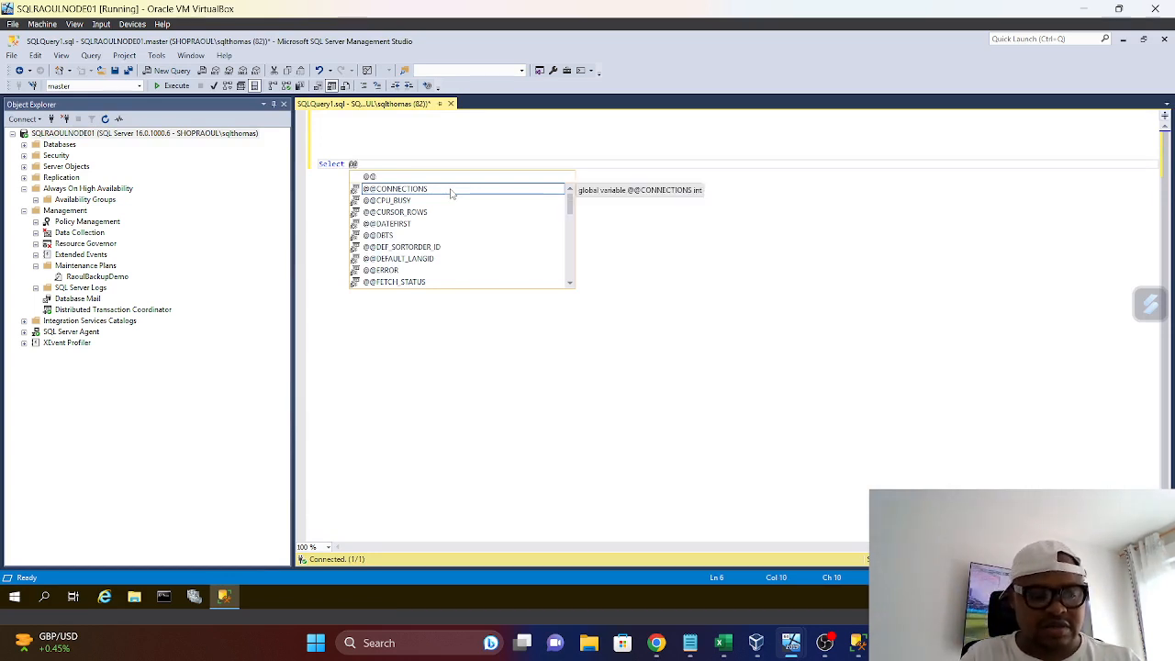
{"action": "type", "text": "ver"}
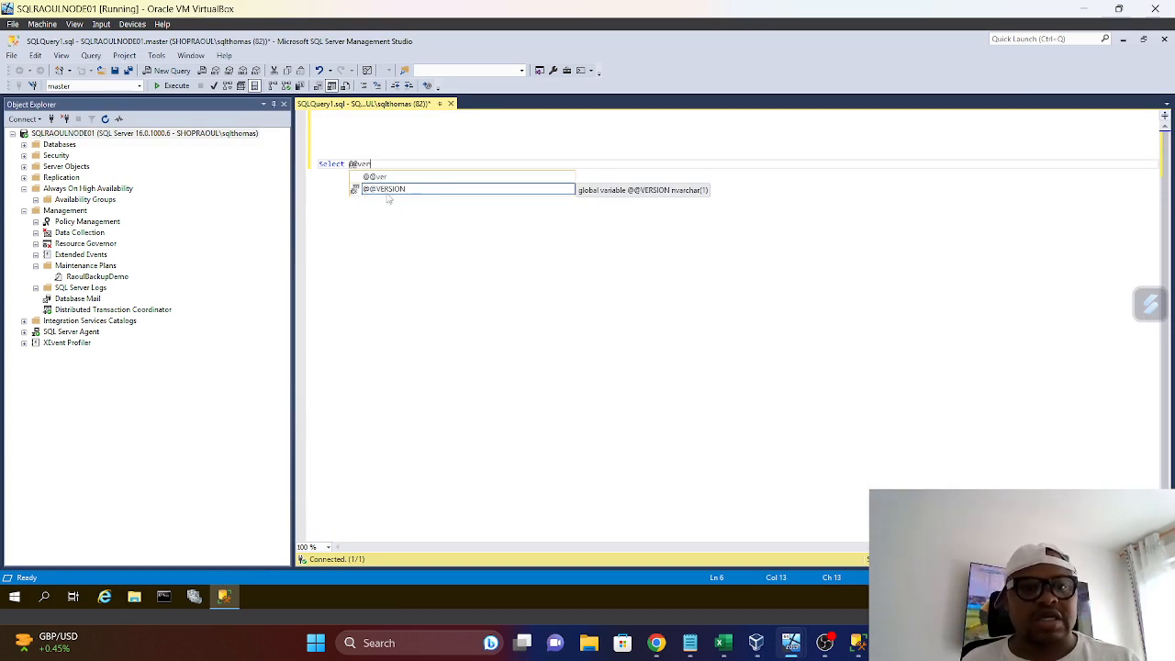
{"action": "double_click", "coordinate": [388, 190]}
{"action": "left_click", "coordinate": [172, 86]}
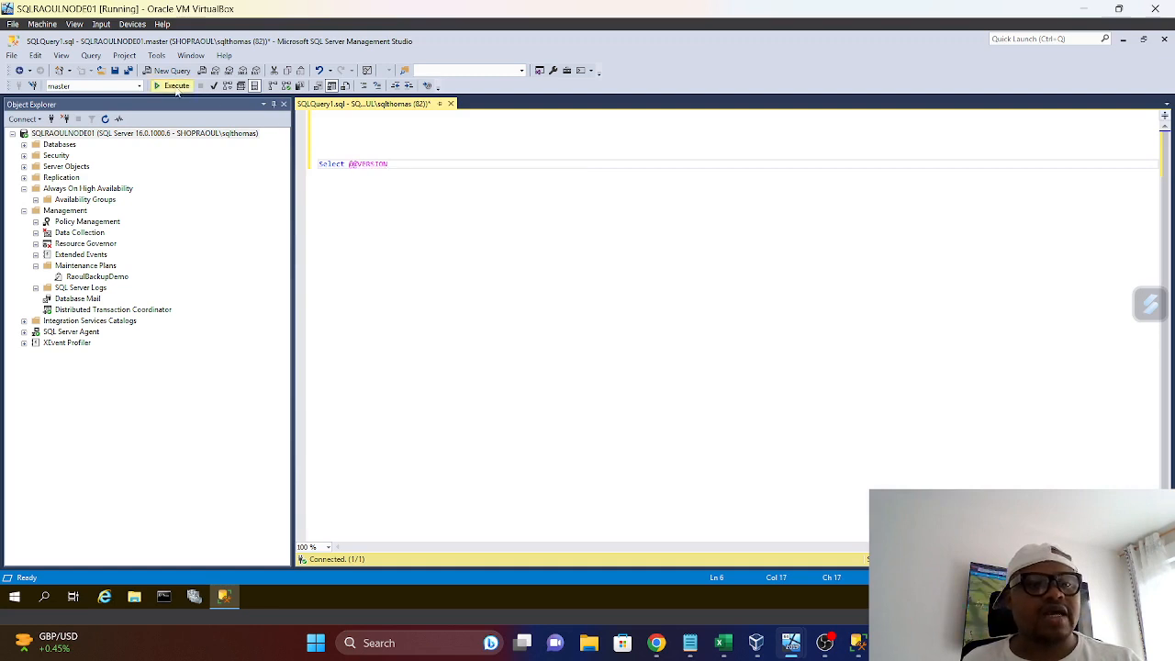
{"action": "left_click_drag", "start_coordinate": [480, 358], "coordinate": [642, 360]}
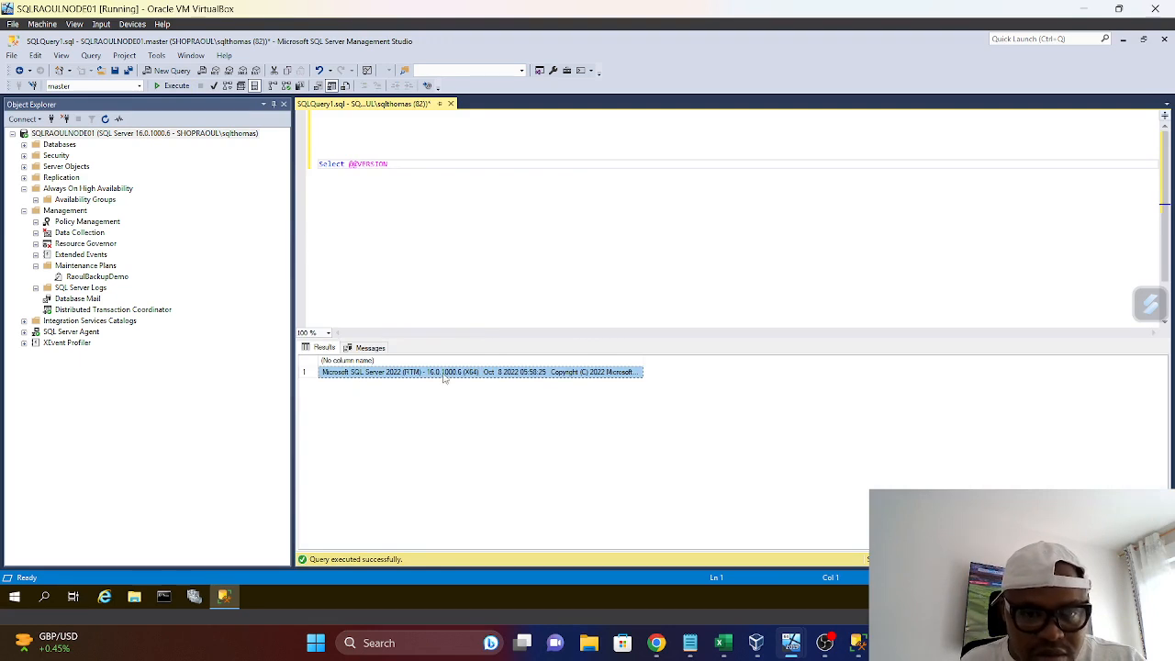
{"action": "right_click", "coordinate": [543, 373]}
{"action": "left_click", "coordinate": [574, 377]}
{"action": "left_click", "coordinate": [463, 186]}
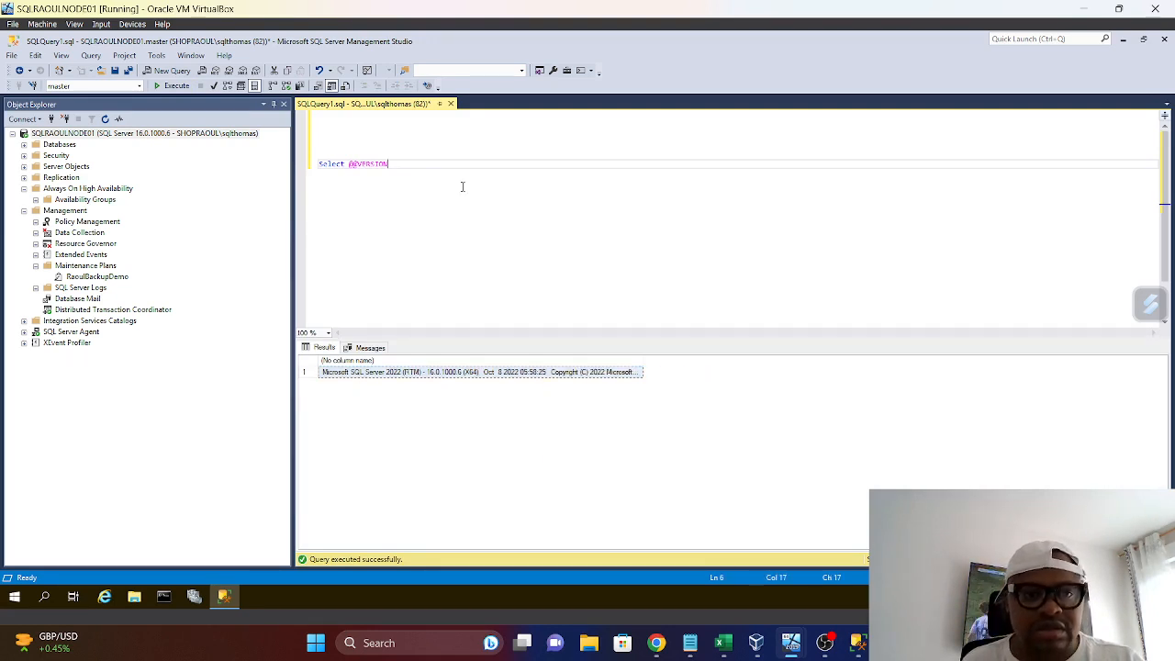
{"action": "key", "text": "Return"}
{"action": "key", "text": "Return"}
{"action": "key", "text": "Return"}
{"action": "key", "text": "ctrl+v"}
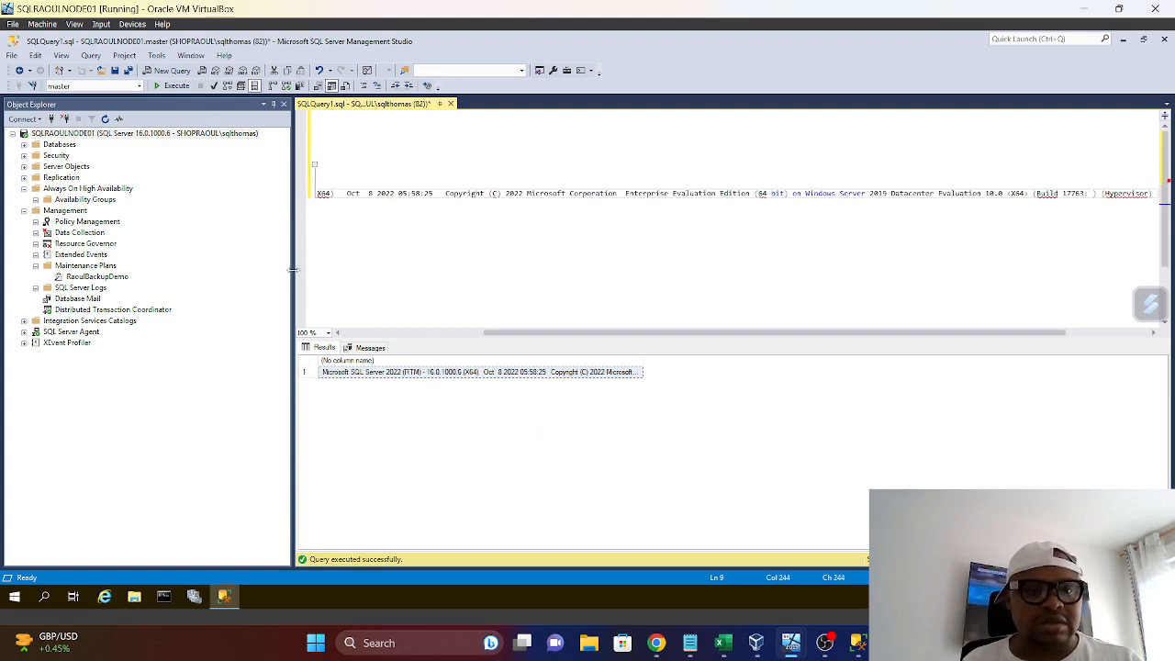
Narrow Object Explorer and read through the full pasted version line in the query editor
{"action": "left_click_drag", "start_coordinate": [292, 269], "coordinate": [190, 252]}
{"action": "left_click_drag", "start_coordinate": [424, 330], "coordinate": [256, 339]}
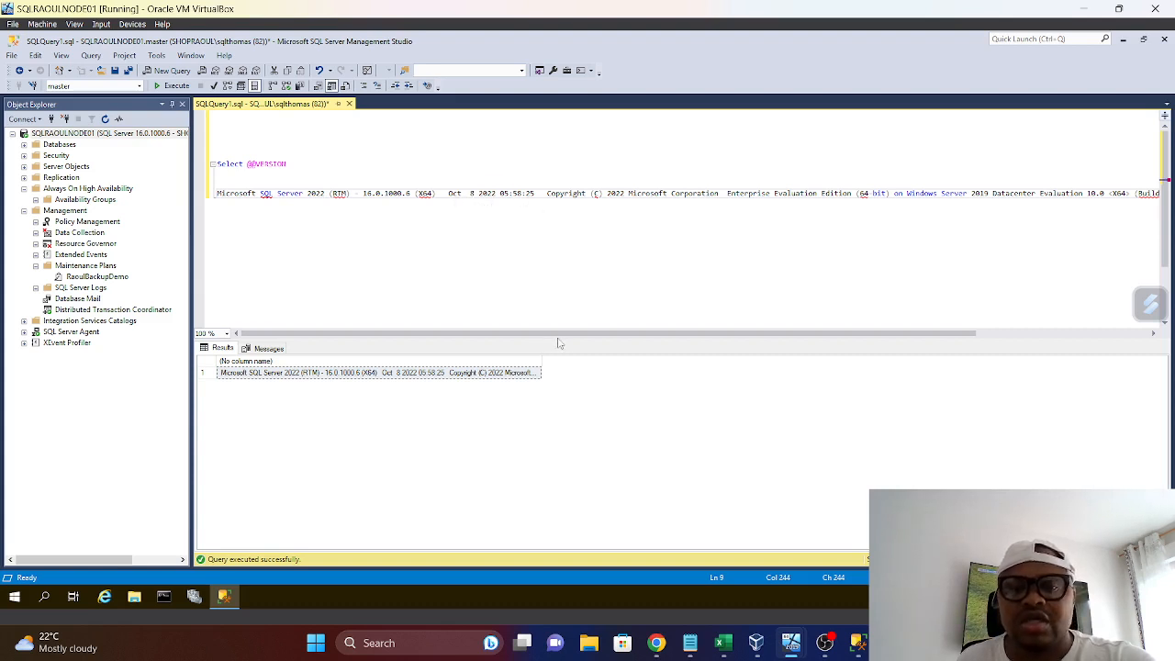
{"action": "left_click_drag", "start_coordinate": [558, 334], "coordinate": [617, 334]}
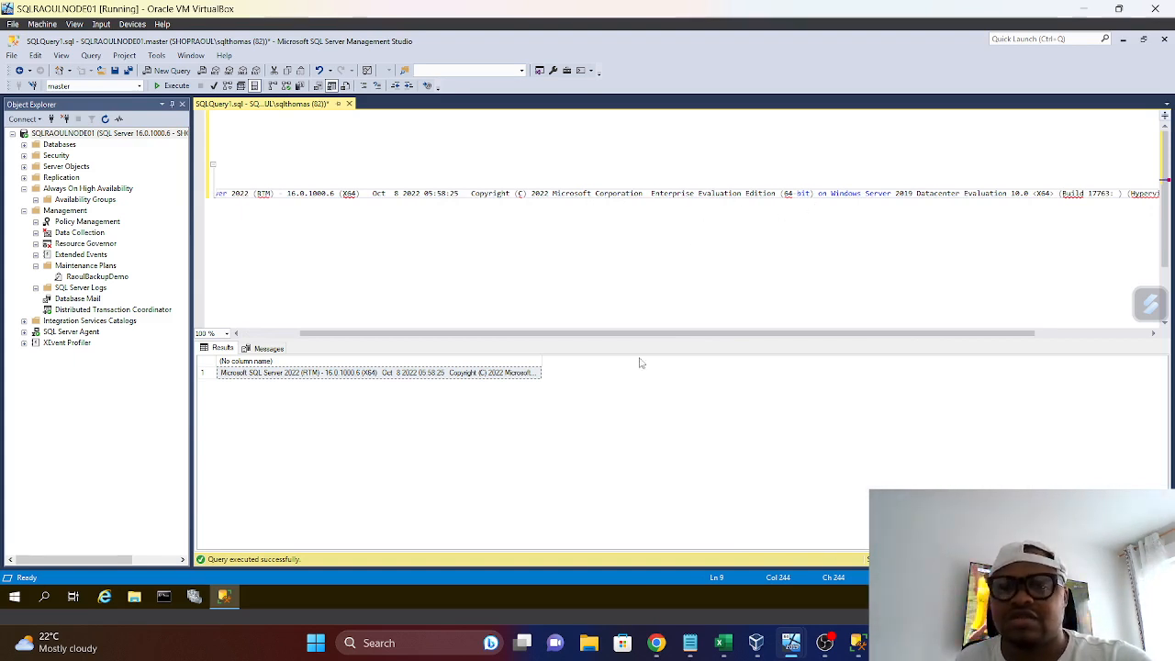
{"action": "left_click_drag", "start_coordinate": [661, 338], "coordinate": [744, 343]}
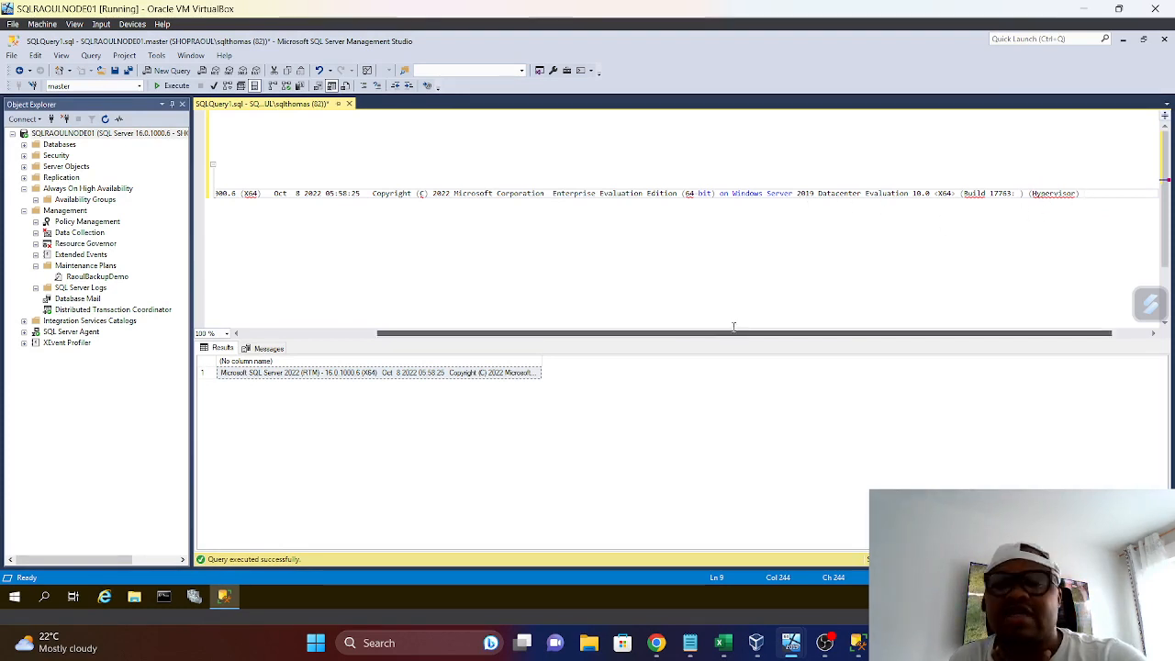
{"action": "left_click_drag", "start_coordinate": [717, 332], "coordinate": [369, 265]}
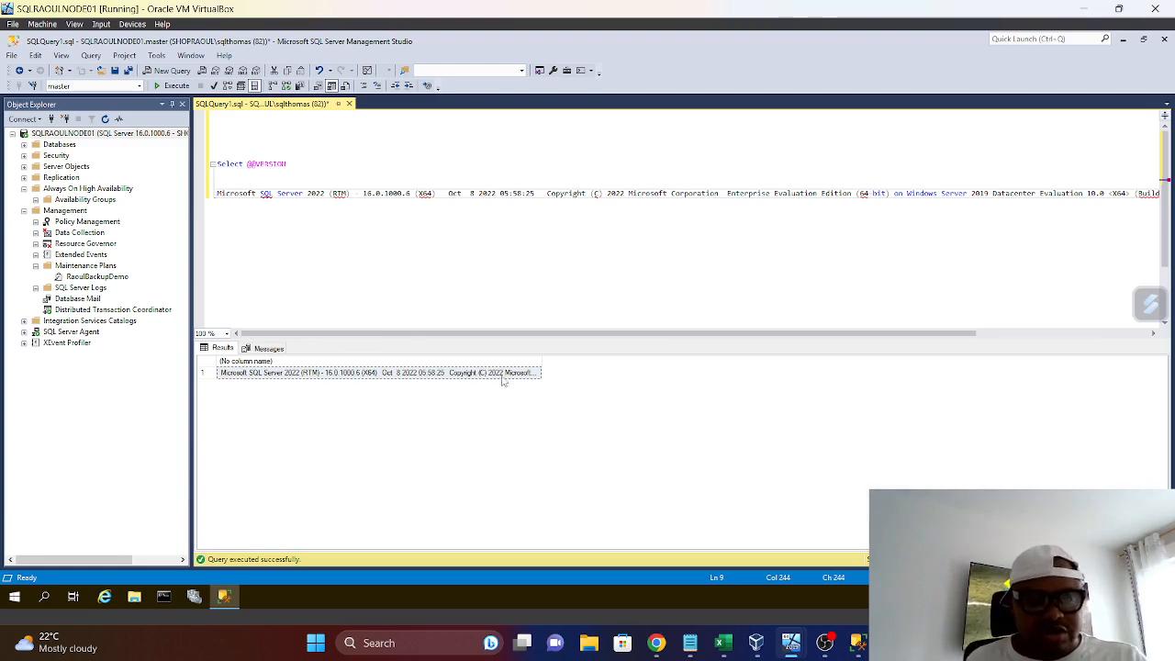
Highlight the version line from the SQL Server name through the build date, and switch to the SQLServerBuilds workbook in Excel
{"action": "left_click", "coordinate": [536, 193]}
{"action": "left_click_drag", "start_coordinate": [536, 194], "coordinate": [259, 195]}
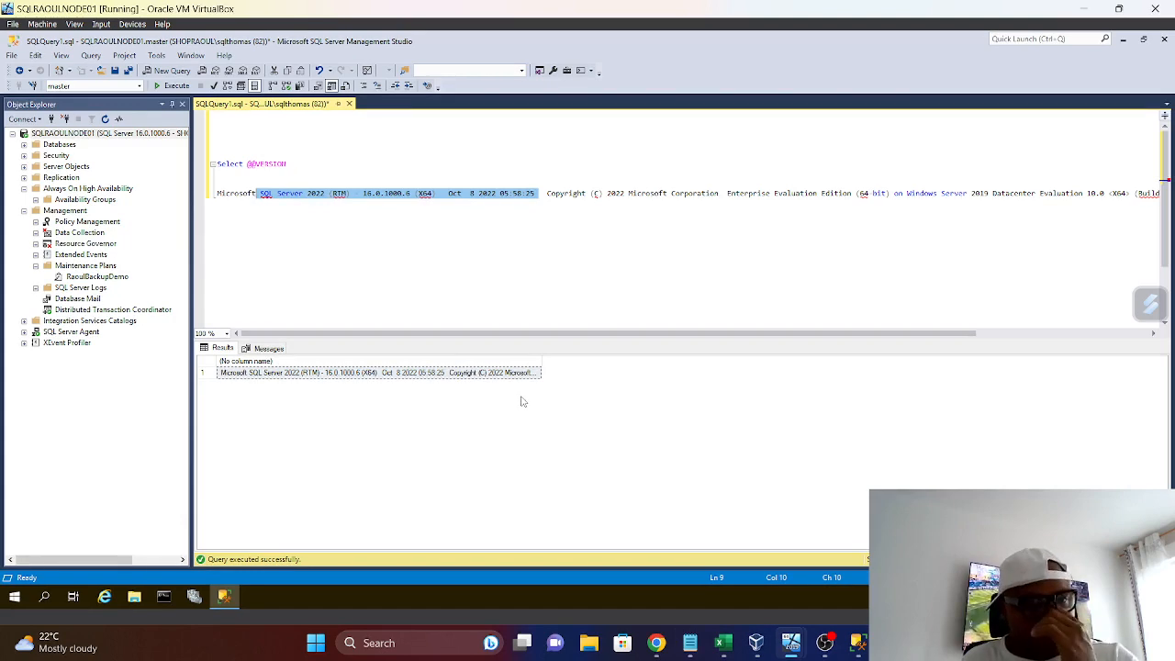
{"action": "left_click", "coordinate": [725, 650]}
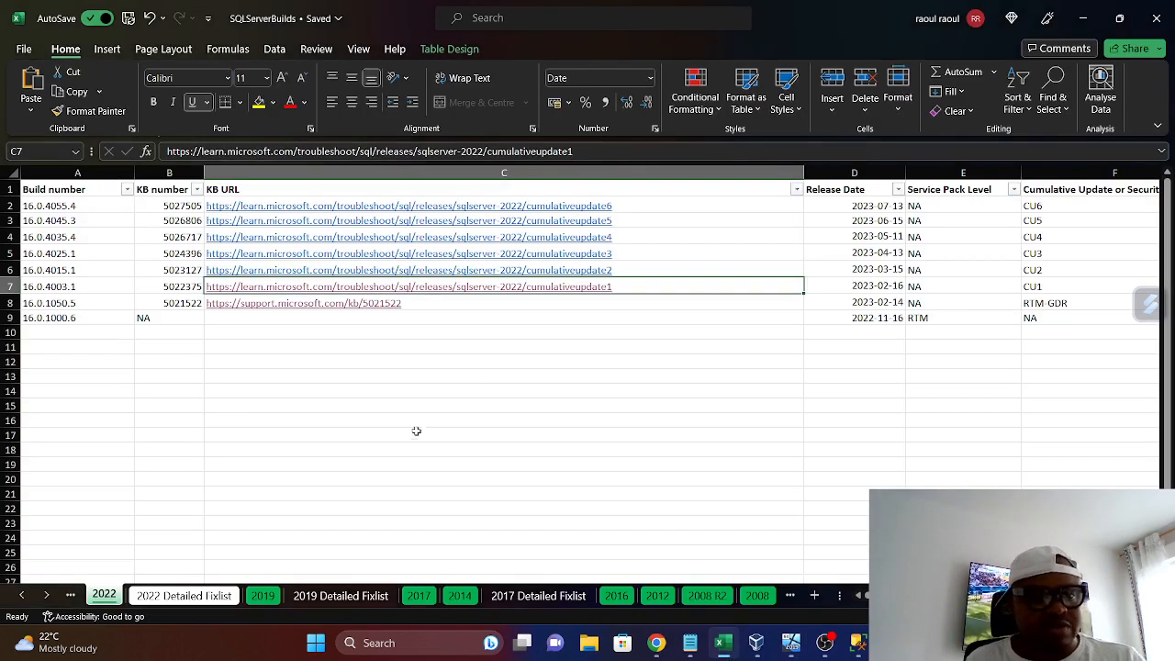
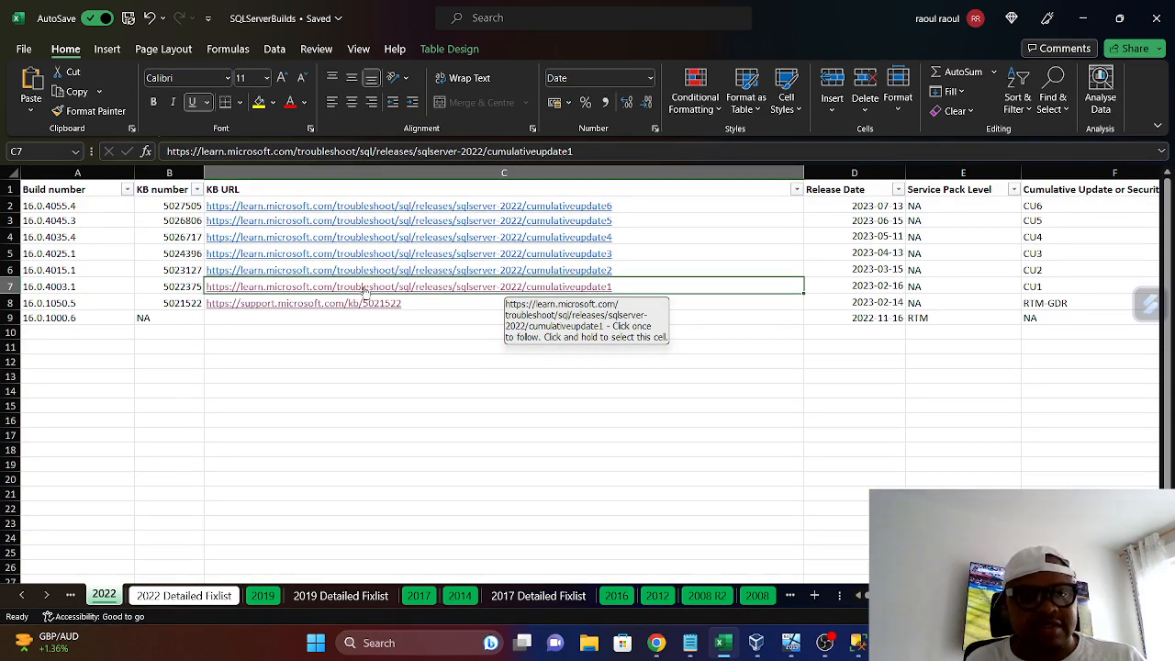
Open the SQL Server 2022 cumulativeupdate1 article from the workbook and read through its fix list down to the download section
{"action": "left_click", "coordinate": [363, 289]}
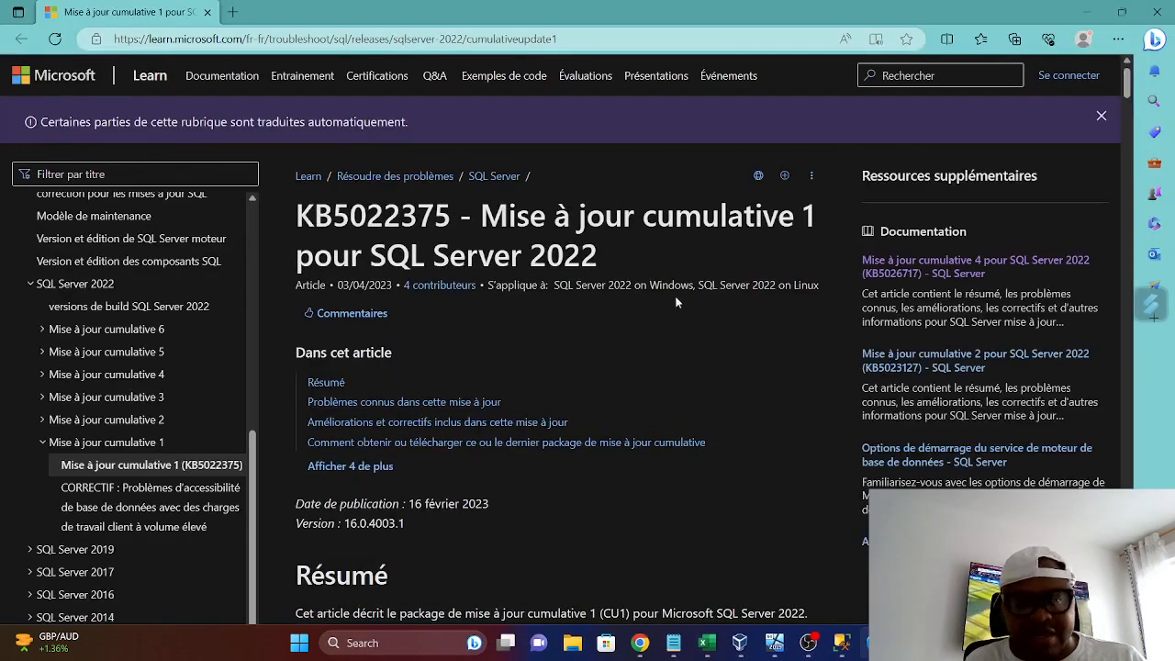
{"action": "scroll", "coordinate": [673, 302], "scroll_direction": "down", "scroll_amount": 5}
{"action": "scroll", "coordinate": [624, 335], "scroll_direction": "down", "scroll_amount": 5}
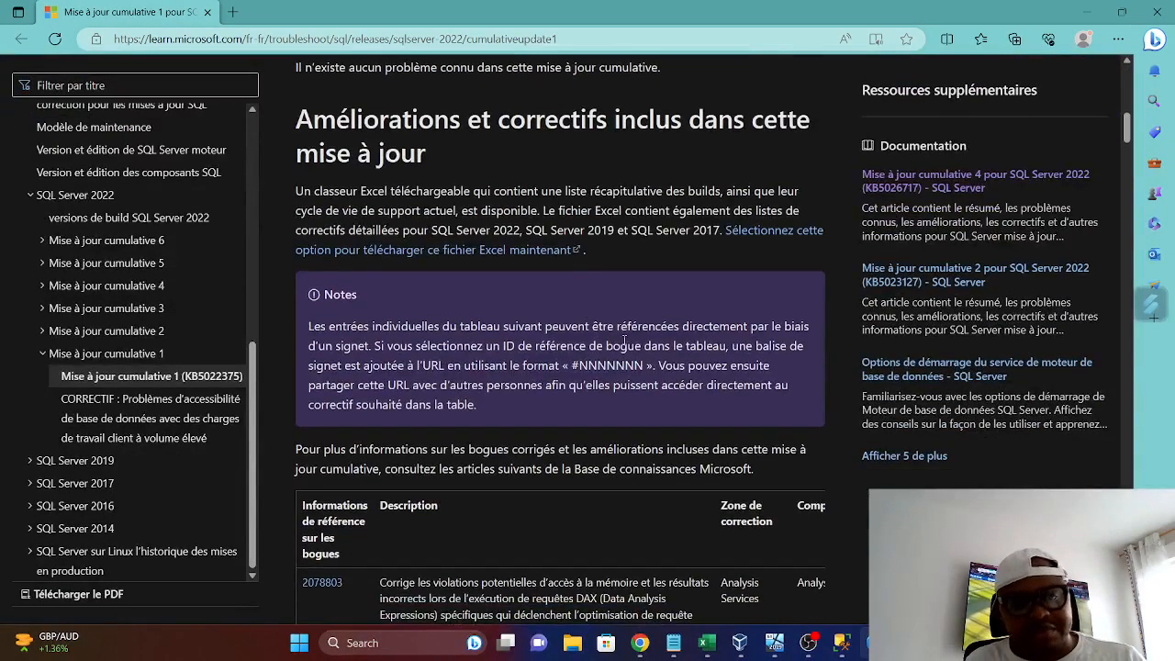
{"action": "scroll", "coordinate": [624, 341], "scroll_direction": "down", "scroll_amount": 5}
{"action": "scroll", "coordinate": [624, 344], "scroll_direction": "up", "scroll_amount": 5}
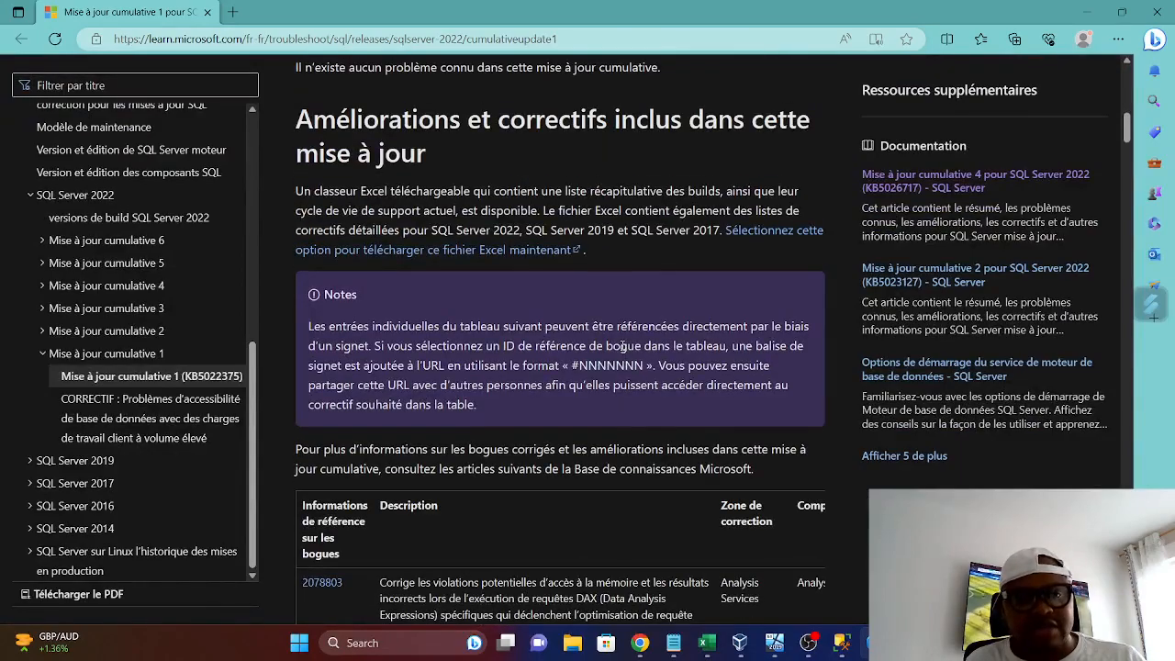
{"action": "scroll", "coordinate": [620, 339], "scroll_direction": "down", "scroll_amount": 5}
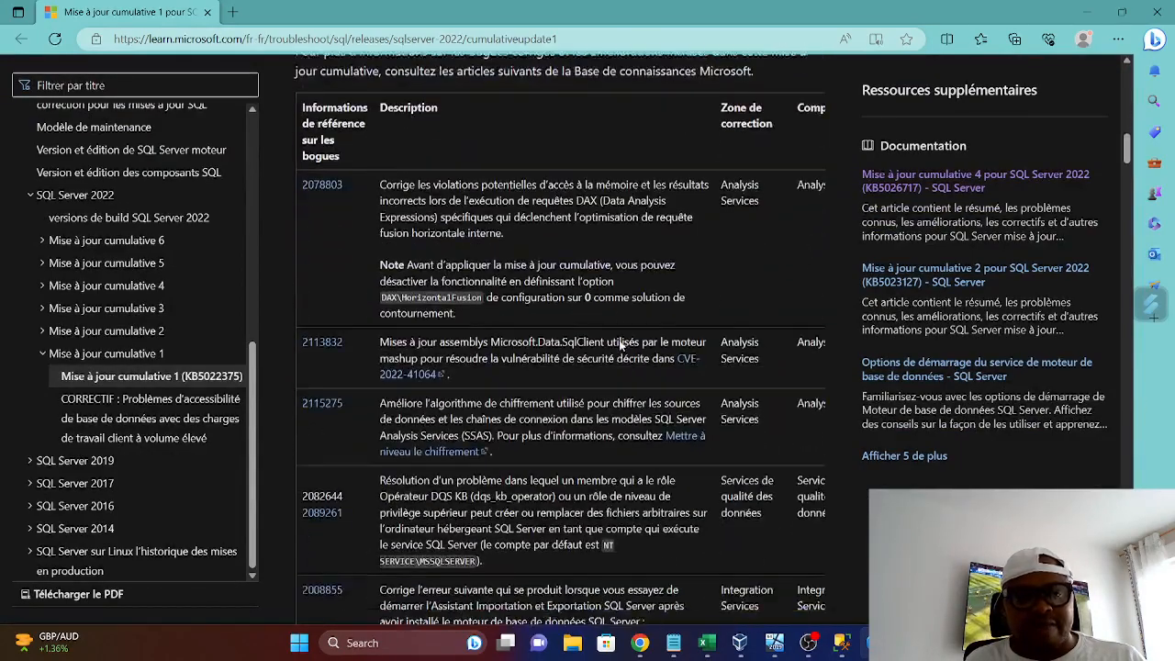
{"action": "scroll", "coordinate": [592, 358], "scroll_direction": "down", "scroll_amount": 15}
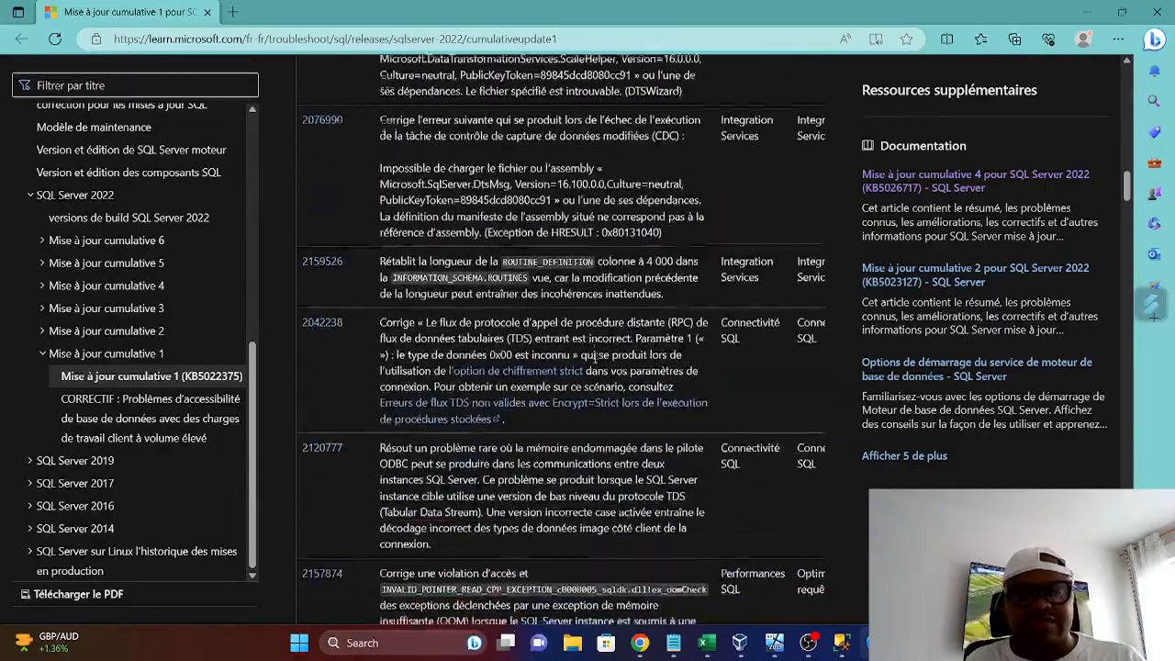
{"action": "scroll", "coordinate": [593, 363], "scroll_direction": "down", "scroll_amount": 15}
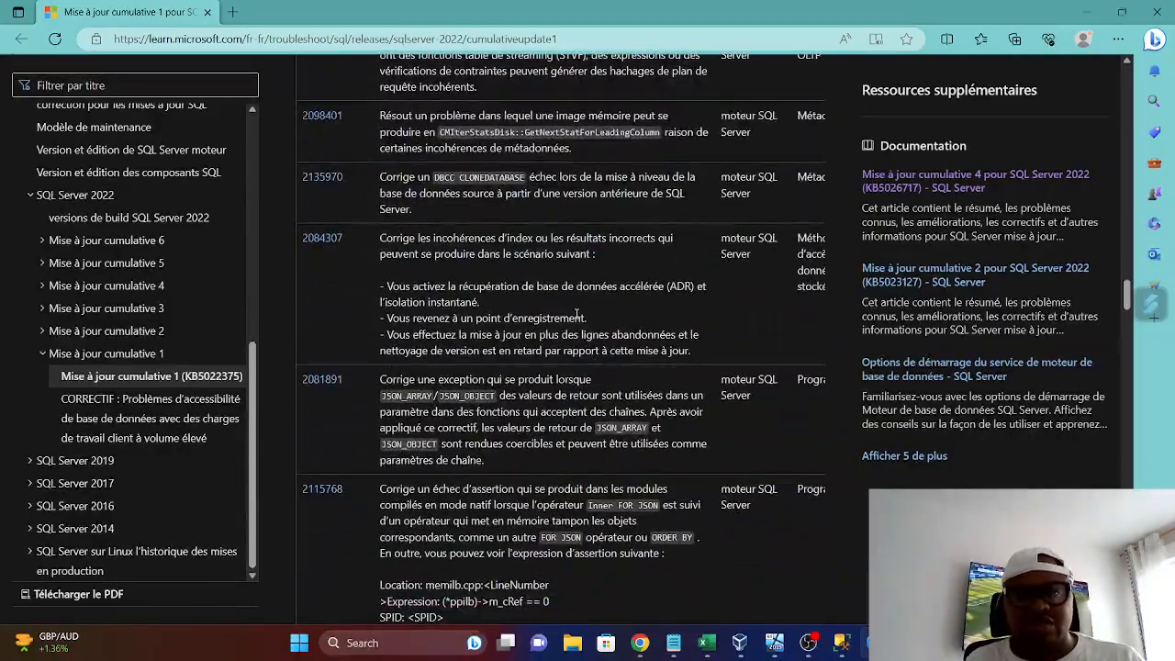
{"action": "scroll", "coordinate": [649, 504], "scroll_direction": "down", "scroll_amount": 15}
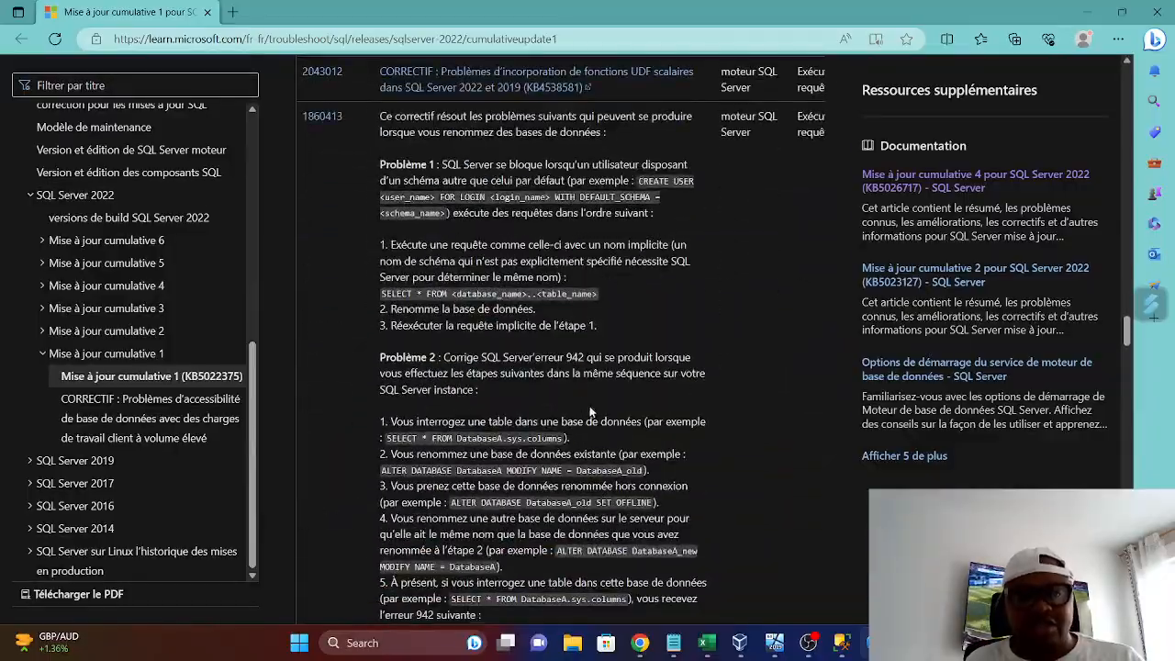
{"action": "scroll", "coordinate": [591, 415], "scroll_direction": "down", "scroll_amount": 15}
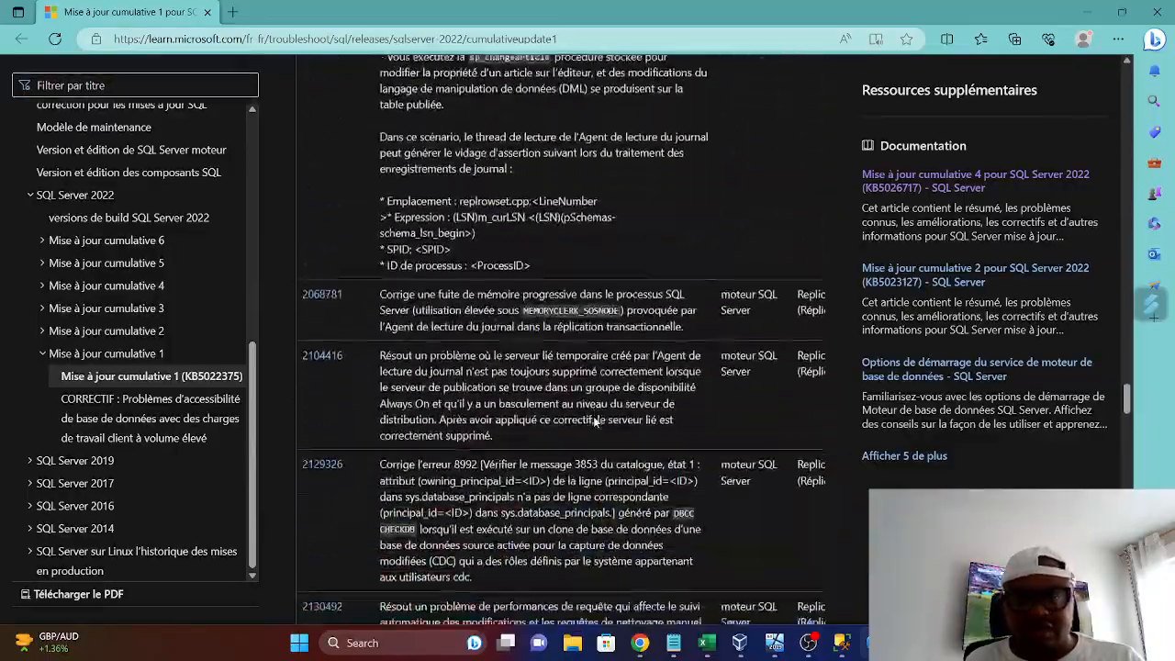
{"action": "scroll", "coordinate": [598, 420], "scroll_direction": "down", "scroll_amount": 15}
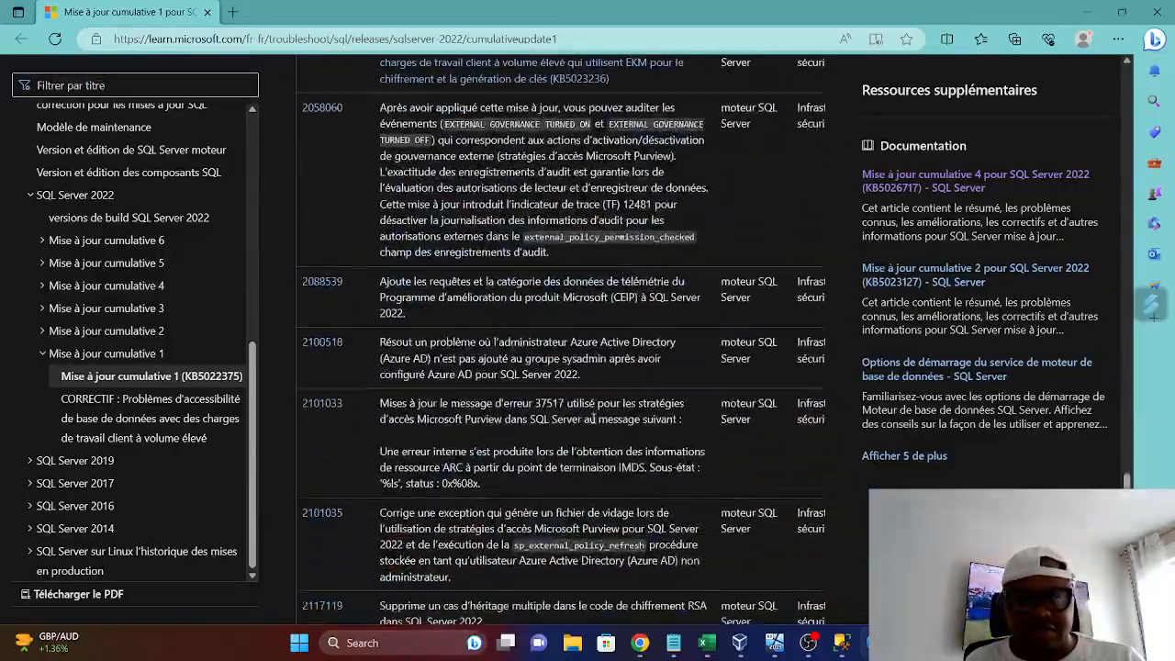
{"action": "scroll", "coordinate": [593, 419], "scroll_direction": "down", "scroll_amount": 15}
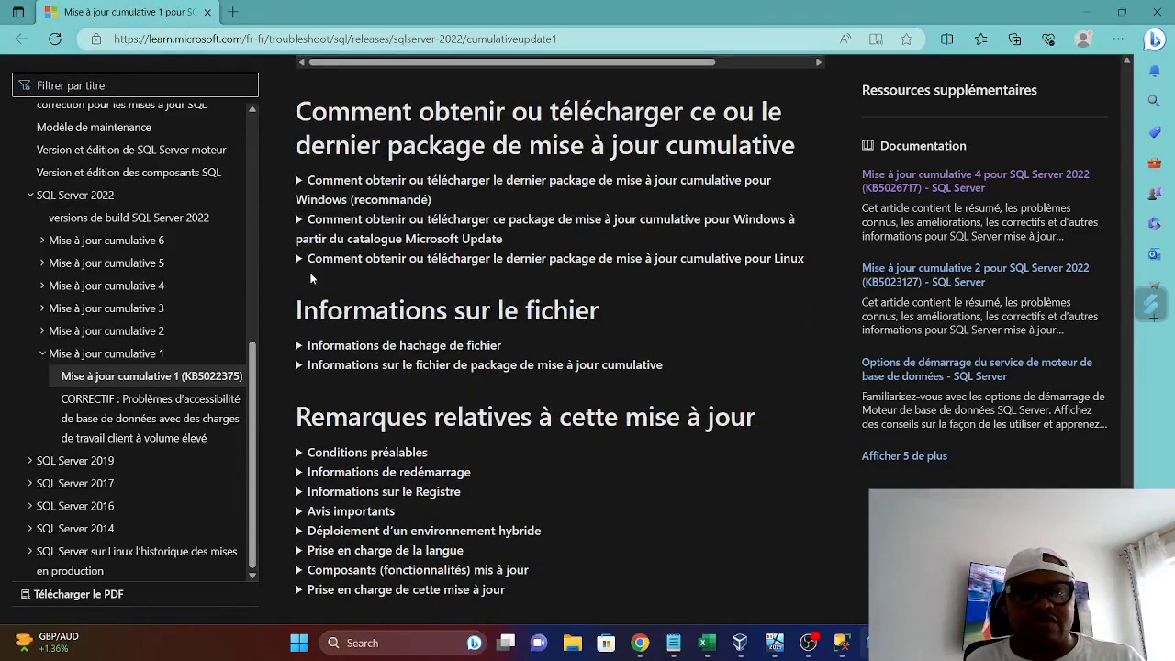
Expand the recommended Windows download option, open the latest cumulative update's download page, and highlight the package's KB number
{"action": "left_click", "coordinate": [298, 183]}
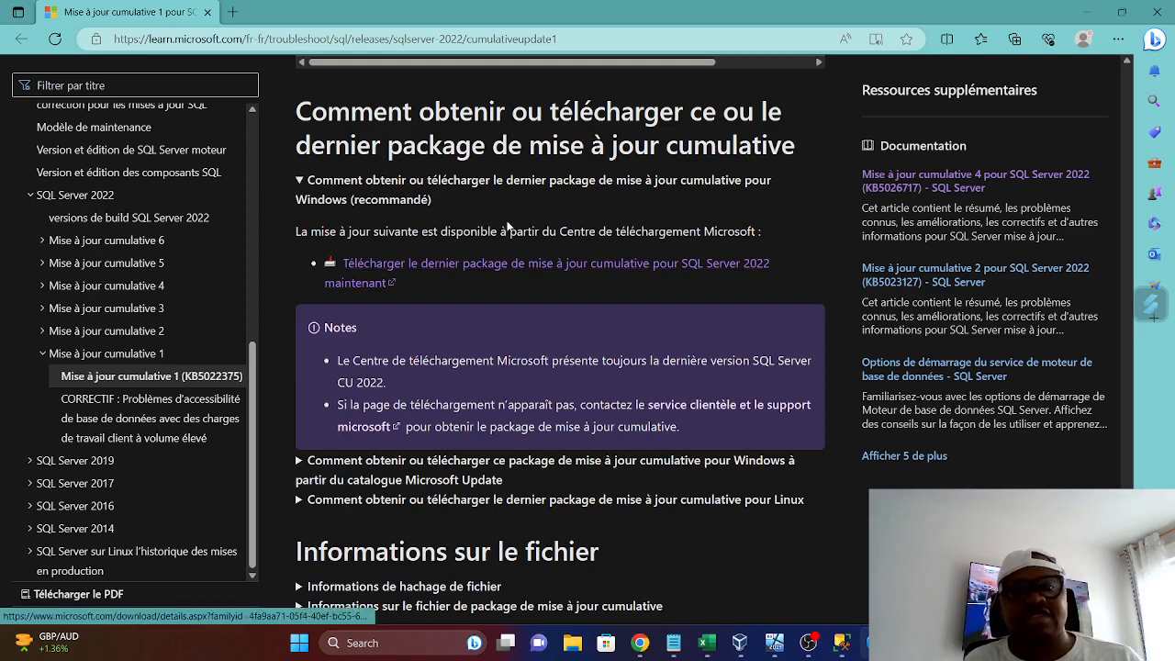
{"action": "left_click", "coordinate": [425, 268]}
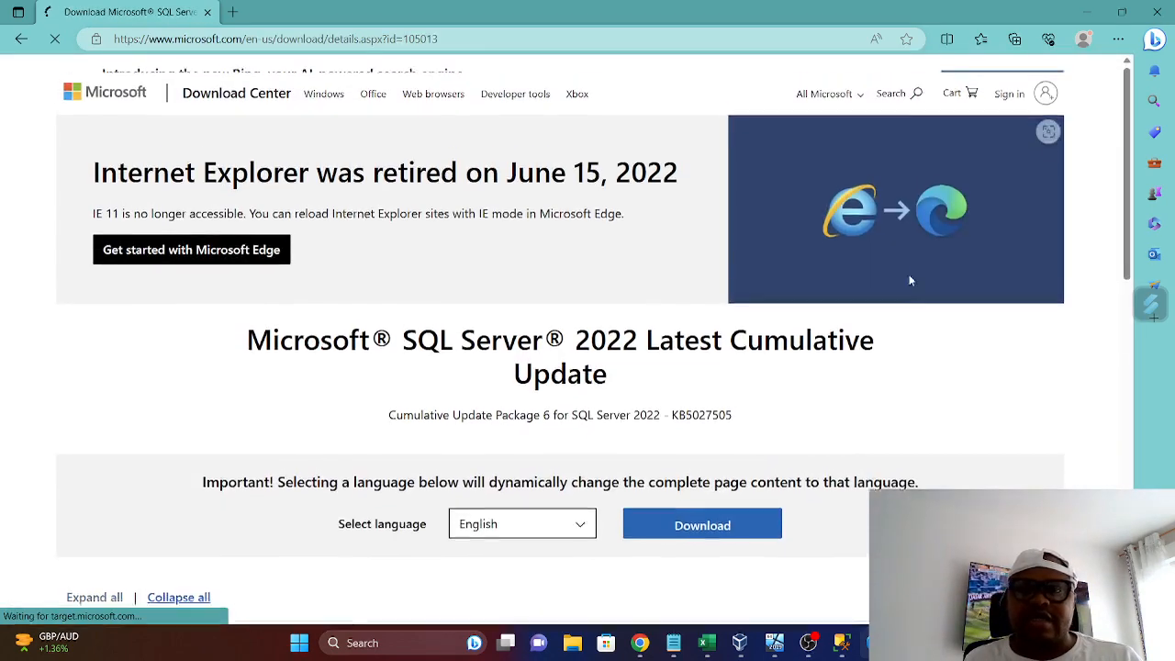
{"action": "scroll", "coordinate": [629, 538], "scroll_direction": "down", "scroll_amount": 2}
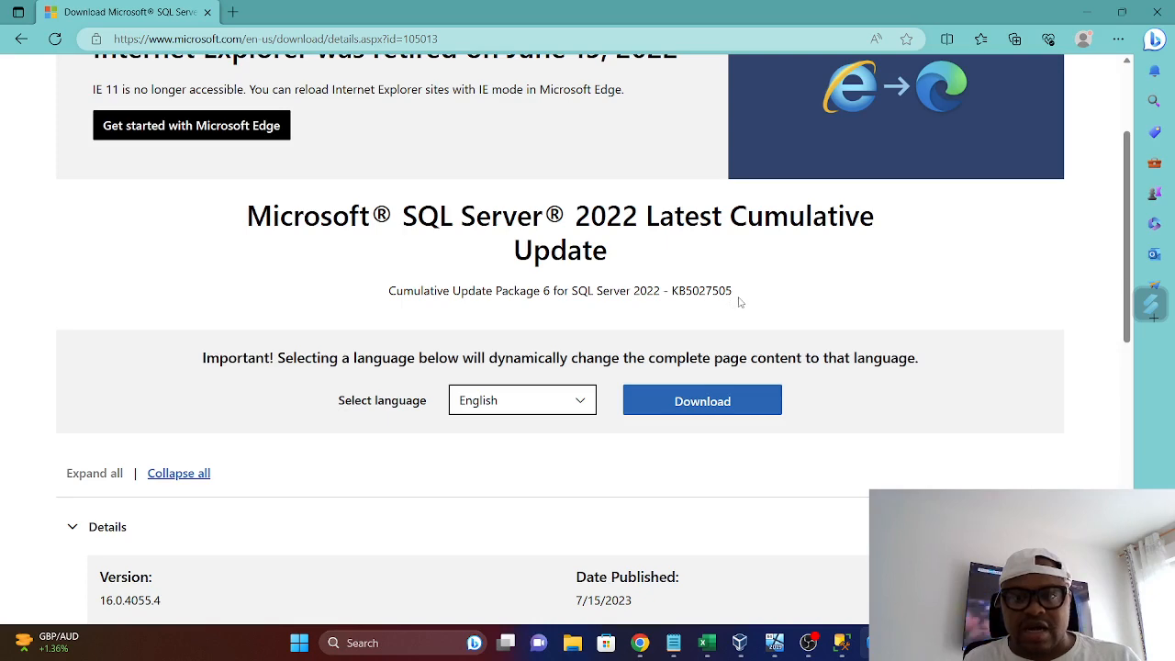
{"action": "left_click_drag", "start_coordinate": [738, 300], "coordinate": [692, 292]}
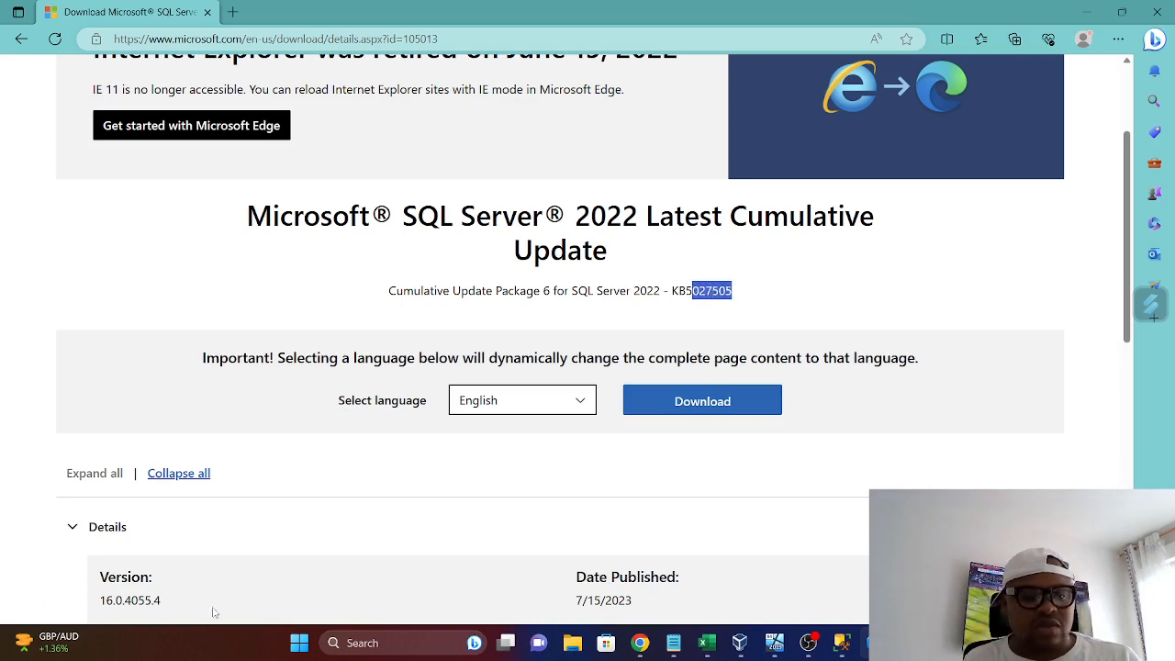
Open Notepad++, place the cursor at the end of the devinknightsql.com line in DWH_Docs.txt, and return to the download page
{"action": "left_click", "coordinate": [301, 645]}
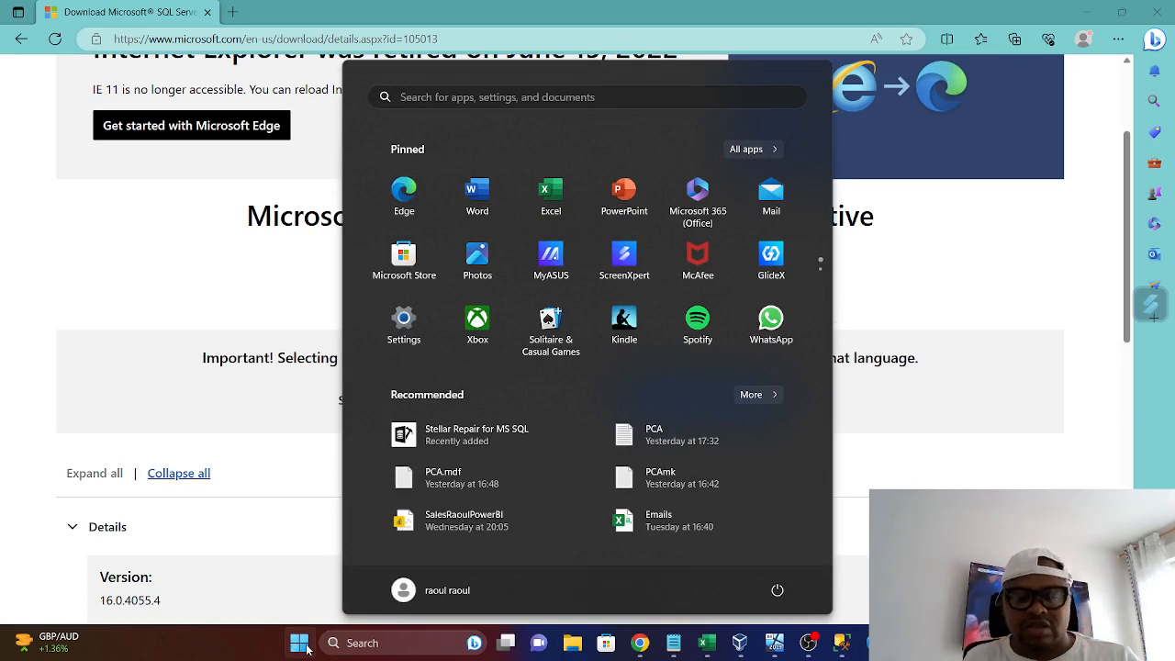
{"action": "type", "text": "NO"}
{"action": "key", "text": "Down"}
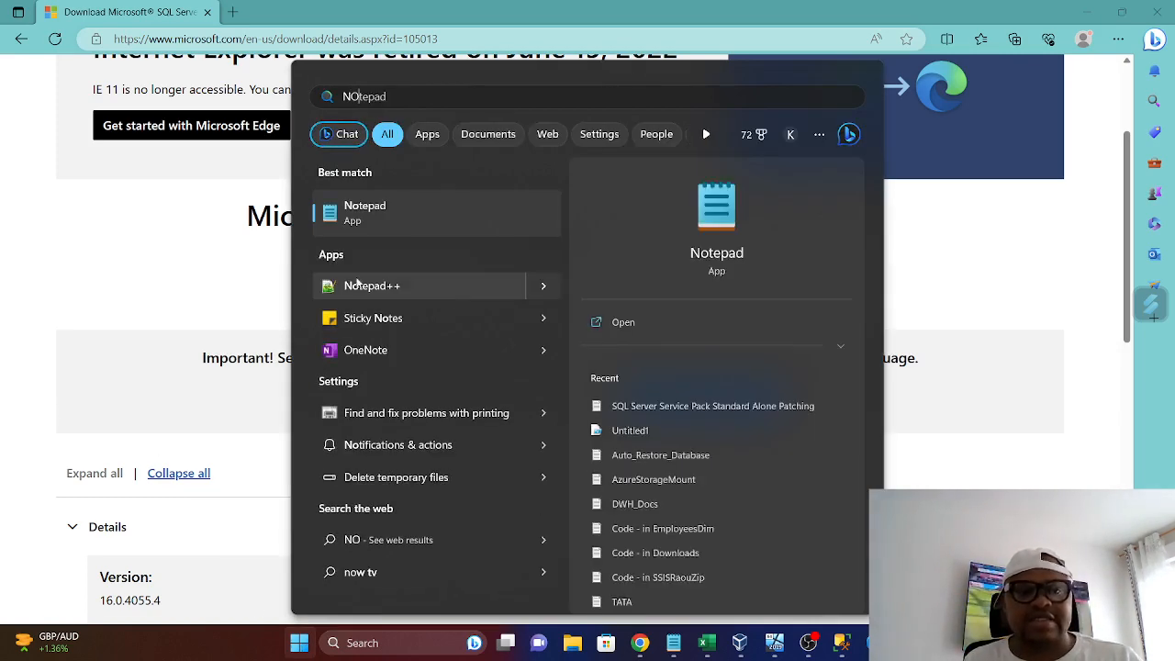
{"action": "key", "text": "Return"}
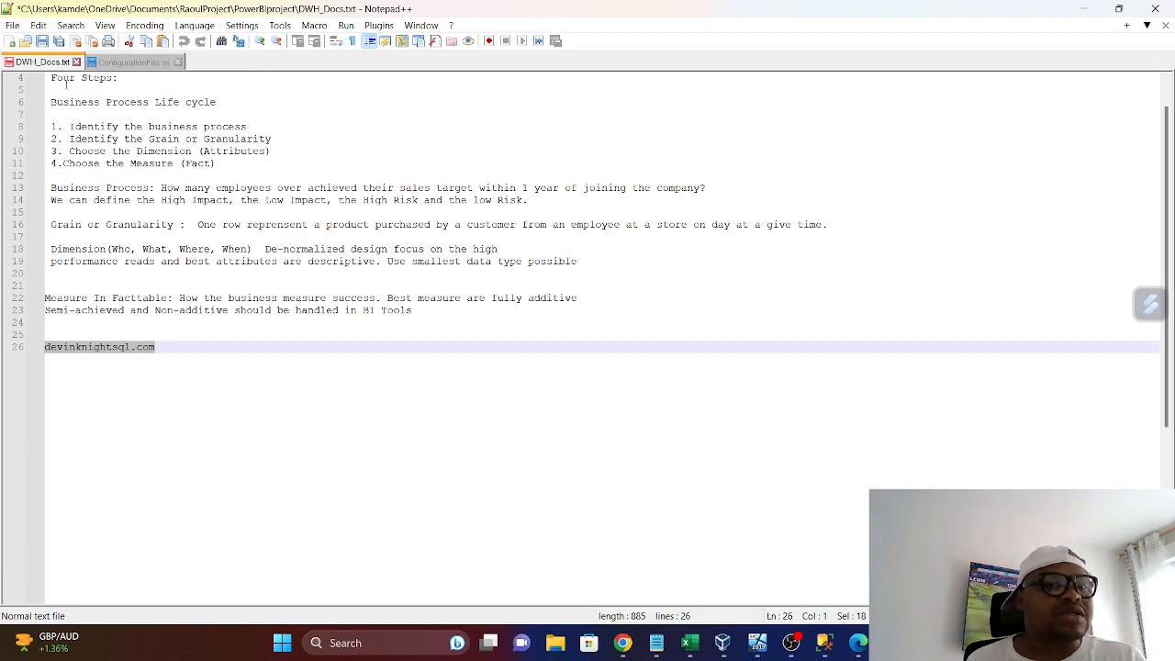
{"action": "left_click", "coordinate": [188, 367]}
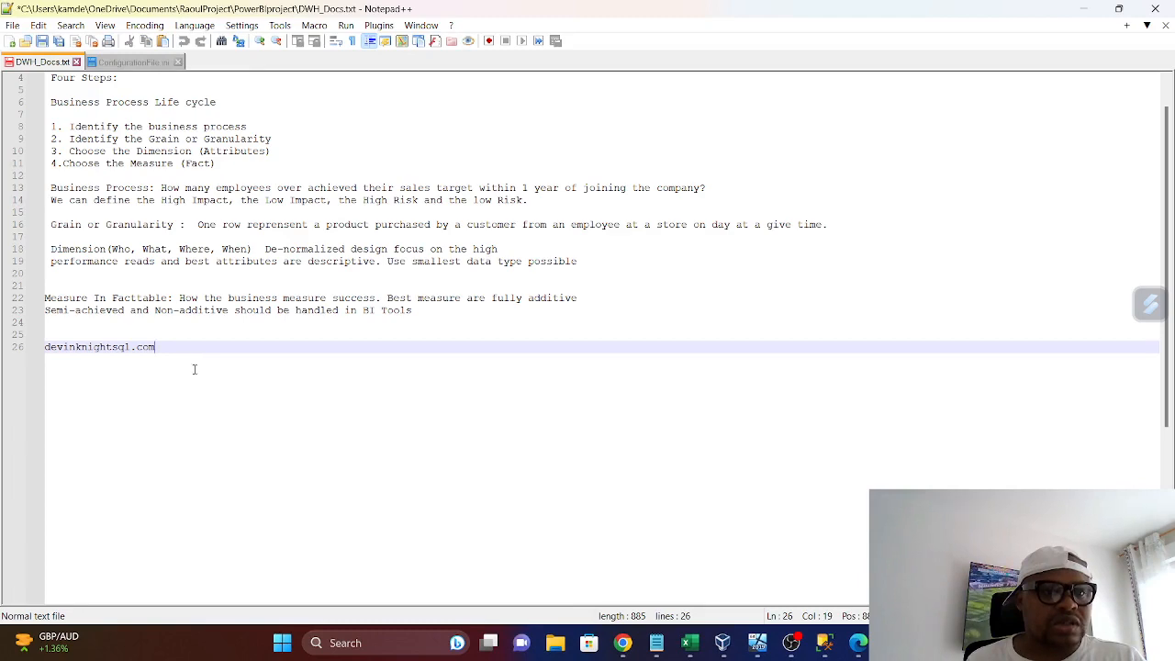
{"action": "left_click", "coordinate": [1086, 10]}
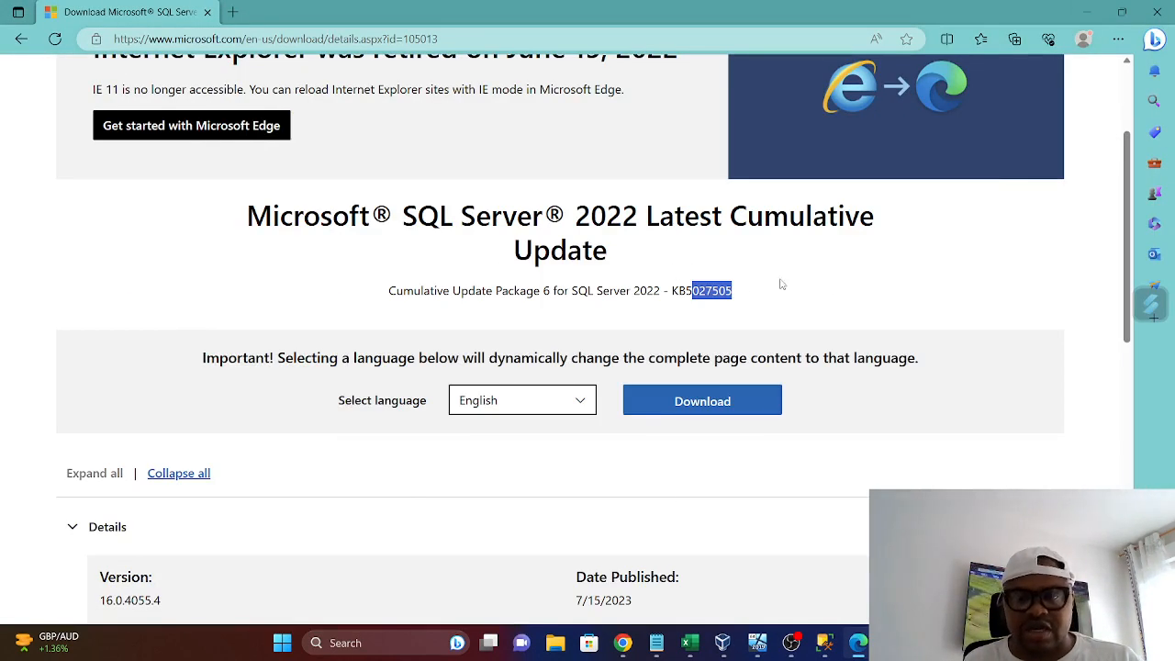
Check the Downloads folder in File Explorer for existing SQL Server update packages, and return to the download page
{"action": "left_click", "coordinate": [560, 647]}
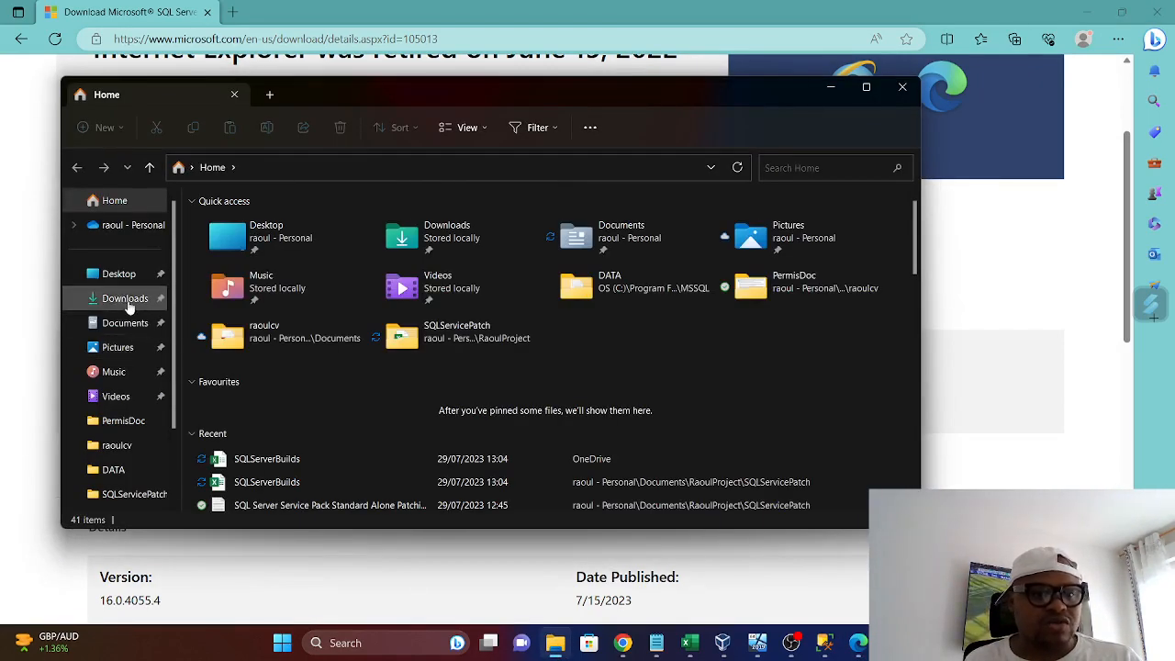
{"action": "left_click", "coordinate": [126, 299]}
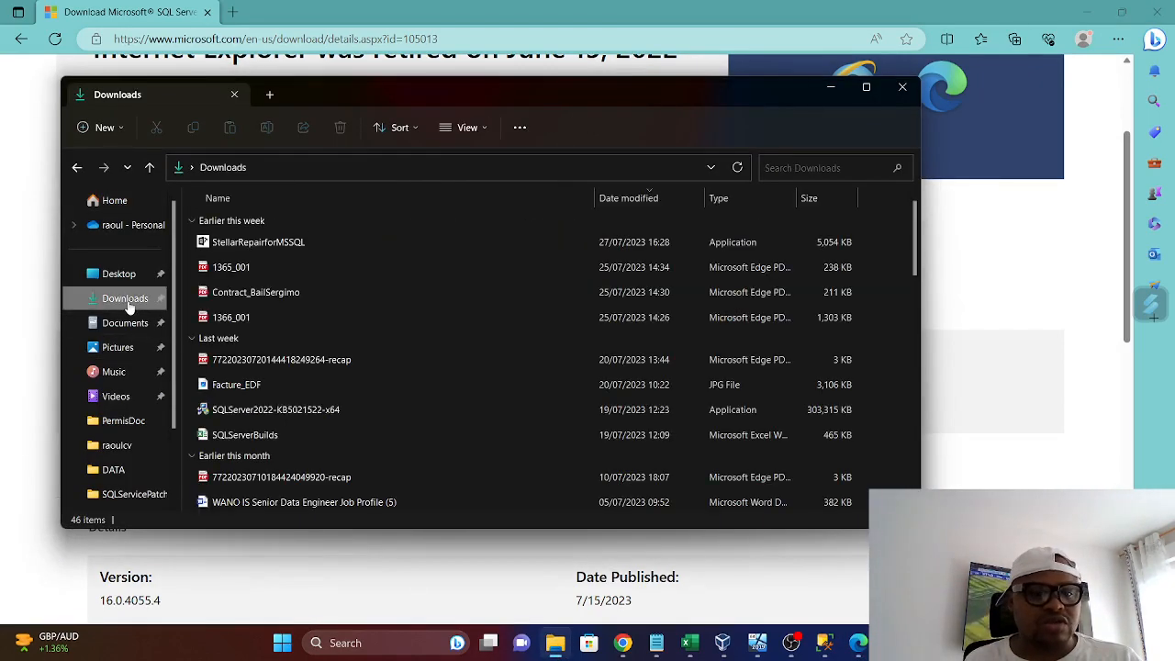
{"action": "left_click", "coordinate": [830, 86]}
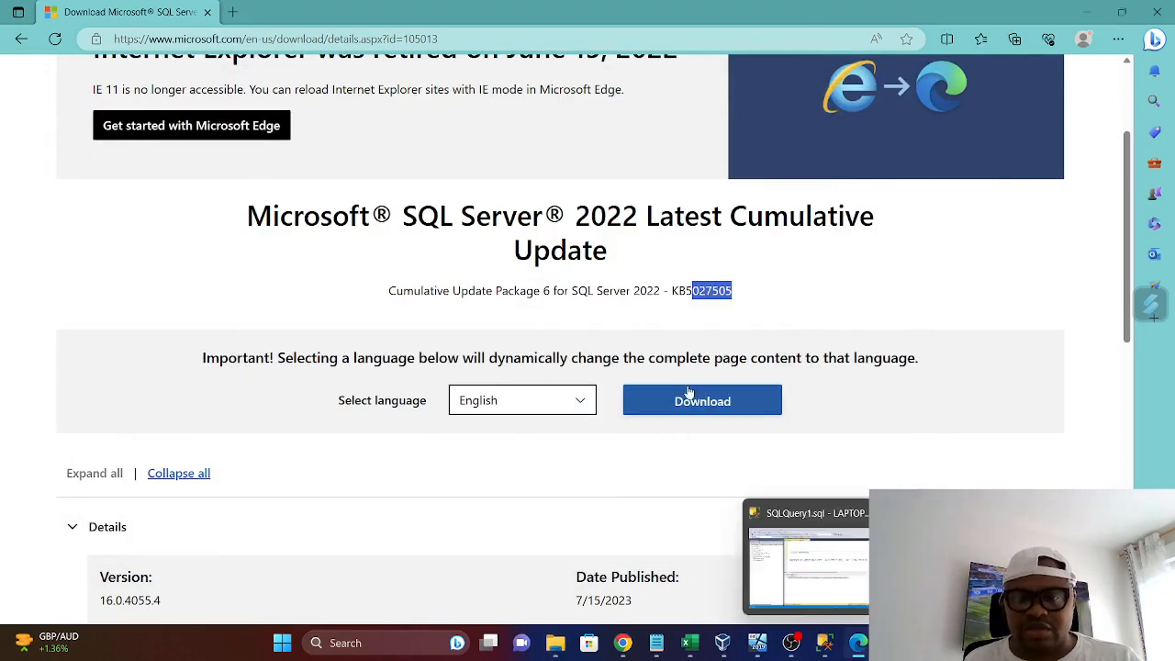
Review the version, file name and size of the SQL Server 2022 CU6 package, and download it in English
{"action": "left_click", "coordinate": [582, 407]}
{"action": "left_click", "coordinate": [717, 488]}
{"action": "scroll", "coordinate": [819, 451], "scroll_direction": "down", "scroll_amount": 5}
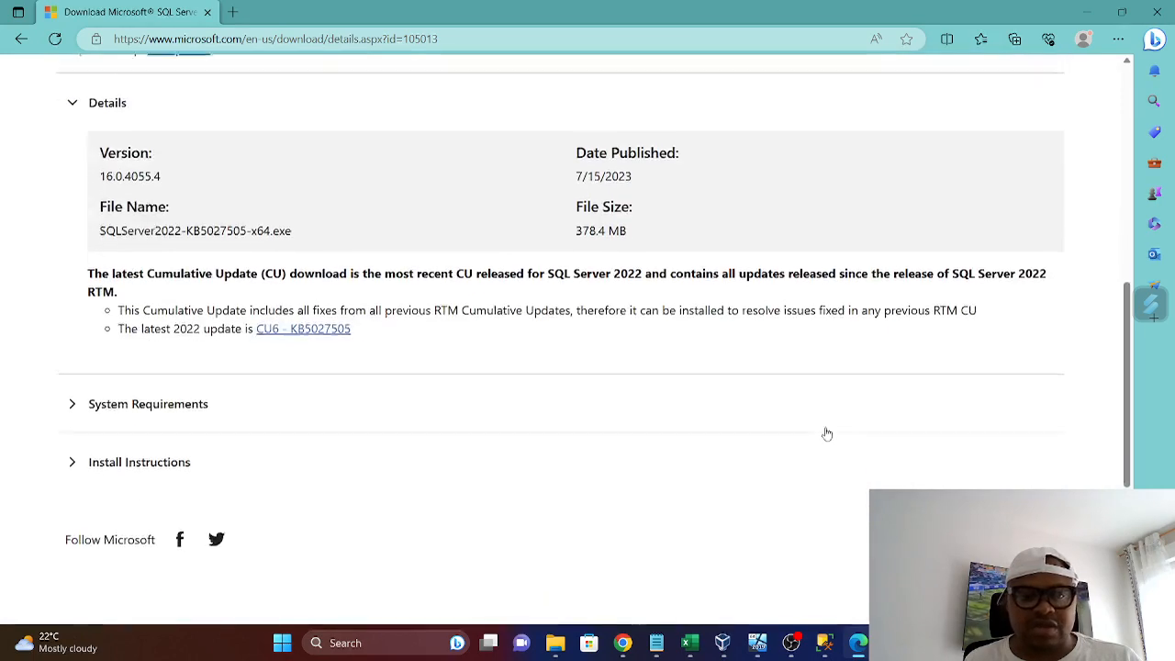
{"action": "scroll", "coordinate": [652, 430], "scroll_direction": "up", "scroll_amount": 2}
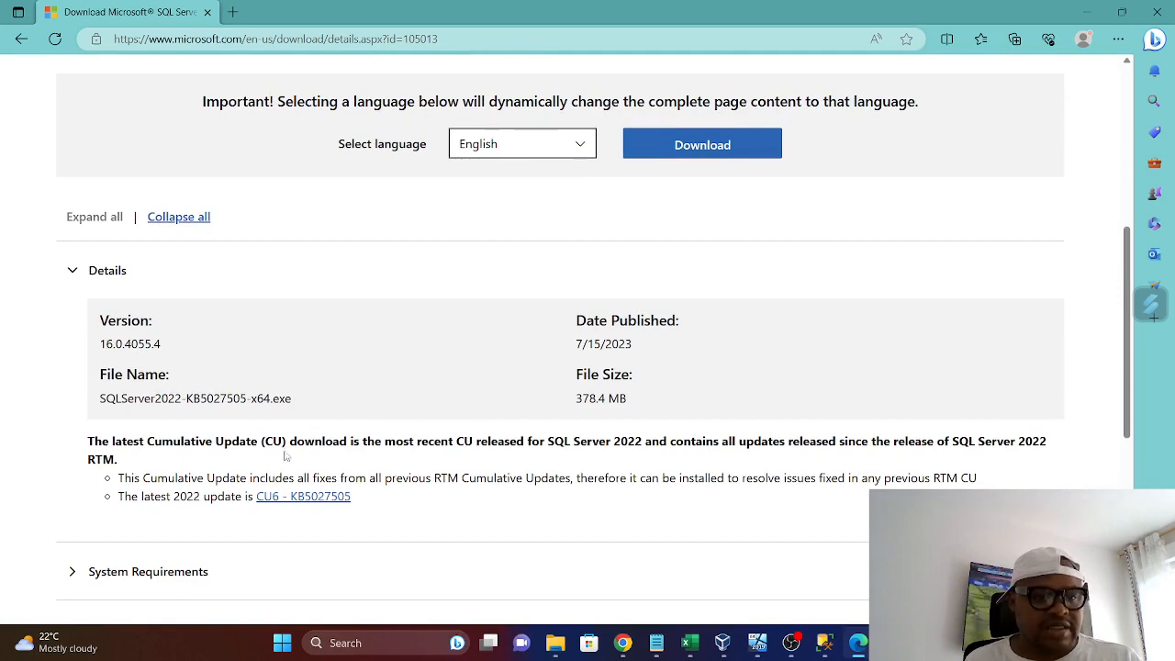
{"action": "scroll", "coordinate": [356, 473], "scroll_direction": "down", "scroll_amount": 3}
{"action": "scroll", "coordinate": [362, 474], "scroll_direction": "up", "scroll_amount": 2}
{"action": "scroll", "coordinate": [368, 476], "scroll_direction": "up", "scroll_amount": 3}
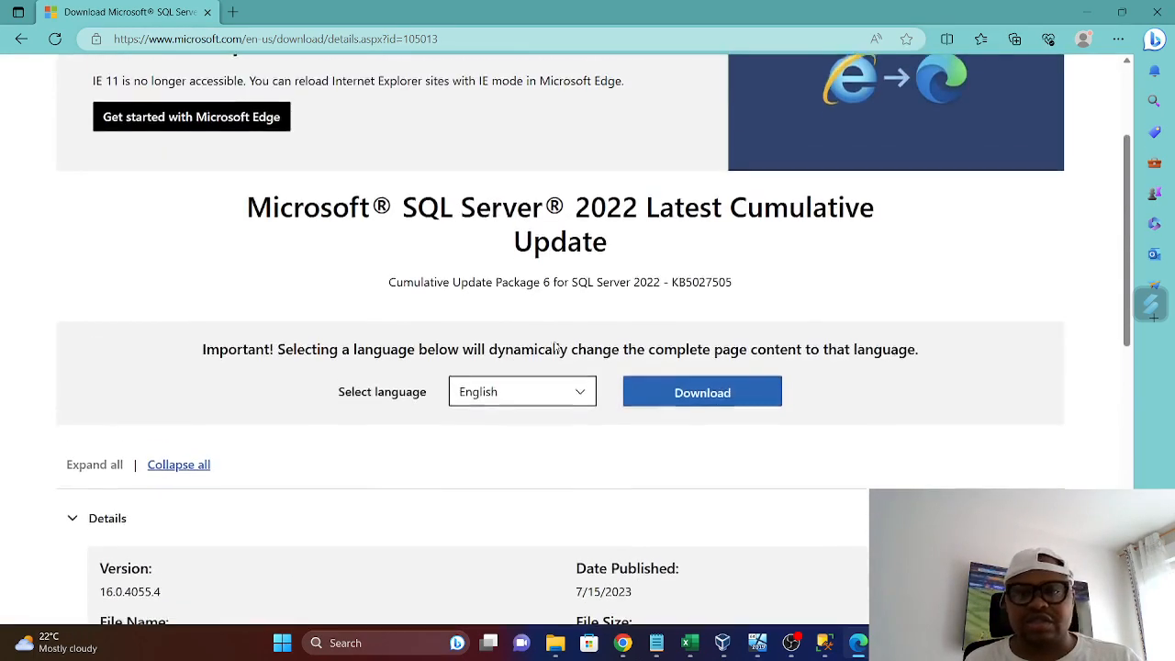
{"action": "left_click", "coordinate": [713, 401]}
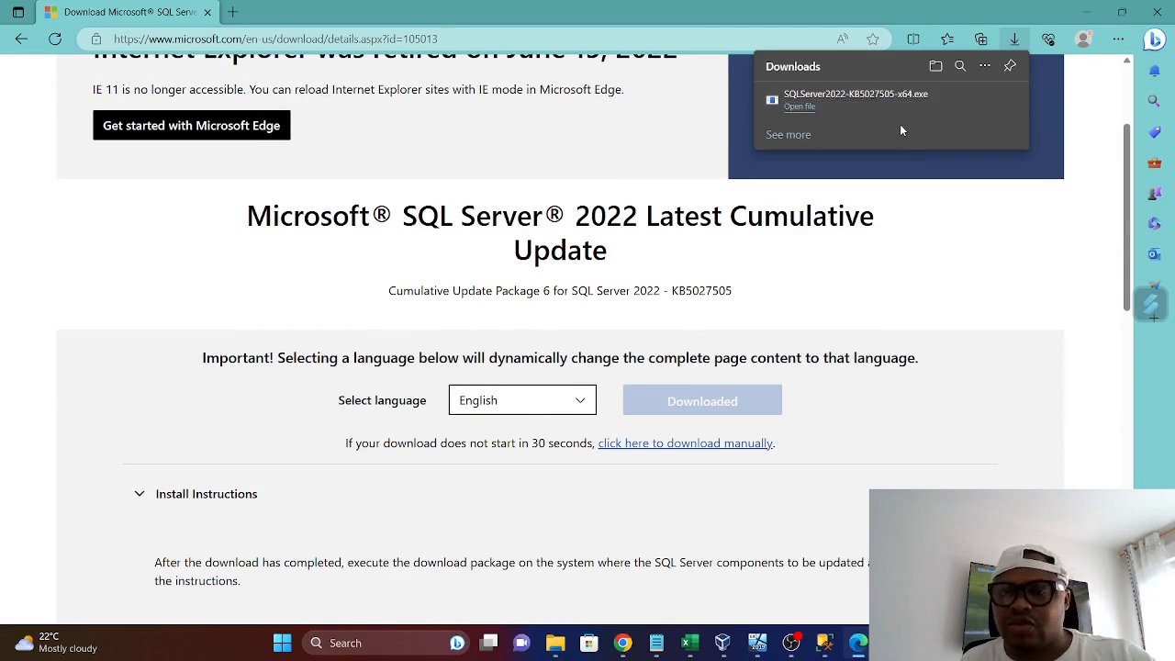
Copy the file name SQLServer2022-KB5027505-x64 from the Downloads folder without renaming the file, and minimize File Explorer
{"action": "left_click", "coordinate": [555, 642]}
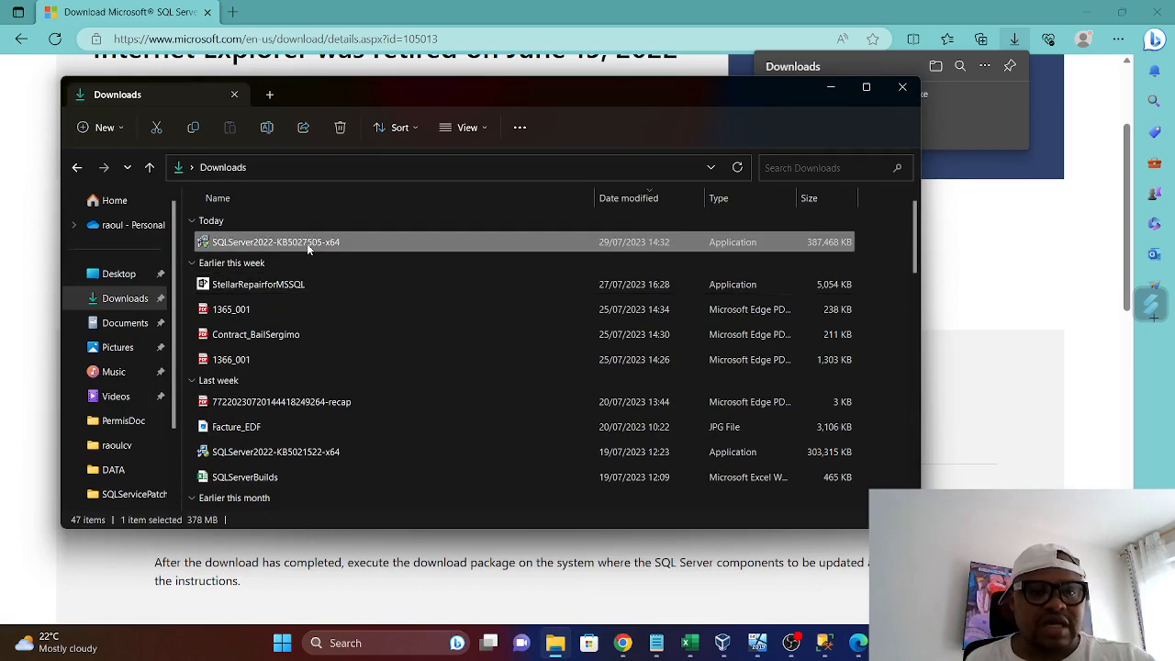
{"action": "right_click", "coordinate": [307, 244]}
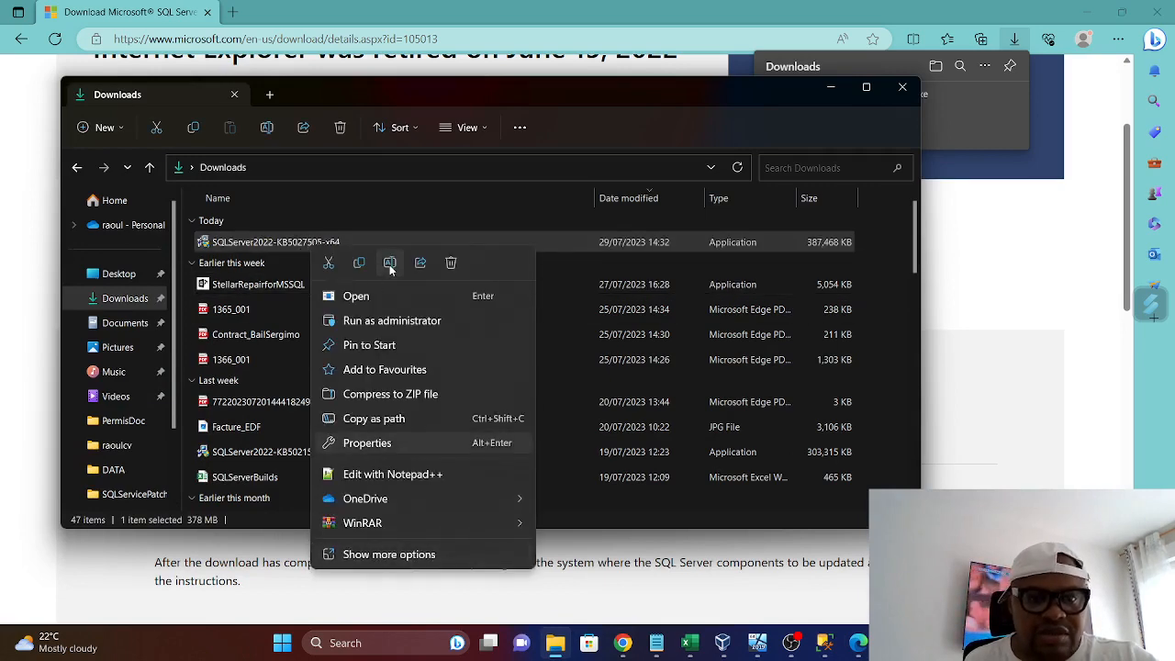
{"action": "left_click", "coordinate": [390, 265]}
{"action": "right_click", "coordinate": [336, 240]}
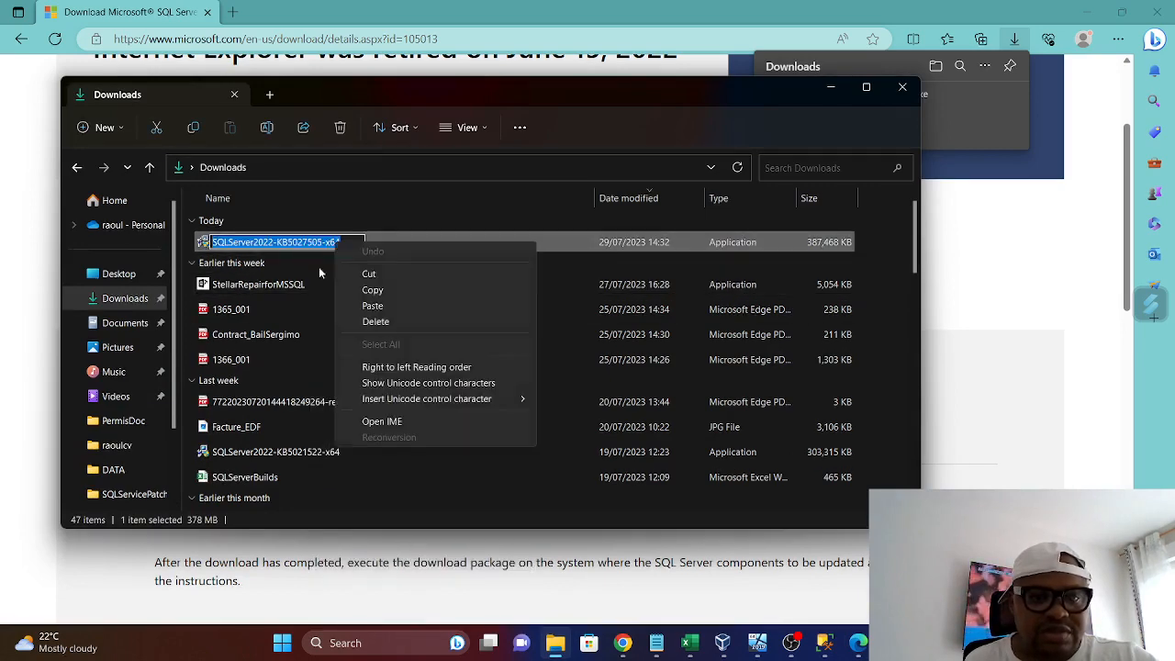
{"action": "left_click", "coordinate": [376, 292]}
{"action": "left_click", "coordinate": [831, 87]}
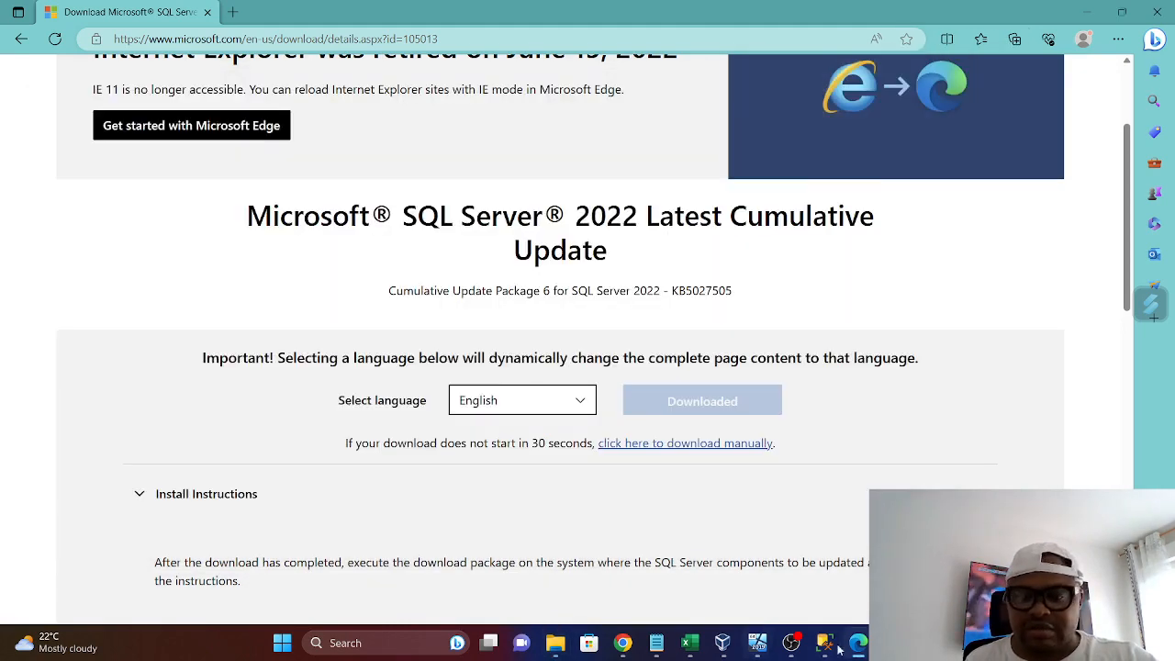
Paste SQLServer2022-KB5027505-x64 a few lines below devinknightsql.com in DWH_Docs.txt in Notepad++, and highlight the pasted name
{"action": "left_click", "coordinate": [892, 643]}
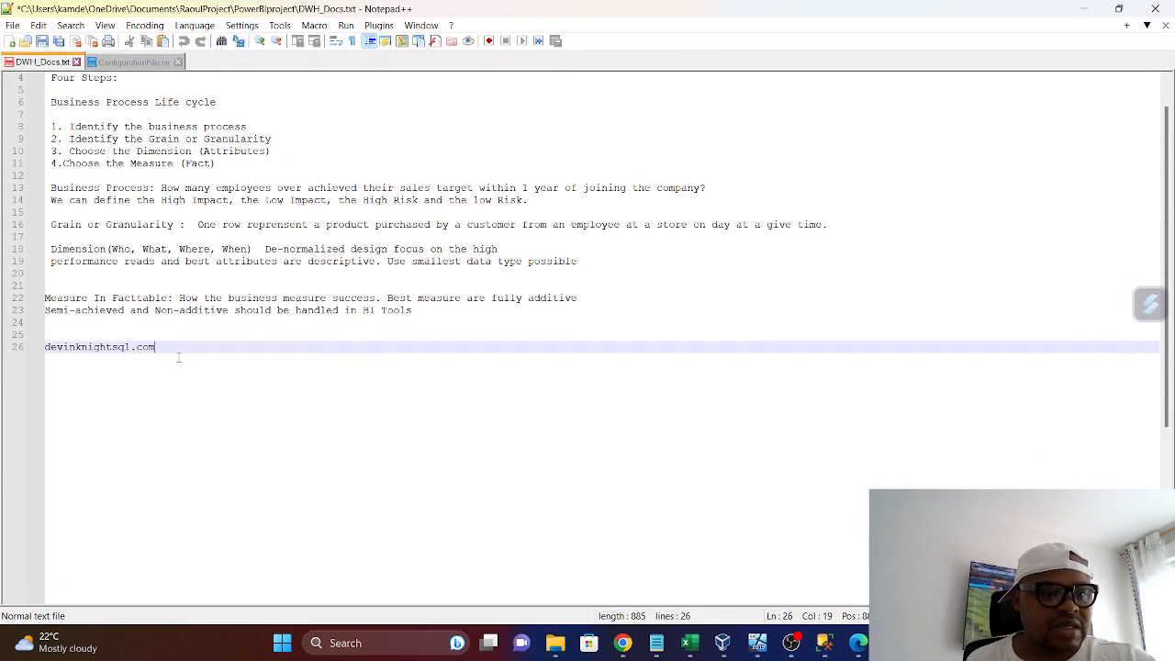
{"action": "key", "text": "Return"}
{"action": "key", "text": "Return"}
{"action": "key", "text": "Return"}
{"action": "key", "text": "Return"}
{"action": "key", "text": "Return"}
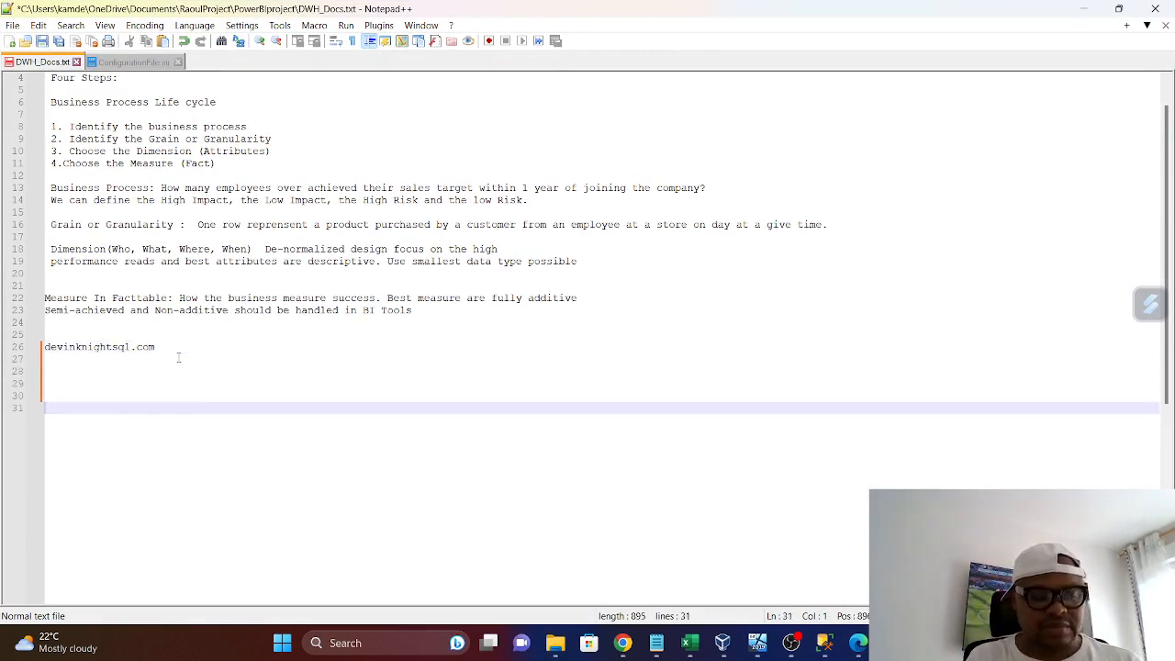
{"action": "key", "text": "ctrl+v"}
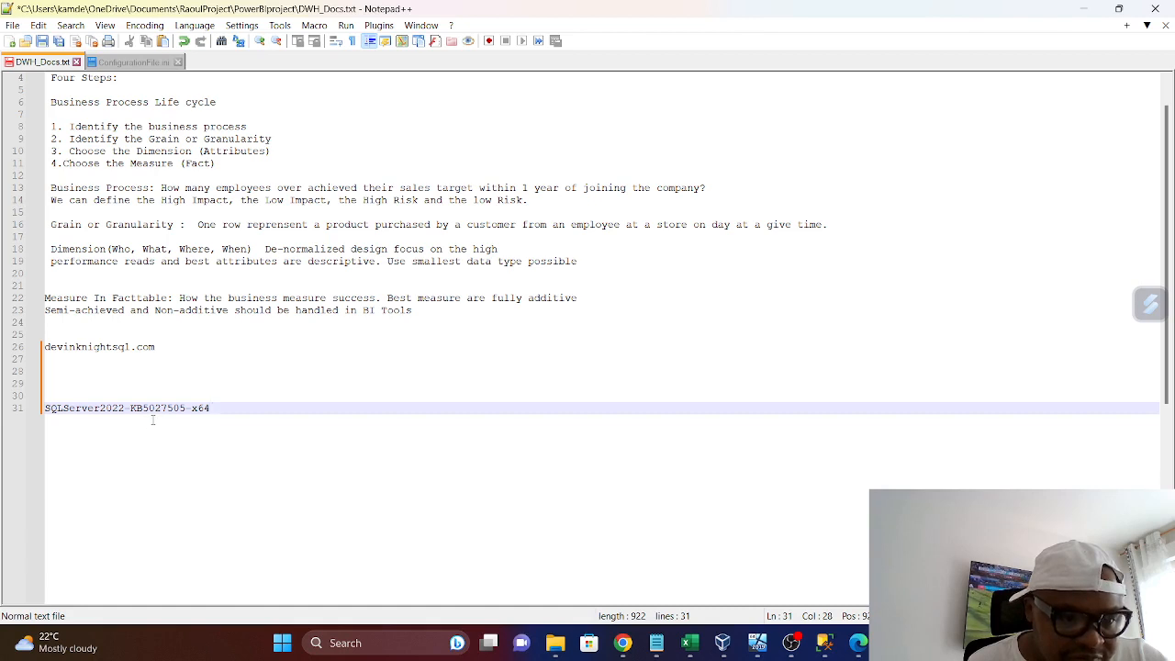
{"action": "left_click_drag", "start_coordinate": [226, 412], "coordinate": [80, 415]}
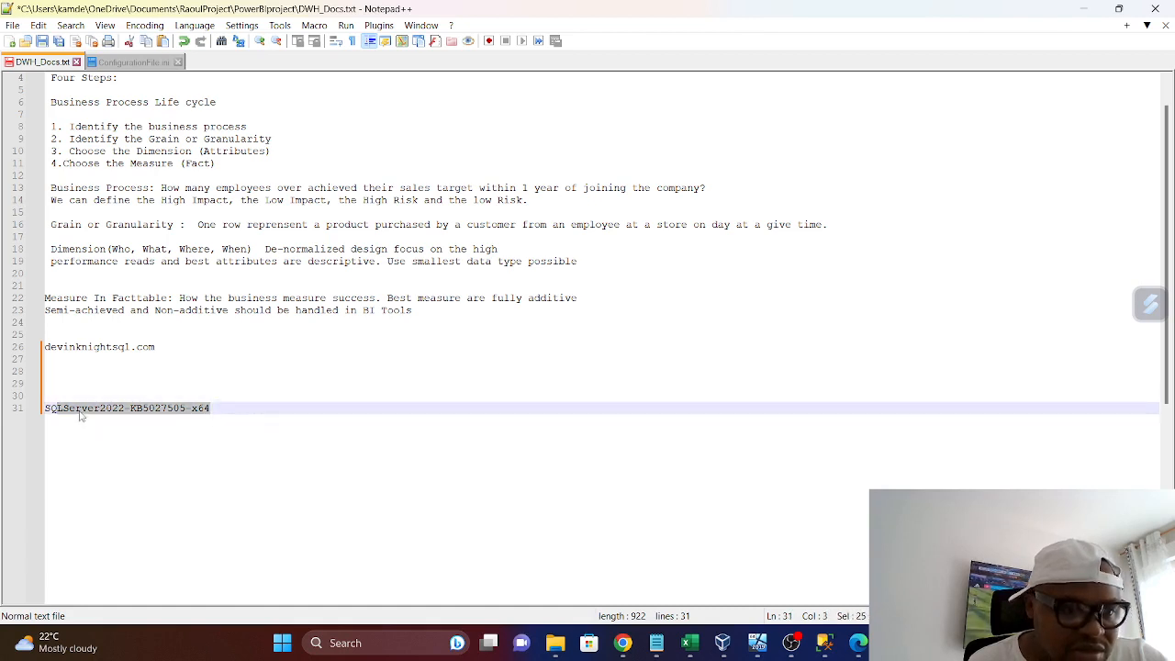
{"action": "left_click_drag", "start_coordinate": [220, 411], "coordinate": [62, 373]}
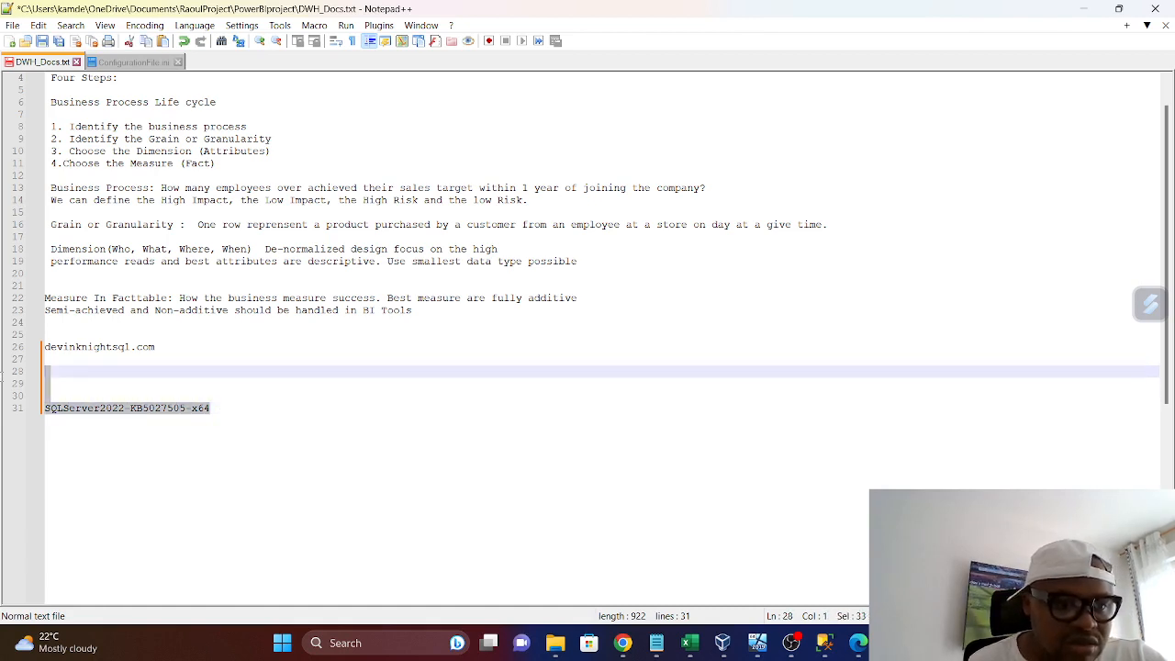
Remove the pasted package name from DWH_Docs.txt, and paste SQLServer2022-KB5027505-x64 into a new Notepad document instead
{"action": "key", "text": "Delete"}
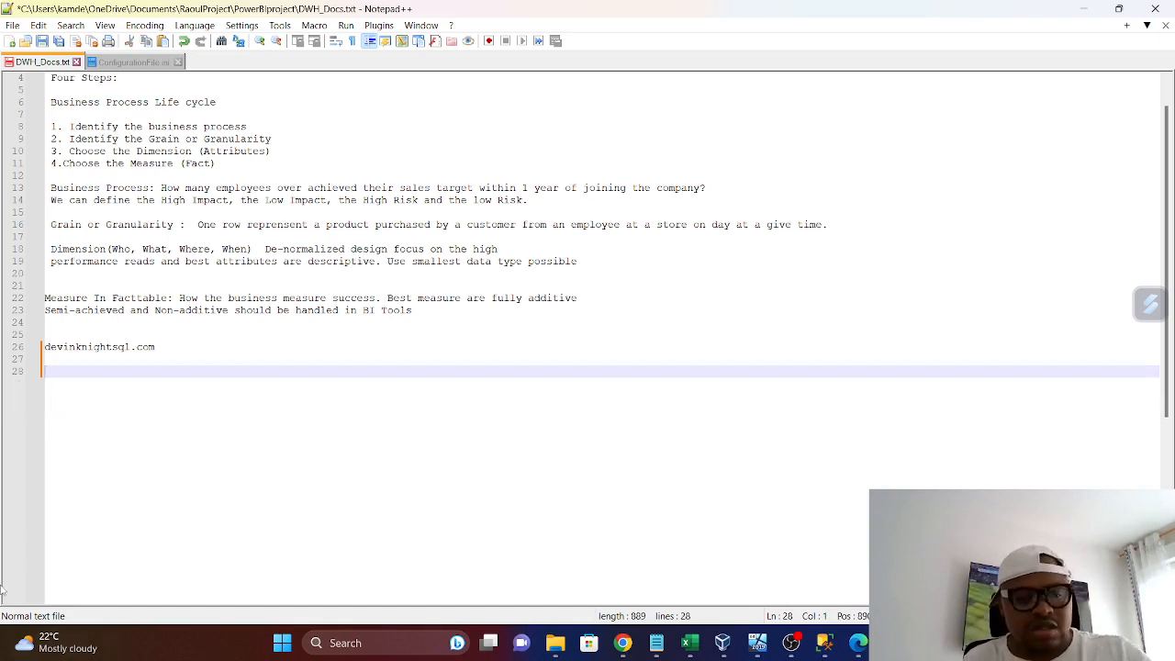
{"action": "left_click", "coordinate": [333, 638]}
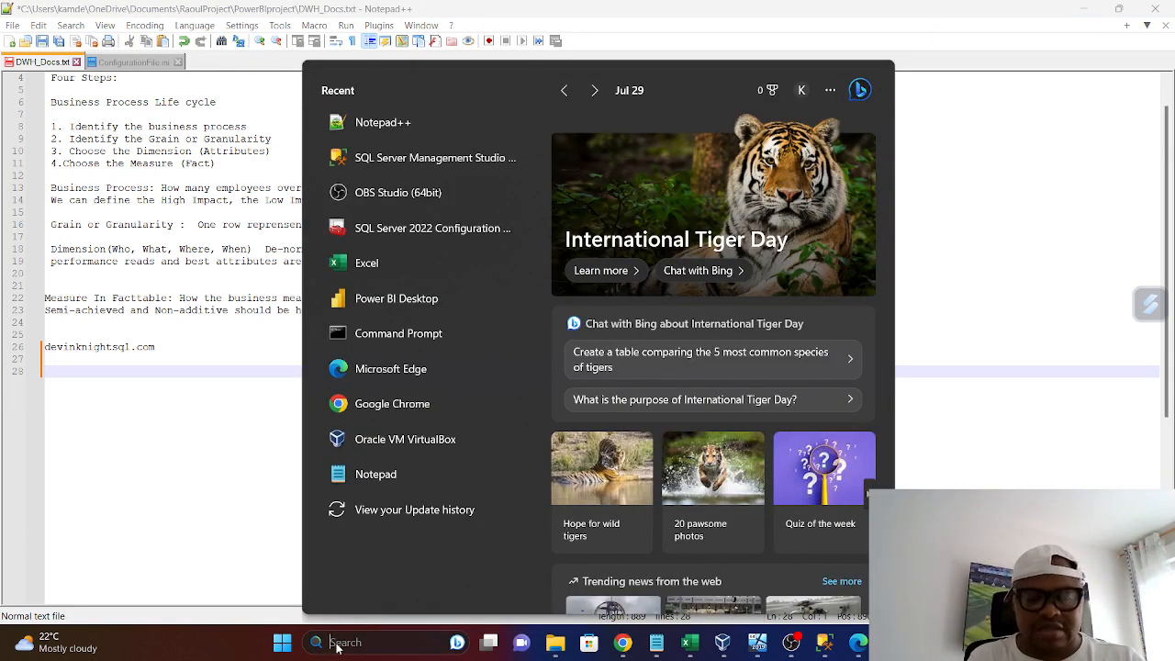
{"action": "type", "text": "NOT"}
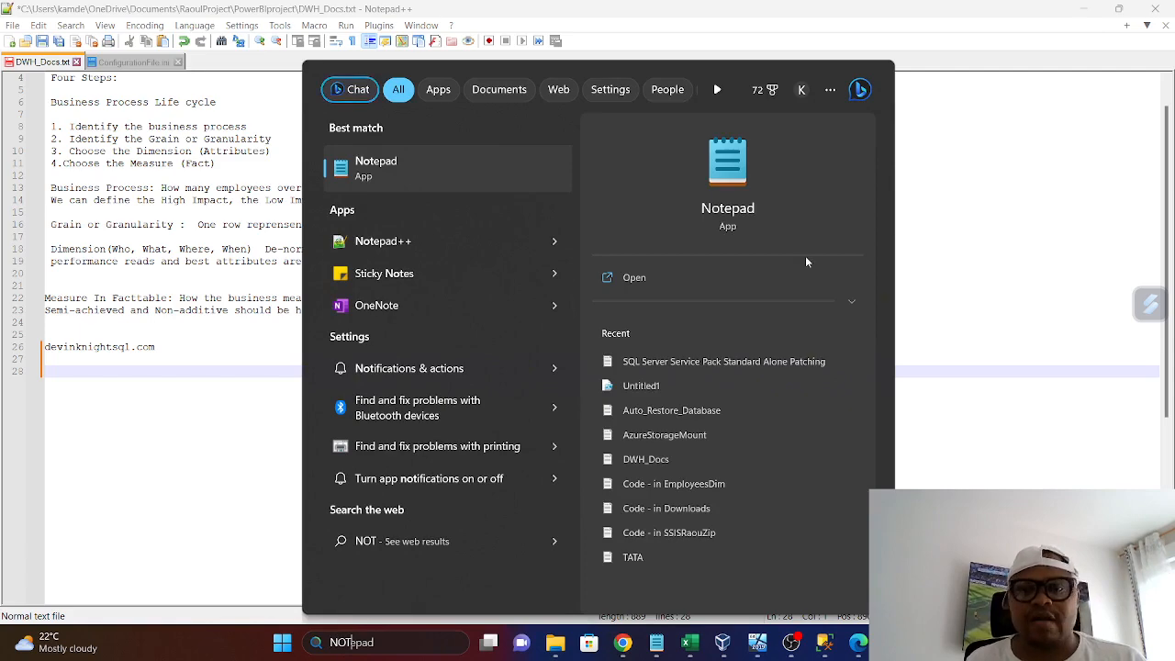
{"action": "key", "text": "Return"}
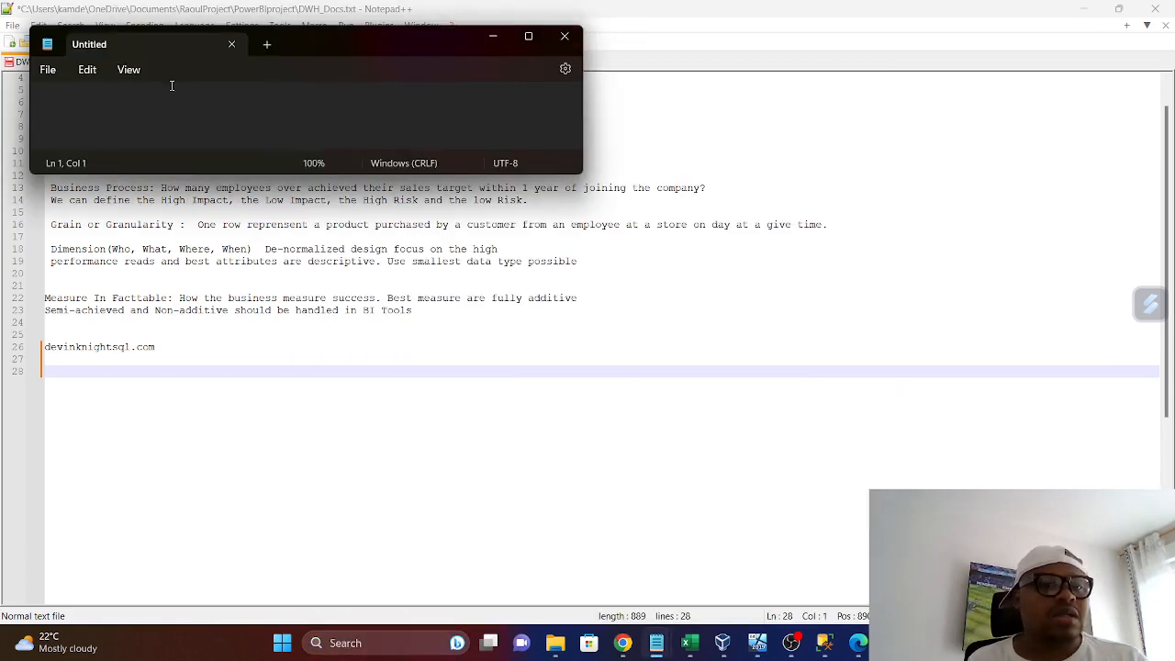
{"action": "key", "text": "ctrl+v"}
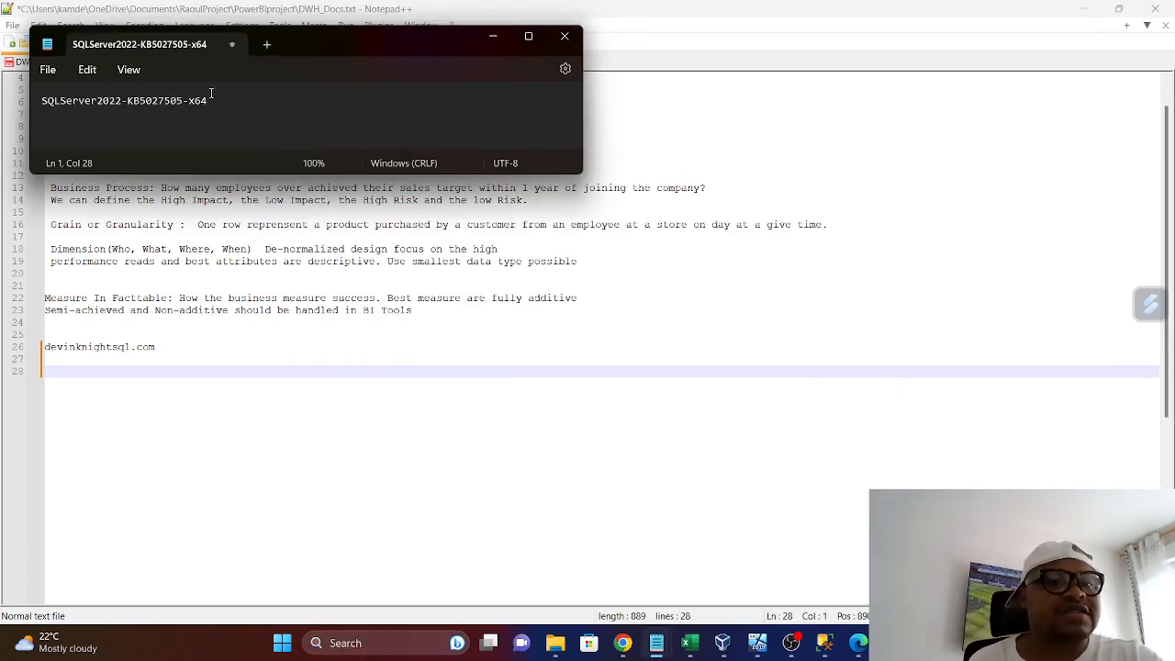
Trim the pasted name in Notepad to its KB number and prefix it with two dashes, giving --KB5027505
{"action": "left_click_drag", "start_coordinate": [210, 102], "coordinate": [185, 101]}
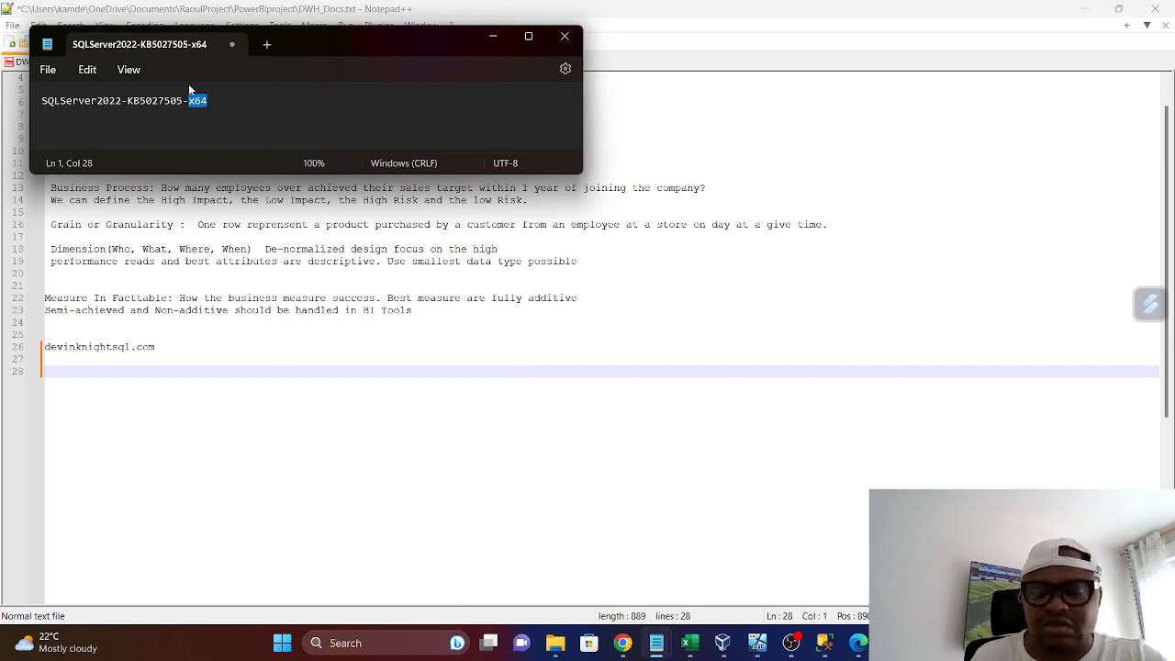
{"action": "key", "text": "BackSpace"}
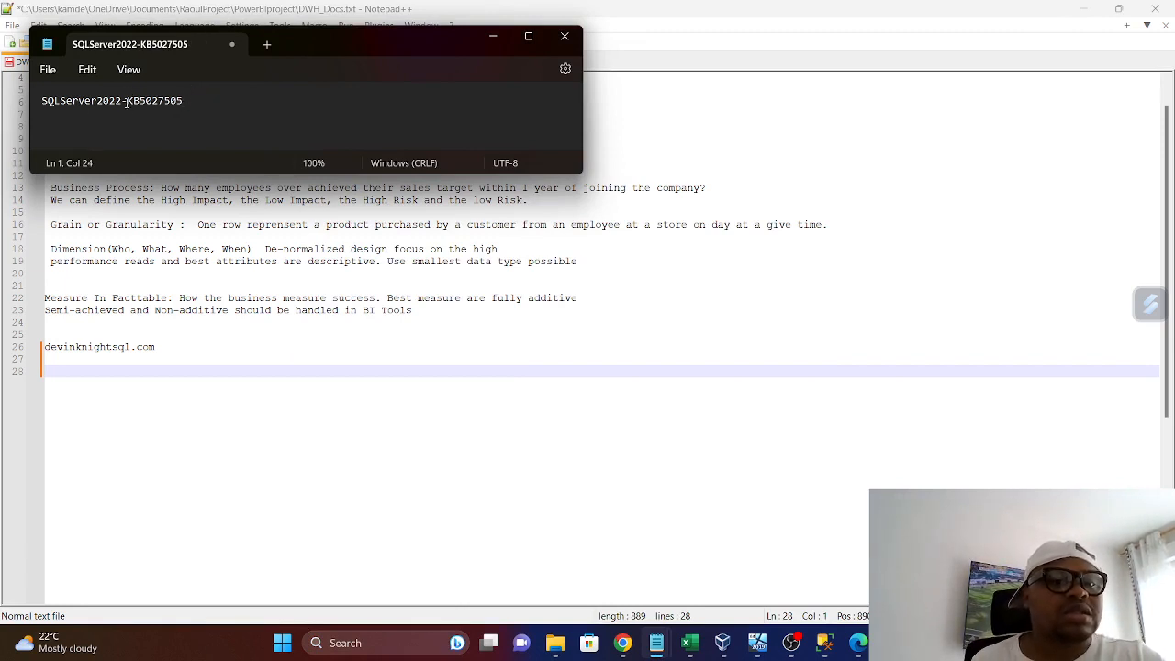
{"action": "left_click_drag", "start_coordinate": [127, 102], "coordinate": [41, 101]}
{"action": "key", "text": "BackSpace"}
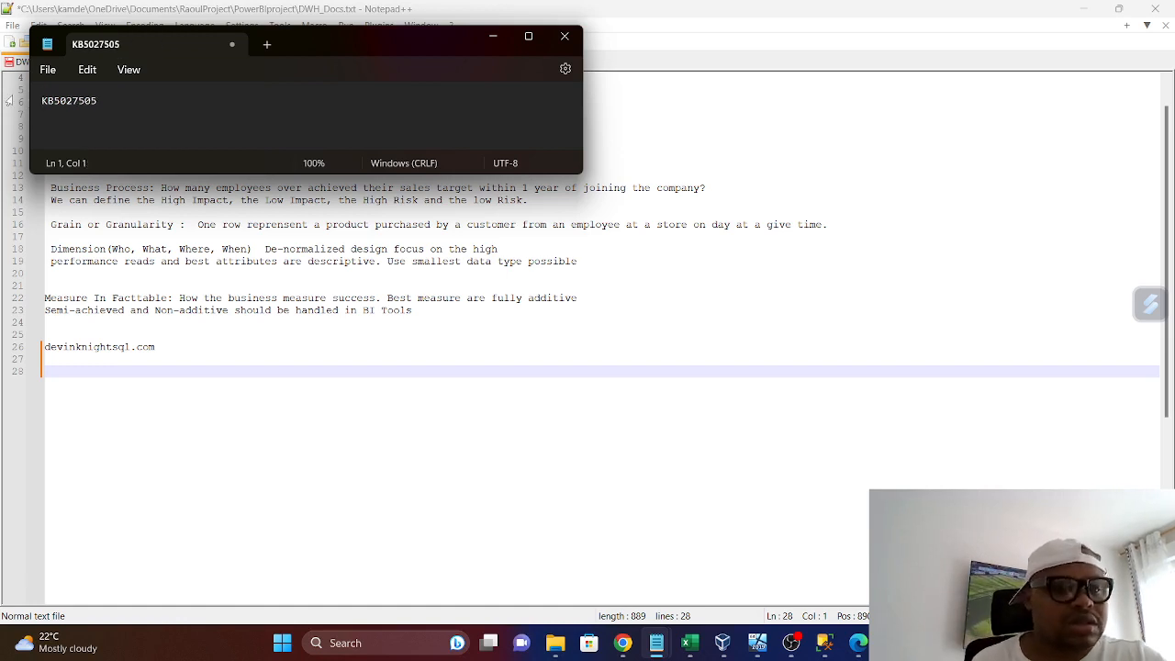
{"action": "type", "text": "--"}
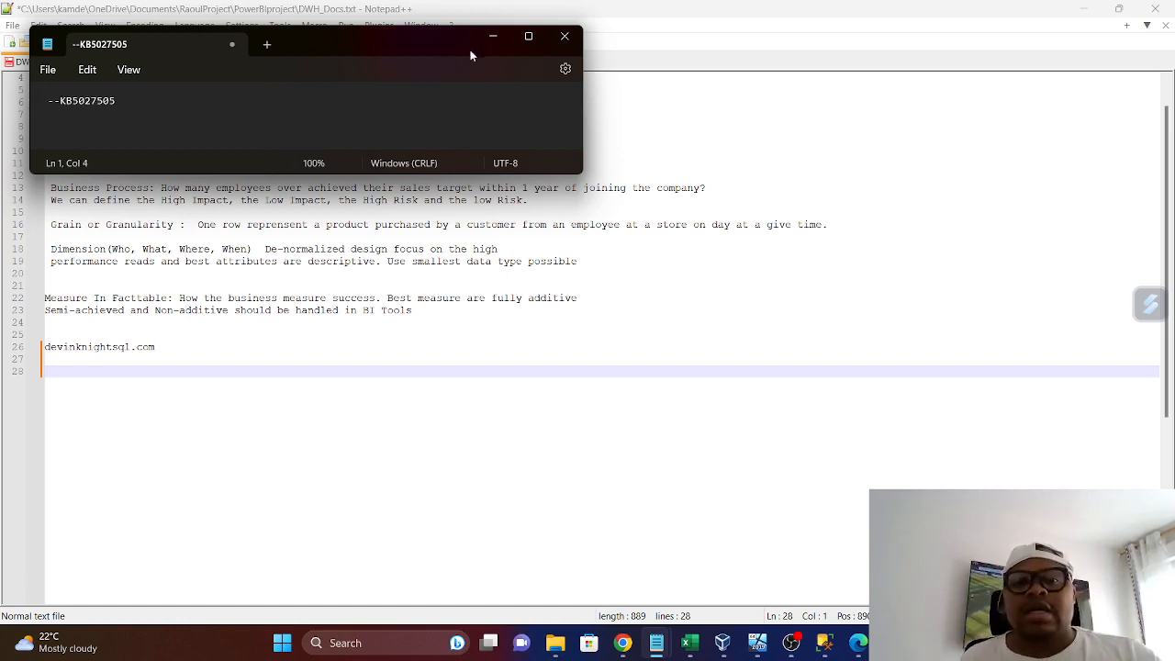
Minimize Notepad and Notepad++, and close the browser window with the SQL Server 2022 Cumulative Update download page
{"action": "left_click", "coordinate": [491, 37]}
{"action": "left_click", "coordinate": [1083, 8]}
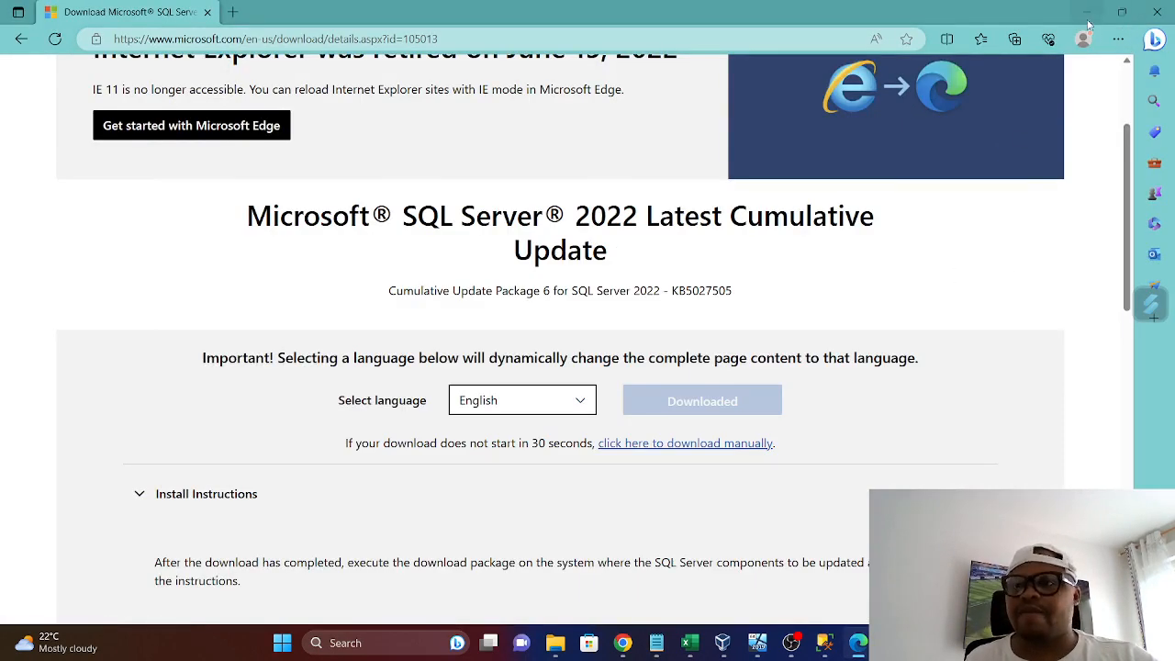
{"action": "left_click", "coordinate": [1158, 12]}
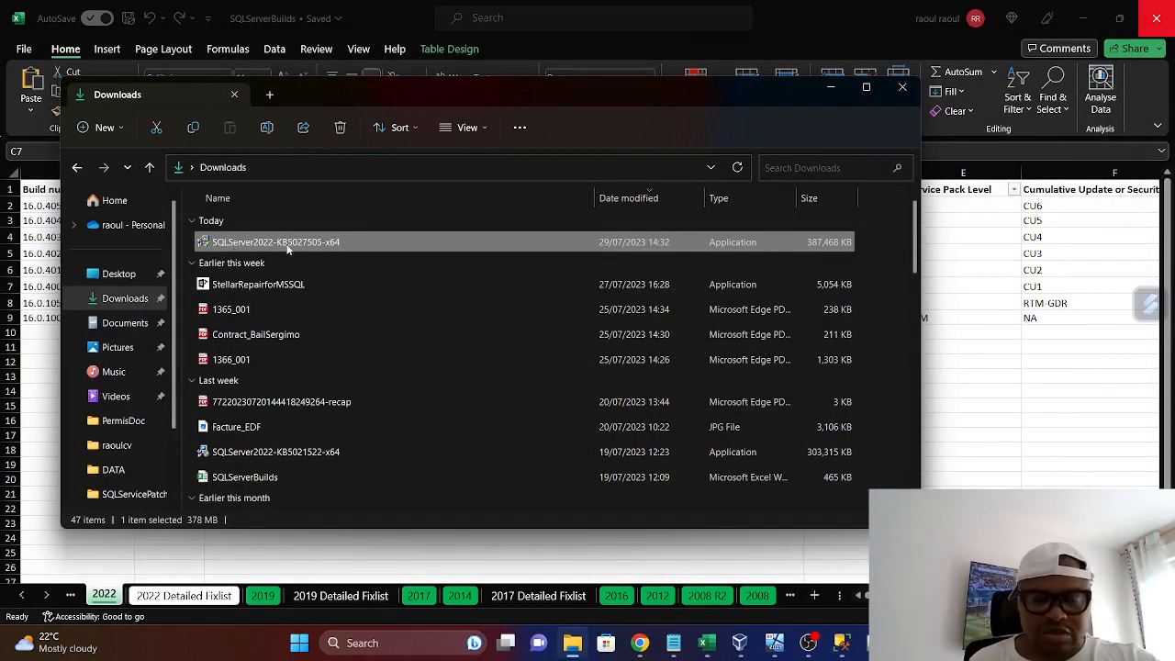
Switch to the SQLRAOULNODE01 virtual machine and show This PC in its File Explorer
{"action": "left_click", "coordinate": [775, 642]}
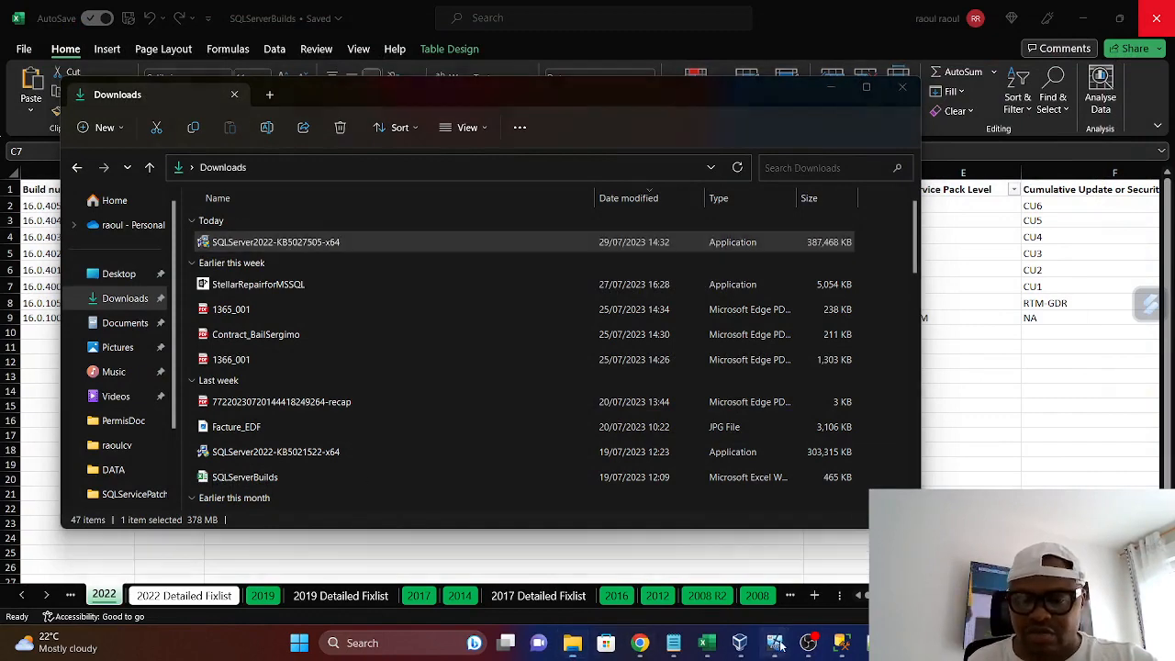
{"action": "left_click", "coordinate": [780, 551]}
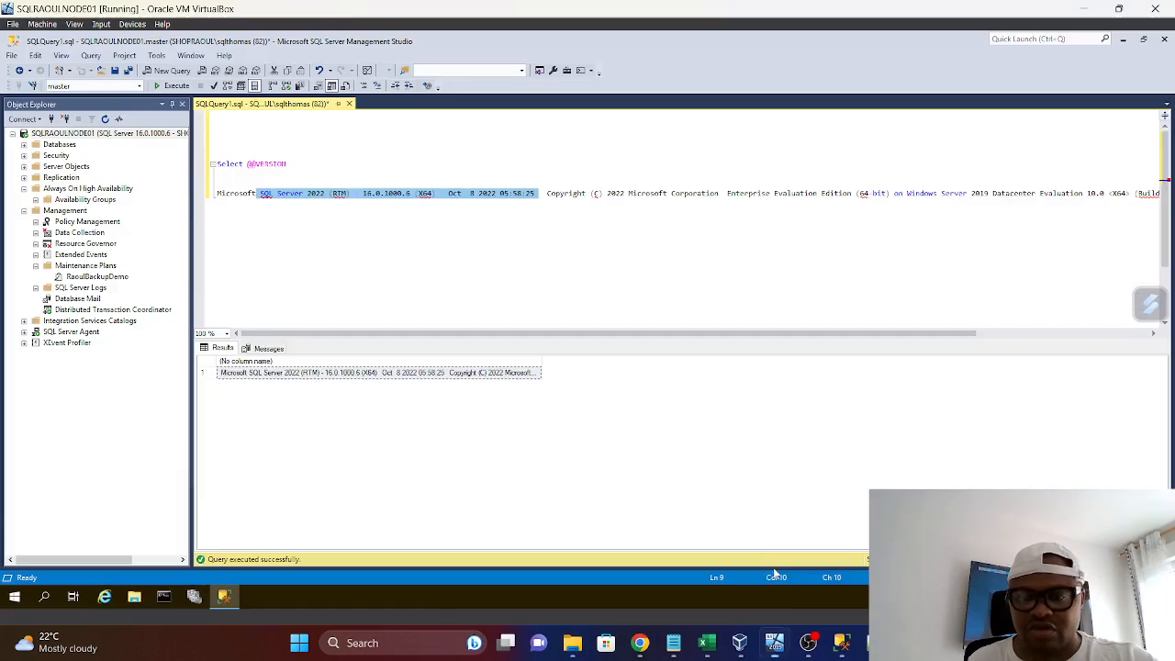
{"action": "left_click", "coordinate": [134, 596]}
{"action": "left_click", "coordinate": [183, 363]}
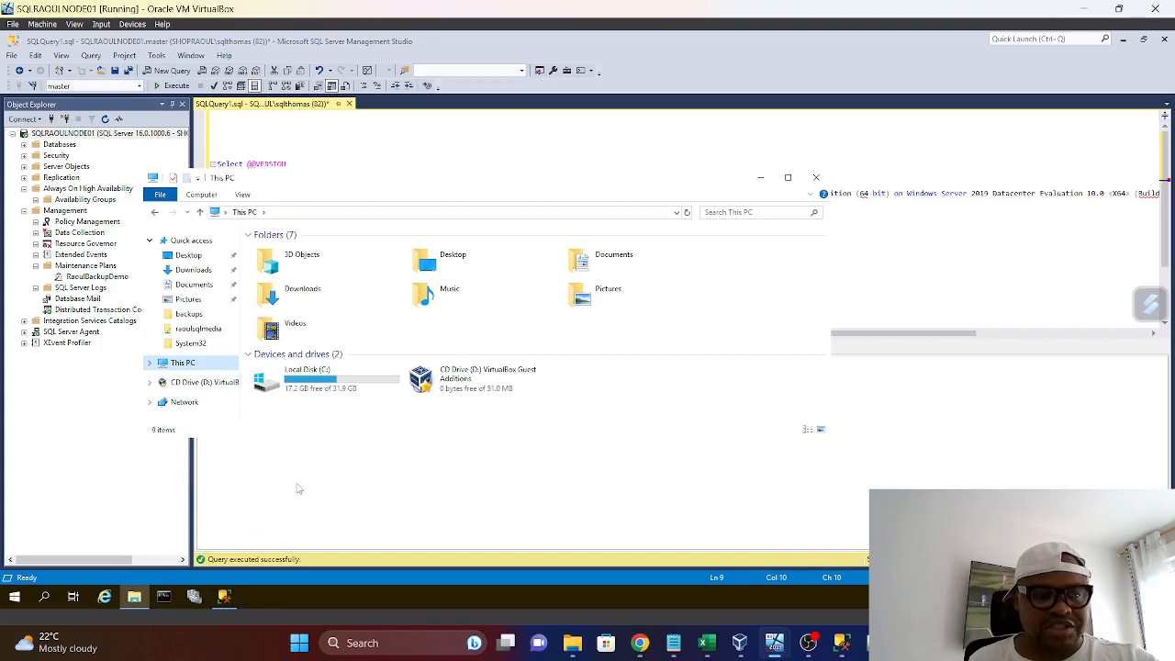
Return to the host's Downloads folder in File Explorer and cut the SQLServer2022-KB5027505-x64 application file
{"action": "mouse_move", "coordinate": [700, 644]}
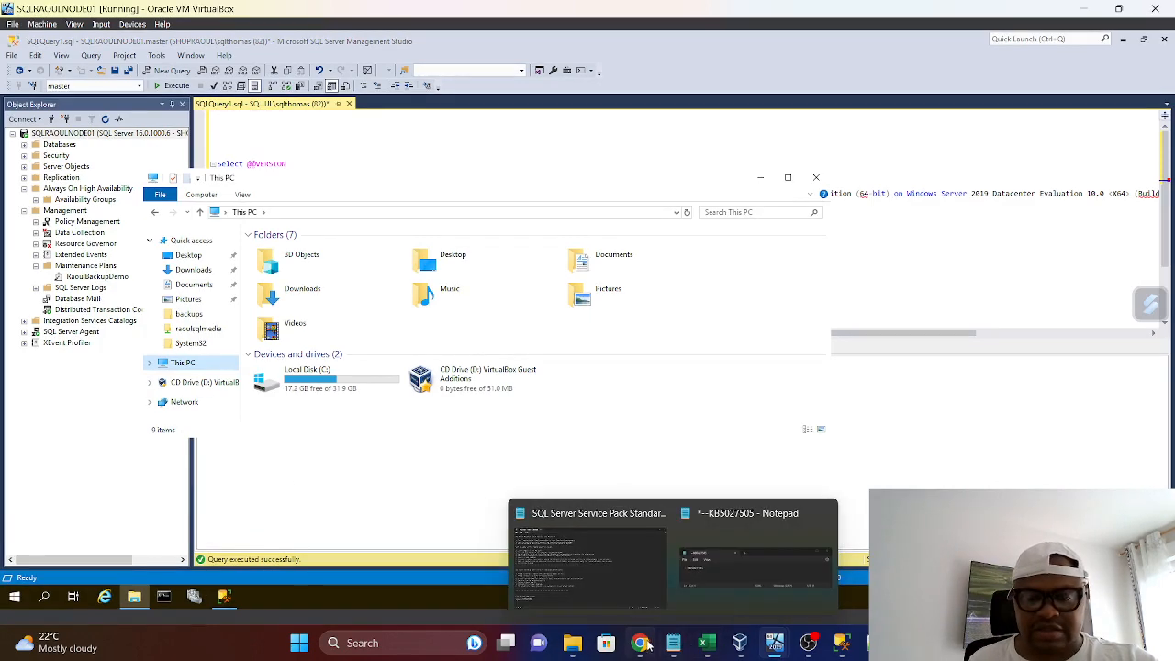
{"action": "left_click", "coordinate": [573, 644]}
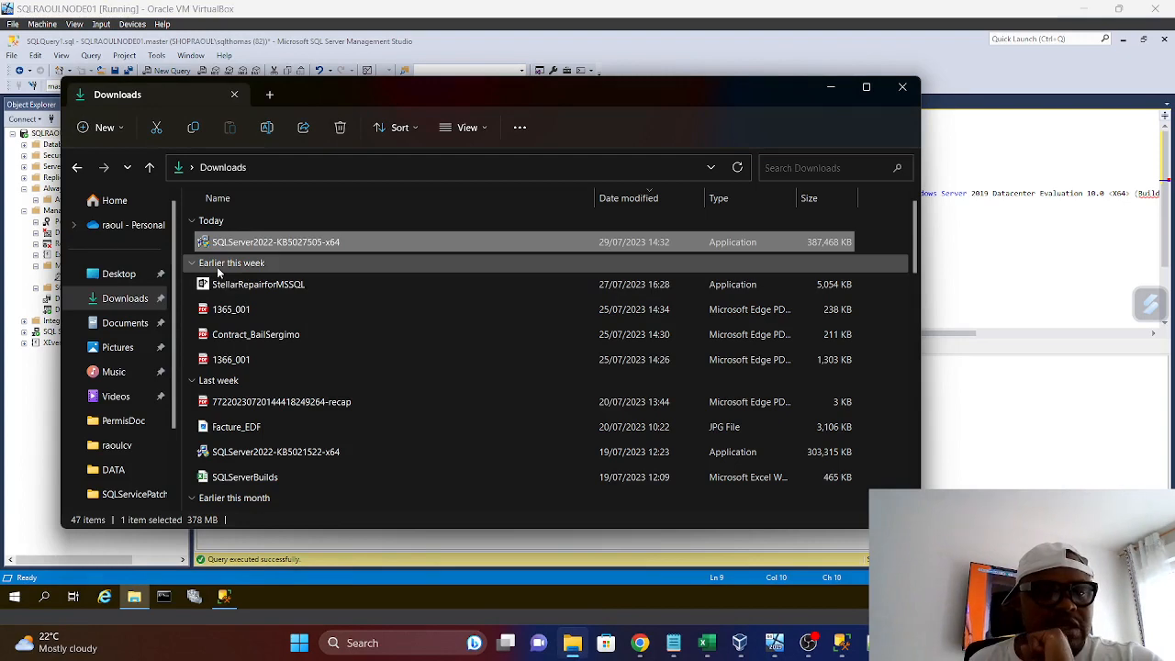
{"action": "right_click", "coordinate": [254, 244]}
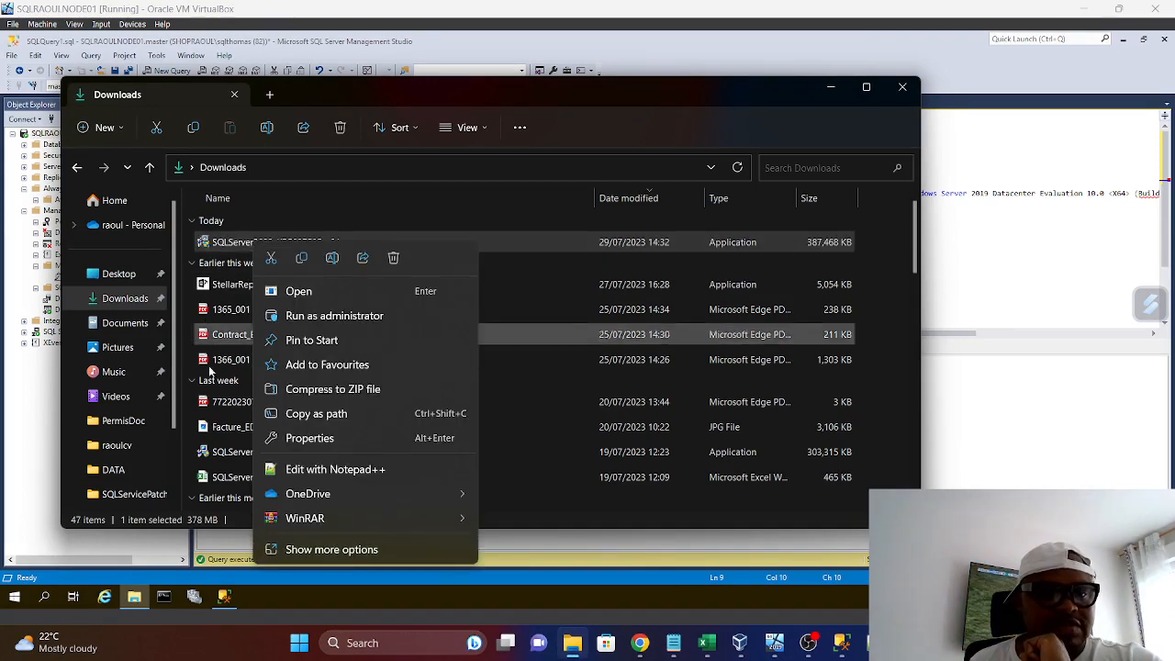
{"action": "left_click", "coordinate": [271, 258]}
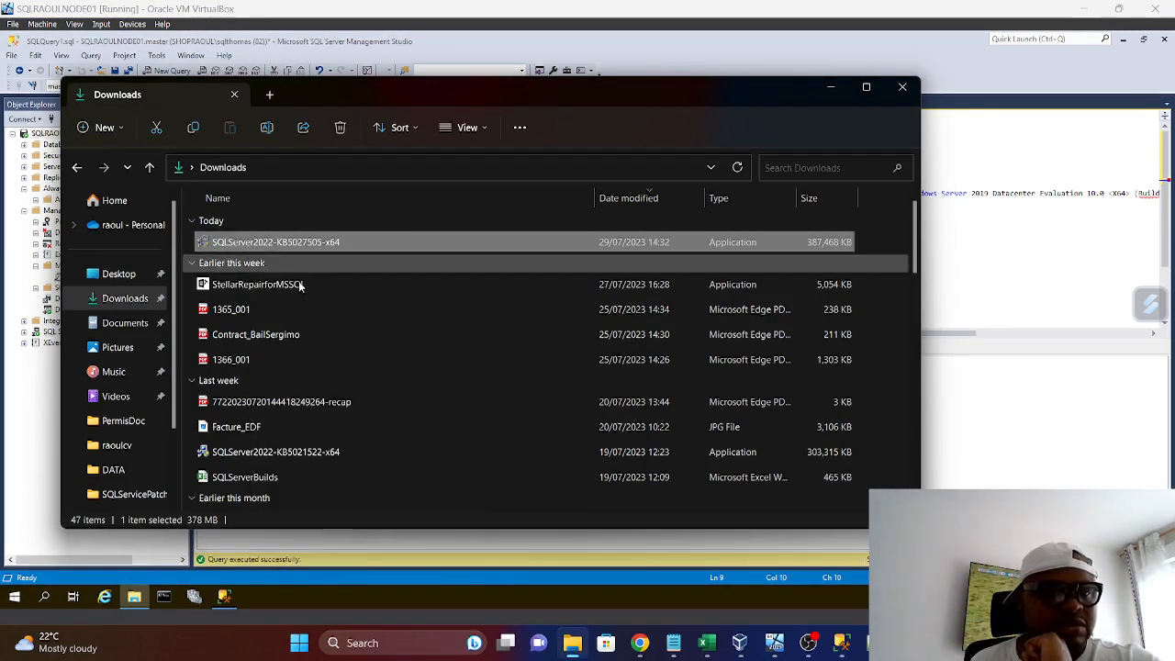
Check the RaoulDemo, SQL2022 and Backup folders on the host's C: drive, and paste the cut update package into C:\RaoulDemo
{"action": "scroll", "coordinate": [119, 459], "scroll_direction": "down", "scroll_amount": 2}
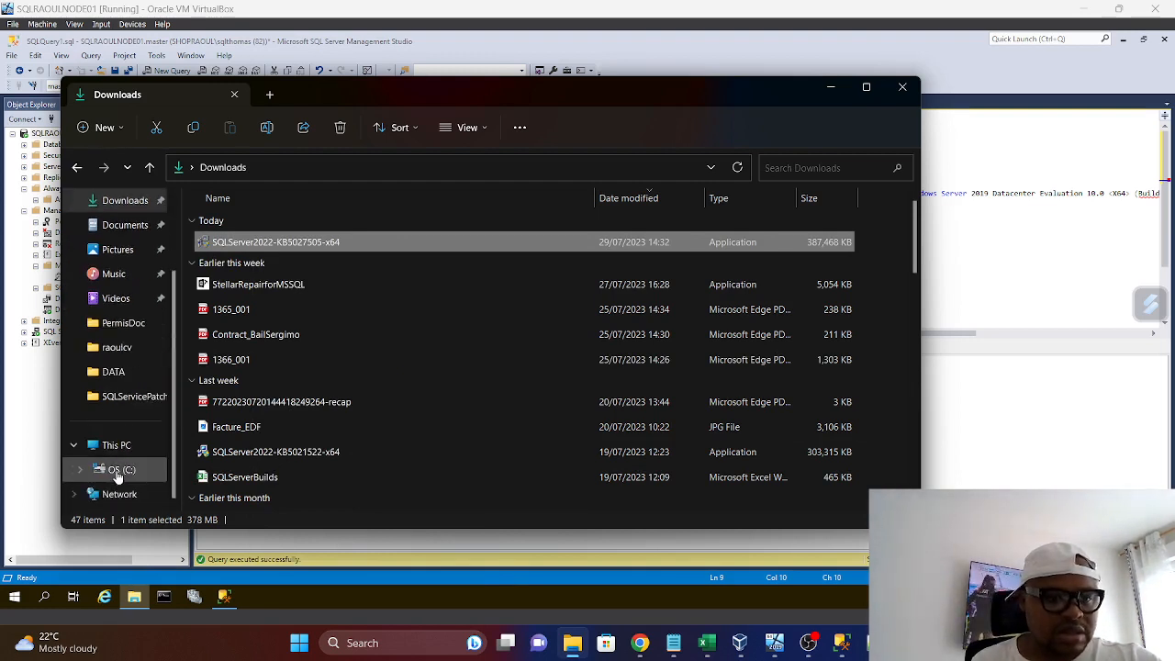
{"action": "left_click", "coordinate": [118, 470]}
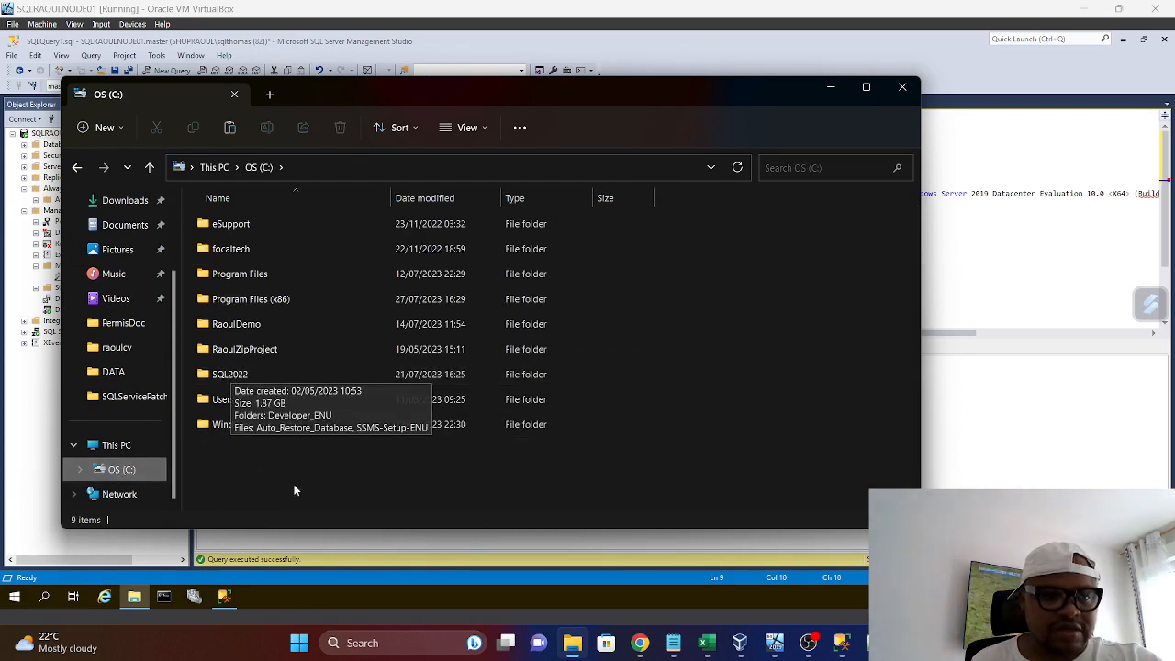
{"action": "double_click", "coordinate": [244, 326]}
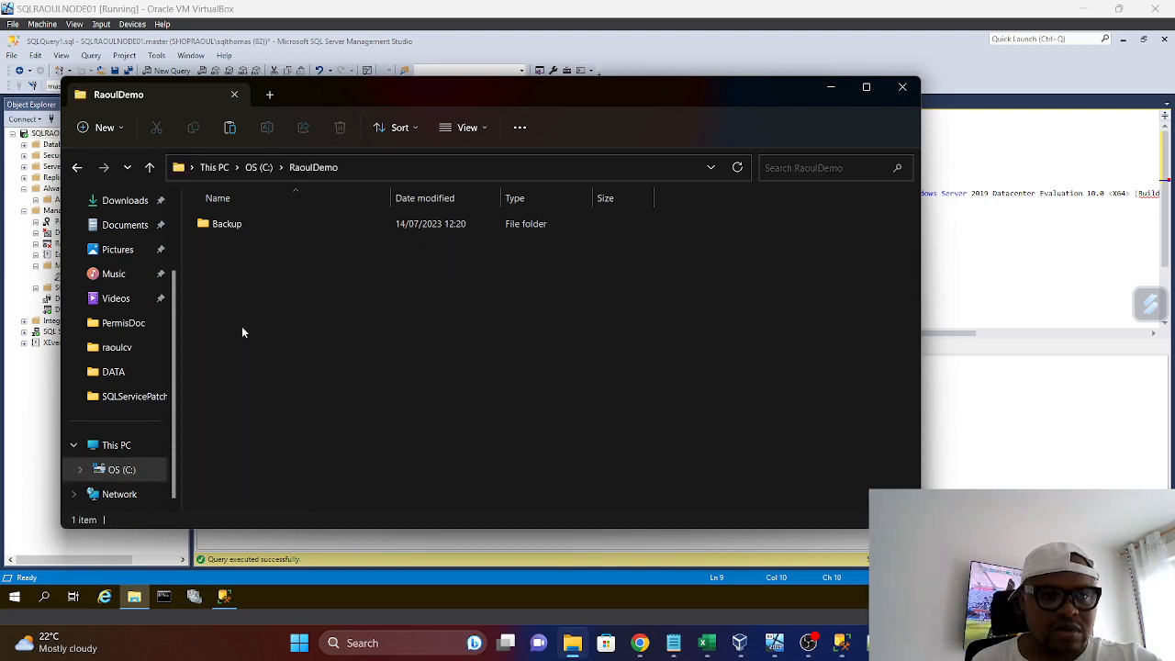
{"action": "left_click", "coordinate": [150, 169]}
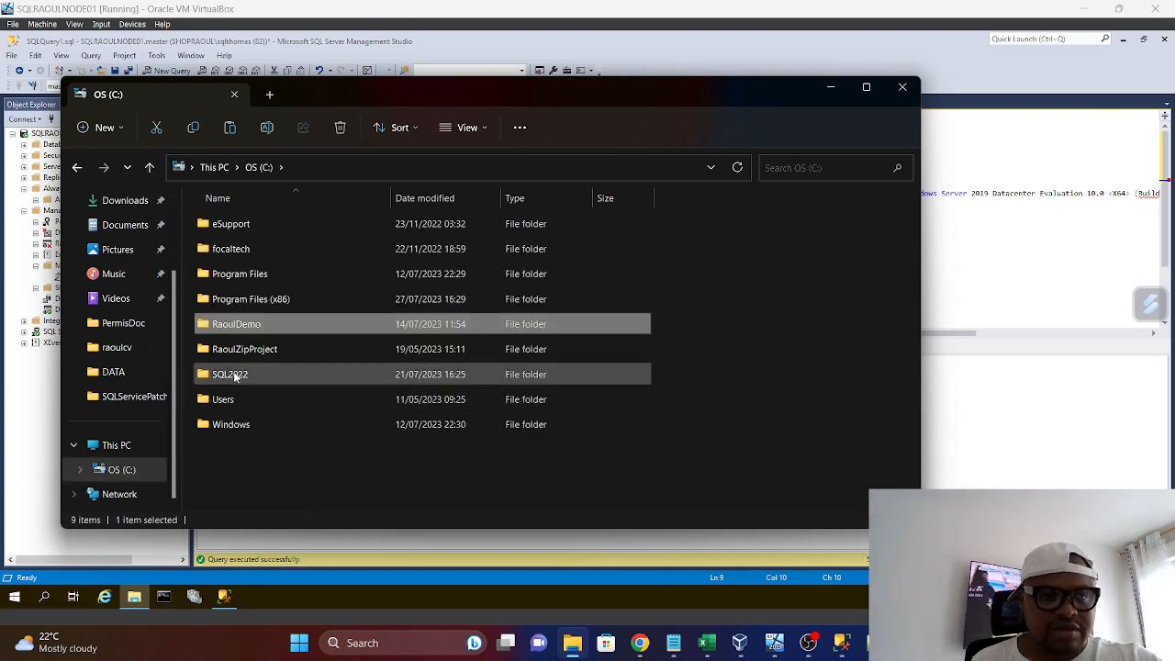
{"action": "double_click", "coordinate": [231, 374]}
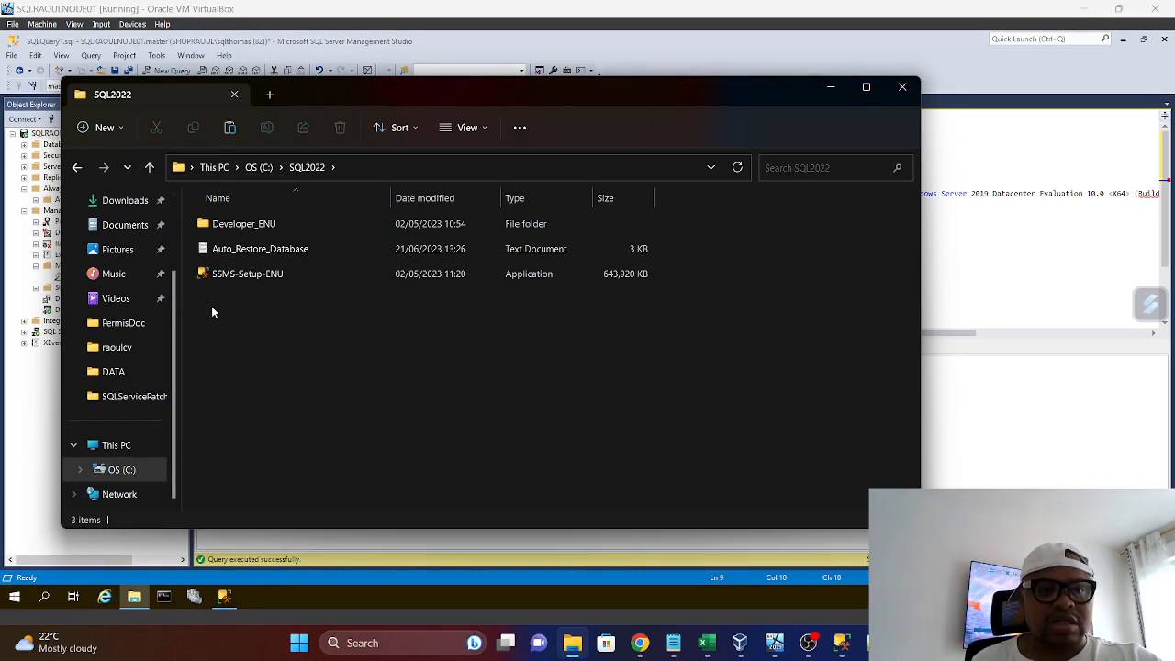
{"action": "left_click", "coordinate": [149, 167]}
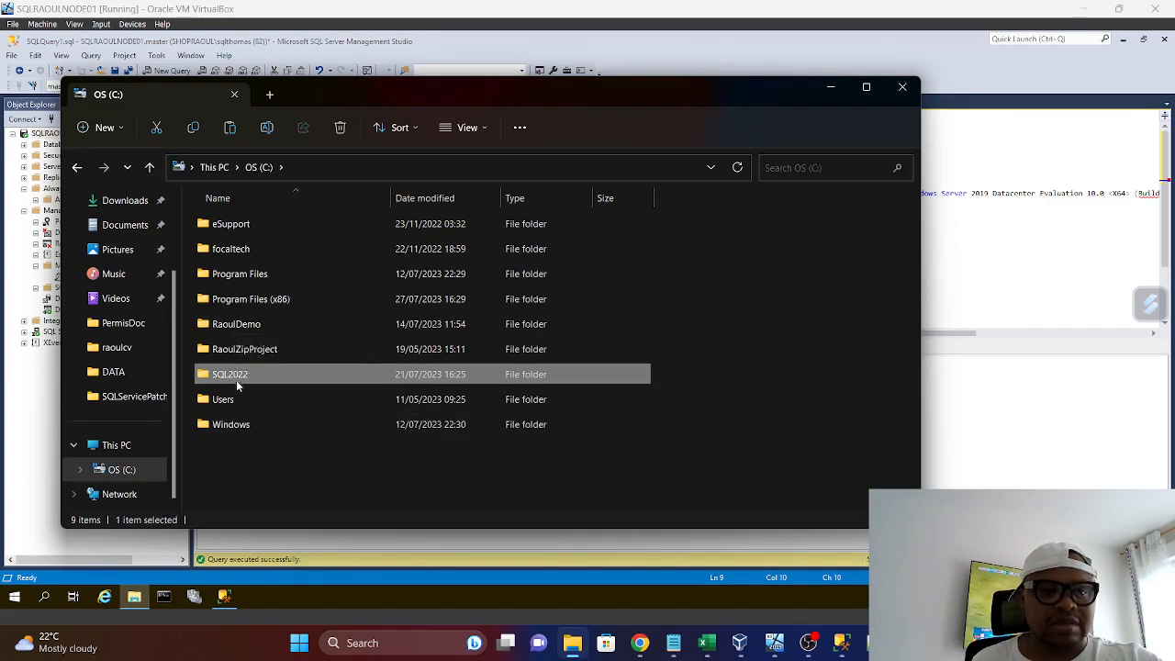
{"action": "double_click", "coordinate": [229, 324]}
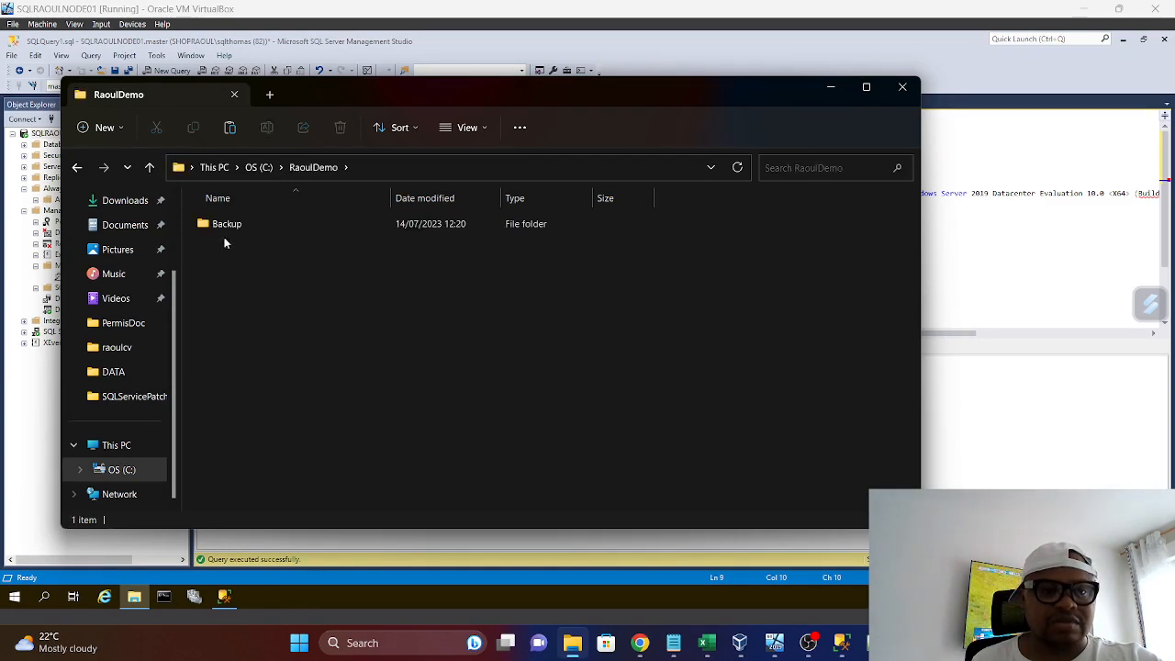
{"action": "double_click", "coordinate": [223, 227]}
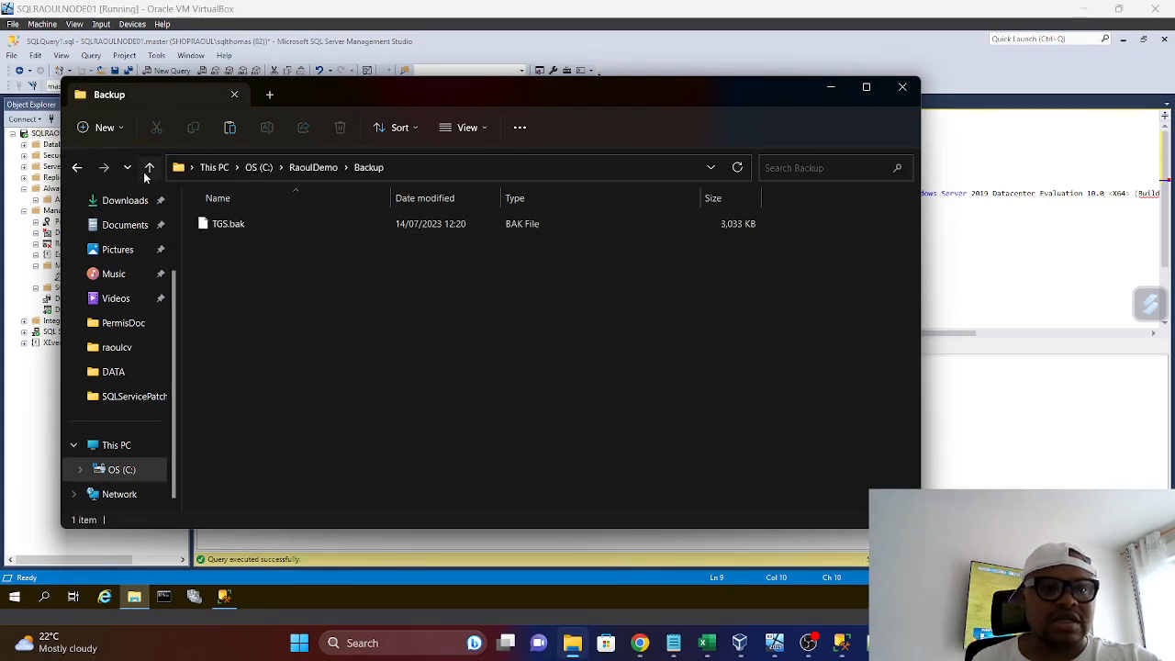
{"action": "left_click", "coordinate": [150, 167]}
{"action": "right_click", "coordinate": [244, 263]}
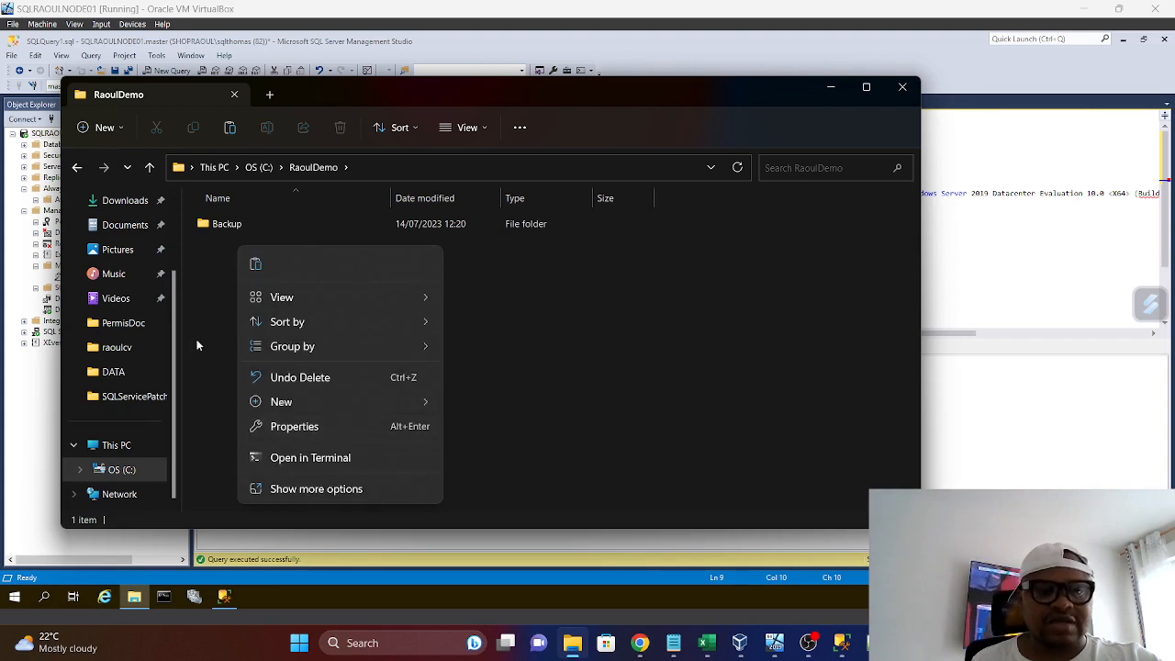
{"action": "left_click", "coordinate": [257, 266]}
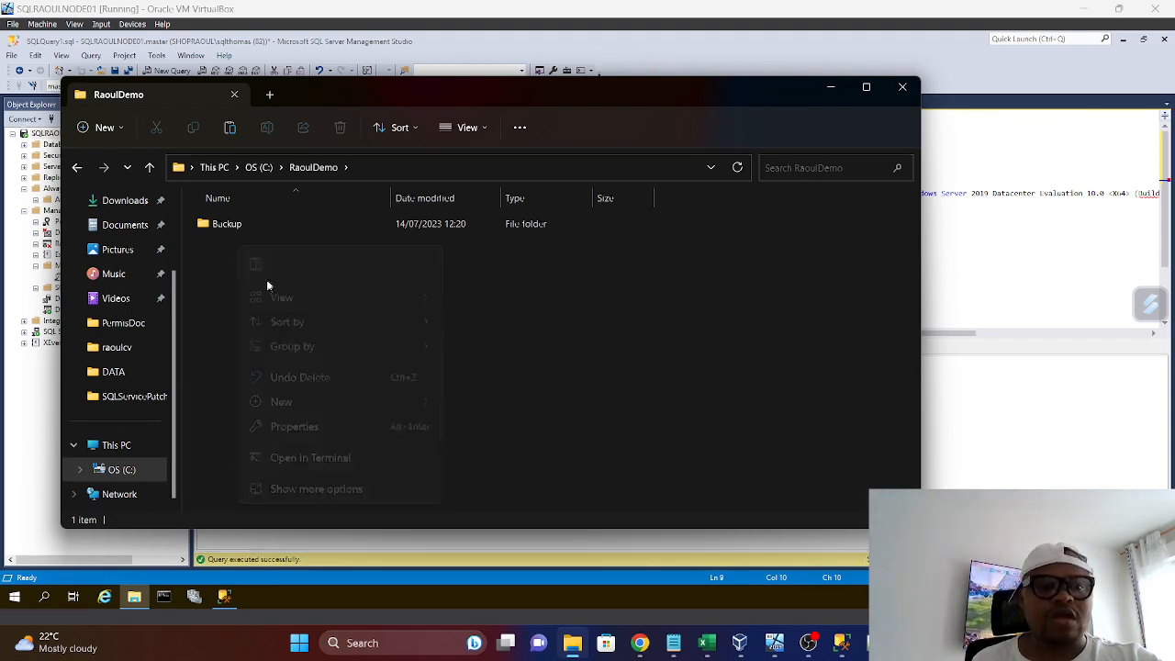
{"action": "left_click", "coordinate": [325, 327]}
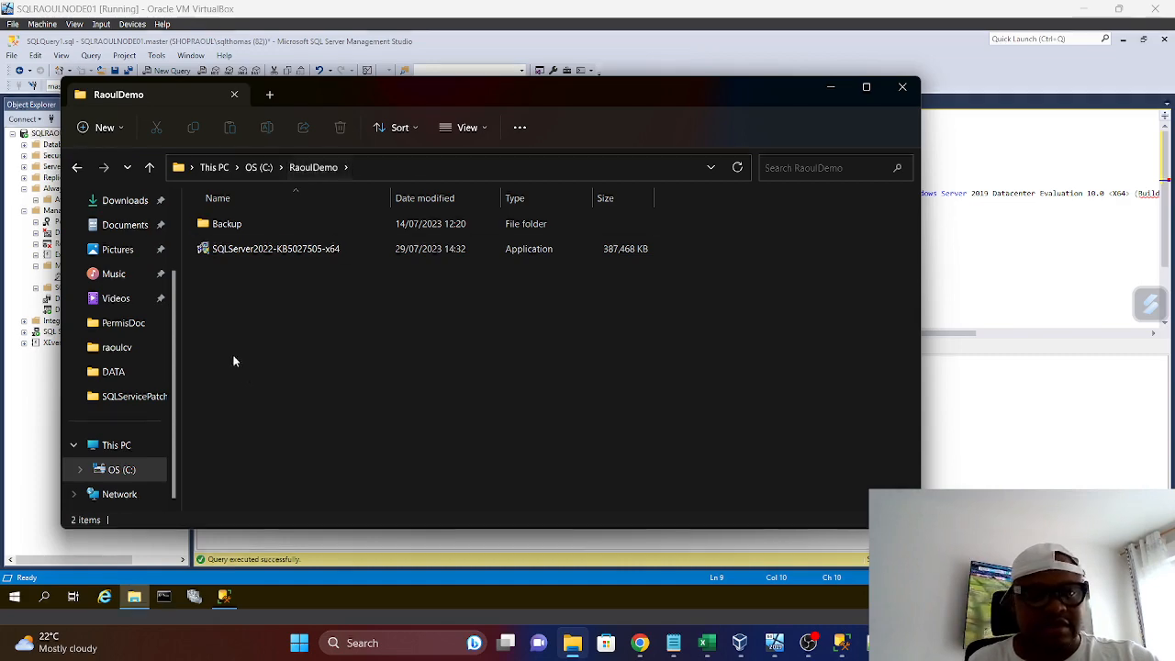
Switch to the DC0 virtual machine, unlock it with the Administrator account password, and close the window left open on its desktop
{"action": "left_click", "coordinate": [741, 649]}
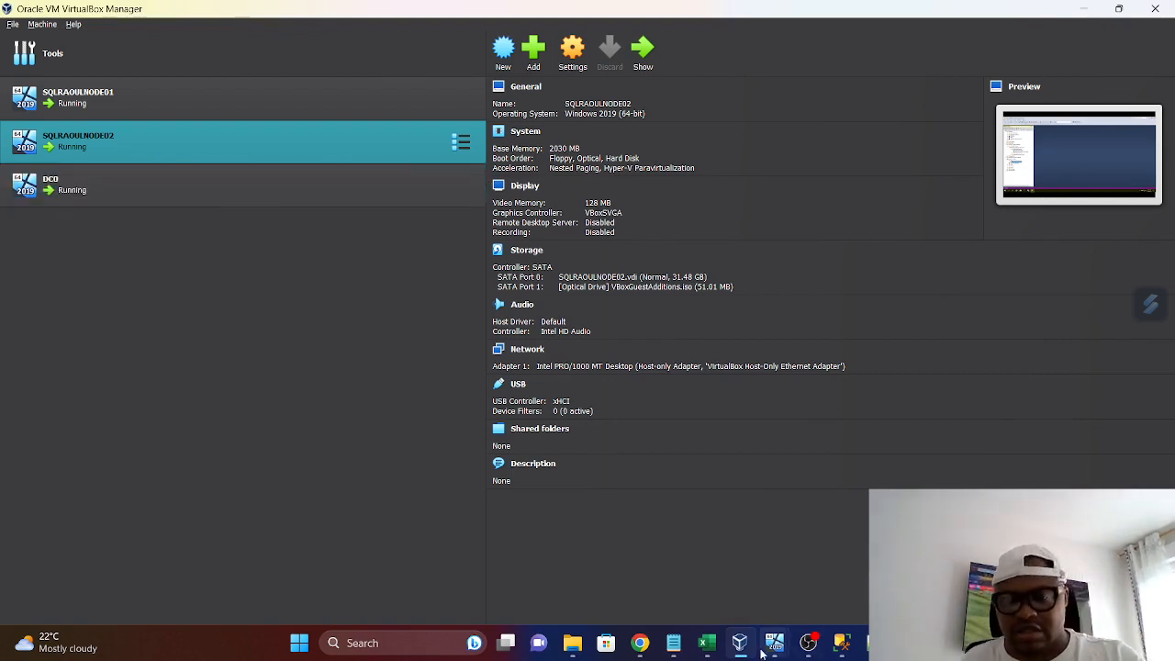
{"action": "mouse_move", "coordinate": [741, 648]}
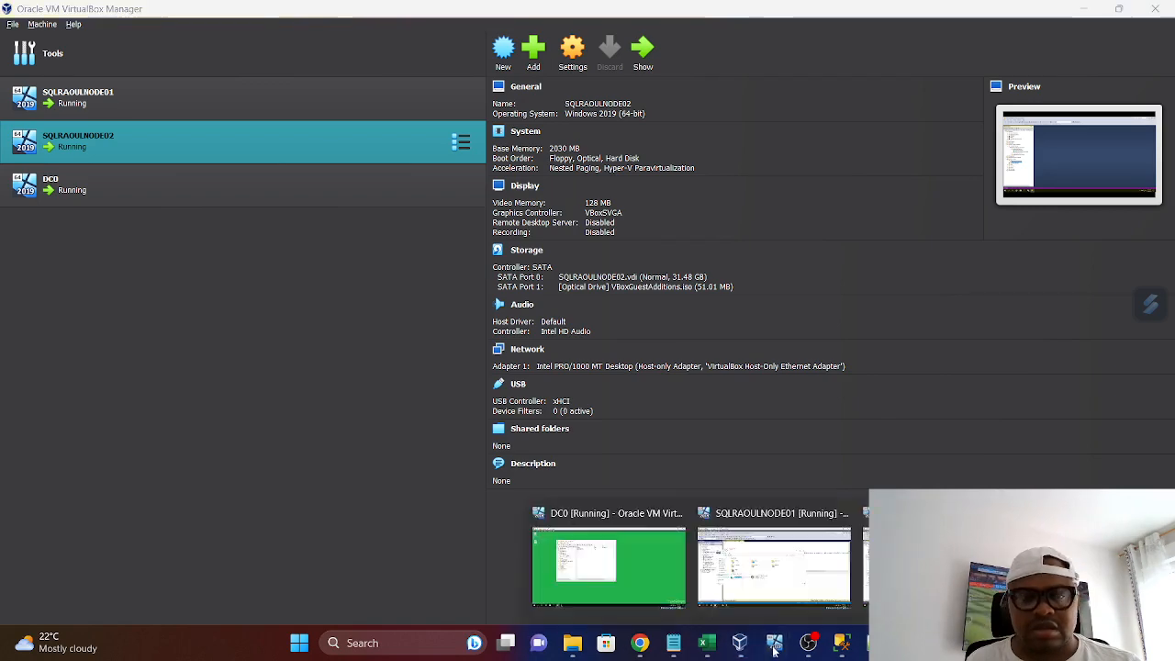
{"action": "left_click", "coordinate": [631, 521]}
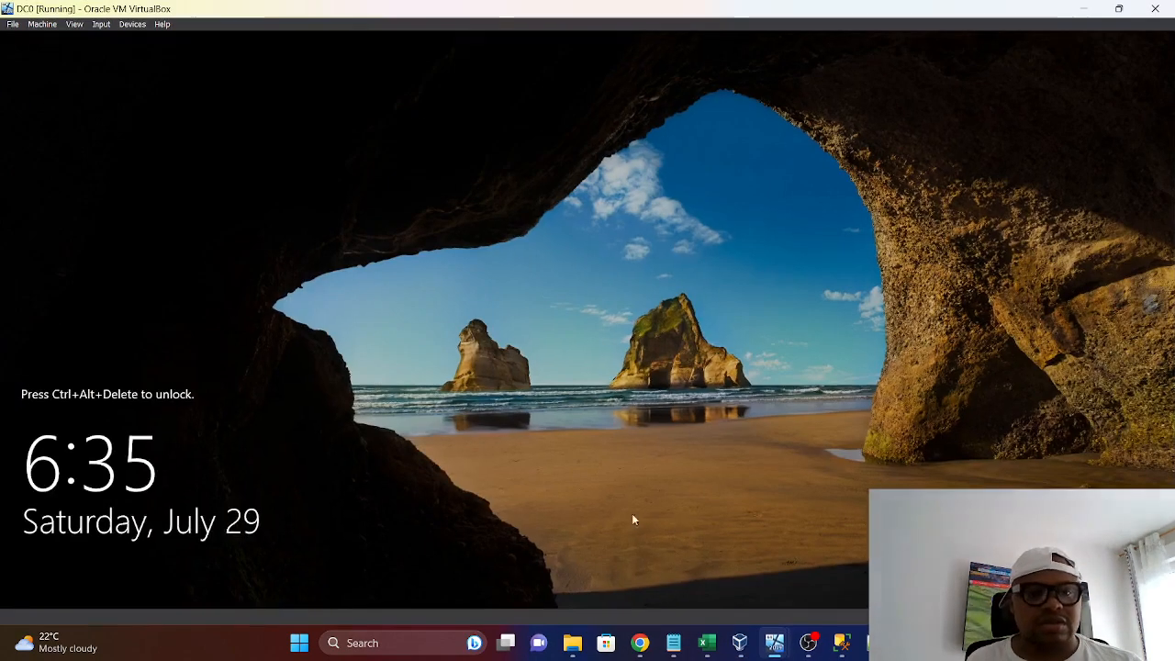
{"action": "left_click", "coordinate": [101, 24]}
{"action": "mouse_move", "coordinate": [124, 39]}
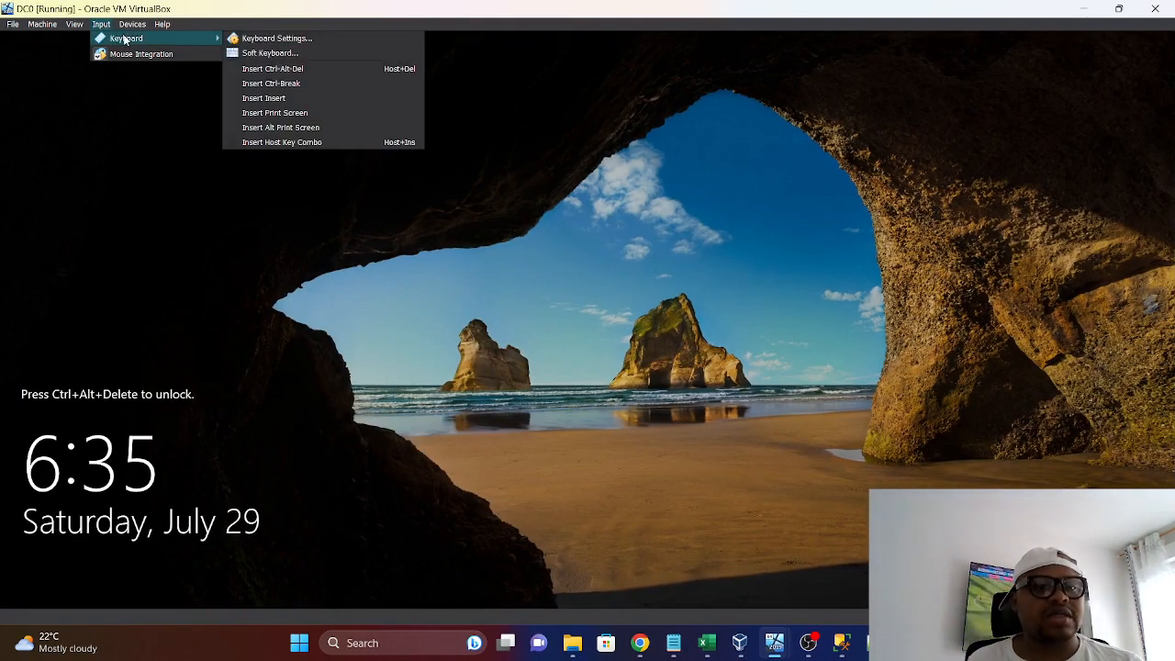
{"action": "left_click", "coordinate": [265, 69]}
{"action": "type", "text": "********"}
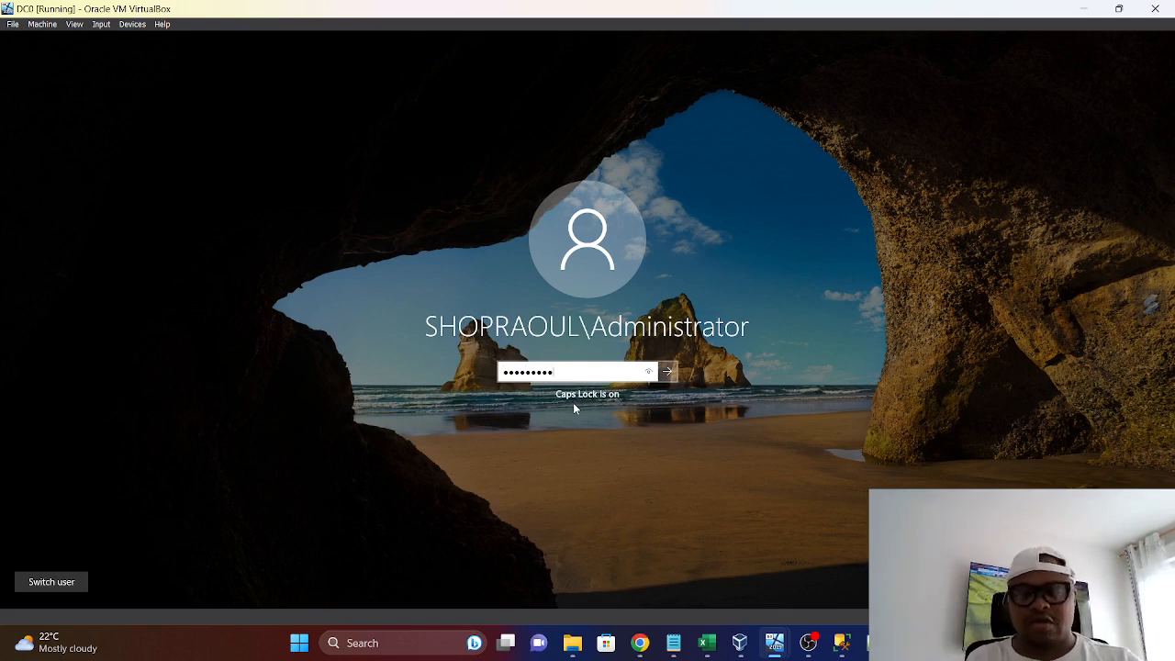
{"action": "key", "text": "Return"}
{"action": "left_click", "coordinate": [628, 102]}
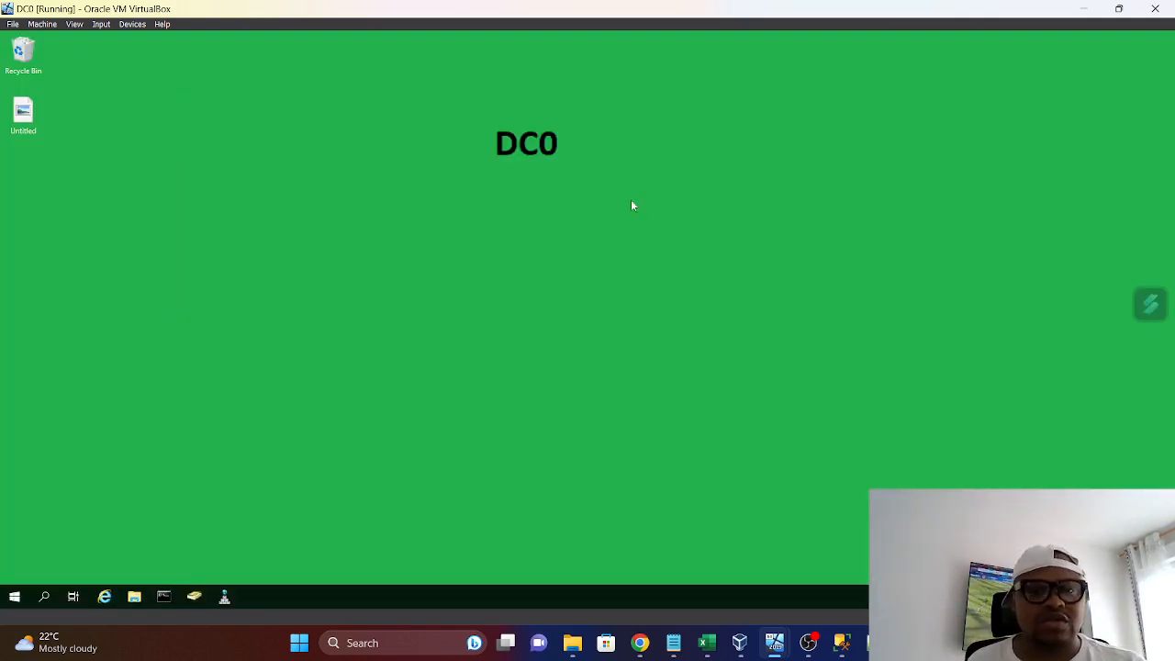
Open the SQLServicePatch (Z:) network drive in DC0's File Explorer and check which patch files it holds
{"action": "left_click", "coordinate": [135, 598]}
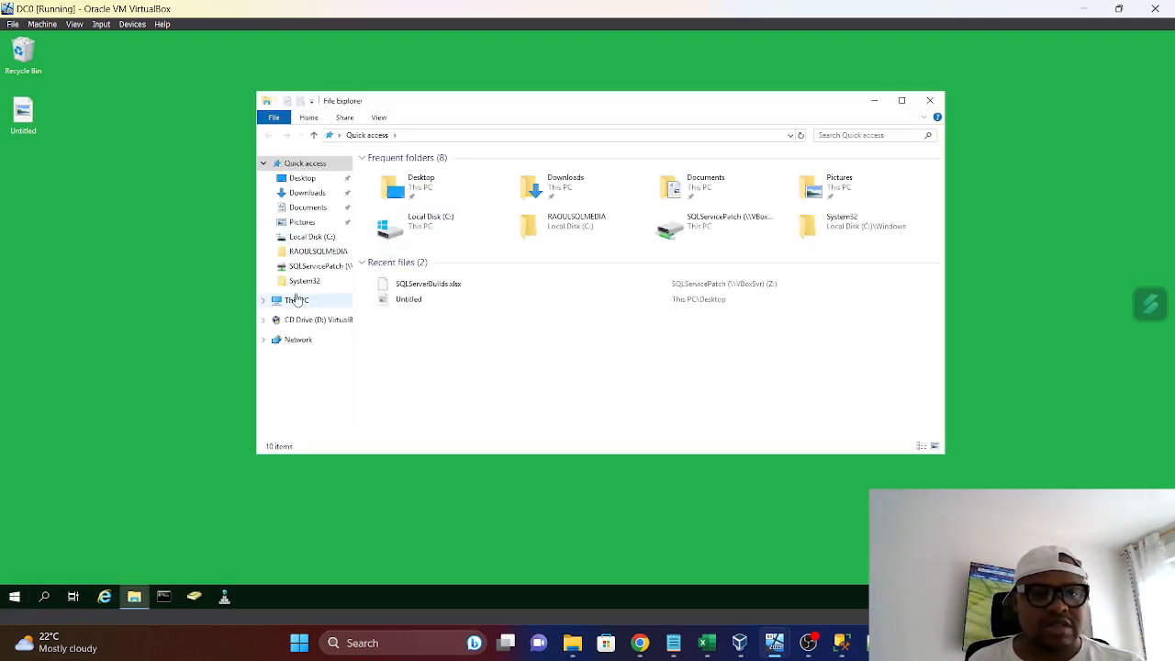
{"action": "left_click", "coordinate": [295, 300]}
{"action": "left_click", "coordinate": [297, 303]}
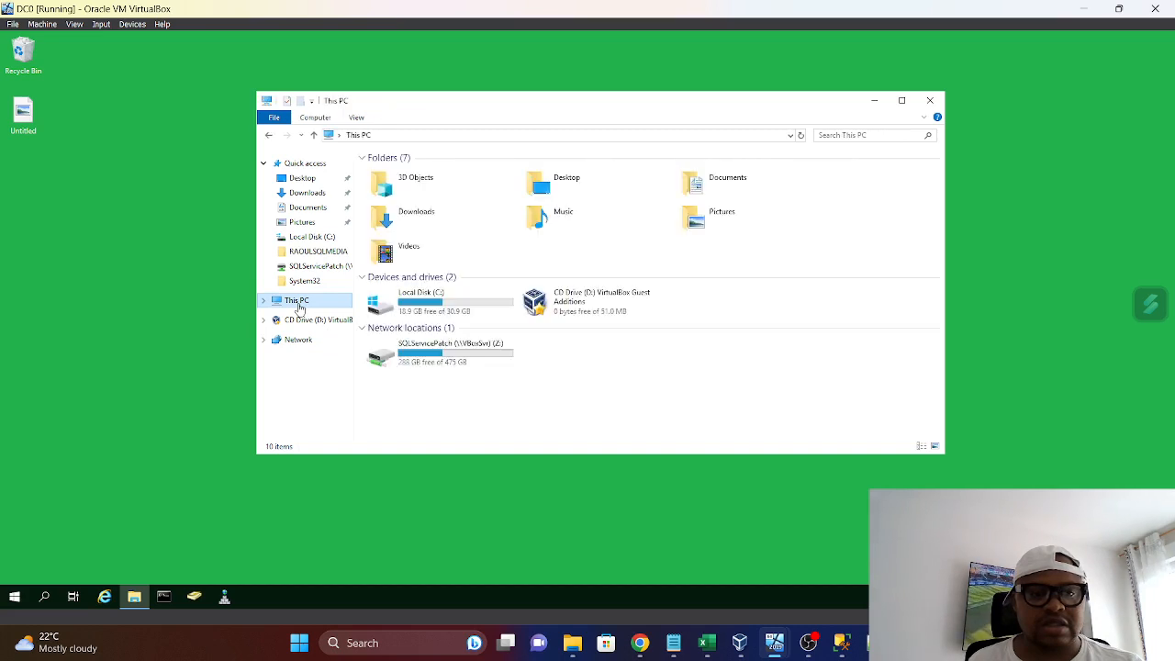
{"action": "double_click", "coordinate": [435, 363]}
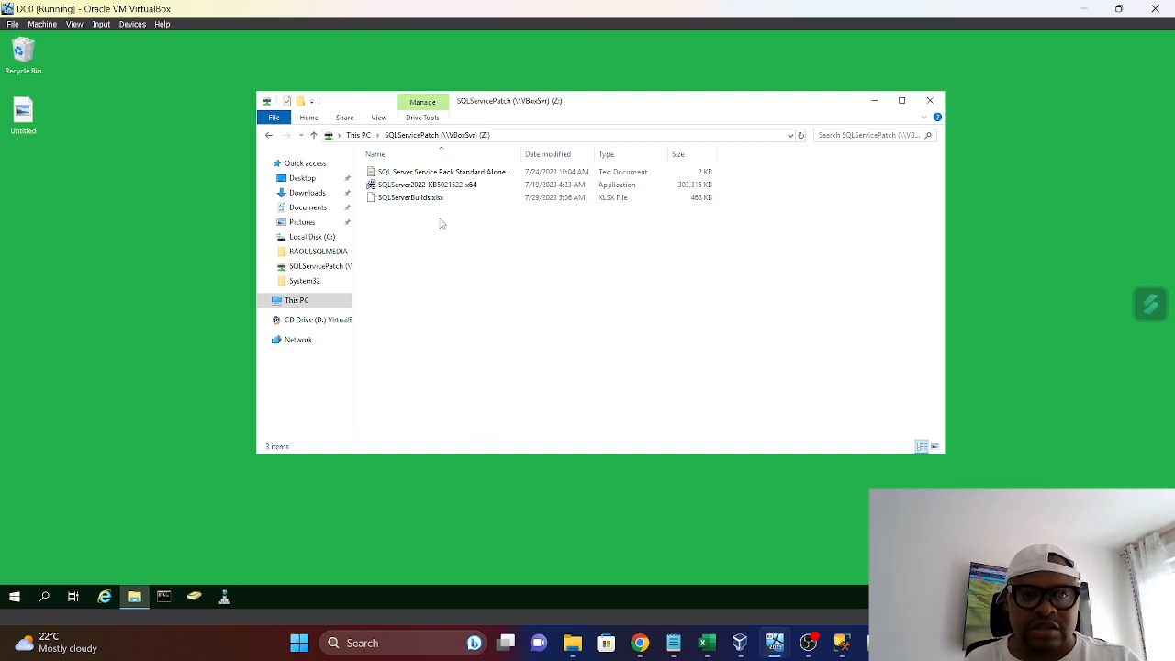
Switch to the host's File Explorer, delete SQLServer2022-KB5021522-x64 from Documents\RaoulProject\SQLServicePatch, and dismiss the OneDrive reminder
{"action": "mouse_move", "coordinate": [745, 653]}
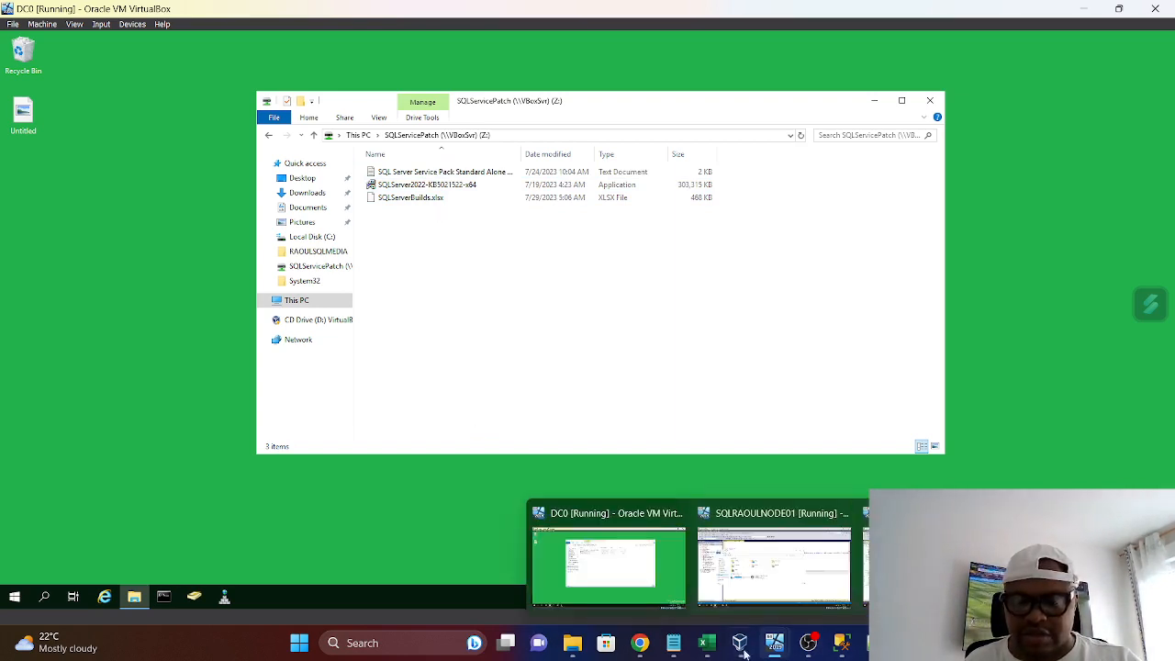
{"action": "left_click", "coordinate": [581, 649]}
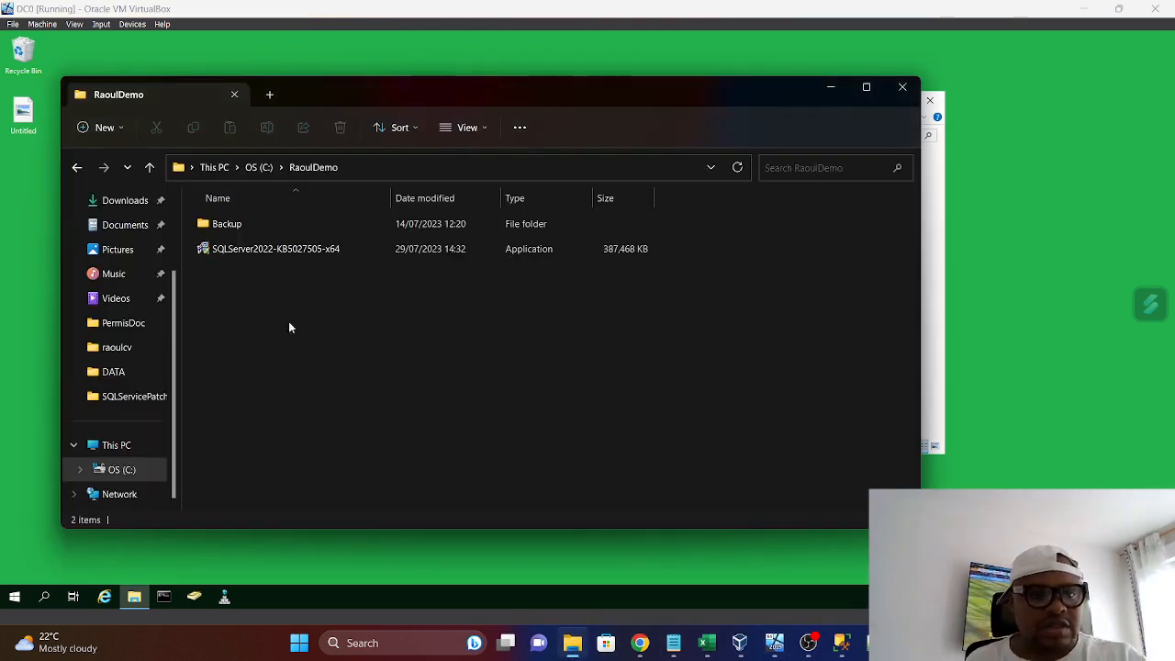
{"action": "left_click", "coordinate": [129, 229]}
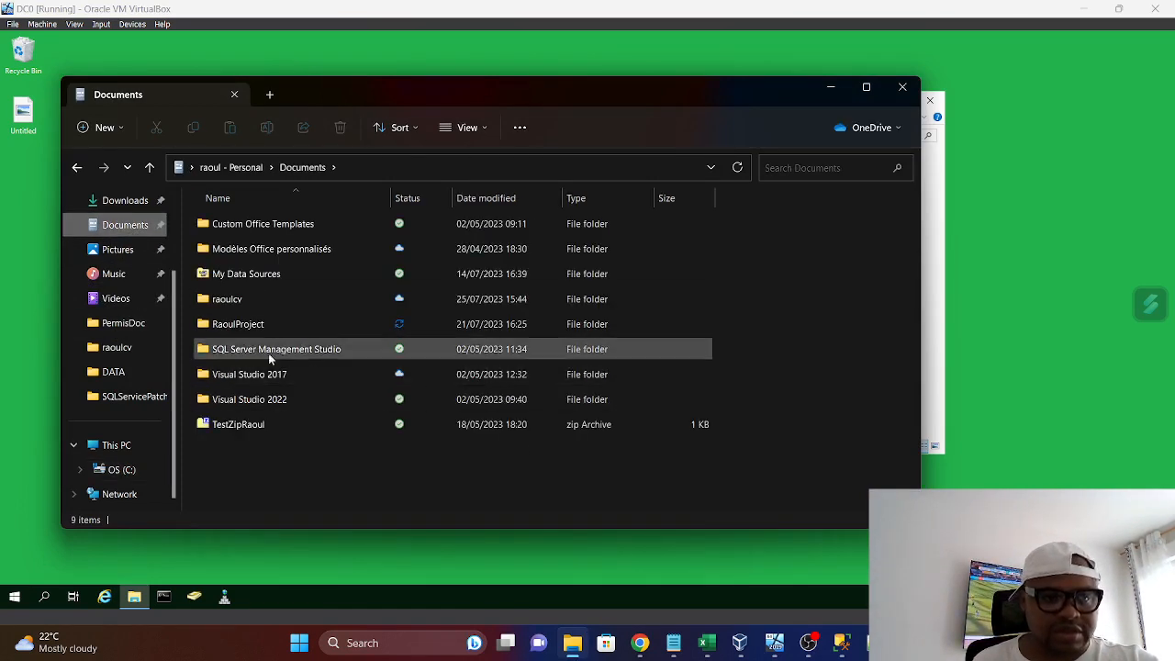
{"action": "double_click", "coordinate": [241, 326]}
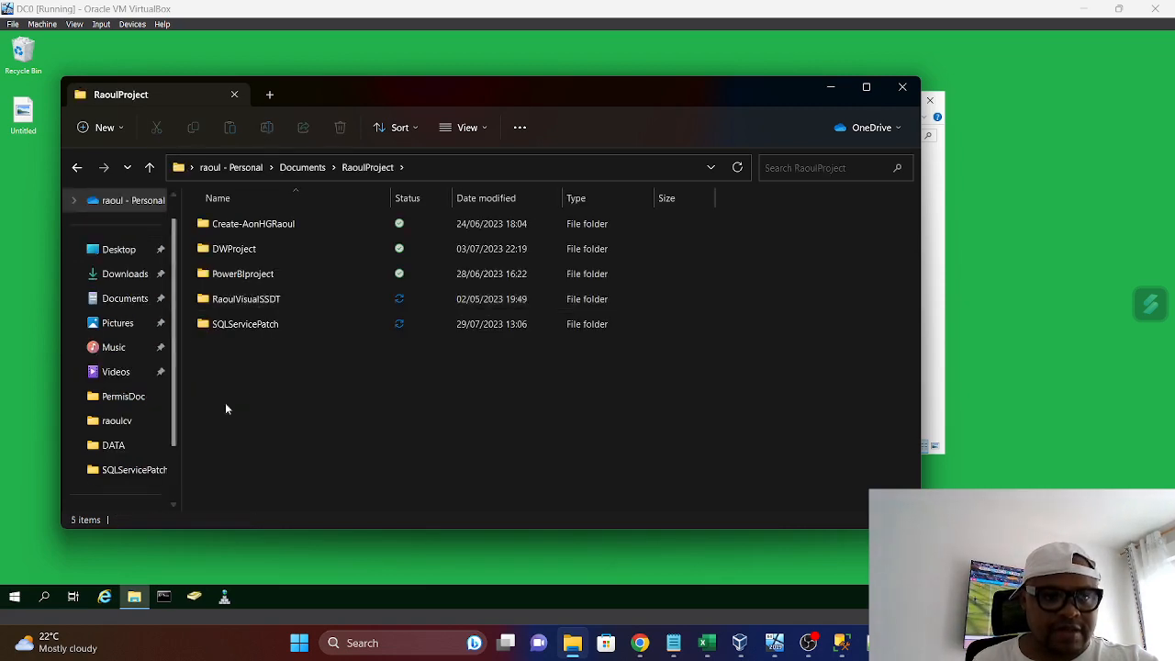
{"action": "double_click", "coordinate": [249, 327]}
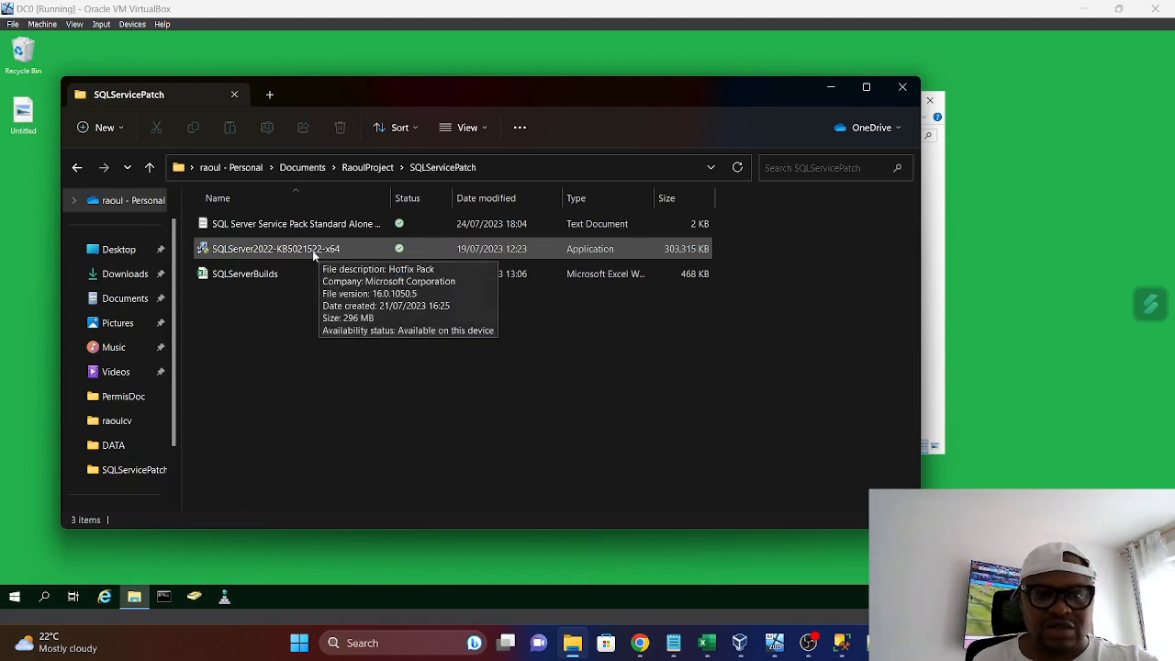
{"action": "left_click", "coordinate": [318, 255]}
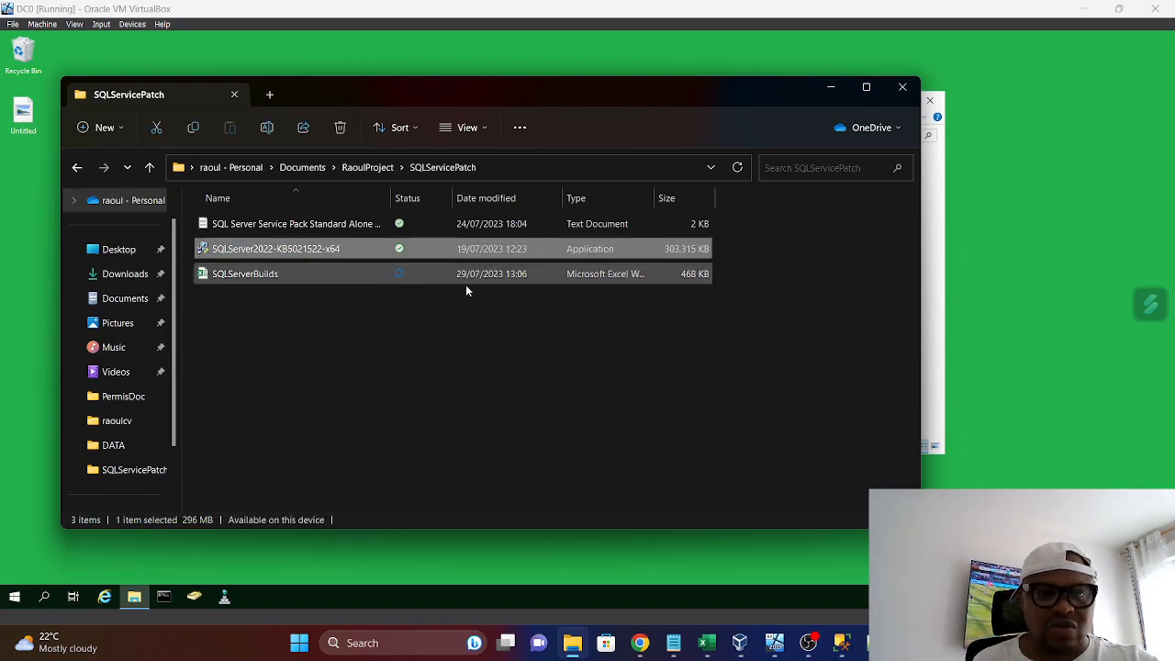
{"action": "left_click", "coordinate": [340, 130]}
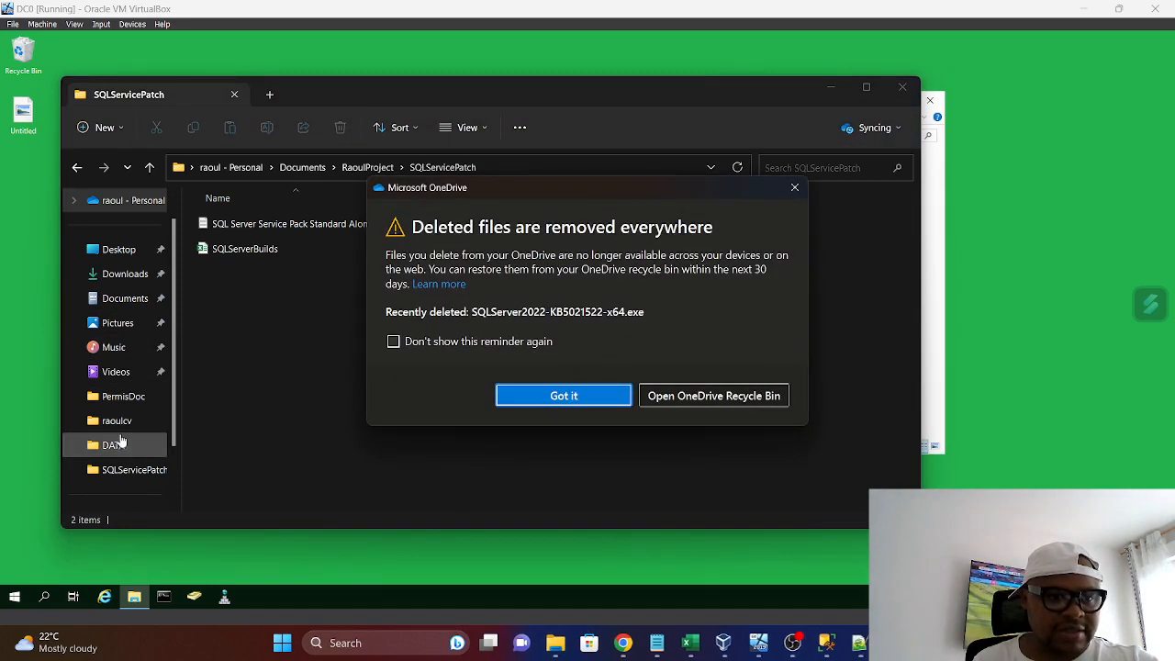
{"action": "left_click", "coordinate": [795, 187]}
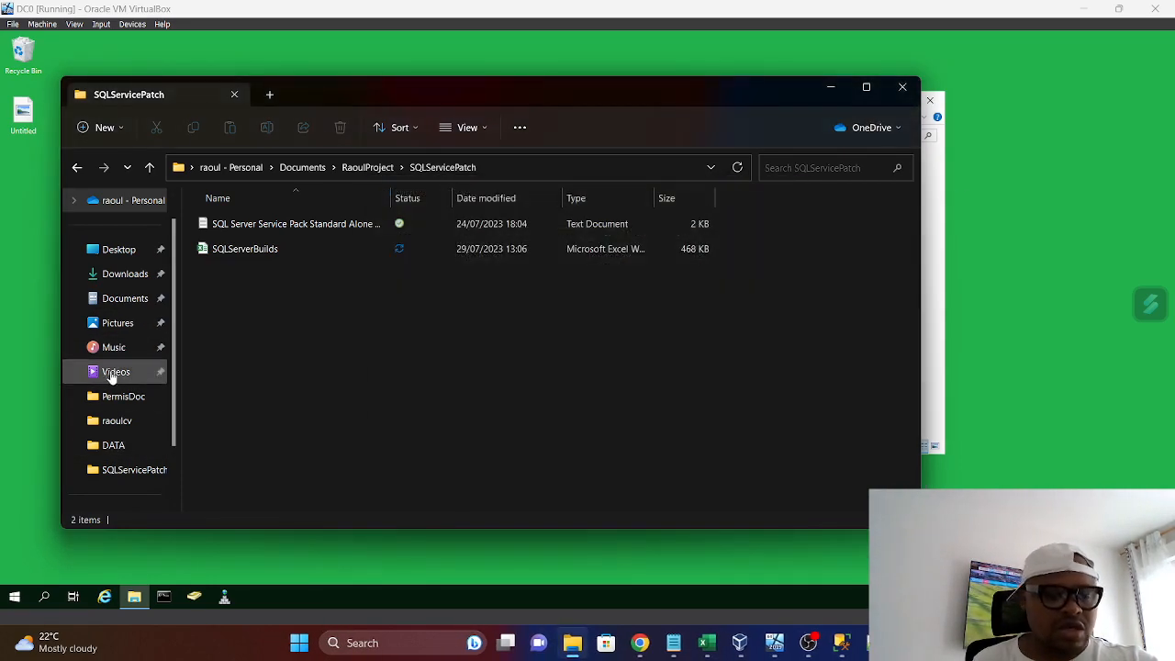
Look through the host's C:\SQL2022 folder and cut the SQLServer2022-KB5027505-x64 application file from C:\RaoulDemo
{"action": "scroll", "coordinate": [129, 499], "scroll_direction": "down", "scroll_amount": 1}
{"action": "left_click", "coordinate": [128, 470]}
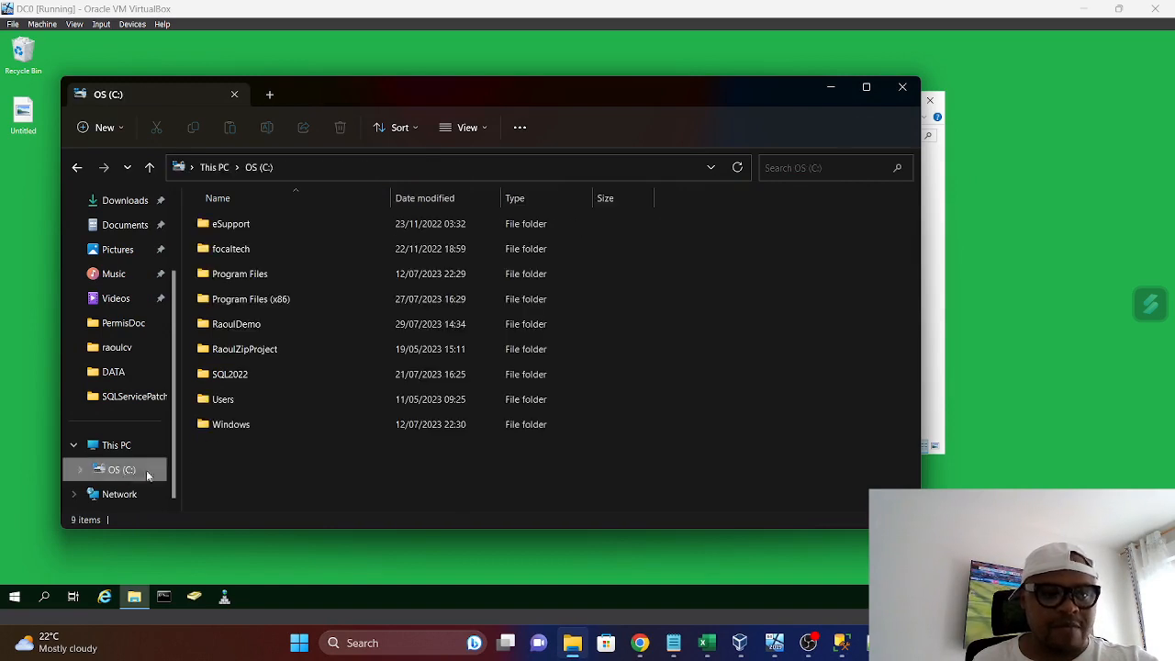
{"action": "double_click", "coordinate": [233, 376]}
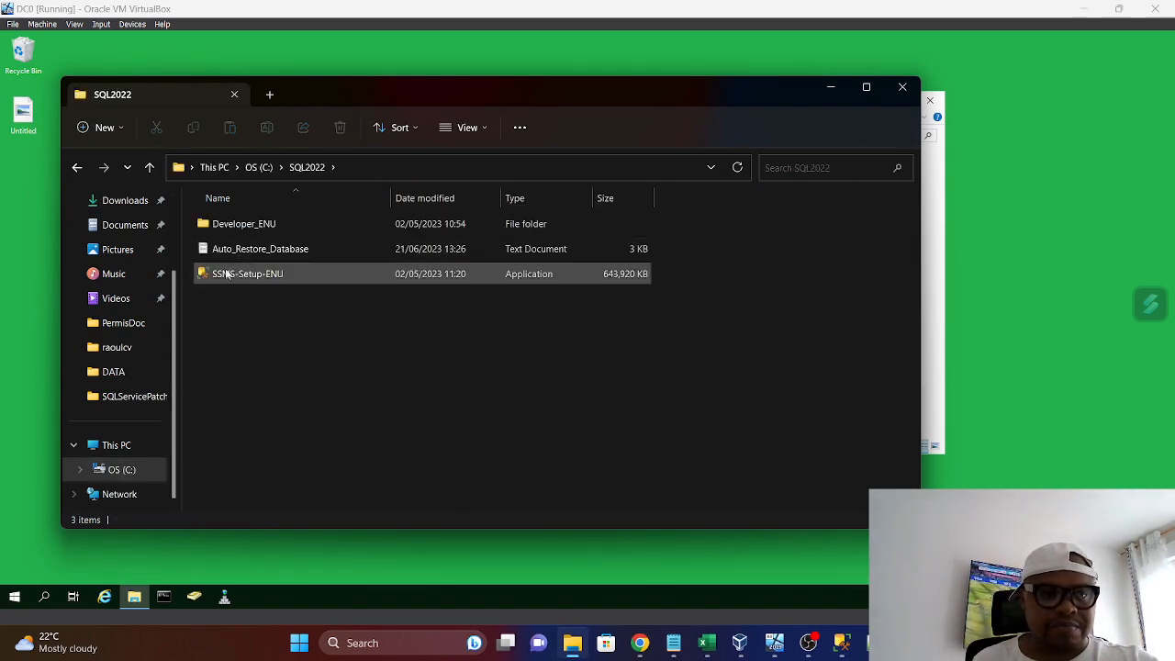
{"action": "left_click", "coordinate": [148, 167]}
{"action": "left_click", "coordinate": [231, 325]}
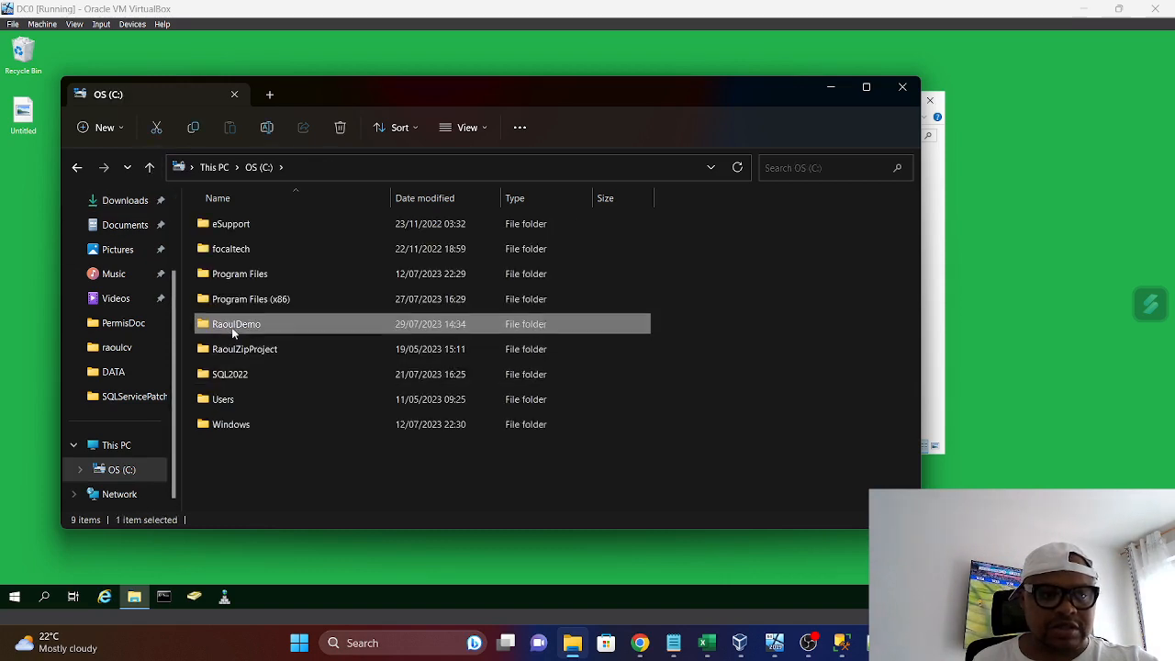
{"action": "double_click", "coordinate": [231, 326]}
{"action": "right_click", "coordinate": [251, 255]}
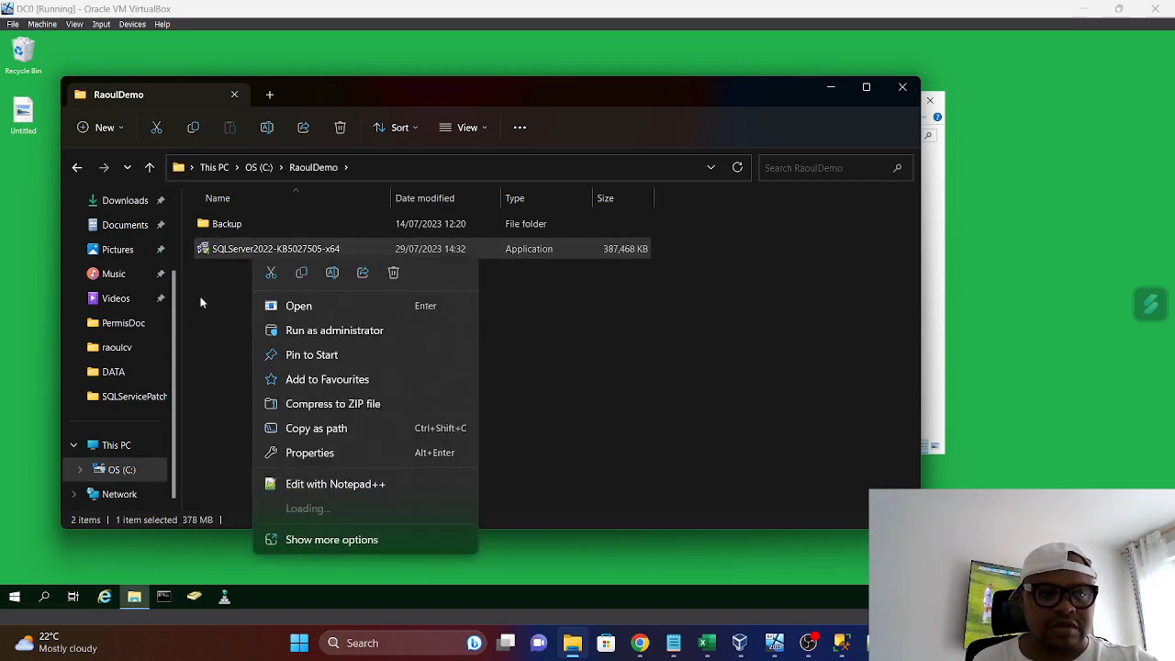
{"action": "left_click", "coordinate": [270, 275]}
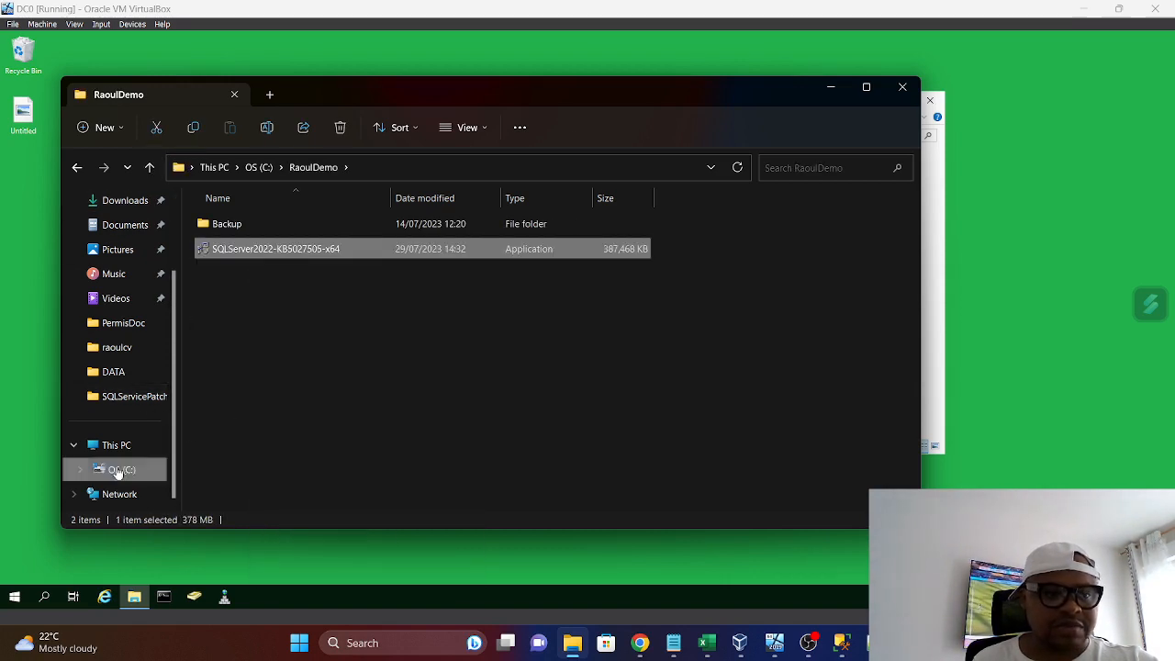
Paste the cut update package into Documents\RaoulProject\SQLServicePatch and close the host's File Explorer window
{"action": "left_click", "coordinate": [128, 228]}
{"action": "double_click", "coordinate": [239, 325]}
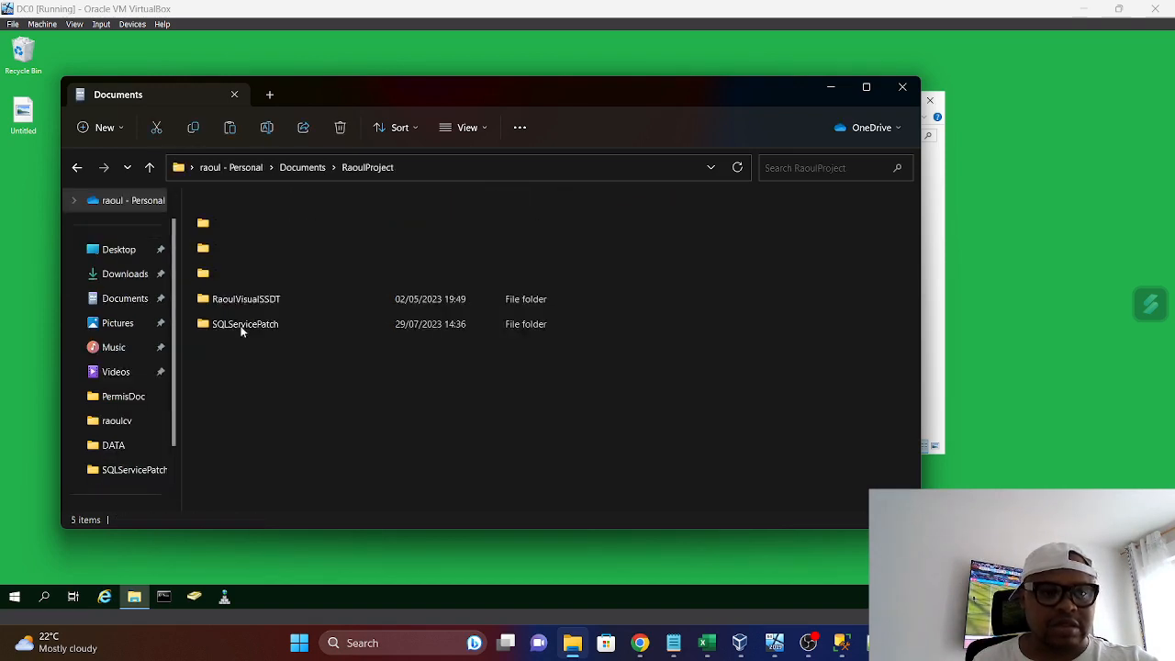
{"action": "double_click", "coordinate": [246, 327]}
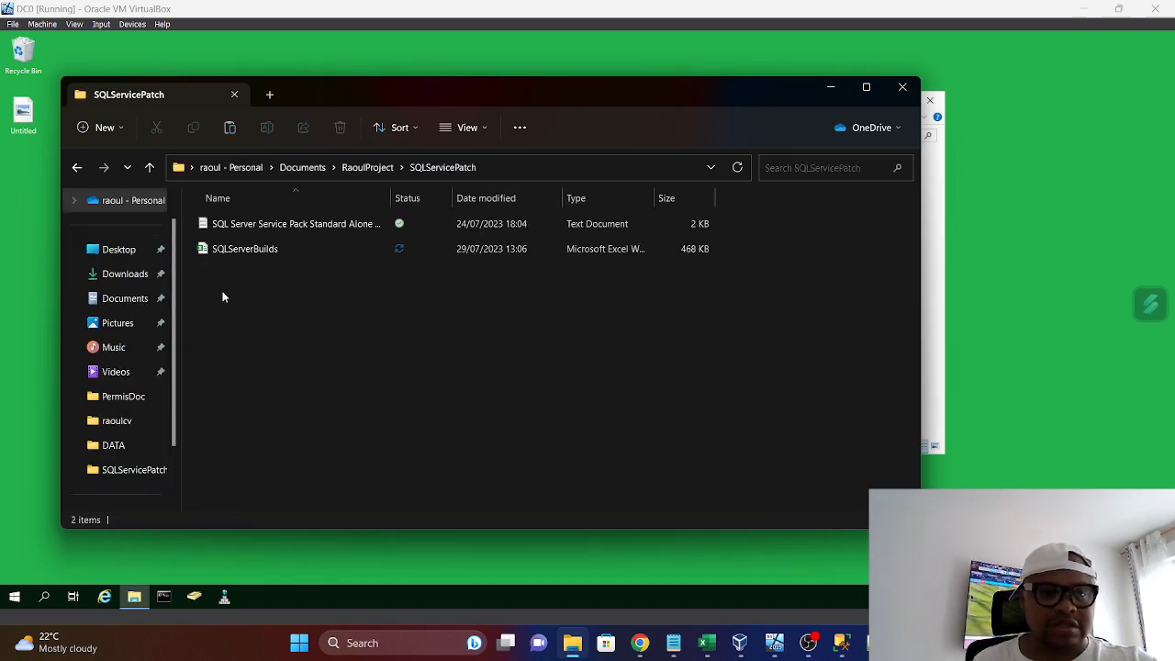
{"action": "key", "text": "ctrl+v"}
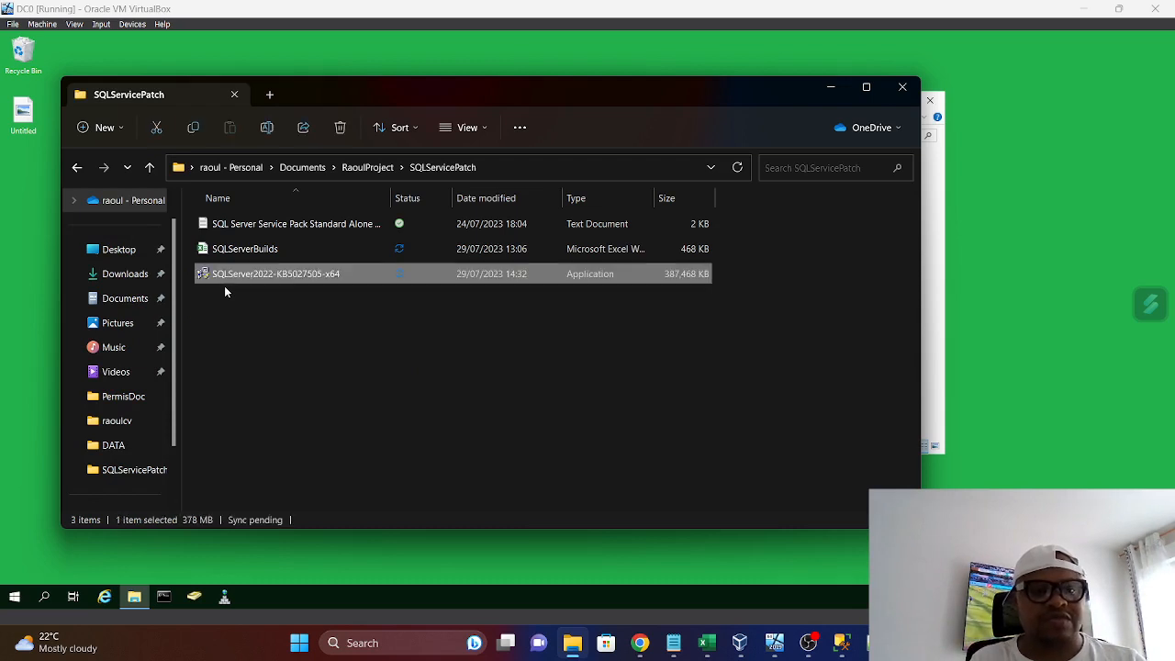
{"action": "left_click", "coordinate": [395, 338]}
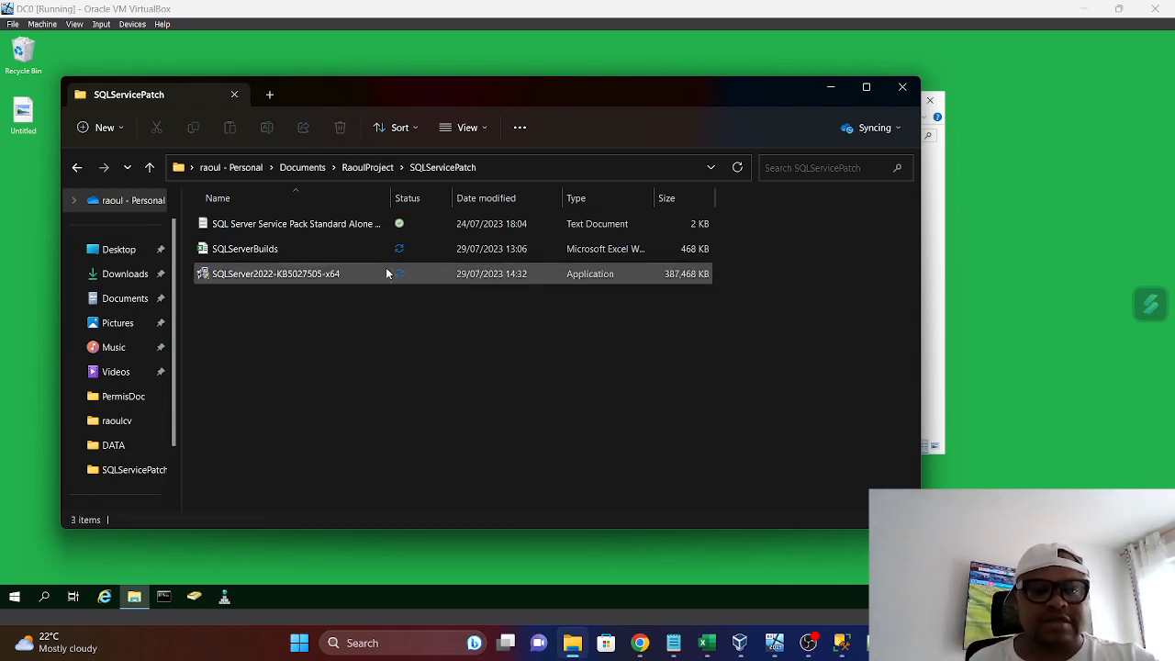
{"action": "left_click", "coordinate": [904, 88]}
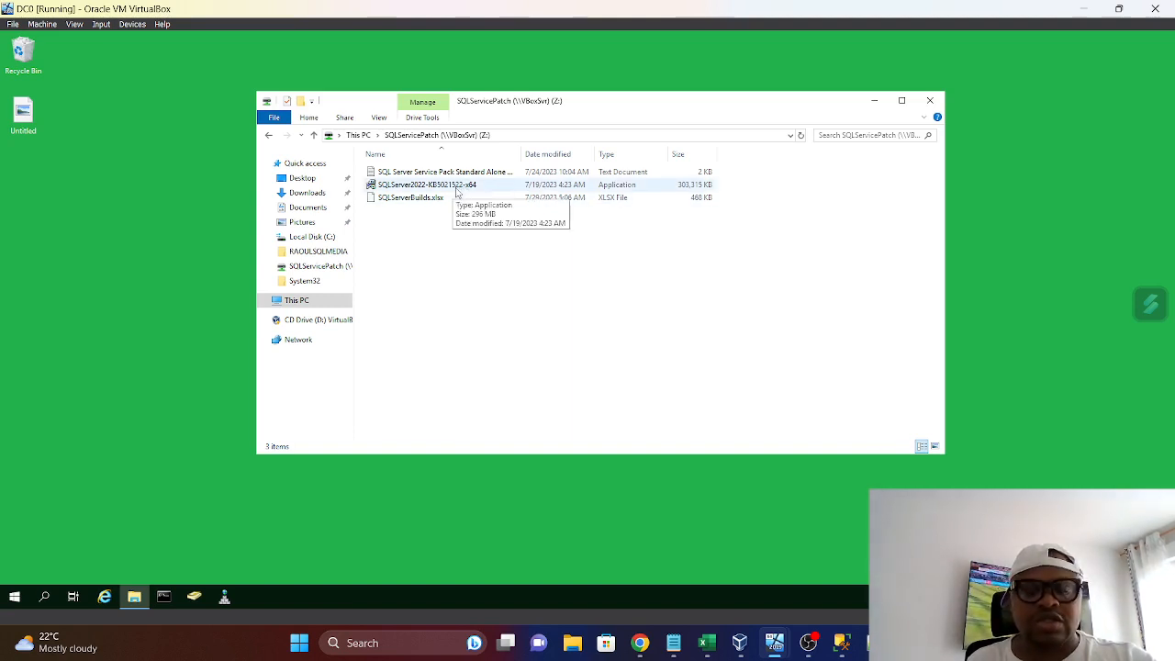
Examine the SQLMEDIASERVER folder inside C:\RAOULSQLMEDIA on DC0 and return to the C: drive
{"action": "left_click", "coordinate": [457, 188]}
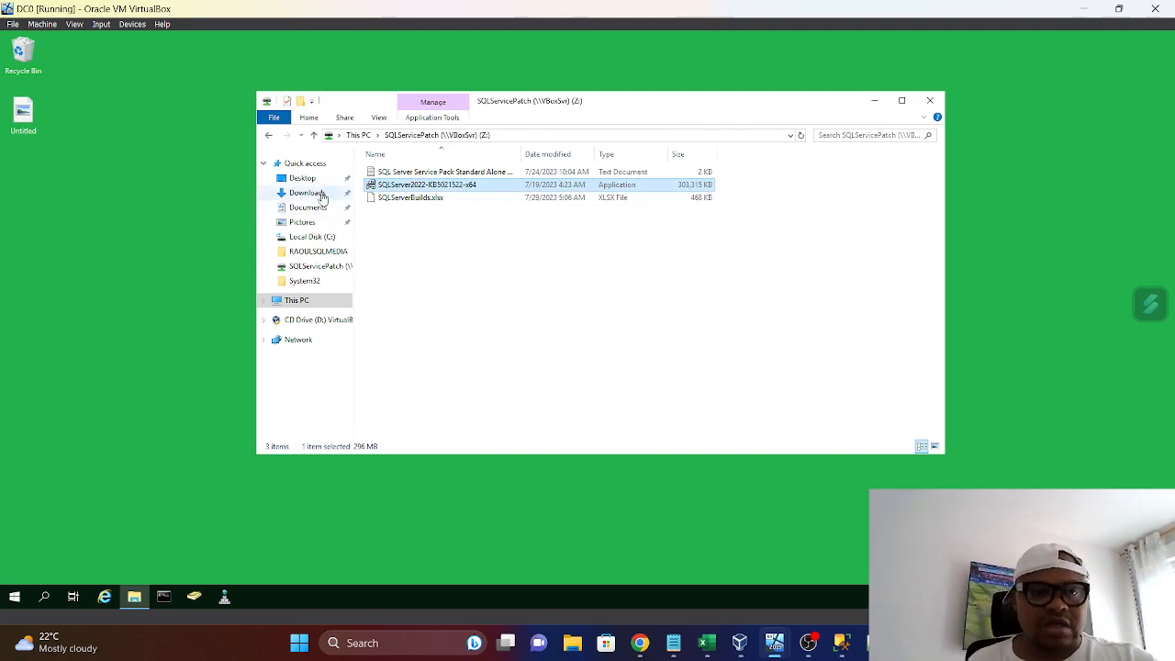
{"action": "left_click", "coordinate": [313, 135]}
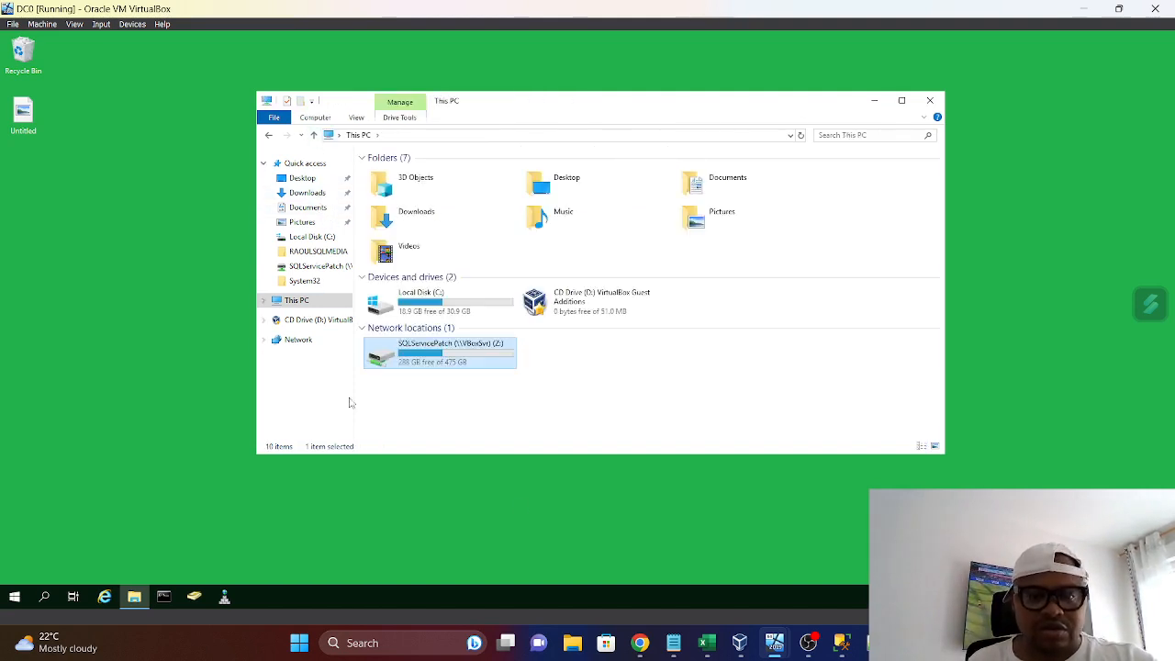
{"action": "double_click", "coordinate": [415, 308]}
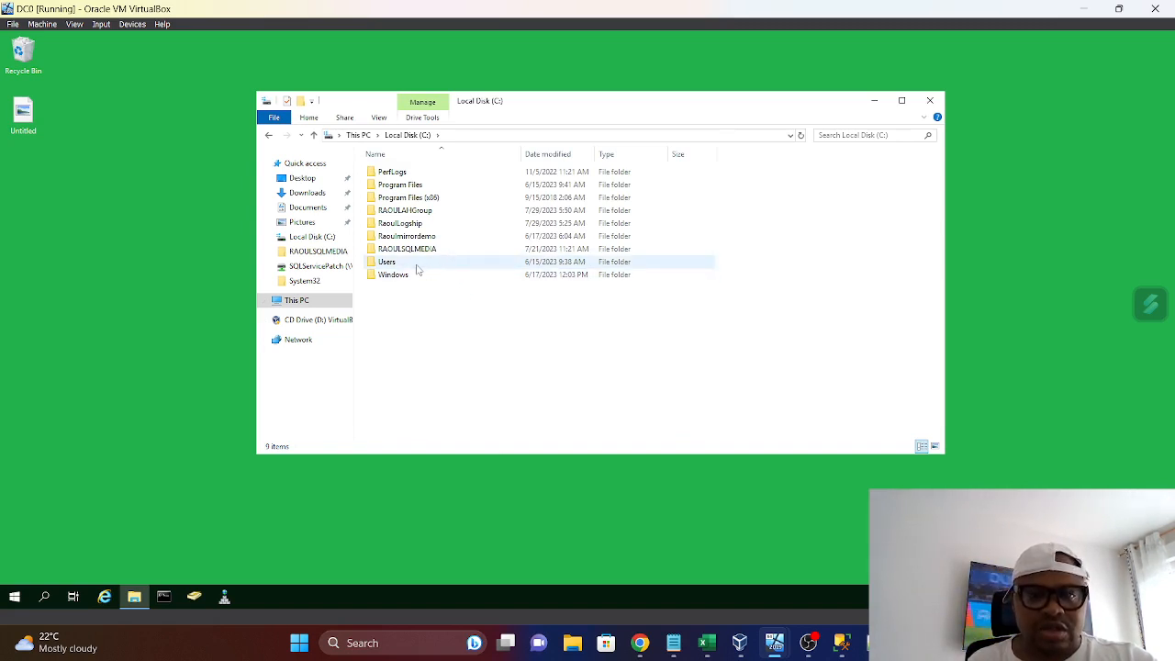
{"action": "double_click", "coordinate": [420, 252]}
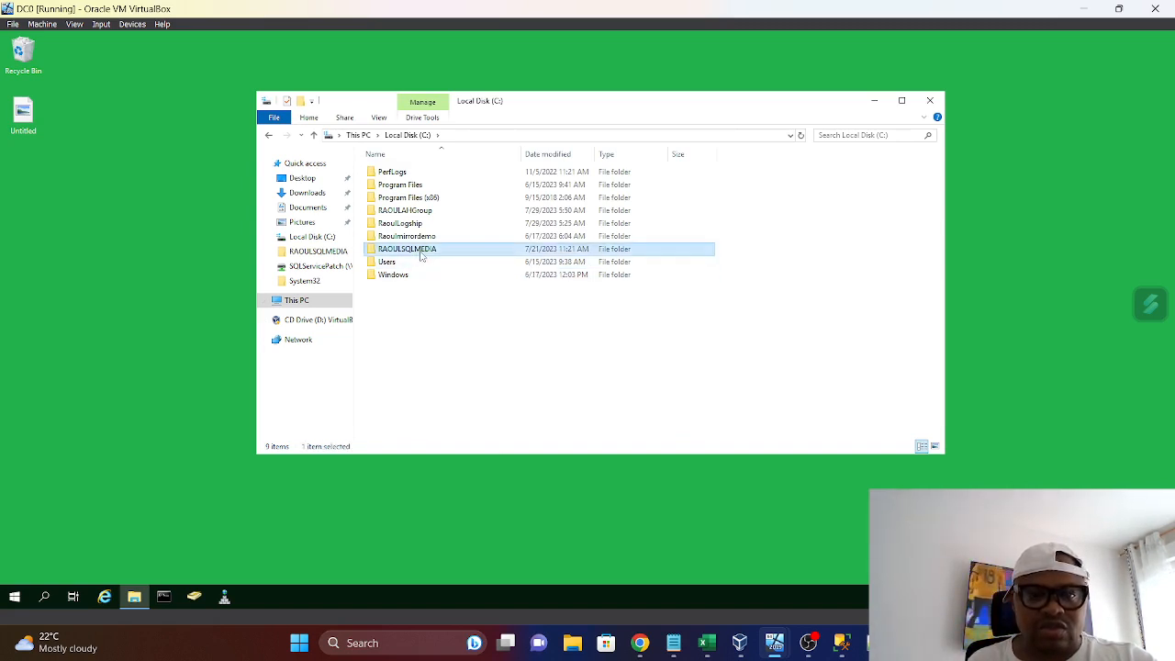
{"action": "double_click", "coordinate": [400, 174]}
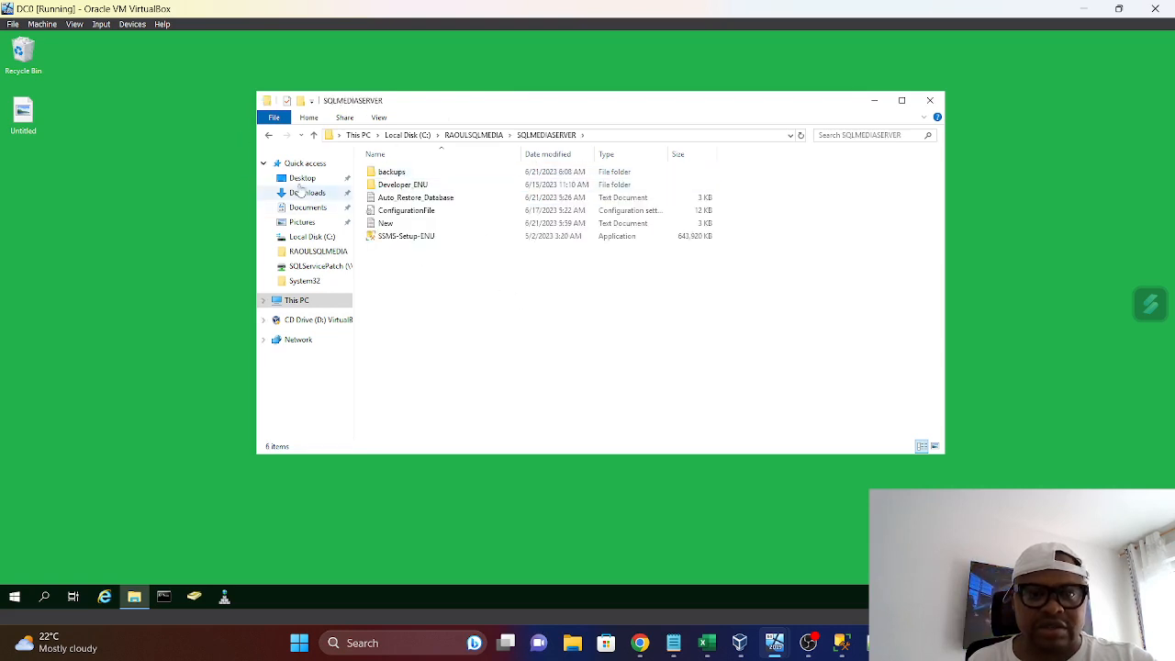
{"action": "left_click", "coordinate": [314, 134]}
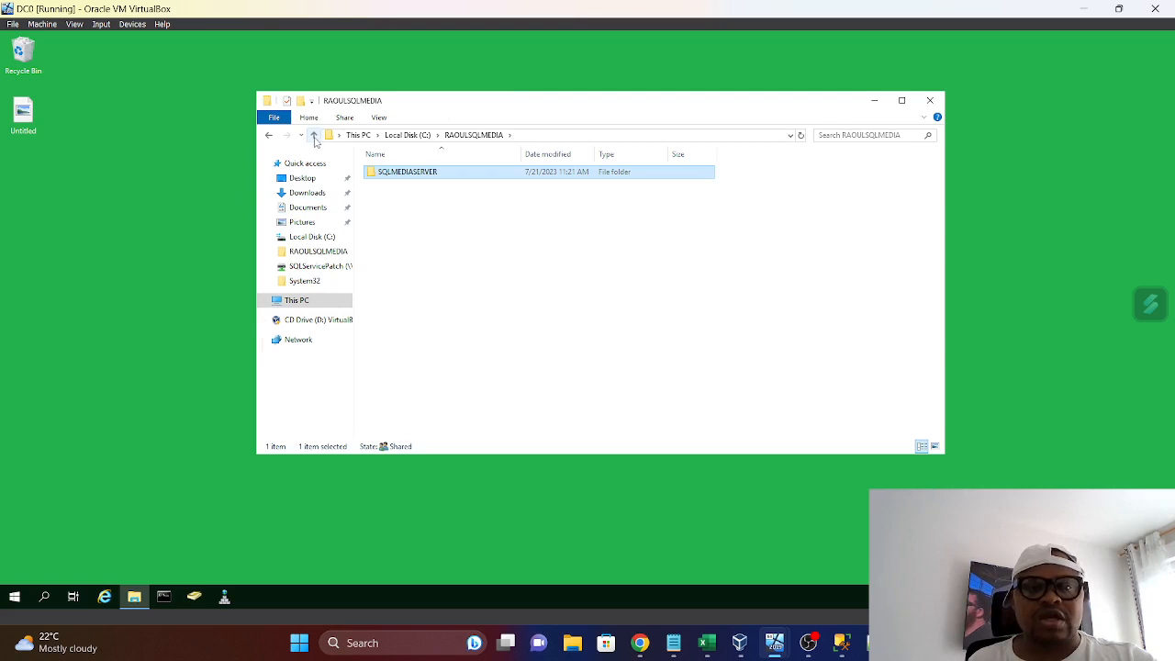
{"action": "left_click", "coordinate": [314, 135]}
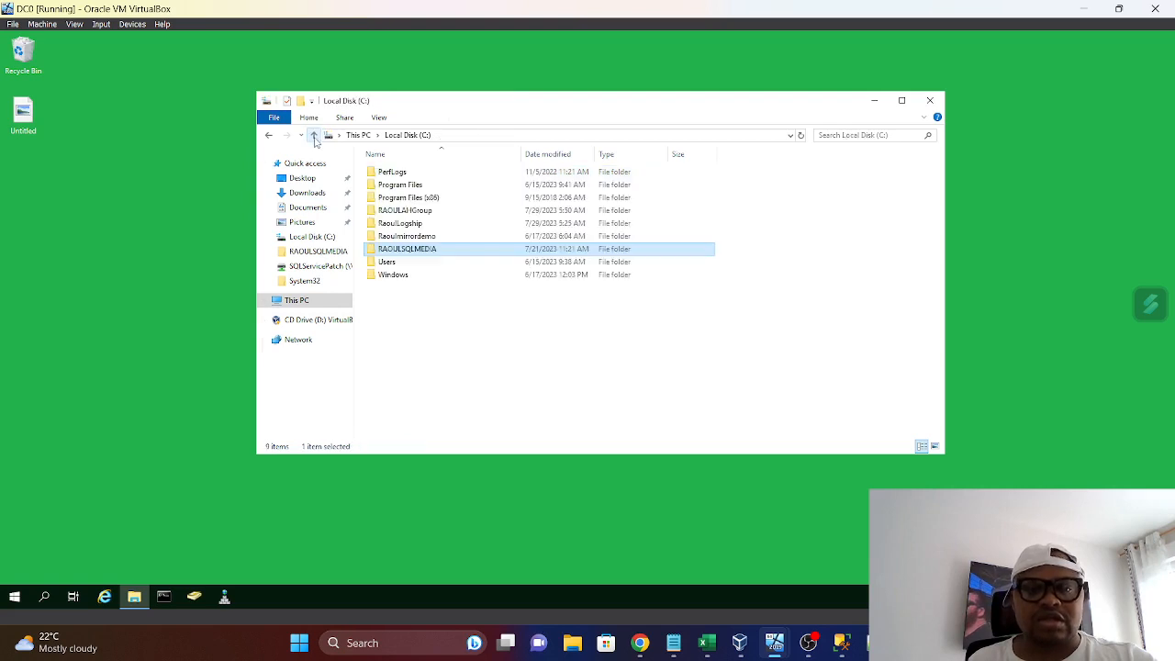
Reopen the SQLServicePatch (Z:) network drive on DC0 and copy the SQLServer2022-KB5027505-x64 application file
{"action": "left_click", "coordinate": [297, 300]}
{"action": "left_click", "coordinate": [456, 367]}
{"action": "double_click", "coordinate": [457, 367]}
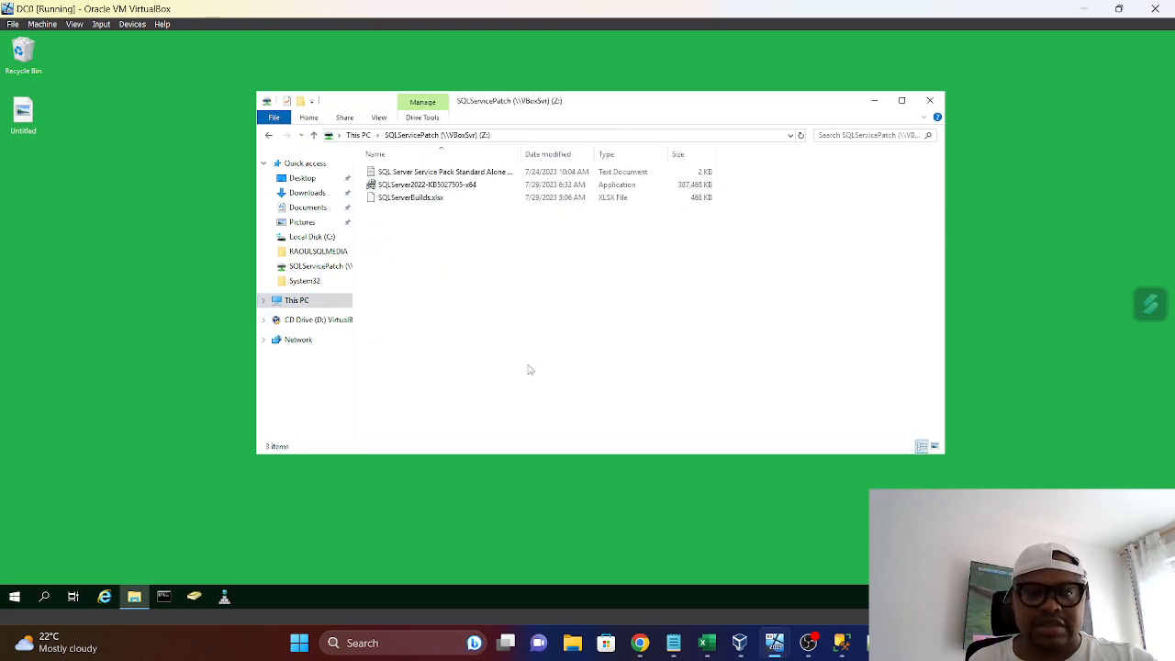
{"action": "right_click", "coordinate": [415, 189]}
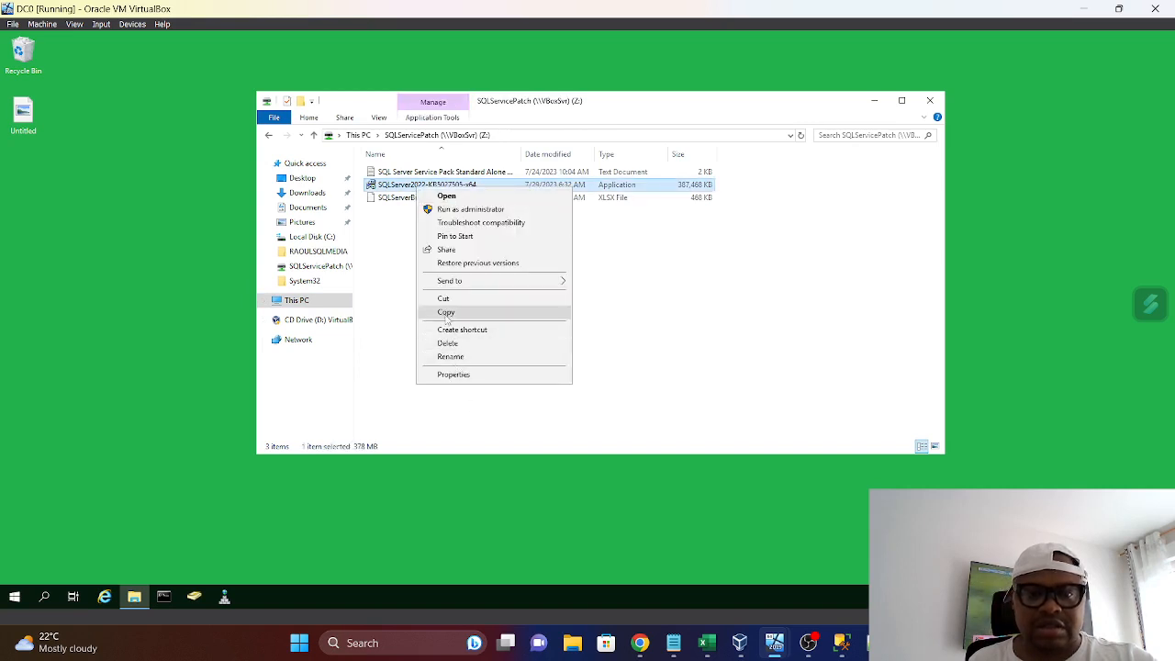
{"action": "left_click", "coordinate": [446, 313]}
Show the sharing properties of the RAOULSQLMEDIA folder on DC0's local C: drive
{"action": "left_click", "coordinate": [314, 135]}
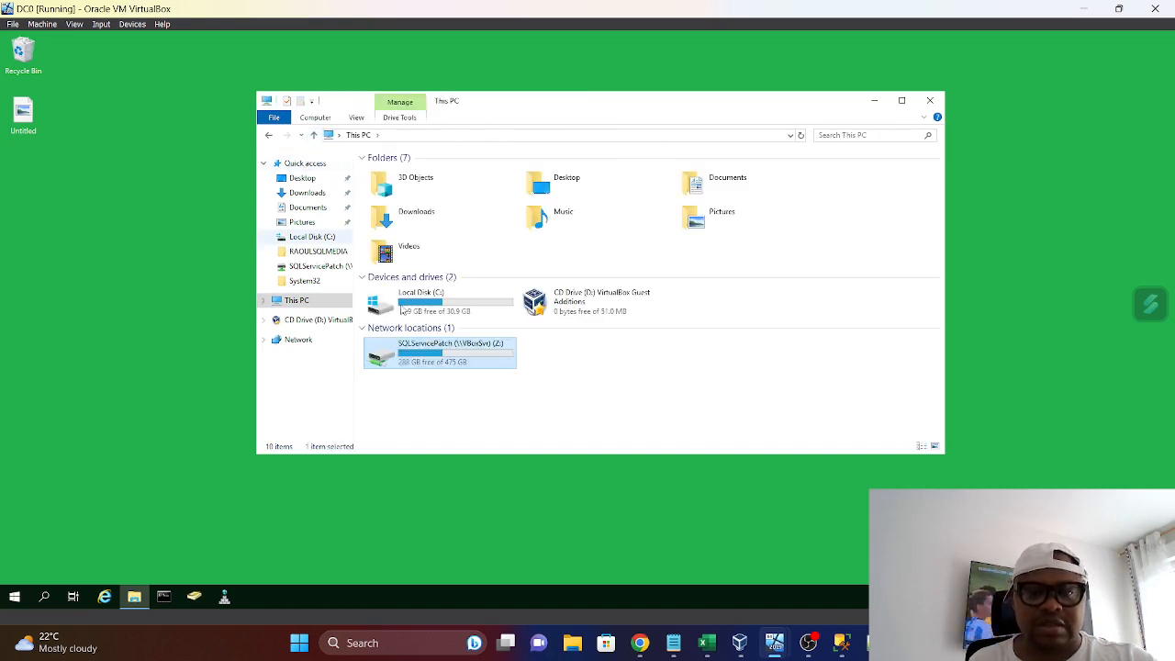
{"action": "left_click", "coordinate": [427, 312]}
{"action": "double_click", "coordinate": [427, 312]}
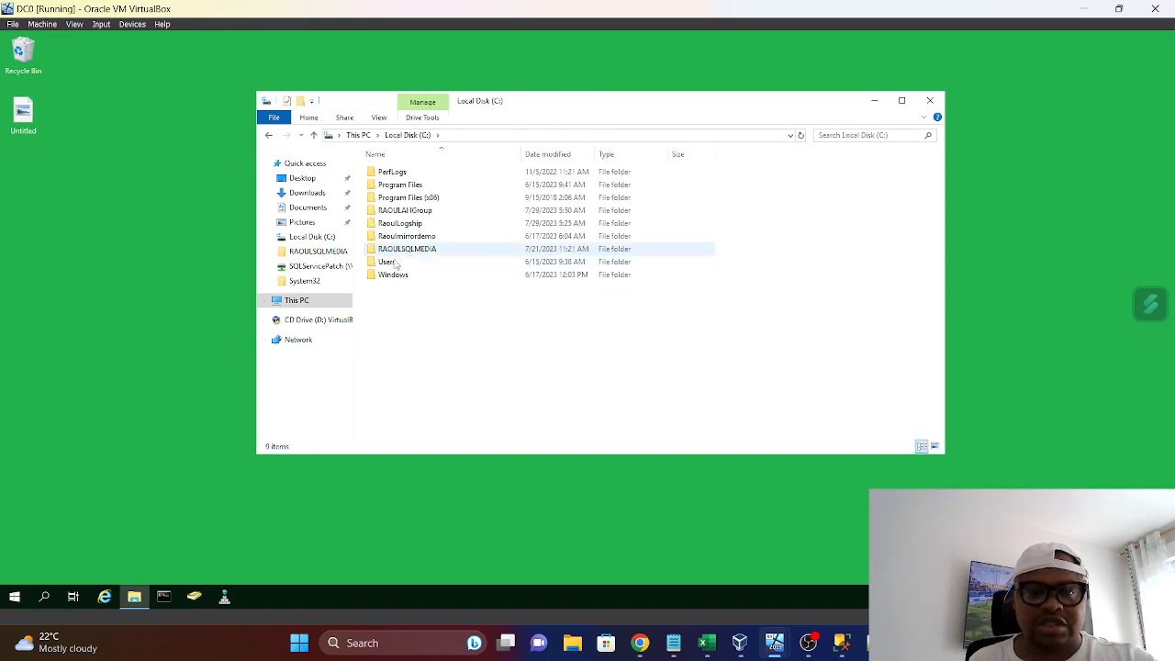
{"action": "right_click", "coordinate": [404, 253]}
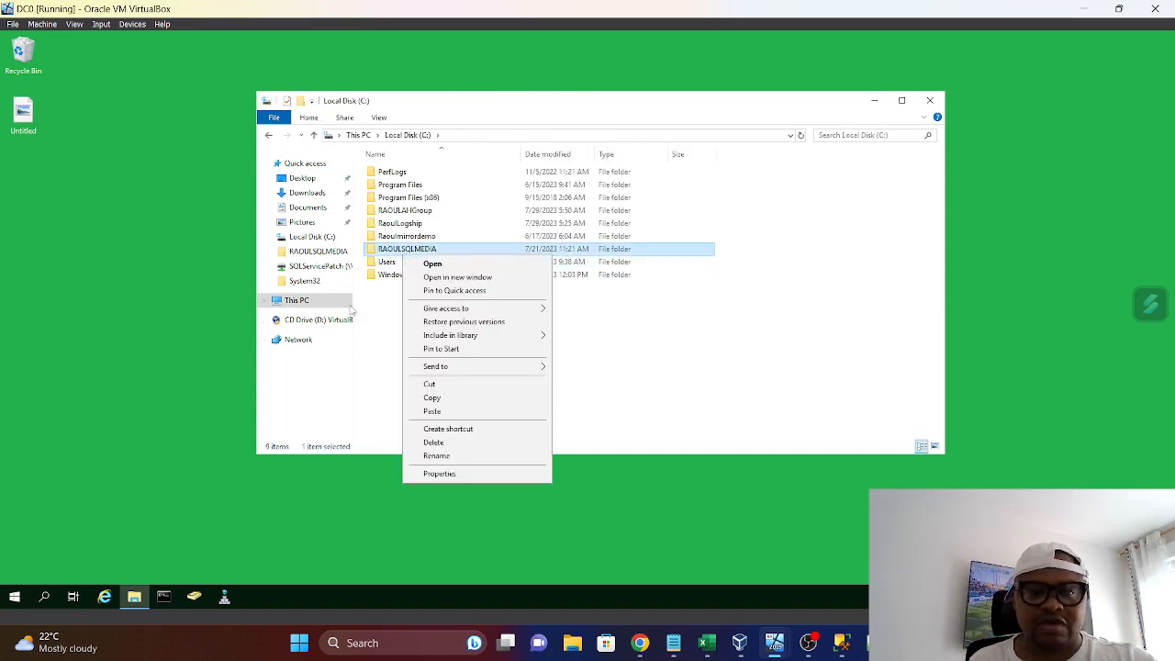
{"action": "left_click", "coordinate": [439, 473]}
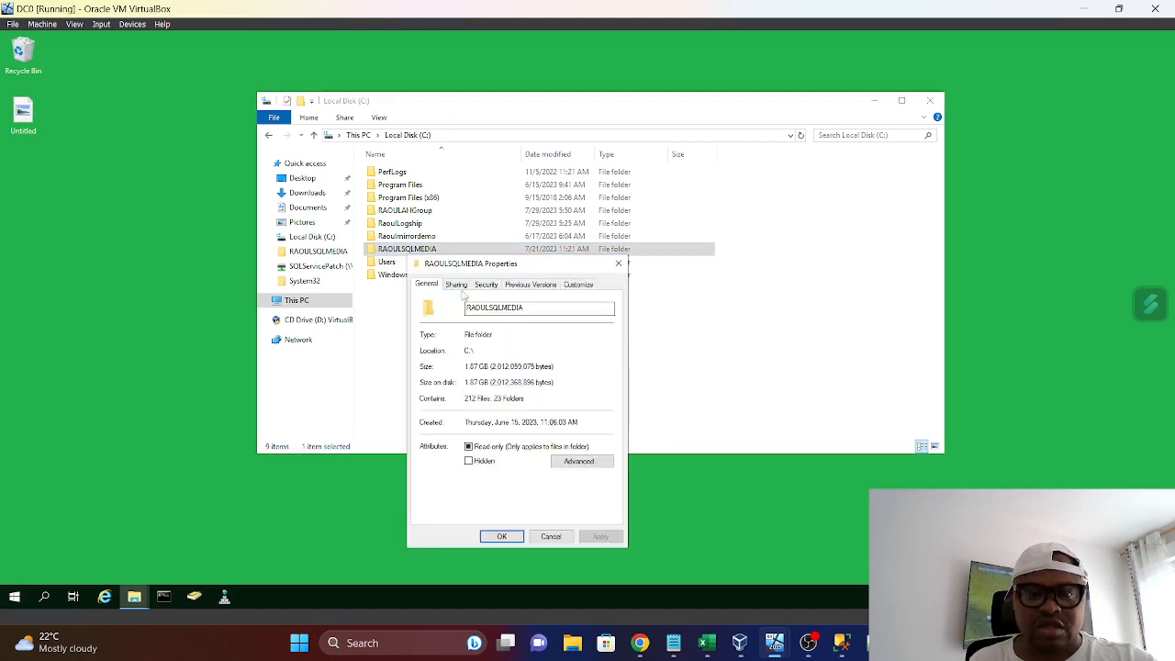
{"action": "left_click", "coordinate": [456, 284]}
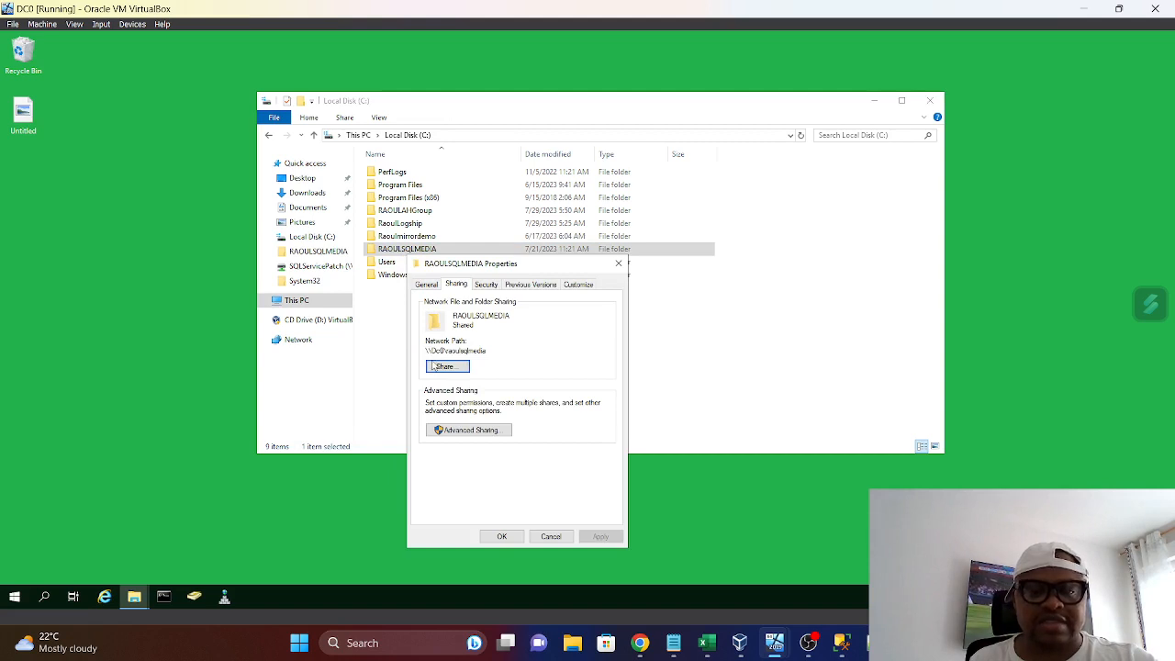
Close the RAOULSQLMEDIA folder's properties and paste the copied KB5027505 update package into that folder on DC0
{"action": "left_click", "coordinate": [618, 263]}
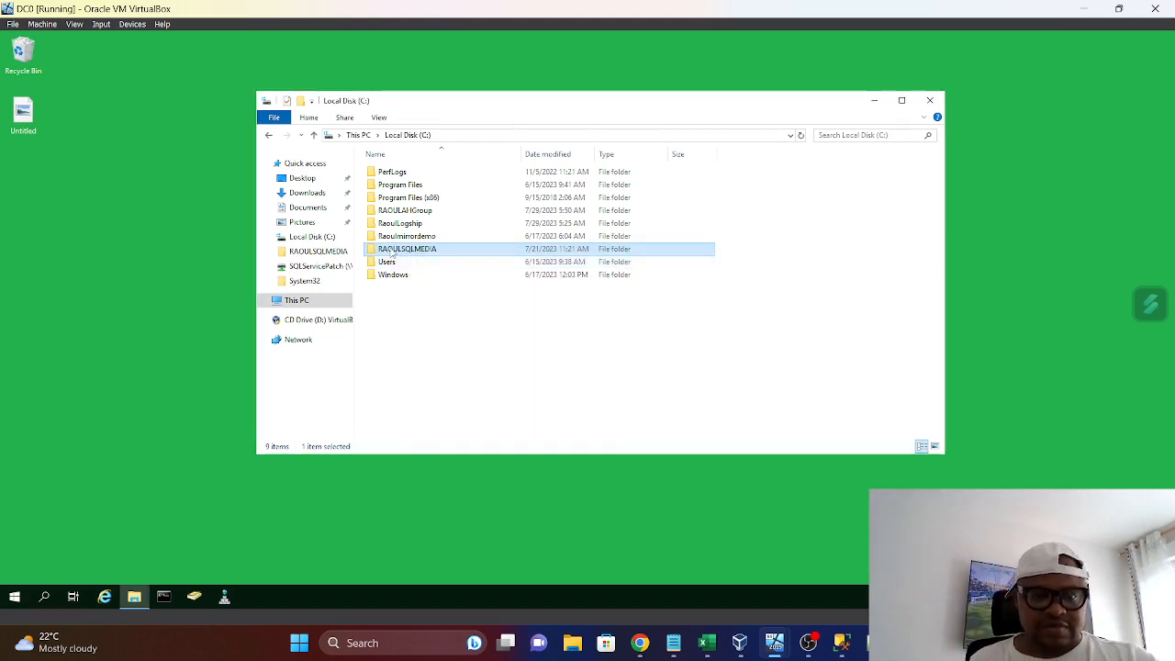
{"action": "double_click", "coordinate": [392, 253]}
{"action": "right_click", "coordinate": [382, 196]}
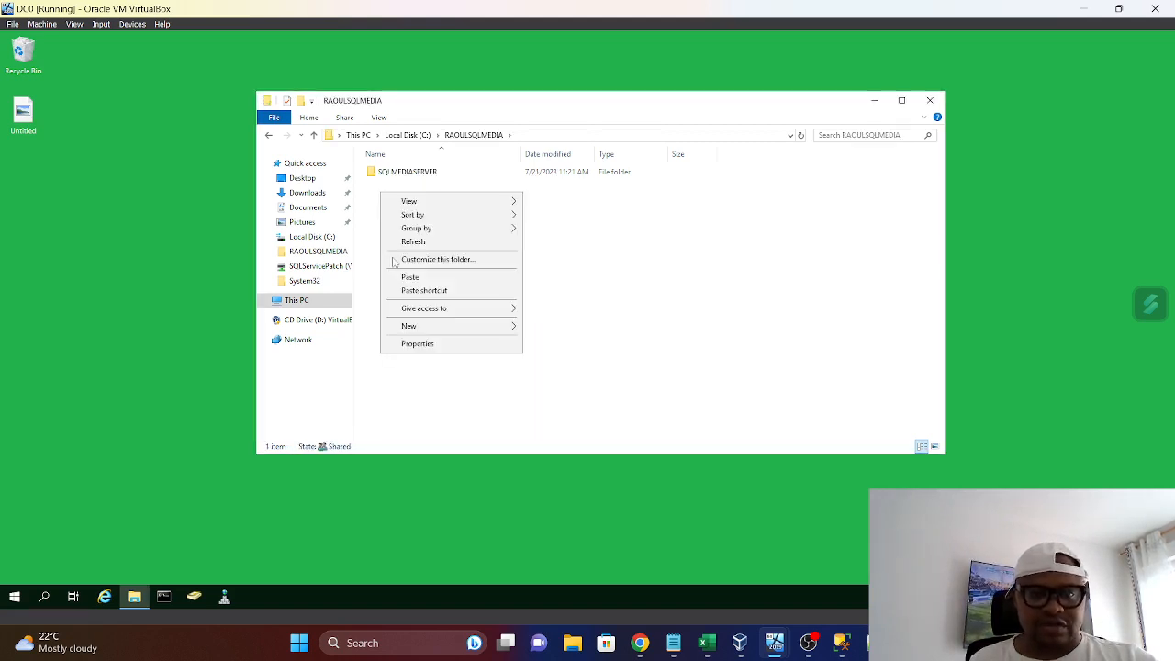
{"action": "left_click", "coordinate": [514, 285]}
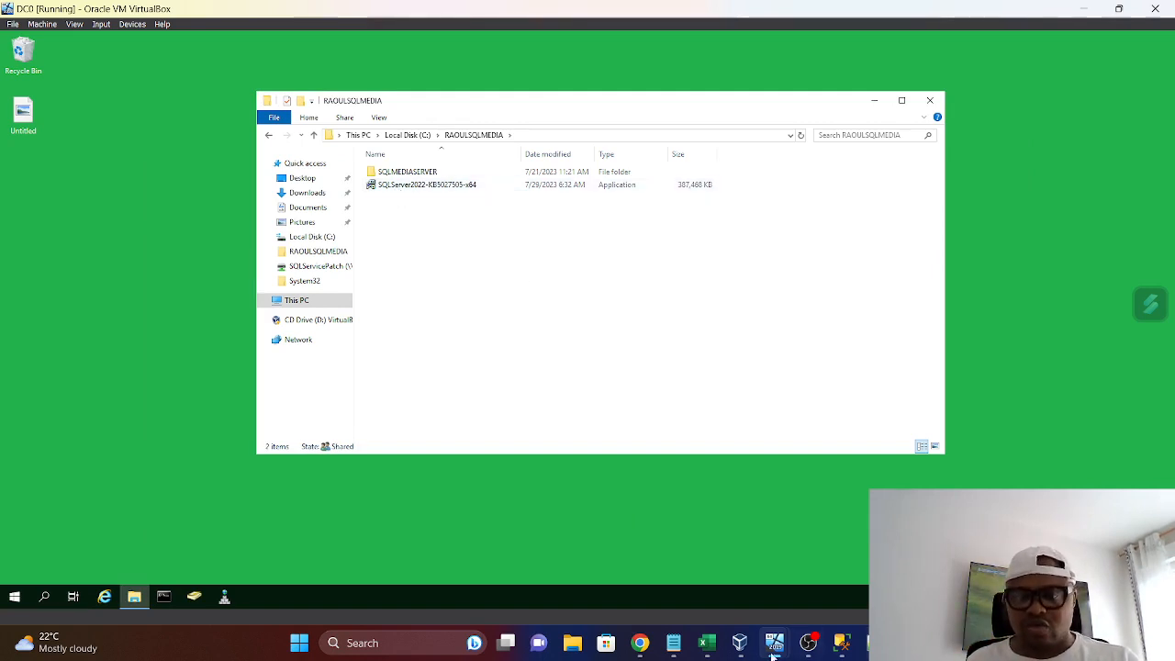
Switch to the SQLRAOULNODE01 machine, check the contents of the \\DC0\raoulsqlmedia\ share, and close its window
{"action": "mouse_move", "coordinate": [775, 647]}
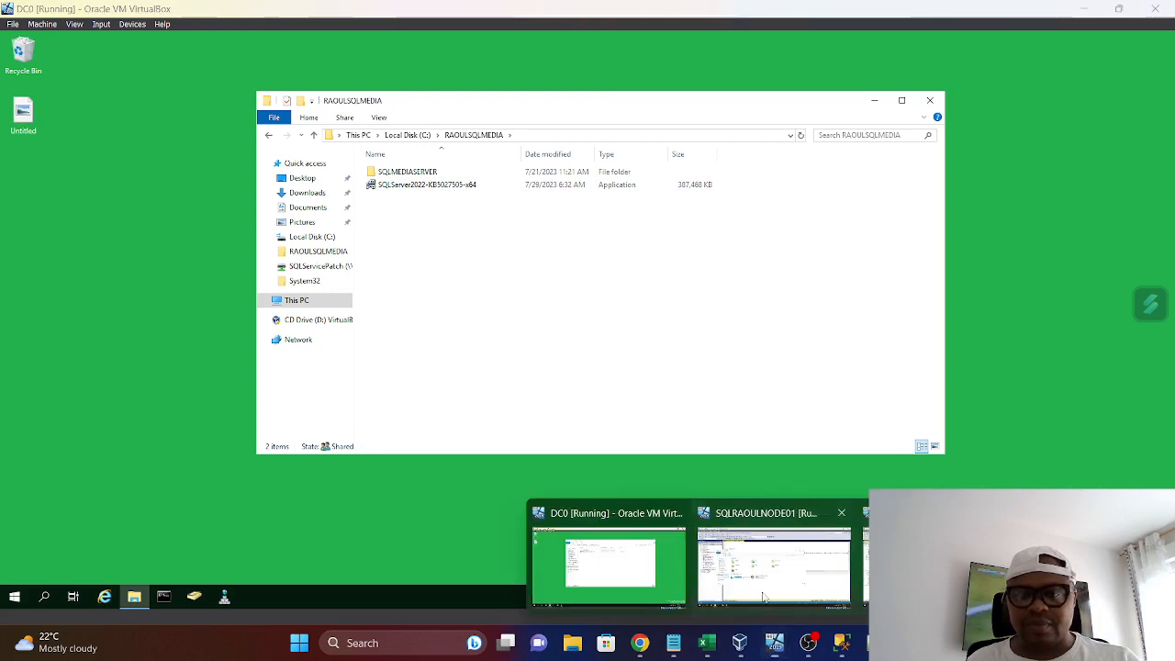
{"action": "left_click", "coordinate": [783, 606]}
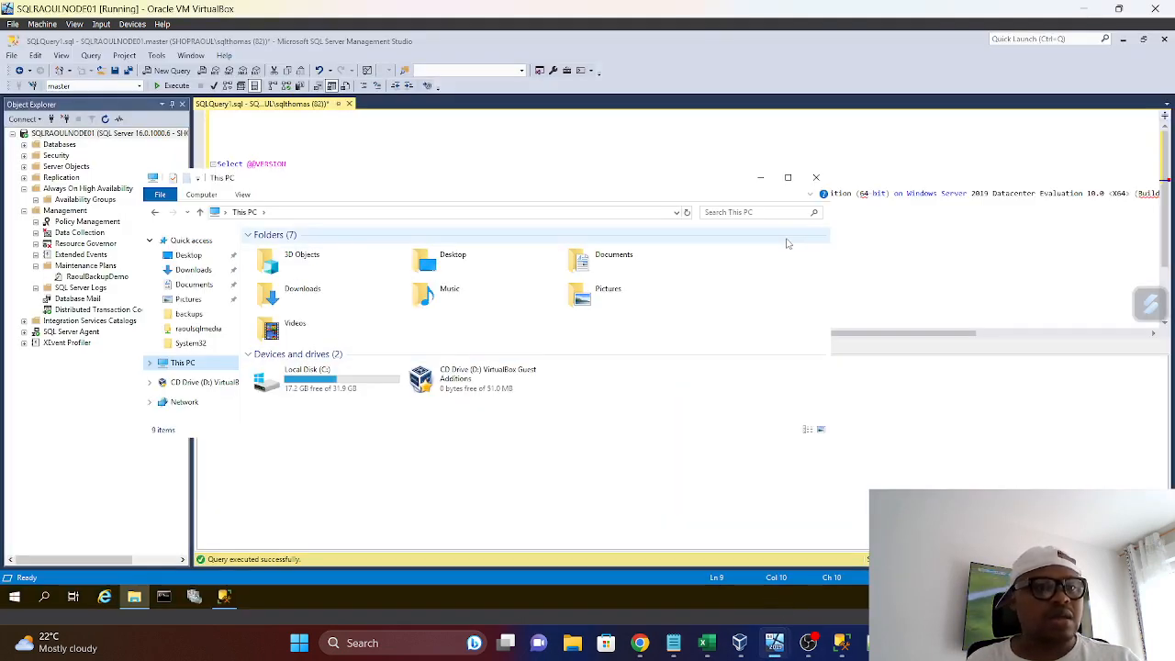
{"action": "left_click", "coordinate": [816, 178]}
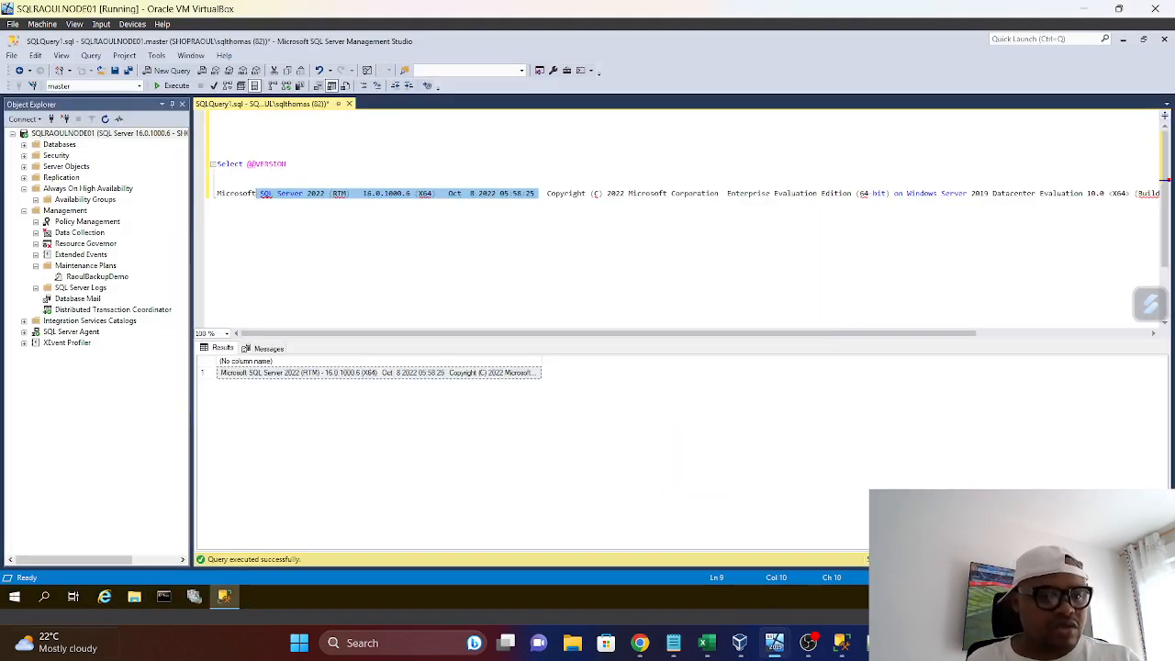
{"action": "right_click", "coordinate": [15, 597]}
{"action": "left_click", "coordinate": [49, 539]}
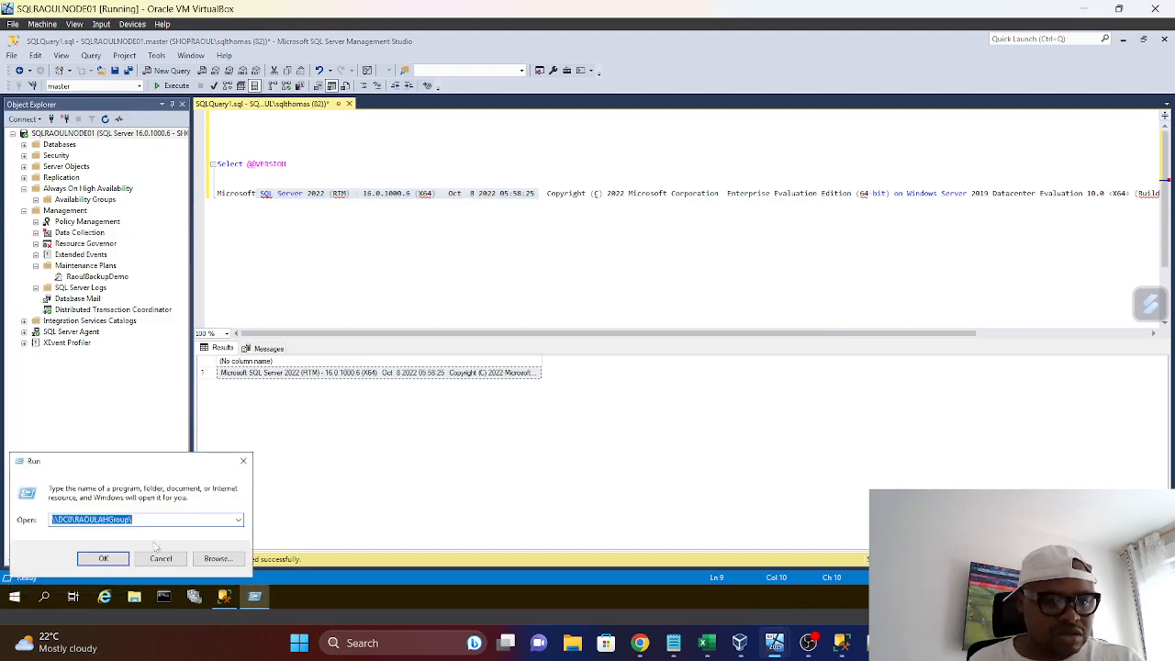
{"action": "left_click", "coordinate": [238, 521]}
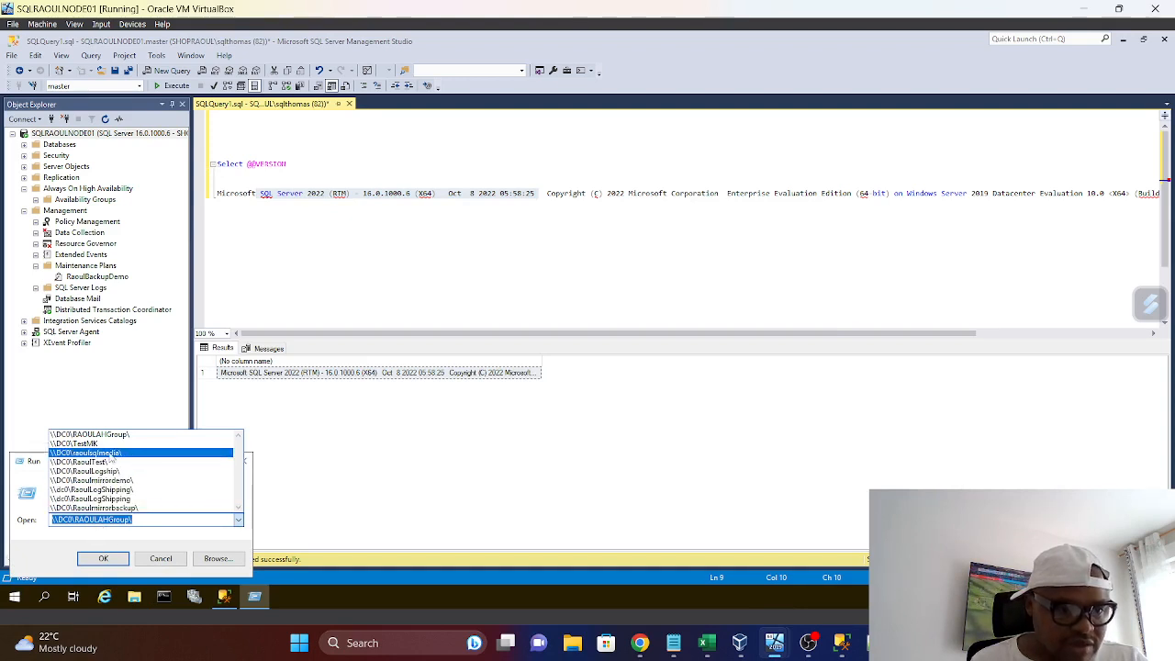
{"action": "left_click", "coordinate": [111, 454]}
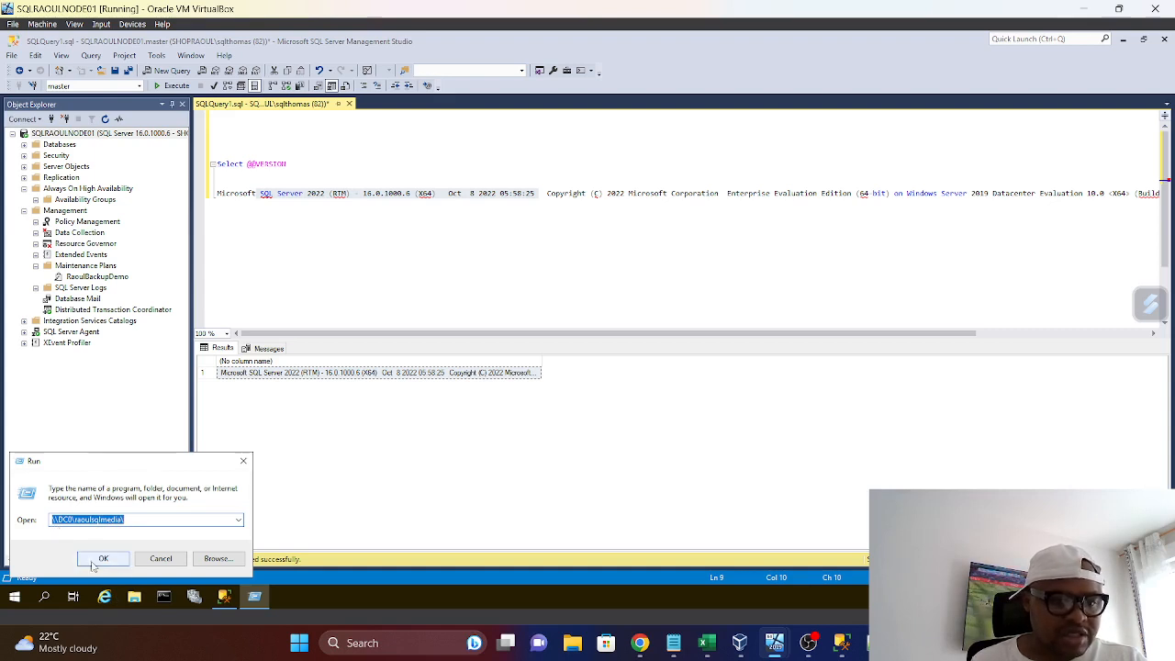
{"action": "left_click", "coordinate": [102, 560]}
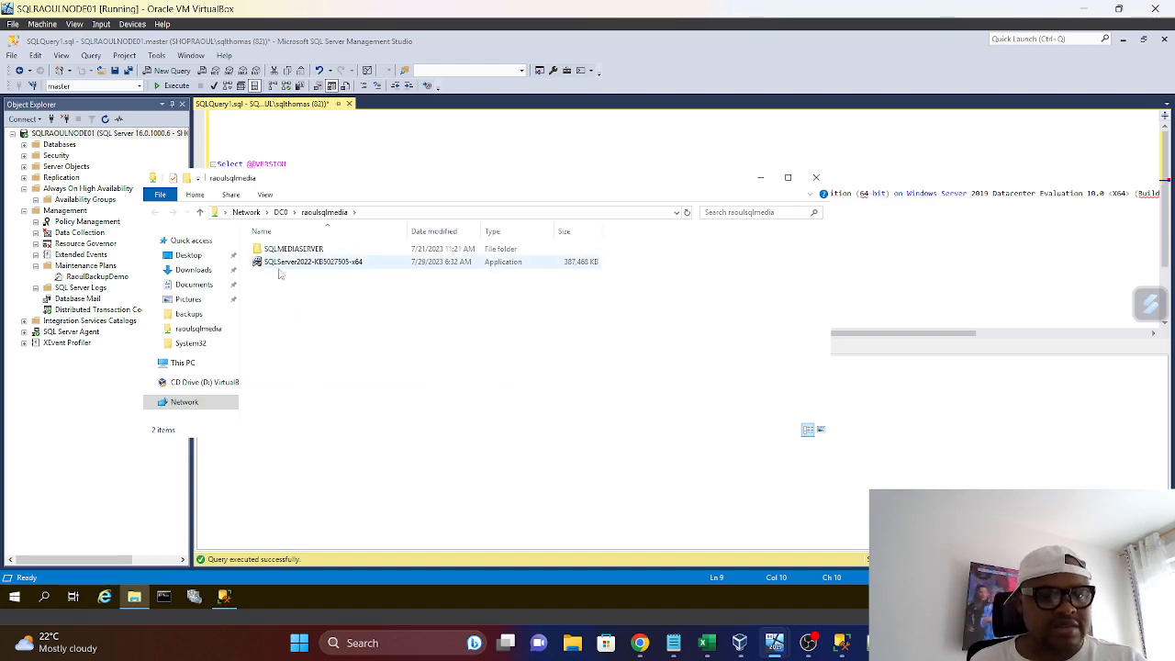
{"action": "left_click", "coordinate": [816, 177]}
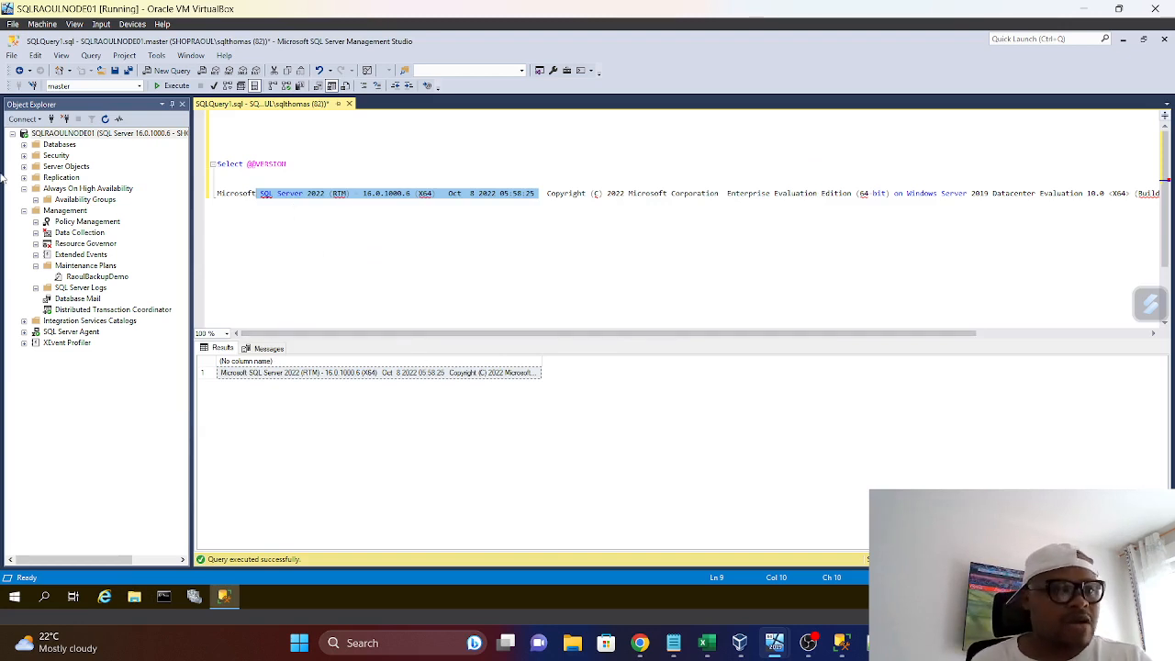
Collapse the Management and Always On High Availability folders, and review the Always On patching steps in the service pack notes in Notepad
{"action": "left_click", "coordinate": [23, 211]}
{"action": "left_click", "coordinate": [24, 188]}
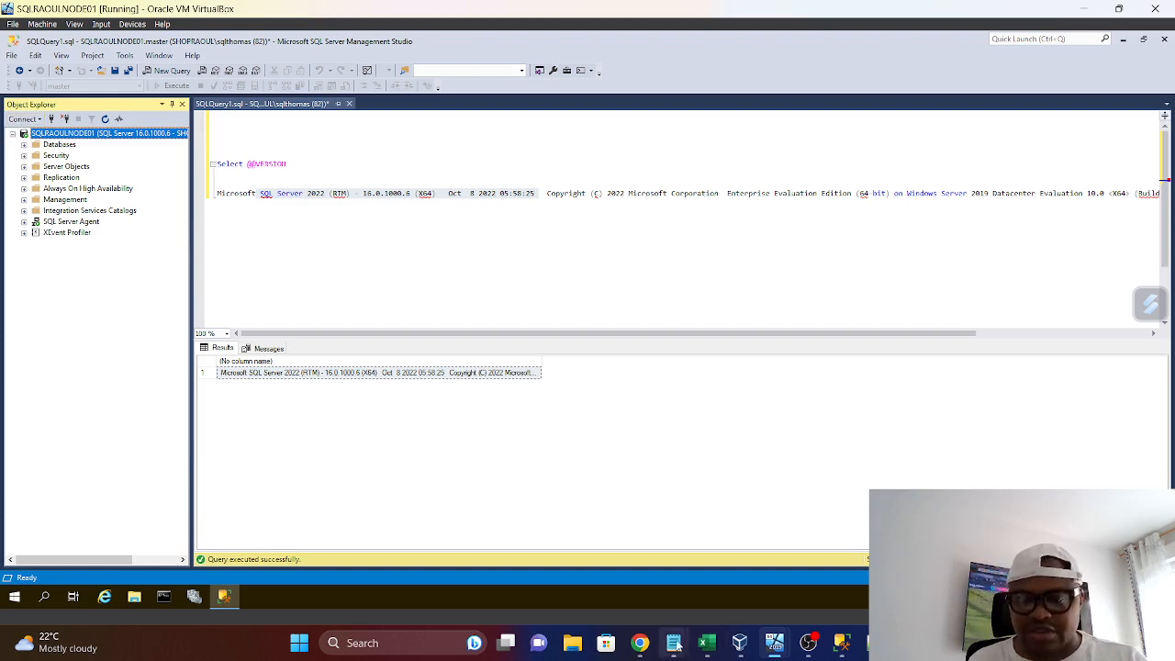
{"action": "mouse_move", "coordinate": [672, 645]}
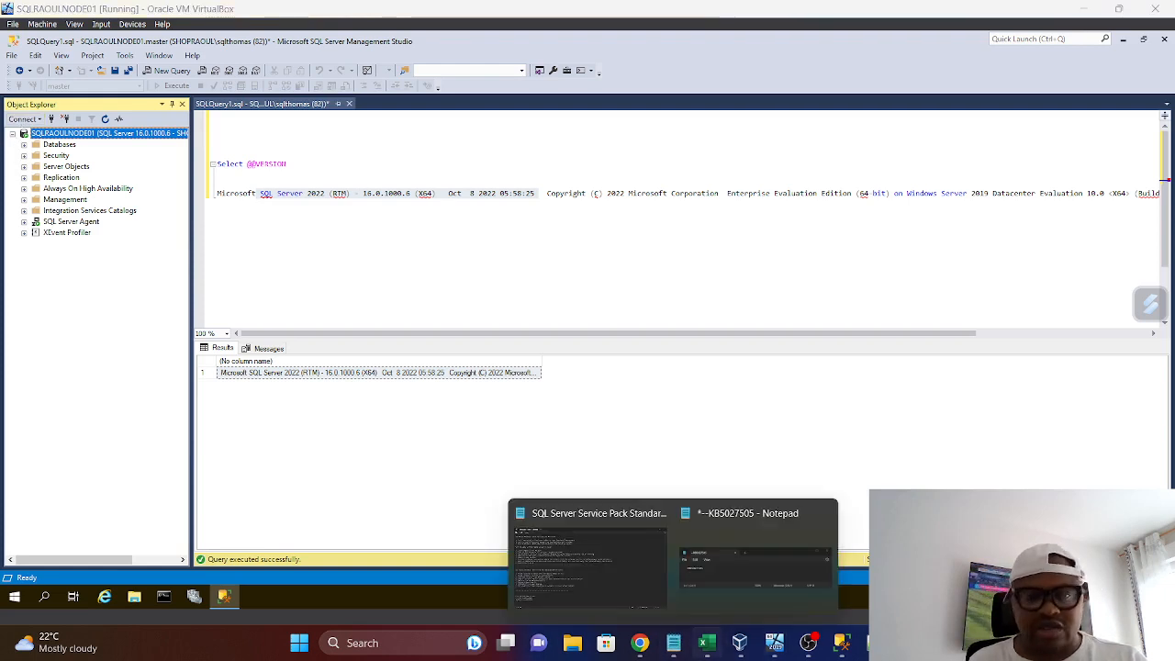
{"action": "left_click", "coordinate": [580, 572]}
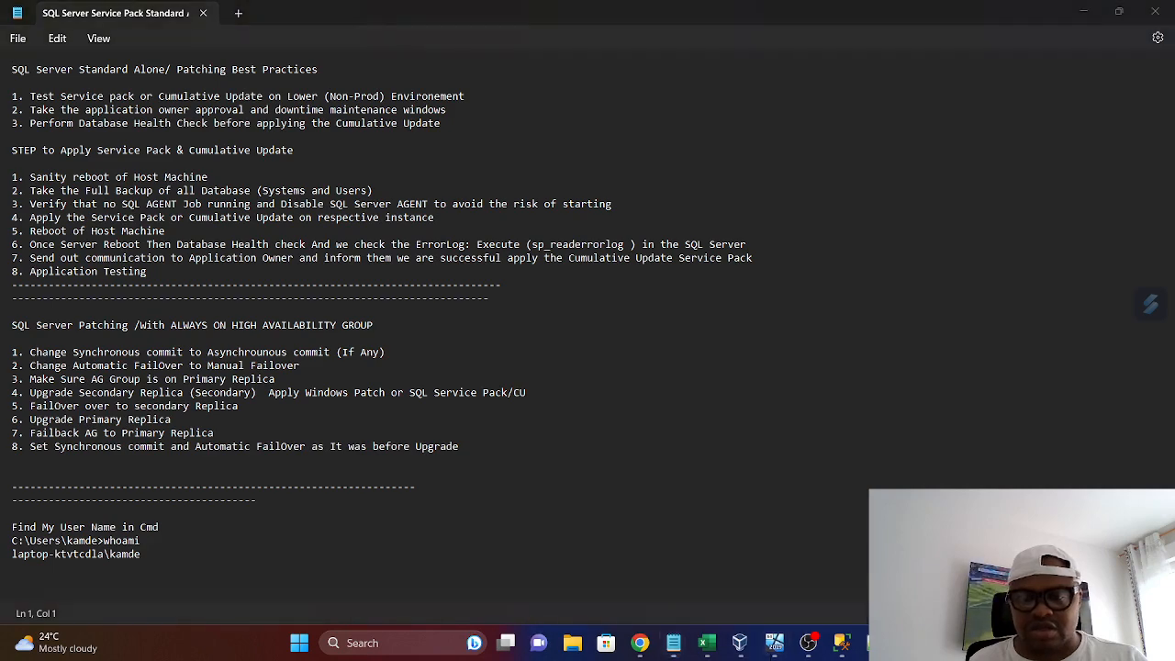
{"action": "left_click", "coordinate": [769, 574]}
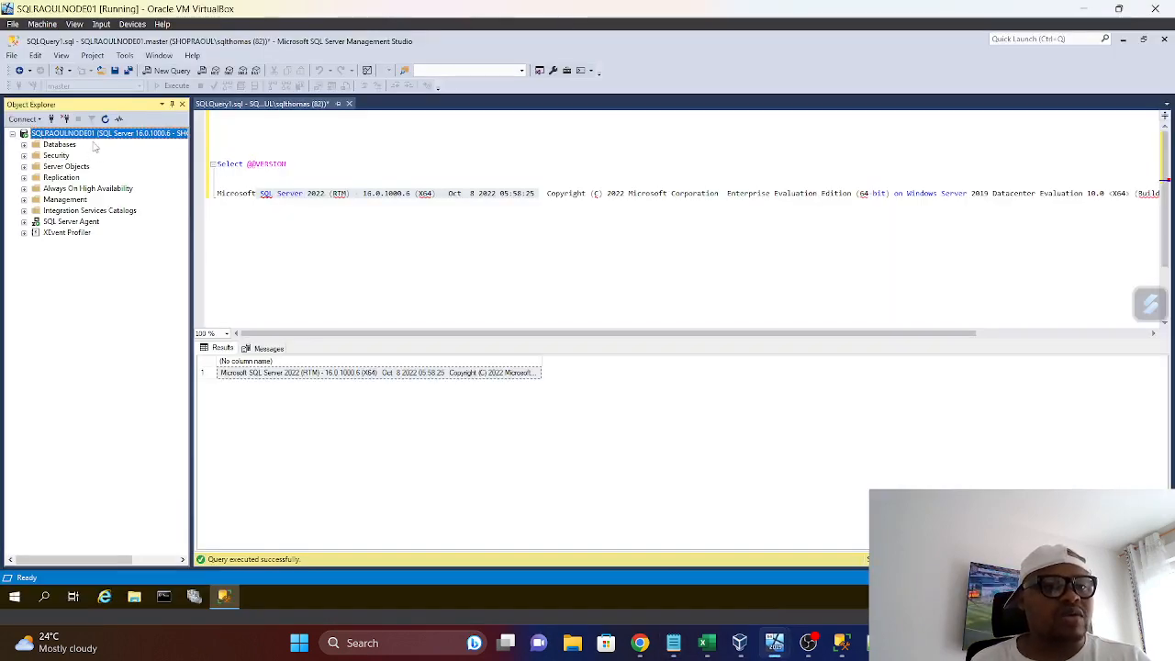
Expand the availability group folders on SQLRAOULNODE01 and show the AHG-RaoulDemo properties in a maximized window
{"action": "left_click", "coordinate": [23, 189]}
{"action": "left_click", "coordinate": [35, 199]}
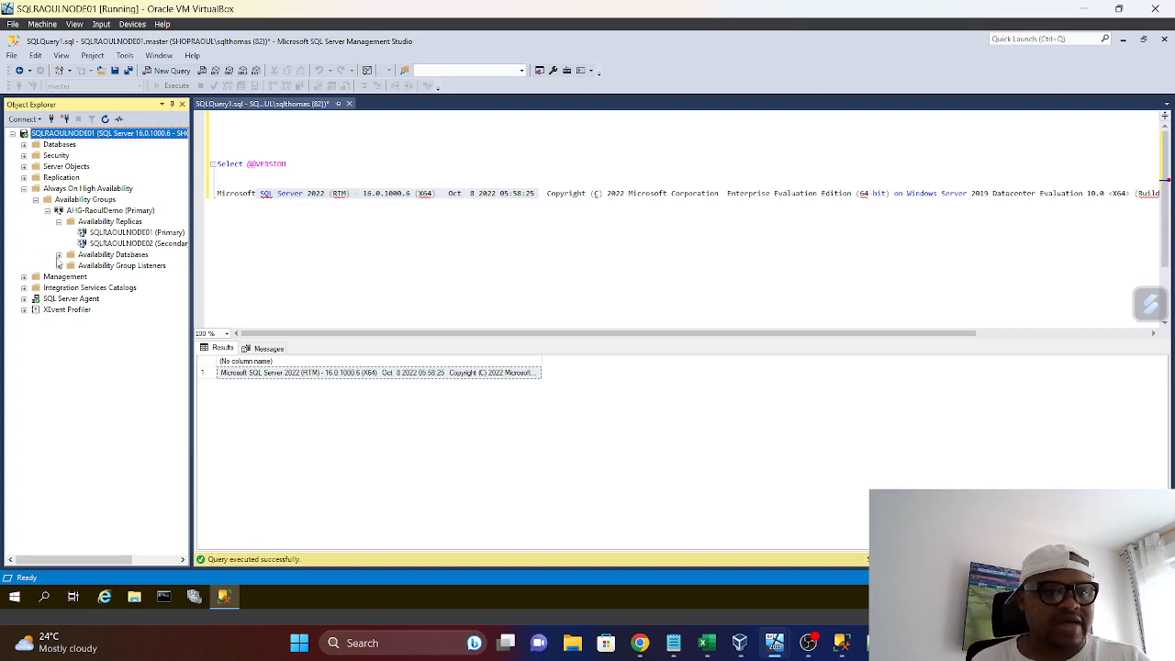
{"action": "left_click", "coordinate": [58, 254]}
{"action": "left_click", "coordinate": [92, 213]}
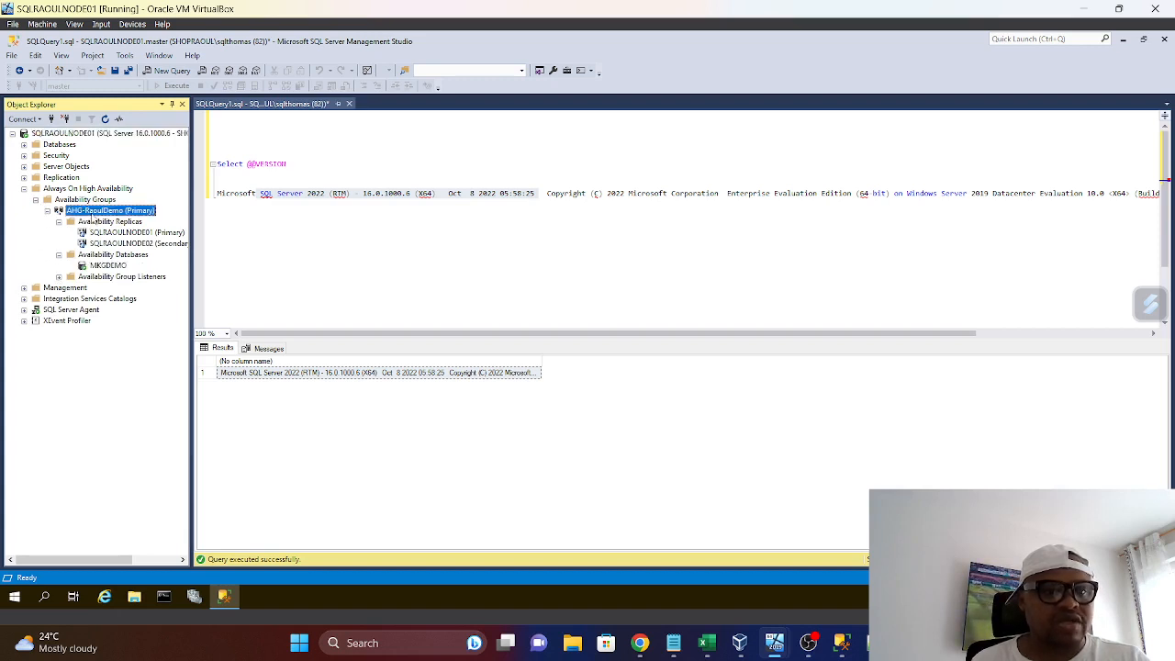
{"action": "right_click", "coordinate": [91, 211]}
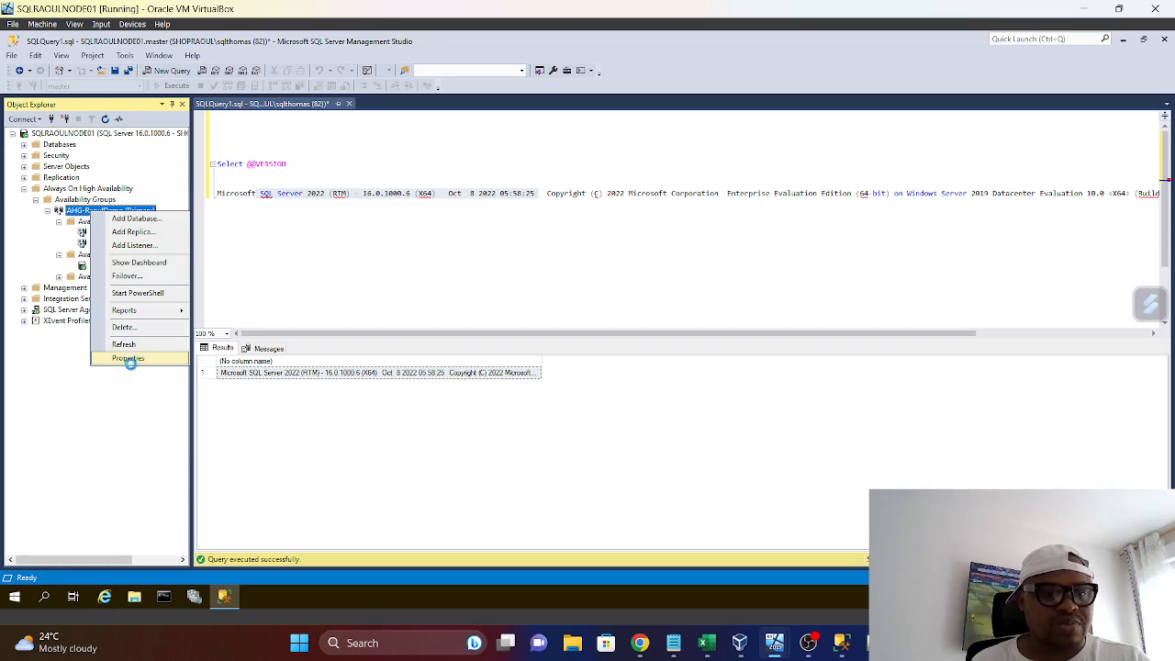
{"action": "left_click", "coordinate": [131, 358]}
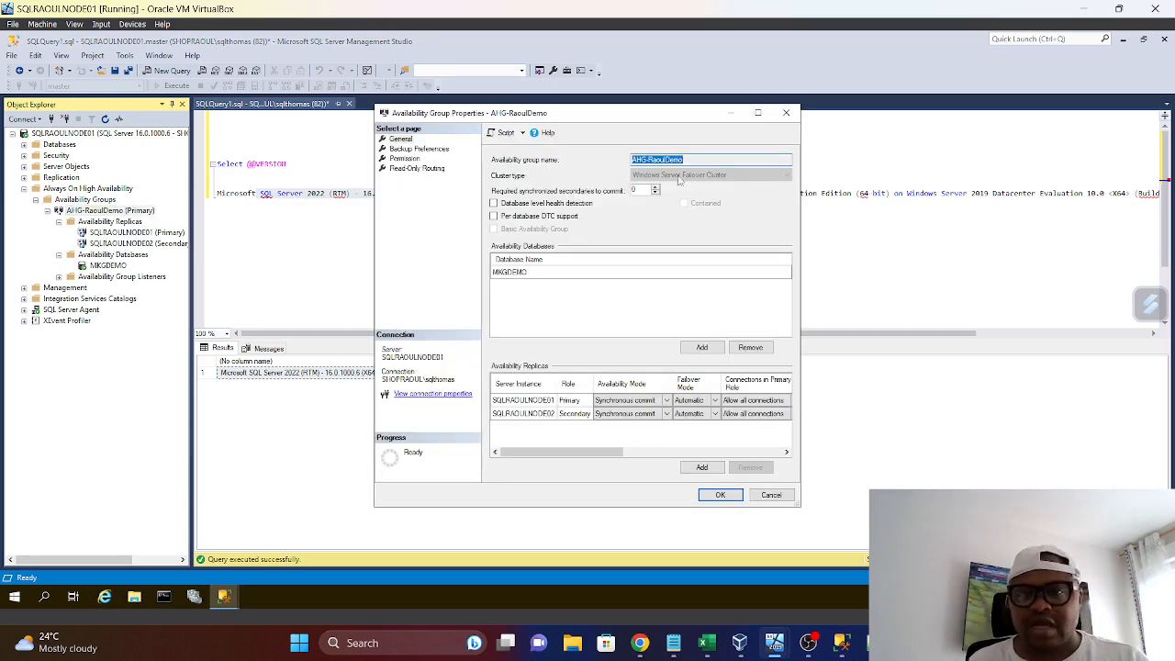
{"action": "left_click", "coordinate": [757, 112]}
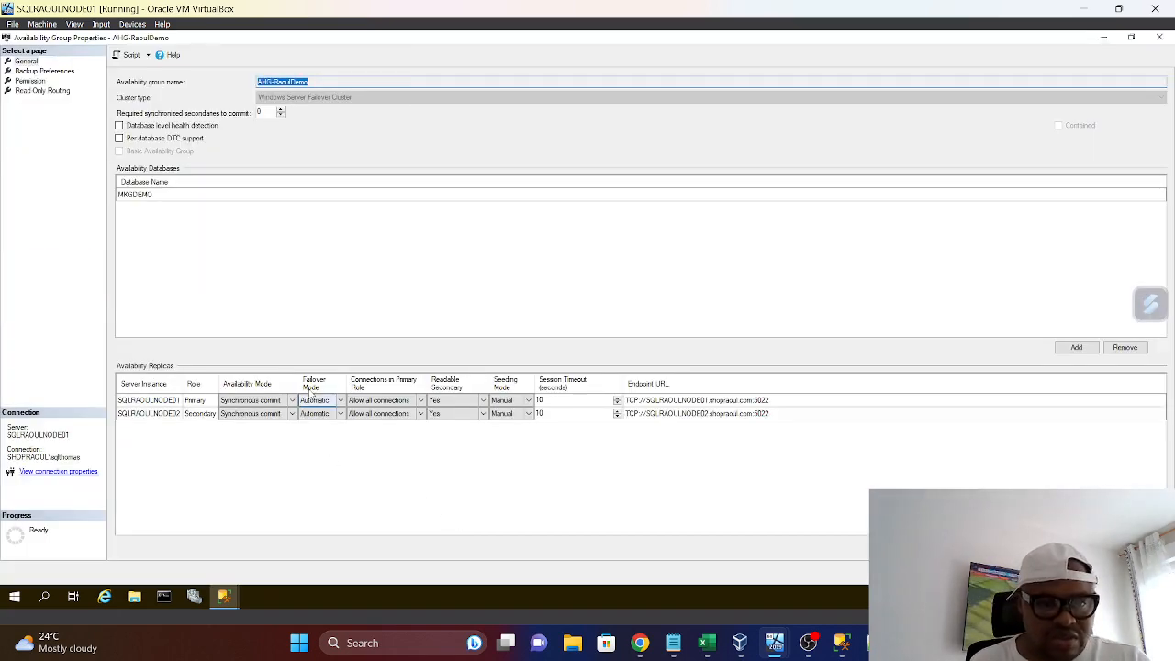
Set the failover mode of both the SQLRAOULNODE01 and SQLRAOULNODE02 replicas to Manual and apply the availability group change
{"action": "left_click_drag", "start_coordinate": [298, 381], "coordinate": [330, 380]}
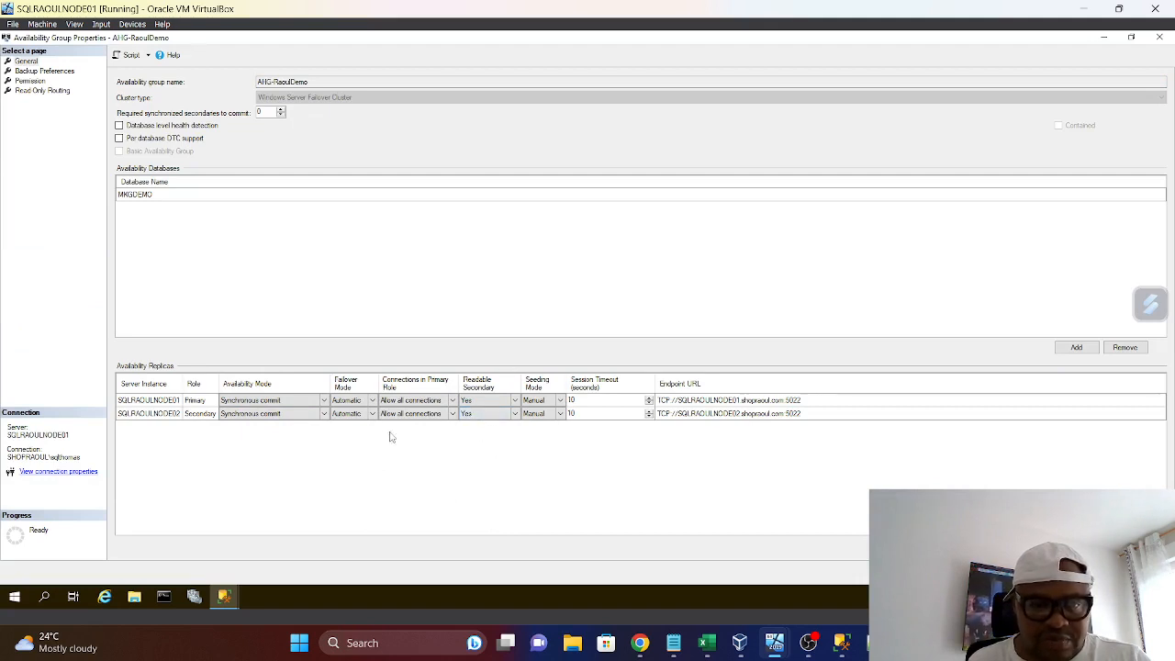
{"action": "left_click", "coordinate": [374, 401]}
{"action": "left_click", "coordinate": [374, 401]}
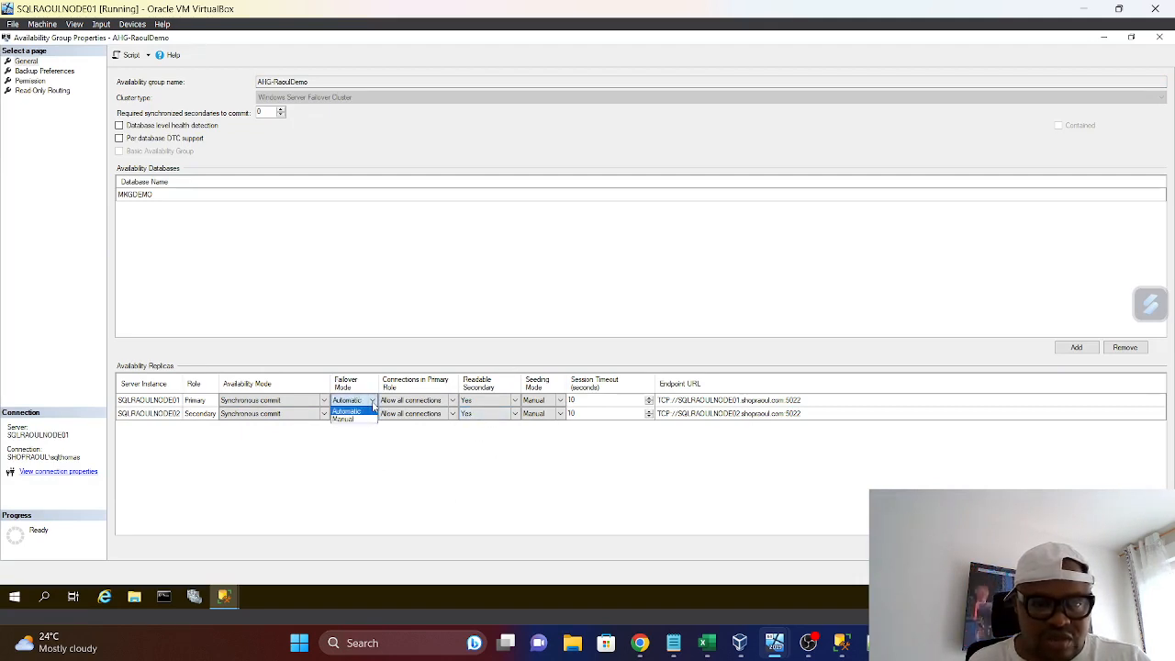
{"action": "left_click", "coordinate": [346, 420]}
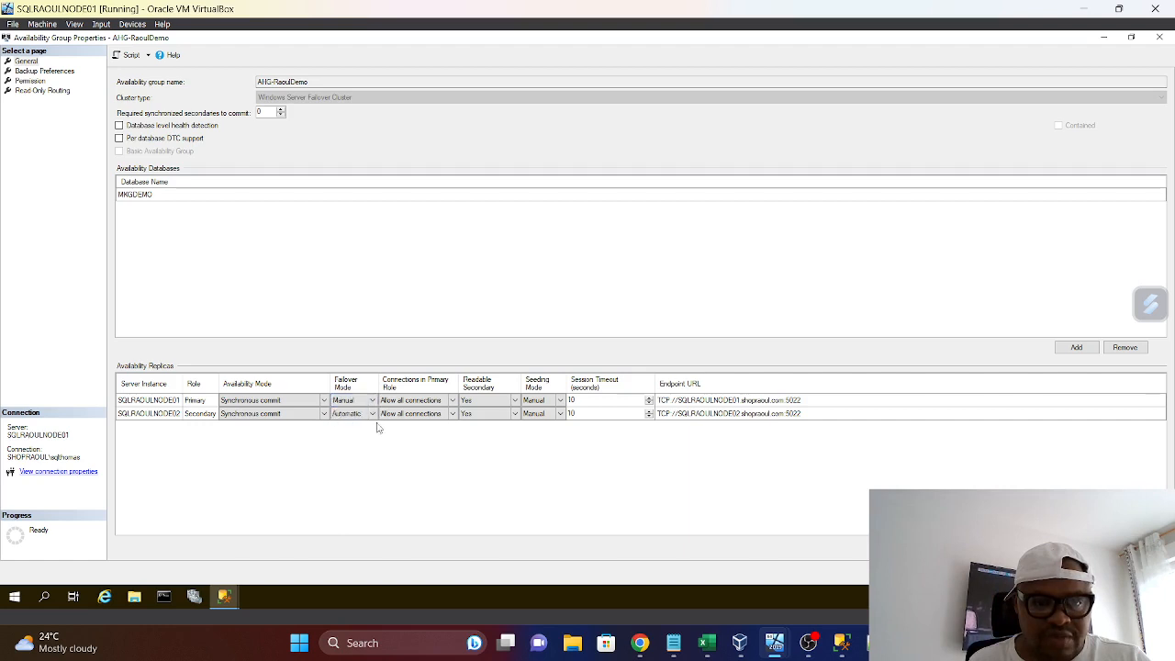
{"action": "left_click", "coordinate": [373, 414]}
{"action": "left_click", "coordinate": [374, 414]}
{"action": "left_click", "coordinate": [345, 433]}
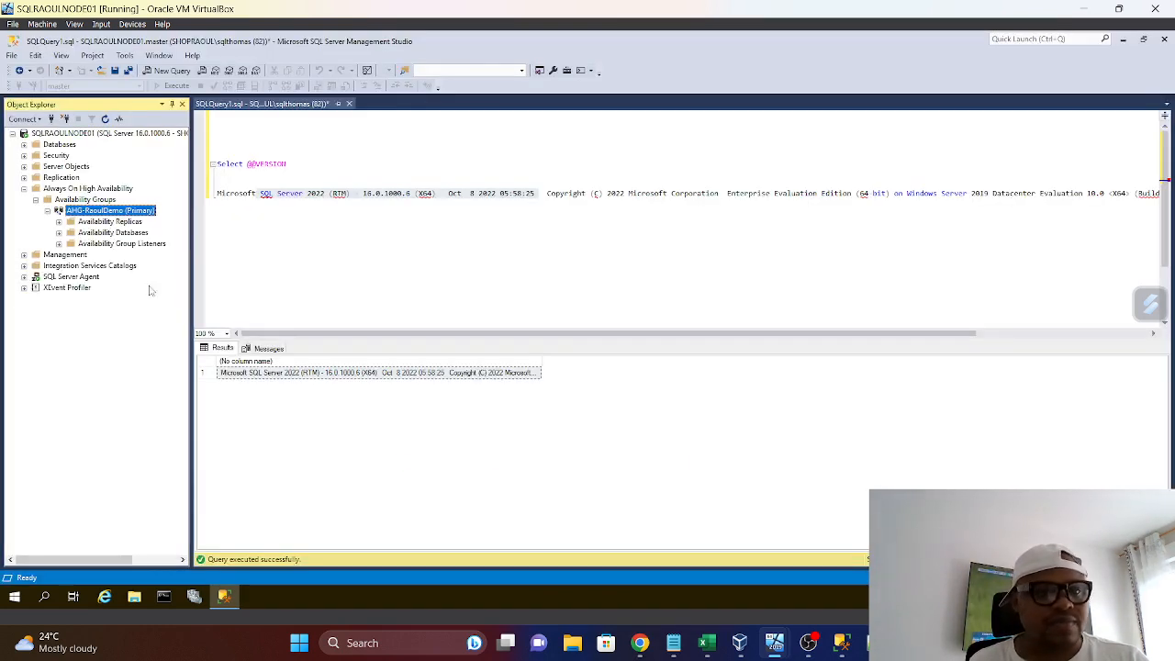
Refresh the Always On High Availability folder on SQLRAOULNODE01
{"action": "right_click", "coordinate": [90, 213]}
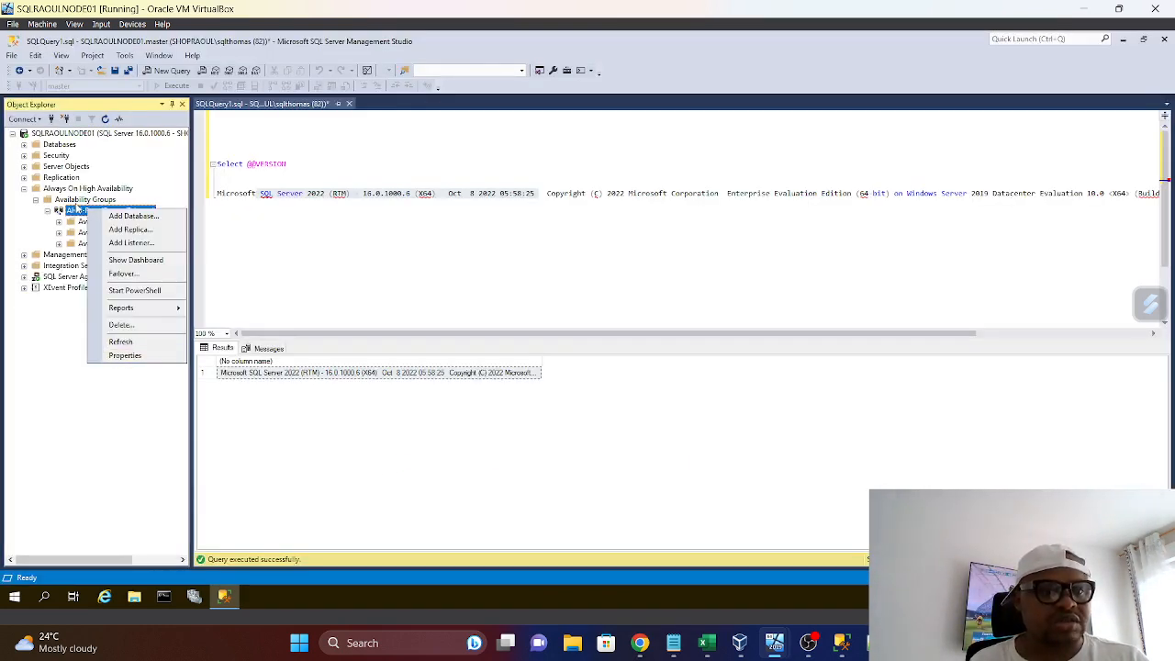
{"action": "right_click", "coordinate": [81, 190]}
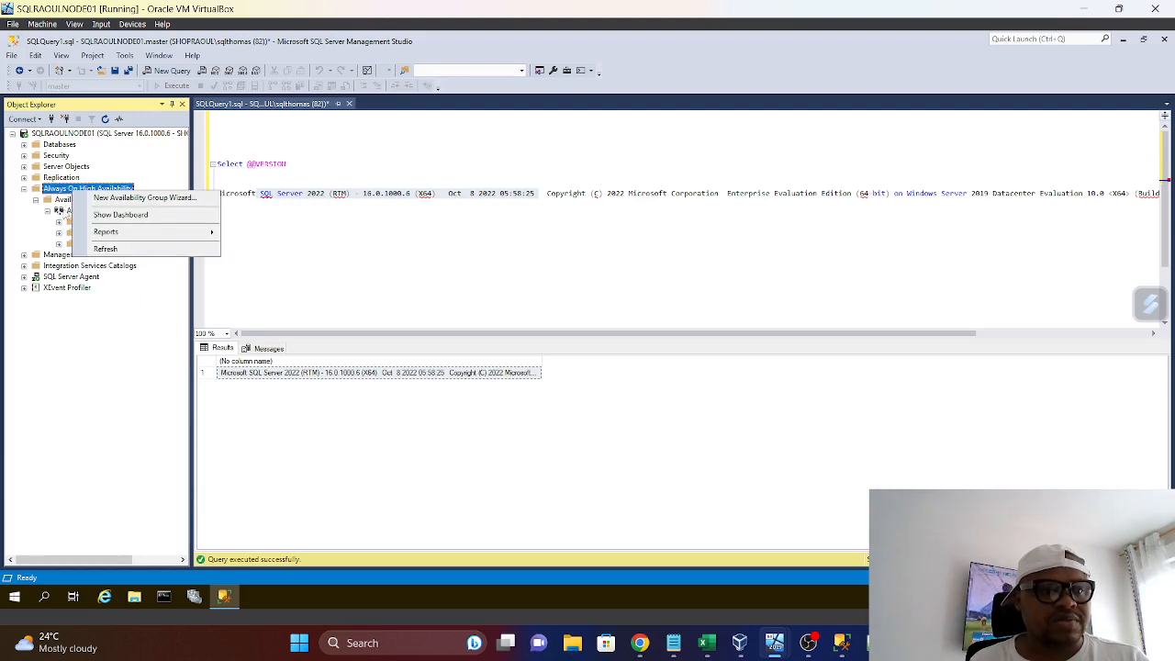
{"action": "left_click", "coordinate": [107, 250]}
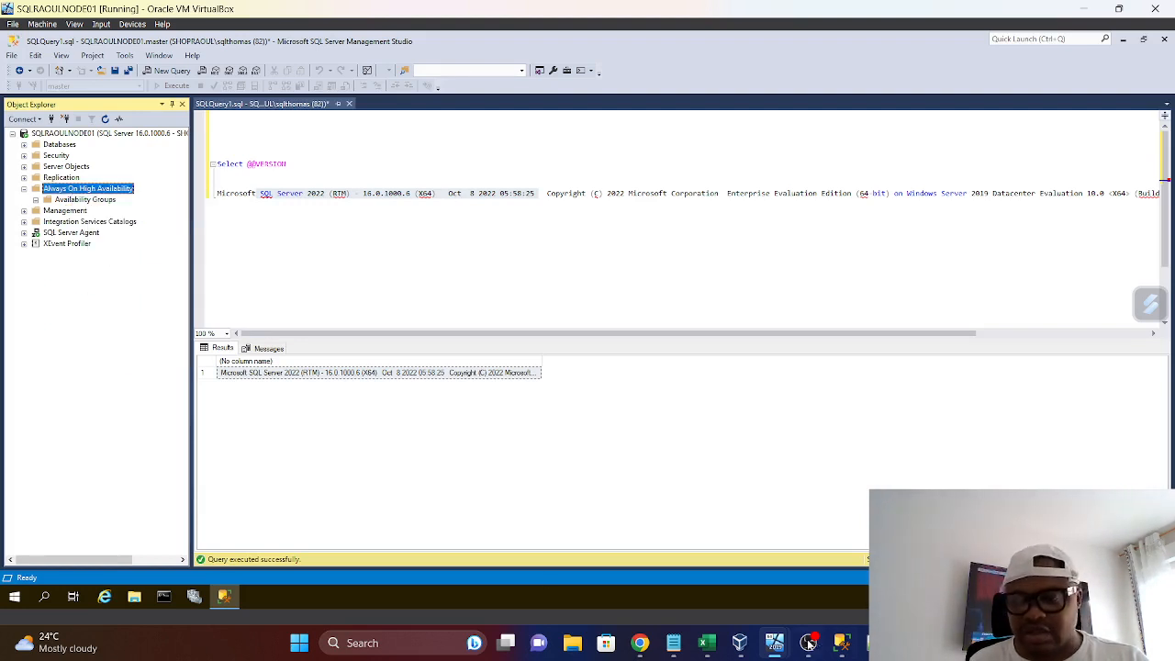
Switch to the SQLRAOULNODE02 machine and unlock its Windows session with the account password
{"action": "mouse_move", "coordinate": [812, 651]}
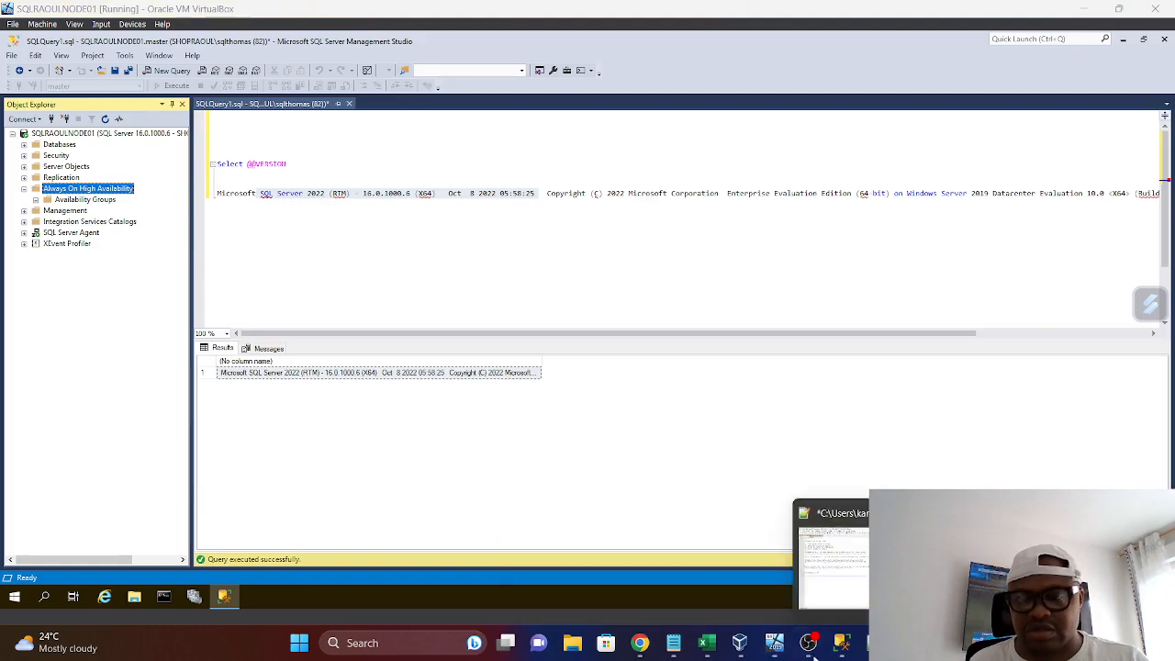
{"action": "mouse_move", "coordinate": [774, 648]}
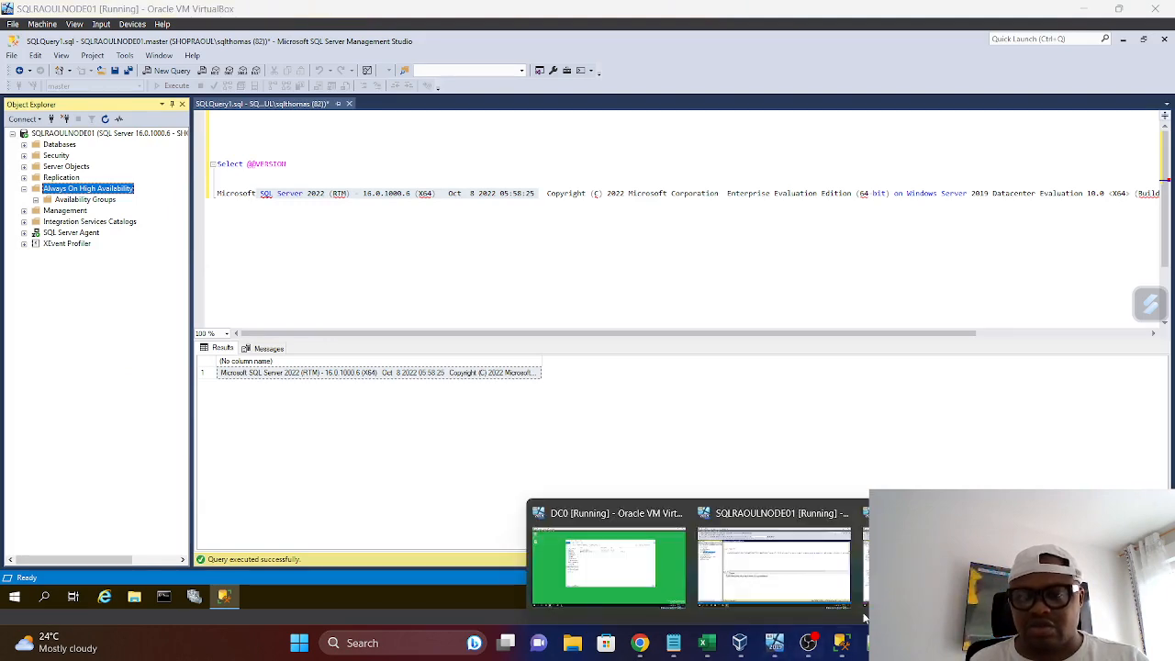
{"action": "left_click", "coordinate": [865, 601]}
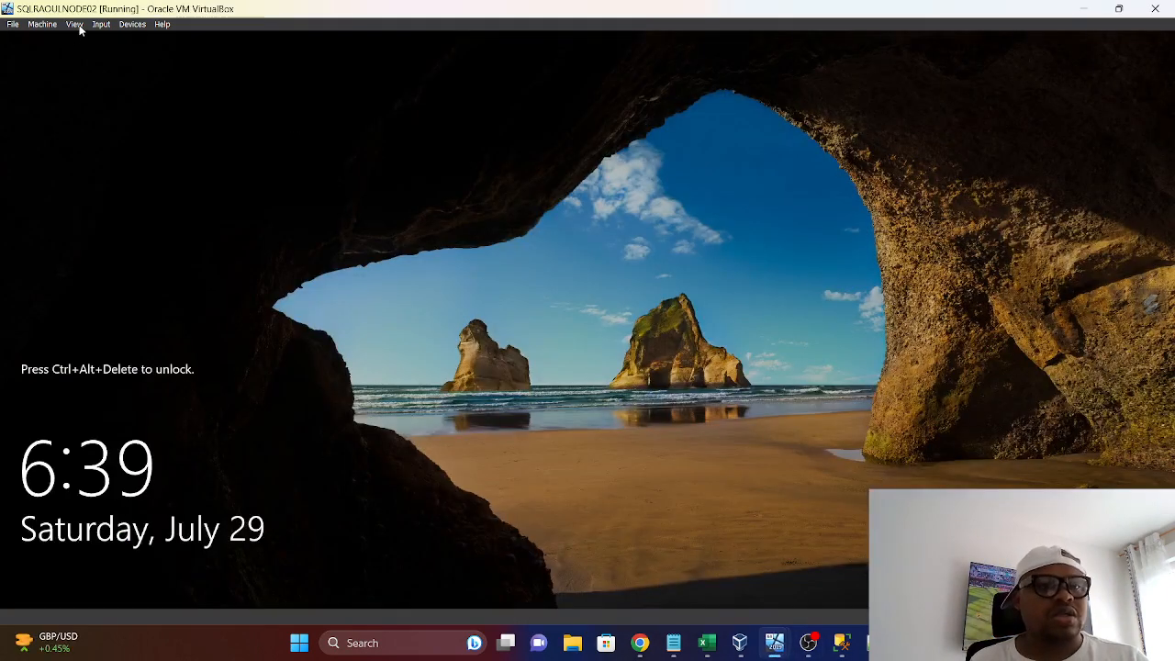
{"action": "left_click", "coordinate": [79, 25]}
{"action": "left_click", "coordinate": [82, 26]}
{"action": "left_click", "coordinate": [101, 28]}
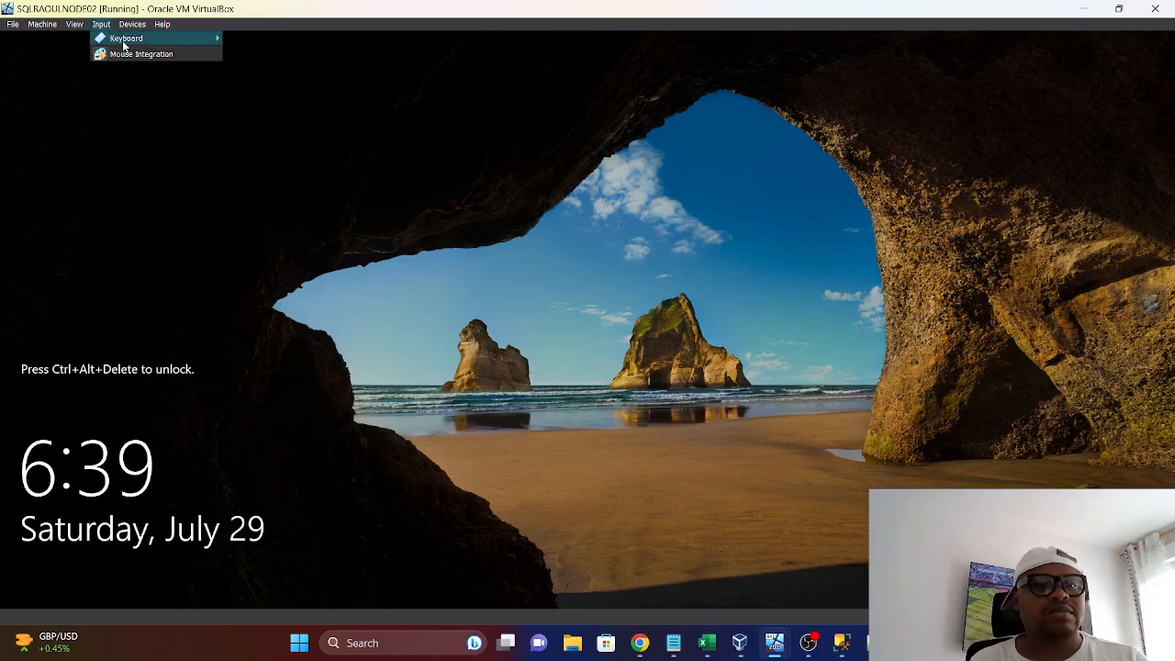
{"action": "mouse_move", "coordinate": [129, 39]}
{"action": "left_click", "coordinate": [292, 75]}
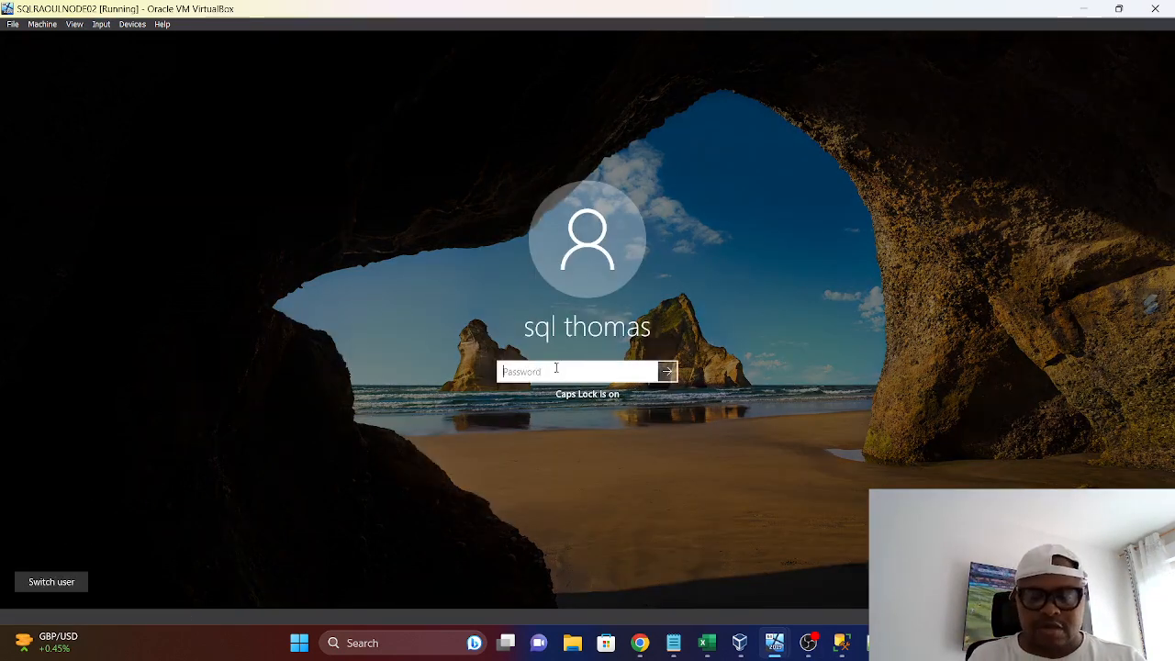
{"action": "key", "text": "Caps_Lock"}
{"action": "type", "text": "•"}
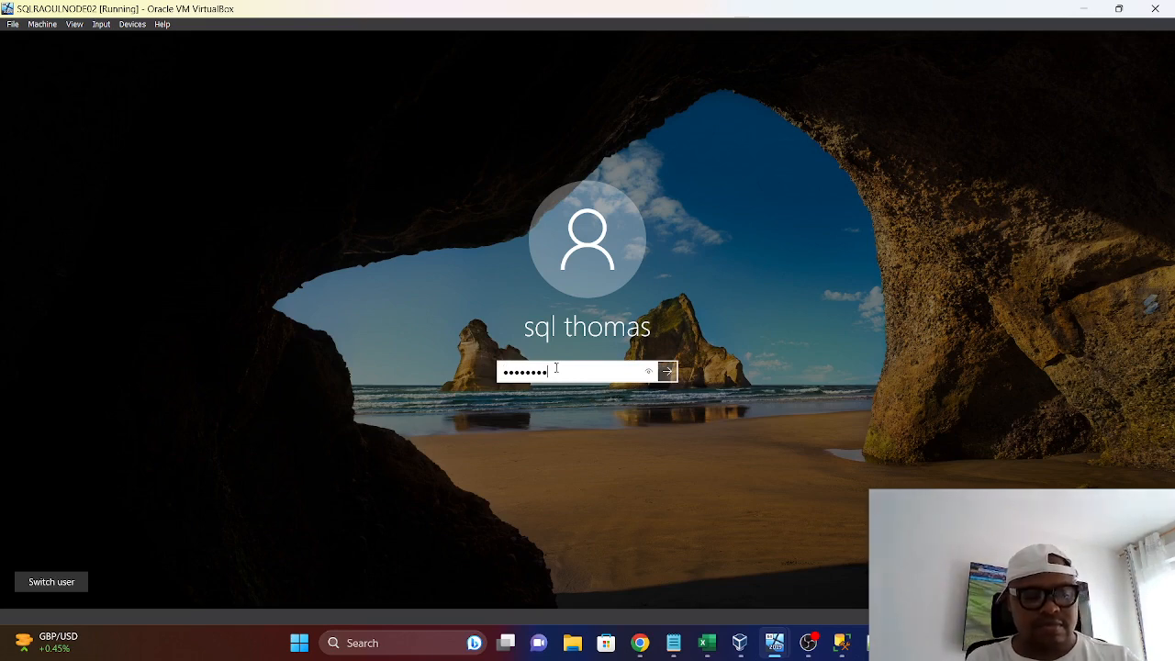
{"action": "type", "text": "•••••••"}
{"action": "key", "text": "Return"}
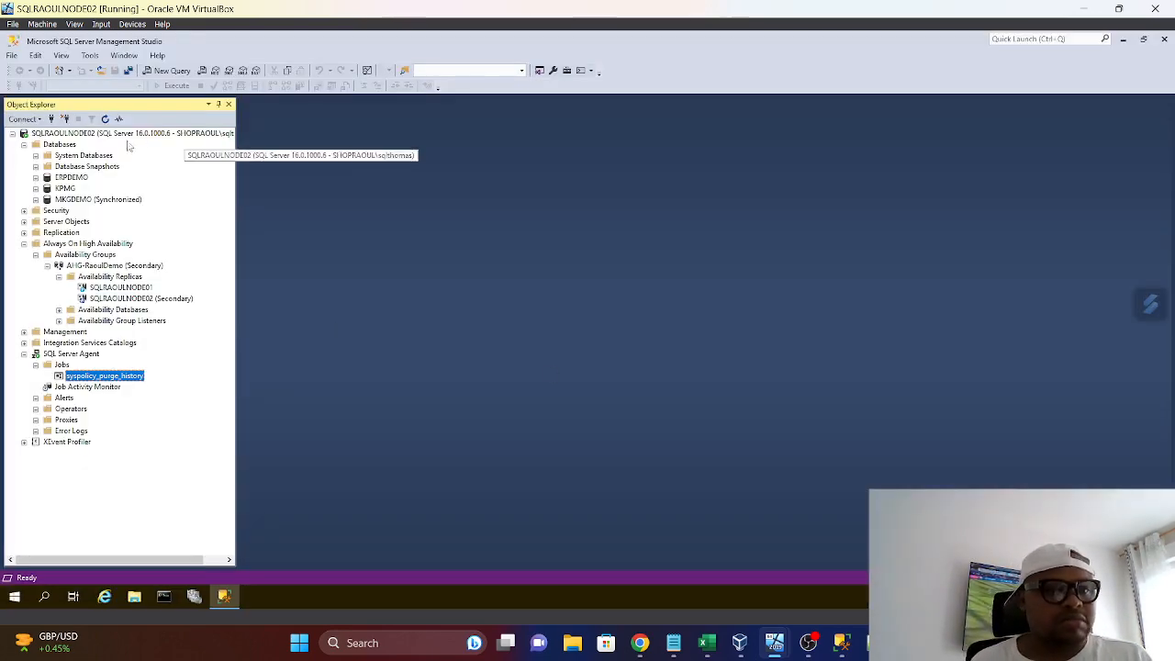
Refresh the SQLRAOULNODE02 server in Object Explorer
{"action": "right_click", "coordinate": [125, 134]}
{"action": "left_click", "coordinate": [151, 378]}
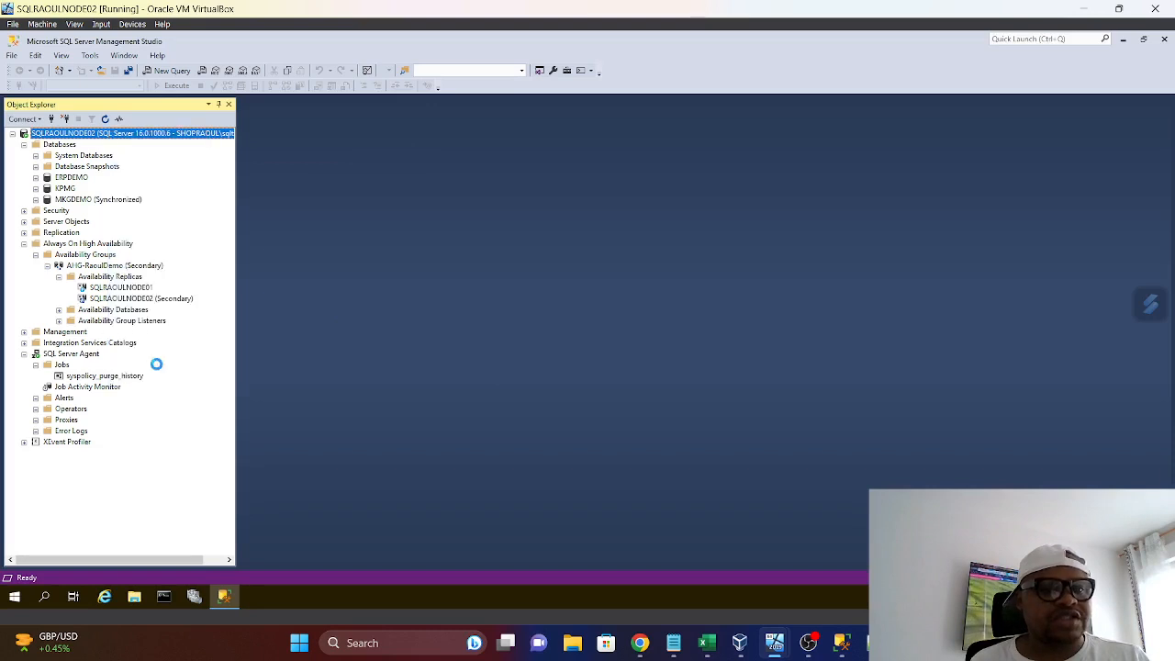
Switch to the SQLRAOULNODE01 machine and check the replicas' roles and failover modes in the AHG-RaoulDemo availability group dashboard
{"action": "left_click", "coordinate": [24, 145]}
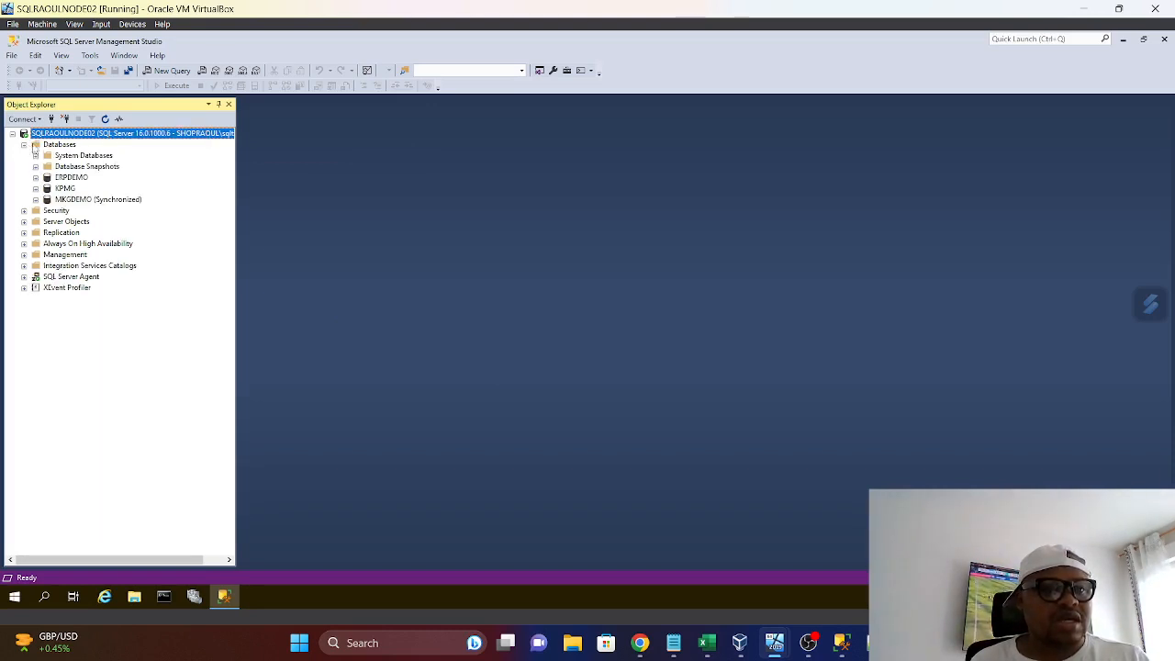
{"action": "left_click", "coordinate": [773, 648]}
{"action": "left_click", "coordinate": [780, 560]}
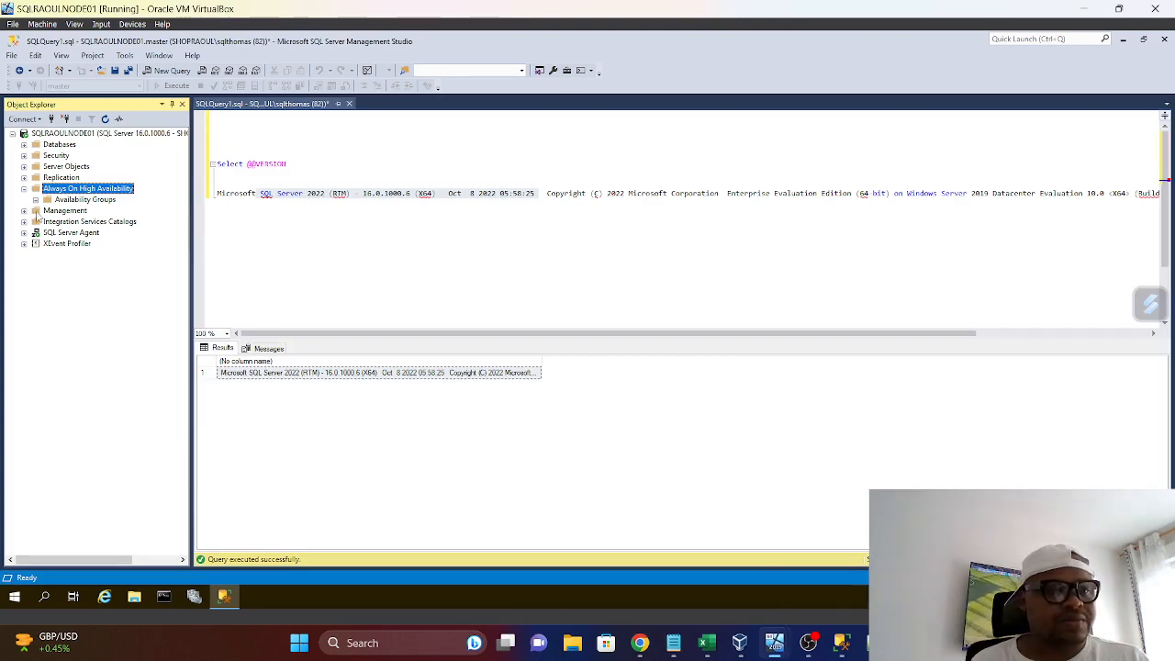
{"action": "left_click", "coordinate": [24, 188]}
{"action": "left_click", "coordinate": [24, 188]}
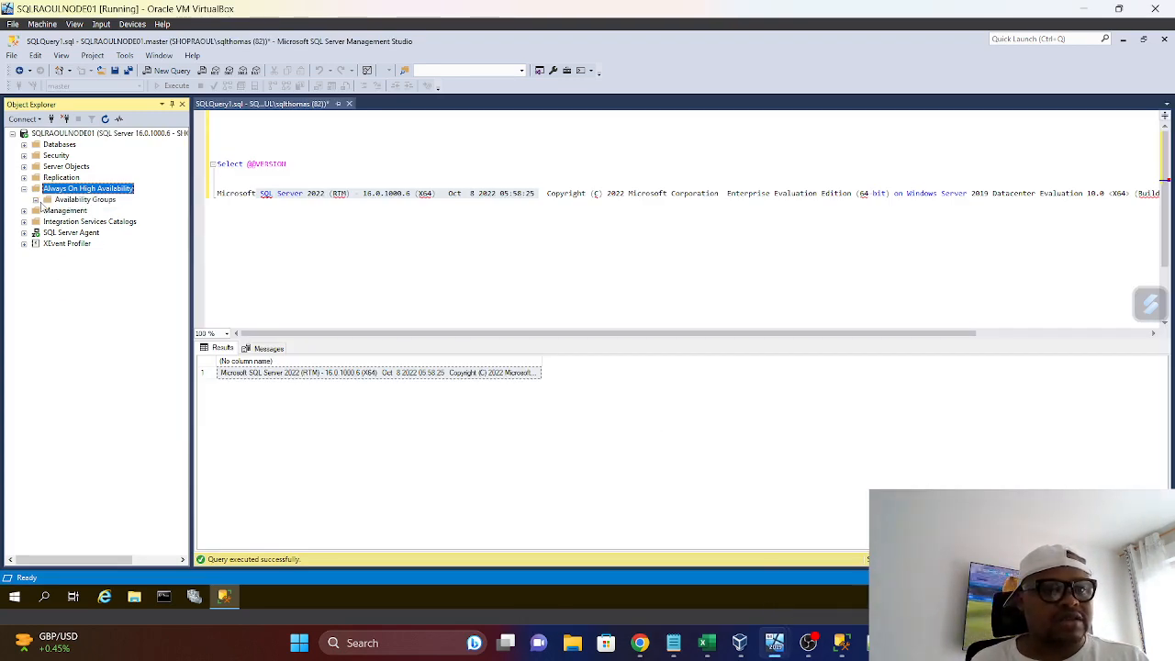
{"action": "left_click", "coordinate": [35, 200]}
{"action": "right_click", "coordinate": [64, 211]}
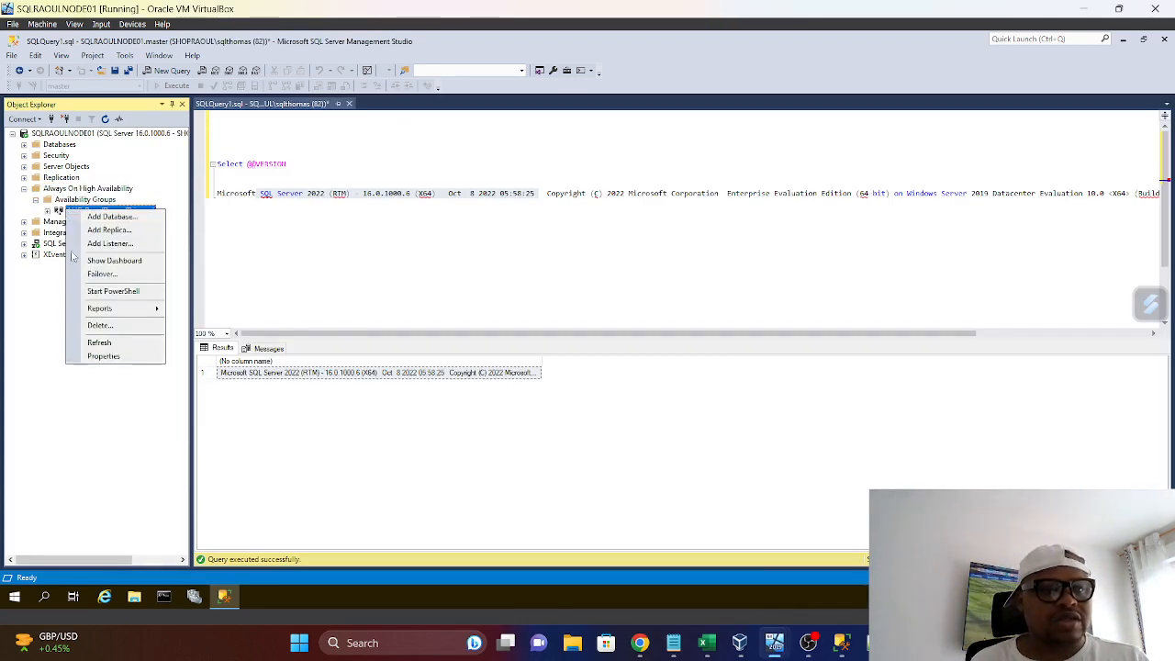
{"action": "left_click", "coordinate": [60, 213]}
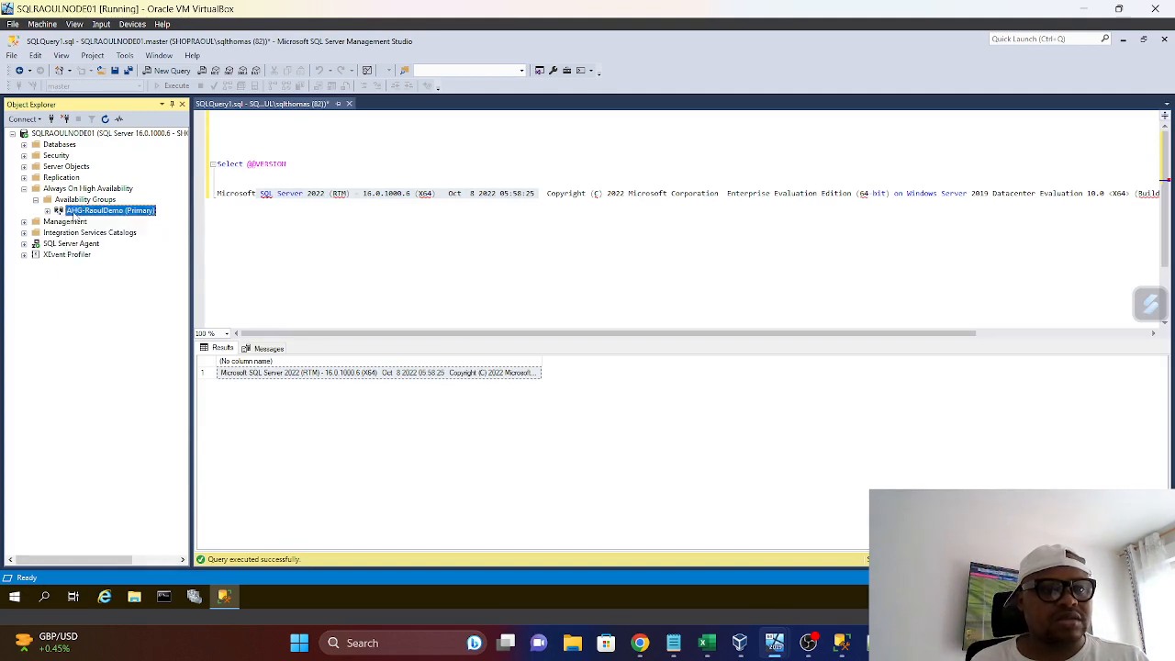
{"action": "right_click", "coordinate": [72, 211]}
{"action": "left_click", "coordinate": [122, 263]}
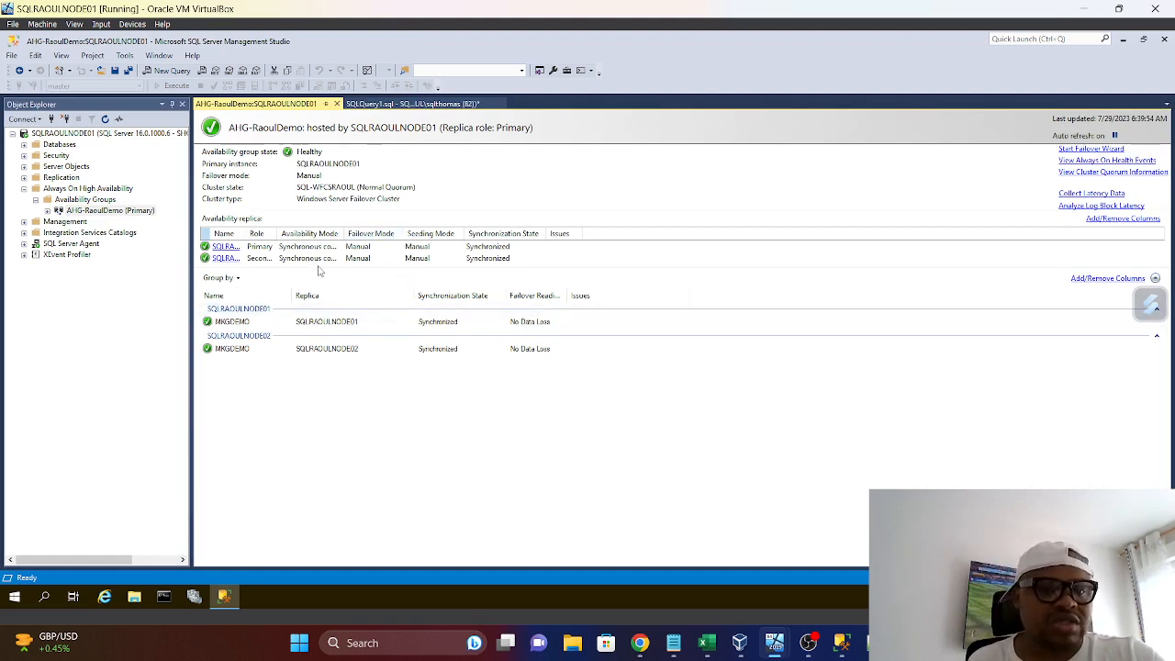
{"action": "left_click_drag", "start_coordinate": [273, 228], "coordinate": [291, 229]}
{"action": "left_click", "coordinate": [24, 188]}
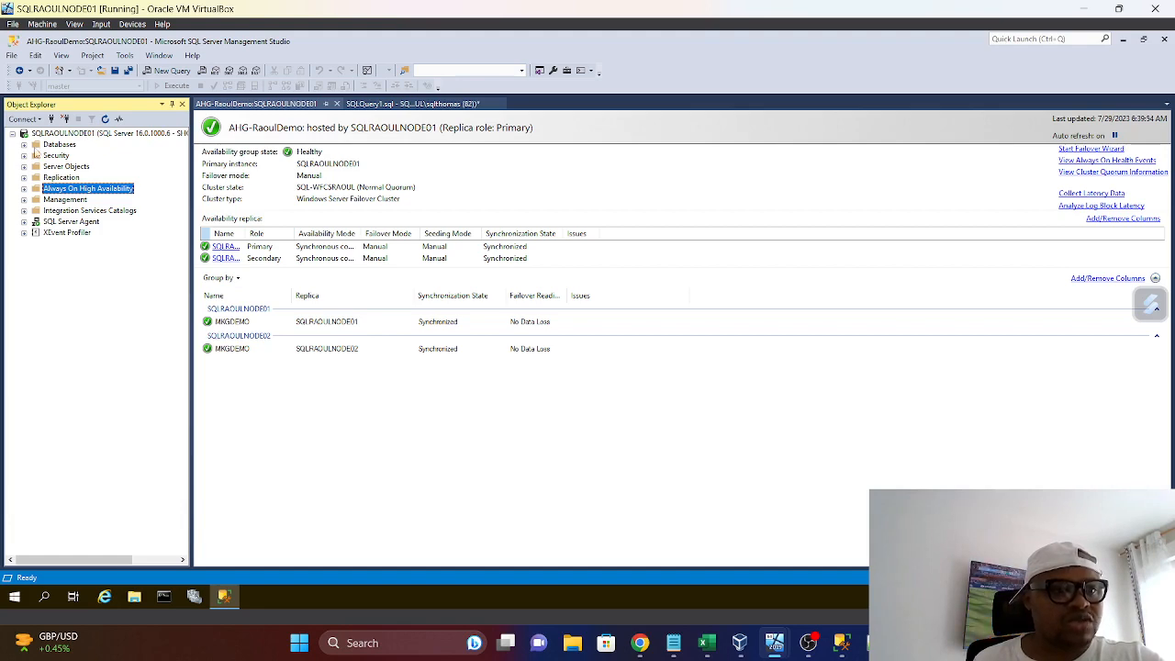
Switch to Notepad and review the Always On availability group patching steps in the SQL Server Service Pack notes
{"action": "mouse_move", "coordinate": [673, 643]}
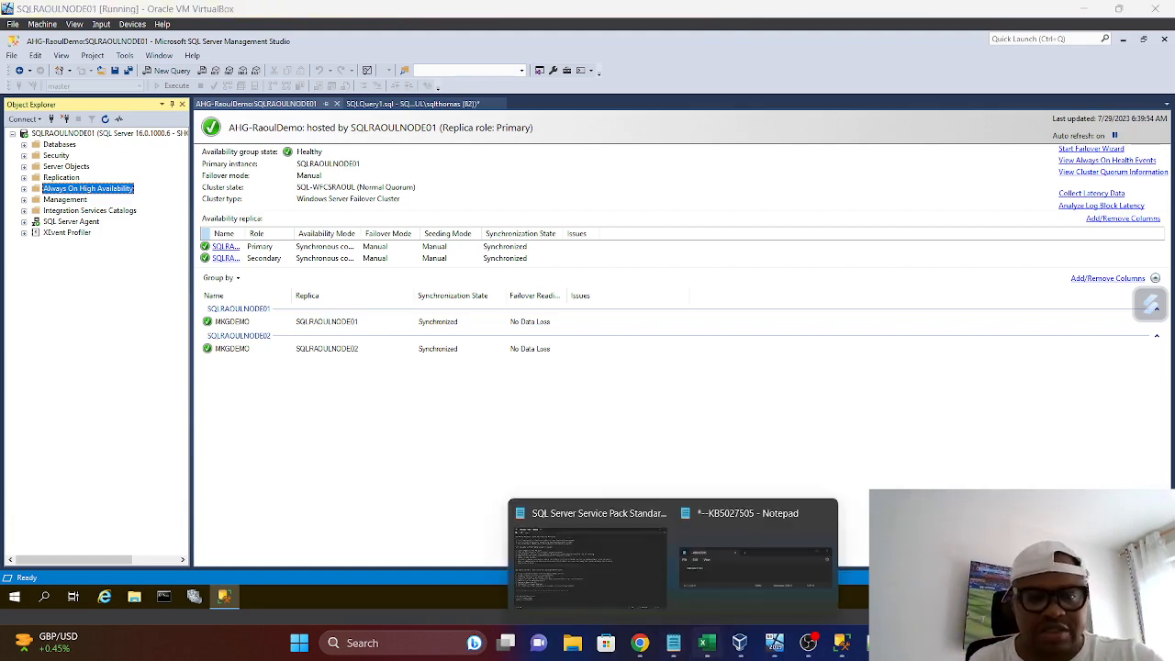
{"action": "left_click", "coordinate": [654, 604]}
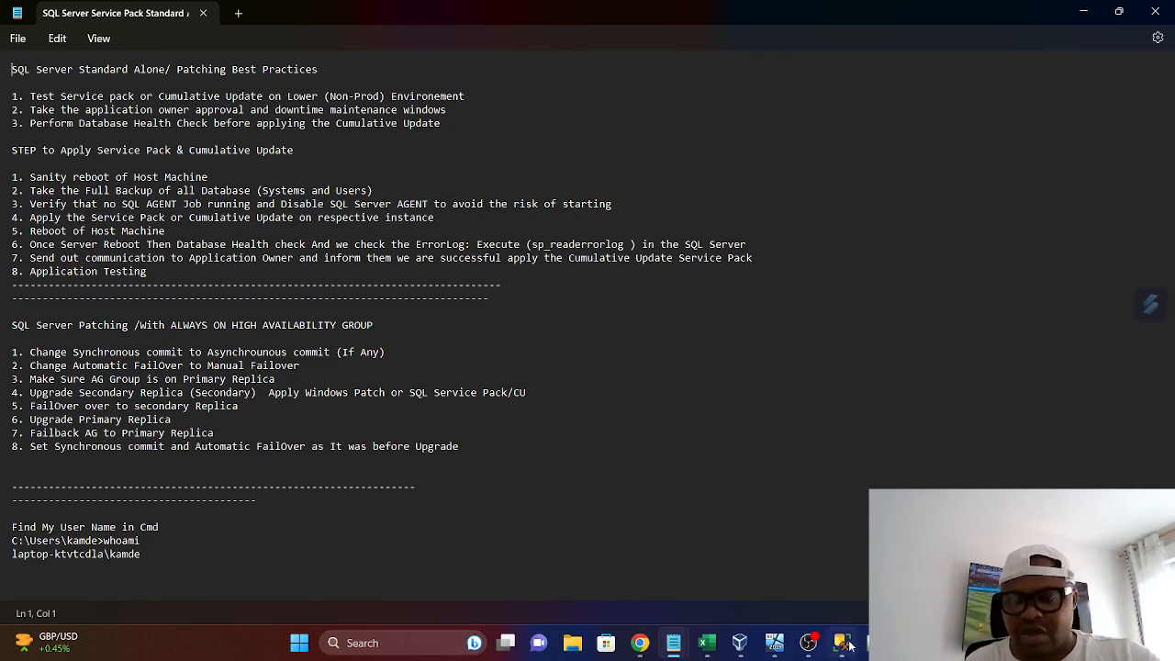
Switch to the SQLRAOULNODE02 machine and open Local Disk (C:) in File Explorer
{"action": "mouse_move", "coordinate": [855, 650]}
{"action": "left_click", "coordinate": [809, 644]}
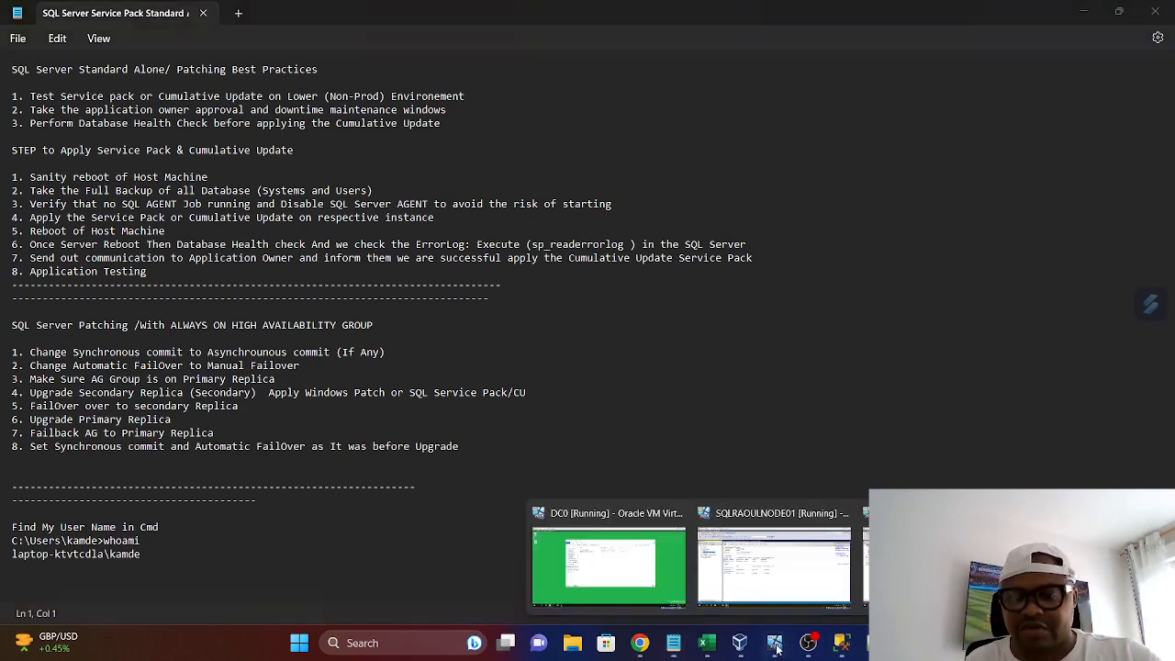
{"action": "left_click", "coordinate": [936, 555]}
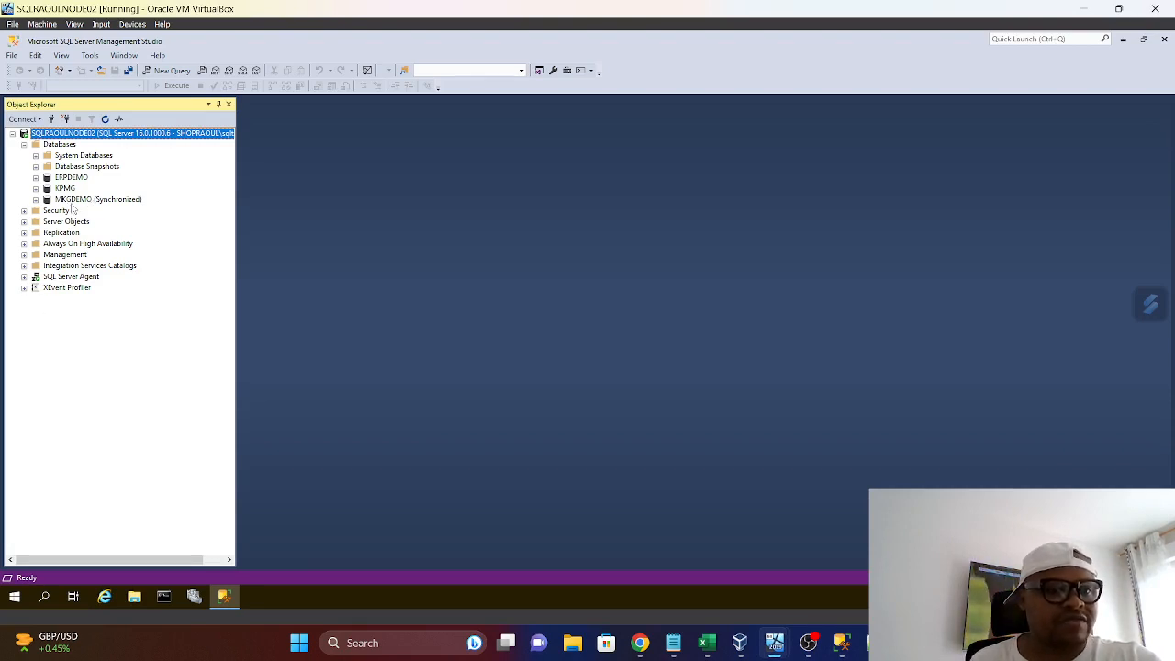
{"action": "left_click", "coordinate": [135, 599]}
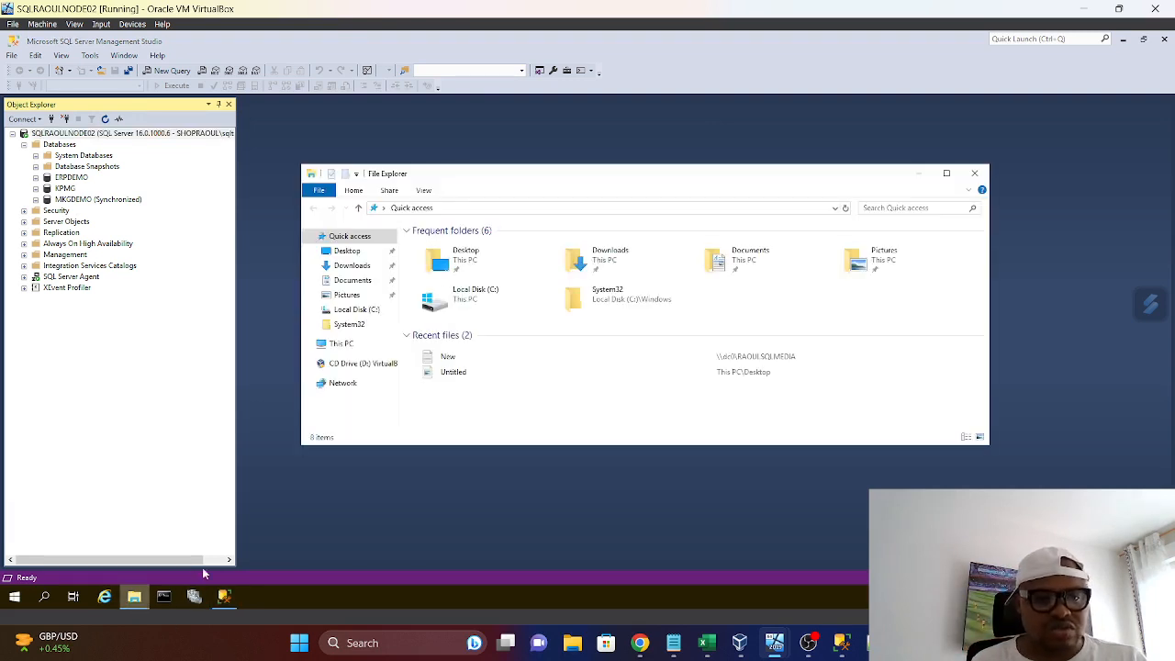
{"action": "left_click", "coordinate": [349, 347]}
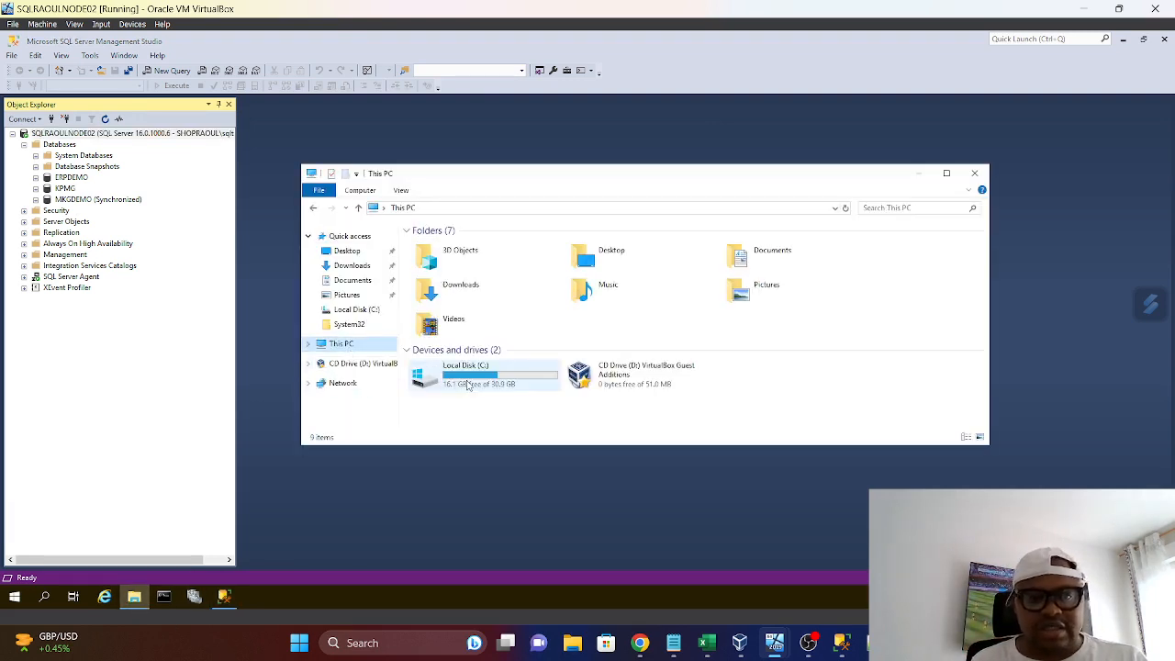
{"action": "left_click", "coordinate": [486, 390]}
{"action": "double_click", "coordinate": [477, 385]}
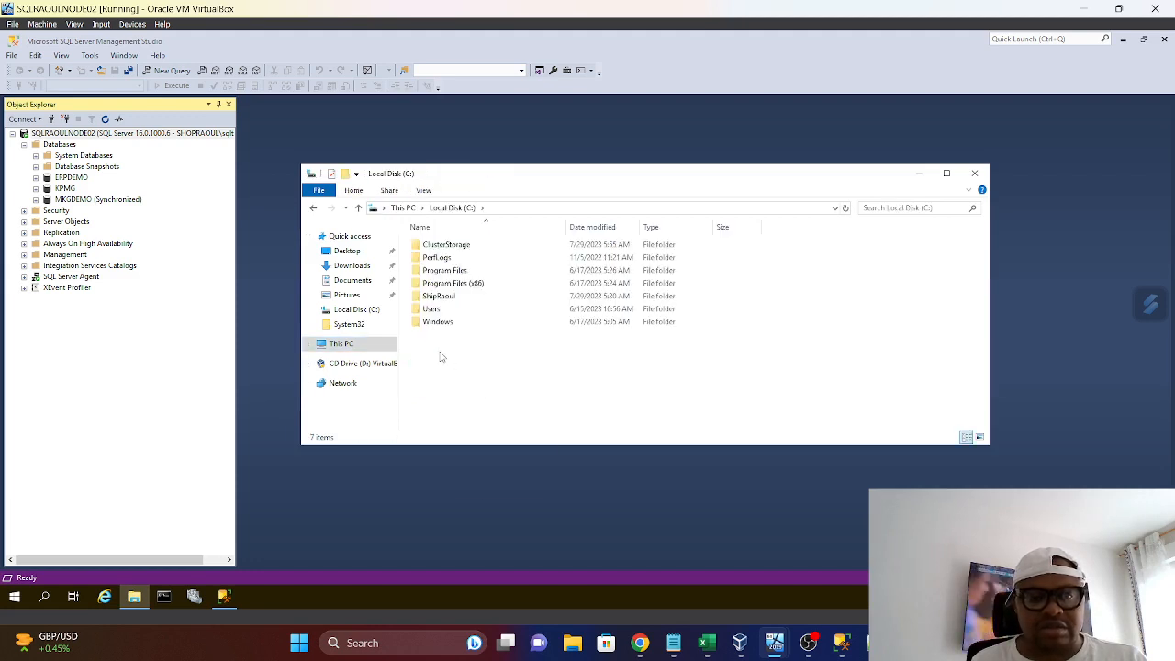
Create a folder named DemoBackup on Local Disk (C:)
{"action": "right_click", "coordinate": [440, 356]}
{"action": "mouse_move", "coordinate": [503, 473]}
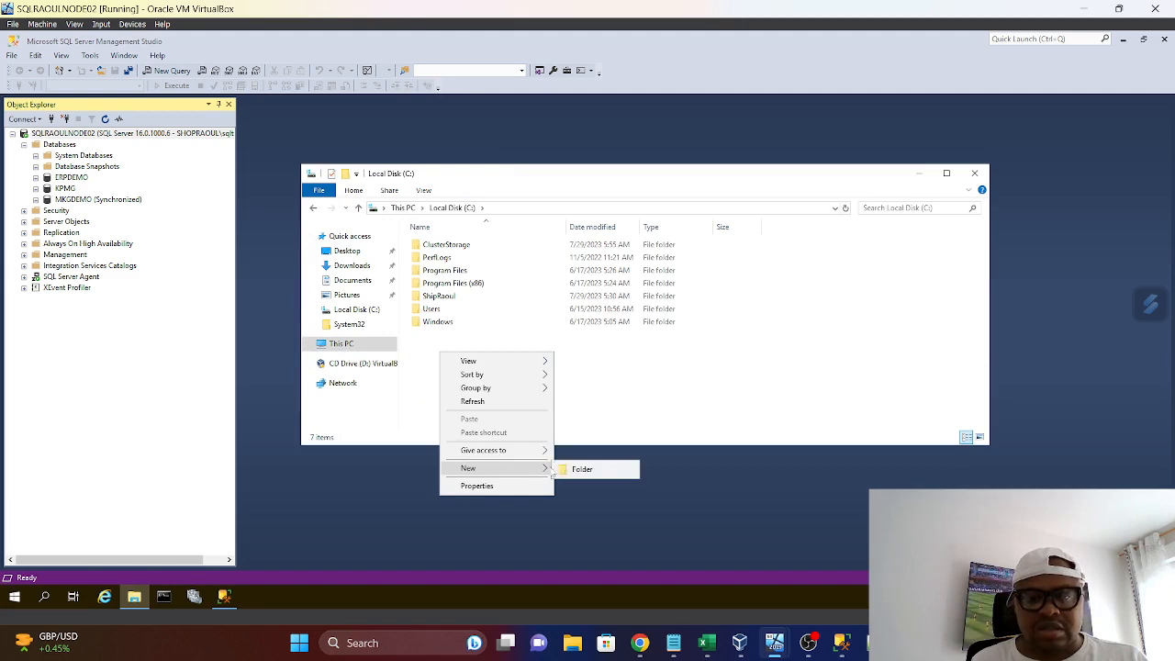
{"action": "left_click", "coordinate": [582, 469]}
{"action": "key", "text": "BackSpace"}
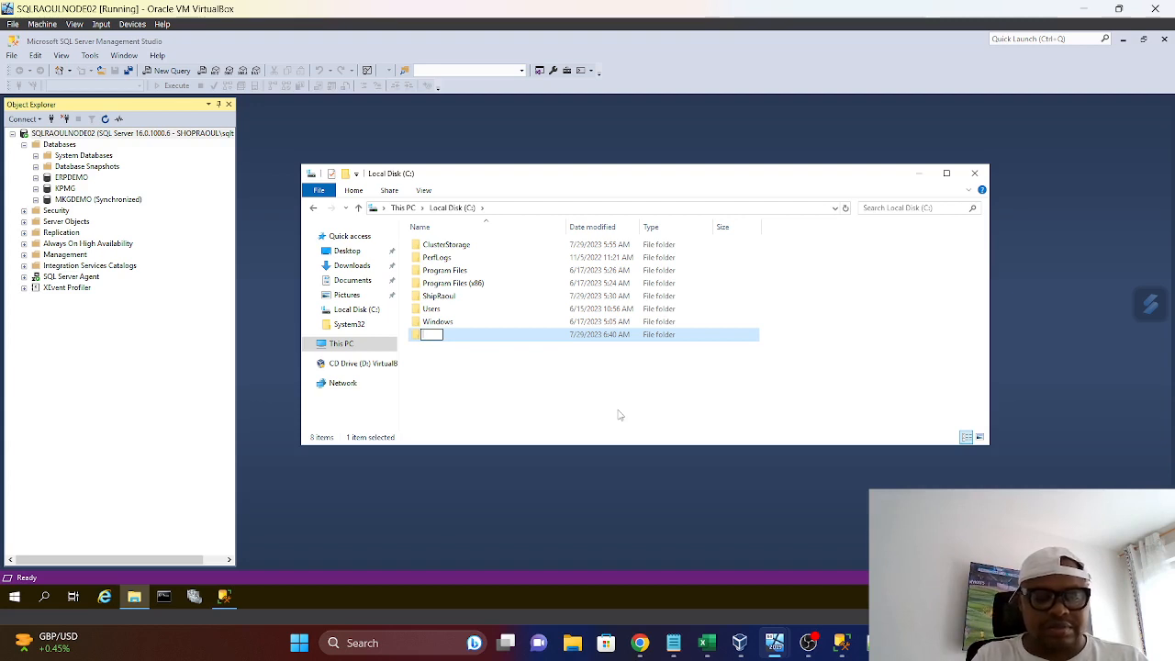
{"action": "type", "text": "Demo"}
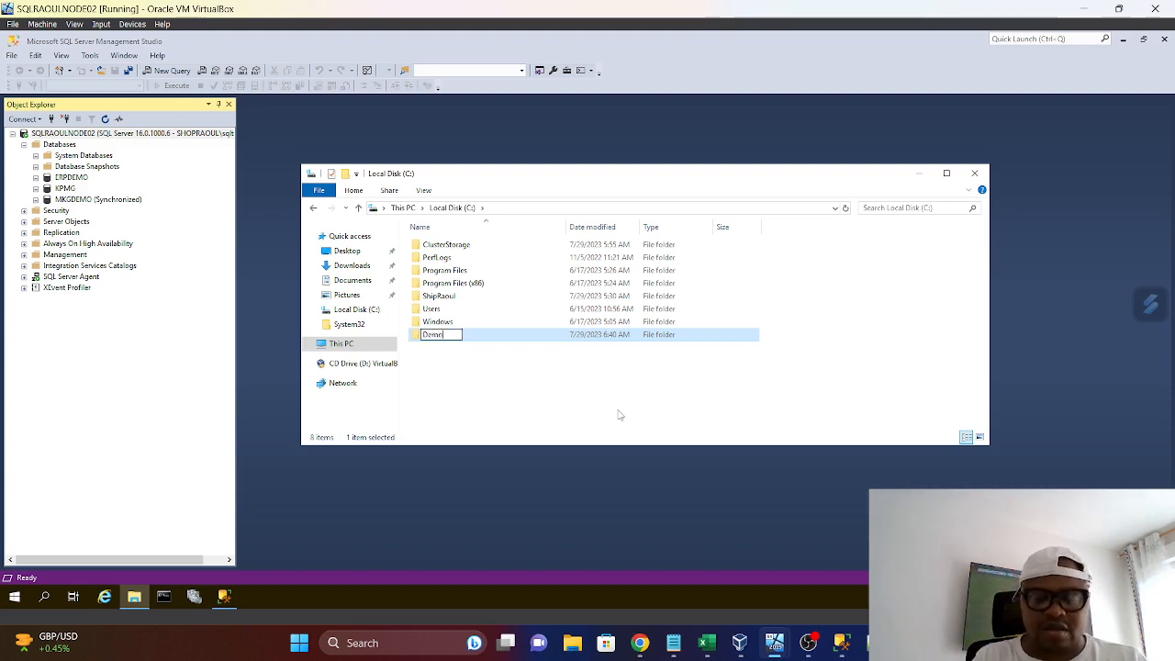
{"action": "type", "text": "K"}
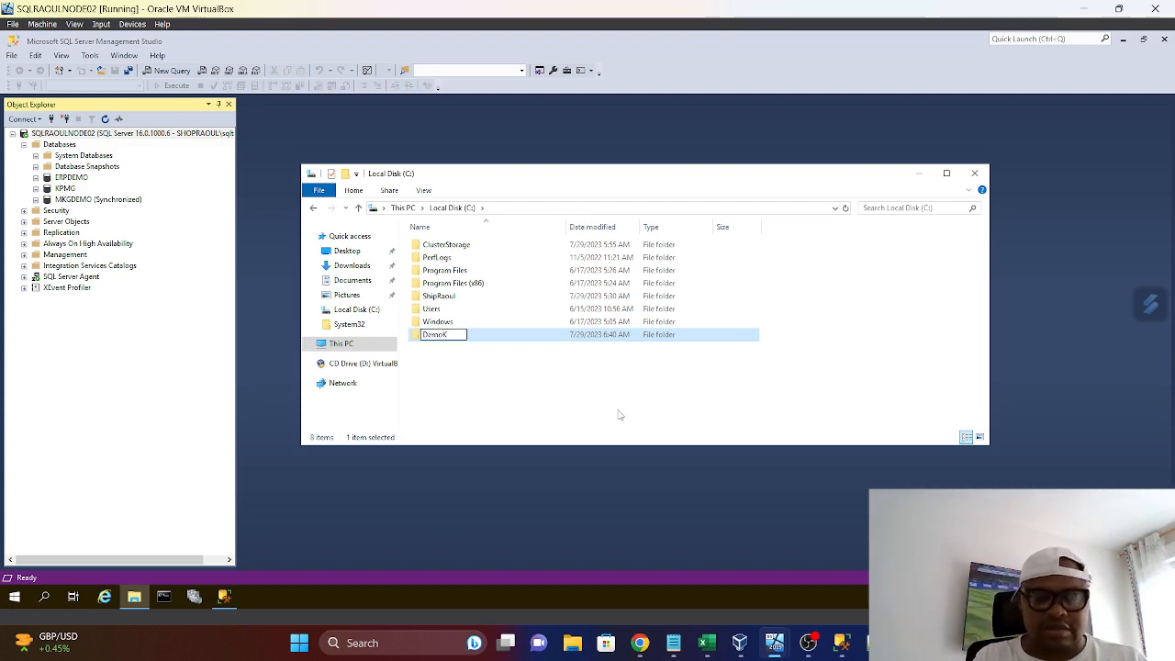
{"action": "key", "text": "BackSpace"}
{"action": "type", "text": "B"}
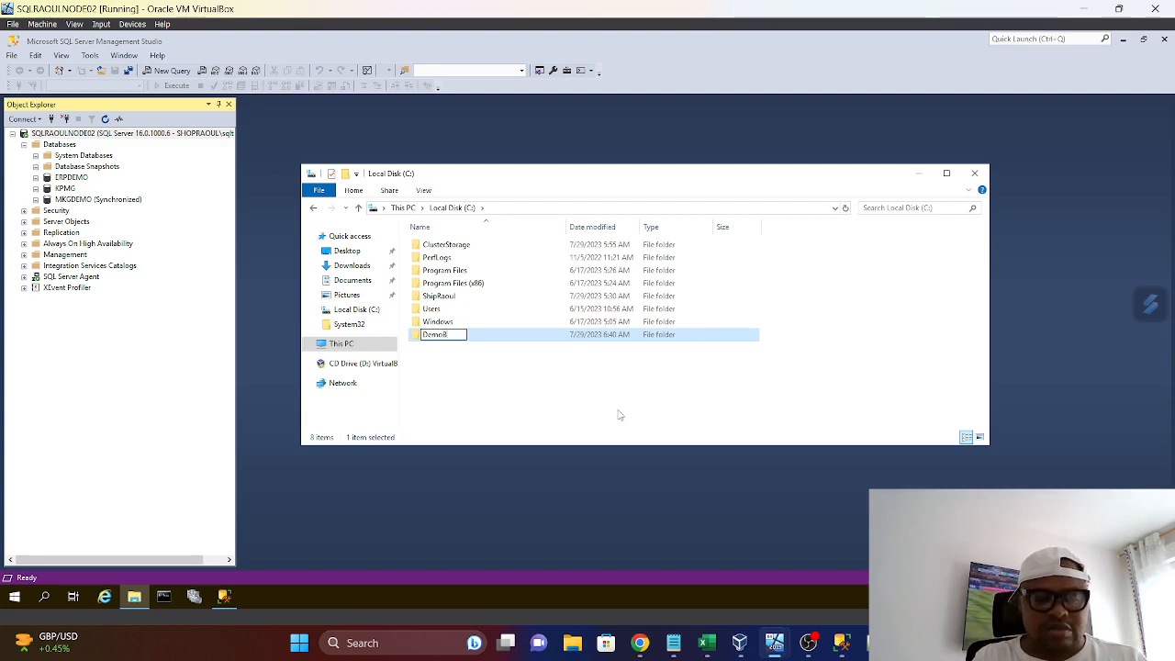
{"action": "type", "text": "ackup"}
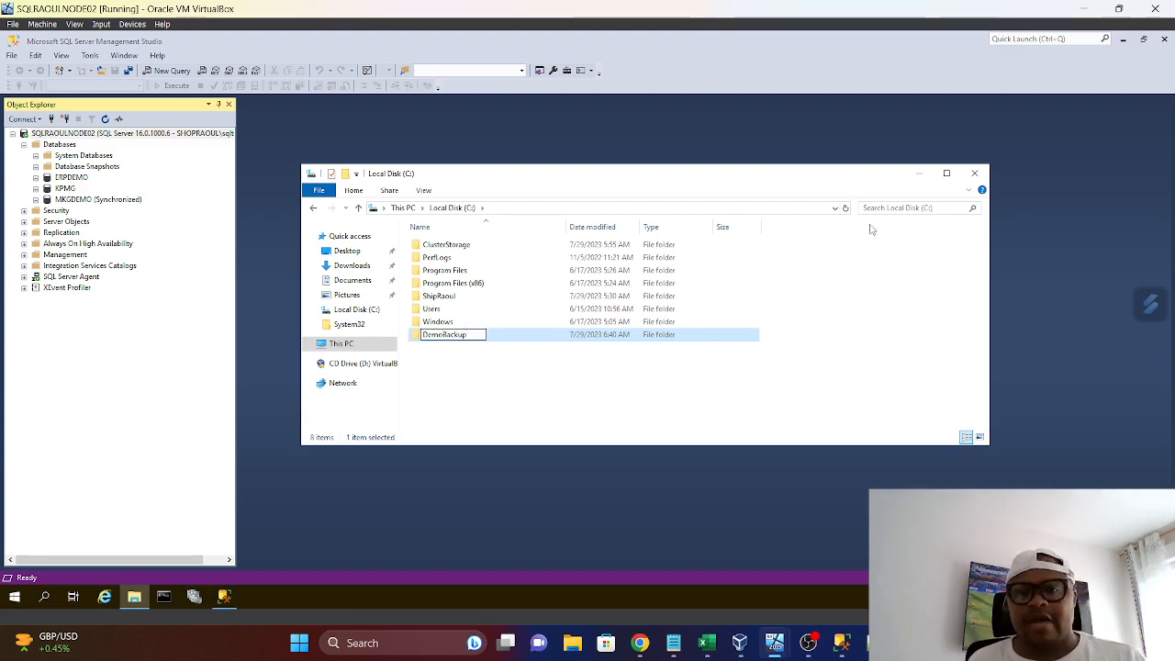
{"action": "left_click", "coordinate": [911, 349]}
Look at the DemoBackup folder's path and delete the folder from Local Disk (C:)
{"action": "double_click", "coordinate": [452, 335]}
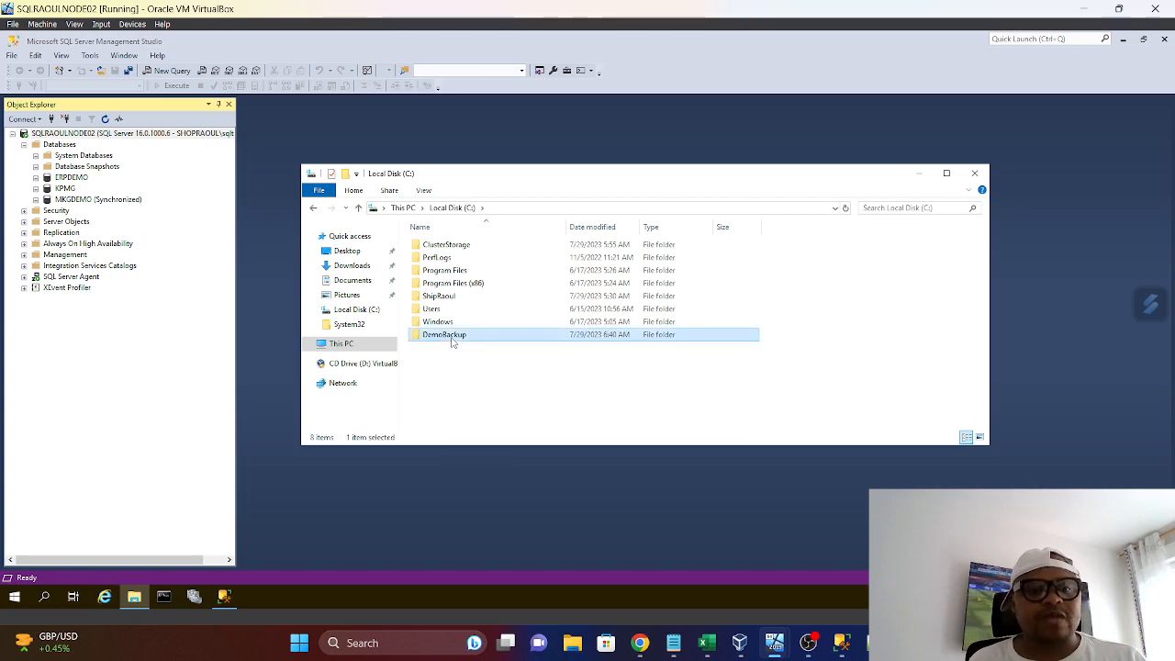
{"action": "left_click", "coordinate": [454, 207]}
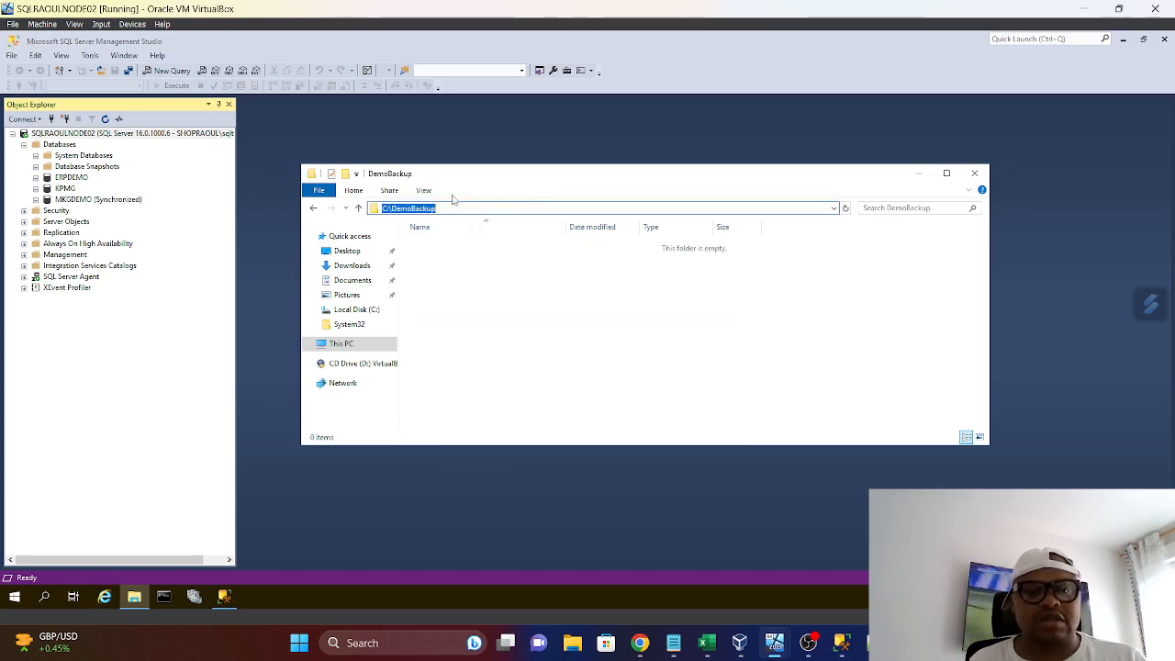
{"action": "right_click", "coordinate": [426, 208]}
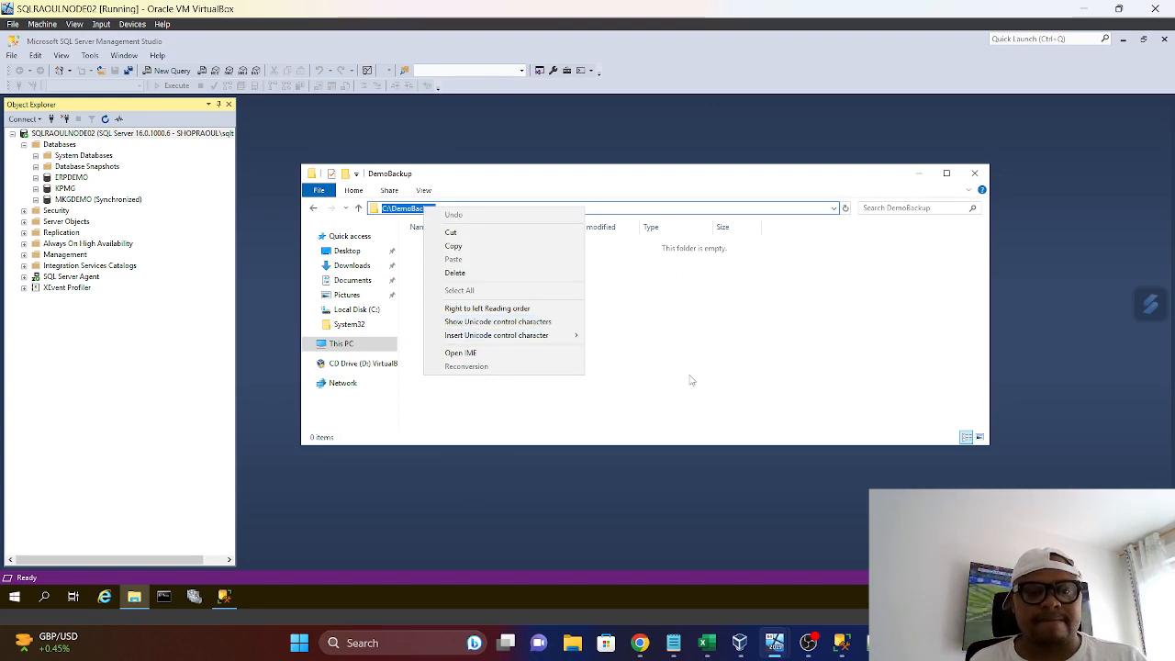
{"action": "left_click", "coordinate": [638, 315]}
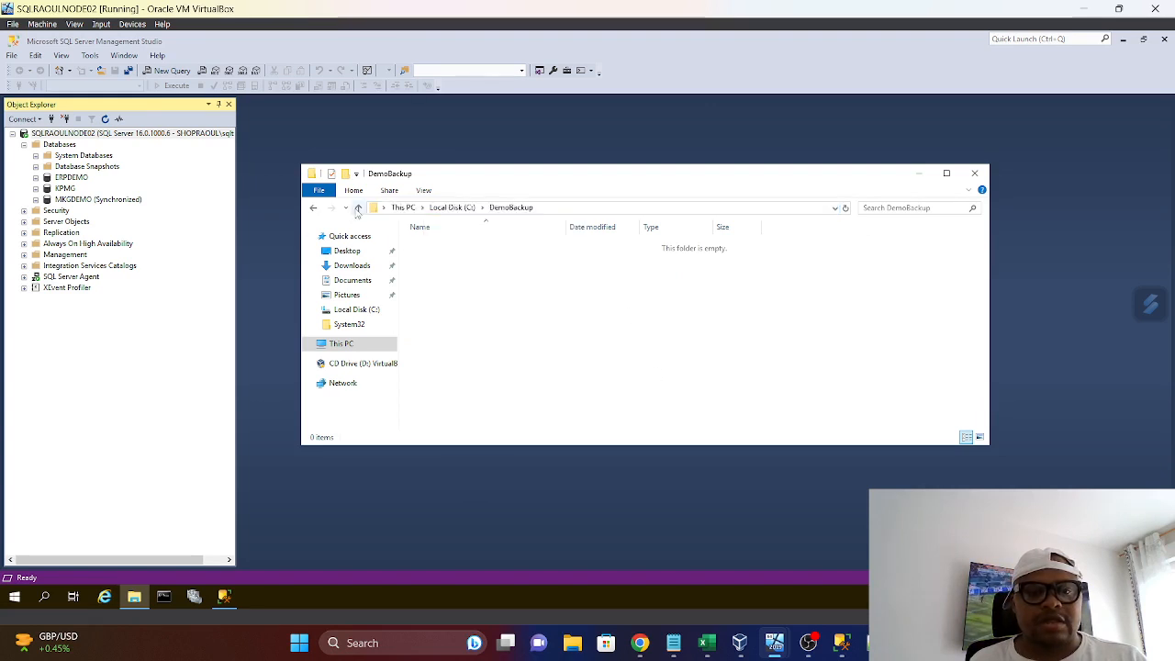
{"action": "left_click", "coordinate": [357, 208]}
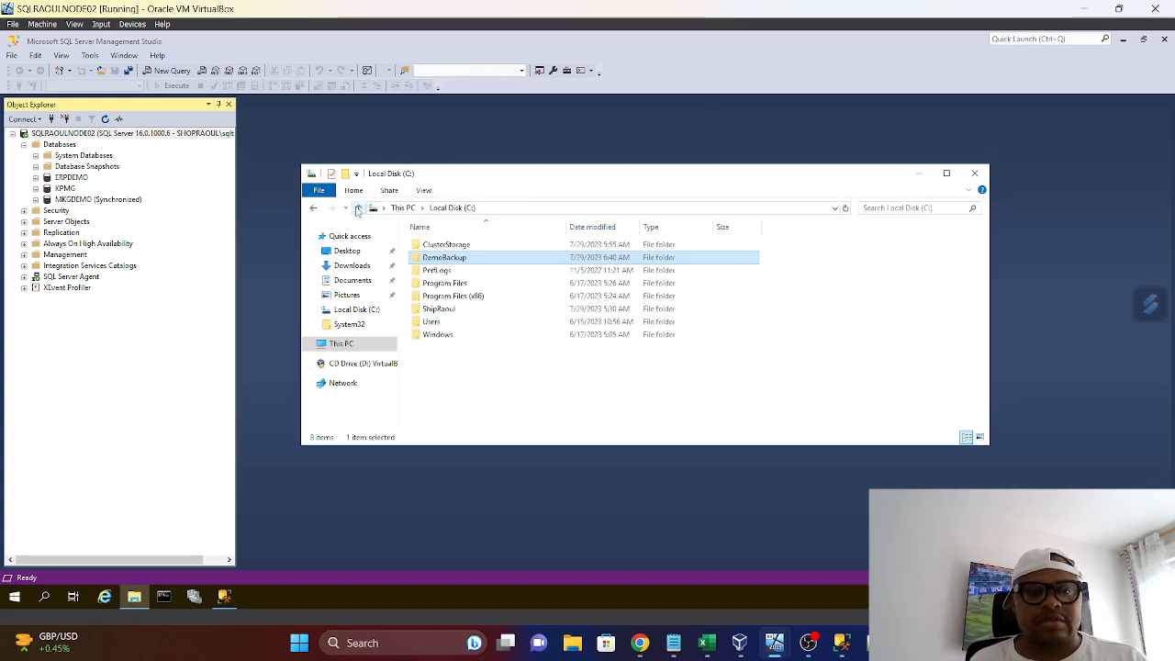
{"action": "right_click", "coordinate": [445, 264]}
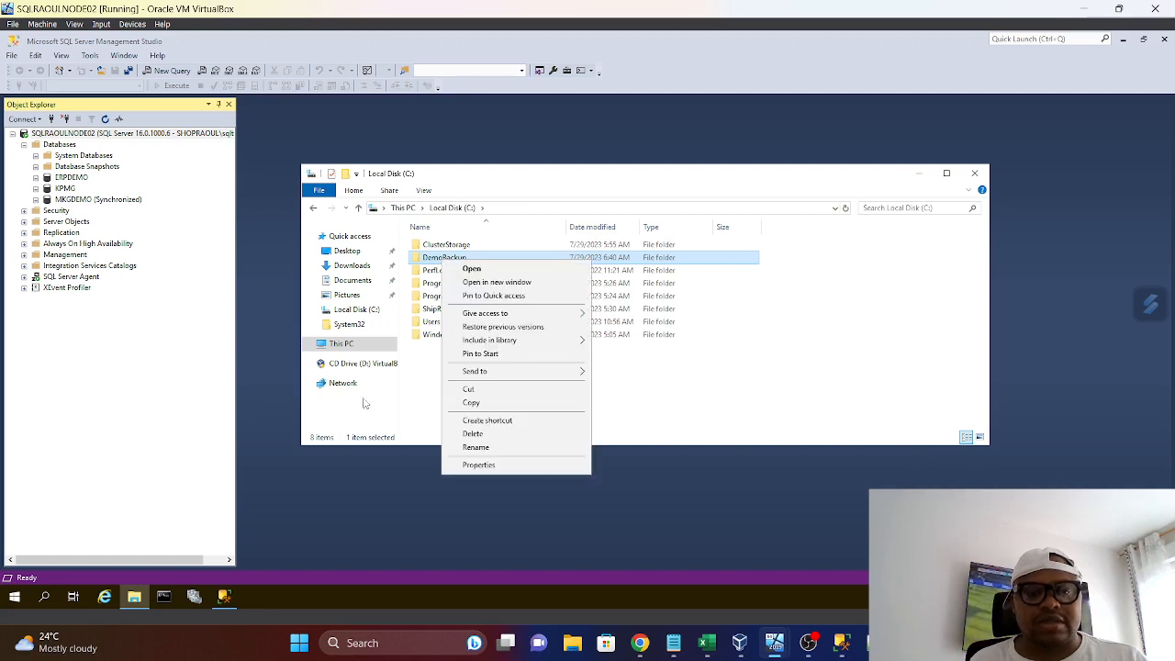
{"action": "left_click", "coordinate": [477, 437]}
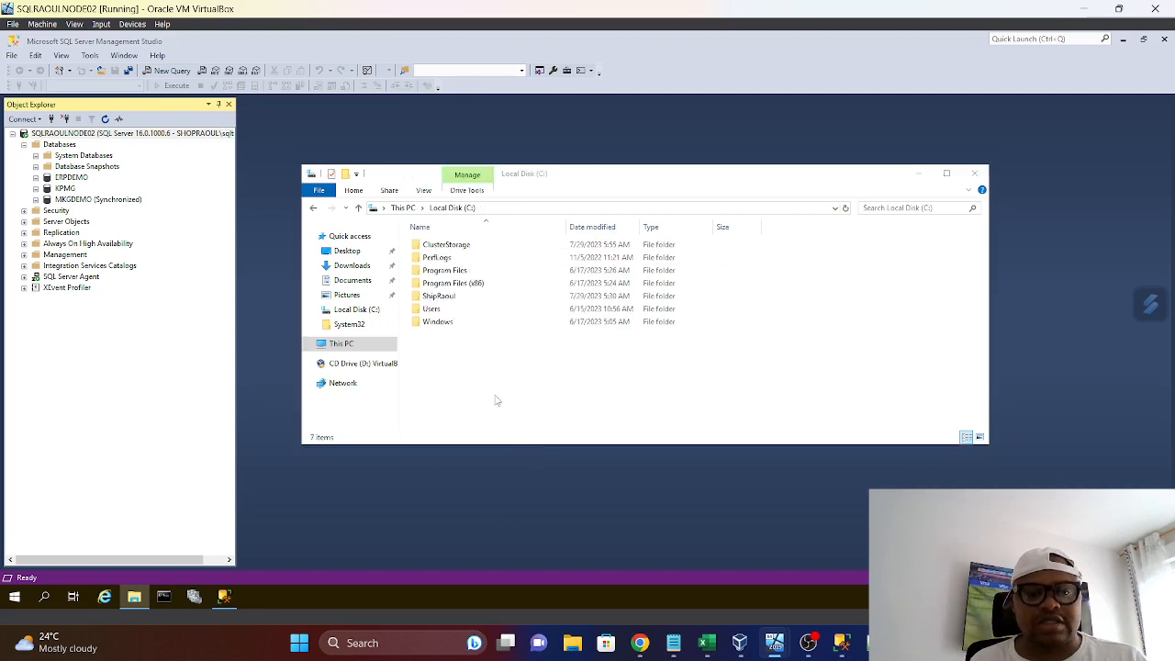
Open the MSSQL16.MSSQLSERVER folder inside Program Files\Microsoft SQL Server on Local Disk (C:)
{"action": "double_click", "coordinate": [443, 270]}
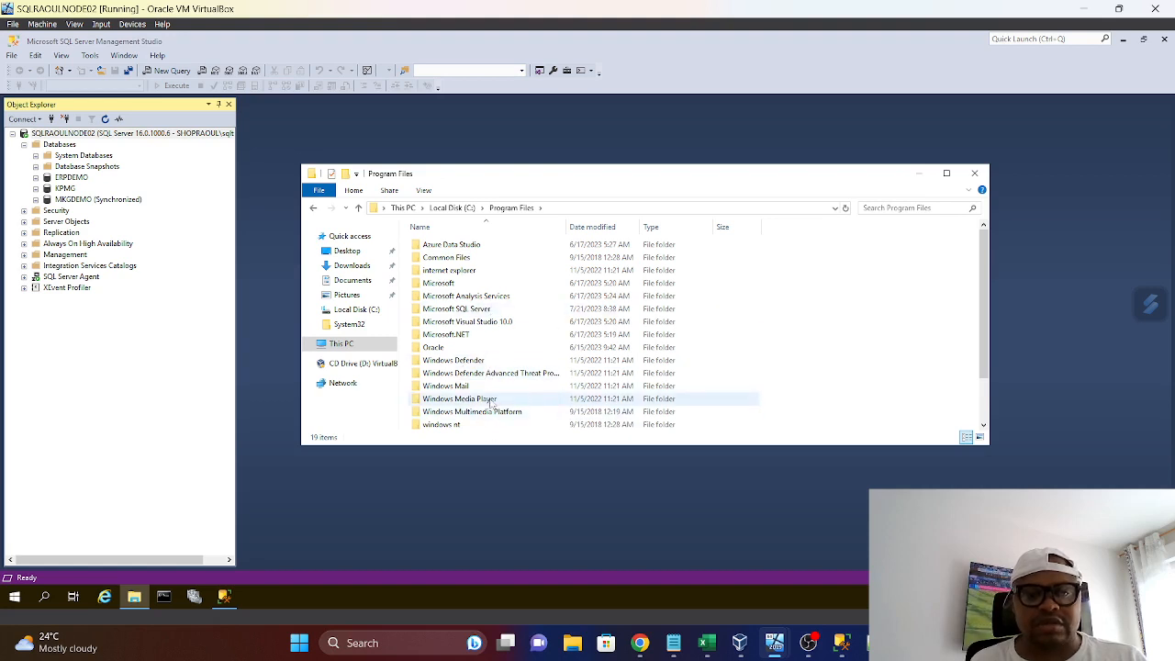
{"action": "double_click", "coordinate": [464, 309]}
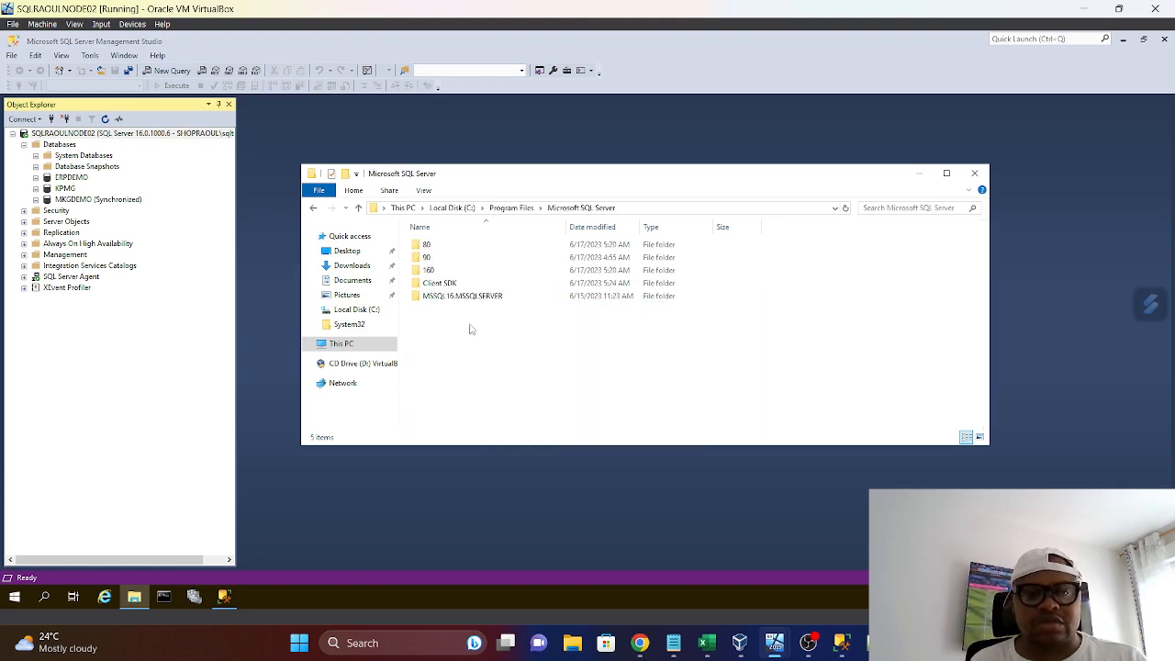
{"action": "double_click", "coordinate": [463, 297]}
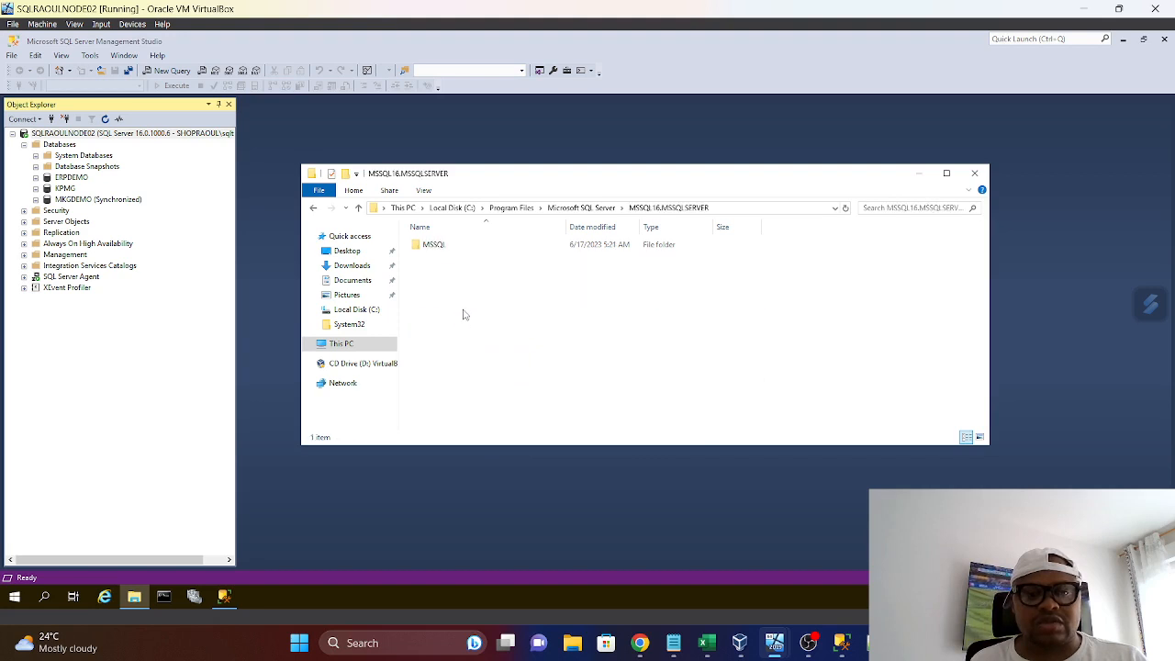
{"action": "double_click", "coordinate": [436, 246]}
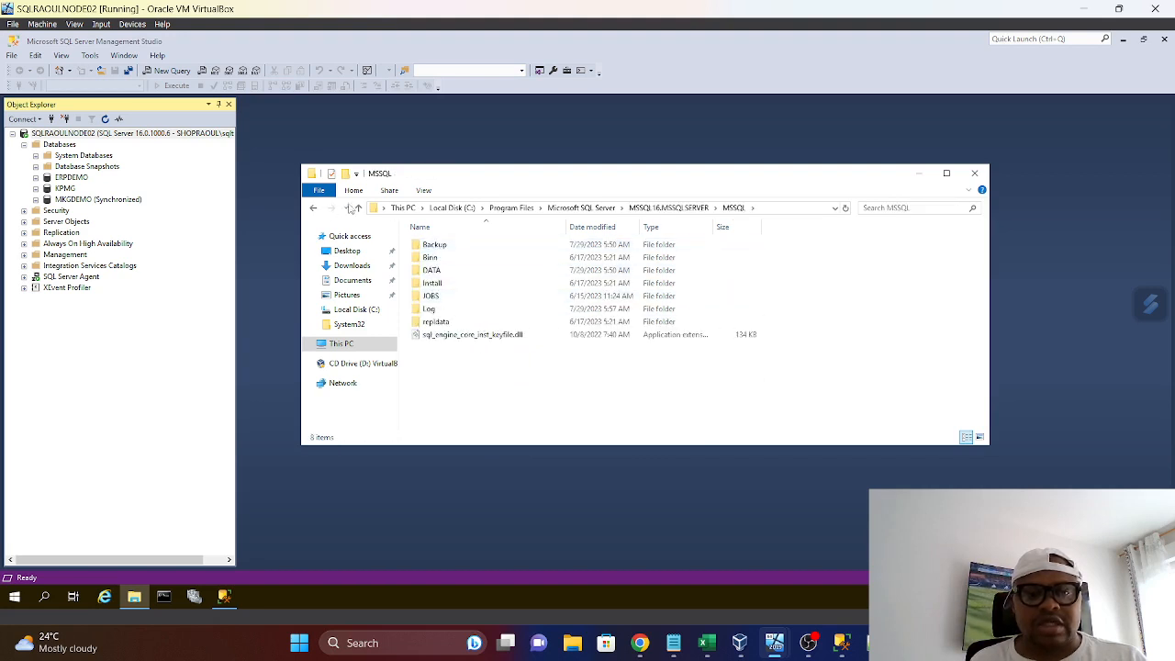
{"action": "left_click", "coordinate": [357, 208]}
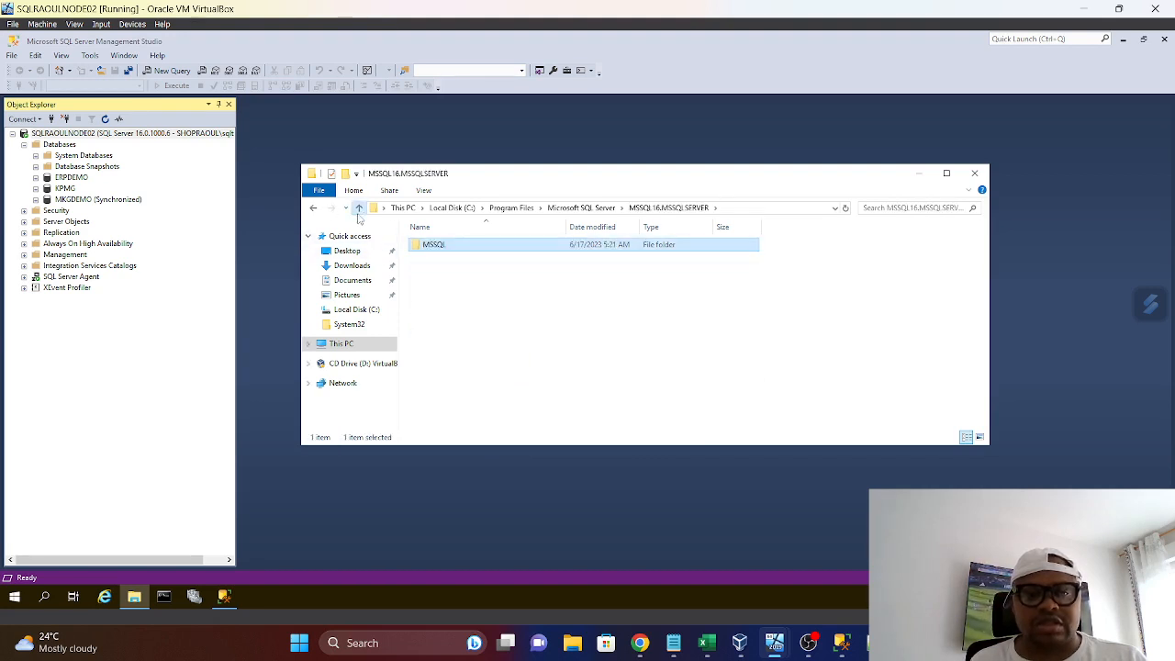
{"action": "left_click", "coordinate": [358, 209]}
{"action": "double_click", "coordinate": [477, 300]}
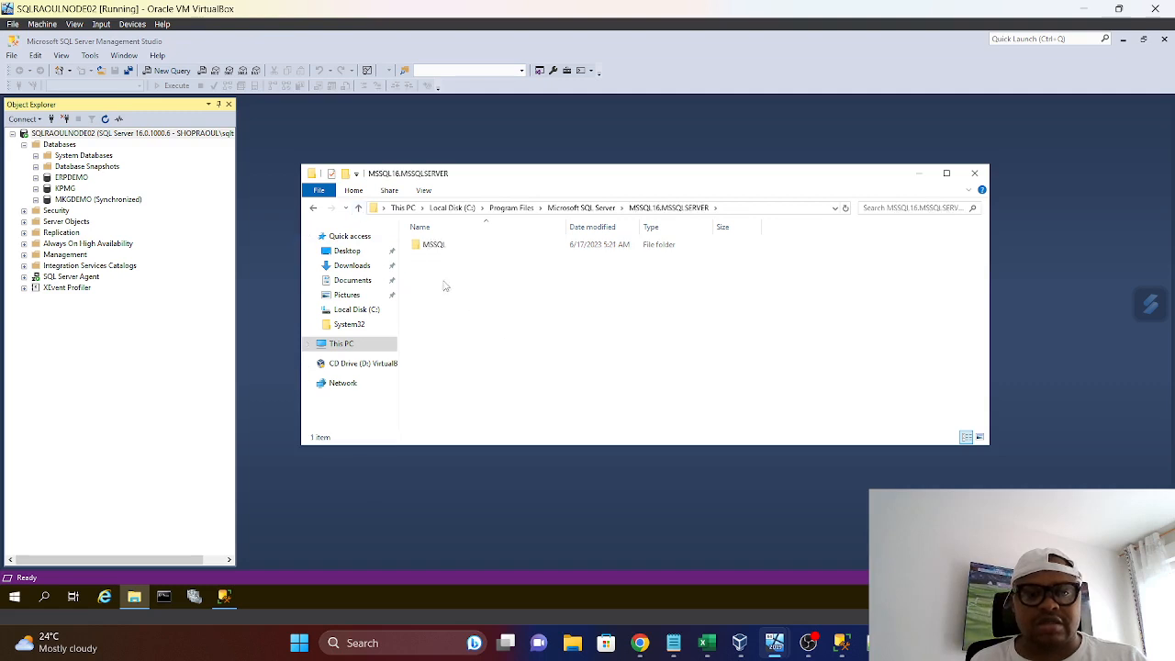
Create a folder named BackupDemo inside the MSSQL16.MSSQLSERVER folder
{"action": "right_click", "coordinate": [430, 270]}
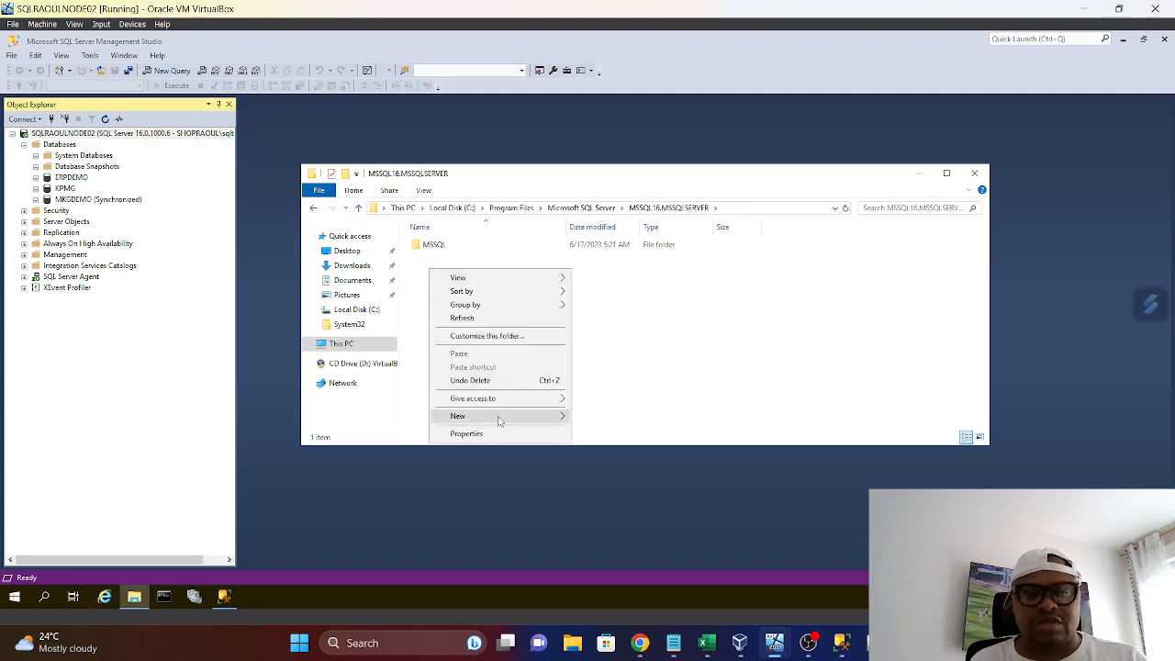
{"action": "mouse_move", "coordinate": [499, 420]}
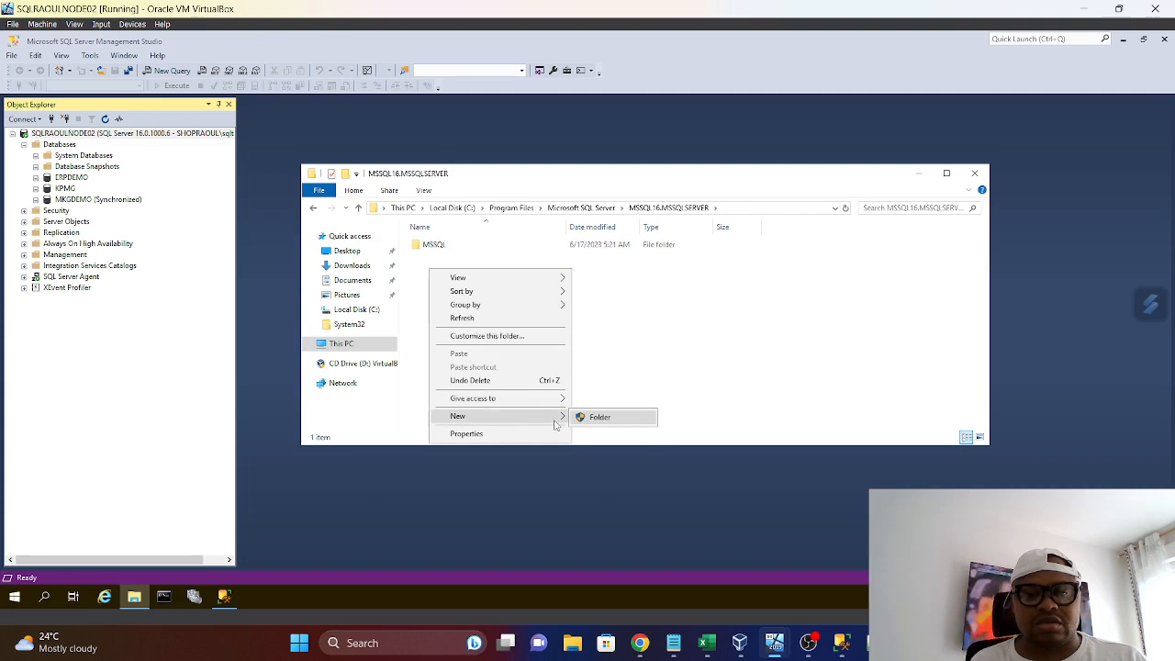
{"action": "left_click", "coordinate": [597, 418]}
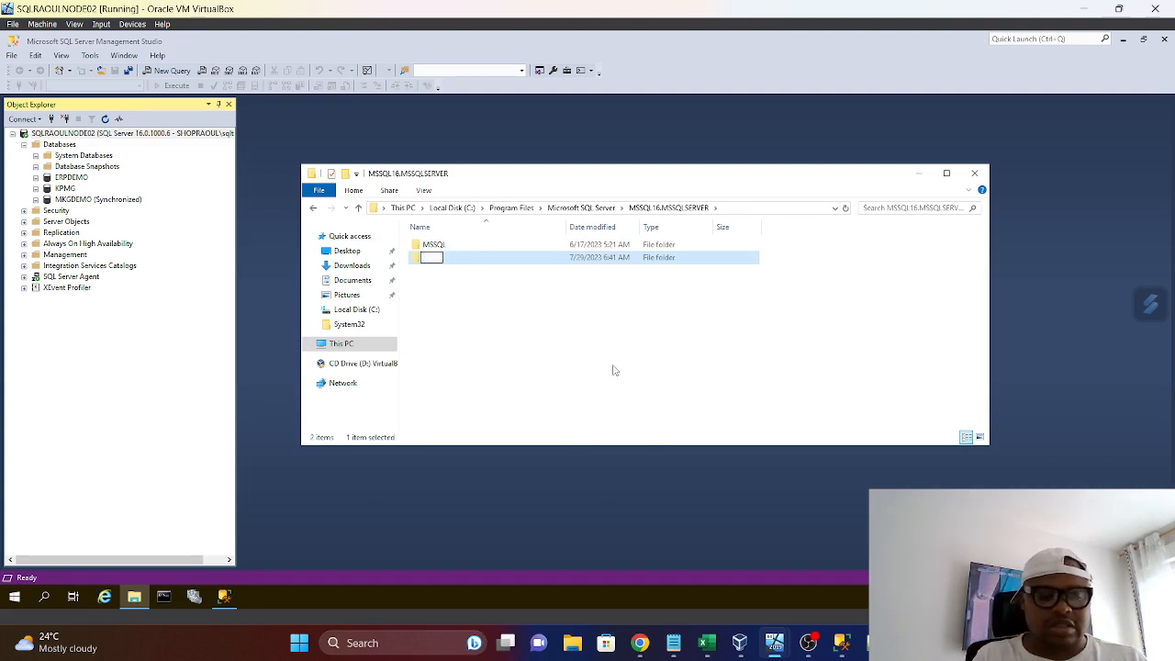
{"action": "type", "text": "Demo"}
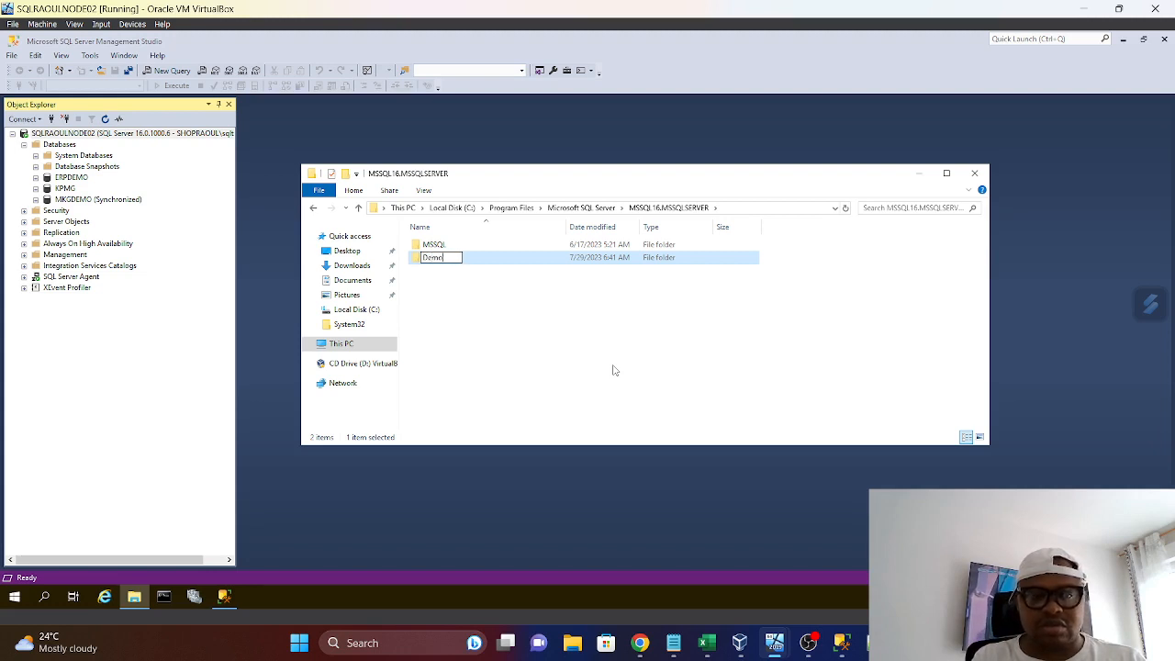
{"action": "key", "text": "BackSpace"}
{"action": "key", "text": "BackSpace"}
{"action": "key", "text": "BackSpace"}
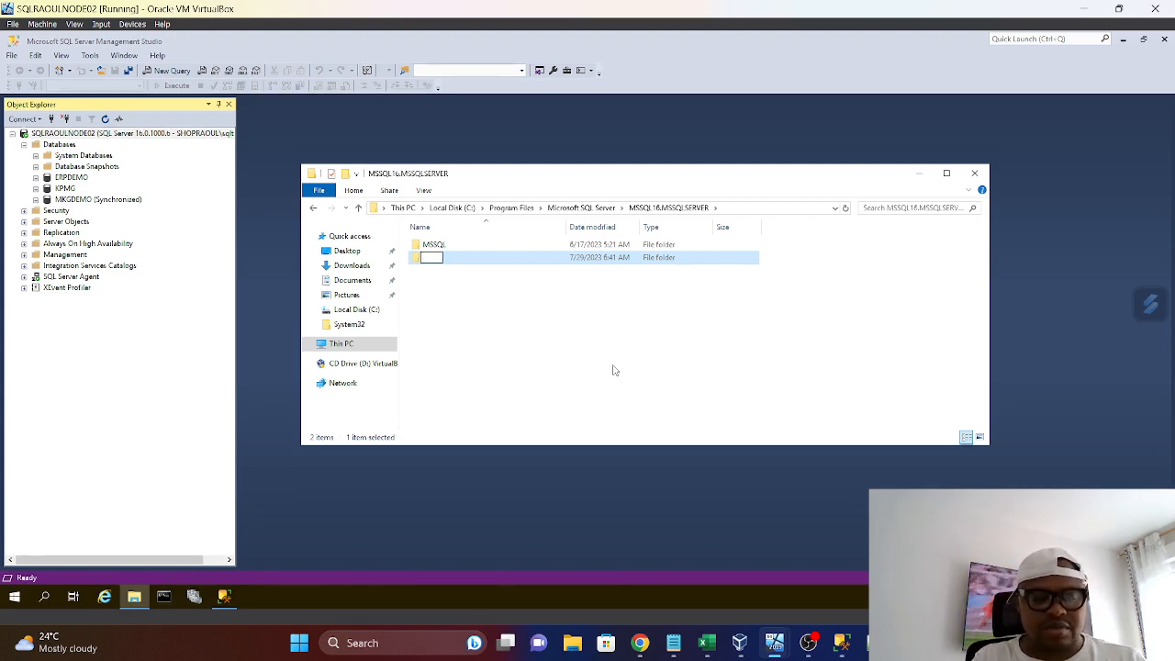
{"action": "type", "text": "BackupD"}
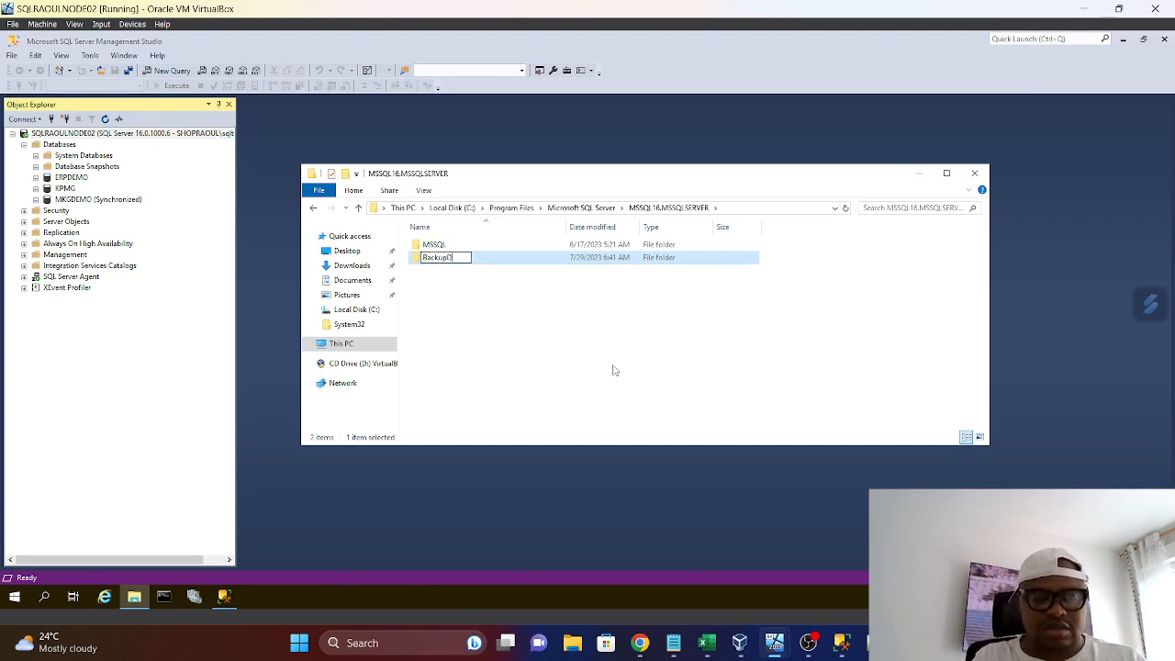
{"action": "type", "text": "emo"}
{"action": "left_click", "coordinate": [515, 310]}
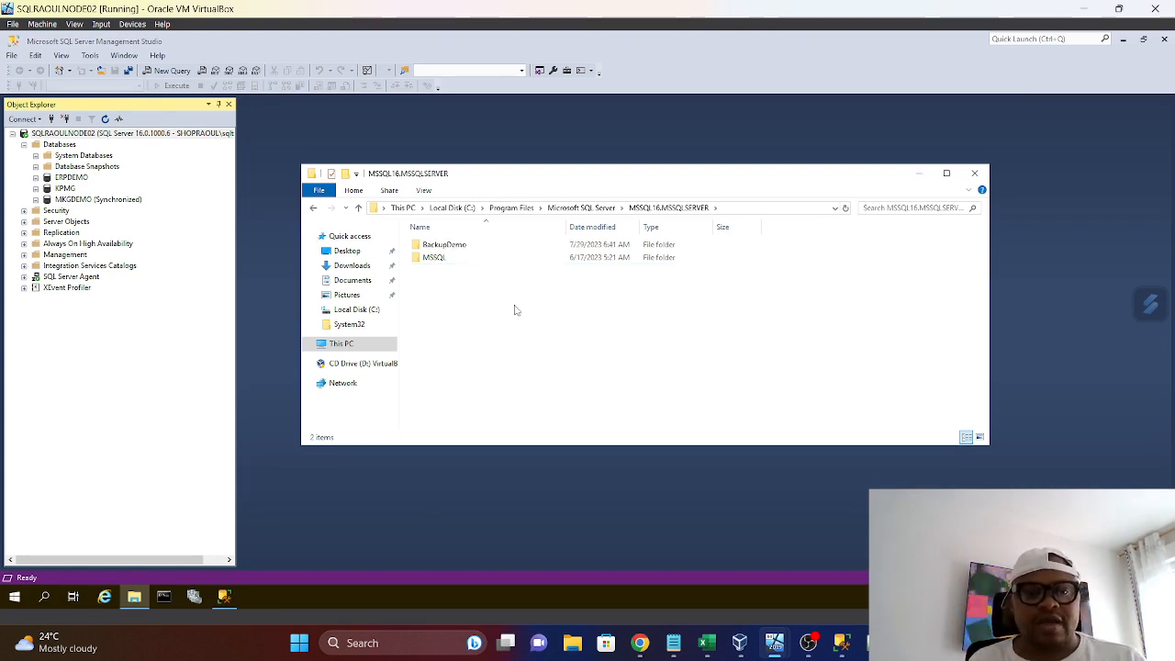
Copy the full path of the BackupDemo folder and close File Explorer
{"action": "left_click", "coordinate": [463, 248]}
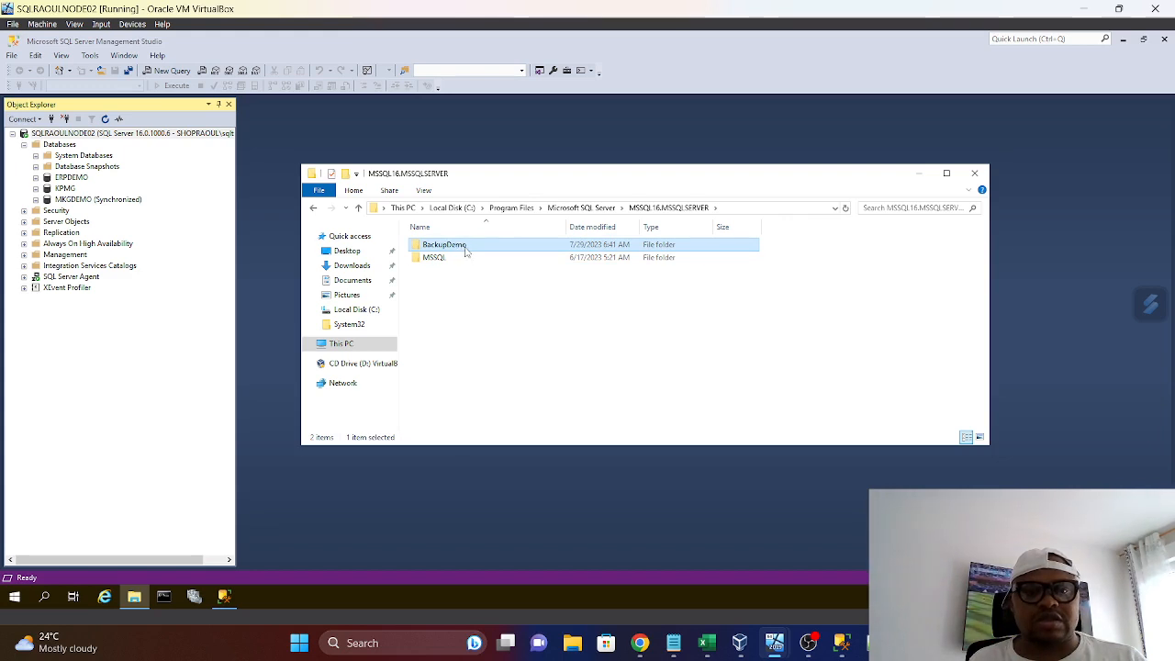
{"action": "double_click", "coordinate": [466, 246]}
{"action": "left_click", "coordinate": [774, 208]}
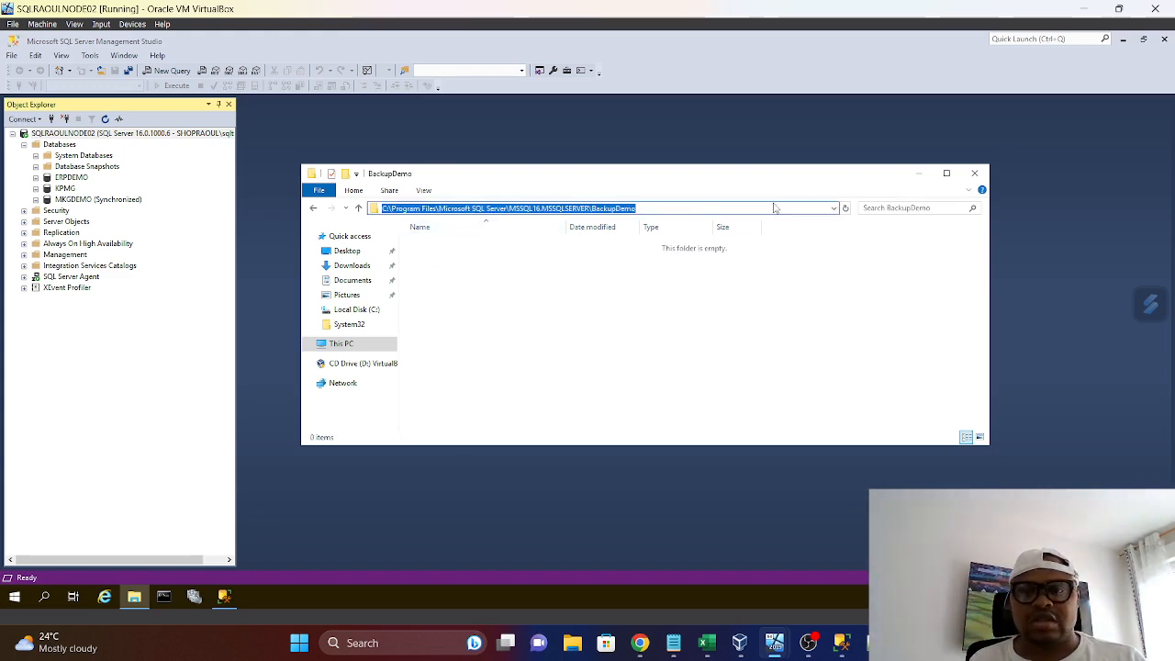
{"action": "right_click", "coordinate": [627, 207]}
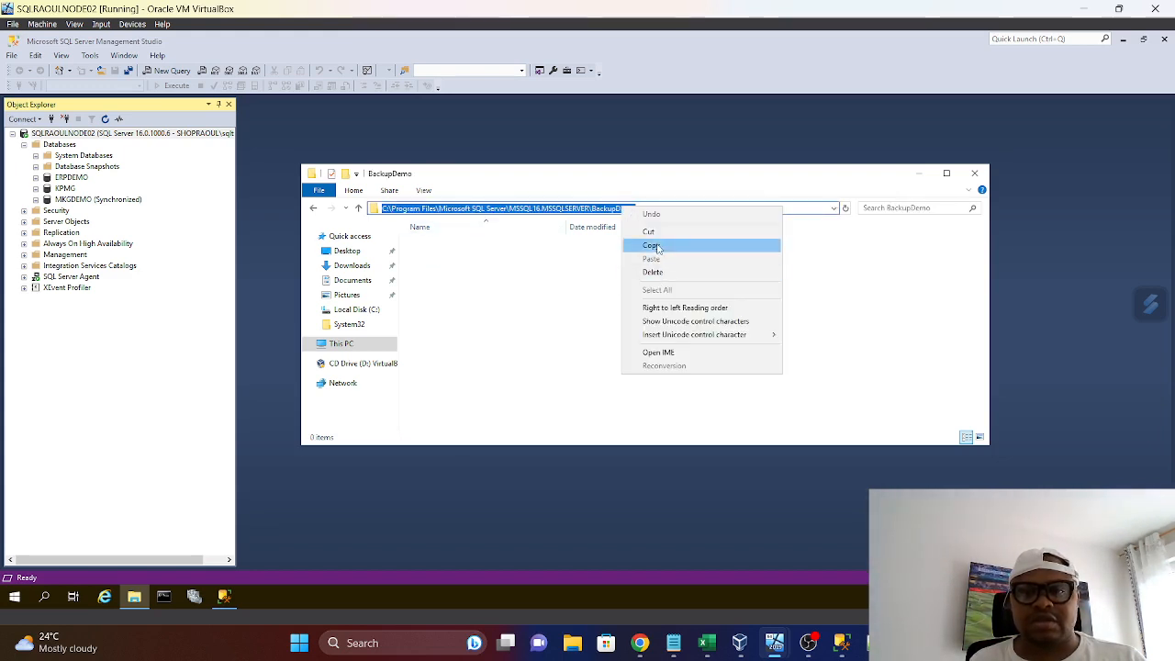
{"action": "left_click", "coordinate": [642, 246]}
{"action": "left_click", "coordinate": [974, 174]}
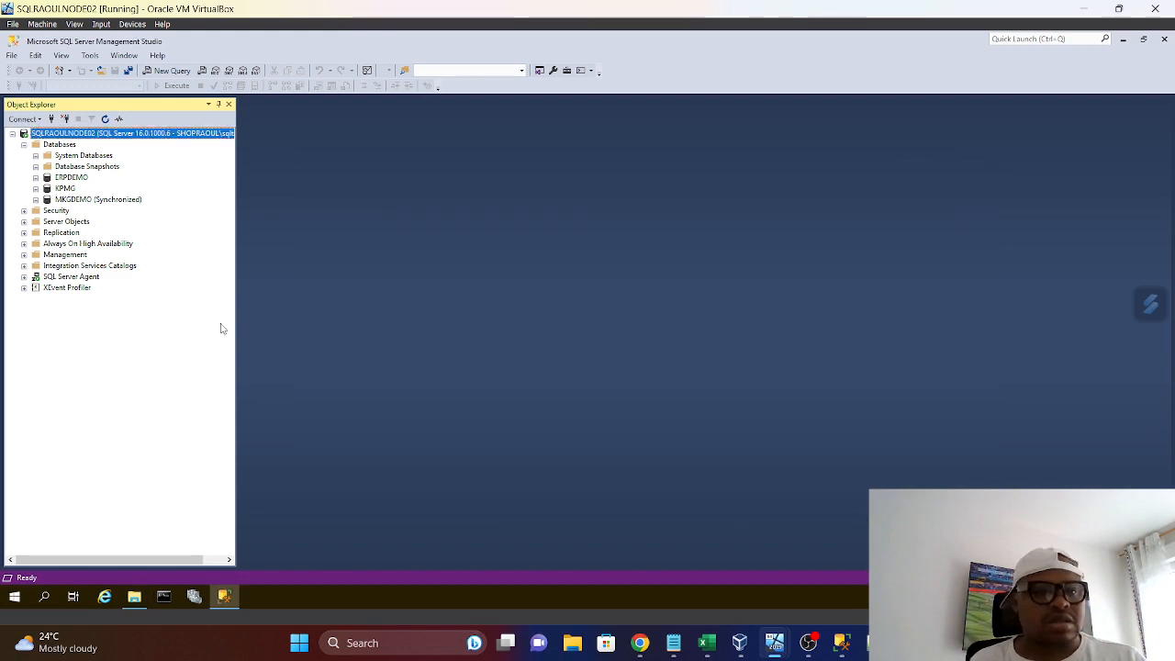
Start the Maintenance Plan Wizard for SQLRAOULNODE02 and name the new plan TestBackup
{"action": "left_click", "coordinate": [24, 255]}
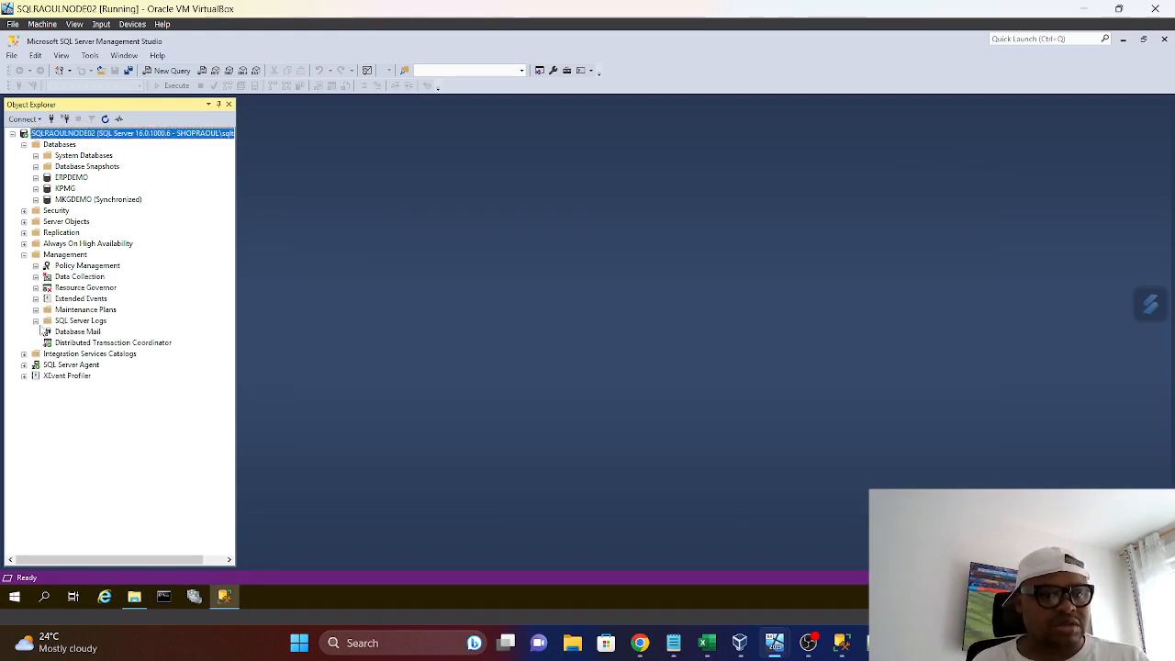
{"action": "right_click", "coordinate": [62, 310]}
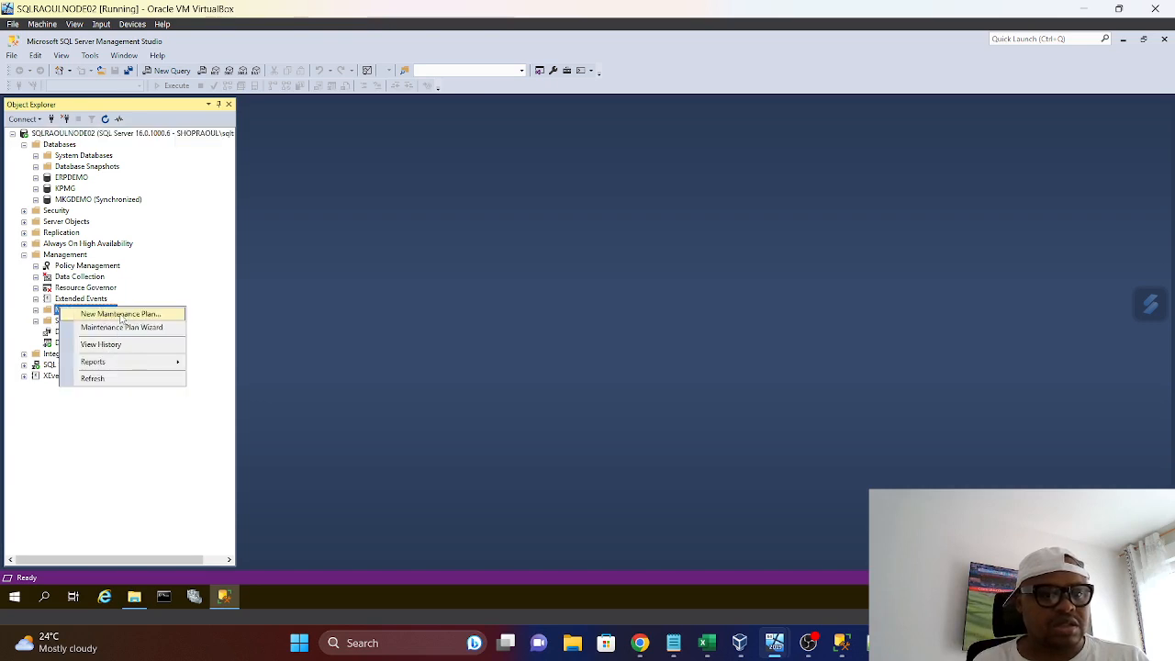
{"action": "left_click", "coordinate": [123, 328]}
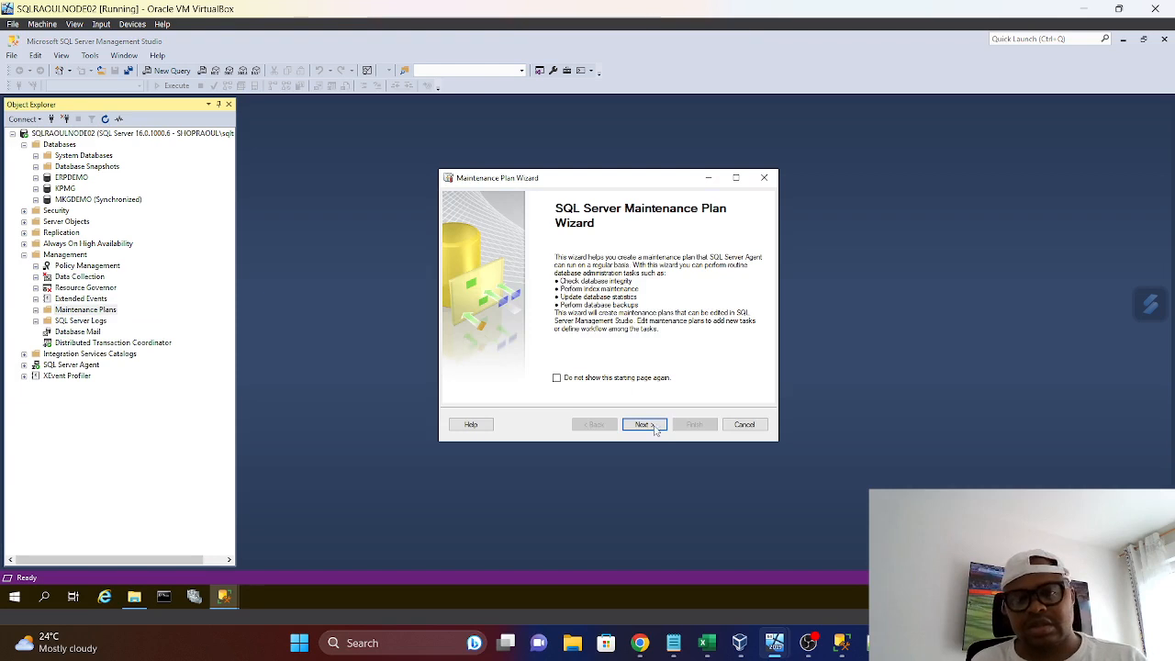
{"action": "left_click", "coordinate": [664, 424]}
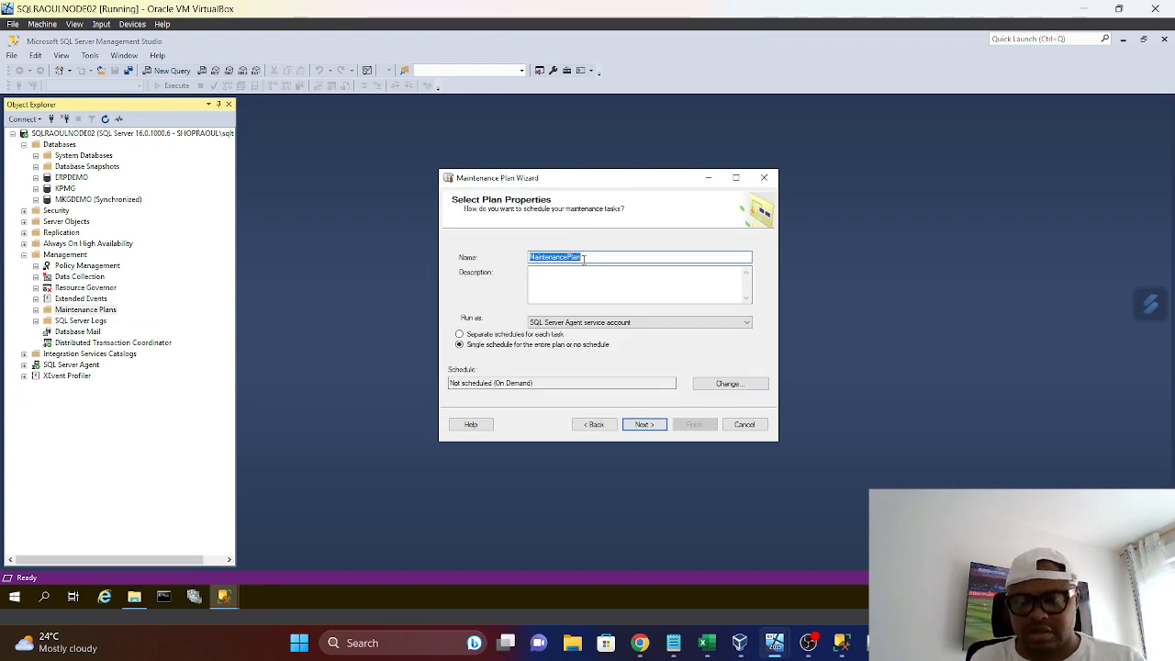
{"action": "key", "text": "BackSpace"}
{"action": "type", "text": "T"}
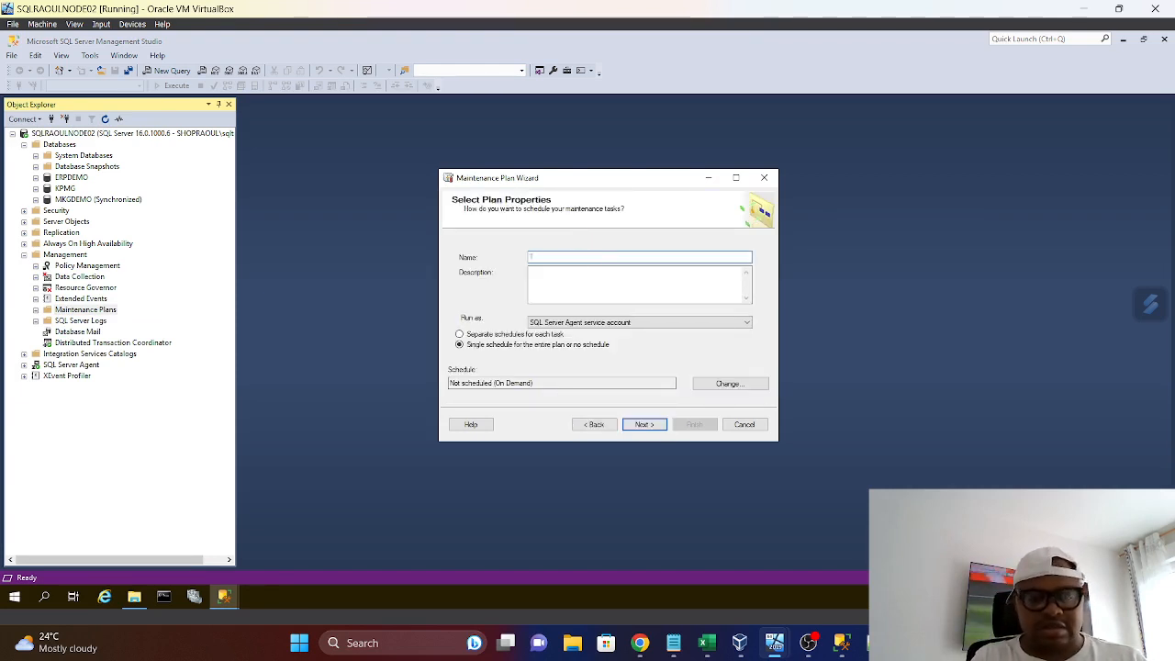
{"action": "type", "text": "estBack"}
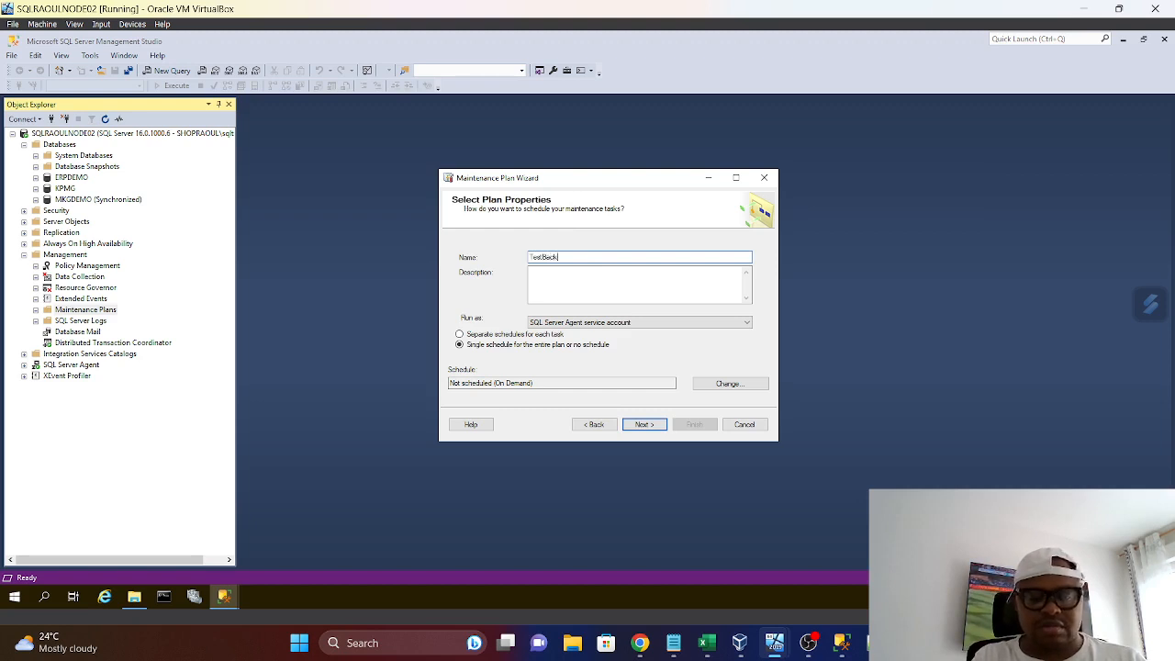
{"action": "type", "text": "up"}
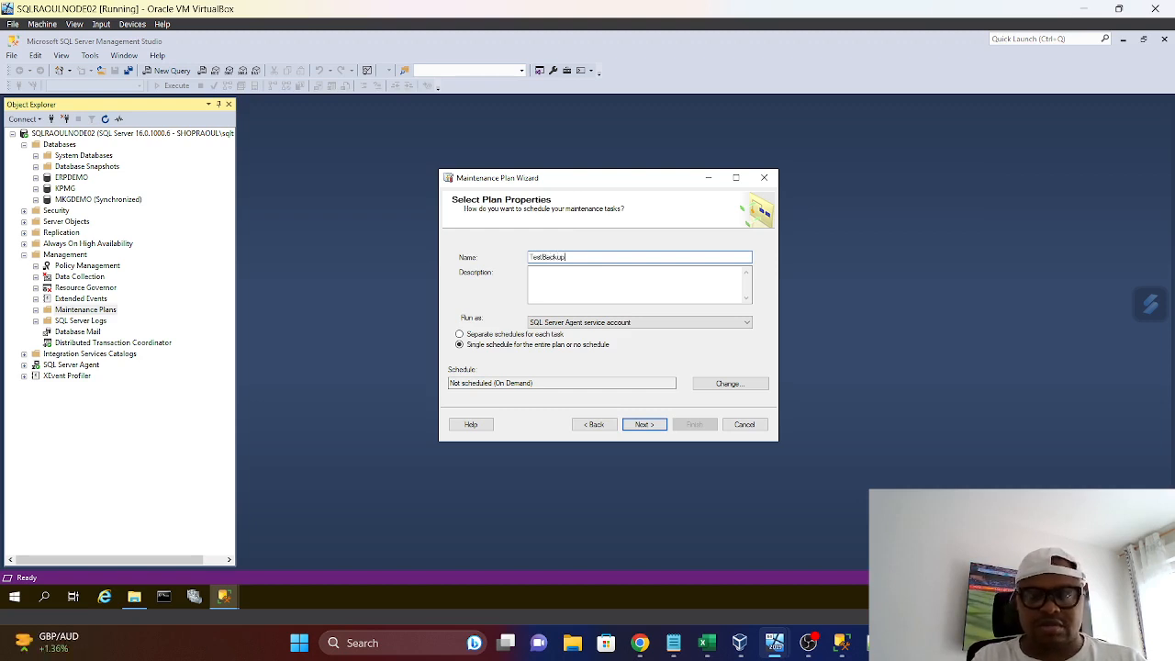
{"action": "left_click", "coordinate": [661, 426]}
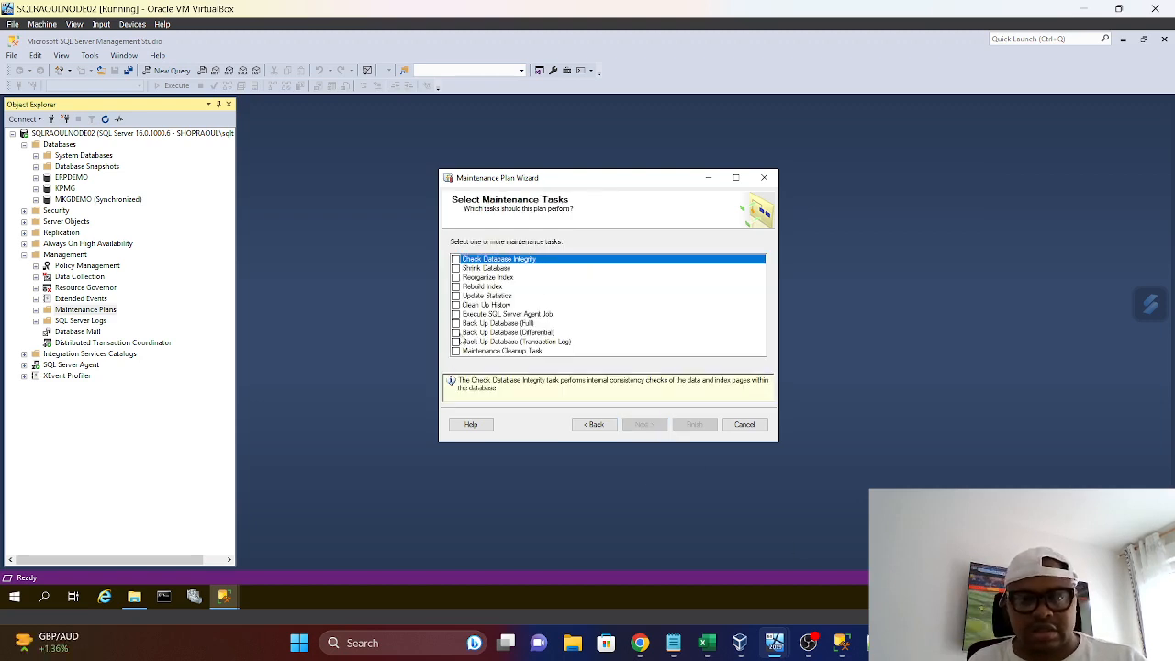
Choose Back Up Database (Full) as the plan's only maintenance task and accept the task order
{"action": "left_click", "coordinate": [456, 323]}
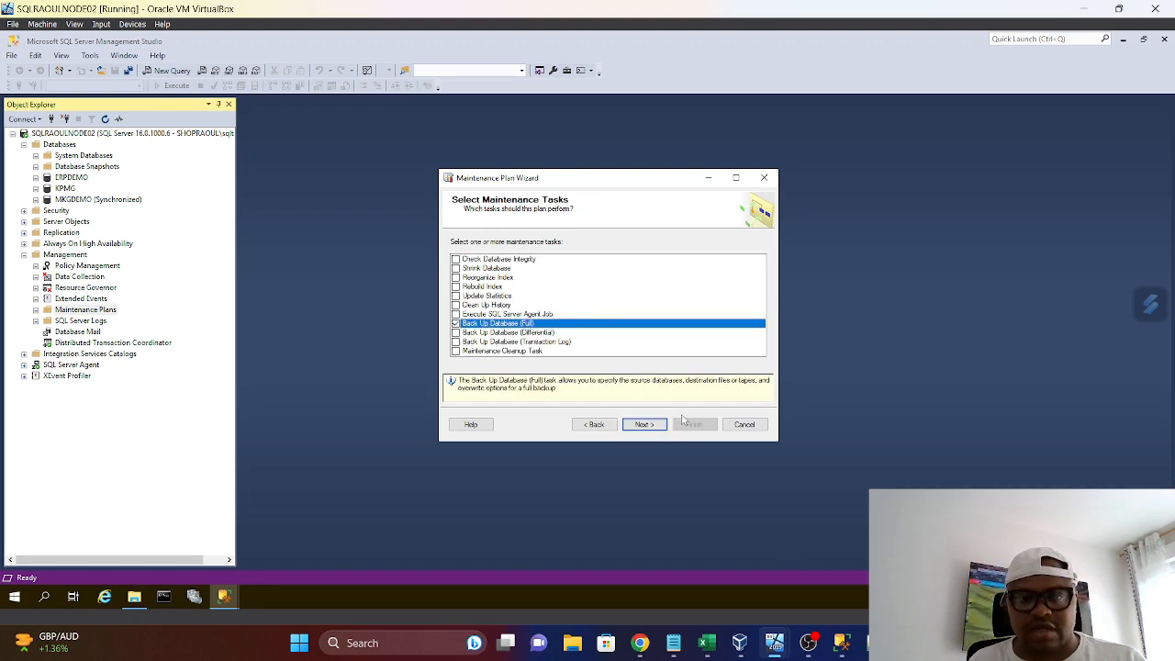
{"action": "left_click", "coordinate": [643, 425]}
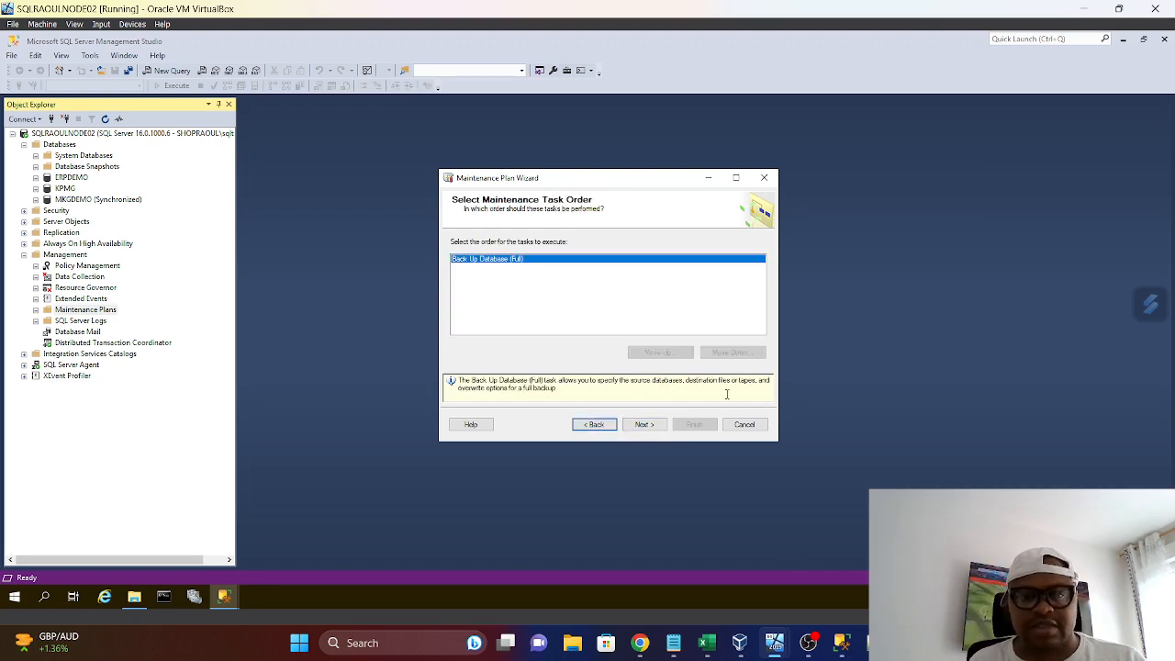
{"action": "left_click", "coordinate": [645, 425]}
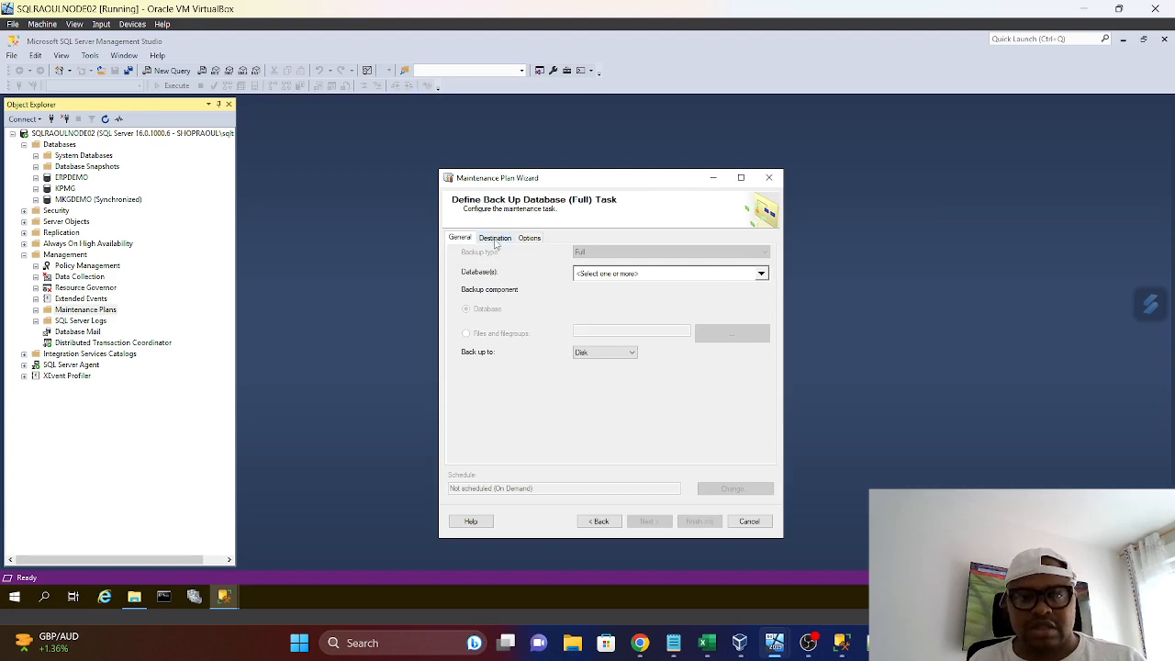
Select ERPDEMO, KPMG, master, model and msdb for the full backup, ignoring databases whose state is not online
{"action": "left_click", "coordinate": [761, 274]}
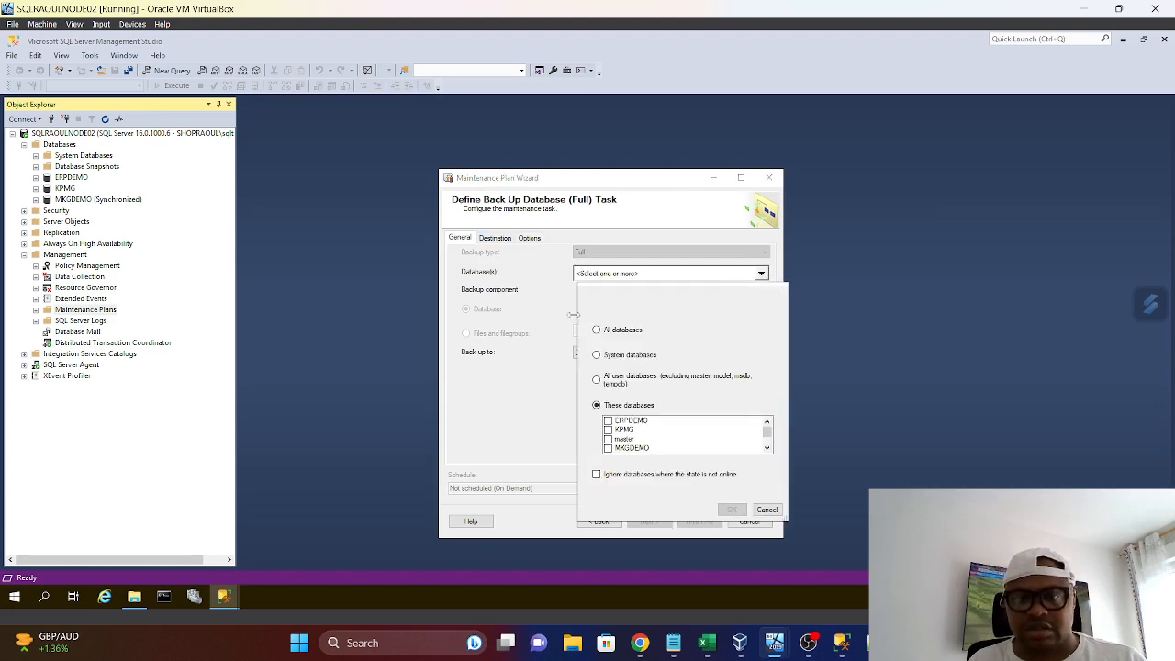
{"action": "left_click", "coordinate": [607, 421]}
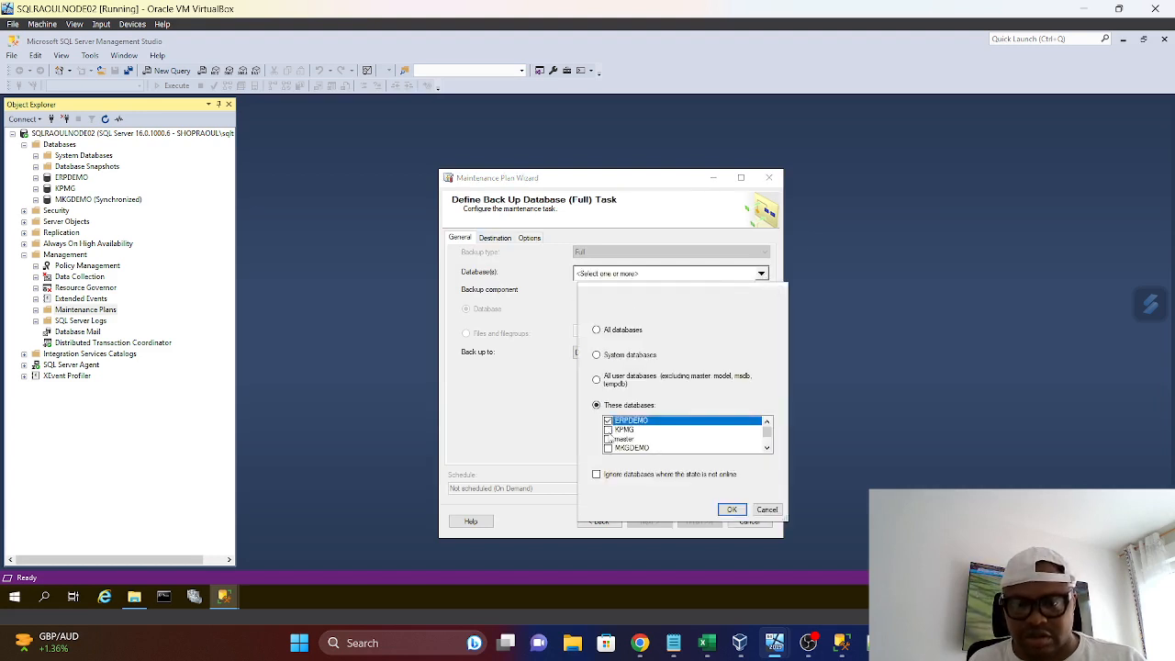
{"action": "left_click", "coordinate": [608, 429]}
{"action": "left_click", "coordinate": [607, 438]}
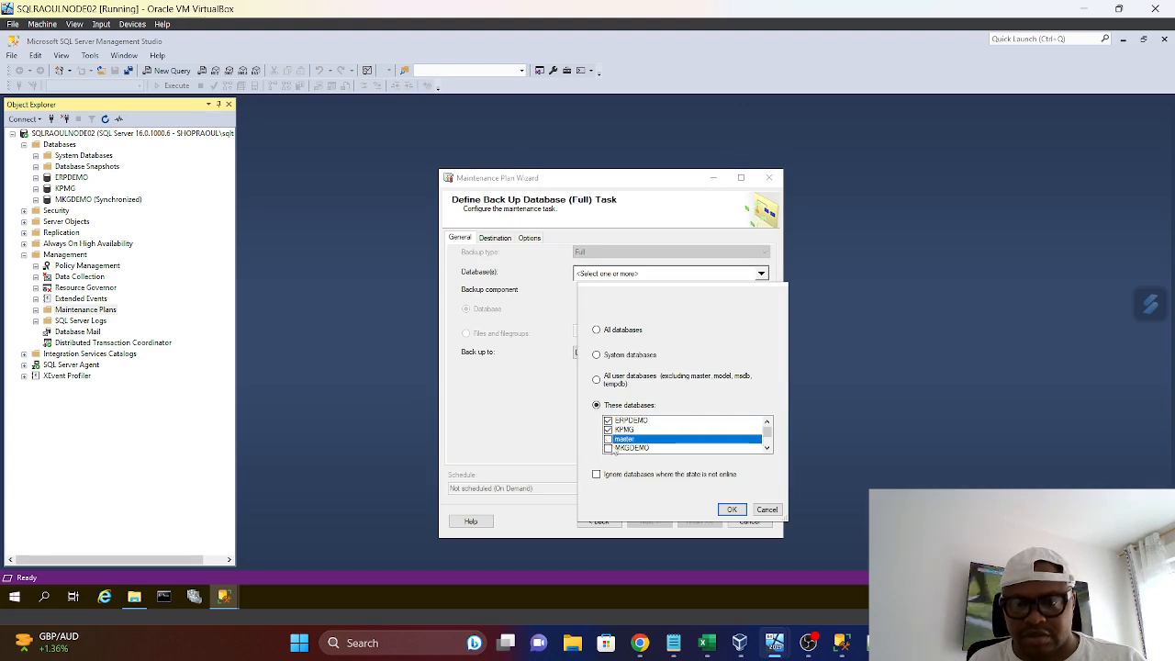
{"action": "scroll", "coordinate": [677, 437], "scroll_direction": "down", "scroll_amount": 1}
{"action": "left_click", "coordinate": [607, 439]}
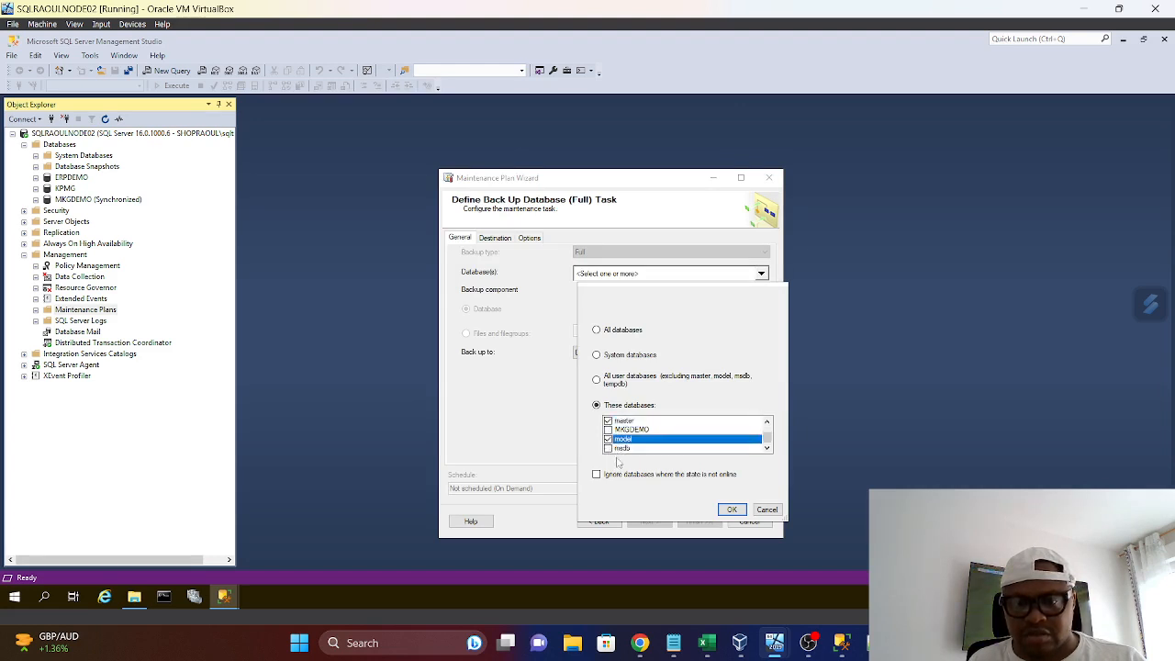
{"action": "left_click", "coordinate": [608, 448]}
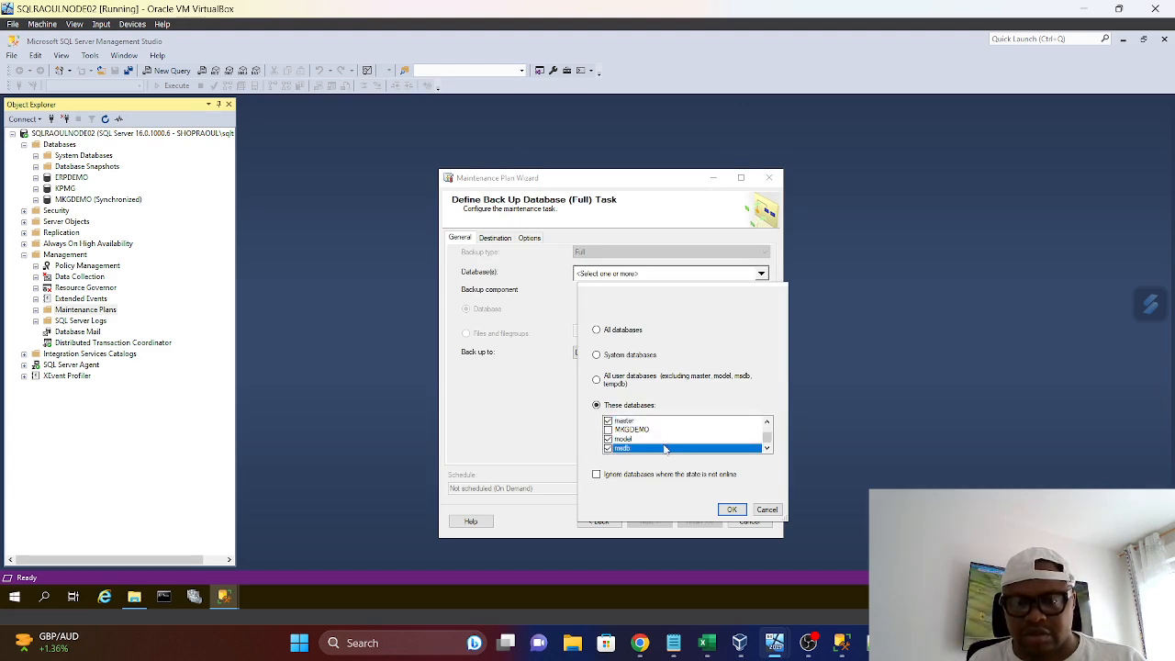
{"action": "scroll", "coordinate": [672, 443], "scroll_direction": "up", "scroll_amount": 1}
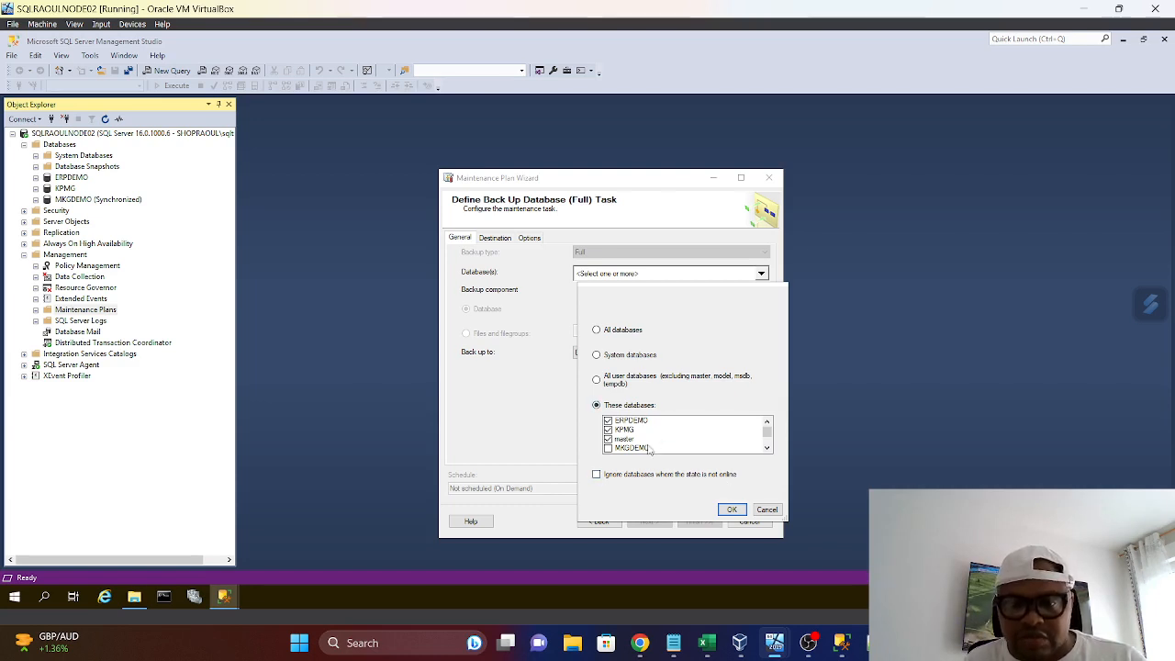
{"action": "scroll", "coordinate": [654, 449], "scroll_direction": "down", "scroll_amount": 1}
{"action": "scroll", "coordinate": [659, 451], "scroll_direction": "up", "scroll_amount": 1}
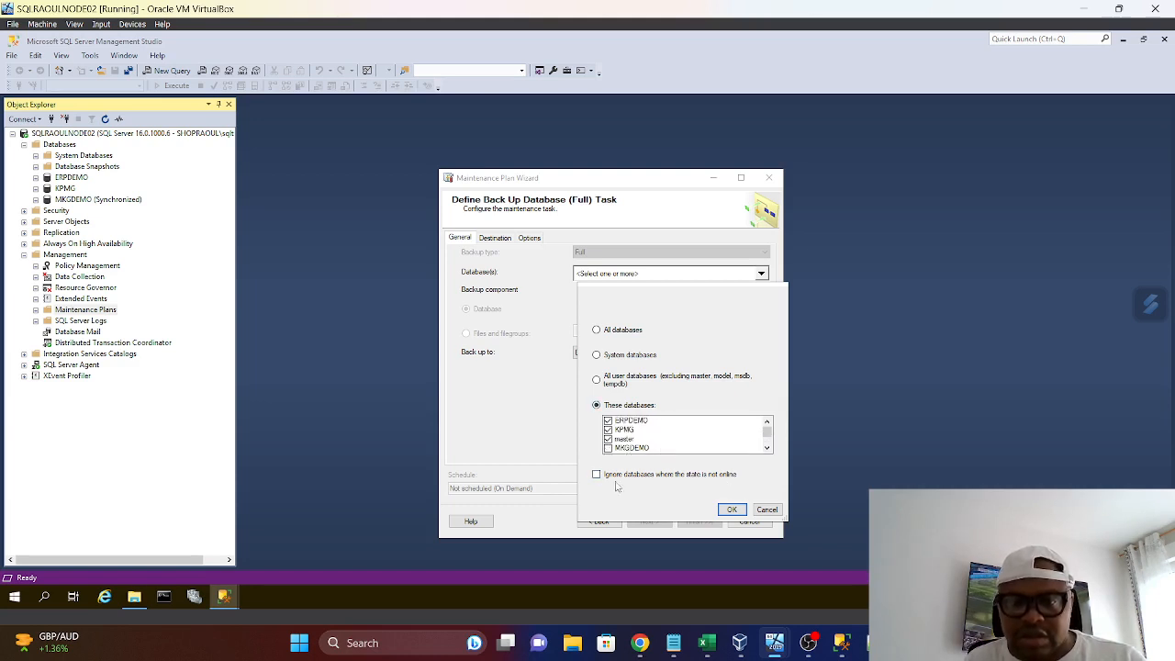
{"action": "left_click", "coordinate": [597, 476]}
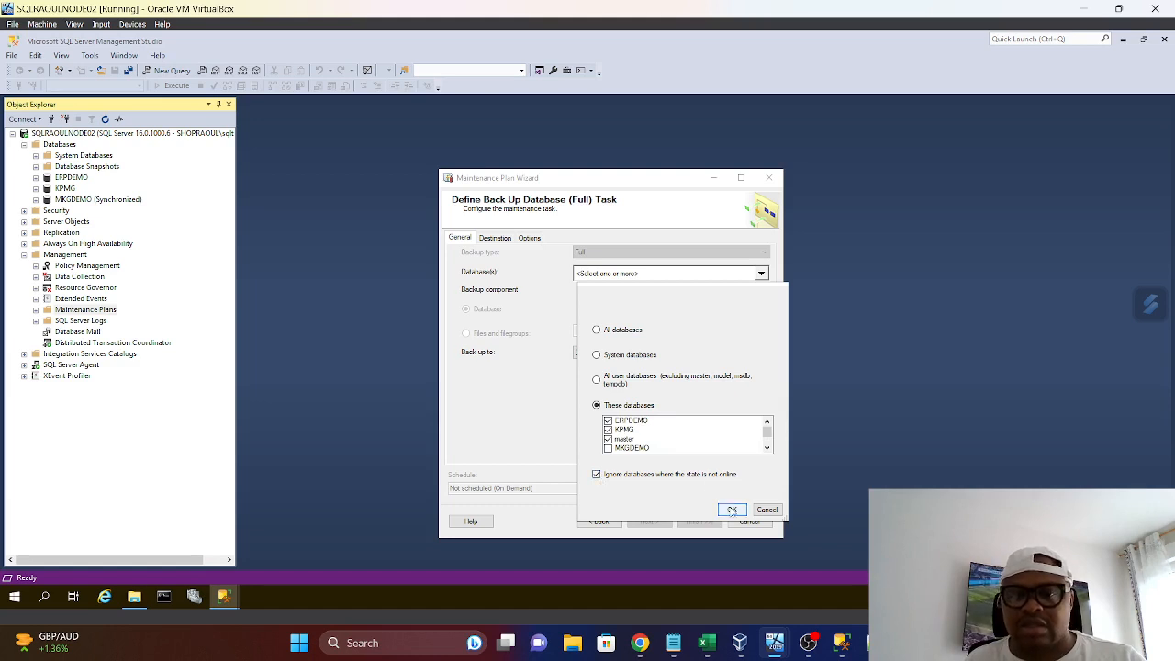
{"action": "left_click", "coordinate": [732, 509]}
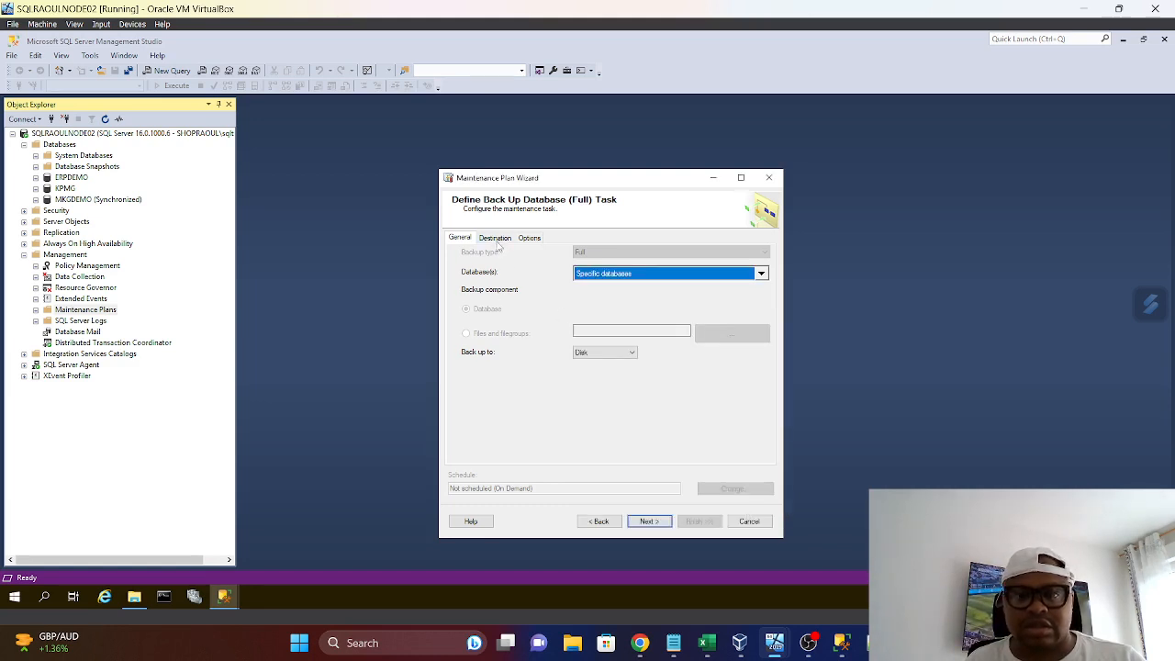
Set the backup destination folder to the copied BackupDemo path, review the backup options and accept the backup task definition
{"action": "left_click", "coordinate": [495, 238]}
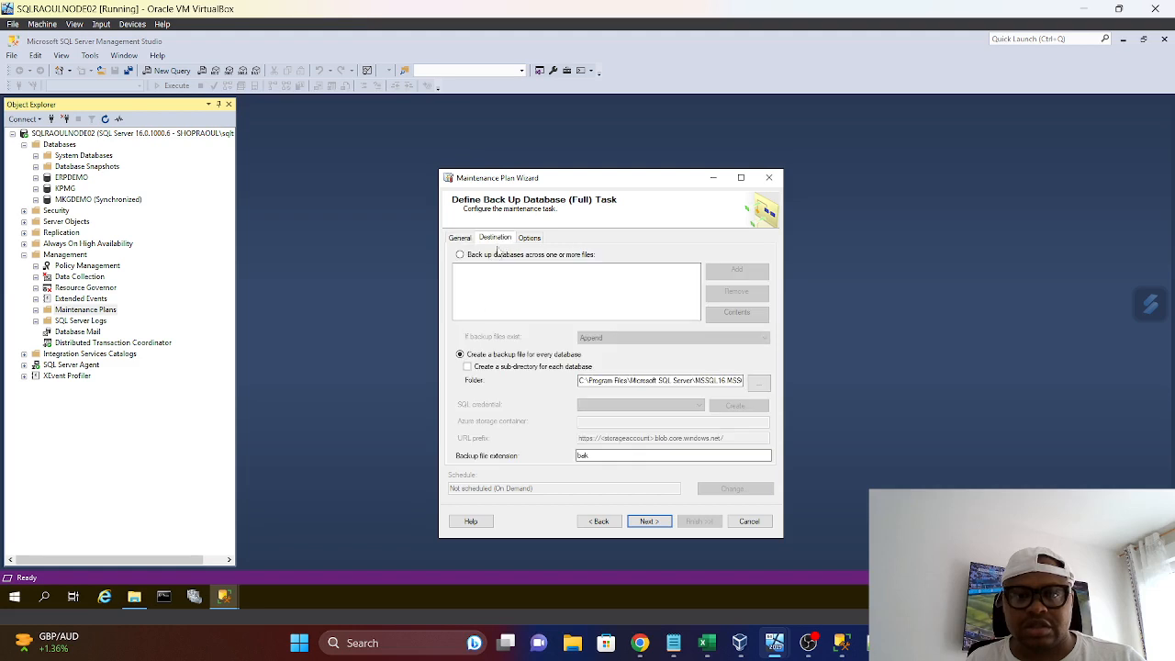
{"action": "left_click", "coordinate": [759, 385]}
{"action": "left_click", "coordinate": [725, 177]}
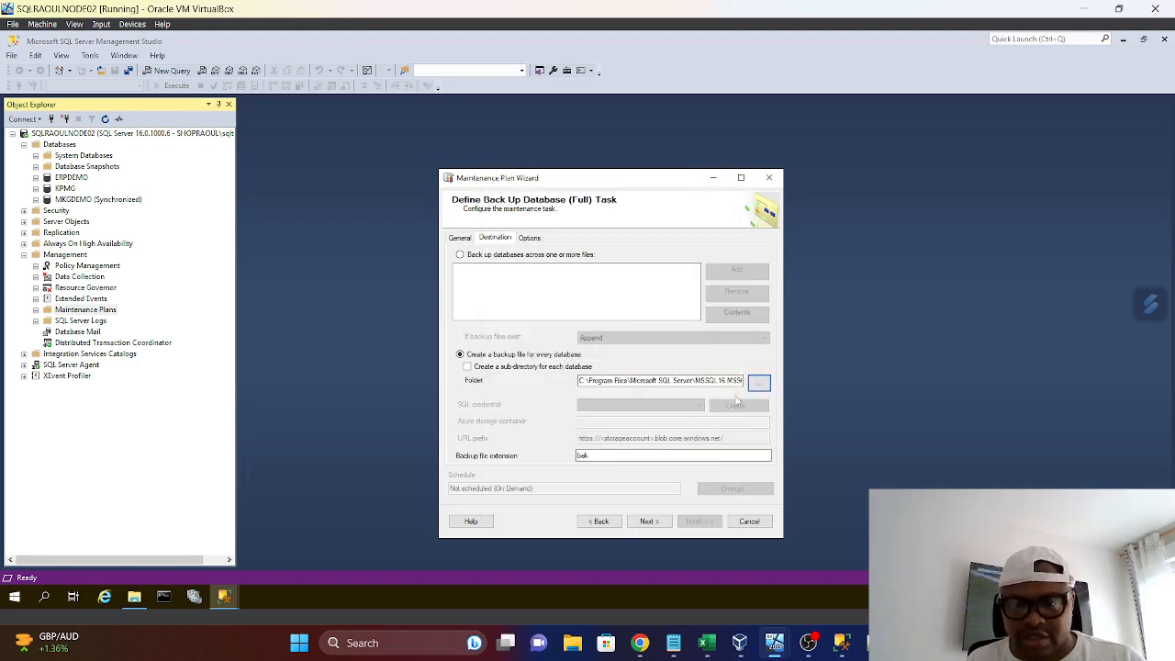
{"action": "left_click_drag", "start_coordinate": [738, 379], "coordinate": [501, 381]}
{"action": "key", "text": "BackSpace"}
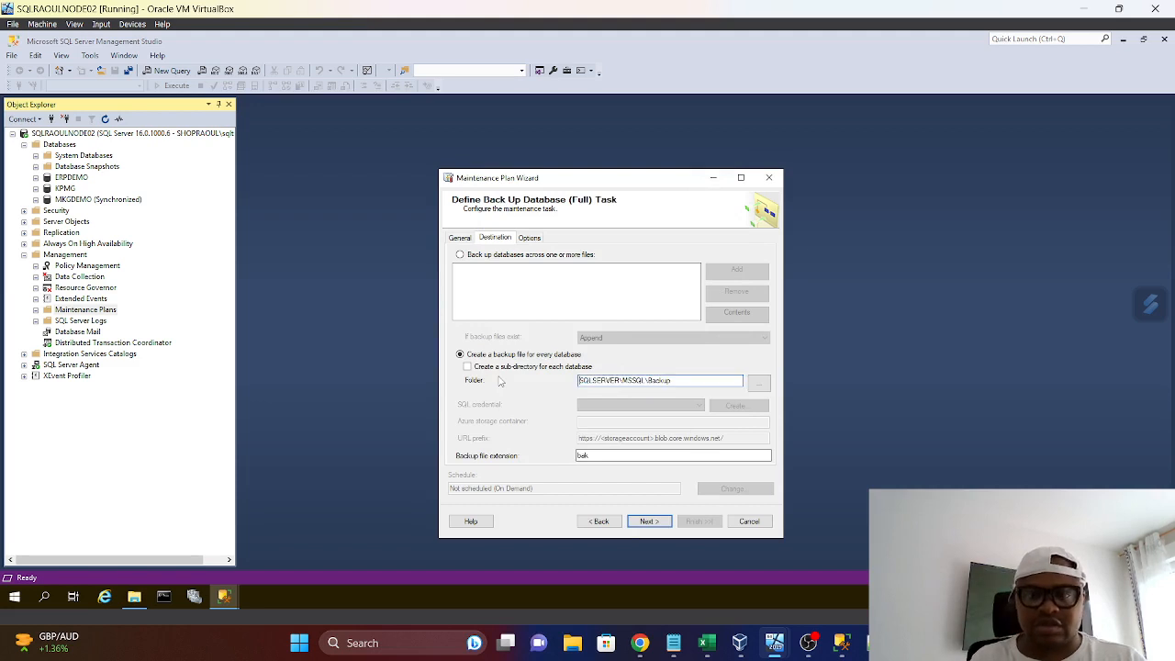
{"action": "key", "text": "ctrl+a"}
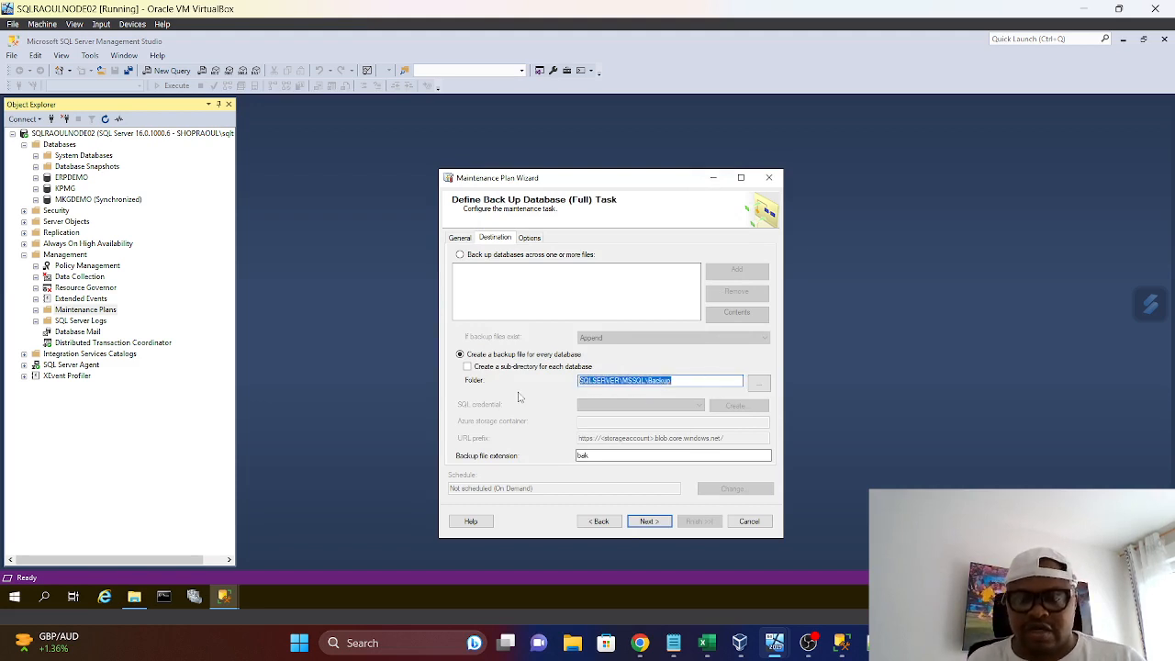
{"action": "key", "text": "BackSpace"}
{"action": "type", "text": "SQL Server\\MSSQL16.MSSQLSERVER\\BackupDemo"}
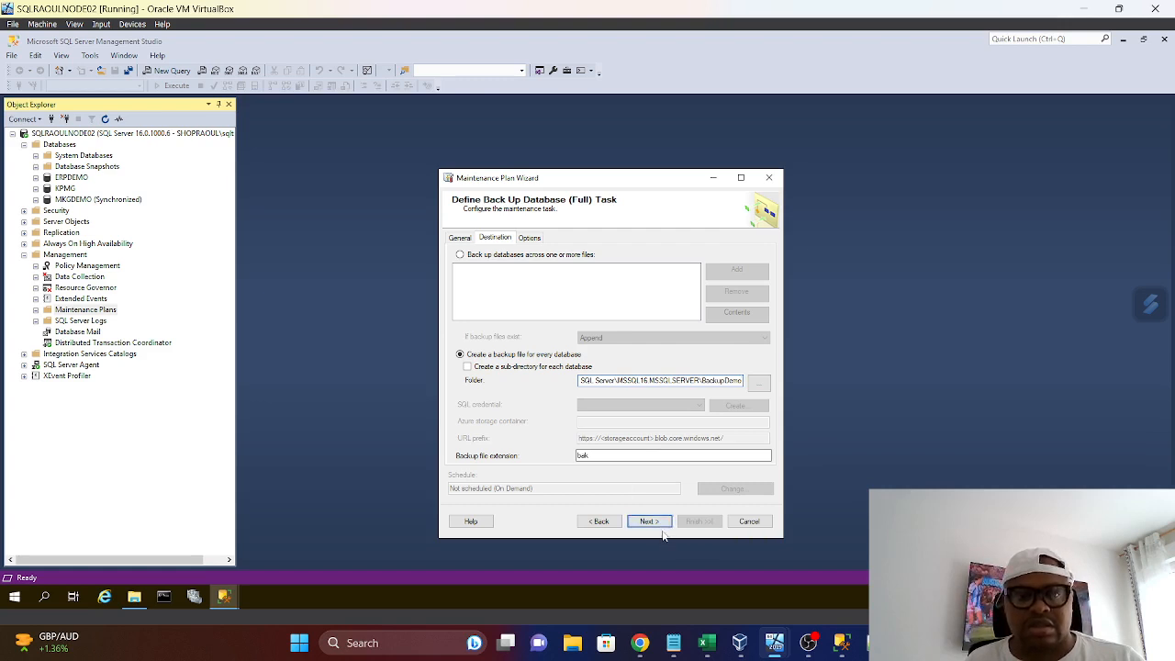
{"action": "left_click", "coordinate": [528, 239]}
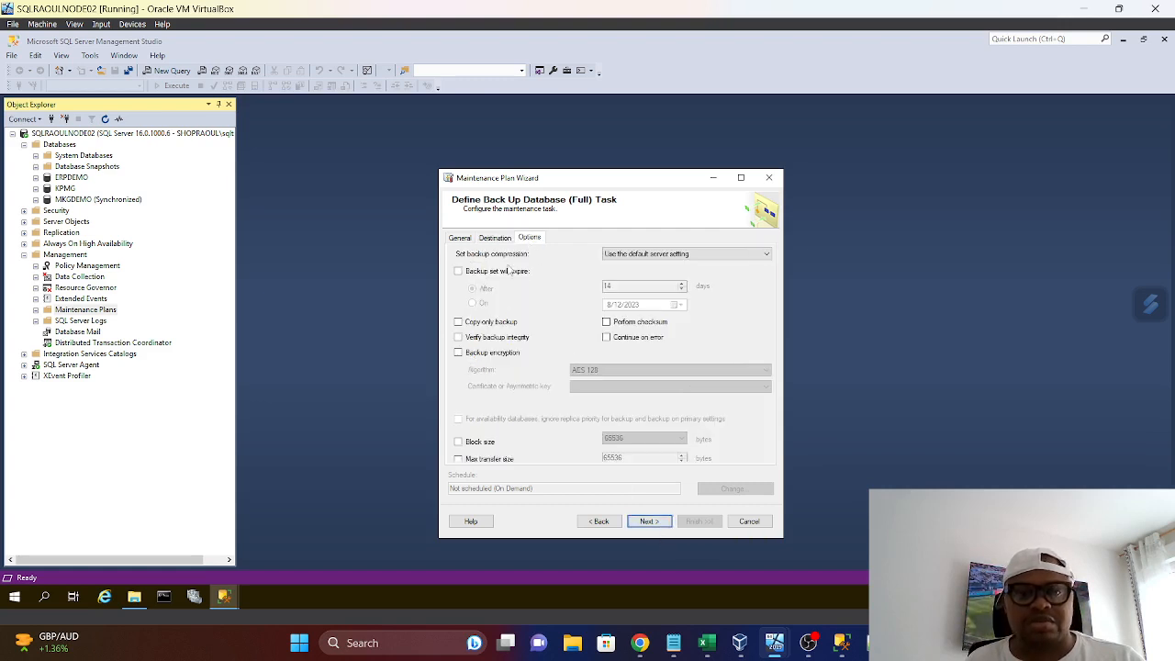
{"action": "left_click", "coordinate": [461, 239]}
{"action": "left_click", "coordinate": [669, 524]}
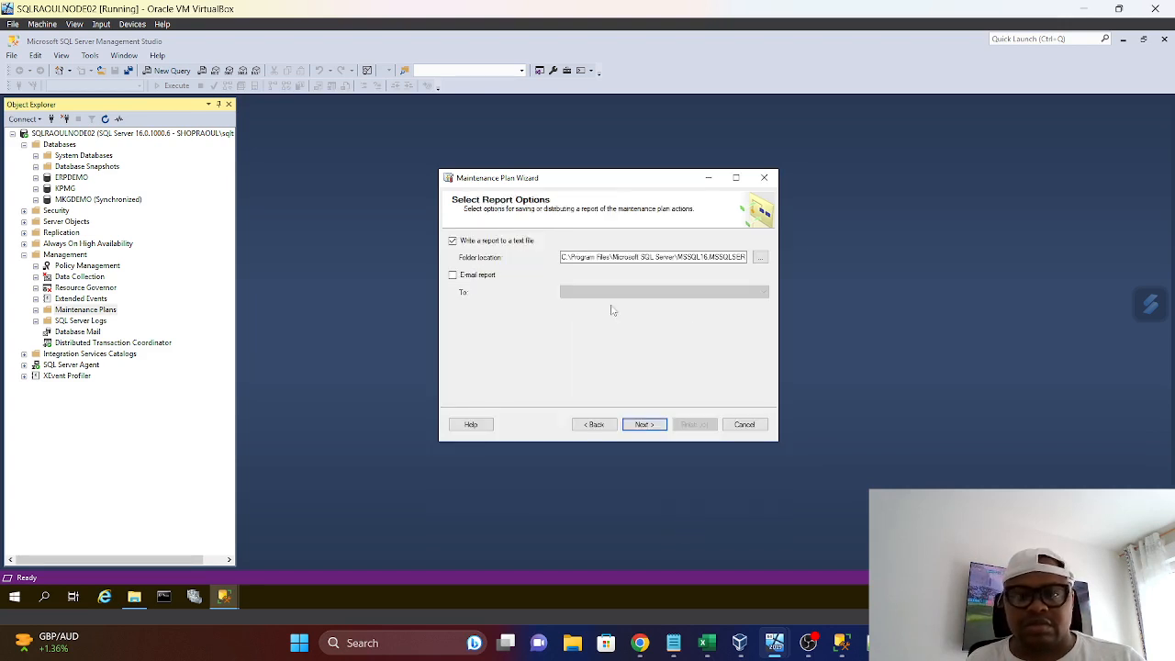
Turn off the text file report, finish creating the TestBackup maintenance plan and close the wizard
{"action": "left_click", "coordinate": [451, 241]}
{"action": "left_click", "coordinate": [646, 425]}
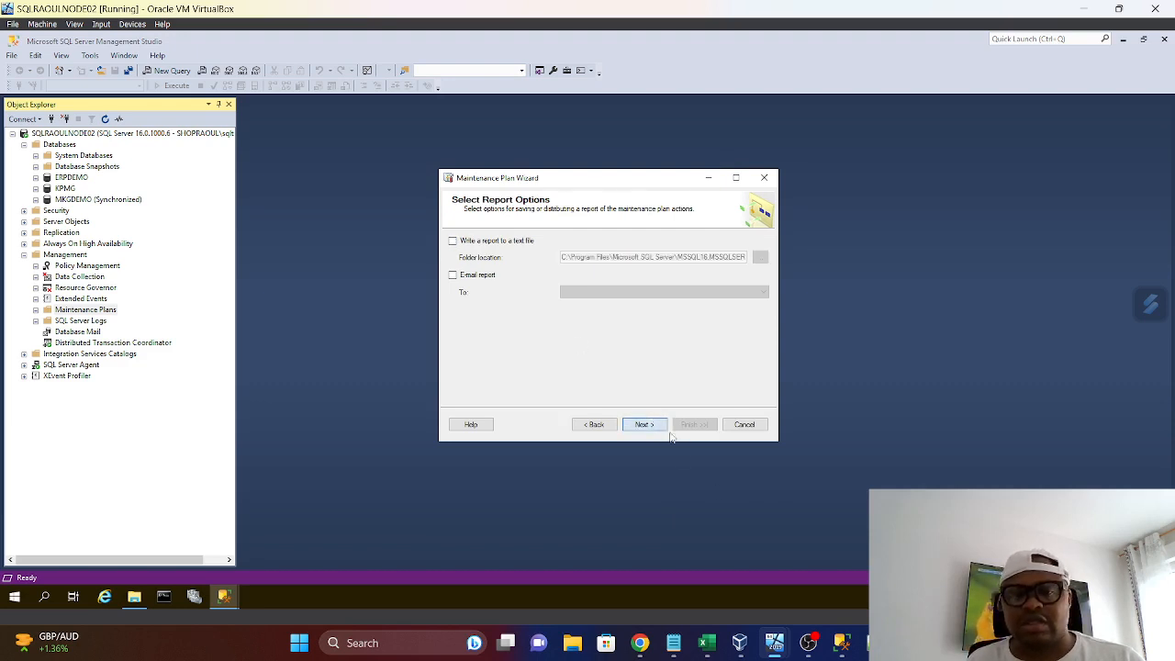
{"action": "left_click", "coordinate": [697, 425]}
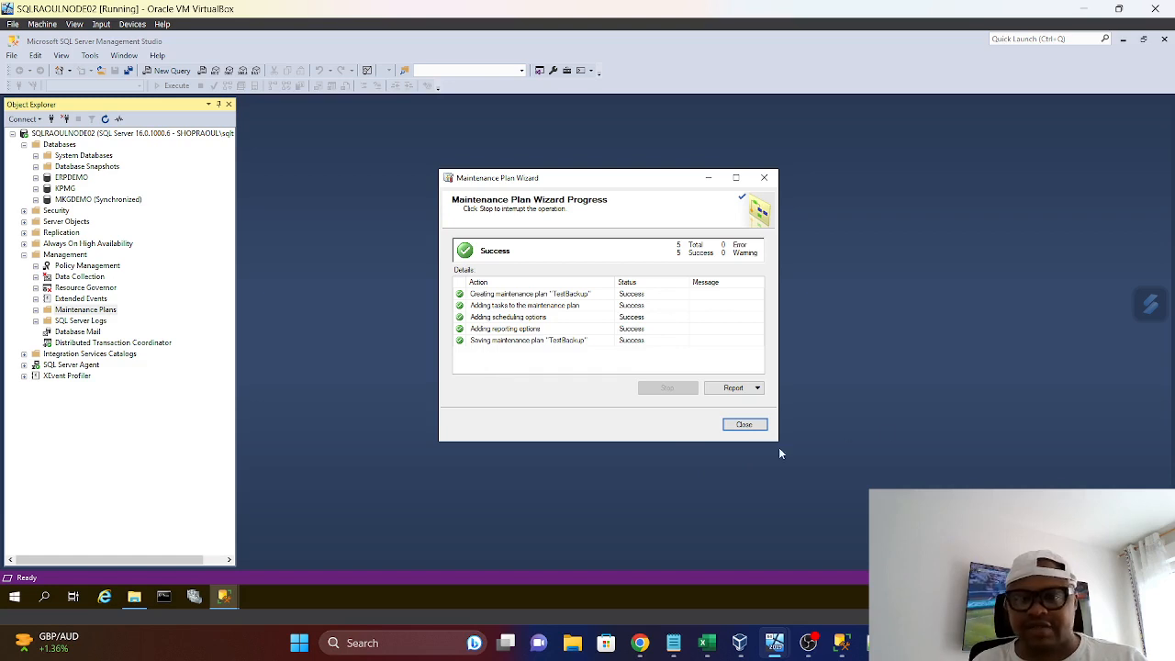
{"action": "left_click", "coordinate": [745, 425]}
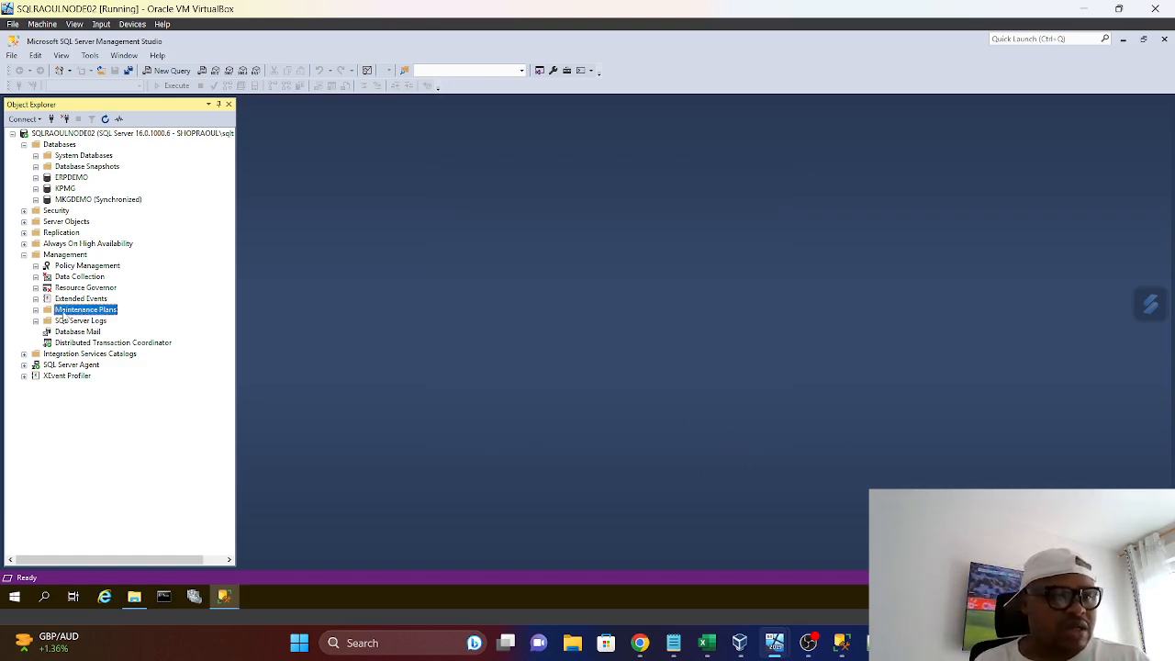
Refresh and expand Maintenance Plans, and expand the Jobs folder under SQL Server Agent
{"action": "right_click", "coordinate": [64, 310]}
{"action": "left_click", "coordinate": [96, 385]}
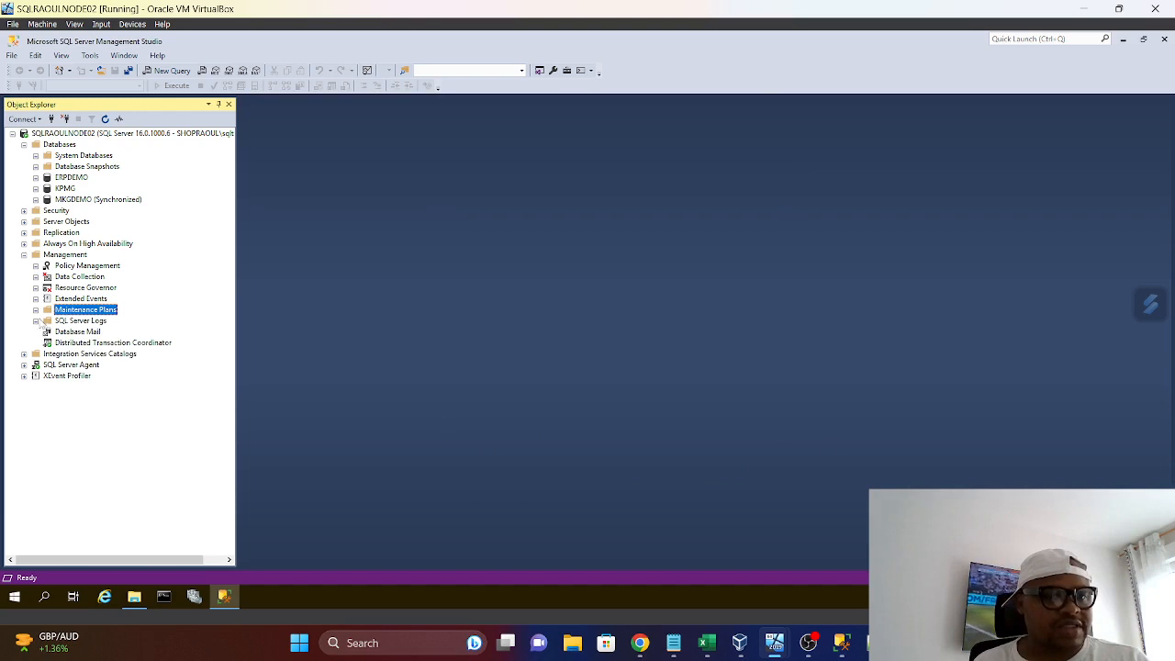
{"action": "left_click", "coordinate": [36, 311]}
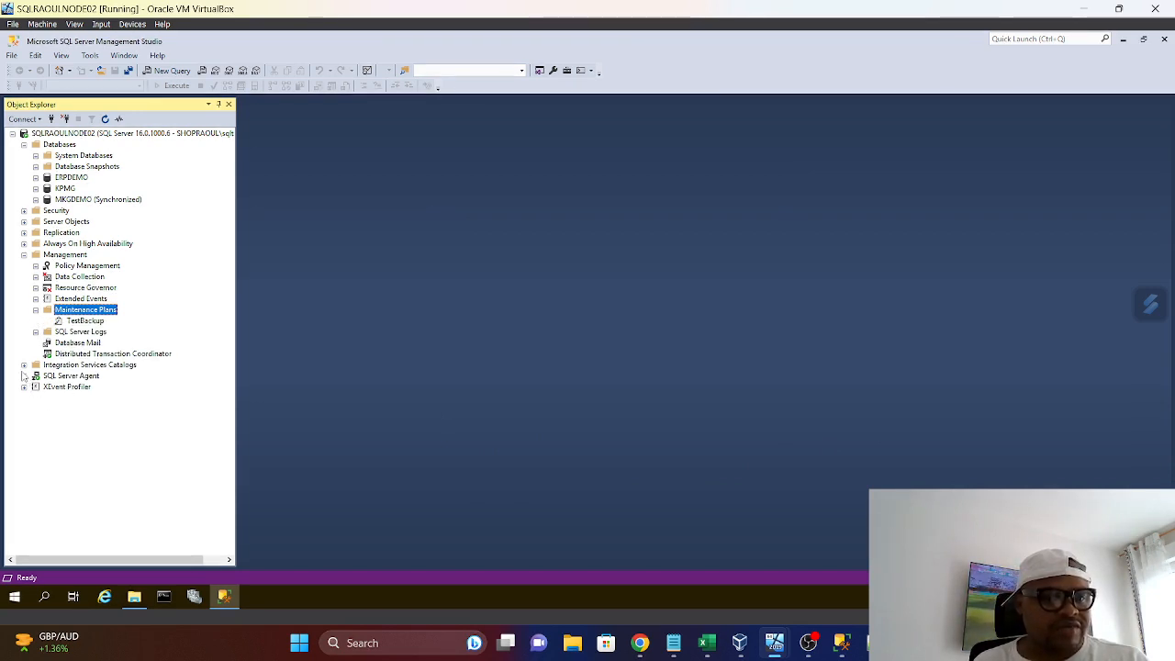
{"action": "left_click", "coordinate": [24, 376]}
{"action": "left_click", "coordinate": [36, 387]}
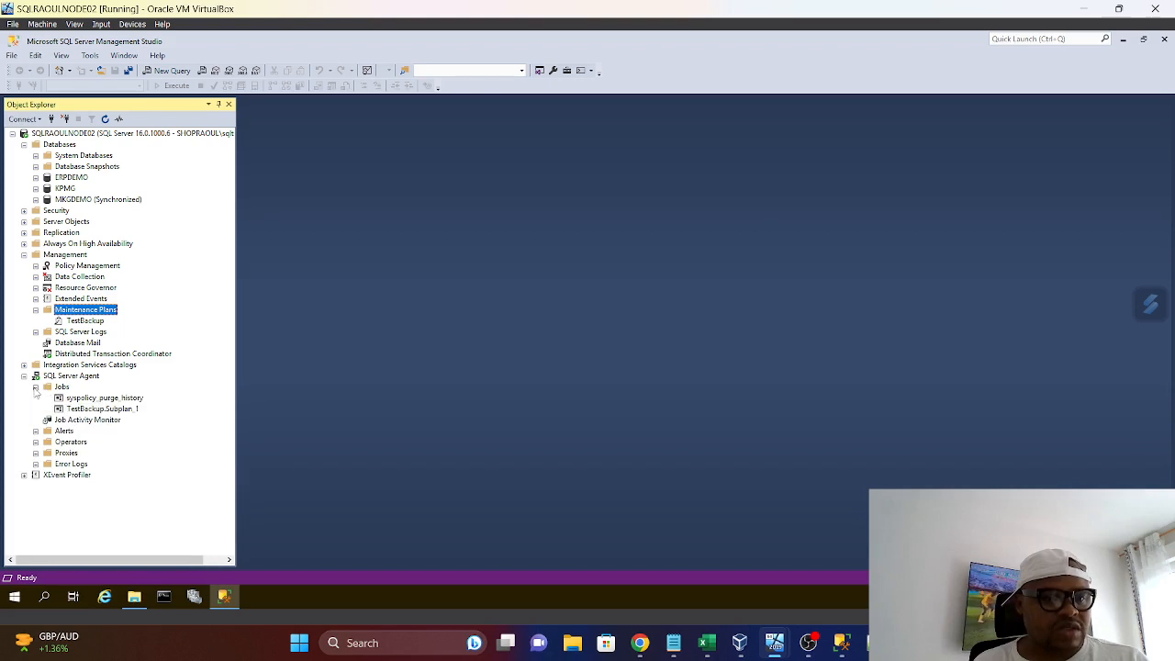
Switch to File Explorer and check the contents of the BackupDemo folder before running the backup job
{"action": "right_click", "coordinate": [92, 409]}
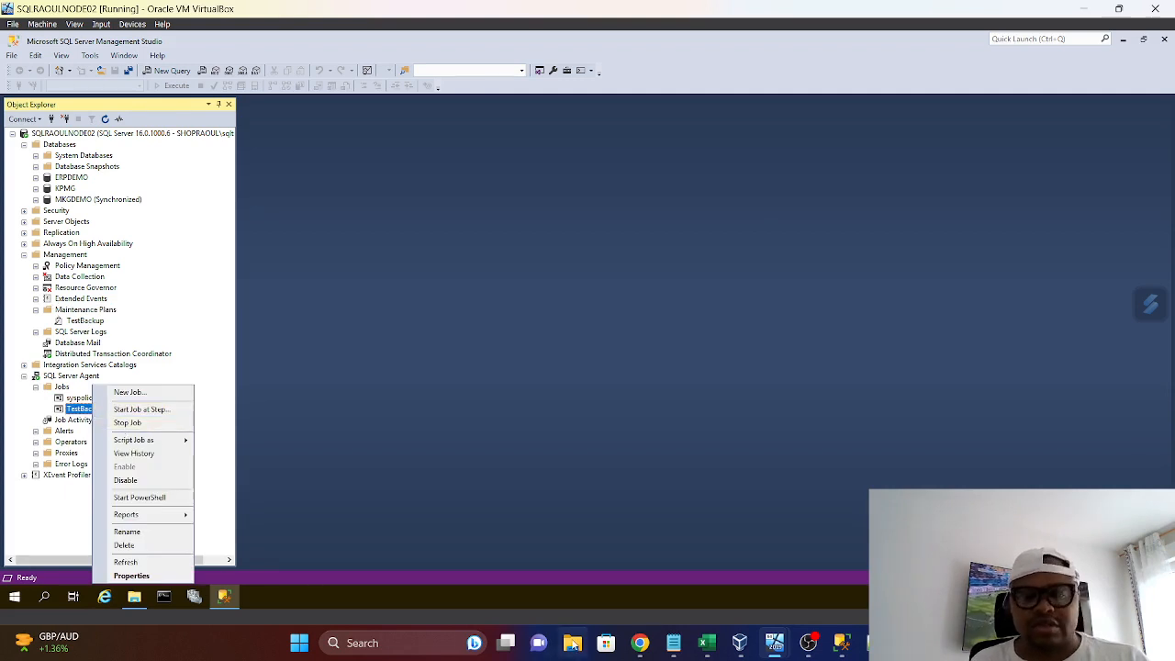
{"action": "left_click", "coordinate": [134, 599]}
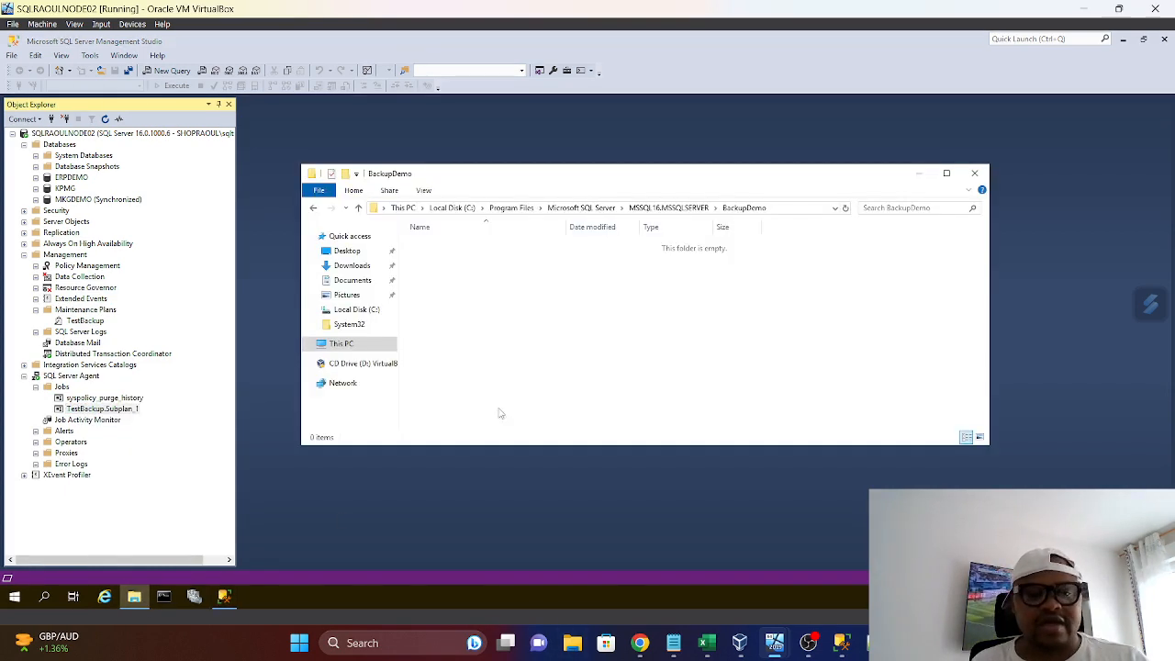
{"action": "left_click", "coordinate": [358, 208]}
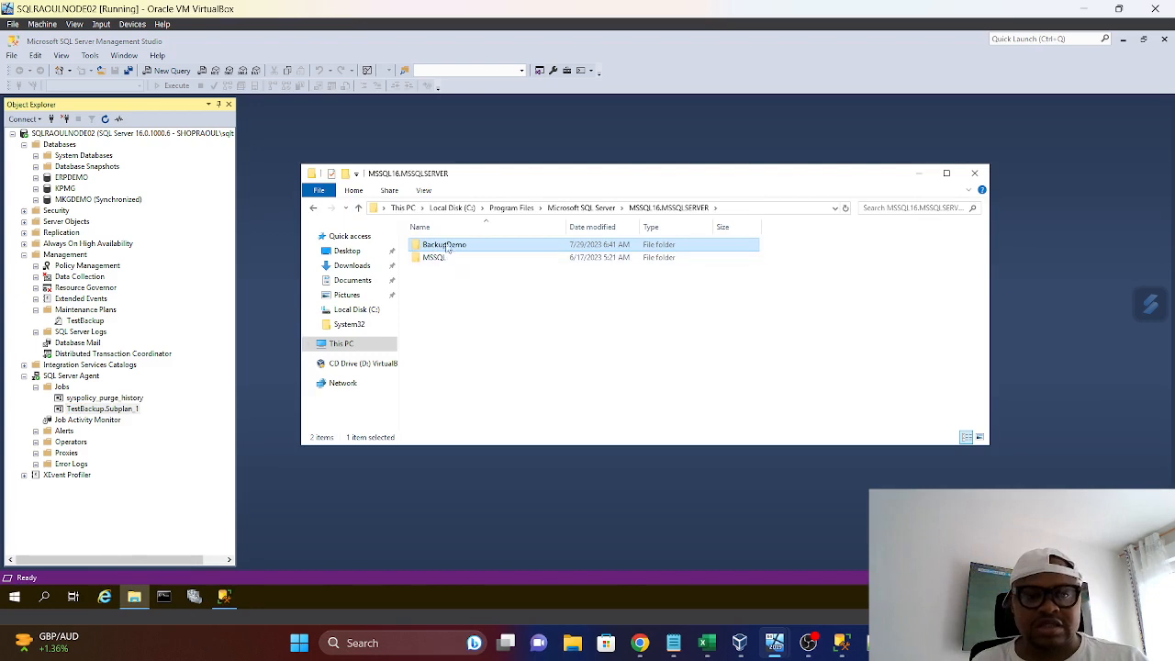
{"action": "double_click", "coordinate": [444, 246]}
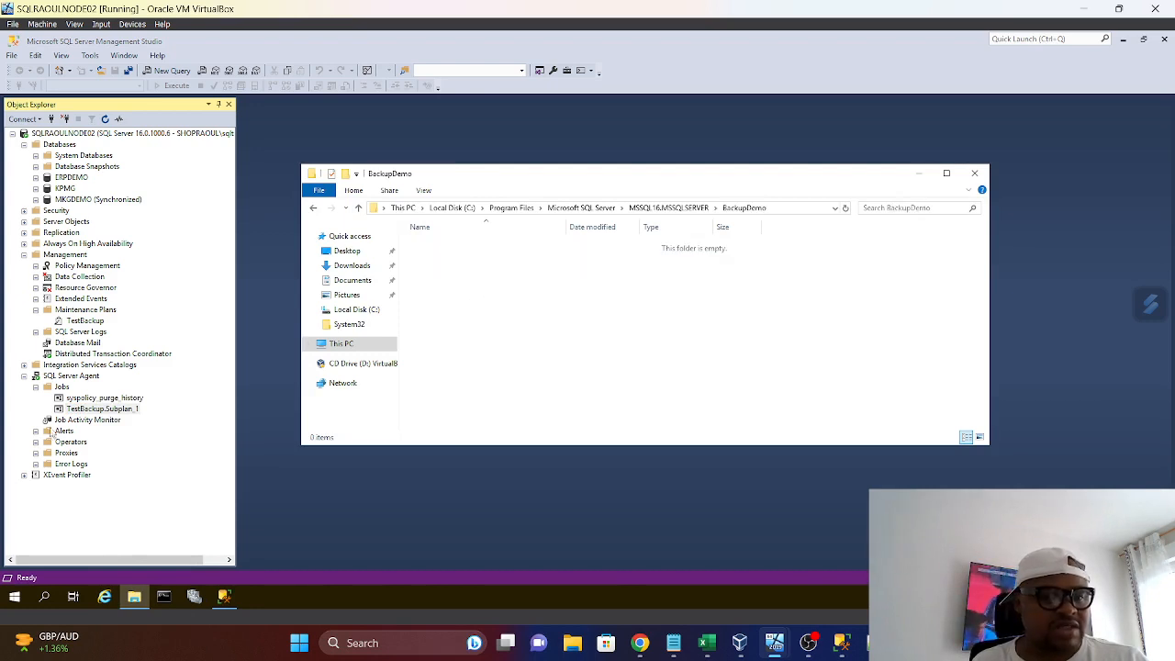
Start the TestBackup.Subplan_1 job, check the backup files in the BackupDemo folder and close File Explorer
{"action": "right_click", "coordinate": [81, 409]}
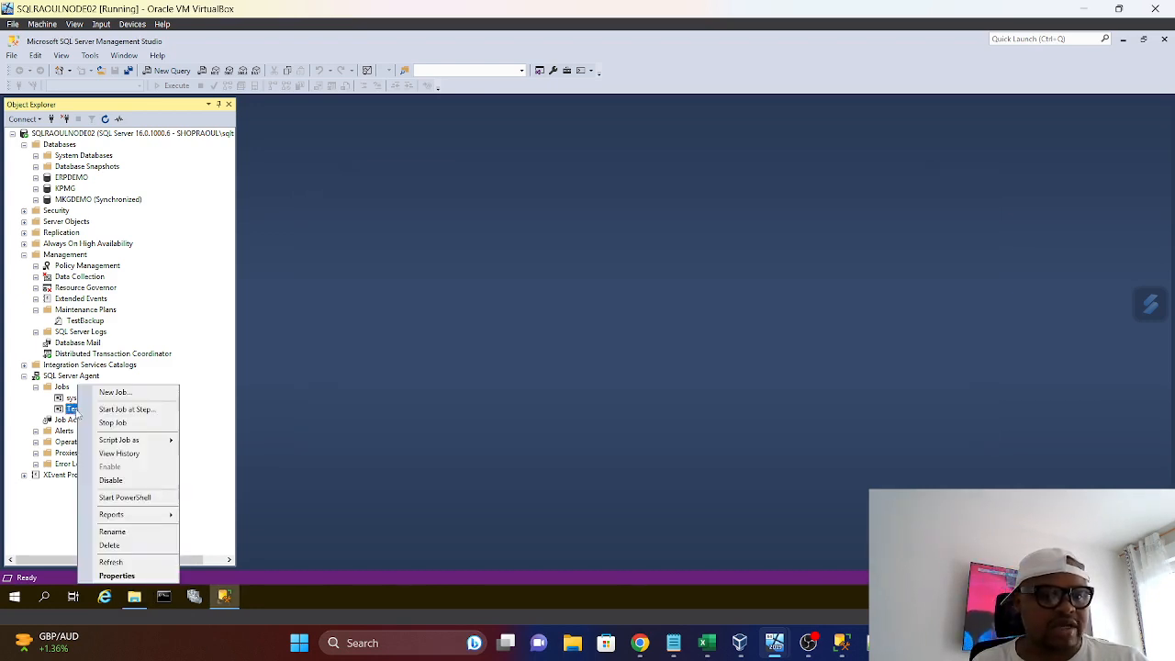
{"action": "left_click", "coordinate": [116, 407]}
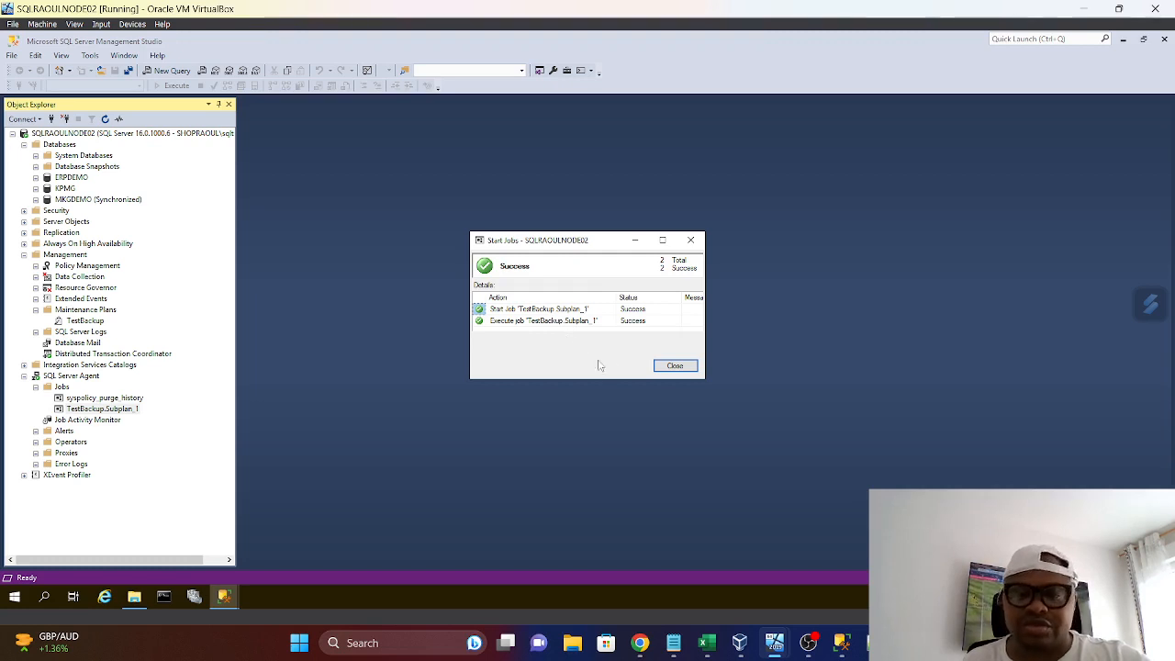
{"action": "left_click", "coordinate": [674, 366]}
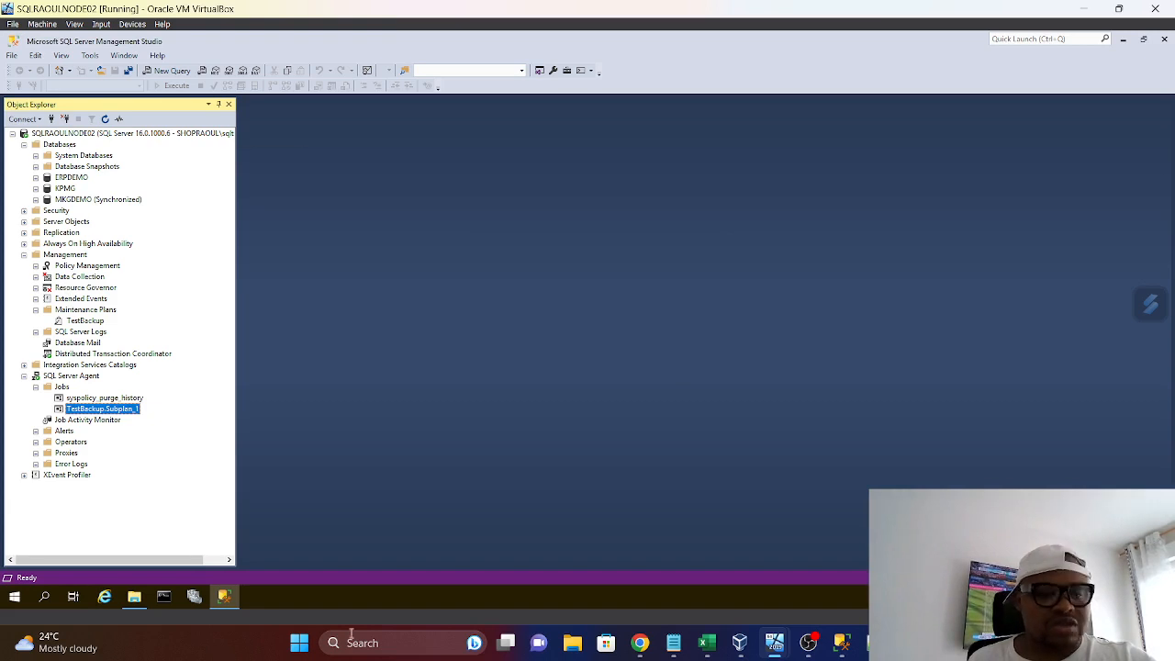
{"action": "left_click", "coordinate": [134, 596]}
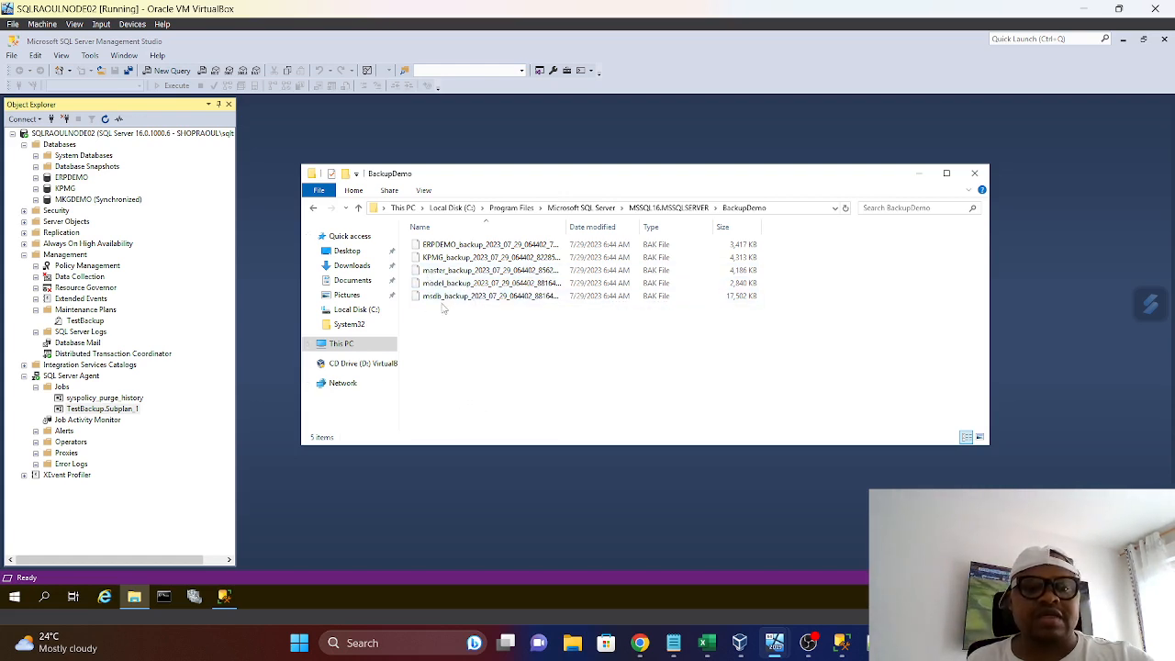
{"action": "left_click", "coordinate": [974, 175]}
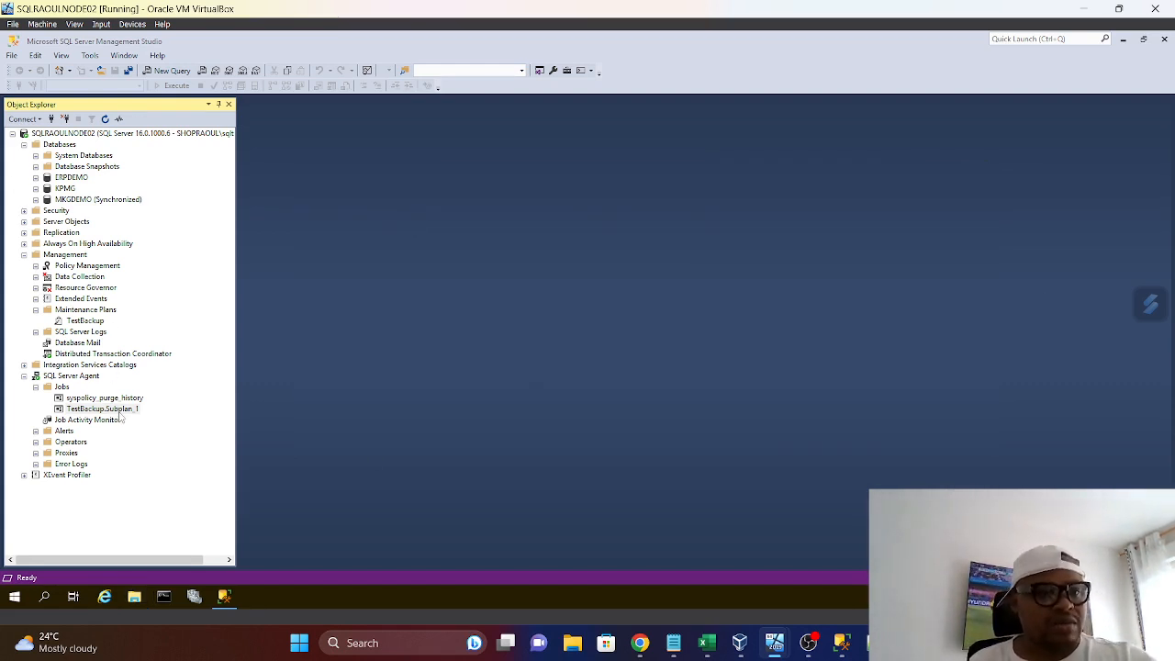
Collapse the open Object Explorer folders and check the availability group's replica role under Always On High Availability
{"action": "left_click", "coordinate": [24, 375]}
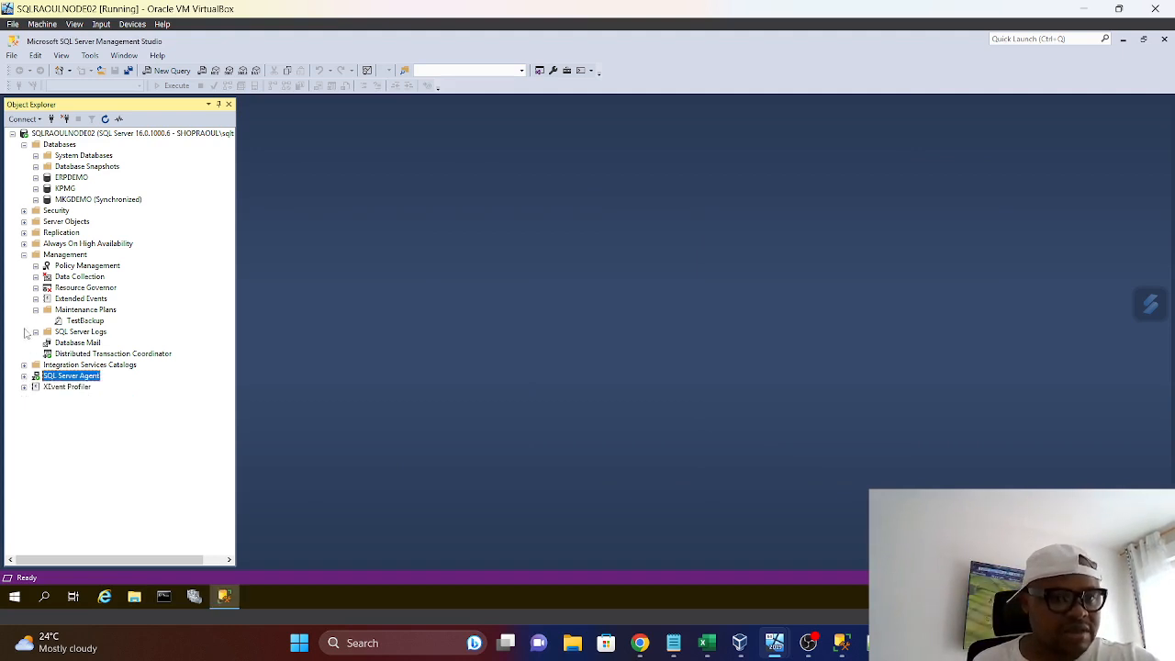
{"action": "left_click", "coordinate": [24, 256]}
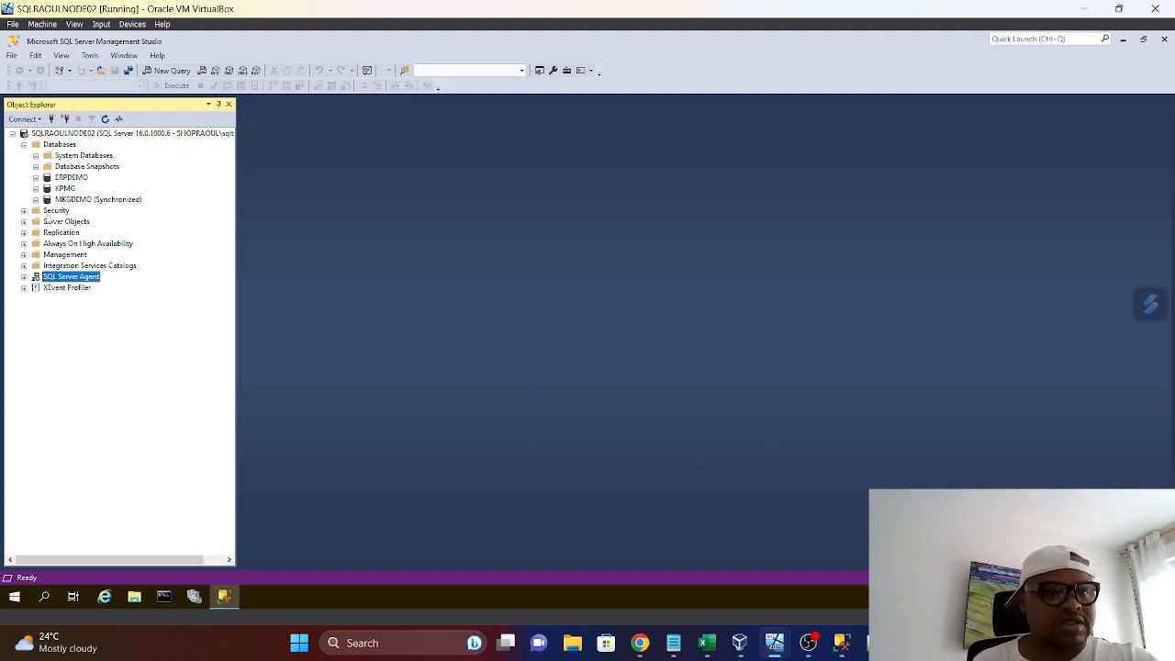
{"action": "left_click", "coordinate": [24, 145]}
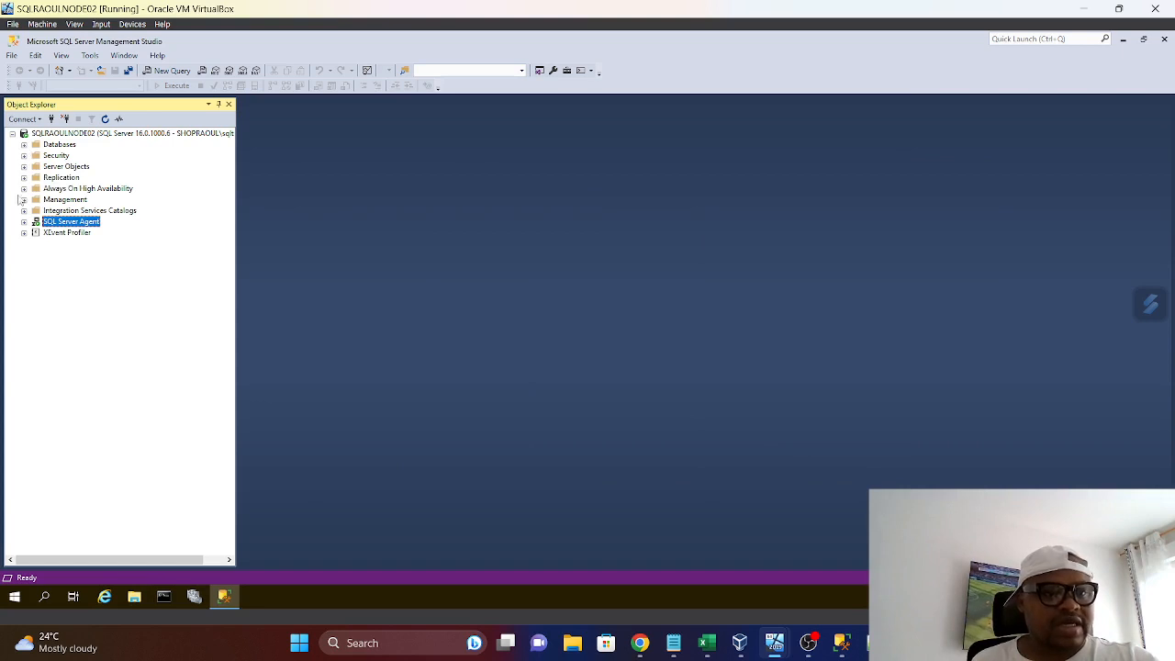
{"action": "left_click", "coordinate": [24, 188]}
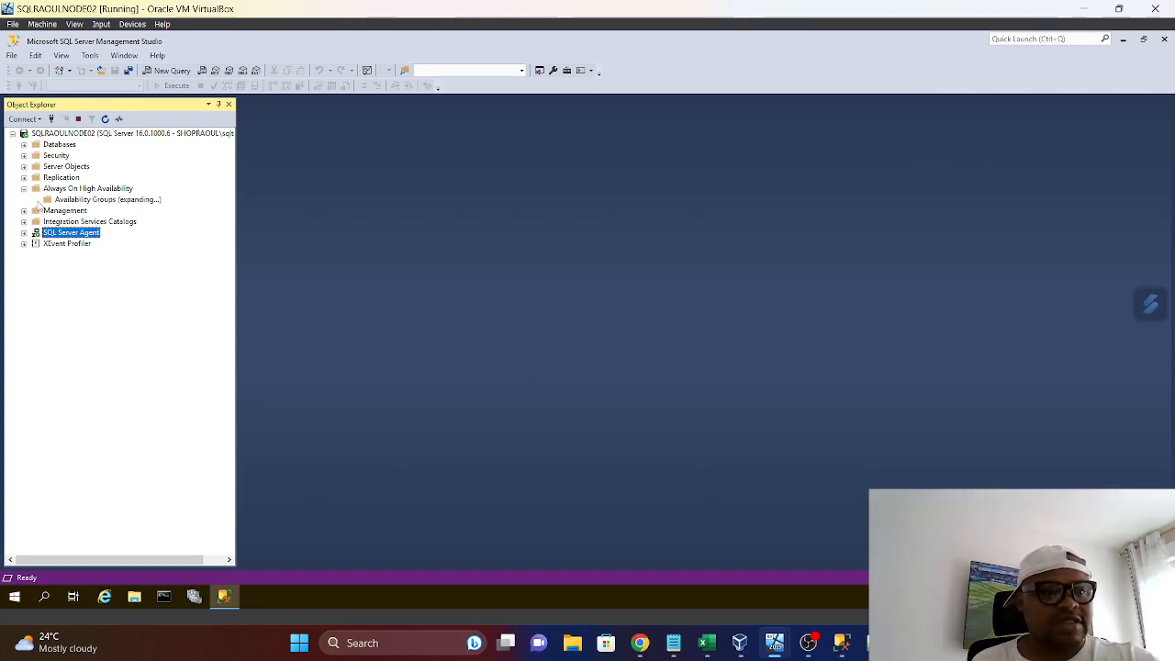
{"action": "left_click", "coordinate": [35, 200]}
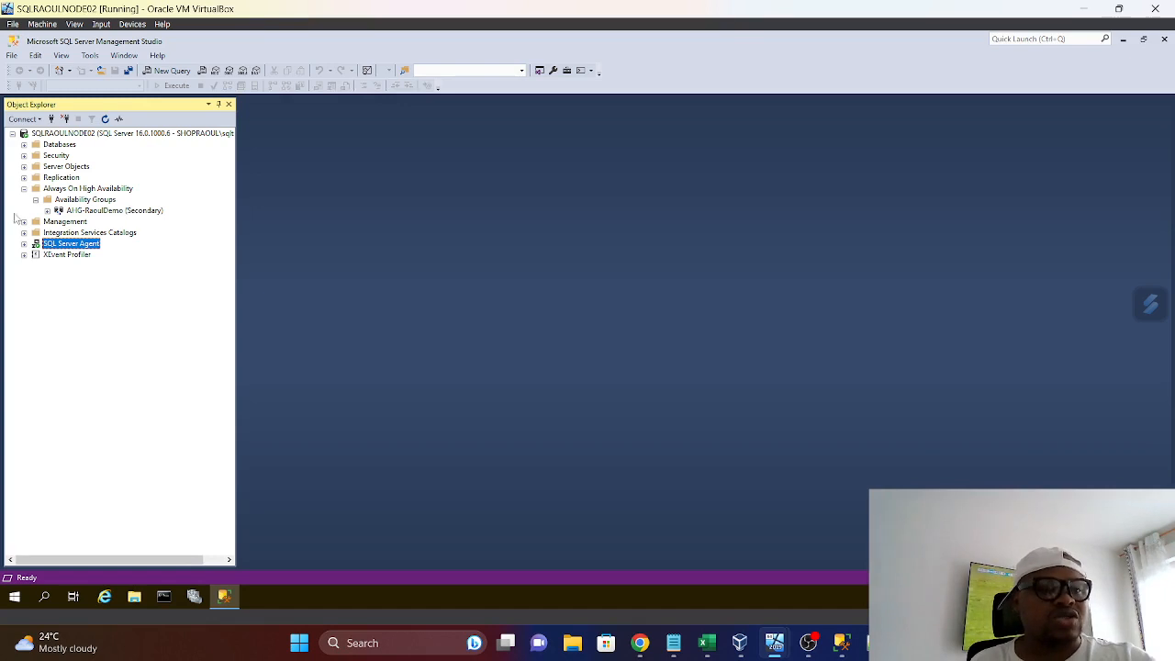
{"action": "left_click", "coordinate": [24, 188]}
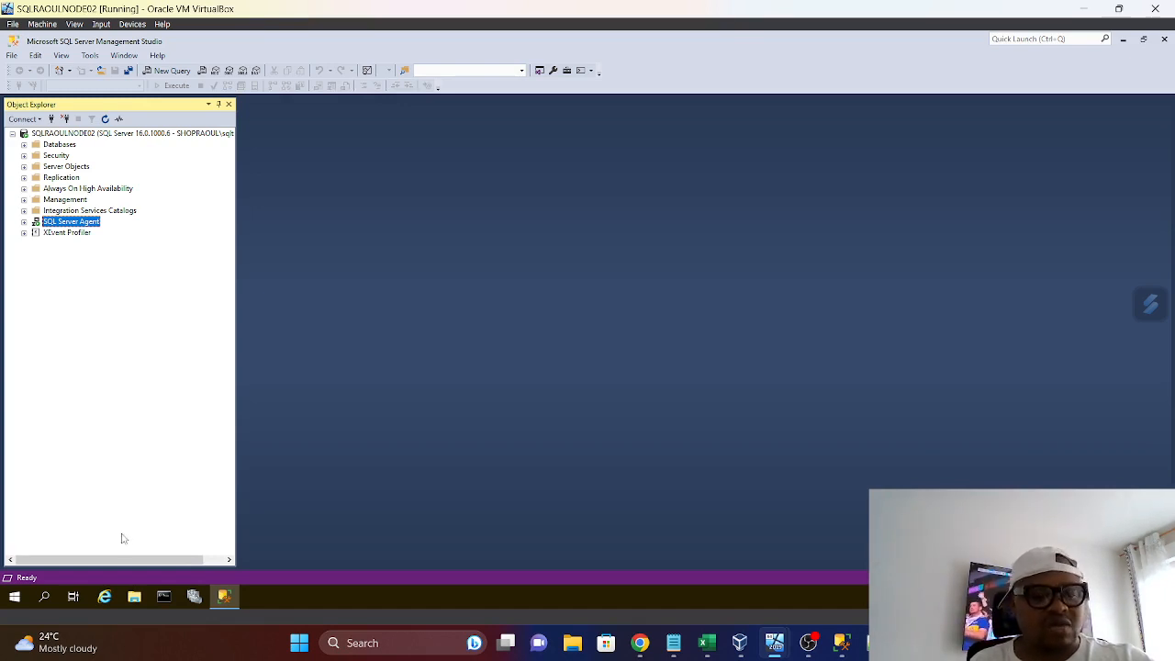
Open SQL Server 2022 Configuration Manager and stop the SQL Server Agent (MSSQLSERVER) service
{"action": "left_click", "coordinate": [14, 597]}
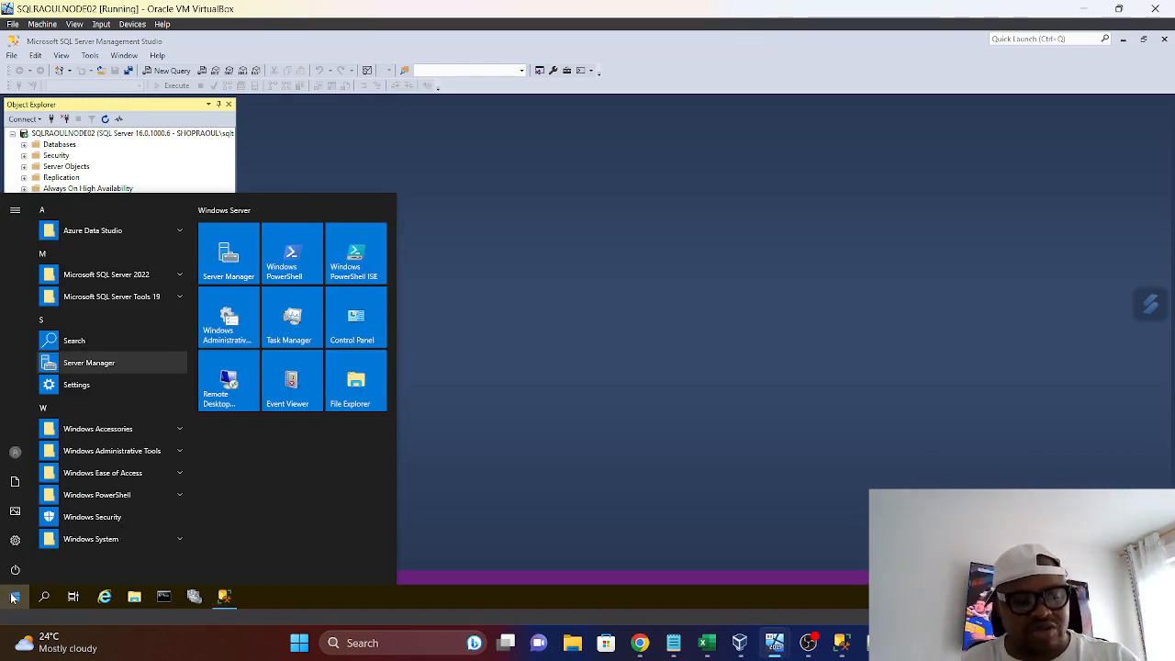
{"action": "type", "text": "sql"}
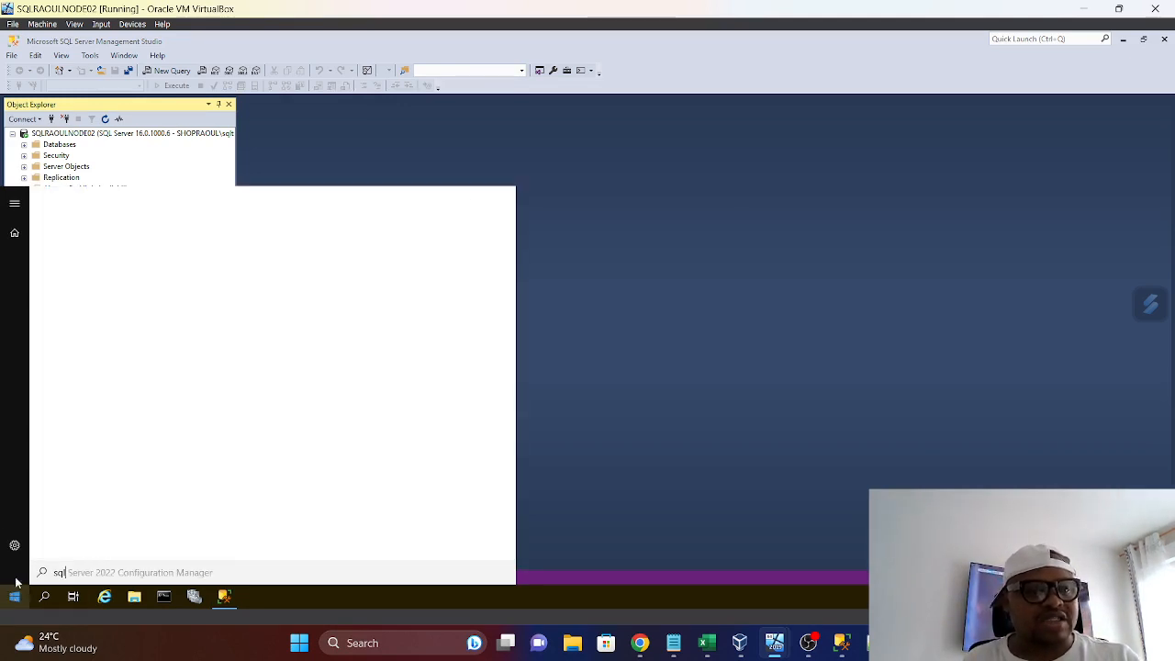
{"action": "left_click", "coordinate": [144, 264]}
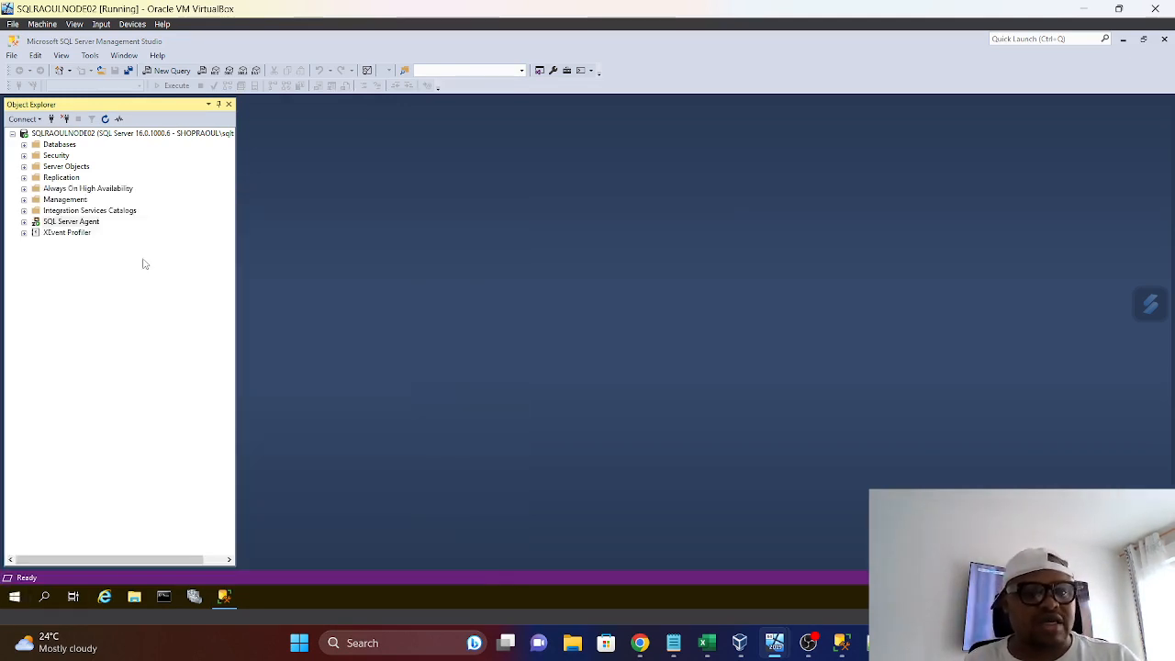
{"action": "left_click", "coordinate": [524, 391]}
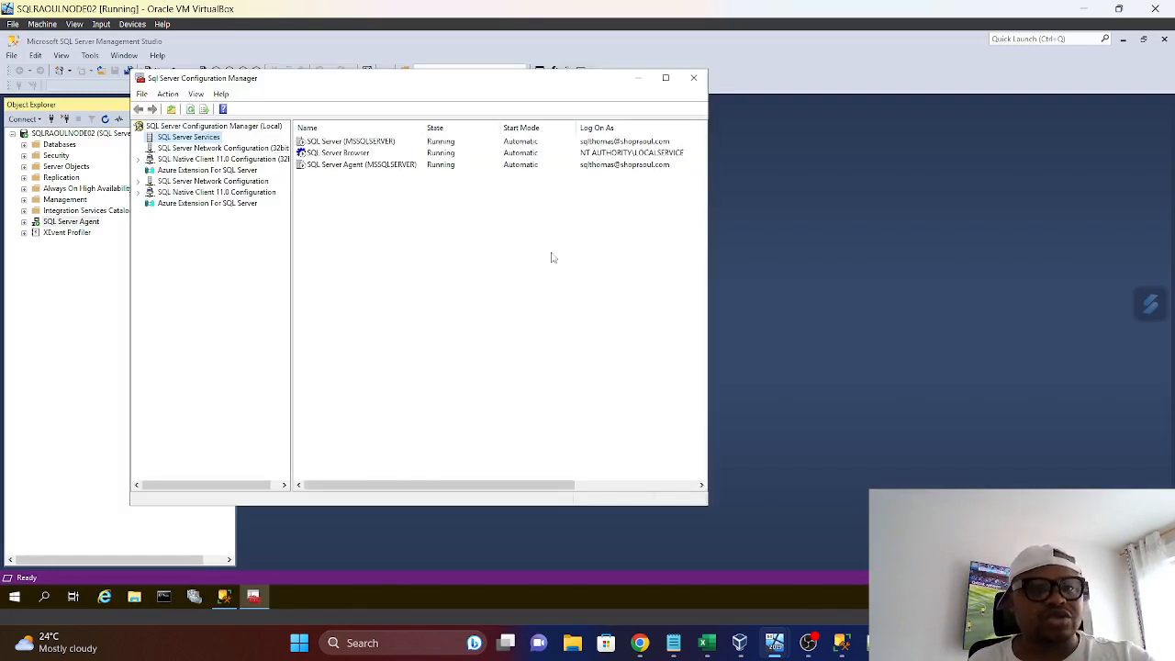
{"action": "left_click", "coordinate": [358, 165]}
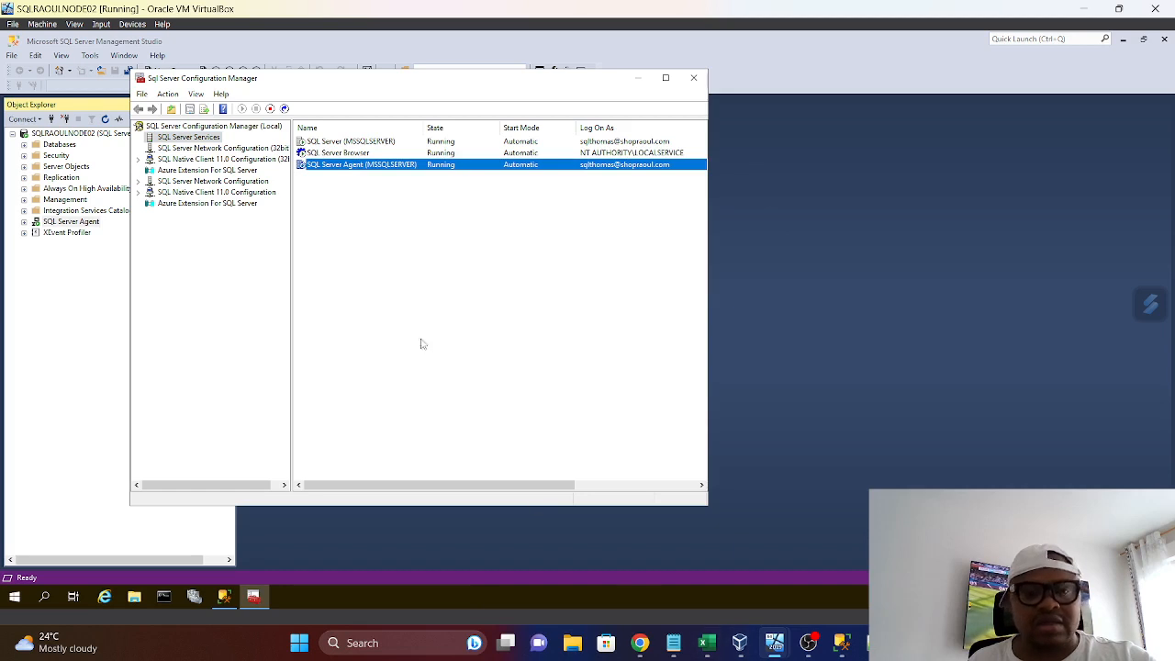
{"action": "right_click", "coordinate": [352, 169]}
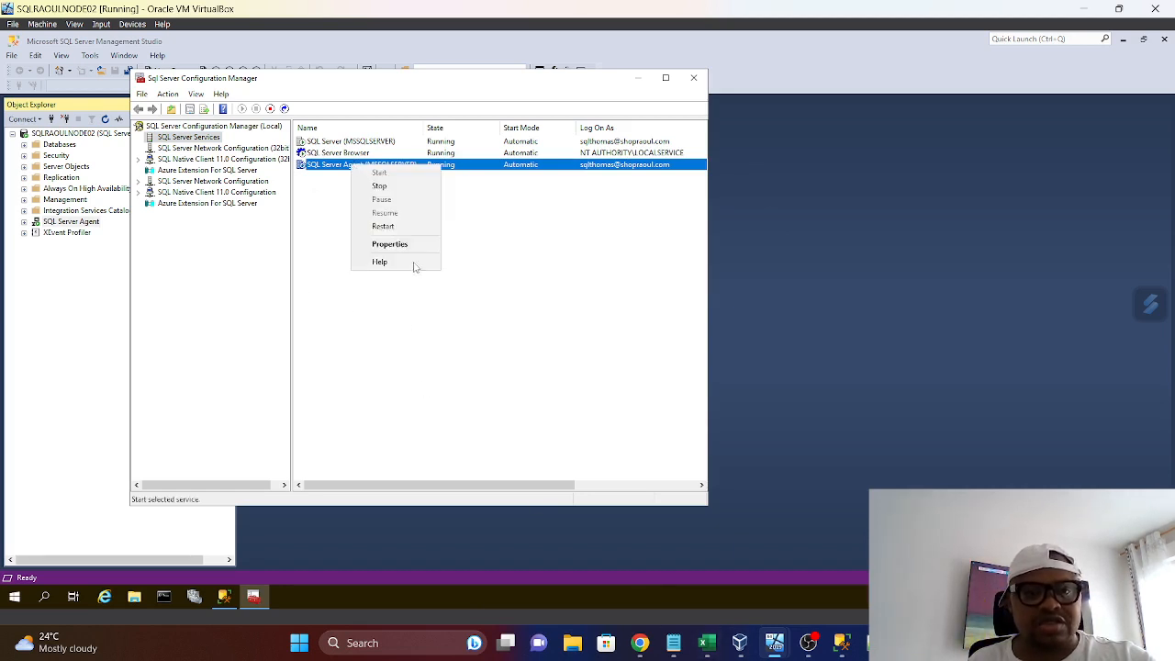
{"action": "left_click", "coordinate": [380, 186]}
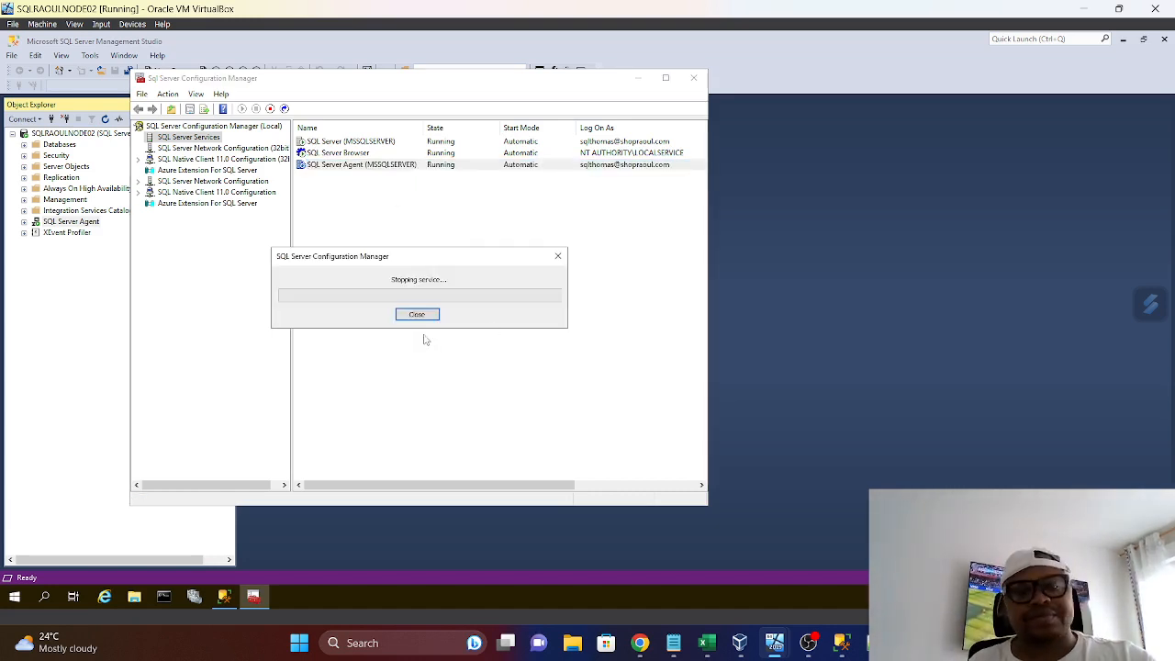
Set the SQL Server Agent (MSSQLSERVER) service's start mode to Disabled, apply it and close Configuration Manager
{"action": "right_click", "coordinate": [358, 167]}
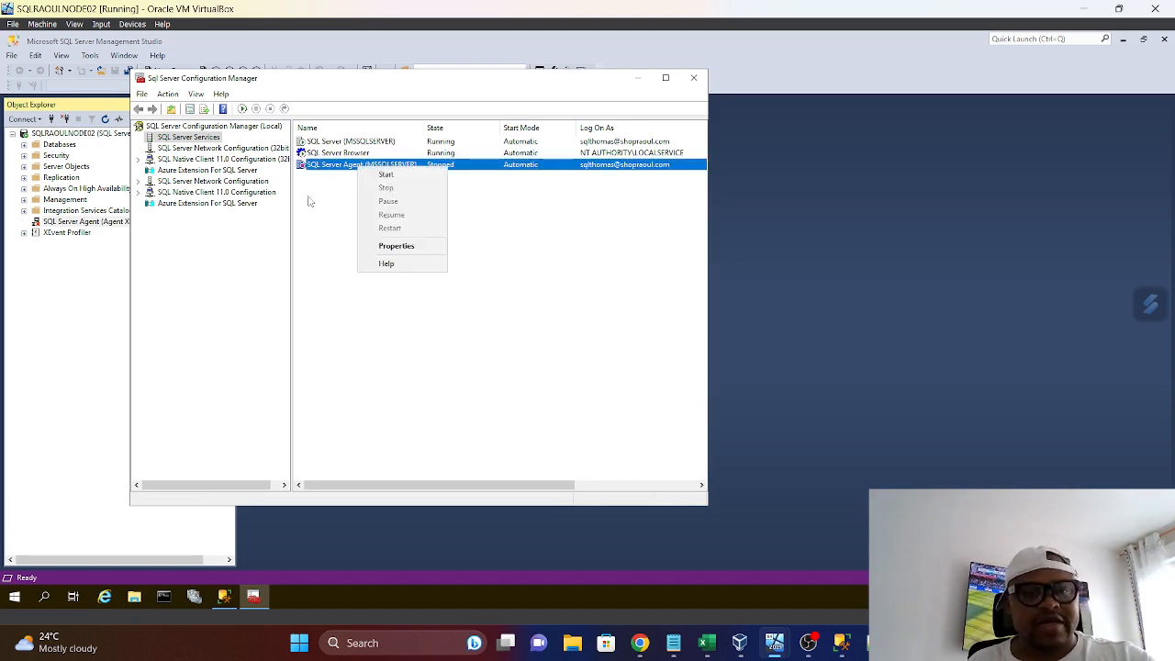
{"action": "left_click", "coordinate": [397, 246]}
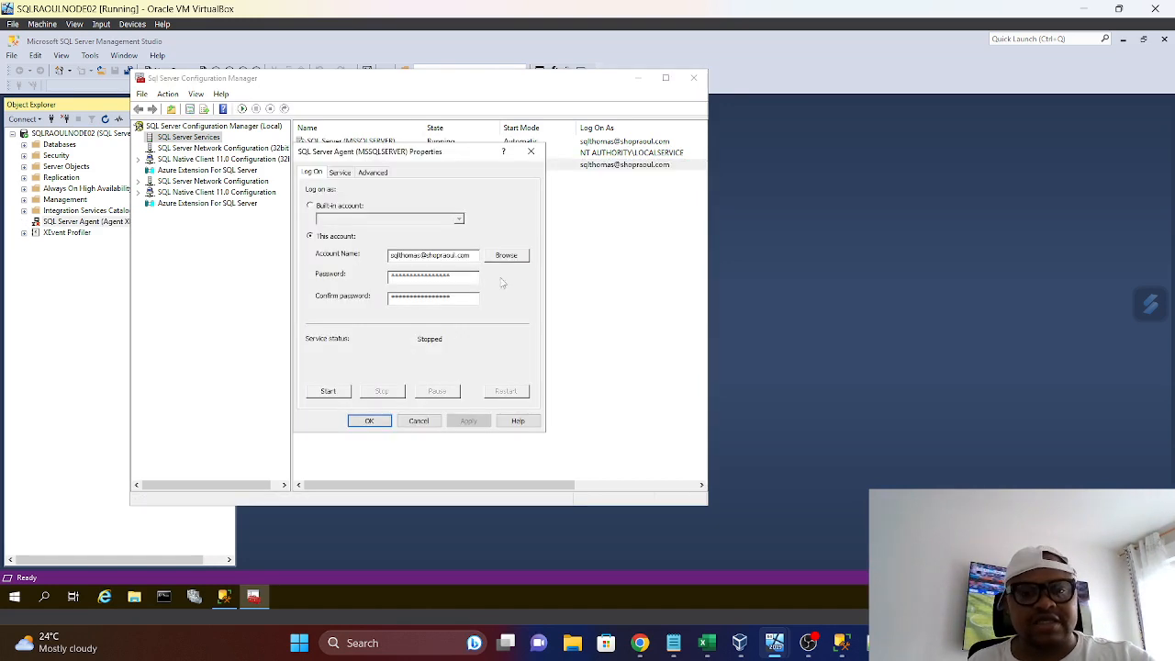
{"action": "left_click", "coordinate": [346, 174]}
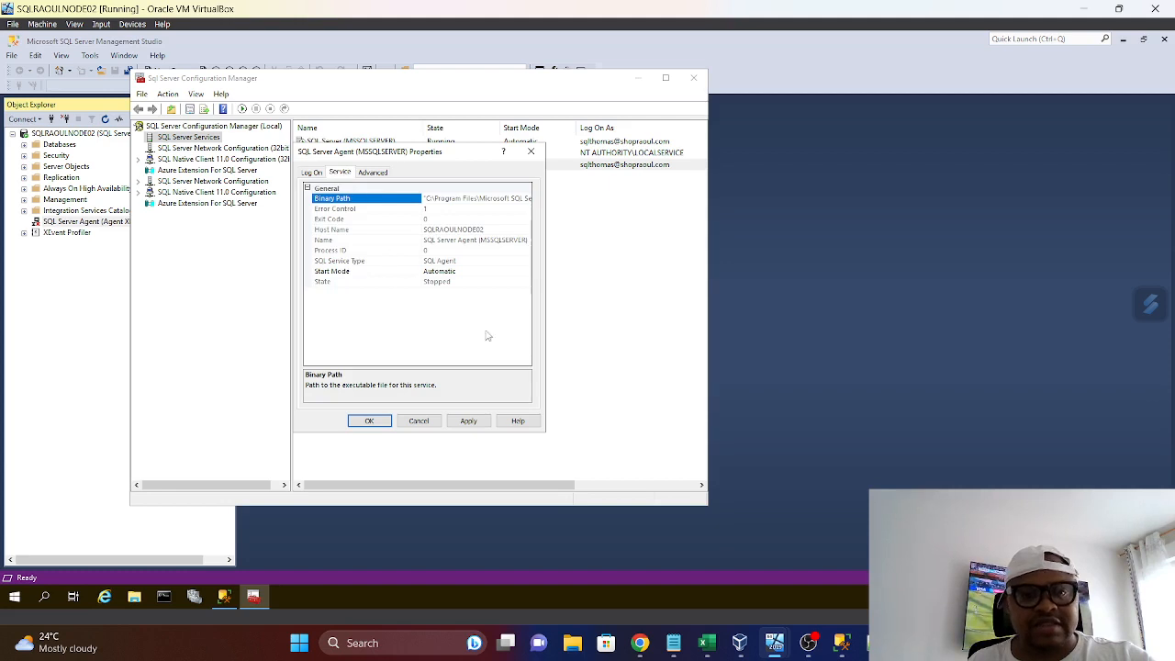
{"action": "left_click", "coordinate": [525, 272]}
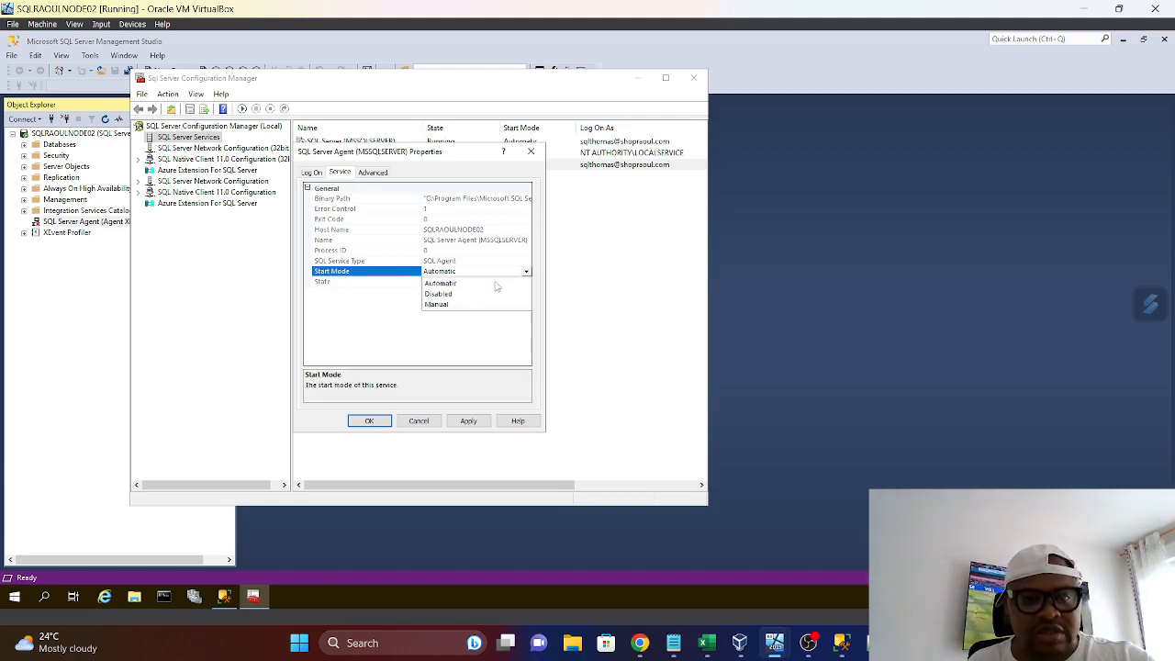
{"action": "left_click", "coordinate": [440, 294]}
{"action": "left_click", "coordinate": [468, 421]}
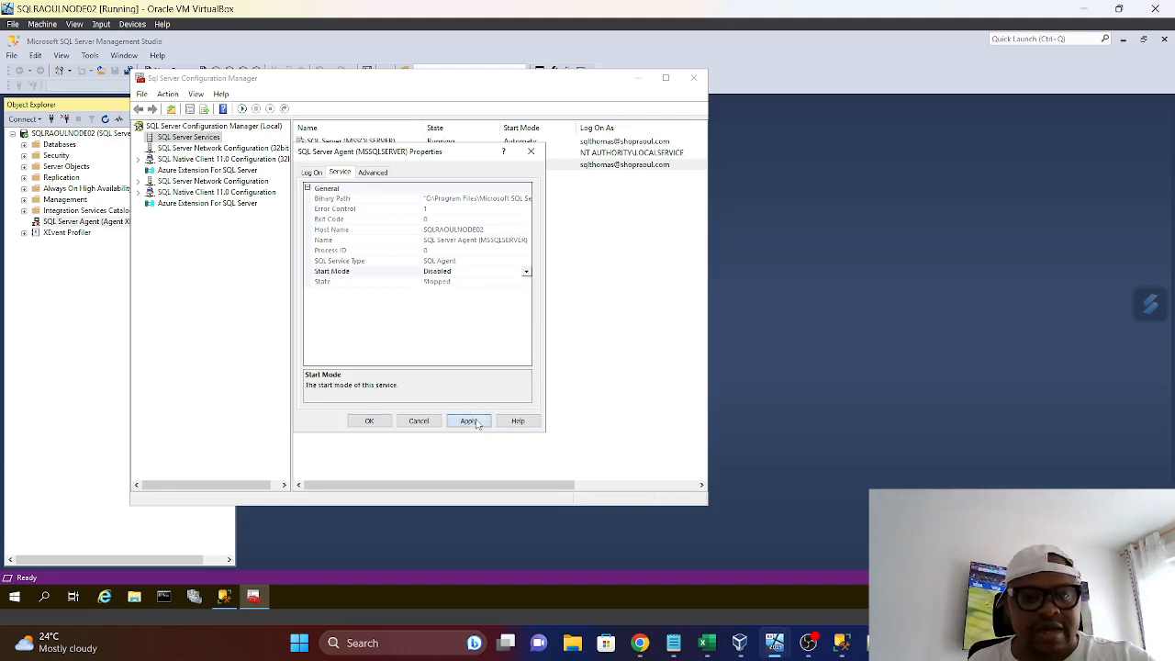
{"action": "left_click", "coordinate": [378, 424]}
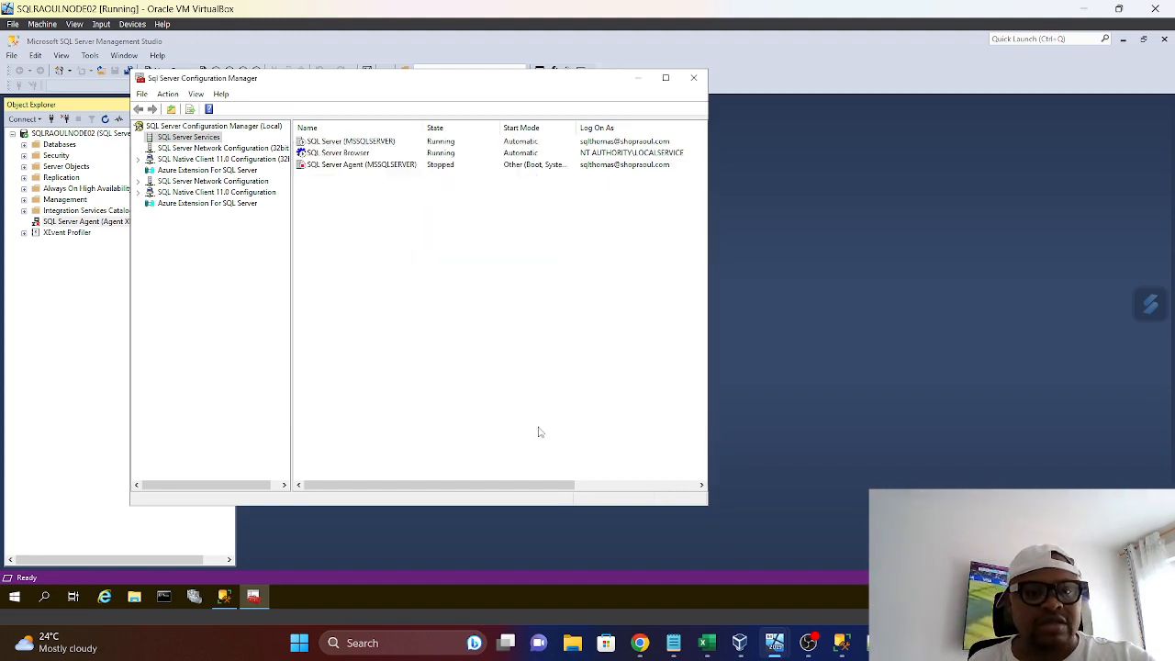
{"action": "left_click", "coordinate": [694, 78]}
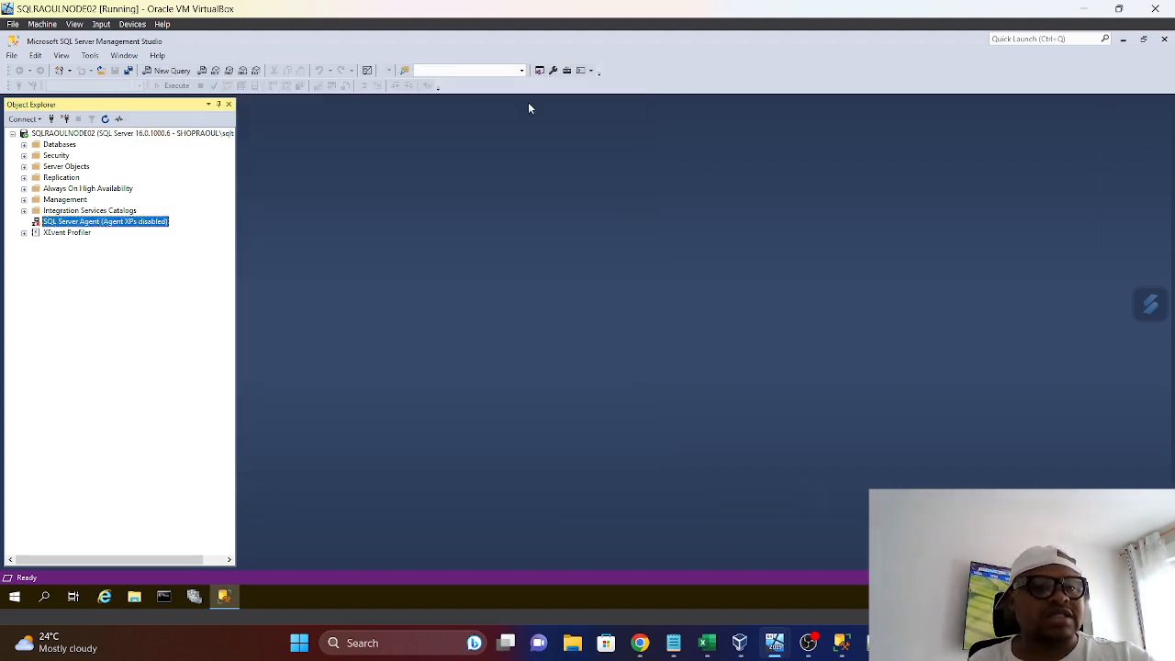
Refresh Object Explorer and open a new query window on the SQLRAOULNODE02 server
{"action": "left_click", "coordinate": [104, 119]}
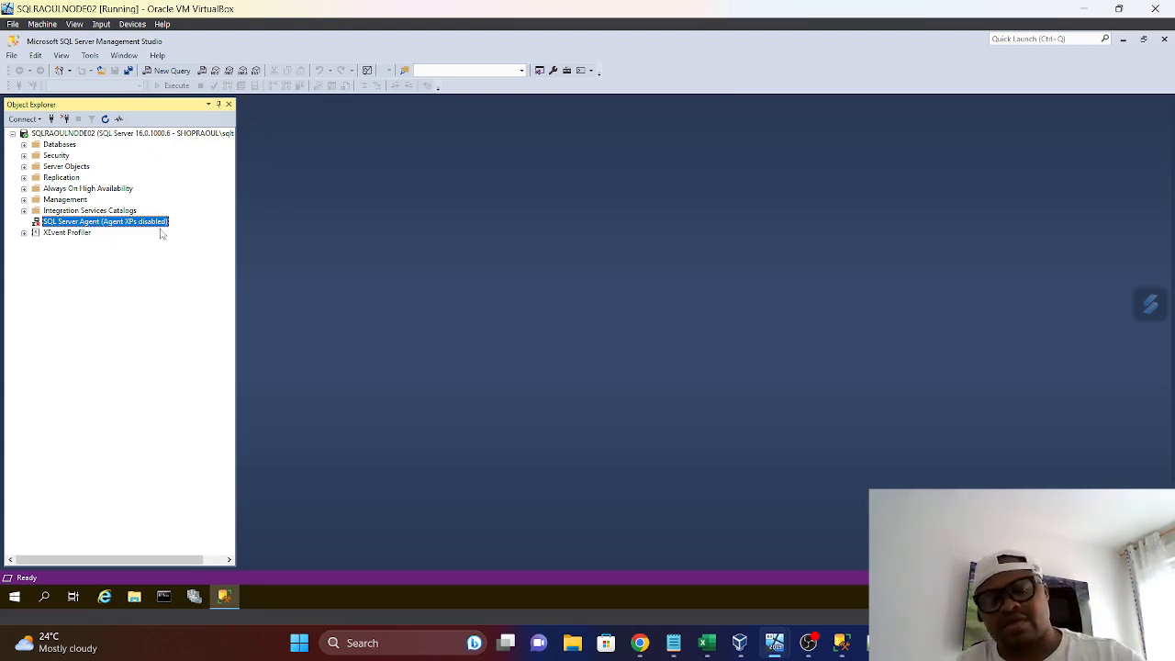
{"action": "right_click", "coordinate": [57, 134]}
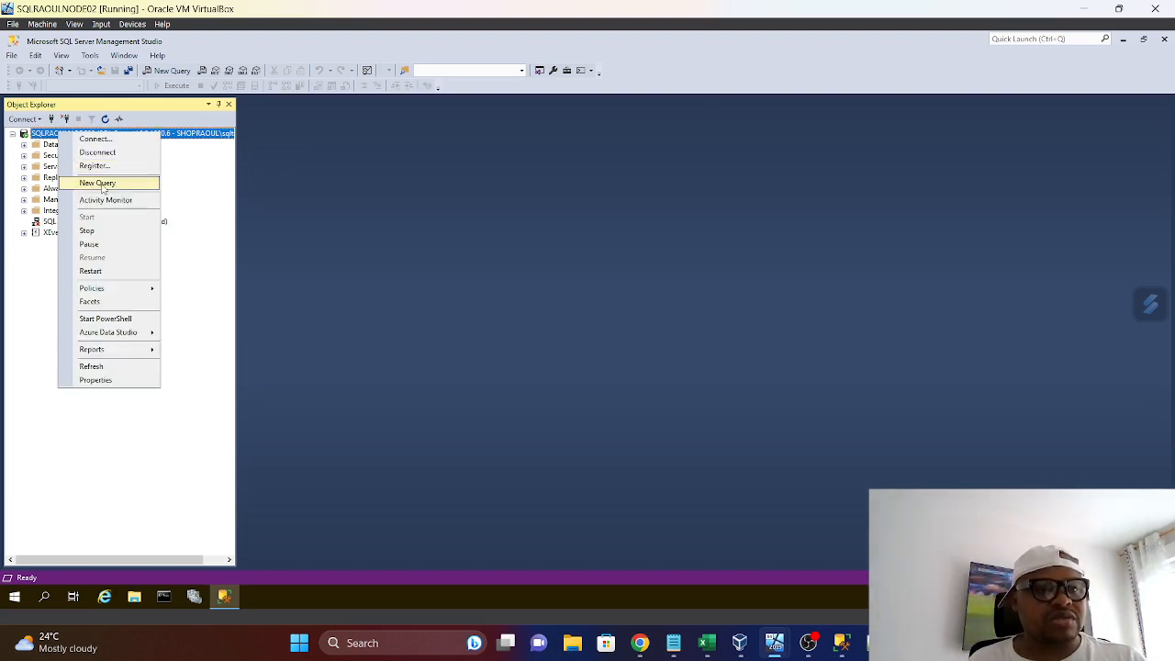
{"action": "left_click", "coordinate": [101, 182]}
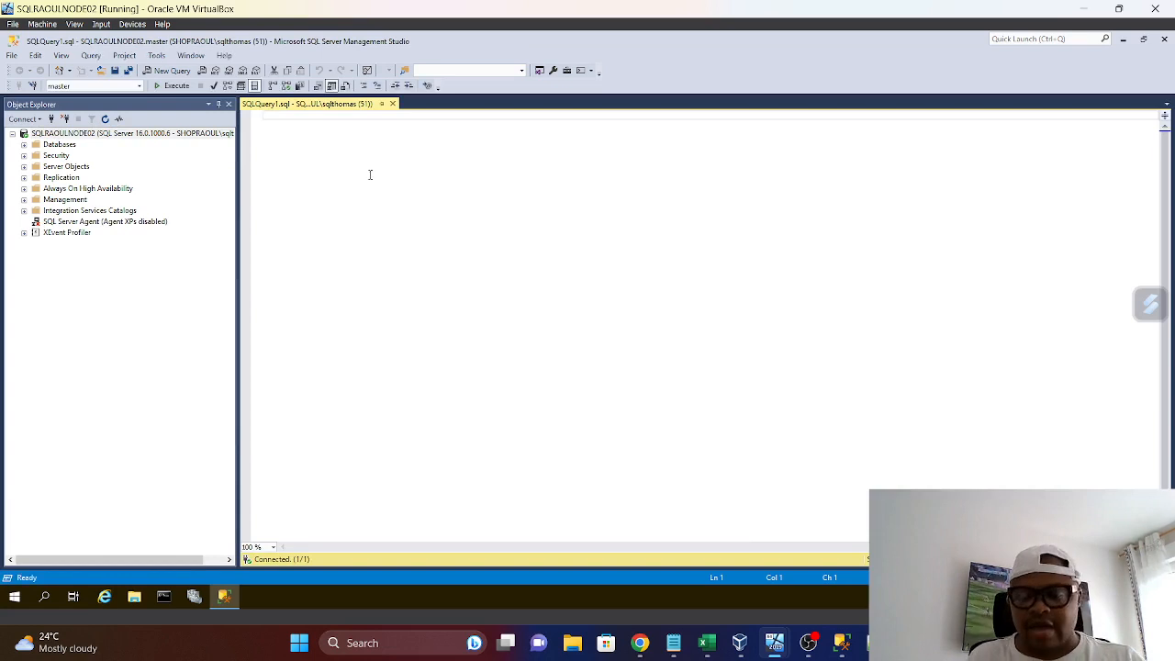
{"action": "key", "text": "Return"}
{"action": "key", "text": "Return"}
{"action": "key", "text": "Return"}
{"action": "type", "text": "s"}
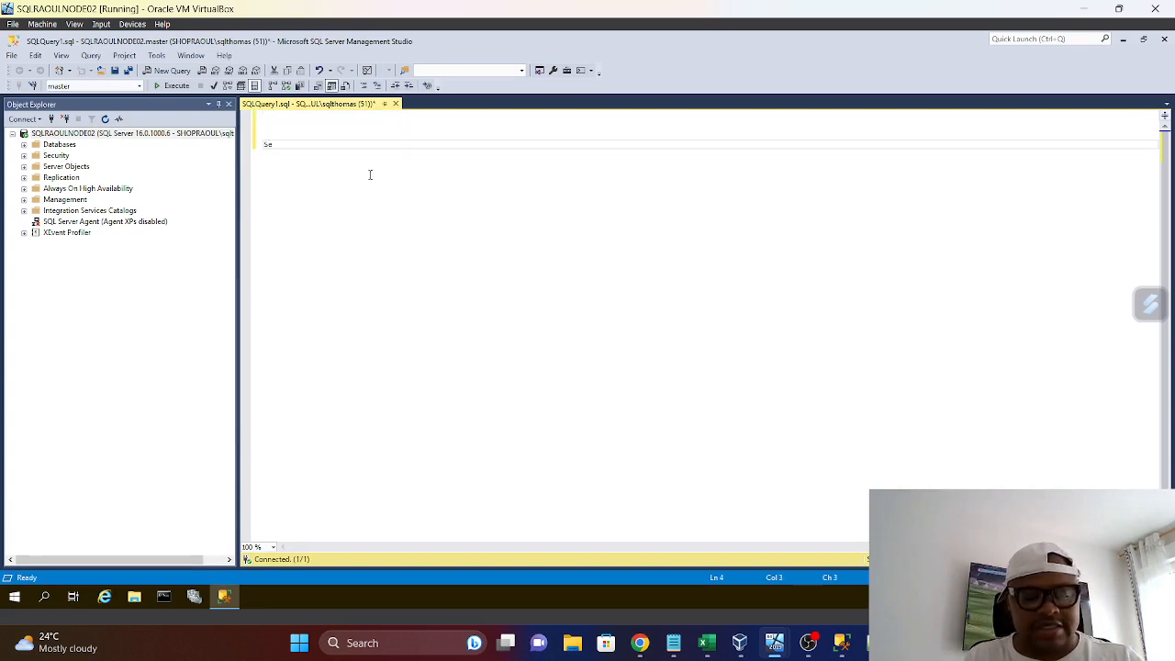
{"action": "type", "text": "elect  "}
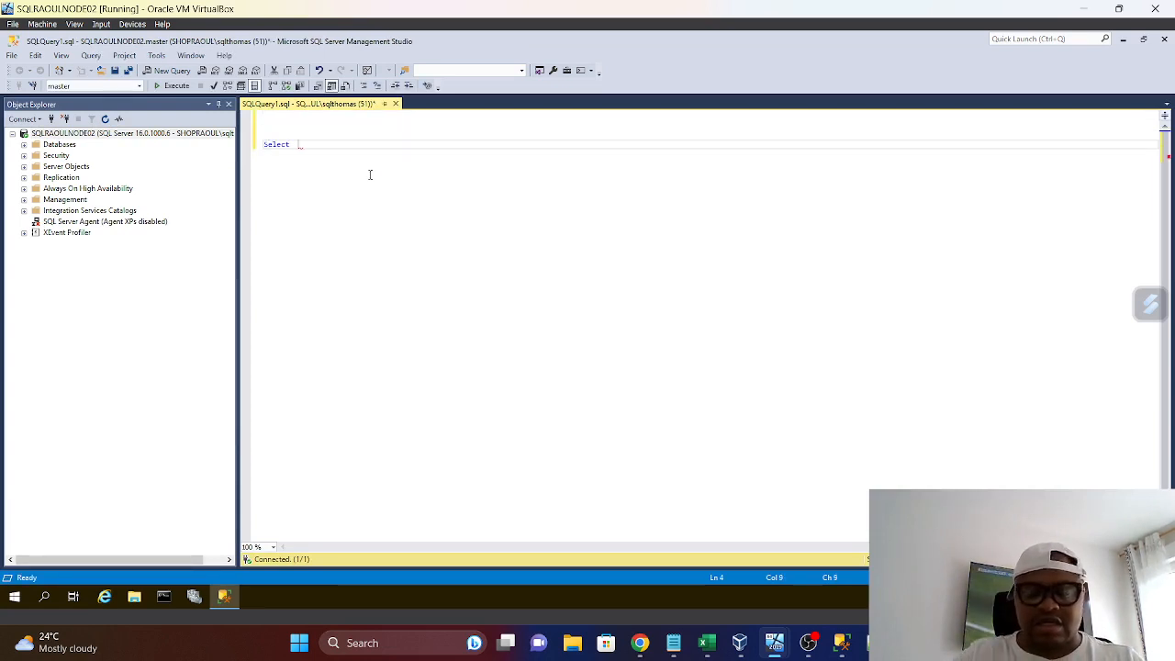
{"action": "type", "text": "*"}
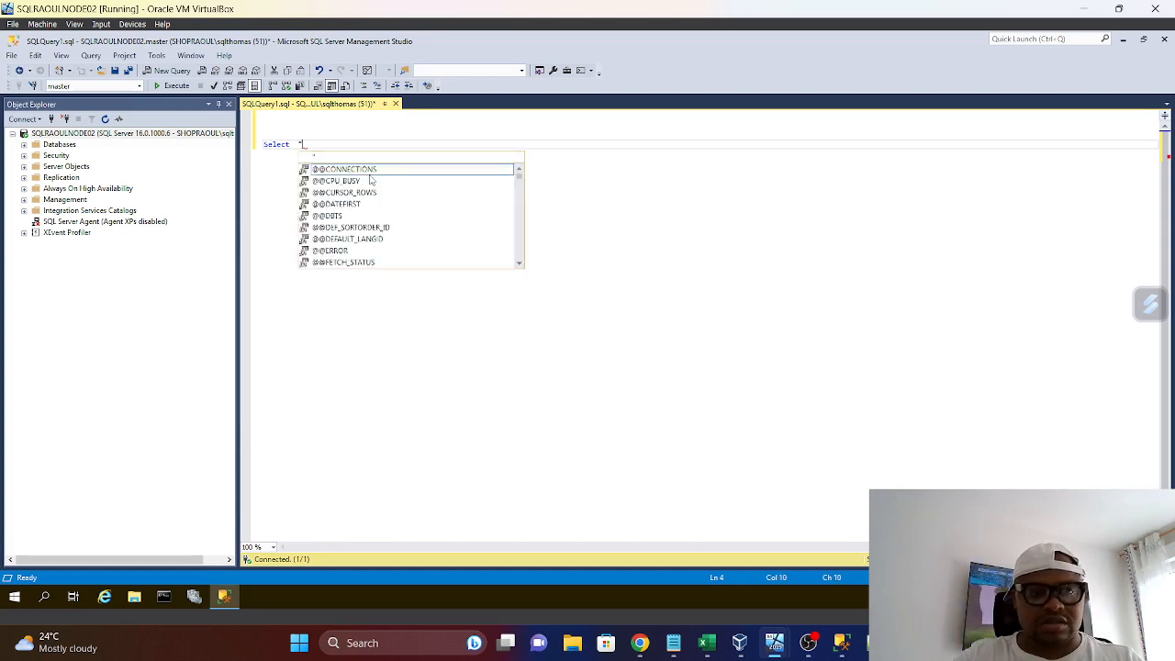
{"action": "key", "text": "BackSpace"}
{"action": "type", "text": "@"}
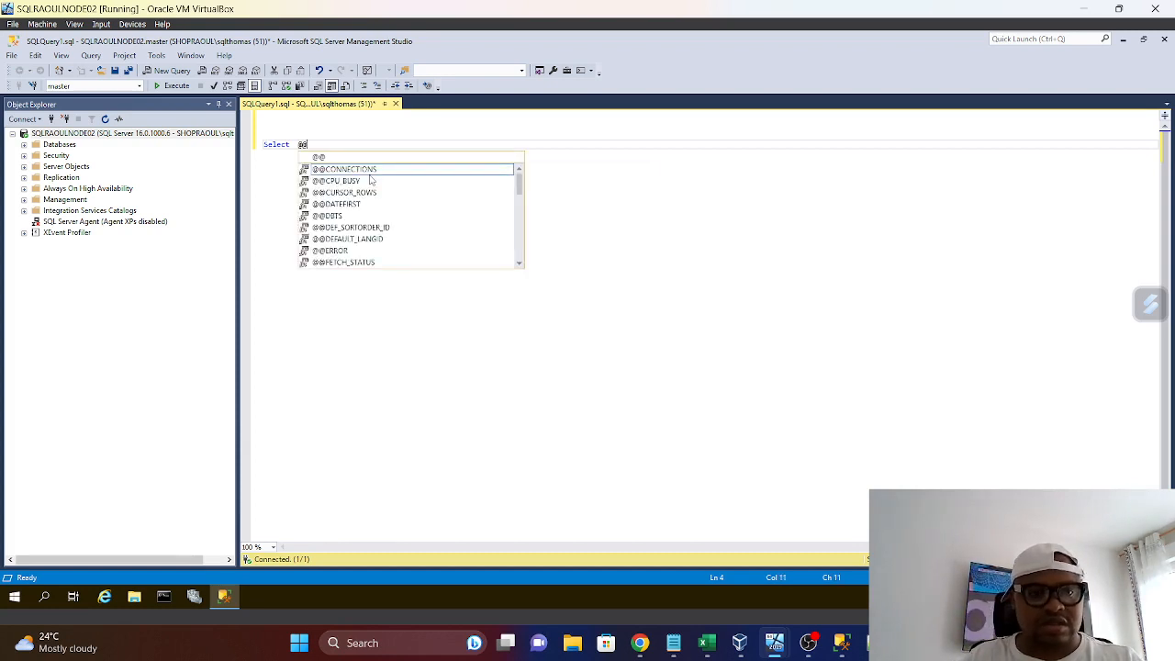
{"action": "type", "text": "@V"}
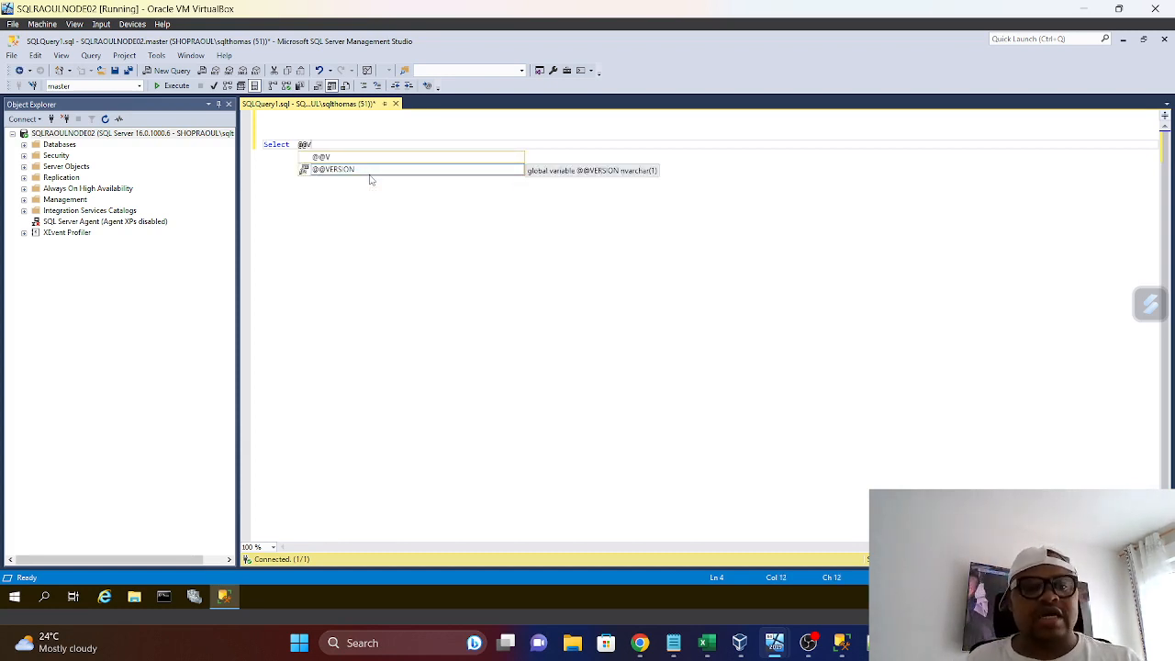
{"action": "left_click", "coordinate": [339, 169]}
{"action": "left_click", "coordinate": [339, 170]}
{"action": "left_click", "coordinate": [172, 85]}
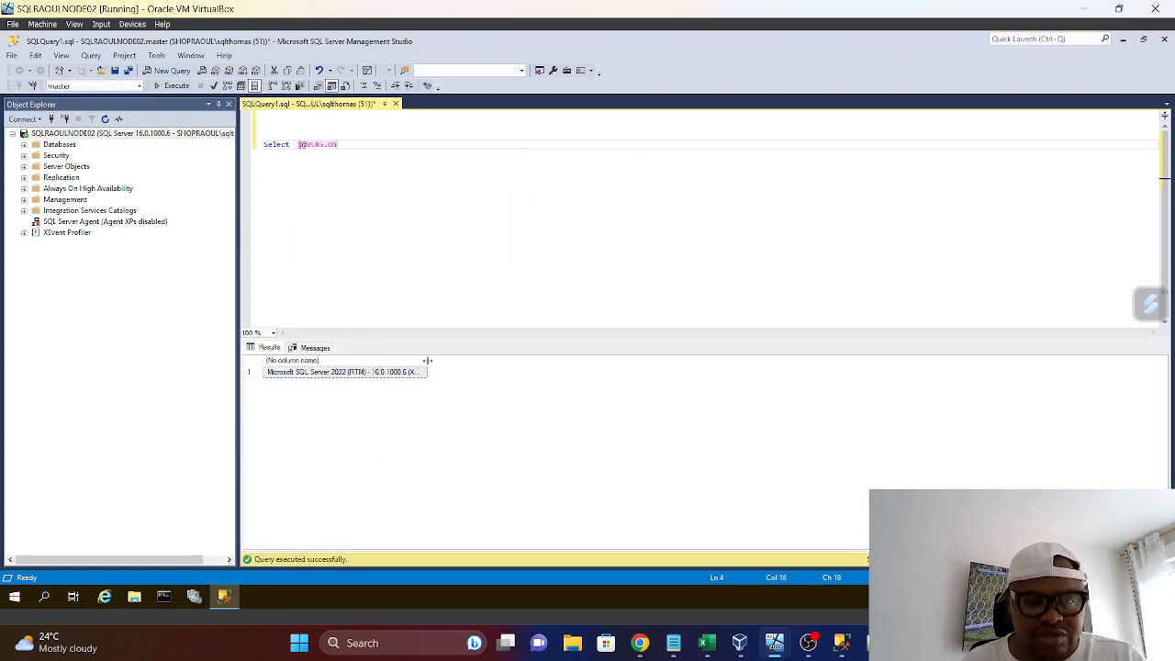
Widen the result column, copy the returned version string and paste it a few lines below the query
{"action": "double_click", "coordinate": [427, 361]}
{"action": "left_click", "coordinate": [418, 374]}
{"action": "right_click", "coordinate": [413, 372]}
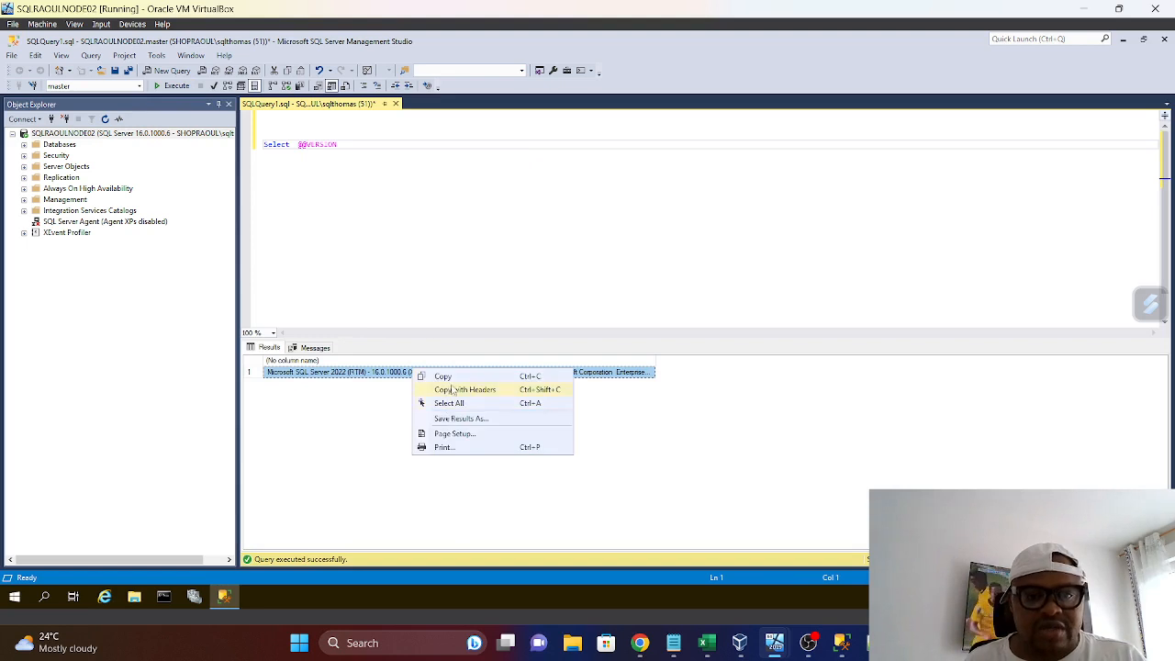
{"action": "left_click", "coordinate": [447, 379]}
{"action": "left_click", "coordinate": [365, 152]}
{"action": "key", "text": "Return"}
{"action": "key", "text": "Return"}
{"action": "key", "text": "Return"}
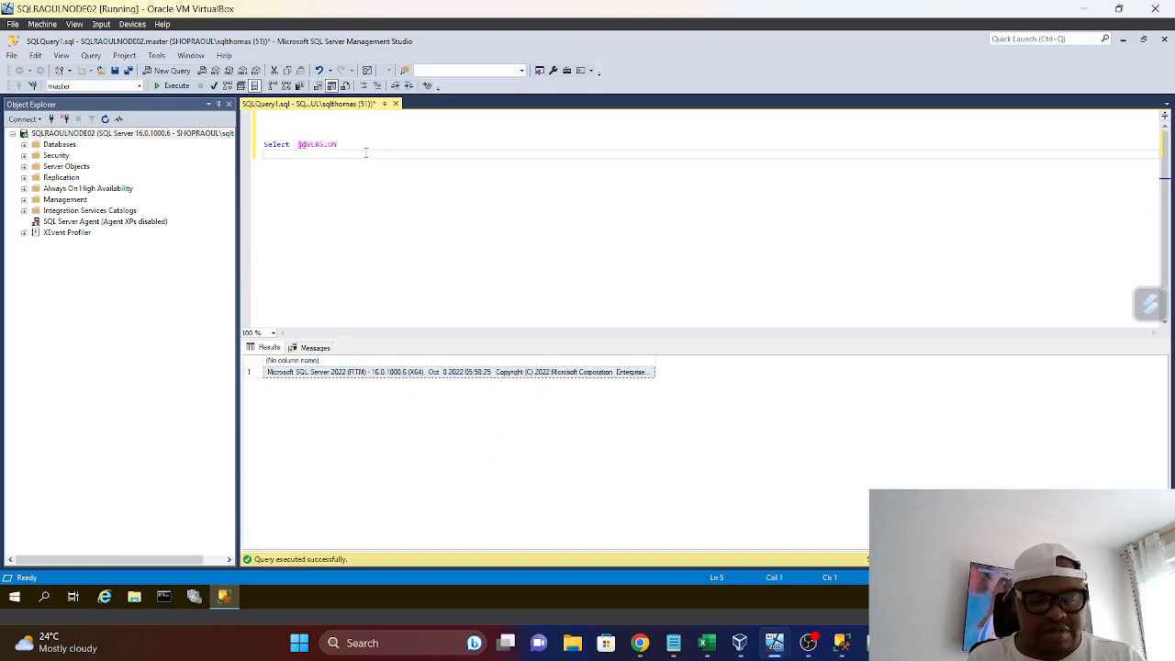
{"action": "key", "text": "ctrl+v"}
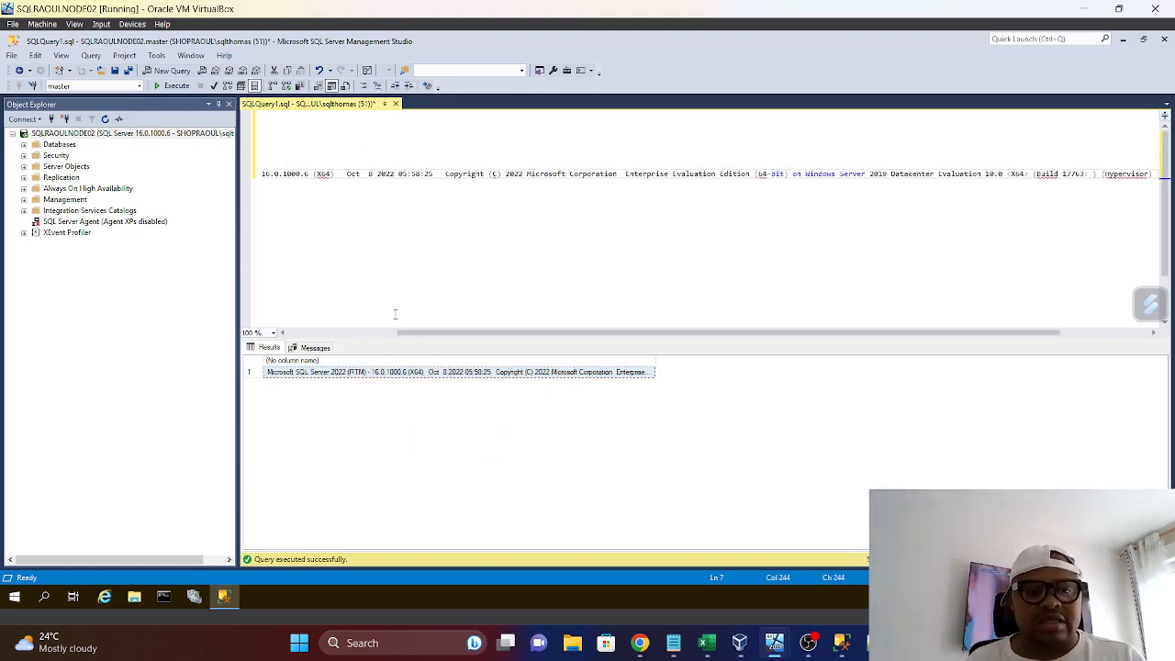
{"action": "left_click_drag", "start_coordinate": [427, 336], "coordinate": [271, 345]}
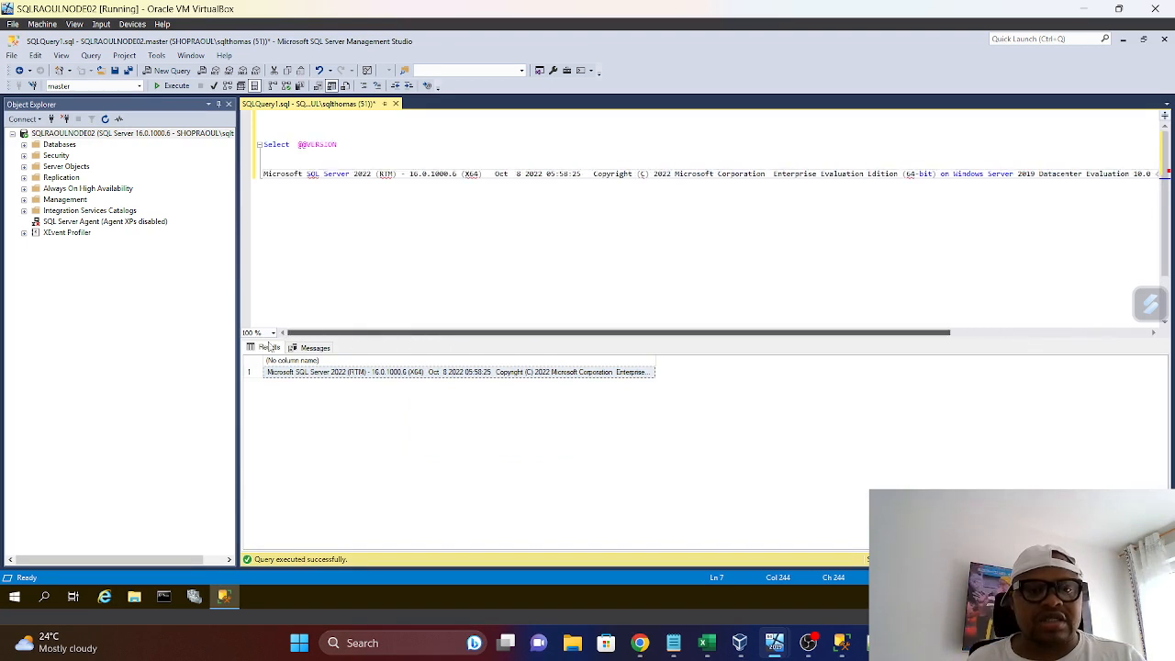
{"action": "left_click", "coordinate": [267, 144]}
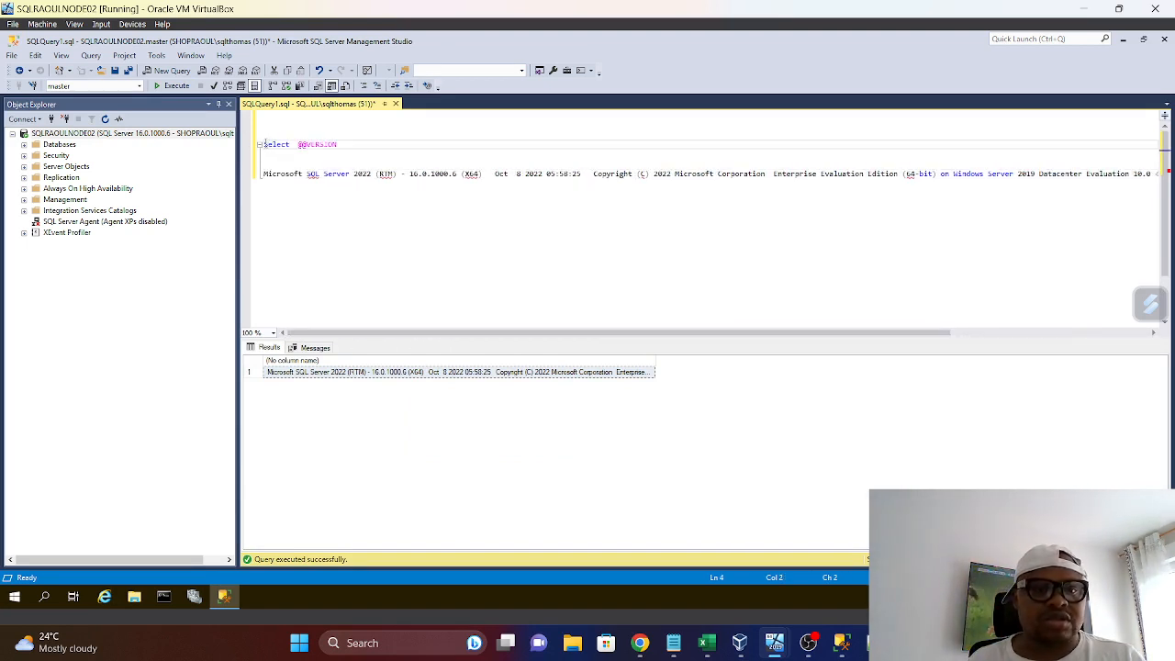
{"action": "type", "text": "--"}
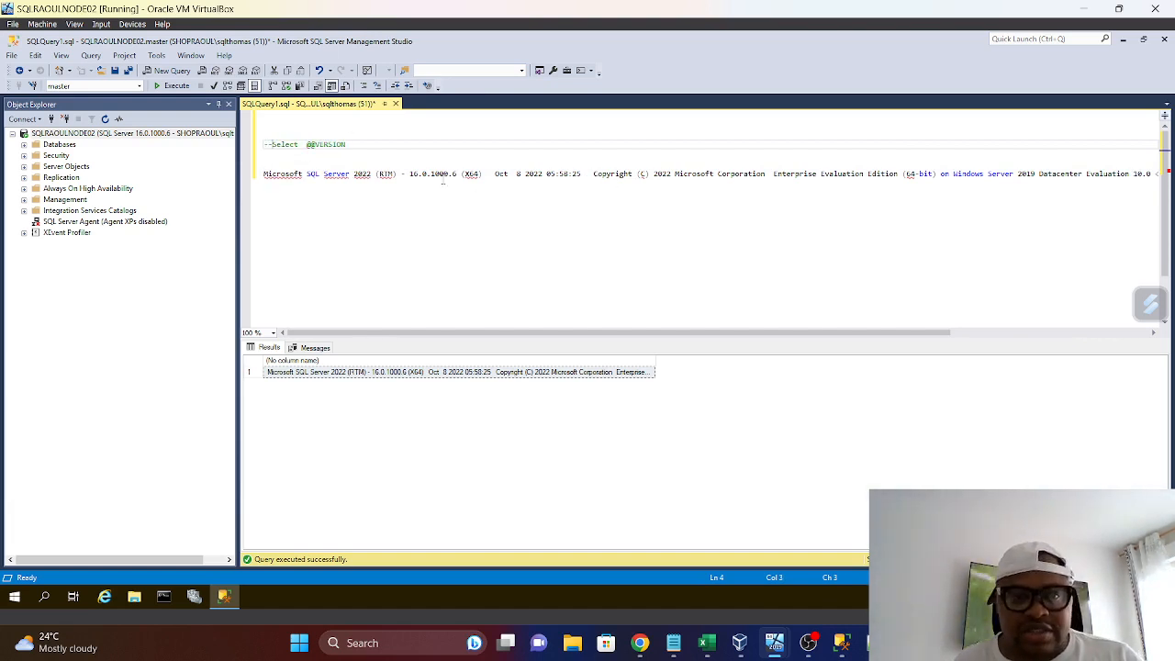
Highlight the date in the pasted version string and examine the AHG-RaoulDemo availability group's replicas and databases
{"action": "left_click_drag", "start_coordinate": [542, 175], "coordinate": [487, 174]}
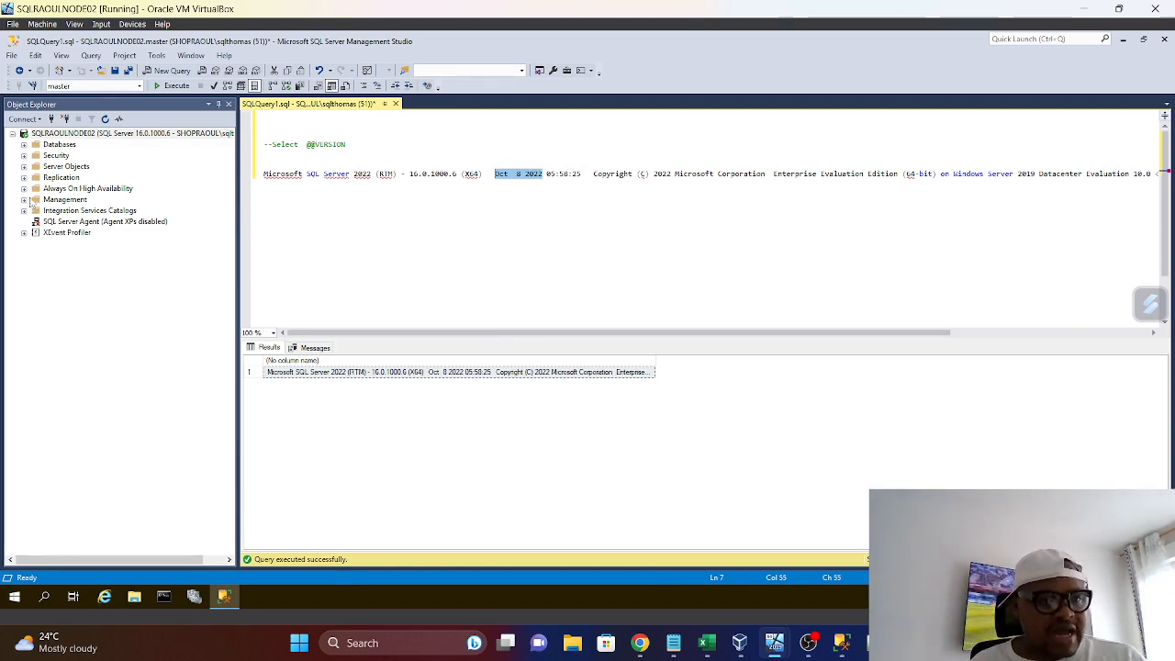
{"action": "left_click", "coordinate": [24, 188]}
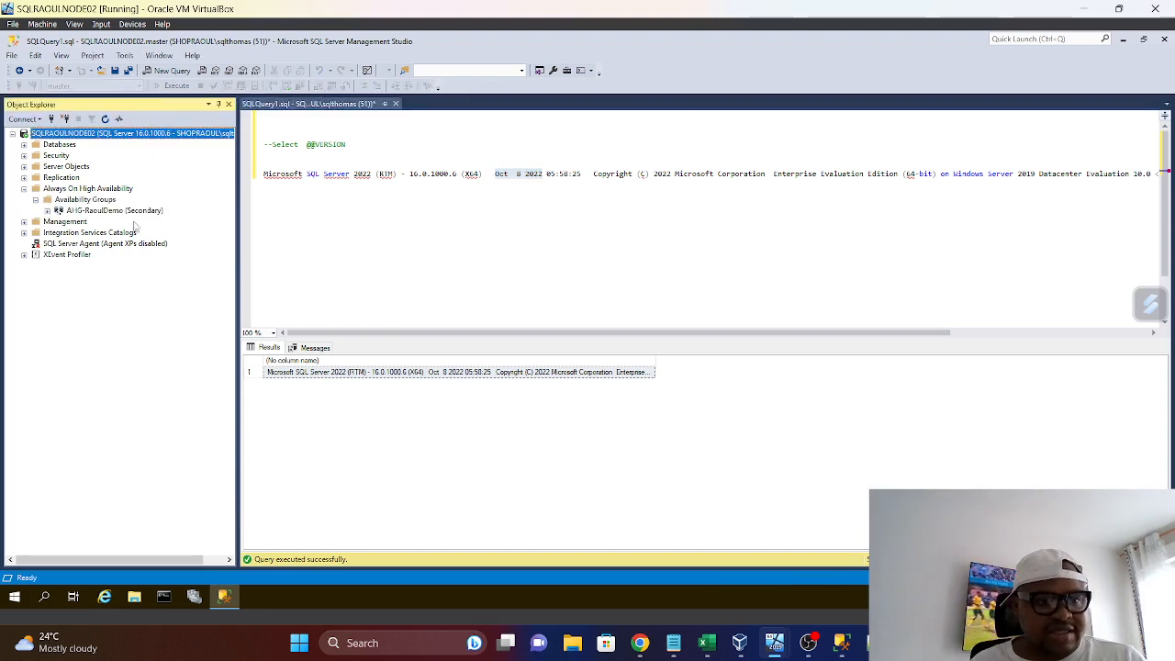
{"action": "left_click", "coordinate": [47, 211]}
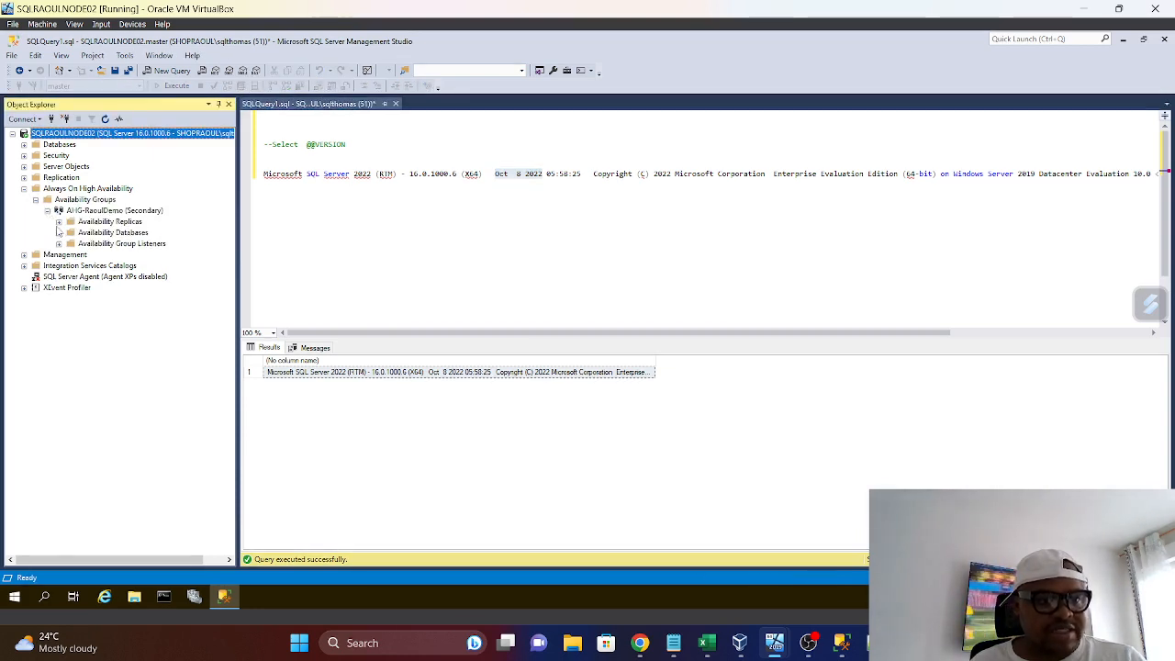
{"action": "left_click", "coordinate": [59, 221]}
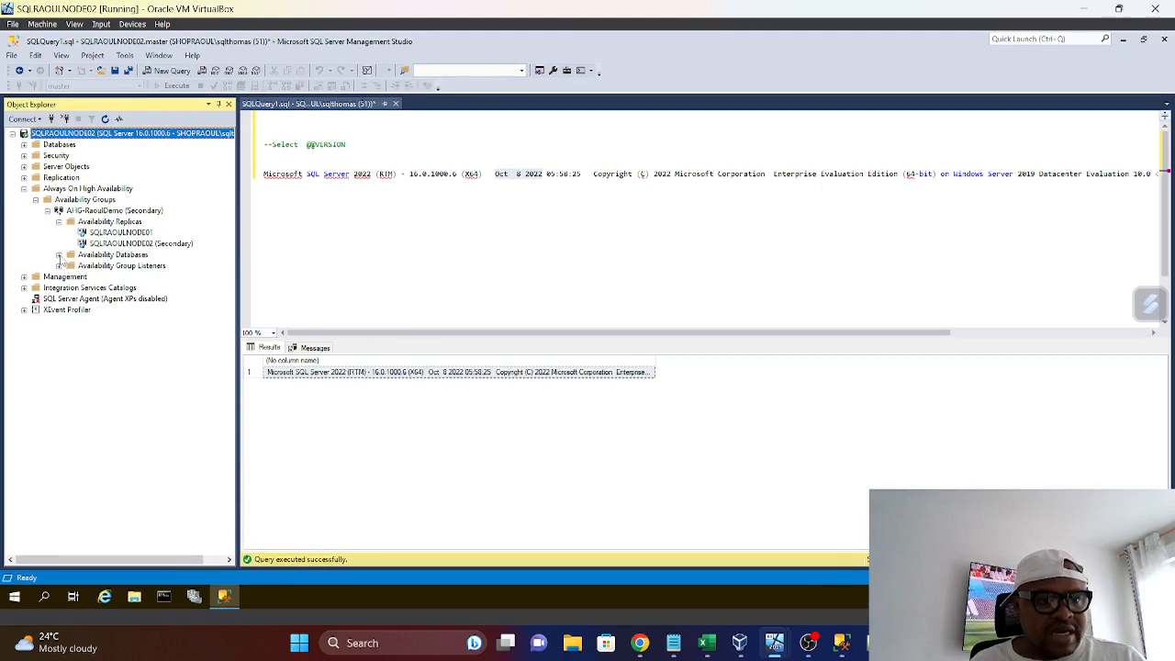
{"action": "left_click", "coordinate": [58, 254]}
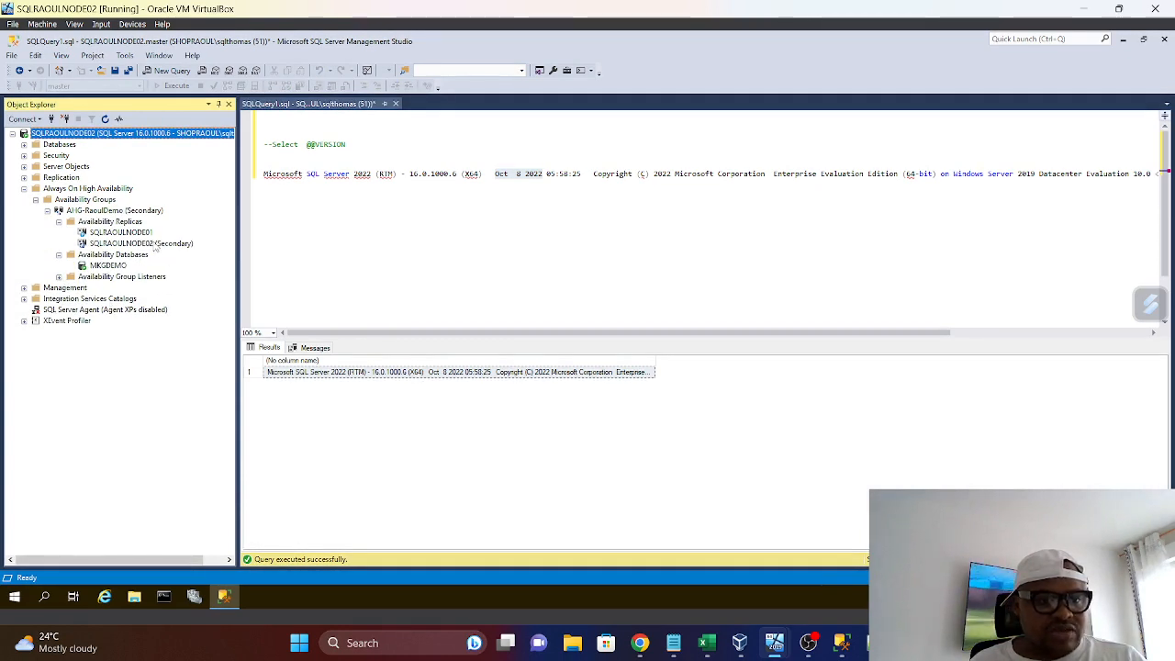
{"action": "left_click", "coordinate": [154, 244]}
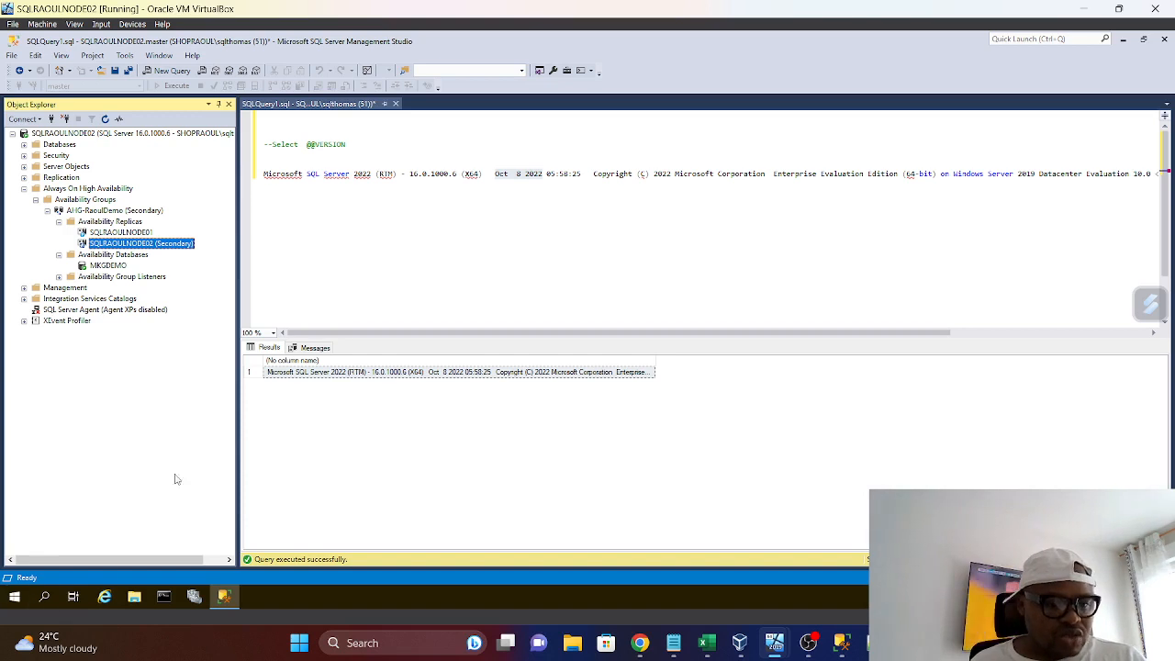
Open the network share \\dc0\RAOULSQLMEDIA\ on SQLRAOULNODE02 and select the SQLServer2022-KB5027505-x64 installer
{"action": "right_click", "coordinate": [14, 596]}
{"action": "left_click", "coordinate": [41, 535]}
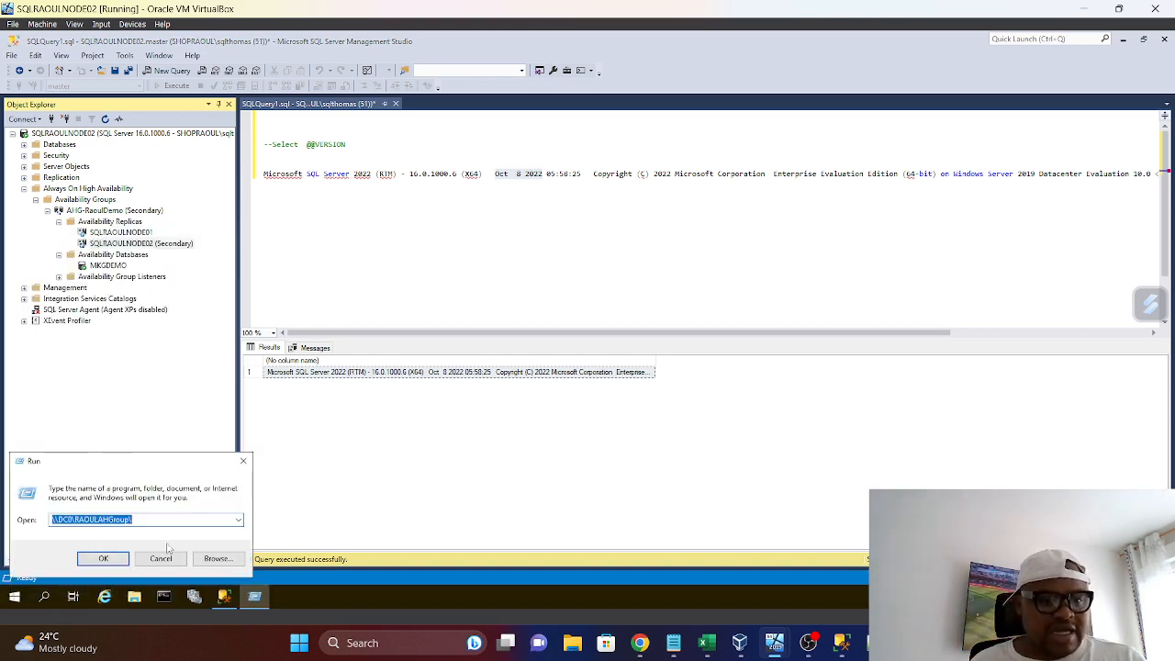
{"action": "left_click", "coordinate": [237, 519]}
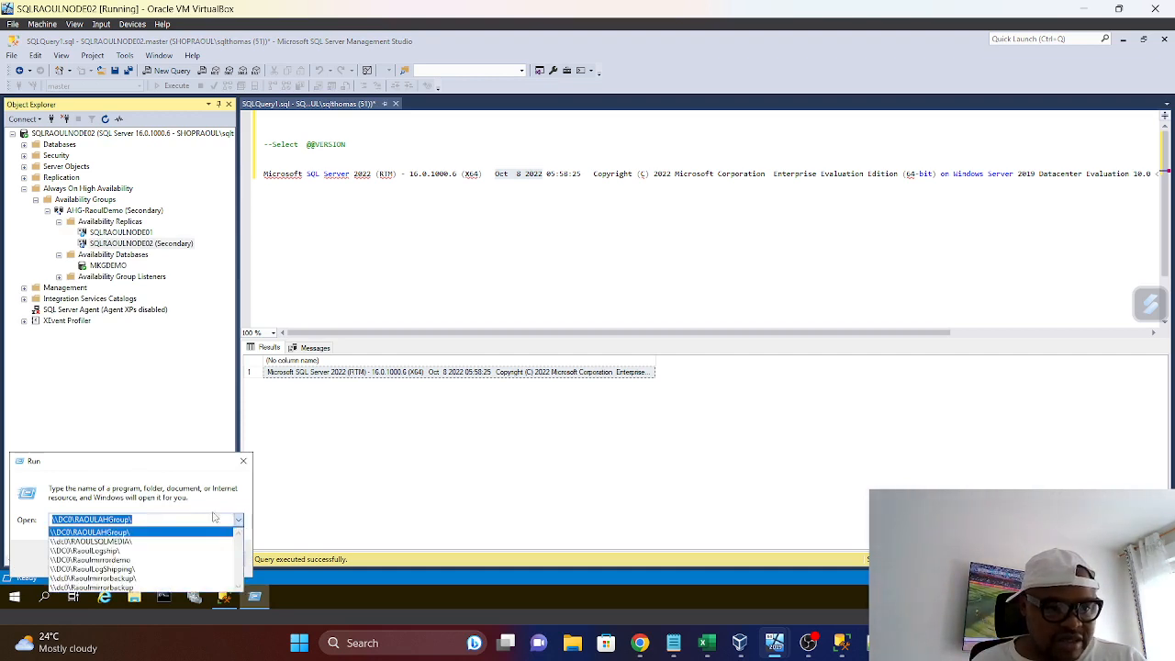
{"action": "left_click", "coordinate": [104, 549]}
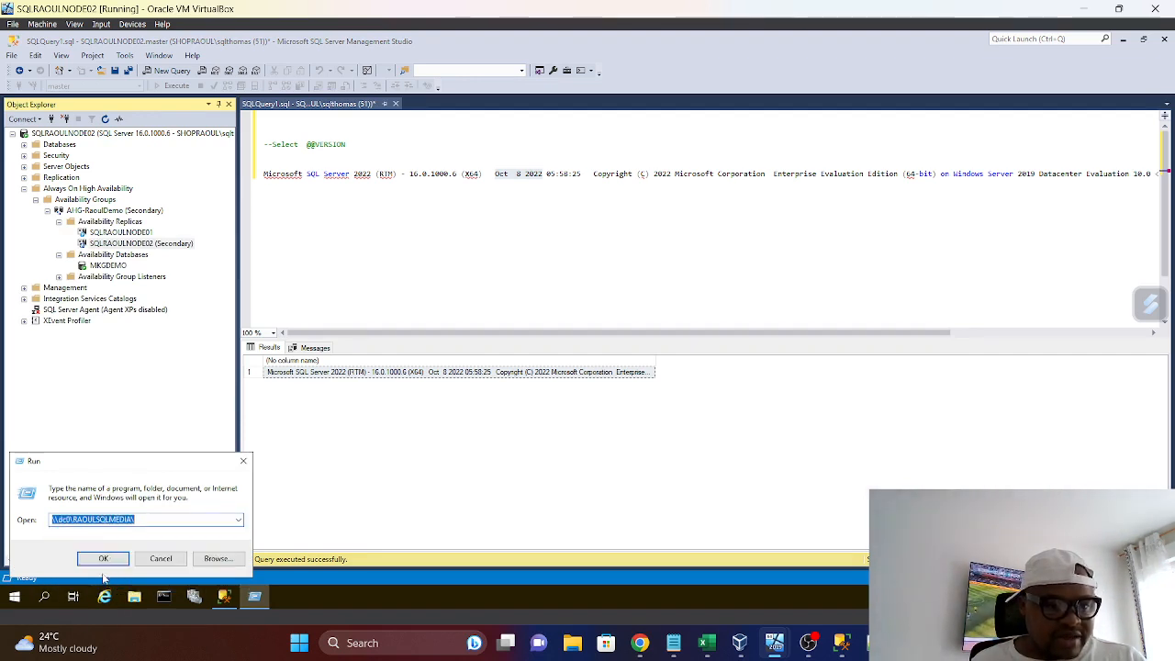
{"action": "left_click", "coordinate": [114, 563]}
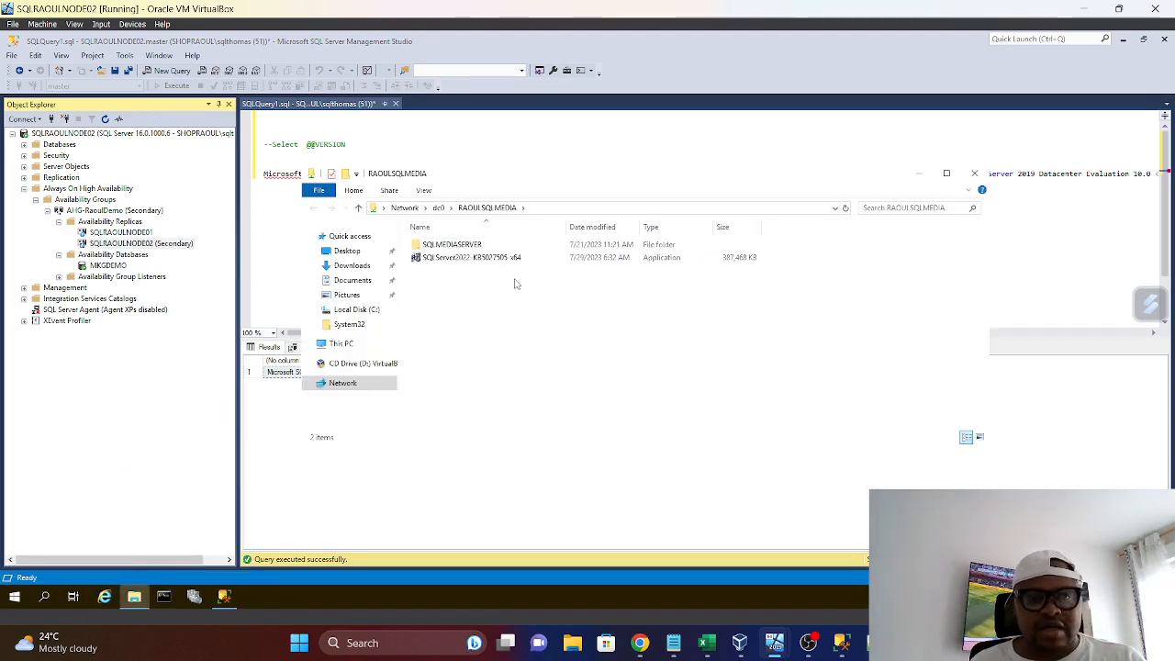
{"action": "left_click", "coordinate": [476, 261]}
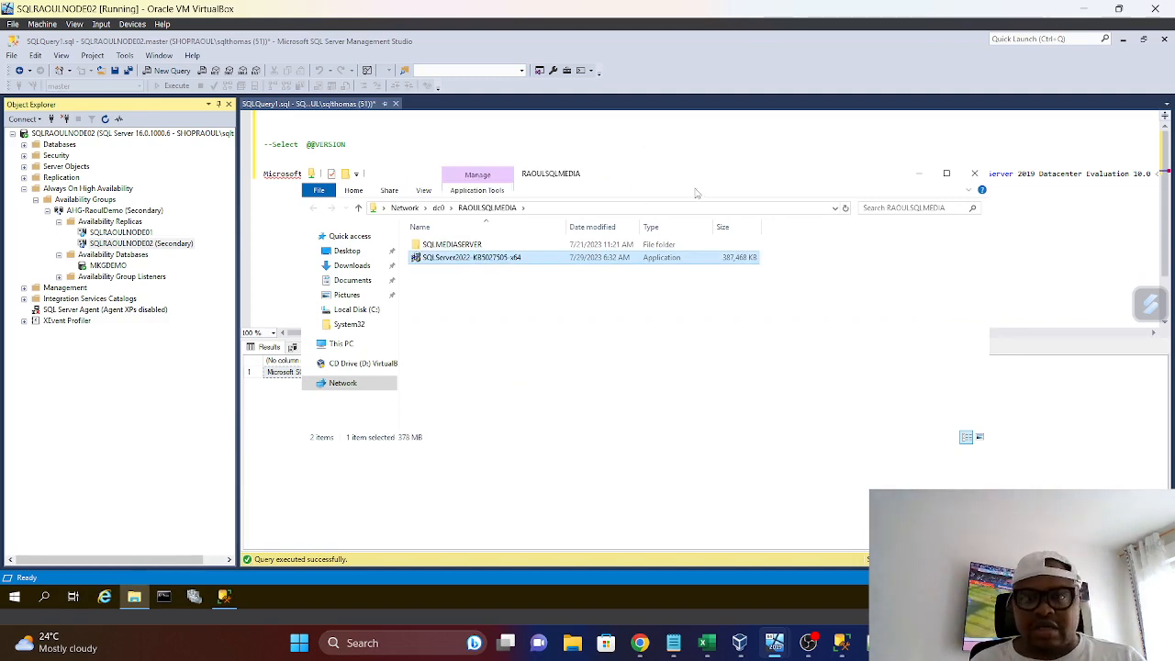
{"action": "left_click_drag", "start_coordinate": [724, 187], "coordinate": [598, 234]}
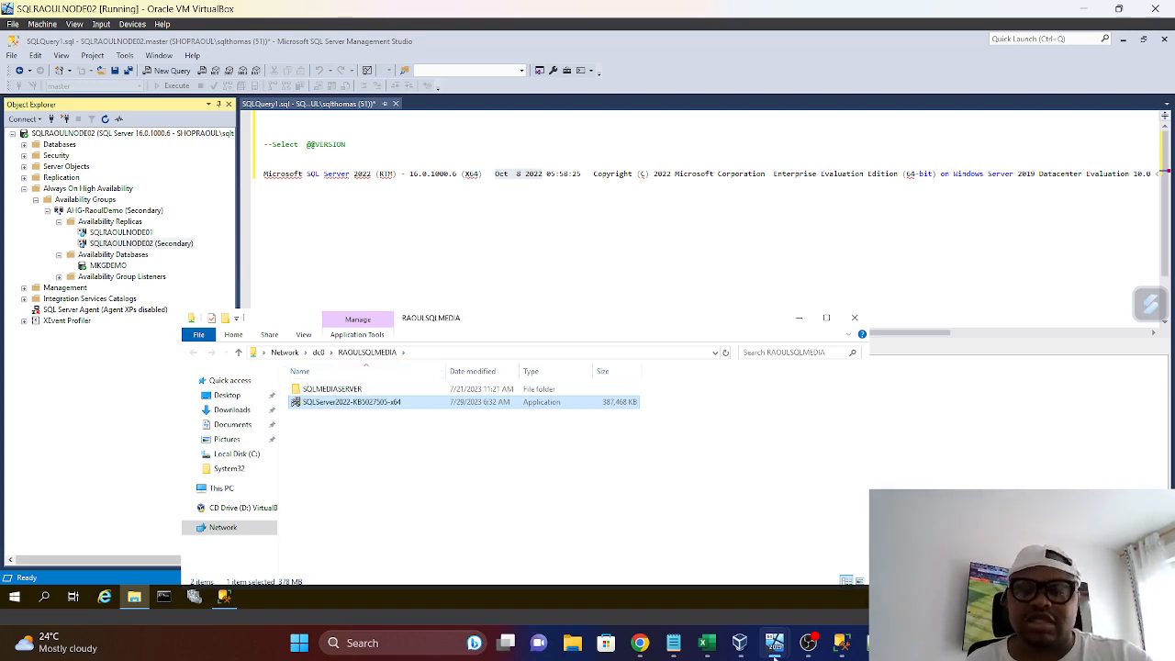
Check the 2022 sheet of the SQLServerBuilds workbook in Excel and the installed programs list in SQLRAOULNODE02's Programs and Features
{"action": "left_click", "coordinate": [705, 641]}
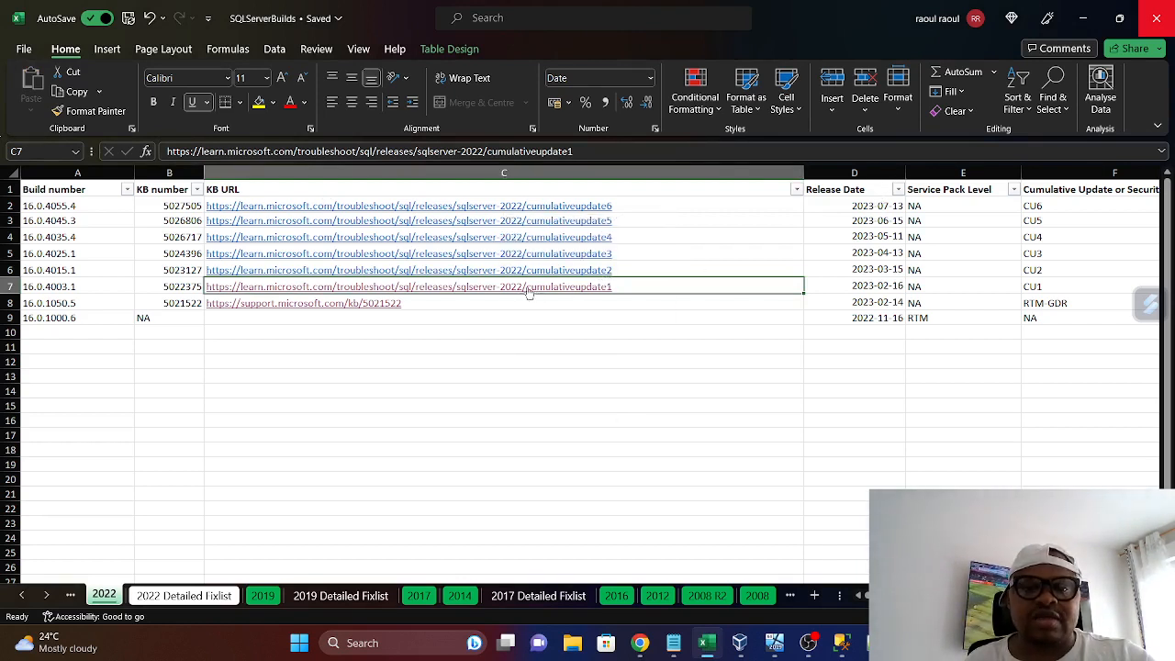
{"action": "left_click", "coordinate": [1083, 17]}
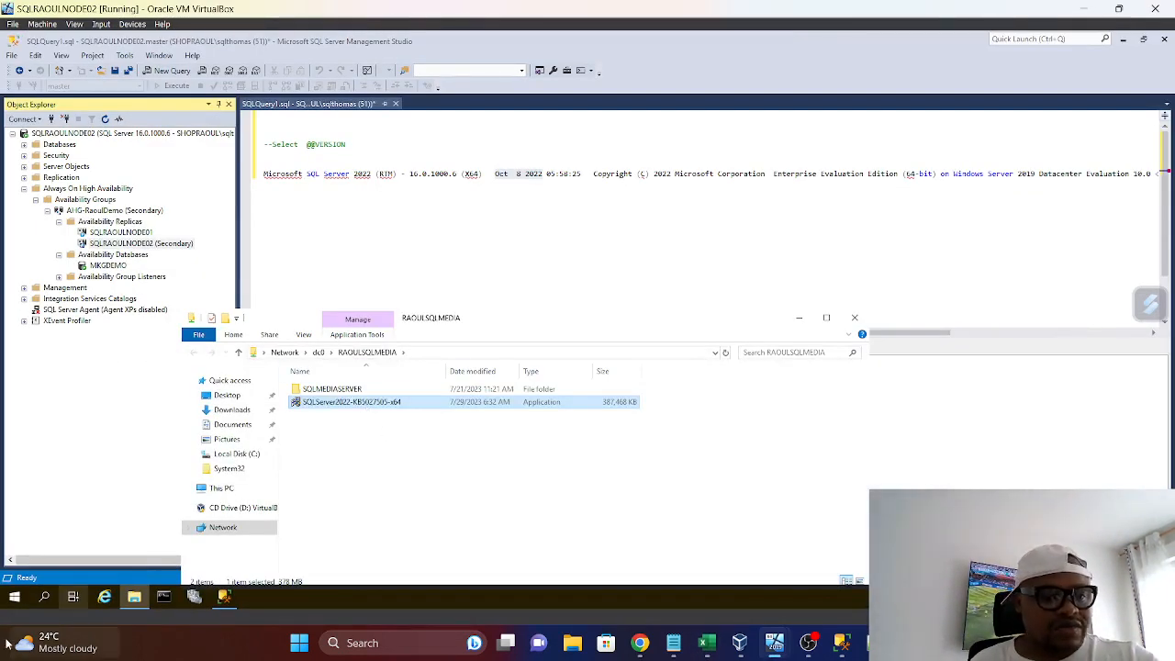
{"action": "left_click", "coordinate": [14, 604]}
{"action": "type", "text": "CONTR"}
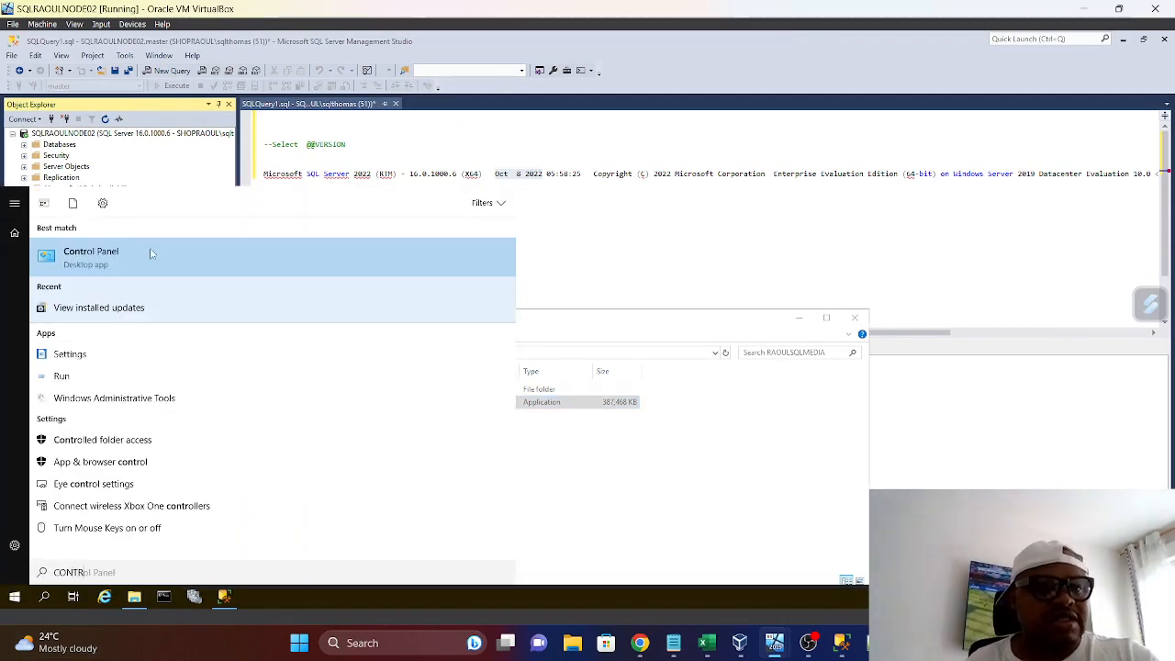
{"action": "left_click", "coordinate": [151, 253]}
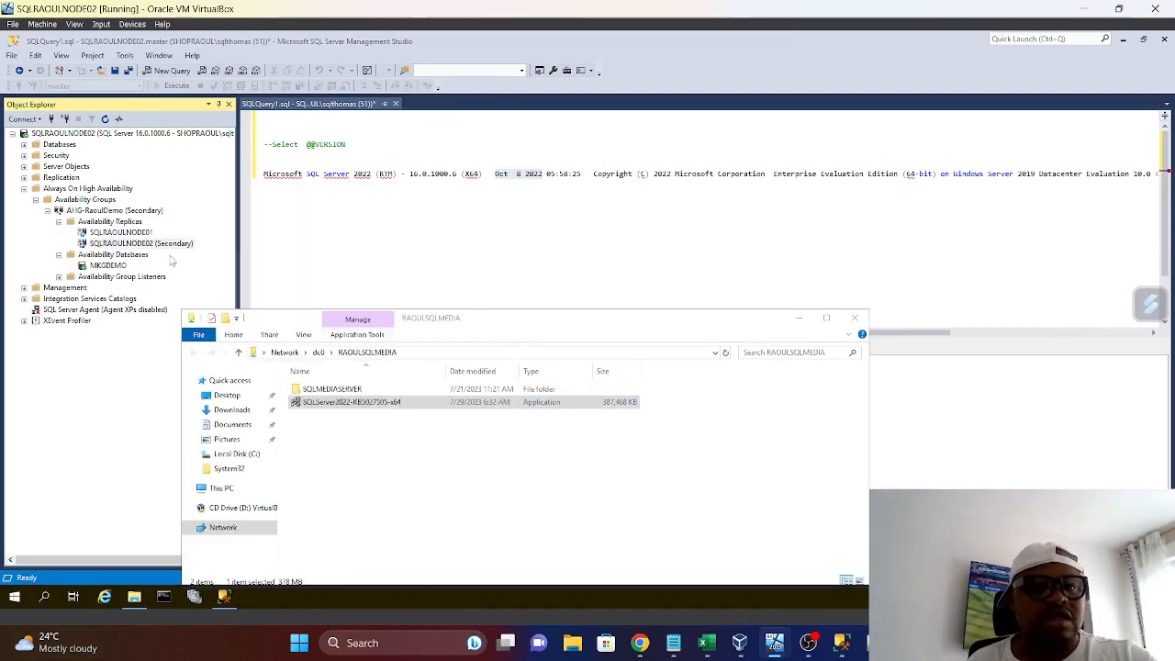
{"action": "left_click", "coordinate": [439, 347]}
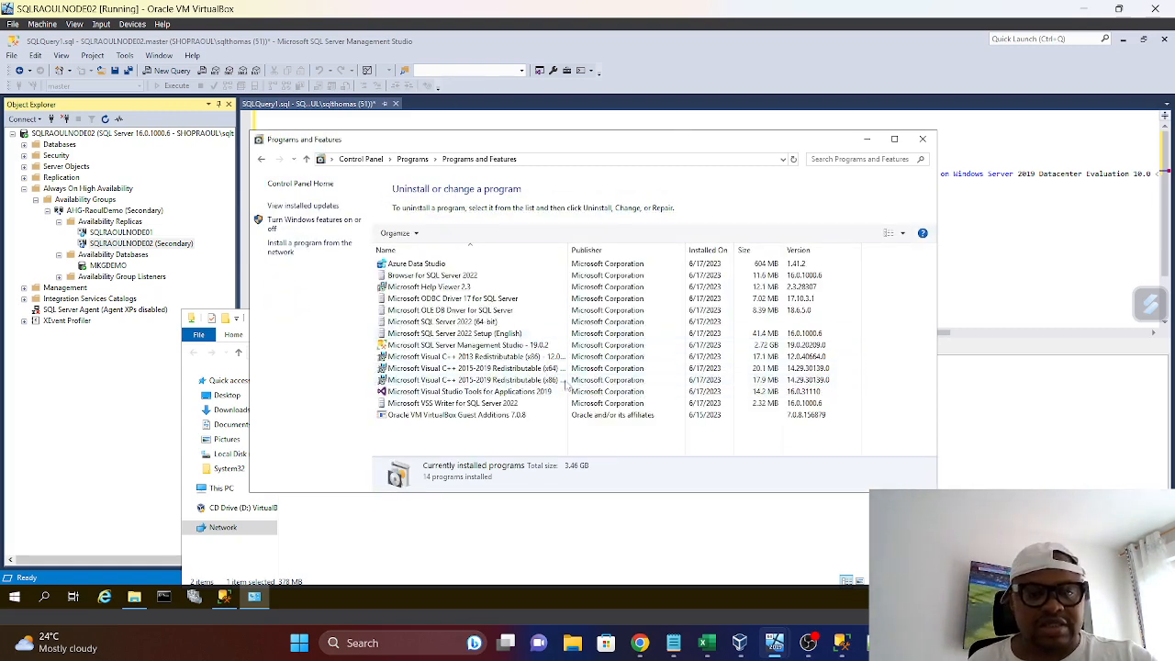
{"action": "left_click", "coordinate": [923, 138]}
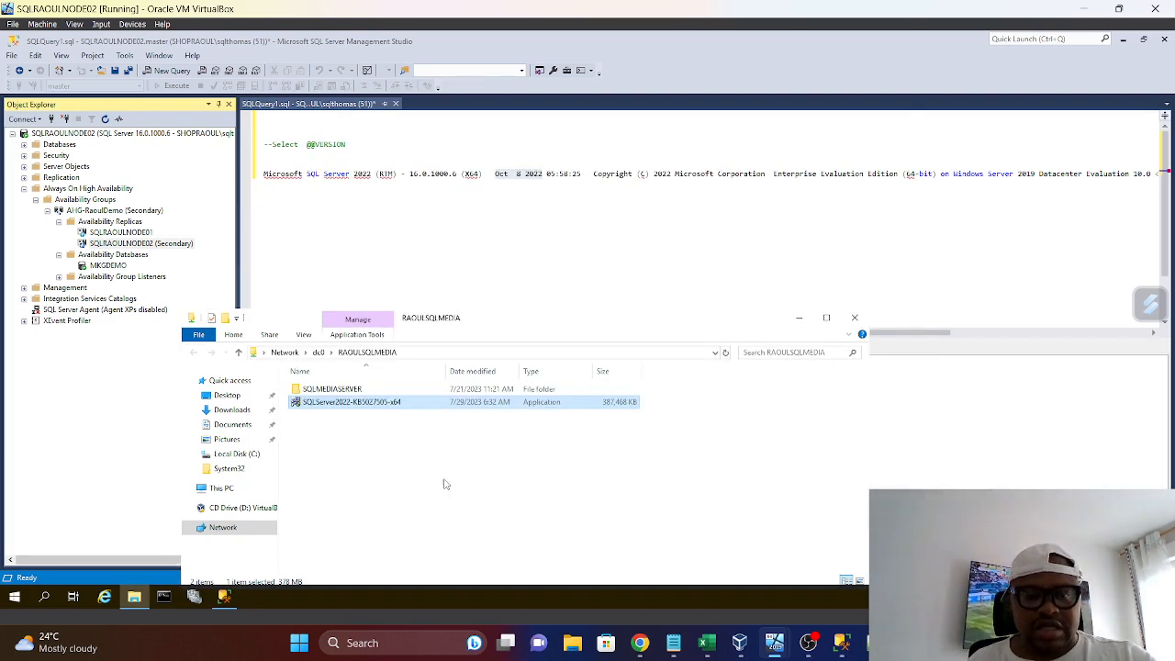
Run the SQLServer2022-KB5027505-x64 installer as administrator, approving the security warning and the User Account Control request
{"action": "right_click", "coordinate": [361, 408]}
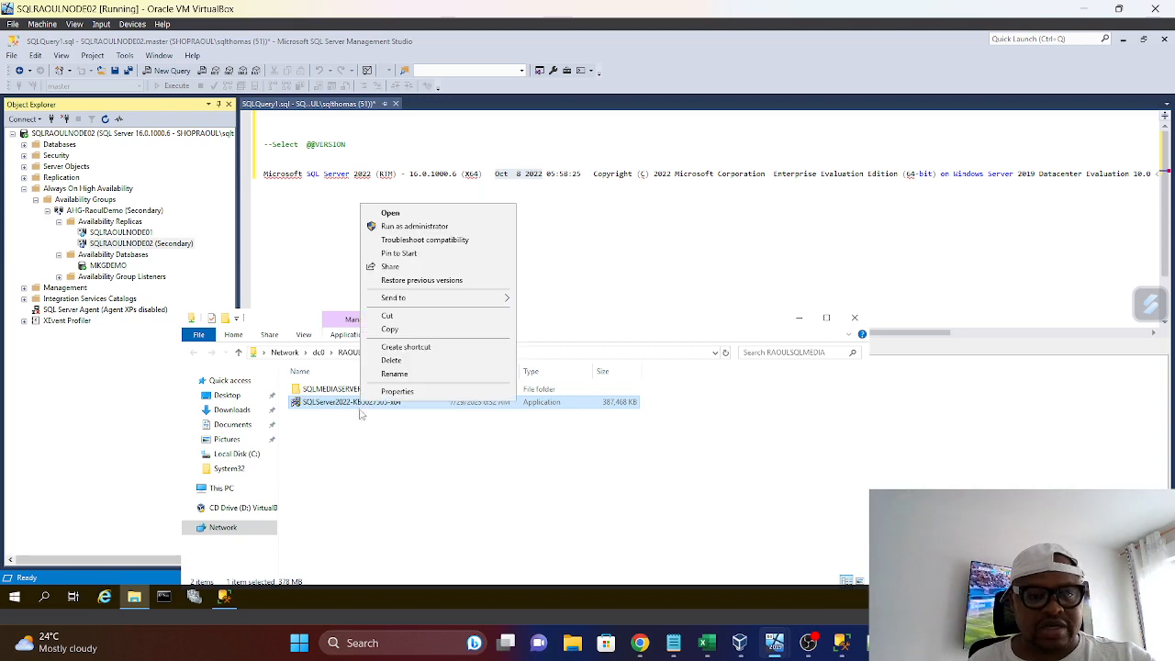
{"action": "left_click", "coordinate": [431, 227]}
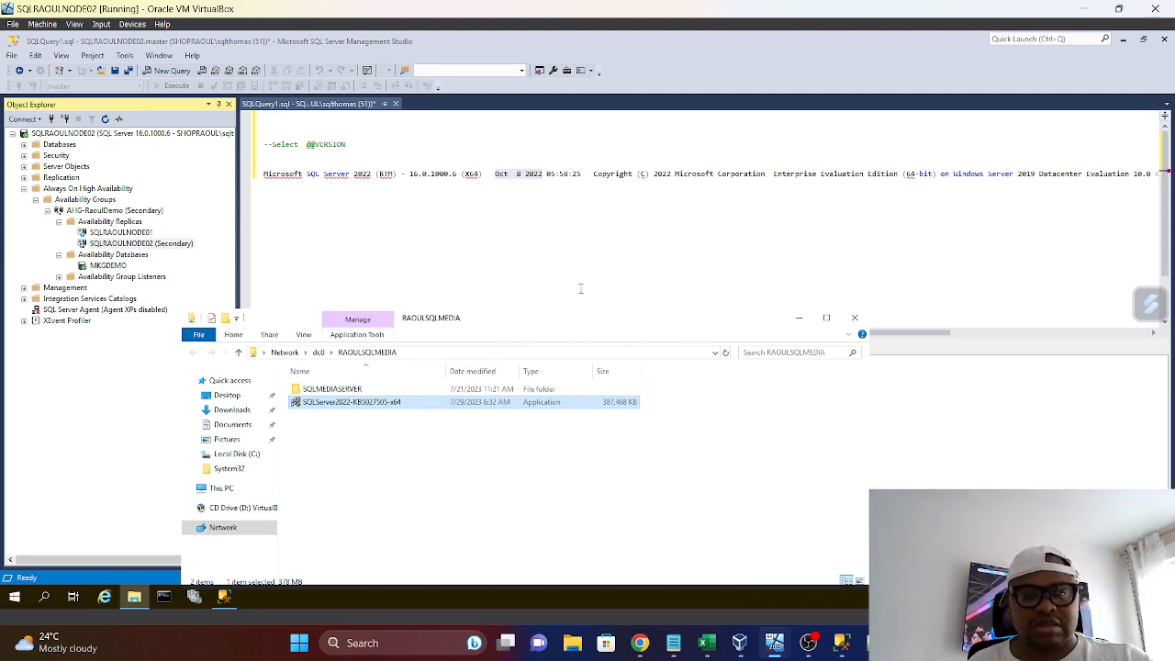
{"action": "left_click", "coordinate": [800, 318]}
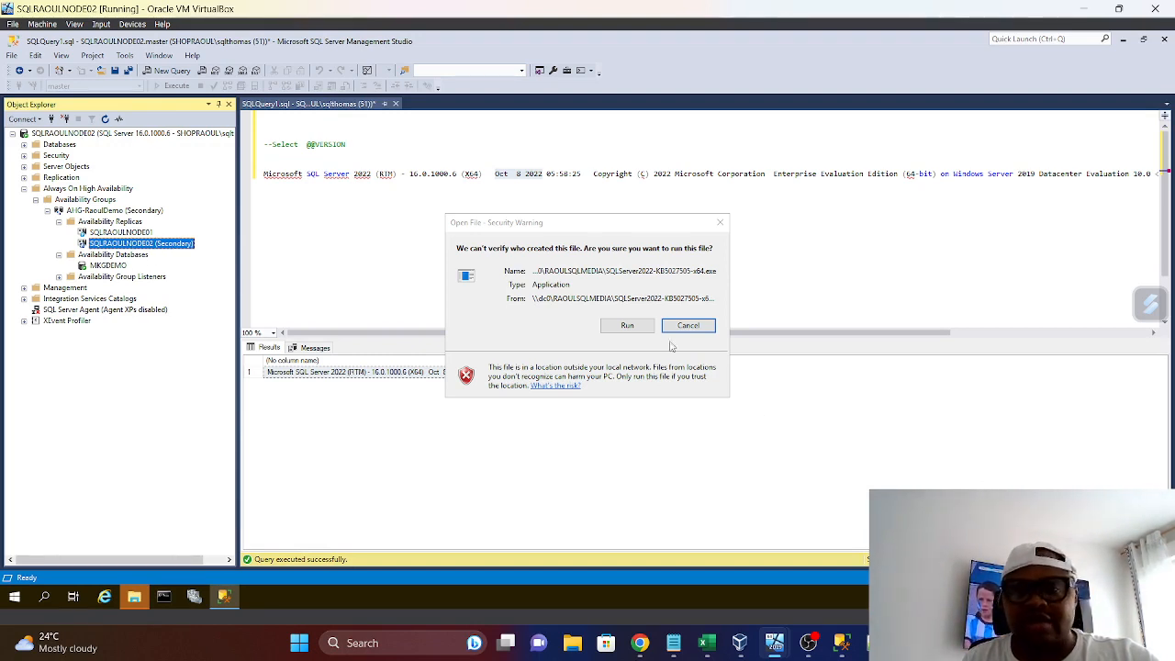
{"action": "left_click", "coordinate": [625, 328]}
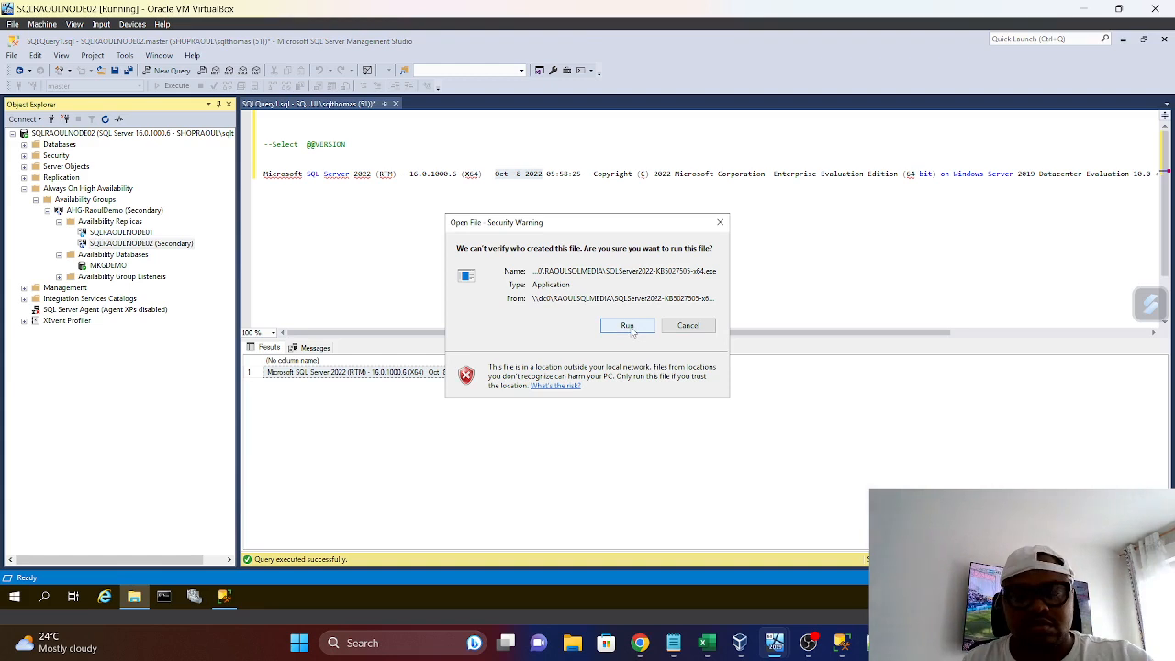
{"action": "left_click", "coordinate": [629, 328]}
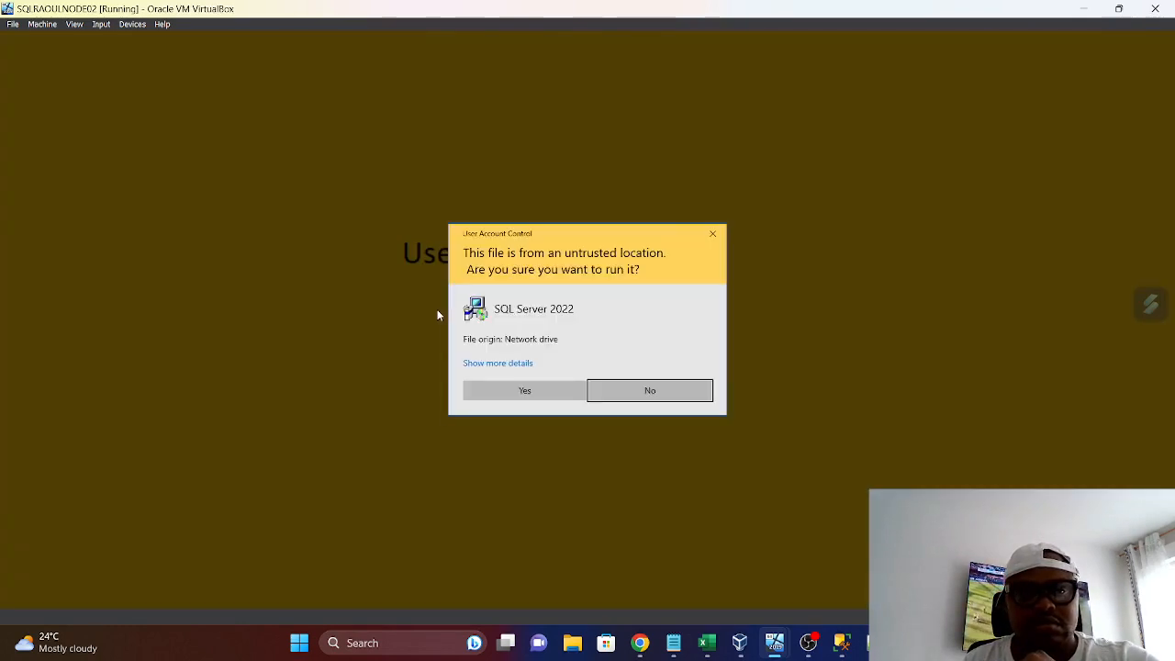
{"action": "left_click", "coordinate": [524, 393]}
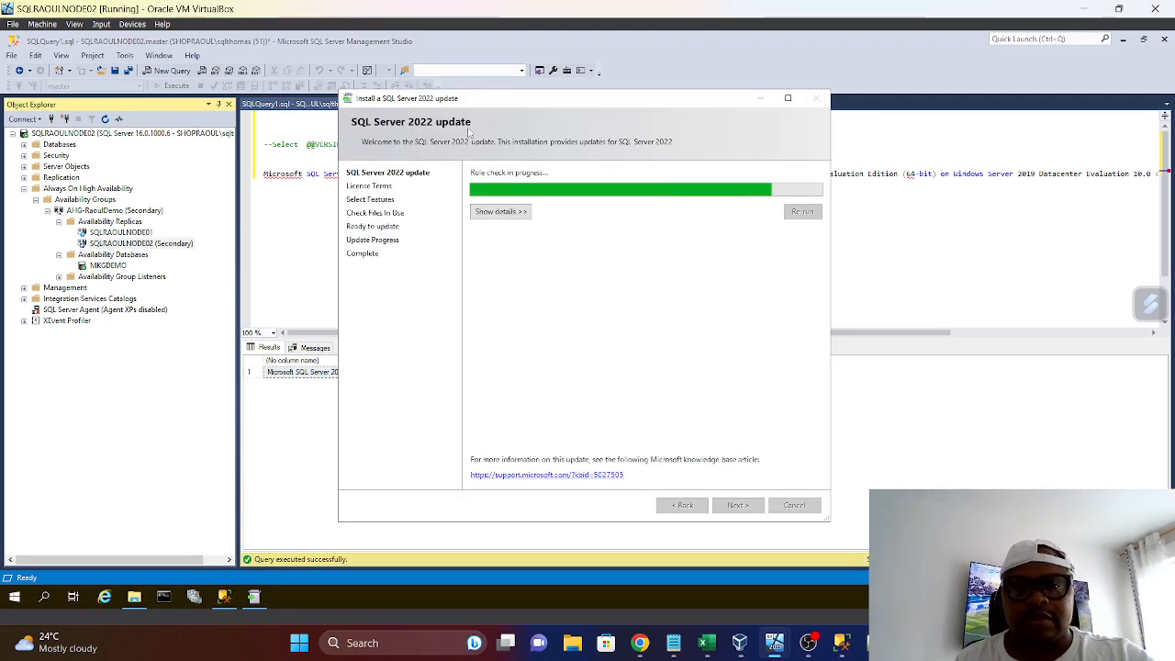
Accept the update's license terms and continue with the MSSQLSERVER instance and shared features selected to the files-in-use check
{"action": "left_click_drag", "start_coordinate": [573, 104], "coordinate": [522, 54]}
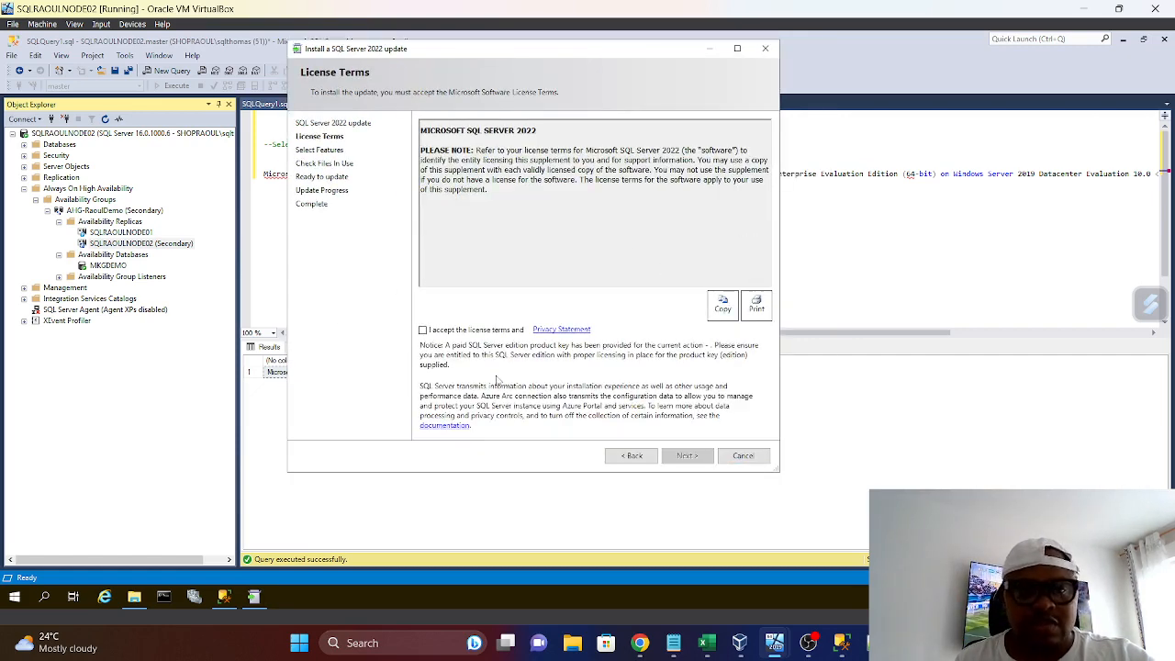
{"action": "left_click", "coordinate": [423, 331]}
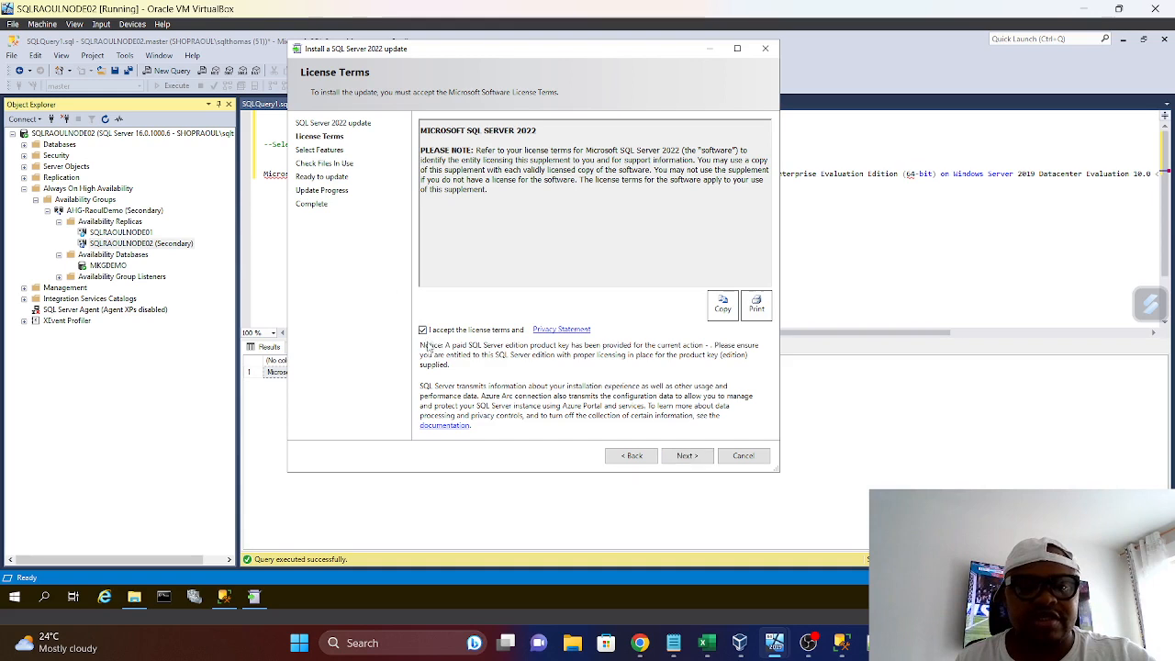
{"action": "left_click", "coordinate": [697, 459]}
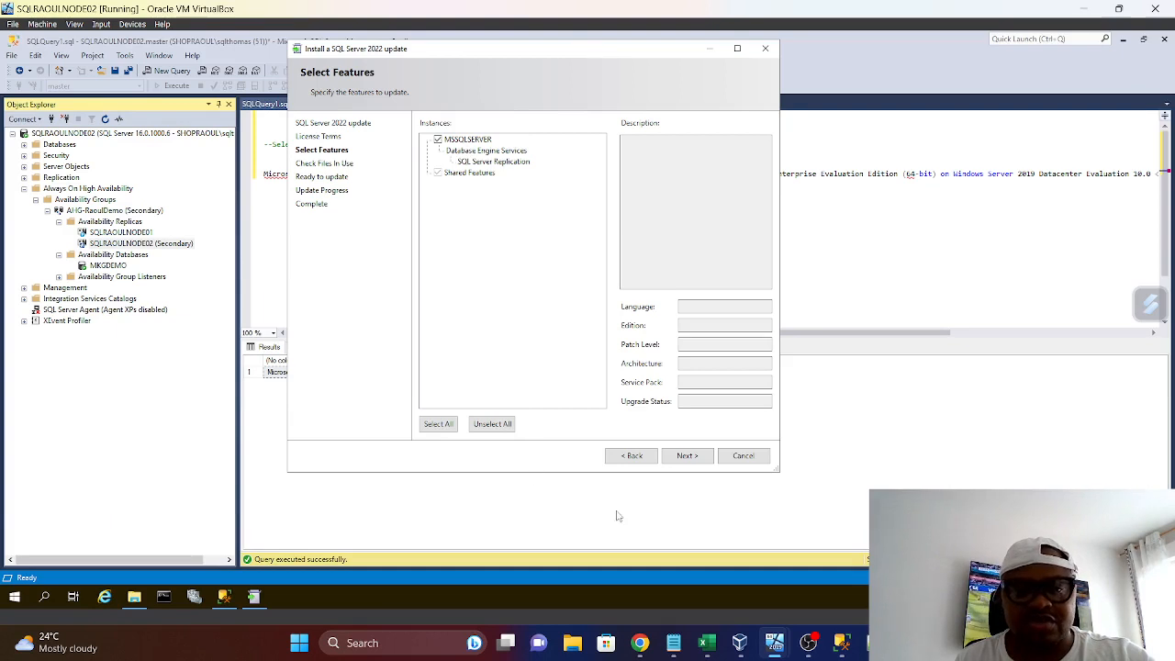
{"action": "left_click", "coordinate": [687, 455]}
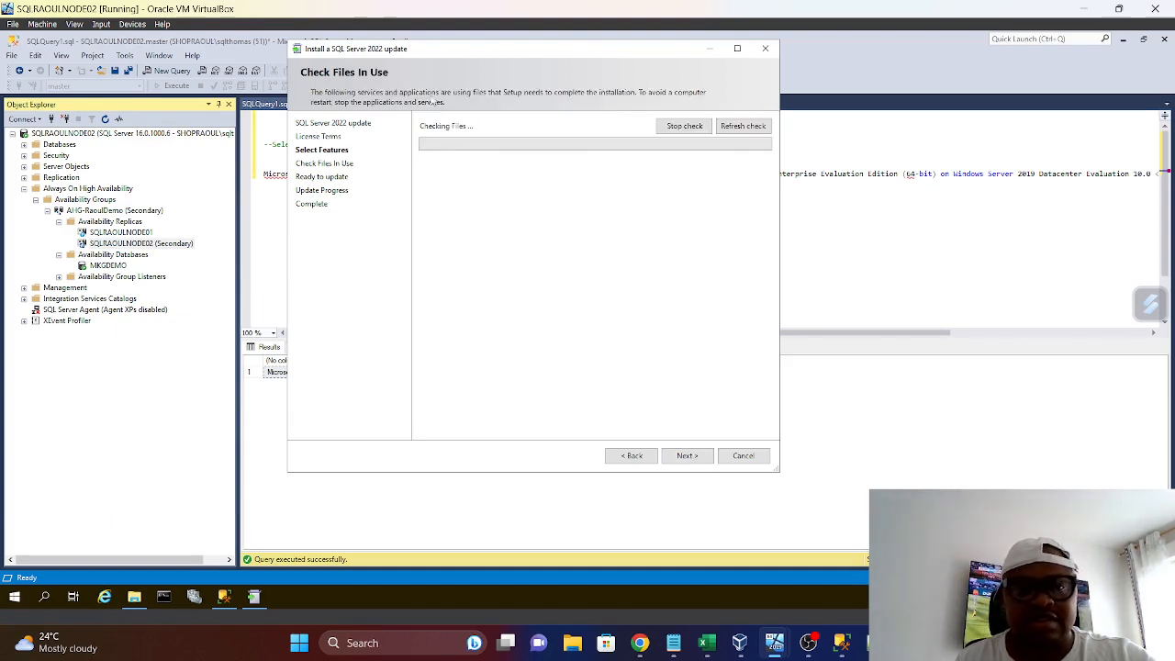
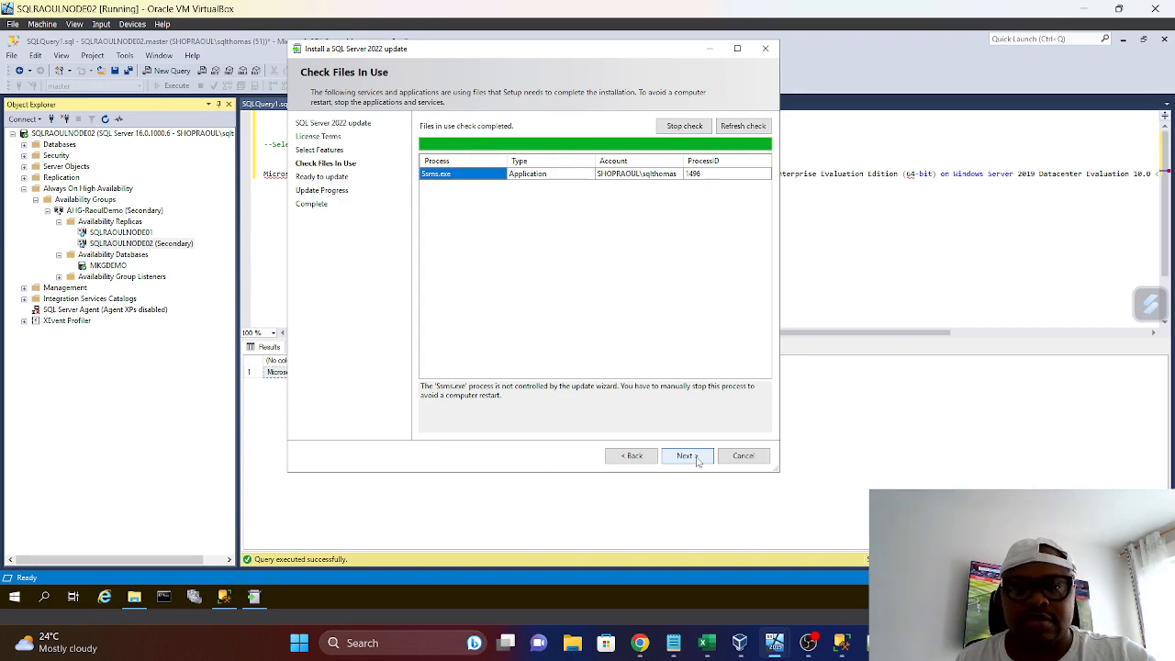
Continue past the files-in-use check and start the SQL Server 2022 update on the MSSQLSERVER instance
{"action": "left_click", "coordinate": [696, 458]}
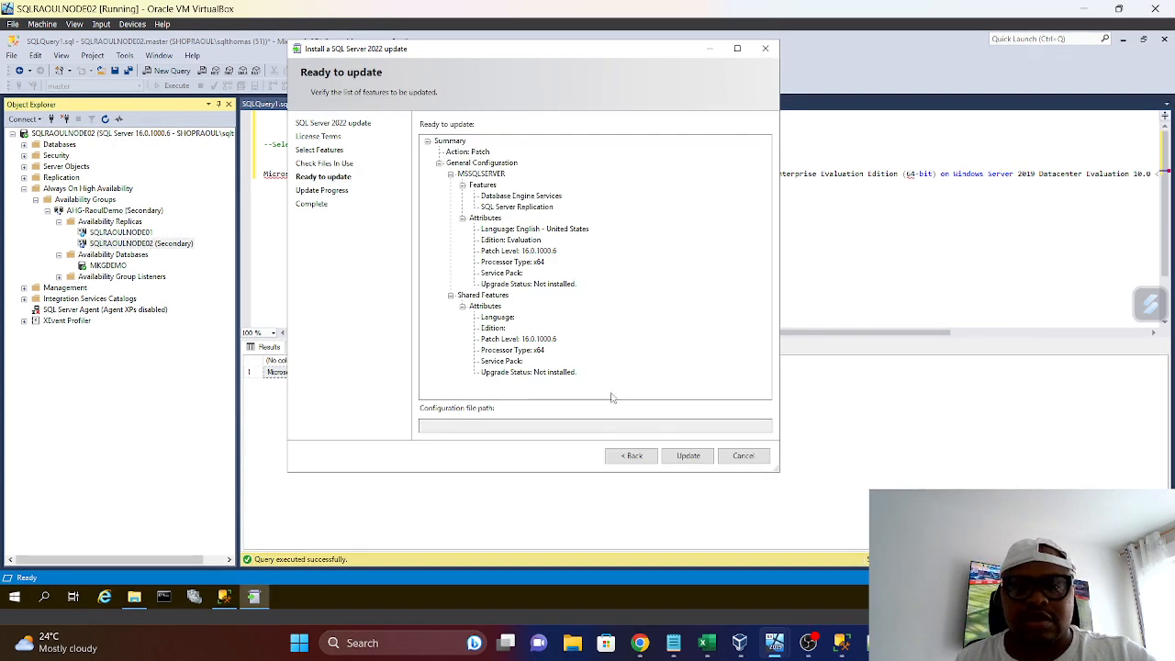
{"action": "left_click", "coordinate": [693, 462]}
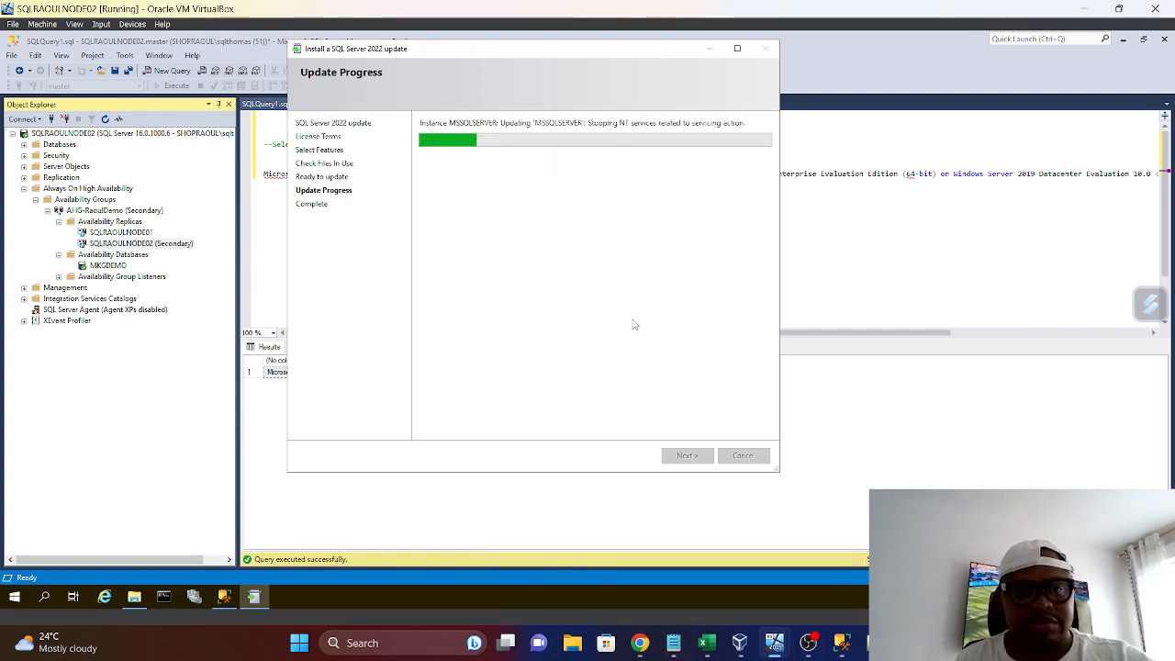
On the host computer, open Documents\RaoulProject\SQLServicePatch and run the SQLServer2022-KB5027505-x64 installer as administrator
{"action": "mouse_move", "coordinate": [673, 642]}
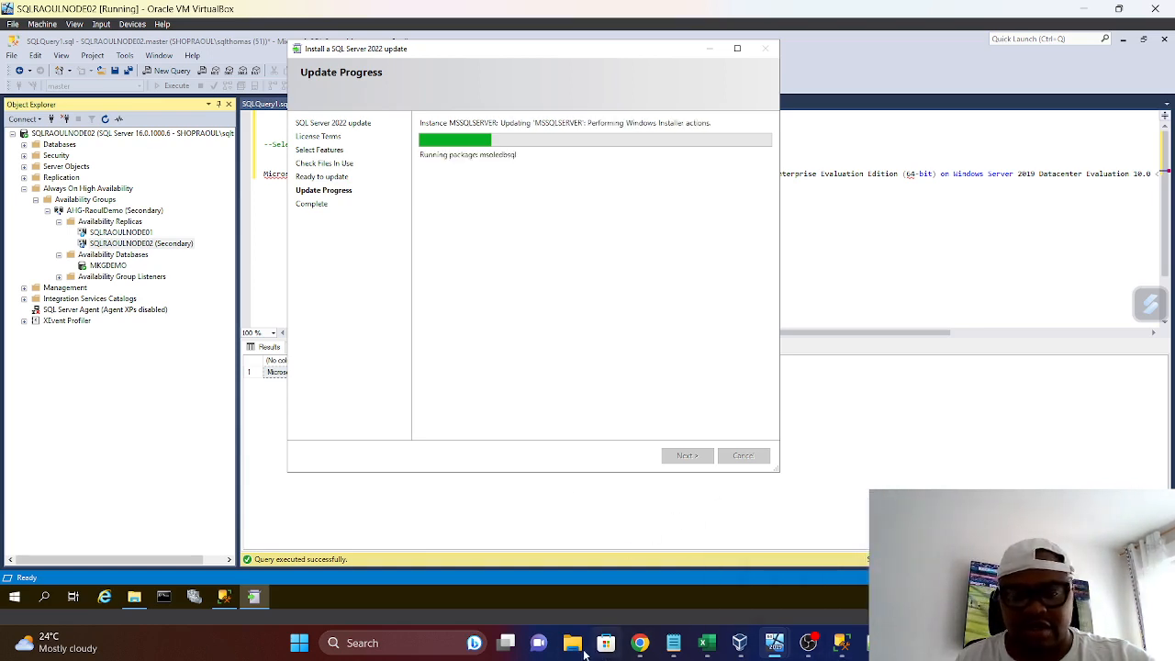
{"action": "left_click", "coordinate": [574, 644]}
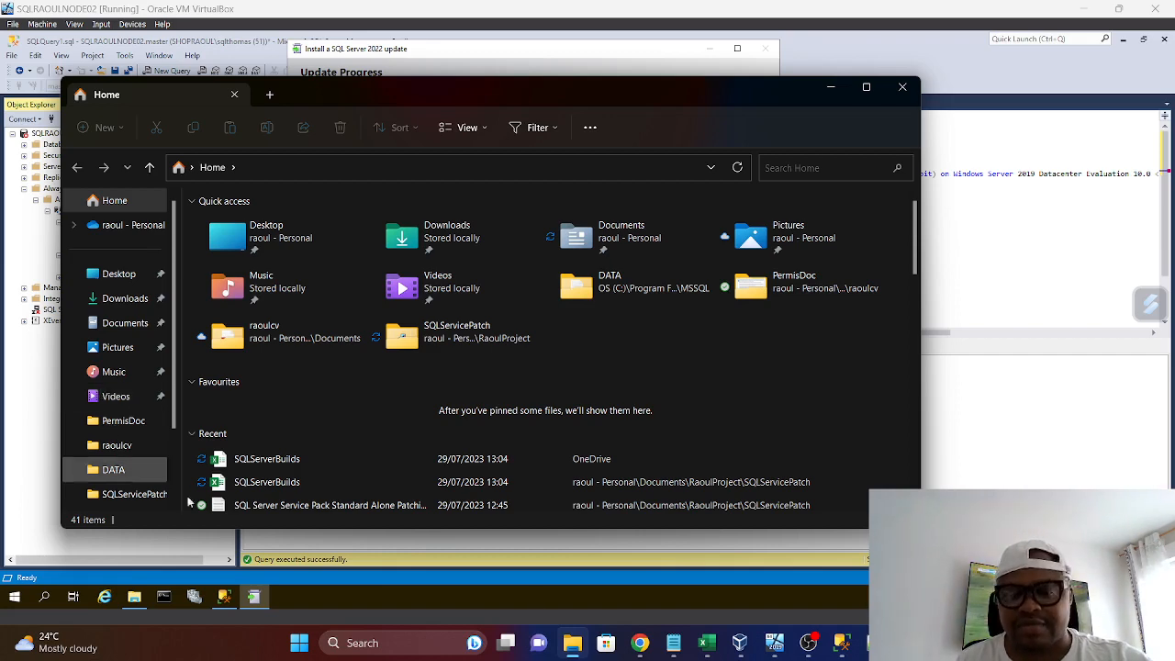
{"action": "mouse_move", "coordinate": [774, 645]}
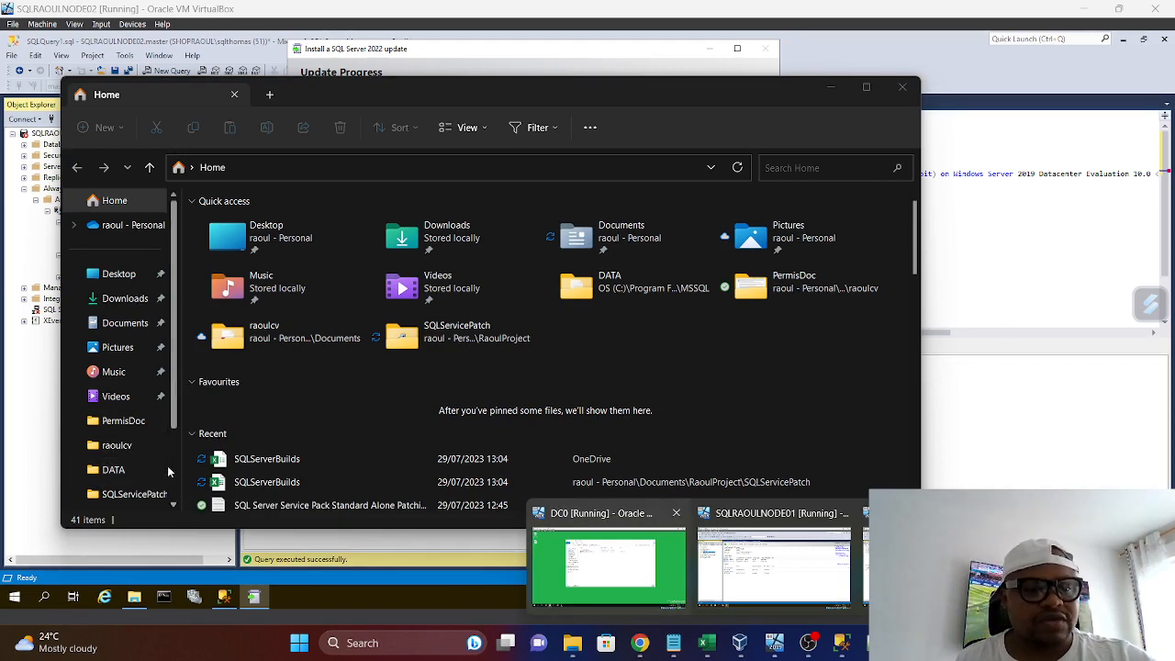
{"action": "left_click", "coordinate": [128, 323]}
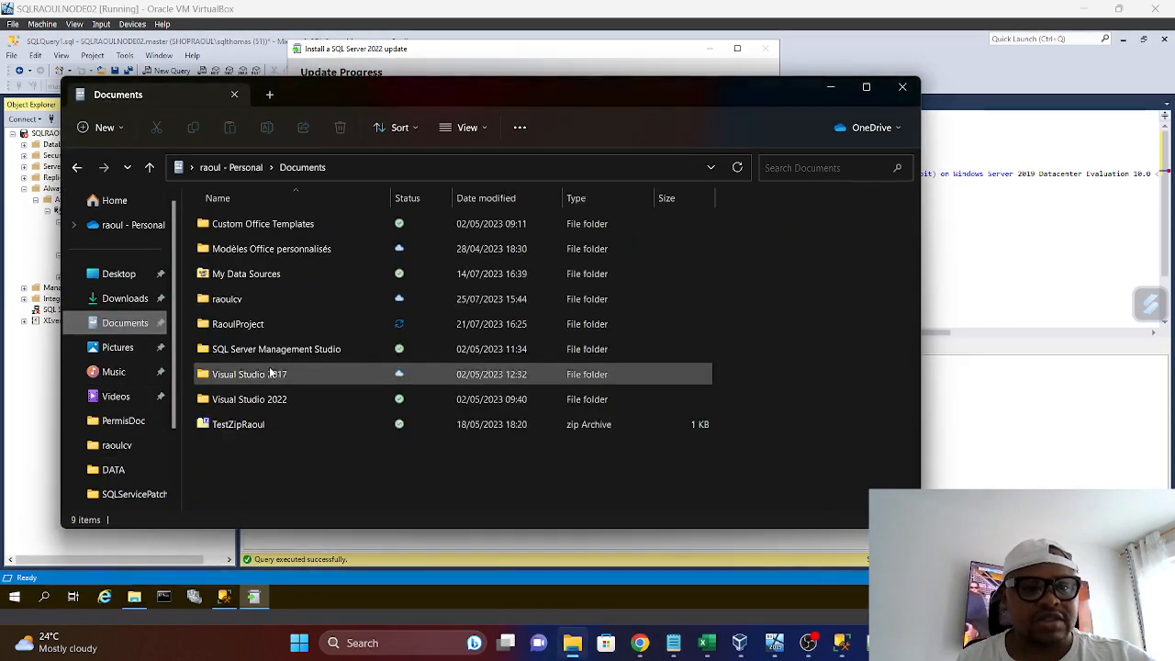
{"action": "double_click", "coordinate": [241, 326]}
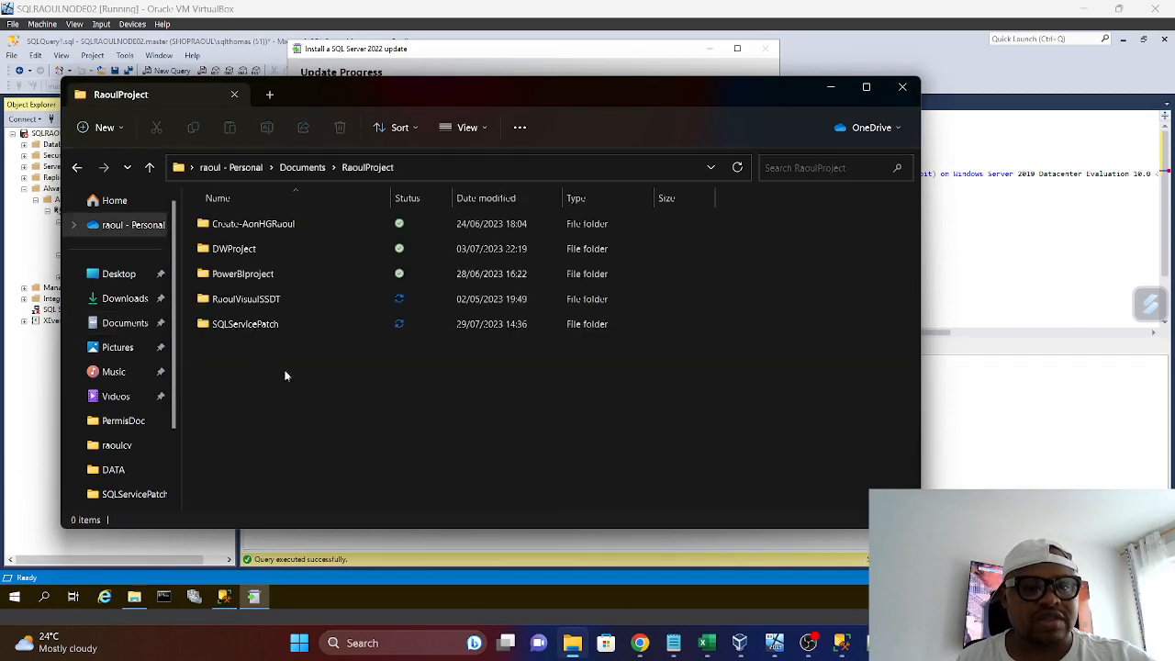
{"action": "double_click", "coordinate": [242, 325]}
{"action": "left_click", "coordinate": [275, 248]}
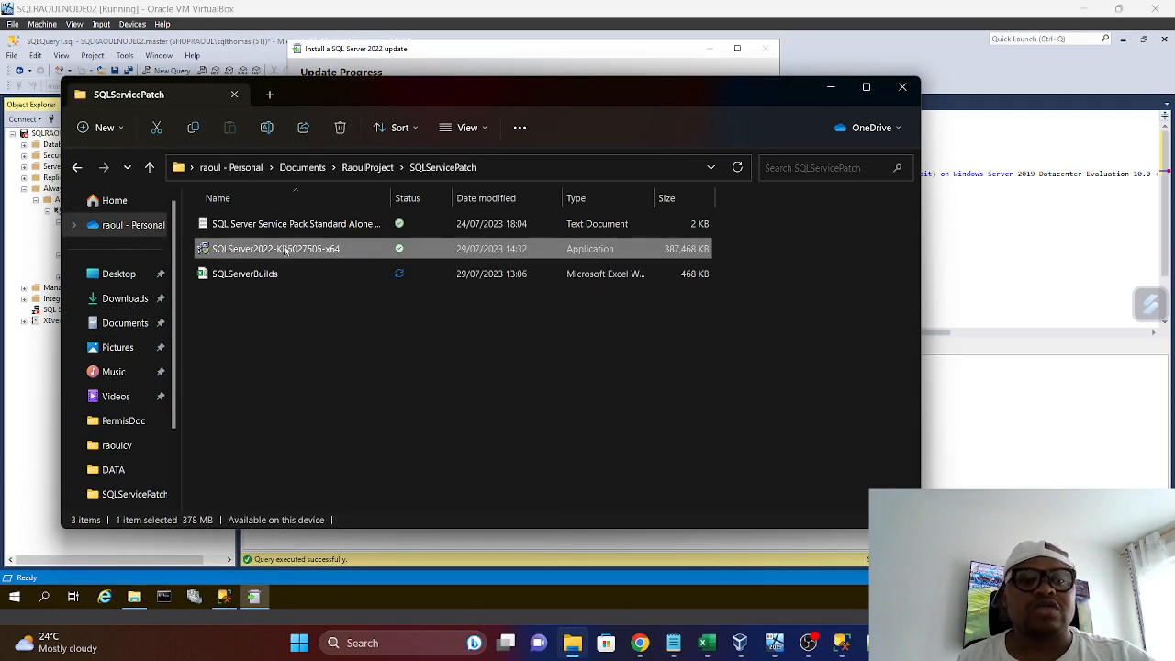
{"action": "right_click", "coordinate": [280, 248]}
{"action": "left_click", "coordinate": [326, 275]}
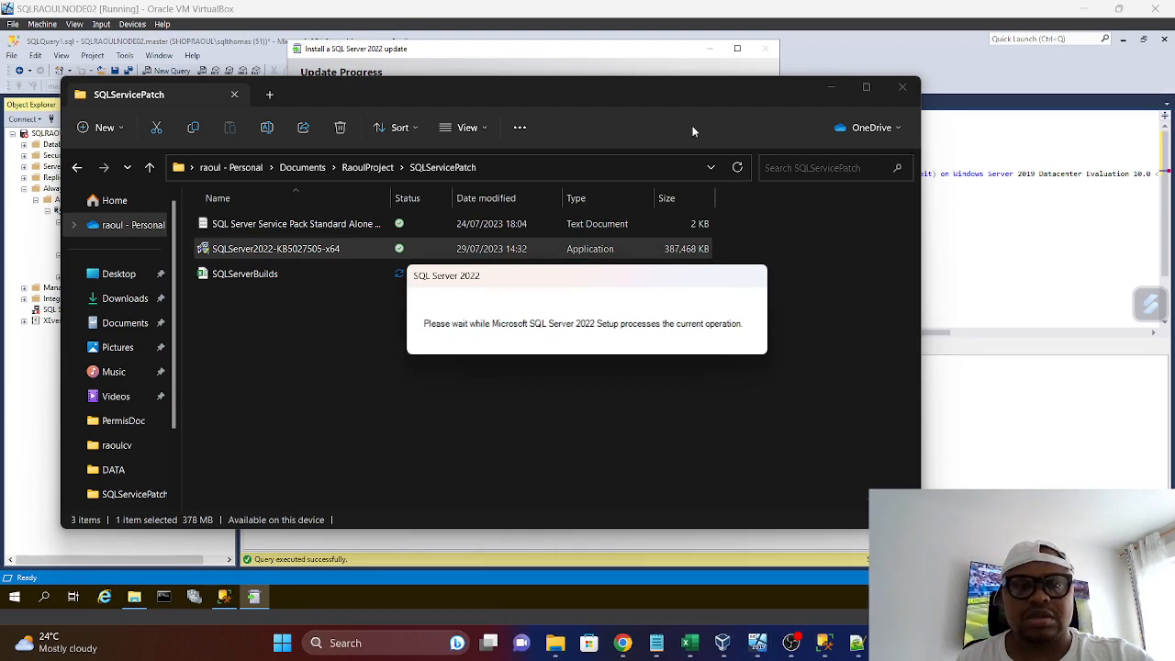
Check the progress of the running SQL Server 2022 update on SQLRAOULNODE02
{"action": "left_click", "coordinate": [740, 46]}
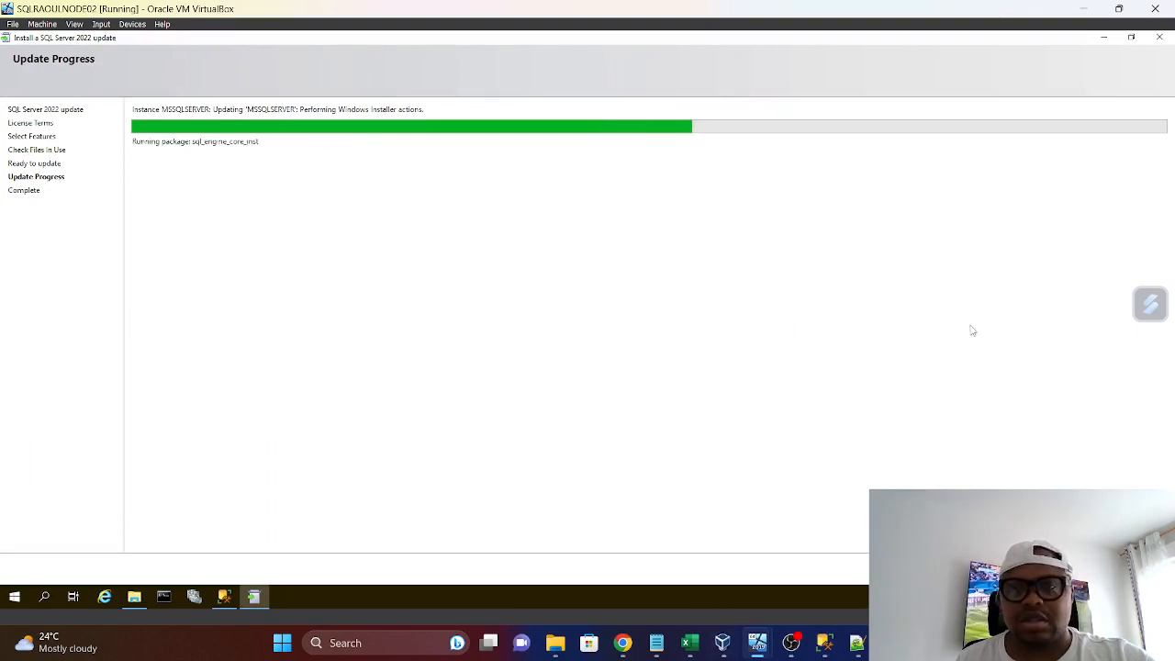
{"action": "left_click", "coordinate": [1131, 37]}
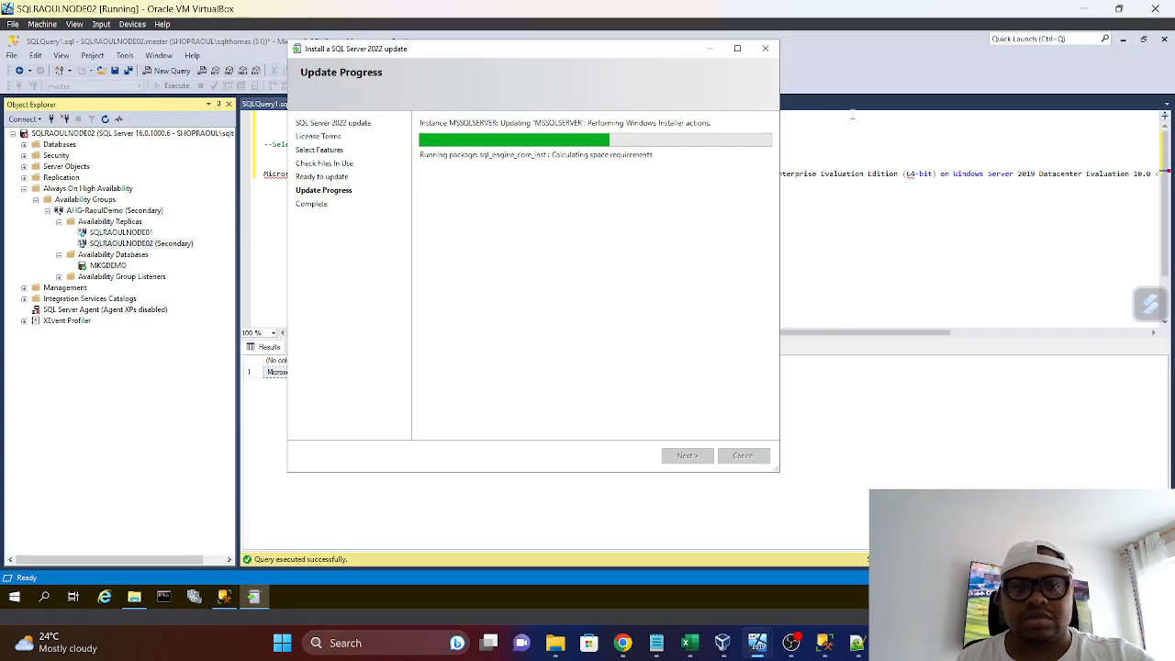
{"action": "mouse_move", "coordinate": [690, 645]}
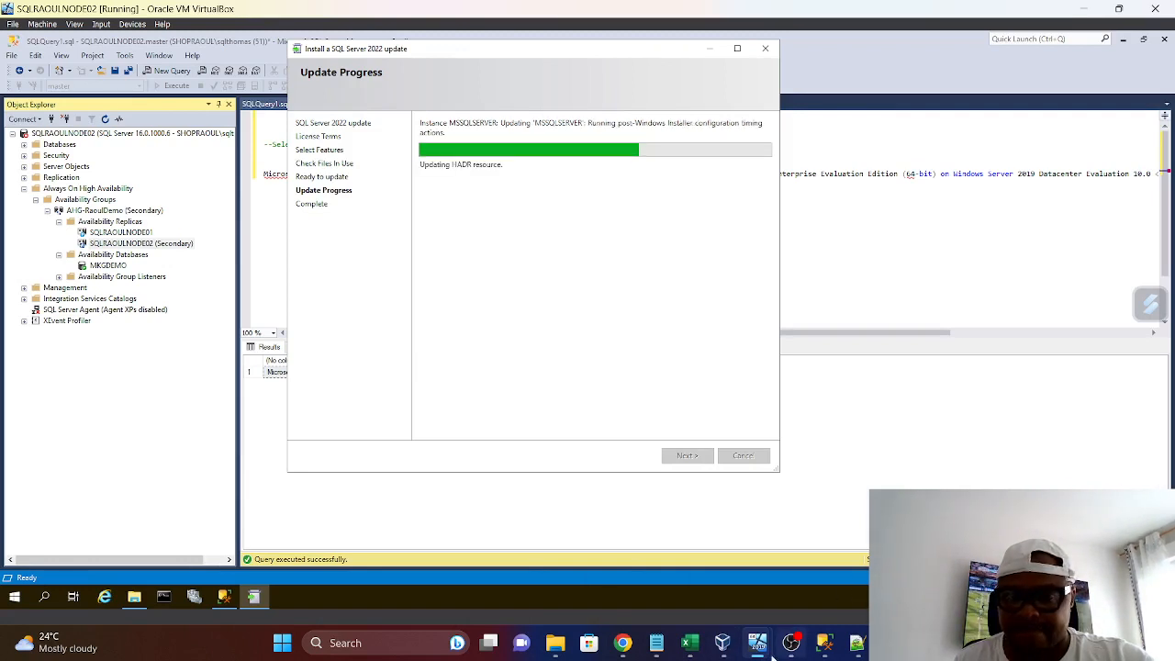
{"action": "mouse_move", "coordinate": [758, 653]}
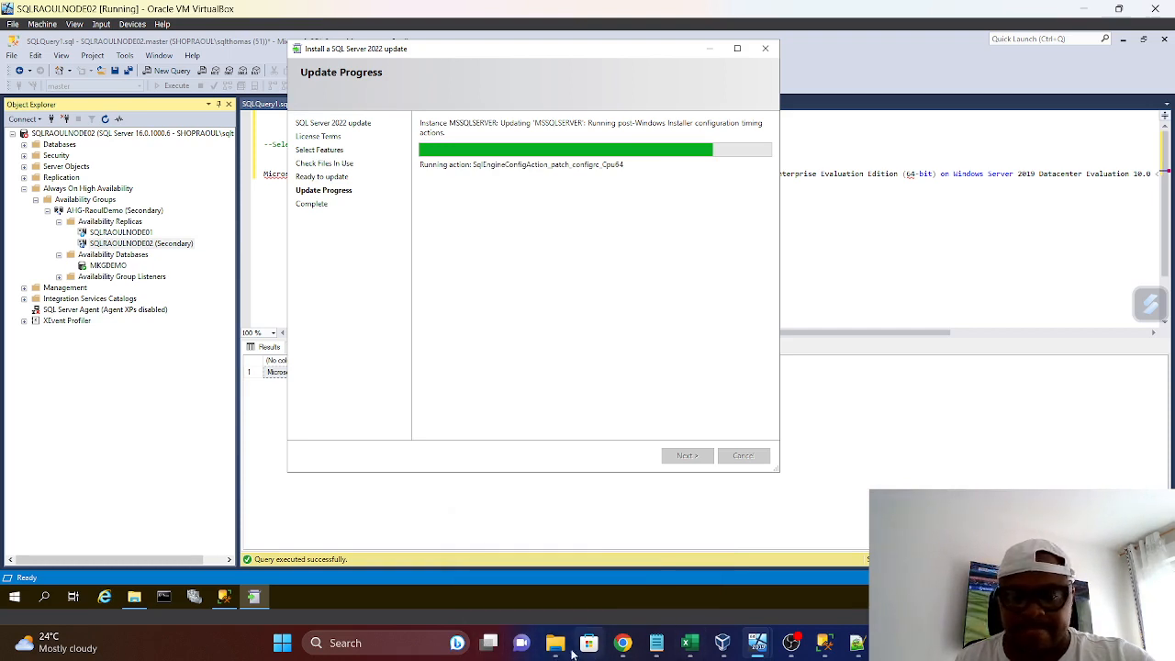
Bring up the host's update wizard, accept its license terms and continue to the feature selection
{"action": "left_click", "coordinate": [571, 650]}
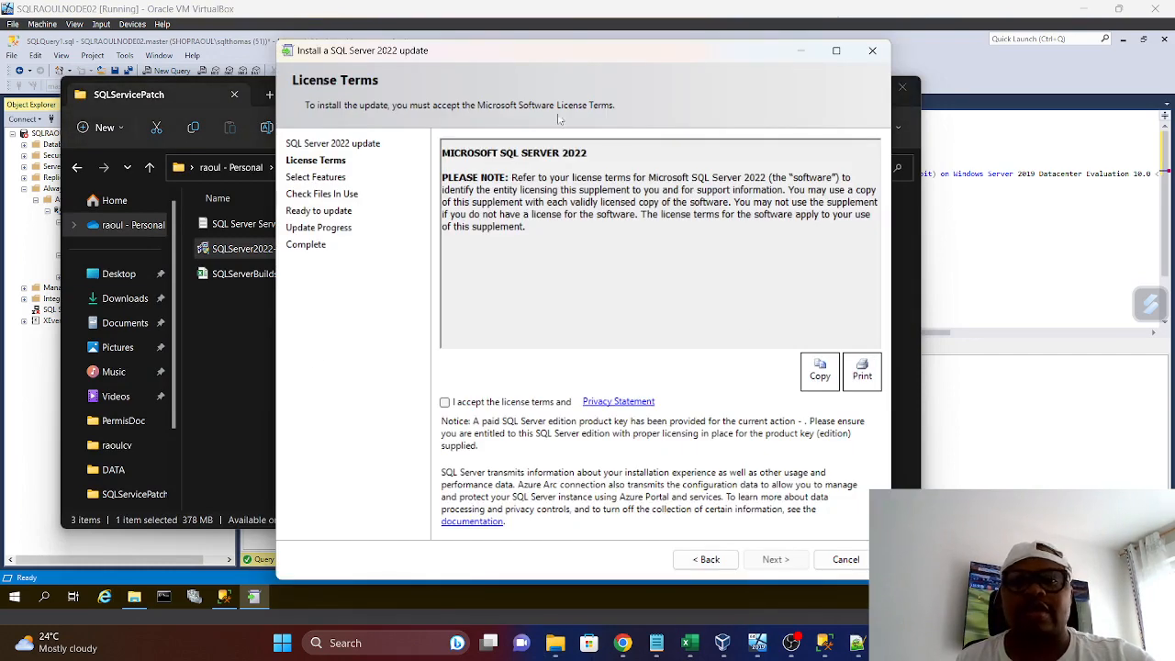
{"action": "left_click_drag", "start_coordinate": [603, 46], "coordinate": [537, 42]}
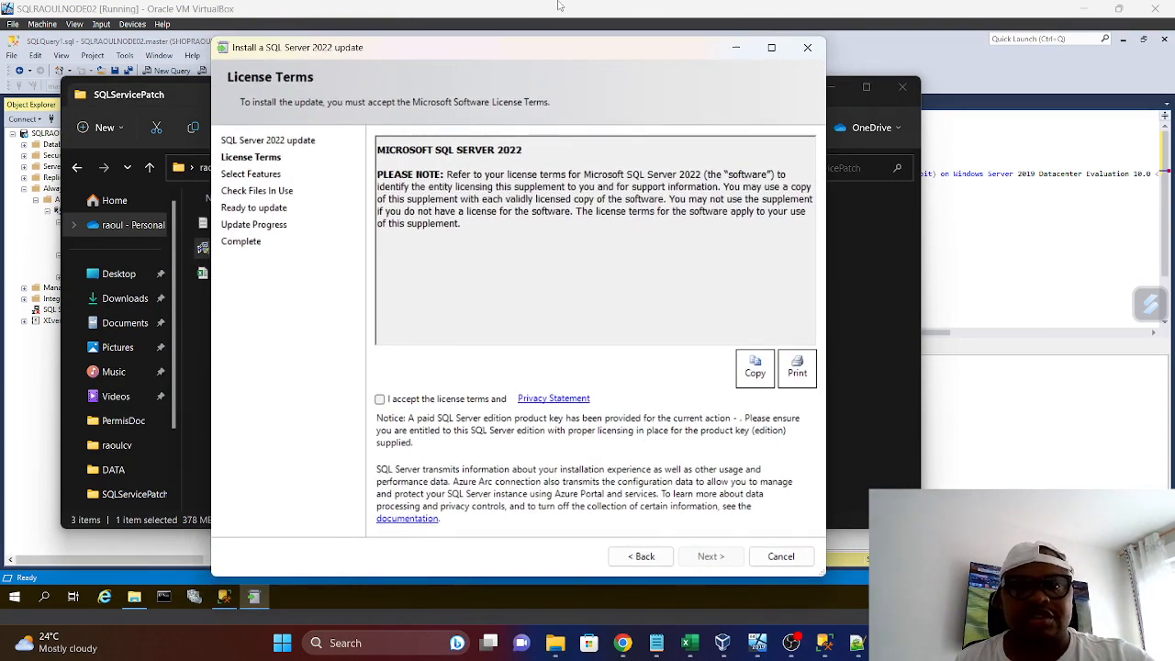
{"action": "left_click", "coordinate": [381, 399]}
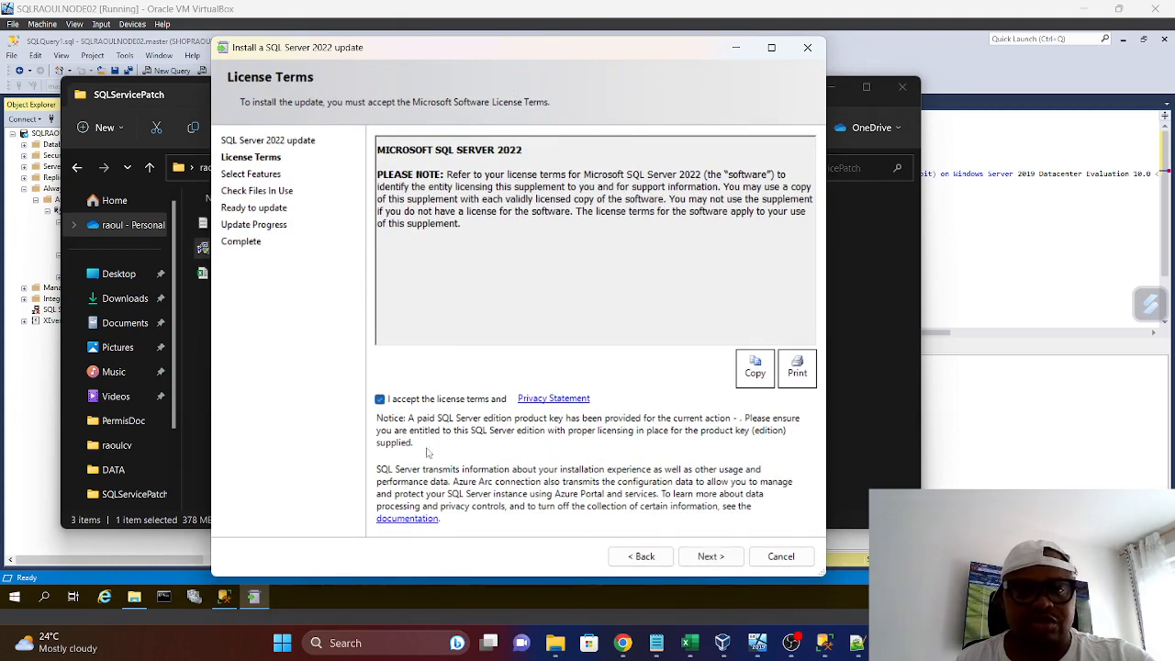
{"action": "left_click", "coordinate": [706, 556]}
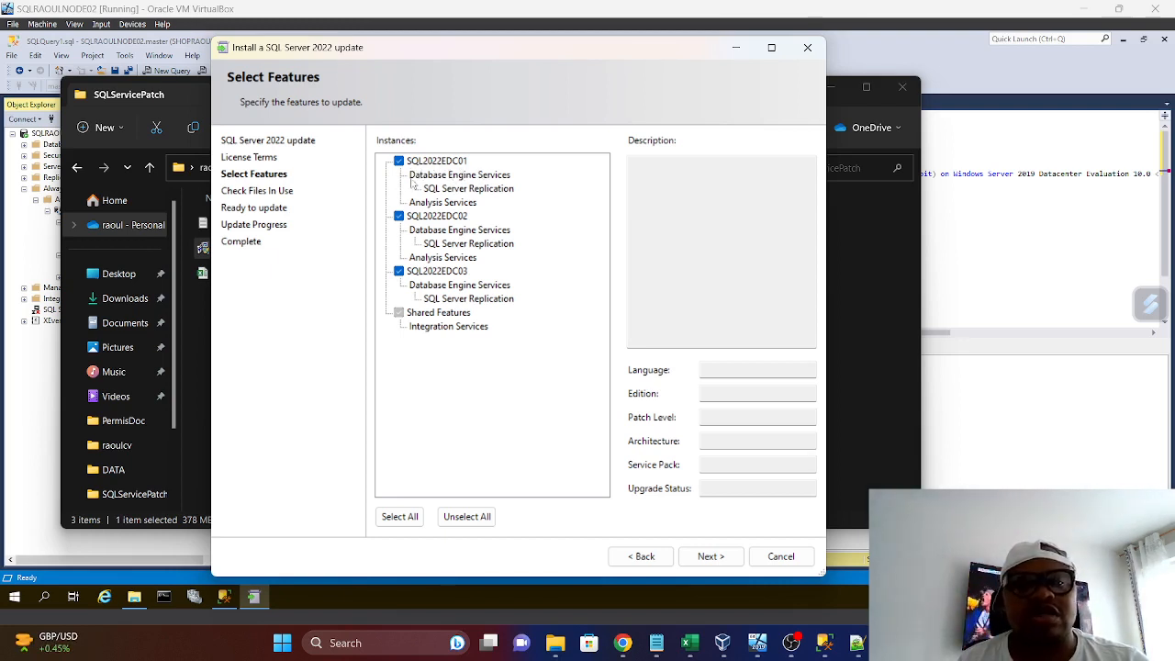
Deselect all instances, try SQL2022EDC01 and SQL2022EDC02 one at a time, and leave only SQL2022EDC03 selected
{"action": "left_click", "coordinate": [464, 521]}
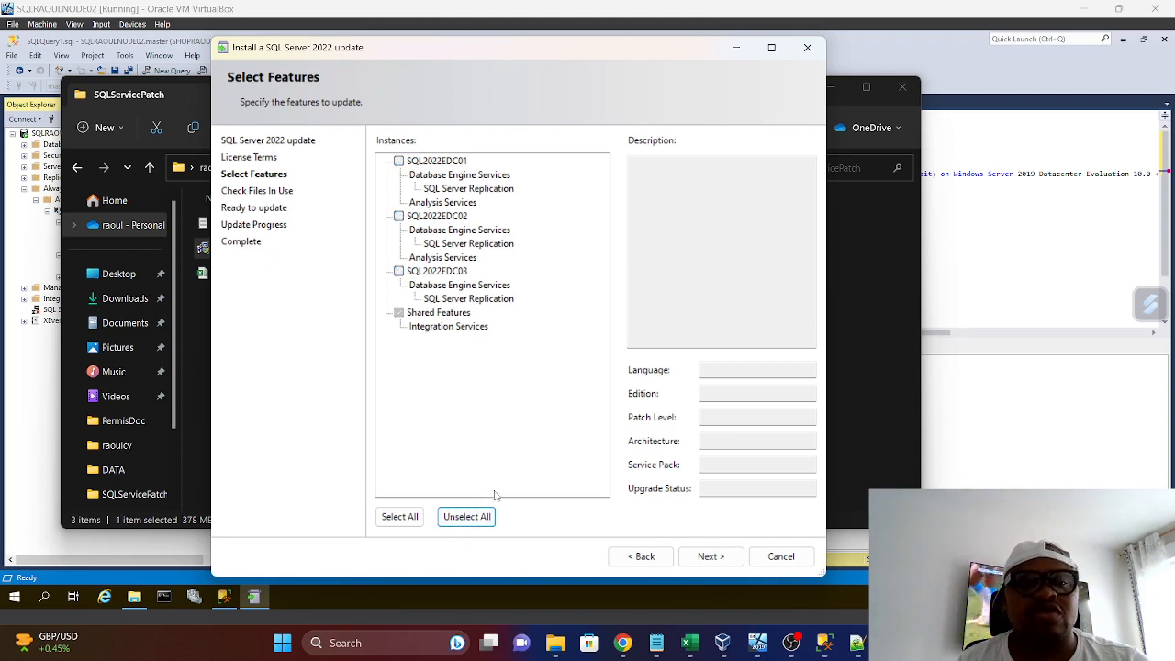
{"action": "left_click", "coordinate": [399, 162]}
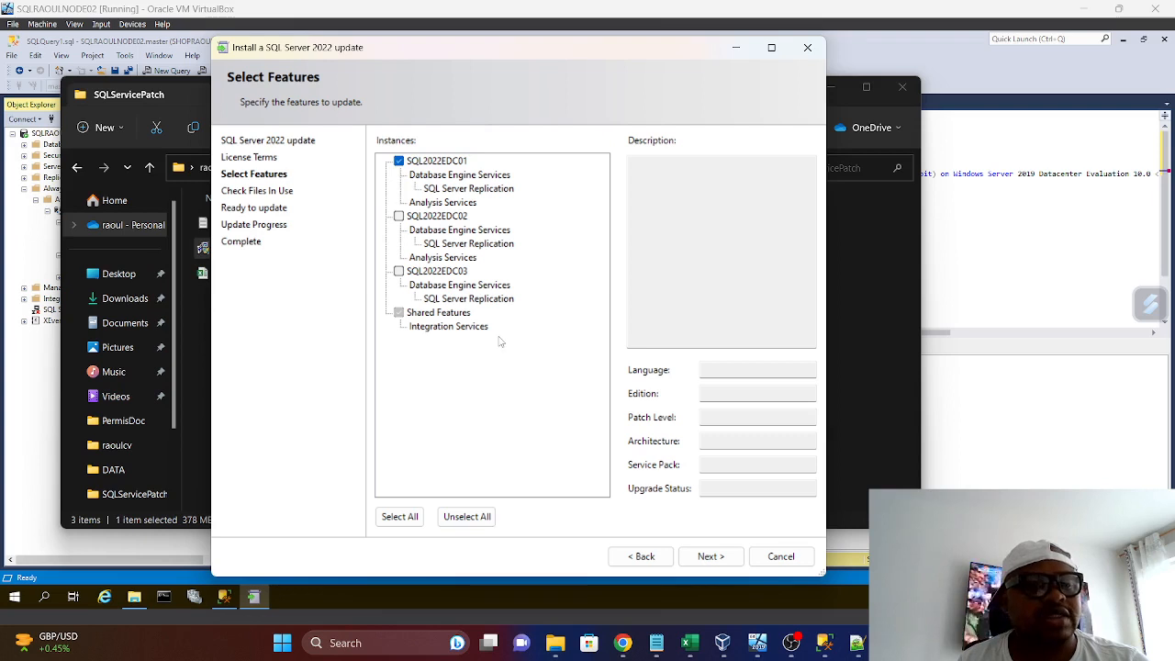
{"action": "left_click", "coordinate": [399, 162]}
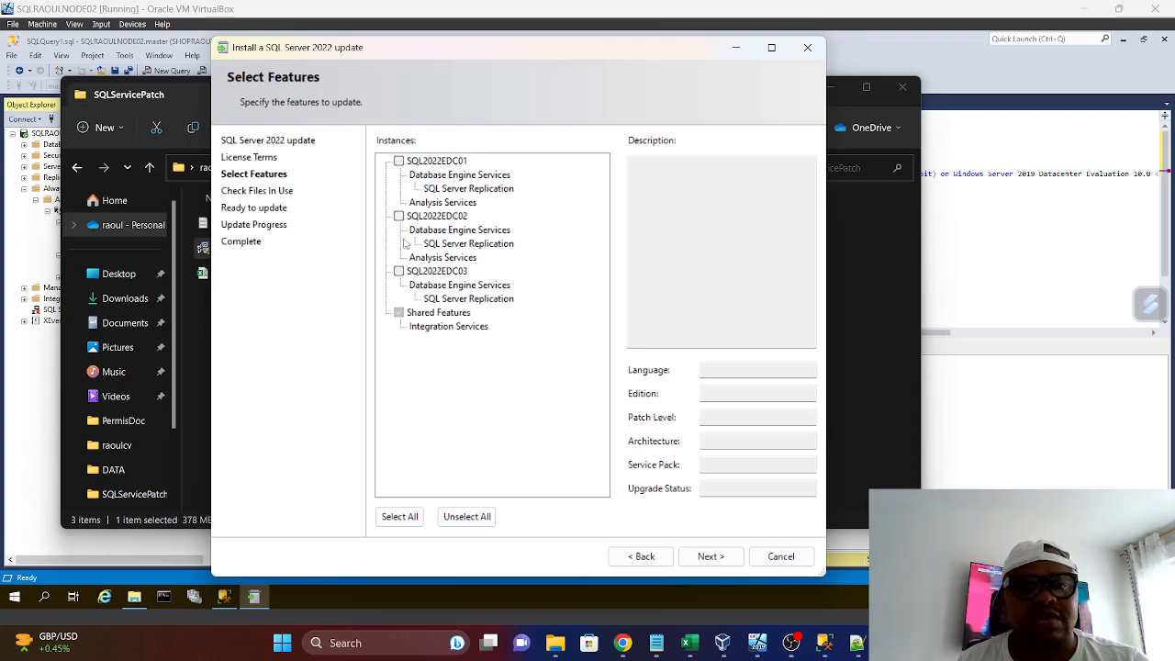
{"action": "left_click", "coordinate": [398, 216]}
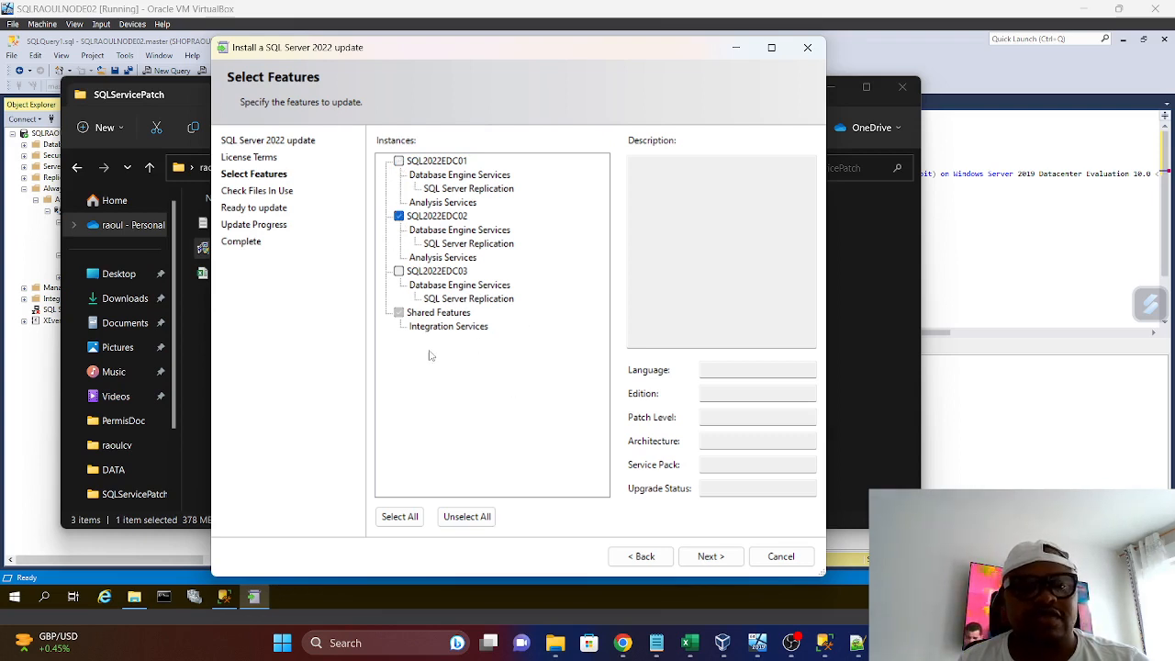
{"action": "left_click", "coordinate": [398, 216]}
{"action": "left_click", "coordinate": [399, 272]}
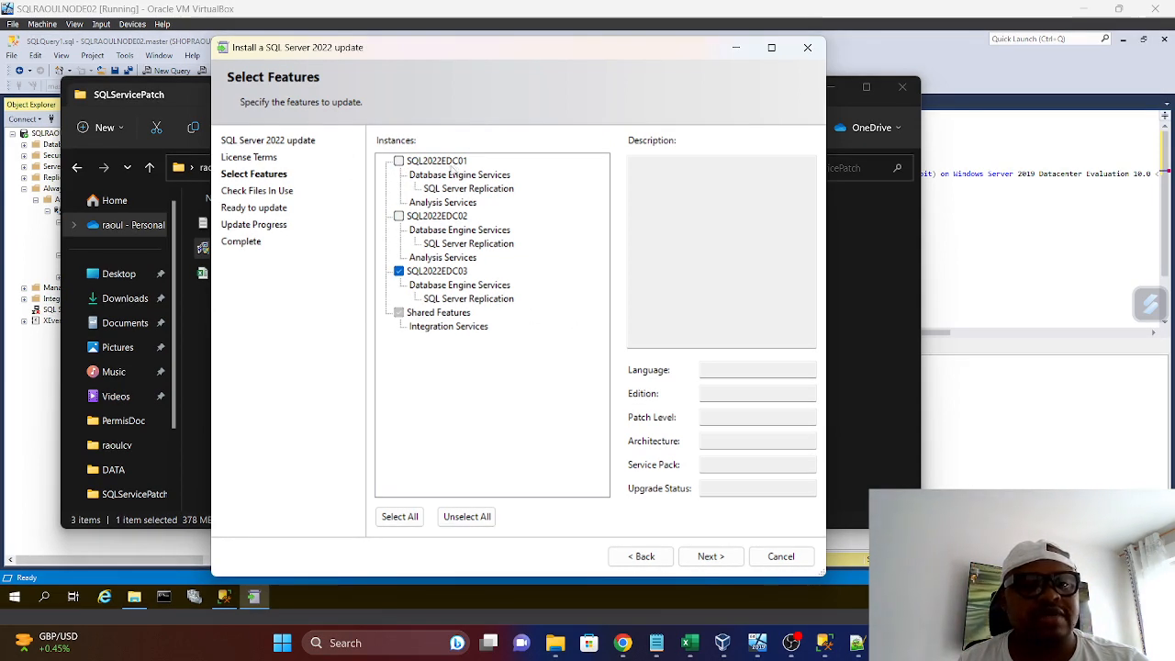
Compare the edition and patch level details of instances SQL2022EDC01, SQL2022EDC02 and SQL2022EDC03
{"action": "left_click", "coordinate": [455, 221]}
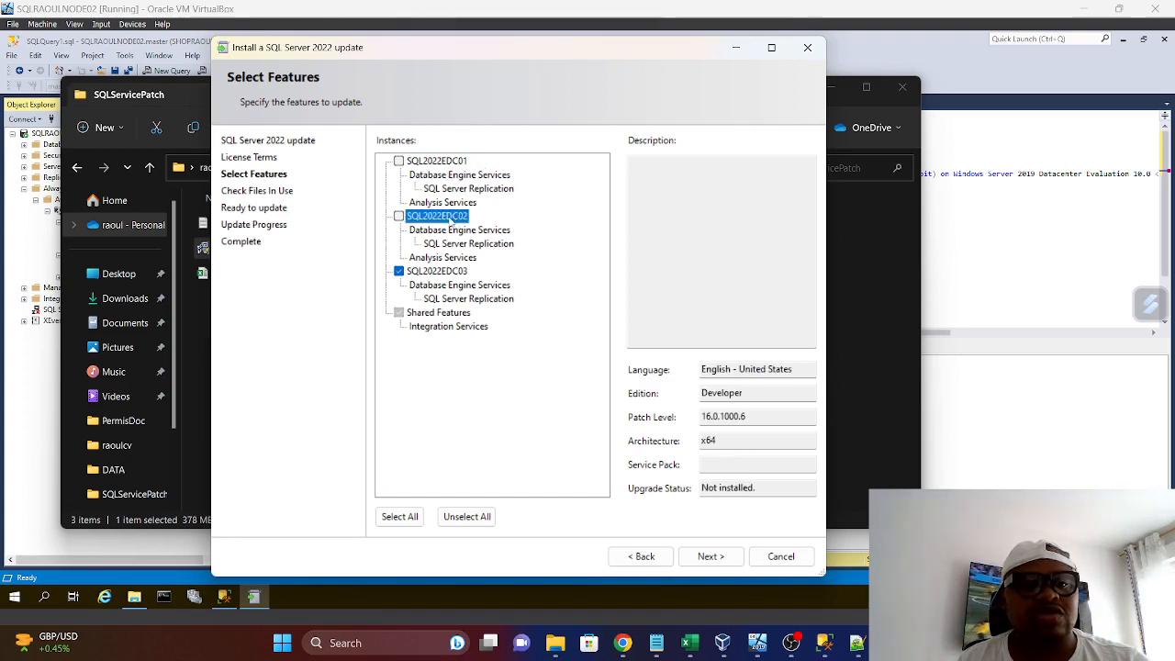
{"action": "left_click", "coordinate": [449, 162]}
{"action": "left_click", "coordinate": [457, 219]}
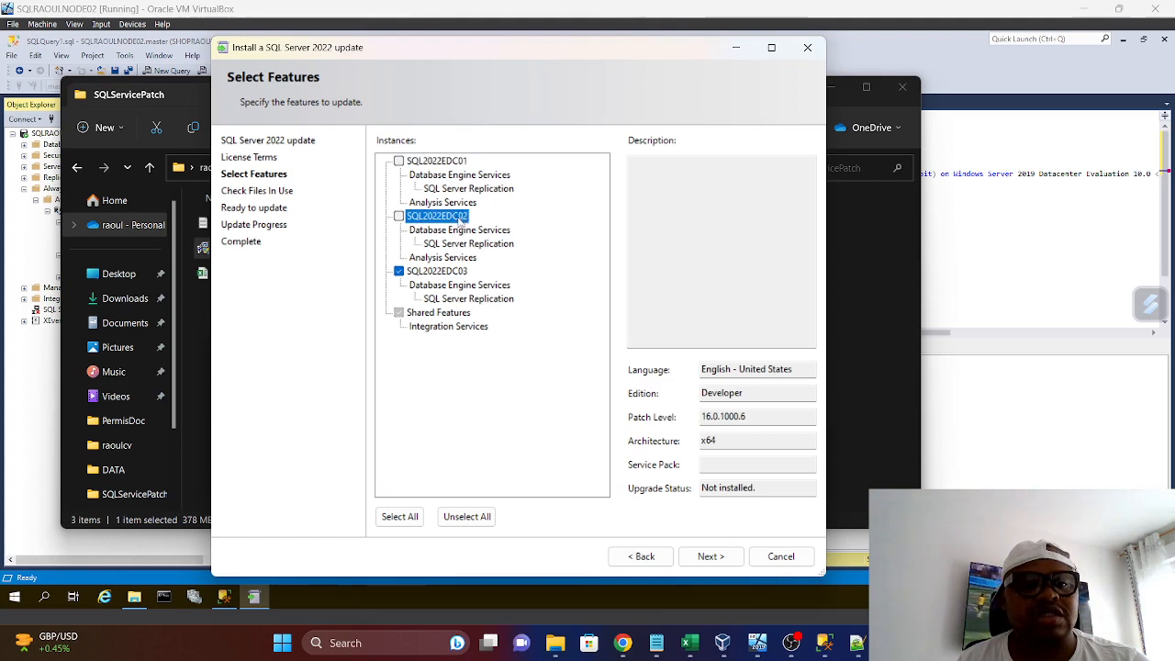
{"action": "left_click", "coordinate": [463, 276]}
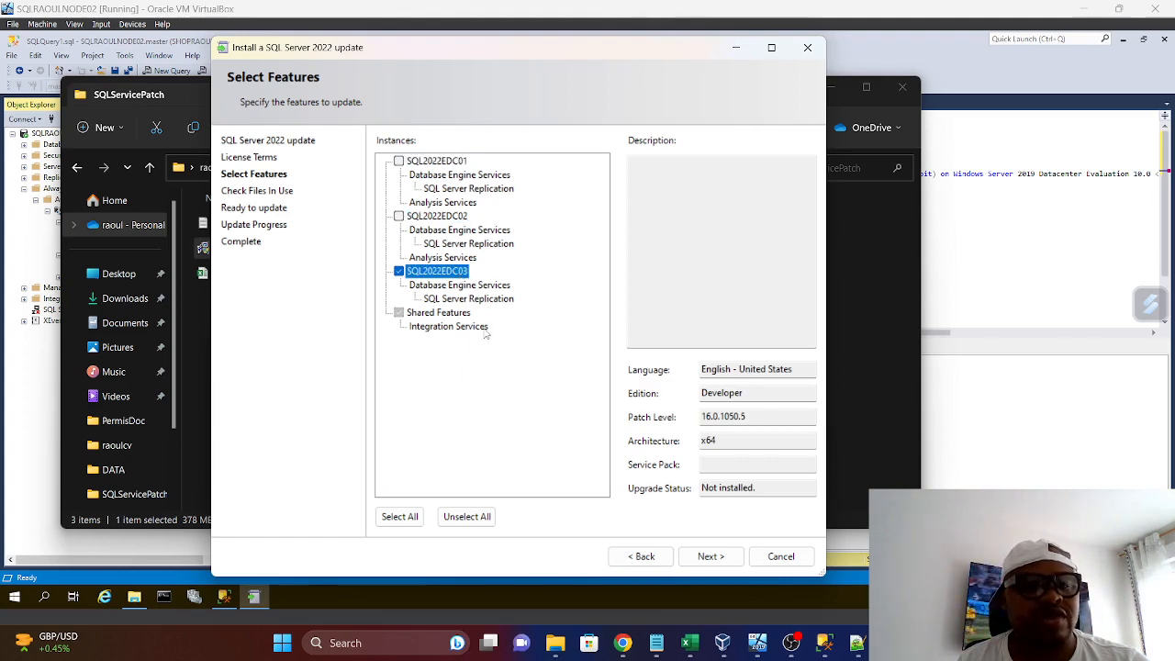
Deselect SQL2022EDC03, select all instances together, and deselect each of the three individually
{"action": "left_click", "coordinate": [399, 272]}
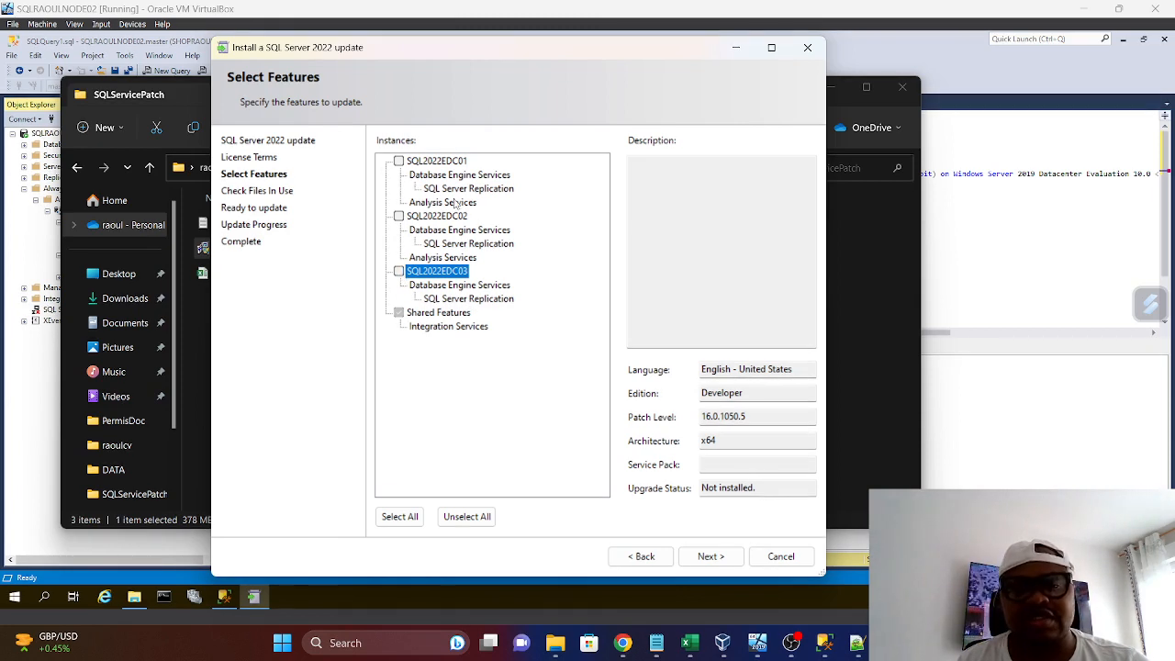
{"action": "left_click", "coordinate": [399, 516]}
{"action": "left_click", "coordinate": [398, 161]}
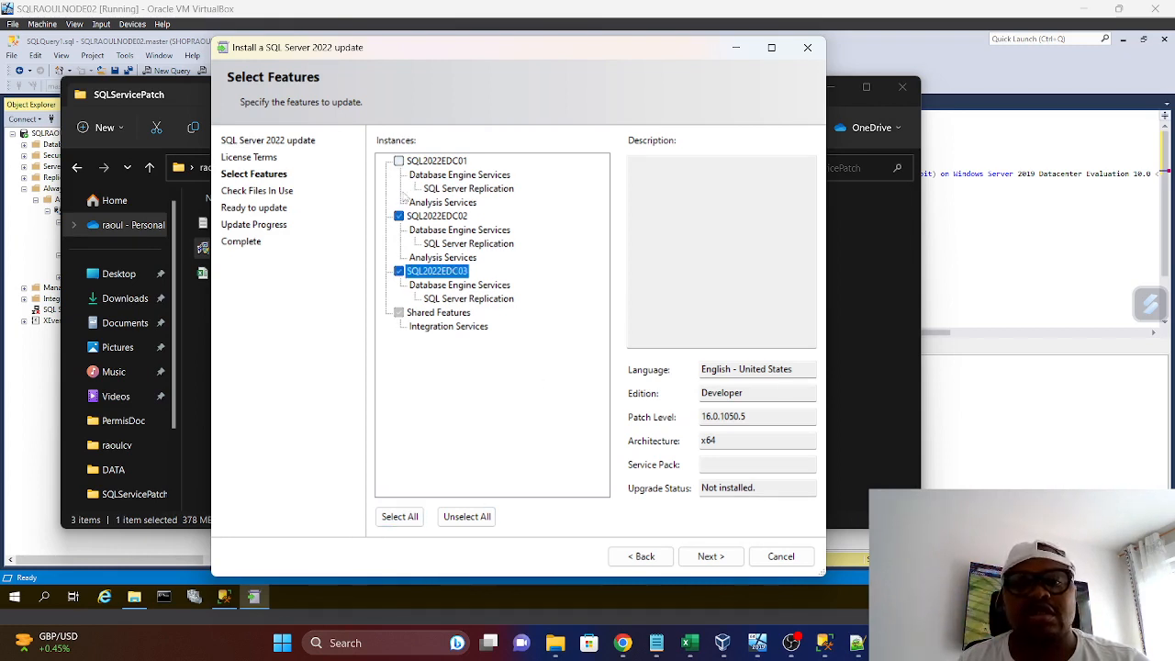
{"action": "left_click", "coordinate": [398, 216]}
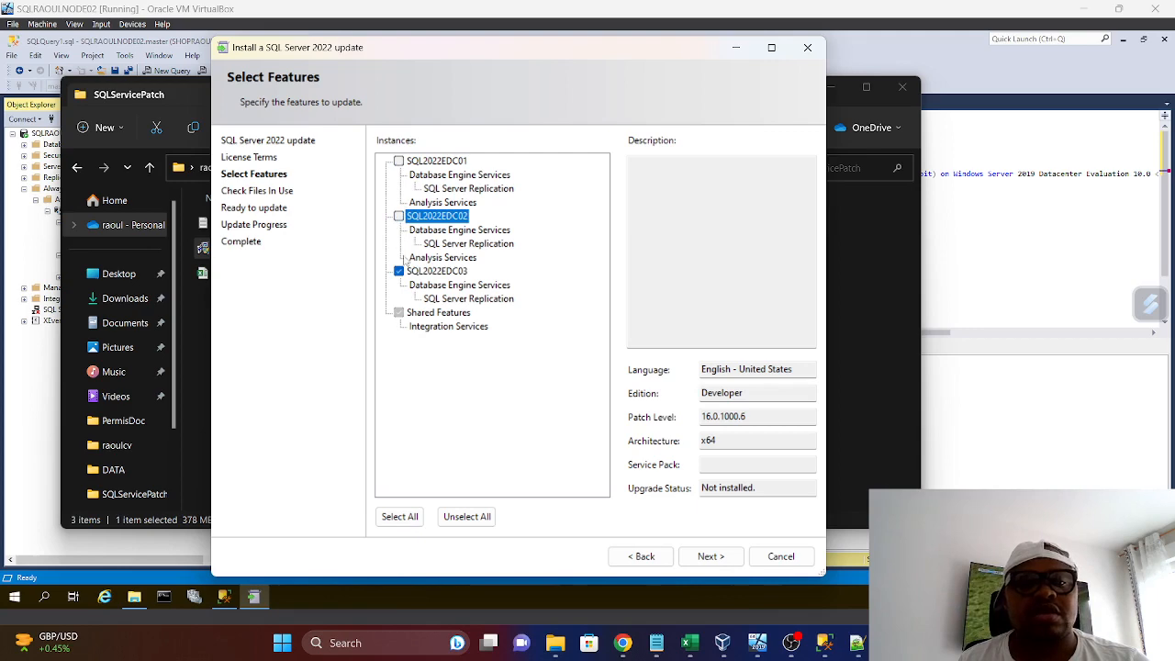
{"action": "left_click", "coordinate": [399, 270]}
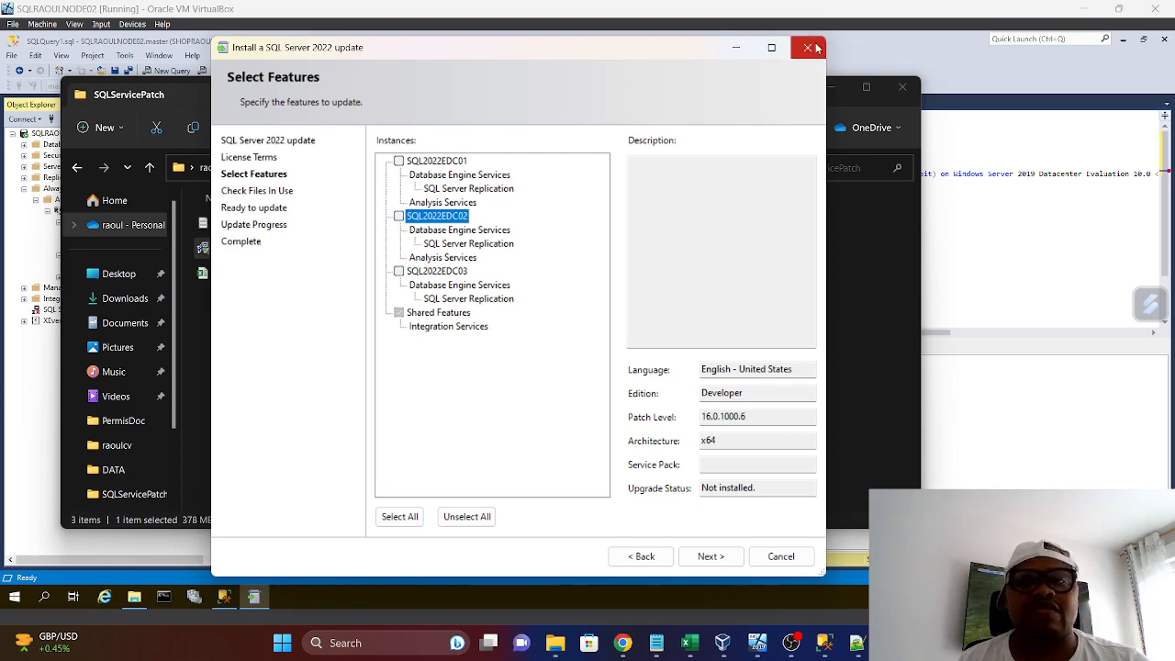
Cancel the host's SQL Server update, confirm quitting Setup, and close the SQLServicePatch folder
{"action": "left_click", "coordinate": [781, 556]}
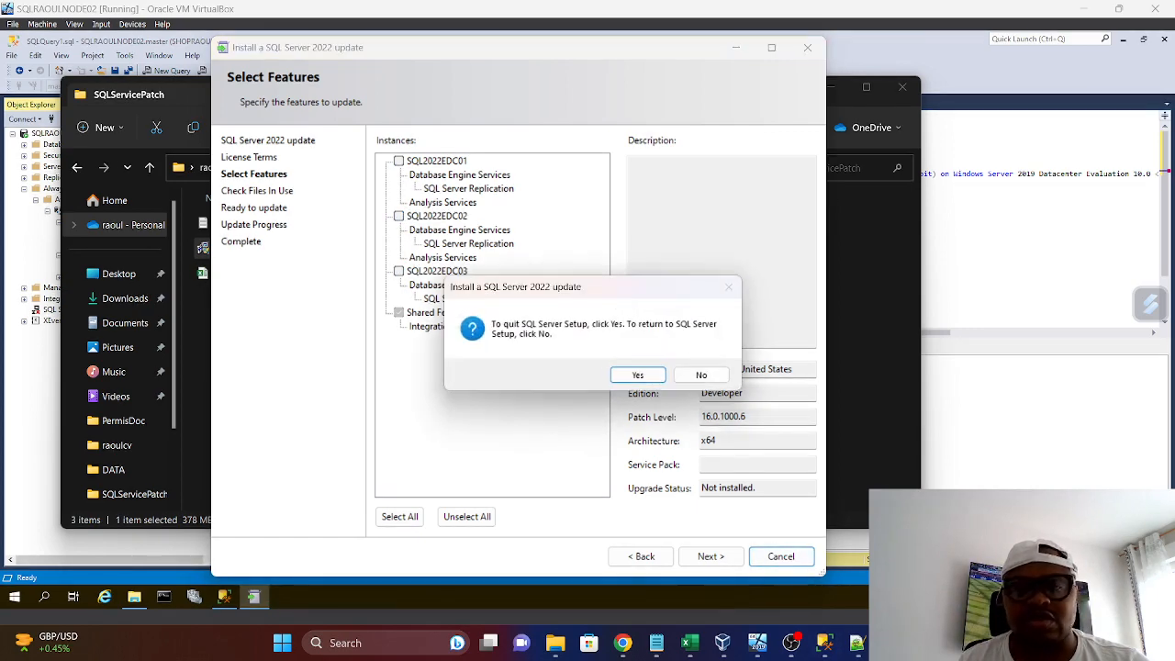
{"action": "left_click", "coordinate": [643, 380]}
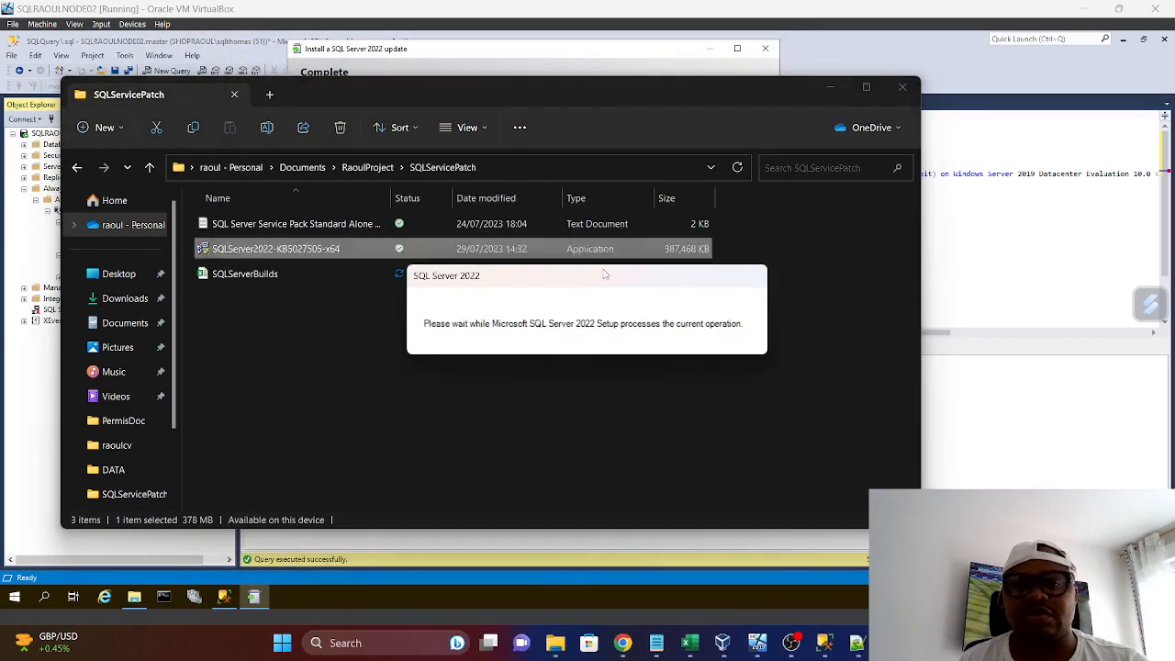
{"action": "left_click", "coordinate": [903, 89]}
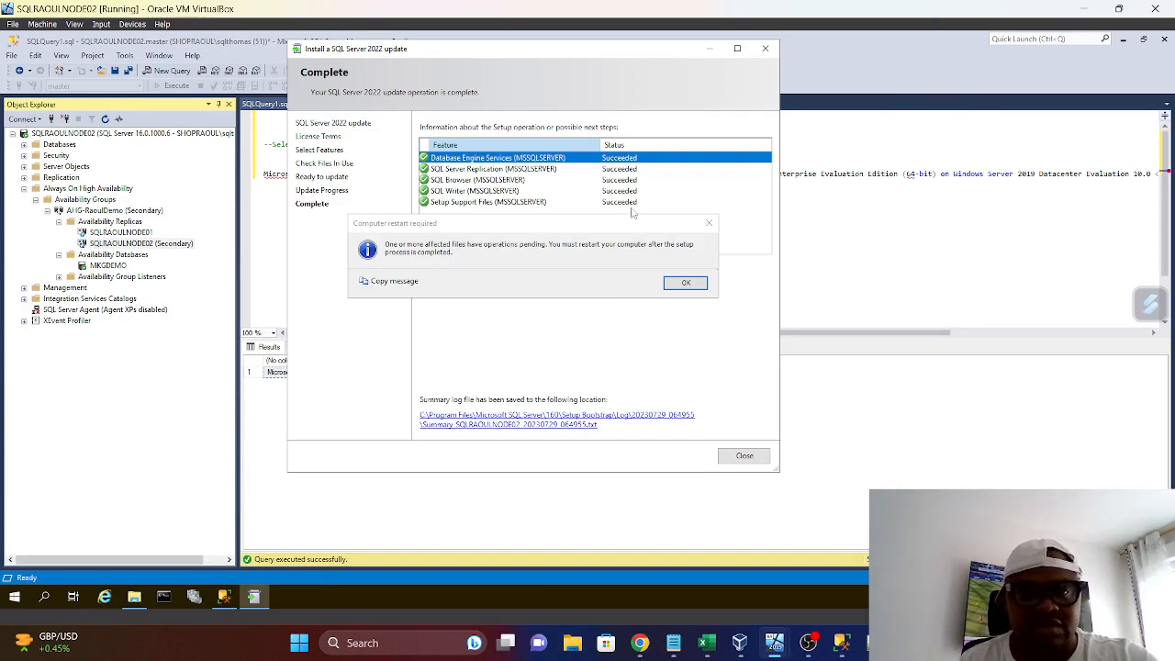
Acknowledge the restart notice on SQLRAOULNODE02, close the completed update wizard and return to the version query
{"action": "left_click", "coordinate": [687, 284]}
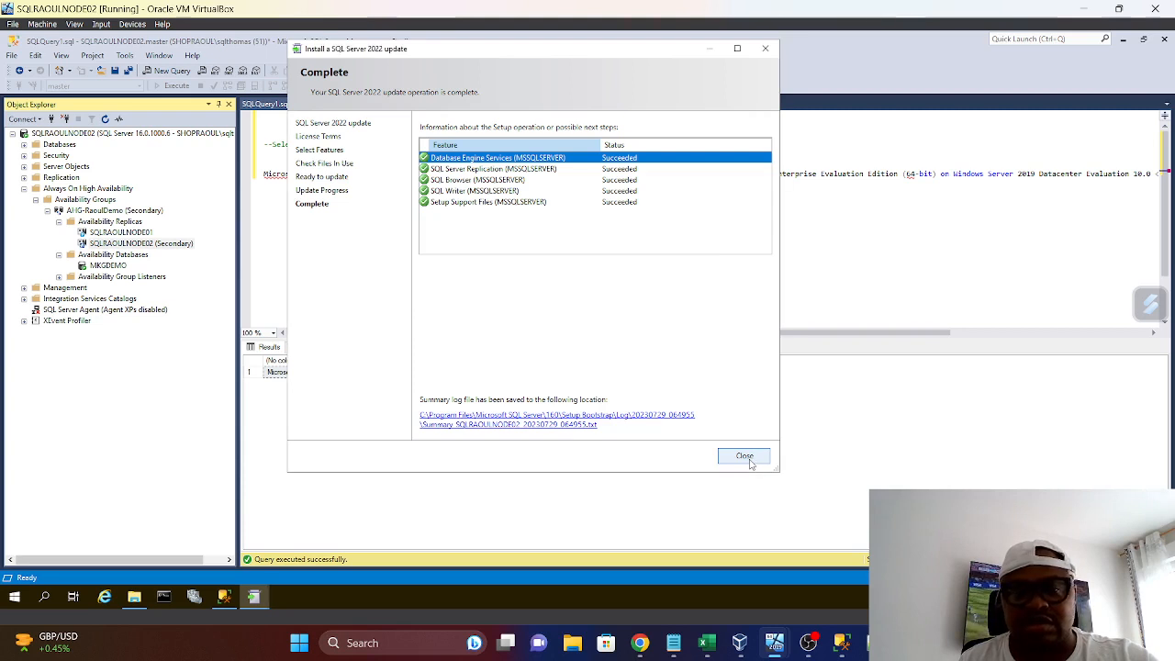
{"action": "left_click", "coordinate": [744, 456]}
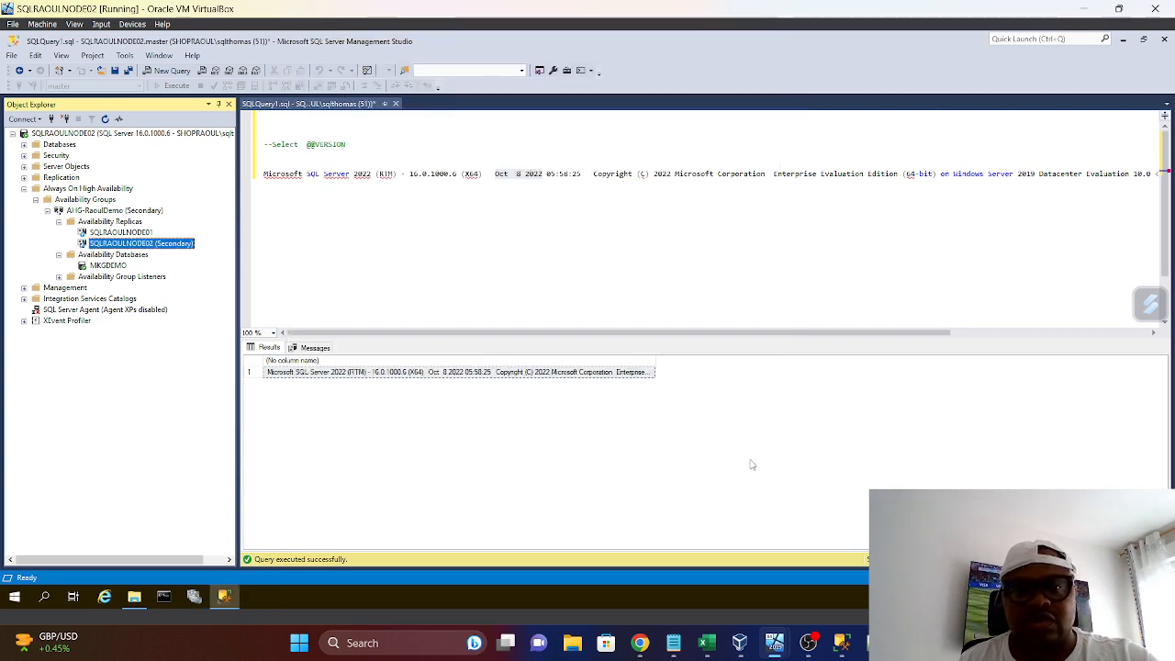
{"action": "left_click", "coordinate": [395, 263]}
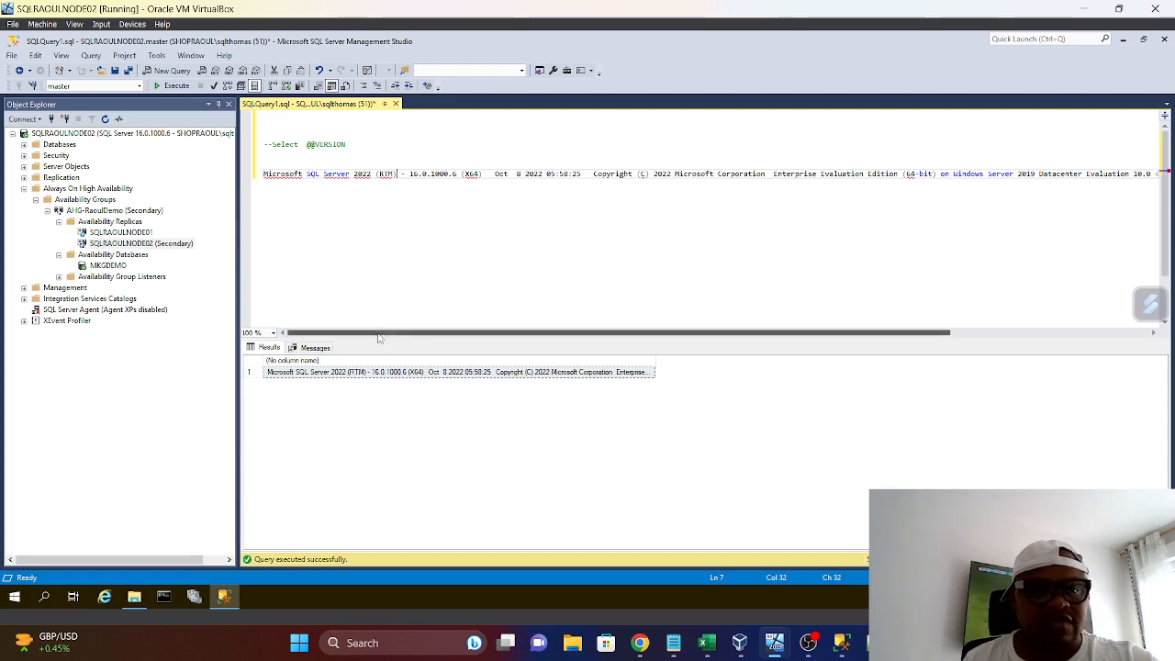
Open SQL Server 2022 Configuration Manager on SQLRAOULNODE02 and allow it to make changes to the device
{"action": "left_click", "coordinate": [15, 601]}
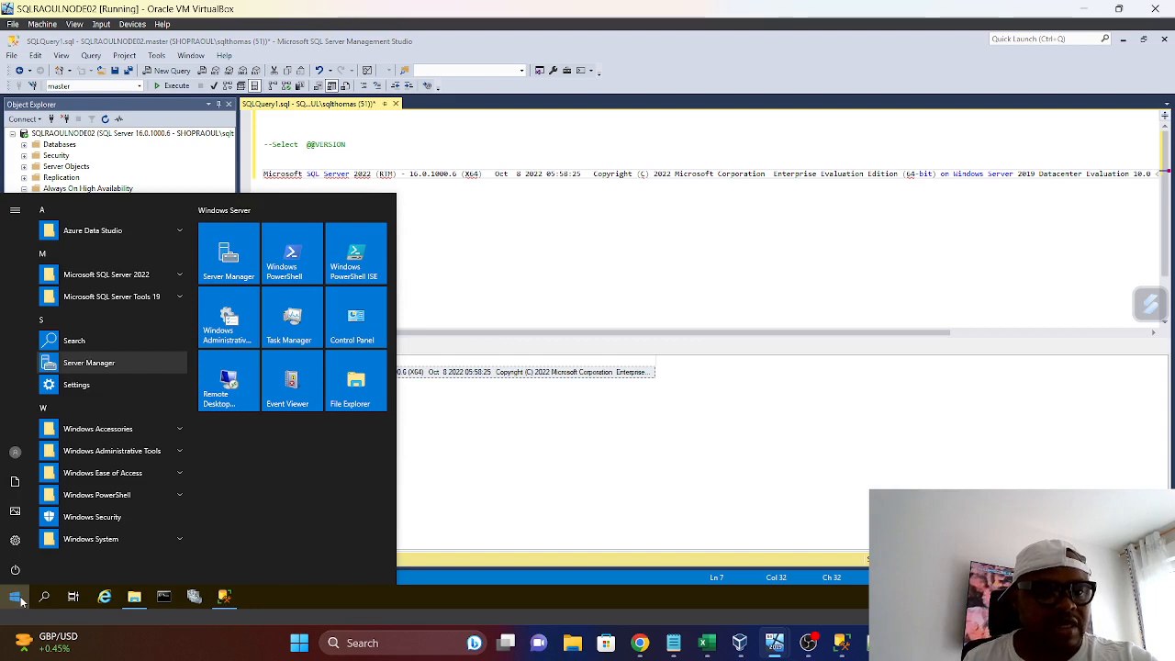
{"action": "left_click", "coordinate": [145, 275]}
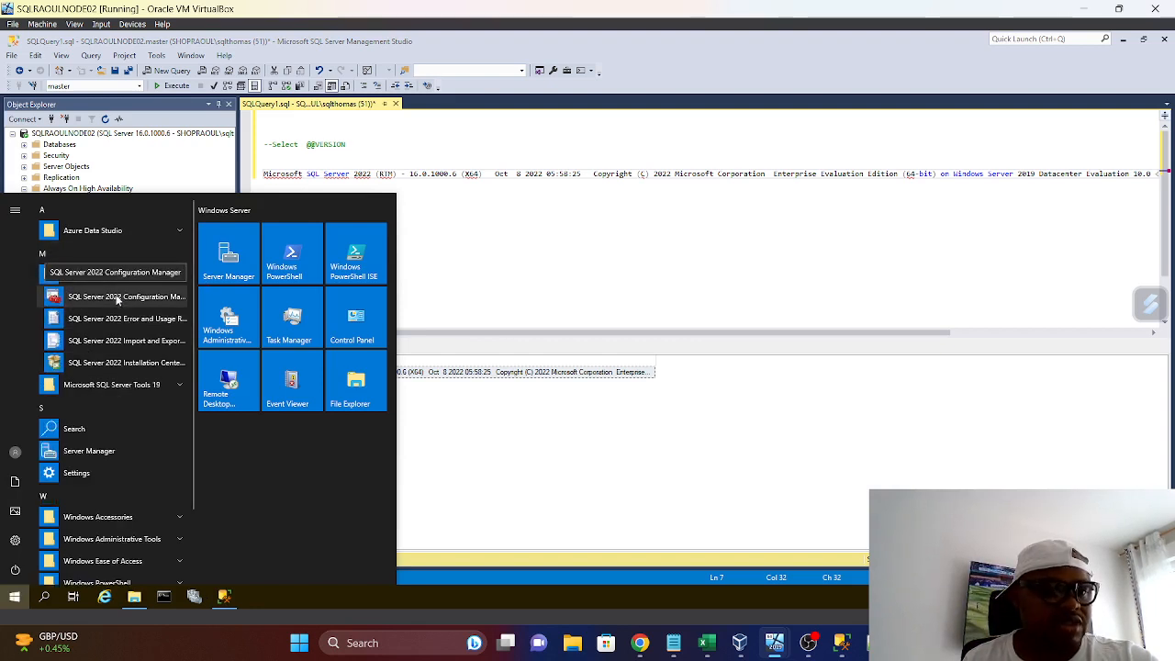
{"action": "left_click", "coordinate": [117, 300]}
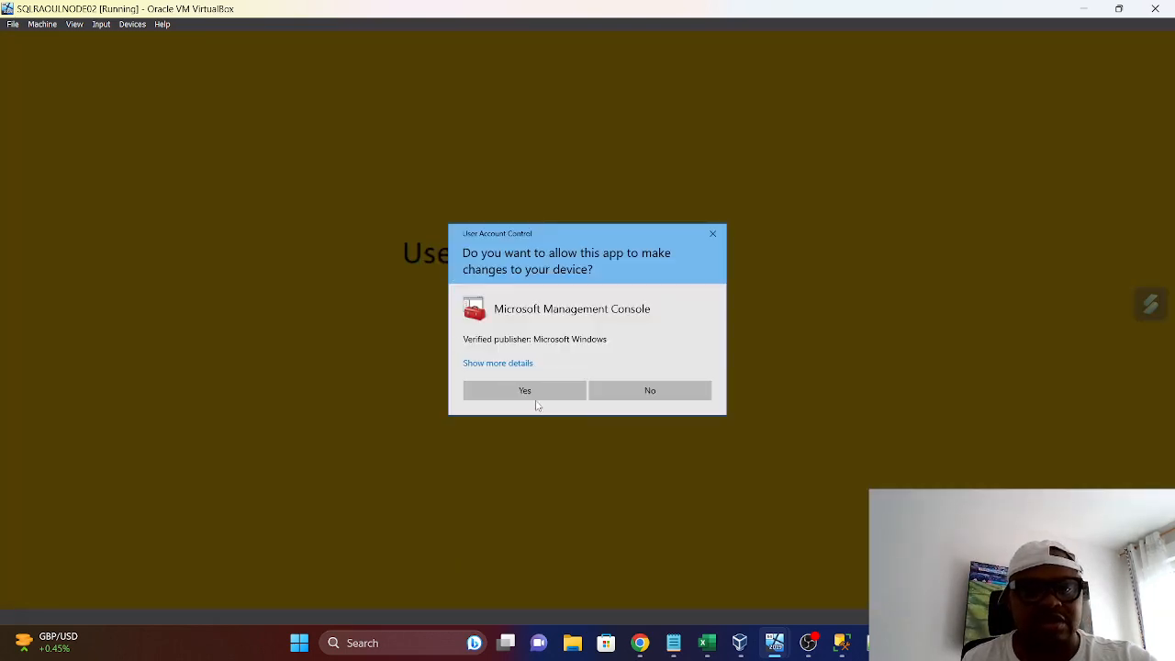
{"action": "left_click", "coordinate": [538, 398]}
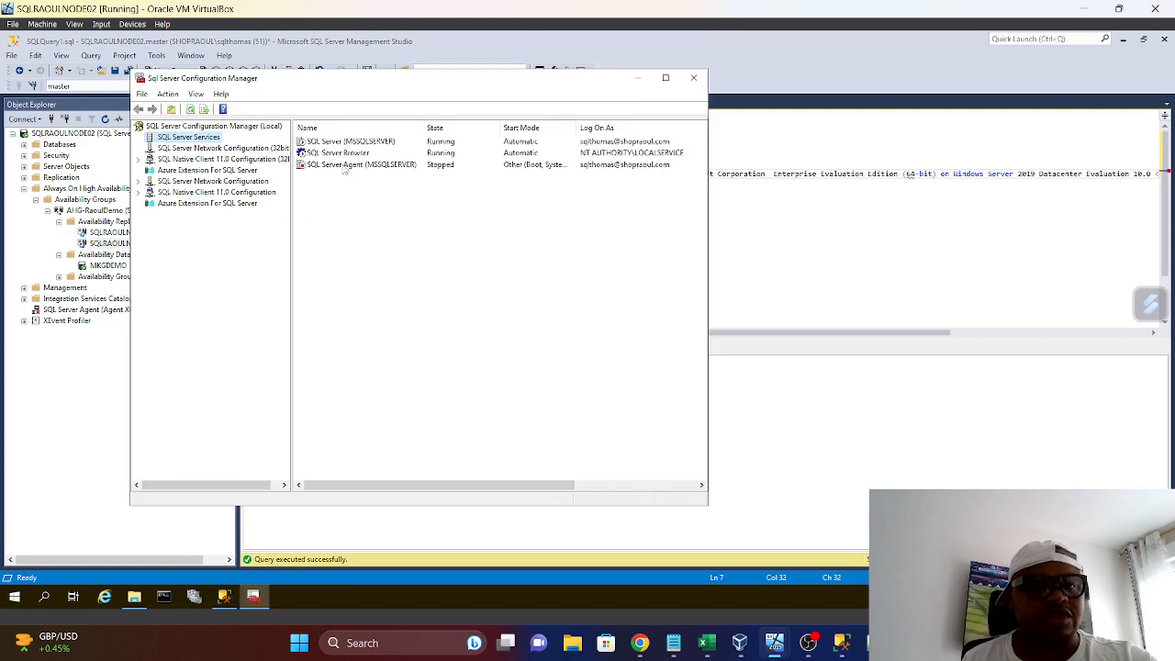
Set the start mode of the SQL Server Agent (MSSQLSERVER) service to Automatic and apply the change
{"action": "right_click", "coordinate": [344, 168]}
{"action": "left_click", "coordinate": [394, 240]}
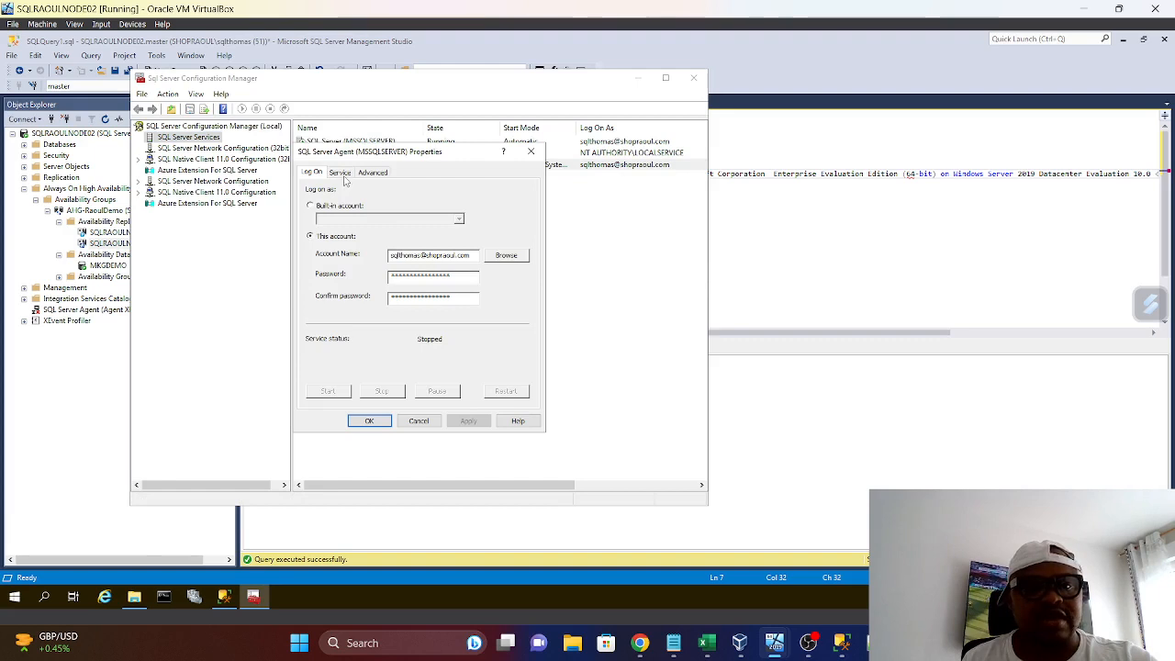
{"action": "left_click", "coordinate": [344, 174]}
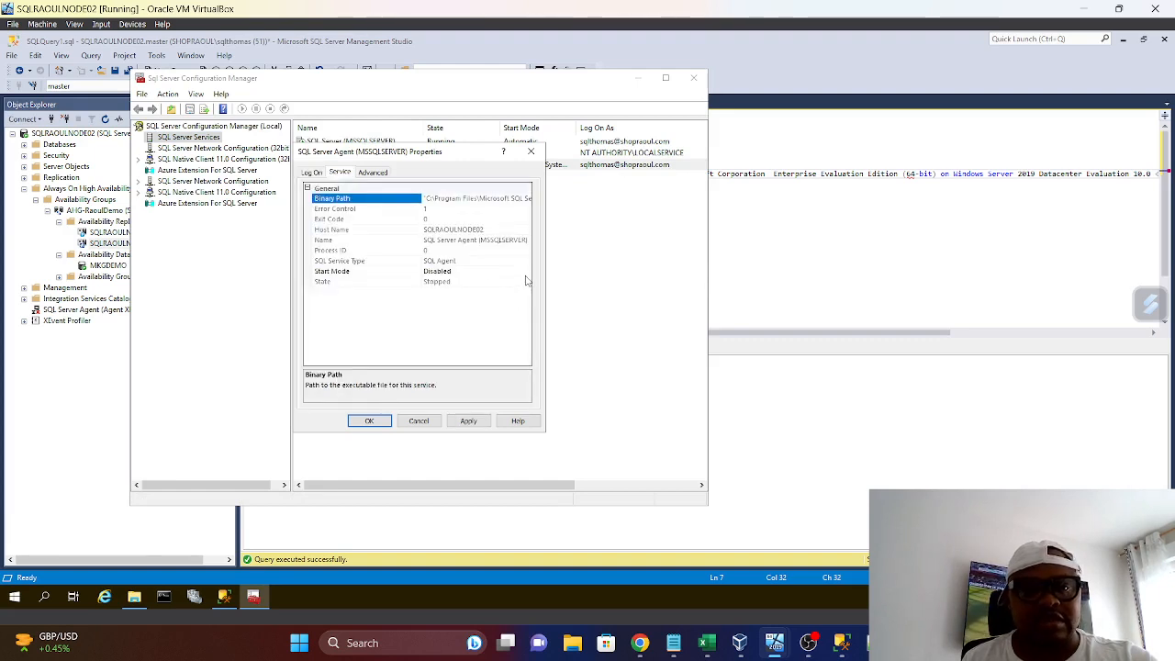
{"action": "left_click", "coordinate": [525, 273]}
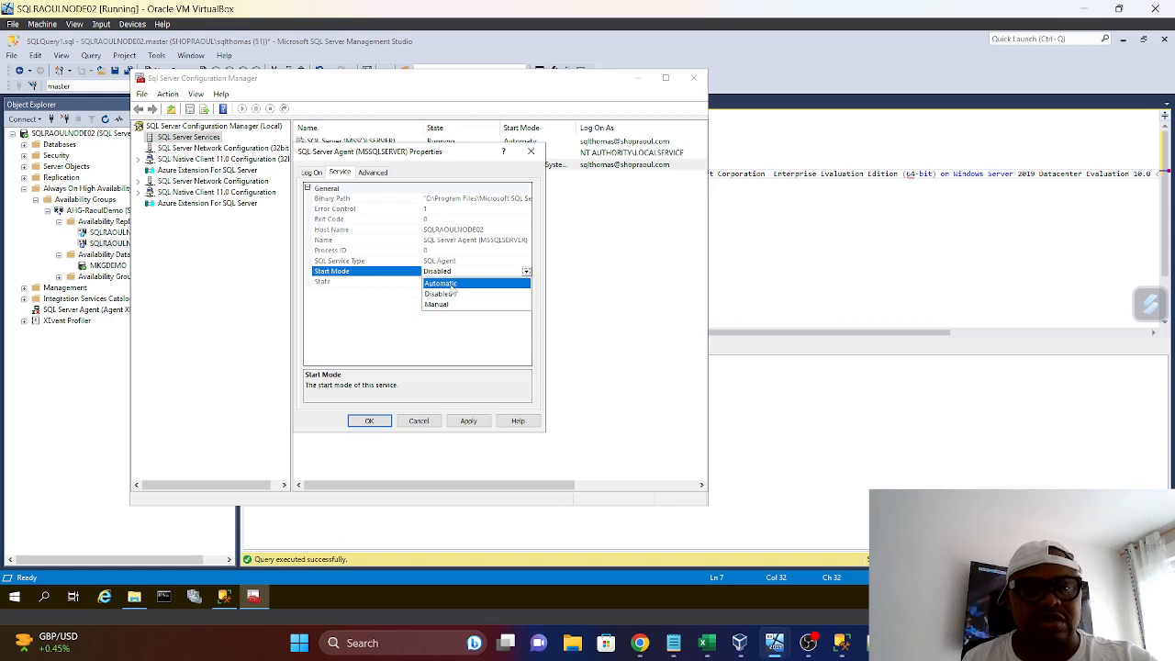
{"action": "left_click", "coordinate": [450, 284]}
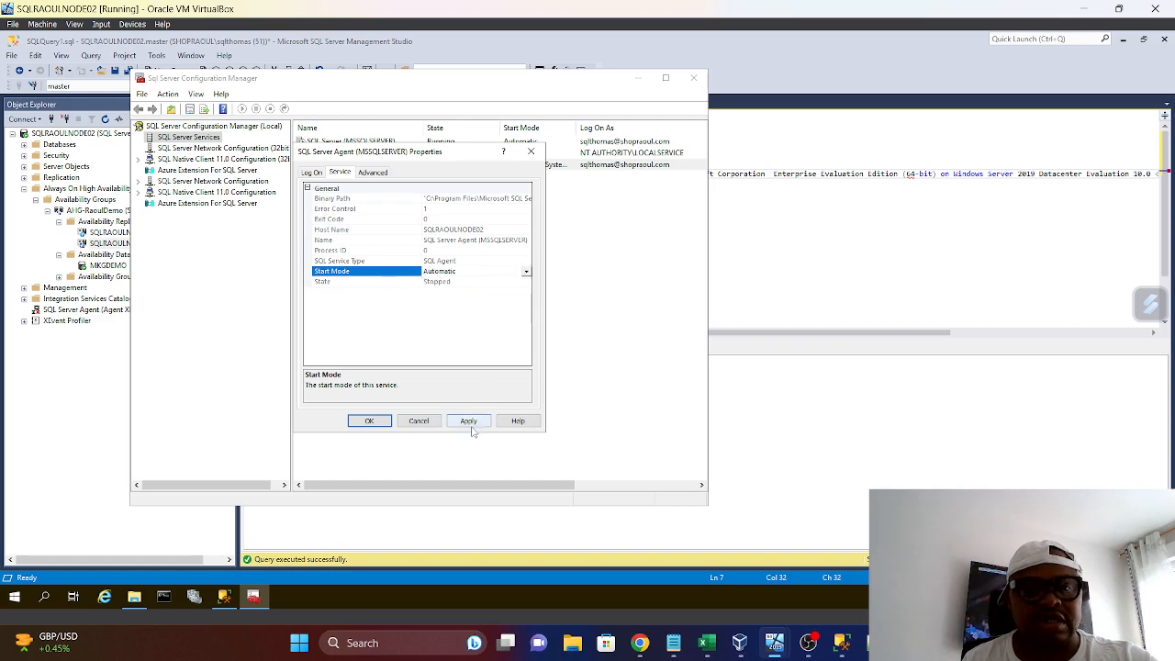
{"action": "left_click", "coordinate": [467, 423]}
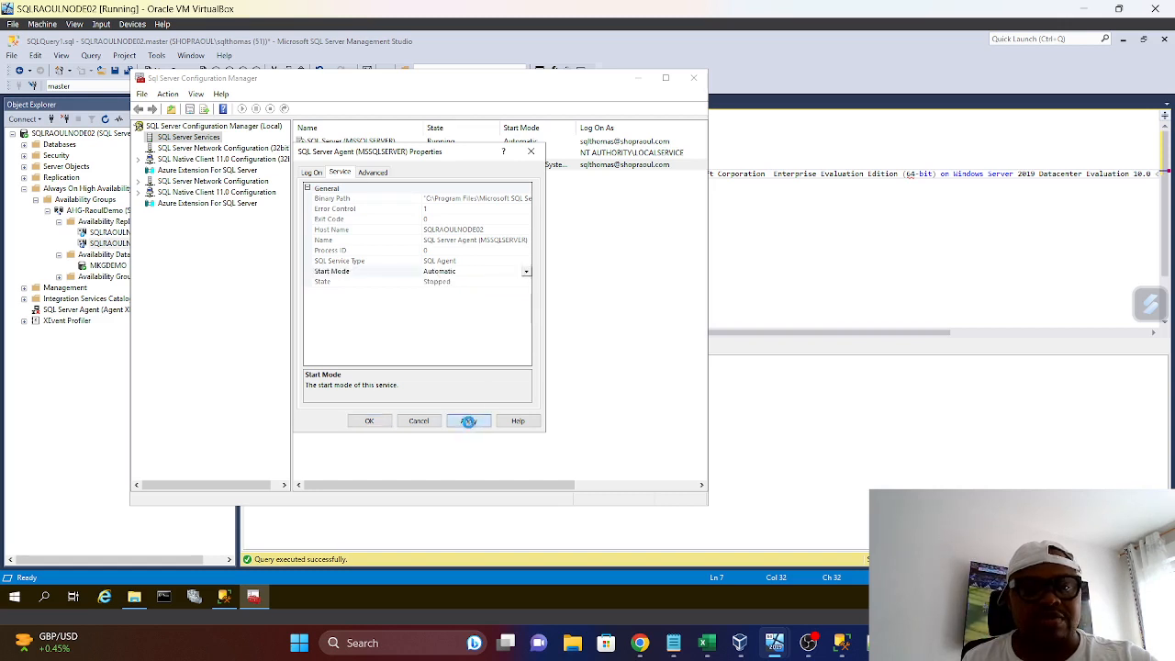
{"action": "left_click", "coordinate": [375, 420]}
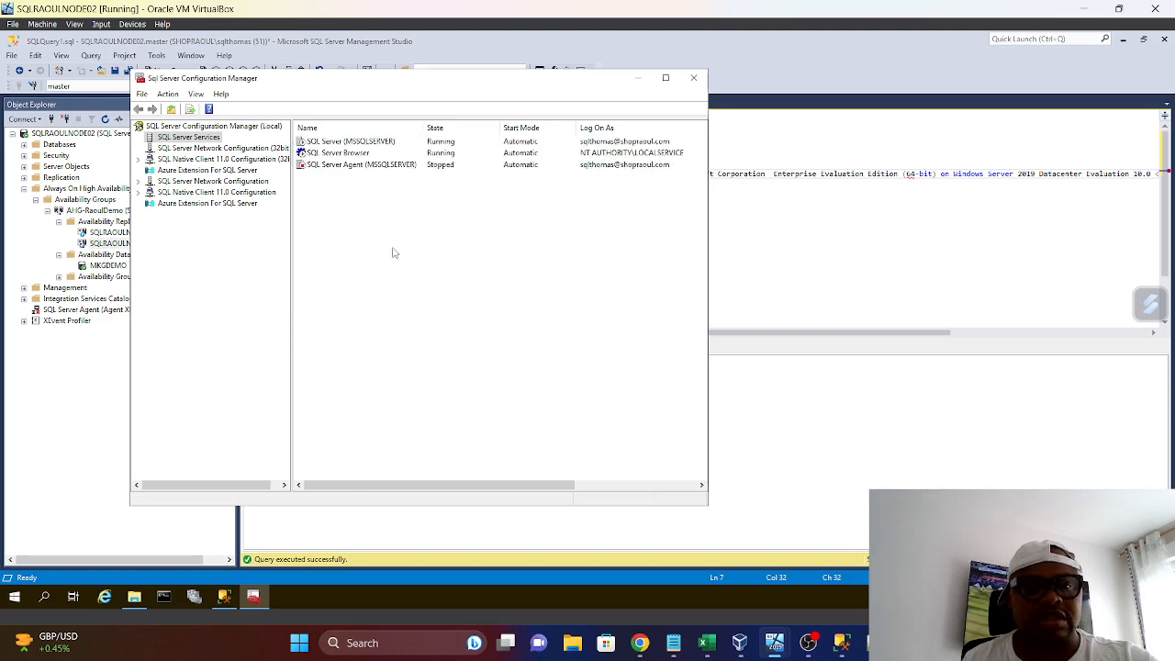
Start the SQL Server Agent (MSSQLSERVER) service and close SQL Server Configuration Manager
{"action": "right_click", "coordinate": [325, 171]}
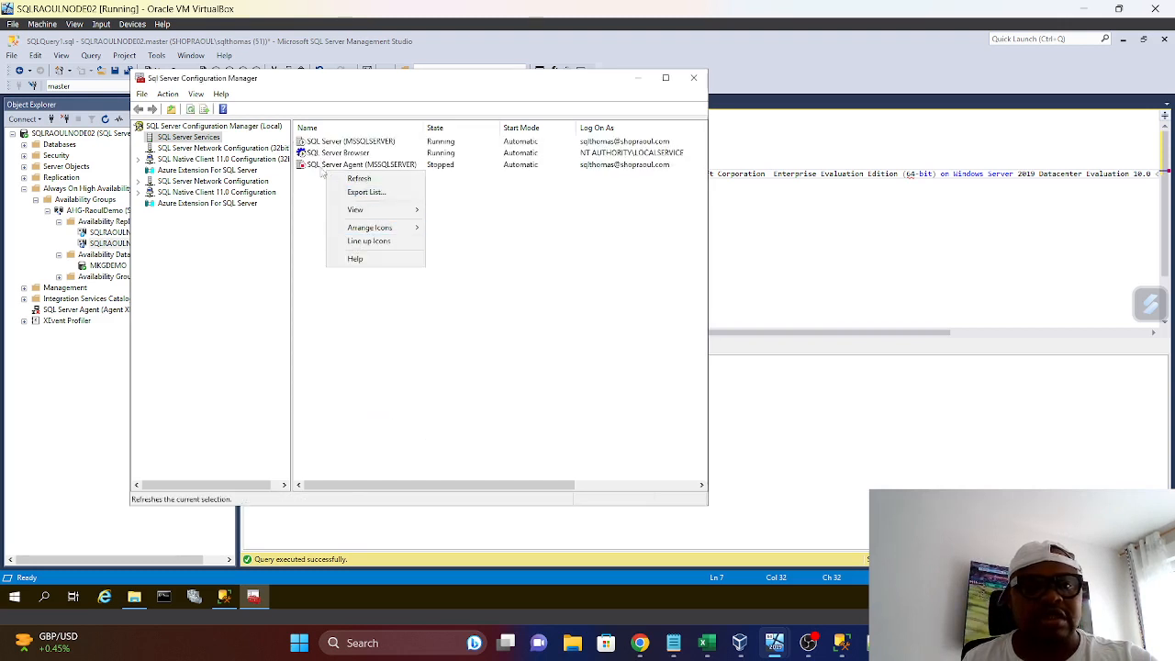
{"action": "right_click", "coordinate": [322, 166]}
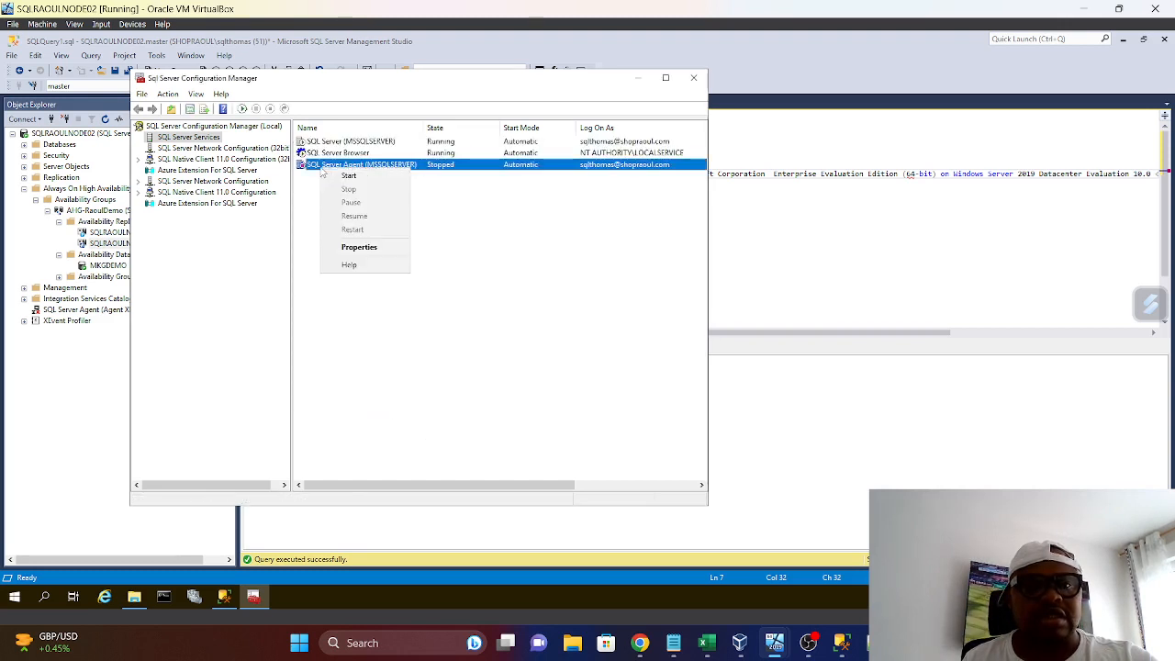
{"action": "left_click", "coordinate": [350, 176]}
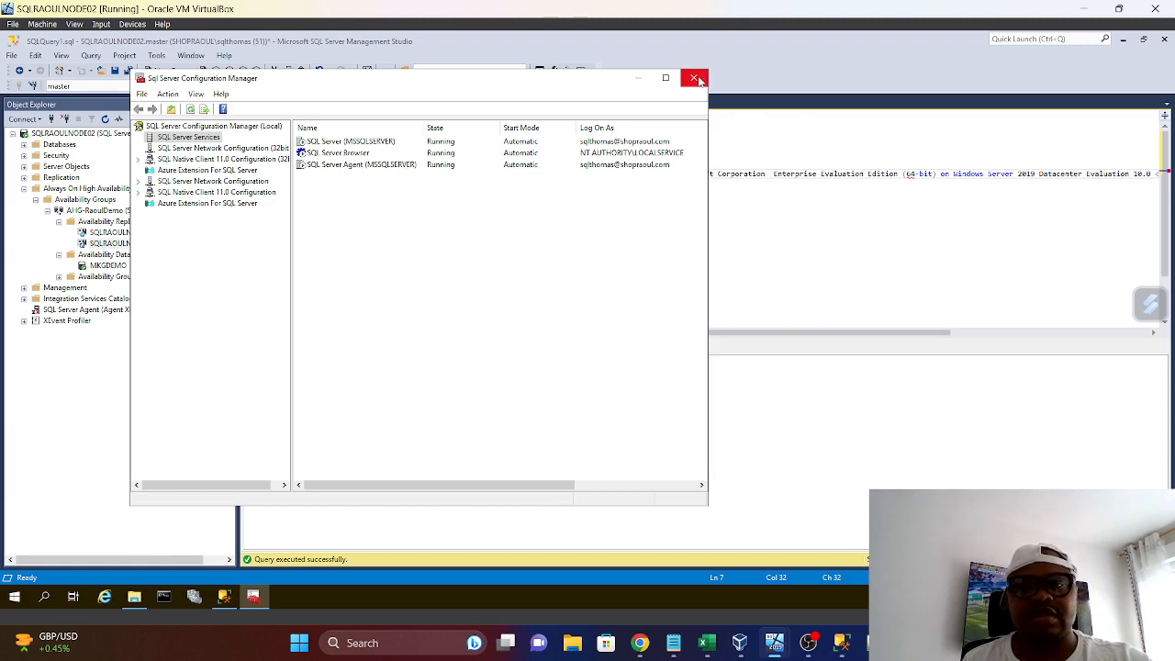
{"action": "left_click", "coordinate": [695, 78]}
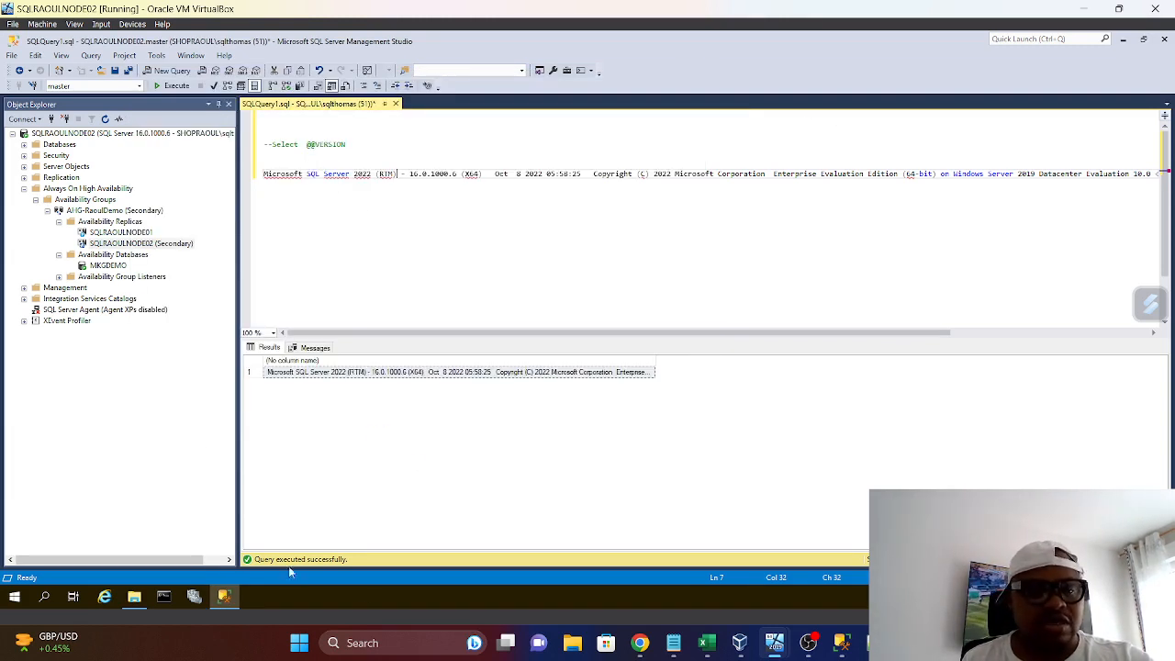
Refresh the SQLRAOULNODE02 server in Object Explorer and highlight the pre-patch version text in the query
{"action": "right_click", "coordinate": [50, 134]}
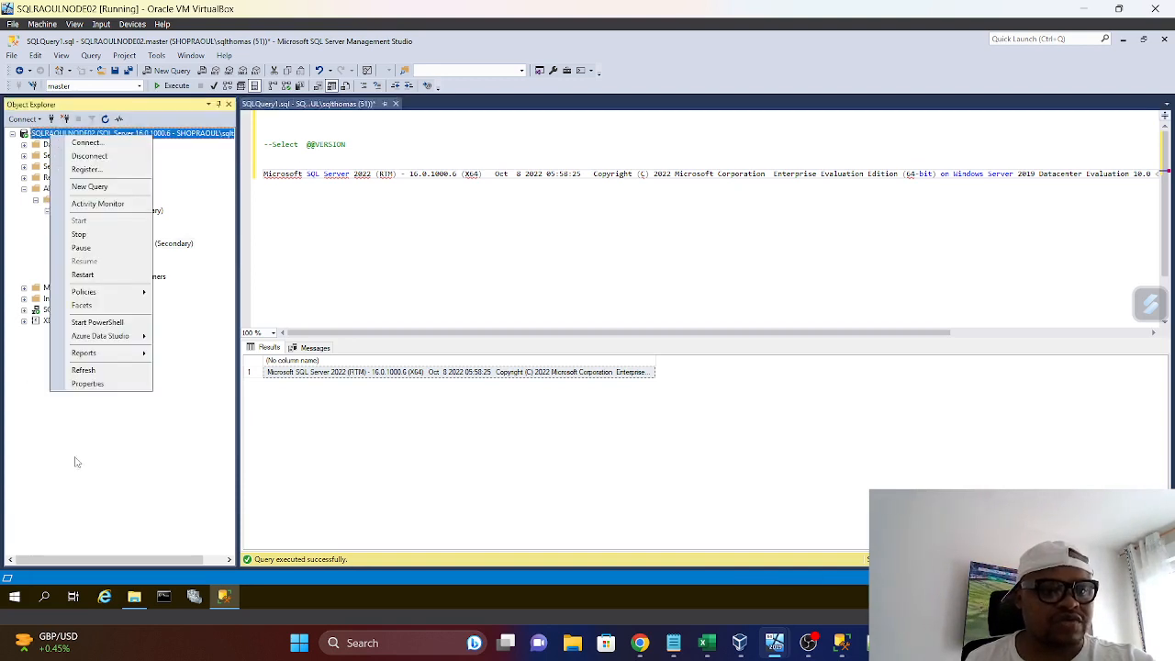
{"action": "left_click", "coordinate": [82, 369]}
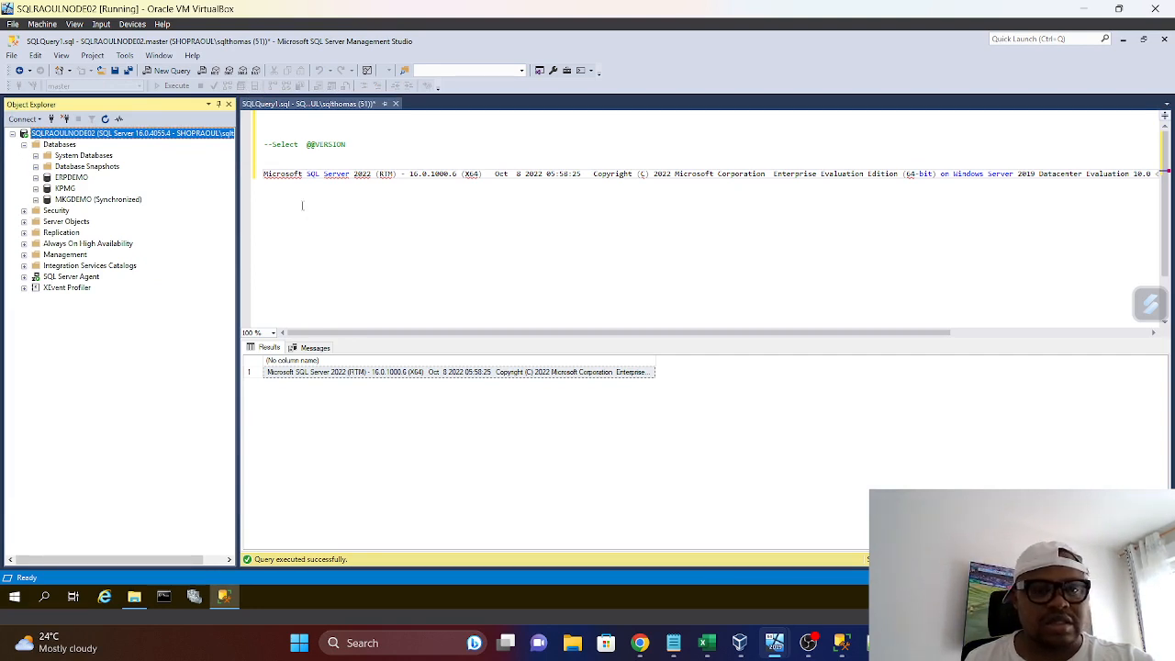
{"action": "left_click", "coordinate": [427, 217]}
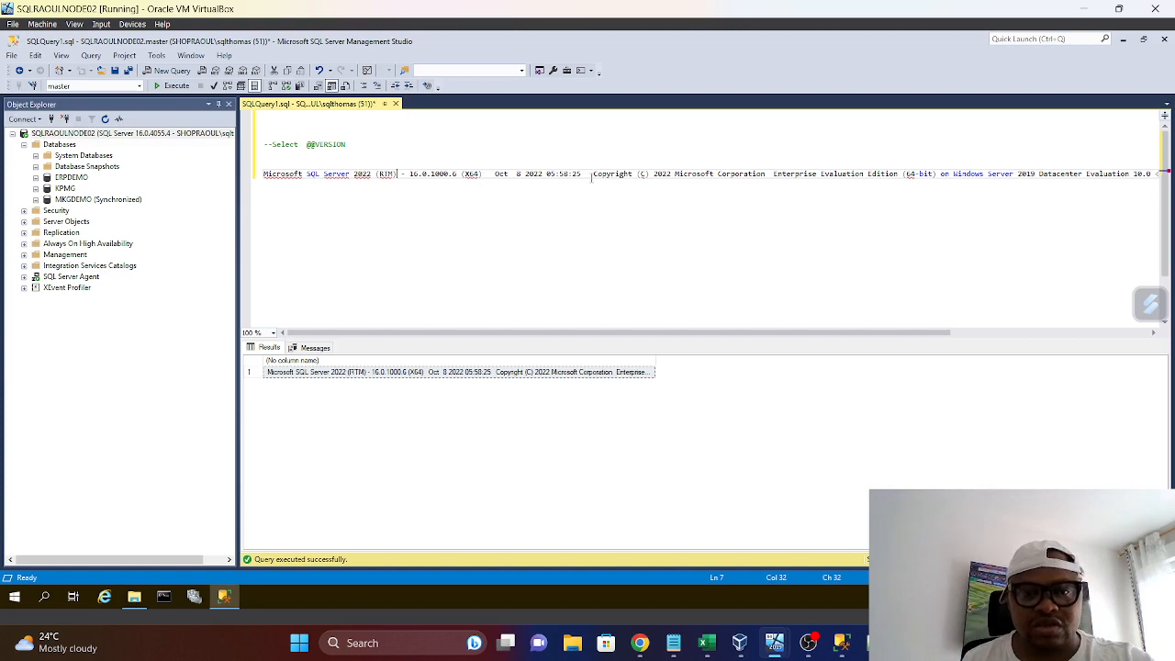
{"action": "left_click_drag", "start_coordinate": [591, 176], "coordinate": [264, 176]}
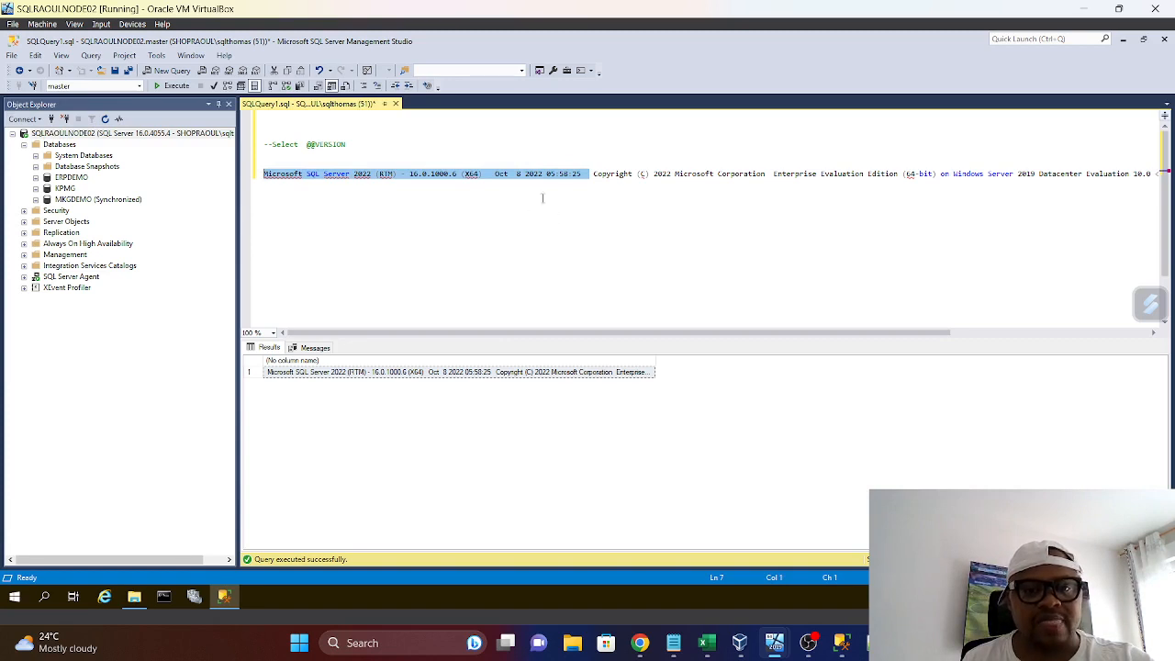
{"action": "left_click", "coordinate": [271, 144]}
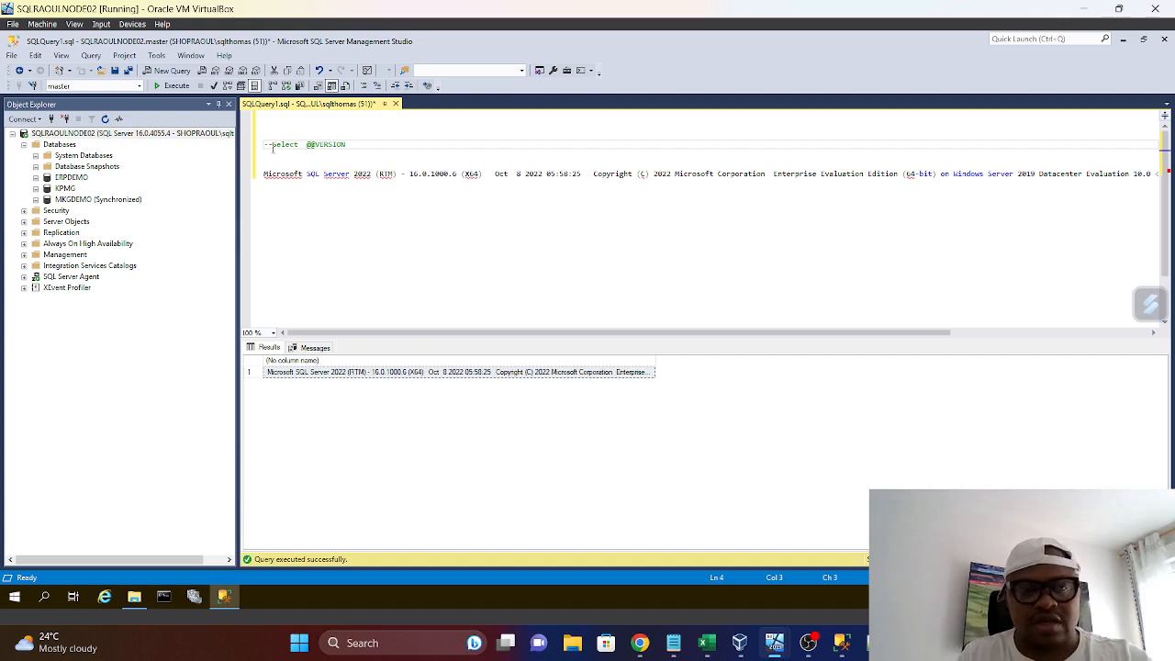
{"action": "key", "text": "BackSpace"}
{"action": "key", "text": "BackSpace"}
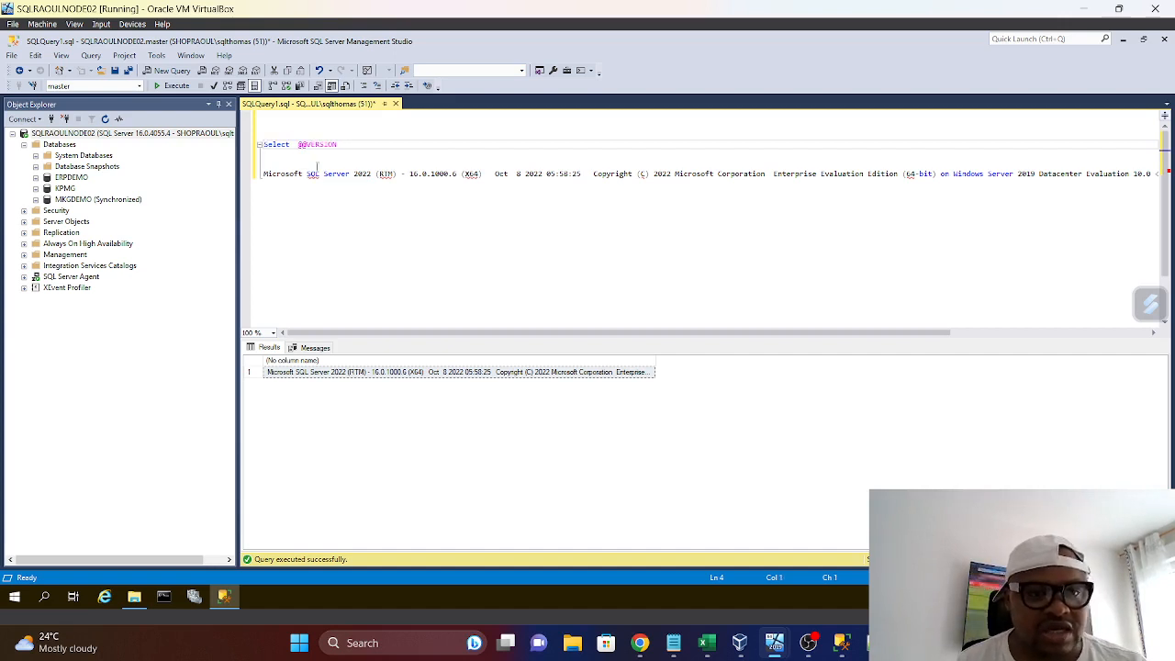
{"action": "left_click_drag", "start_coordinate": [344, 144], "coordinate": [262, 134]}
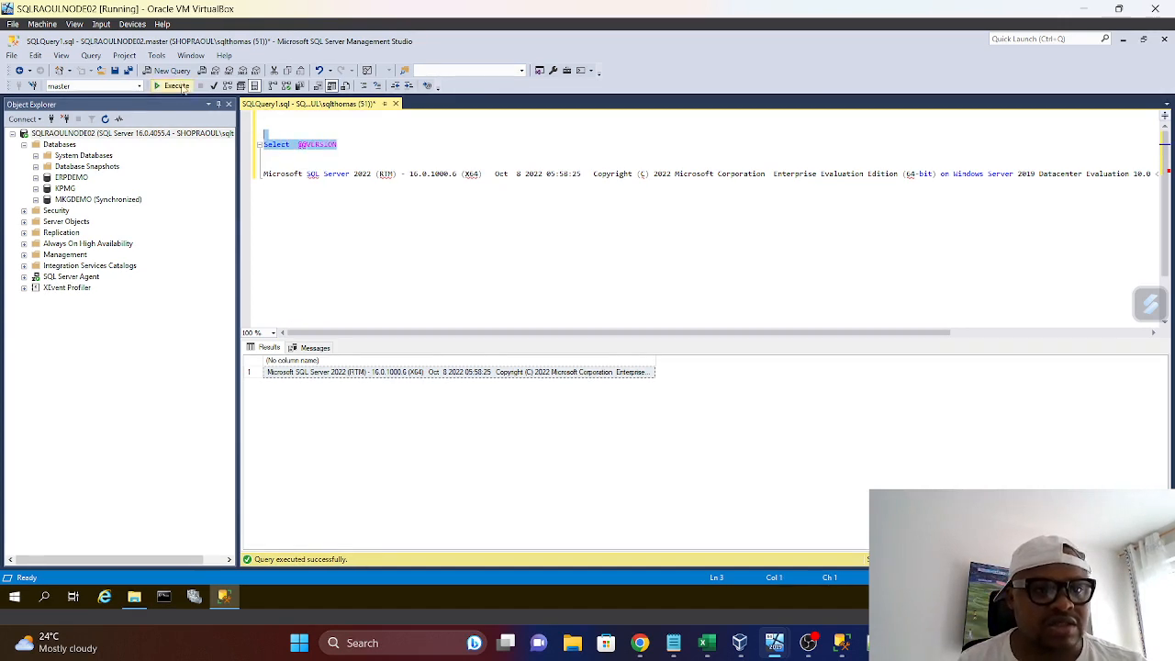
{"action": "left_click", "coordinate": [175, 87]}
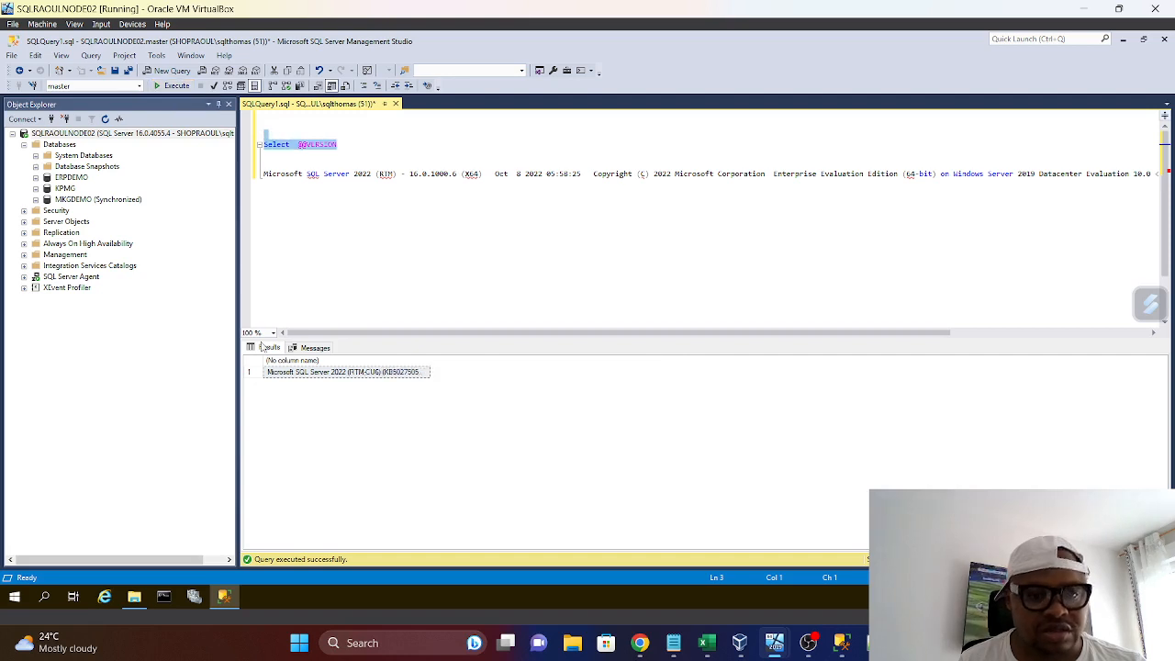
Widen the result column, copy the new version string and paste it below the old version line in the query
{"action": "left_click_drag", "start_coordinate": [428, 359], "coordinate": [819, 396]}
{"action": "right_click", "coordinate": [425, 378]}
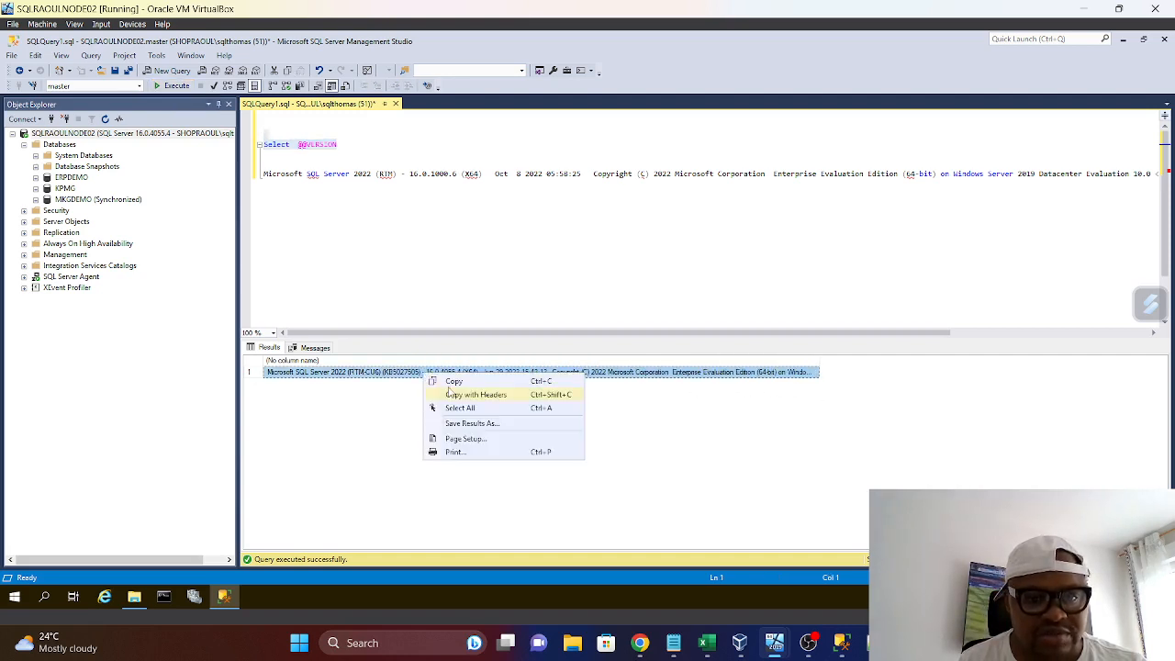
{"action": "left_click", "coordinate": [469, 384]}
{"action": "left_click_drag", "start_coordinate": [930, 332], "coordinate": [1122, 227]}
{"action": "left_click", "coordinate": [1089, 181]}
{"action": "key", "text": "Return"}
{"action": "key", "text": "Return"}
{"action": "key", "text": "Return"}
{"action": "key", "text": "Return"}
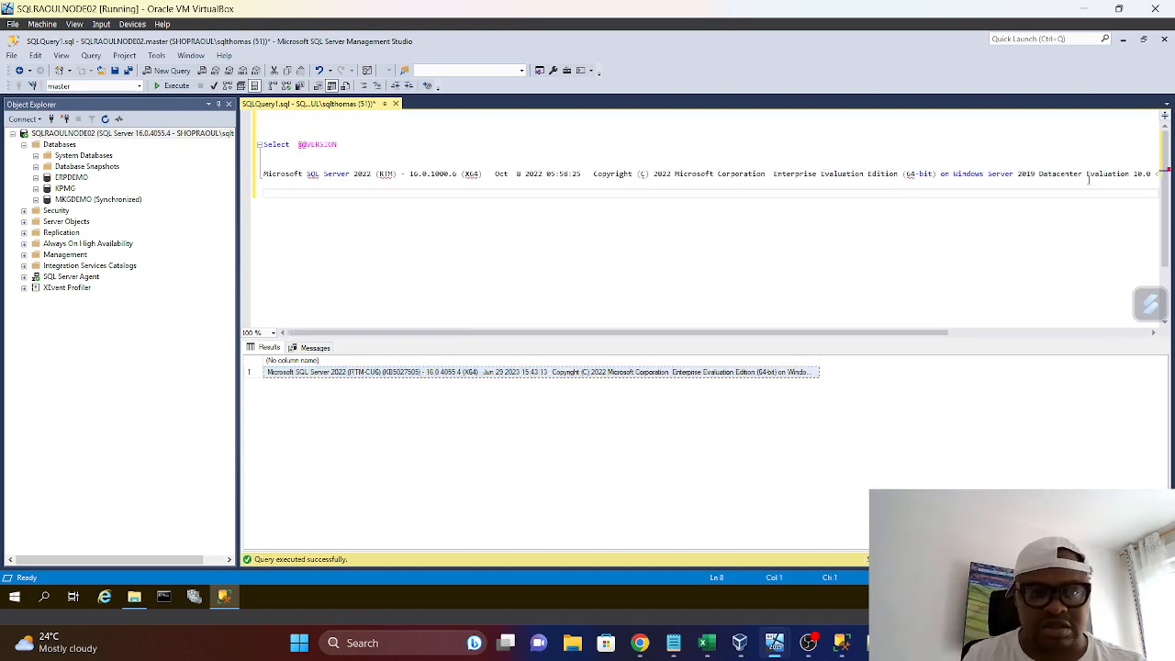
{"action": "key", "text": "ctrl+v"}
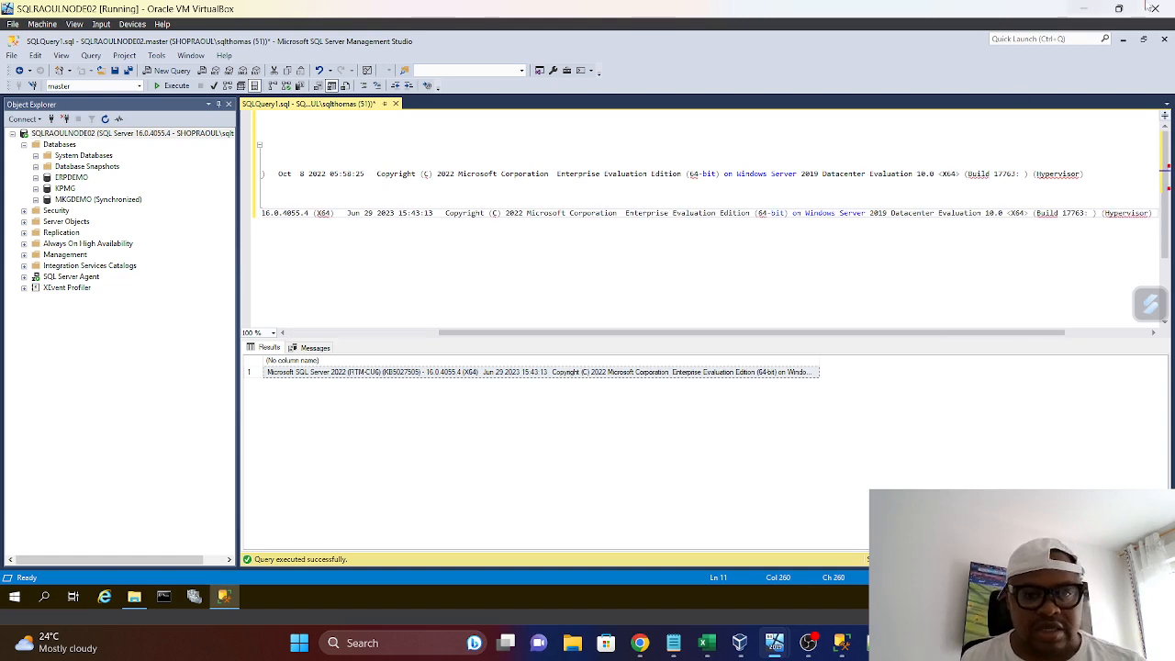
Compare the pasted KB number and build date with the patch file in RAOULSQLMEDIA, and review the node's Databases folder
{"action": "left_click_drag", "start_coordinate": [596, 333], "coordinate": [326, 339]}
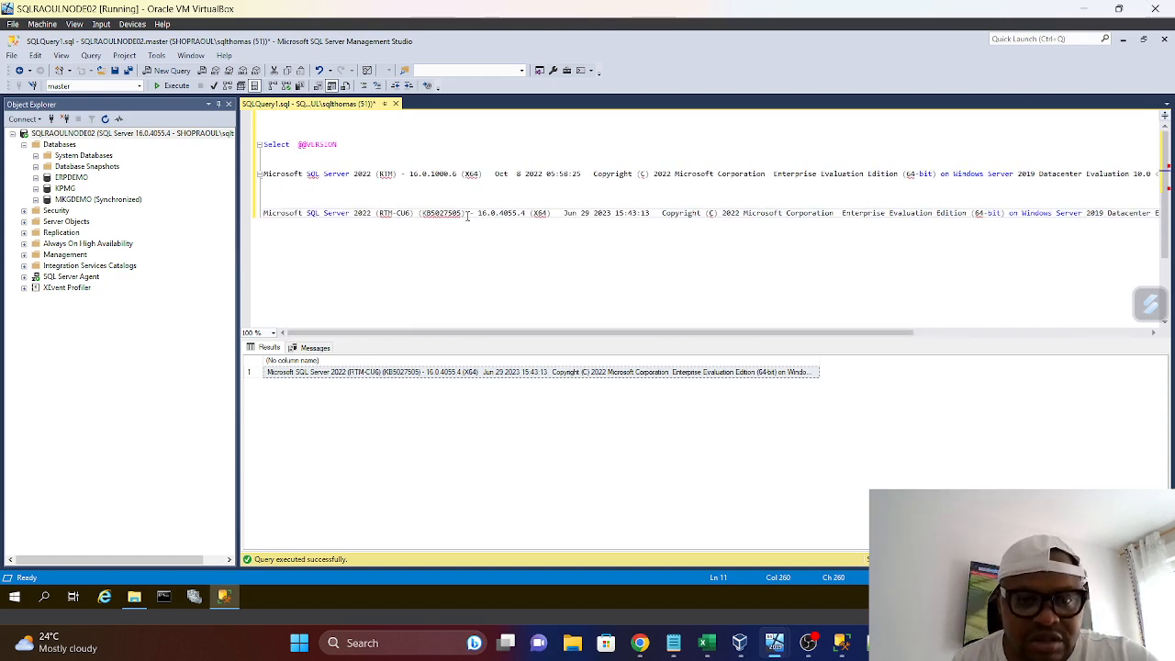
{"action": "left_click_drag", "start_coordinate": [466, 213], "coordinate": [410, 213]}
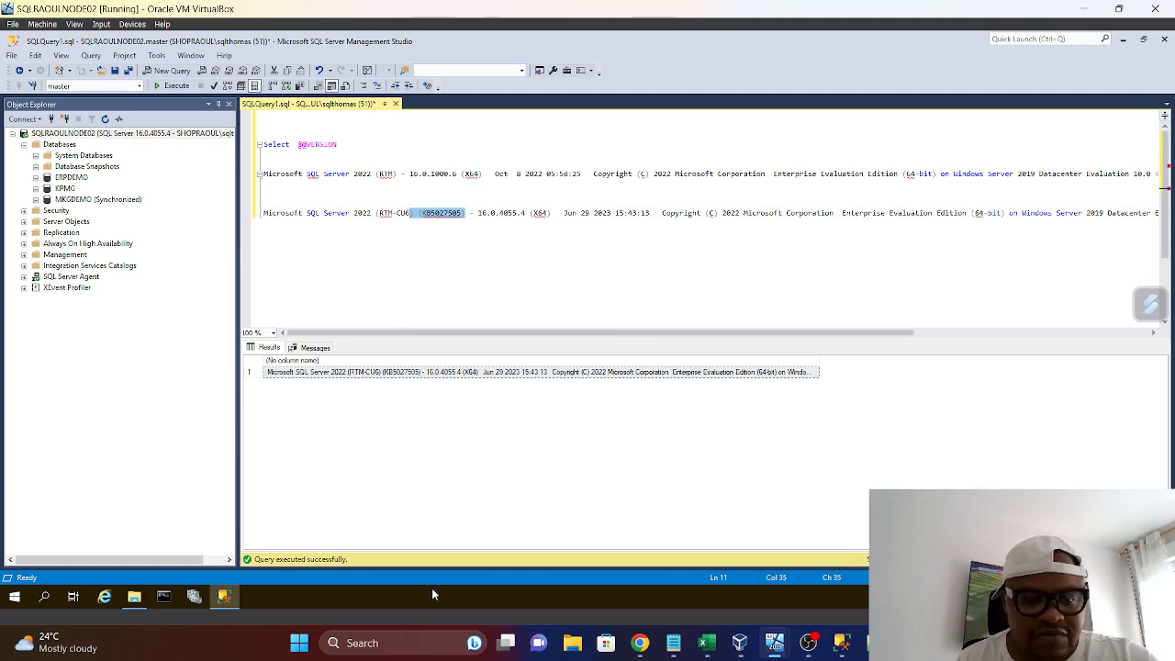
{"action": "left_click", "coordinate": [134, 598]}
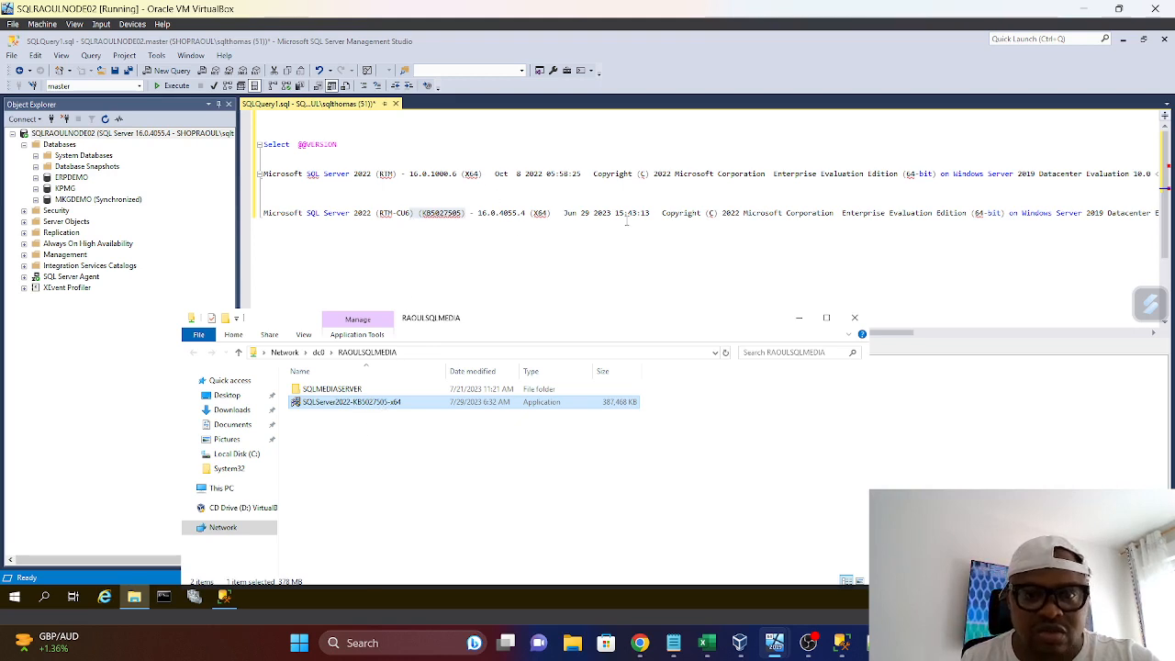
{"action": "mouse_move", "coordinate": [653, 214]}
{"action": "left_mouse_down"}
{"action": "mouse_move", "coordinate": [560, 215]}
{"action": "mouse_move", "coordinate": [643, 215]}
{"action": "left_mouse_up"}
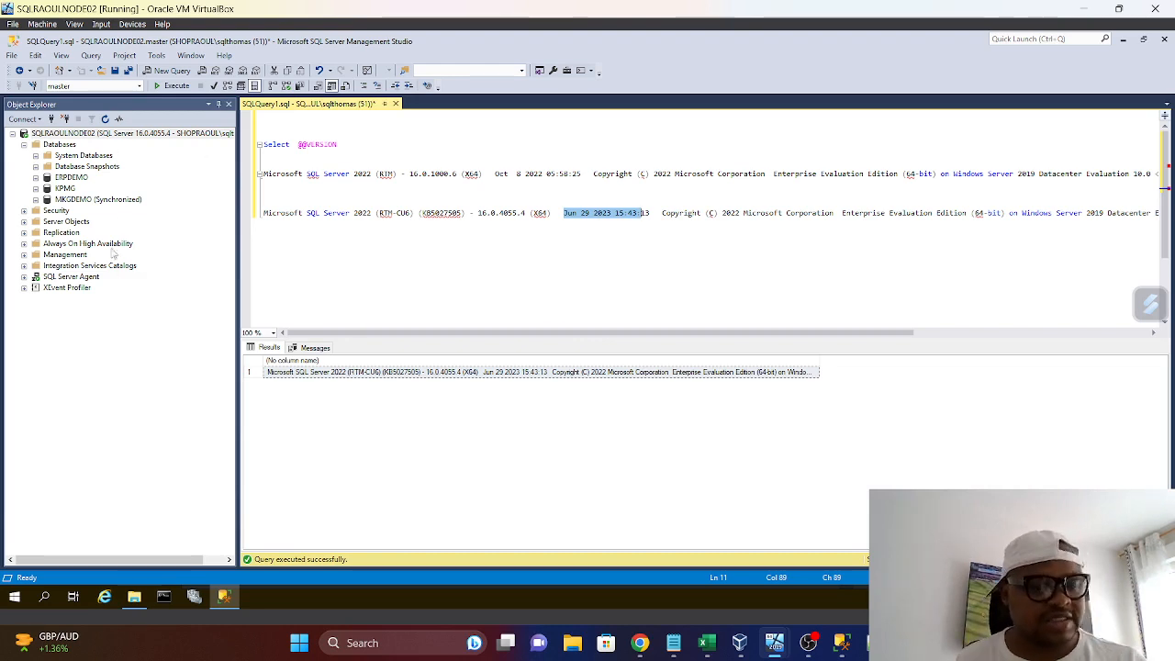
{"action": "left_click", "coordinate": [23, 146]}
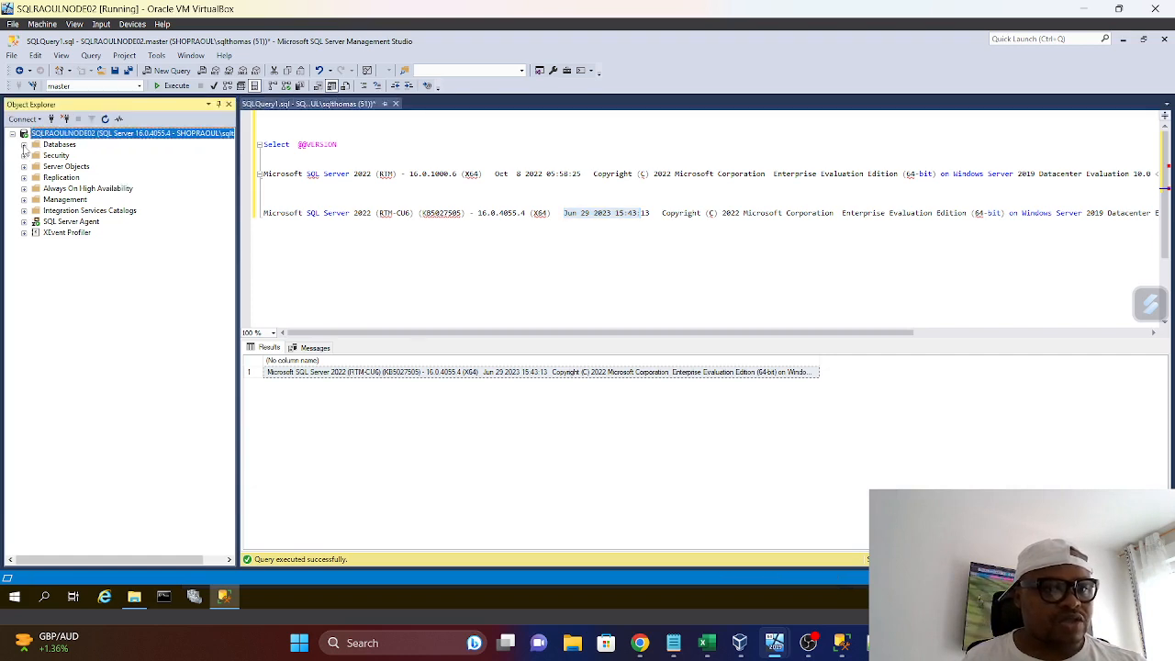
{"action": "left_click", "coordinate": [24, 145]}
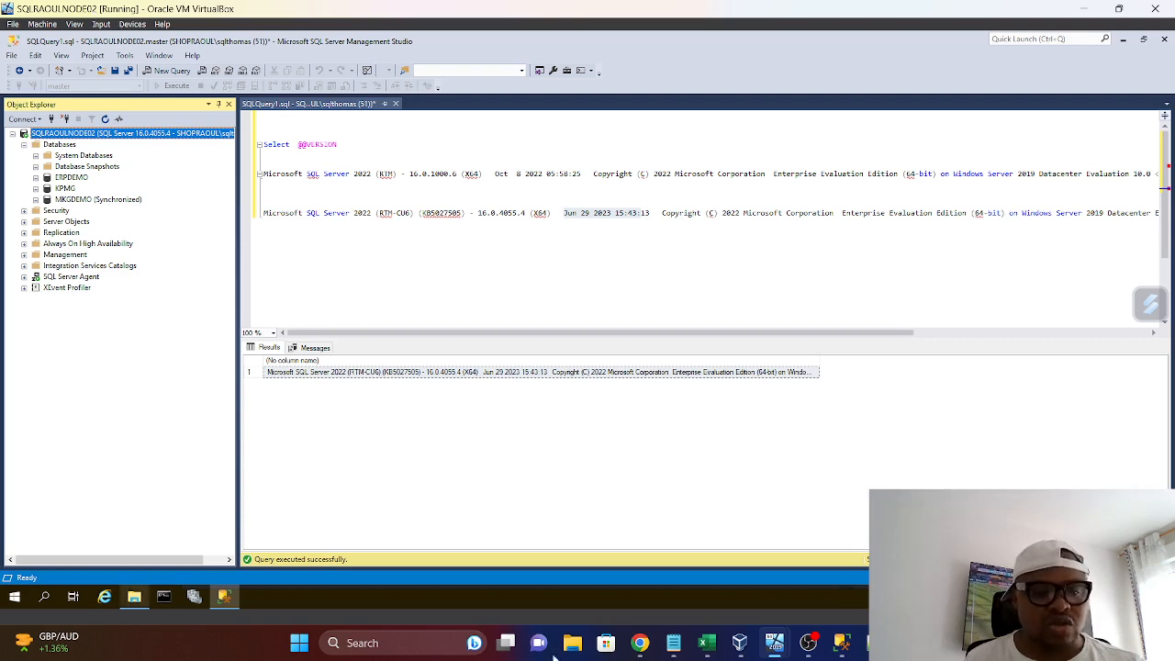
Switch to the SQLRAOULNODE01 virtual machine and send it the secure attention sequence to unlock the screen
{"action": "mouse_move", "coordinate": [785, 653]}
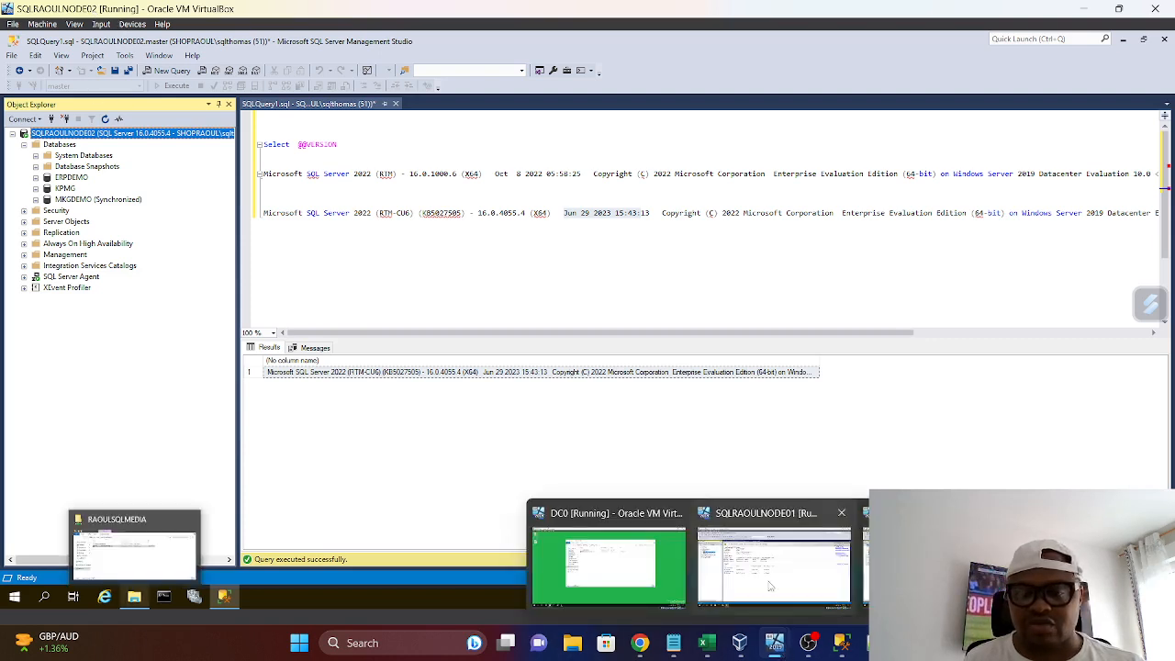
{"action": "left_click", "coordinate": [824, 537]}
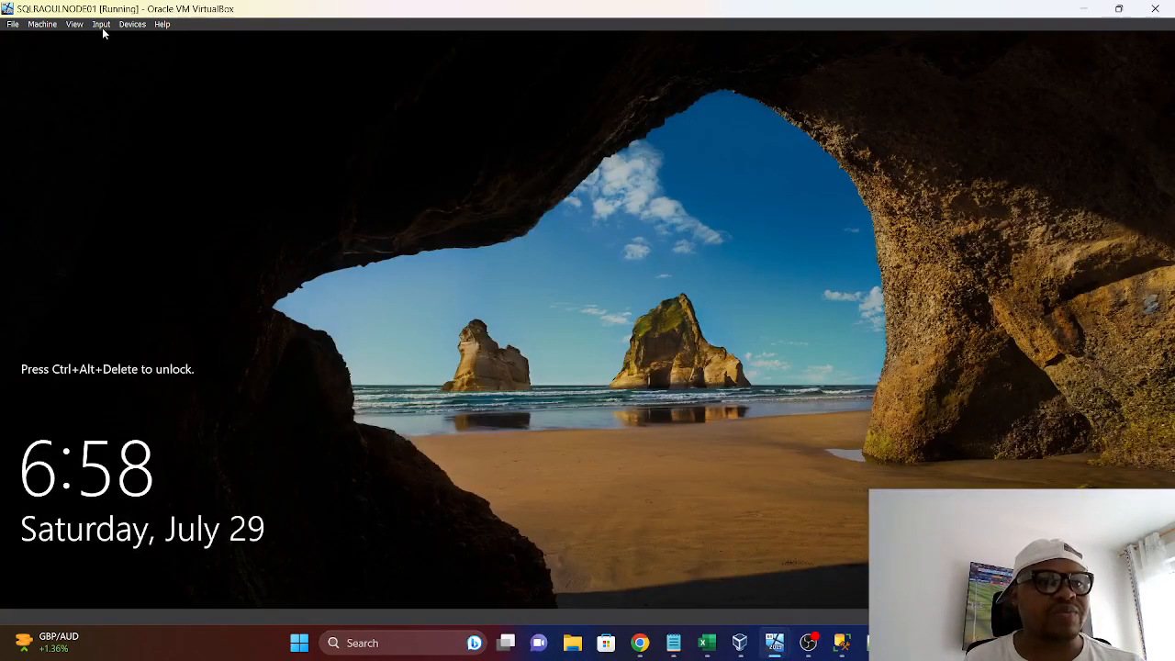
{"action": "left_click", "coordinate": [101, 25]}
{"action": "mouse_move", "coordinate": [128, 41]}
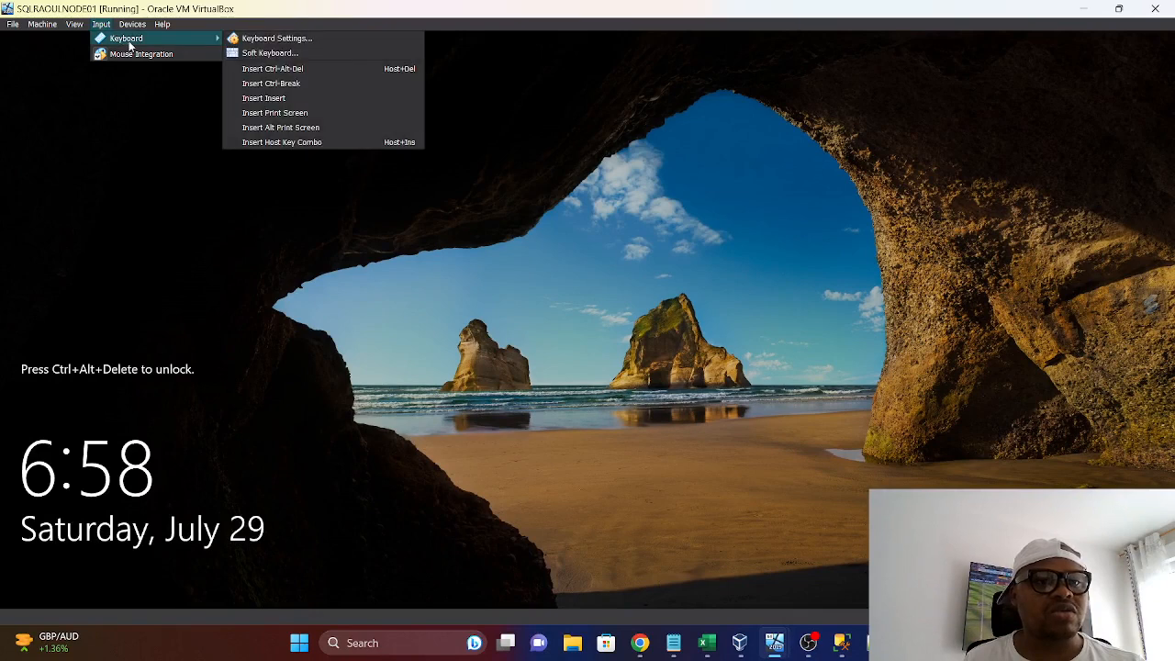
{"action": "left_click", "coordinate": [275, 70]}
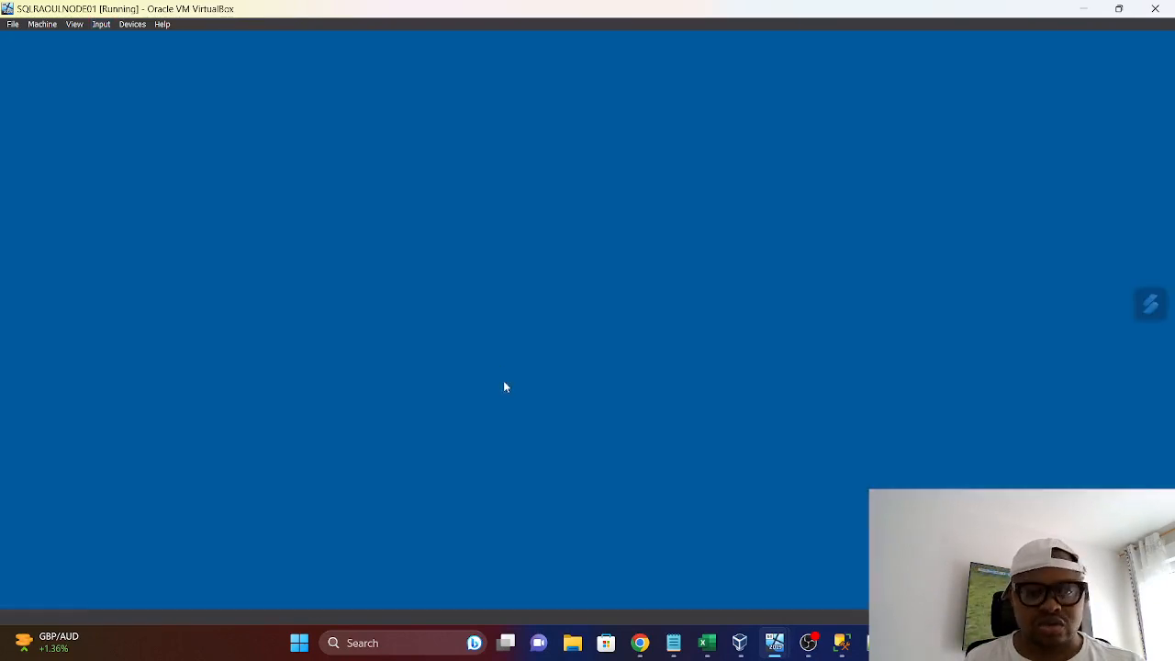
Unlock the SQLRAOULNODE01 session by entering the Windows account password
{"action": "key", "text": "Caps_Lock"}
{"action": "type", "text": "•"}
{"action": "key", "text": "Caps_Lock"}
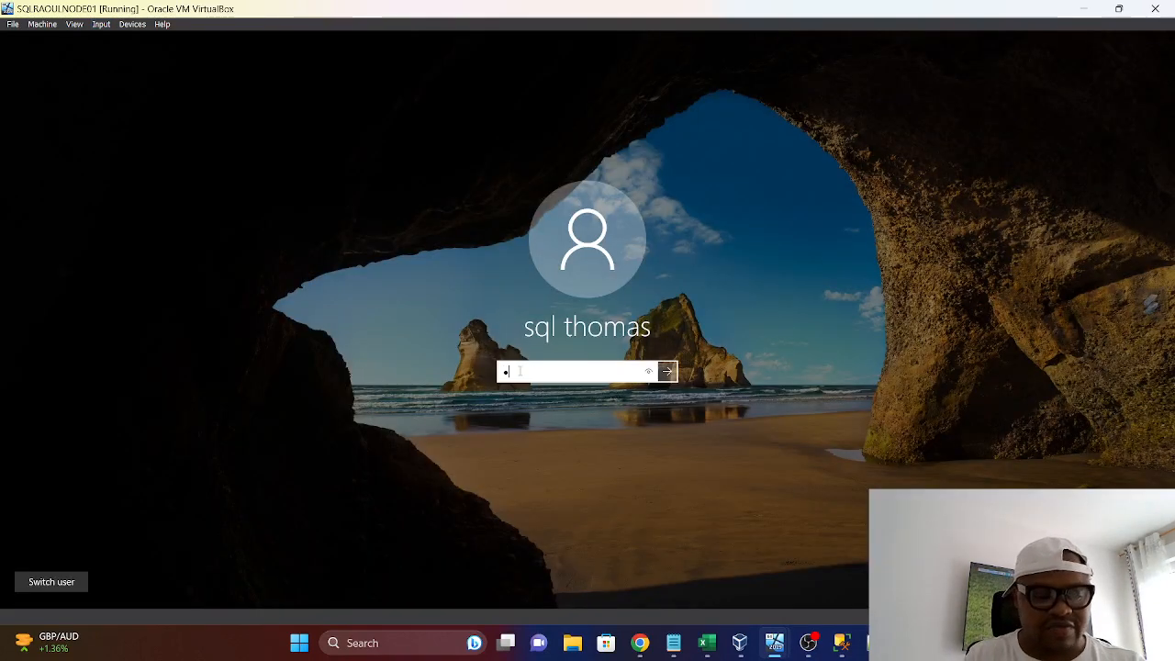
{"action": "type", "text": "•••••••"}
{"action": "key", "text": "Caps_Lock"}
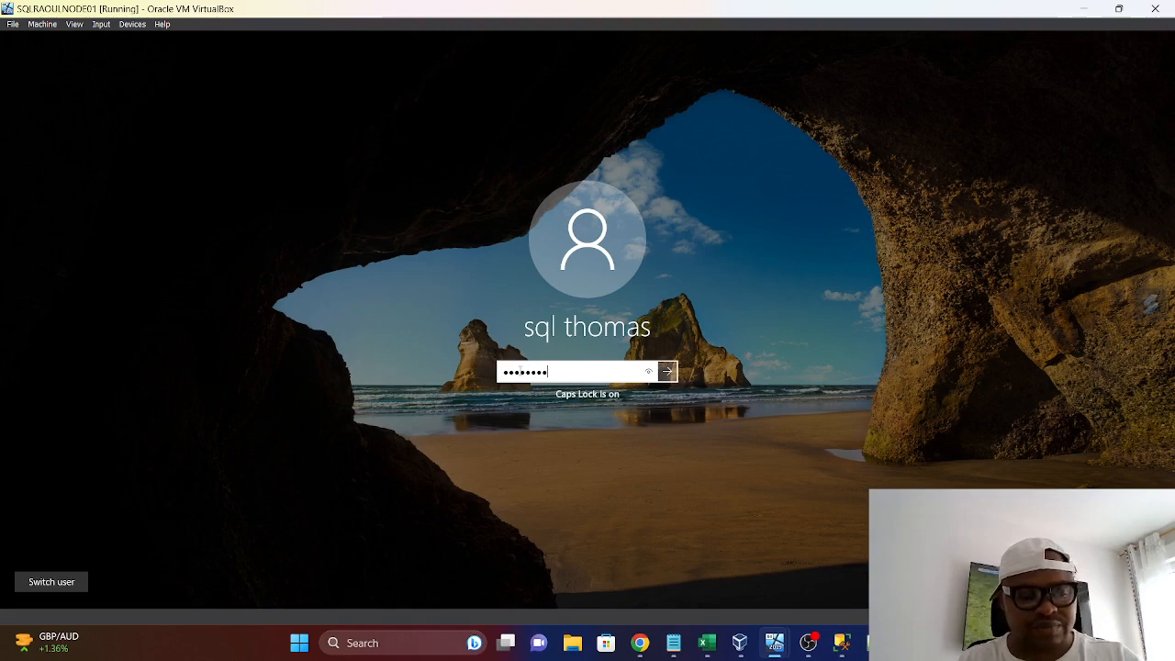
{"action": "type", "text": "•"}
{"action": "key", "text": "Return"}
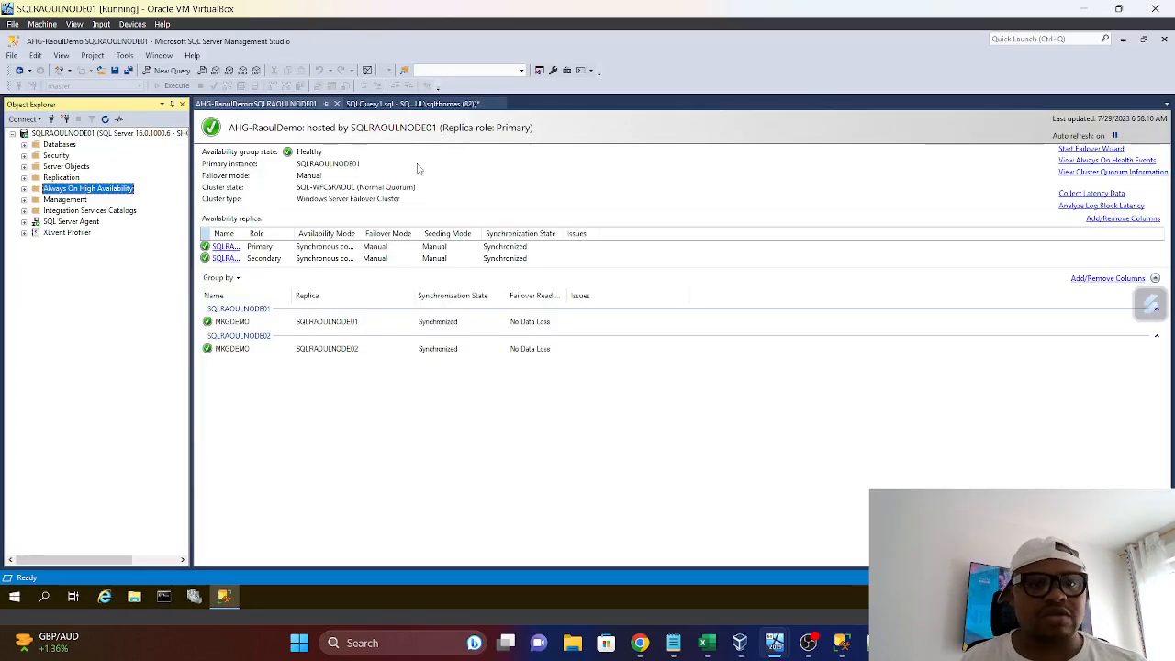
{"action": "left_click", "coordinate": [459, 104]}
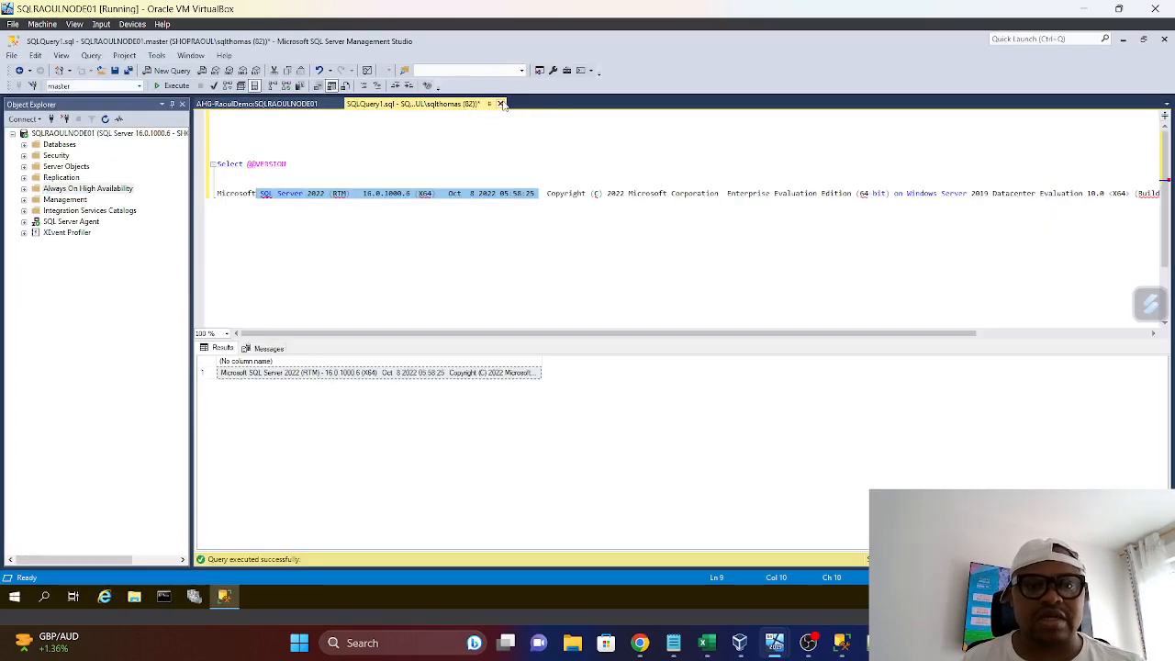
{"action": "left_click_drag", "start_coordinate": [306, 170], "coordinate": [167, 165]}
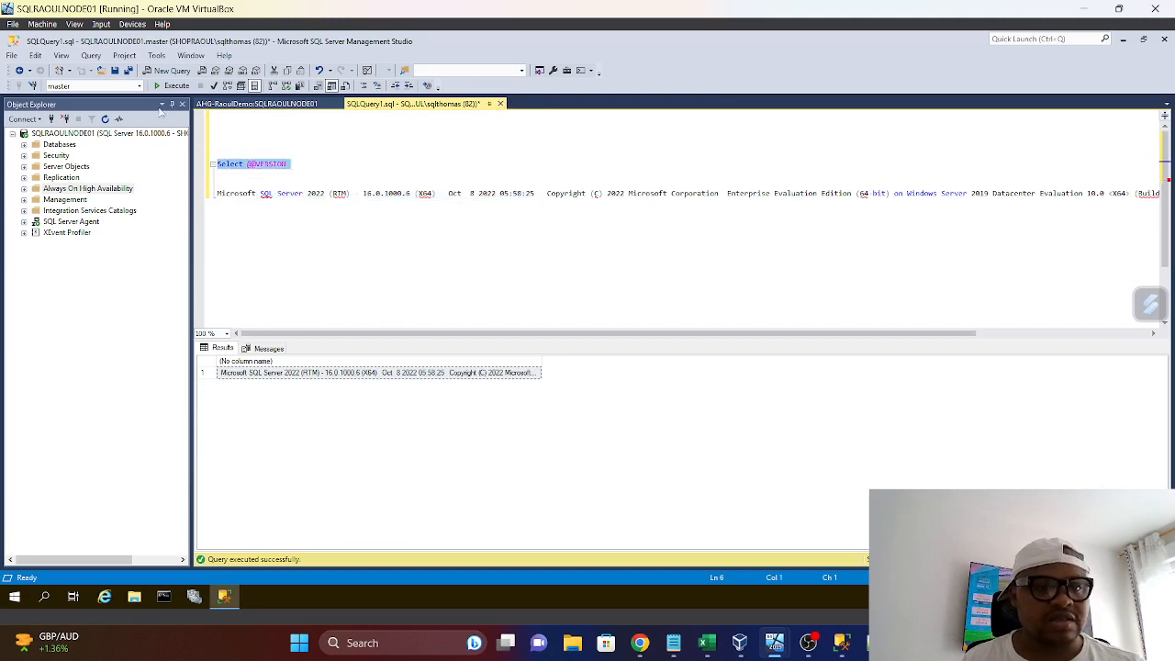
{"action": "left_click", "coordinate": [170, 86]}
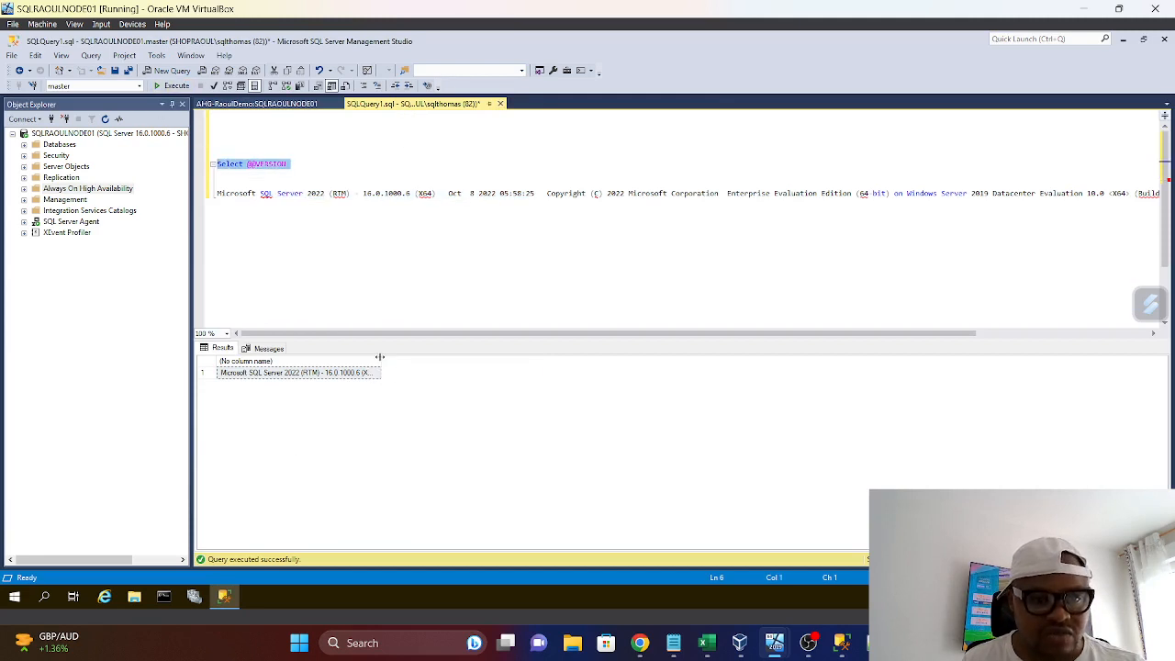
{"action": "double_click", "coordinate": [381, 361]}
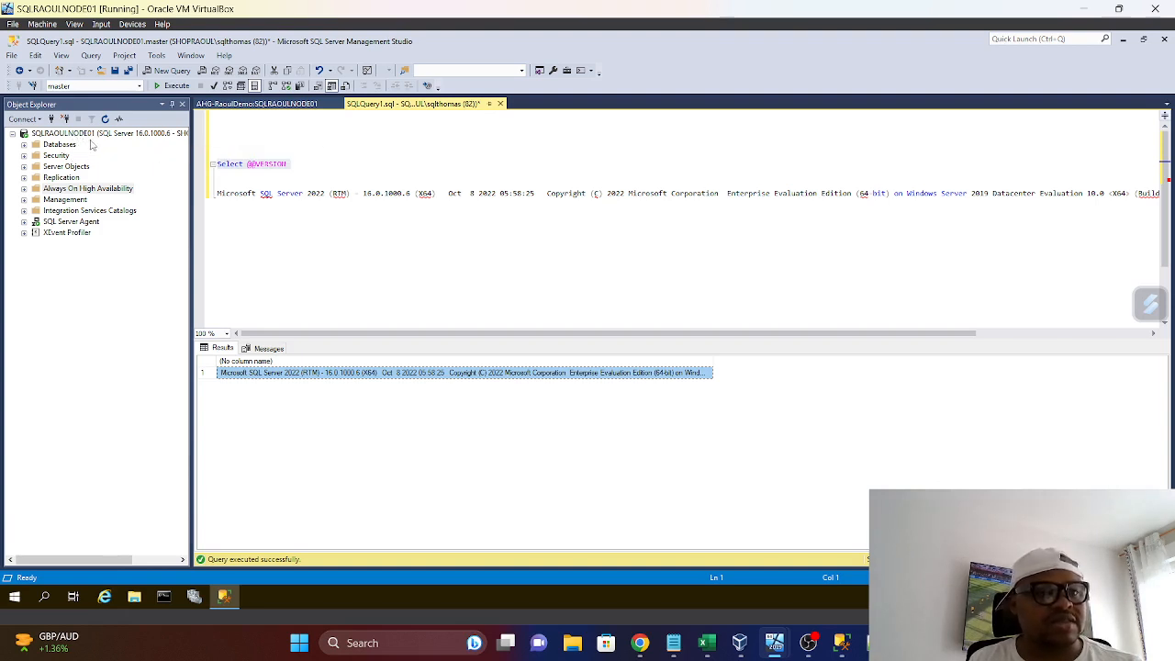
Expand the AHG-RaoulDemo availability group down to its replicas and databases, and widen Object Explorer to show the full replica names
{"action": "left_click", "coordinate": [25, 188]}
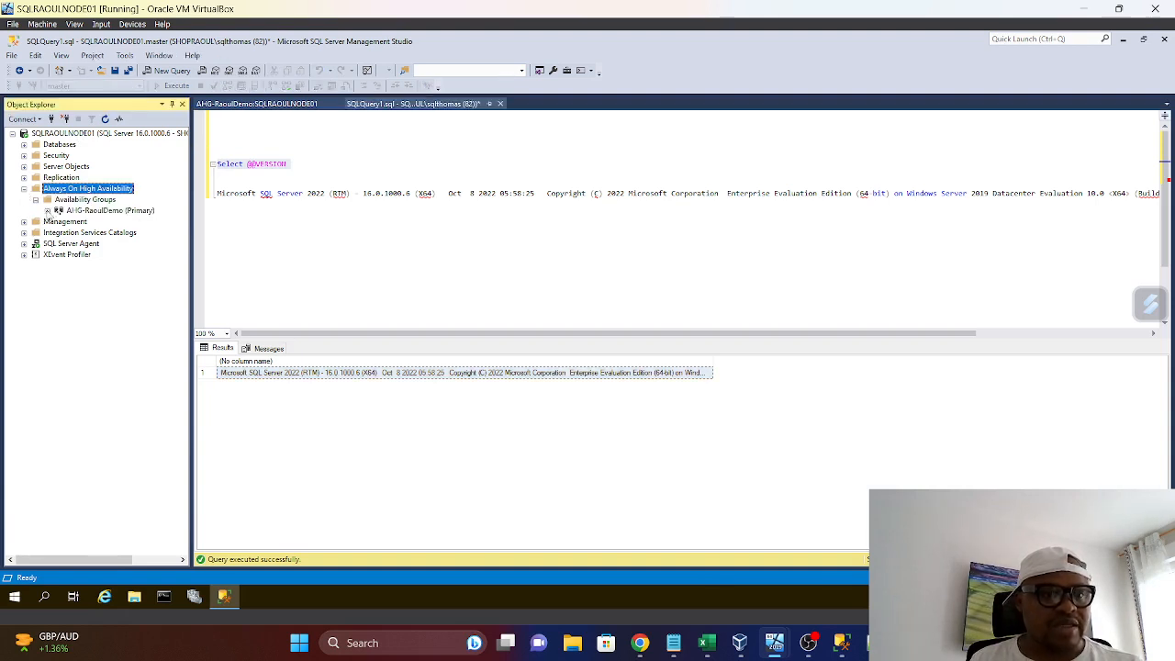
{"action": "left_click", "coordinate": [48, 211]}
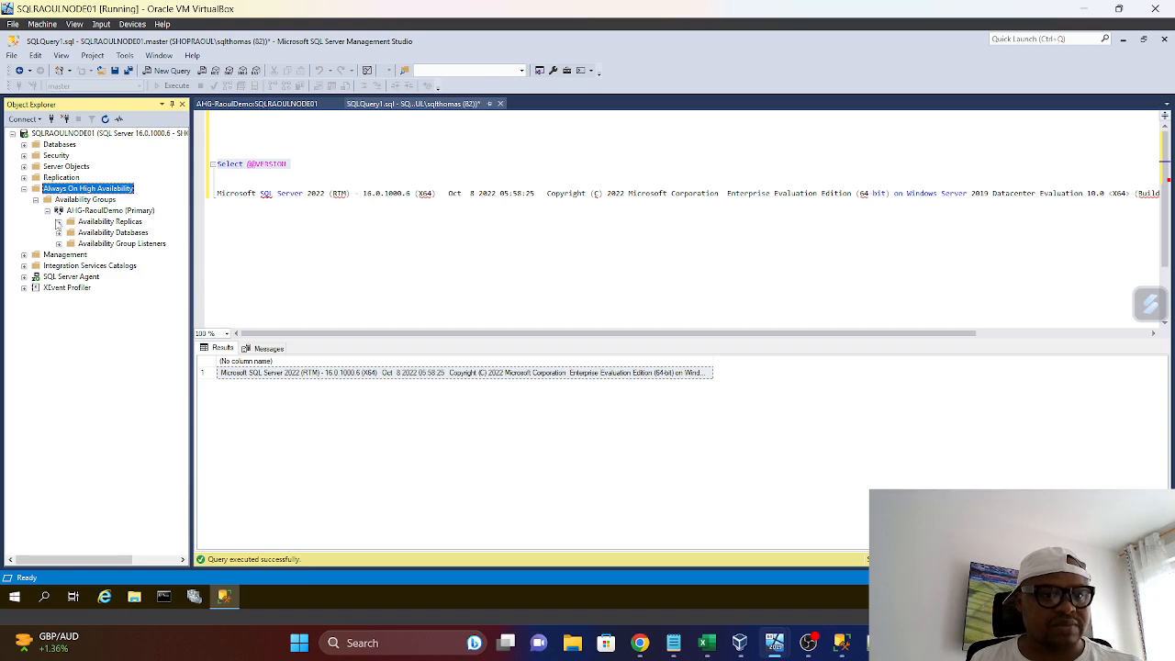
{"action": "left_click", "coordinate": [58, 222]}
{"action": "left_click", "coordinate": [59, 254]}
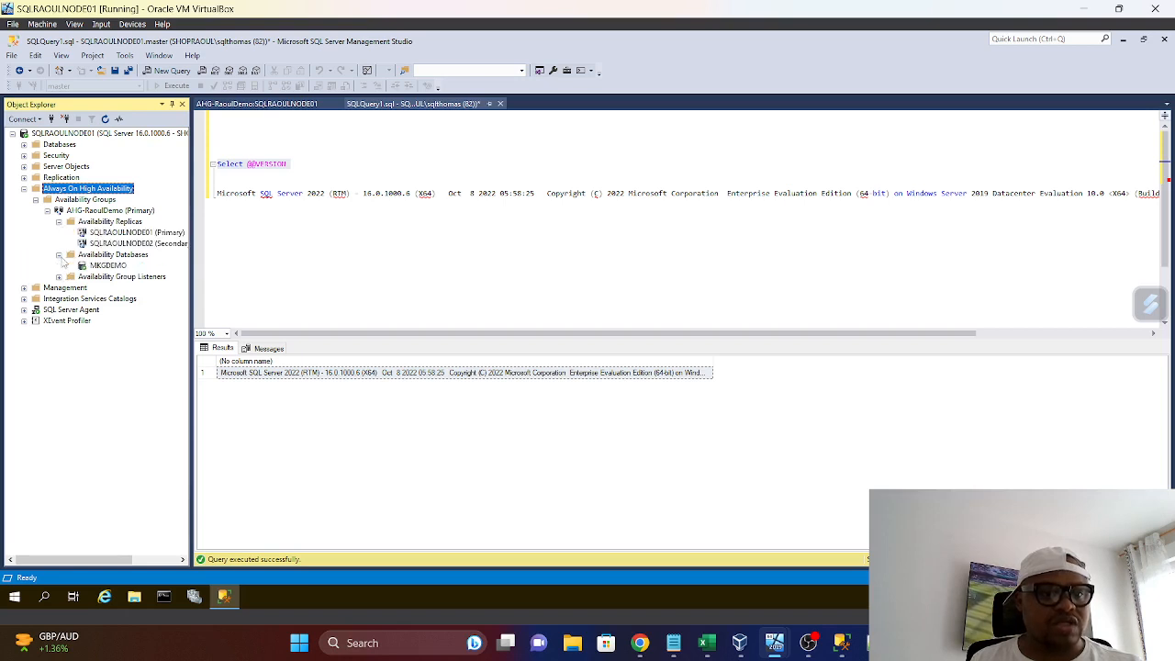
{"action": "left_click_drag", "start_coordinate": [191, 319], "coordinate": [278, 320]}
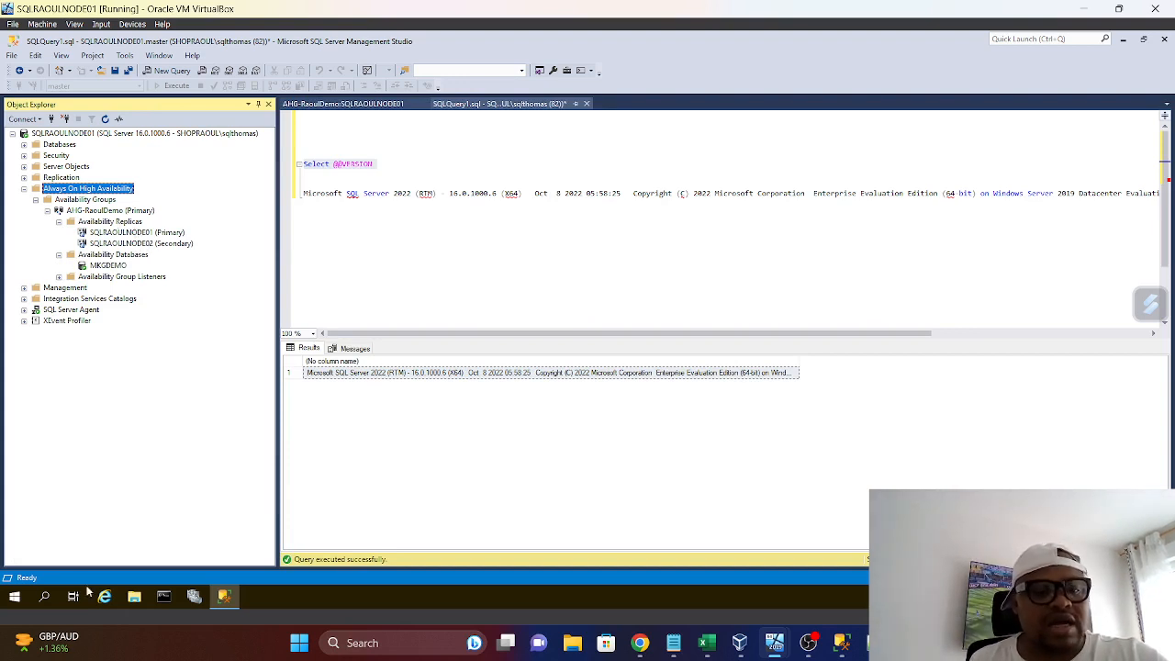
Open Failover Cluster Manager and view the roles of the SQL-WFCSRAOUL cluster
{"action": "left_click", "coordinate": [196, 600]}
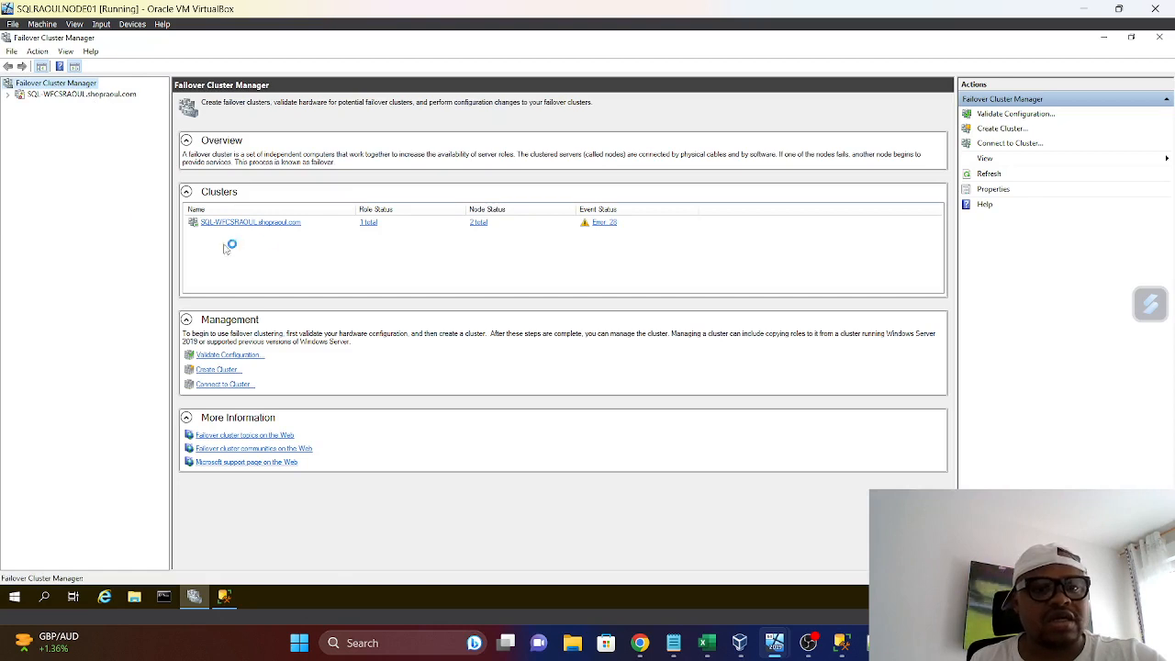
{"action": "left_click", "coordinate": [10, 95]}
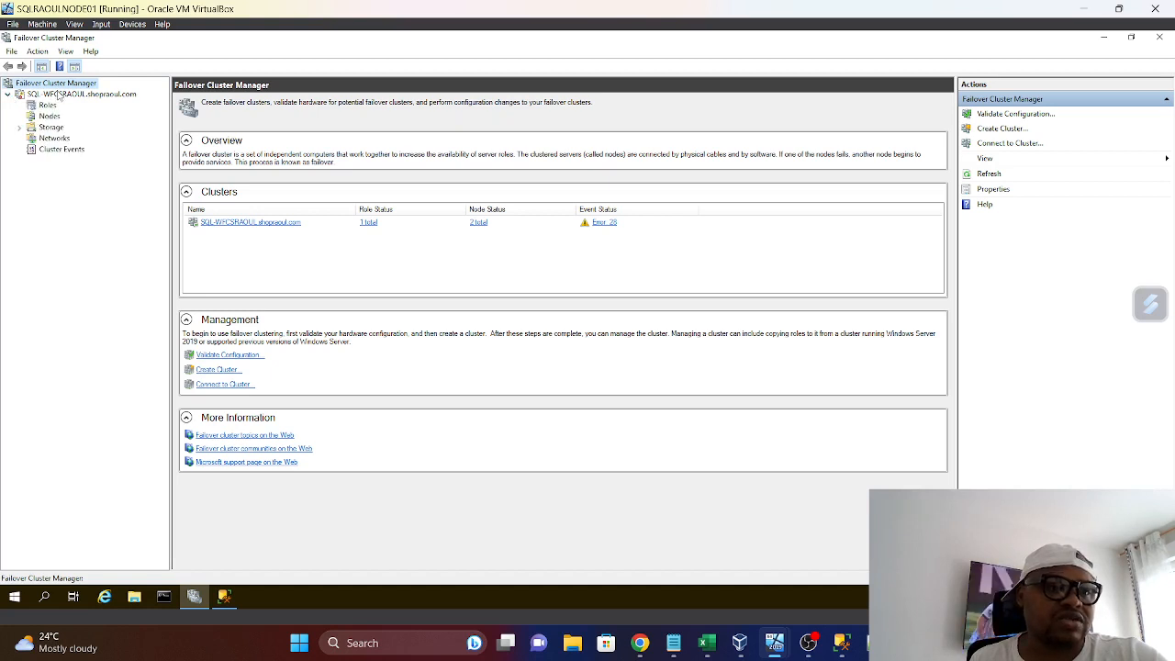
{"action": "left_click", "coordinate": [47, 105]}
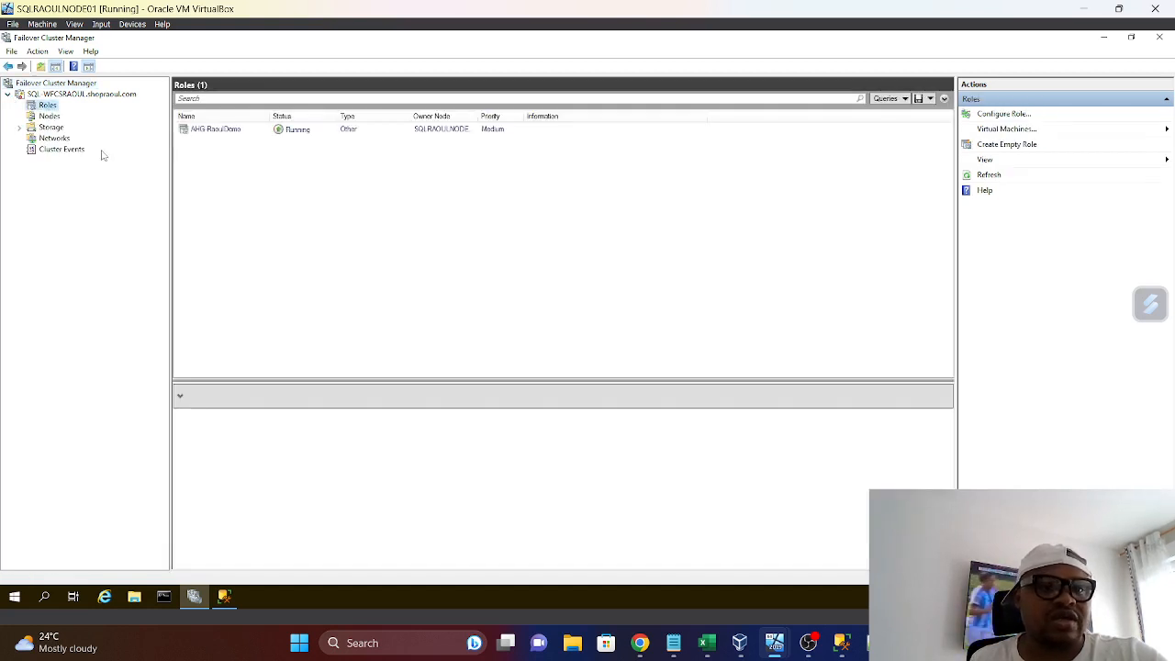
{"action": "left_click", "coordinate": [307, 130]}
{"action": "right_click", "coordinate": [307, 130]}
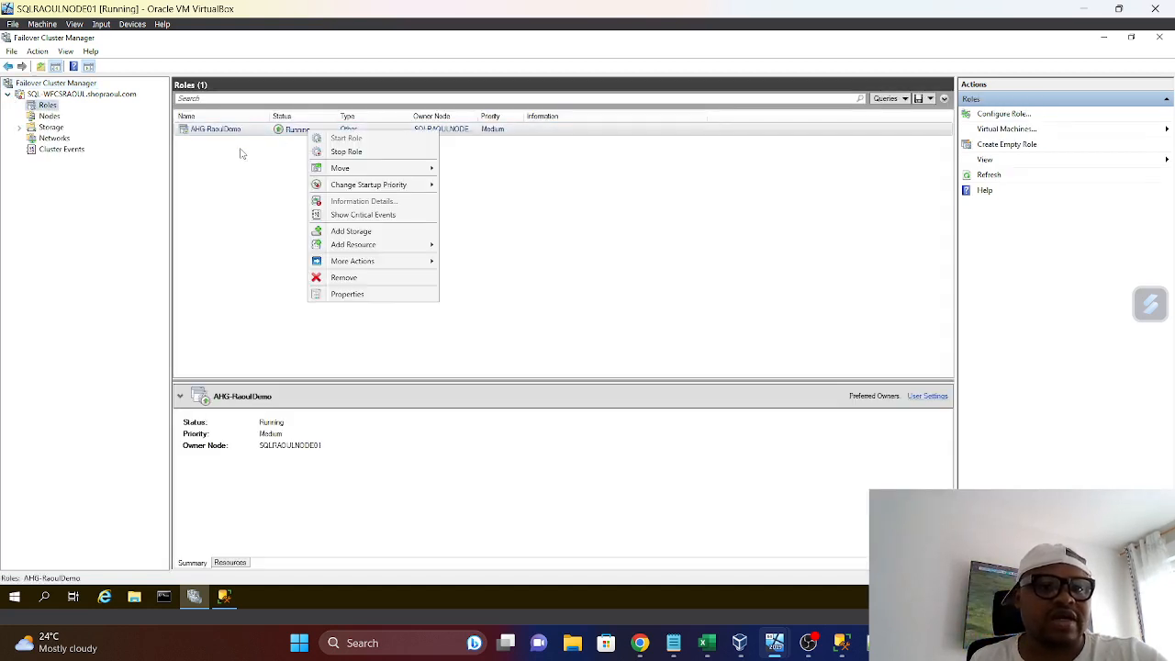
{"action": "mouse_move", "coordinate": [347, 171]}
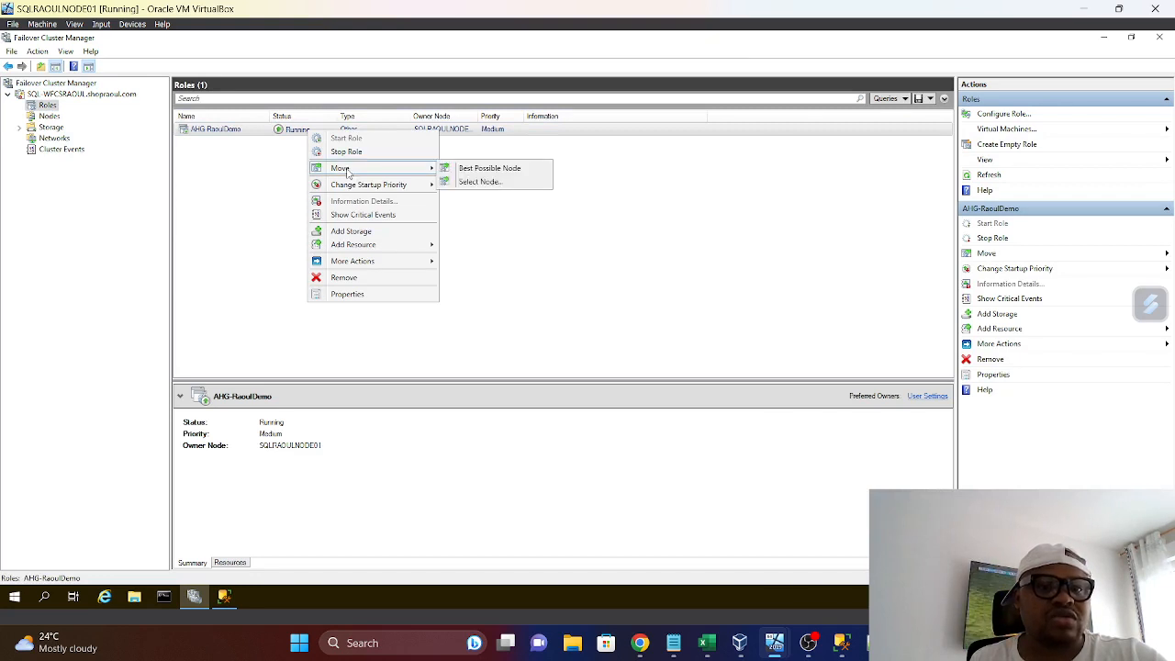
{"action": "left_click", "coordinate": [481, 180]}
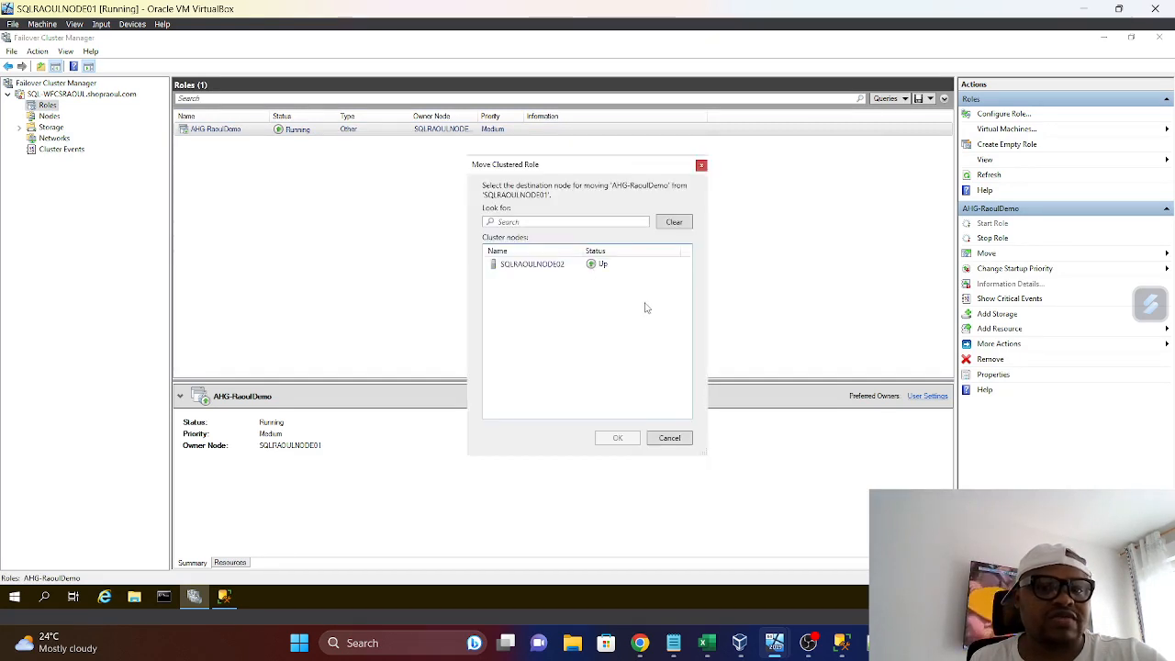
{"action": "left_click", "coordinate": [701, 166]}
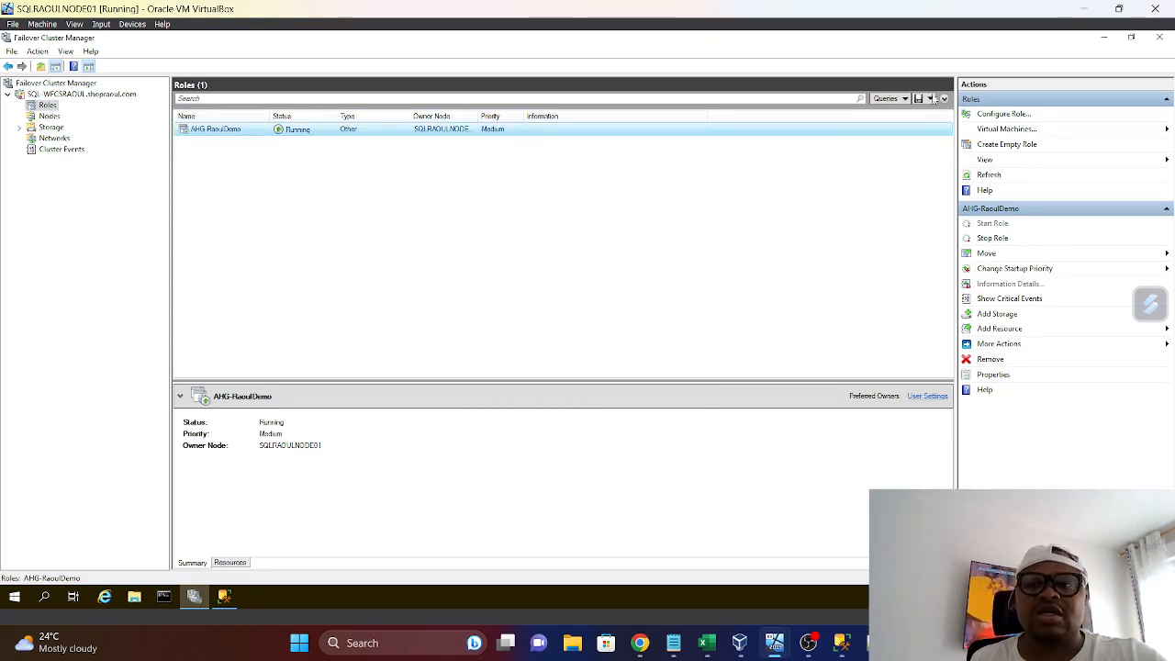
{"action": "left_click", "coordinate": [1161, 38]}
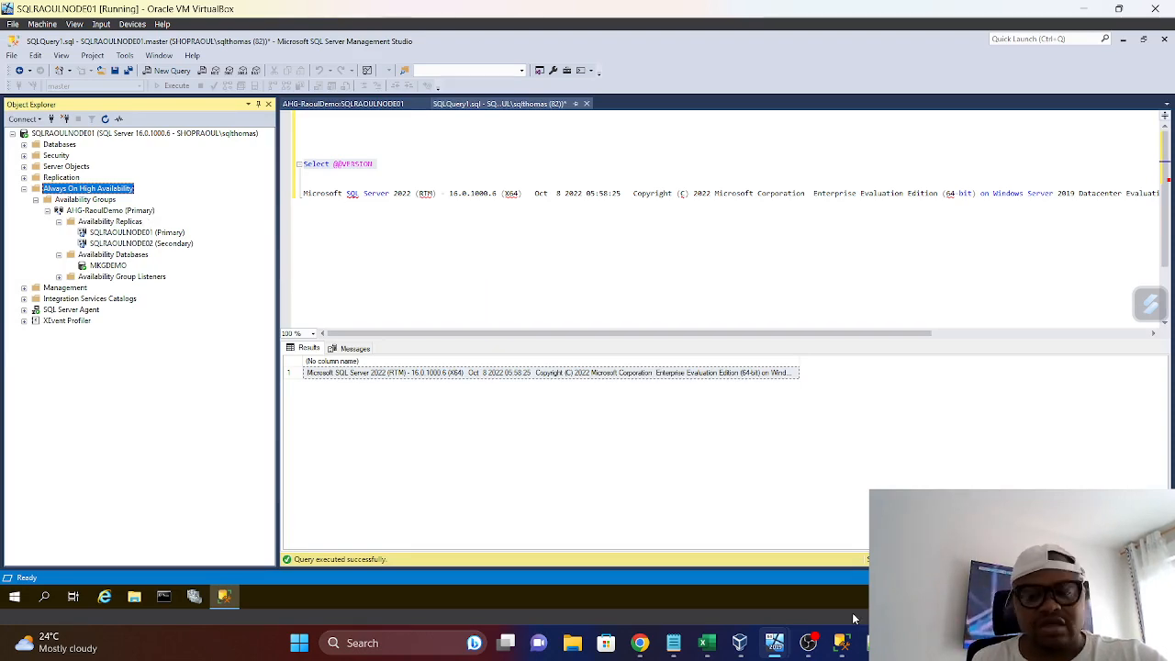
Review the AHG-RaoulDemo availability replicas on the SQLRAOULNODE02 virtual machine and return to SQLRAOULNODE01
{"action": "mouse_move", "coordinate": [773, 643]}
{"action": "left_click", "coordinate": [938, 567]}
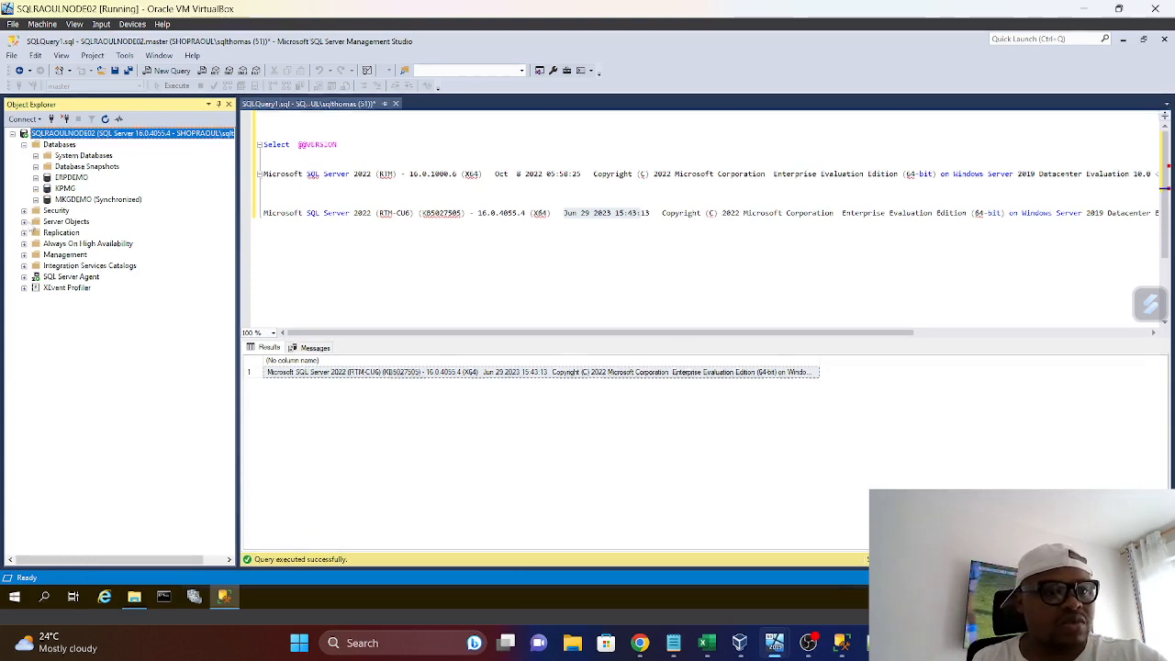
{"action": "left_click", "coordinate": [25, 243]}
{"action": "left_click", "coordinate": [36, 255]}
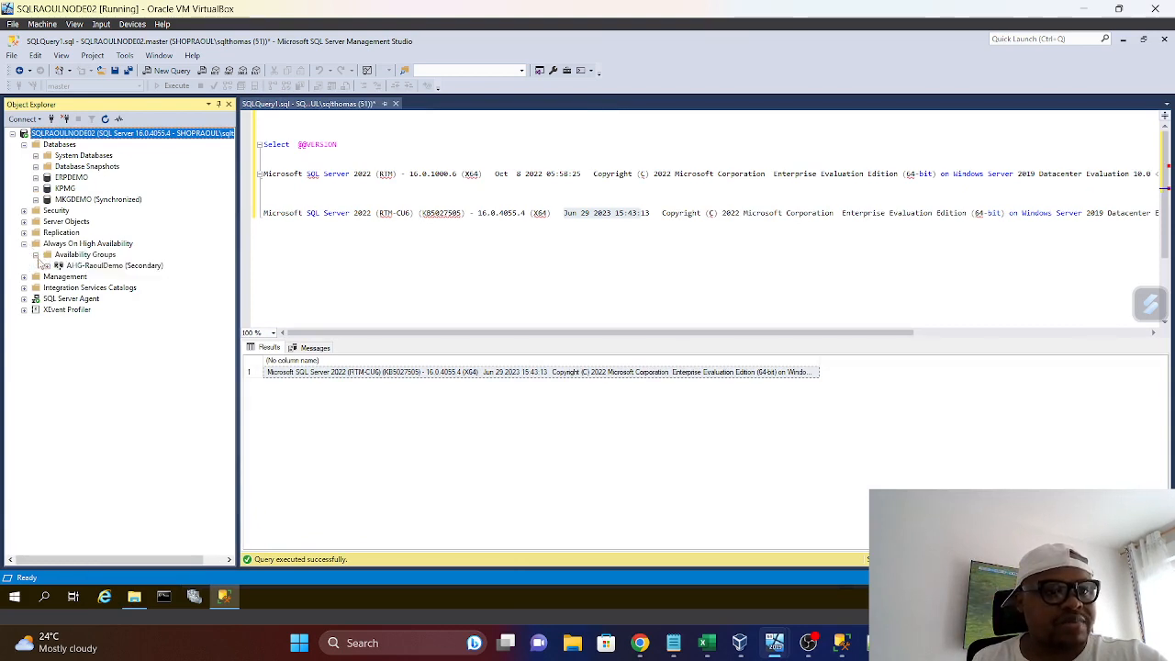
{"action": "left_click", "coordinate": [48, 265]}
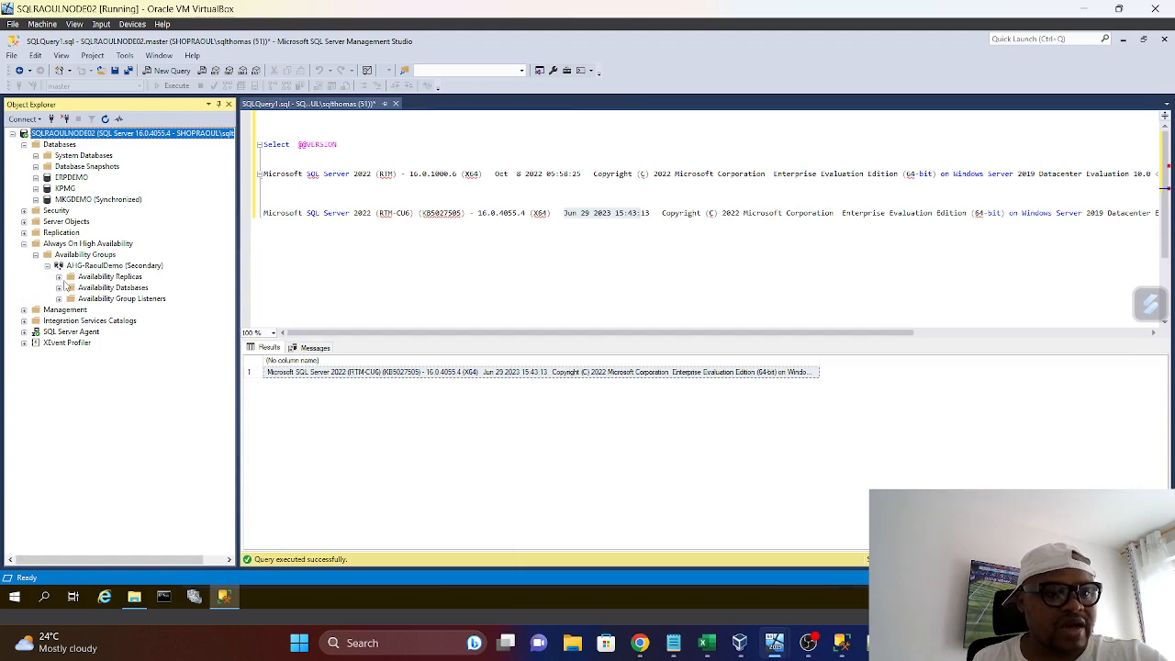
{"action": "left_click", "coordinate": [59, 277]}
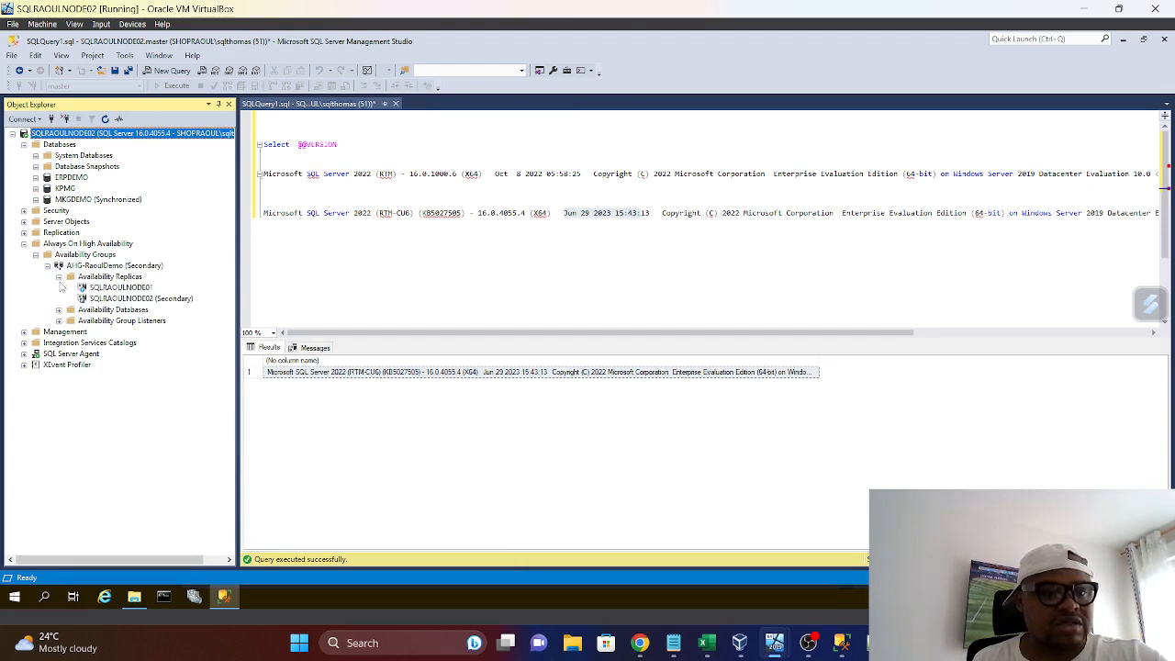
{"action": "mouse_move", "coordinate": [774, 642]}
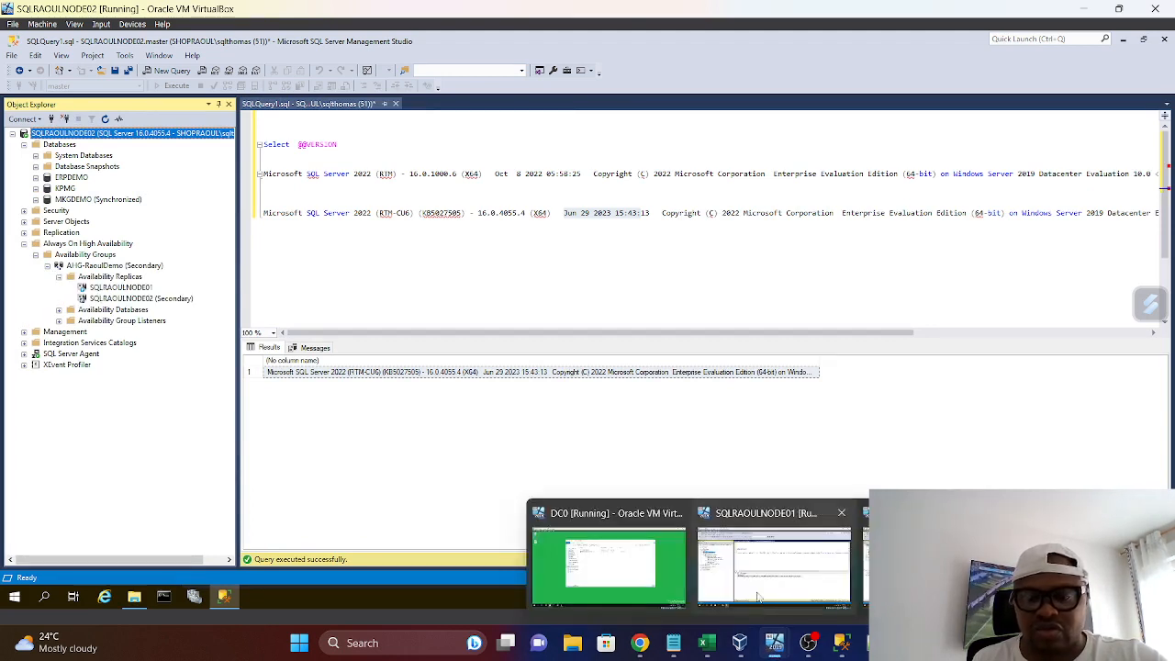
{"action": "left_click", "coordinate": [758, 598]}
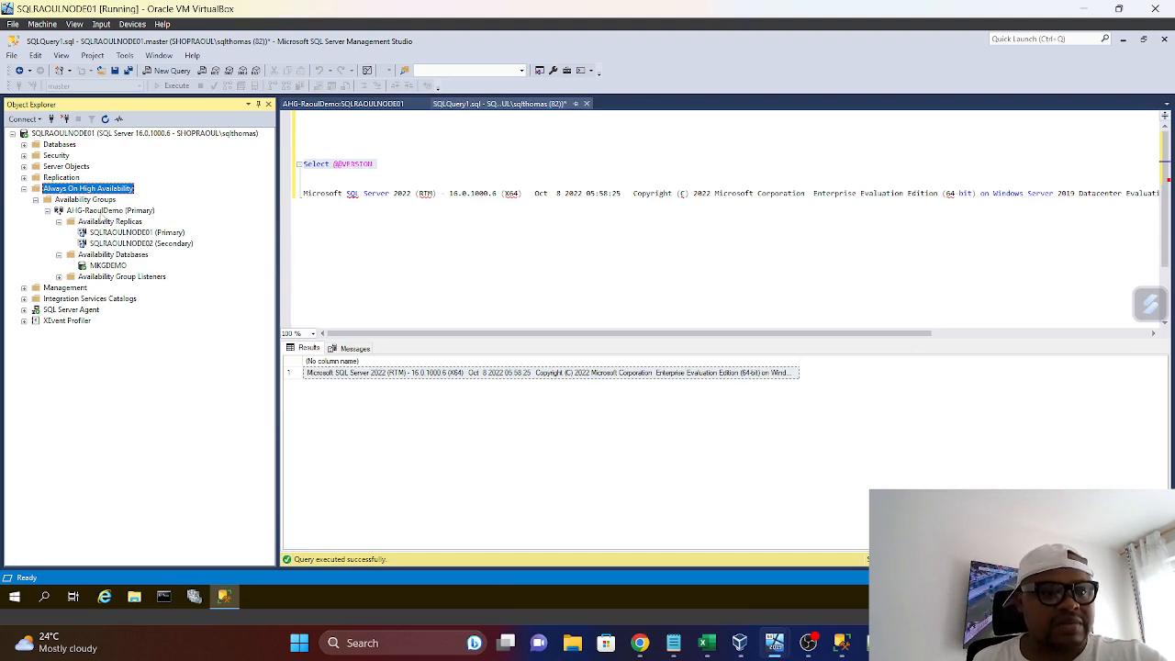
{"action": "right_click", "coordinate": [99, 211]}
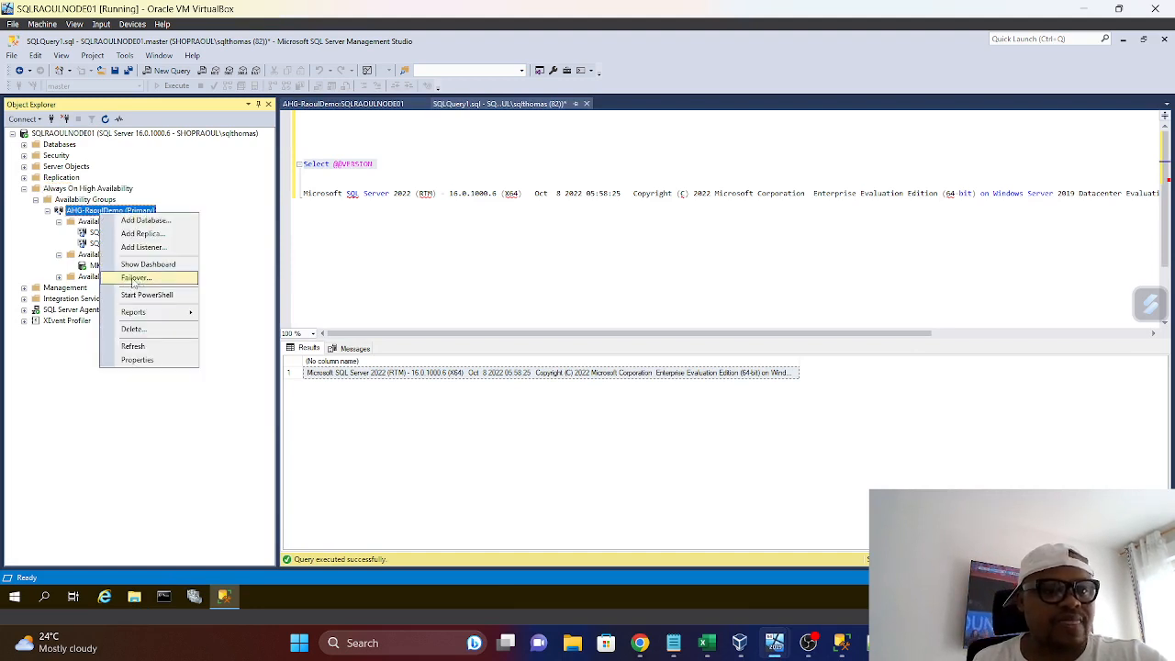
{"action": "left_click", "coordinate": [136, 278]}
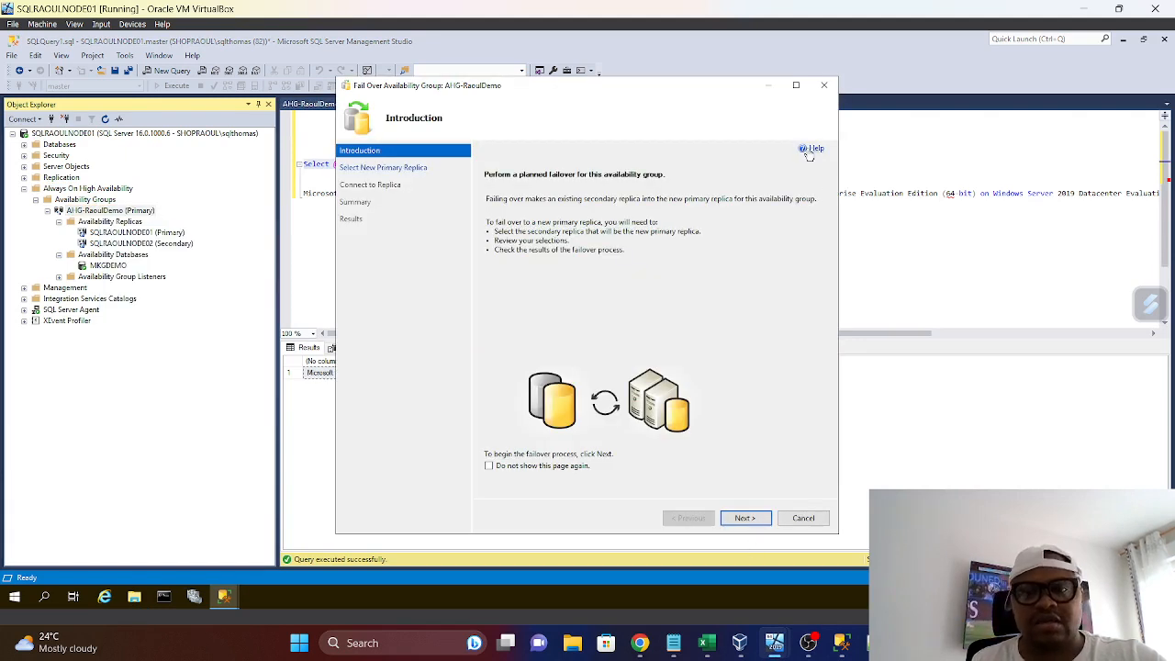
{"action": "left_click", "coordinate": [824, 84]}
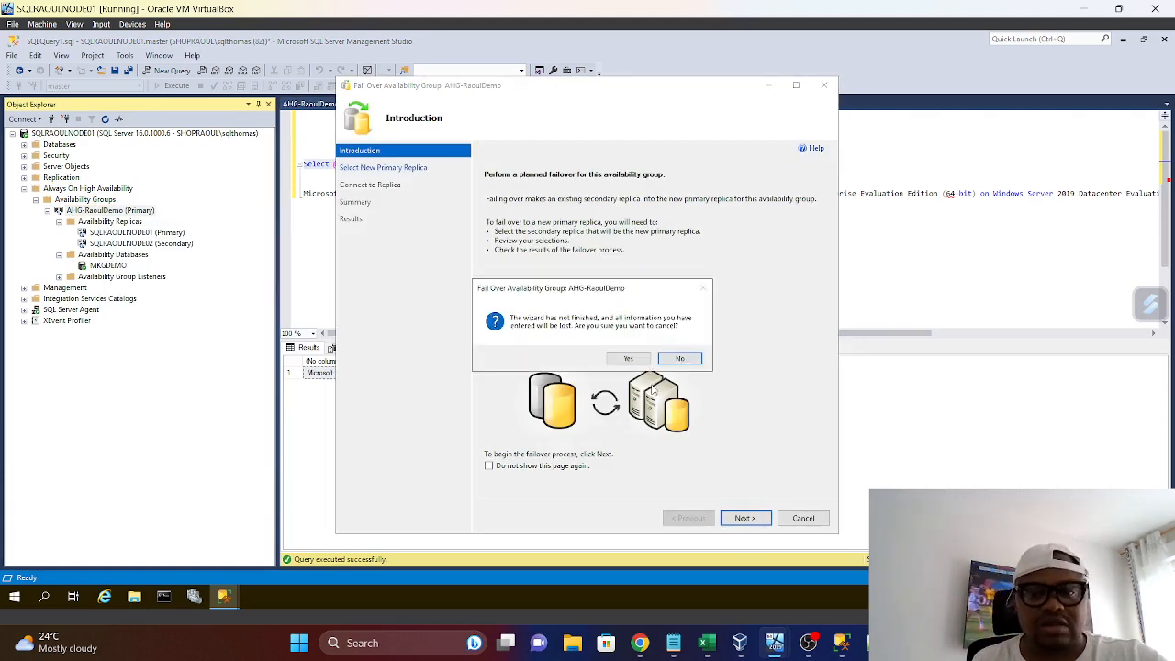
{"action": "left_click", "coordinate": [680, 358]}
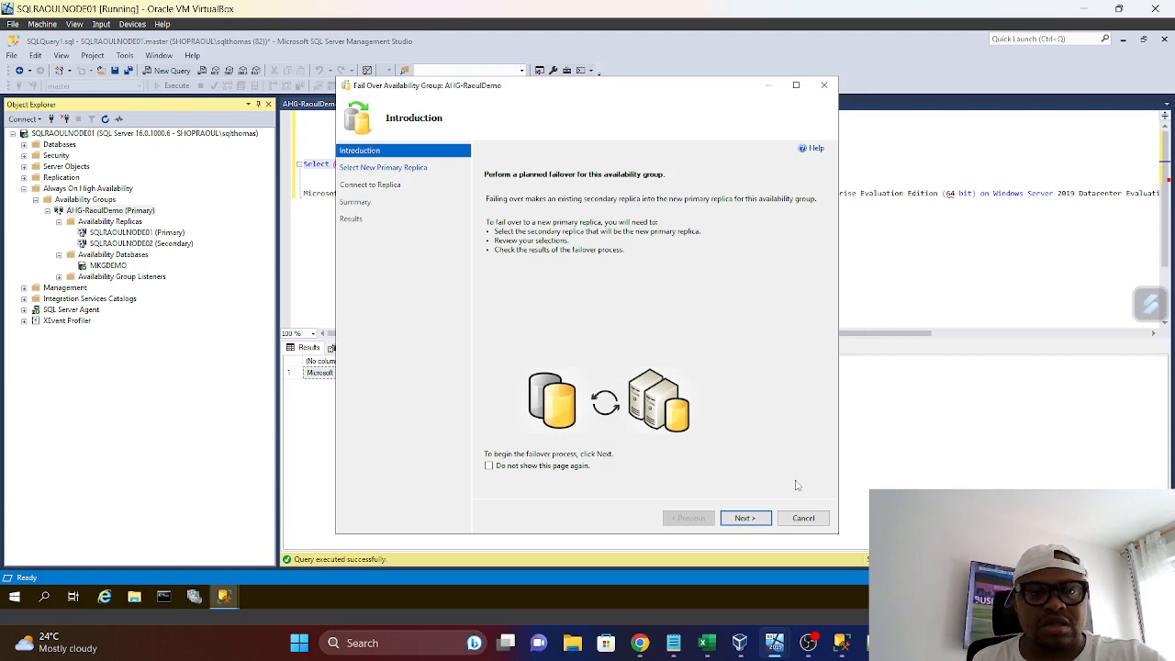
{"action": "left_click", "coordinate": [823, 521]}
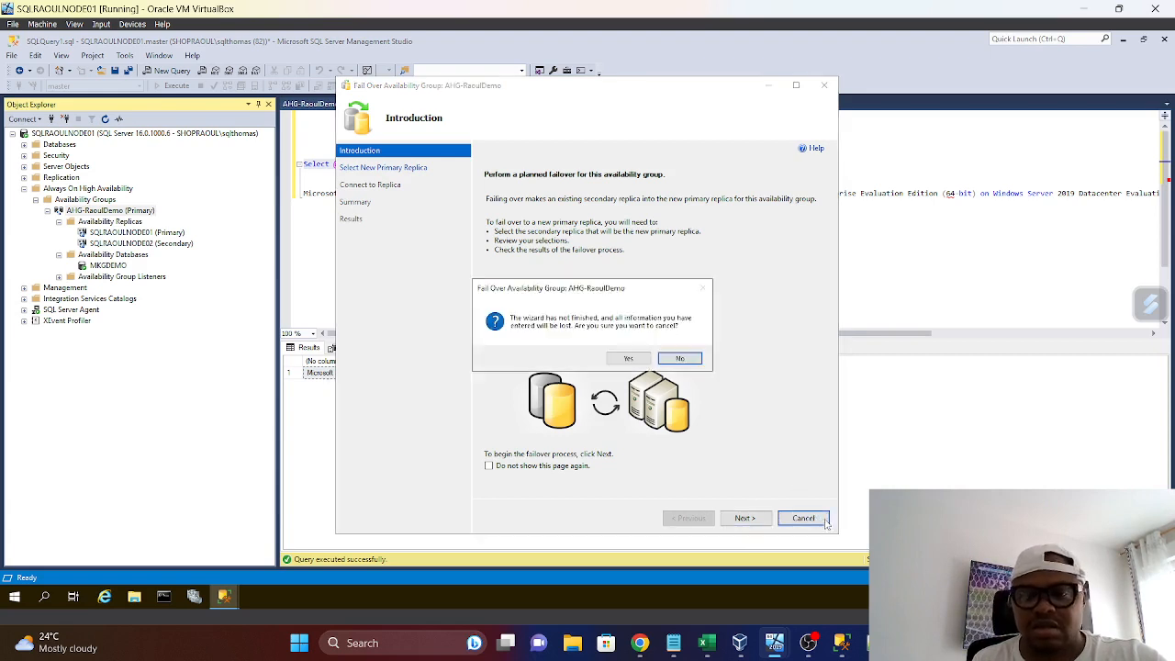
{"action": "left_click", "coordinate": [628, 358]}
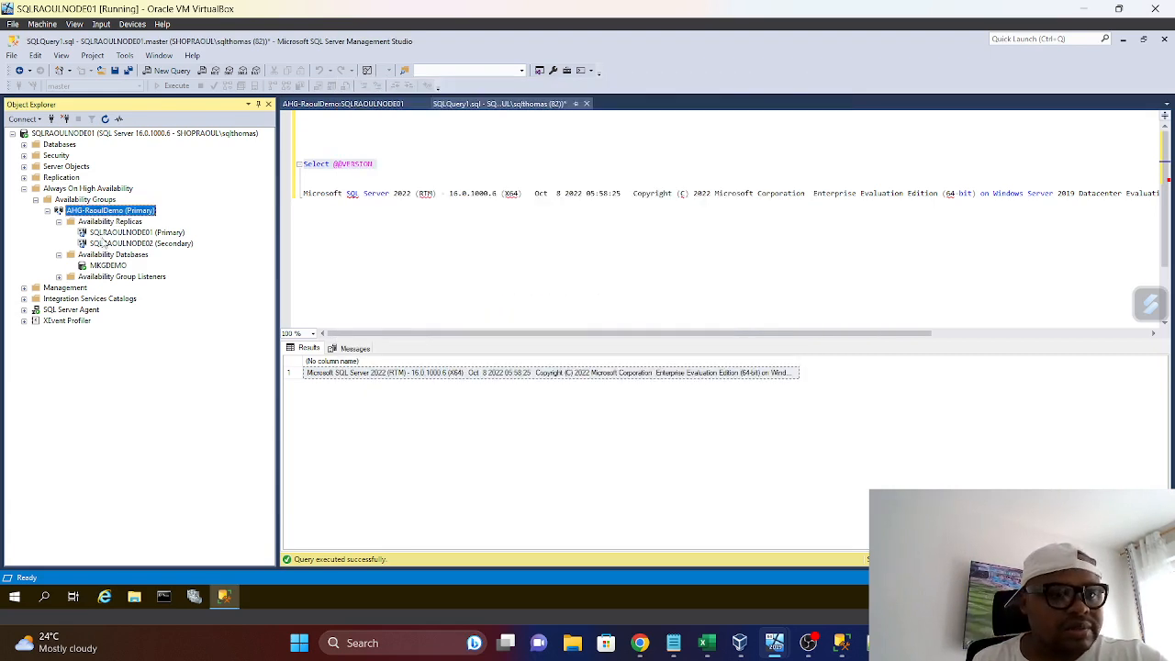
Show the dashboard of the AHG-RaoulDemo availability group on SQLRAOULNODE01 to check its synchronization state and failover readiness
{"action": "right_click", "coordinate": [99, 234]}
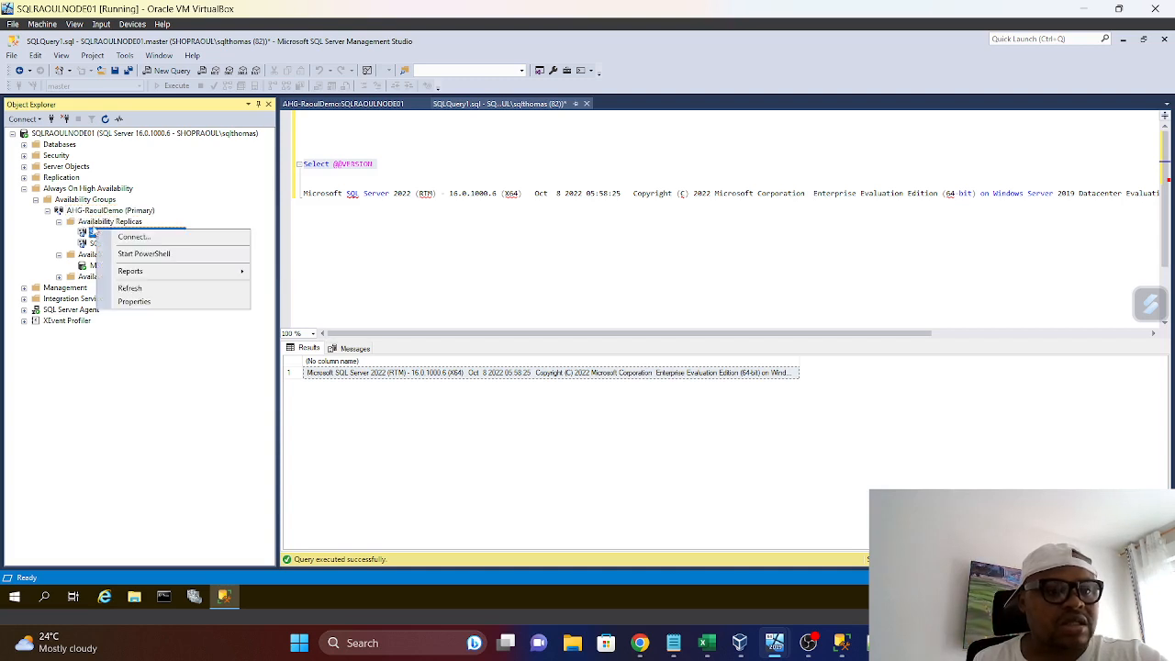
{"action": "right_click", "coordinate": [104, 210]}
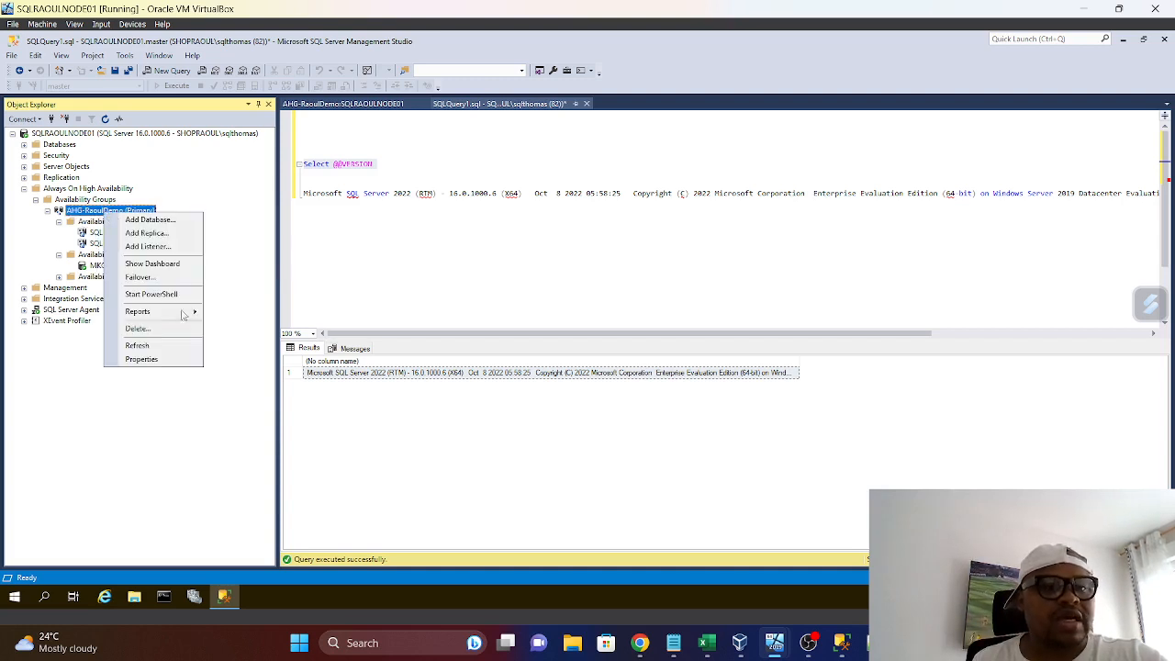
{"action": "left_click", "coordinate": [390, 283]}
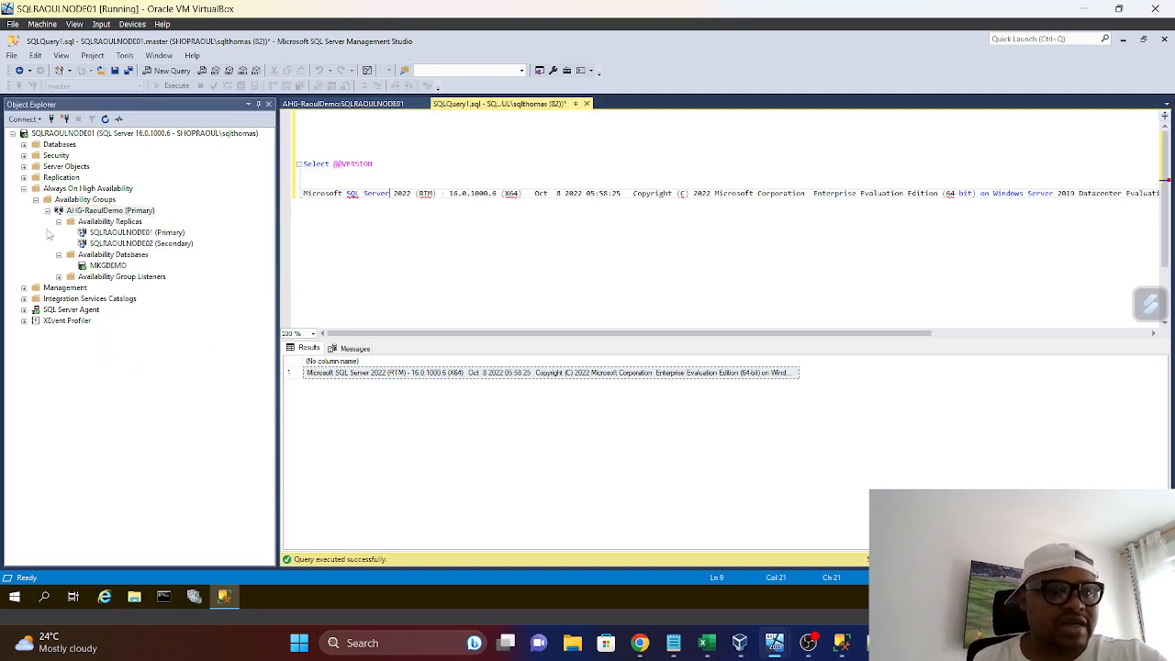
{"action": "right_click", "coordinate": [110, 212]}
{"action": "left_click", "coordinate": [160, 258]}
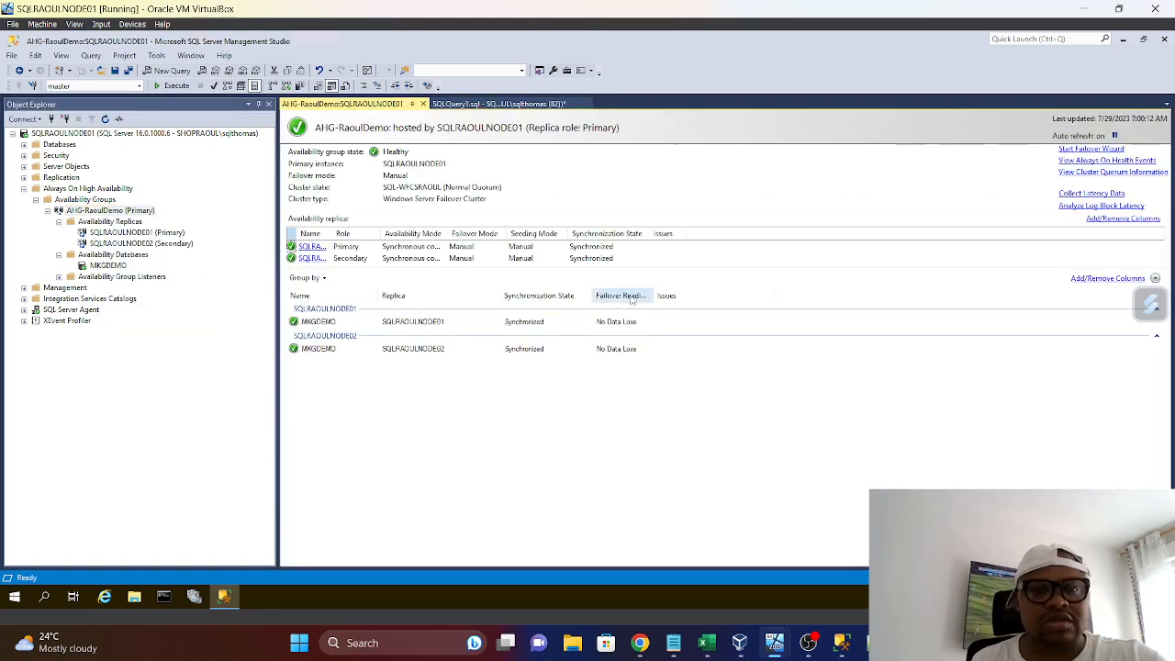
Start a planned failover of AHG-RaoulDemo with SQLRAOULNODE02 as the new primary replica, connecting to it with Windows Authentication
{"action": "left_click", "coordinate": [495, 104]}
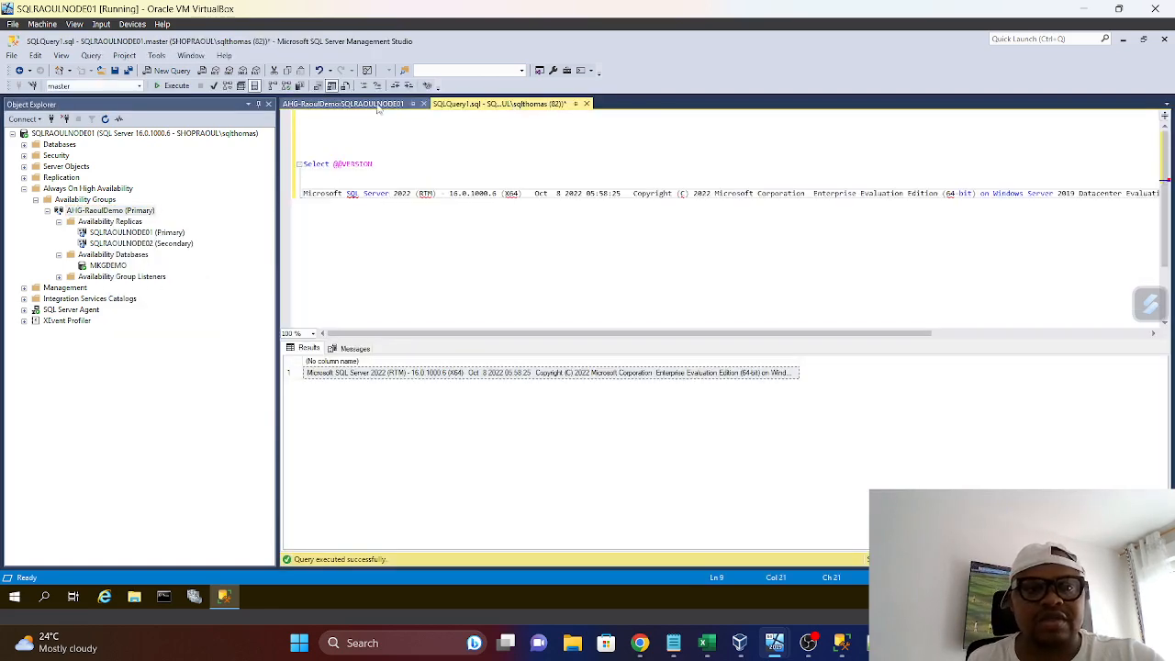
{"action": "left_click", "coordinate": [377, 105]}
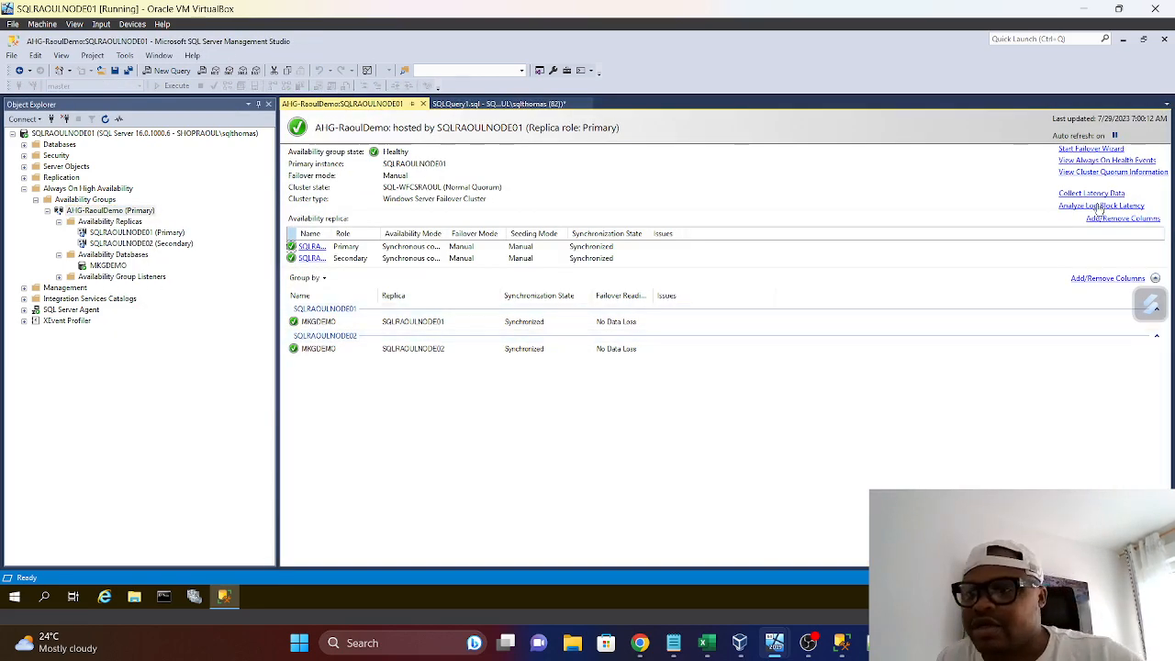
{"action": "left_click", "coordinate": [1091, 150]}
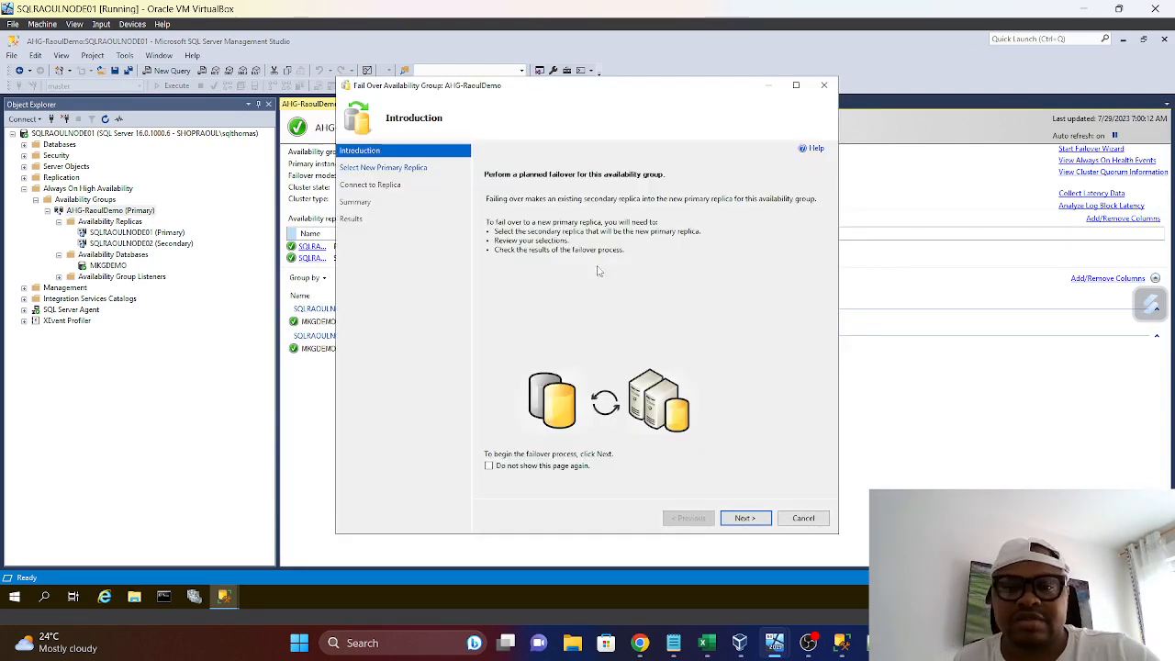
{"action": "left_click", "coordinate": [765, 518]}
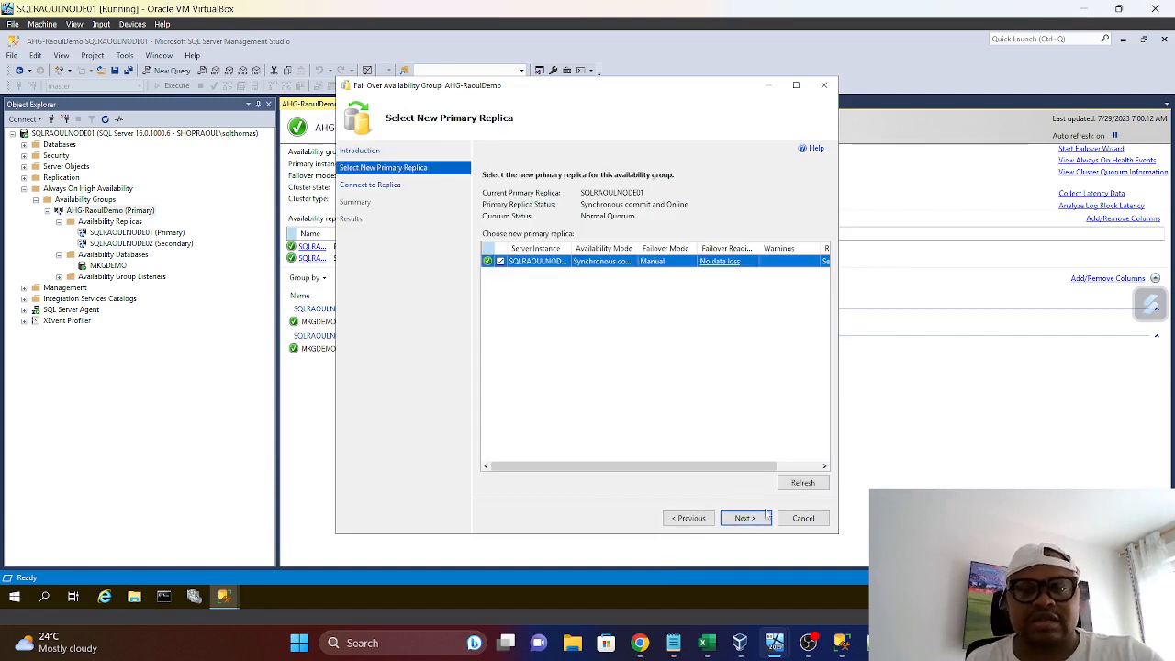
{"action": "left_click", "coordinate": [756, 517]}
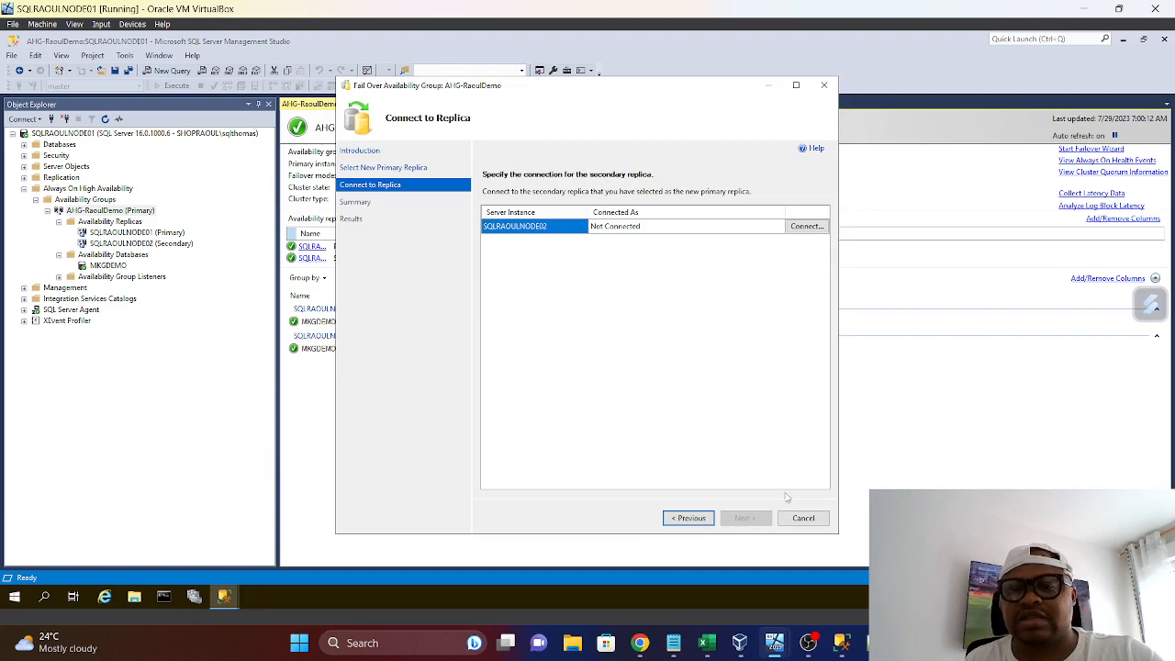
{"action": "left_click", "coordinate": [814, 228]}
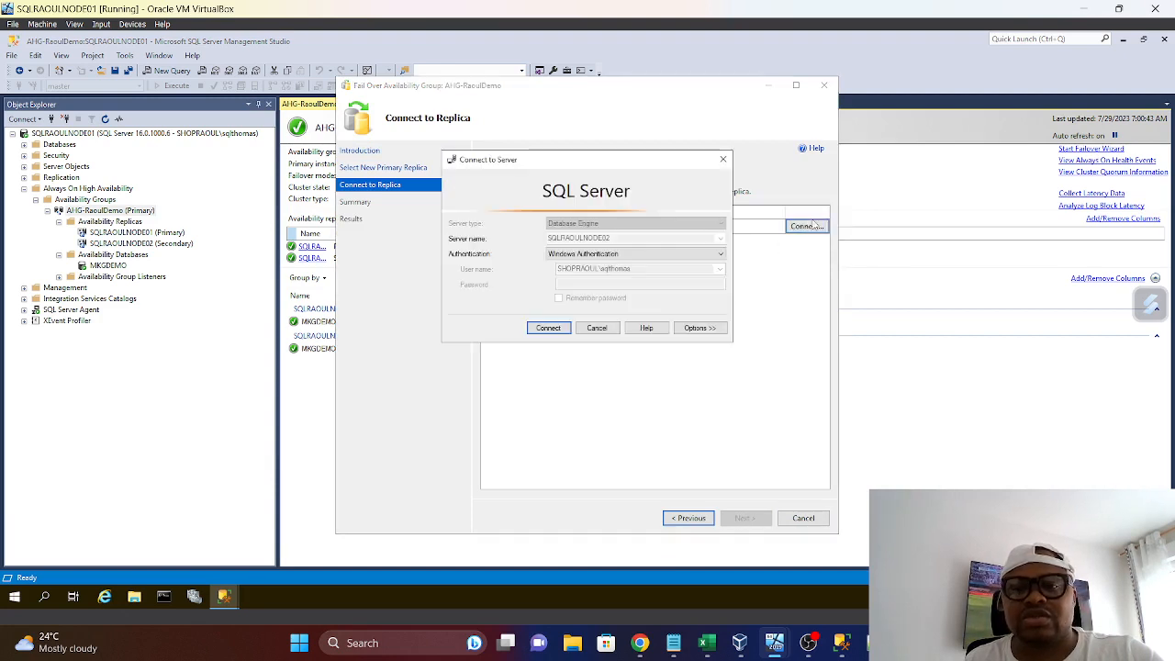
{"action": "left_click", "coordinate": [561, 330]}
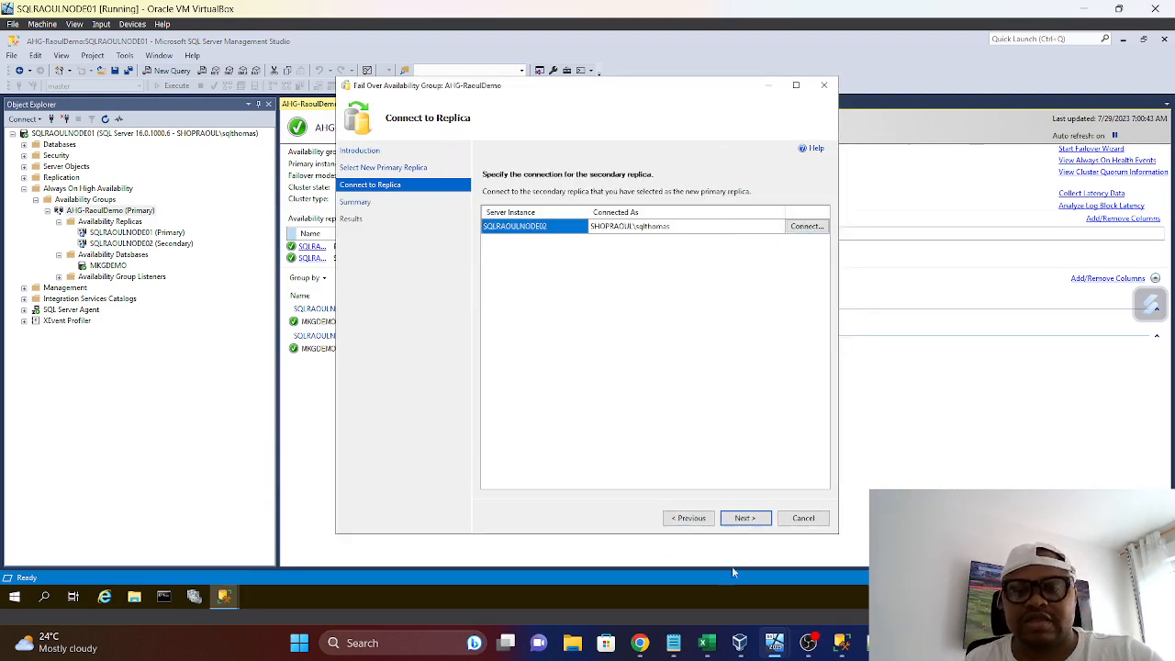
Run the failover from the wizard's summary and close the wizard once its results are shown
{"action": "left_click", "coordinate": [745, 518]}
{"action": "left_click", "coordinate": [747, 519]}
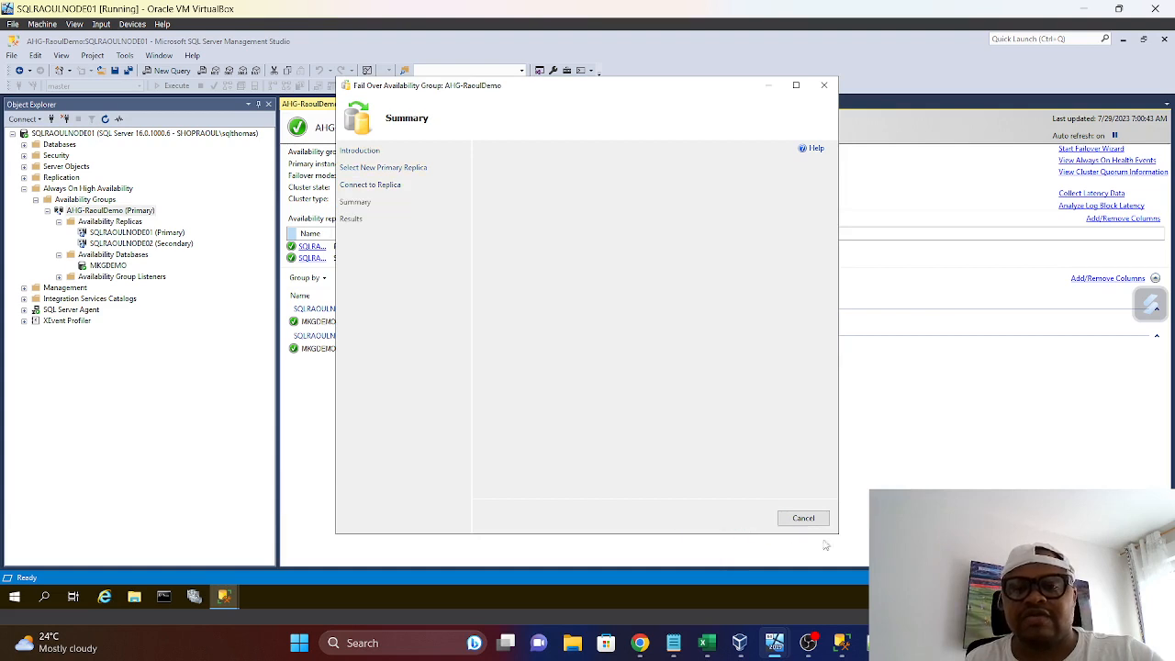
{"action": "left_click", "coordinate": [491, 231]}
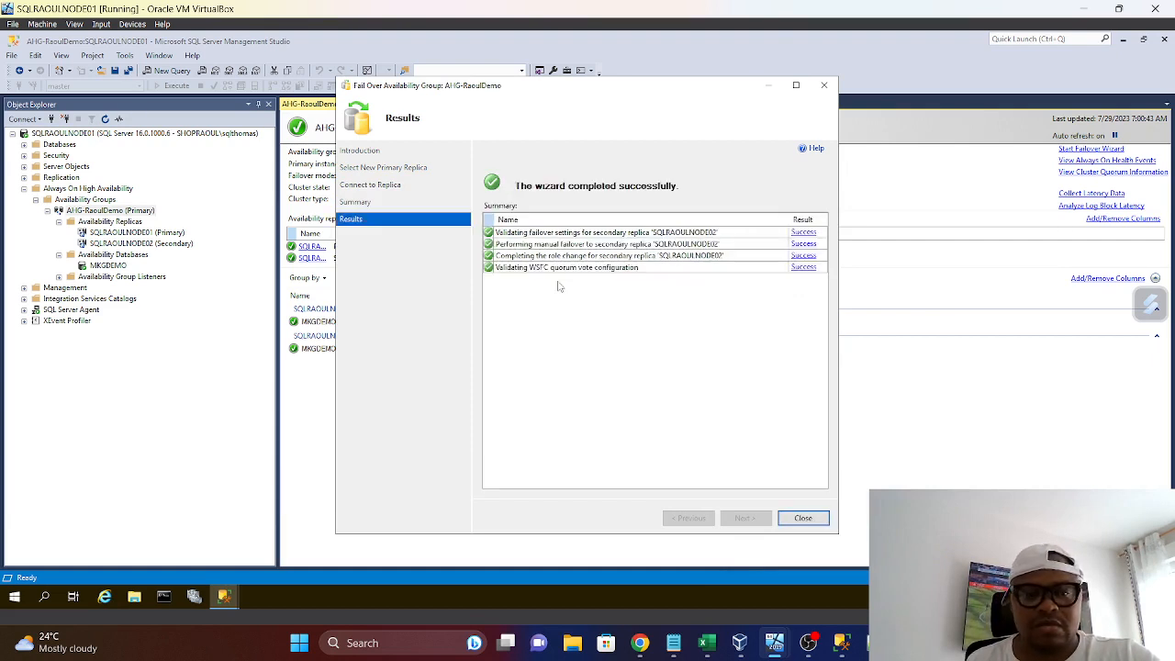
{"action": "left_click", "coordinate": [804, 519]}
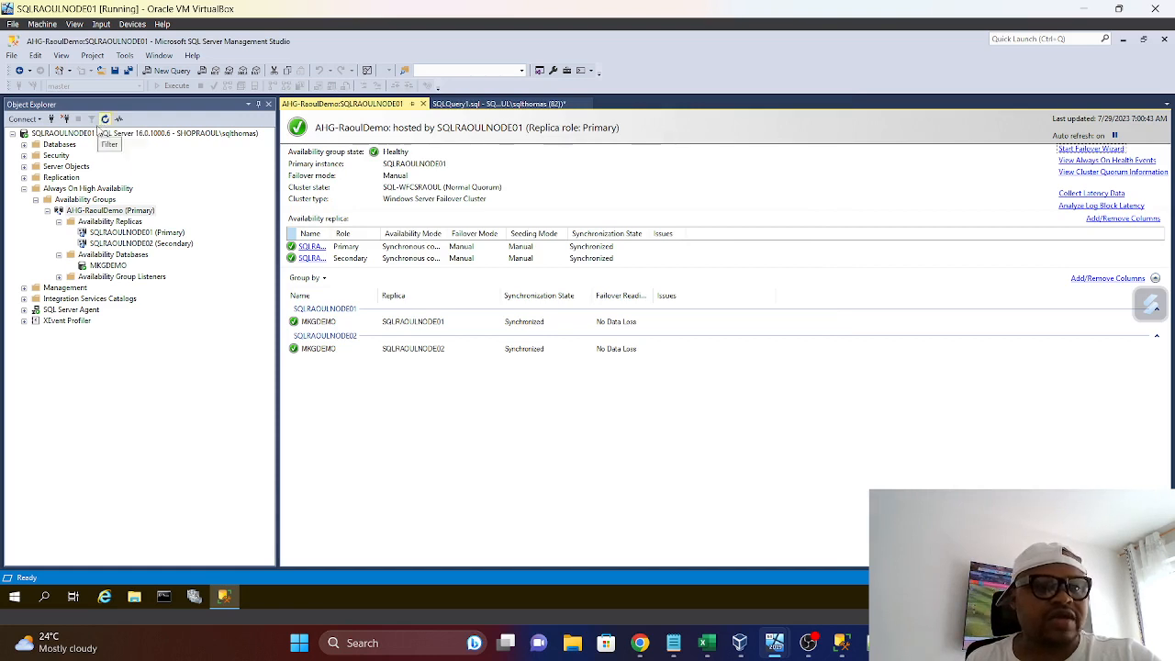
Refresh the SQLRAOULNODE01 server in Object Explorer and close the AHG-RaoulDemo dashboard
{"action": "left_click", "coordinate": [104, 118]}
{"action": "right_click", "coordinate": [79, 134]}
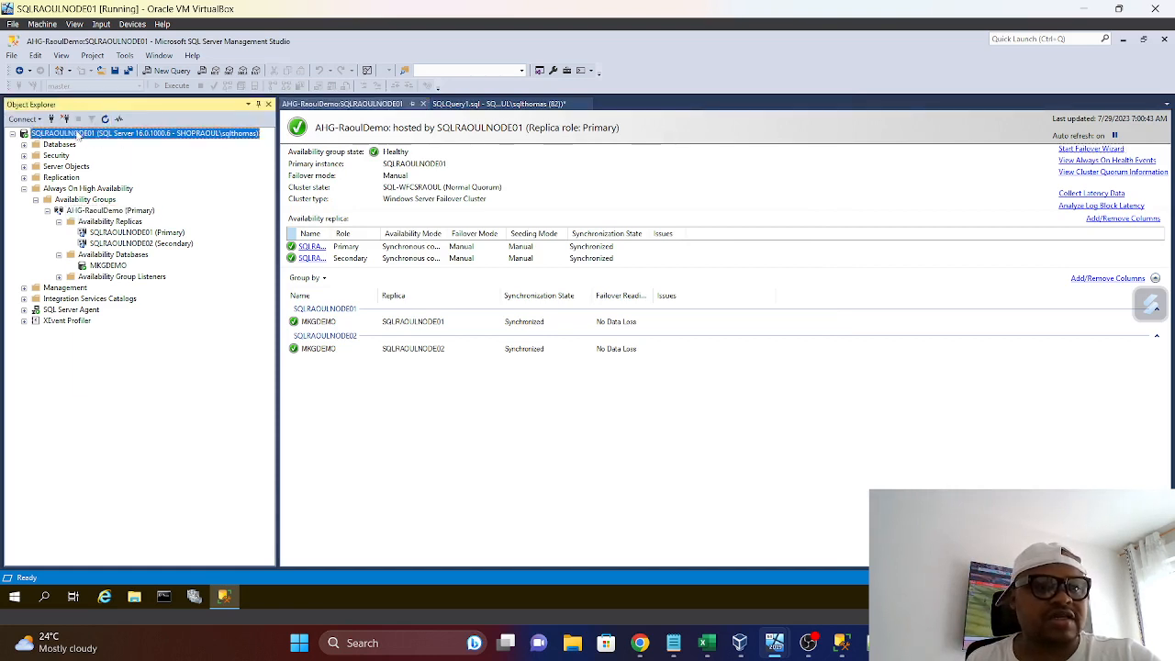
{"action": "left_click", "coordinate": [97, 367]}
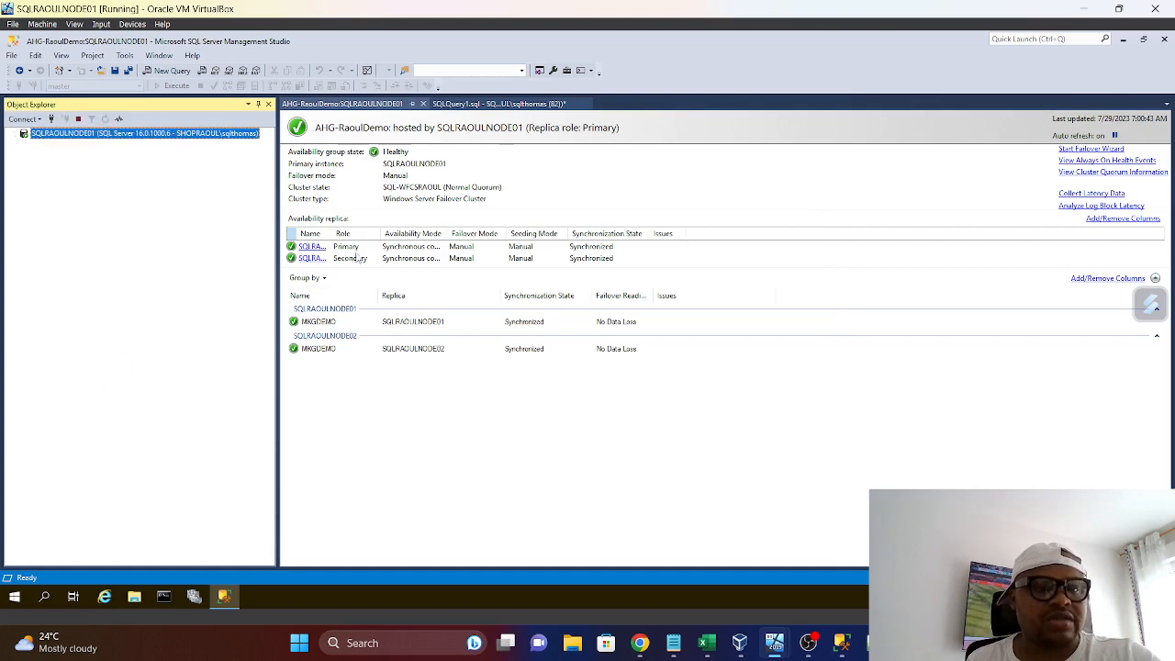
{"action": "left_click", "coordinate": [386, 104]}
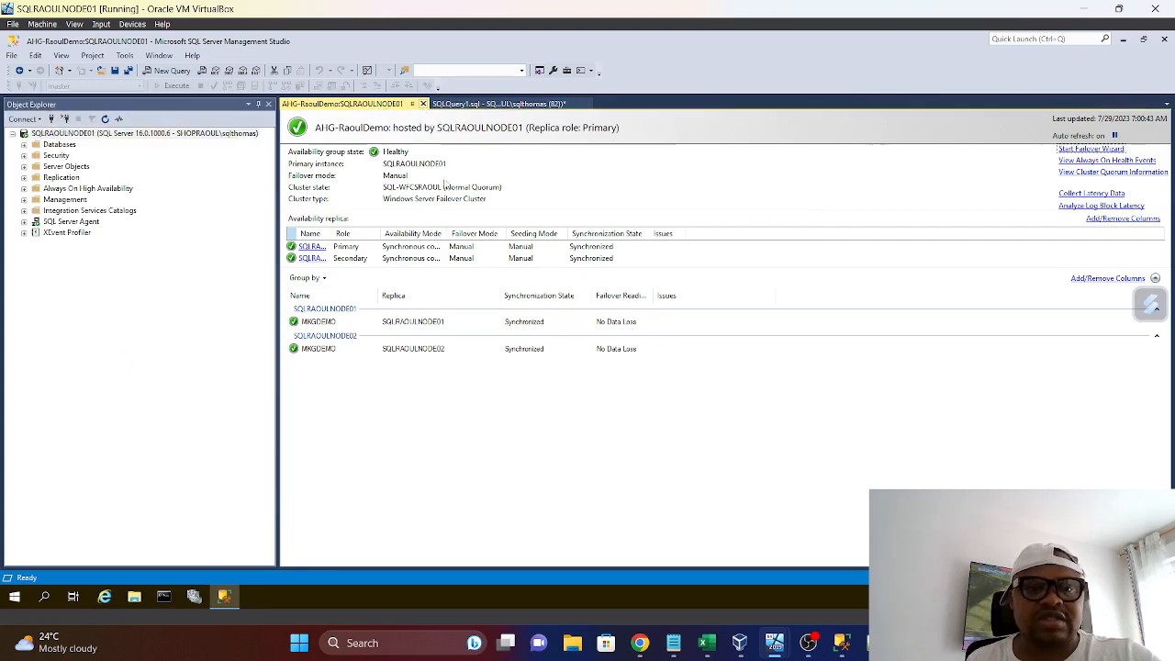
{"action": "left_click", "coordinate": [423, 103]}
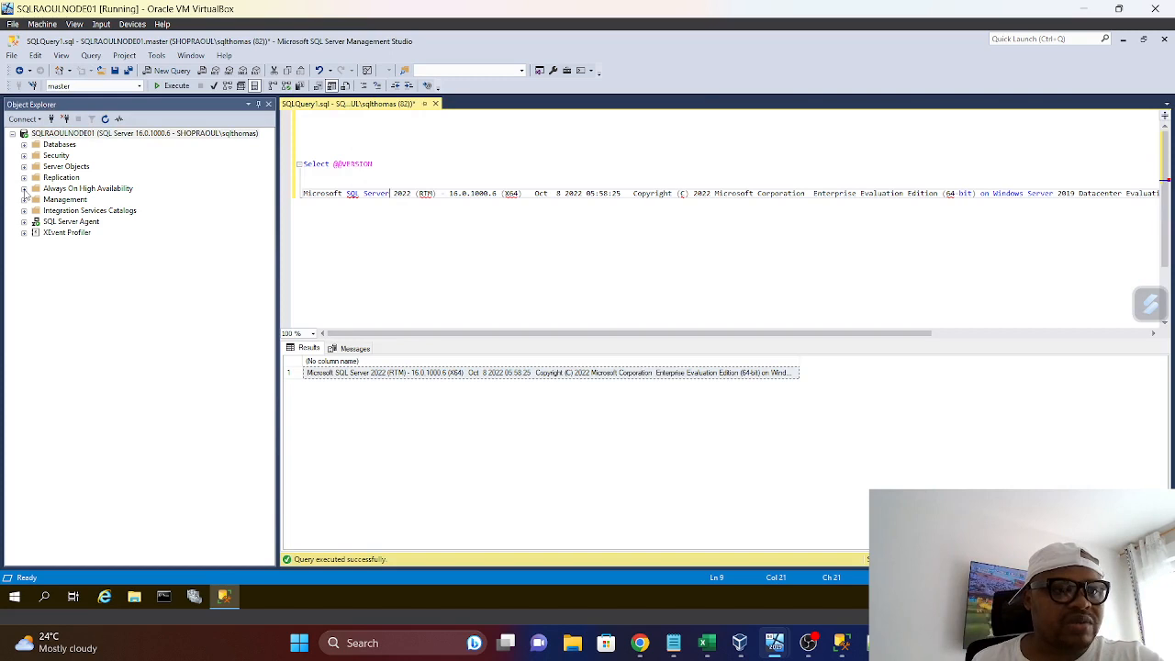
Expand Always On High Availability on SQLRAOULNODE01 down to the AHG-RaoulDemo availability replicas to check their roles
{"action": "left_click", "coordinate": [23, 189]}
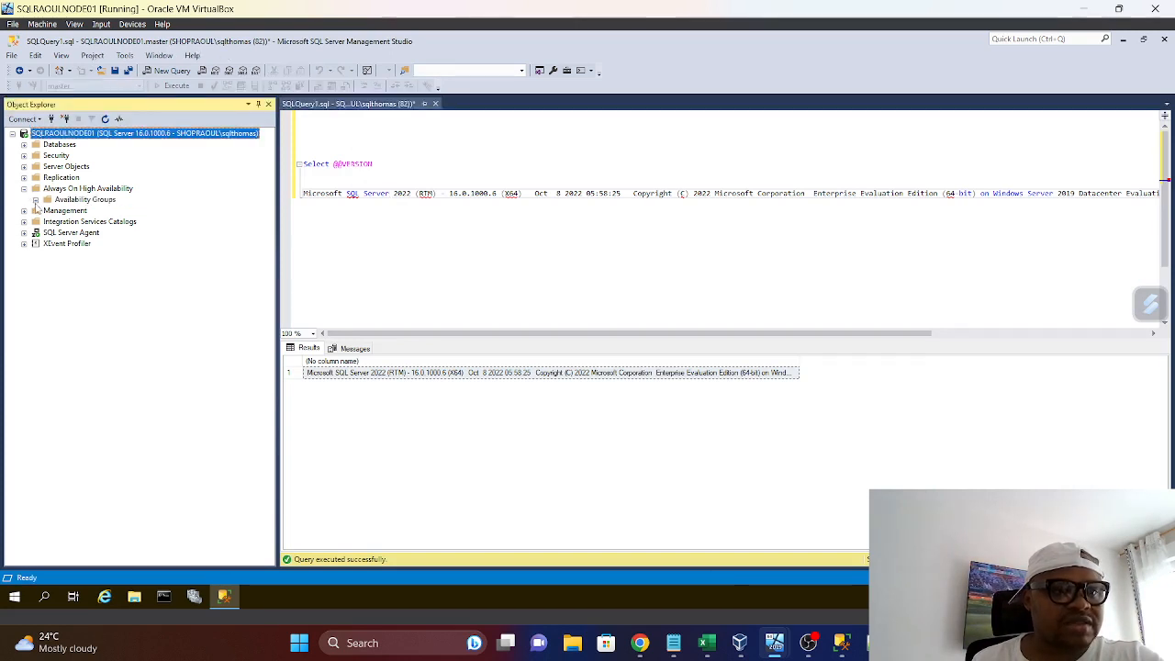
{"action": "left_click", "coordinate": [34, 200]}
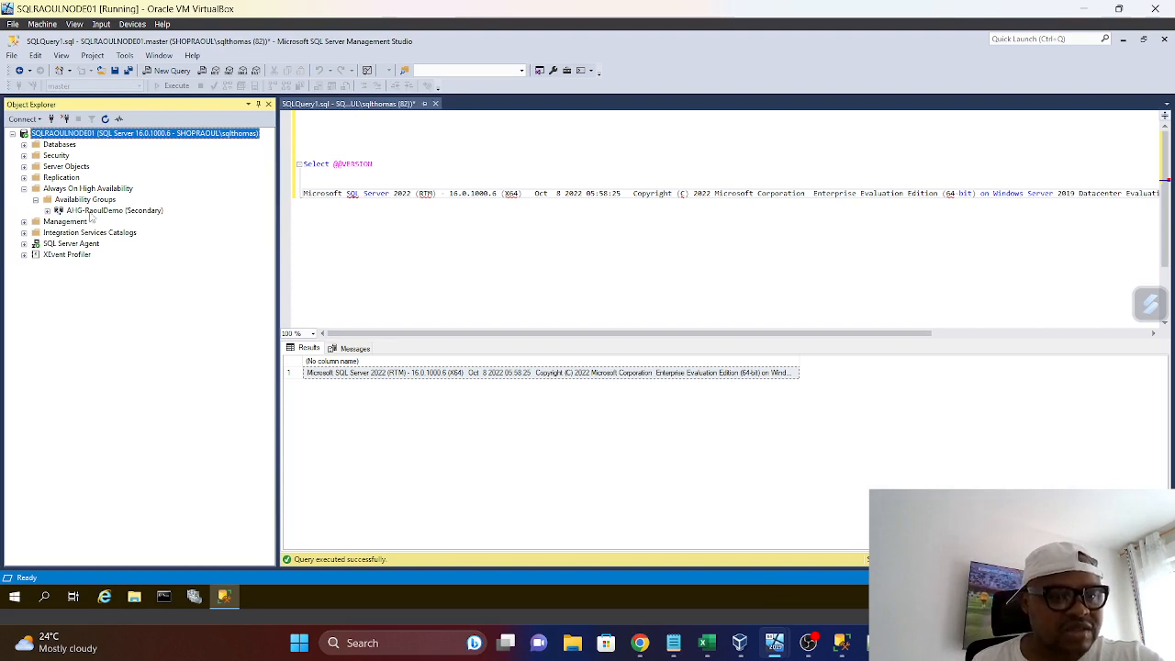
{"action": "left_click", "coordinate": [46, 210]}
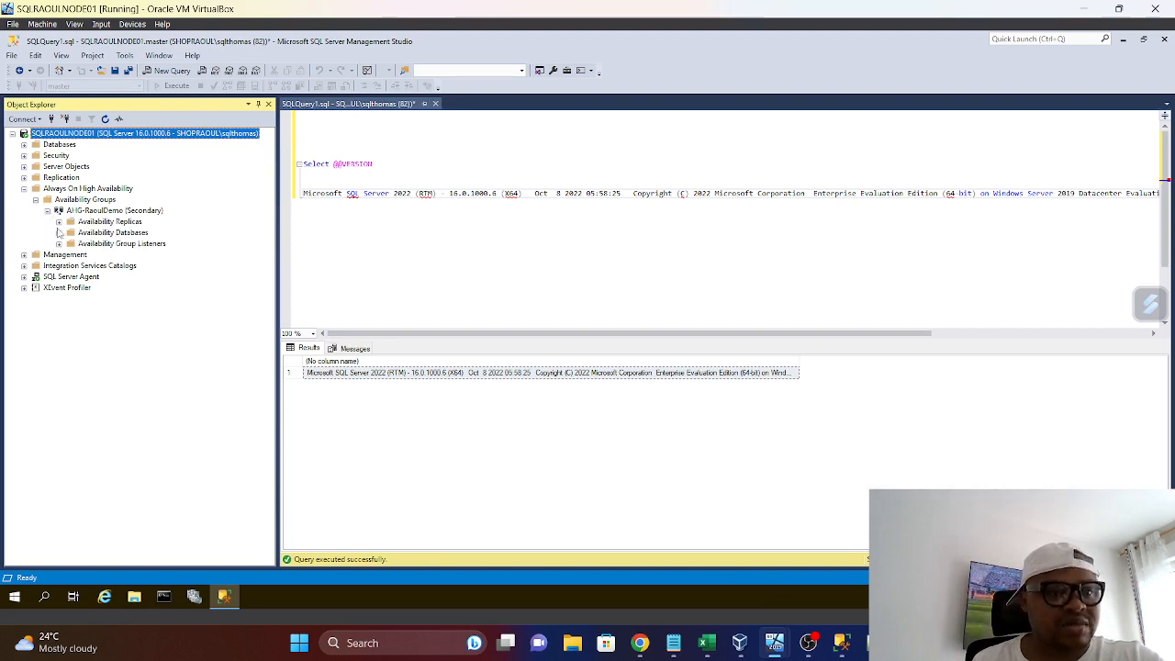
{"action": "left_click", "coordinate": [58, 221]}
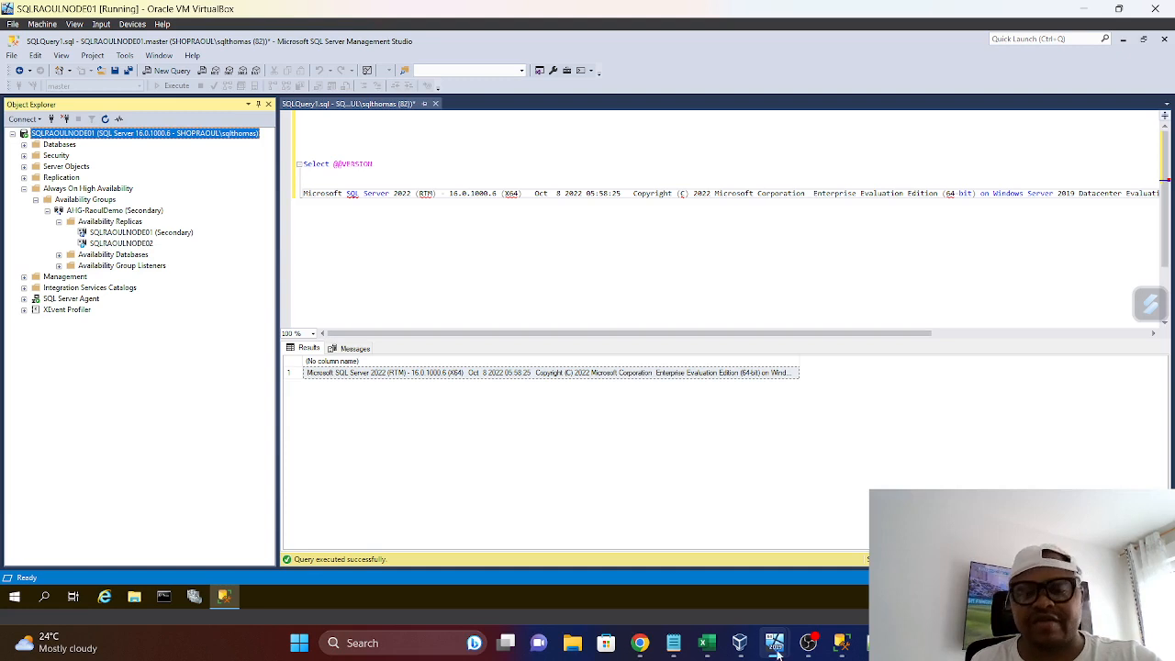
Switch to the SQLRAOULNODE02 virtual machine and refresh its server in Object Explorer
{"action": "mouse_move", "coordinate": [776, 652]}
{"action": "left_click", "coordinate": [601, 550]}
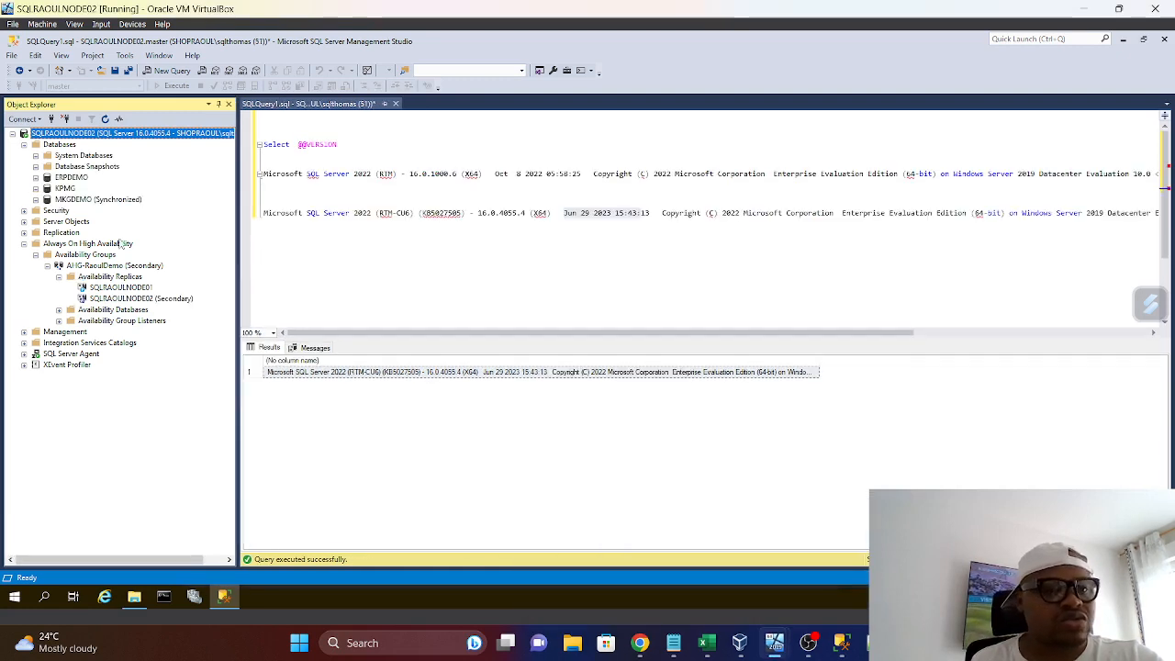
{"action": "right_click", "coordinate": [104, 139]}
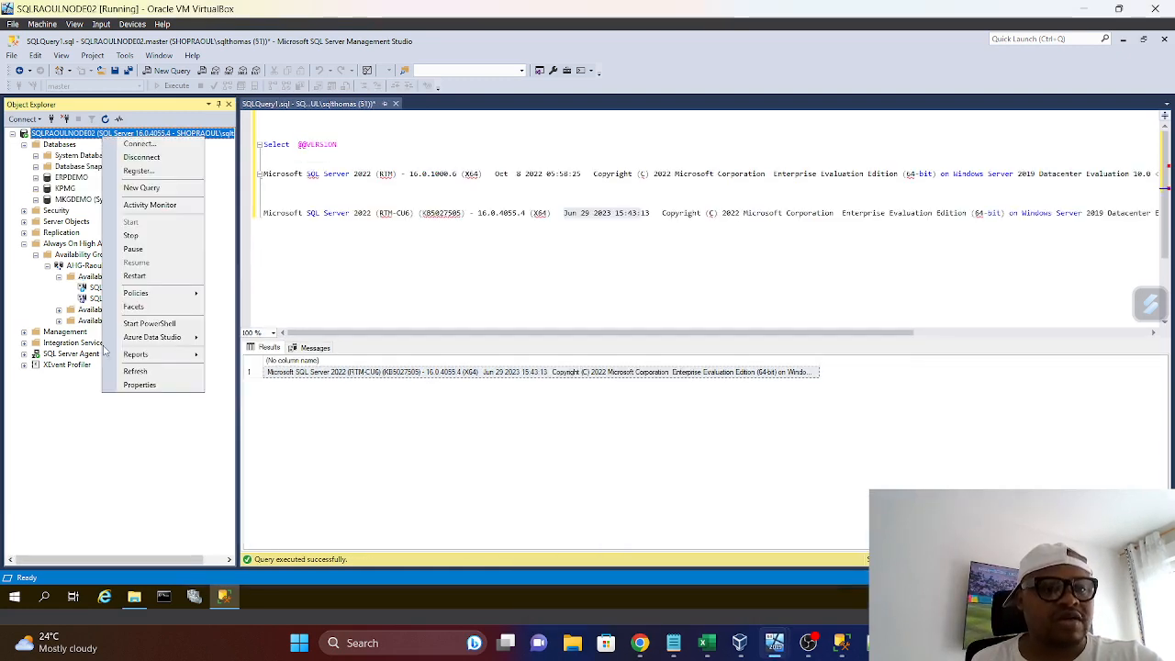
{"action": "left_click", "coordinate": [134, 370]}
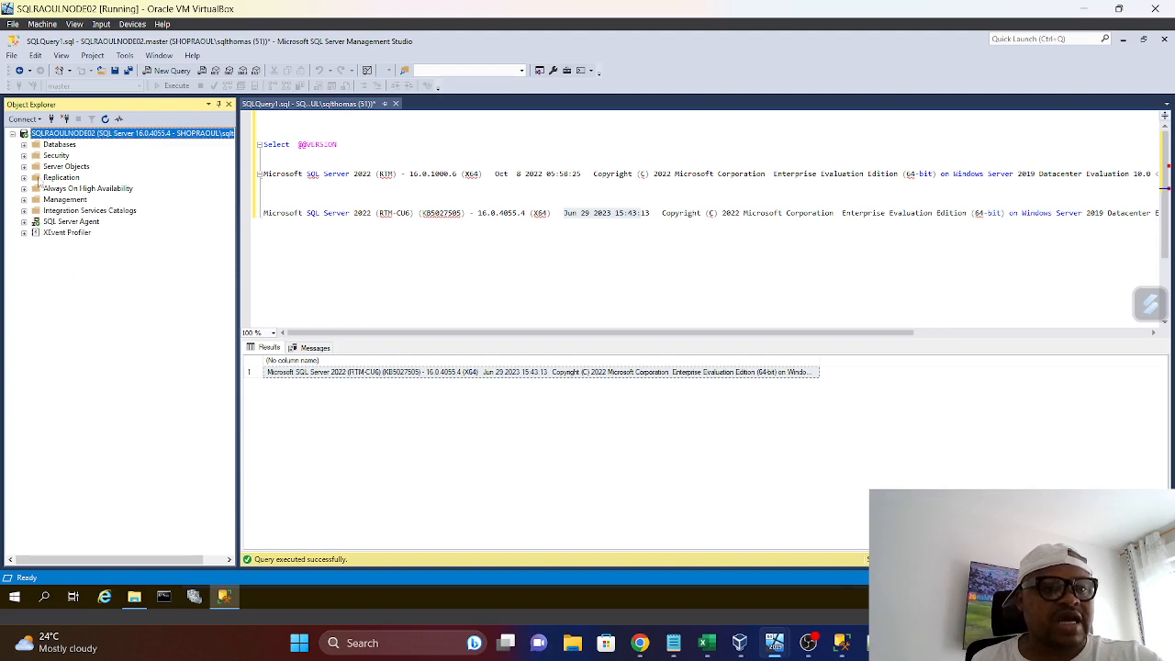
Expand the databases and the AHG-RaoulDemo availability replicas on SQLRAOULNODE02 to check the replica roles after the failover
{"action": "left_click", "coordinate": [24, 144]}
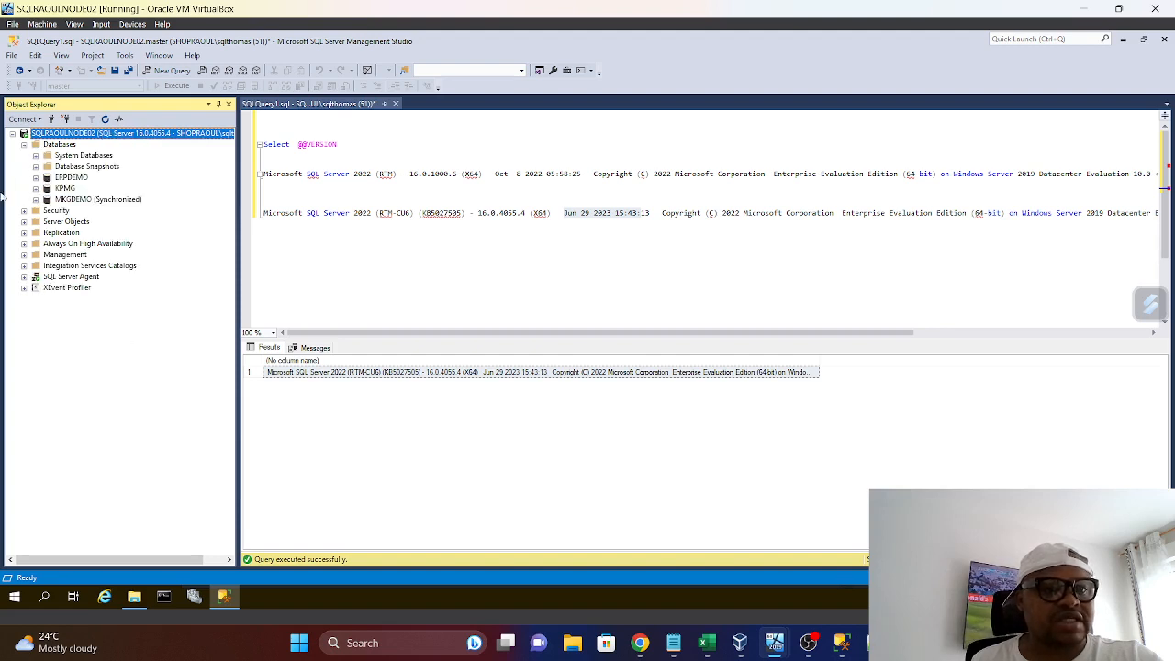
{"action": "left_click", "coordinate": [24, 243]}
{"action": "left_click", "coordinate": [36, 255]}
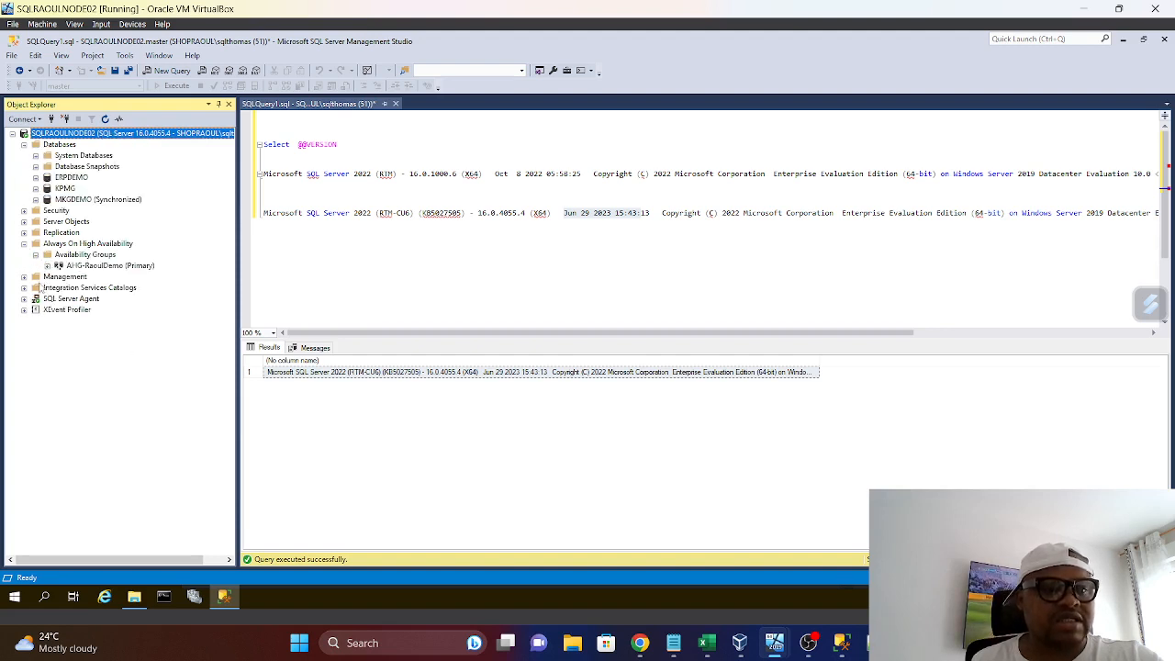
{"action": "left_click", "coordinate": [48, 266]}
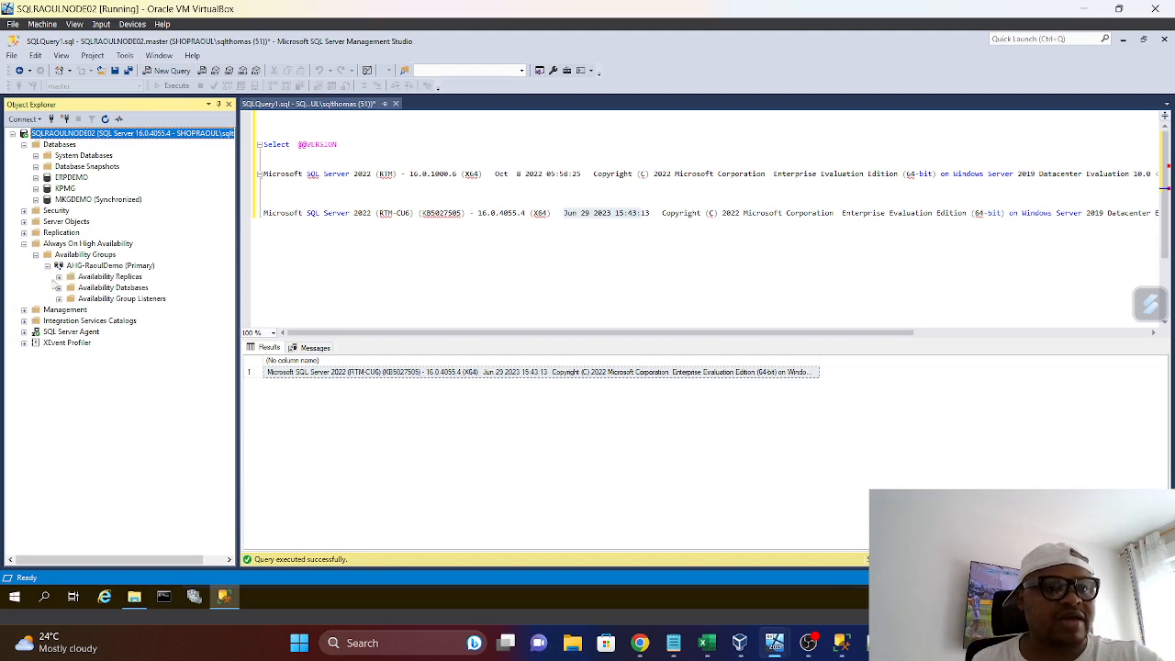
{"action": "left_click", "coordinate": [59, 277]}
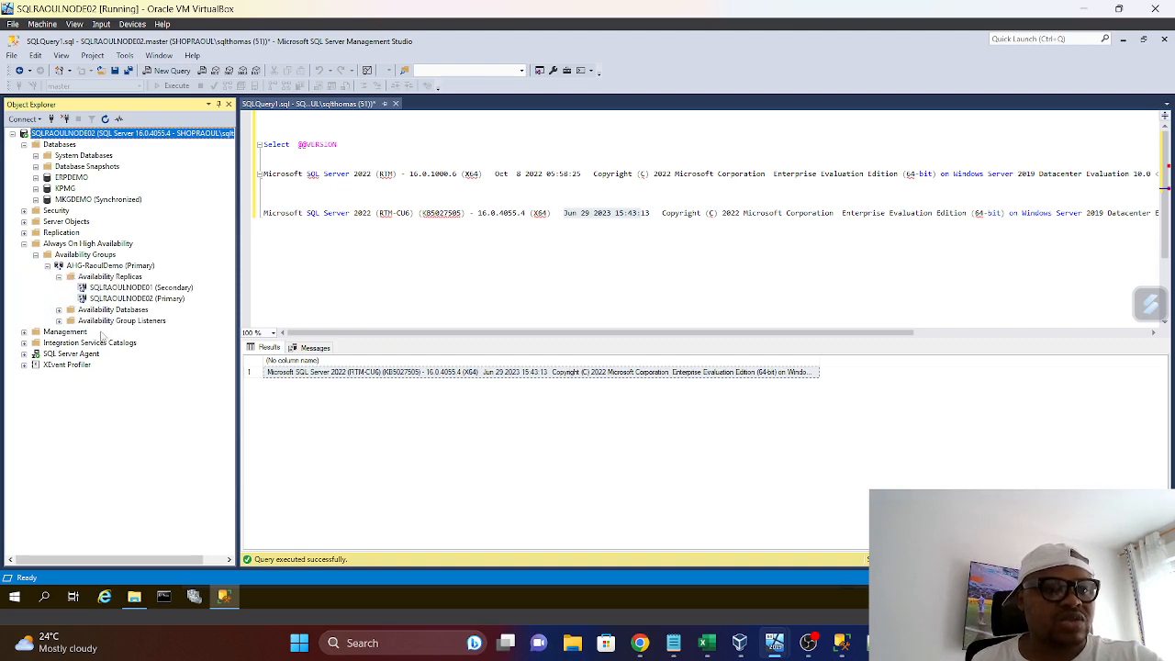
{"action": "left_click", "coordinate": [147, 300]}
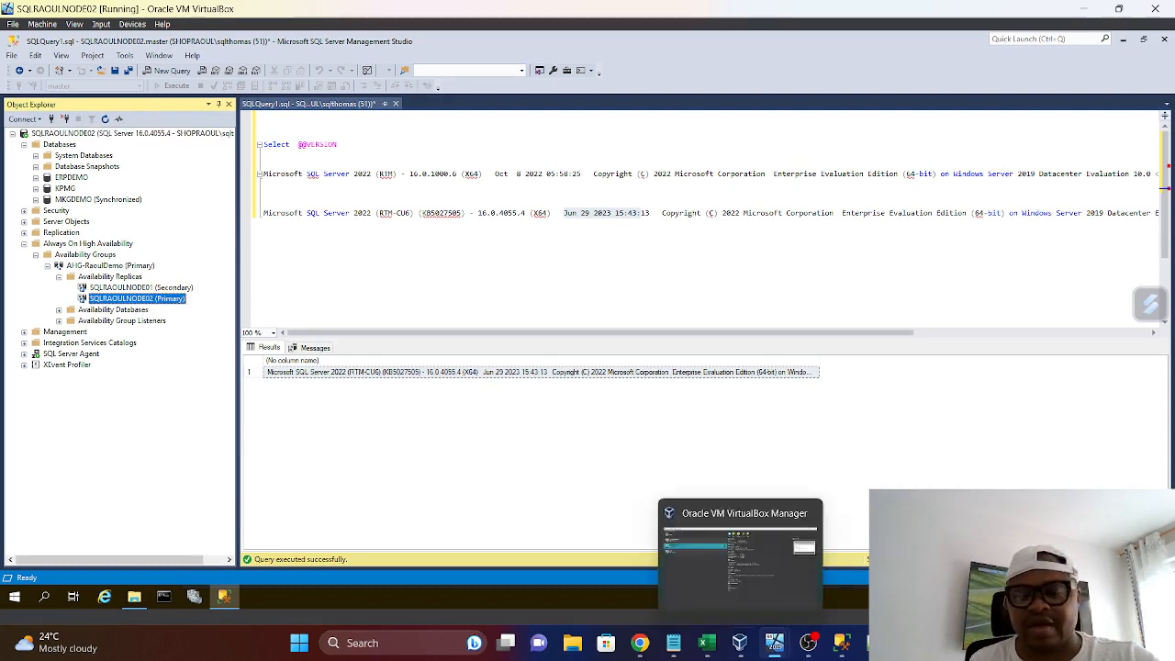
{"action": "mouse_move", "coordinate": [744, 636]}
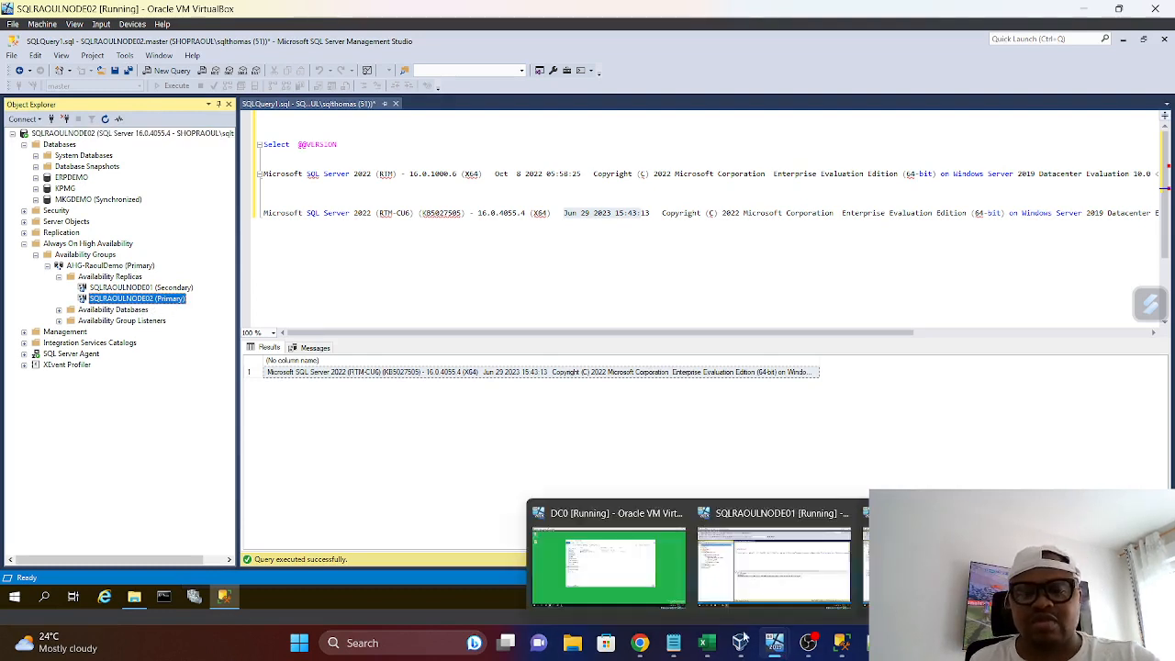
{"action": "left_click", "coordinate": [767, 574]}
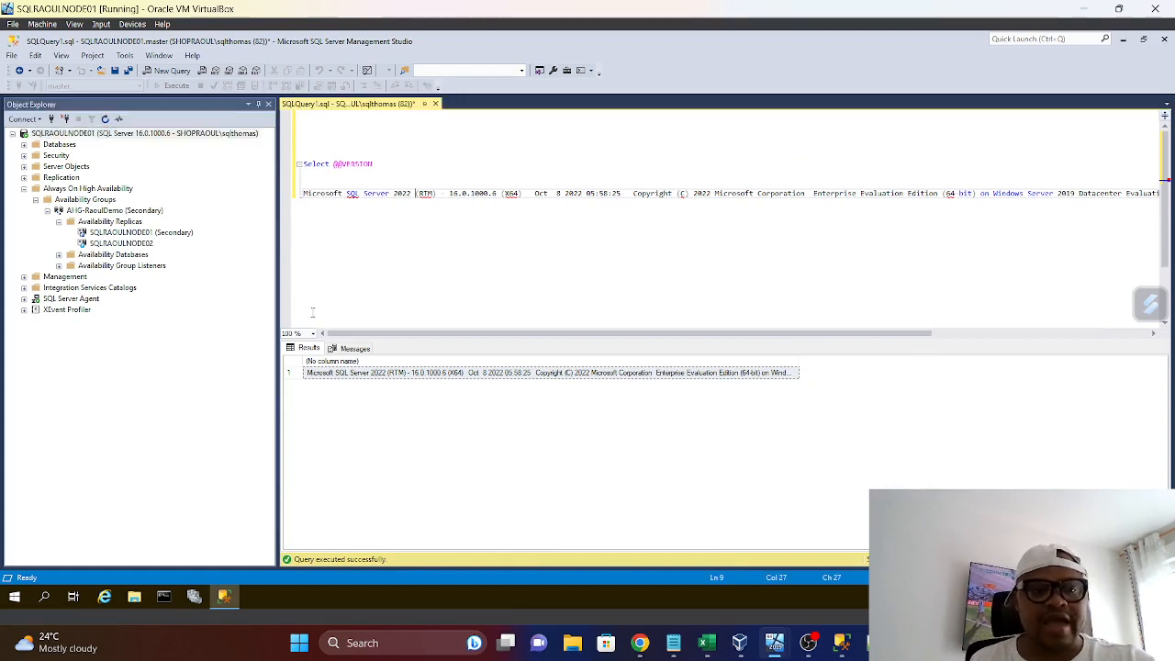
{"action": "left_click_drag", "start_coordinate": [373, 164], "coordinate": [260, 161]}
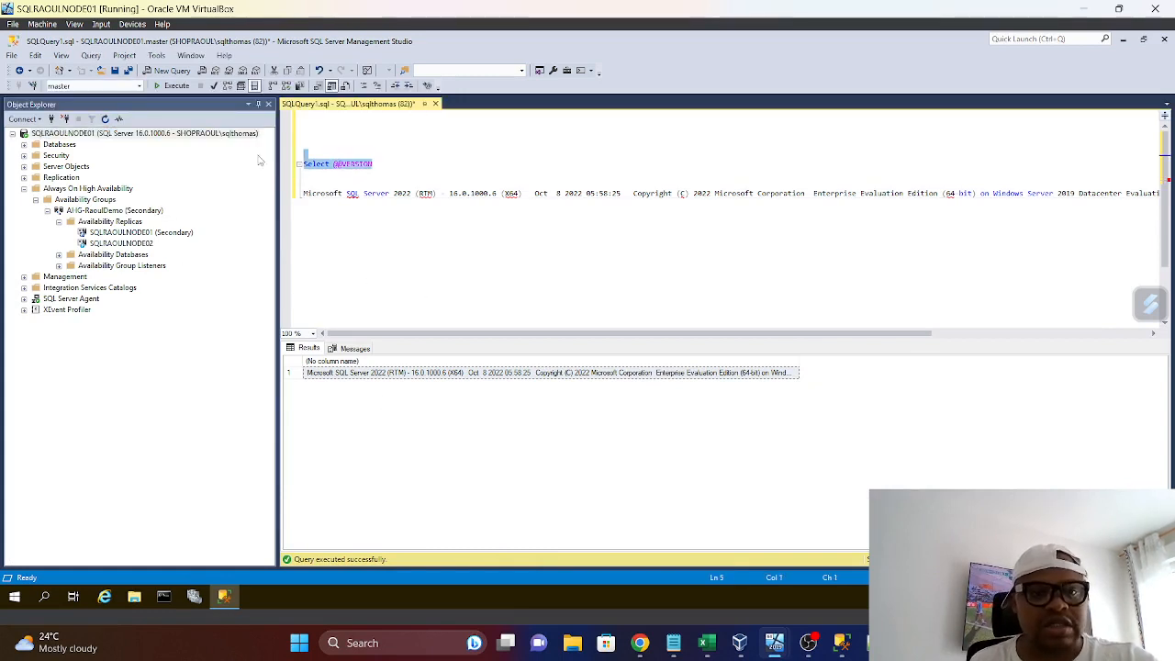
{"action": "left_click", "coordinate": [191, 88]}
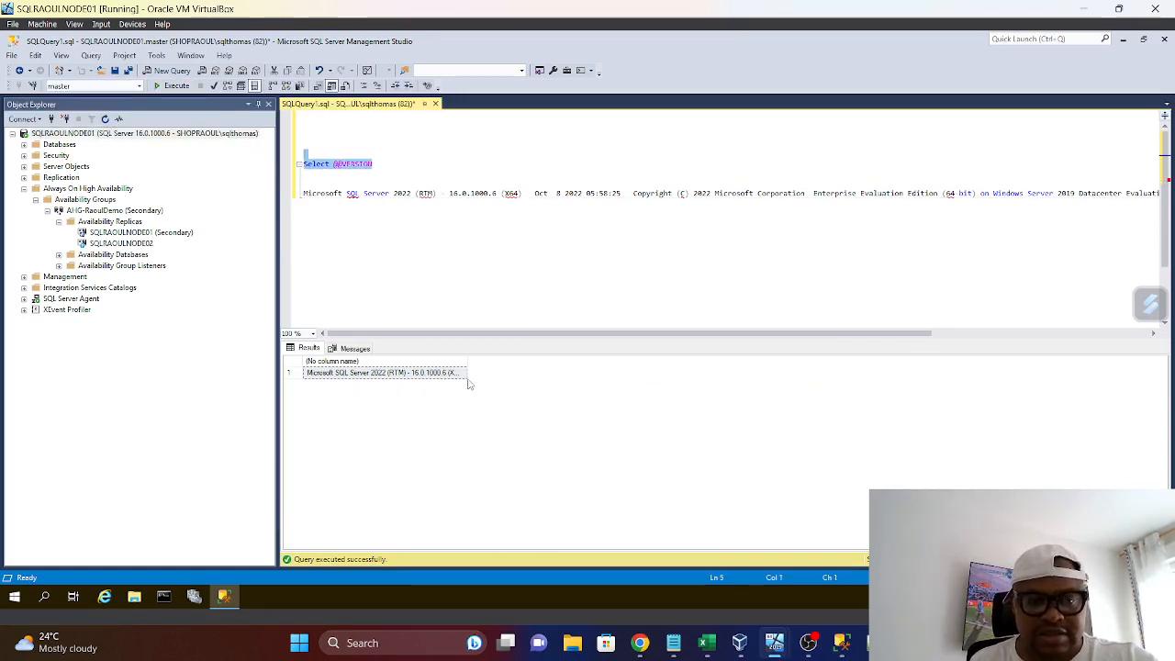
{"action": "left_click_drag", "start_coordinate": [468, 366], "coordinate": [932, 372]}
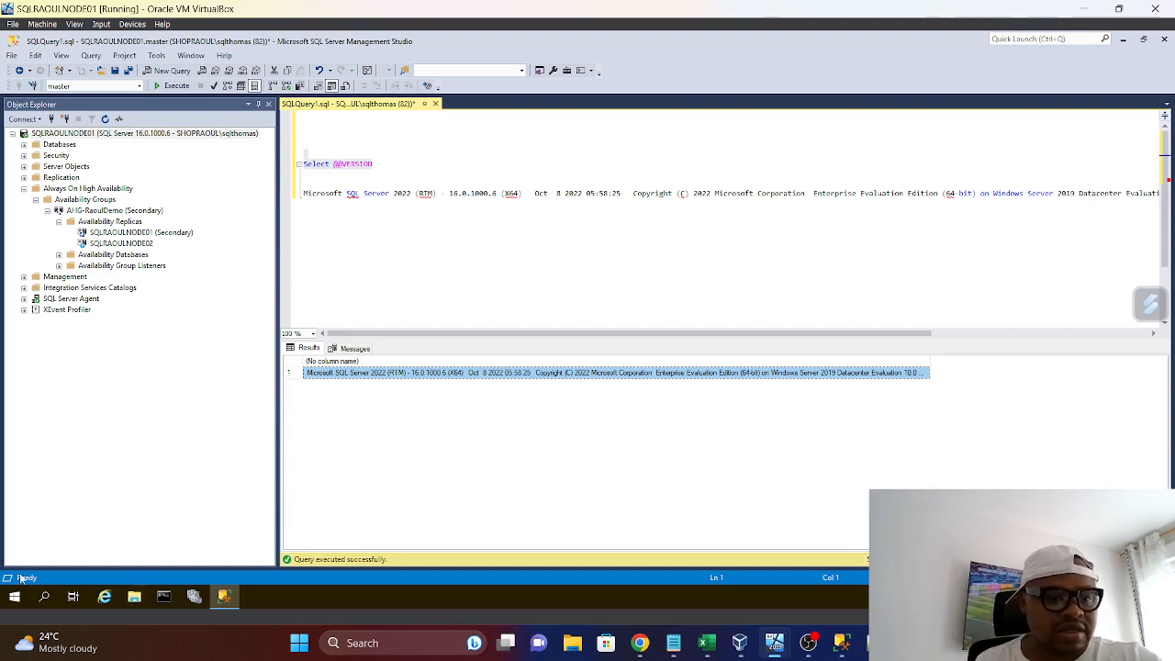
Open the \\DC0\raoulsqlmedia\ network share on SQLRAOULNODE01 through the Run dialog
{"action": "right_click", "coordinate": [14, 602]}
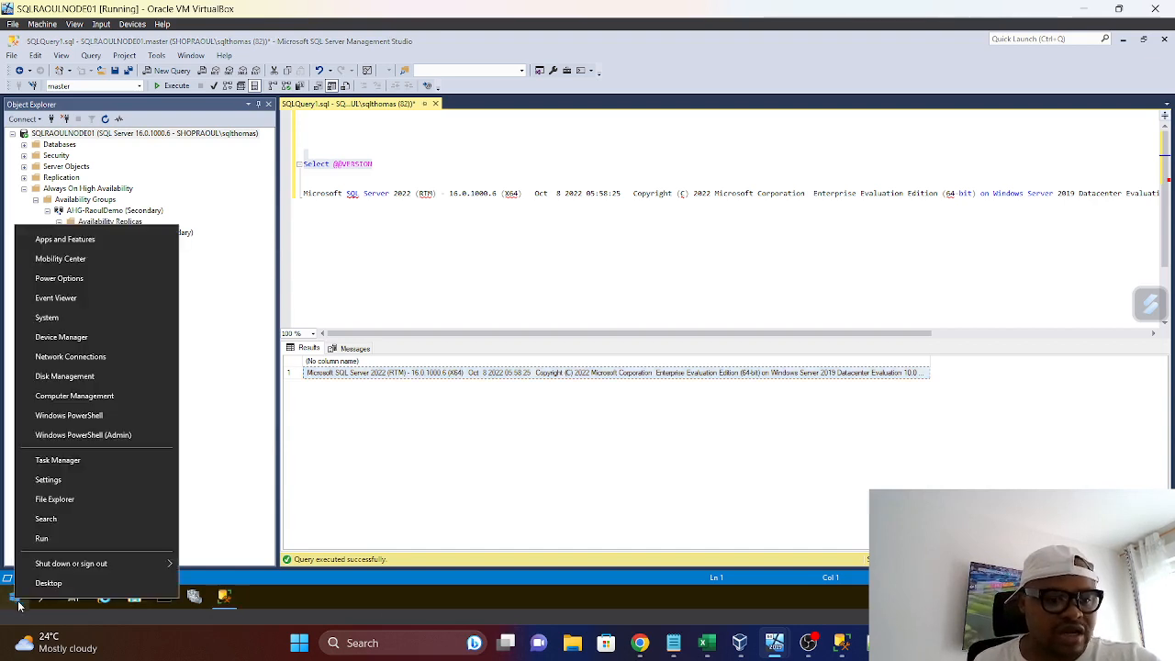
{"action": "left_click", "coordinate": [46, 541]}
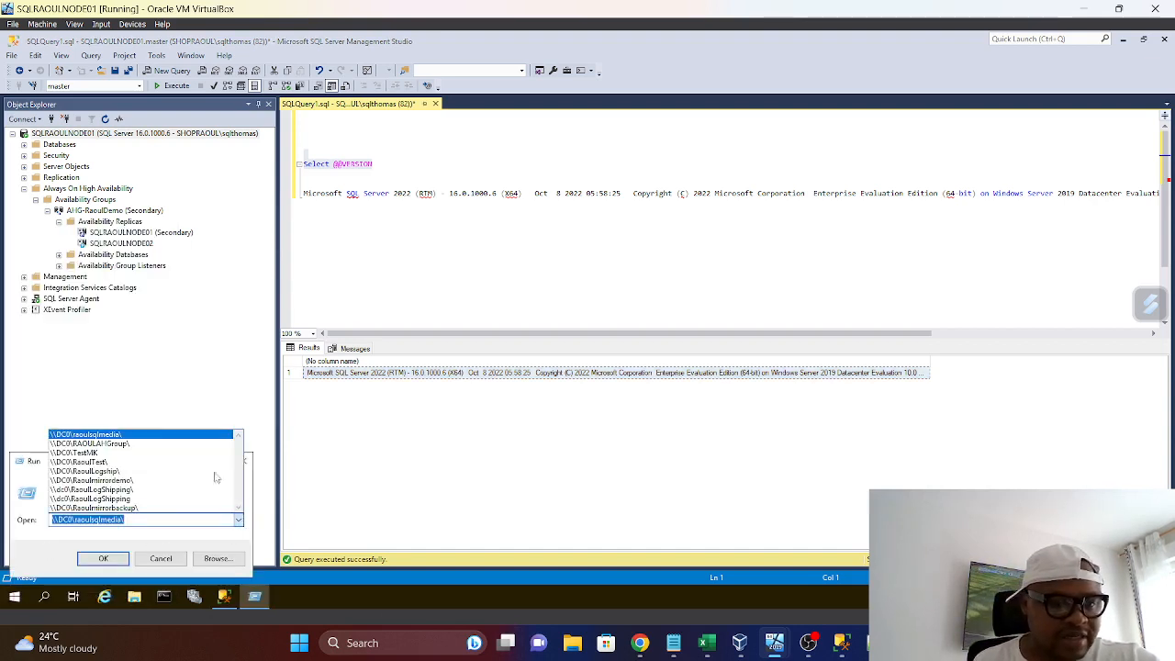
{"action": "left_click", "coordinate": [239, 519]}
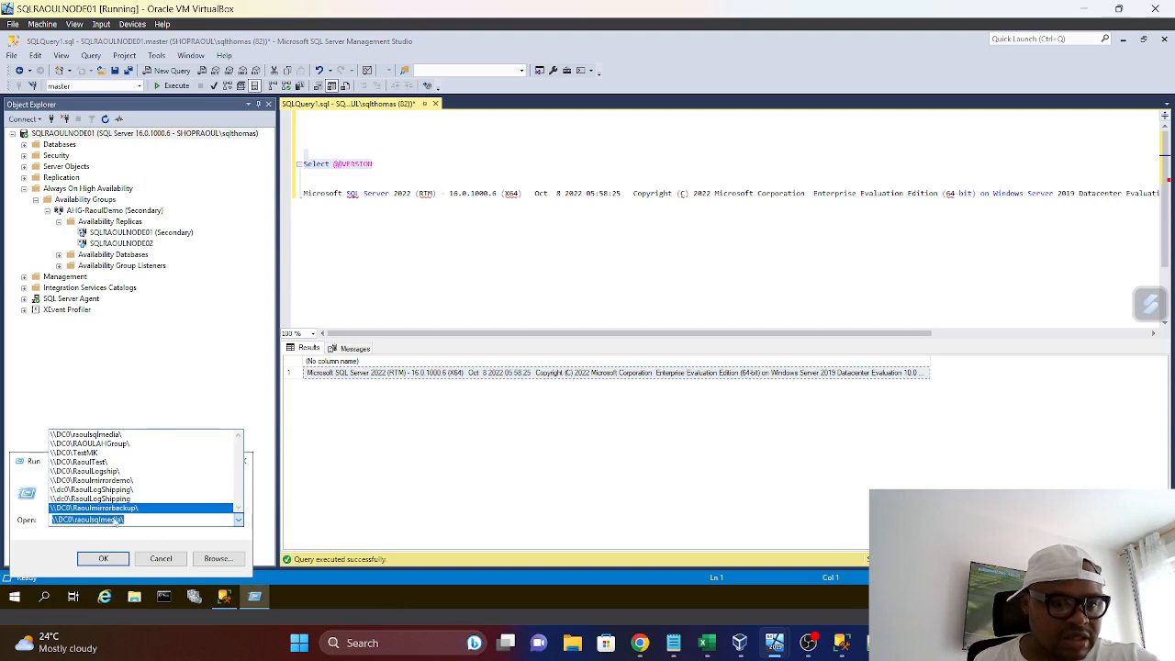
{"action": "left_click", "coordinate": [87, 434]}
{"action": "left_click", "coordinate": [110, 558]}
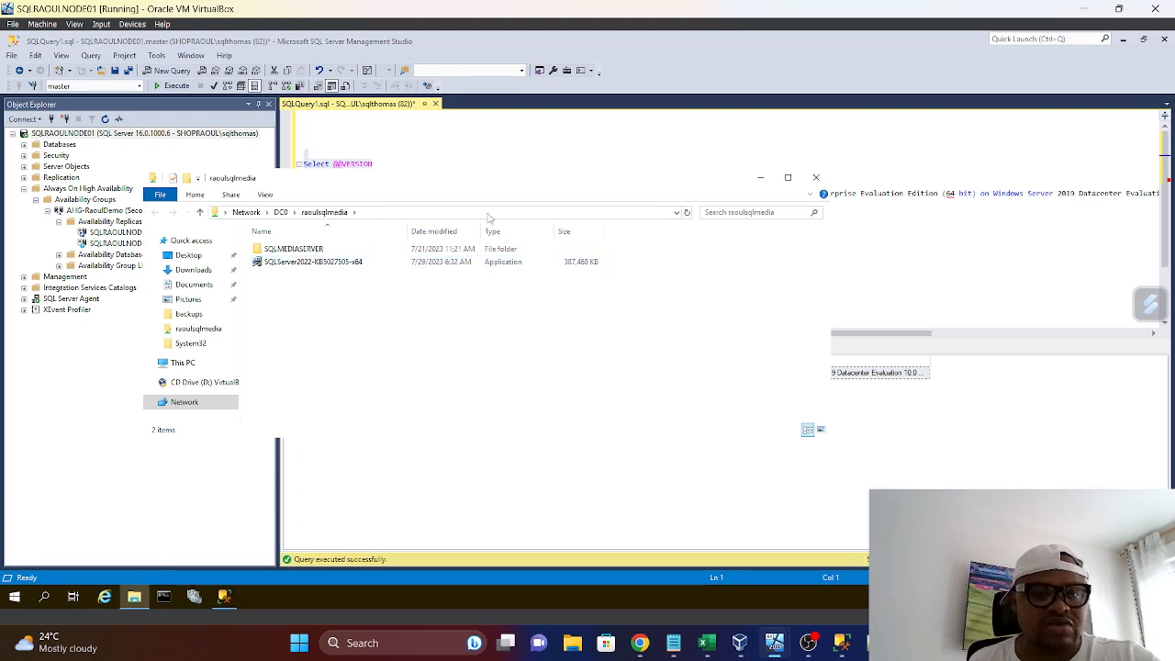
Move the raoulsqlmedia folder window lower on the desktop so the availability group tree is uncovered
{"action": "left_click_drag", "start_coordinate": [690, 169], "coordinate": [690, 154]}
{"action": "left_click_drag", "start_coordinate": [554, 175], "coordinate": [765, 315]}
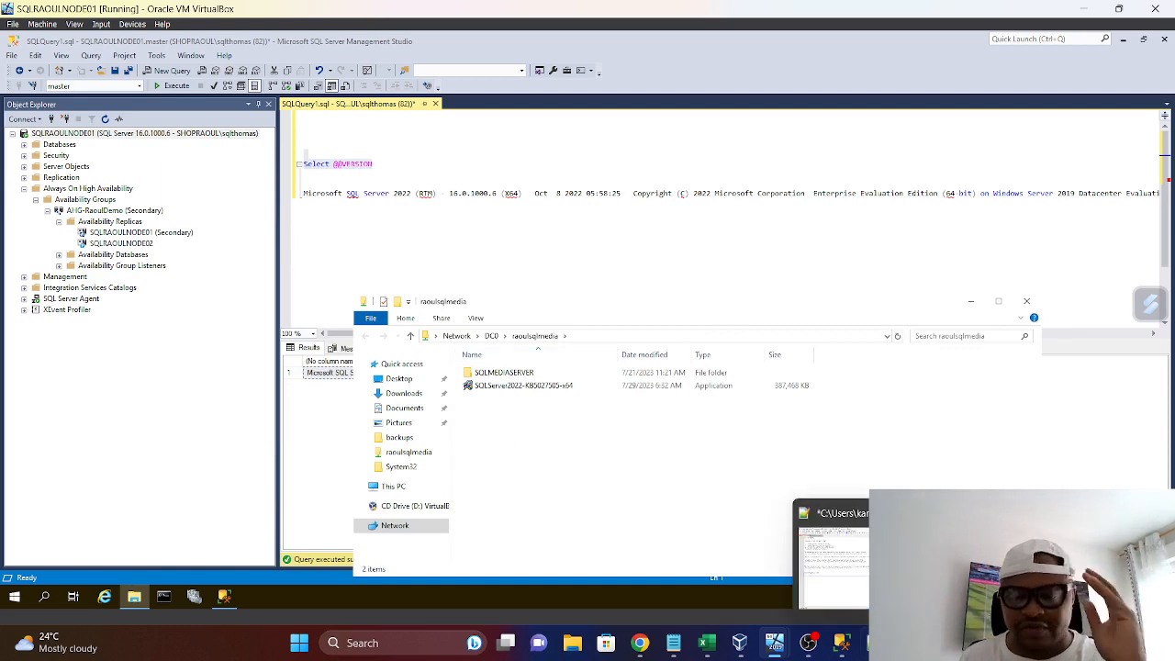
{"action": "mouse_move", "coordinate": [777, 645]}
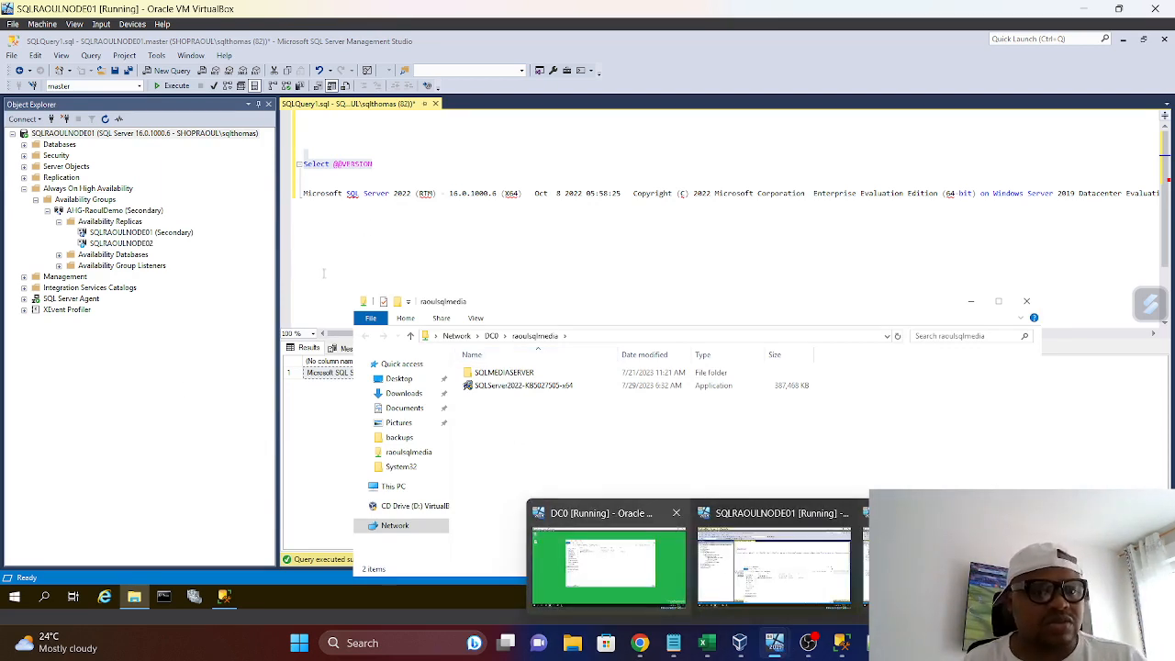
Try to launch SQL Server 2022 Configuration Manager on SQLRAOULNODE01
{"action": "left_click", "coordinate": [13, 598]}
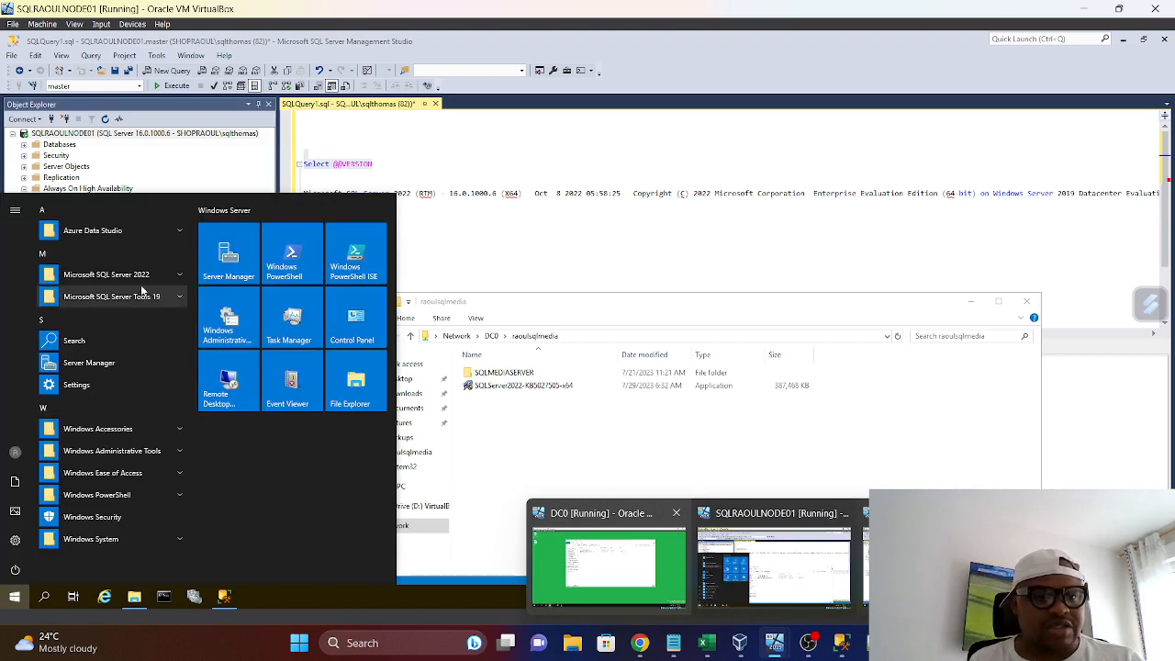
{"action": "left_click", "coordinate": [101, 274]}
{"action": "left_click", "coordinate": [114, 301]}
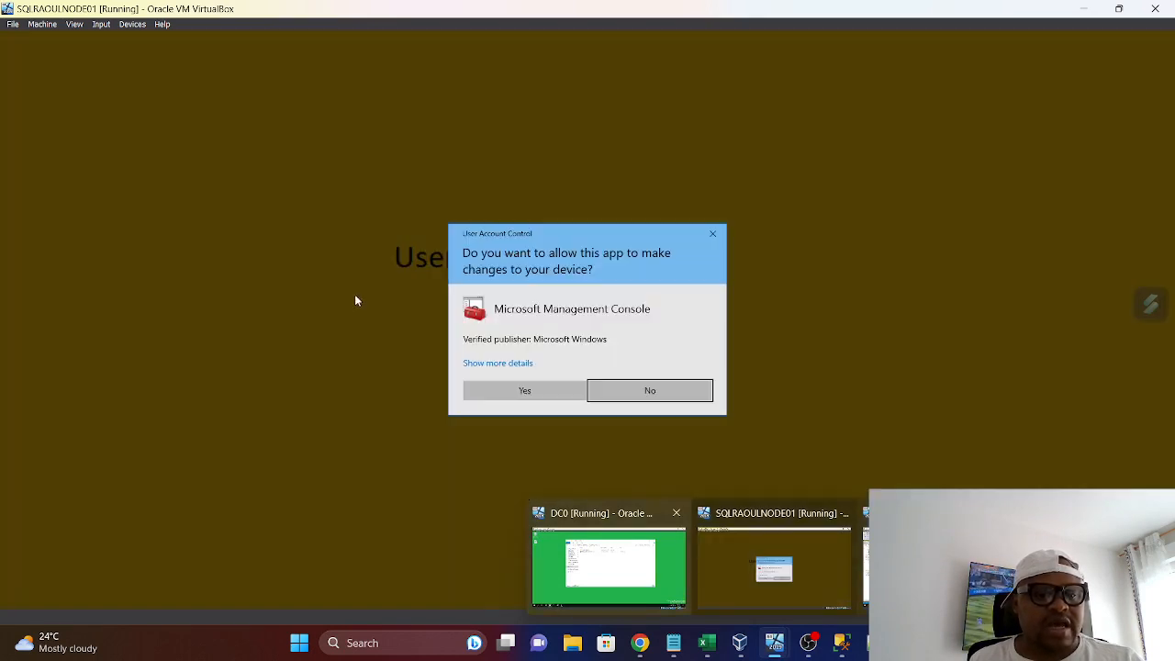
{"action": "left_click", "coordinate": [579, 386]}
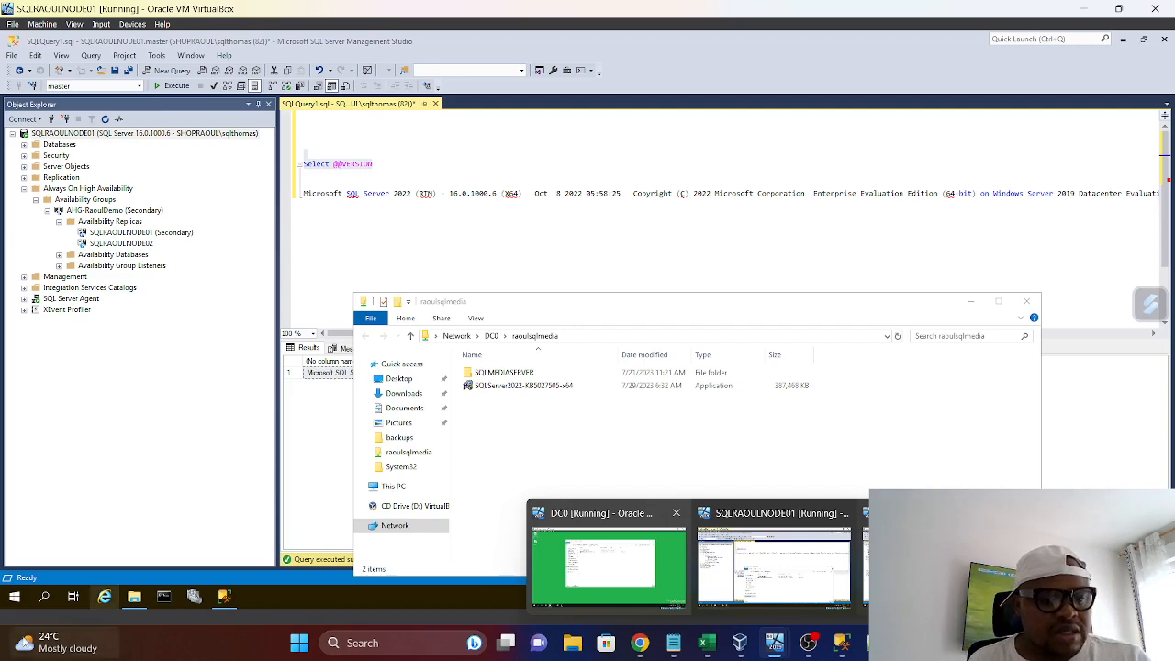
Launch SQL Server 2022 Configuration Manager on SQLRAOULNODE01 and allow it to make changes to the device
{"action": "left_click", "coordinate": [14, 599]}
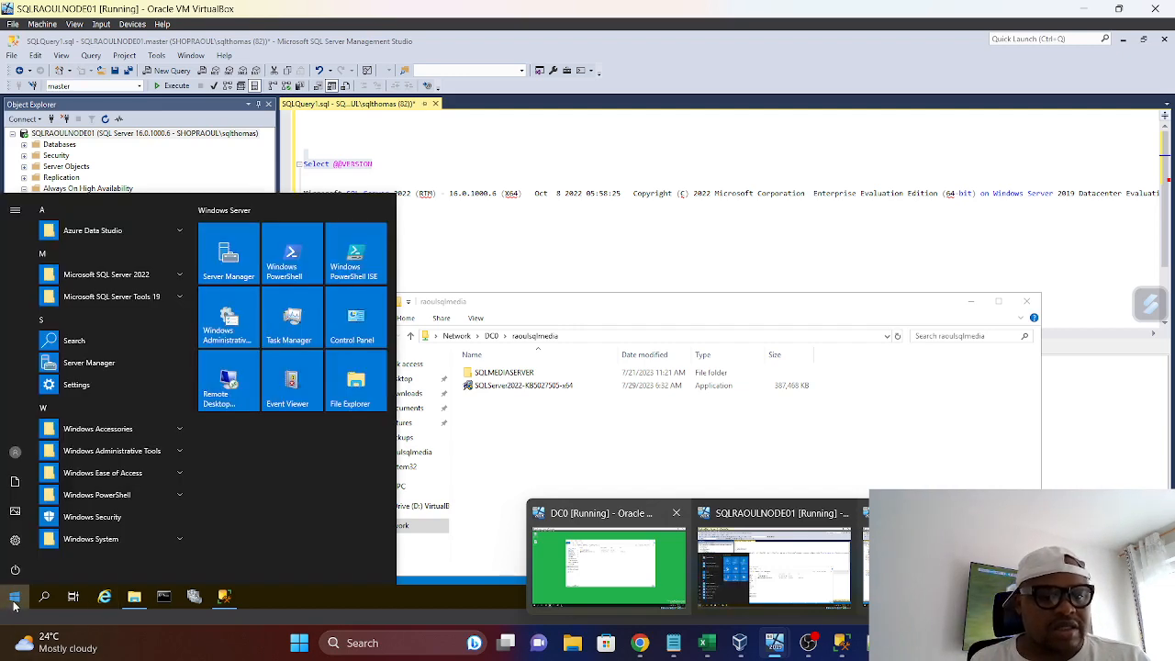
{"action": "left_click", "coordinate": [101, 274]}
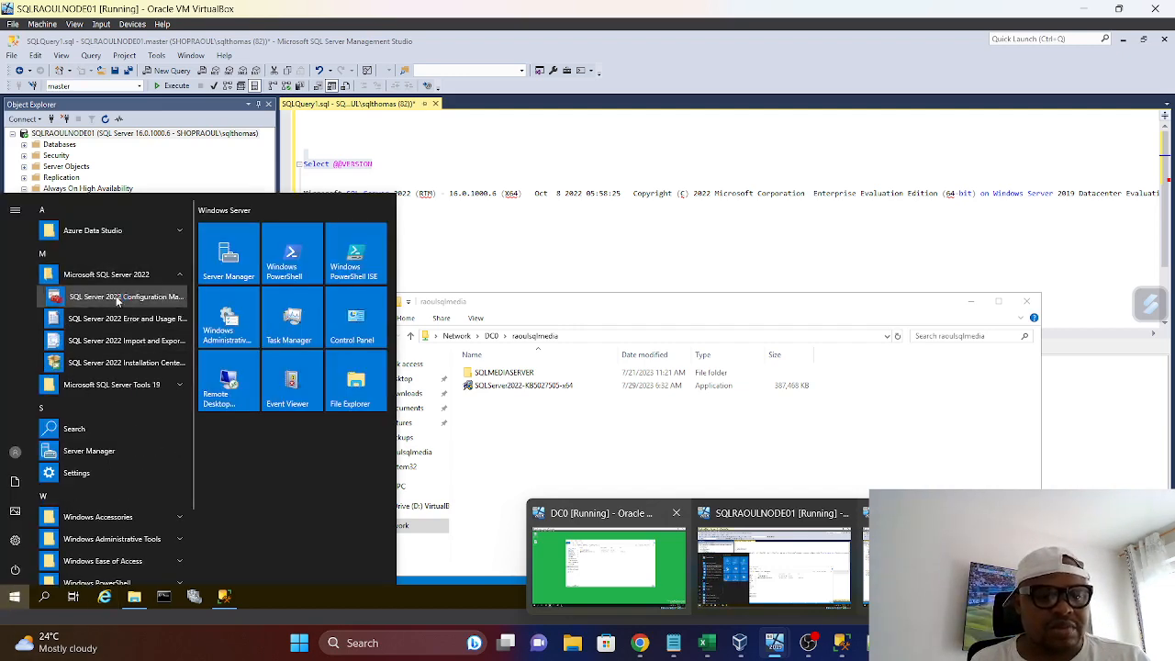
{"action": "left_click", "coordinate": [116, 297]}
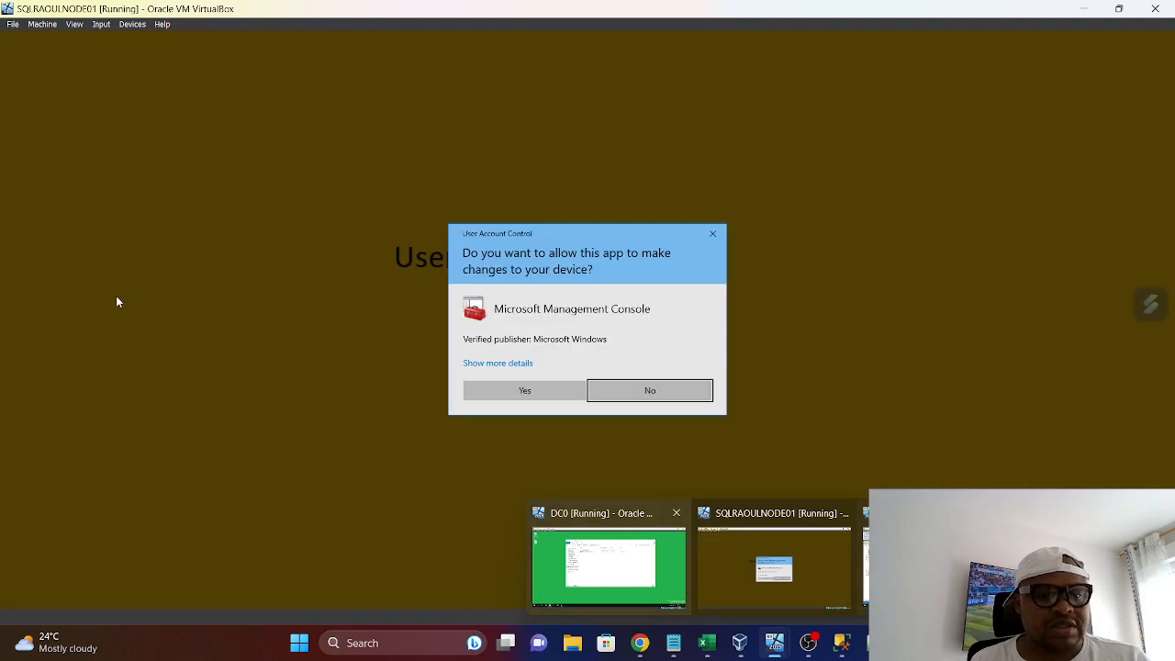
{"action": "left_click", "coordinate": [563, 395]}
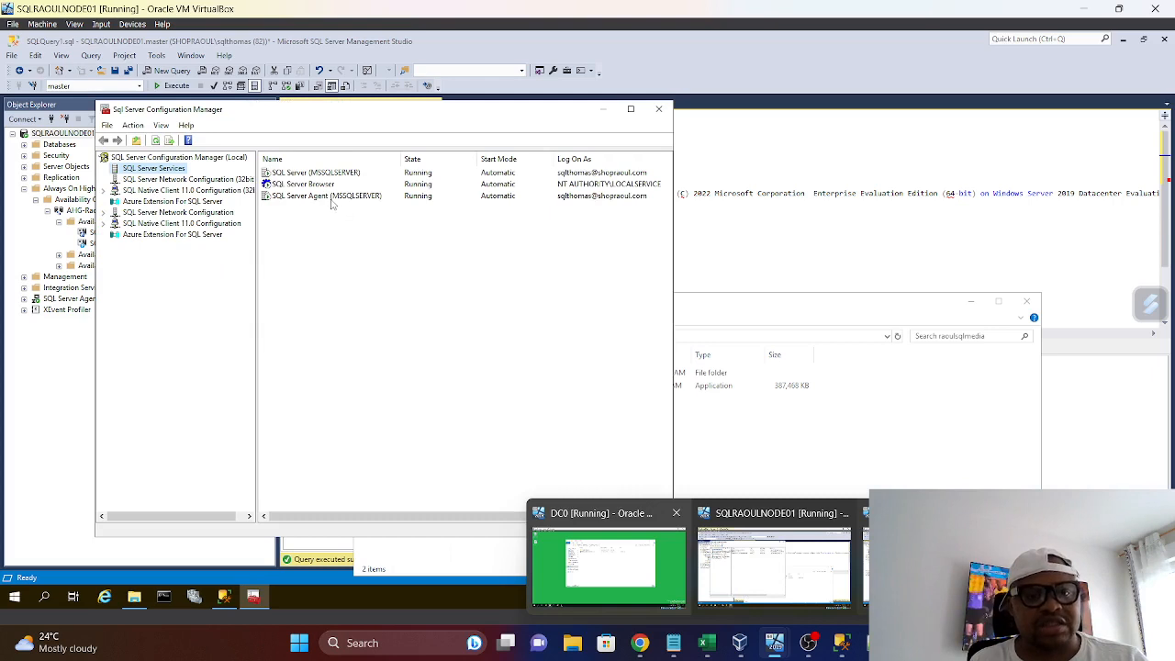
Stop the SQL Server Agent (MSSQLSERVER) service on SQLRAOULNODE01
{"action": "left_click", "coordinate": [332, 196]}
{"action": "right_click", "coordinate": [334, 203]}
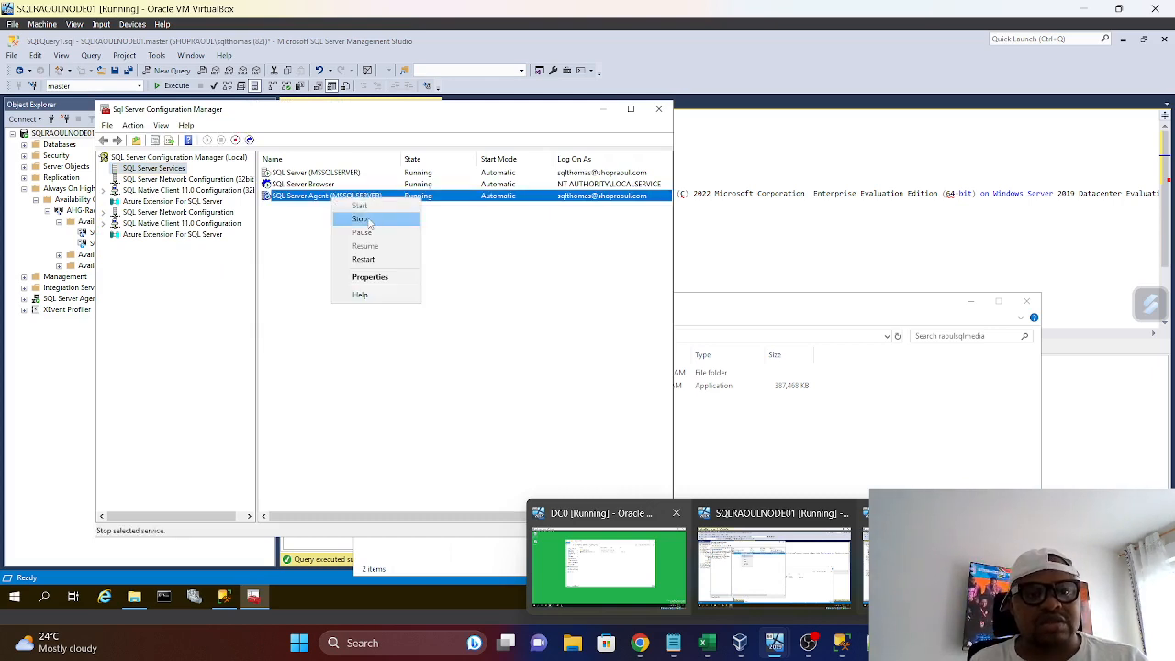
{"action": "left_click", "coordinate": [372, 222]}
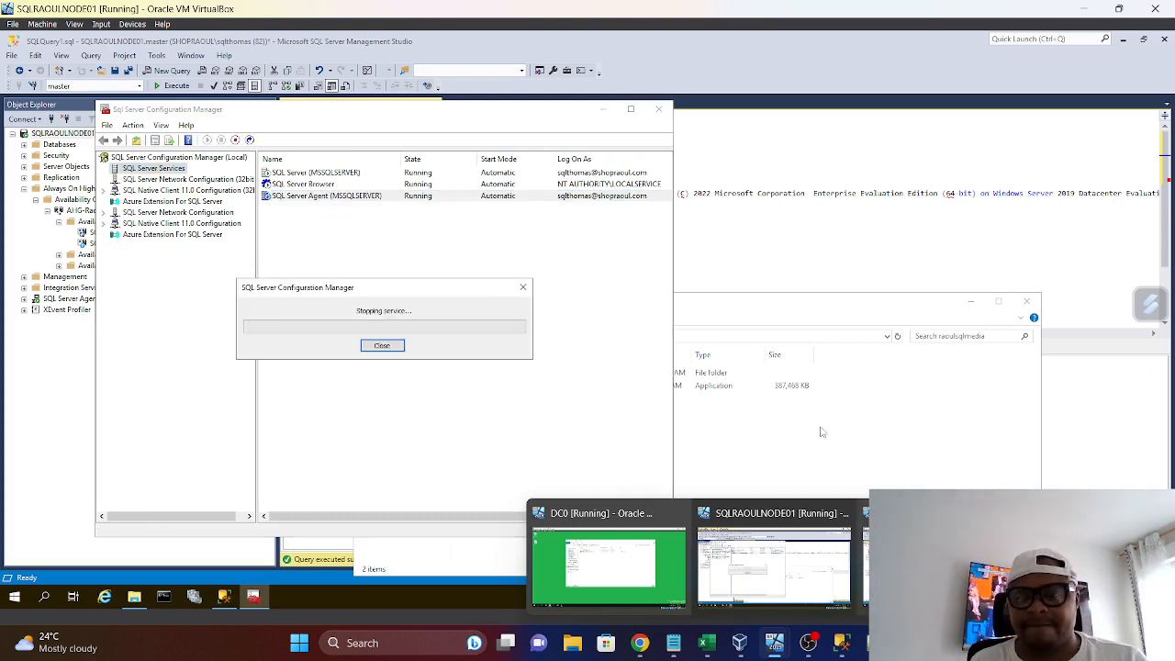
{"action": "left_click", "coordinate": [908, 436]}
{"action": "left_click", "coordinate": [1088, 459]}
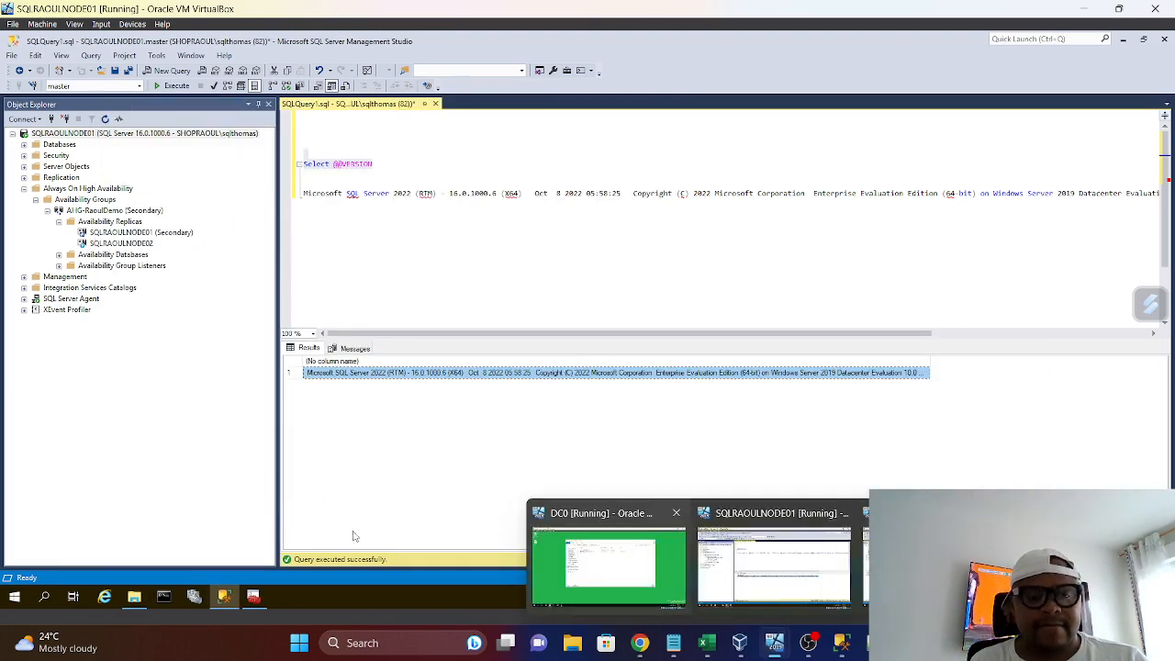
Set the SQL Server Agent (MSSQLSERVER) start mode to Disabled, apply it and close SQL Server Configuration Manager
{"action": "left_click", "coordinate": [253, 597]}
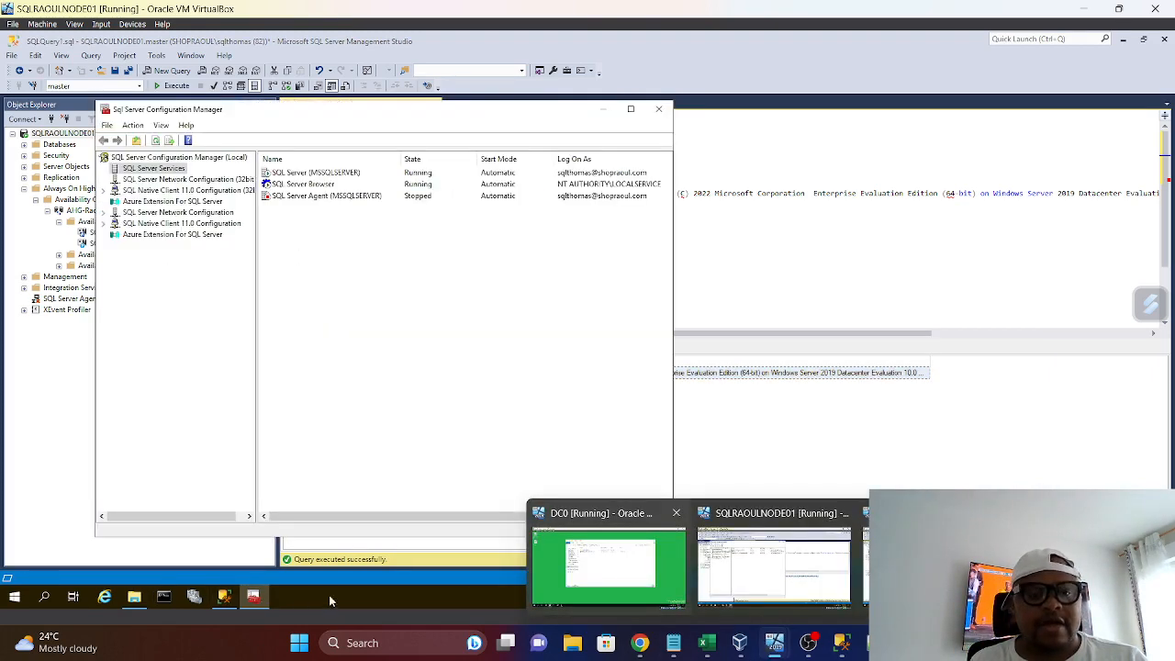
{"action": "right_click", "coordinate": [308, 198]}
{"action": "left_click", "coordinate": [338, 283]}
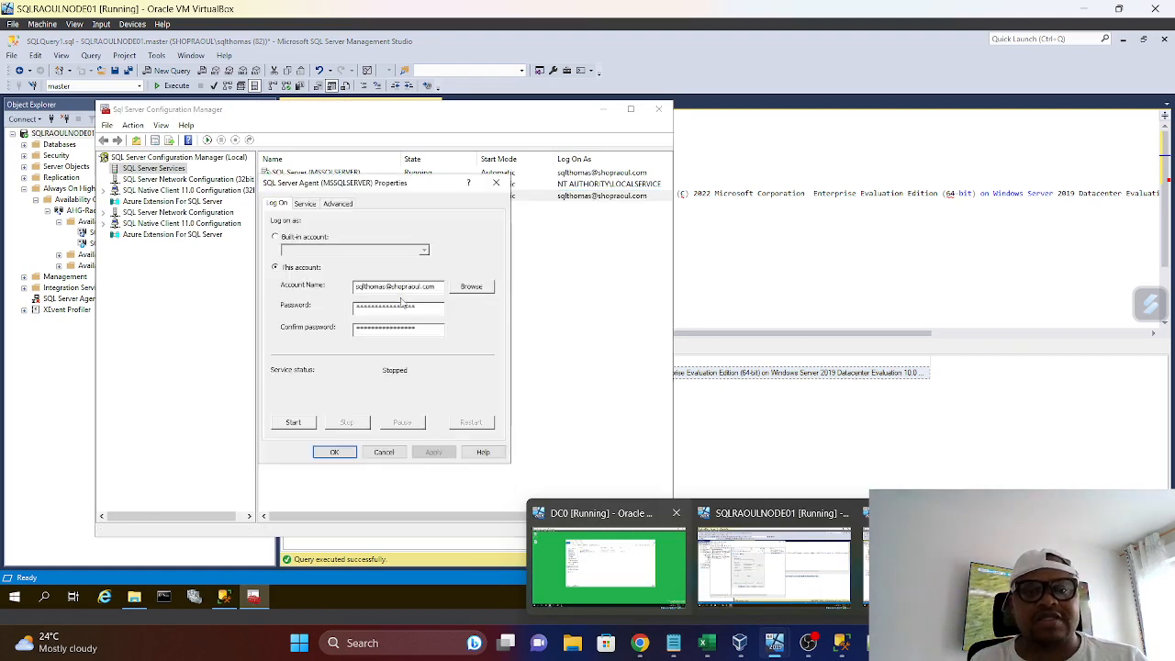
{"action": "left_click", "coordinate": [305, 202]}
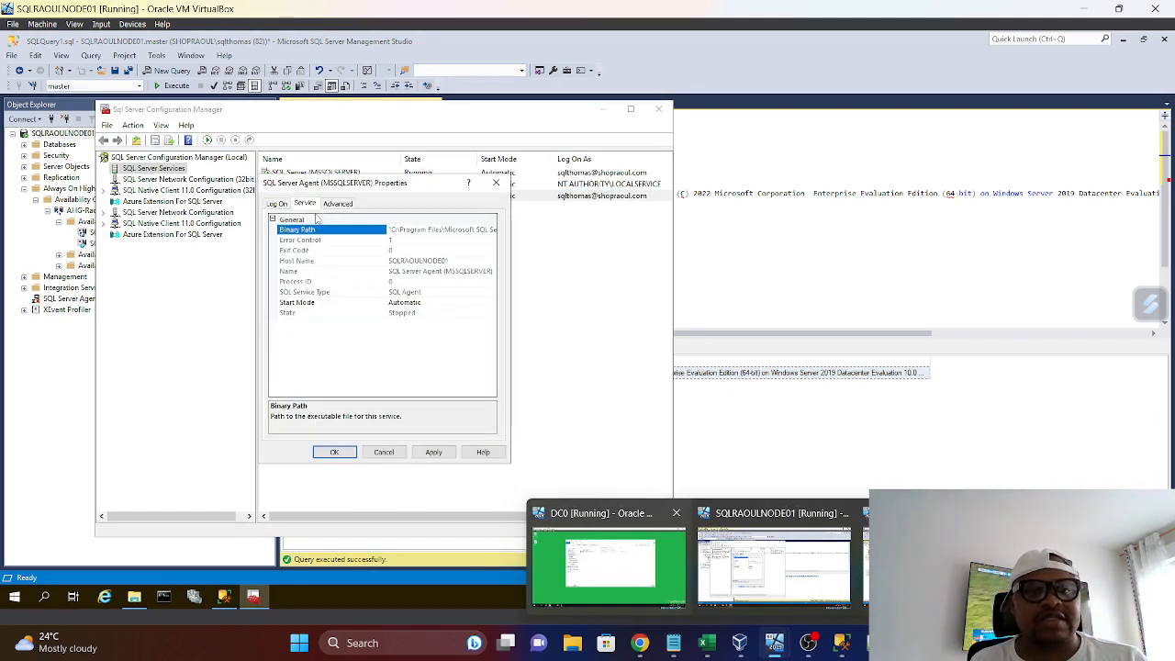
{"action": "left_click", "coordinate": [492, 303]}
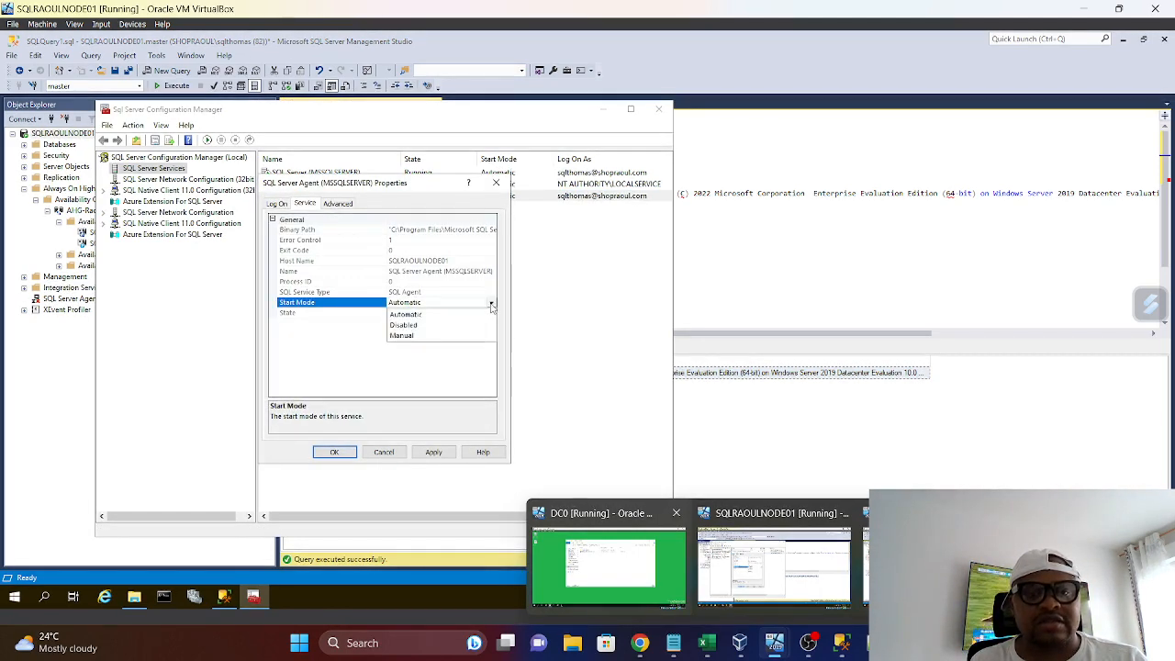
{"action": "left_click", "coordinate": [403, 325]}
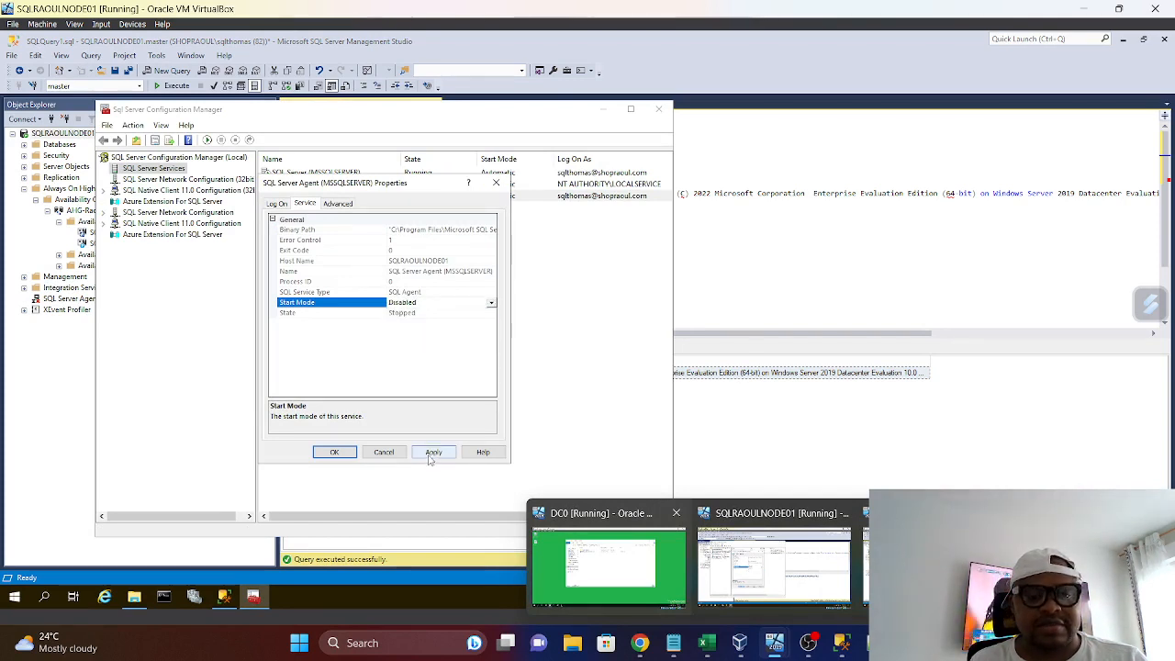
{"action": "left_click", "coordinate": [432, 452]}
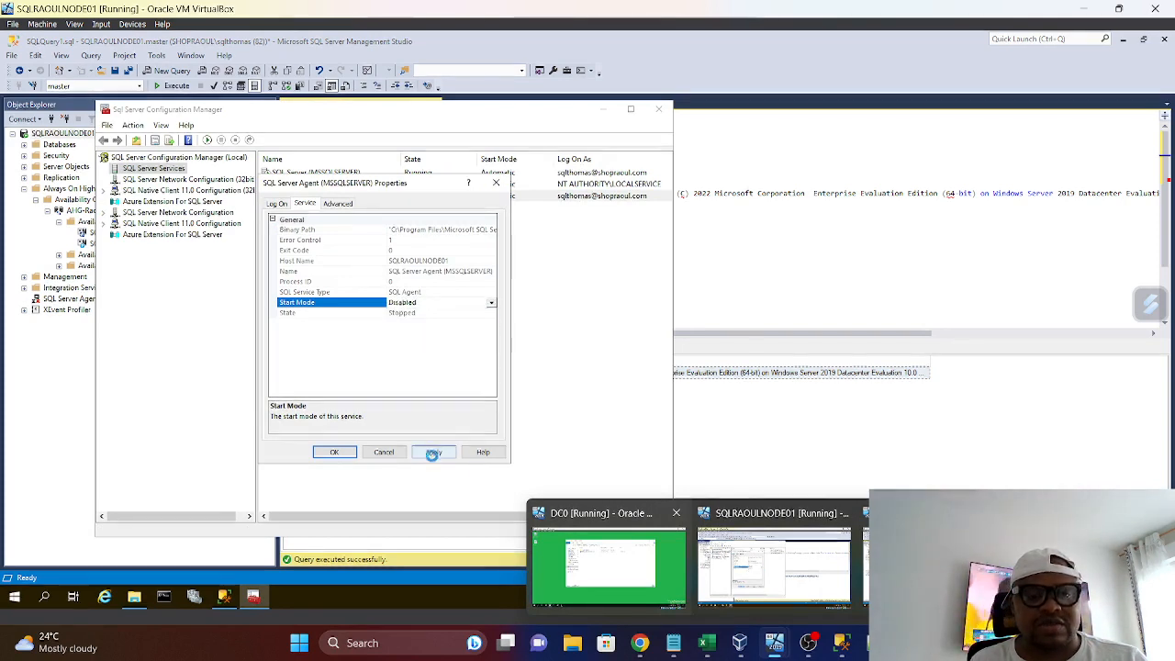
{"action": "left_click", "coordinate": [335, 452]}
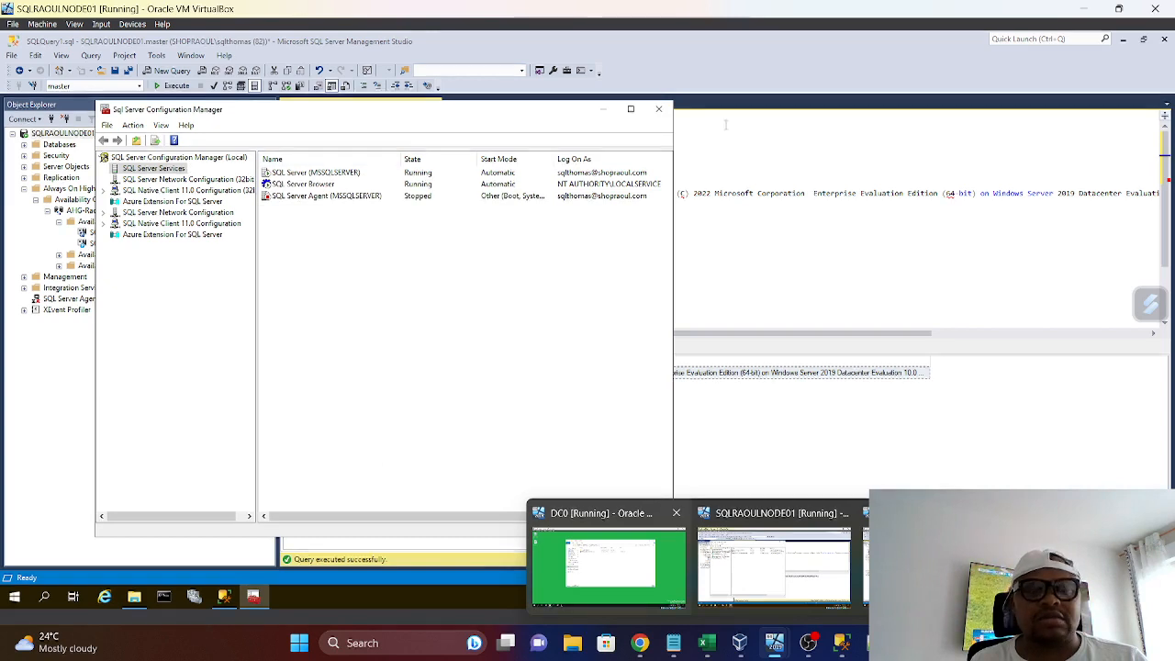
{"action": "left_click", "coordinate": [658, 109]}
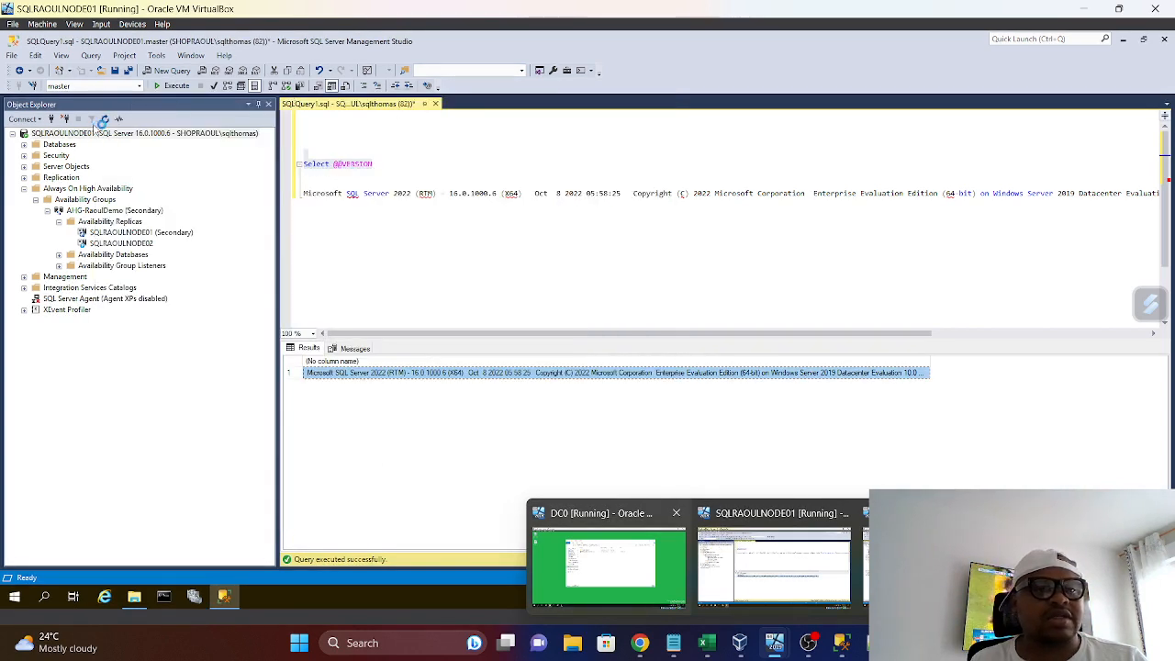
Refresh SQLRAOULNODE01 in Object Explorer and expand its databases and the AHG-RaoulDemo availability replicas to check their state
{"action": "right_click", "coordinate": [92, 135]}
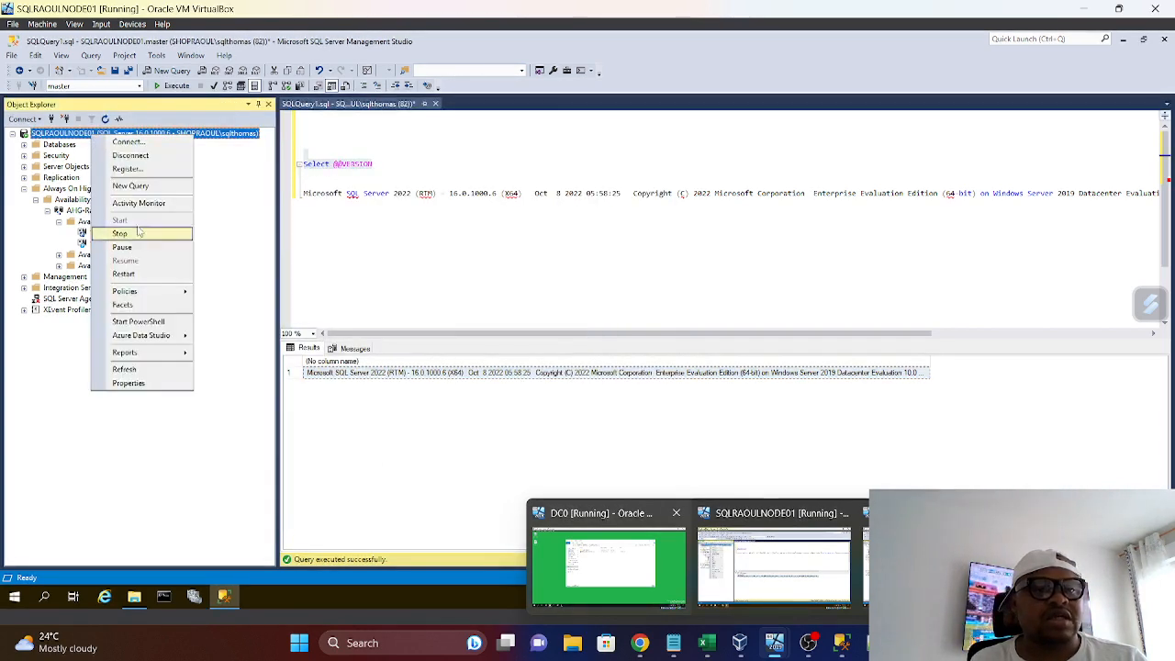
{"action": "left_click", "coordinate": [133, 370]}
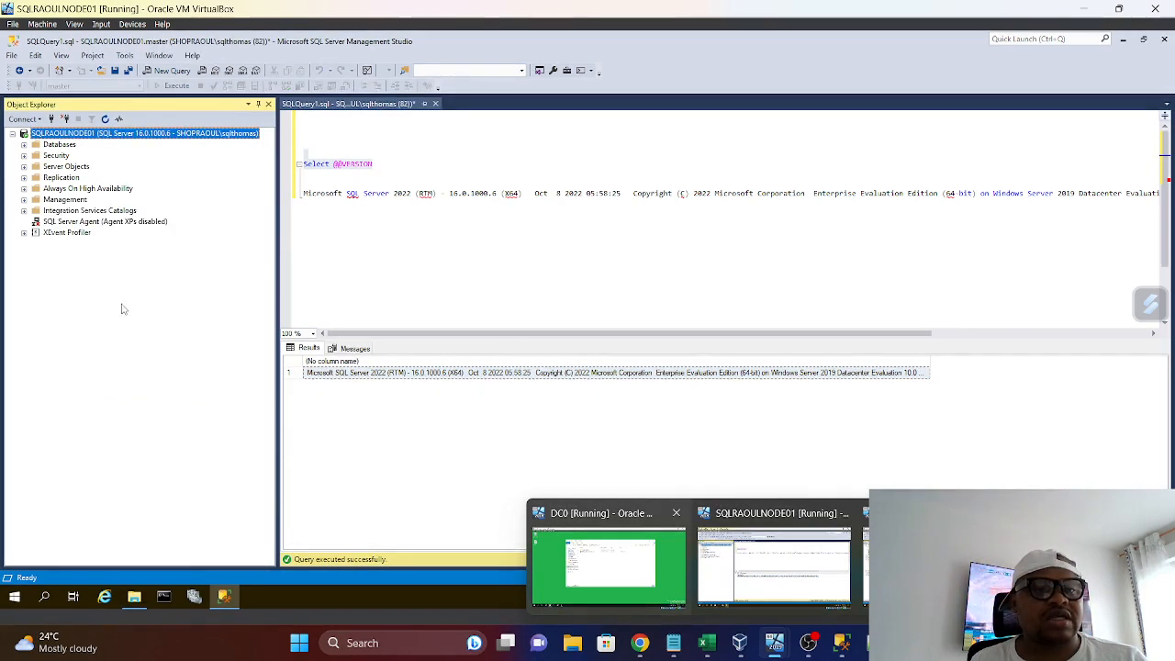
{"action": "left_click", "coordinate": [23, 145]}
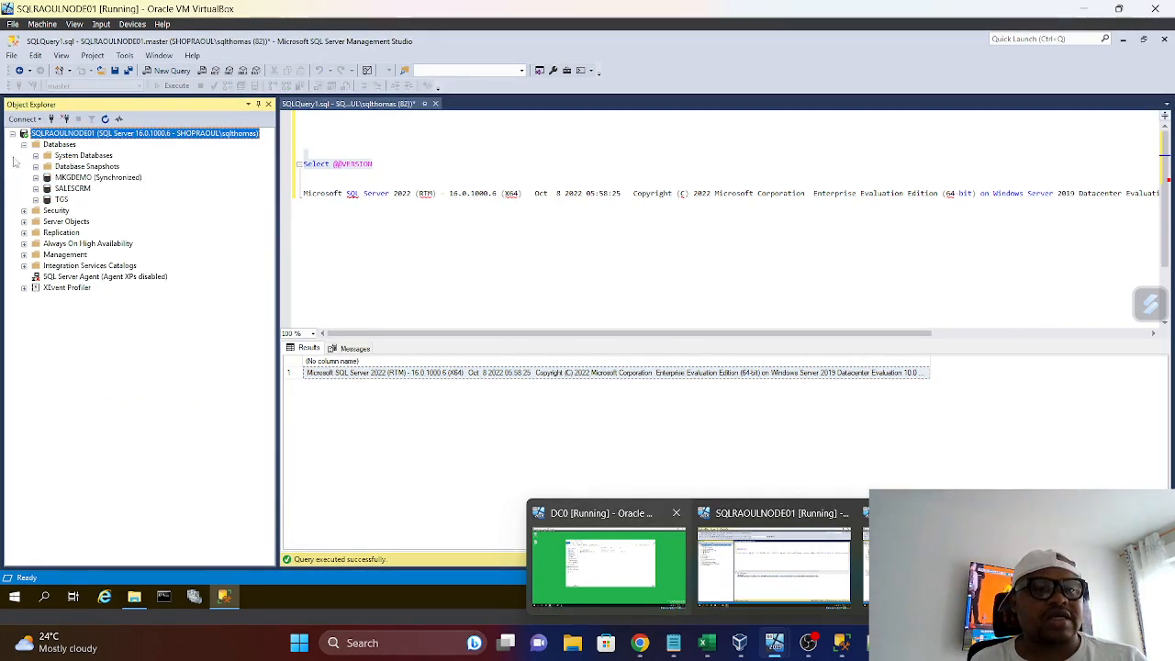
{"action": "left_click", "coordinate": [23, 243]}
{"action": "left_click", "coordinate": [34, 254]}
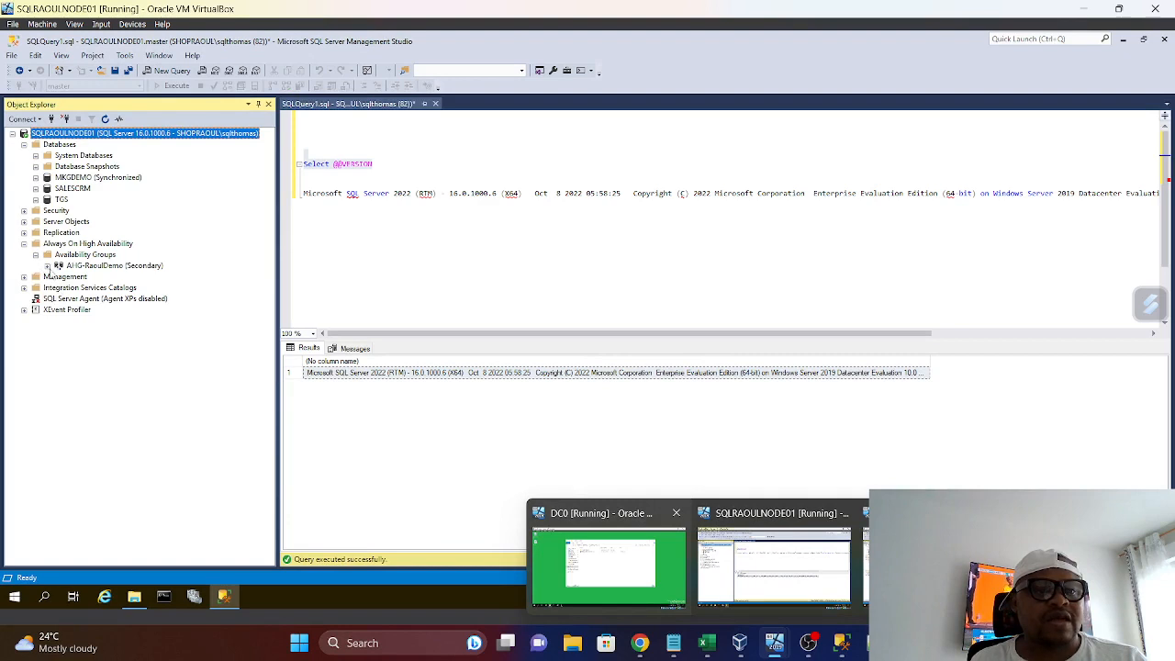
{"action": "left_click", "coordinate": [47, 265]}
{"action": "left_click", "coordinate": [59, 276]}
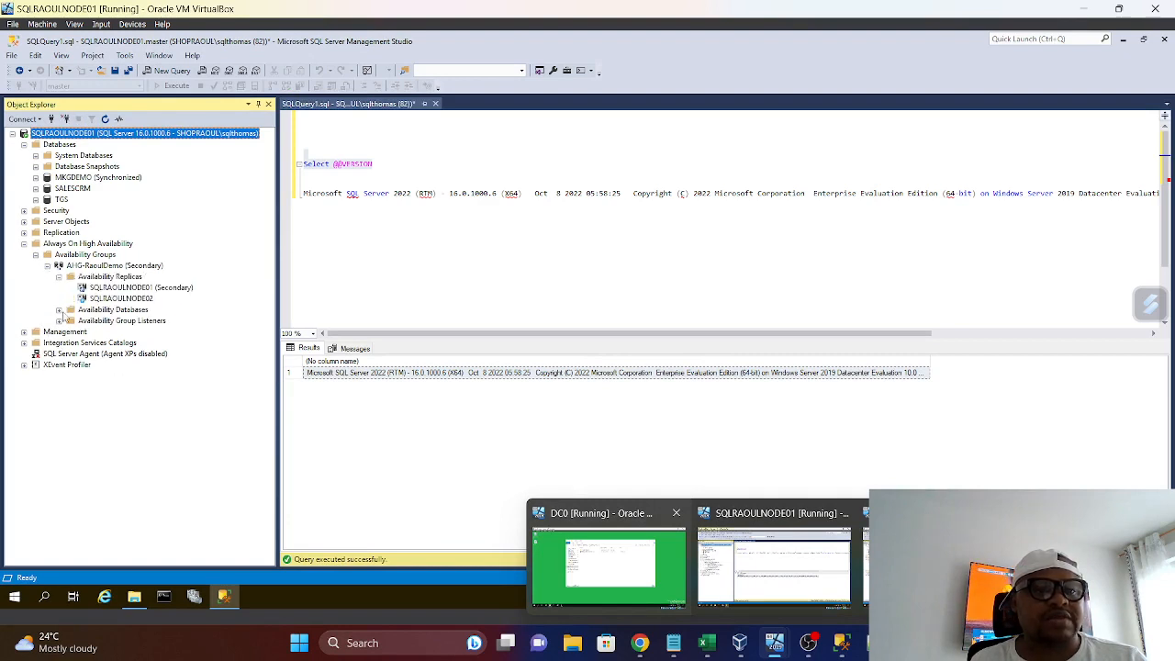
Expand the availability databases of AHG-RaoulDemo and examine the actions available for MKGDEMO without running any
{"action": "left_click", "coordinate": [59, 309]}
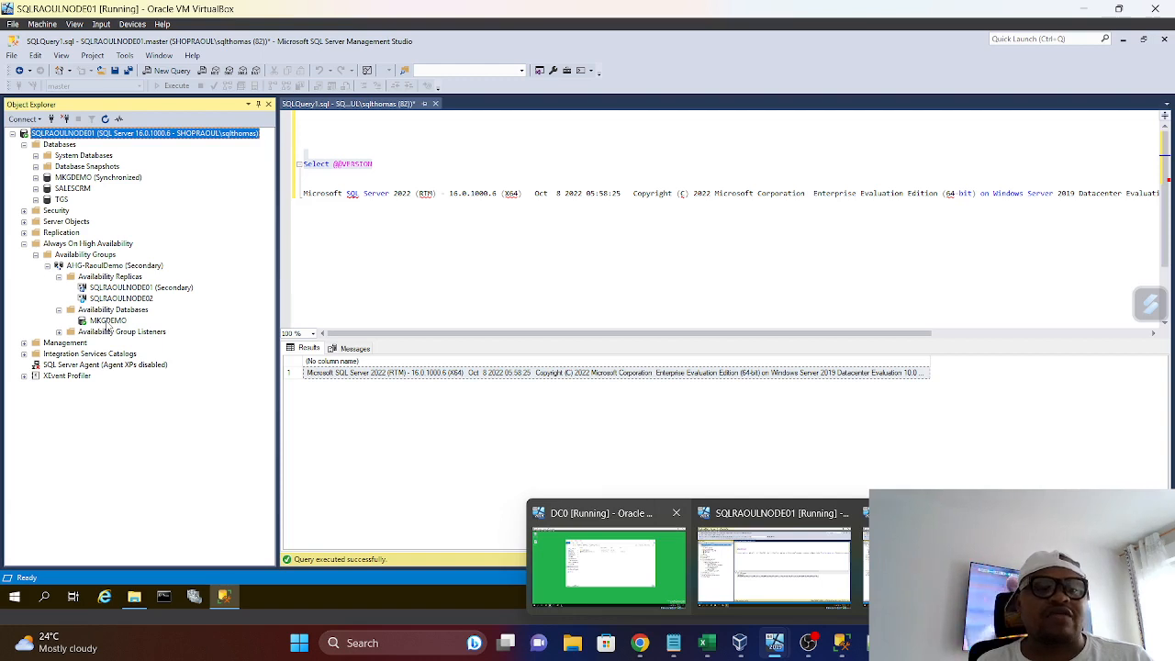
{"action": "right_click", "coordinate": [108, 323]}
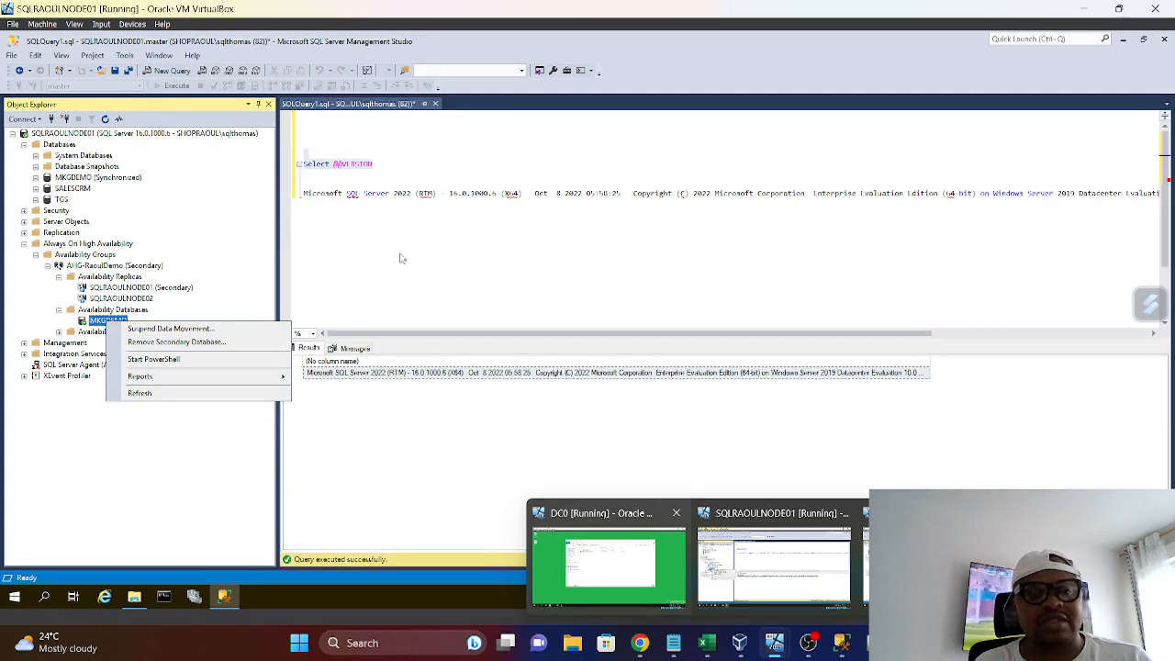
{"action": "left_click", "coordinate": [465, 312]}
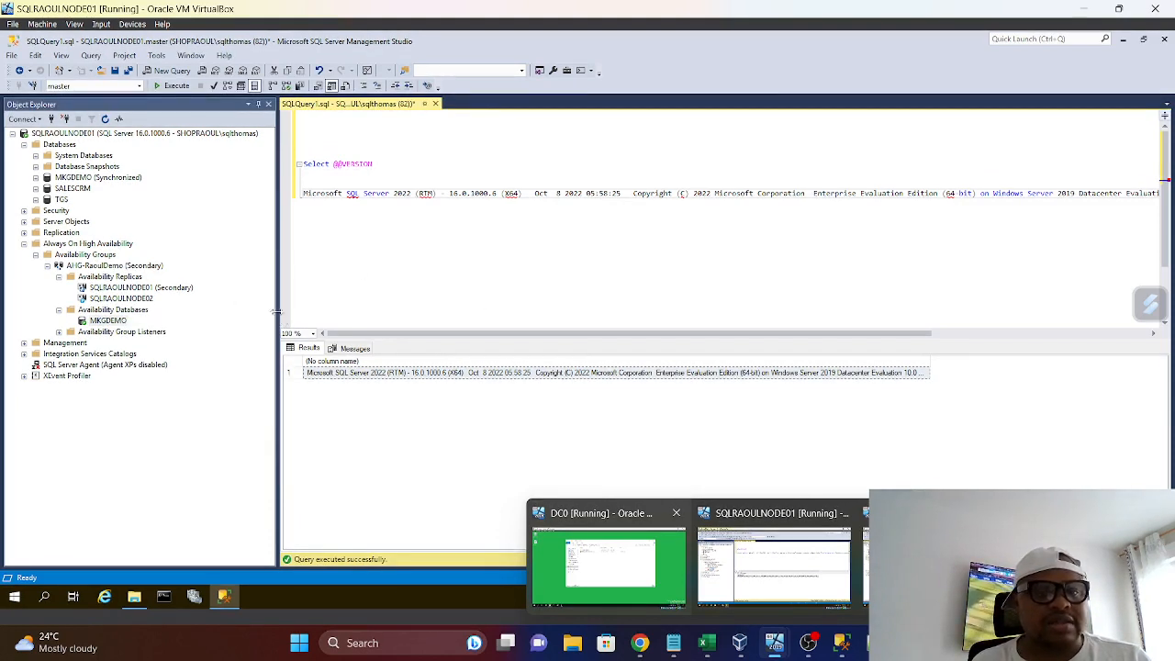
{"action": "left_click_drag", "start_coordinate": [275, 316], "coordinate": [242, 316]}
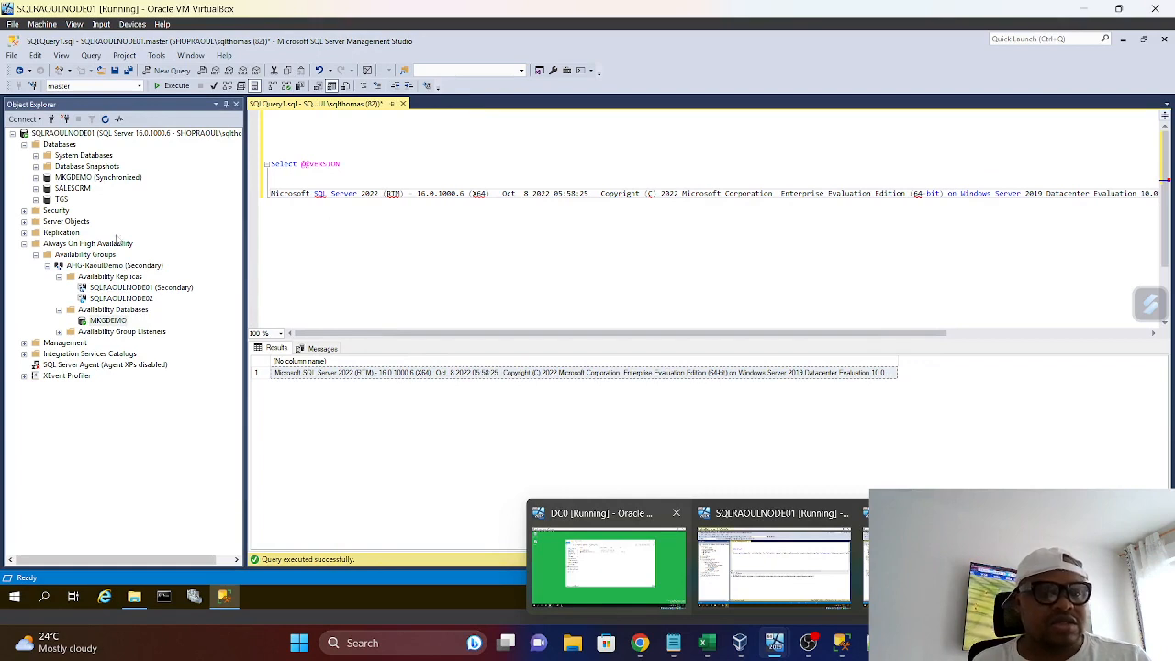
{"action": "left_click_drag", "start_coordinate": [351, 168], "coordinate": [258, 146]}
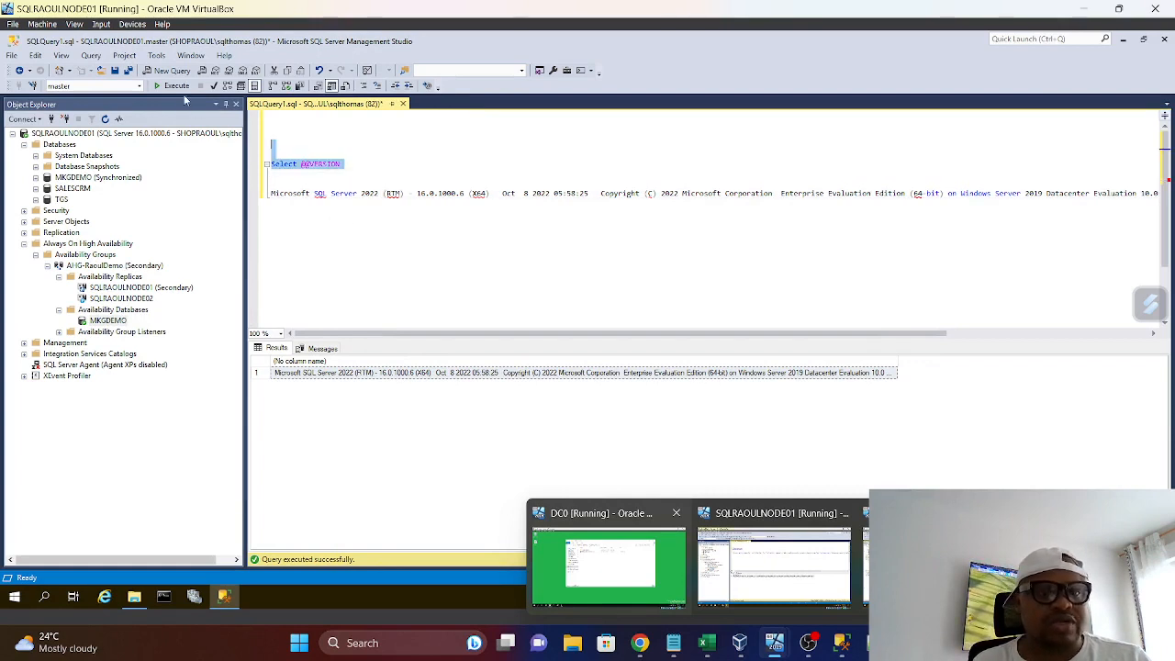
{"action": "left_click", "coordinate": [174, 86]}
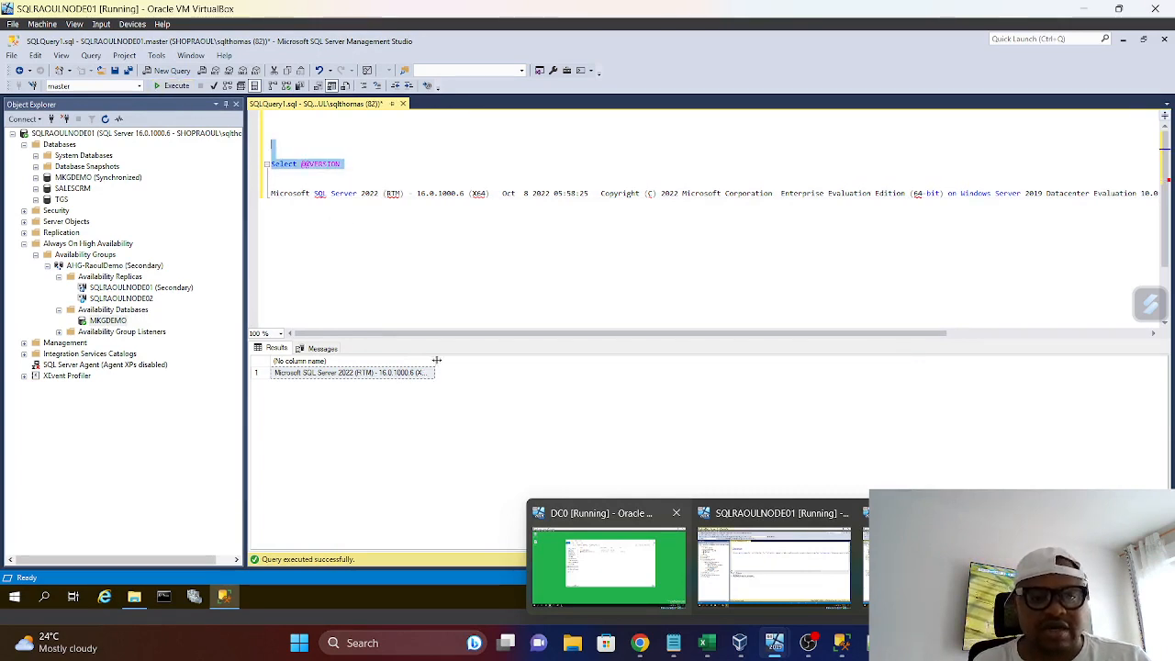
{"action": "left_click_drag", "start_coordinate": [437, 359], "coordinate": [603, 368]}
{"action": "left_click", "coordinate": [465, 607]}
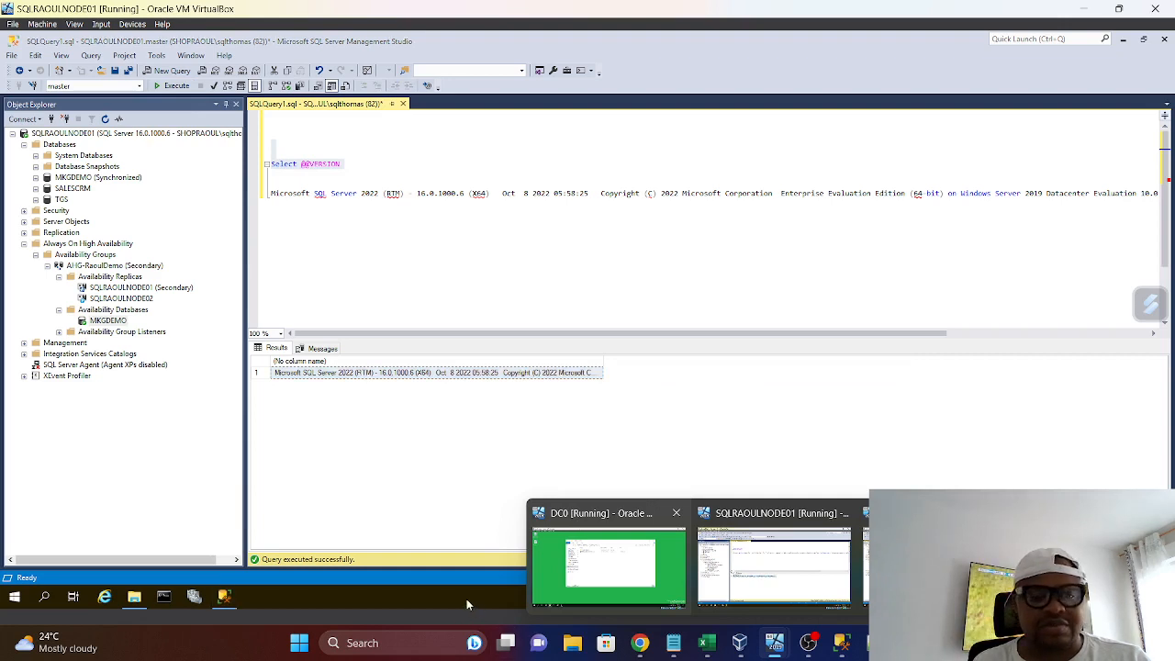
Run the SQLServer2022-KB5027505-x64 update from the raoulsqlmedia share as administrator
{"action": "left_click", "coordinate": [133, 598]}
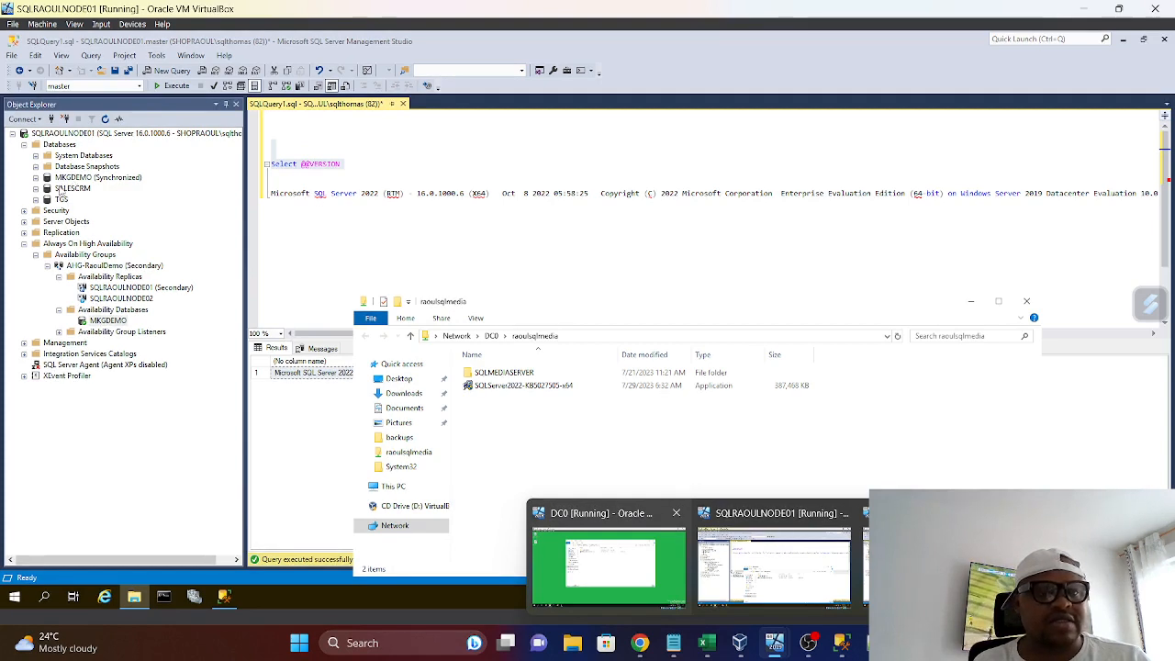
{"action": "right_click", "coordinate": [536, 389]}
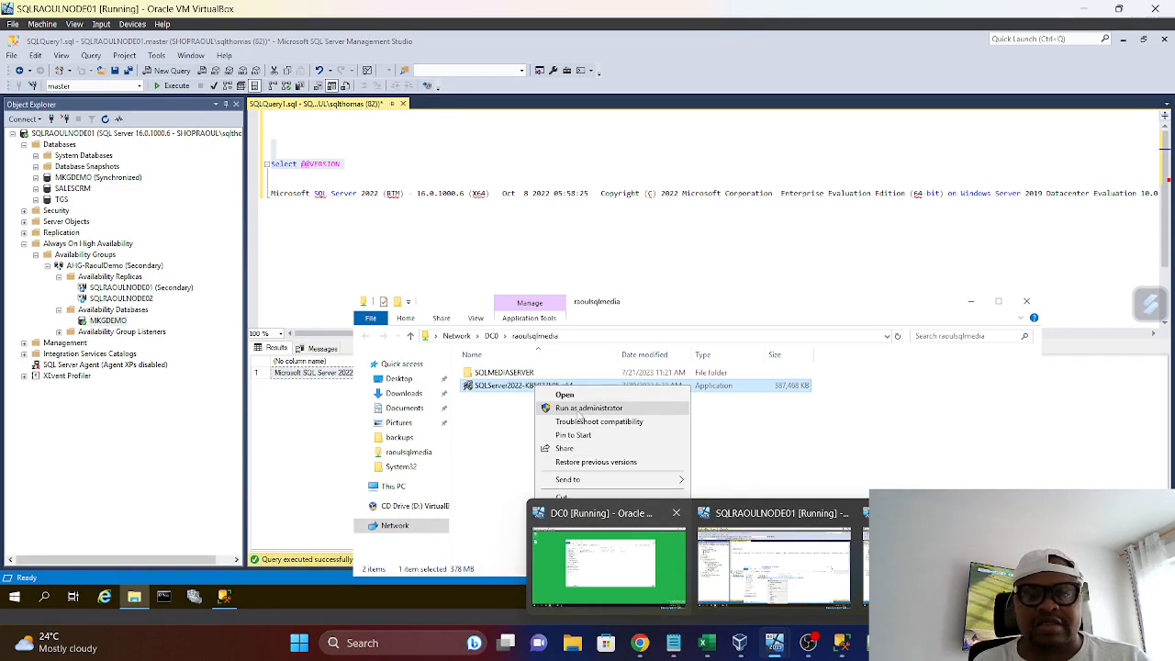
{"action": "left_click", "coordinate": [579, 409]}
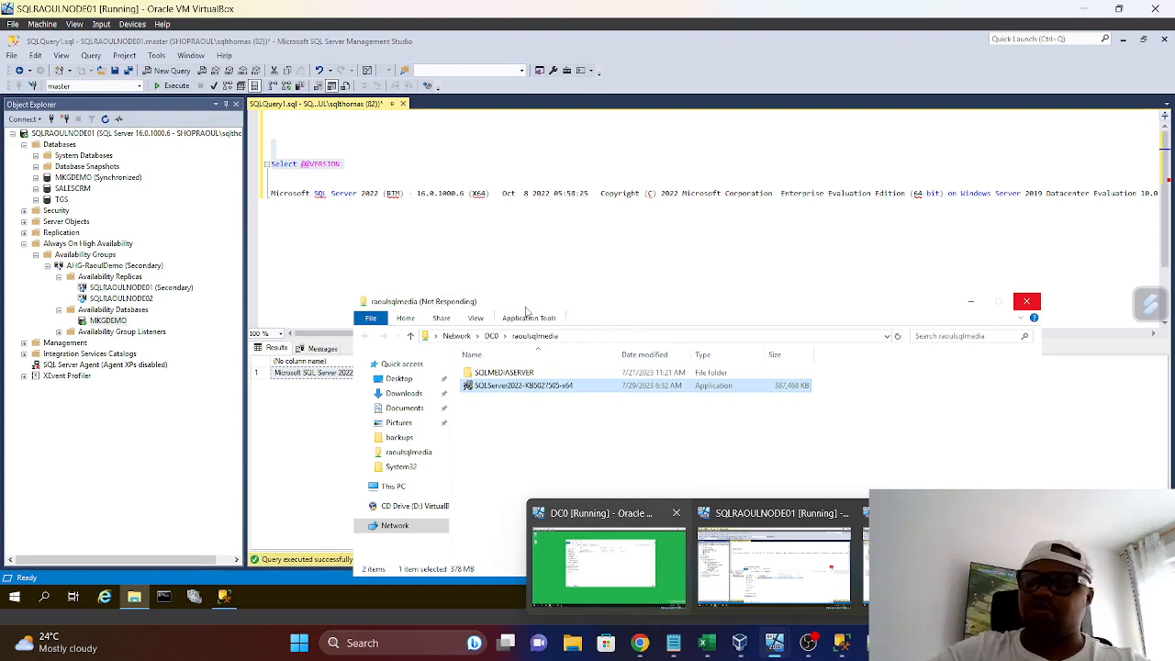
Allow the SQL Server 2022 update from the network drive to run and minimize the raoulsqlmedia folder window
{"action": "left_click", "coordinate": [626, 327]}
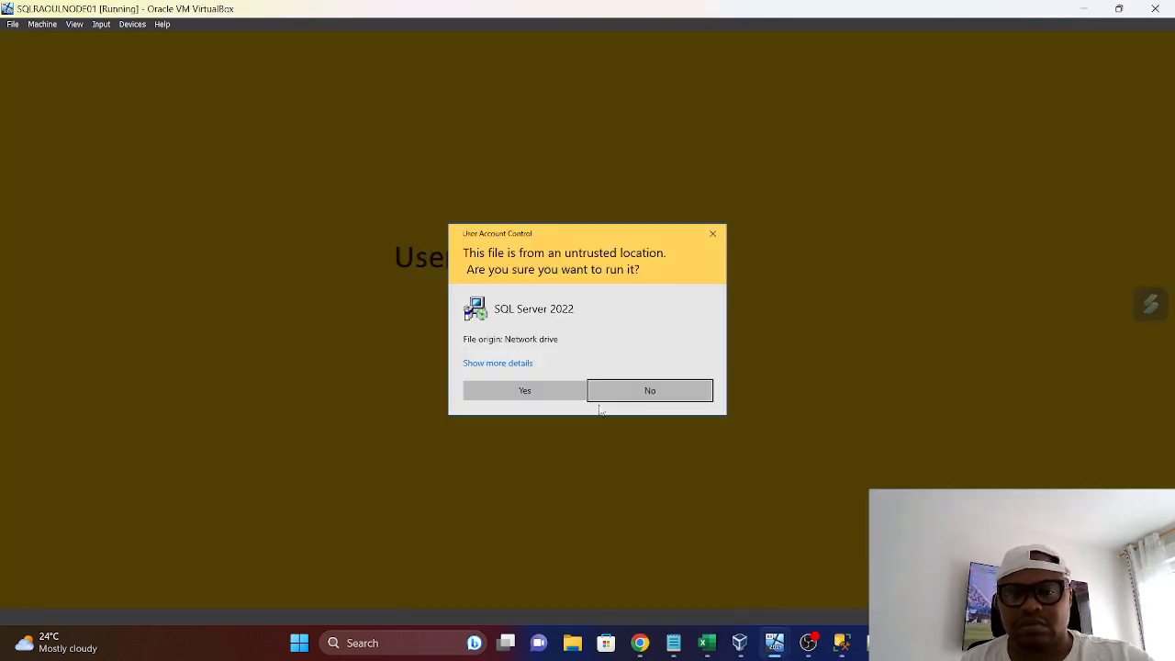
{"action": "left_click", "coordinate": [541, 396]}
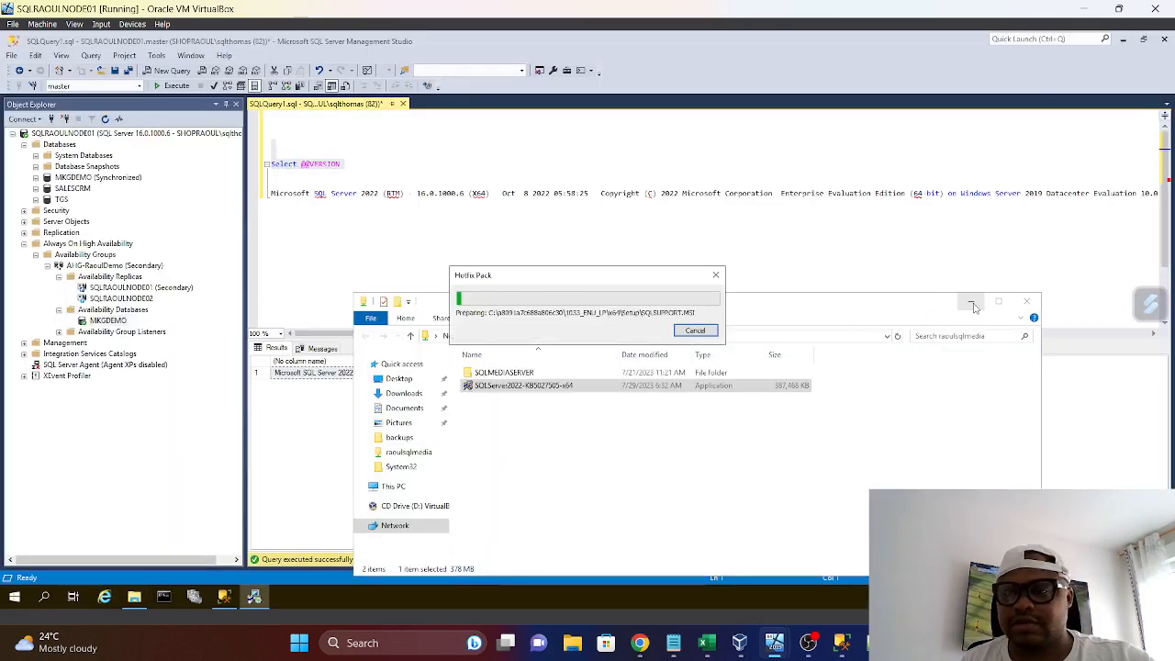
{"action": "left_click", "coordinate": [971, 303]}
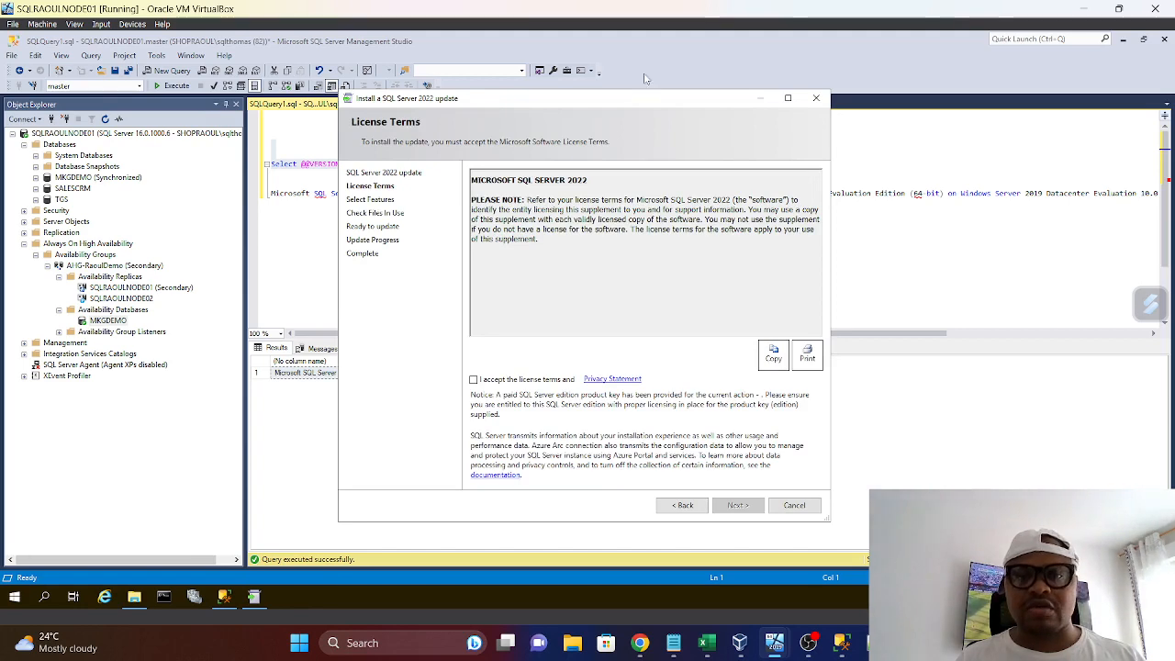
Accept the update's license terms and proceed with the MSSQLSERVER instance and shared features selected
{"action": "left_click_drag", "start_coordinate": [641, 99], "coordinate": [585, 32]}
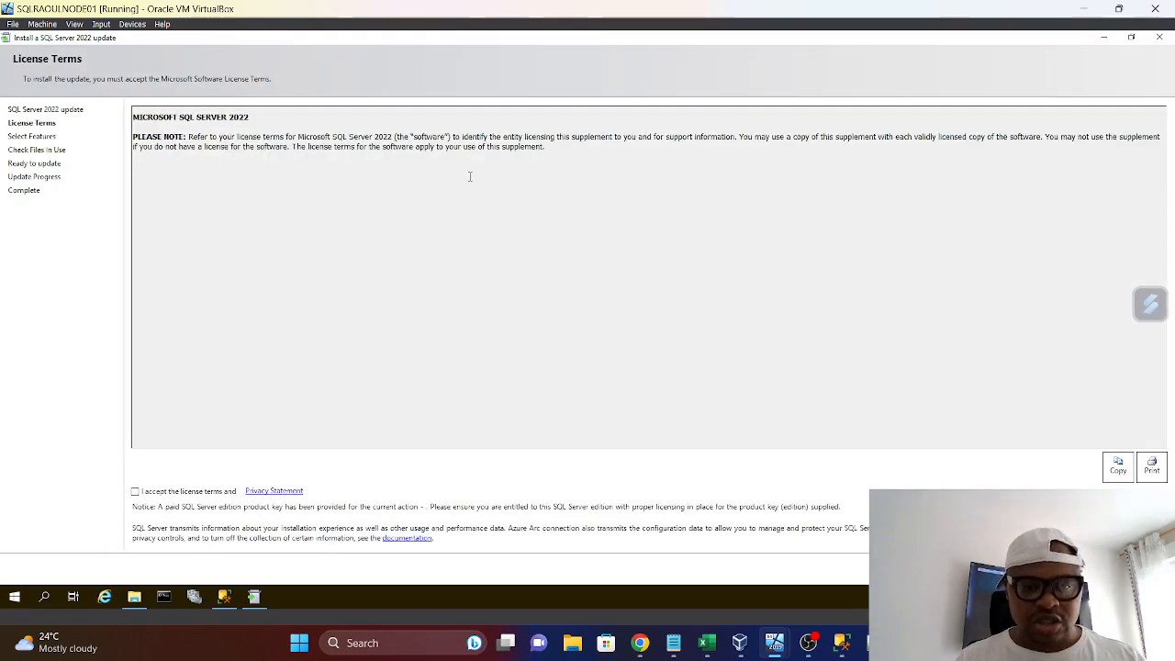
{"action": "left_click", "coordinate": [1130, 37]}
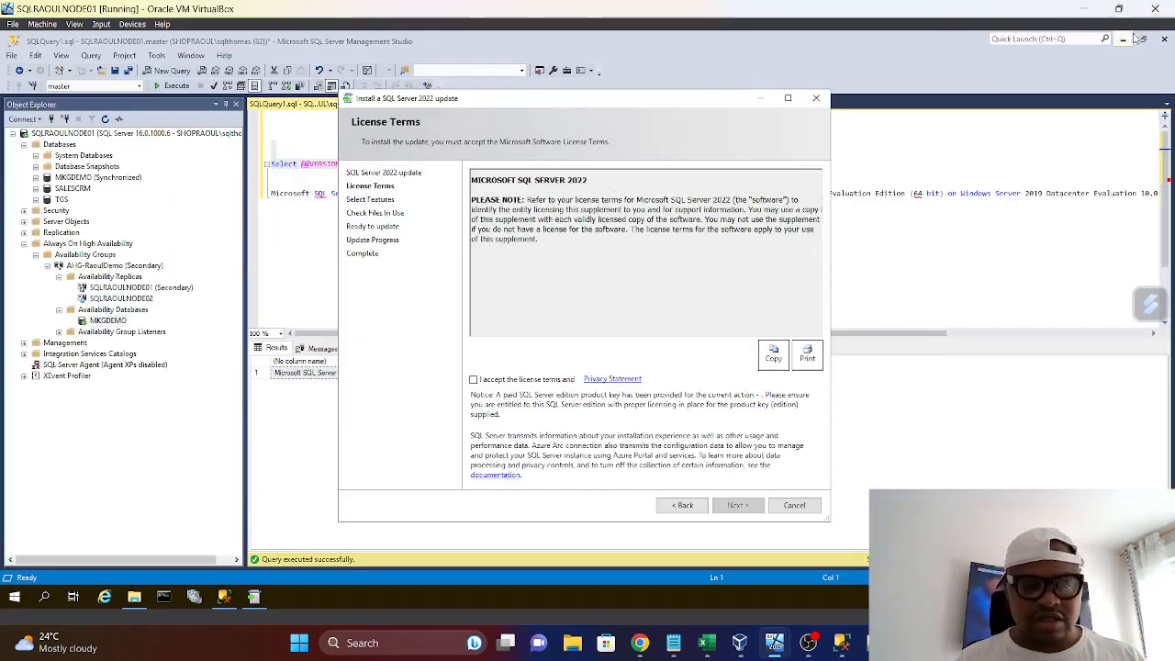
{"action": "left_click", "coordinate": [473, 380]}
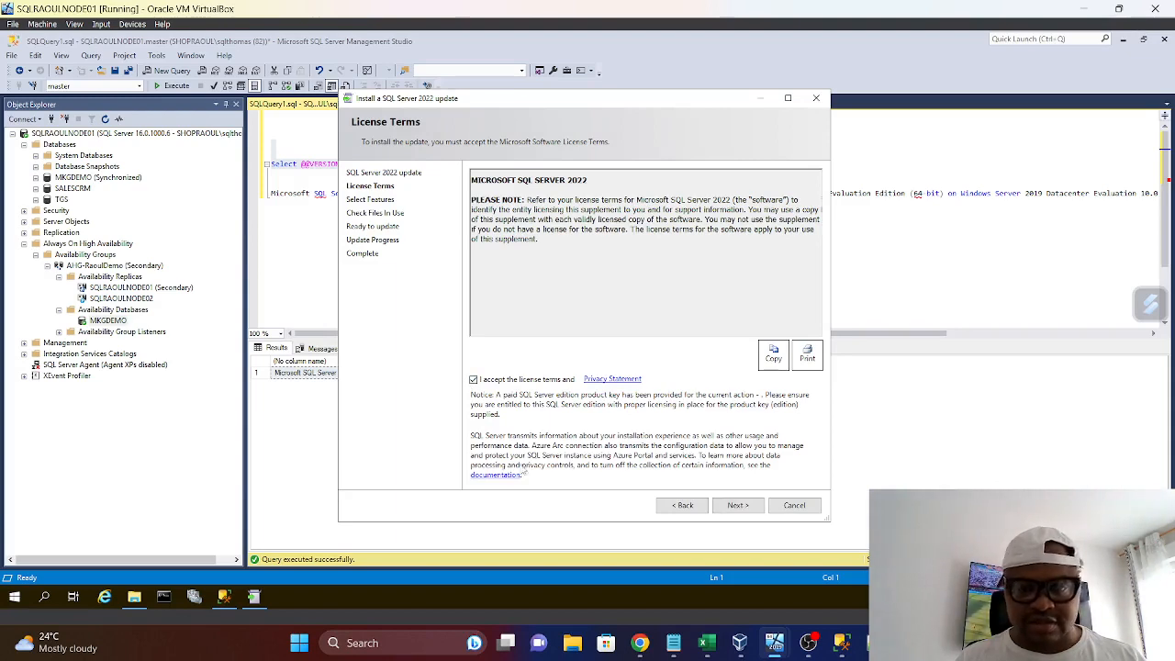
{"action": "left_click", "coordinate": [738, 505]}
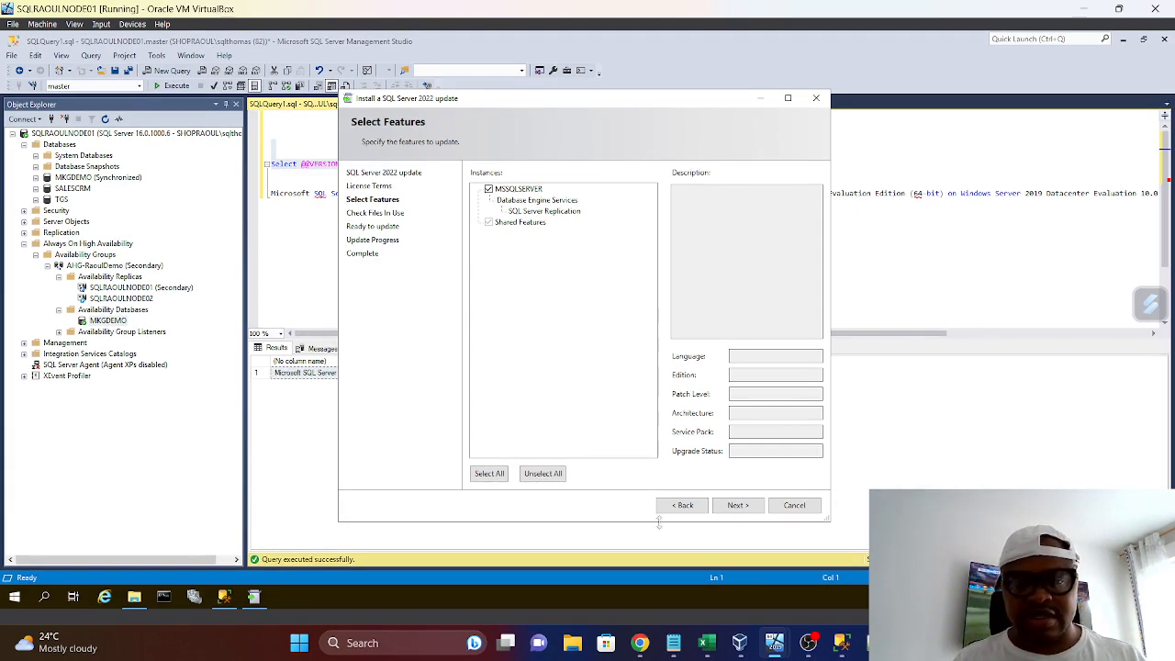
{"action": "left_click", "coordinate": [745, 508]}
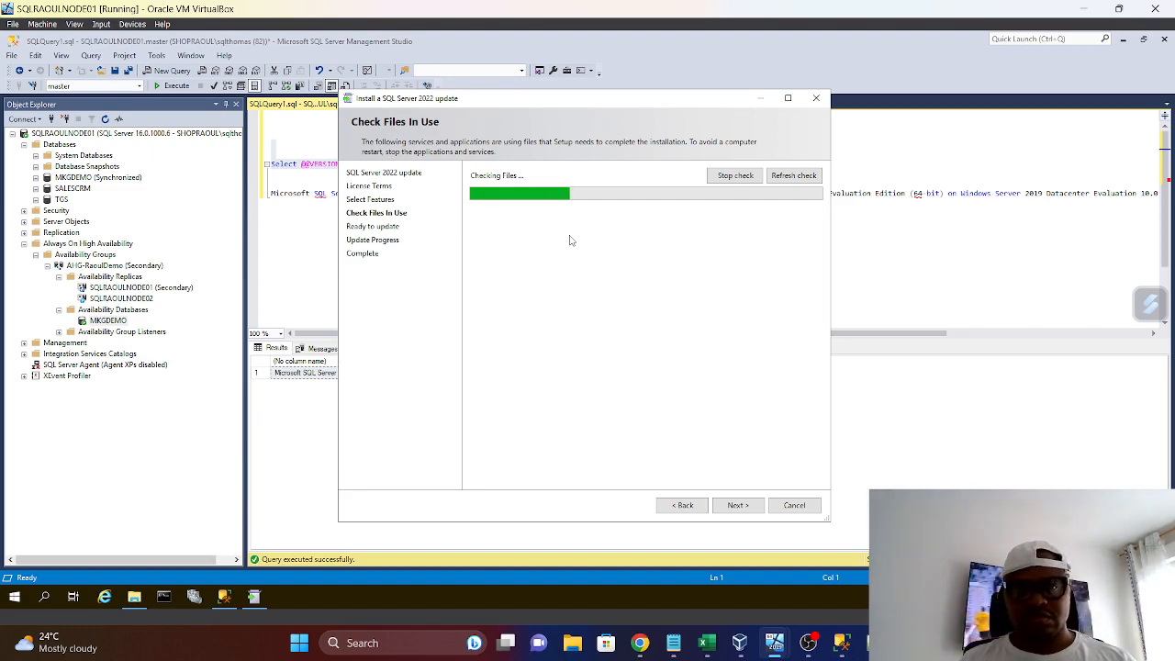
Switch to Chrome and look over RaoulDevopsProject's repository options in Azure DevOps and the Azure portal's service list without creating anything
{"action": "left_click", "coordinate": [640, 646]}
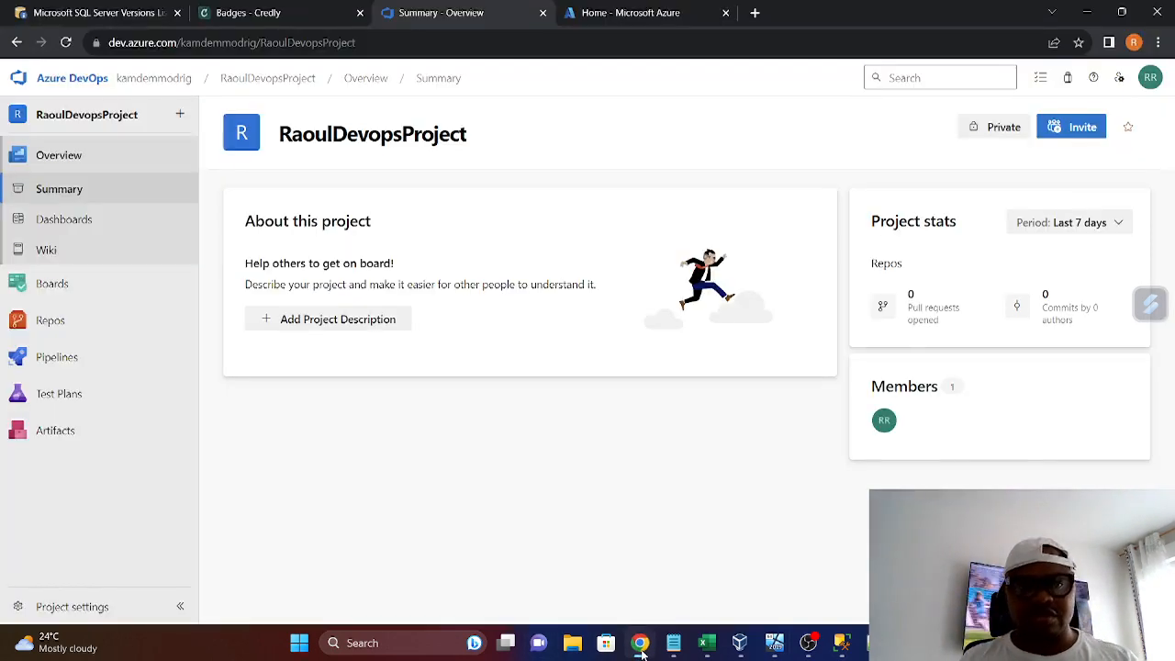
{"action": "left_click", "coordinate": [44, 323]}
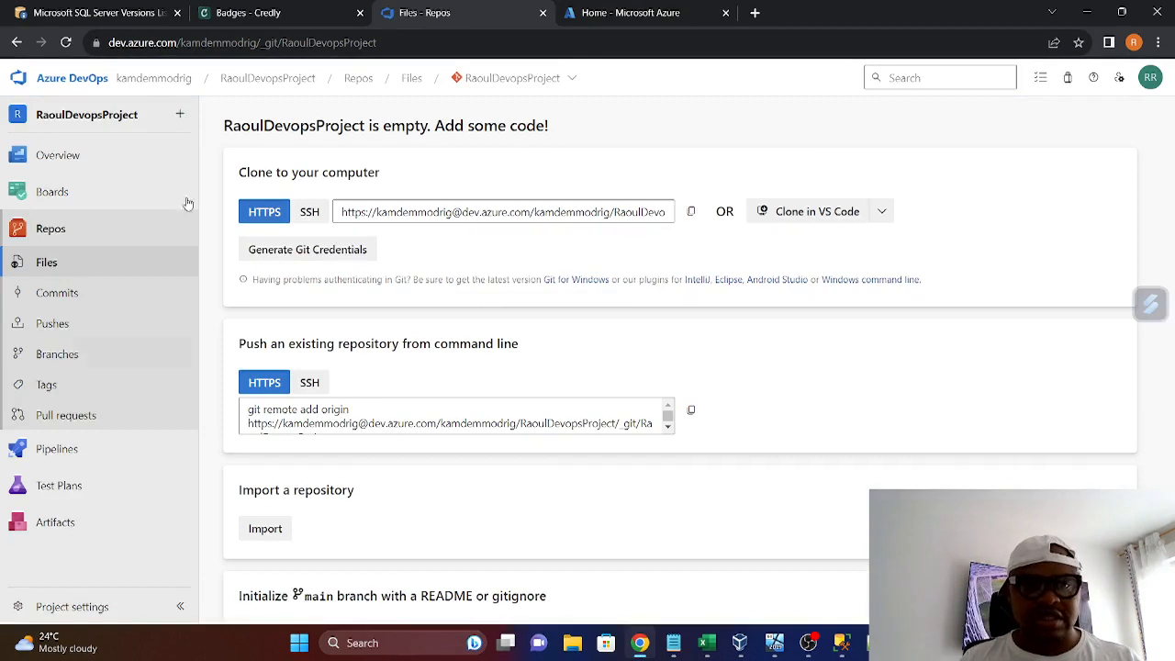
{"action": "left_click", "coordinate": [572, 81]}
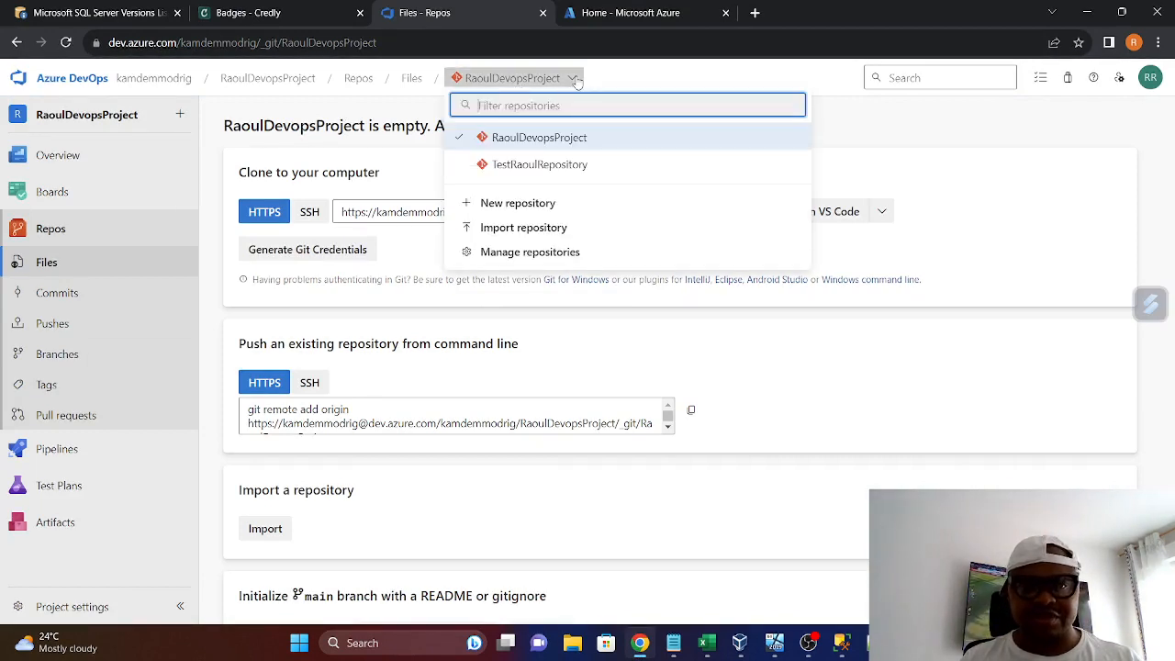
{"action": "left_click", "coordinate": [541, 203]}
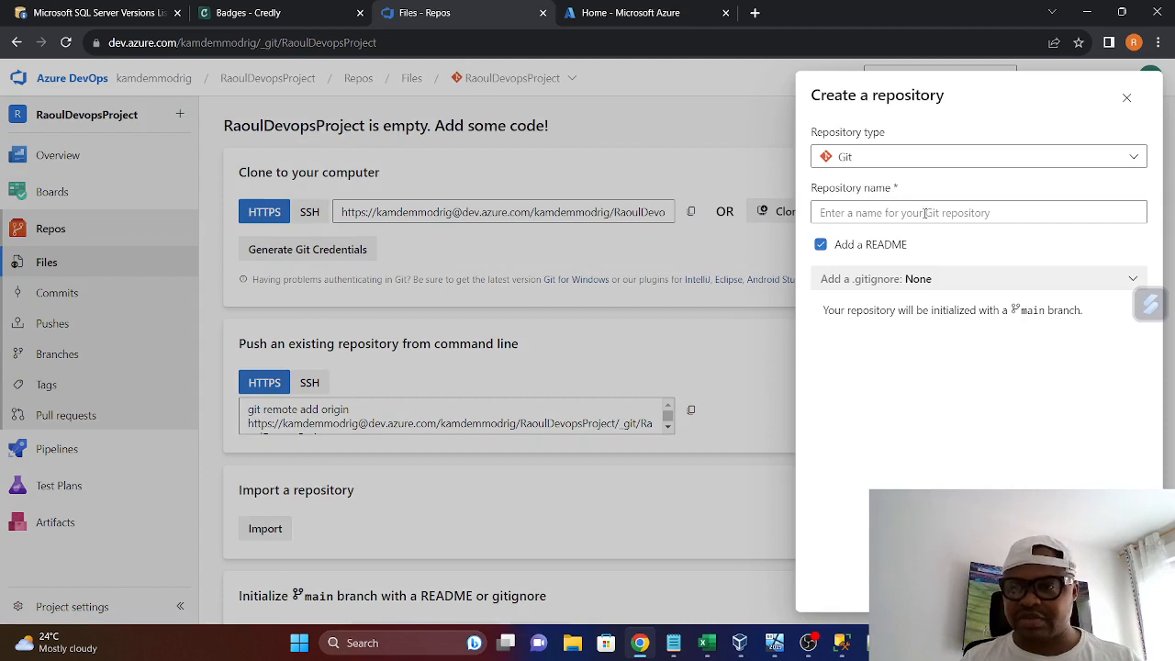
{"action": "left_click", "coordinate": [1127, 98]}
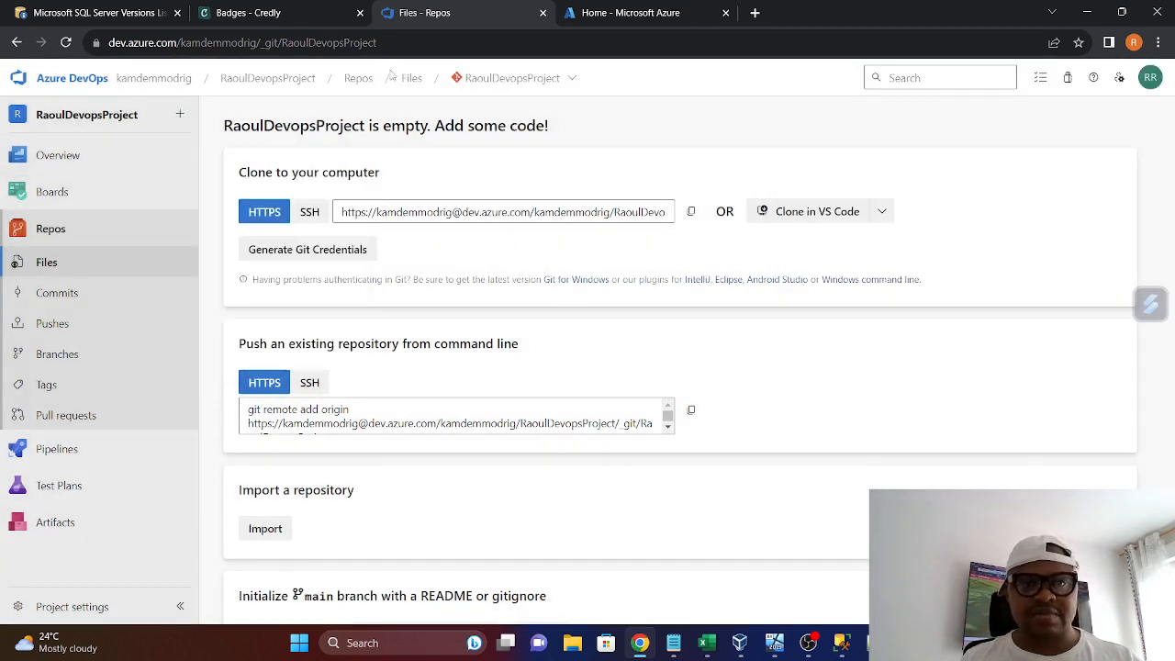
{"action": "left_click", "coordinate": [592, 19]}
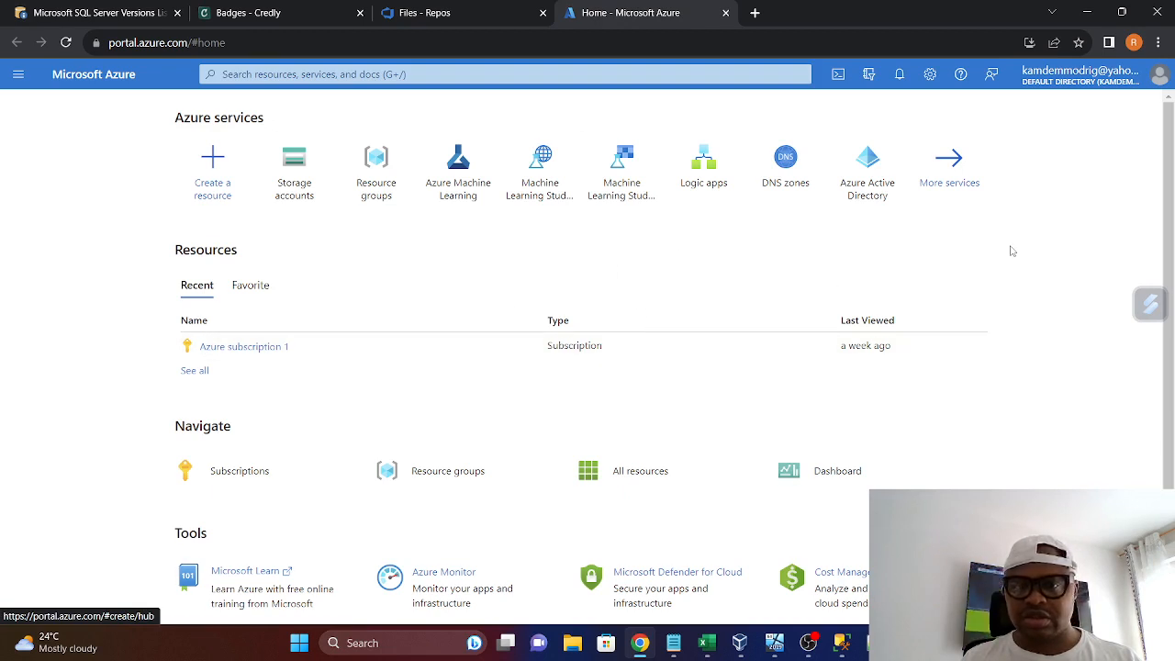
{"action": "left_click", "coordinate": [19, 76]}
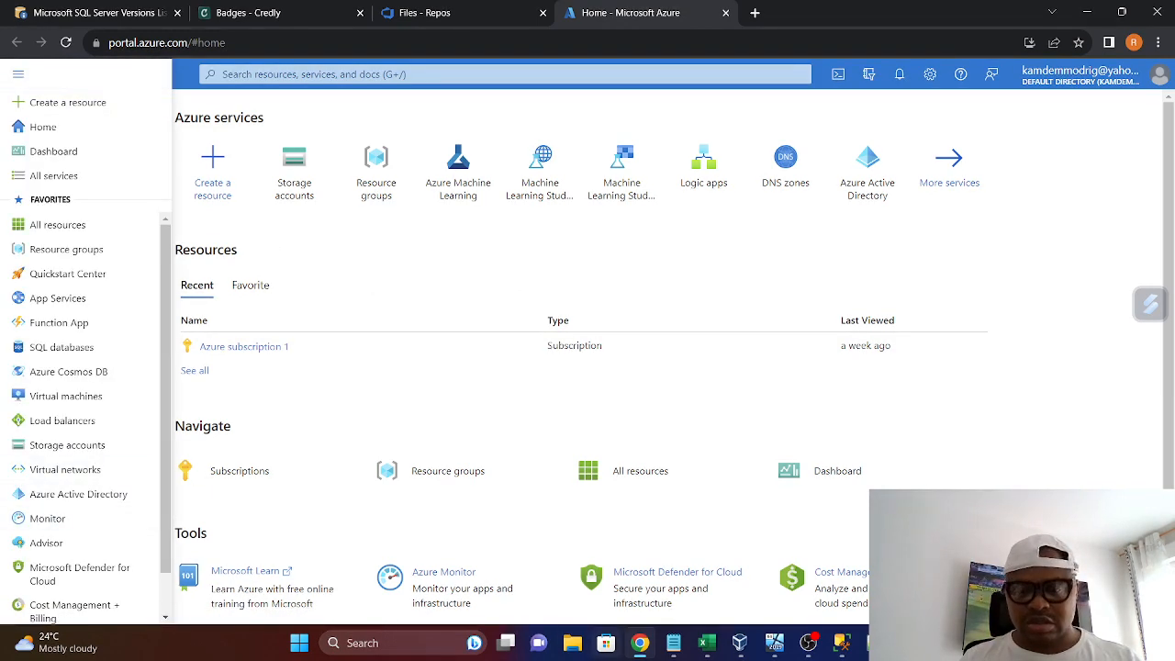
Return to the SQLRAOULNODE01 machine, start the update after the files-in-use check and minimize the installer
{"action": "left_click", "coordinate": [773, 643]}
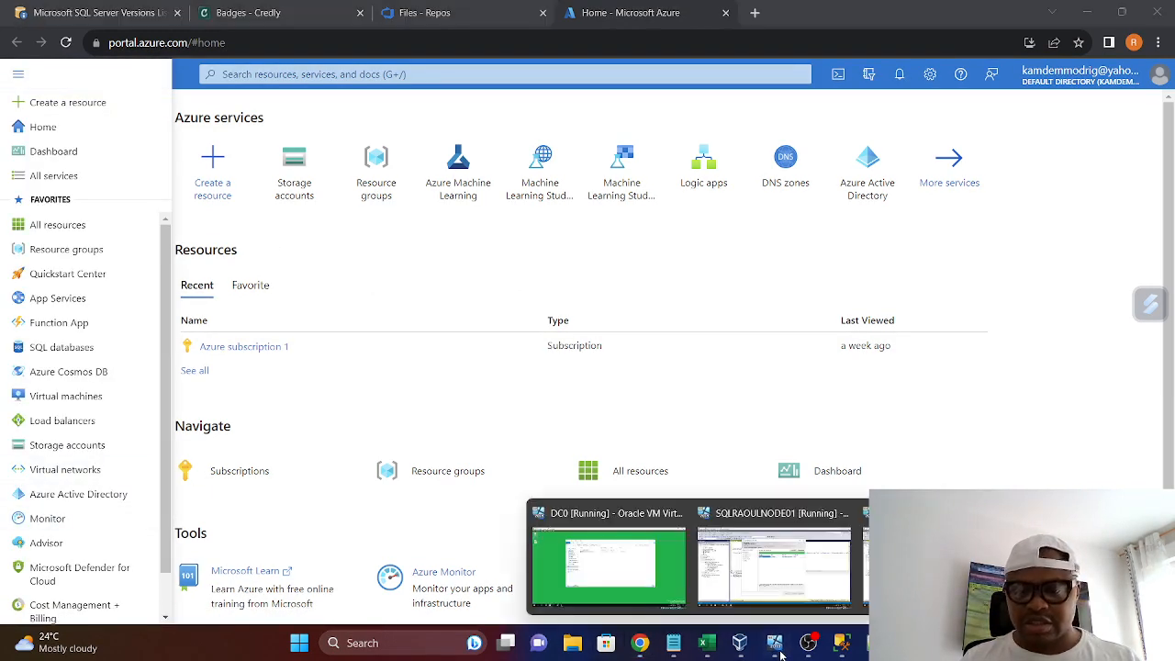
{"action": "left_click", "coordinate": [779, 596]}
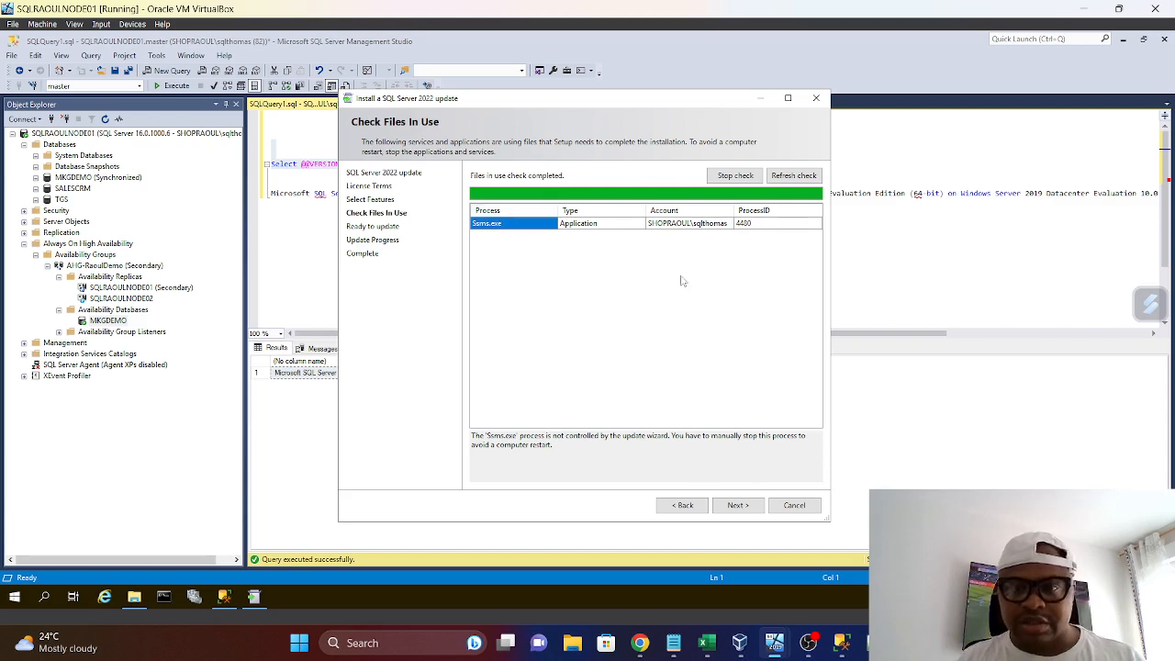
{"action": "left_click", "coordinate": [739, 506]}
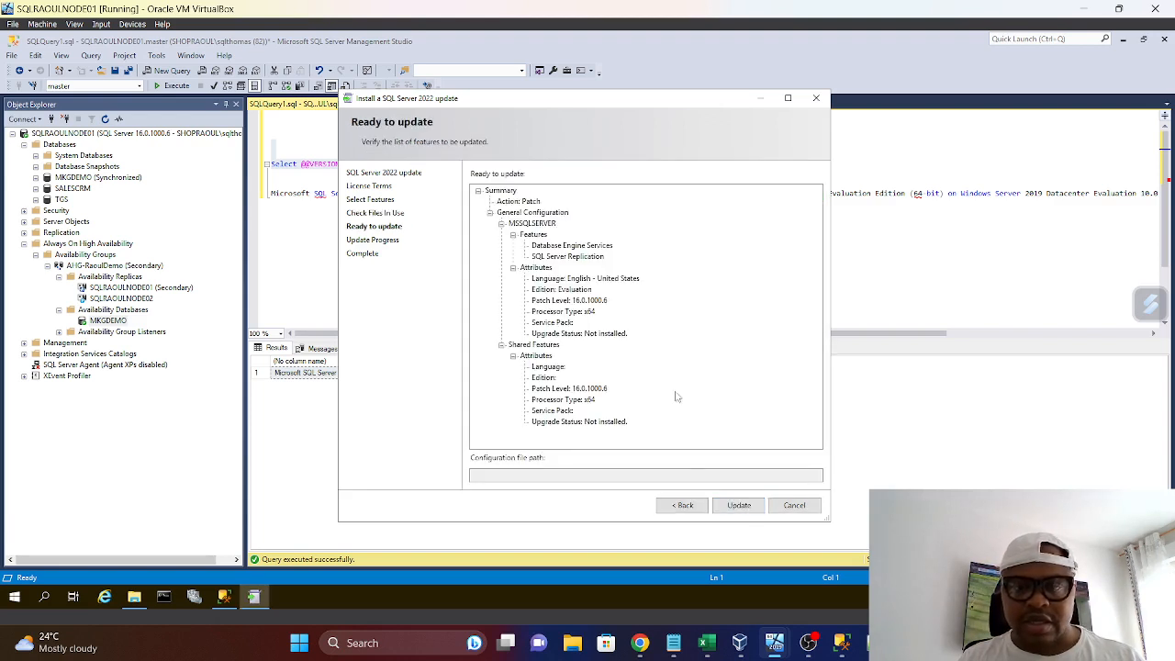
{"action": "left_click", "coordinate": [740, 507]}
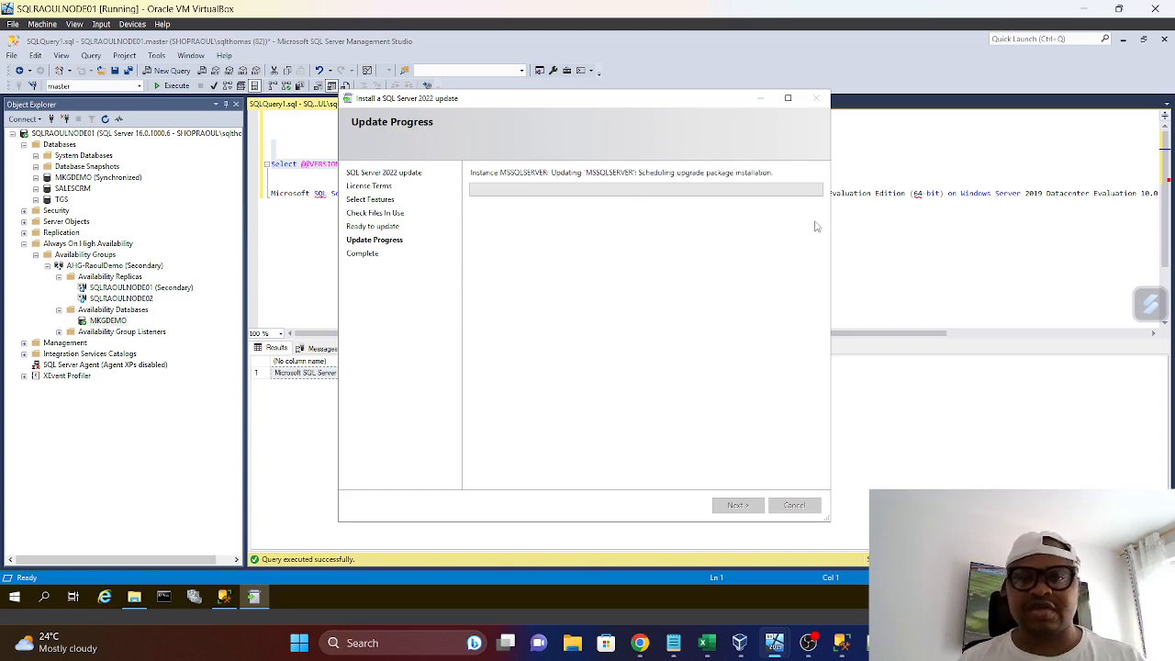
{"action": "left_click", "coordinate": [763, 104]}
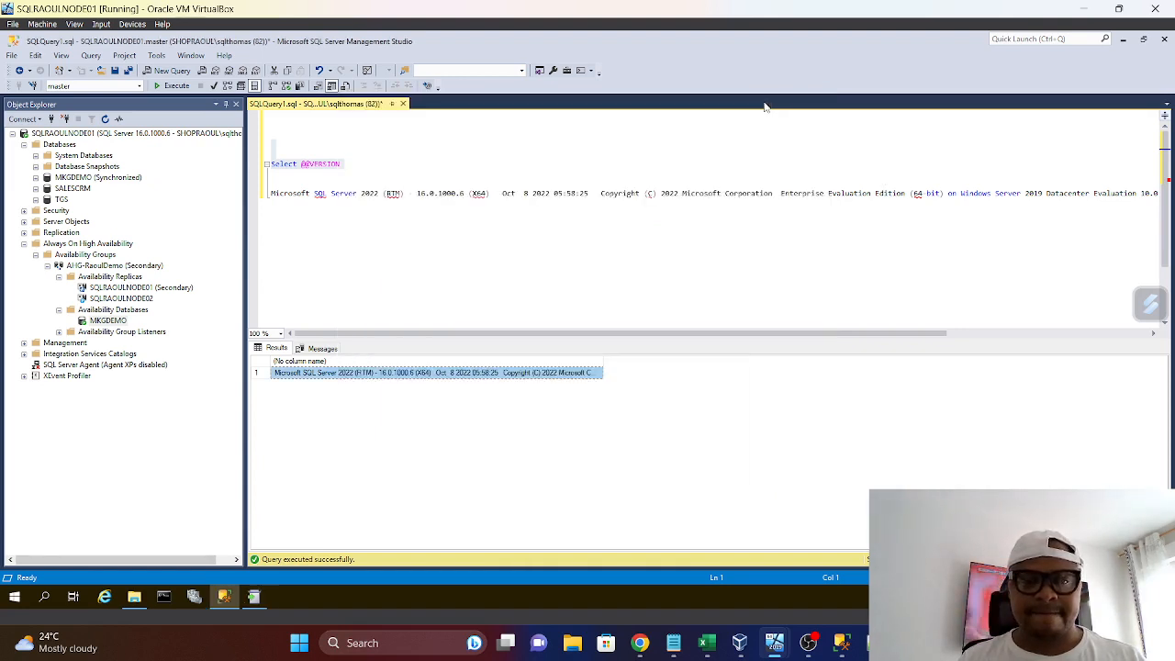
Switch to the SQLRAOULNODE02 machine and run Exec sp_readerrorlog; followed by GO in a new query on that server
{"action": "left_click", "coordinate": [771, 647]}
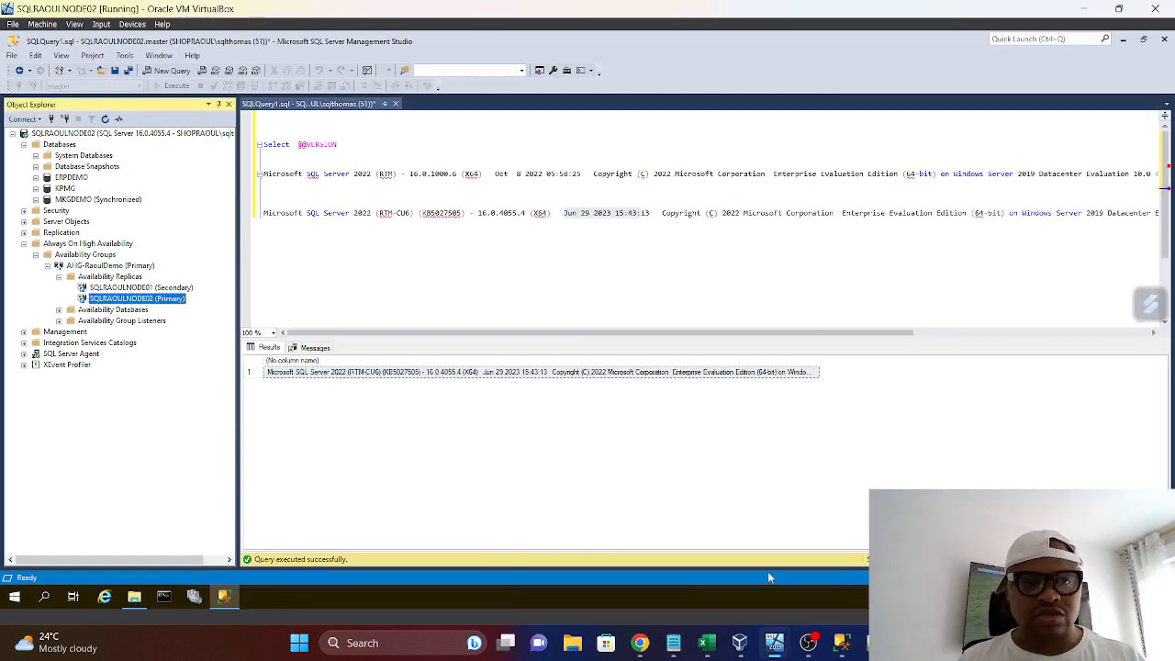
{"action": "mouse_move", "coordinate": [776, 654]}
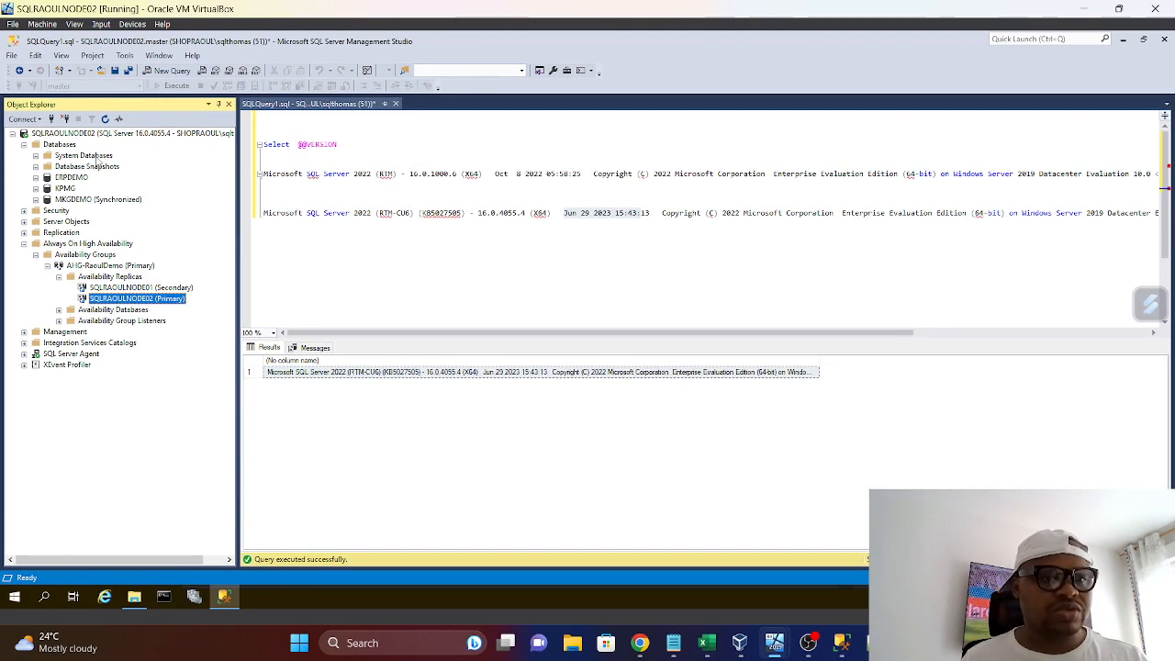
{"action": "right_click", "coordinate": [104, 133]}
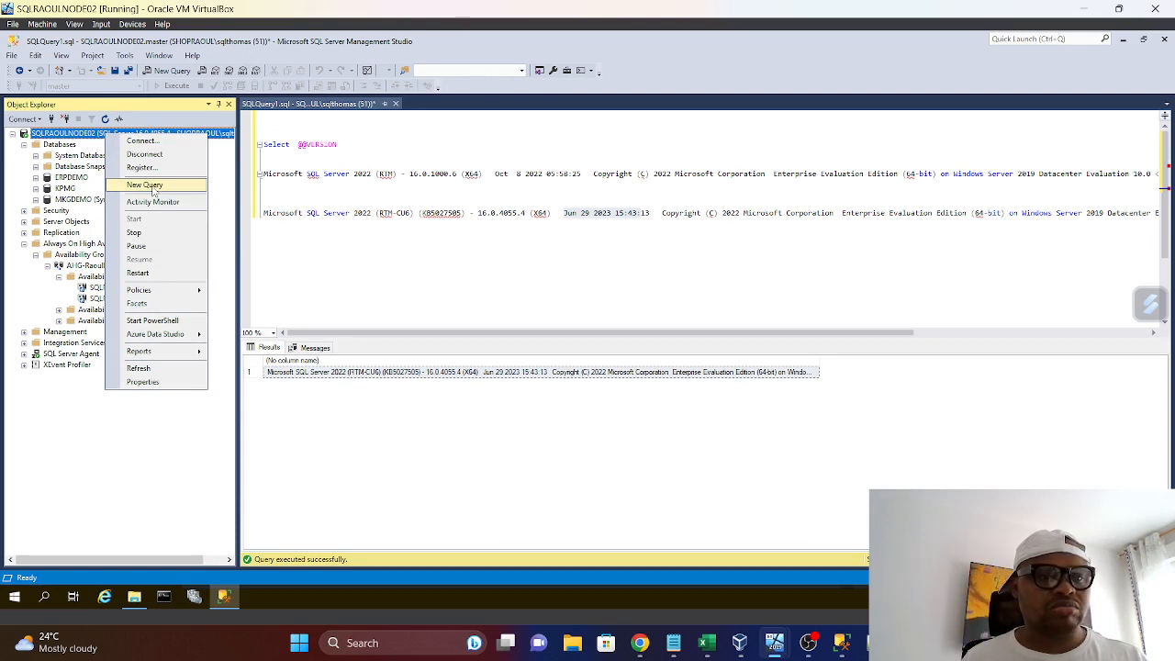
{"action": "left_click", "coordinate": [145, 186]}
{"action": "key", "text": "Return"}
{"action": "key", "text": "Return"}
{"action": "key", "text": "Return"}
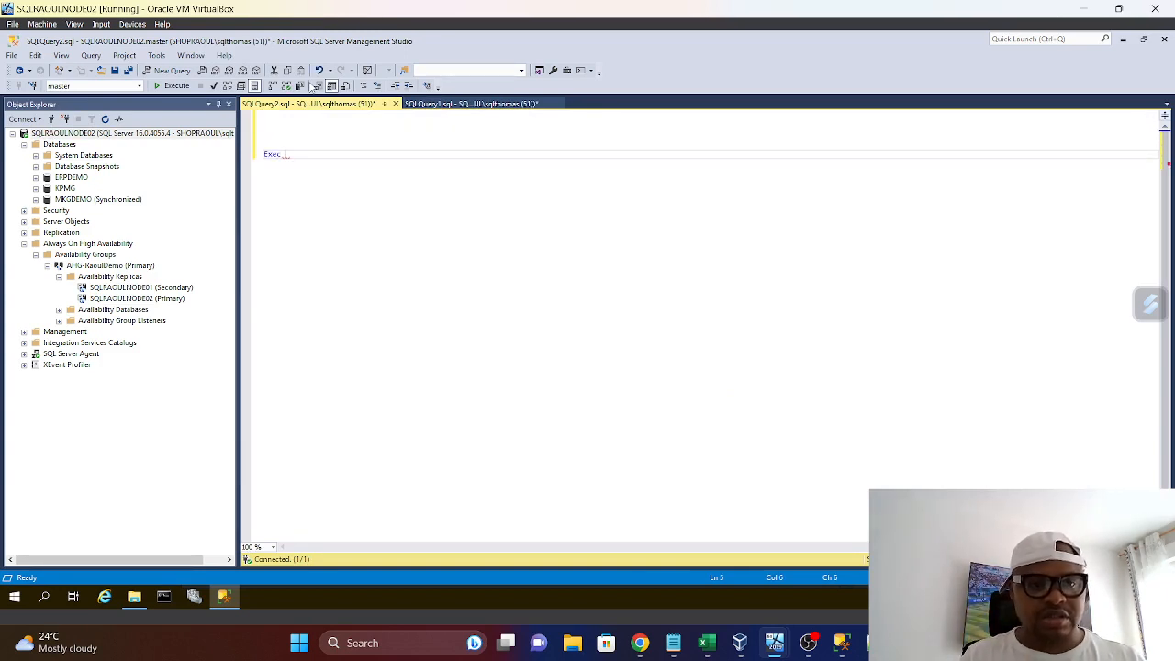
{"action": "type", "text": "Exec sp"}
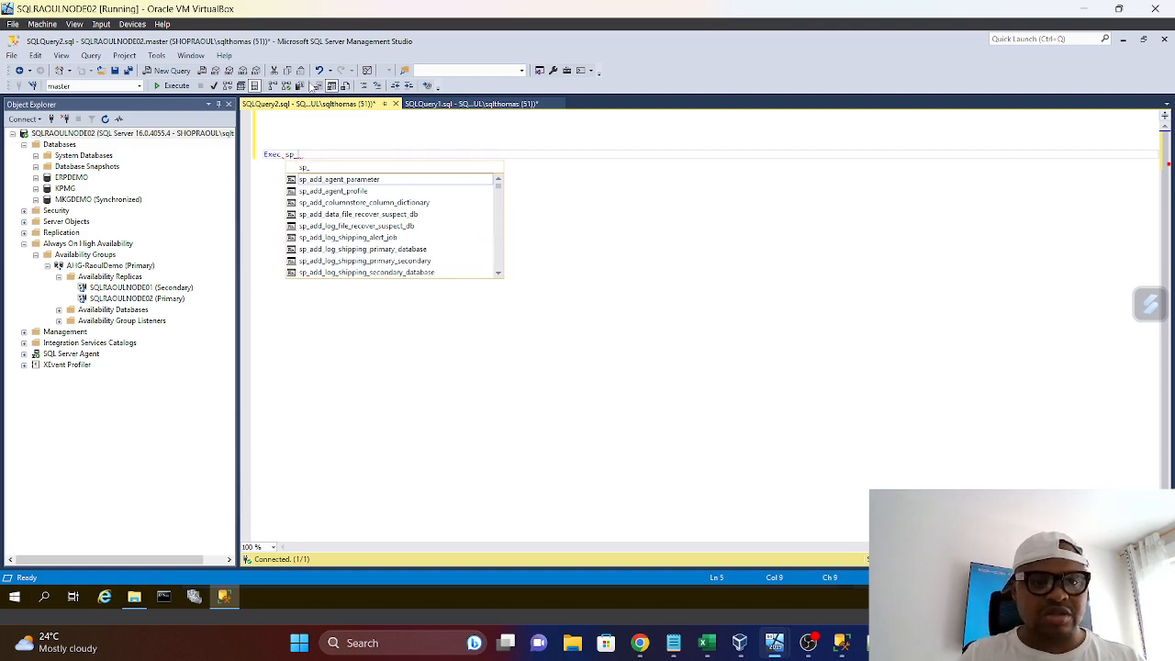
{"action": "type", "text": "_rea"}
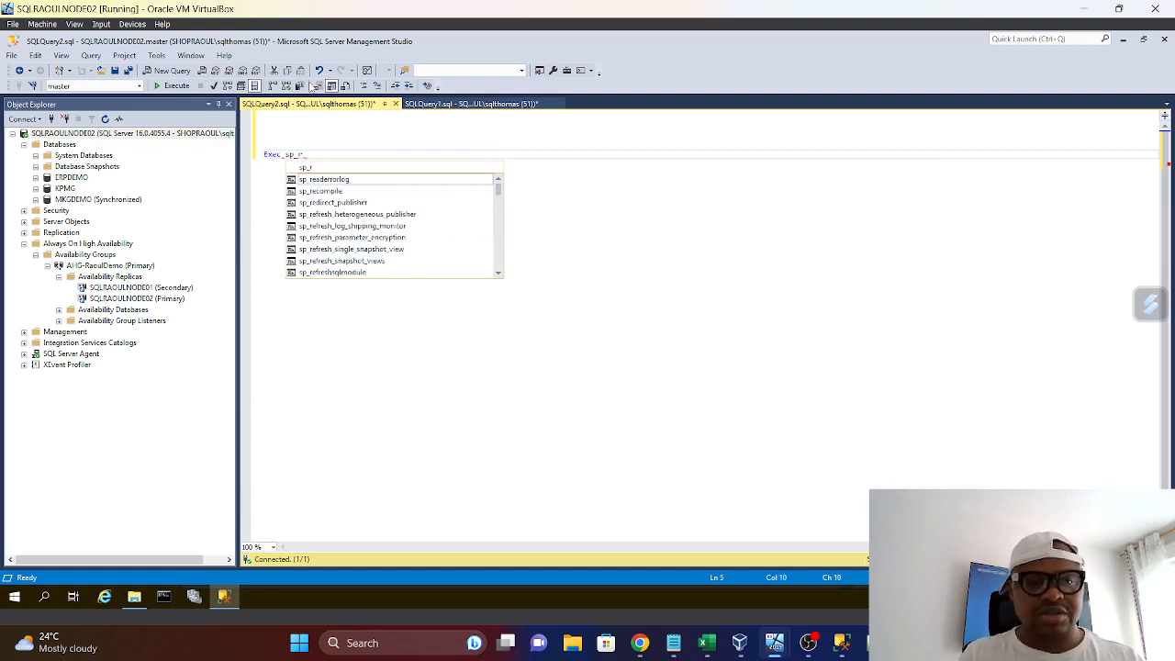
{"action": "double_click", "coordinate": [334, 180]}
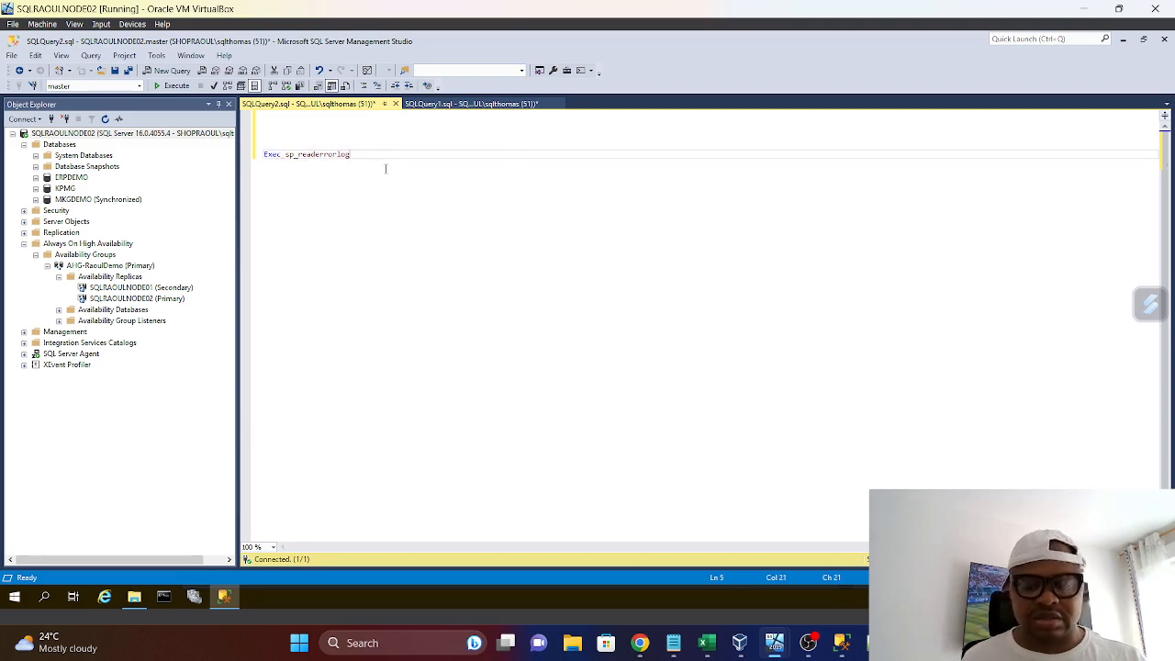
{"action": "key", "text": "Return"}
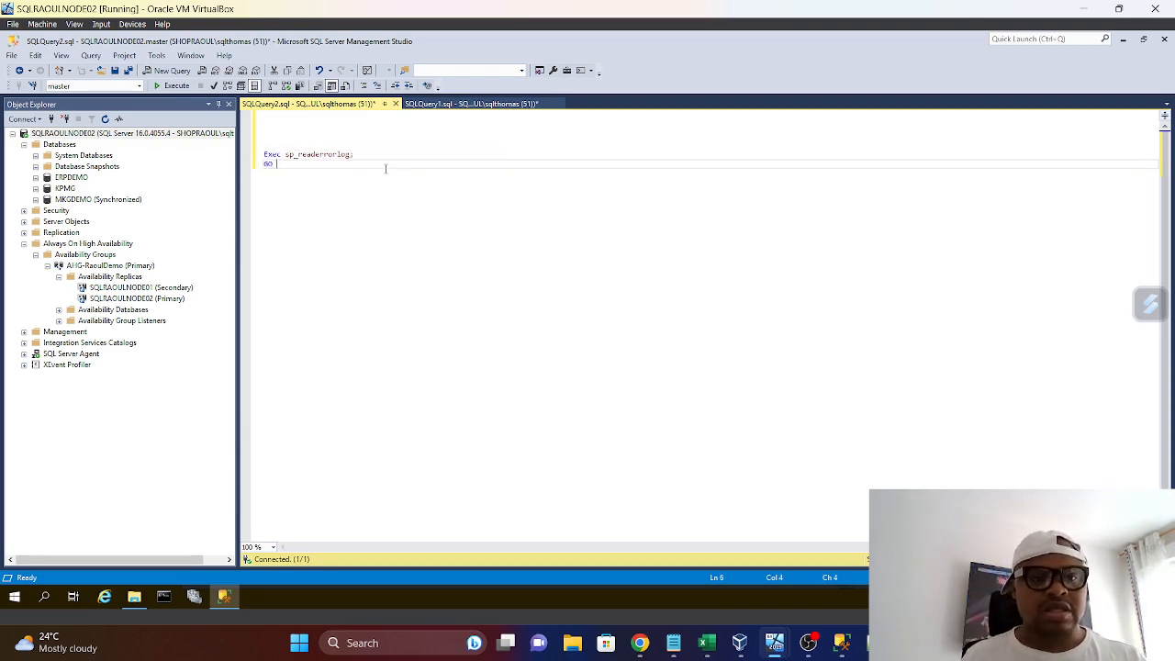
{"action": "left_click", "coordinate": [173, 86]}
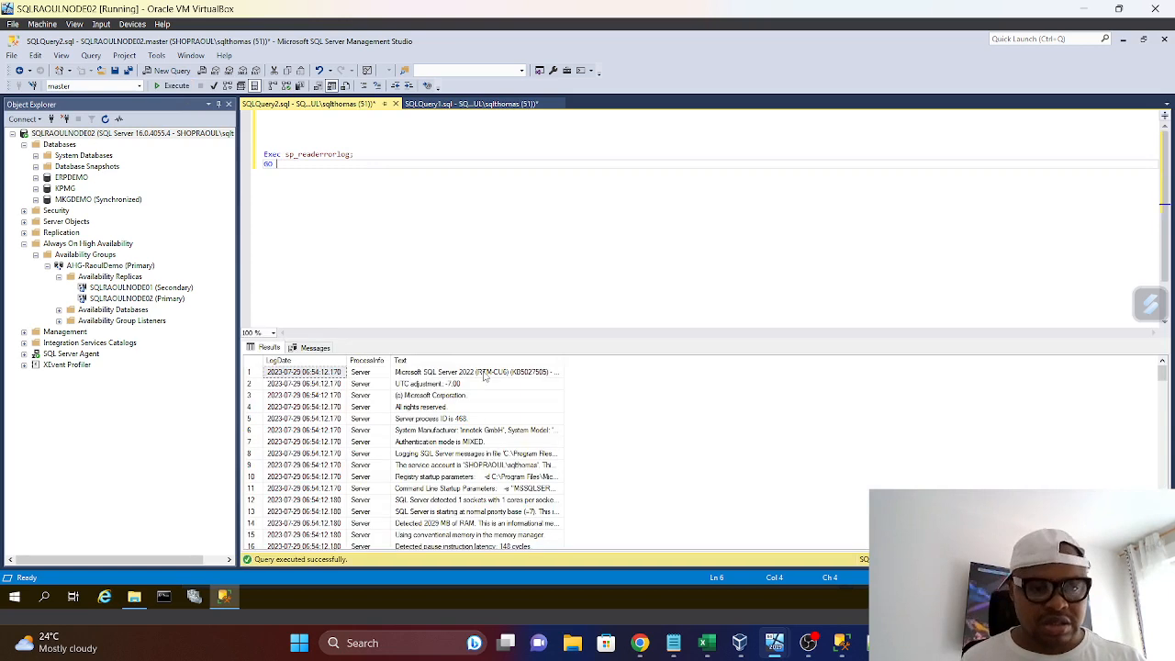
Widen the Text column and examine the error log through its latest entries for AHG-RaoulDemo and MKGDEMO availability messages
{"action": "scroll", "coordinate": [601, 404], "scroll_direction": "down", "scroll_amount": 3}
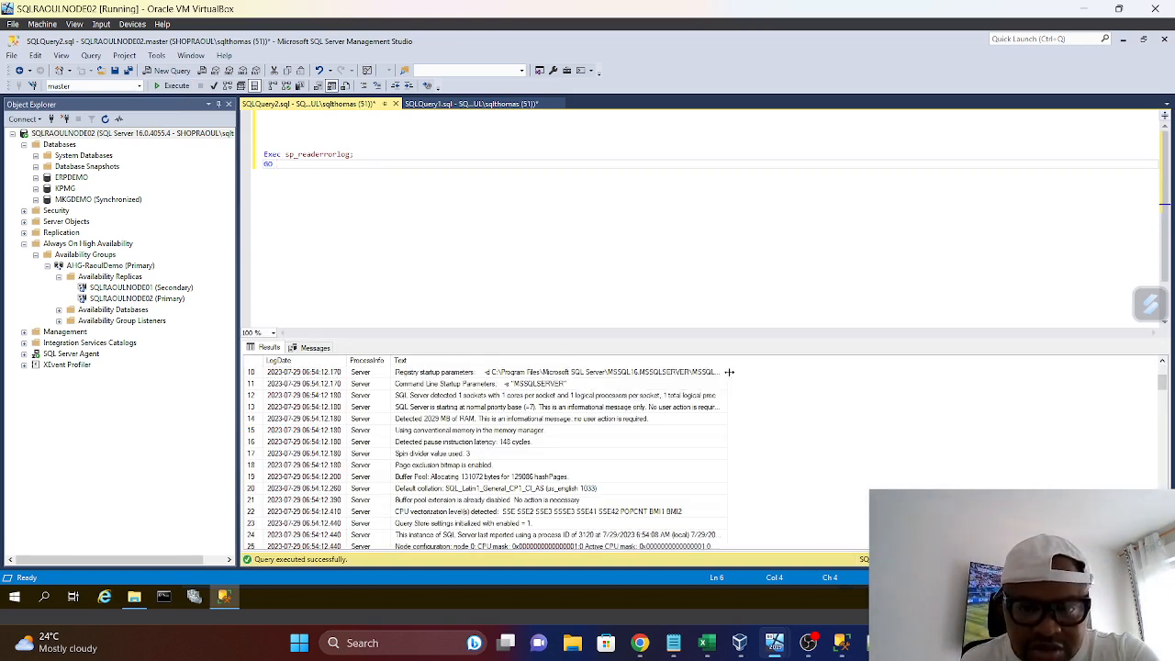
{"action": "left_click_drag", "start_coordinate": [562, 360], "coordinate": [769, 373]}
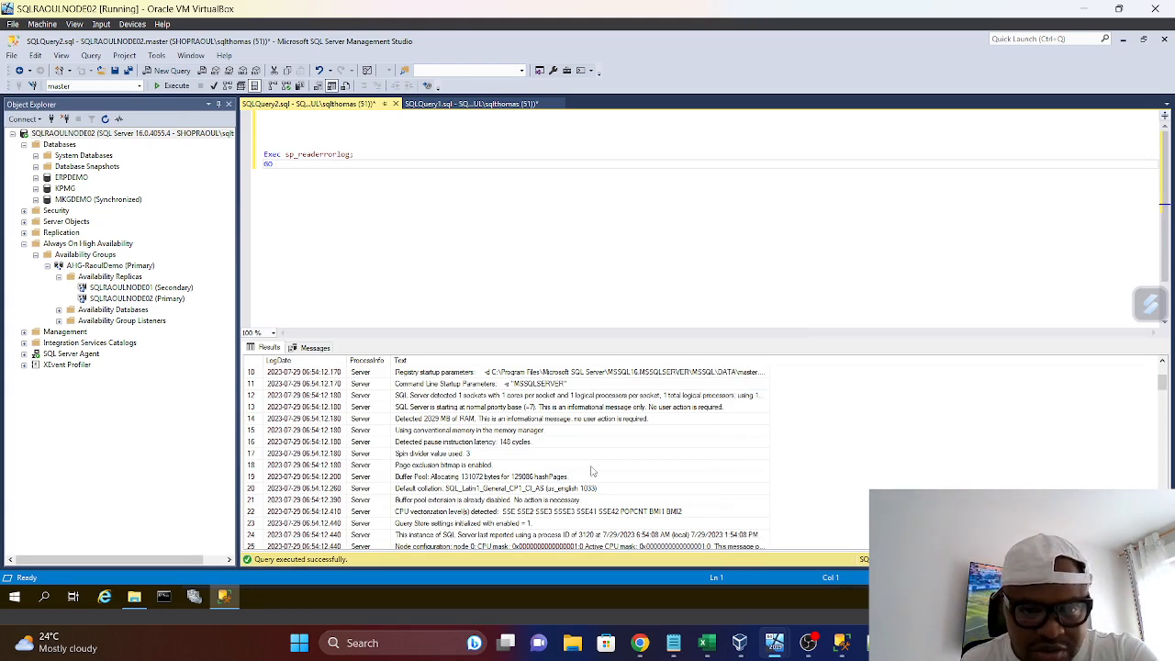
{"action": "scroll", "coordinate": [532, 458], "scroll_direction": "down", "scroll_amount": 6}
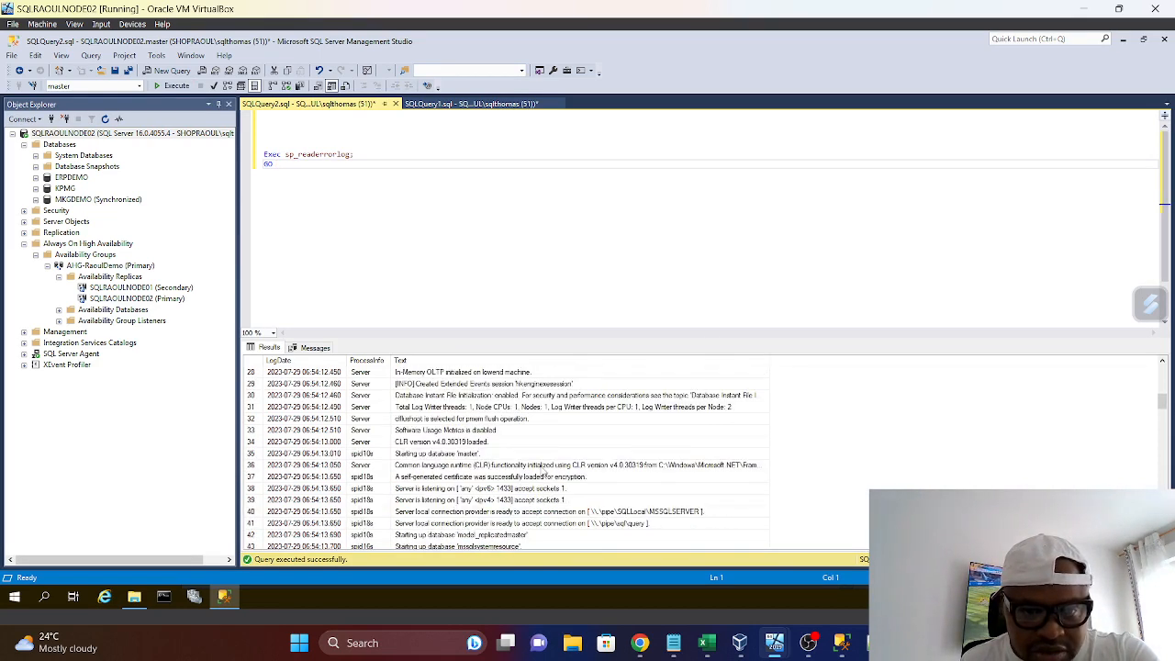
{"action": "scroll", "coordinate": [546, 473], "scroll_direction": "down", "scroll_amount": 20}
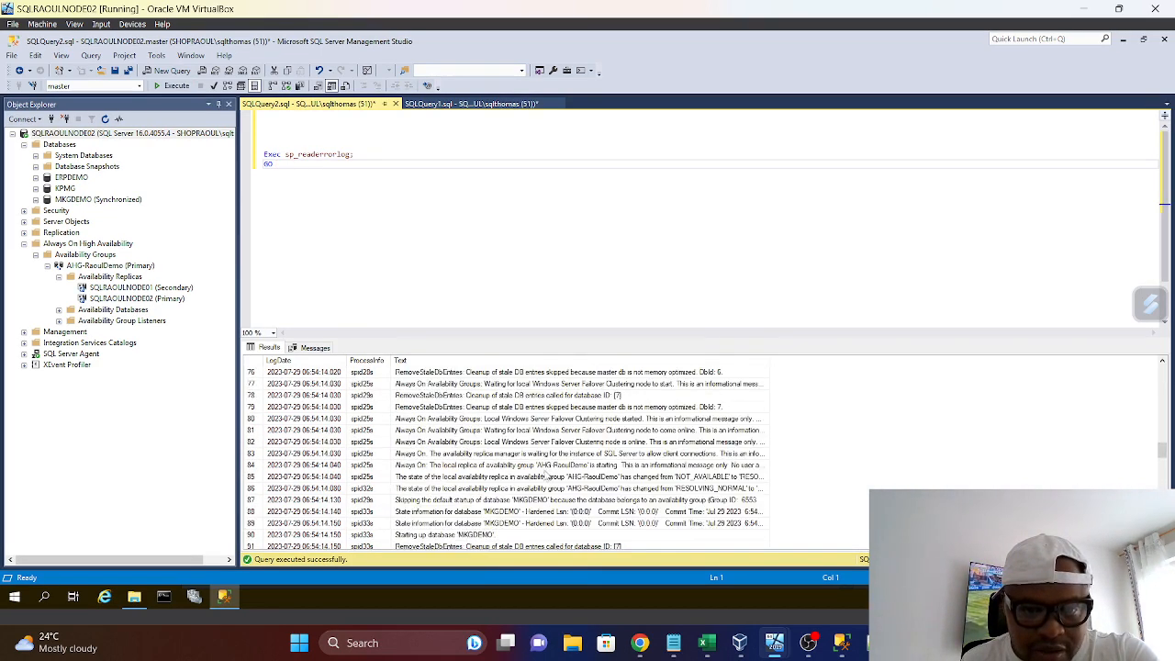
{"action": "scroll", "coordinate": [546, 473], "scroll_direction": "down", "scroll_amount": 14}
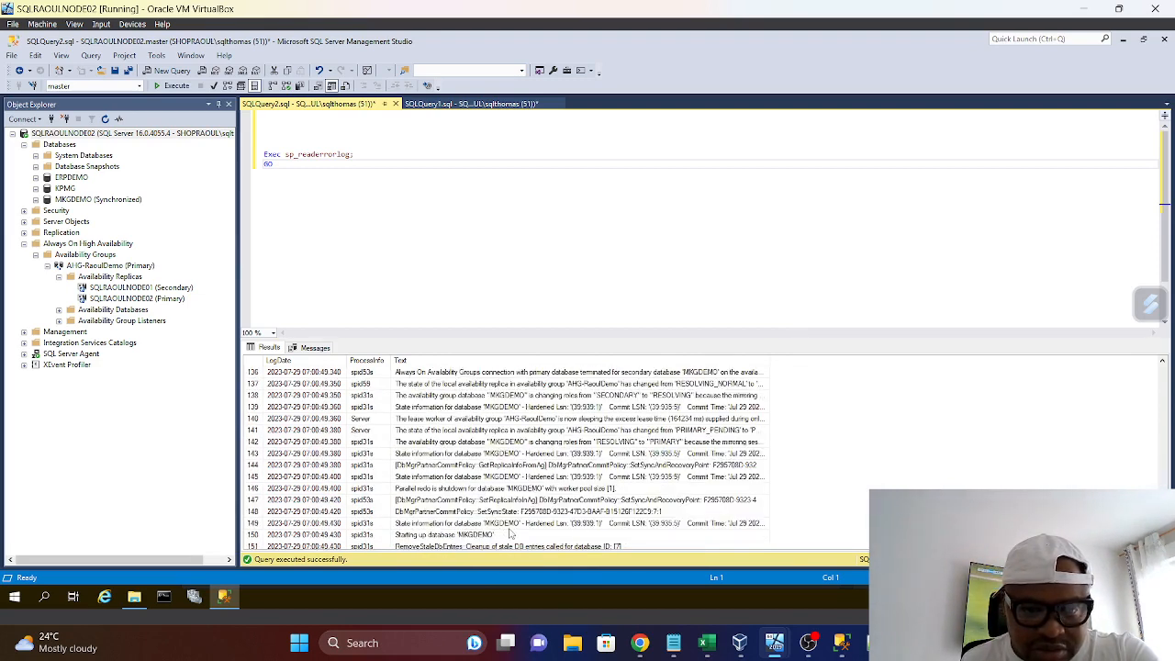
{"action": "scroll", "coordinate": [520, 532], "scroll_direction": "down", "scroll_amount": 6}
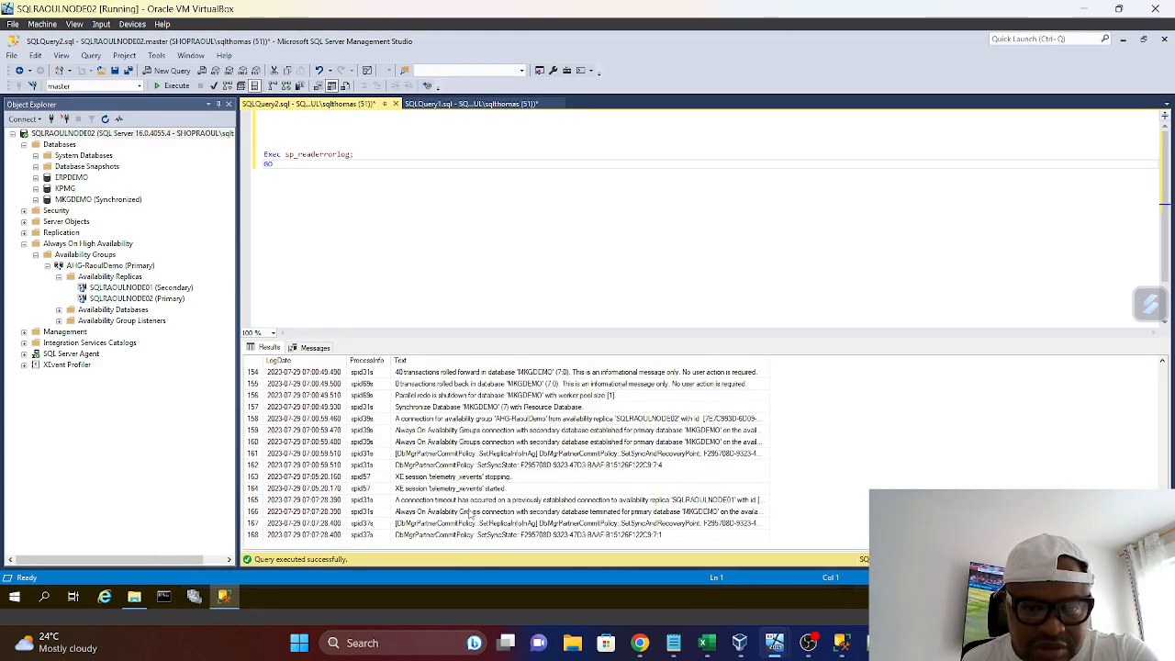
Look back through the earlier error log entries, from the latest availability messages to the AHG-RaoulDemo startup entries
{"action": "scroll", "coordinate": [469, 514], "scroll_direction": "up", "scroll_amount": 1}
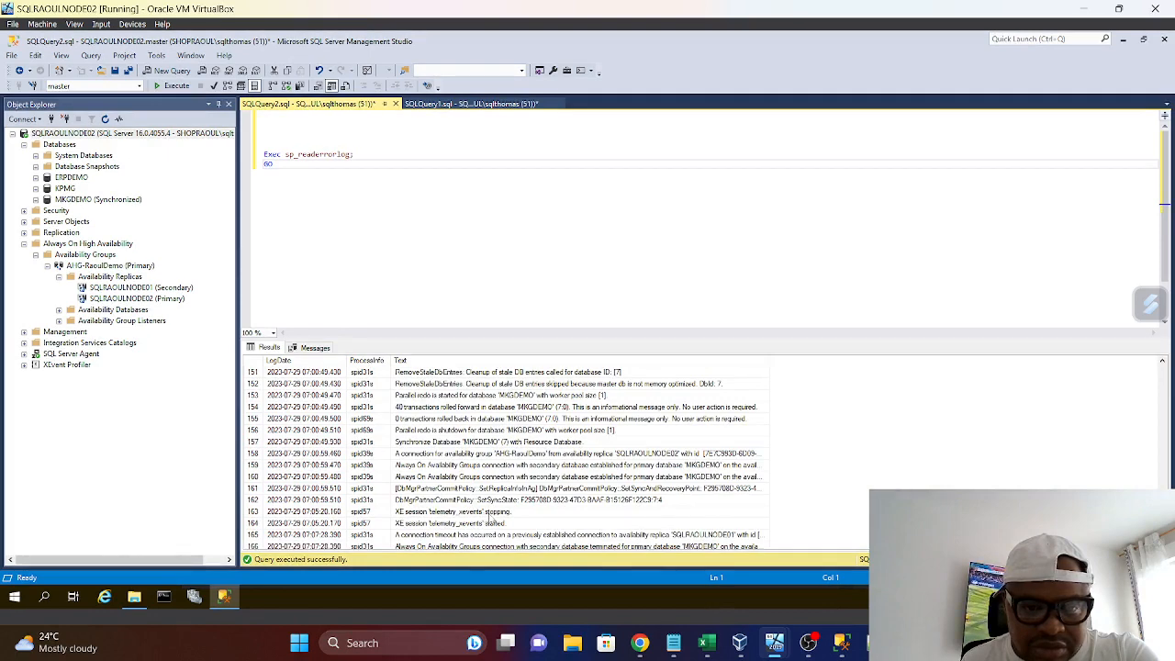
{"action": "scroll", "coordinate": [491, 522], "scroll_direction": "up", "scroll_amount": 1}
{"action": "scroll", "coordinate": [491, 522], "scroll_direction": "up", "scroll_amount": 1}
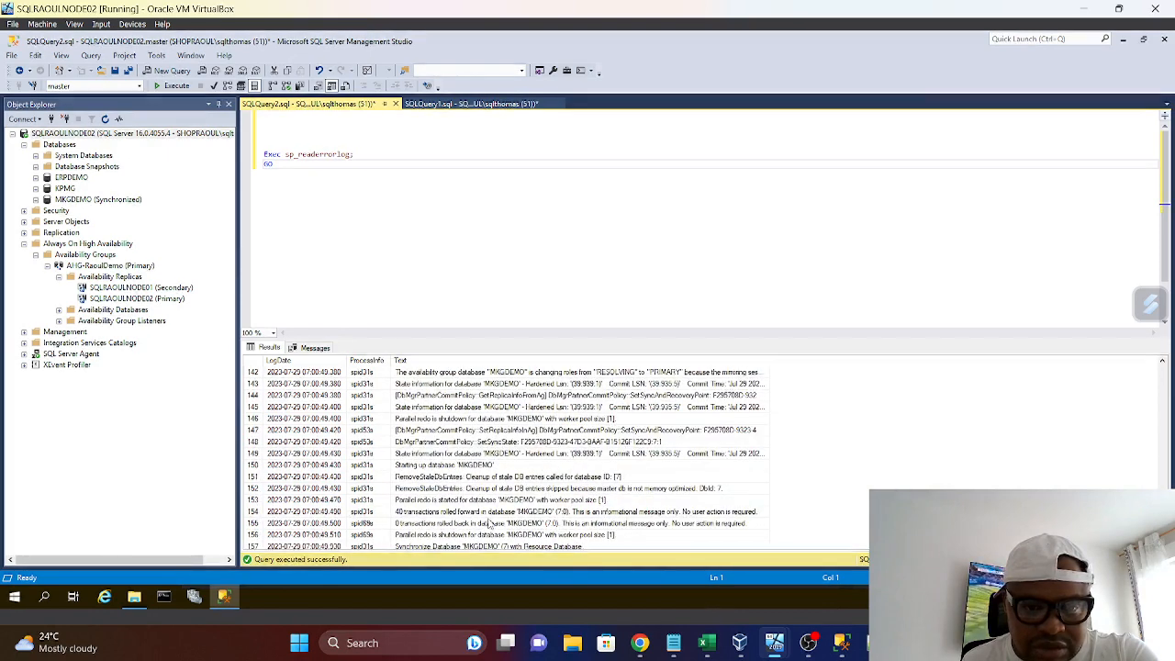
{"action": "scroll", "coordinate": [542, 511], "scroll_direction": "up", "scroll_amount": 2}
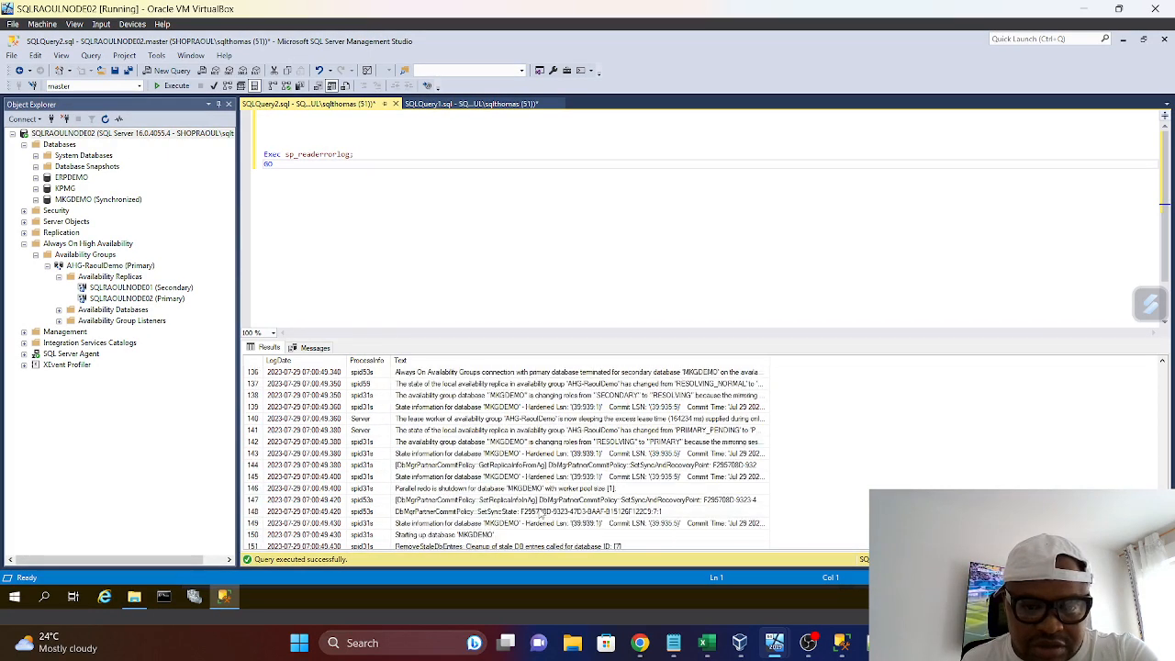
{"action": "scroll", "coordinate": [542, 514], "scroll_direction": "up", "scroll_amount": 11}
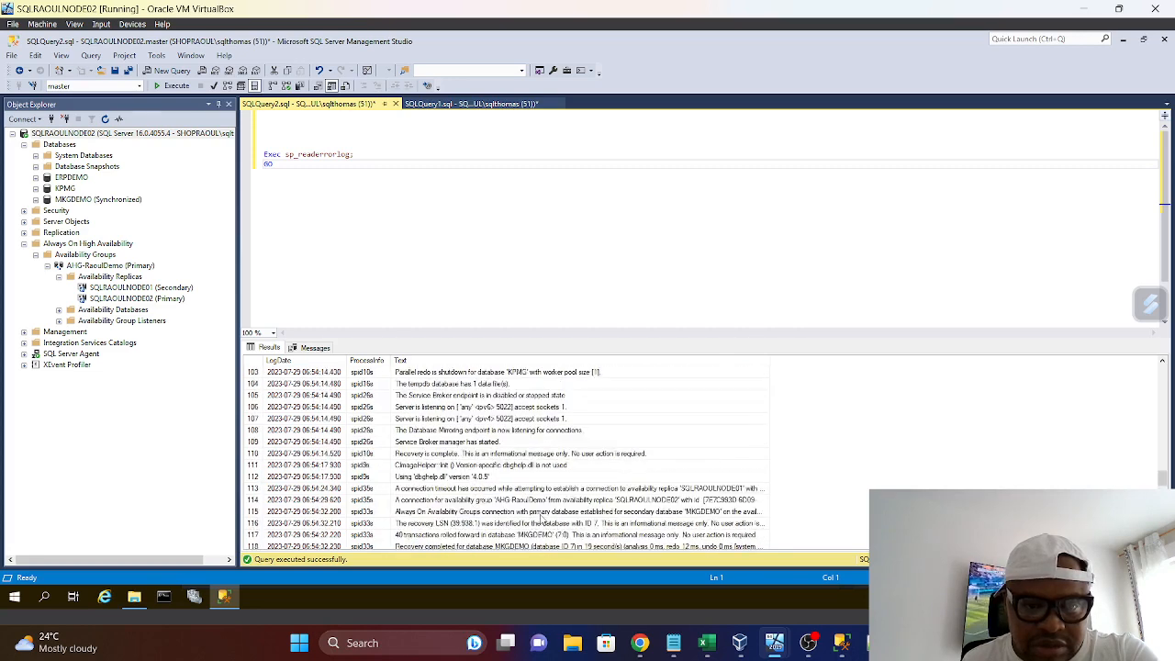
{"action": "scroll", "coordinate": [542, 519], "scroll_direction": "up", "scroll_amount": 8}
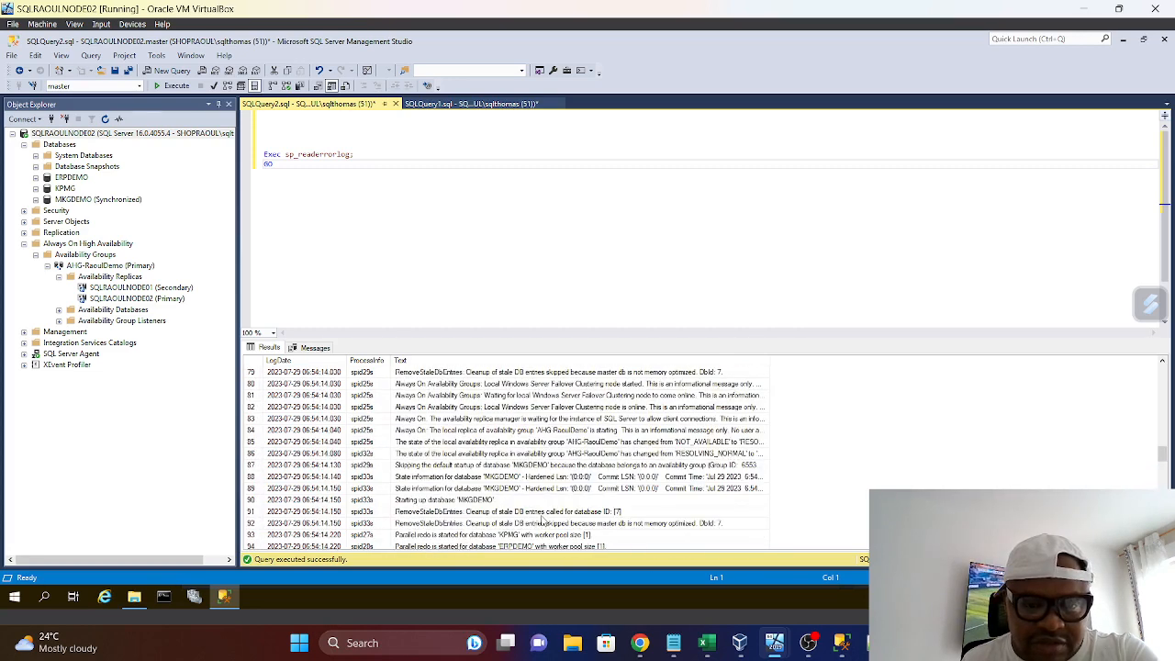
Check the update progress on the SQLRAOULNODE01 machine, minimize the installer again and return to the SQLRAOULNODE02 machine
{"action": "mouse_move", "coordinate": [775, 650]}
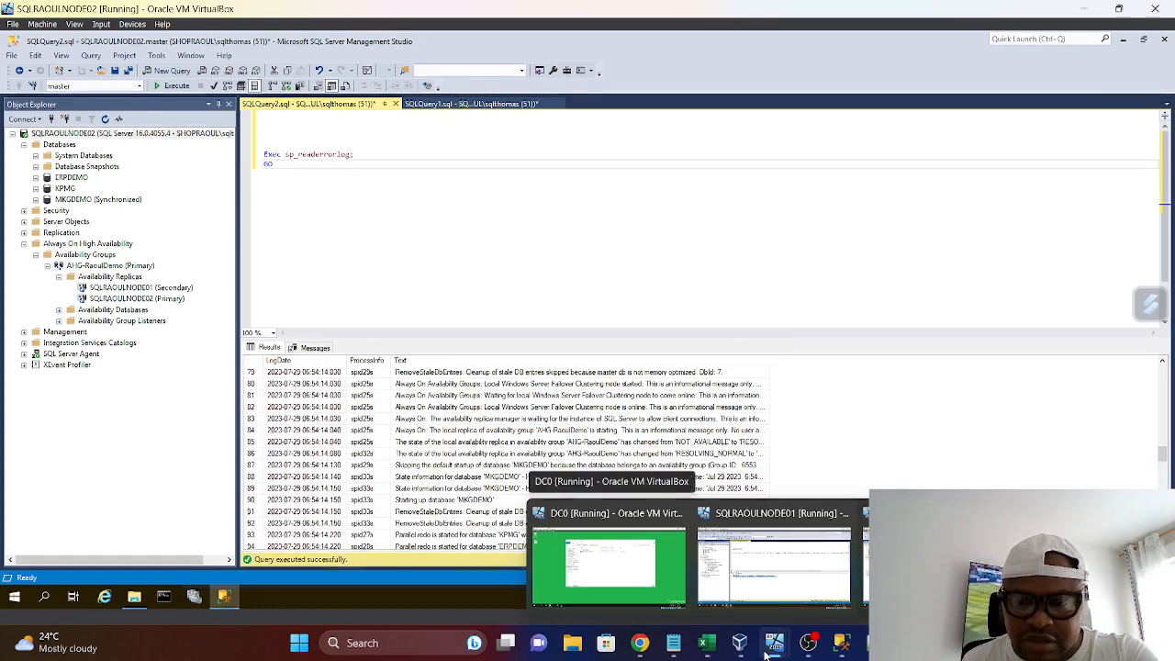
{"action": "left_click", "coordinate": [770, 594]}
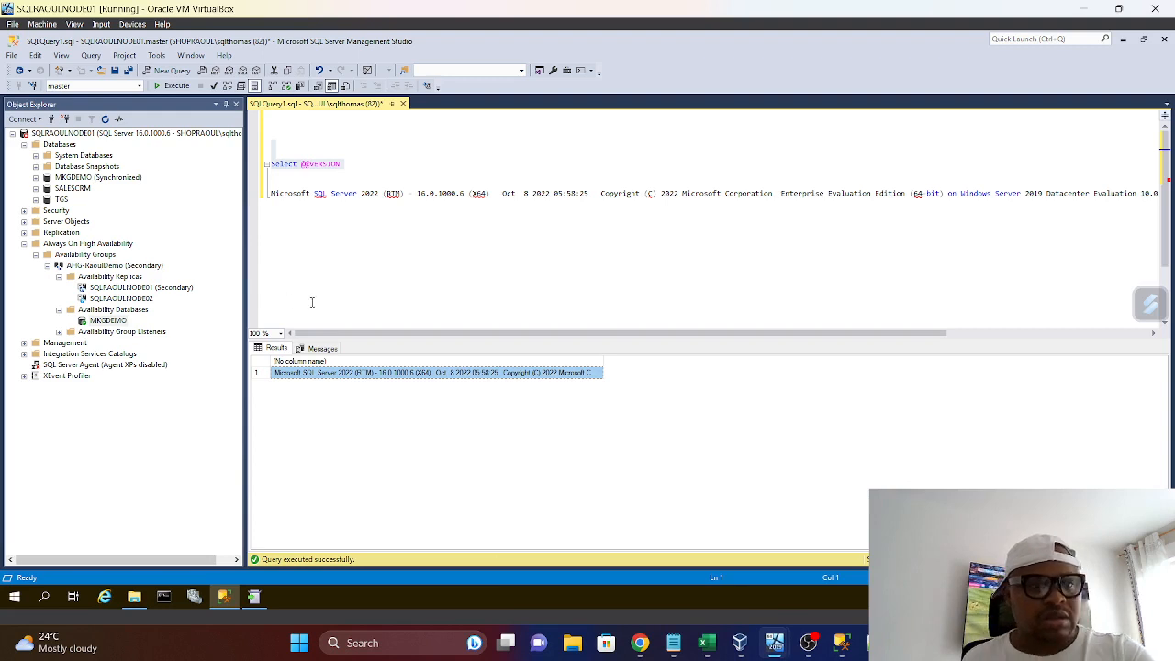
{"action": "left_click", "coordinate": [255, 596]}
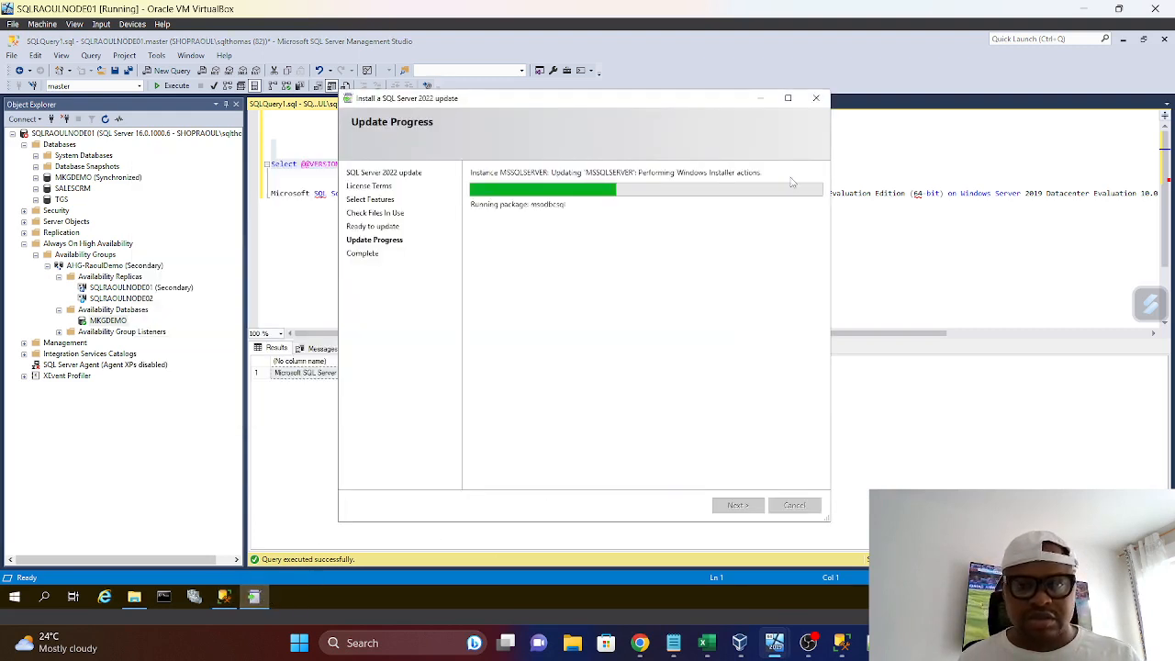
{"action": "left_click", "coordinate": [760, 99]}
{"action": "mouse_move", "coordinate": [823, 651]}
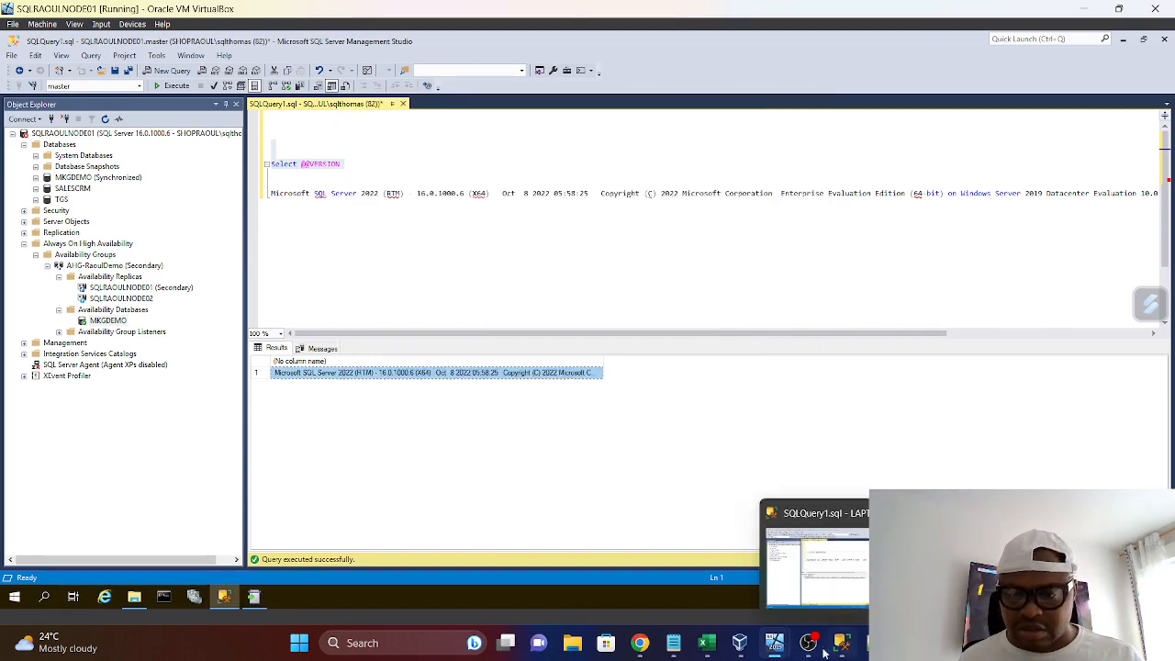
{"action": "mouse_move", "coordinate": [739, 643]}
{"action": "left_click", "coordinate": [780, 564]}
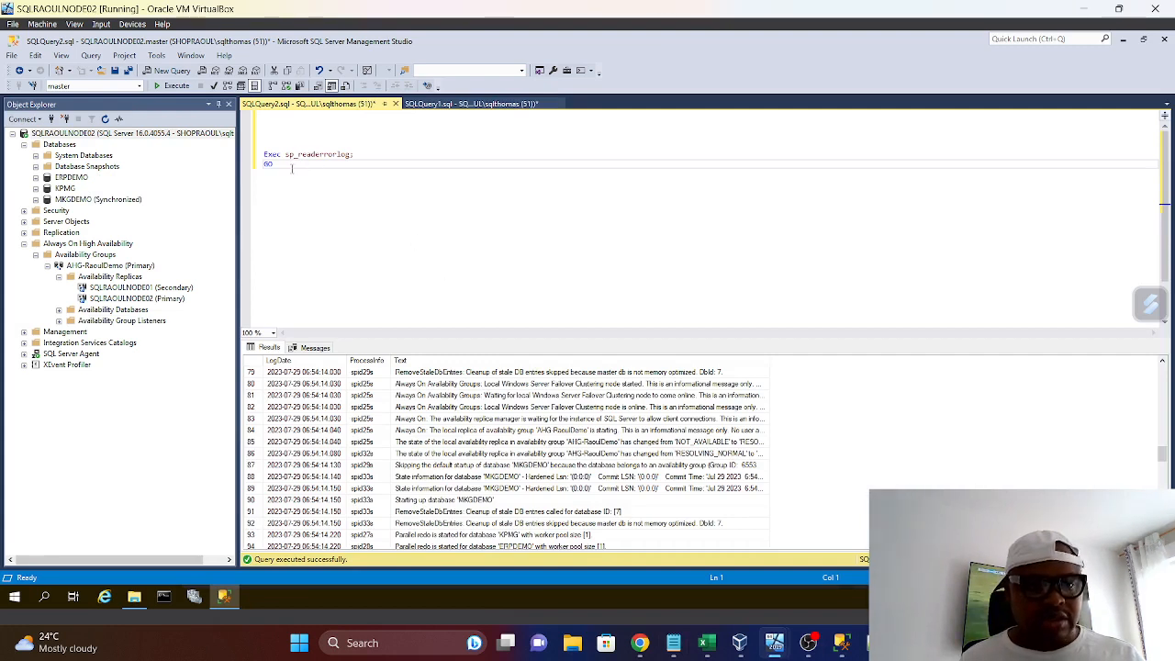
Replace the sp_readerrorlog query with a DBCC CHECKDB ('') statement with an empty database name
{"action": "left_click_drag", "start_coordinate": [292, 168], "coordinate": [266, 144]}
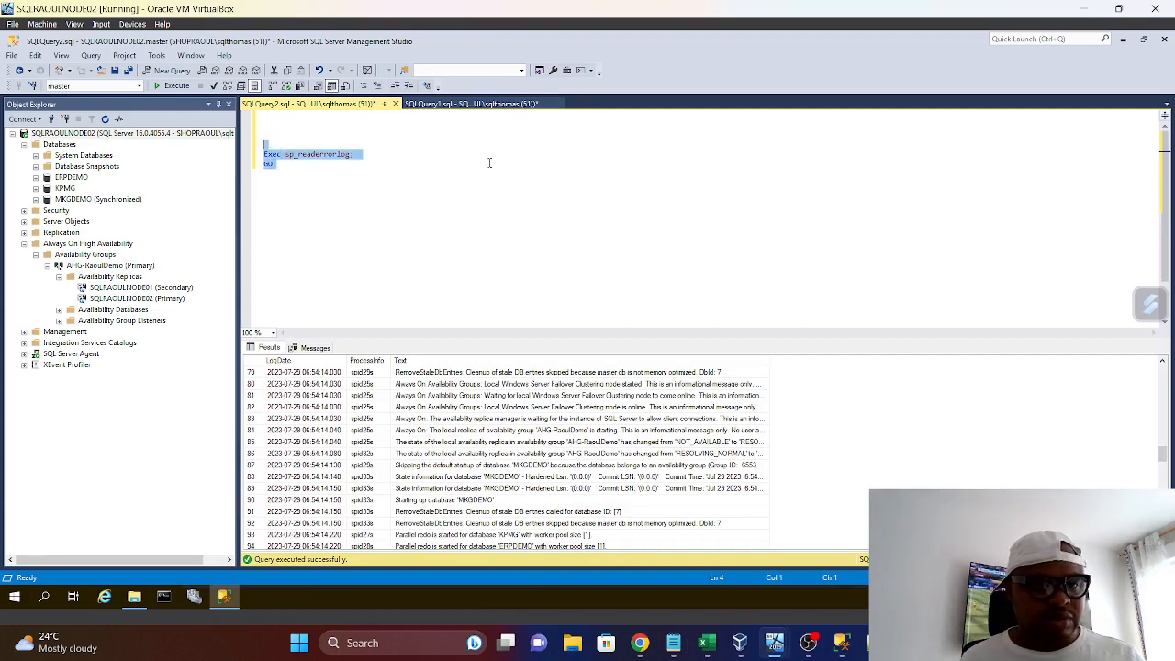
{"action": "key", "text": "Delete"}
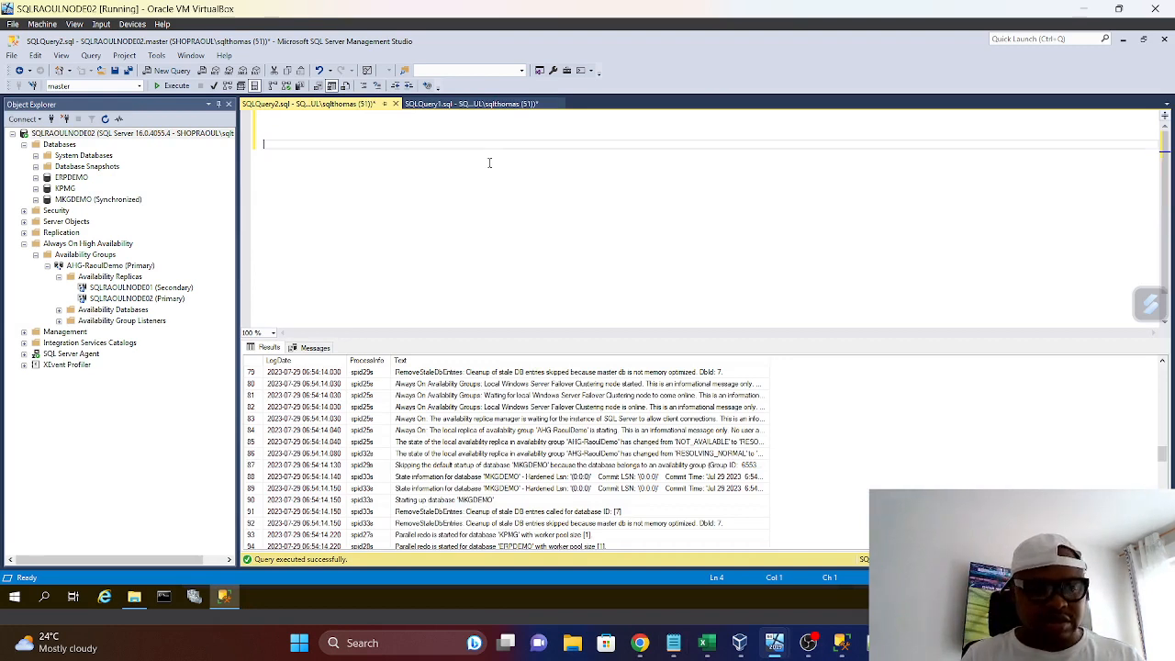
{"action": "type", "text": "s"}
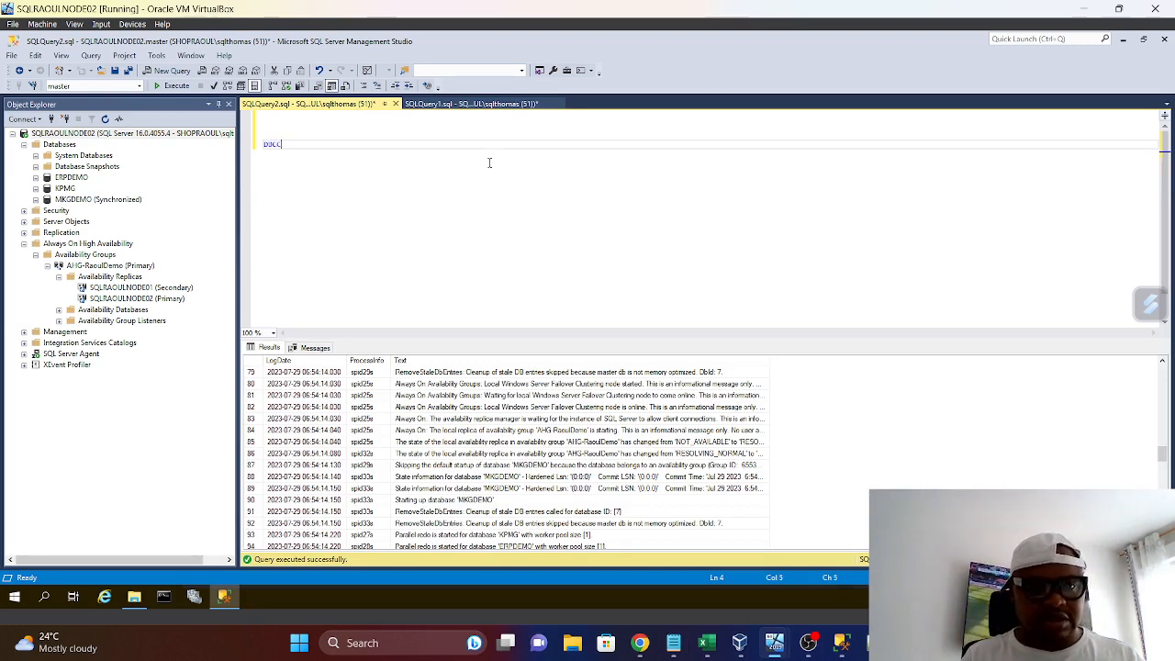
{"action": "type", "text": "BCC CHECK"}
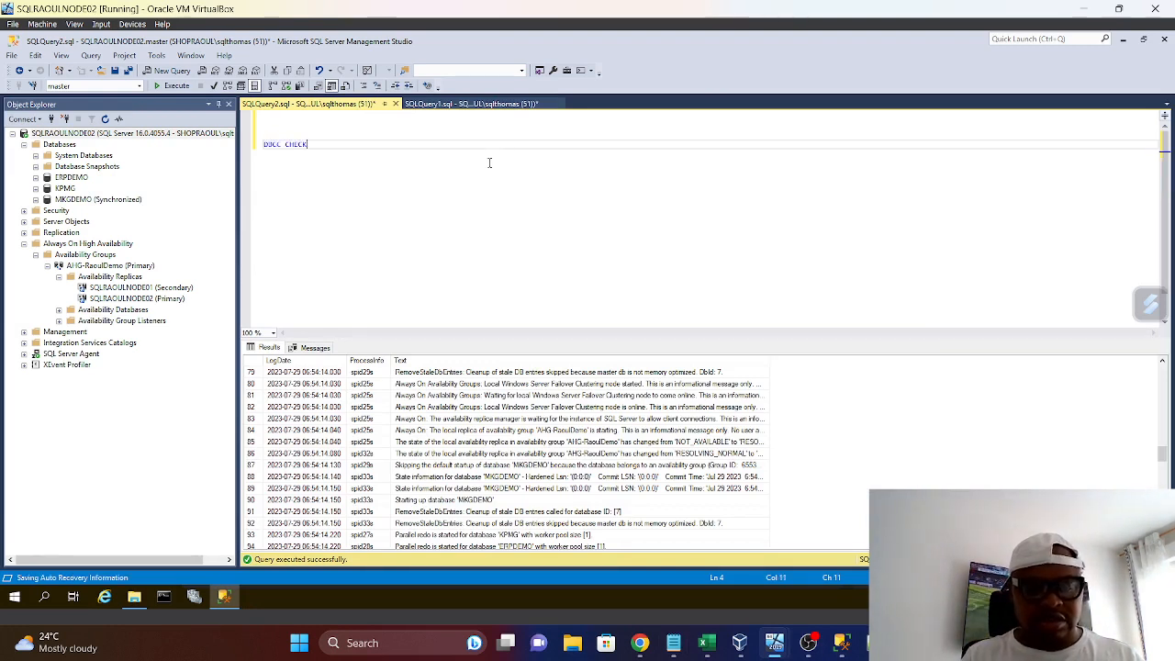
{"action": "type", "text": "DB ('"}
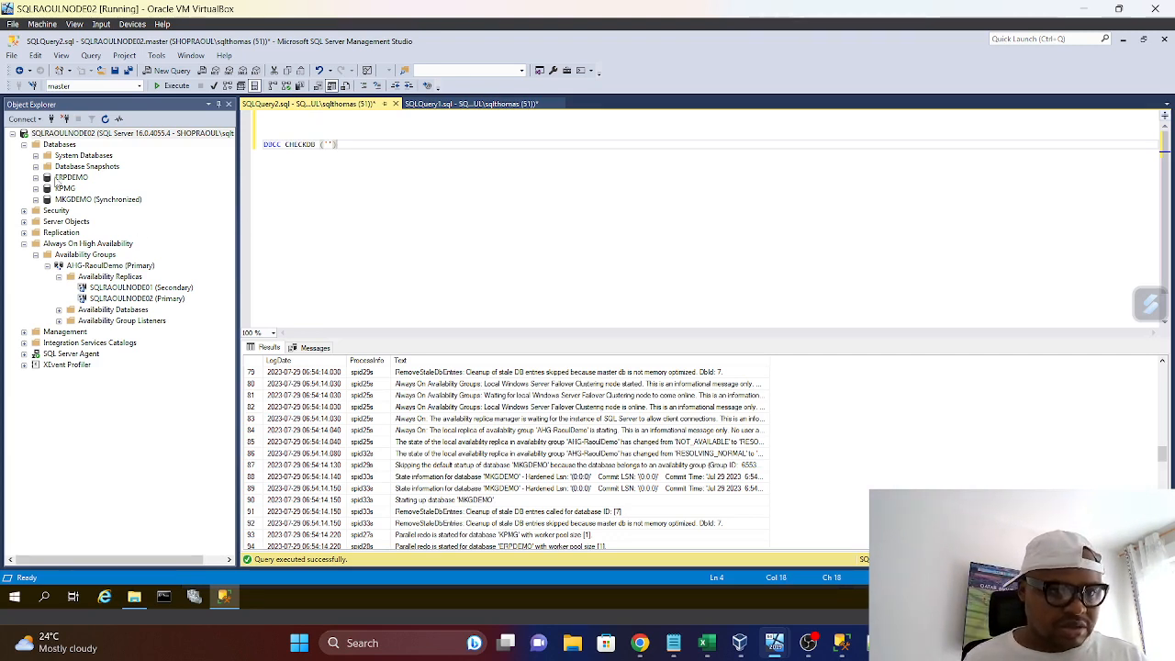
Copy the ERPDEMO database's name from the server tree and insert it between the quotes of the DBCC CHECKDB statement
{"action": "left_click", "coordinate": [57, 180]}
{"action": "right_click", "coordinate": [56, 181]}
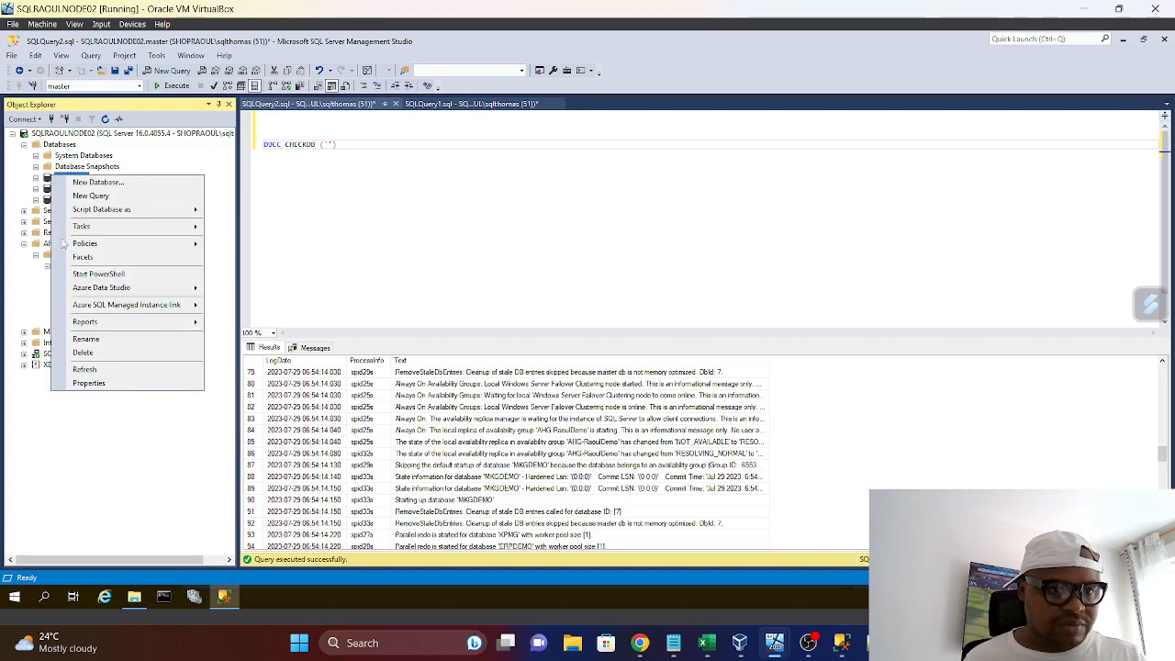
{"action": "left_click", "coordinate": [86, 338]}
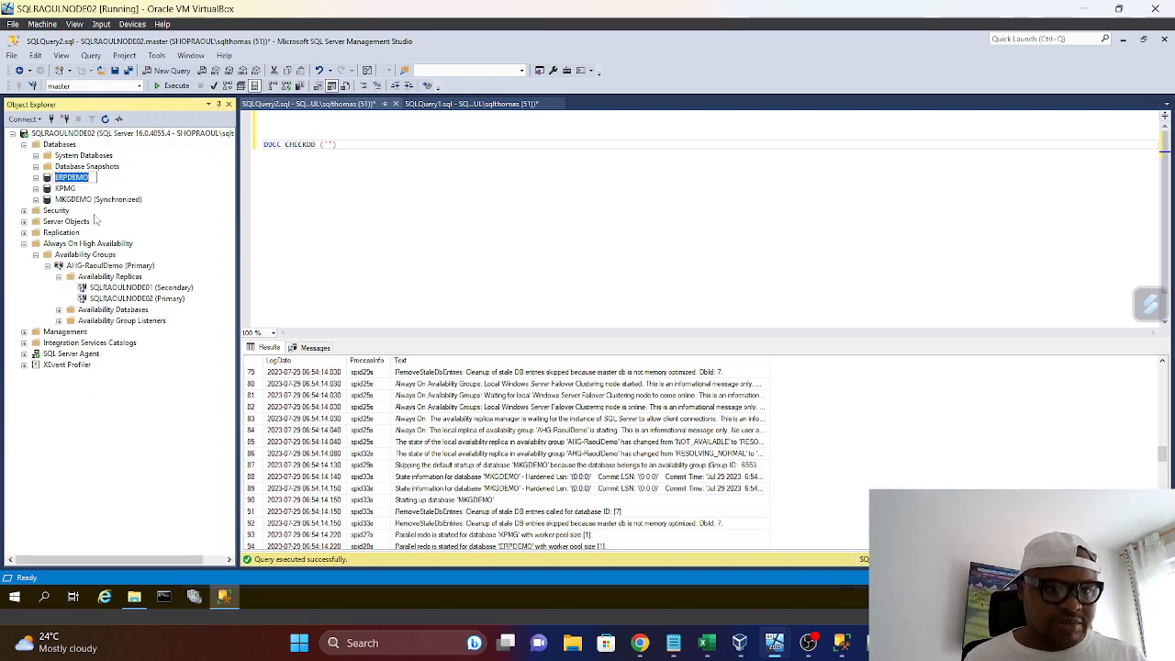
{"action": "right_click", "coordinate": [86, 181]}
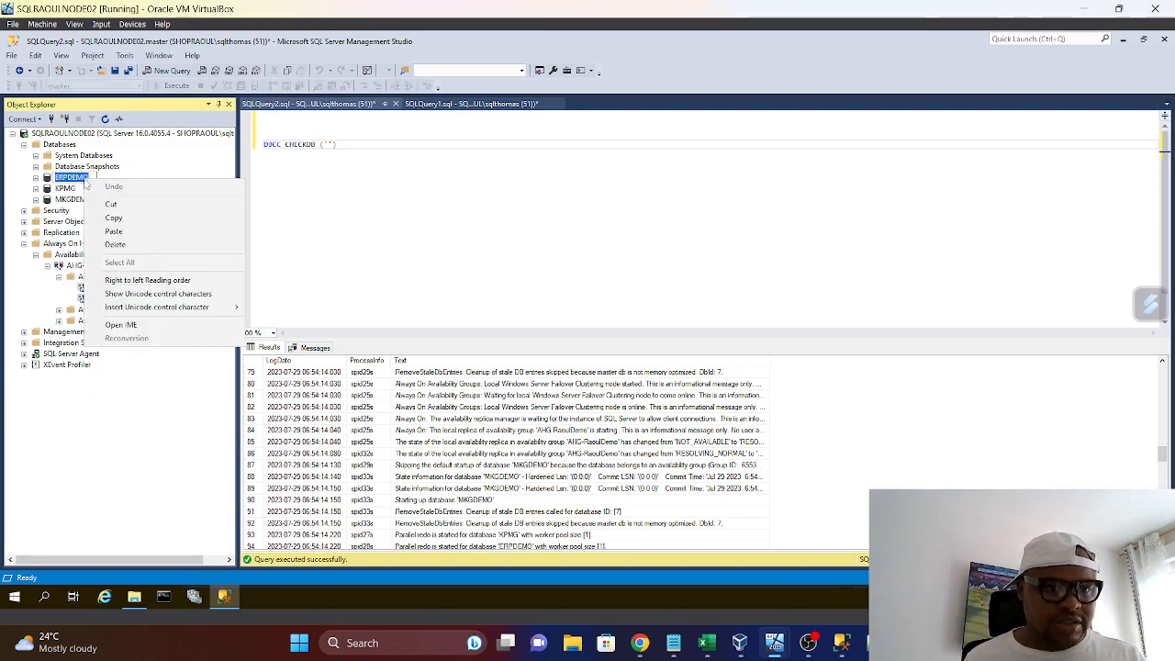
{"action": "left_click", "coordinate": [114, 217]}
{"action": "left_click", "coordinate": [327, 144]}
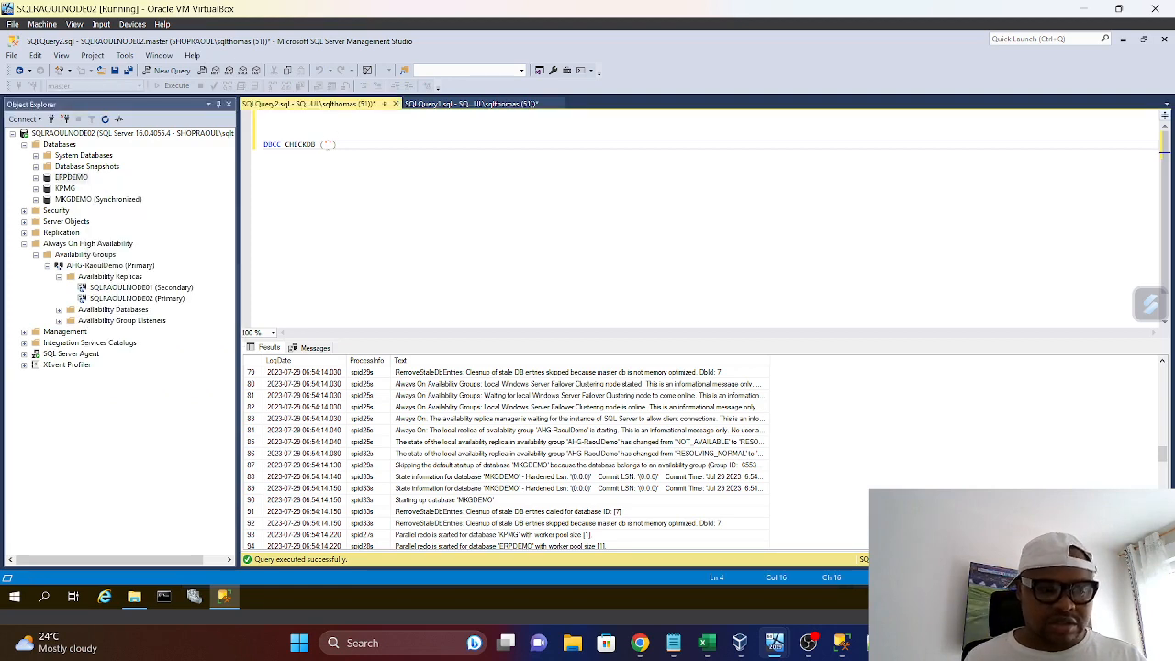
{"action": "key", "text": "ctrl+v"}
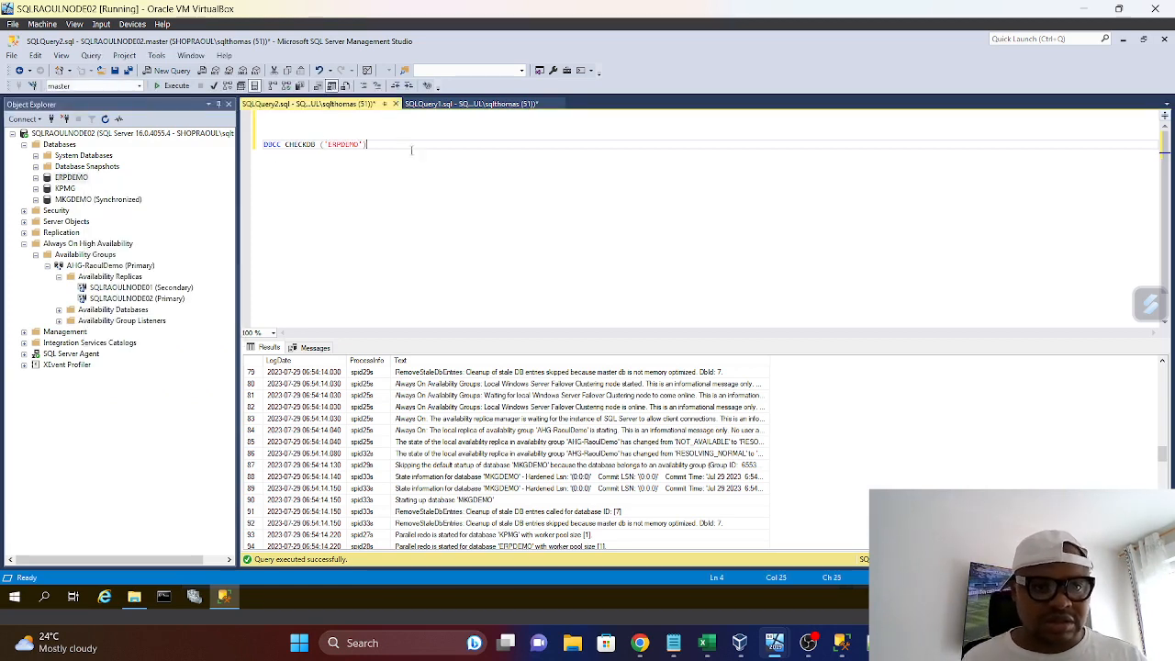
Run the ERPDEMO consistency check and review its messages through the final allocation and consistency error summary
{"action": "left_click", "coordinate": [173, 86]}
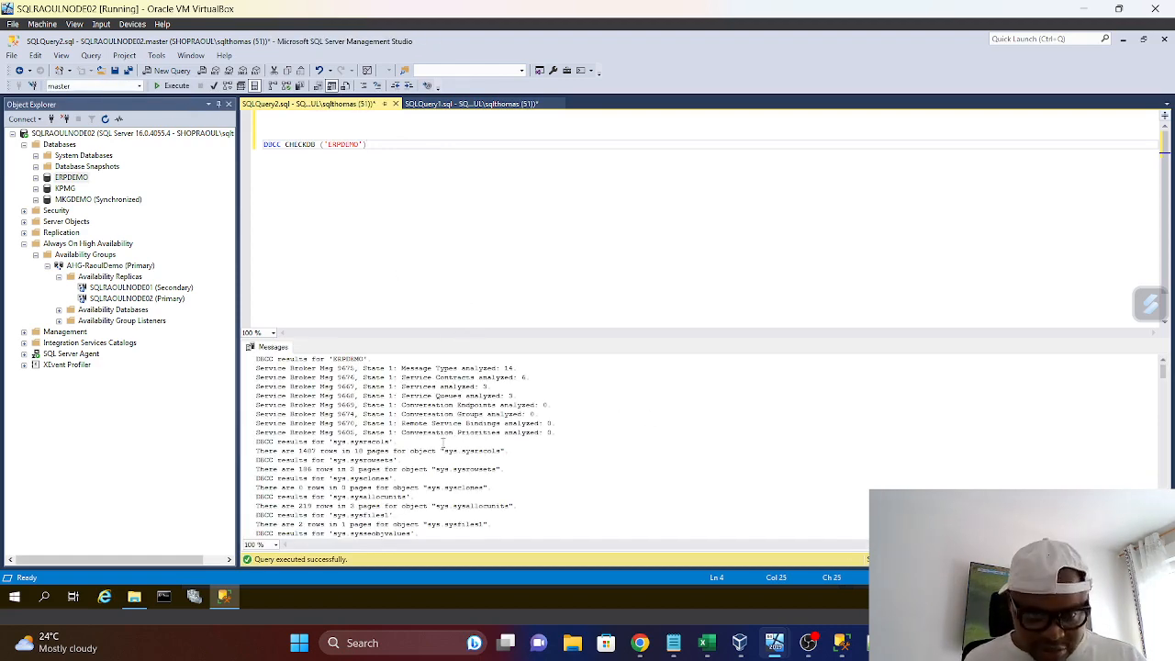
{"action": "scroll", "coordinate": [425, 487], "scroll_direction": "down", "scroll_amount": 13}
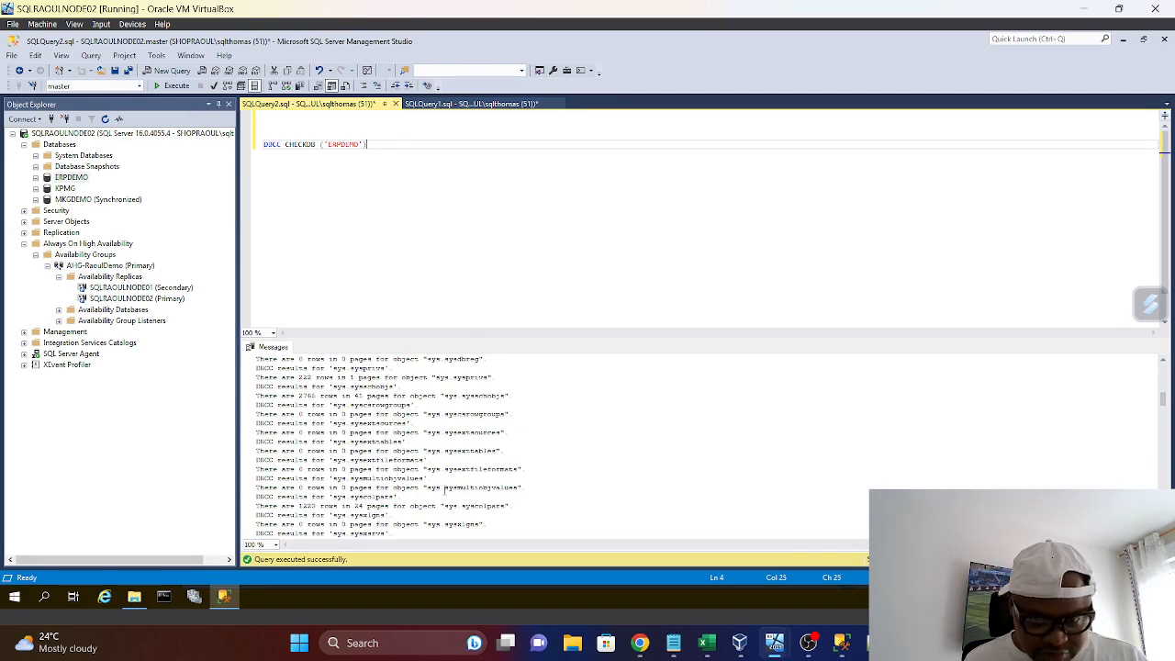
{"action": "scroll", "coordinate": [446, 489], "scroll_direction": "down", "scroll_amount": 15}
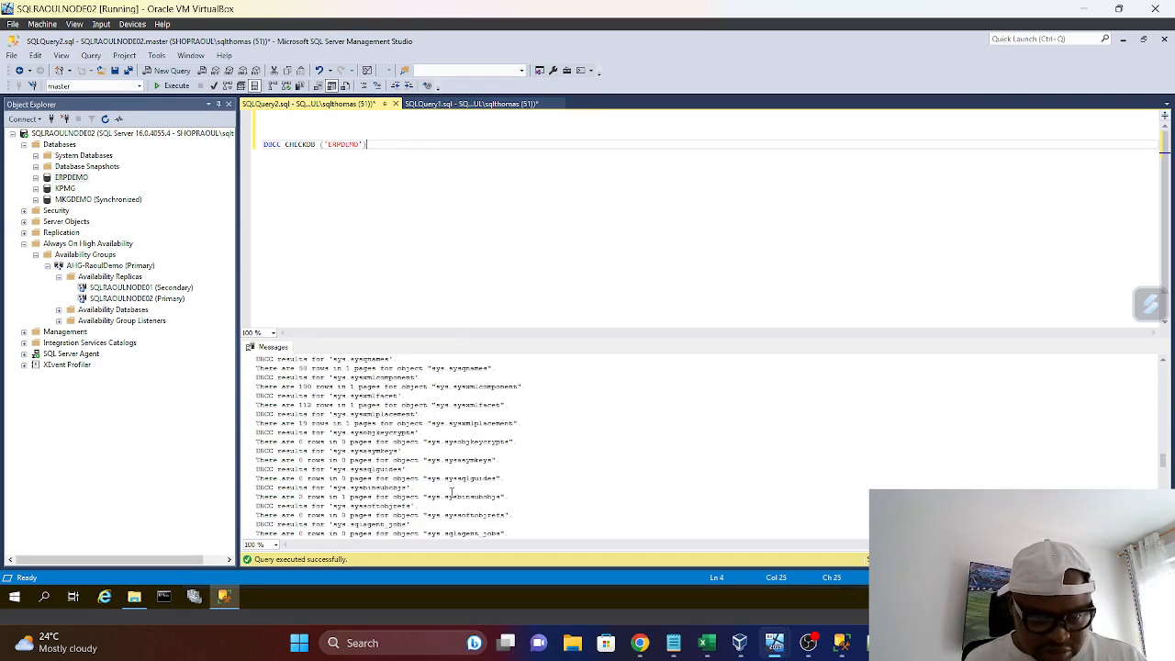
{"action": "scroll", "coordinate": [446, 487], "scroll_direction": "down", "scroll_amount": 20}
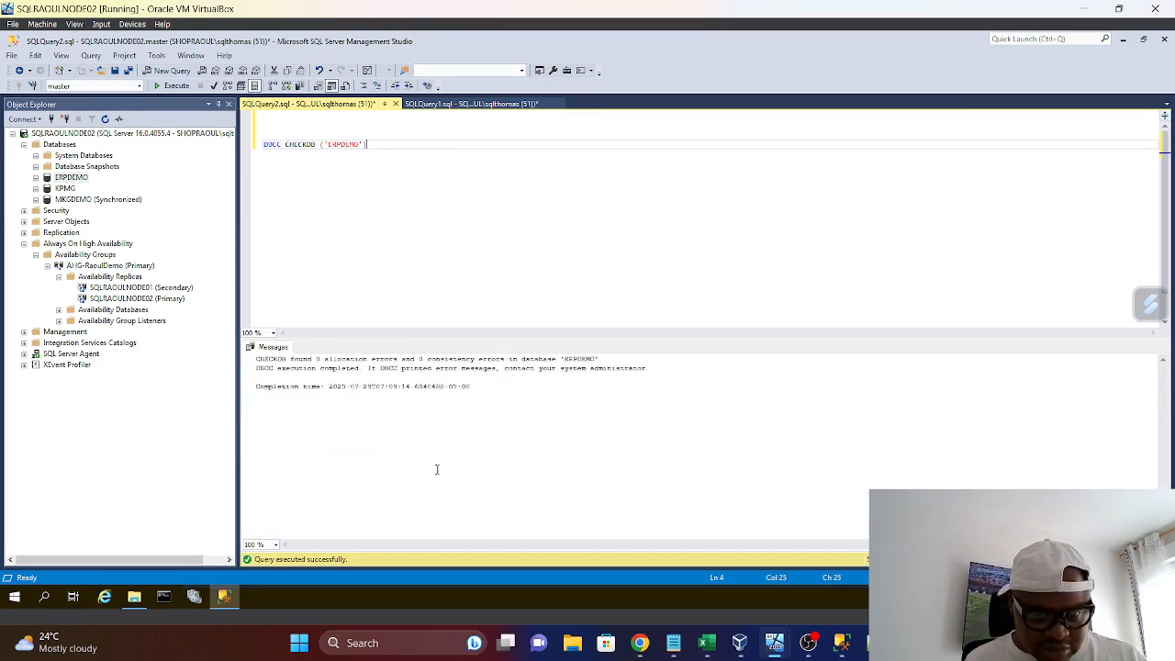
{"action": "scroll", "coordinate": [440, 471], "scroll_direction": "up", "scroll_amount": 4}
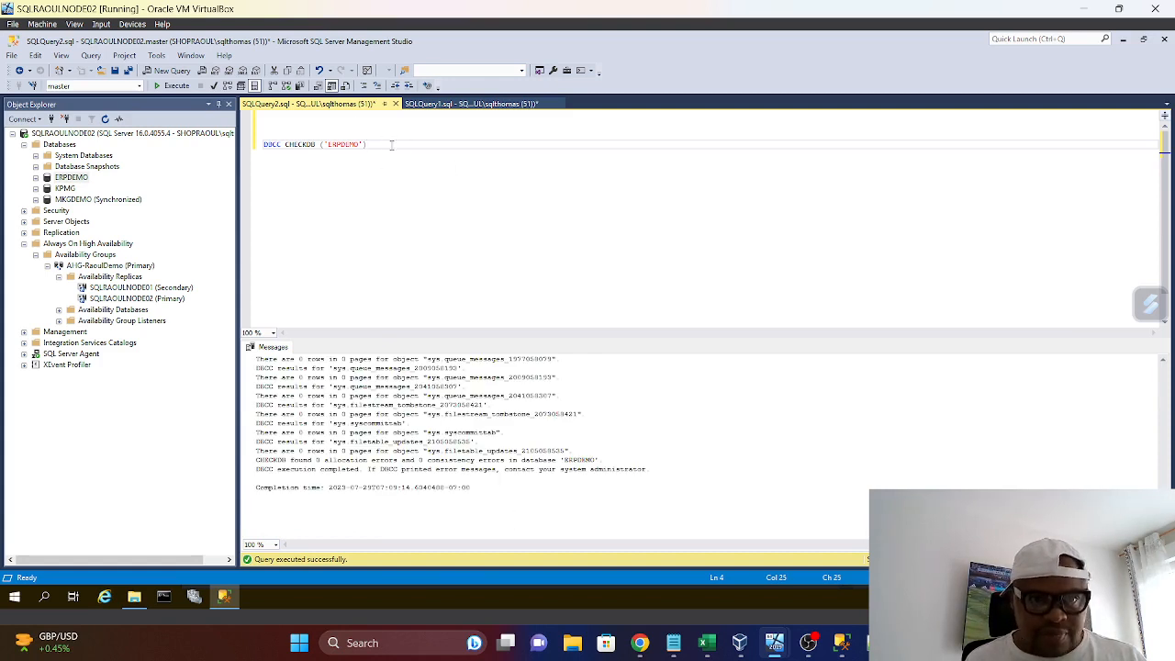
Add a second DBCC CHECKDB statement a few lines below, reusing the copied ('ERPDEMO') argument from the first
{"action": "key", "text": "Return"}
{"action": "key", "text": "Return"}
{"action": "key", "text": "Return"}
{"action": "key", "text": "Return"}
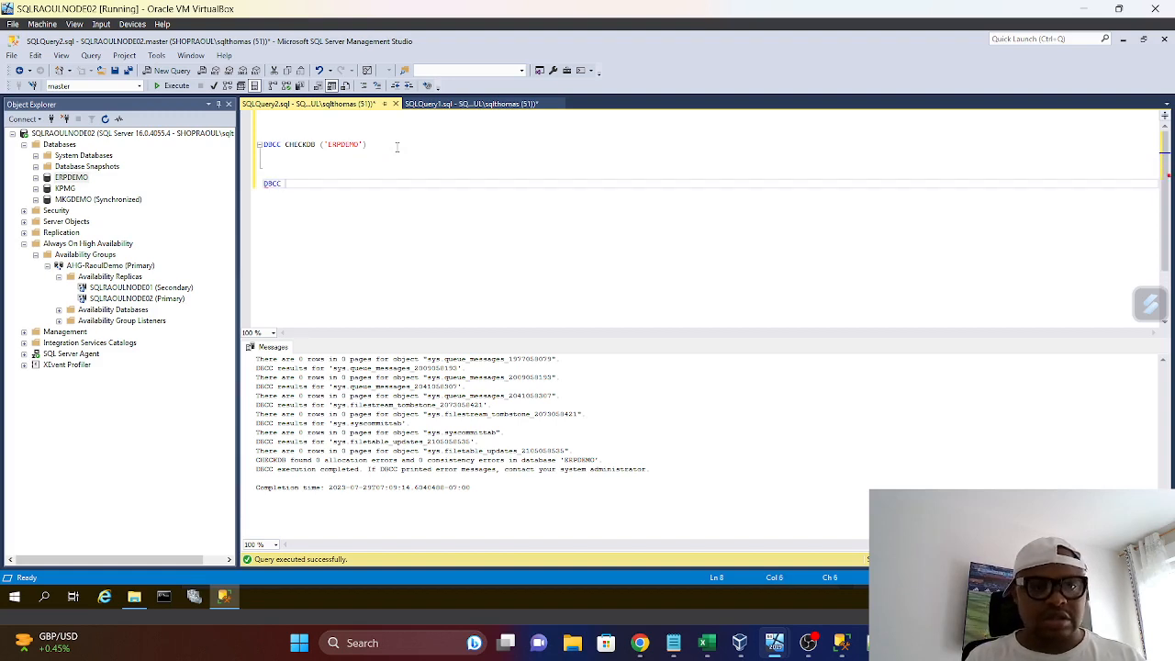
{"action": "type", "text": "DBCC CHECKDB ("}
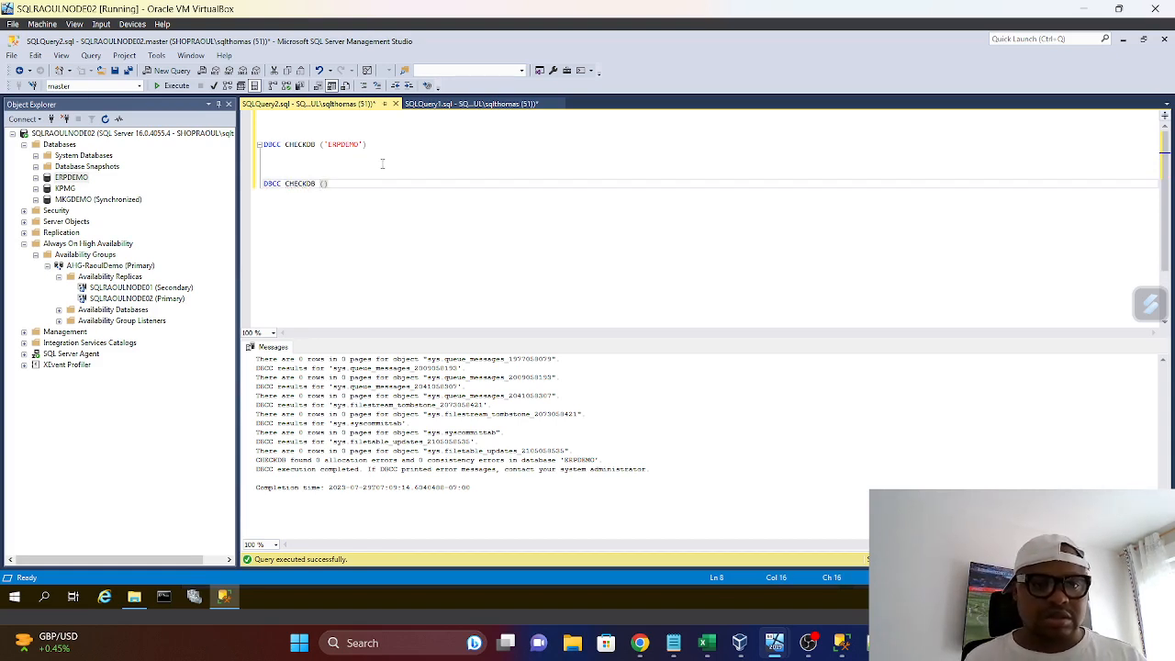
{"action": "left_click_drag", "start_coordinate": [381, 158], "coordinate": [320, 146]}
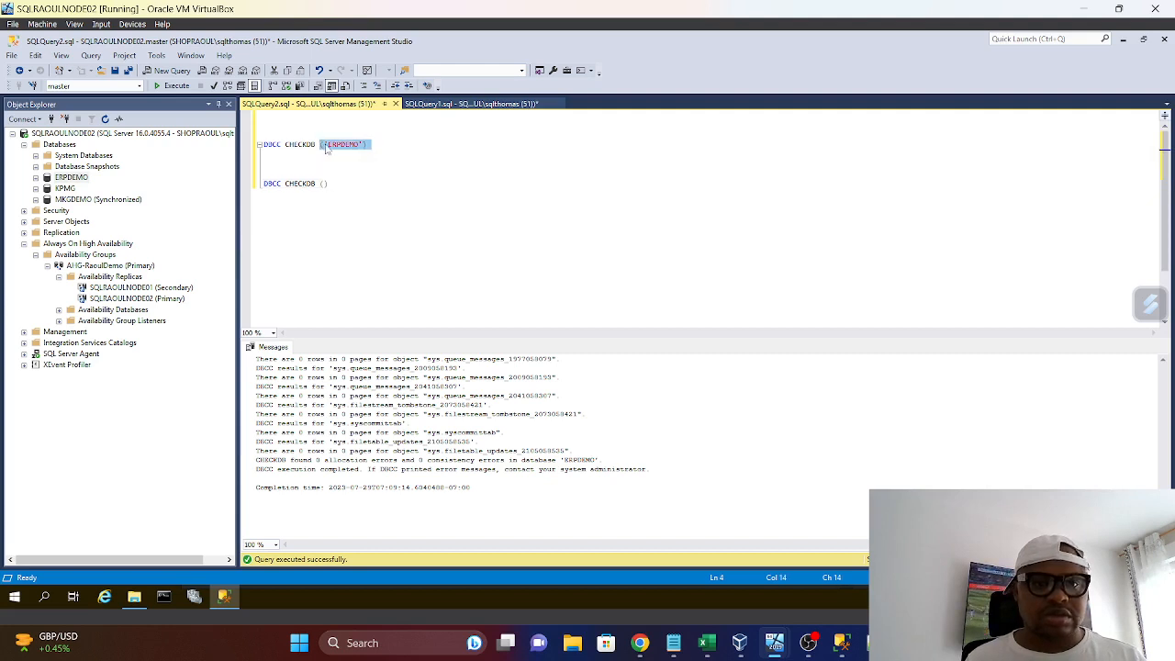
{"action": "right_click", "coordinate": [326, 145]}
{"action": "left_click", "coordinate": [355, 166]}
{"action": "left_click", "coordinate": [327, 183]}
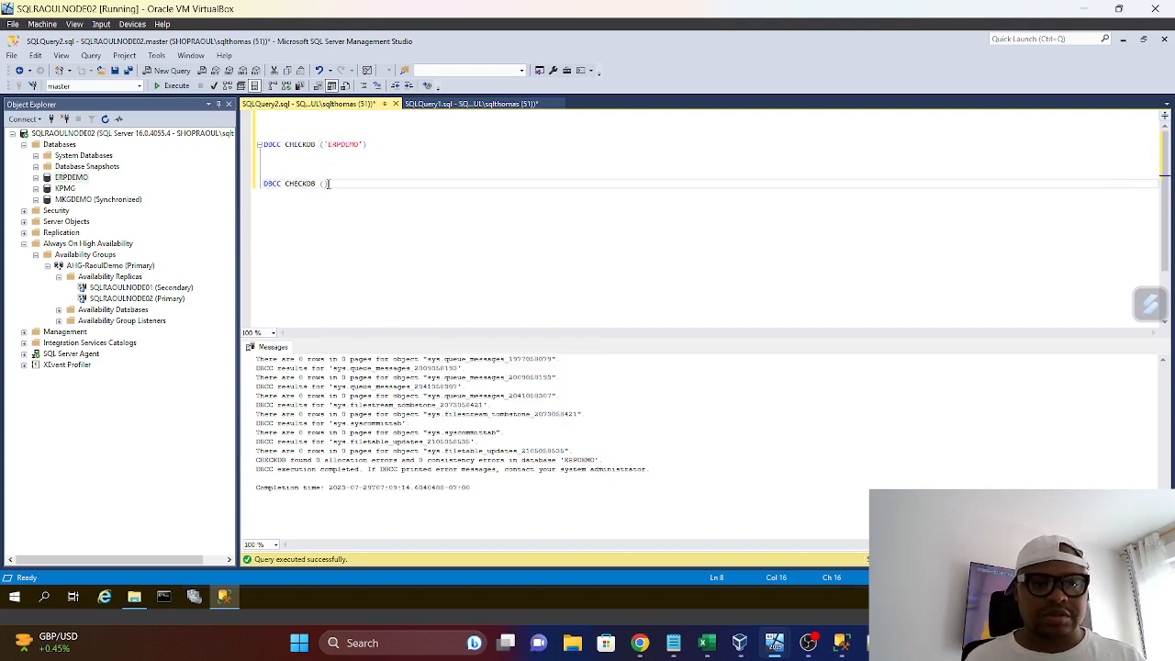
{"action": "key", "text": "ctrl+v"}
{"action": "key", "text": "Return"}
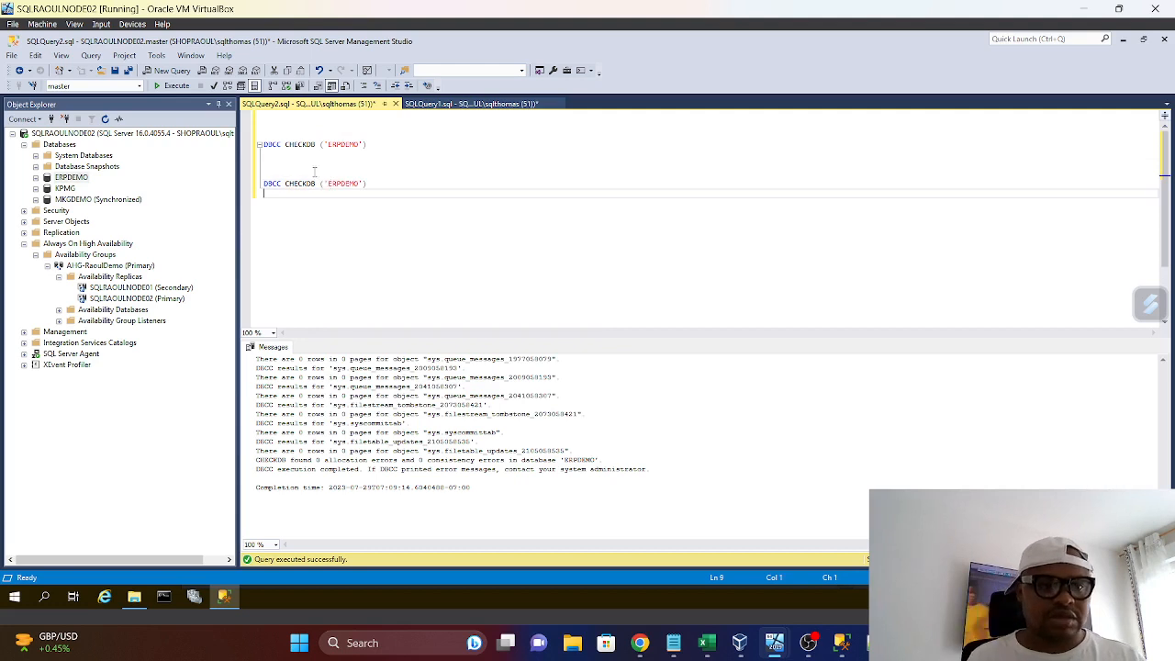
{"action": "left_click", "coordinate": [60, 190]}
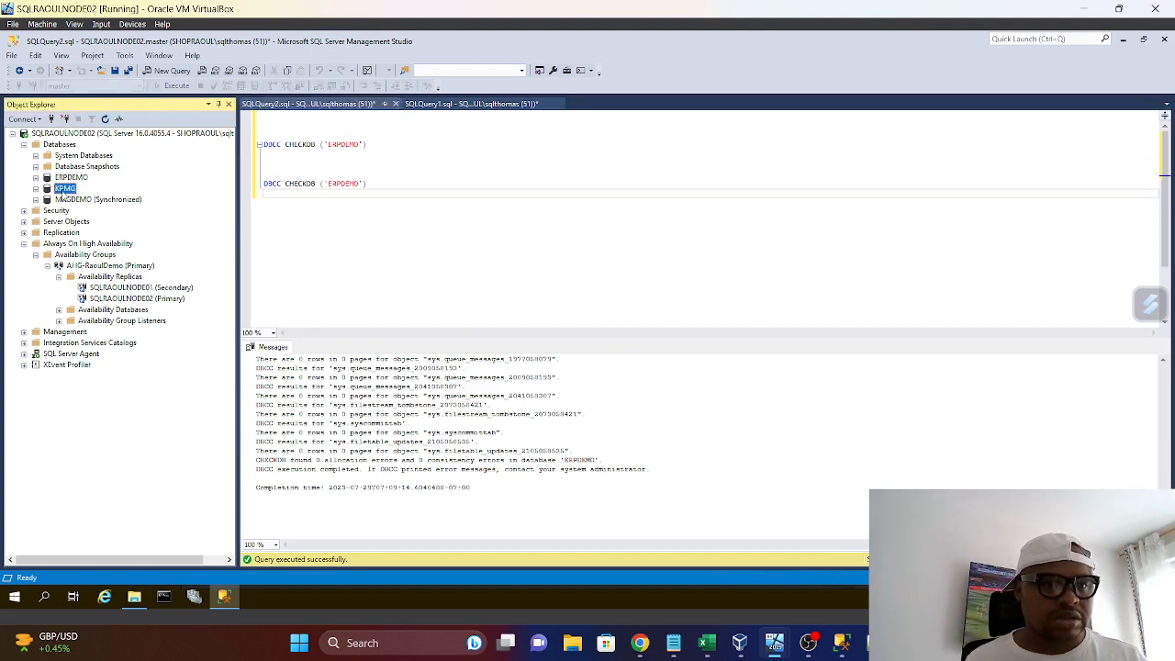
{"action": "right_click", "coordinate": [61, 190]}
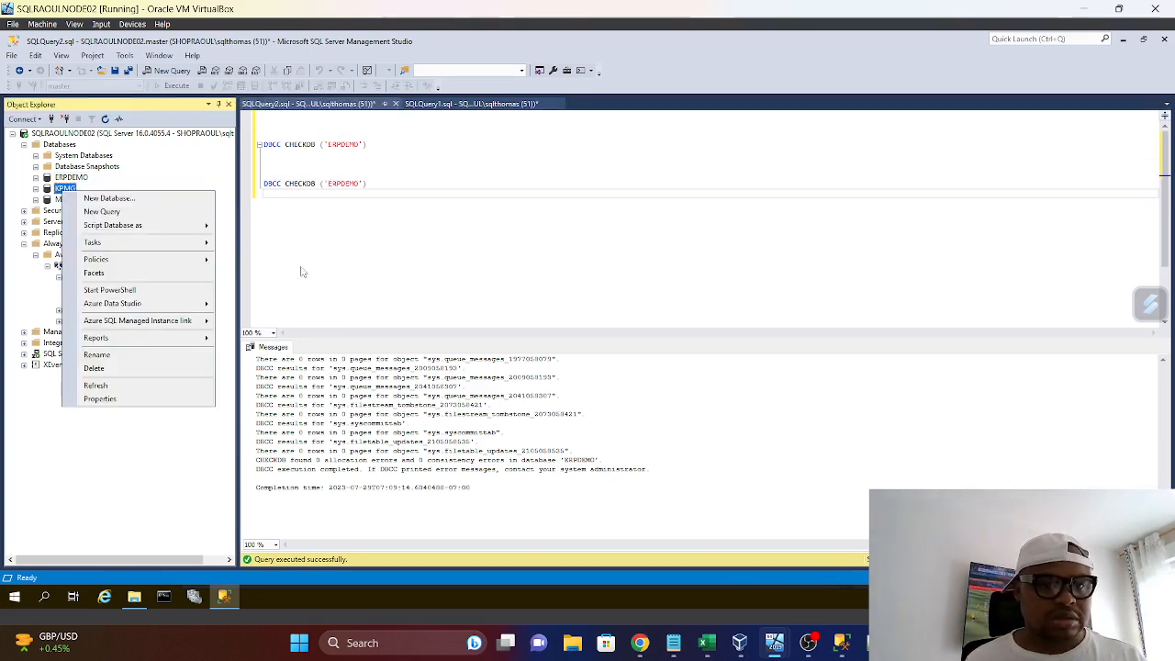
{"action": "left_click", "coordinate": [358, 190]}
Change the database name in the second DBCC CHECKDB statement to KPMG
{"action": "left_click", "coordinate": [357, 184]}
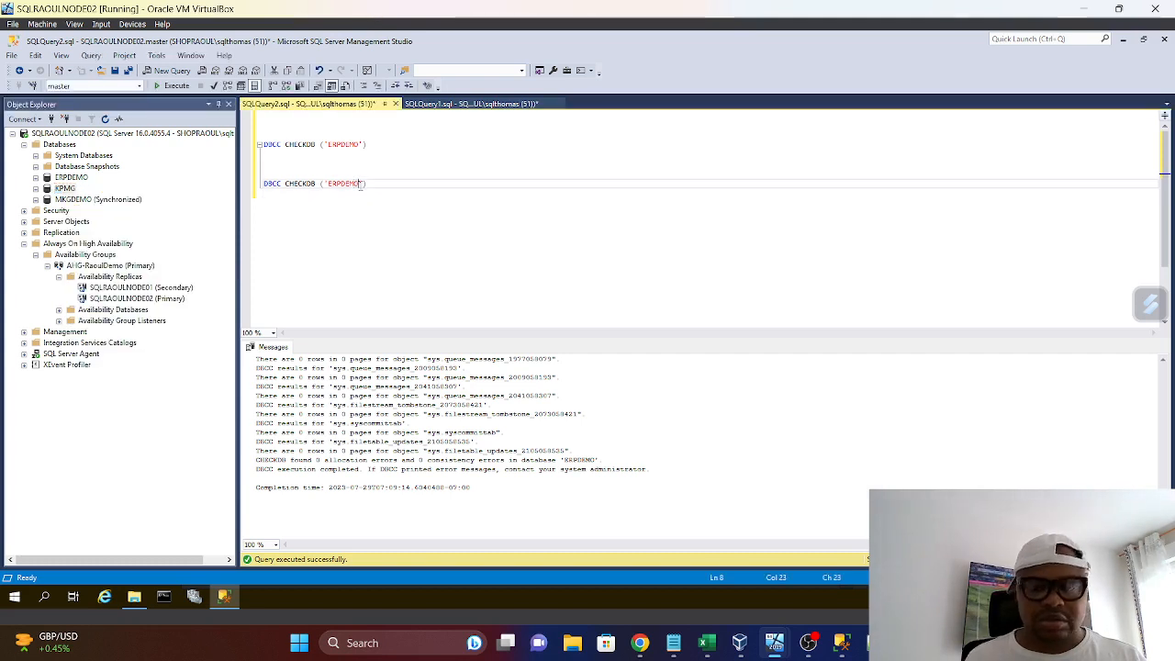
{"action": "key", "text": "BackSpace"}
{"action": "key", "text": "BackSpace"}
{"action": "key", "text": "BackSpace"}
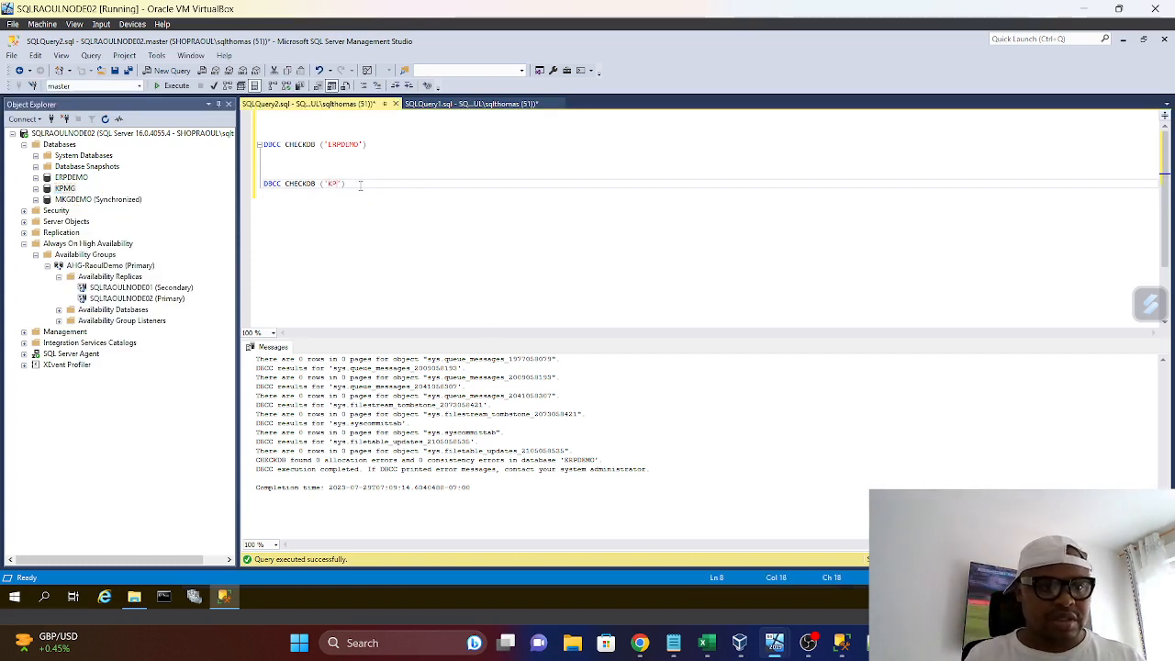
{"action": "type", "text": "KPMG"}
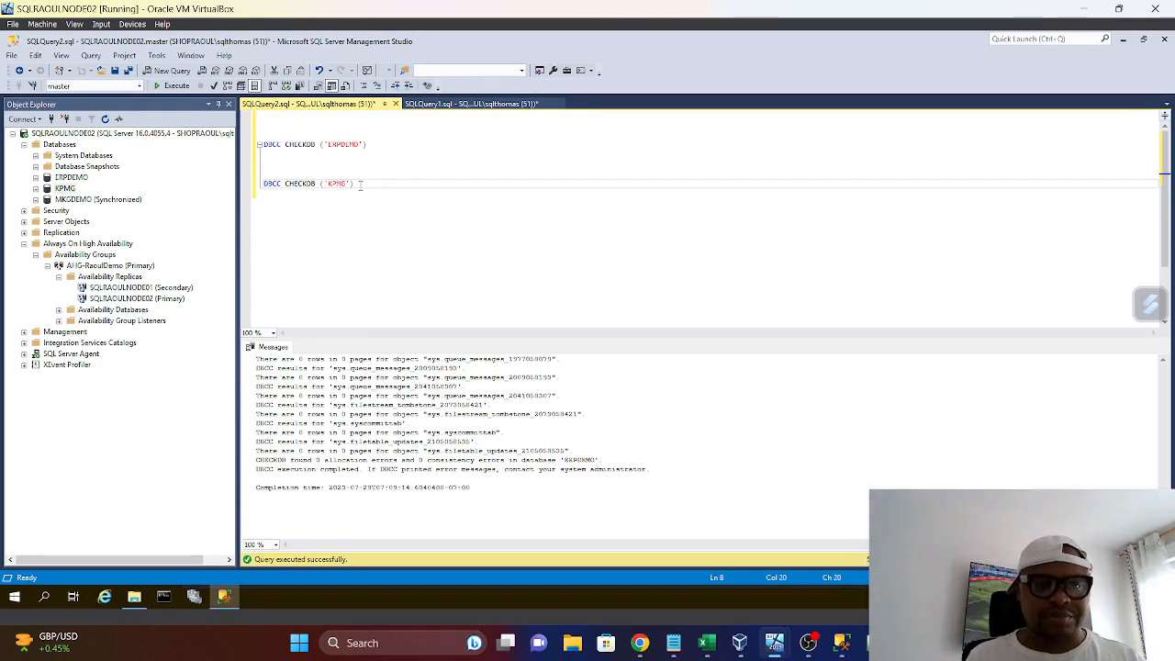
Run only the KPMG consistency check statement and review the messages it returns
{"action": "left_click_drag", "start_coordinate": [354, 184], "coordinate": [201, 179]}
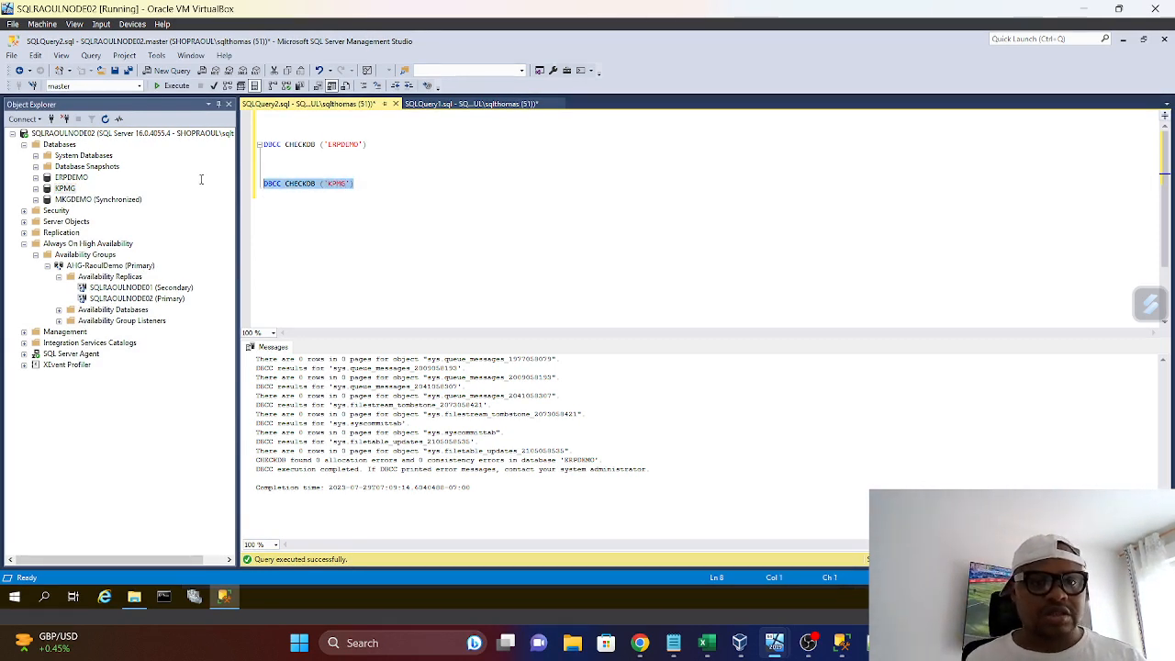
{"action": "left_click", "coordinate": [172, 87]}
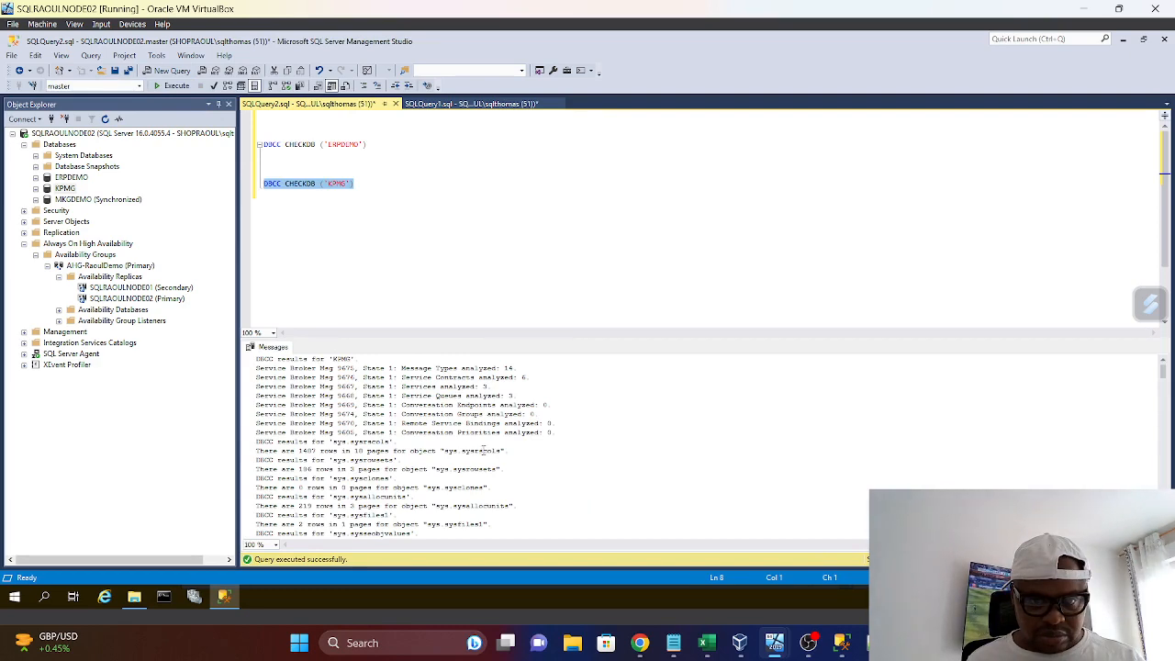
{"action": "scroll", "coordinate": [447, 459], "scroll_direction": "down", "scroll_amount": 10}
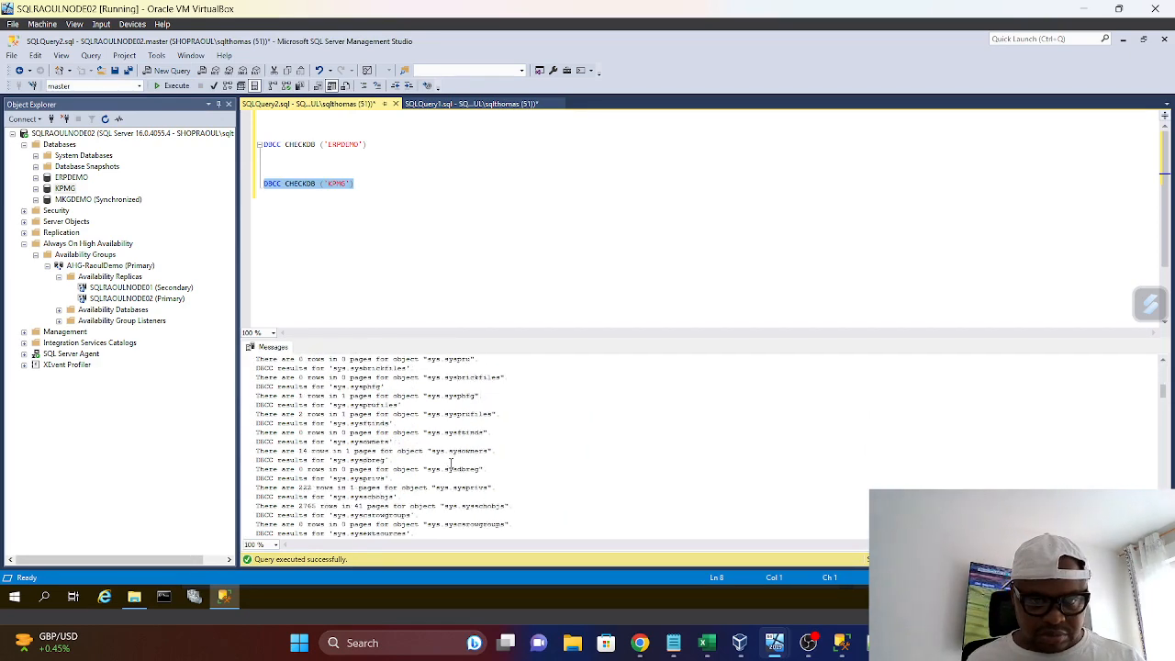
{"action": "scroll", "coordinate": [475, 453], "scroll_direction": "down", "scroll_amount": 5}
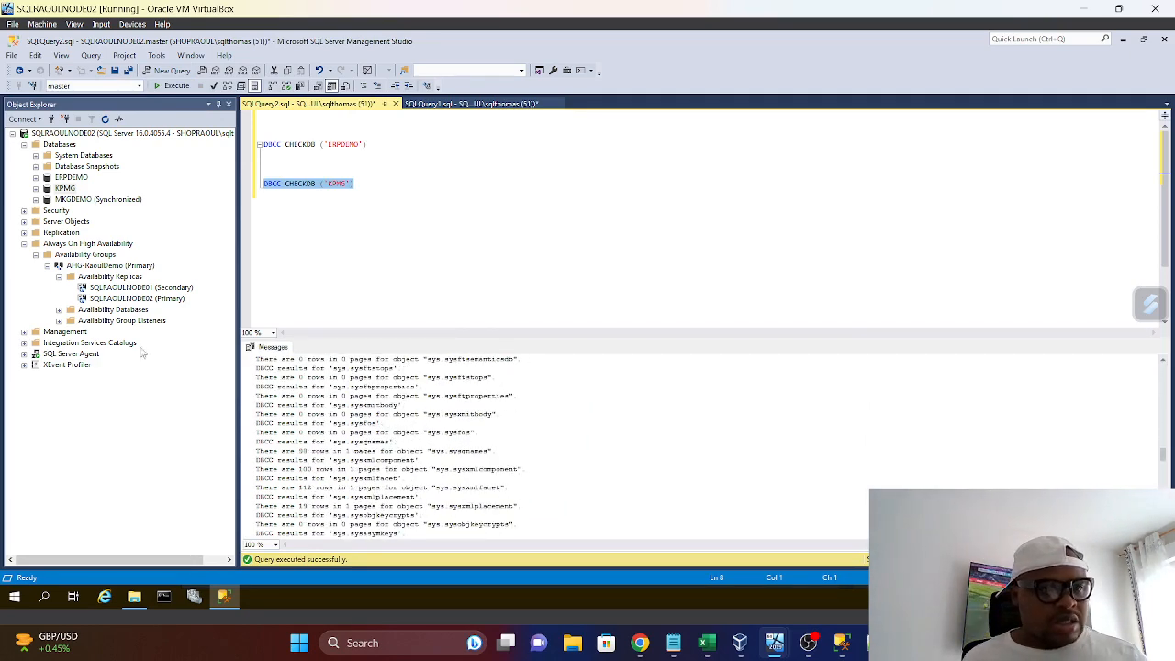
Collapse the Availability Groups and Always On High Availability folders in SQLRAOULNODE02's server tree
{"action": "left_click", "coordinate": [35, 255]}
{"action": "left_click", "coordinate": [24, 243]}
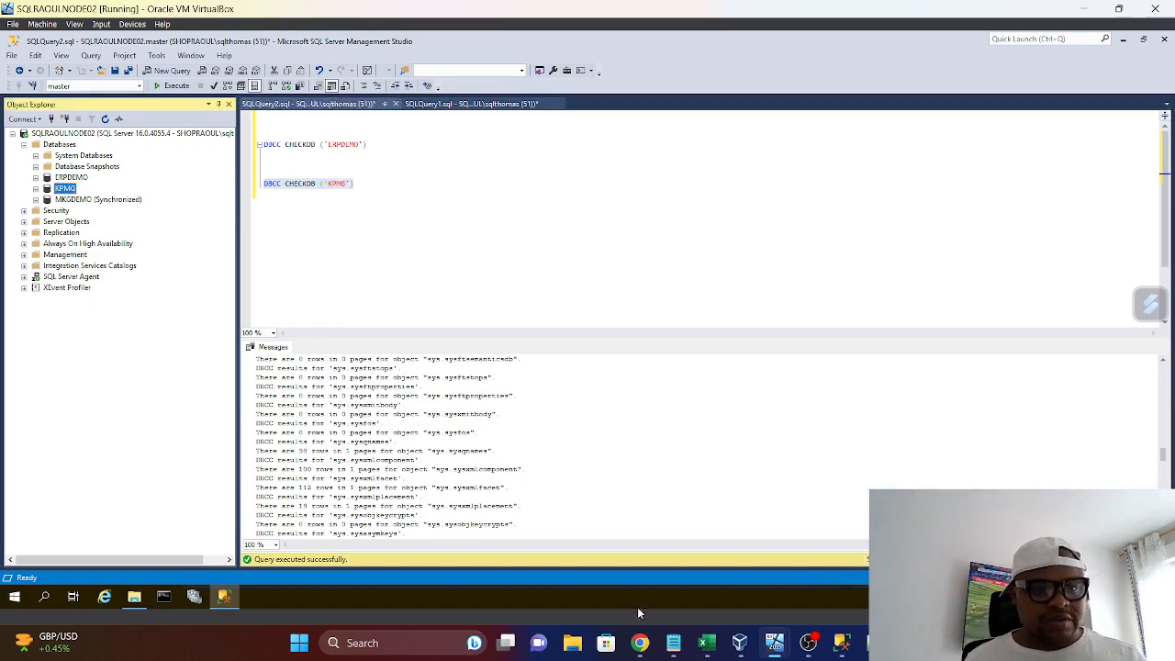
Switch to the SQLRAOULNODE01 virtual machine
{"action": "left_click", "coordinate": [845, 648]}
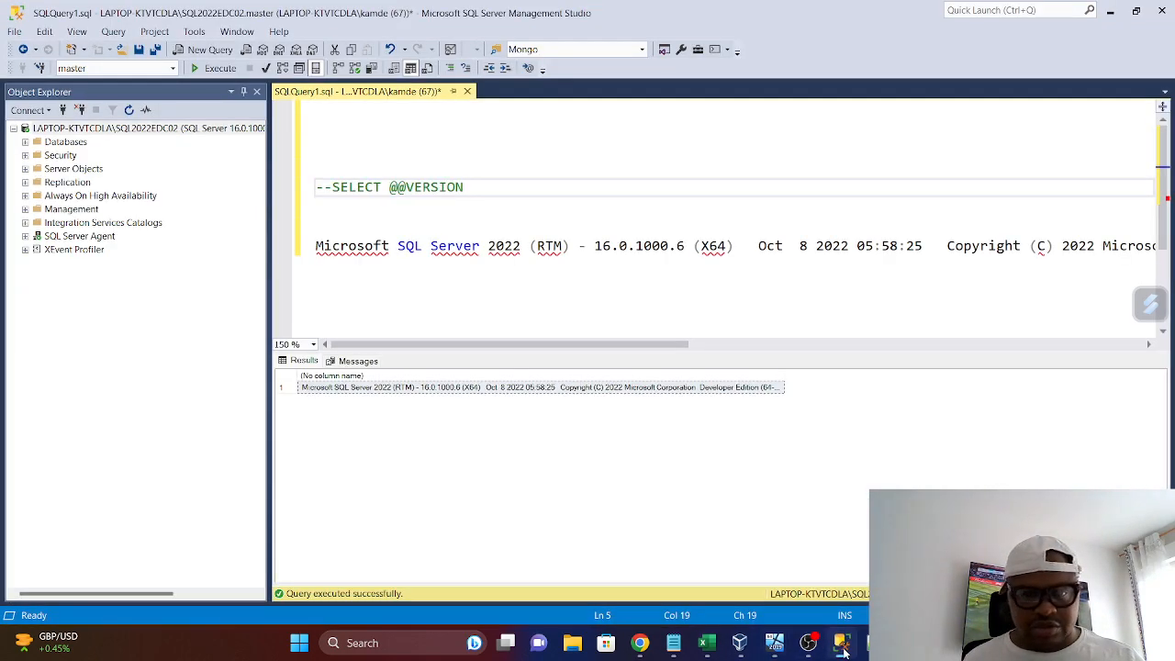
{"action": "mouse_move", "coordinate": [771, 650]}
{"action": "left_click", "coordinate": [769, 587]}
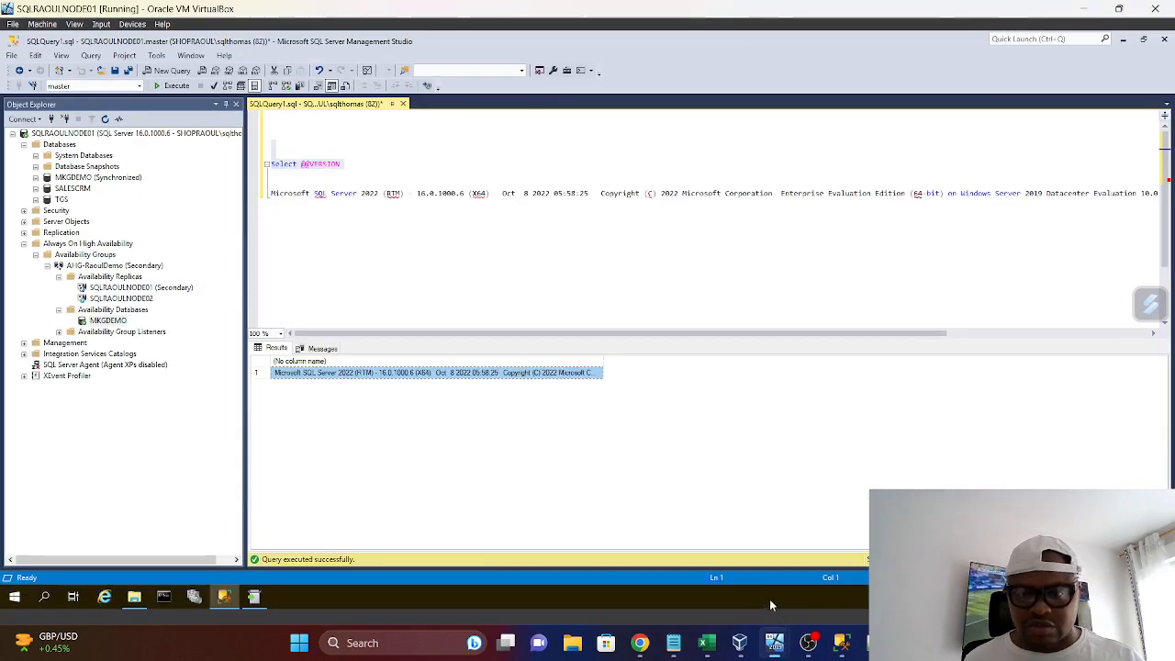
Try to bring the SQL Server 2022 update installer window to the front on SQLRAOULNODE01 to check its progress
{"action": "left_click", "coordinate": [259, 598]}
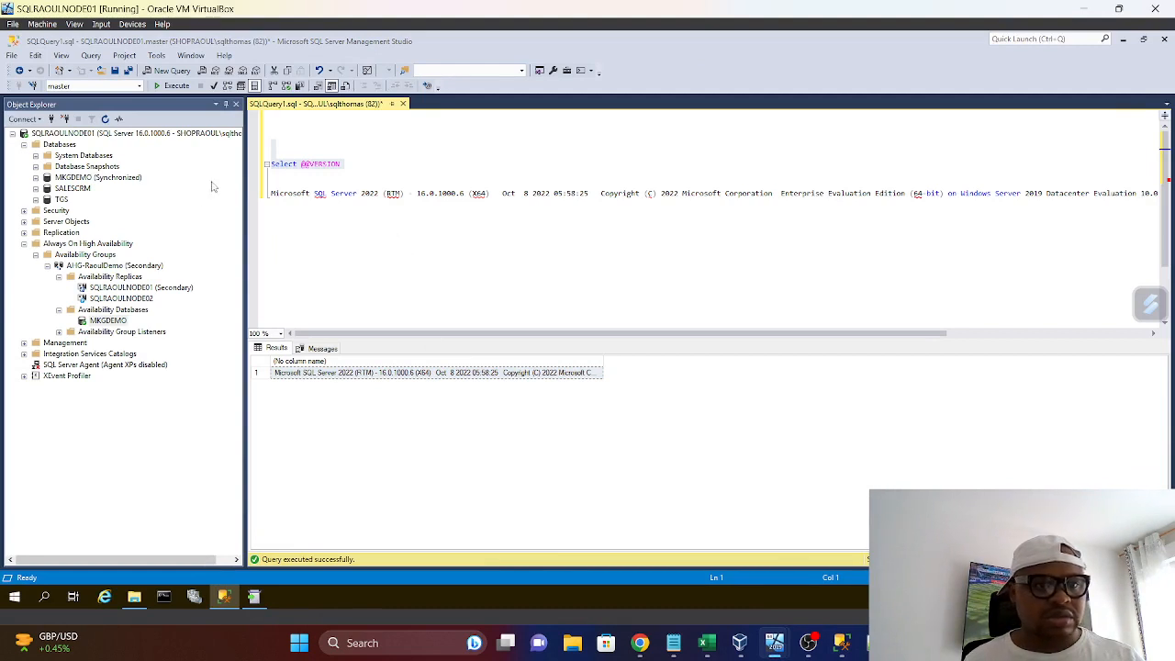
{"action": "mouse_move", "coordinate": [255, 598]}
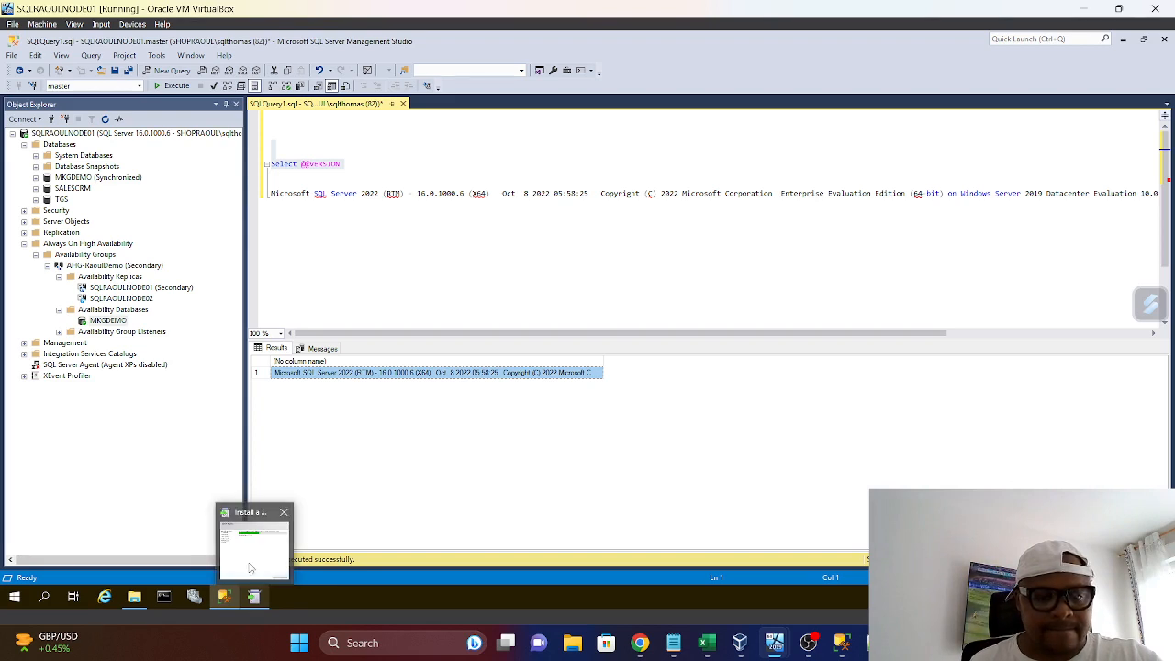
{"action": "left_click", "coordinate": [250, 567]}
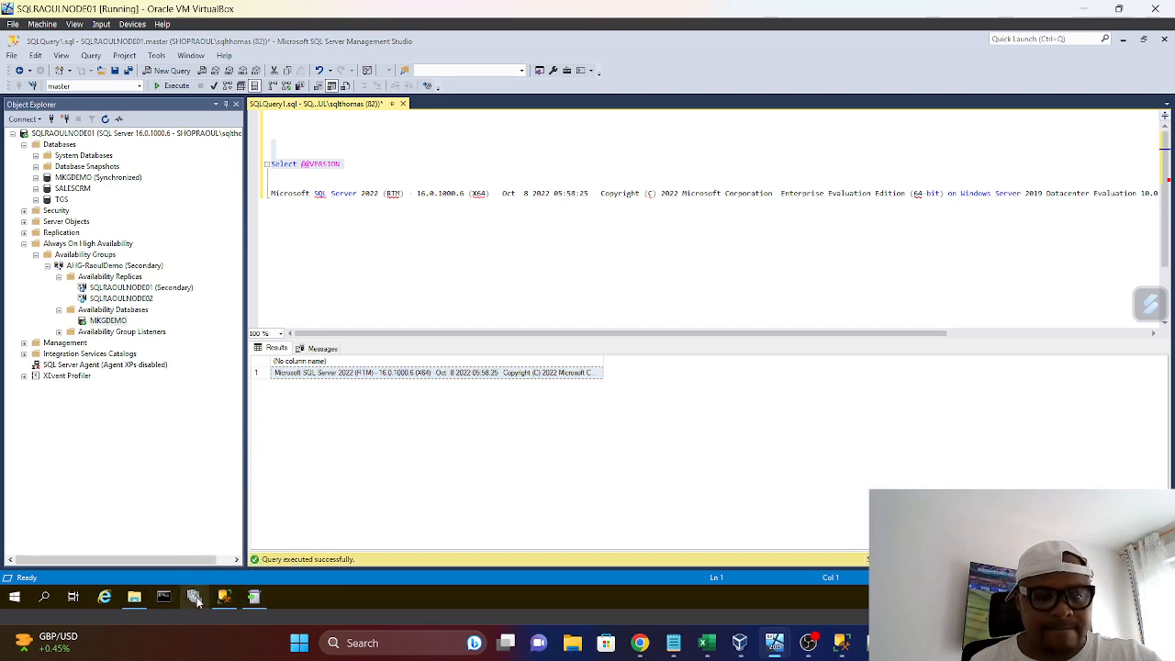
{"action": "mouse_move", "coordinate": [223, 601]}
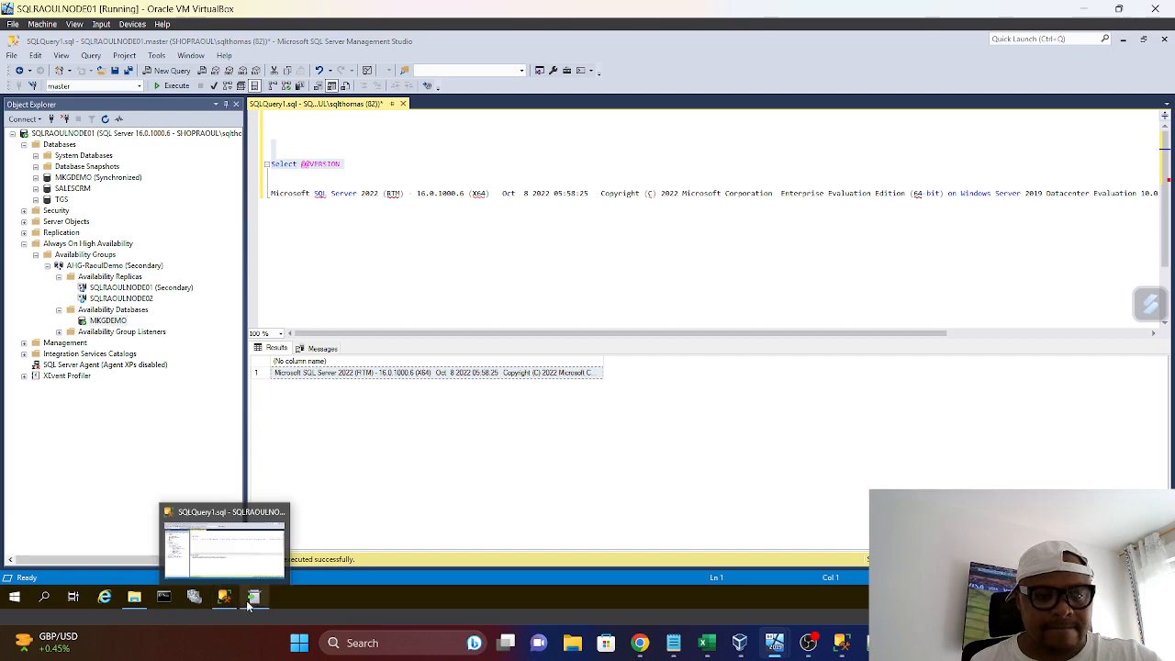
{"action": "scroll", "coordinate": [504, 304], "scroll_direction": "down", "scroll_amount": 1}
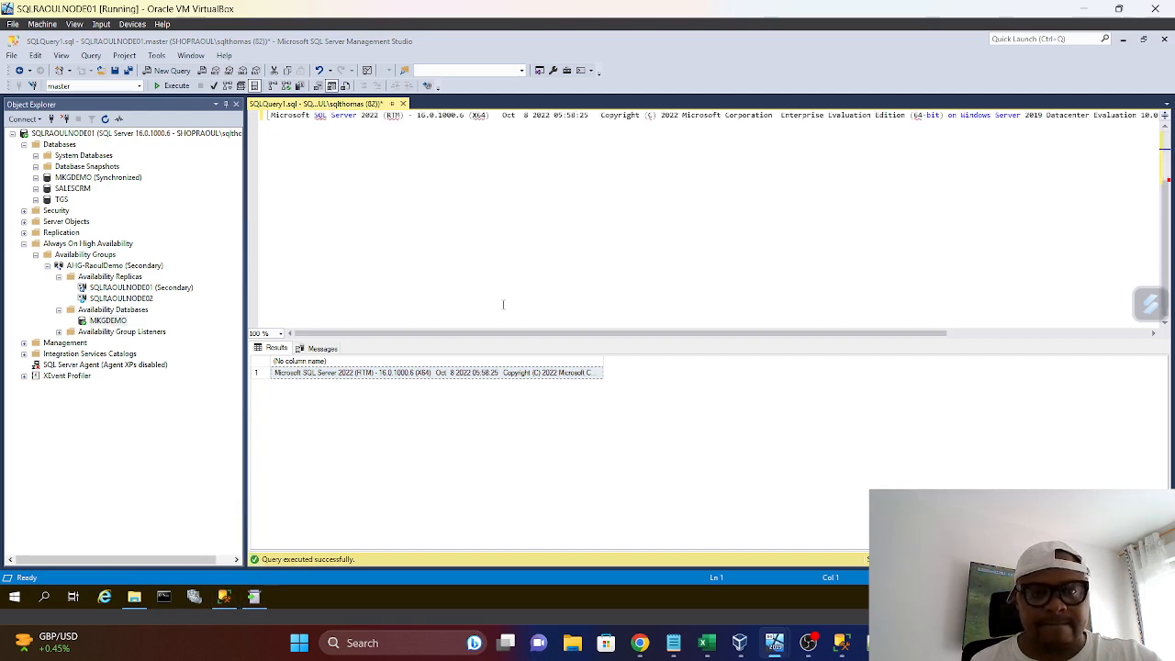
{"action": "scroll", "coordinate": [498, 302], "scroll_direction": "up", "scroll_amount": 1}
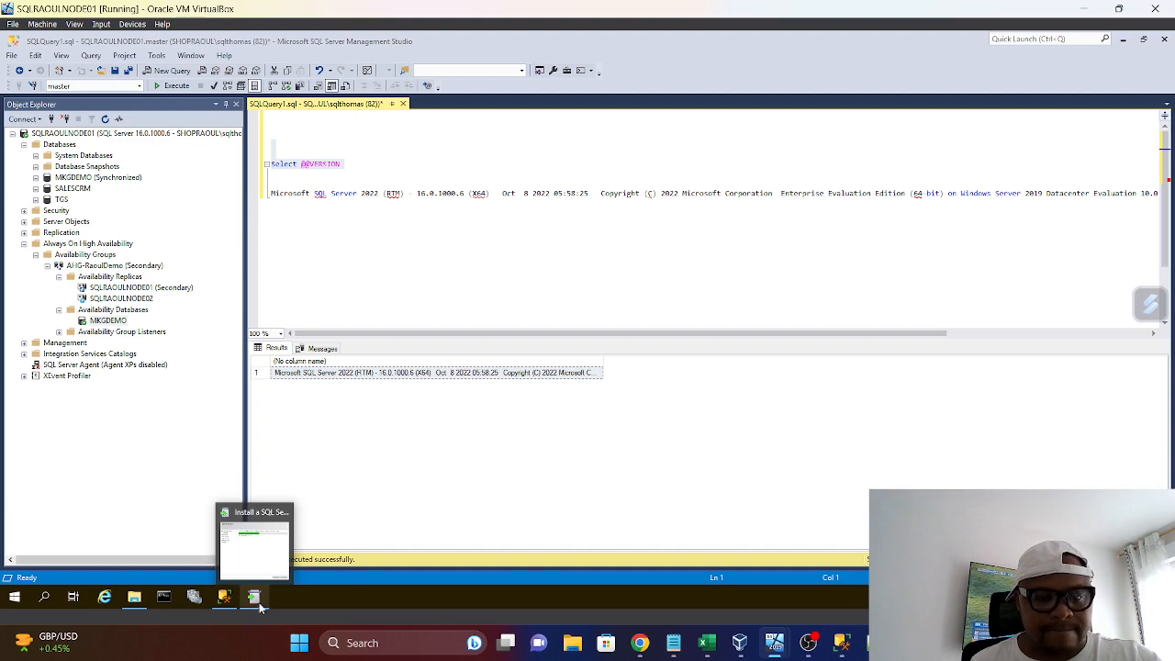
{"action": "left_click", "coordinate": [225, 608]}
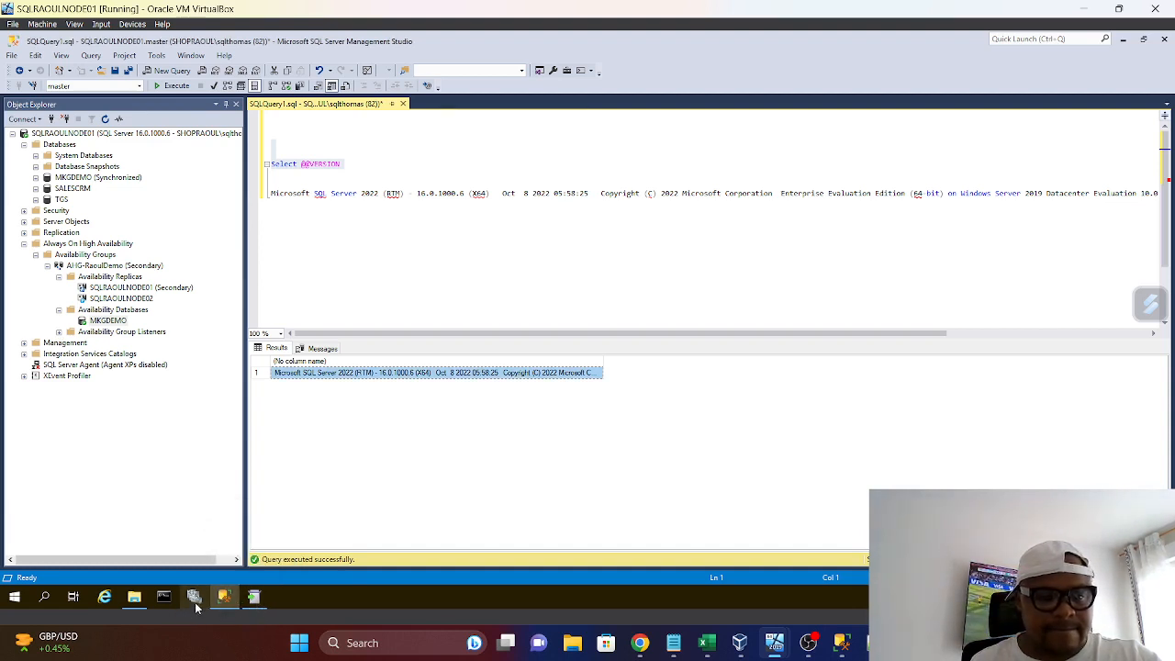
{"action": "mouse_move", "coordinate": [250, 606]}
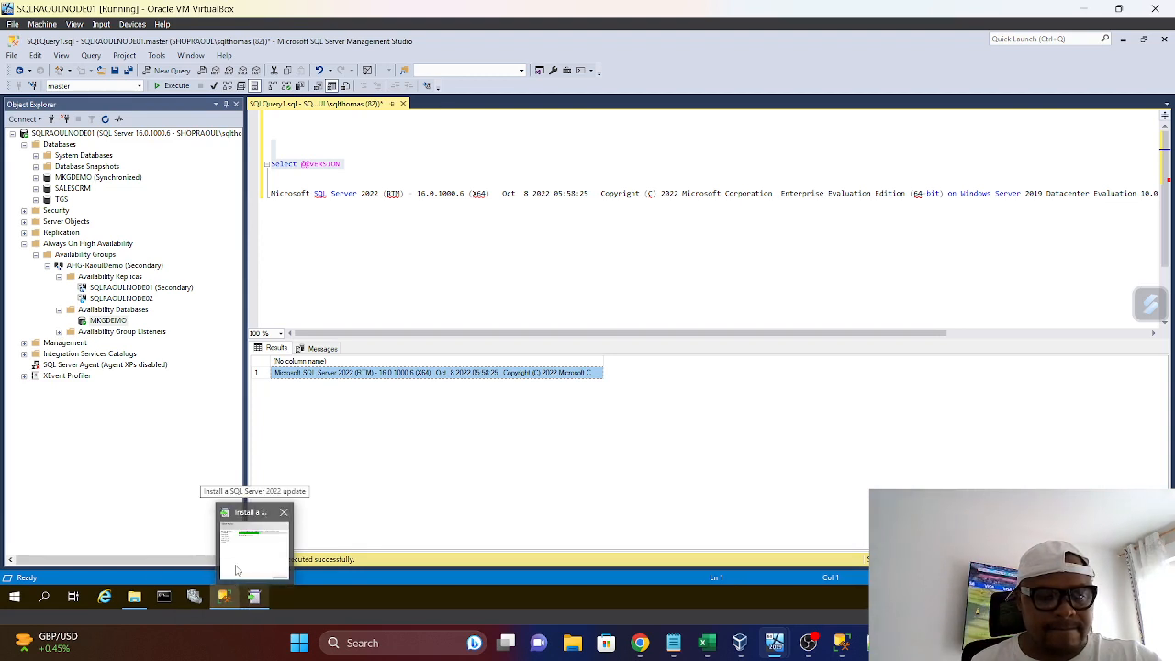
Switch to the DC0 virtual machine and unlock its Administrator session by sending Ctrl-Alt-Del to the guest and entering the account password
{"action": "mouse_move", "coordinate": [776, 645]}
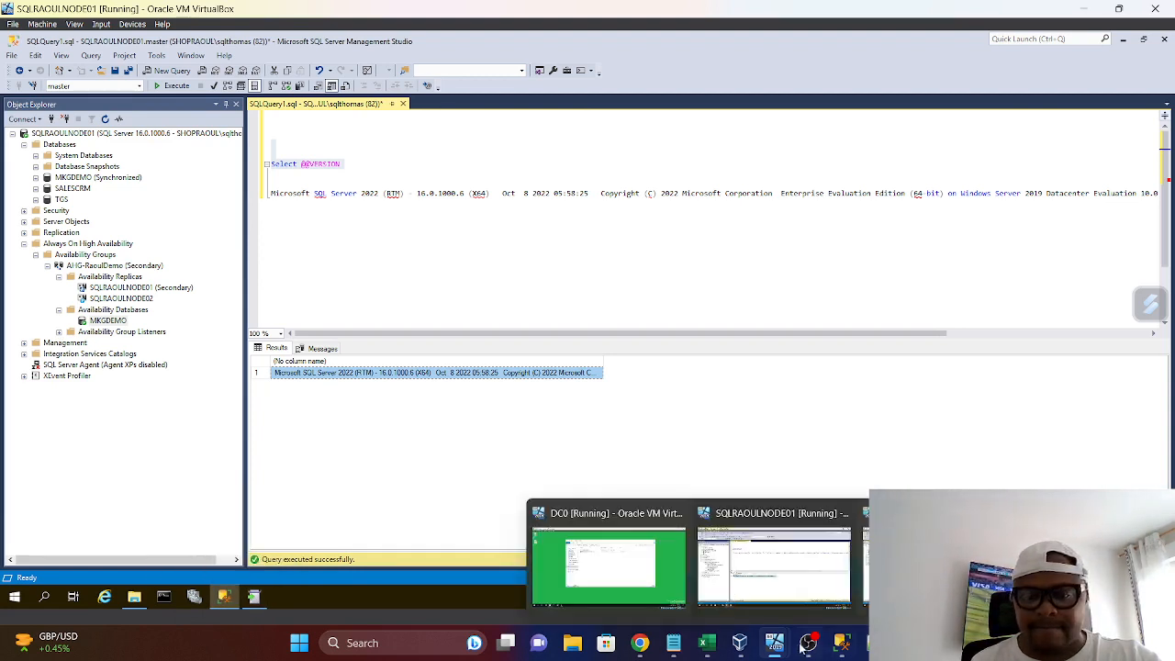
{"action": "left_click", "coordinate": [642, 551]}
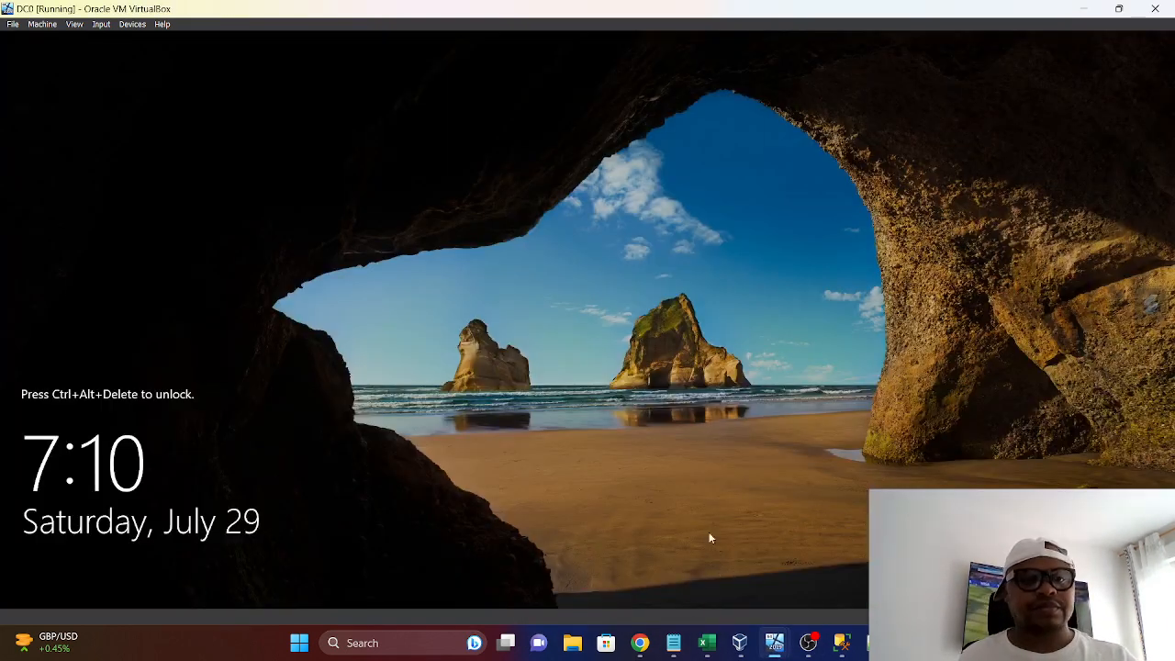
{"action": "left_click", "coordinate": [101, 25]}
{"action": "mouse_move", "coordinate": [129, 40]}
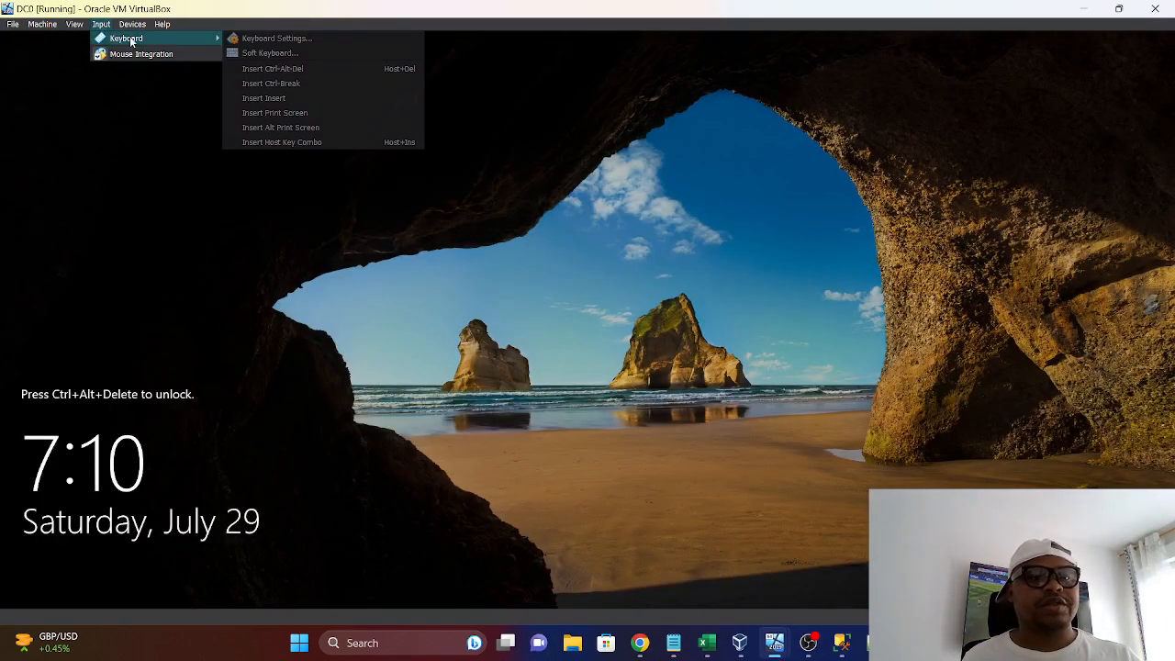
{"action": "left_click", "coordinate": [278, 73]}
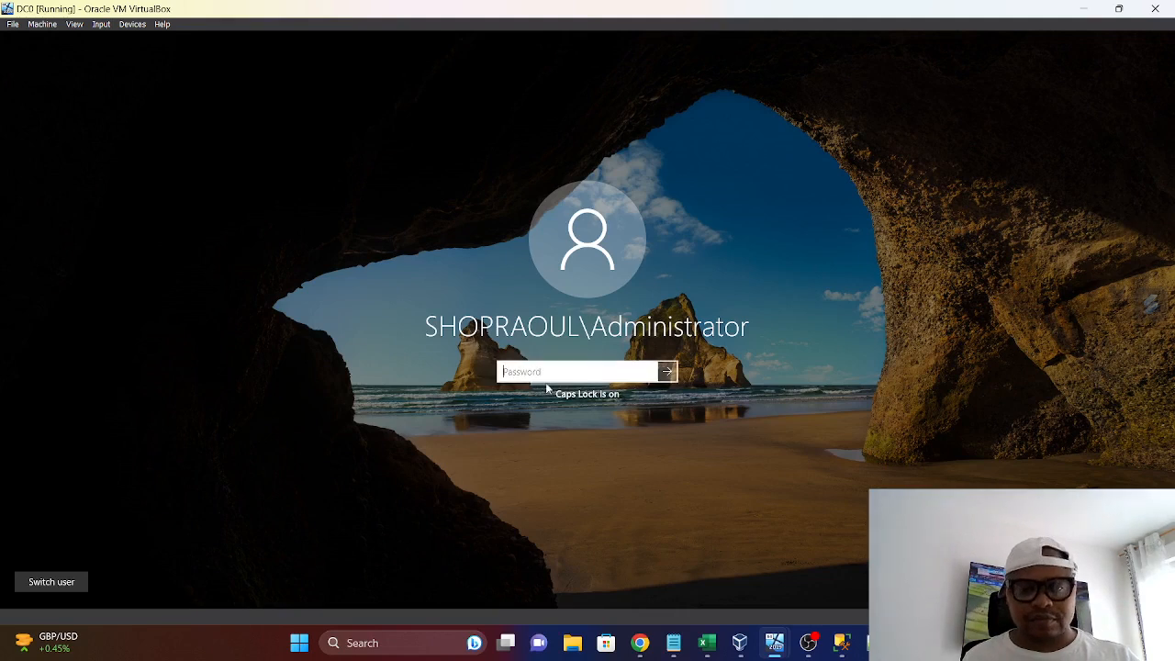
{"action": "type", "text": "••"}
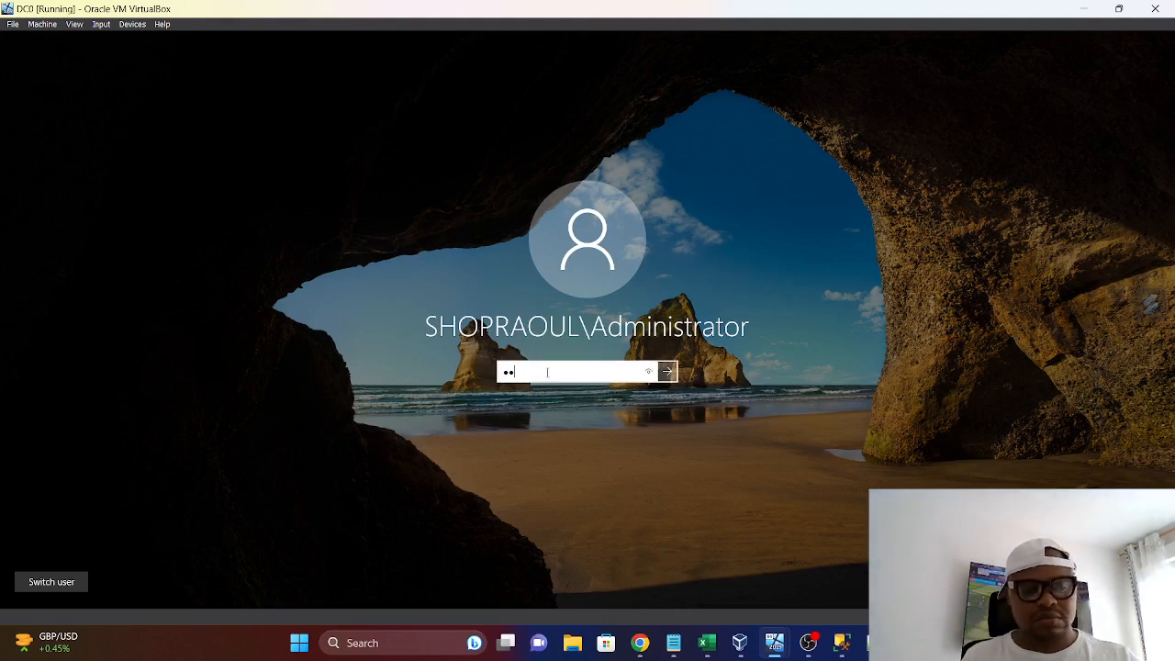
{"action": "type", "text": "•••••"}
{"action": "key", "text": "Return"}
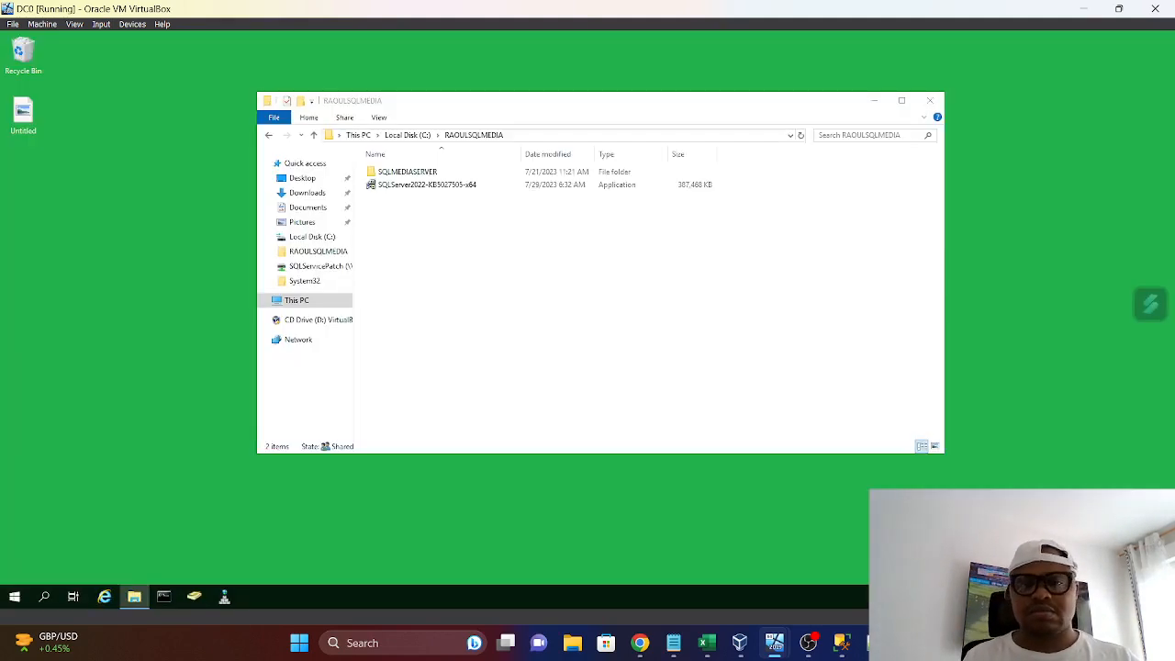
Close the RAOULSQLMEDIA folder window on DC0 and the Oracle VM VirtualBox Manager window on the host
{"action": "left_click", "coordinate": [929, 101]}
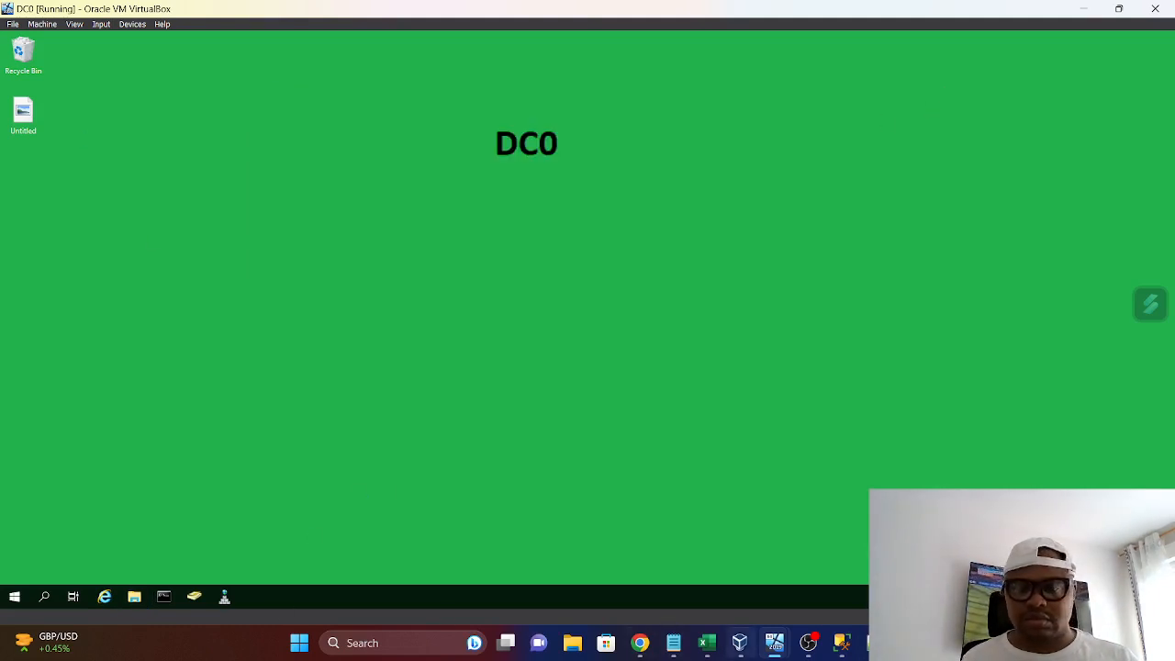
{"action": "left_click", "coordinate": [740, 642]}
{"action": "mouse_move", "coordinate": [774, 642]}
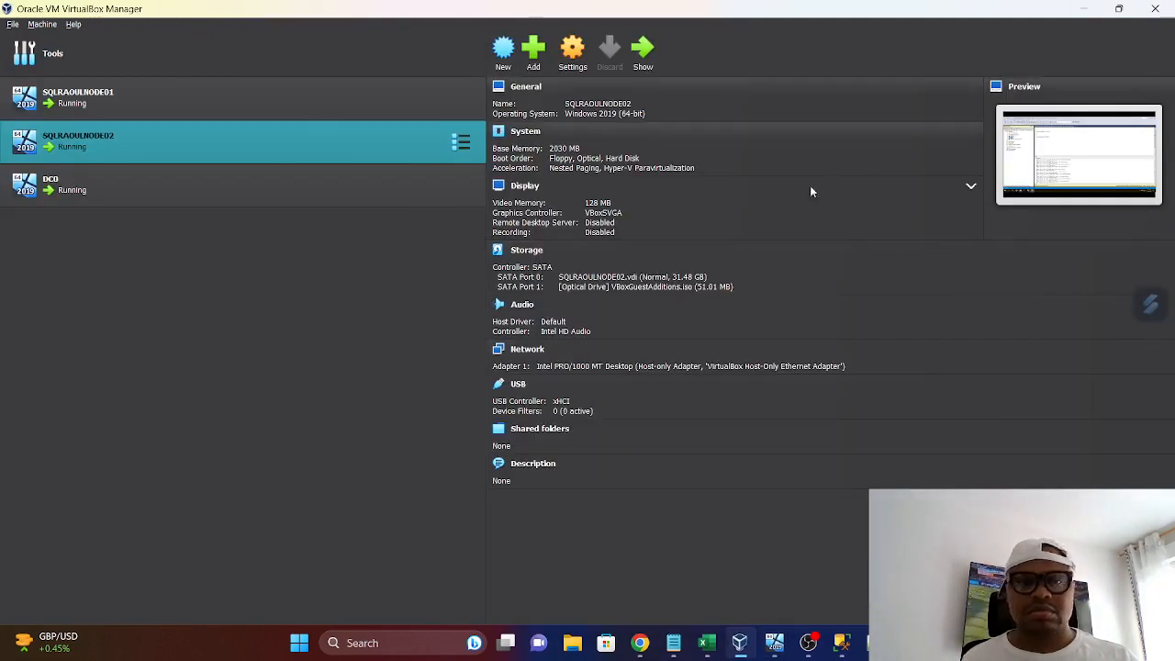
{"action": "left_click", "coordinate": [1155, 9]}
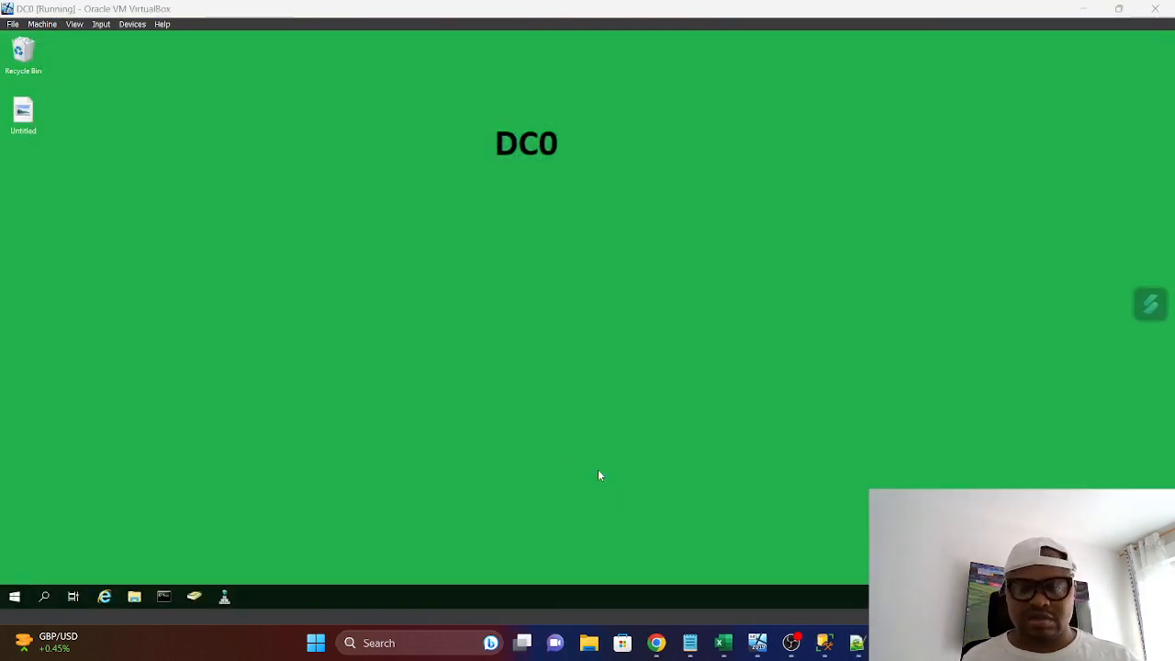
Return to the SQLRAOULNODE01 virtual machine and close Notepad++ on the host computer
{"action": "mouse_move", "coordinate": [758, 646]}
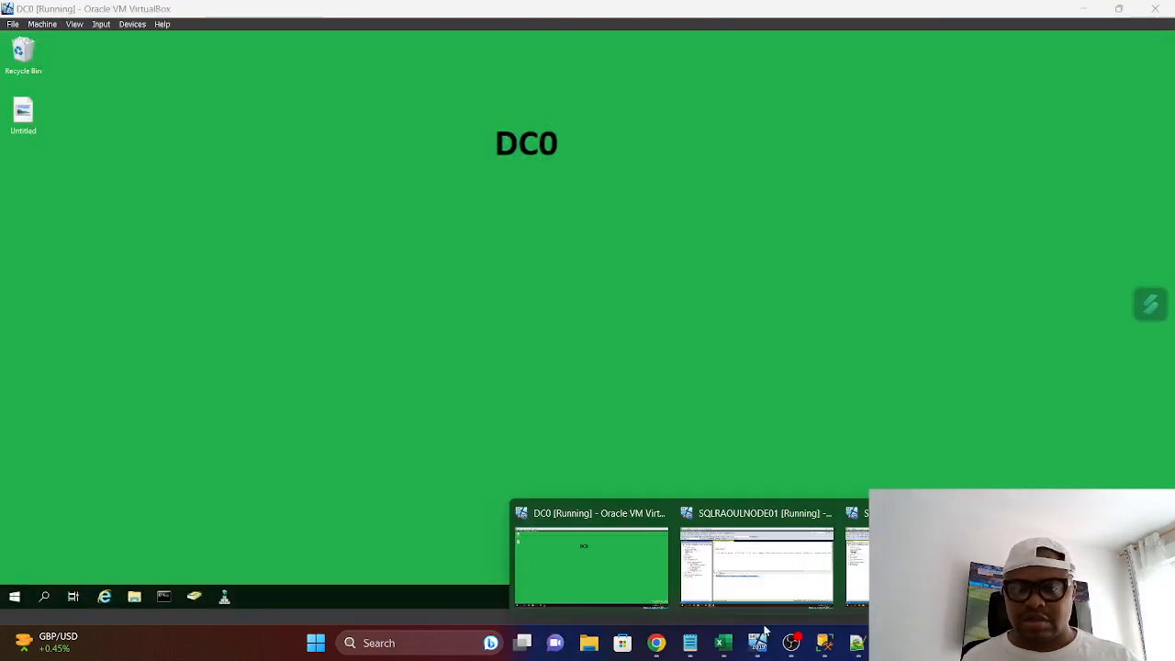
{"action": "left_click", "coordinate": [766, 587]}
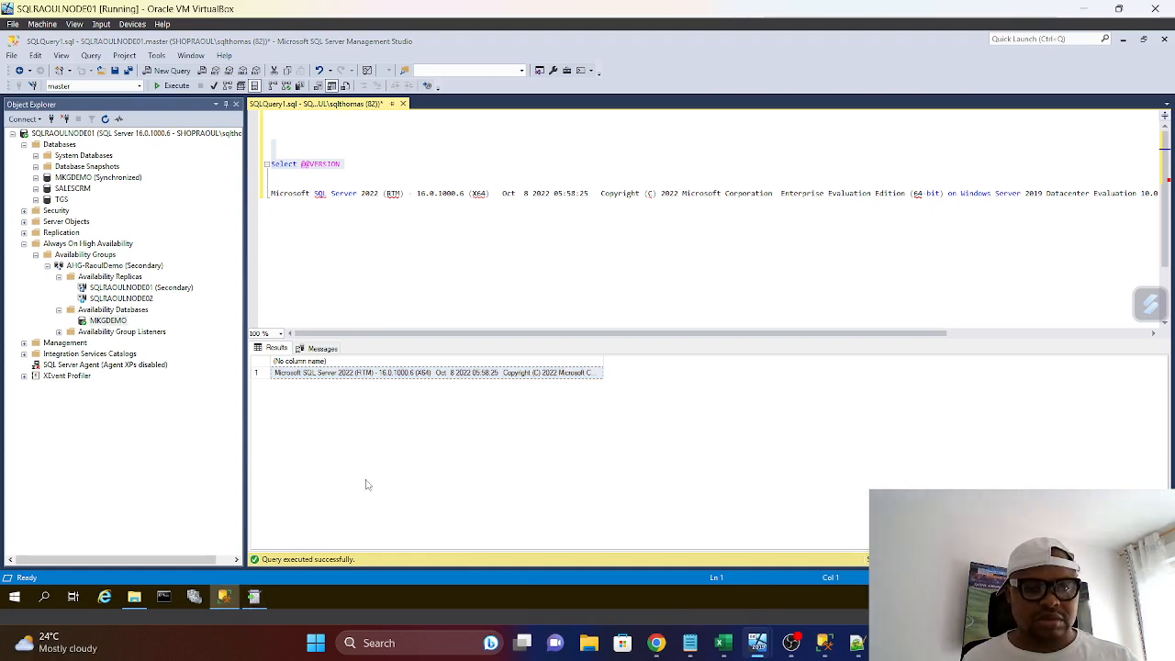
{"action": "left_click", "coordinate": [380, 450]}
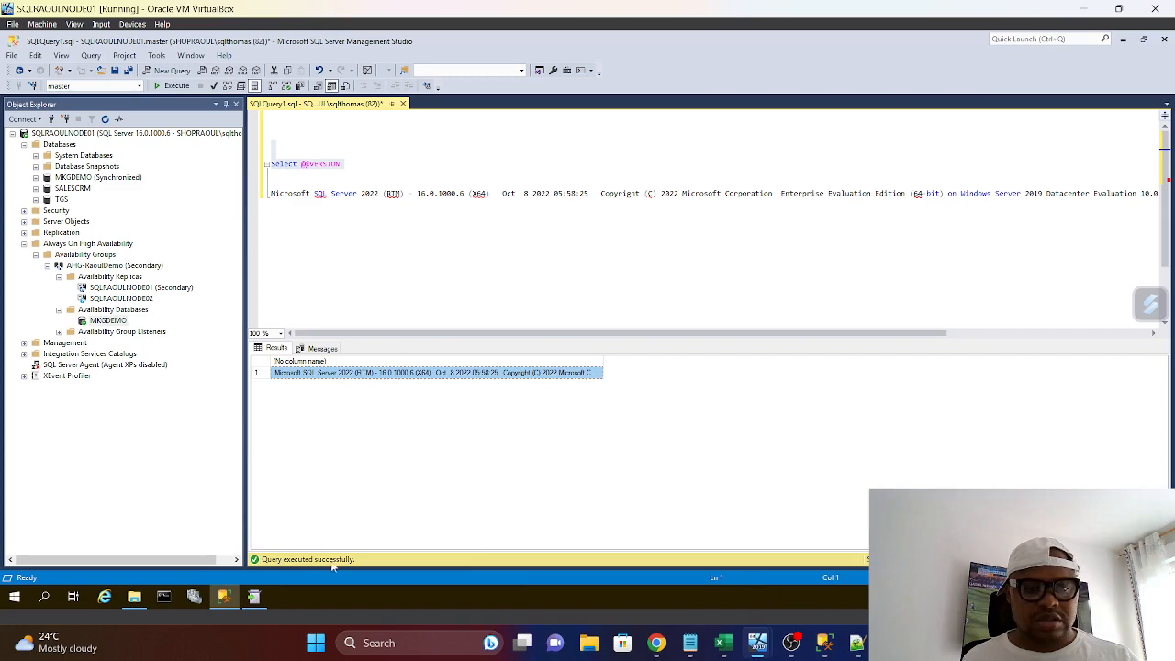
{"action": "left_click", "coordinate": [856, 643]}
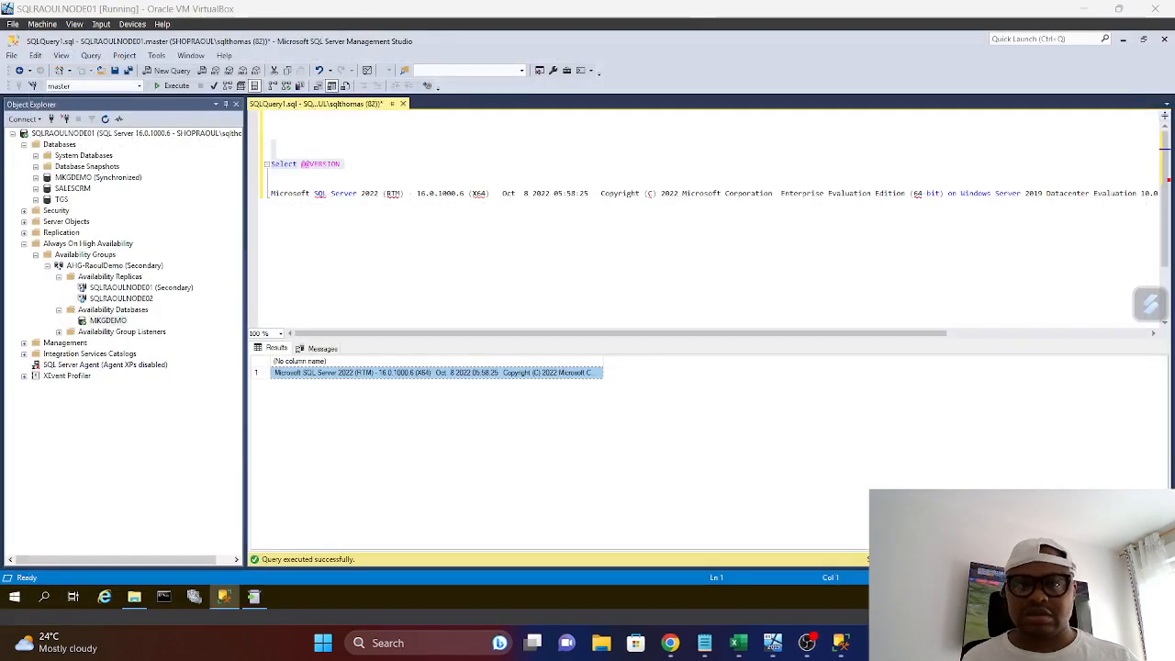
{"action": "left_click", "coordinate": [1155, 8]}
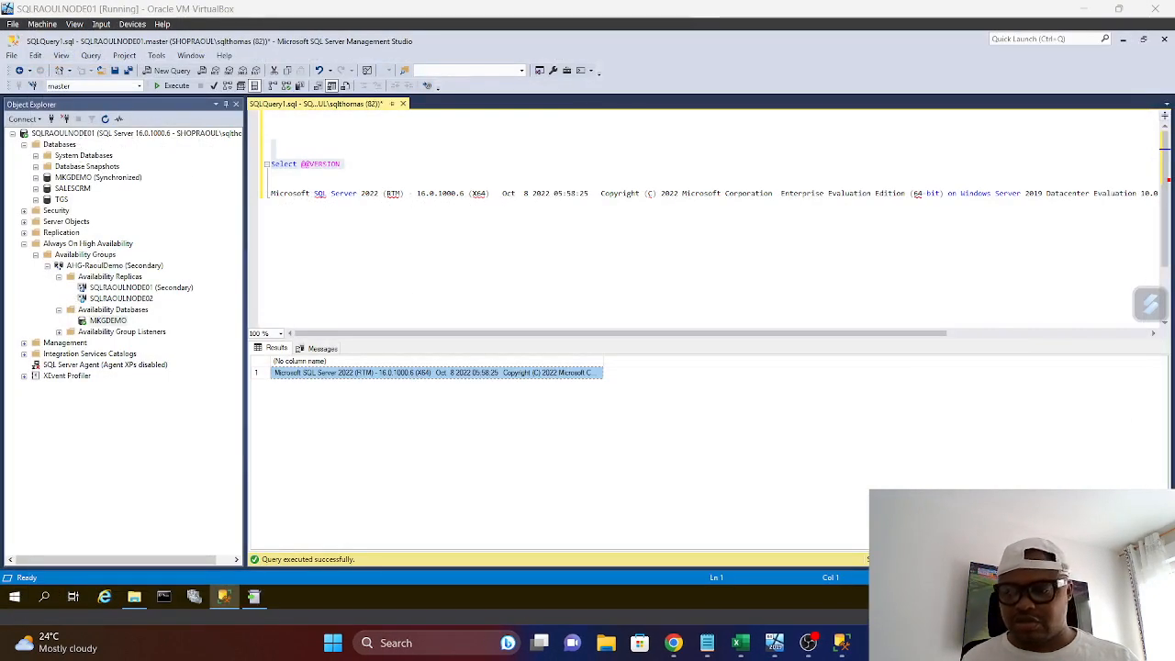
Check the host computer's memory performance in a maximized Task Manager, close it and return to the SQLRAOULNODE01 virtual machine
{"action": "key", "text": "ctrl+shift+Escape"}
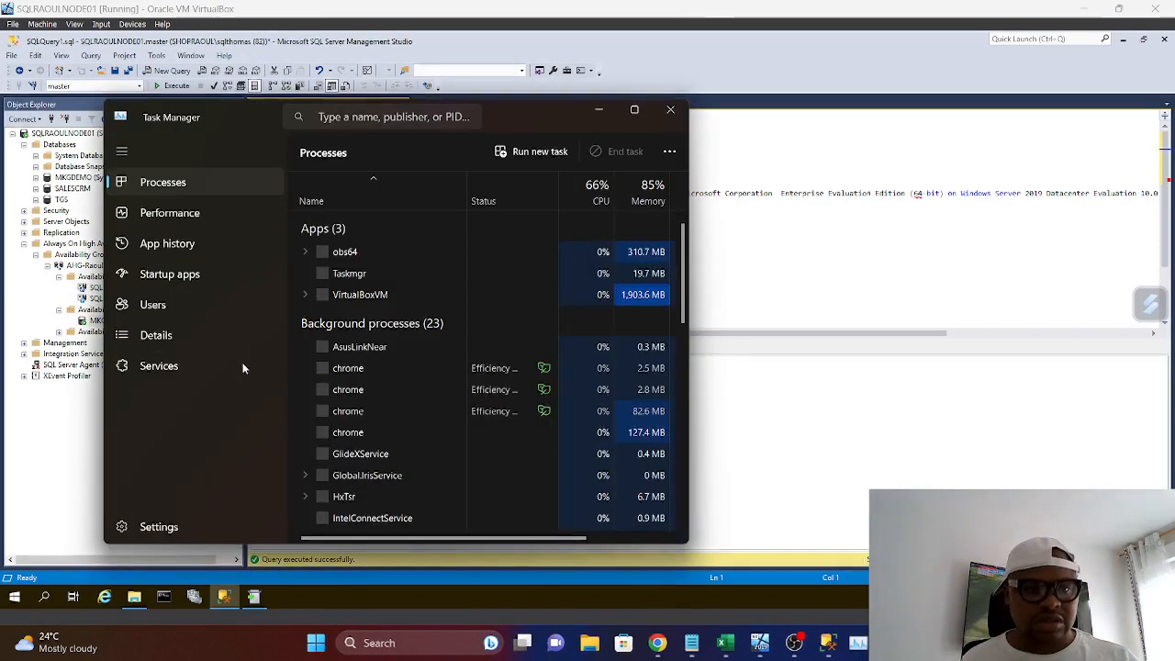
{"action": "left_click", "coordinate": [166, 215]}
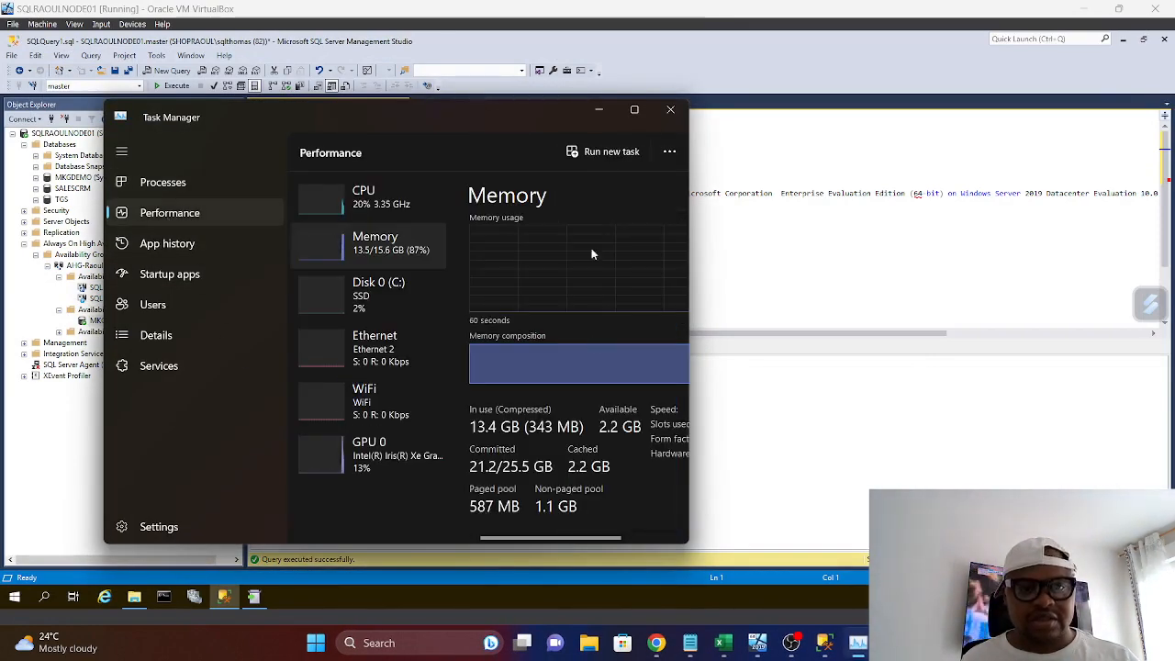
{"action": "left_click", "coordinate": [632, 110]}
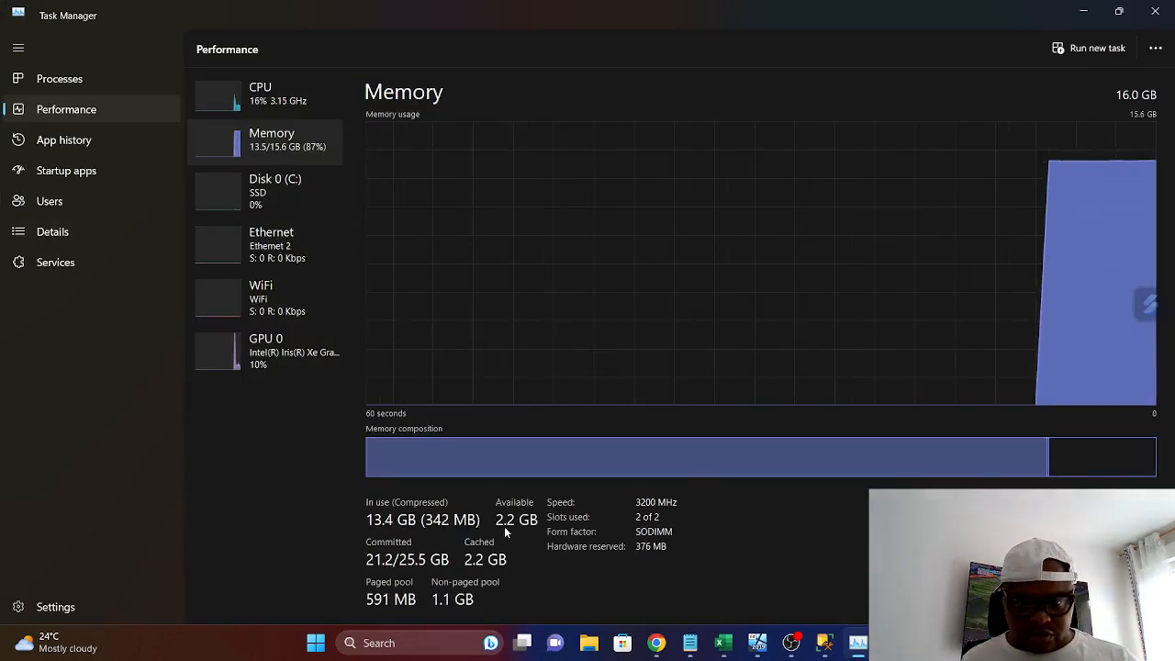
{"action": "left_click", "coordinate": [1155, 15]}
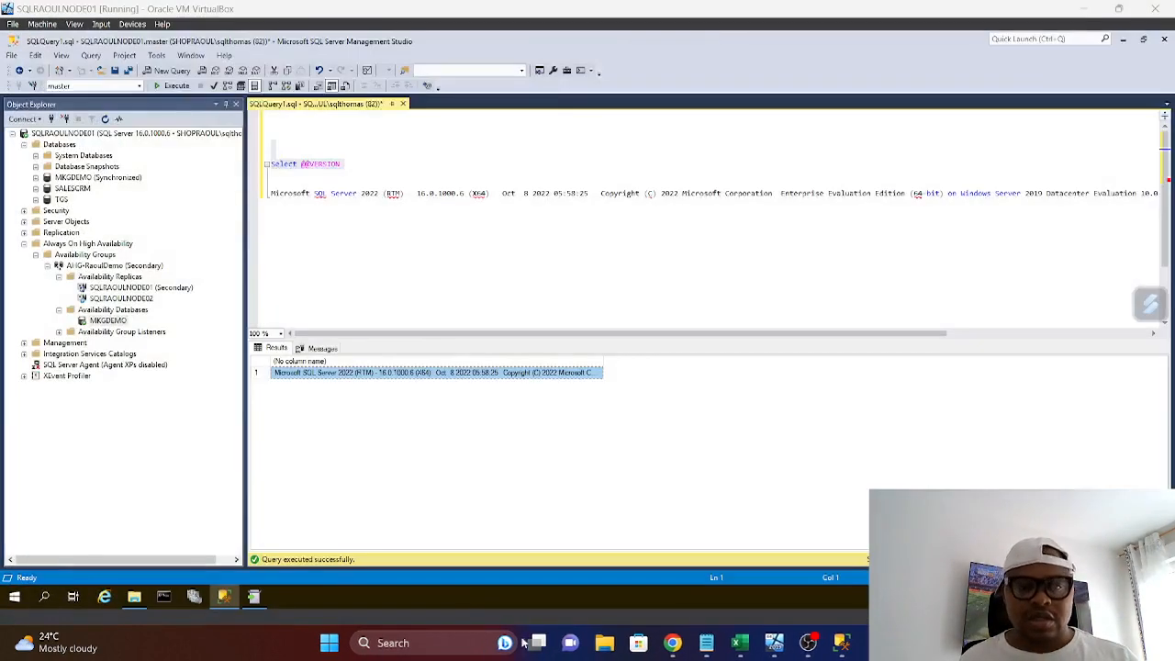
{"action": "mouse_move", "coordinate": [775, 654]}
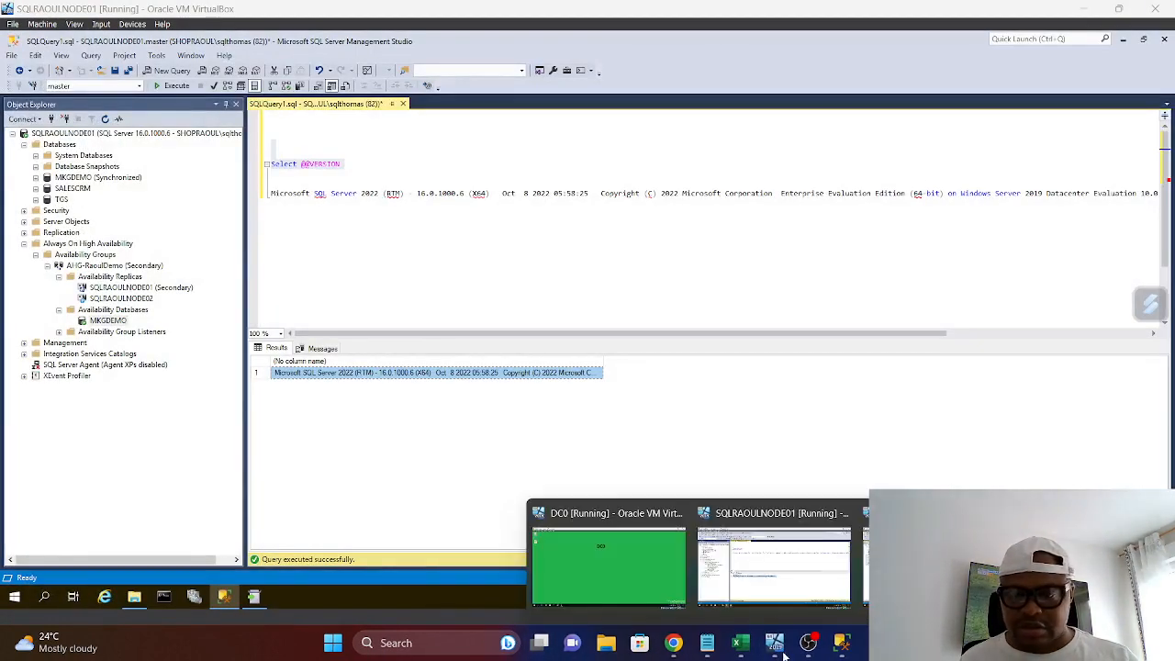
{"action": "left_click", "coordinate": [773, 594]}
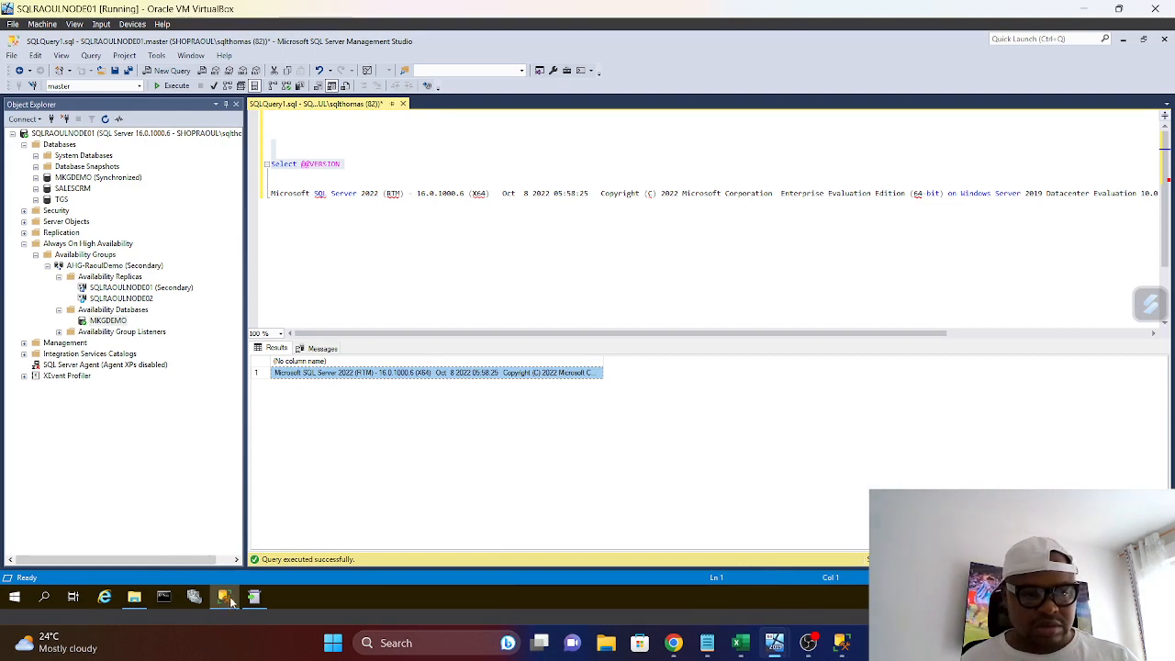
{"action": "mouse_move", "coordinate": [252, 599]}
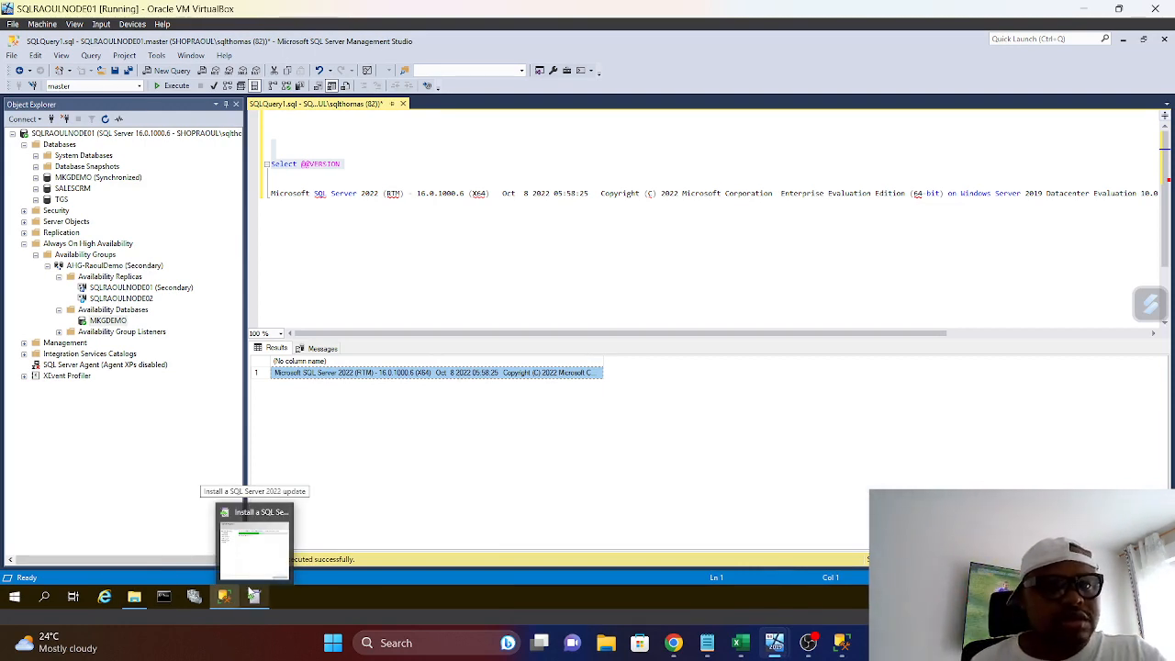
{"action": "left_click", "coordinate": [255, 554]}
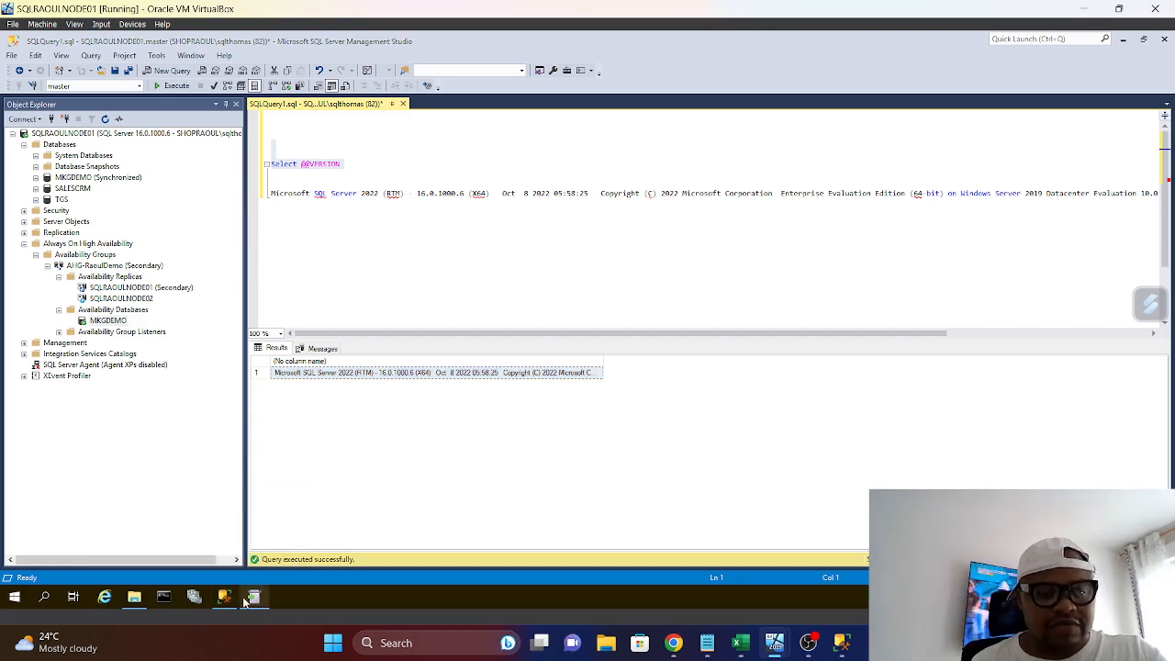
{"action": "left_click_drag", "start_coordinate": [358, 163], "coordinate": [254, 148]}
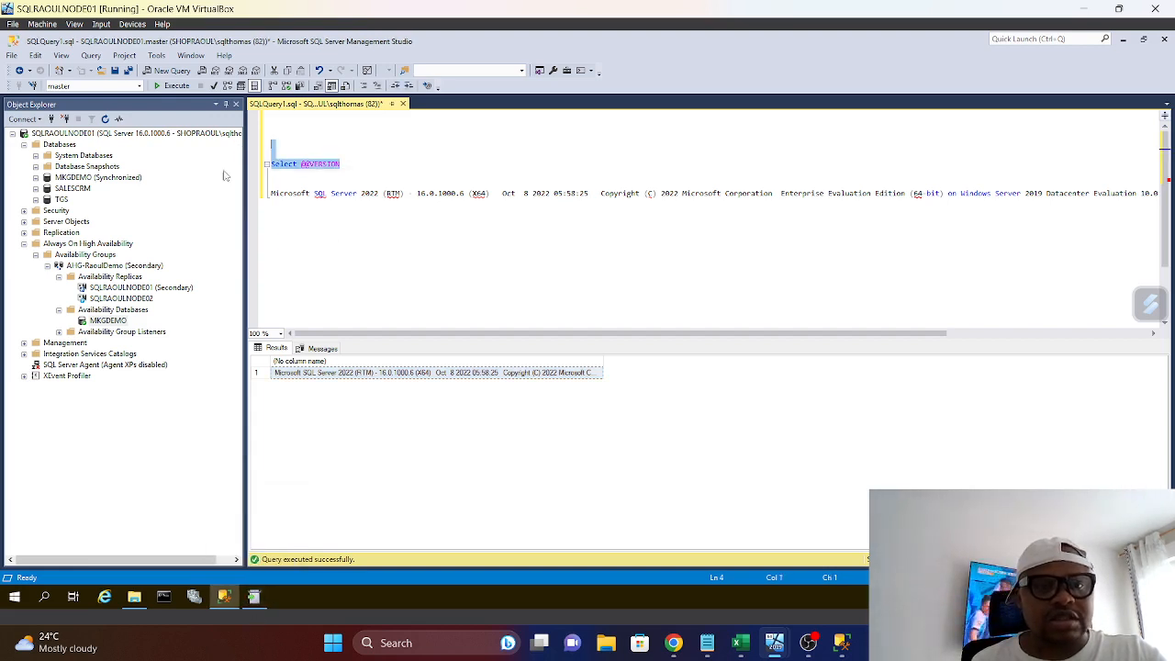
{"action": "left_click", "coordinate": [174, 85]}
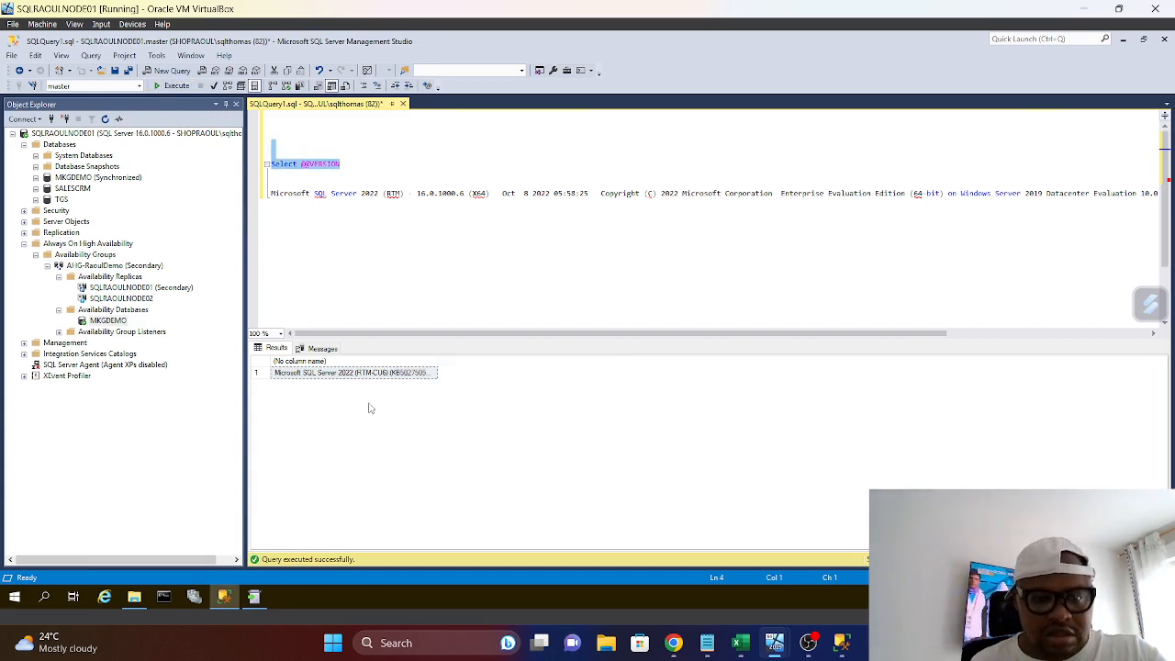
{"action": "left_click_drag", "start_coordinate": [438, 365], "coordinate": [1015, 373]}
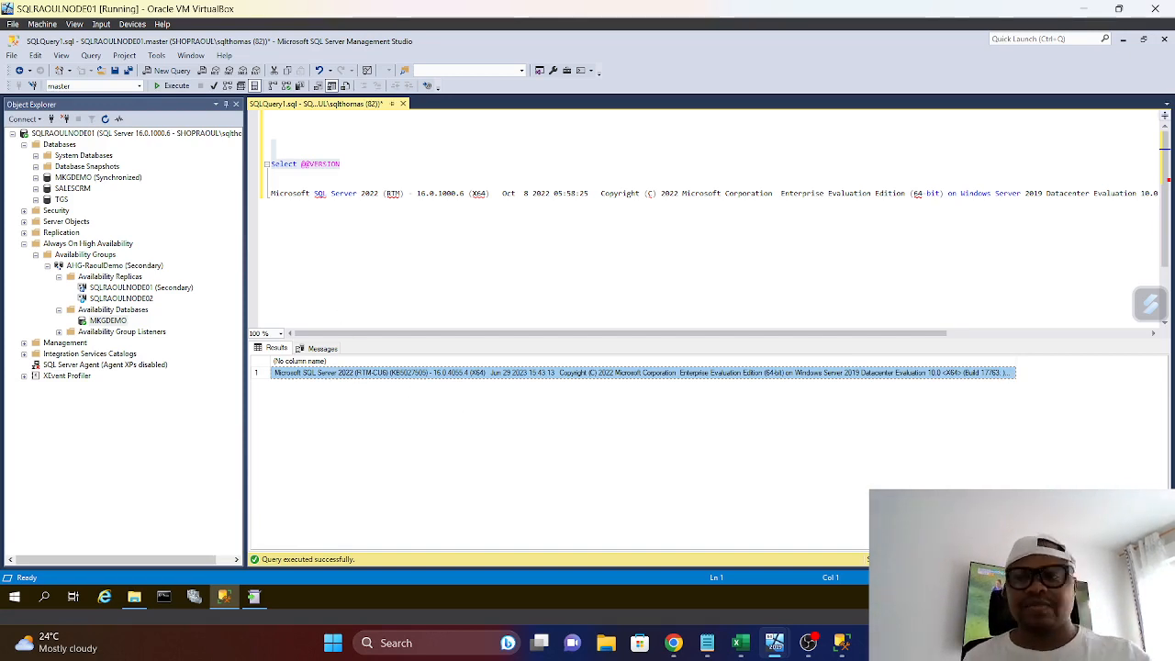
{"action": "left_click", "coordinate": [254, 597]}
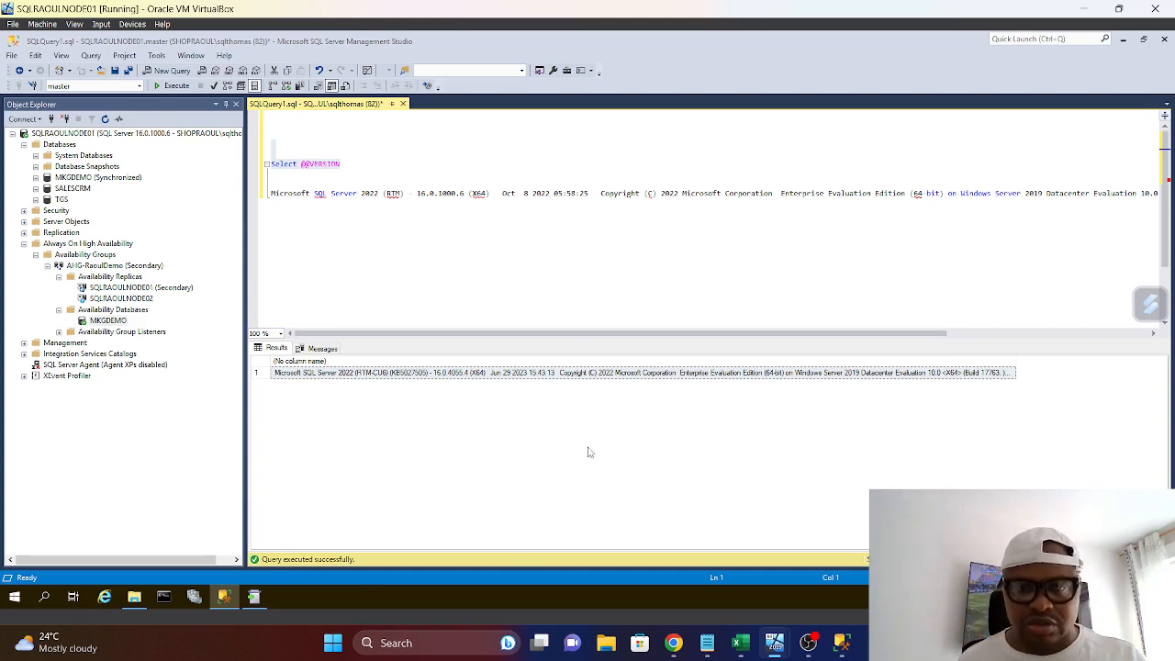
{"action": "right_click", "coordinate": [418, 373]}
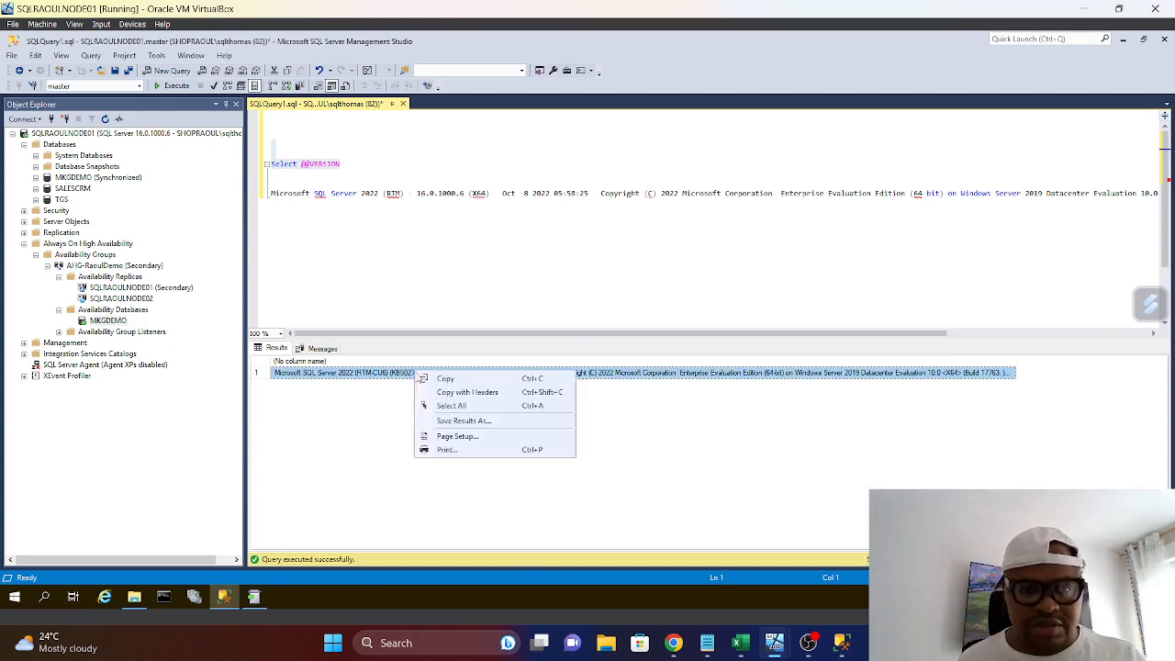
{"action": "left_click", "coordinate": [445, 379]}
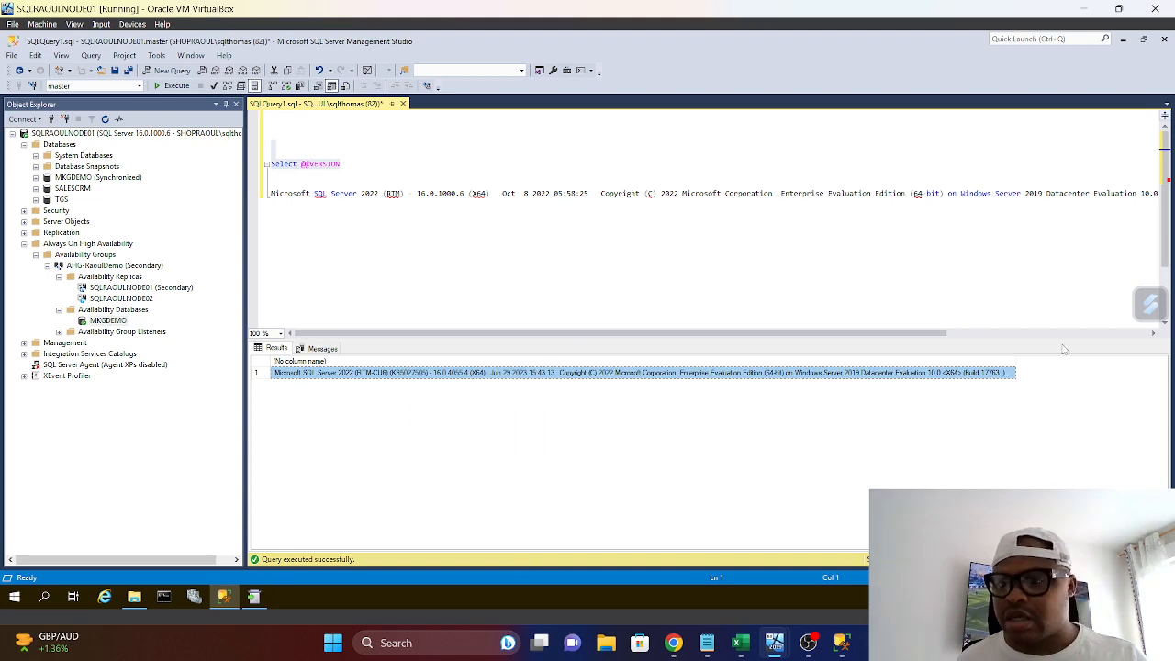
{"action": "left_click_drag", "start_coordinate": [915, 336], "coordinate": [1033, 336]}
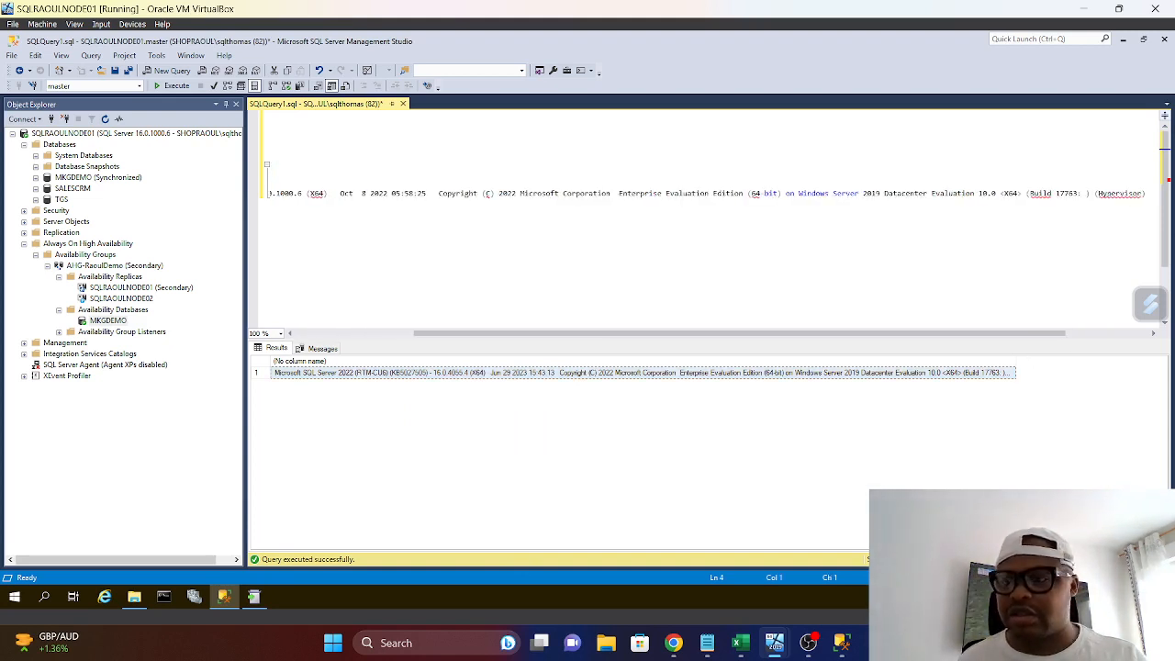
{"action": "key", "text": "Return"}
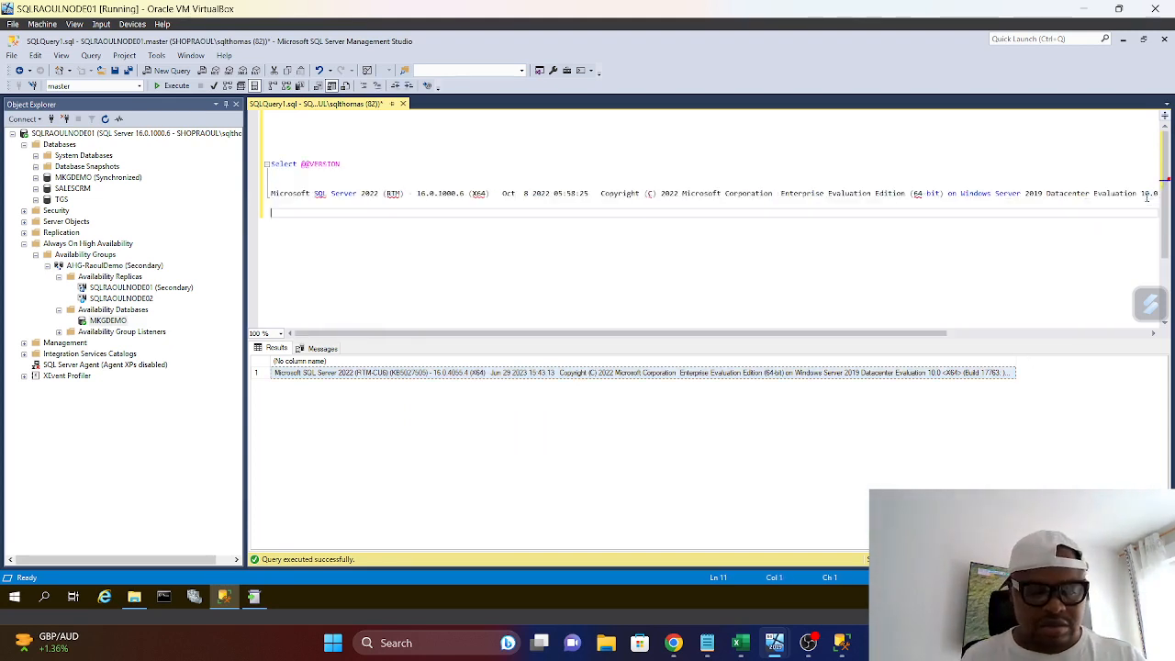
{"action": "key", "text": "ctrl+v"}
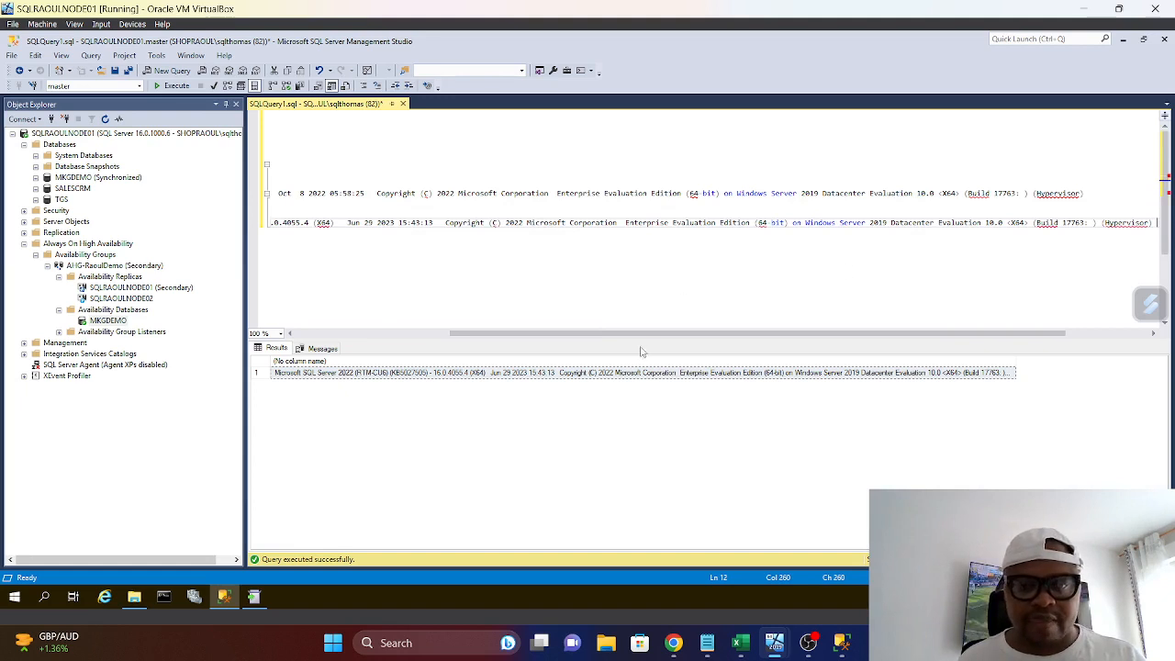
{"action": "left_click_drag", "start_coordinate": [640, 336], "coordinate": [485, 336]}
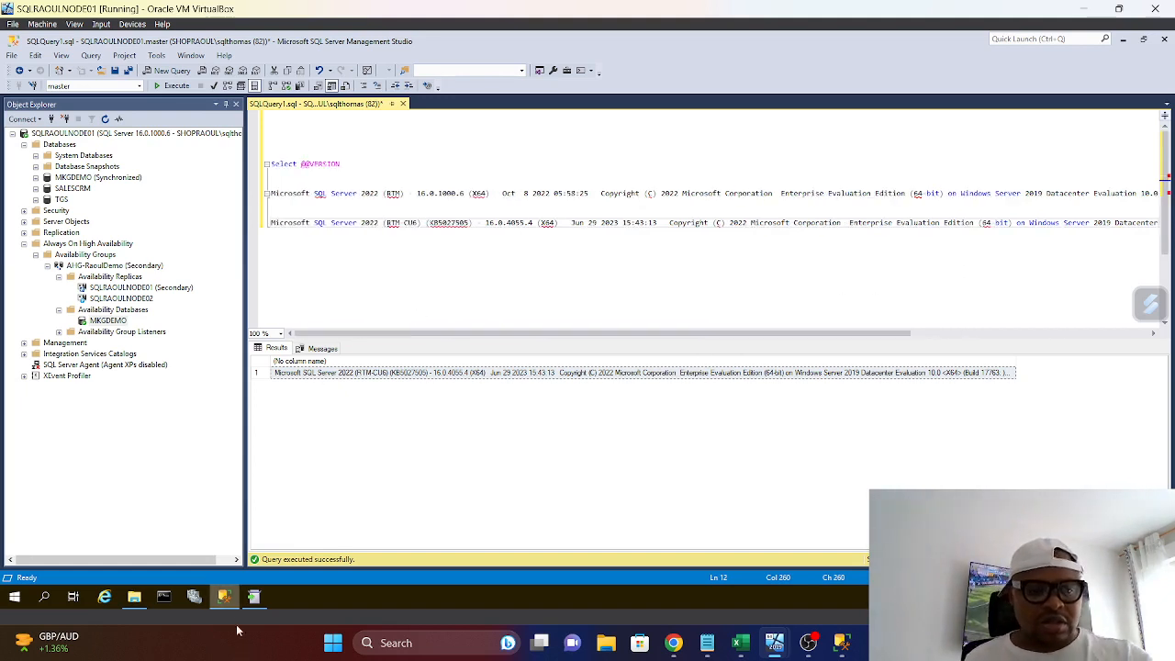
Show the raoulsqlmedia folder below the pasted version lines and compare the SQLServer2022-KB5027505-x64 file name with the old and new version texts
{"action": "left_click", "coordinate": [134, 596]}
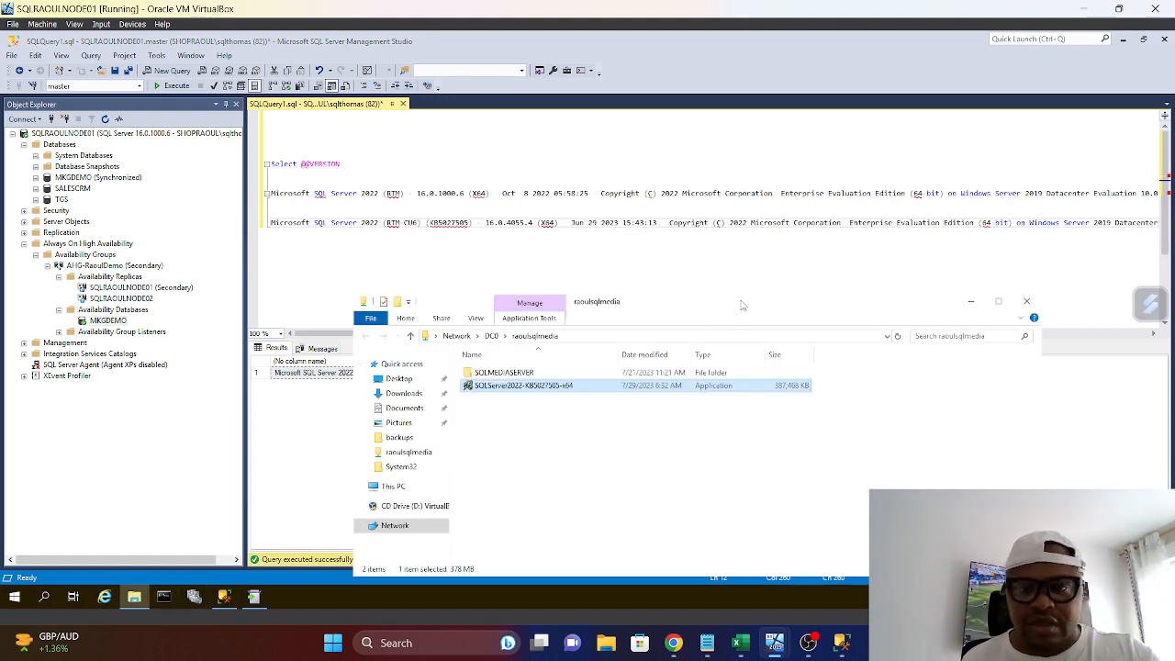
{"action": "left_click_drag", "start_coordinate": [725, 301], "coordinate": [572, 266]}
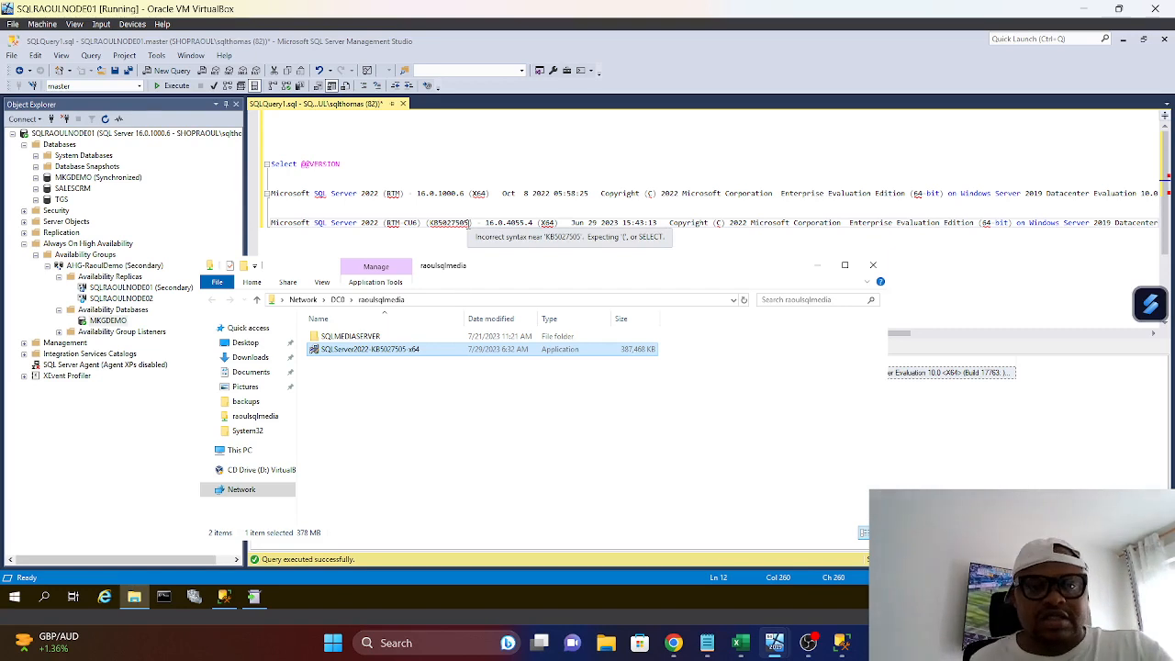
{"action": "left_click_drag", "start_coordinate": [494, 194], "coordinate": [272, 183]}
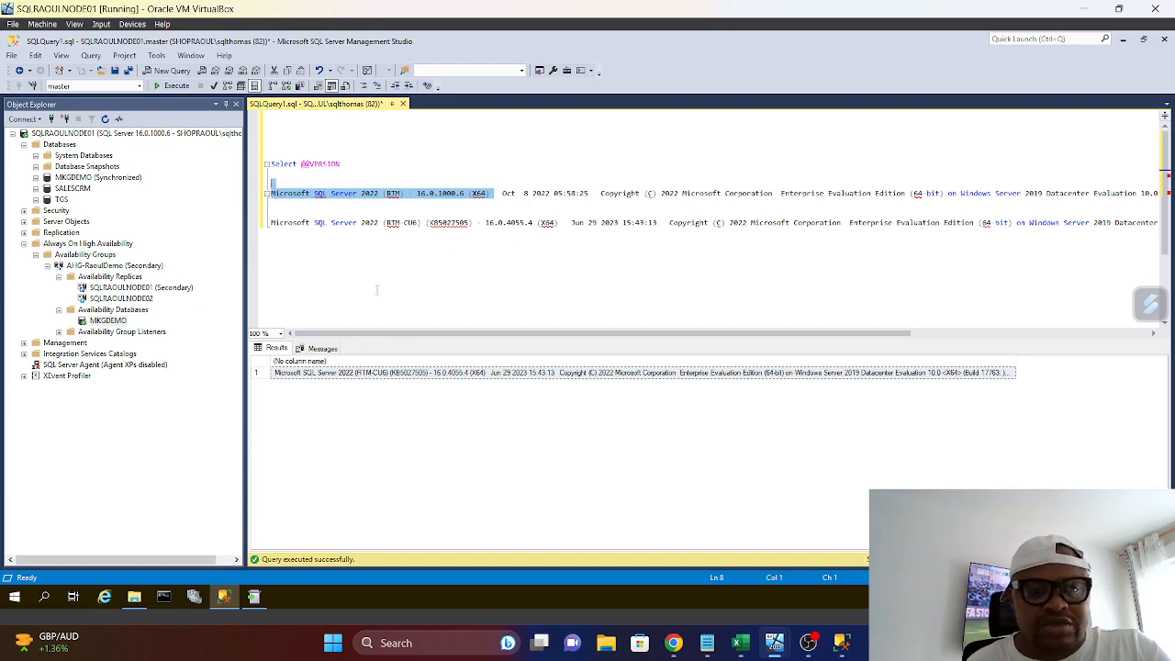
{"action": "left_click", "coordinate": [136, 601]}
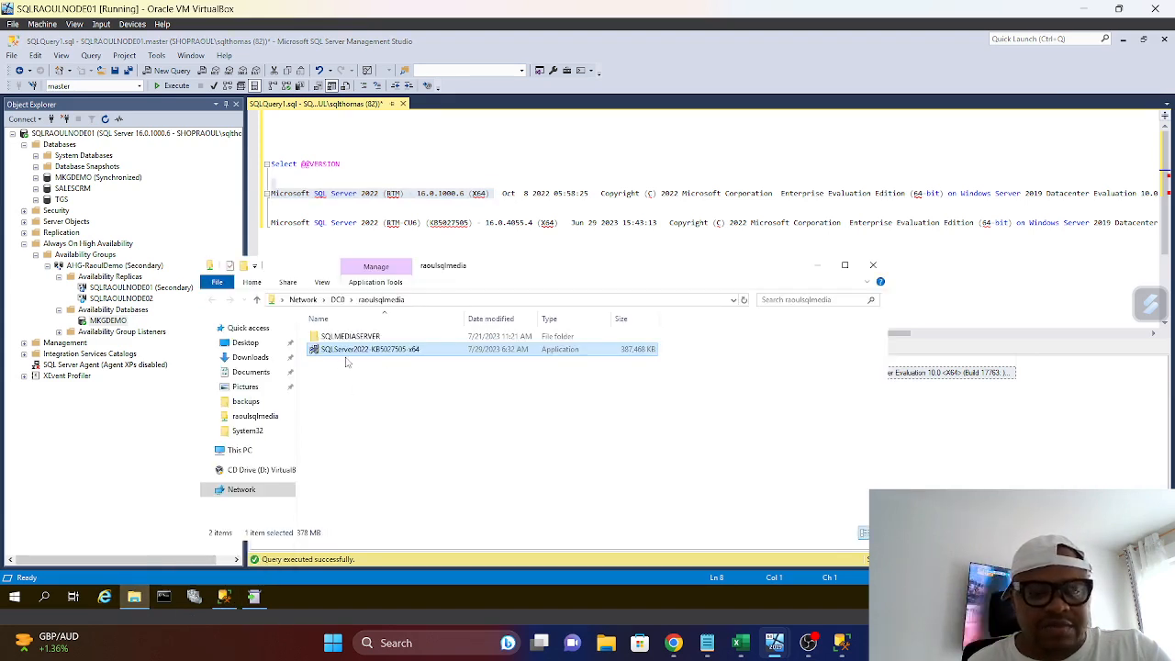
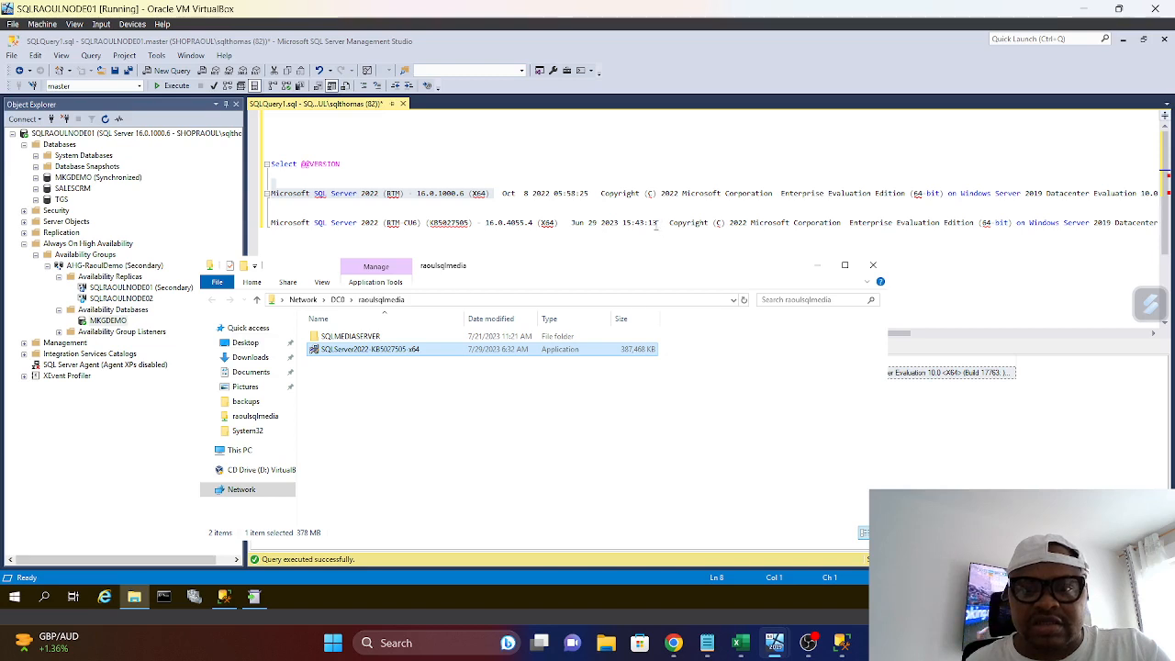
Highlight the build date Jun 29 2023 15:43:13 in the CU6 version string in the query editor
{"action": "mouse_move", "coordinate": [657, 223]}
{"action": "left_mouse_down"}
{"action": "mouse_move", "coordinate": [270, 223]}
{"action": "mouse_move", "coordinate": [573, 223]}
{"action": "mouse_move", "coordinate": [660, 237]}
{"action": "left_mouse_up"}
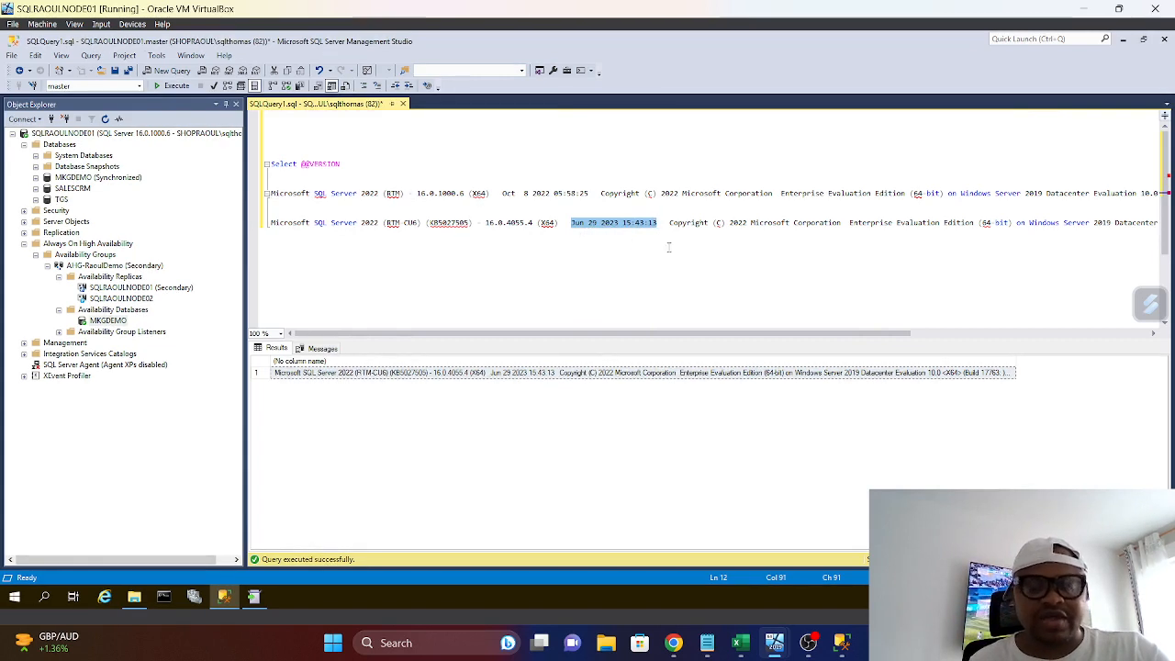
{"action": "left_click", "coordinate": [261, 607]}
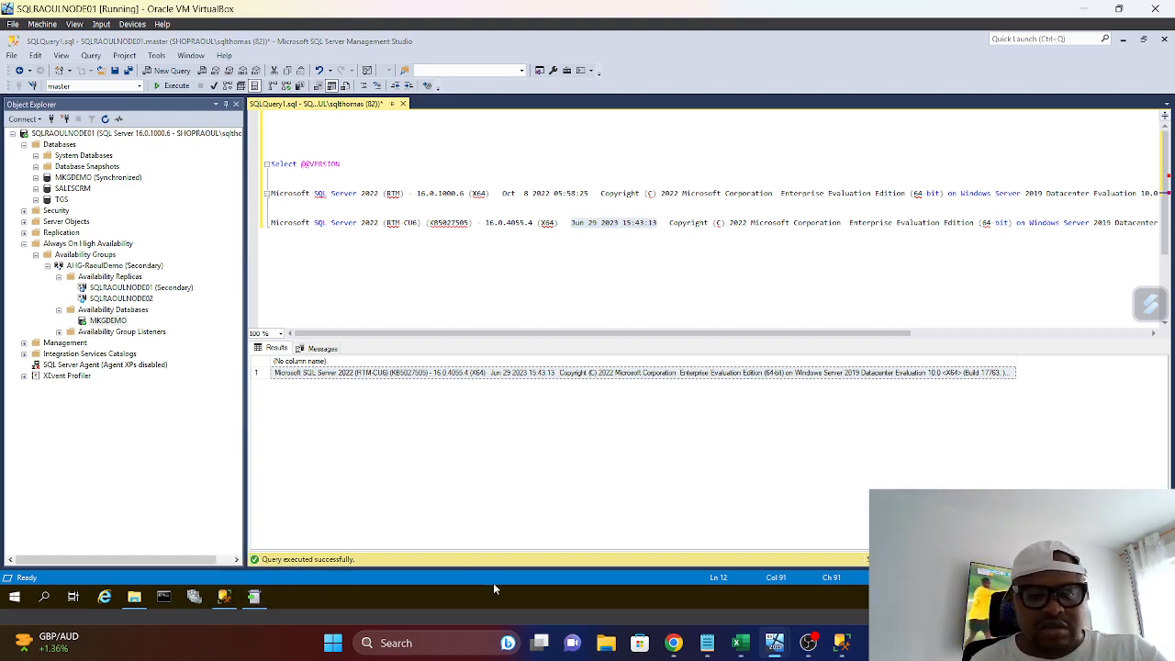
{"action": "left_click", "coordinate": [548, 579]}
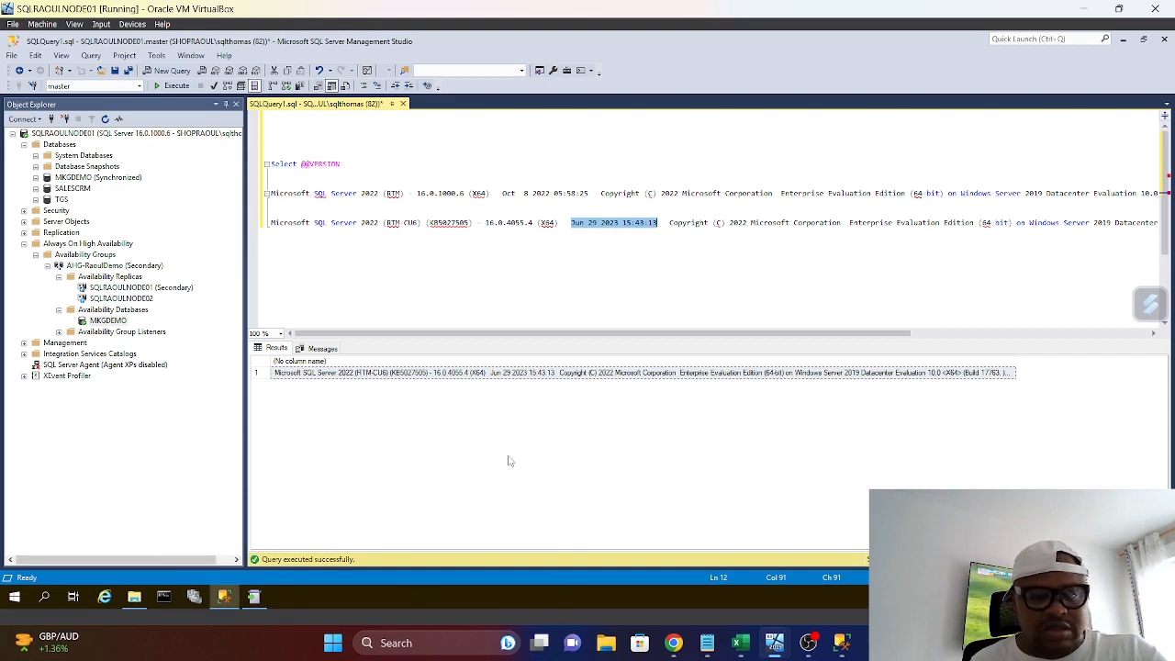
Open Task Manager in its detailed view, examine the running processes and their details, and close it
{"action": "right_click", "coordinate": [852, 598]}
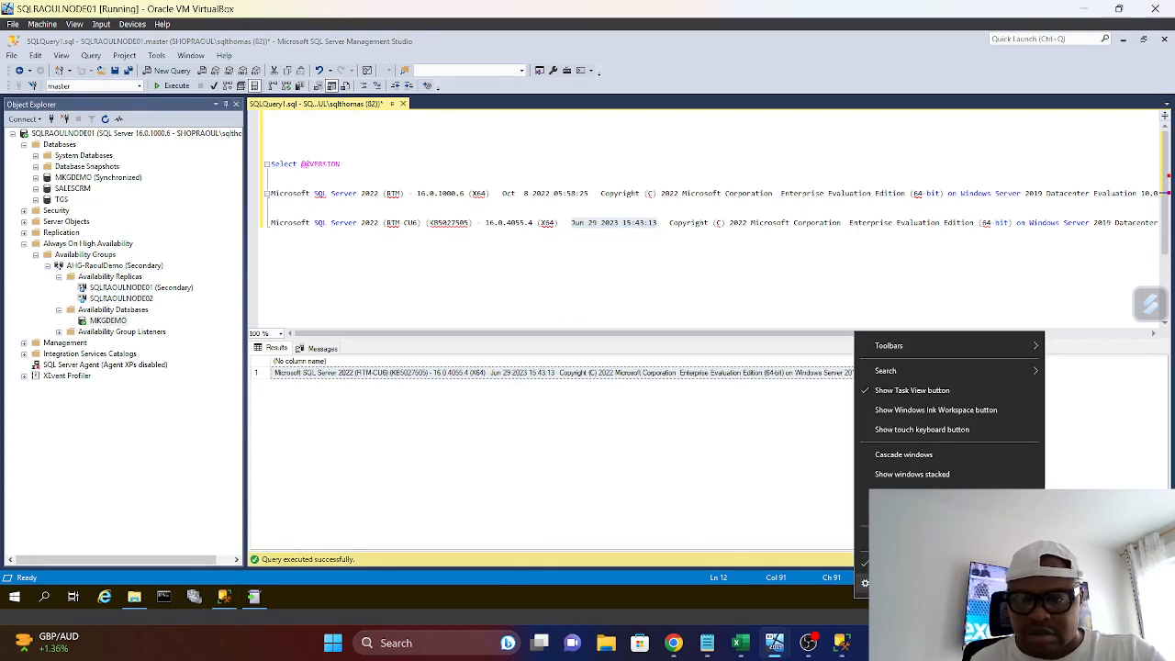
{"action": "left_click", "coordinate": [904, 539]}
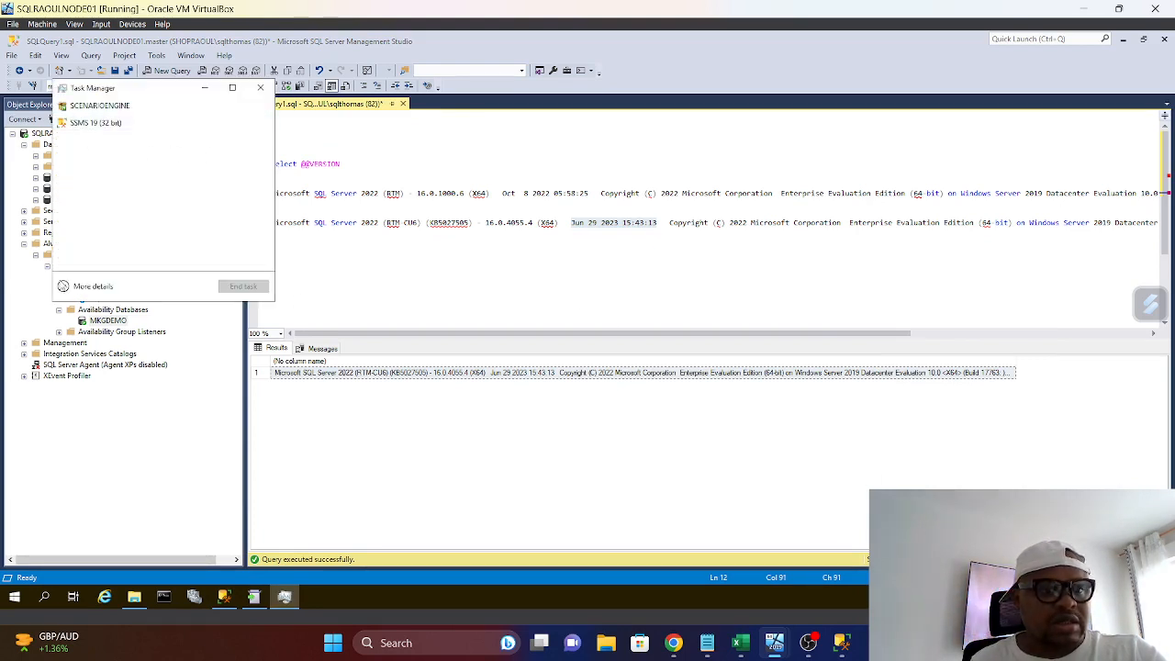
{"action": "left_click", "coordinate": [64, 285]}
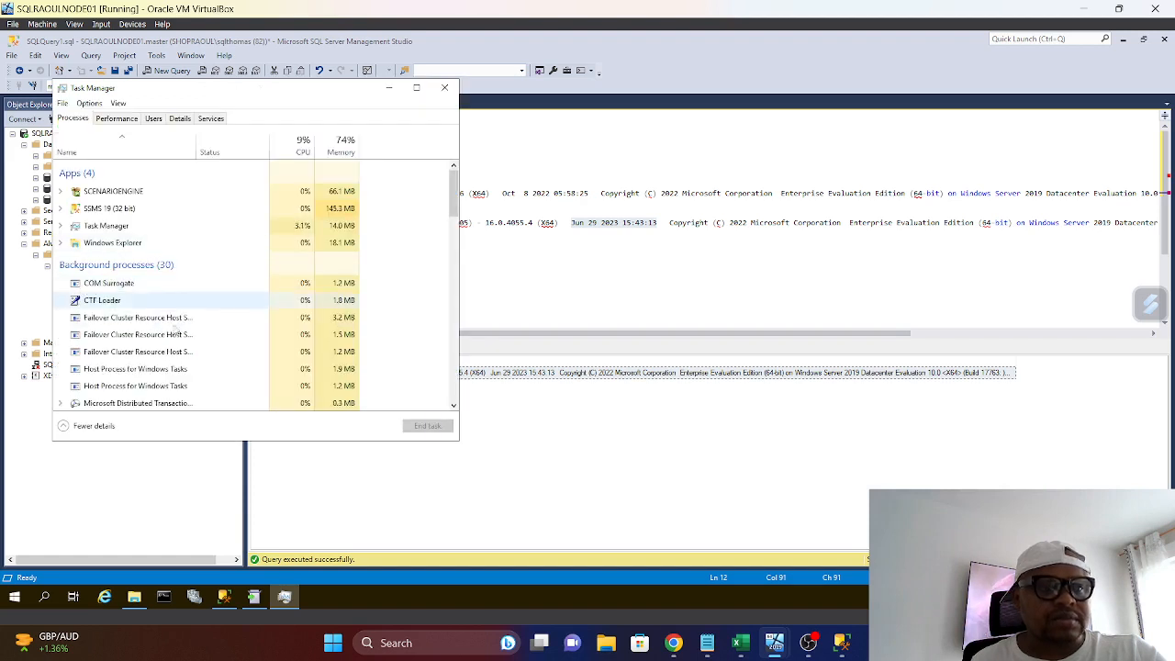
{"action": "scroll", "coordinate": [188, 365], "scroll_direction": "down", "scroll_amount": 1}
{"action": "scroll", "coordinate": [189, 365], "scroll_direction": "up", "scroll_amount": 1}
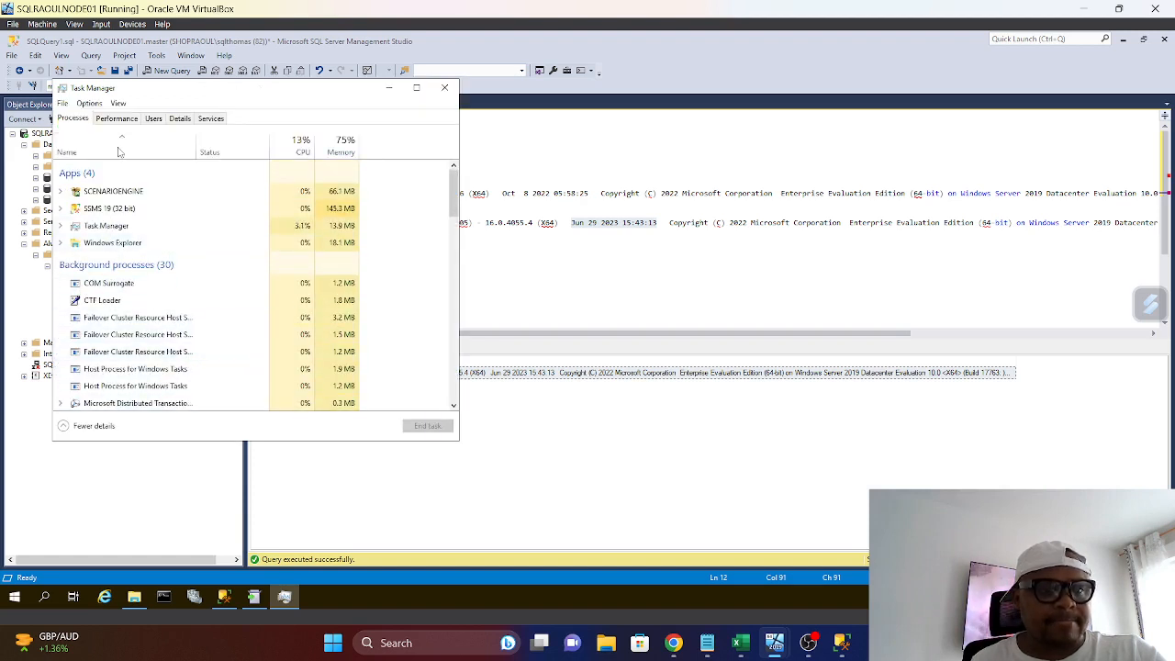
{"action": "left_click", "coordinate": [116, 119]}
{"action": "left_click", "coordinate": [180, 121]}
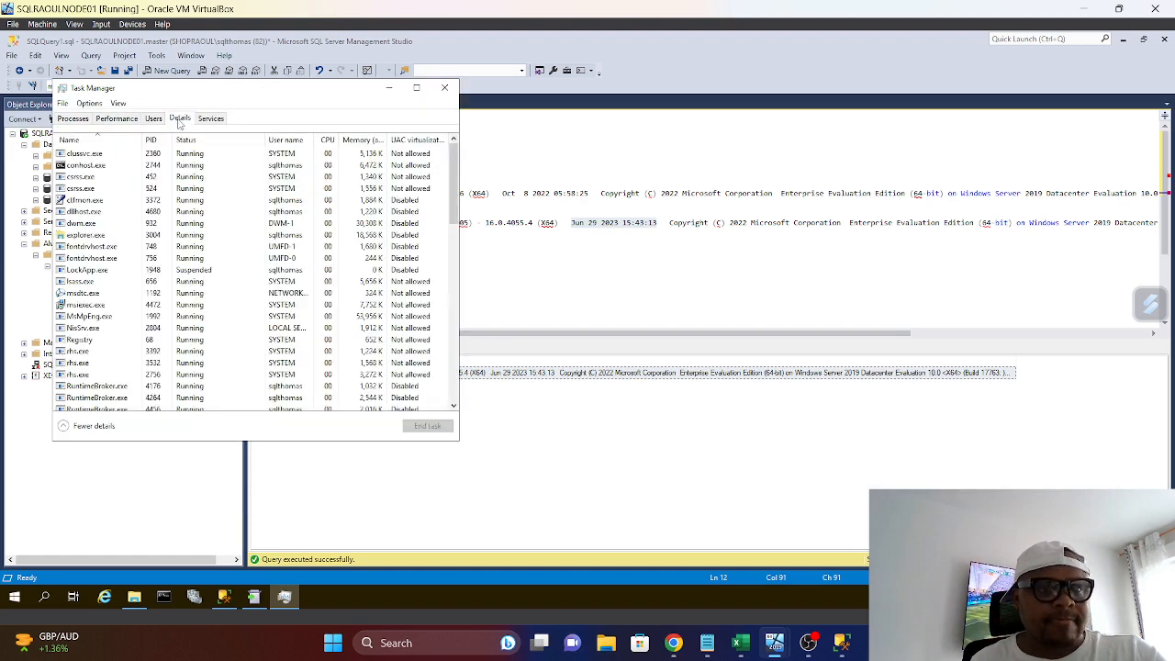
{"action": "left_click", "coordinate": [73, 121]}
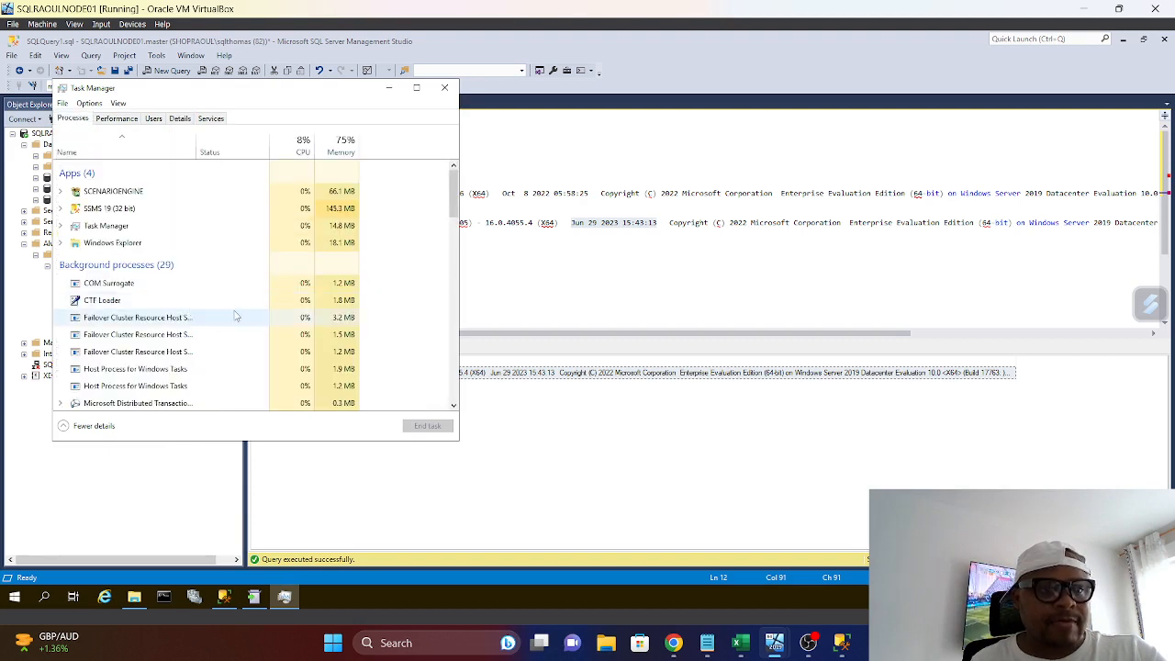
{"action": "left_click", "coordinate": [444, 89]}
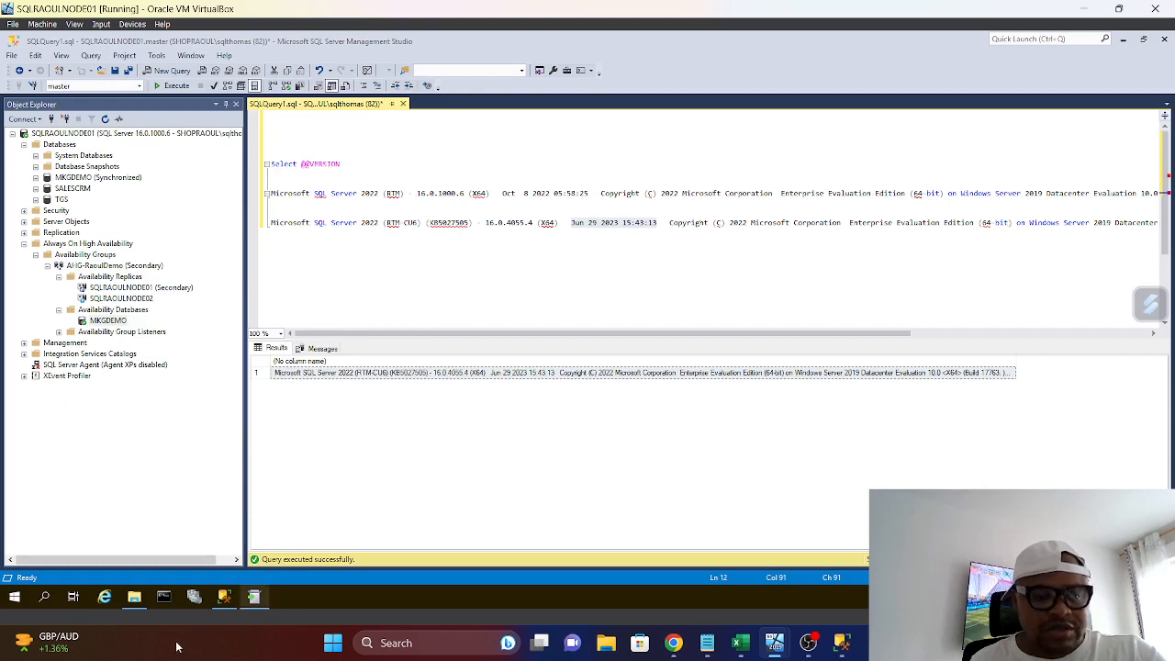
Collapse the Always On High Availability and Databases nodes in Object Explorer
{"action": "mouse_move", "coordinate": [253, 610]}
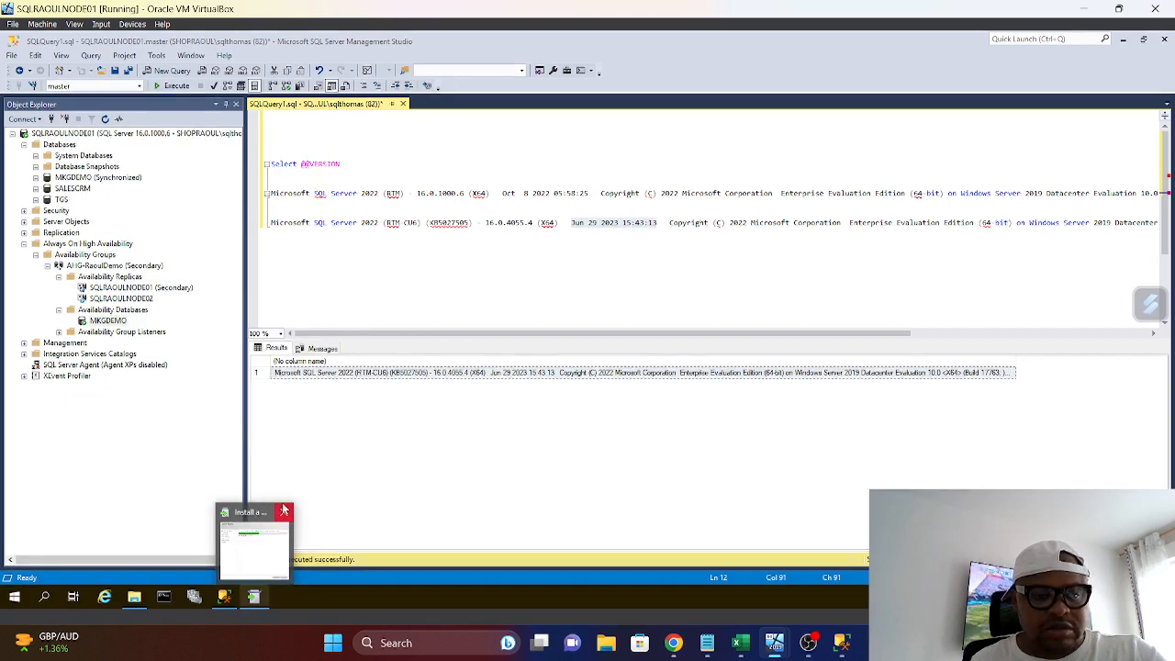
{"action": "left_click", "coordinate": [402, 456]}
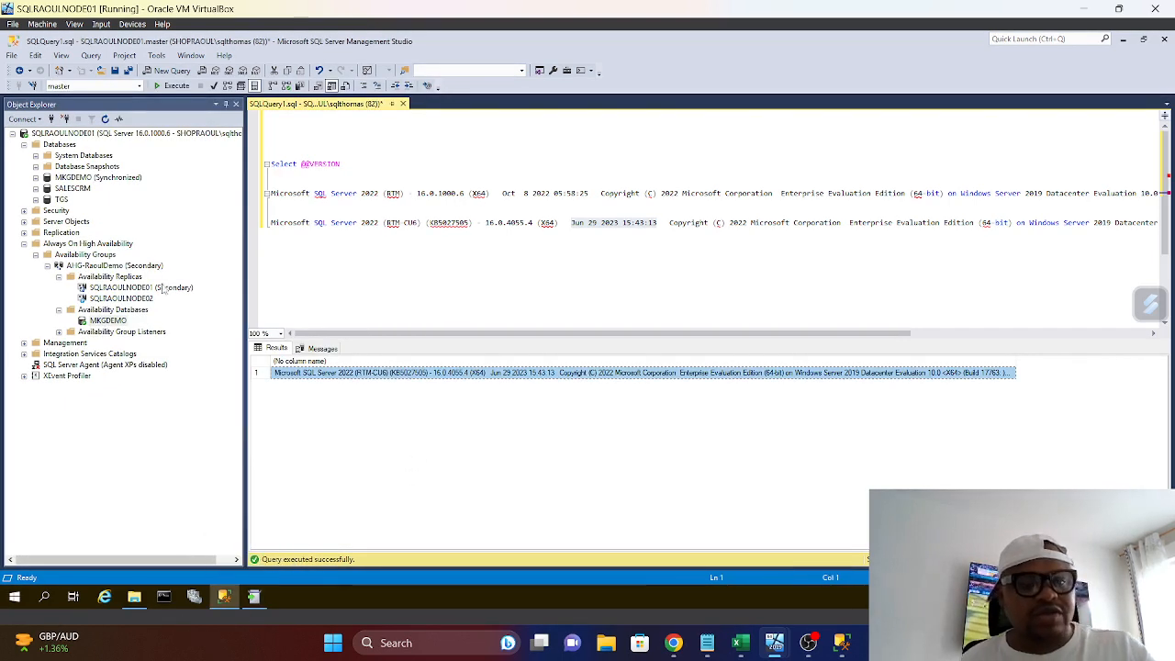
{"action": "left_click", "coordinate": [24, 243]}
{"action": "left_click", "coordinate": [24, 145]}
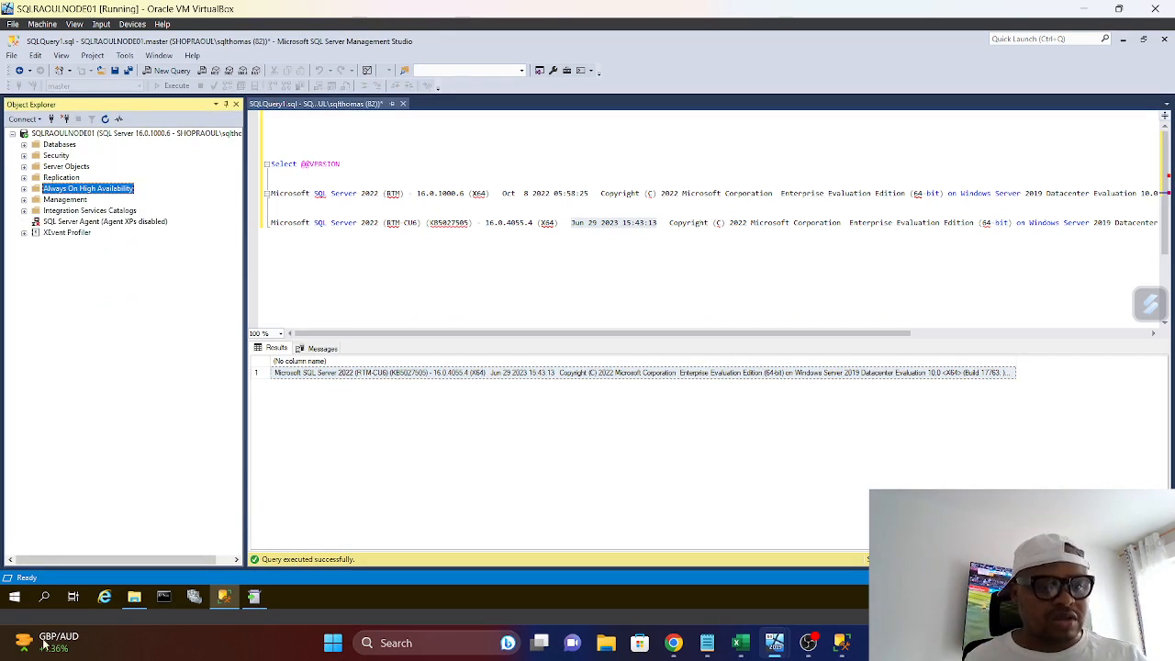
Open SQL Server 2022 Configuration Manager and allow it to make changes to the device
{"action": "left_click", "coordinate": [15, 597]}
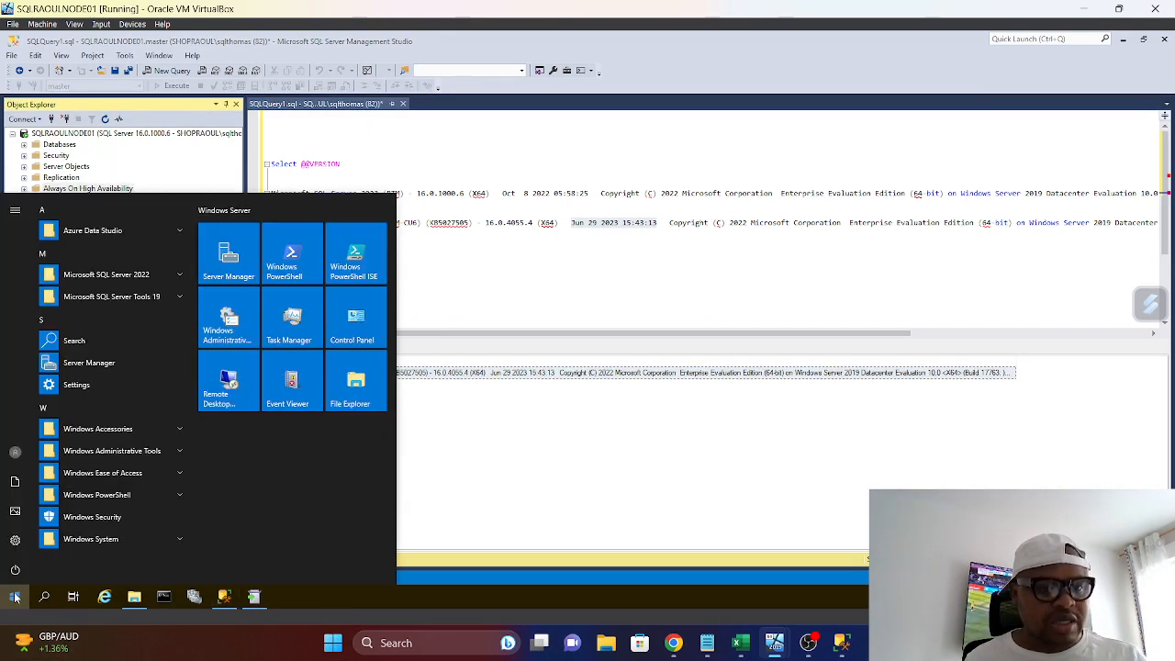
{"action": "left_click", "coordinate": [107, 272]}
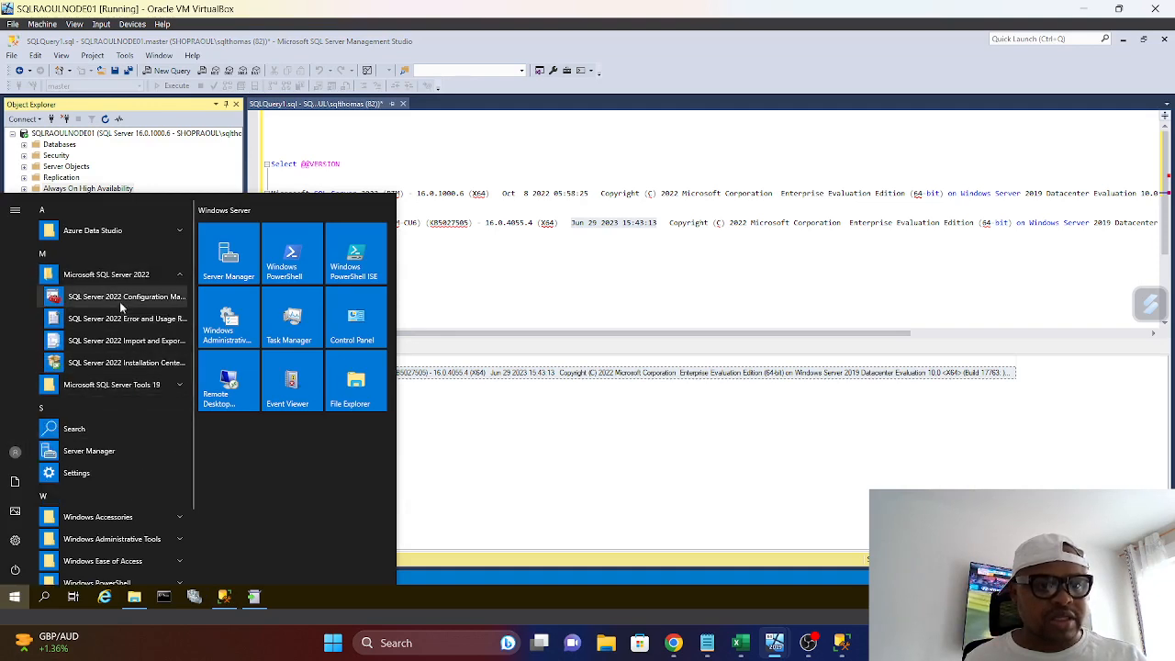
{"action": "left_click", "coordinate": [119, 297]}
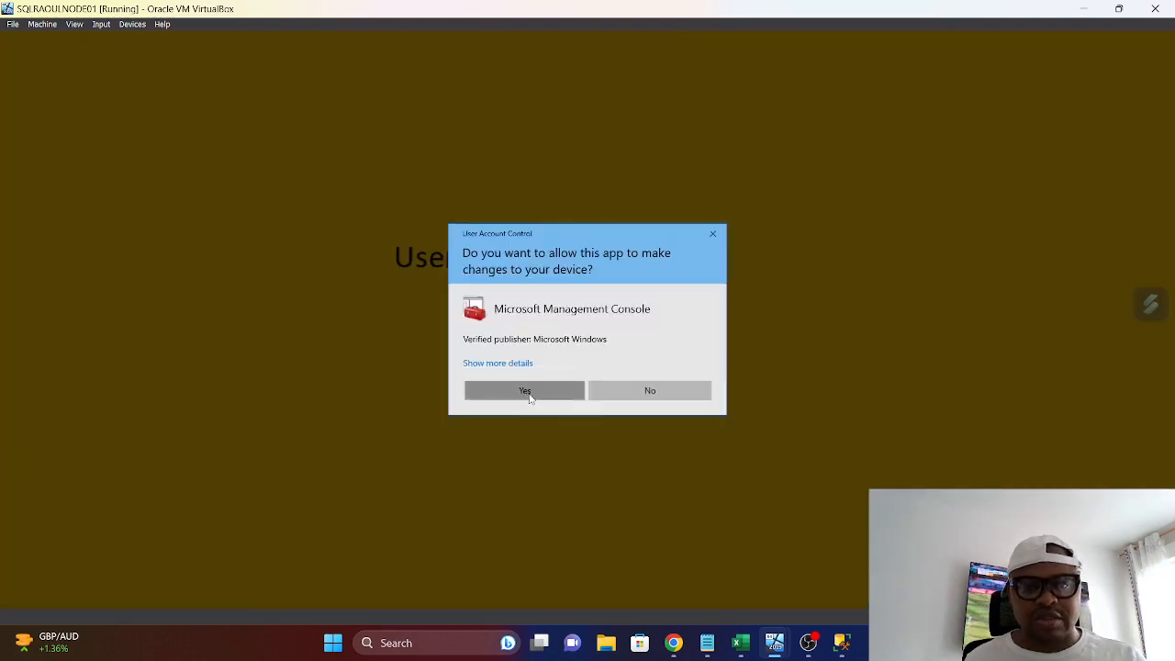
{"action": "left_click", "coordinate": [528, 396]}
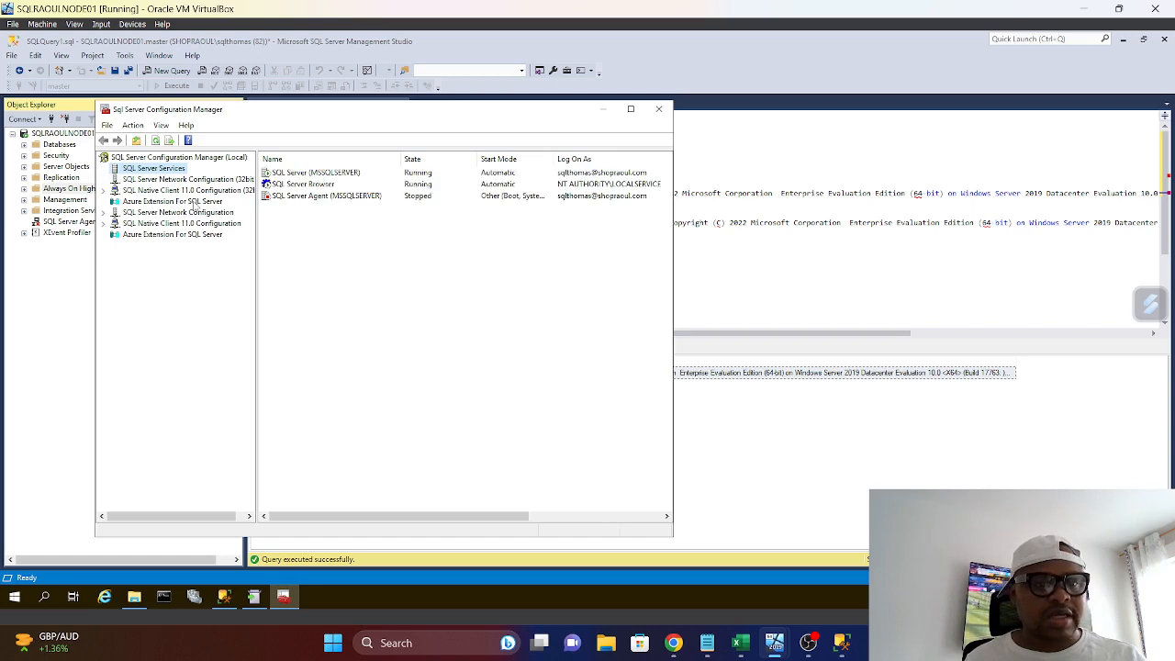
Set the start mode of the SQL Server Agent (MSSQLSERVER) service to Automatic and apply the change
{"action": "left_click", "coordinate": [324, 197]}
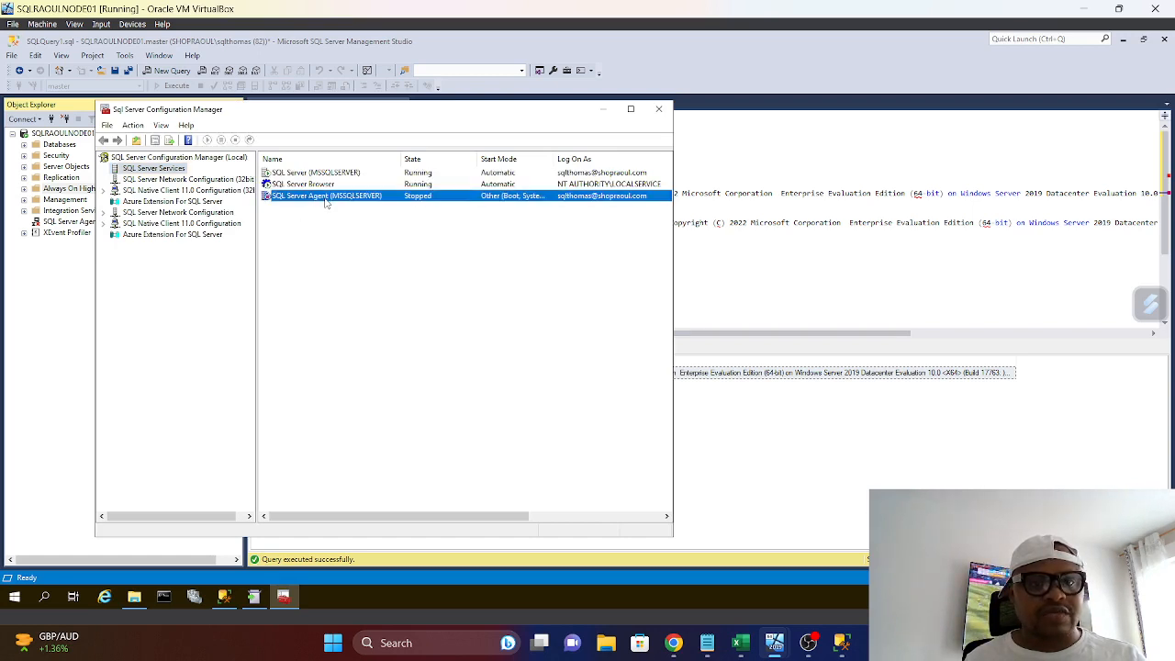
{"action": "right_click", "coordinate": [324, 198]}
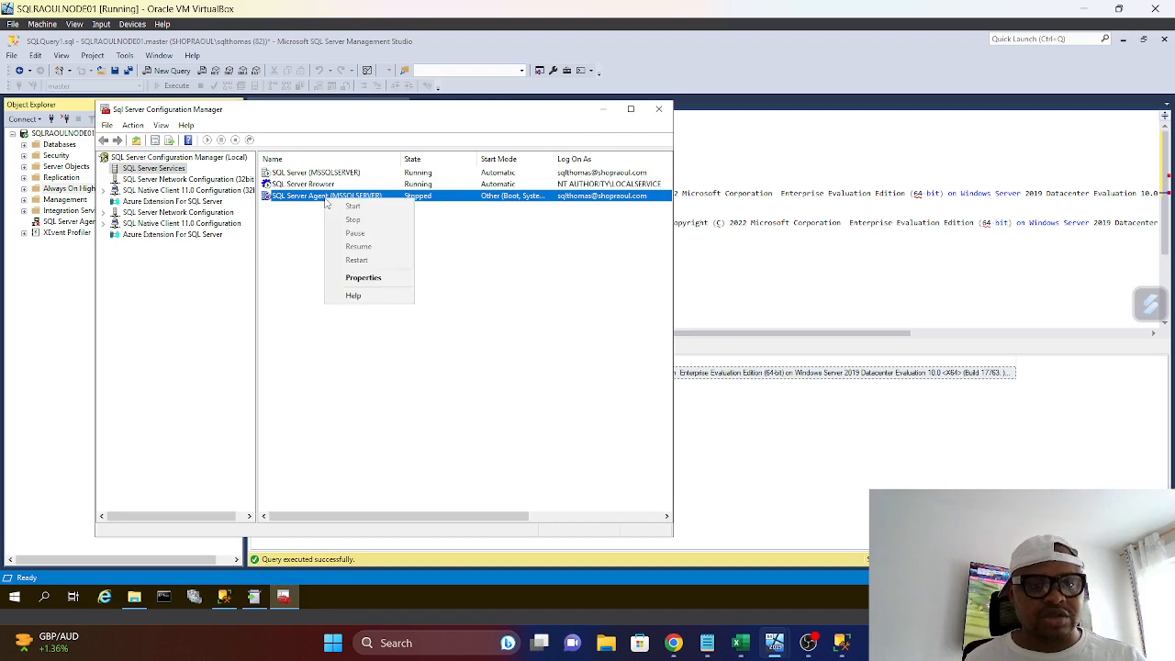
{"action": "left_click", "coordinate": [372, 280]}
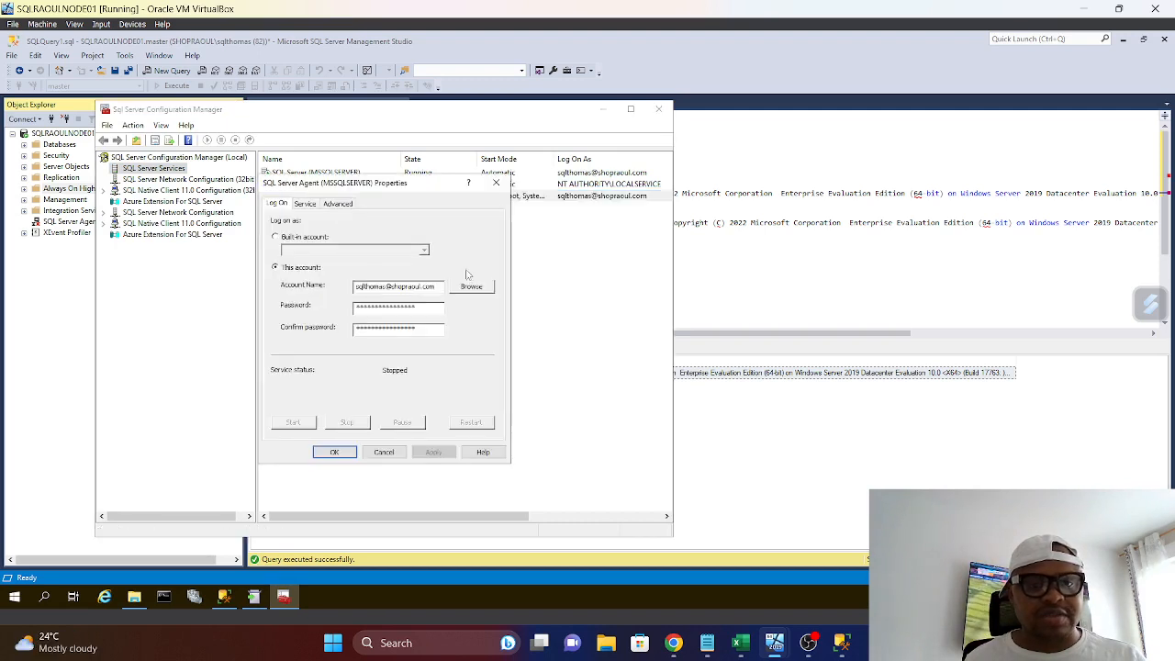
{"action": "left_click", "coordinate": [305, 203]}
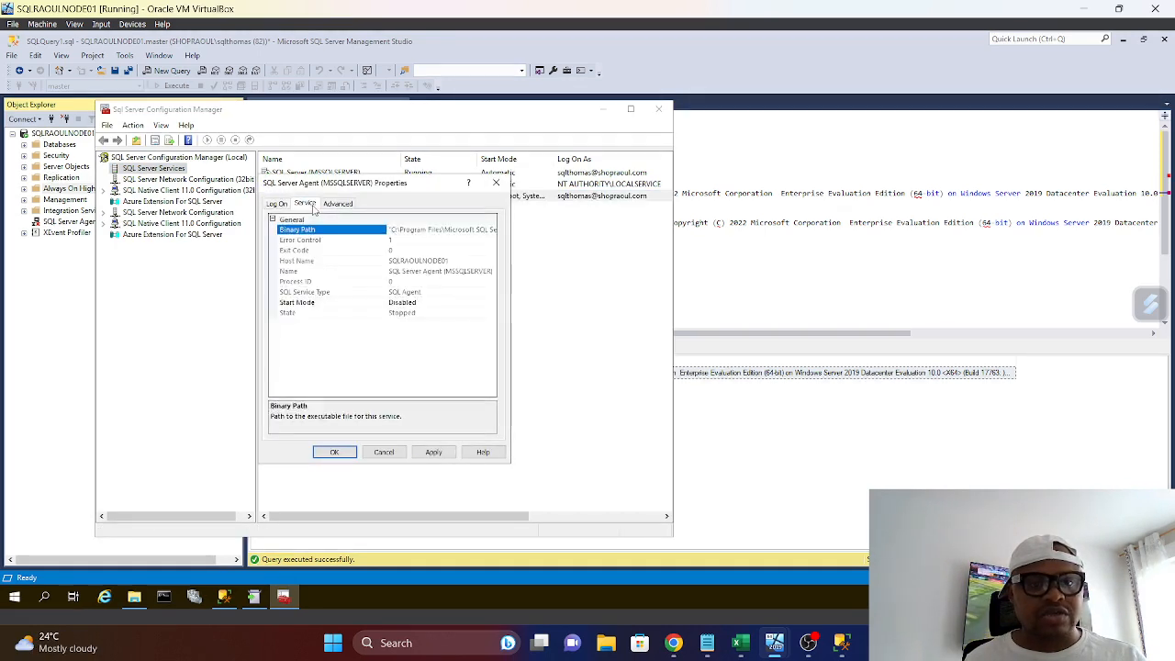
{"action": "left_click", "coordinate": [489, 304]}
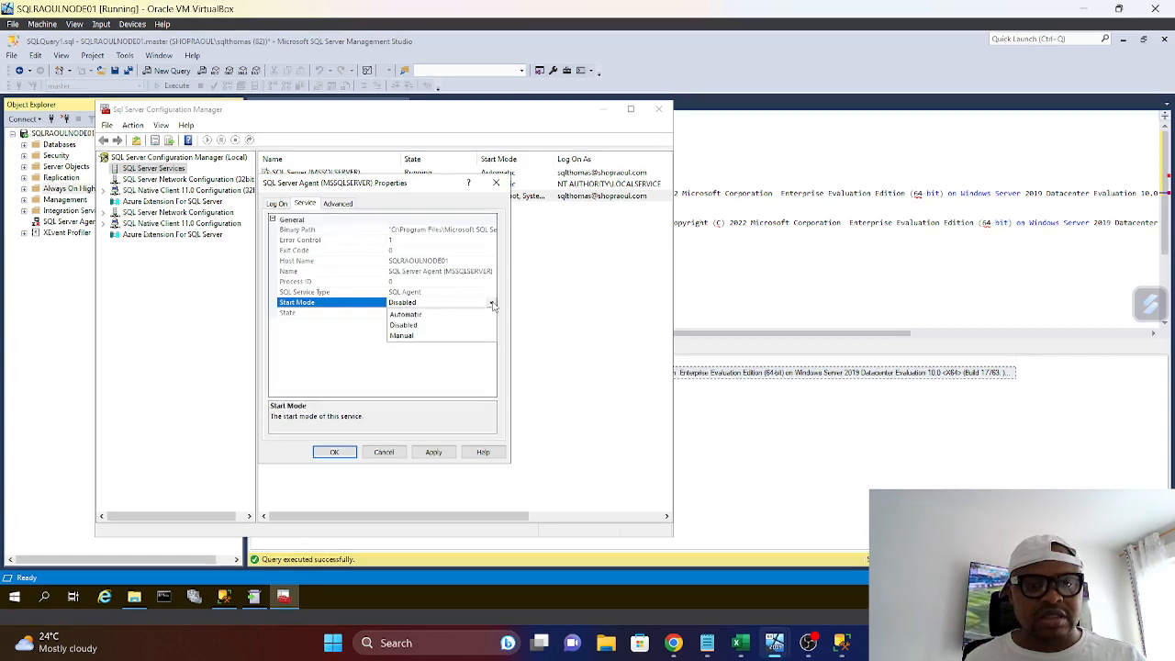
{"action": "left_click", "coordinate": [410, 315]}
{"action": "left_click", "coordinate": [432, 452]}
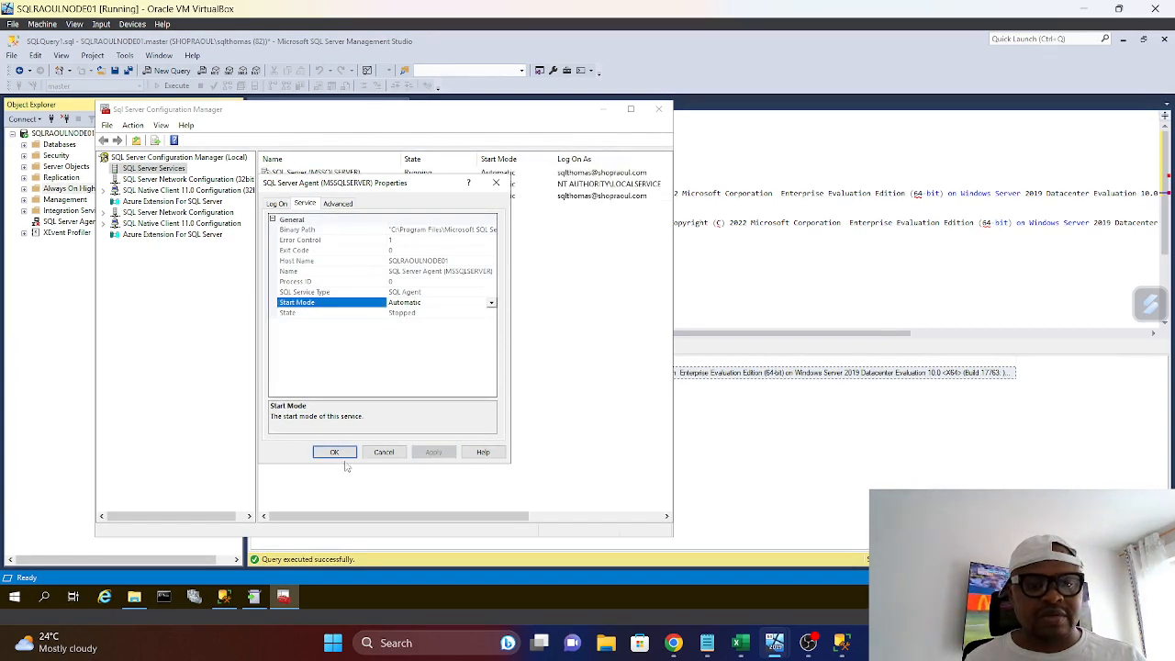
{"action": "left_click", "coordinate": [336, 450]}
Start the SQL Server Agent (MSSQLSERVER) service and close Configuration Manager
{"action": "right_click", "coordinate": [306, 197]}
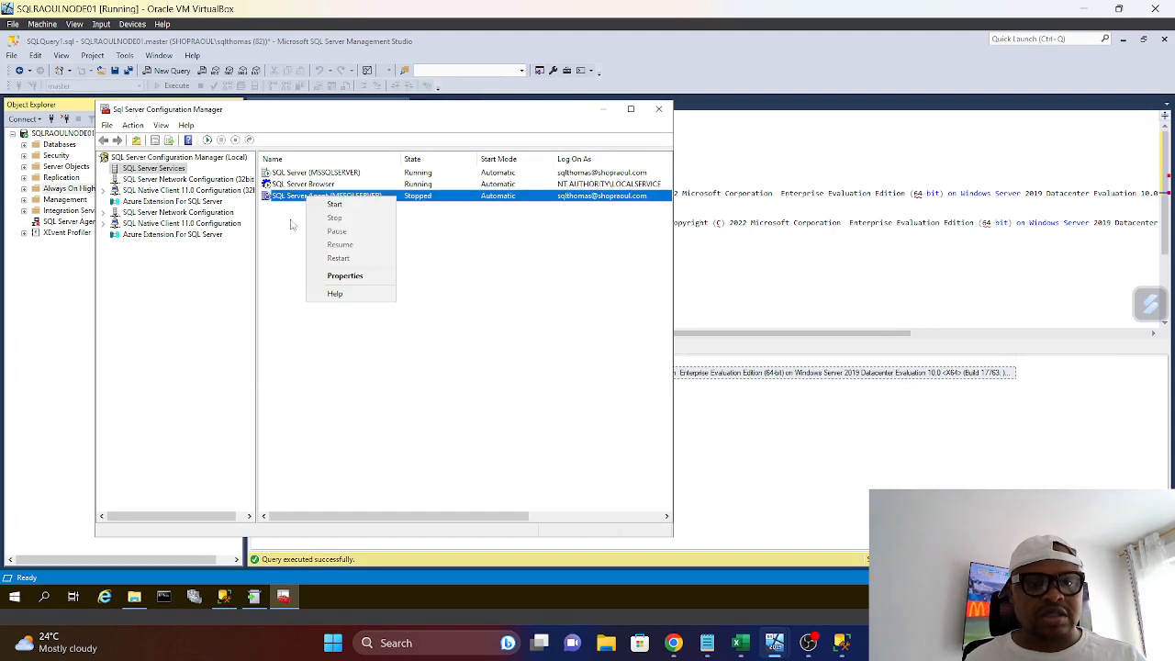
{"action": "left_click", "coordinate": [335, 204]}
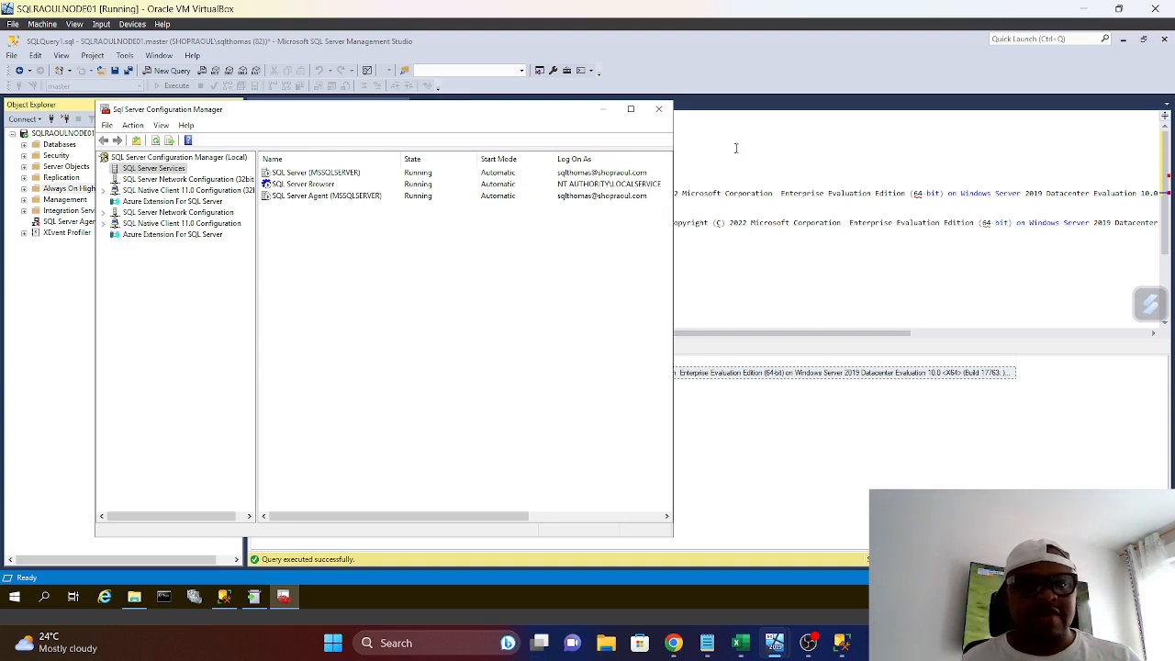
{"action": "left_click", "coordinate": [658, 110]}
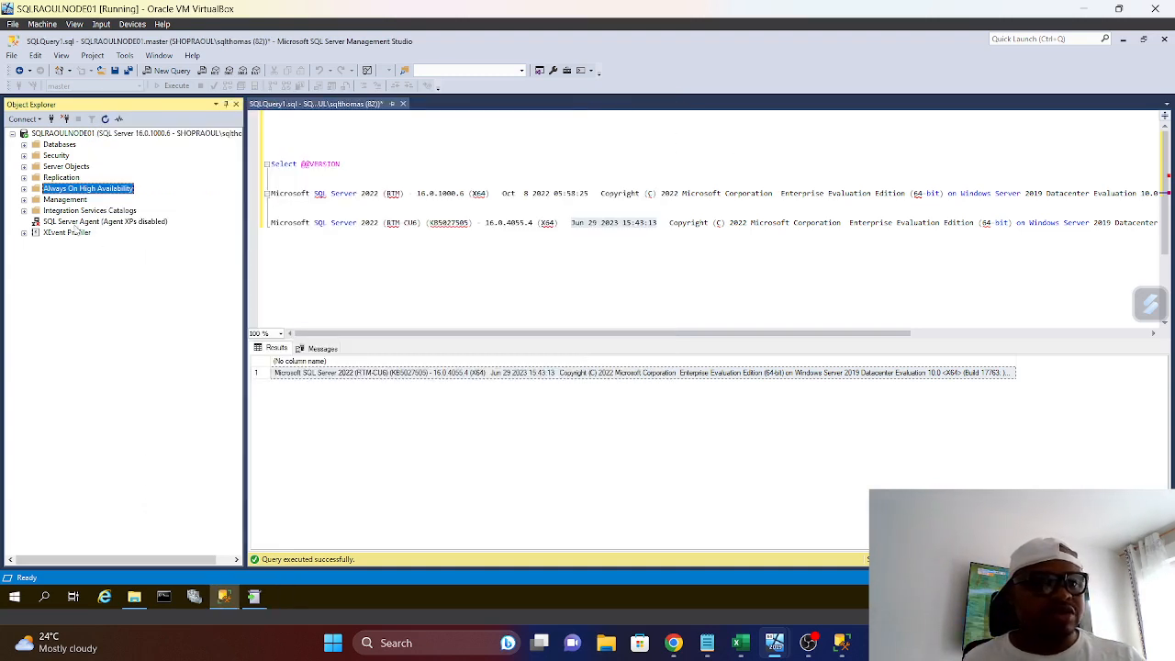
Refresh the SQLRAOULNODE01 server in Object Explorer and check that the SALESCRM database and its Tables folder open
{"action": "right_click", "coordinate": [64, 136]}
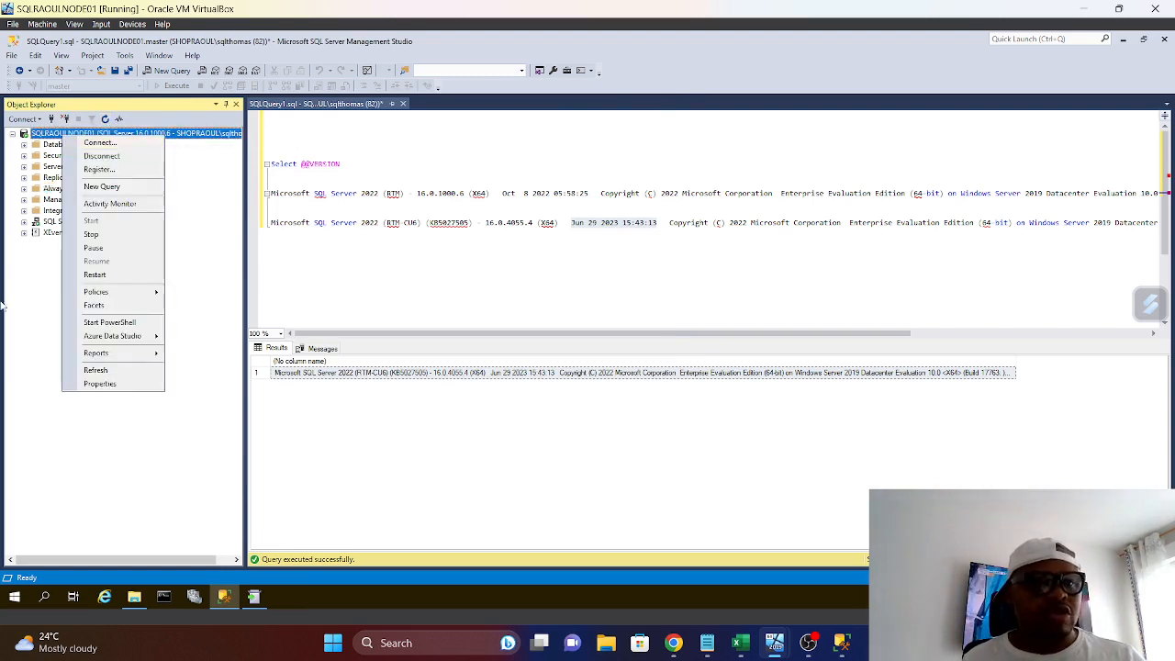
{"action": "left_click", "coordinate": [103, 370]}
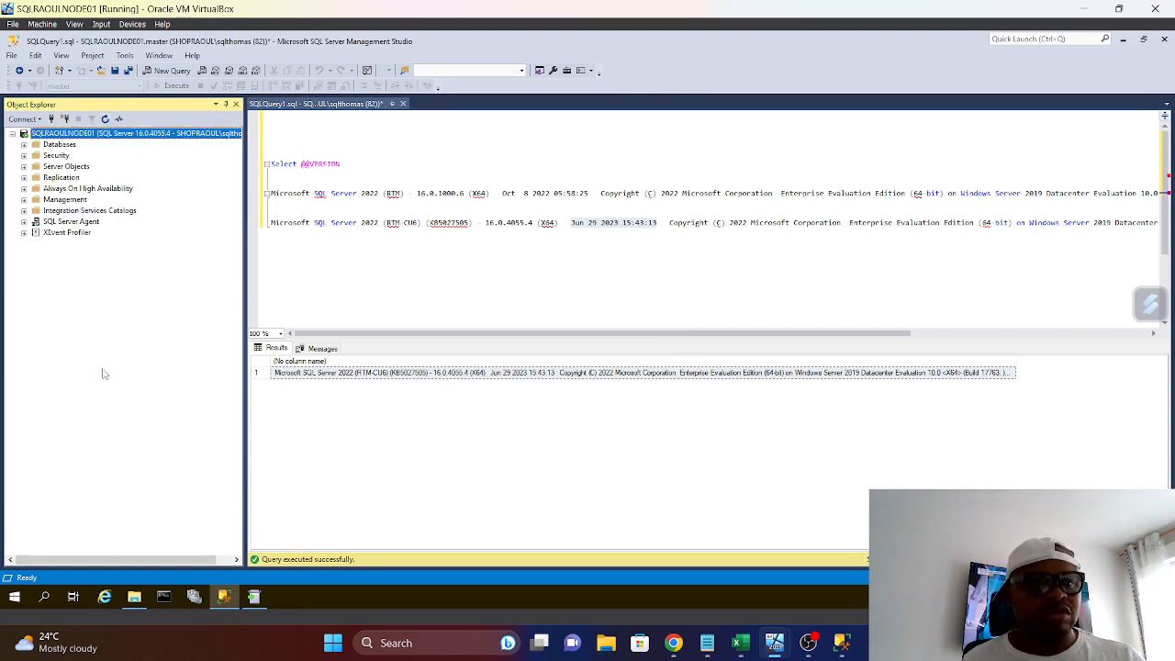
{"action": "left_click", "coordinate": [24, 145]}
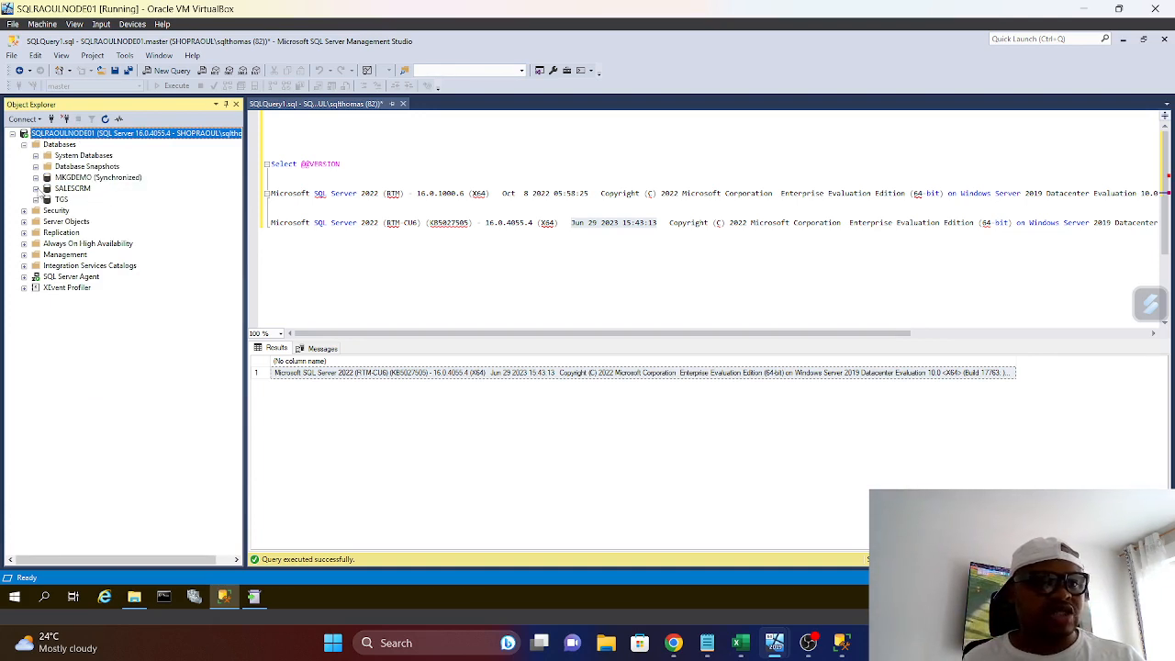
{"action": "left_click", "coordinate": [36, 189]}
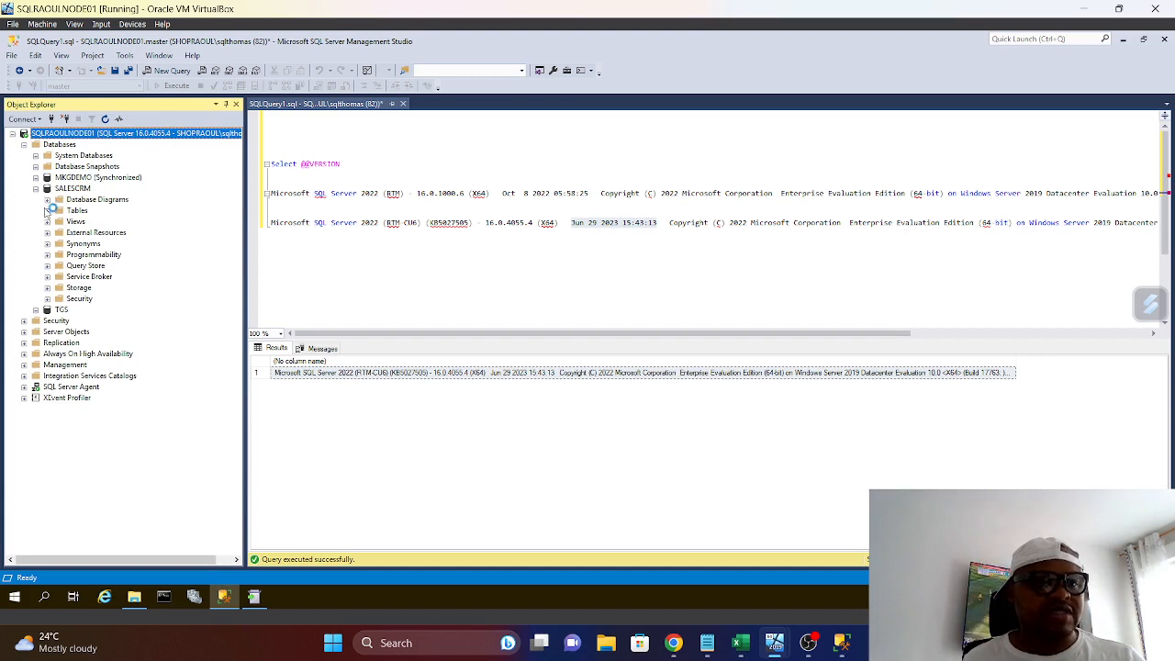
{"action": "left_click", "coordinate": [47, 211]}
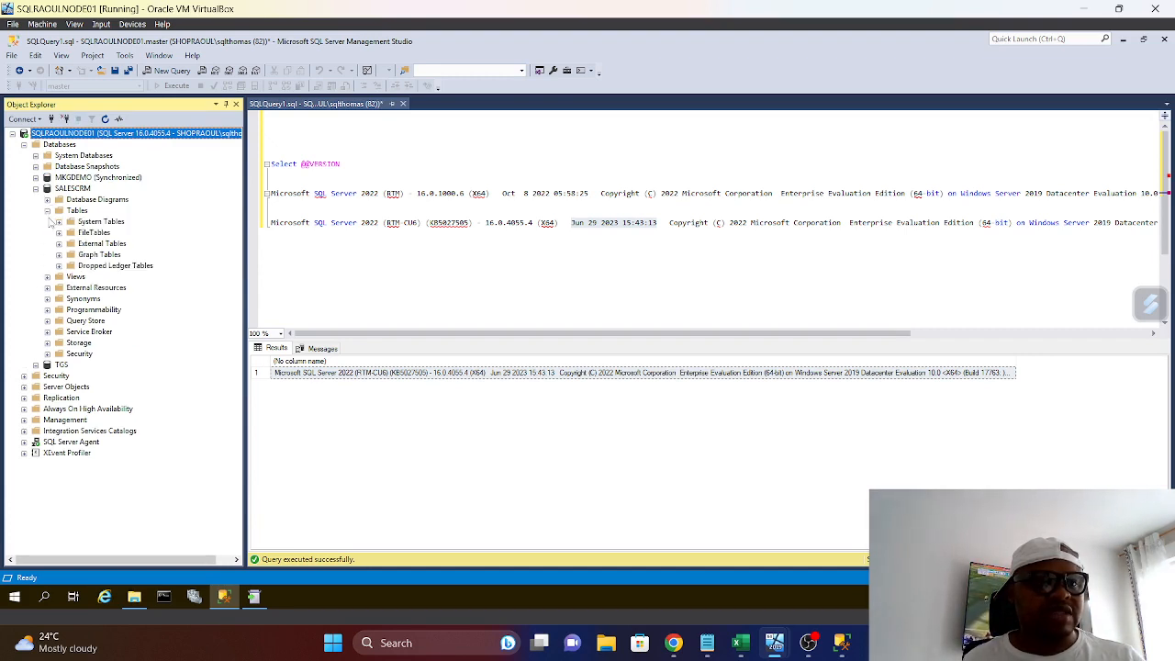
{"action": "left_click", "coordinate": [47, 210]}
{"action": "left_click", "coordinate": [36, 188]}
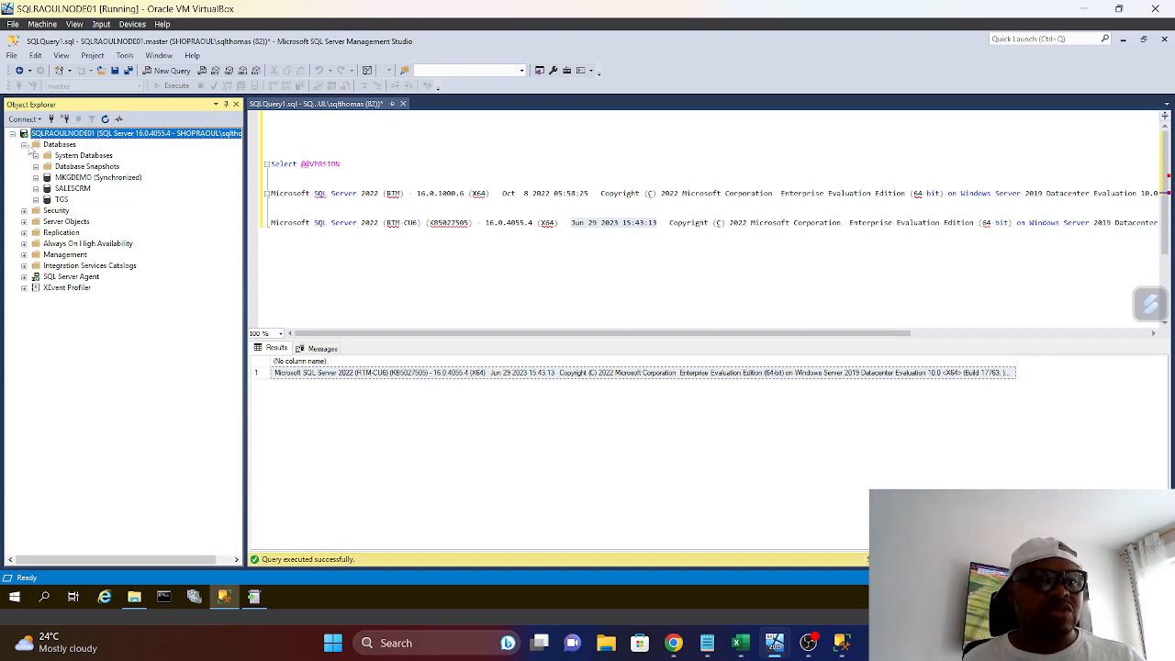
{"action": "left_click_drag", "start_coordinate": [359, 169], "coordinate": [272, 148]}
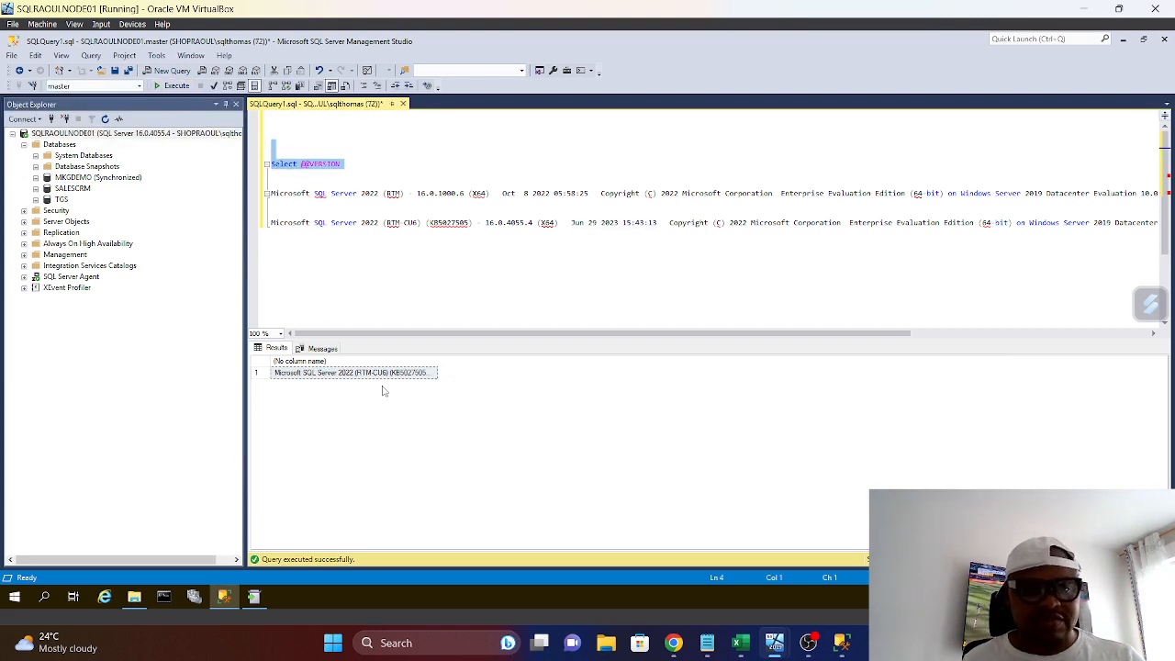
{"action": "left_click", "coordinate": [441, 367]}
{"action": "left_click_drag", "start_coordinate": [439, 364], "coordinate": [834, 388]}
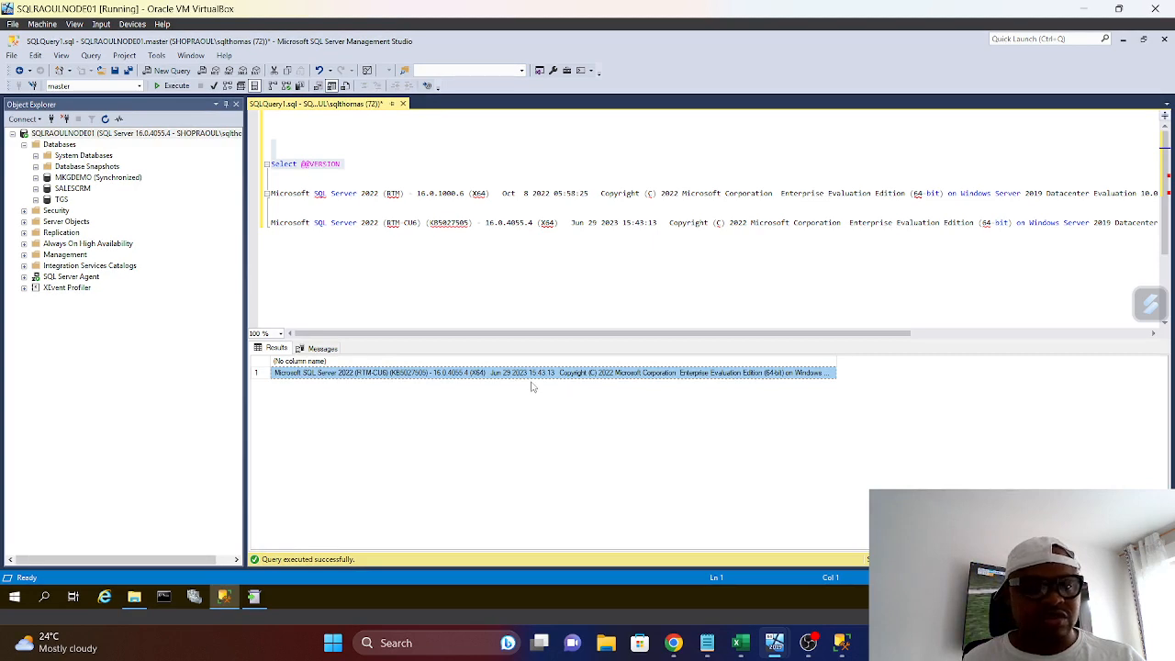
Expand Always On High Availability down to the AHG-RaoulDemo availability group and check its replicas, databases and listeners folders
{"action": "left_click", "coordinate": [24, 244]}
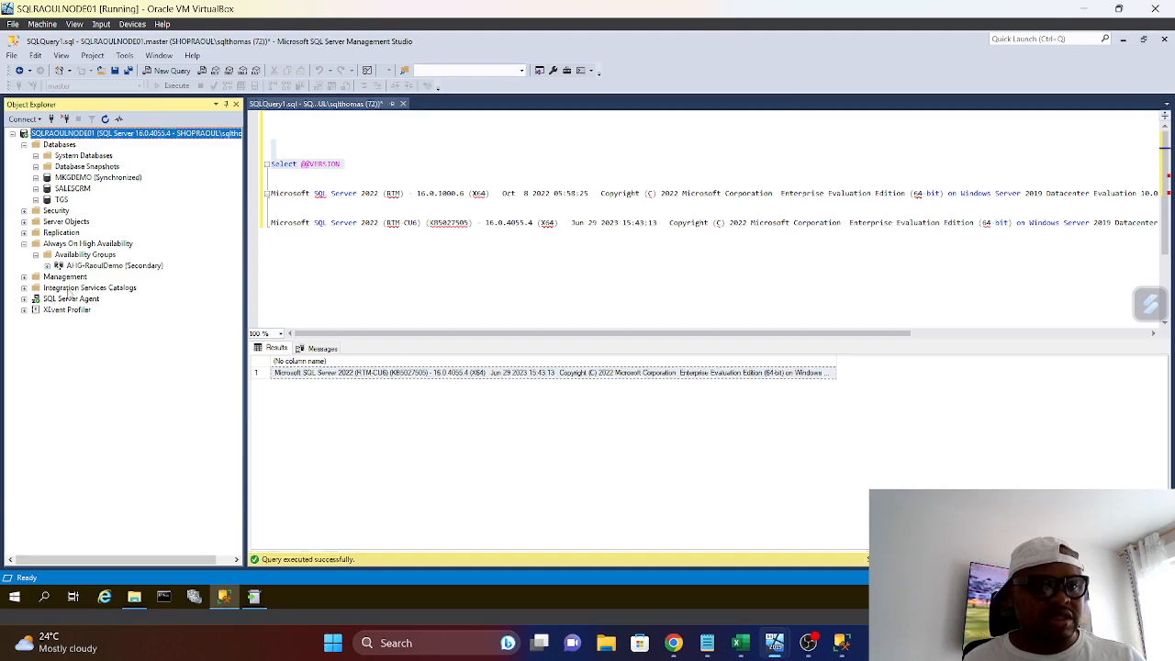
{"action": "left_click", "coordinate": [46, 265]}
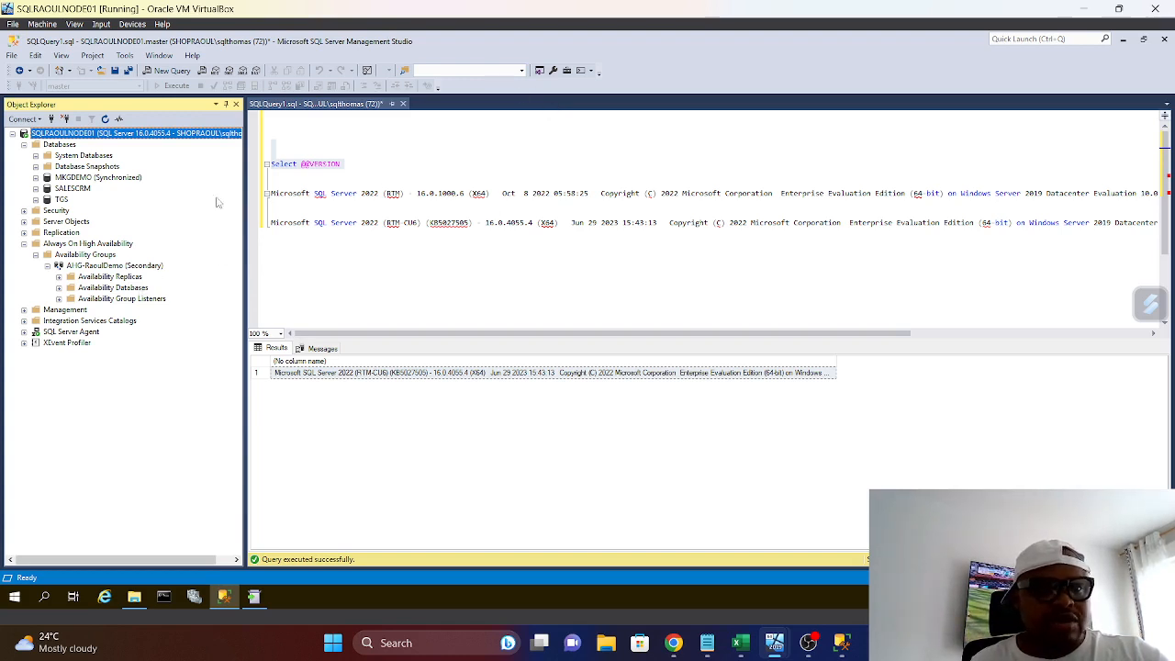
{"action": "scroll", "coordinate": [532, 242], "scroll_direction": "down", "scroll_amount": 2}
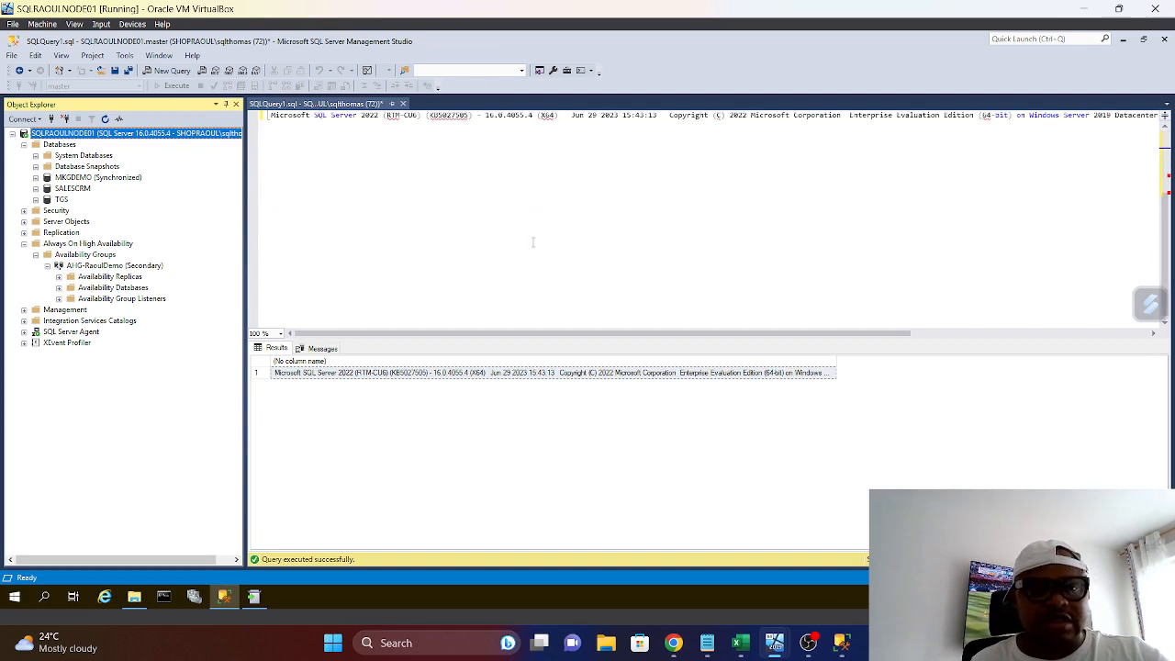
{"action": "left_click", "coordinate": [328, 168]}
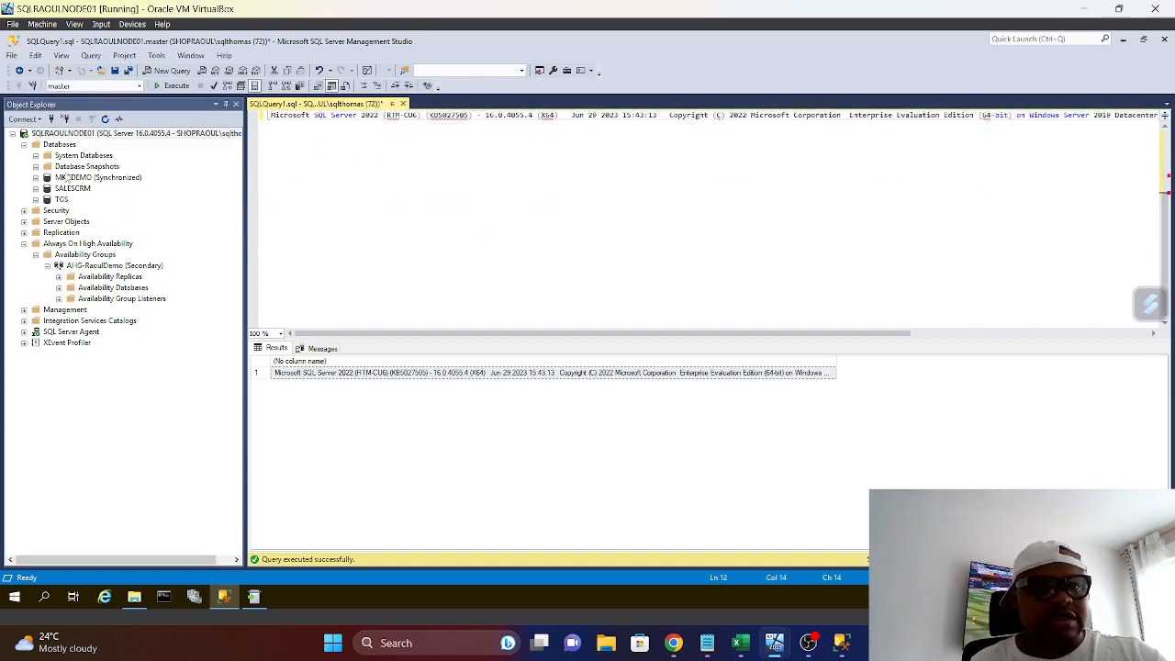
Open a new query on the SQLRAOULNODE01 server and write EXEC sp_readerrorlog; followed by GO
{"action": "right_click", "coordinate": [77, 135]}
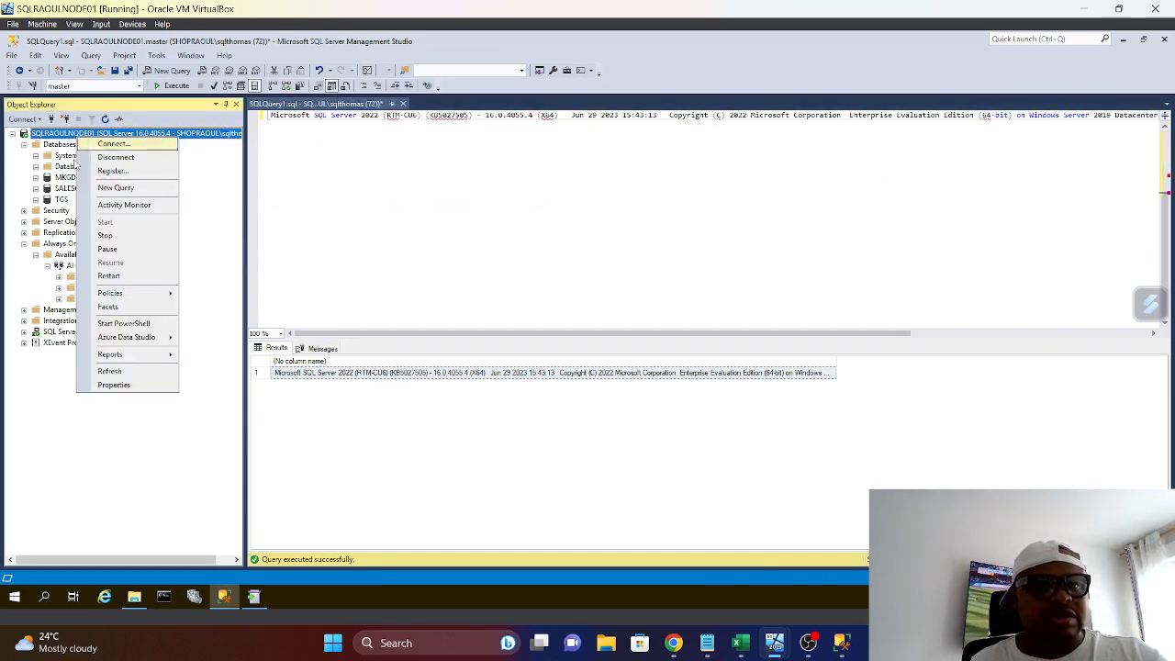
{"action": "left_click", "coordinate": [115, 188]}
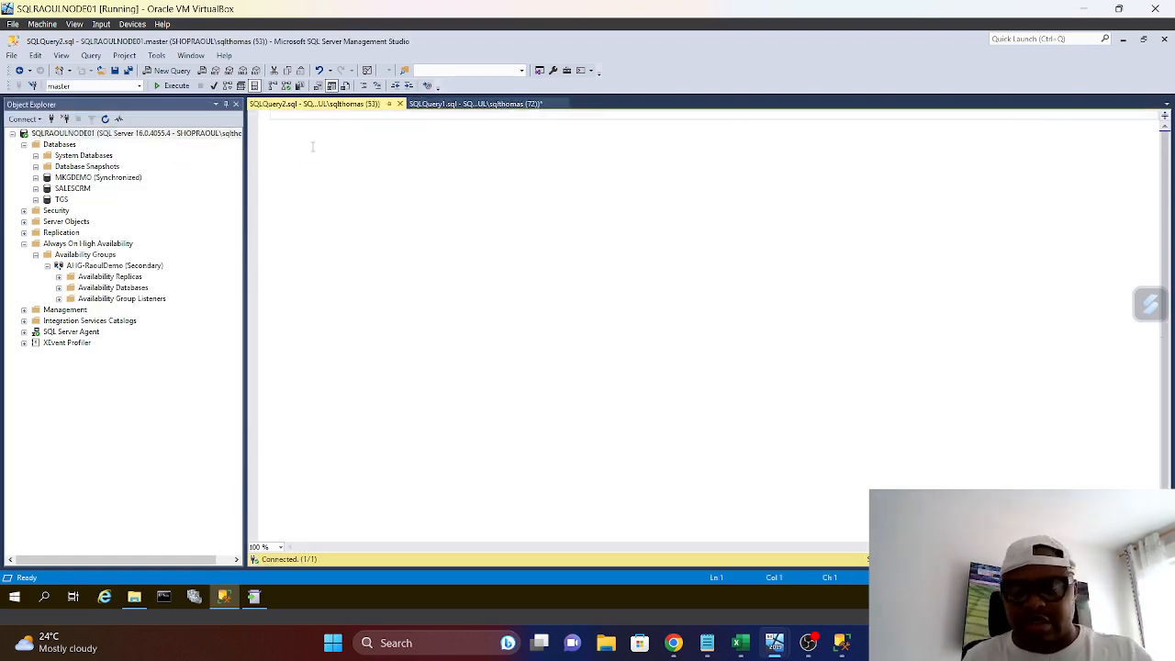
{"action": "key", "text": "Return"}
{"action": "key", "text": "Return"}
{"action": "key", "text": "Return"}
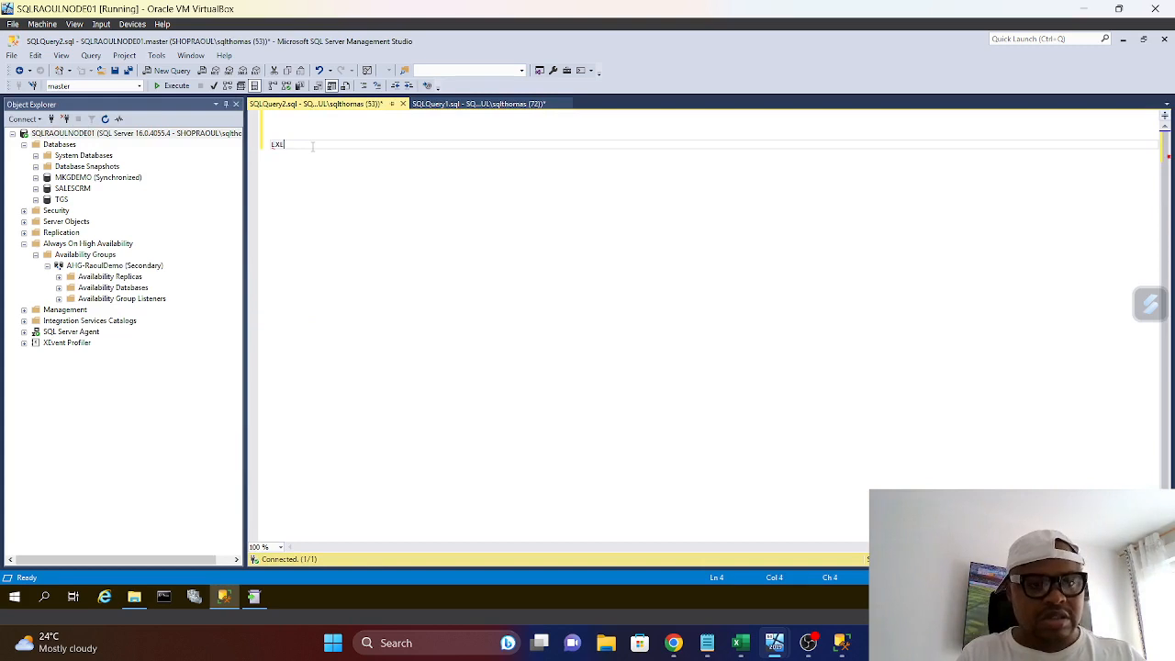
{"action": "type", "text": "EXEC sp"}
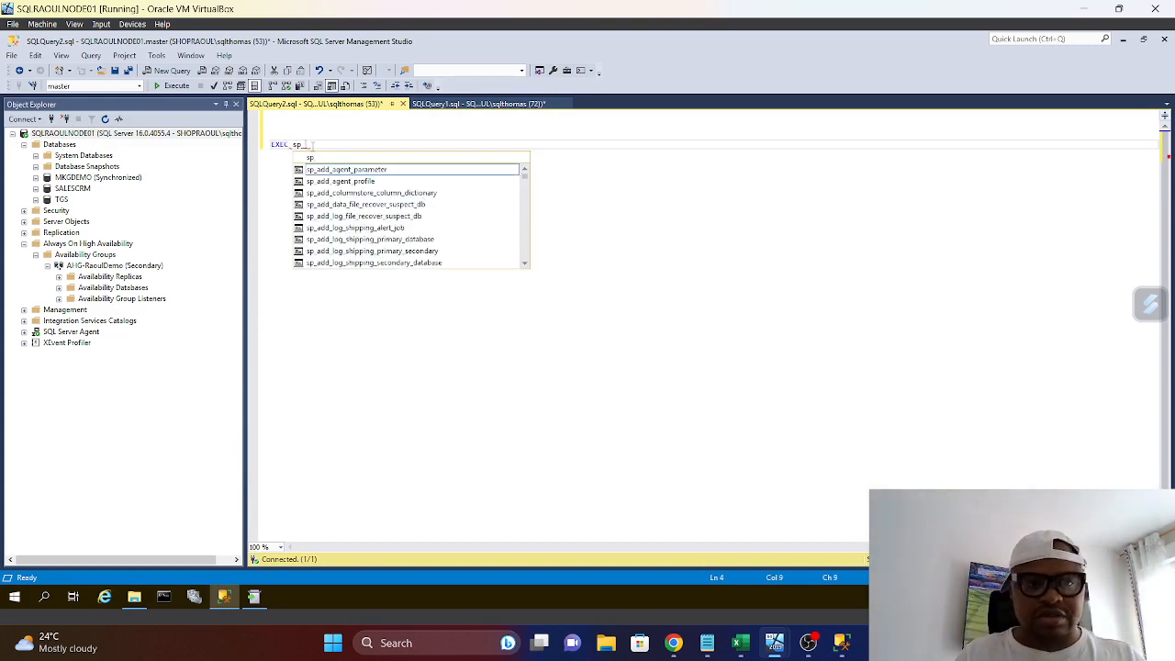
{"action": "type", "text": "_rea"}
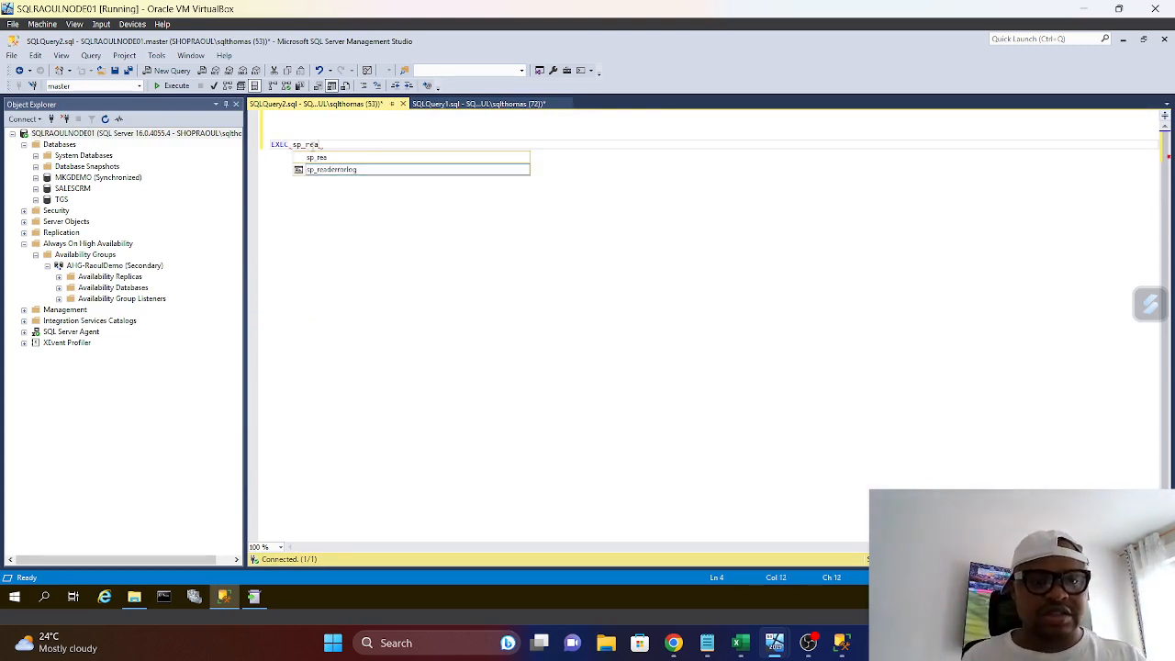
{"action": "double_click", "coordinate": [333, 170]}
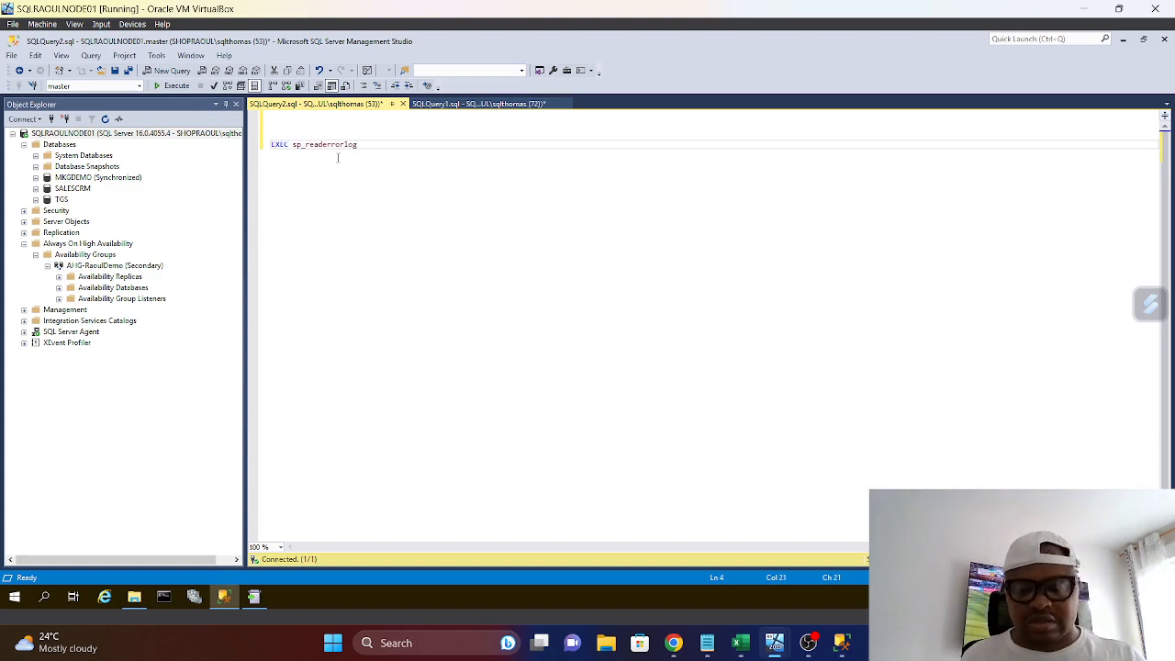
{"action": "type", "text": ";"}
{"action": "key", "text": "Return"}
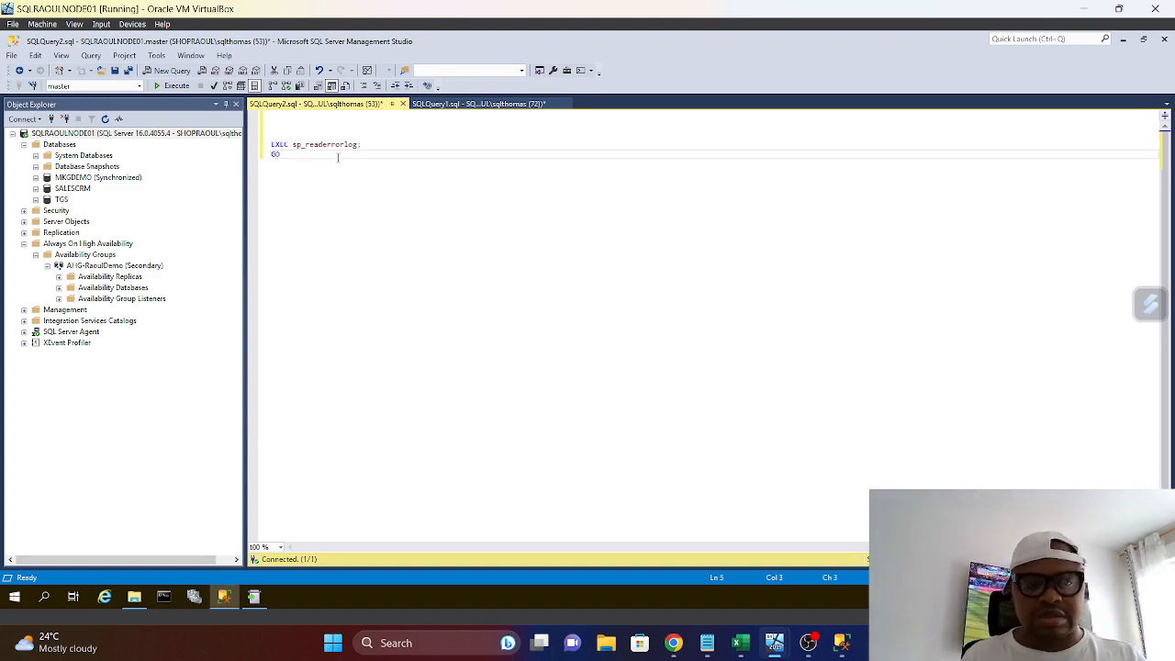
Execute the sp_readerrorlog query and look through the returned error log entries
{"action": "left_click", "coordinate": [170, 85]}
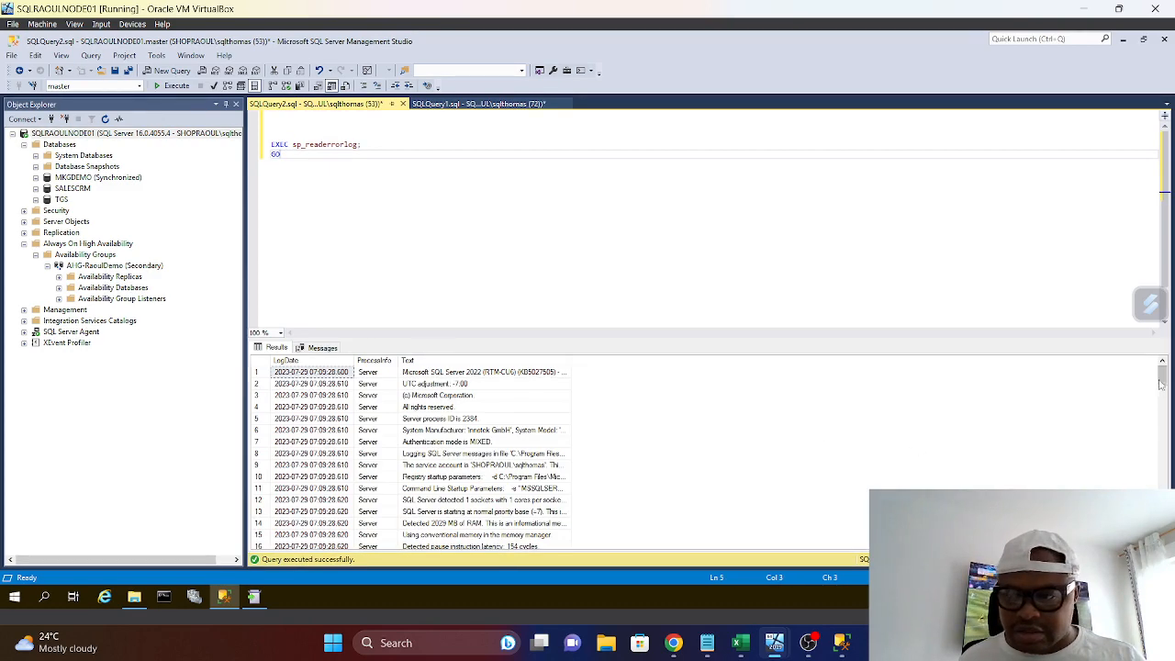
{"action": "left_click_drag", "start_coordinate": [1162, 378], "coordinate": [1161, 484]}
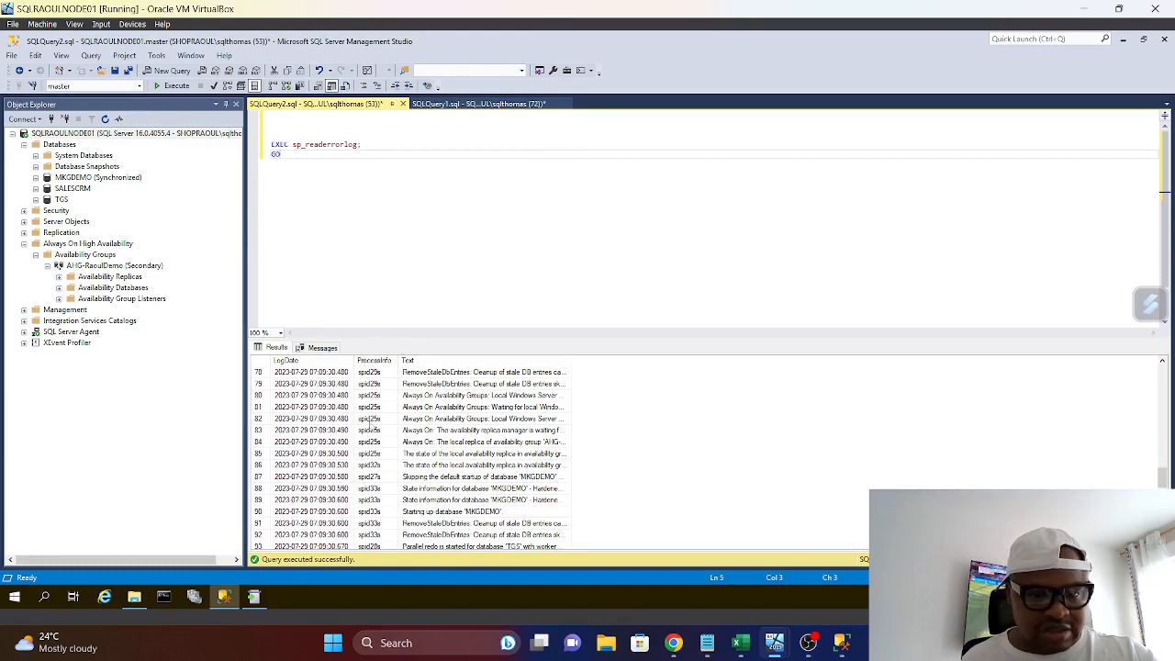
{"action": "scroll", "coordinate": [452, 475], "scroll_direction": "up", "scroll_amount": 20}
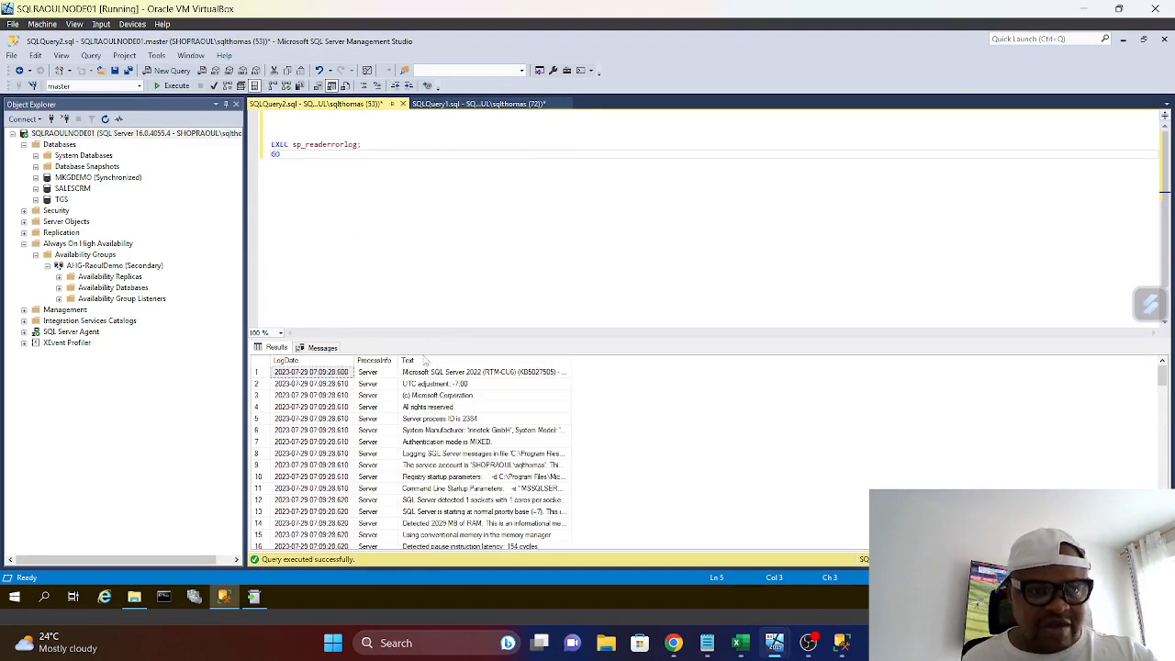
Add the statement DBCC CHECKDB ('SALESCRM') below the error log query and run only that statement
{"action": "key", "text": "Return"}
{"action": "key", "text": "Return"}
{"action": "key", "text": "Return"}
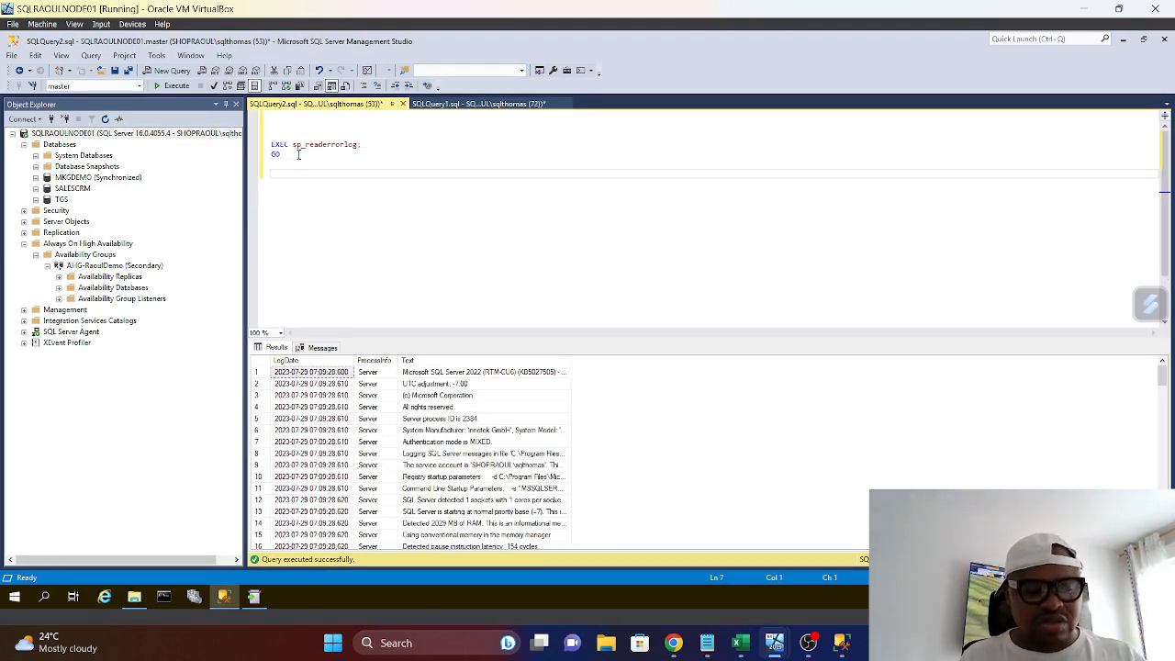
{"action": "type", "text": "DBCC "}
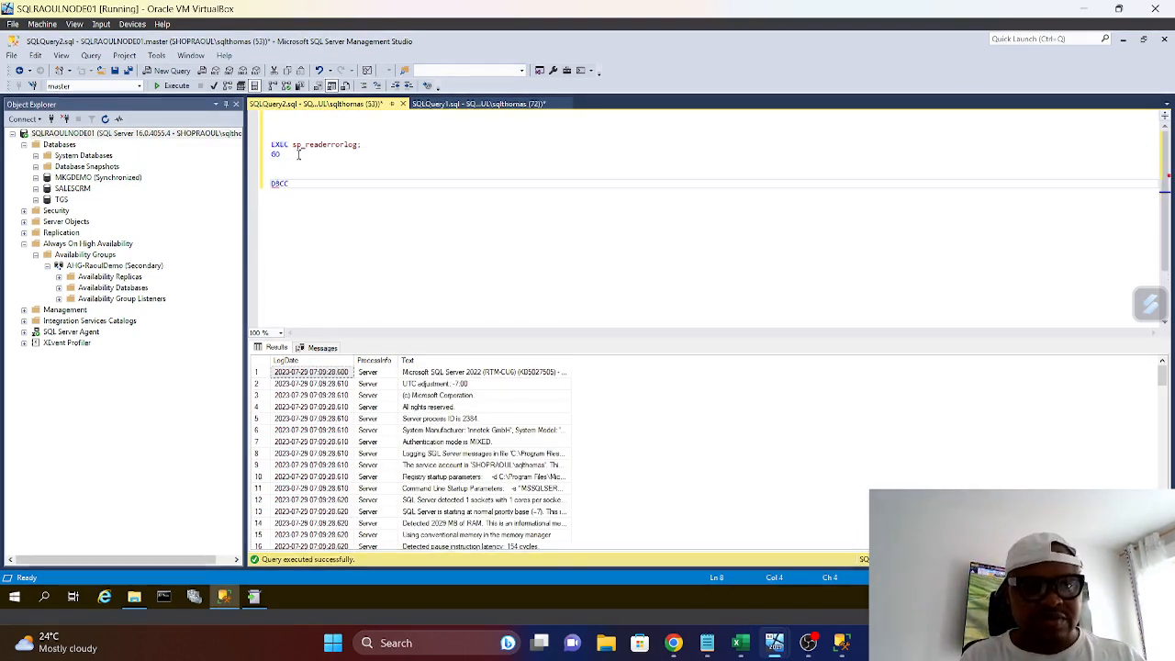
{"action": "type", "text": "CHECK"}
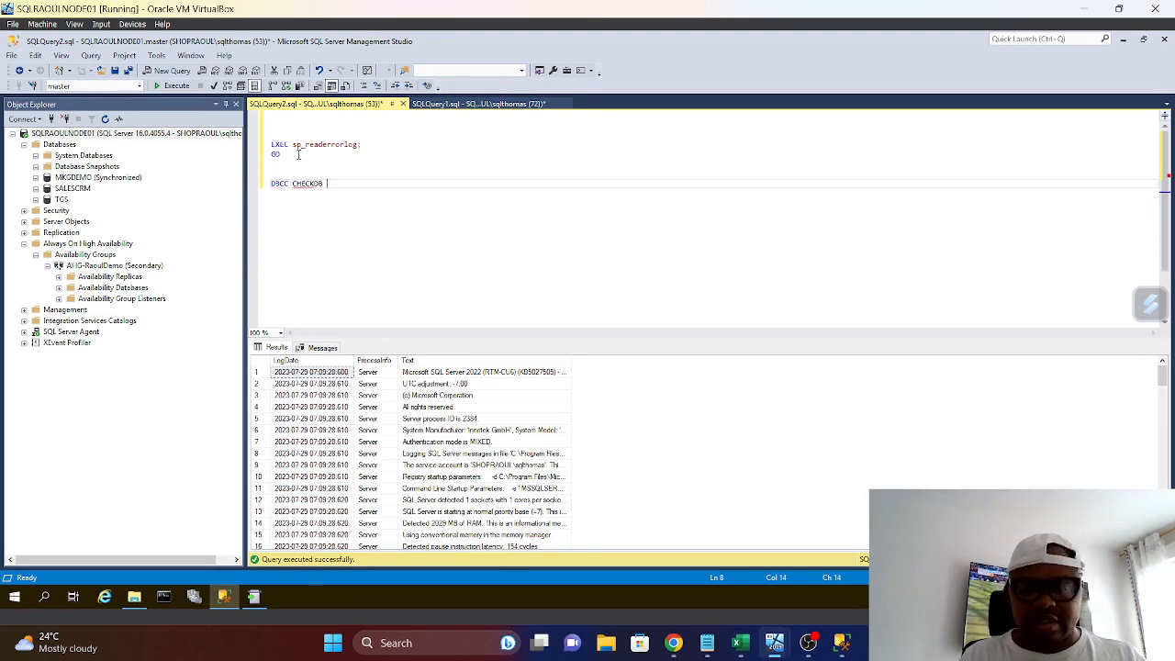
{"action": "type", "text": "DB ()"}
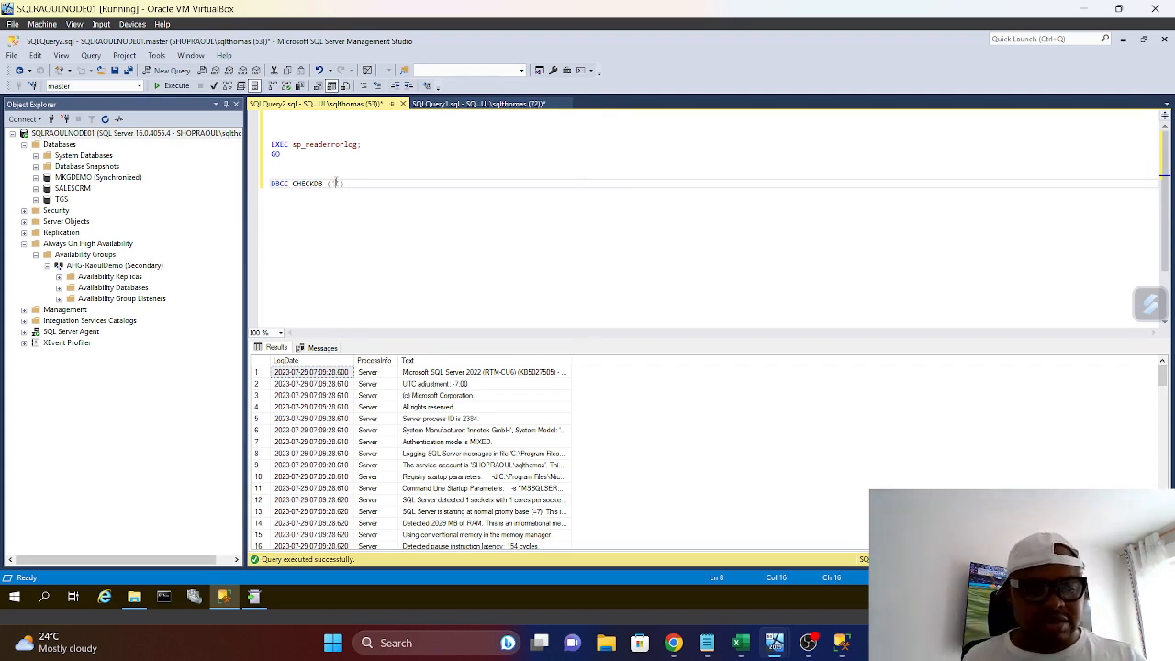
{"action": "type", "text": "ALESCRM"}
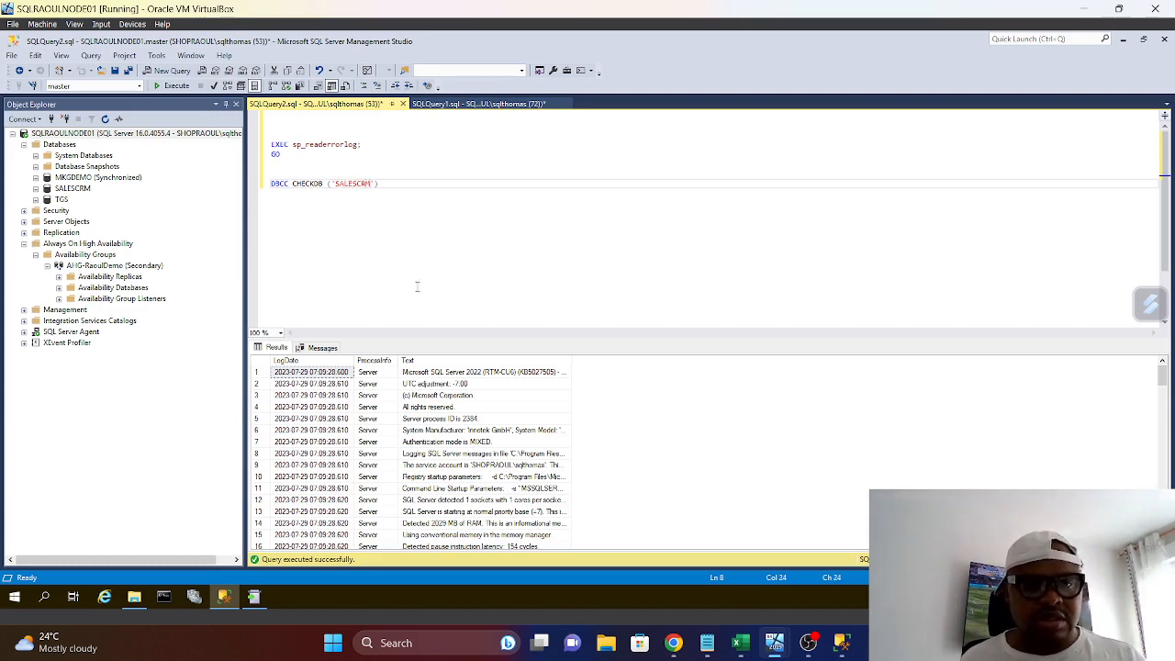
{"action": "left_click_drag", "start_coordinate": [271, 172], "coordinate": [417, 215]}
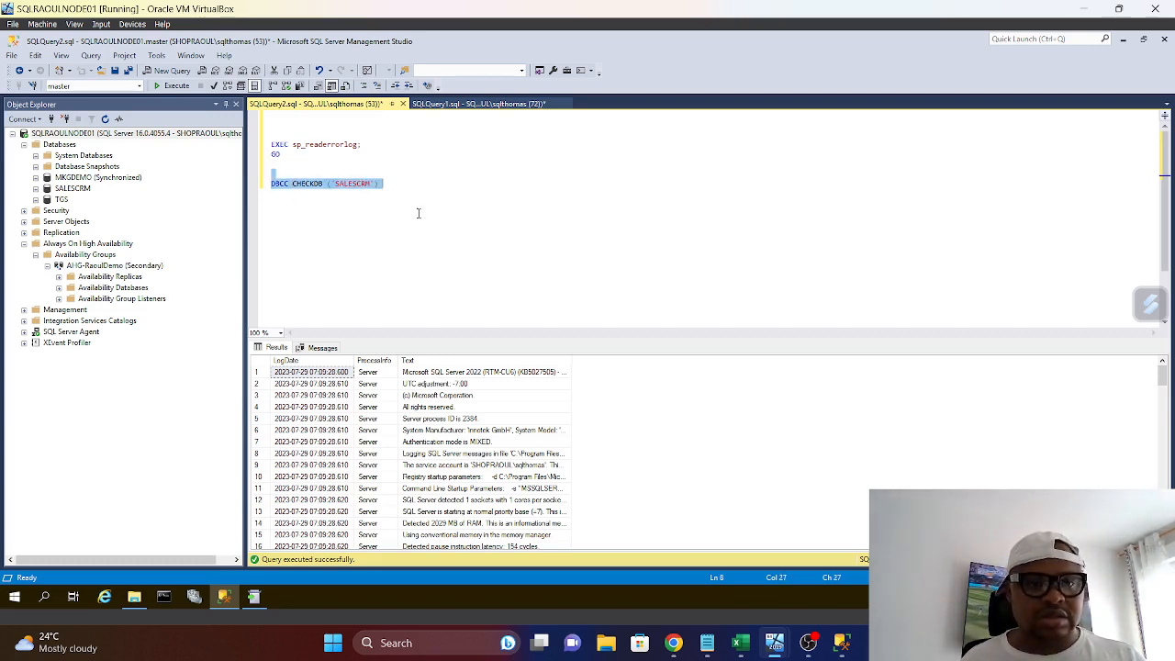
{"action": "left_click", "coordinate": [186, 85]}
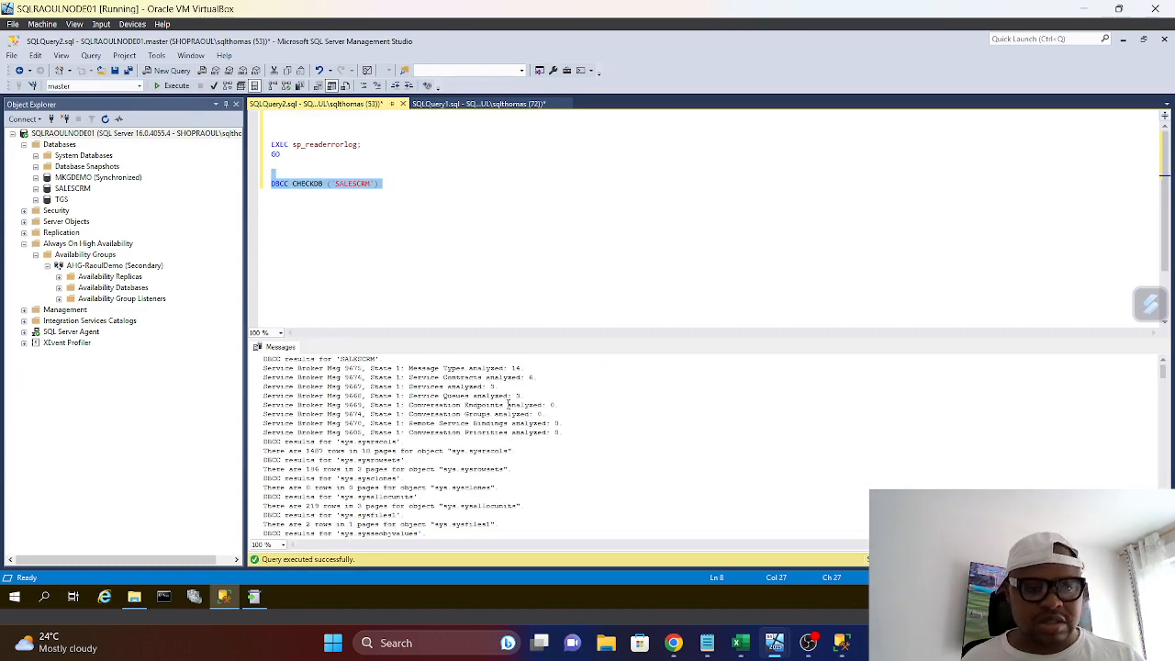
Duplicate the DBCC CHECKDB statement below the first one, change its database to TGS, and run only that statement
{"action": "right_click", "coordinate": [339, 187]}
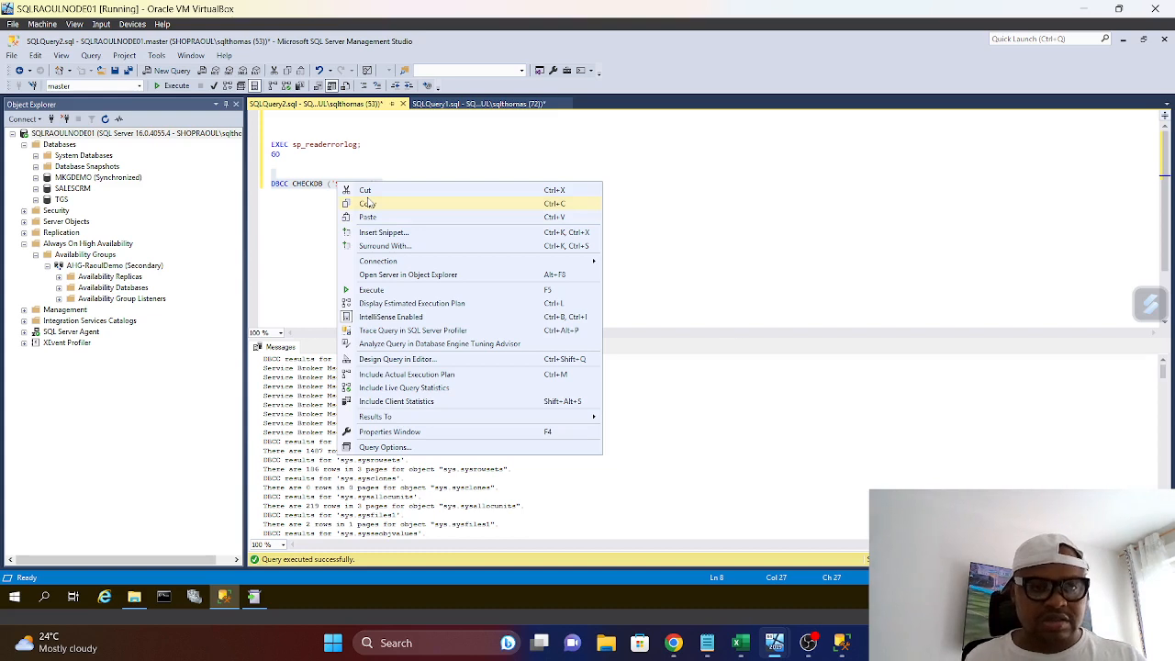
{"action": "left_click", "coordinate": [368, 202]}
{"action": "left_click", "coordinate": [377, 180]}
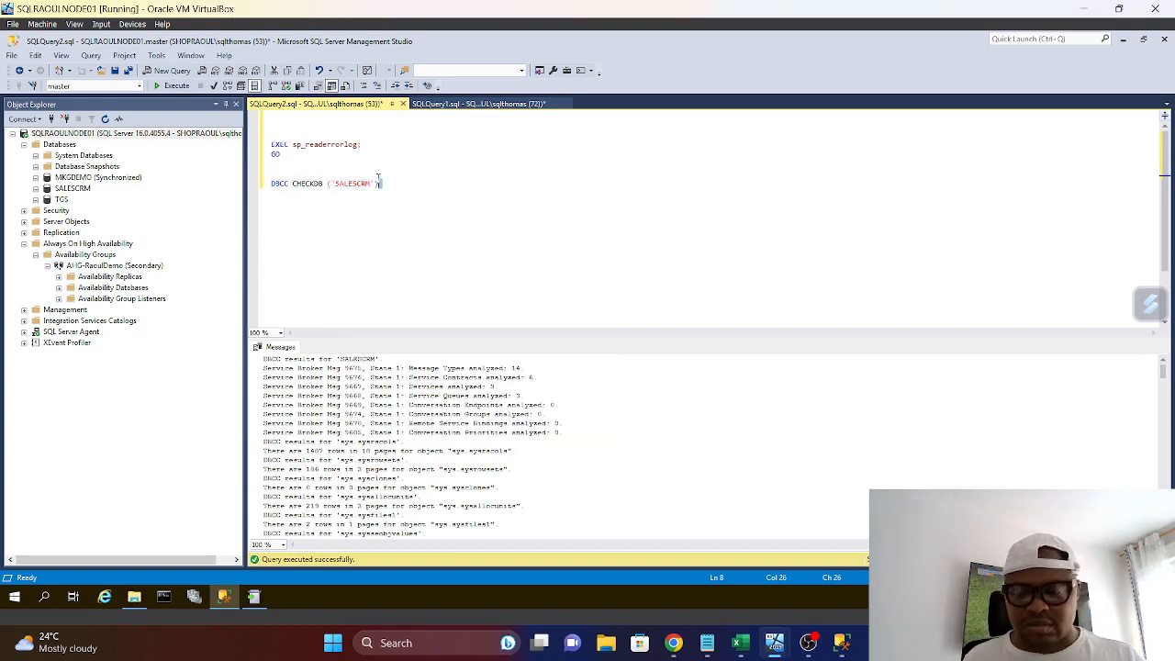
{"action": "key", "text": "Return"}
{"action": "key", "text": "Return"}
{"action": "key", "text": "ctrl+v"}
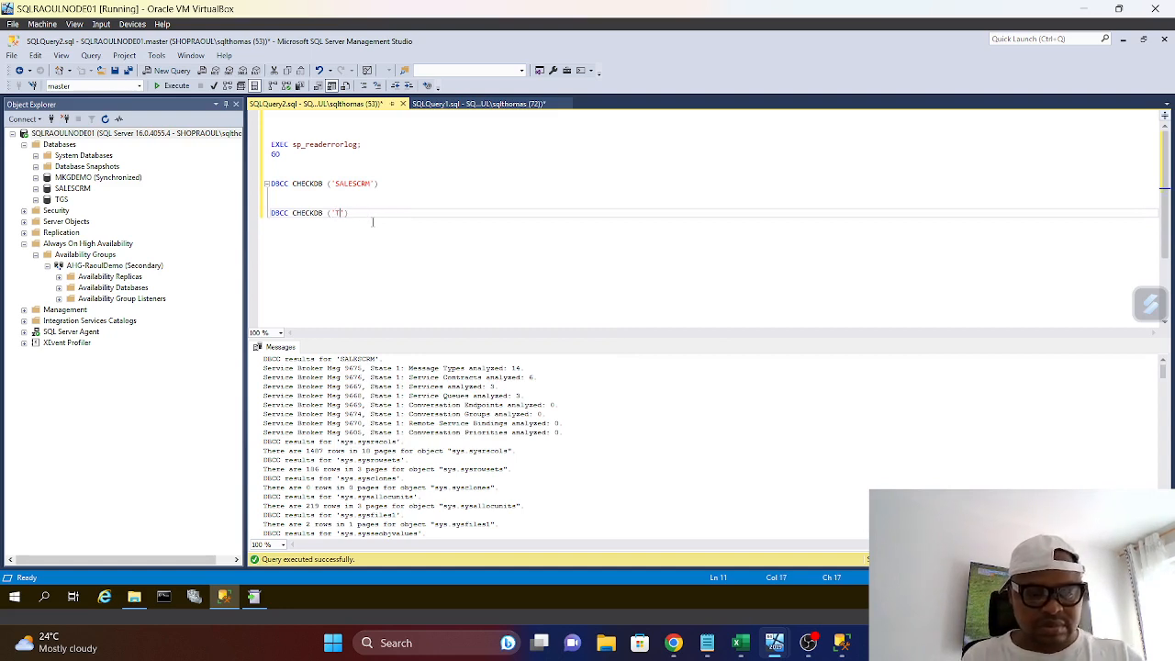
{"action": "left_click_drag", "start_coordinate": [361, 214], "coordinate": [271, 212]}
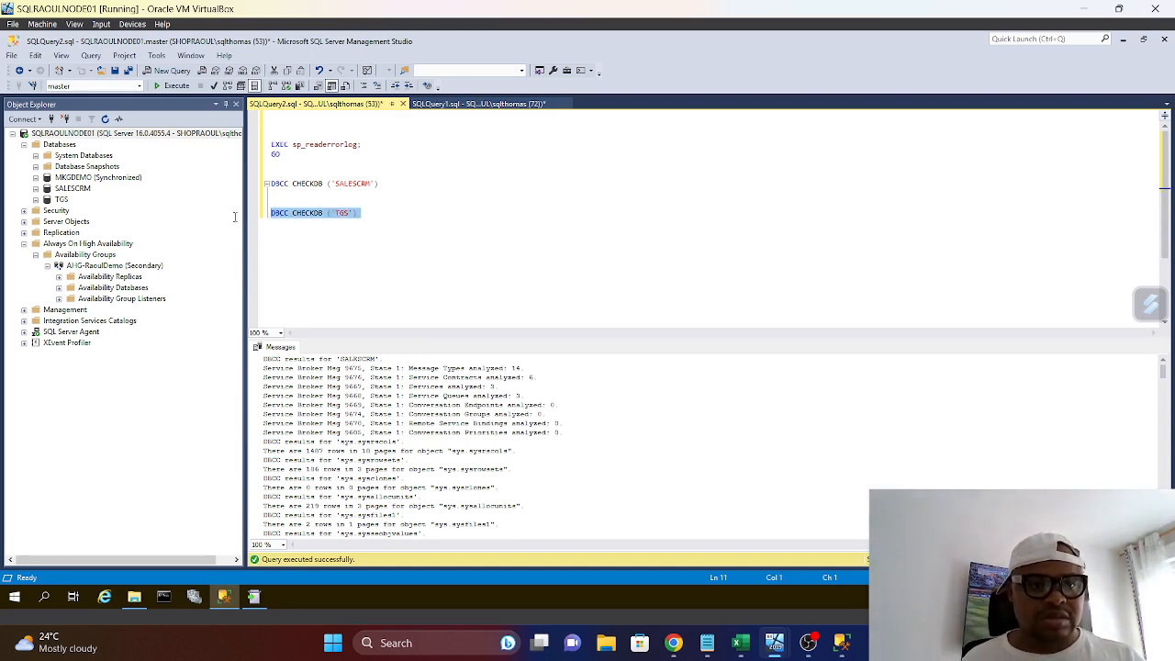
{"action": "left_click", "coordinate": [173, 86]}
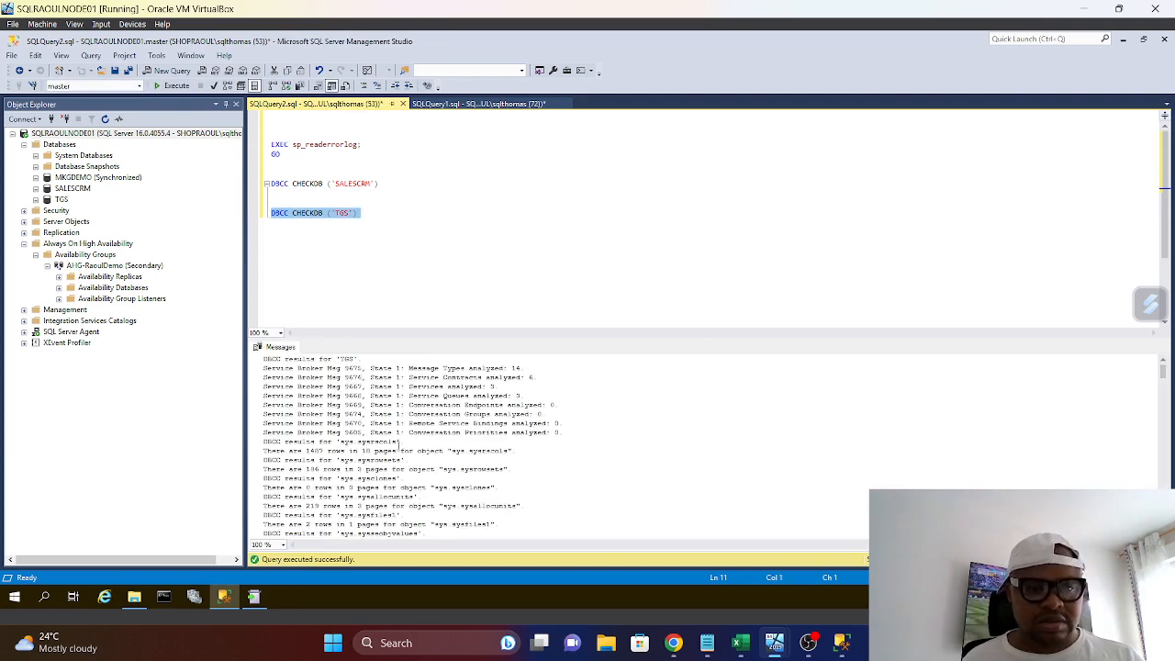
{"action": "left_click", "coordinate": [453, 248]}
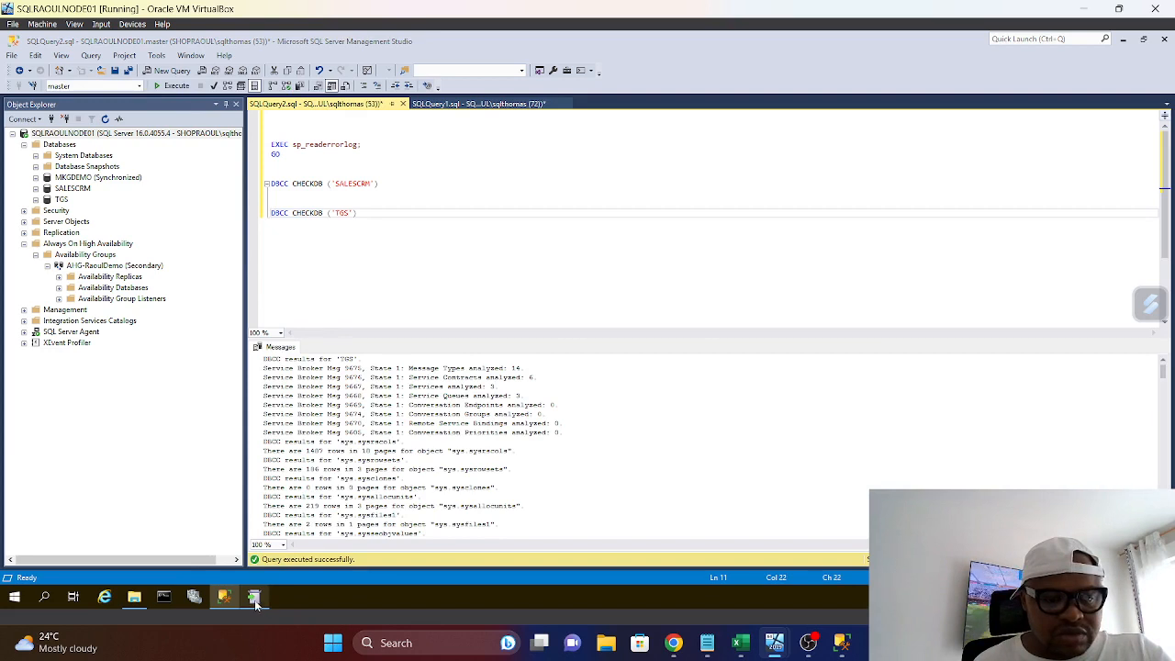
Close the SQL Server 2022 update installer window and acknowledge the computer restart notice
{"action": "mouse_move", "coordinate": [255, 601]}
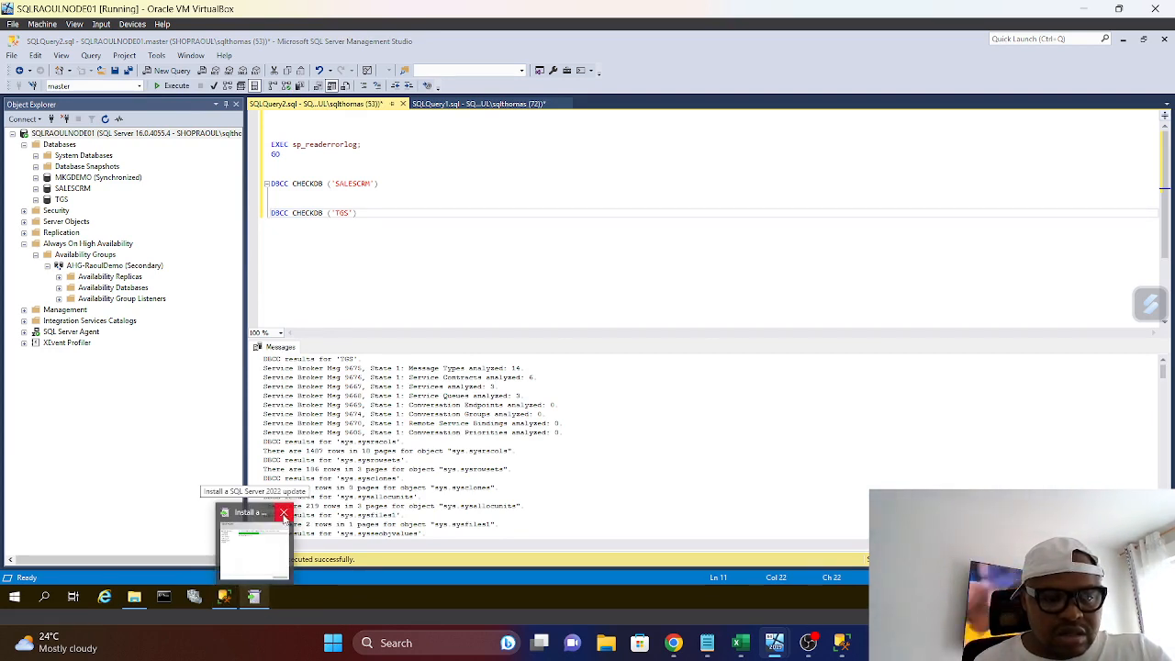
{"action": "left_click", "coordinate": [283, 513]}
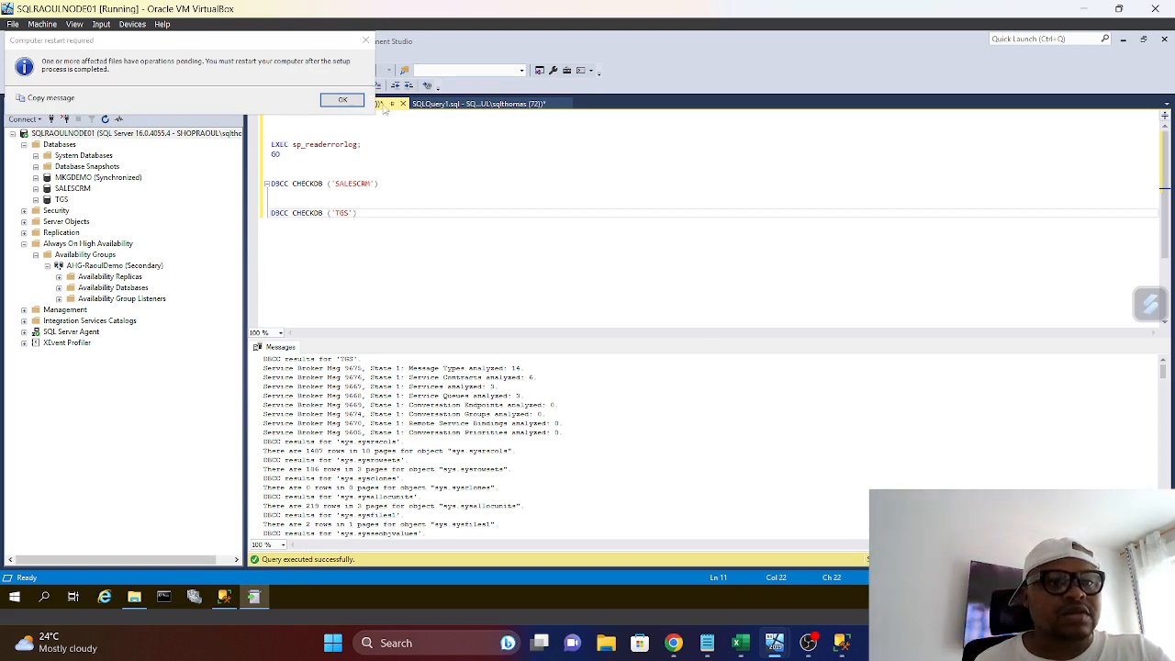
{"action": "left_click", "coordinate": [341, 100]}
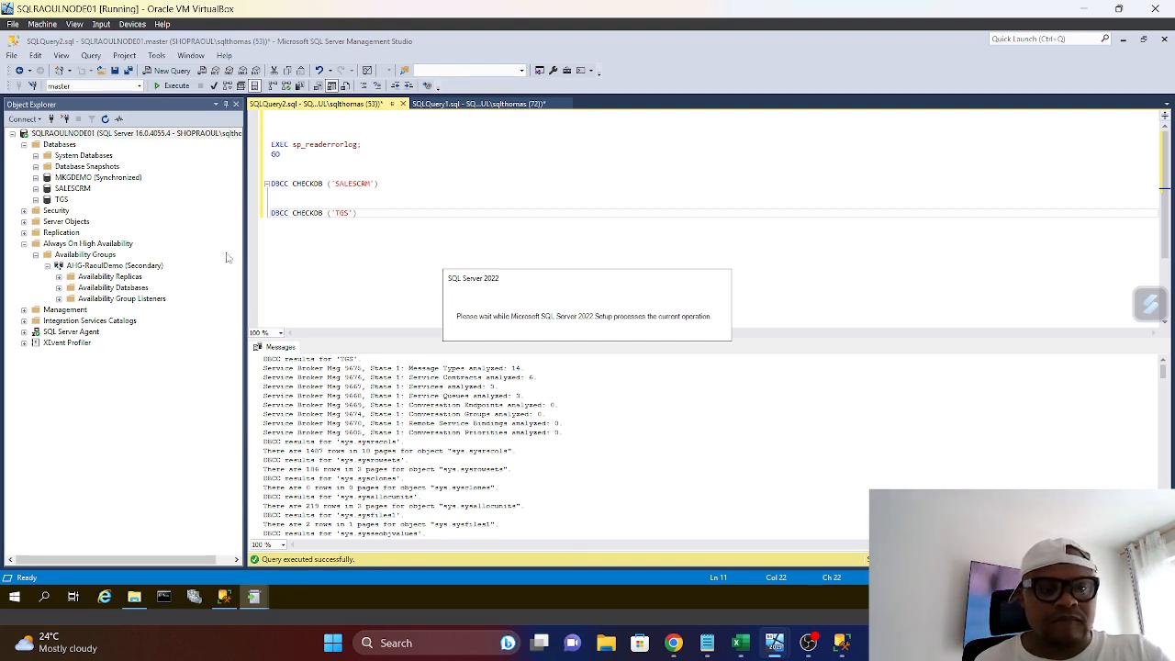
Collapse the Availability Groups, Always On High Availability and Databases folders in Object Explorer, checking on the update installer in between
{"action": "left_click", "coordinate": [35, 255]}
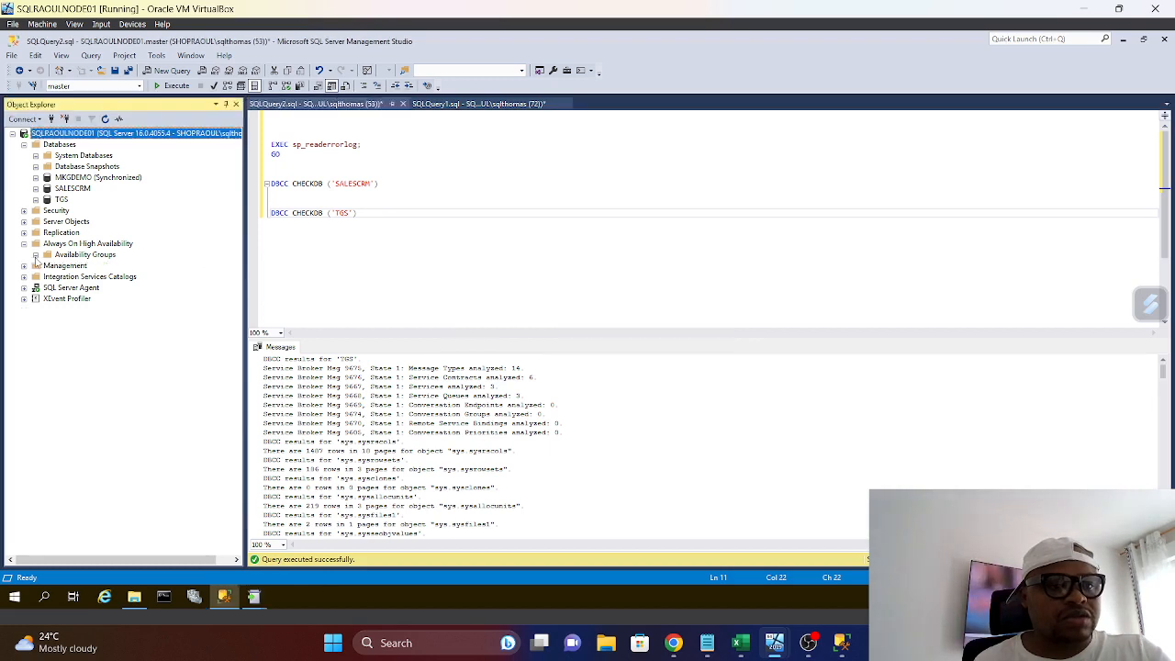
{"action": "left_click", "coordinate": [24, 244]}
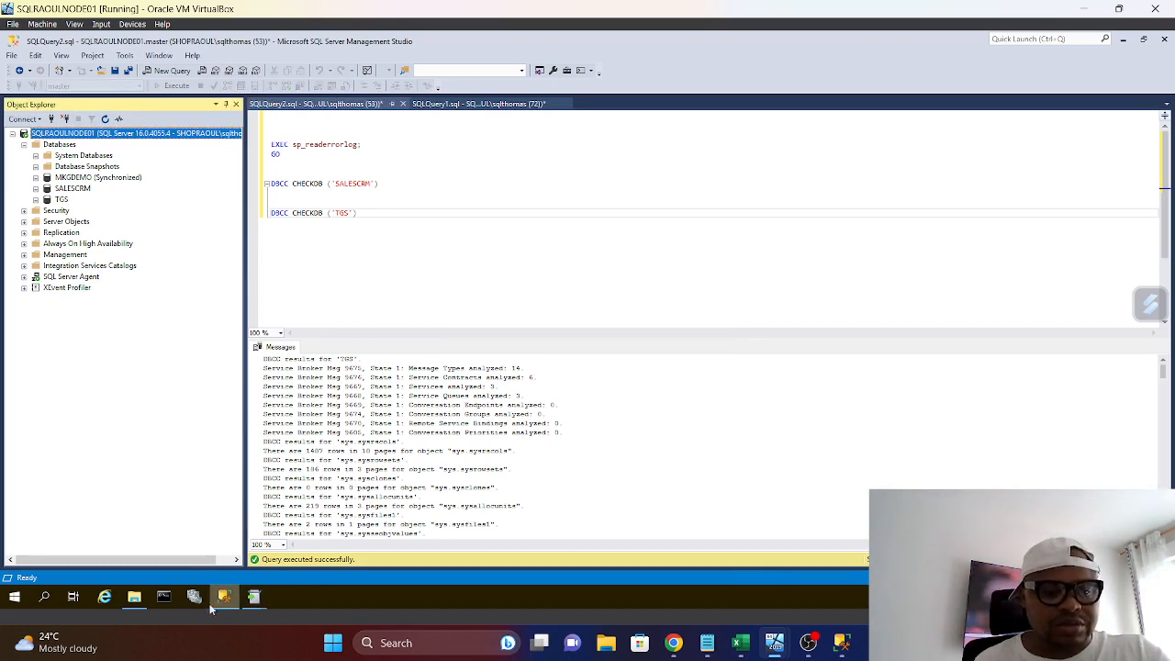
{"action": "mouse_move", "coordinate": [258, 600]}
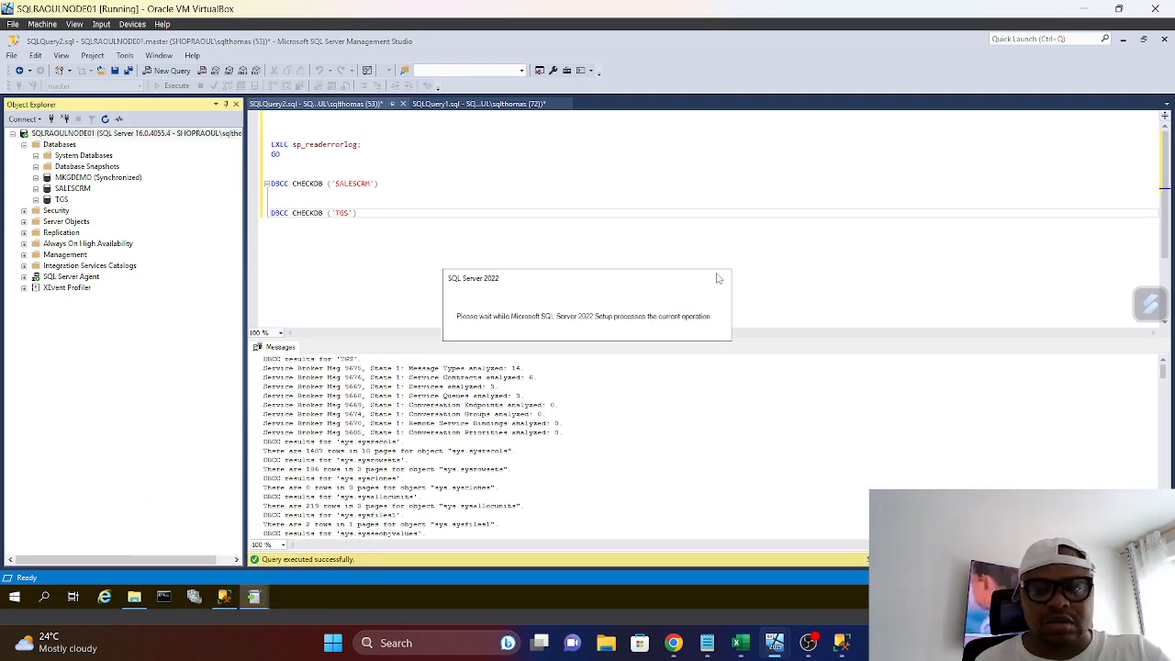
{"action": "left_click", "coordinate": [579, 246]}
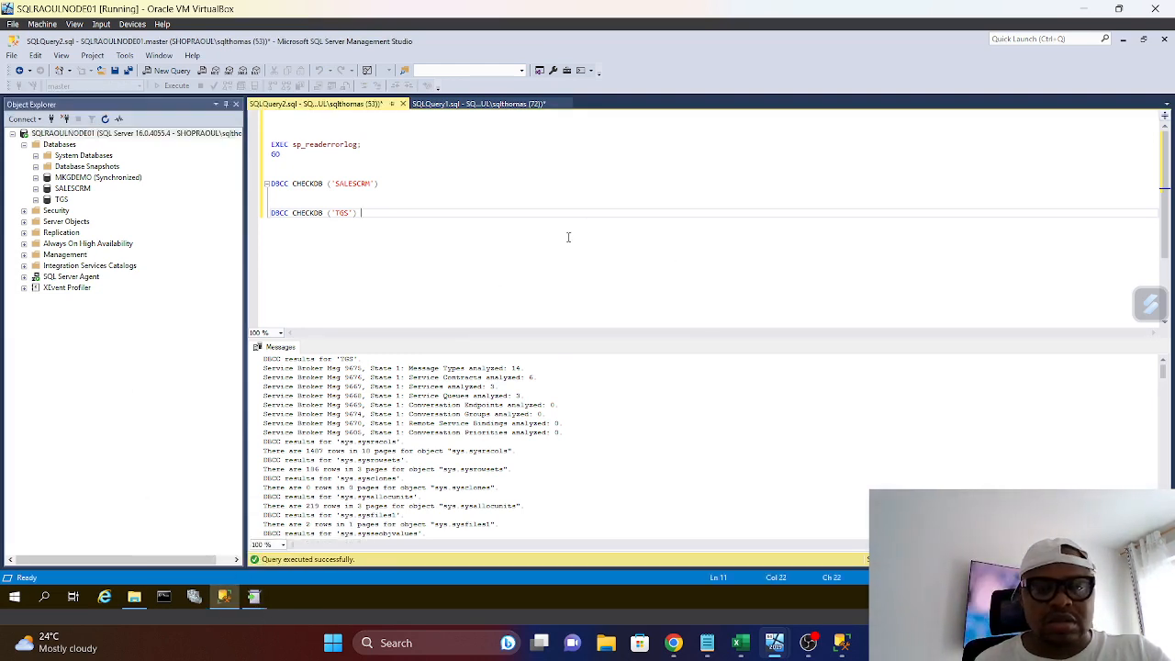
{"action": "left_click", "coordinate": [24, 145]}
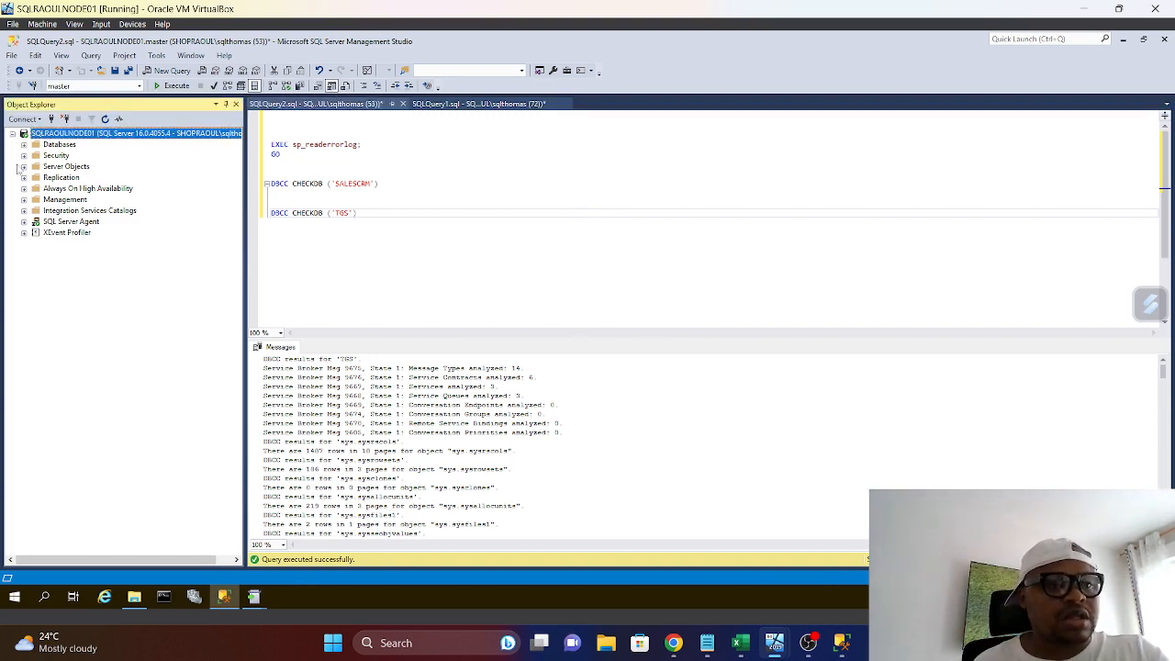
Open the dashboard of the AHG-RaoulDemo availability group on SQLRAOULNODE01
{"action": "left_click", "coordinate": [25, 189]}
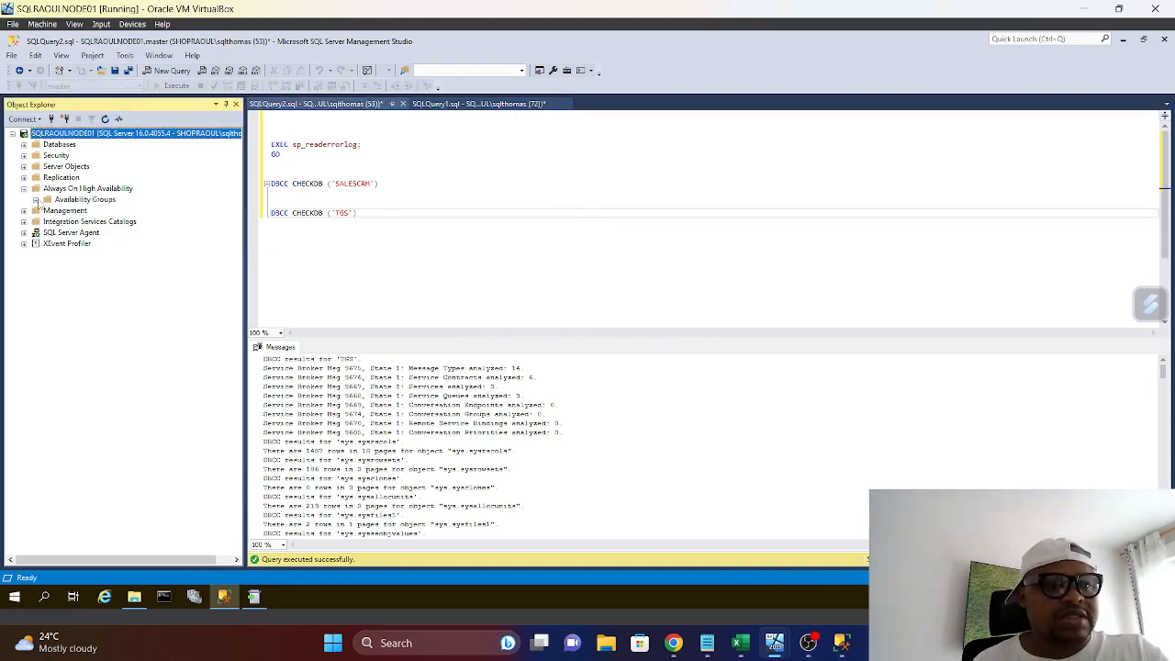
{"action": "left_click", "coordinate": [36, 200]}
{"action": "right_click", "coordinate": [84, 212]}
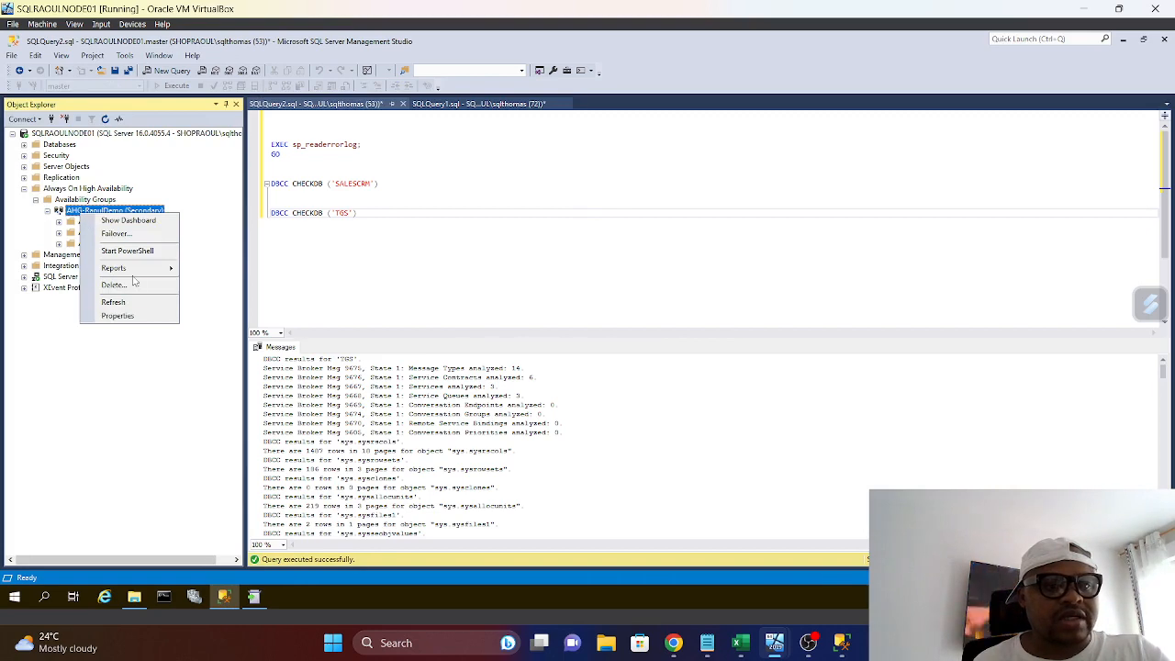
{"action": "left_click", "coordinate": [133, 221]}
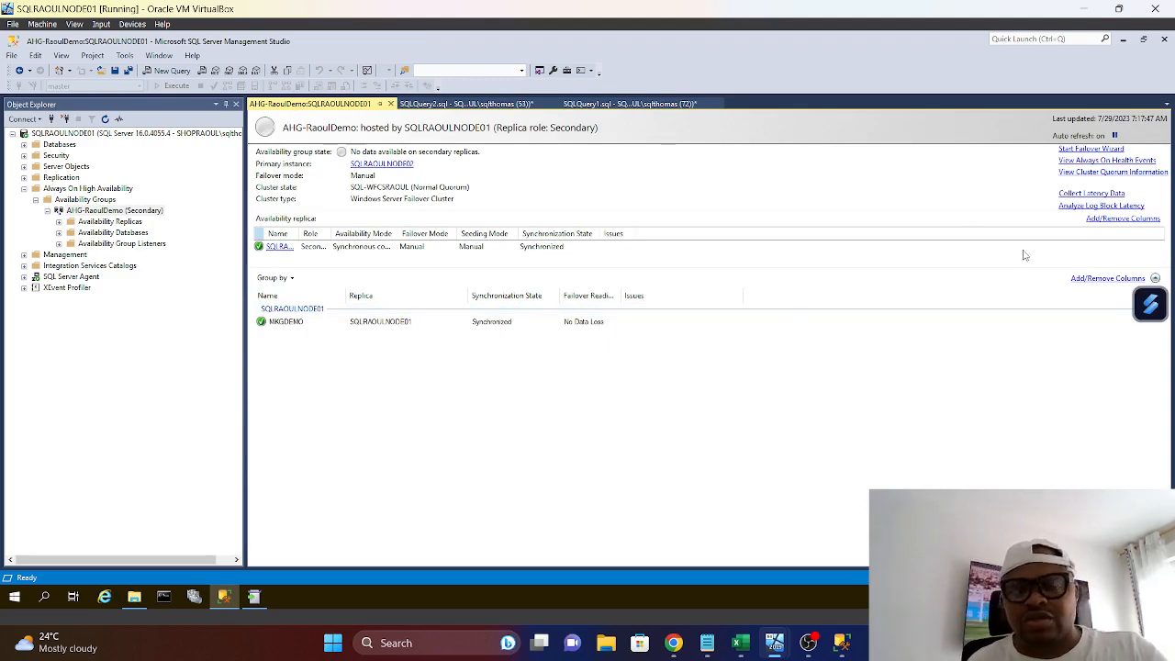
Fail over the AHG-RaoulDemo availability group to SQLRAOULNODE01 as new primary replica and close the finished wizard
{"action": "left_click", "coordinate": [1090, 150]}
{"action": "left_click", "coordinate": [744, 517]}
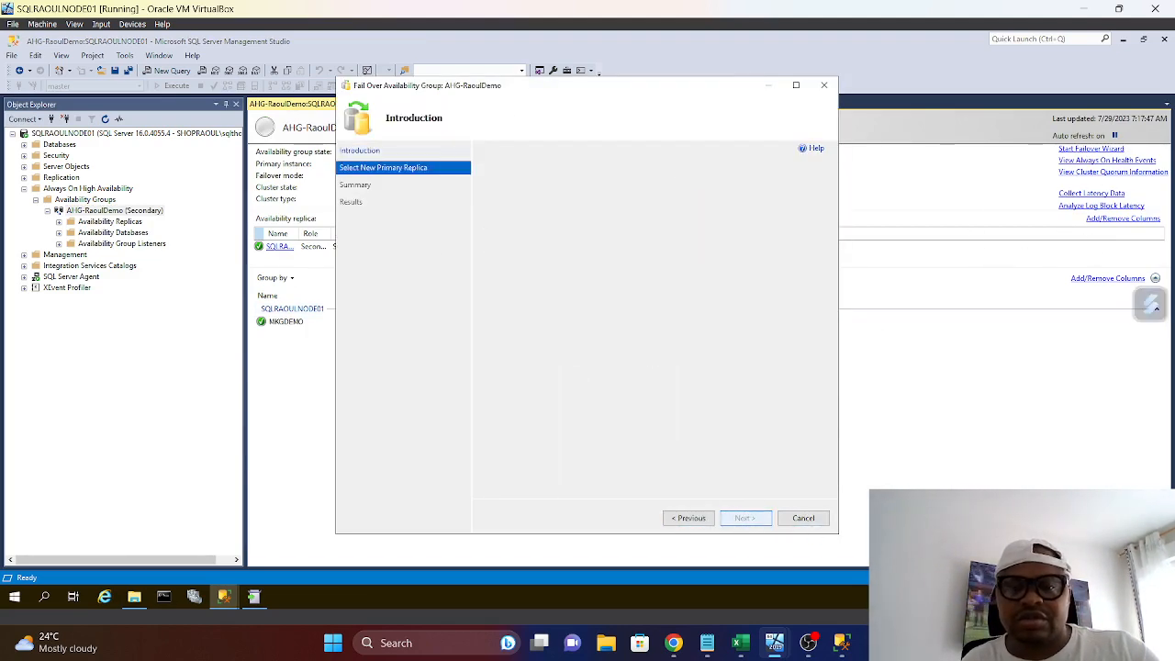
{"action": "left_click", "coordinate": [757, 522]}
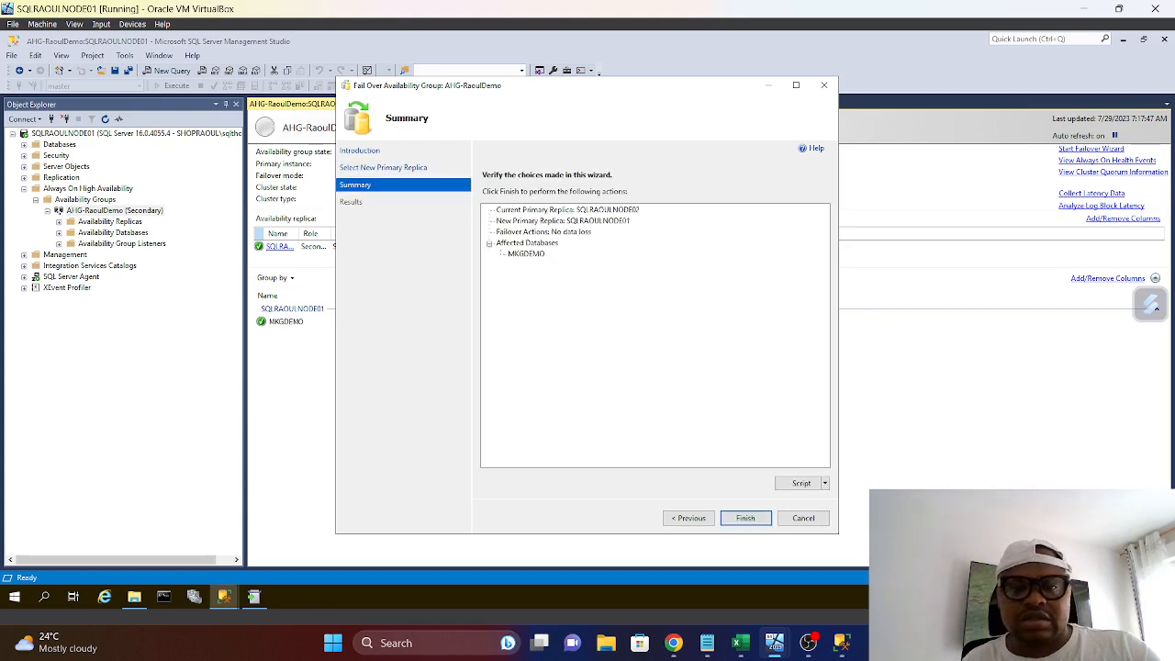
{"action": "left_click", "coordinate": [757, 519]}
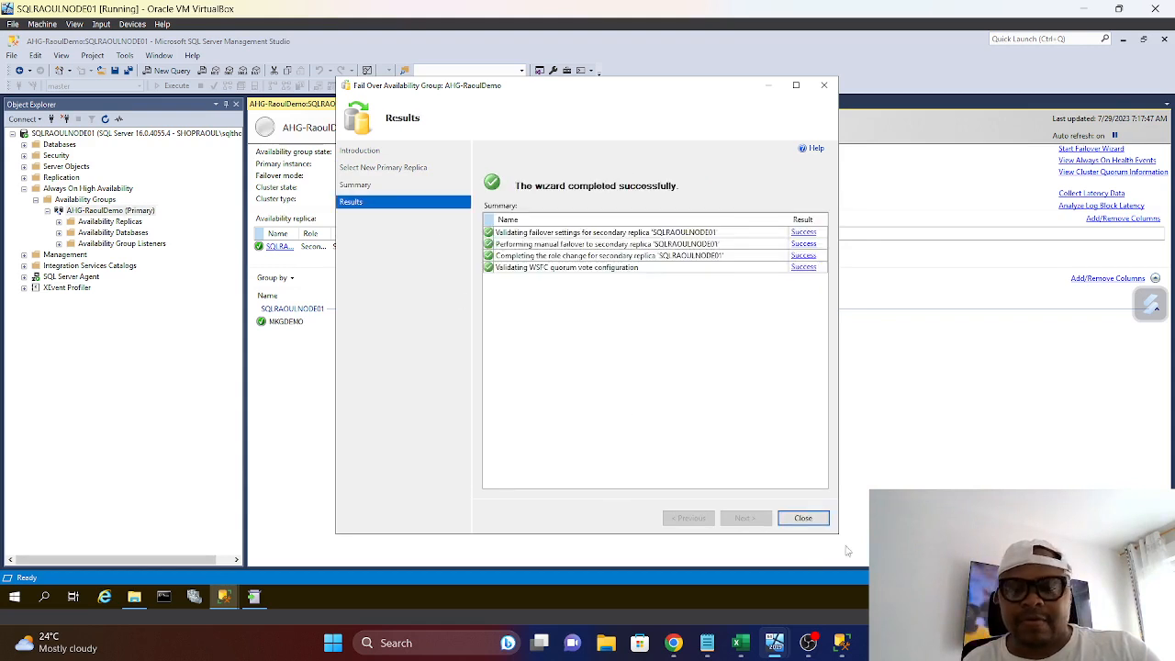
{"action": "left_click", "coordinate": [805, 520]}
Refresh the SQLRAOULNODE01 server in Object Explorer and do the same on the SQLRAOULNODE02 virtual machine
{"action": "right_click", "coordinate": [114, 135]}
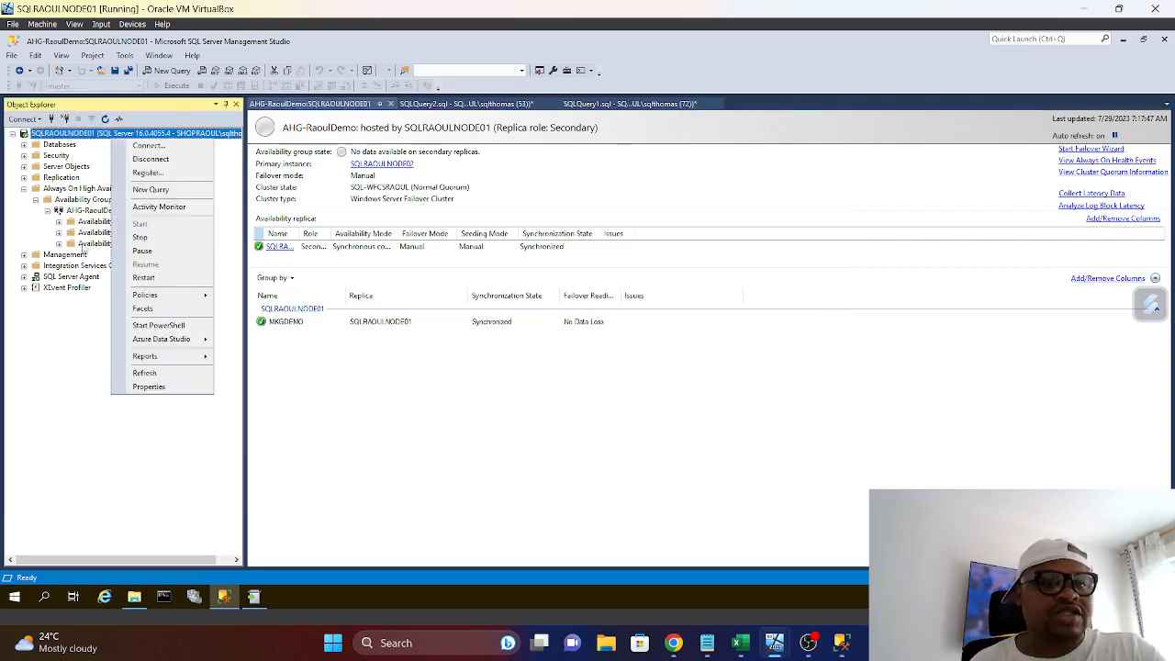
{"action": "left_click", "coordinate": [152, 374]}
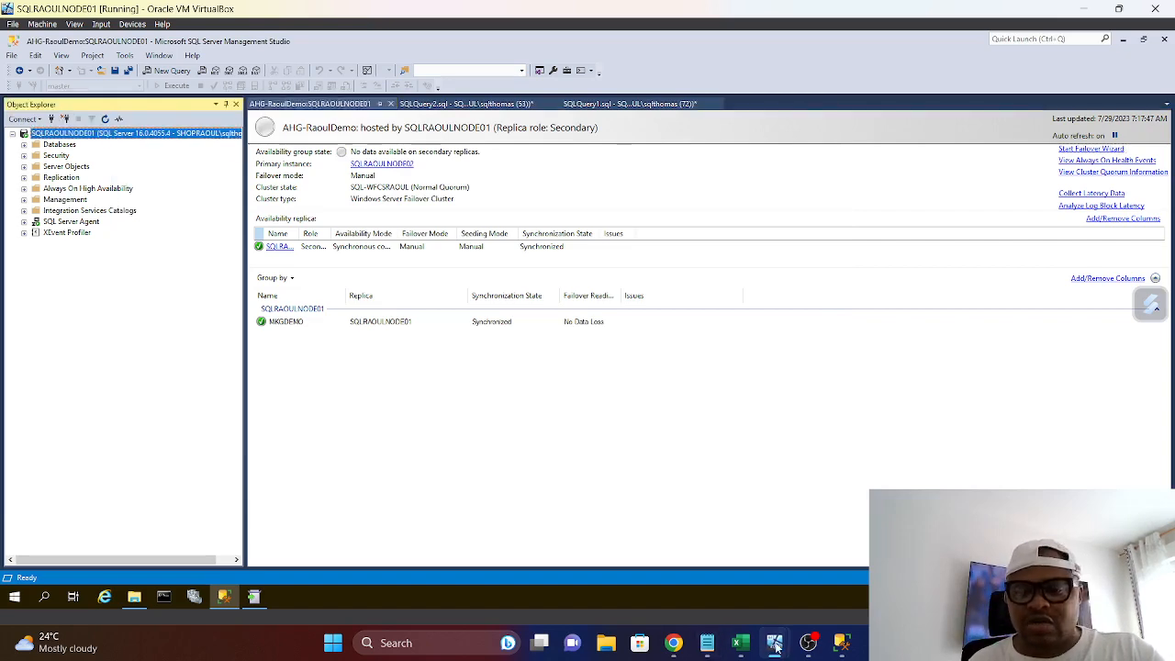
{"action": "mouse_move", "coordinate": [775, 642]}
{"action": "left_click", "coordinate": [780, 561]}
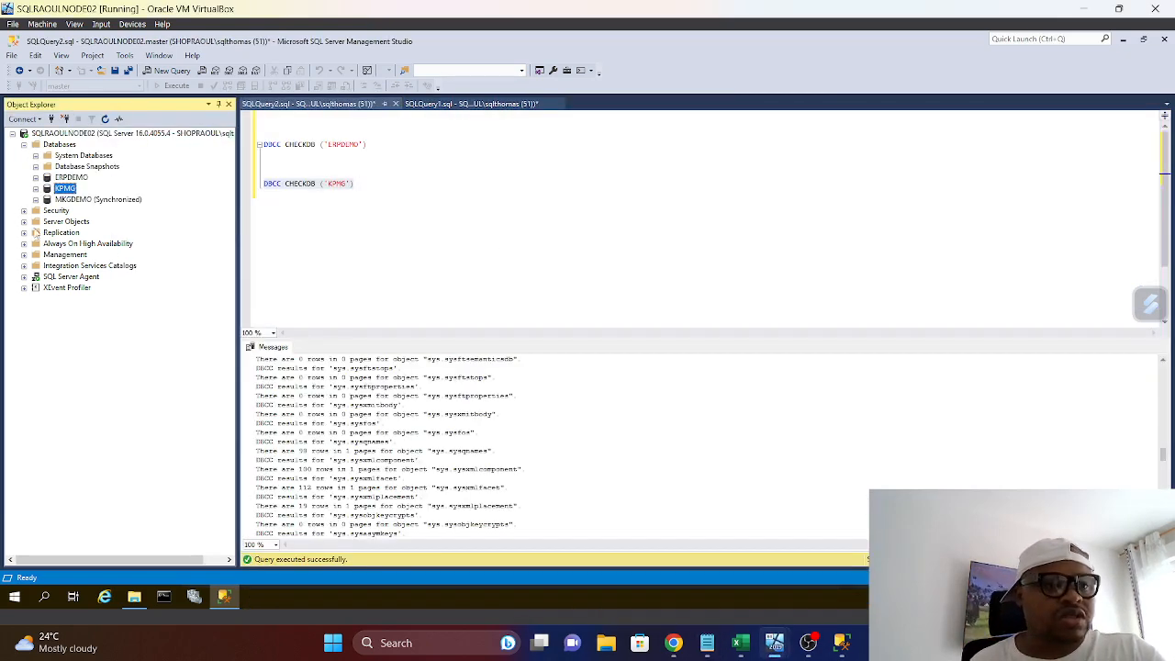
{"action": "right_click", "coordinate": [82, 136]}
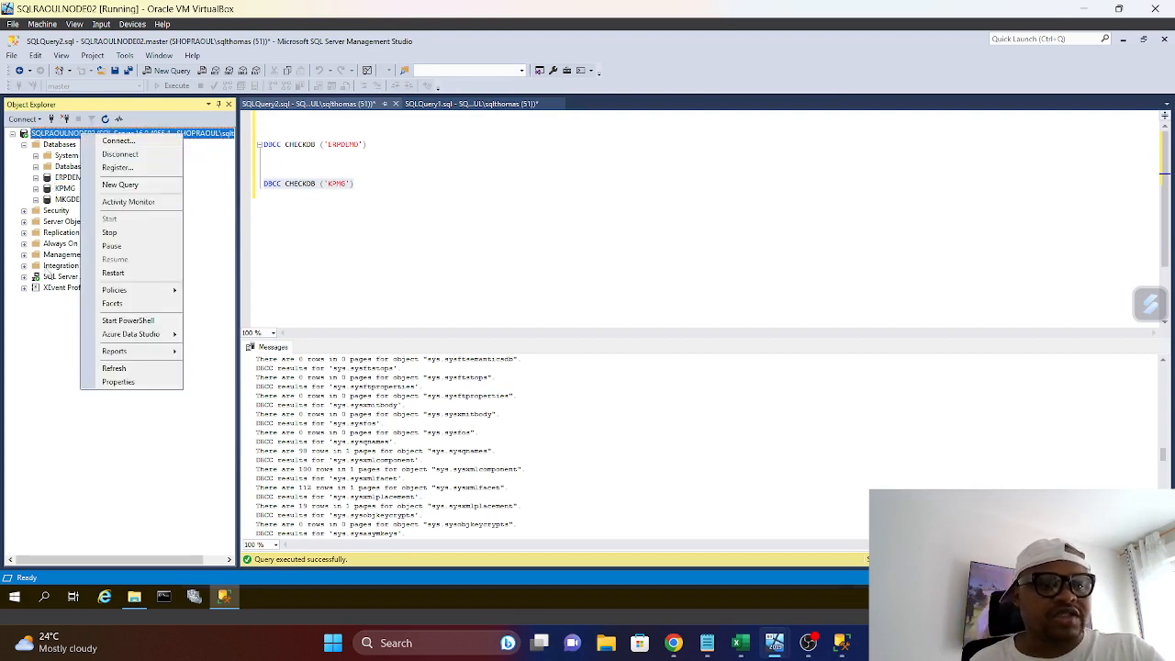
{"action": "left_click", "coordinate": [112, 368]}
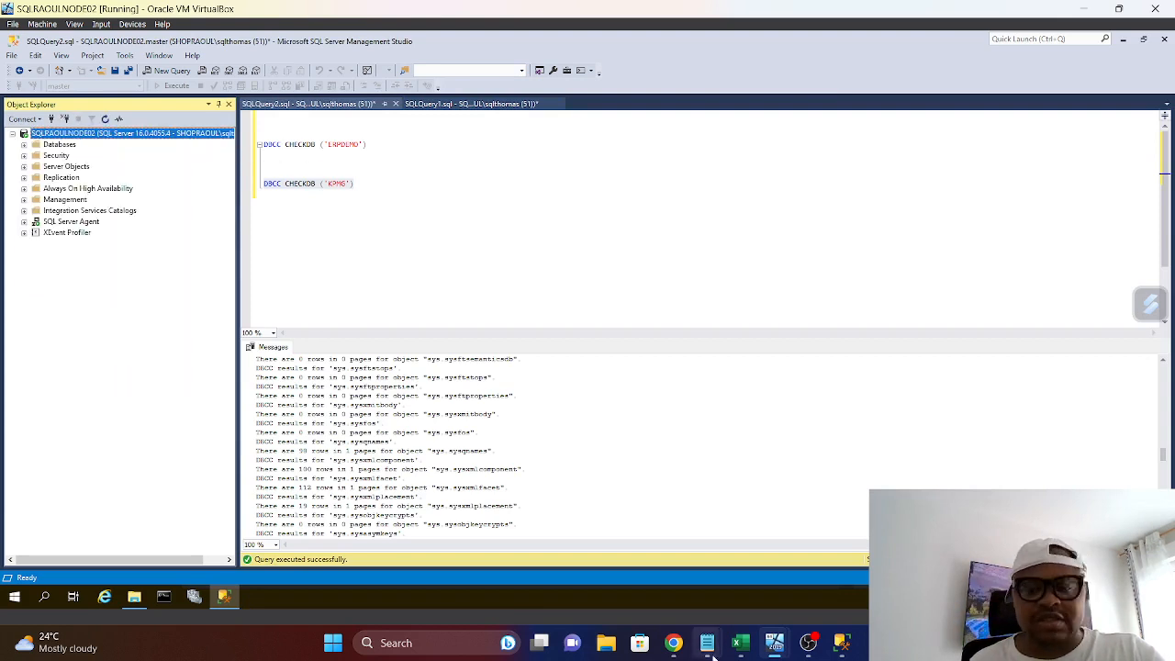
Expand AHG-RaoulDemo's availability replicas on SQLRAOULNODE02 and check that node's role
{"action": "left_click", "coordinate": [780, 652]}
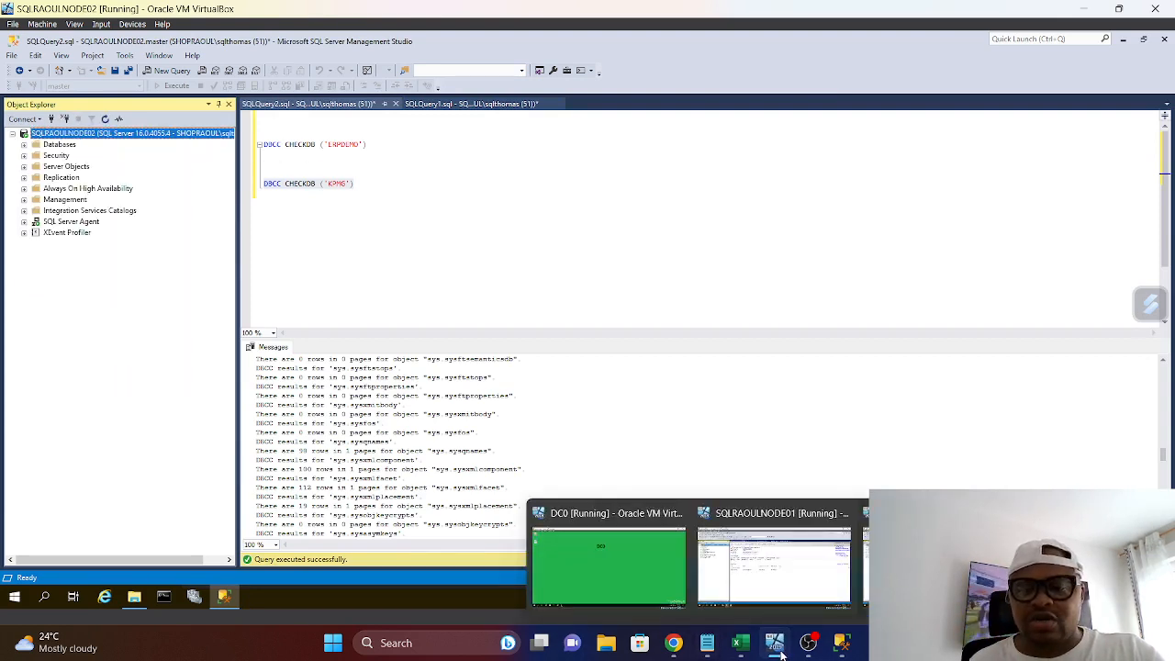
{"action": "left_click", "coordinate": [25, 189]}
{"action": "left_click", "coordinate": [35, 200]}
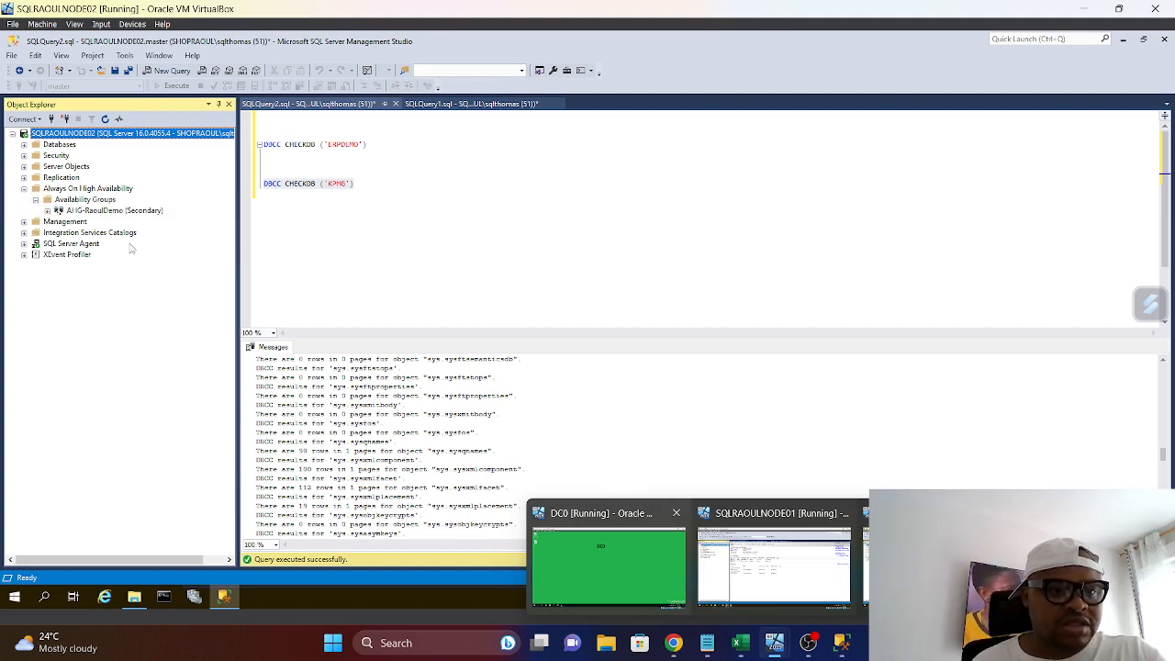
{"action": "left_click", "coordinate": [46, 211]}
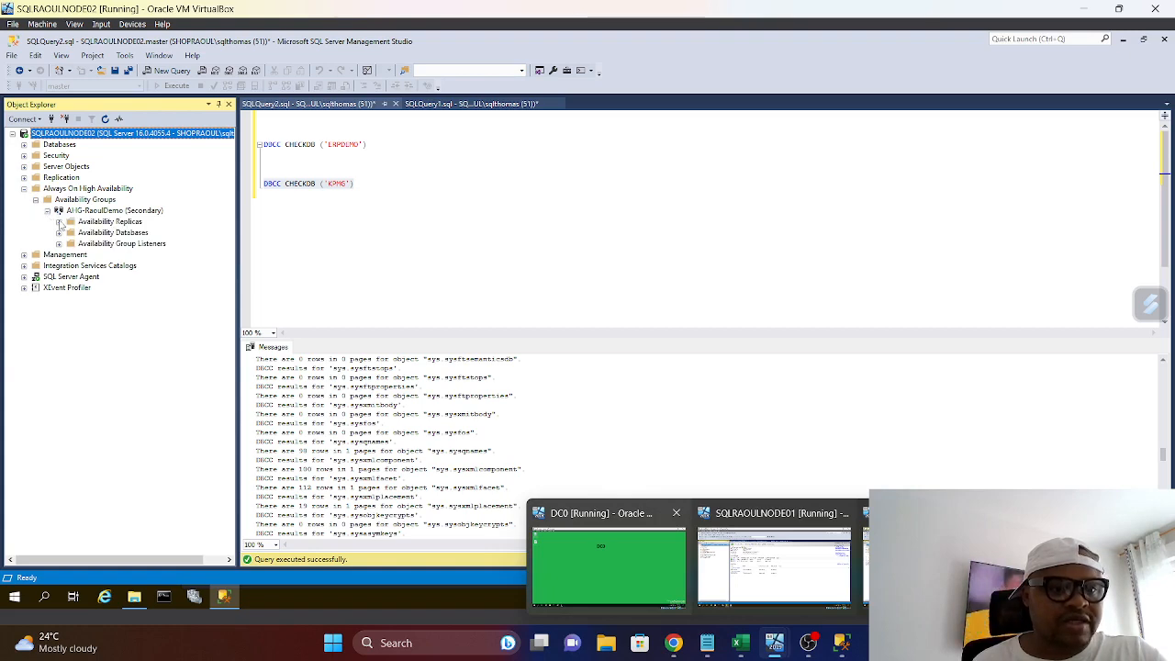
{"action": "left_click", "coordinate": [59, 222]}
{"action": "left_click", "coordinate": [123, 244]}
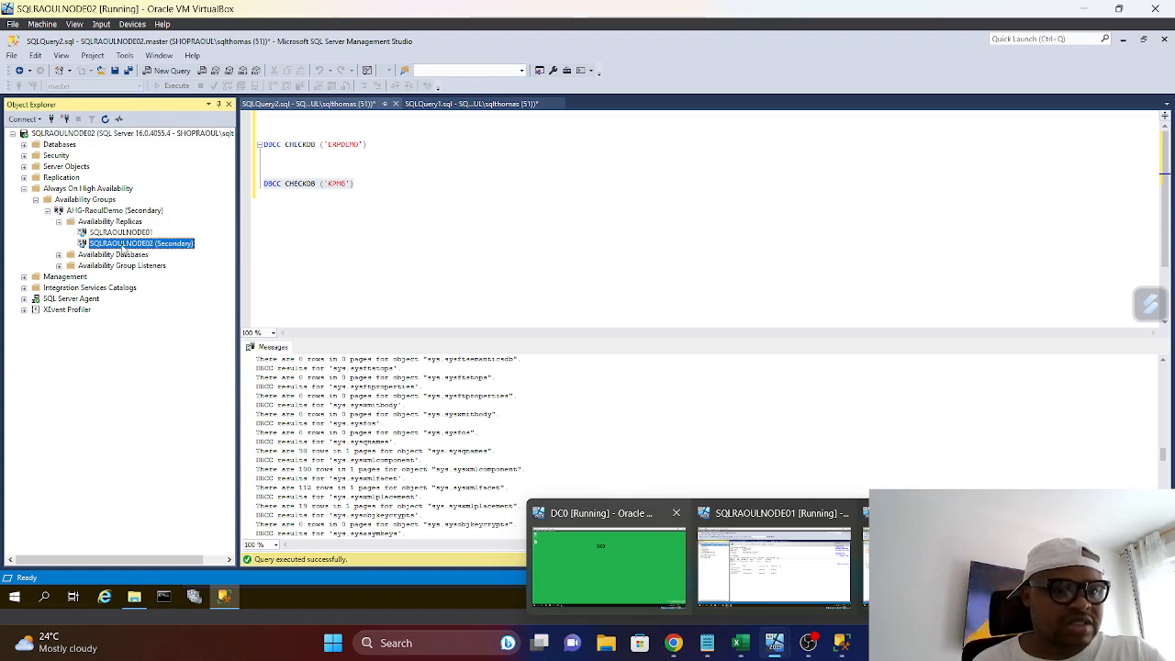
Switch to the SQLRAOULNODE01 virtual machine and expand AHG-RaoulDemo's availability replicas to check both roles
{"action": "left_click", "coordinate": [758, 602]}
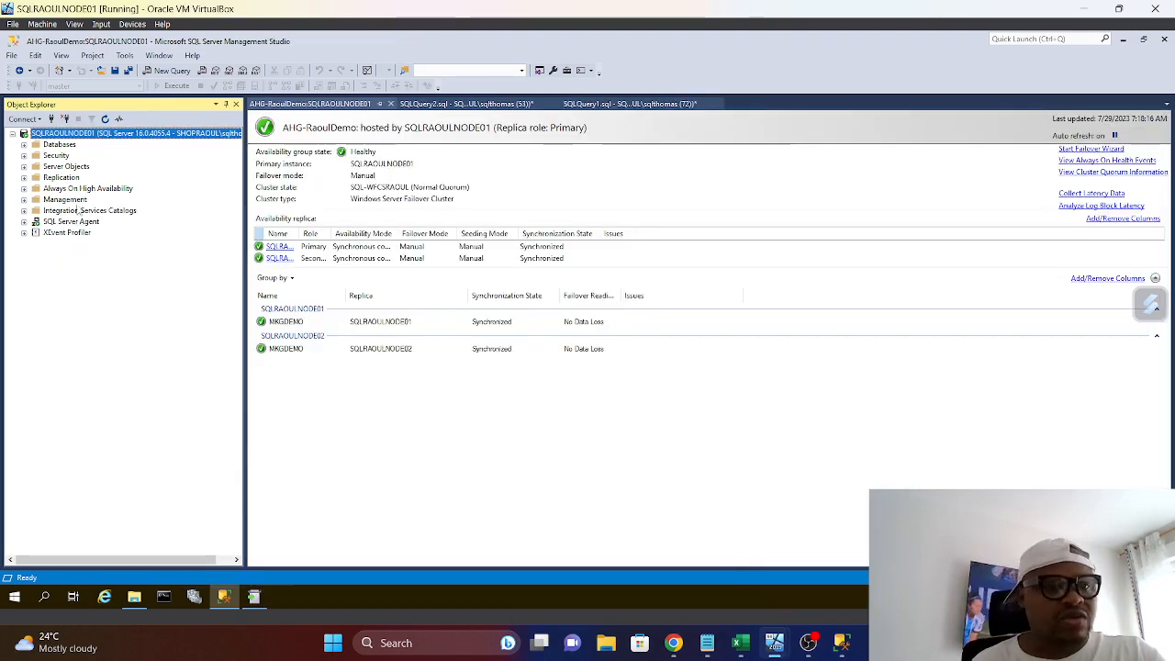
{"action": "left_click", "coordinate": [25, 188]}
{"action": "left_click", "coordinate": [35, 199]}
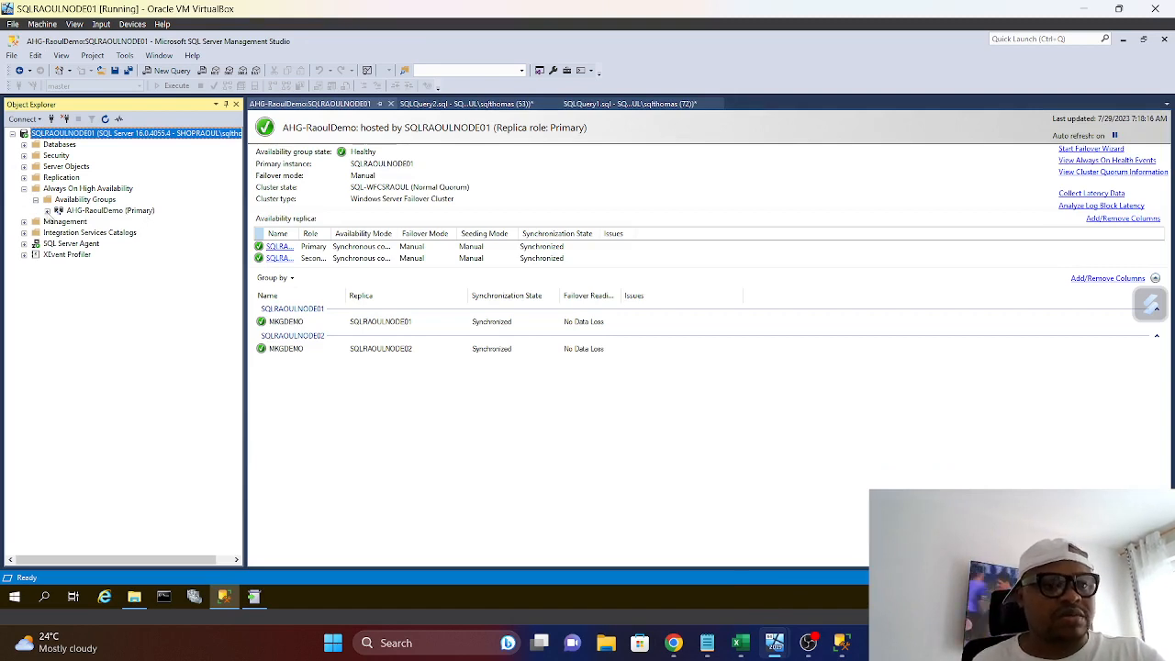
{"action": "left_click", "coordinate": [46, 210]}
{"action": "left_click", "coordinate": [59, 221]}
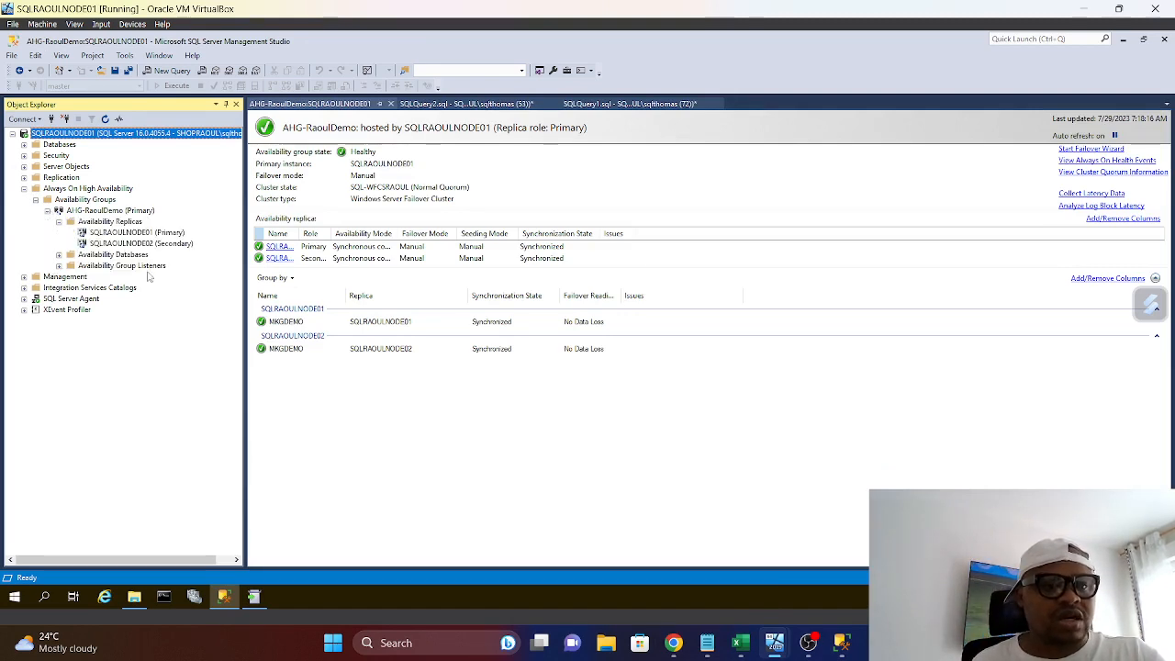
Open the properties of the AHG-RaoulDemo availability group and consult the Always On patching checklist in Notepad
{"action": "right_click", "coordinate": [104, 212]}
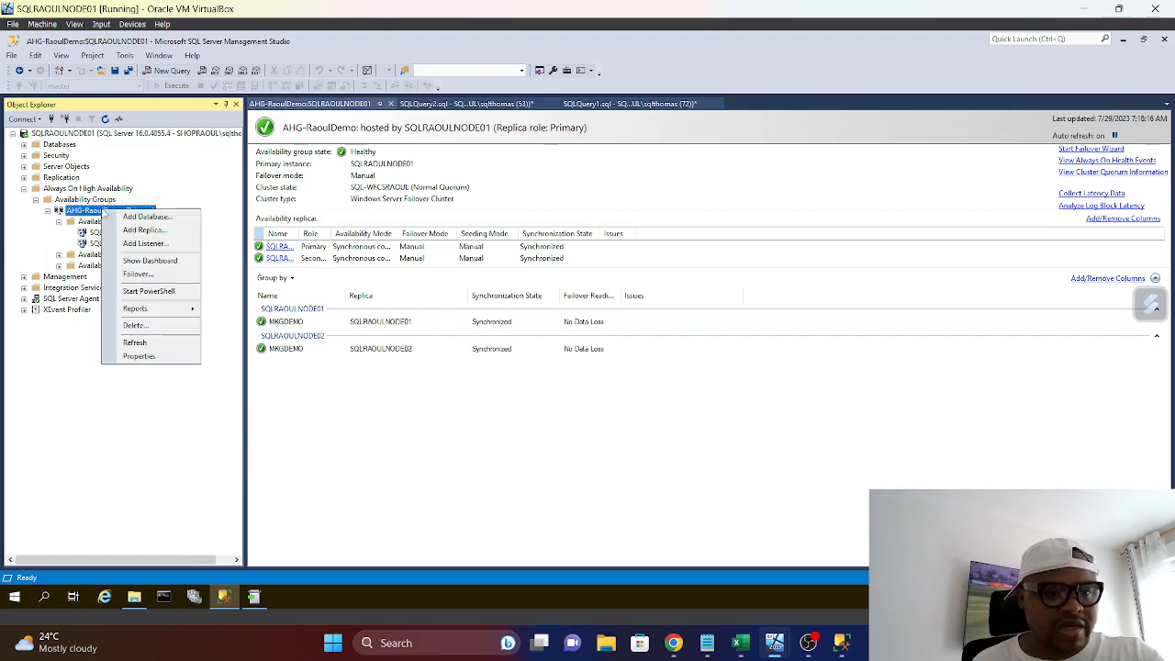
{"action": "left_click", "coordinate": [152, 360]}
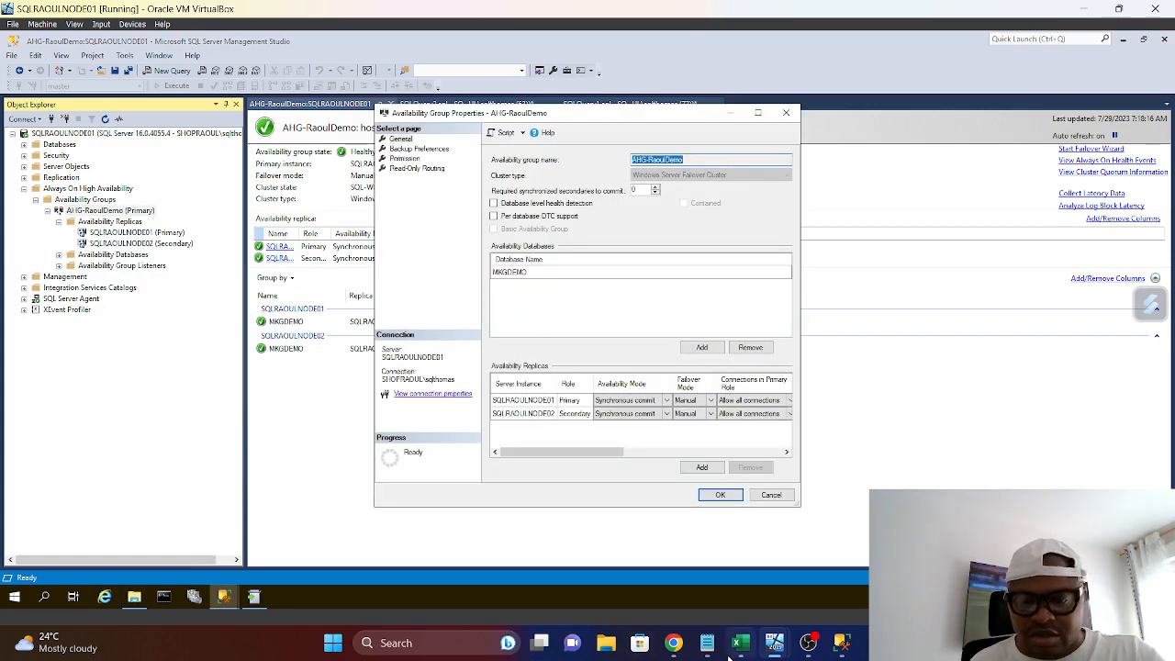
{"action": "mouse_move", "coordinate": [723, 652]}
{"action": "left_click", "coordinate": [661, 602]}
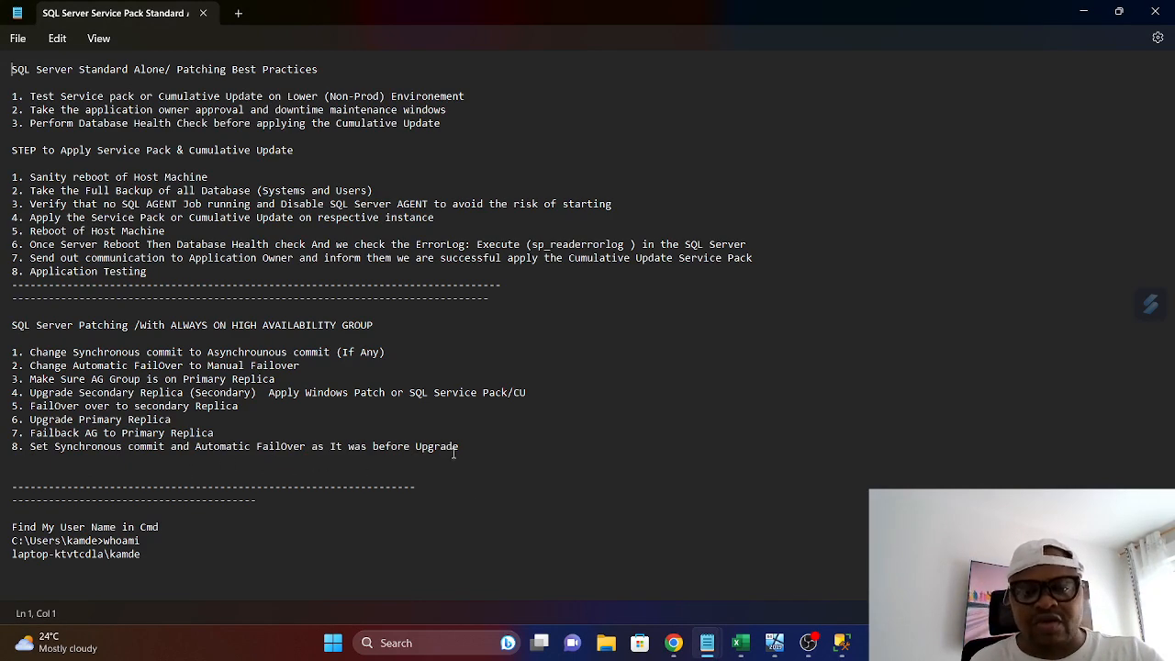
{"action": "left_click", "coordinate": [1083, 11]}
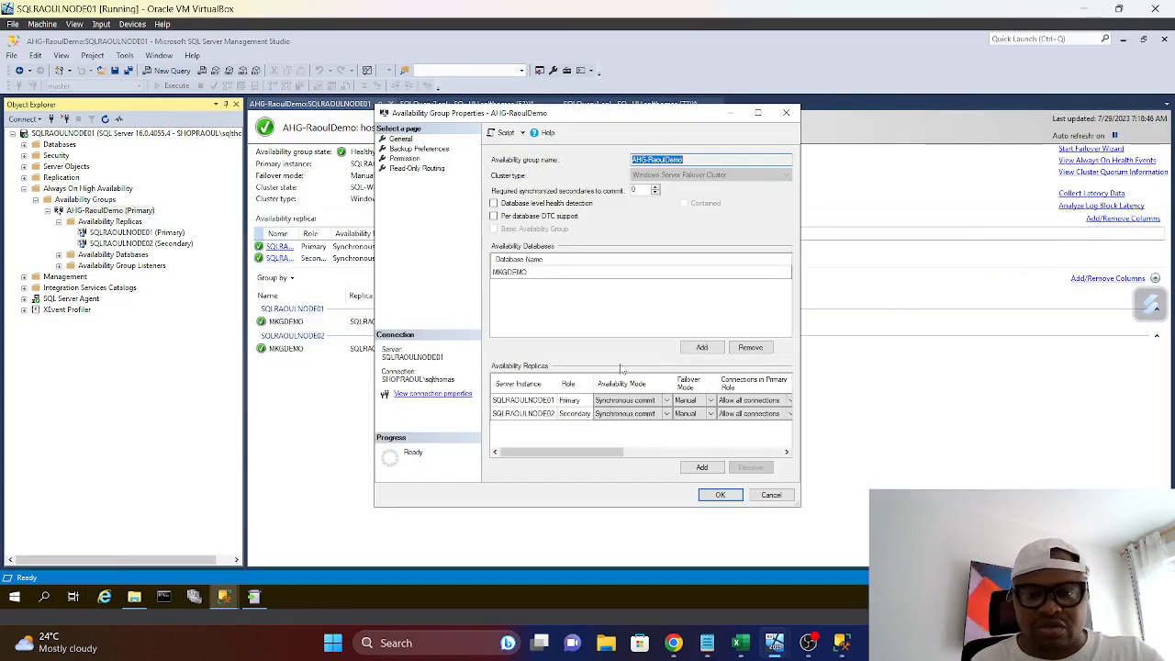
Keep SQLRAOULNODE01 on Synchronous commit, set the failover mode of both replicas to Automatic, and save the availability group properties
{"action": "left_click", "coordinate": [757, 112]}
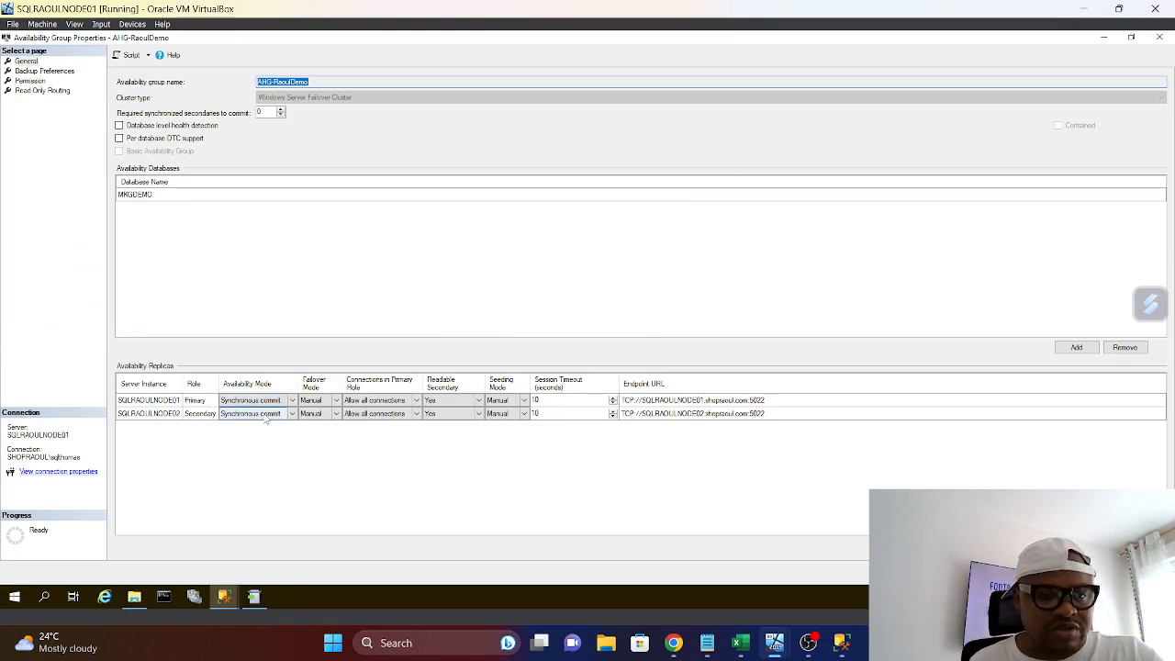
{"action": "left_click", "coordinate": [292, 401]}
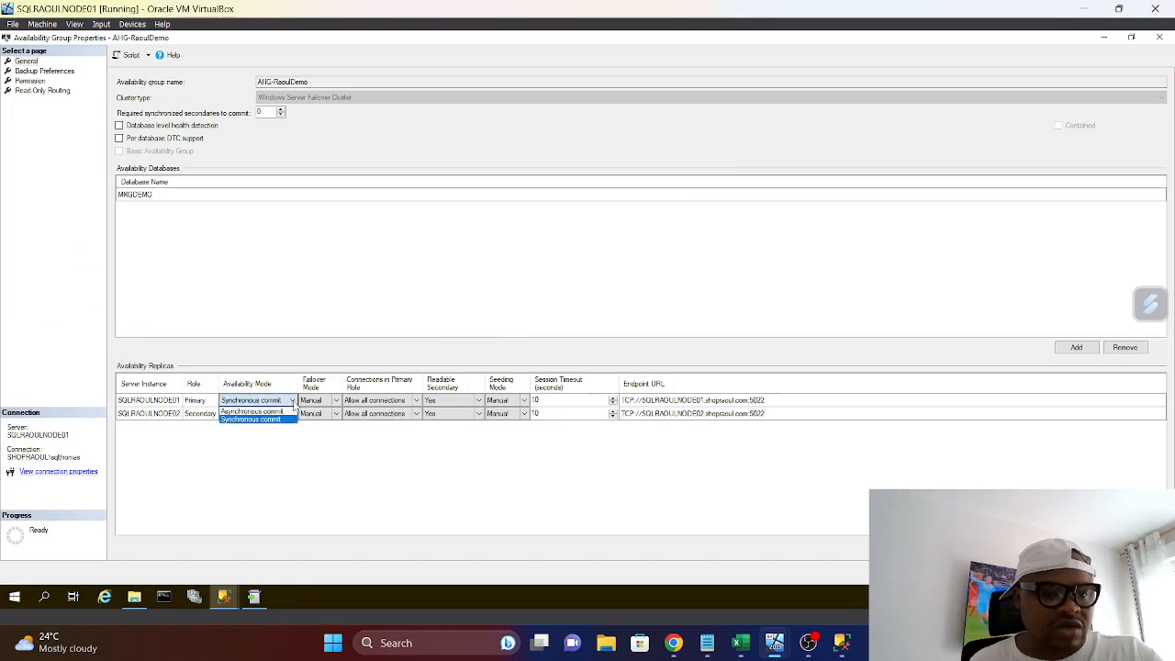
{"action": "left_click", "coordinate": [225, 422]}
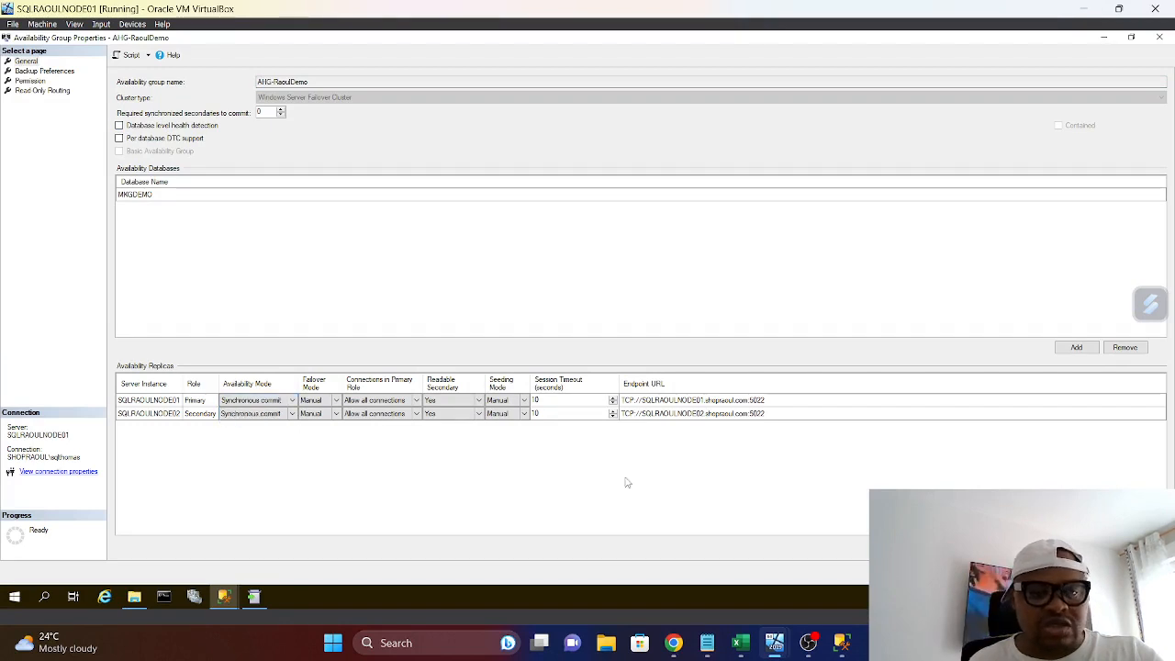
{"action": "left_click", "coordinate": [337, 401]}
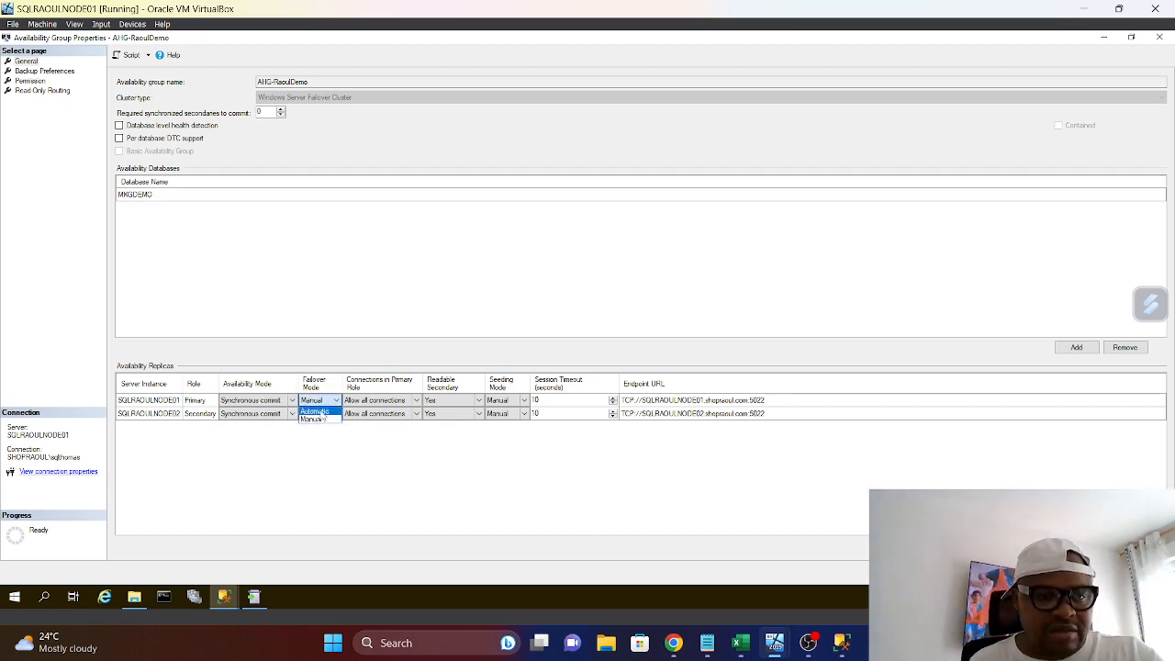
{"action": "left_click", "coordinate": [313, 410]}
{"action": "left_click", "coordinate": [315, 413]}
{"action": "left_click", "coordinate": [337, 414]}
{"action": "left_click", "coordinate": [314, 423]}
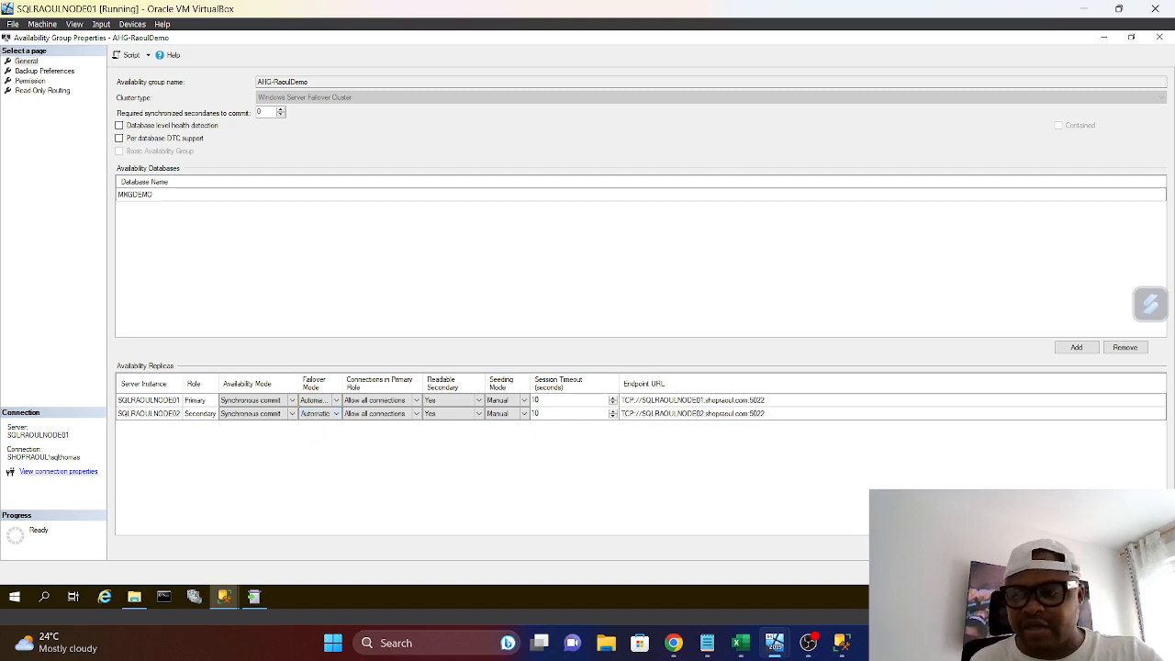
{"action": "left_click", "coordinate": [1046, 572]}
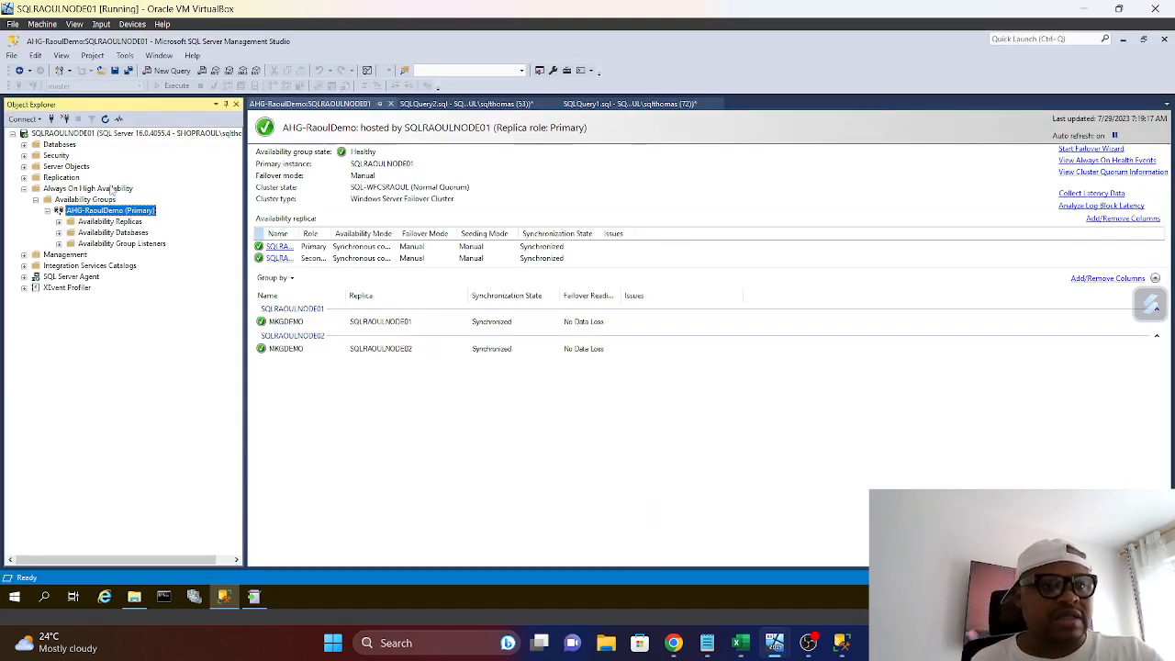
Refresh the SQLRAOULNODE01 server and the availability group dashboard, and widen the replica Name column to fit its contents
{"action": "right_click", "coordinate": [79, 135]}
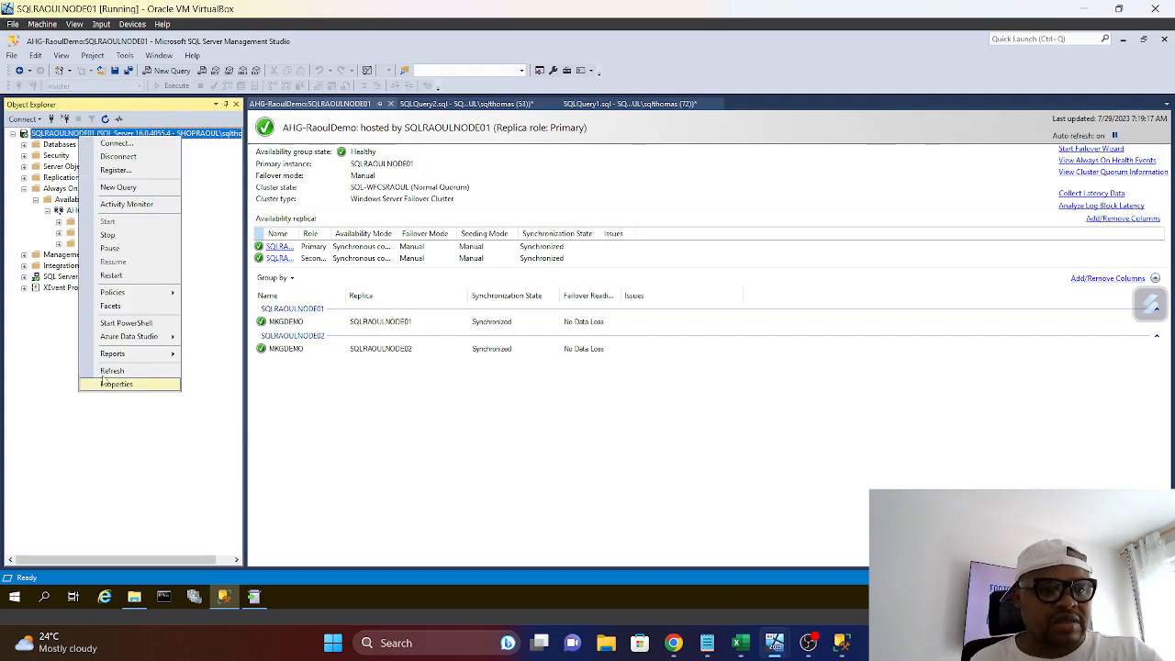
{"action": "left_click", "coordinate": [101, 371]}
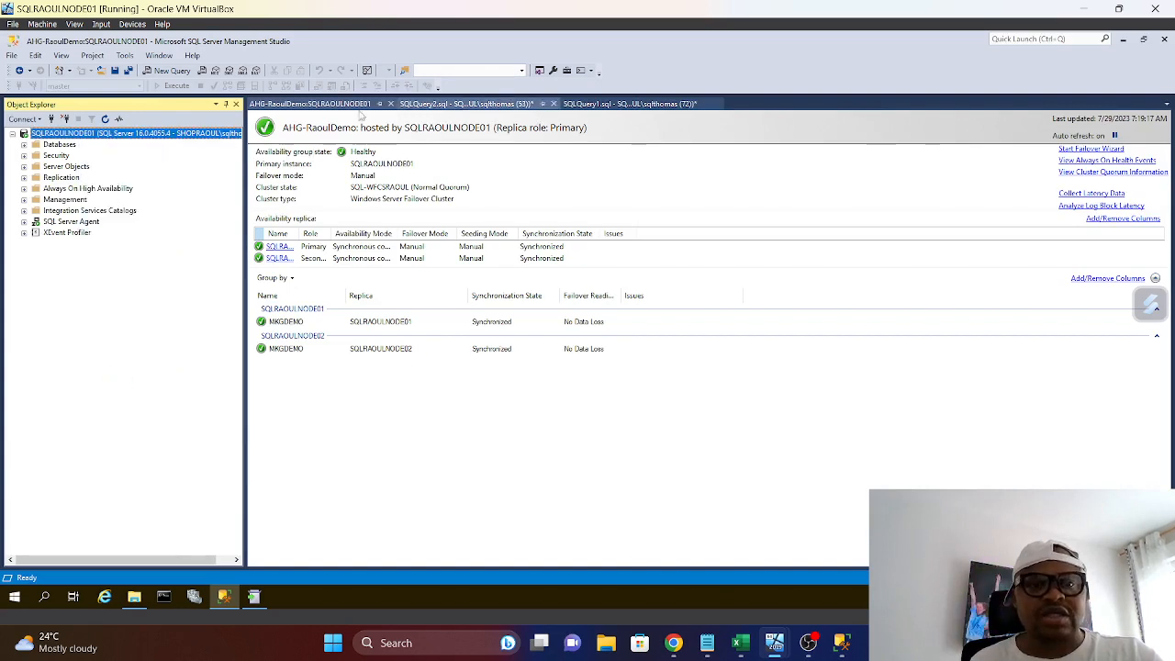
{"action": "left_click", "coordinate": [1113, 136]}
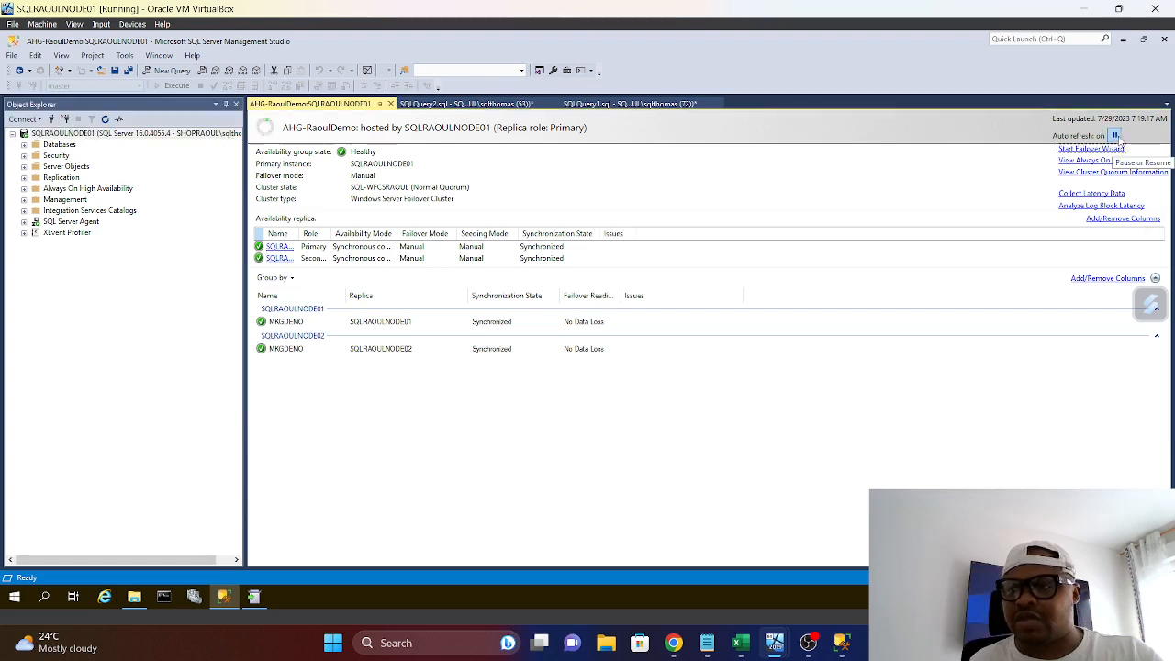
{"action": "double_click", "coordinate": [297, 233]}
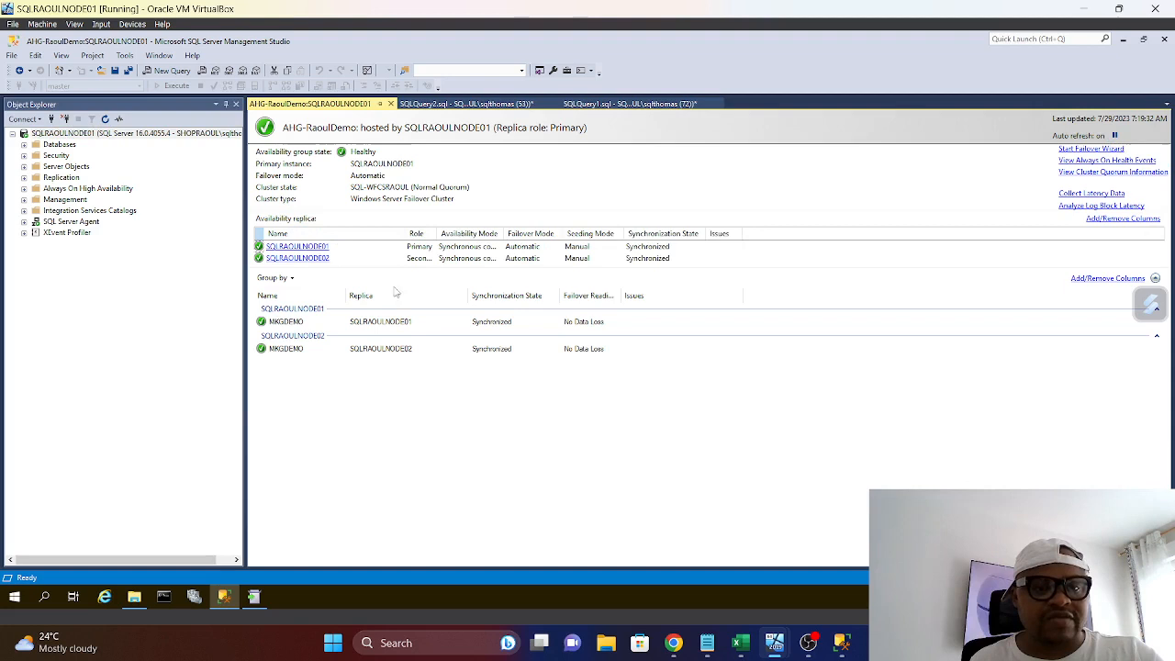
Bring up the completed SQL Server 2022 update installer and close it
{"action": "left_click", "coordinate": [252, 597]}
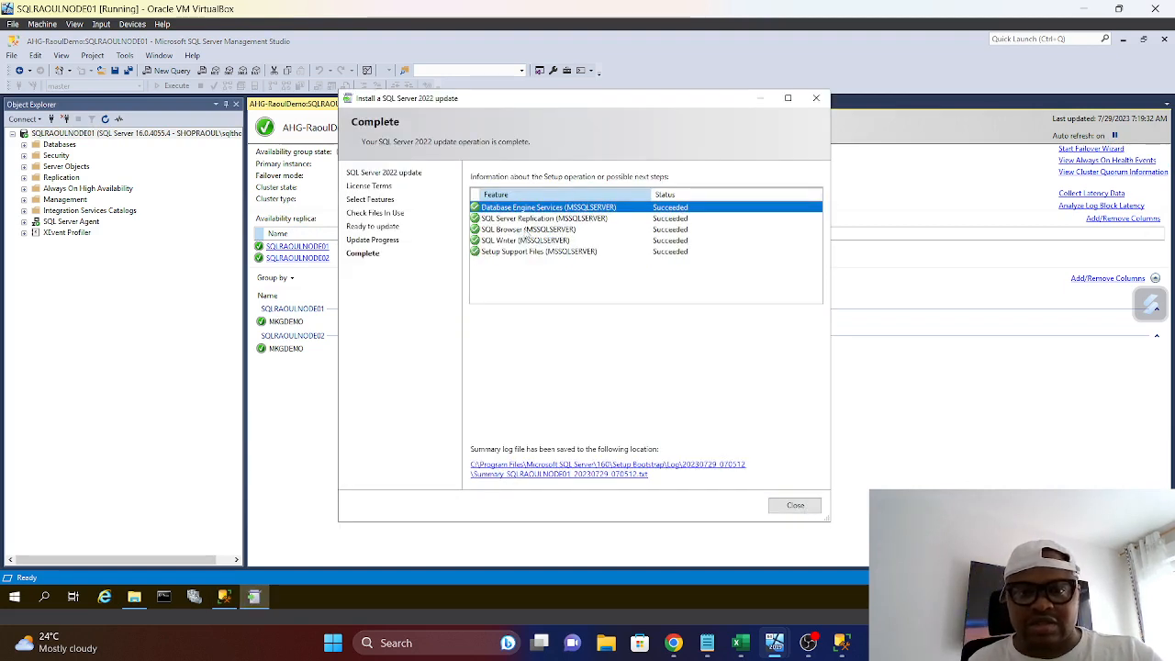
{"action": "left_click", "coordinate": [794, 505]}
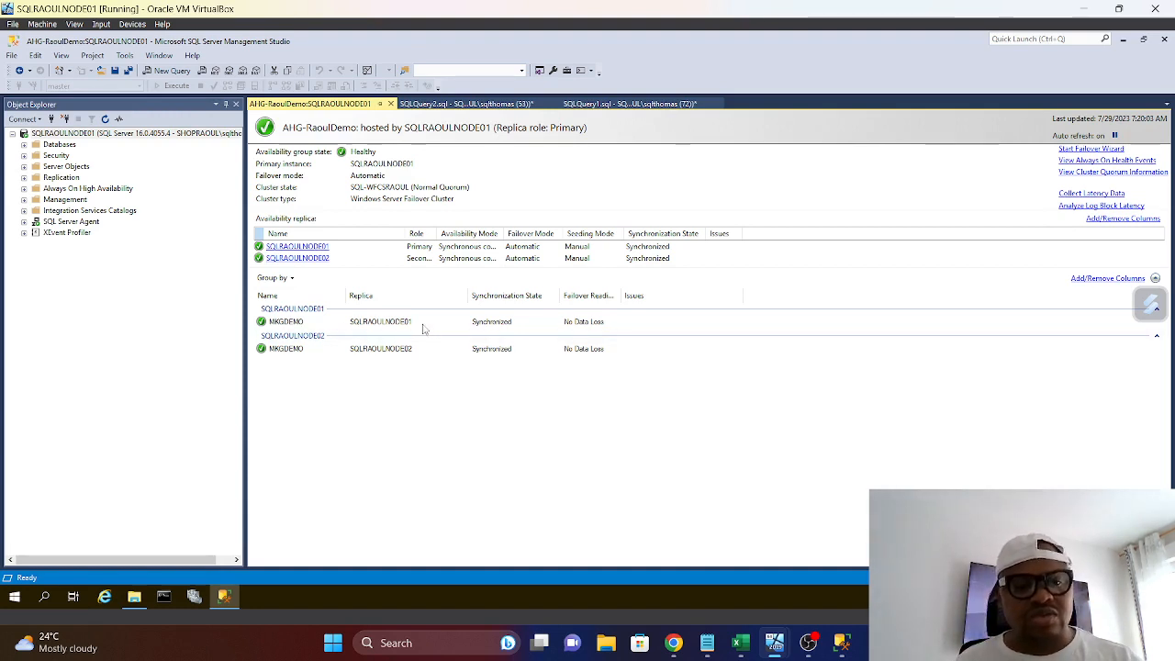
Review the patching checklist in Notepad and the 2022 build list in the SQLServerBuilds workbook in Excel
{"action": "mouse_move", "coordinate": [705, 643]}
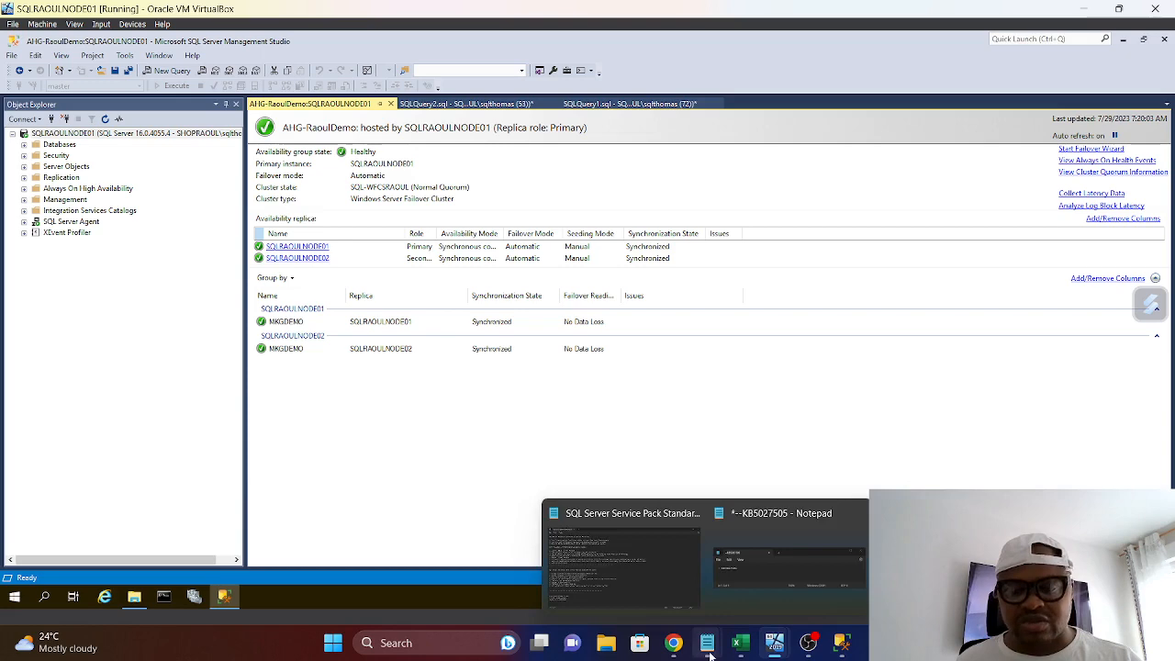
{"action": "left_click", "coordinate": [640, 573]}
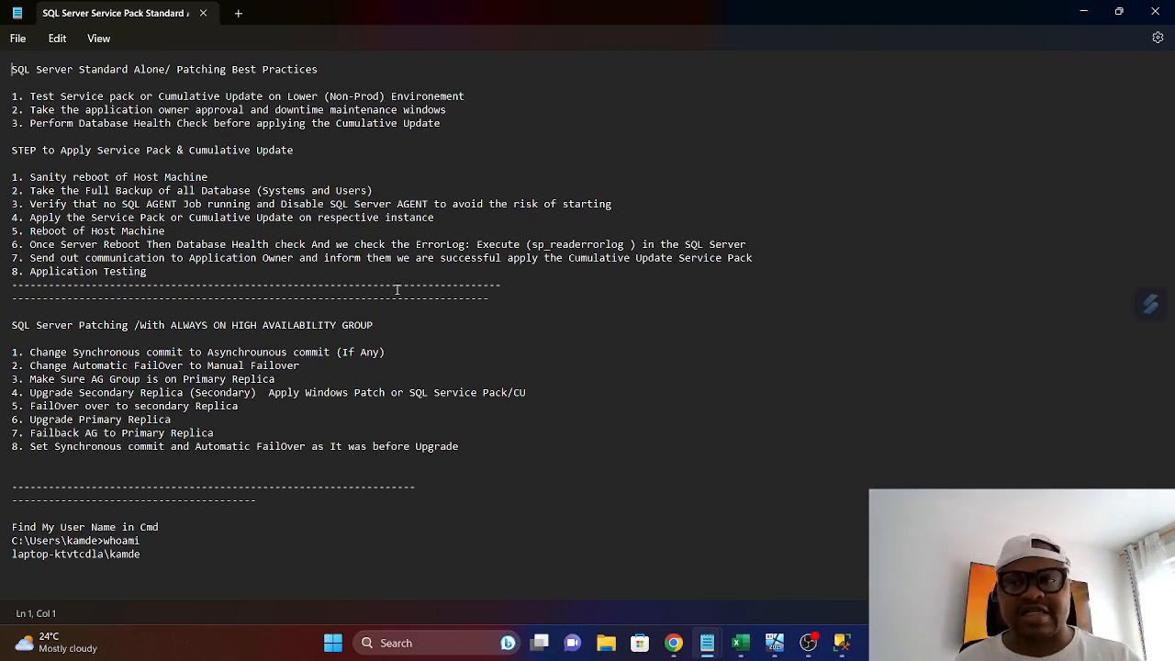
{"action": "mouse_move", "coordinate": [741, 642]}
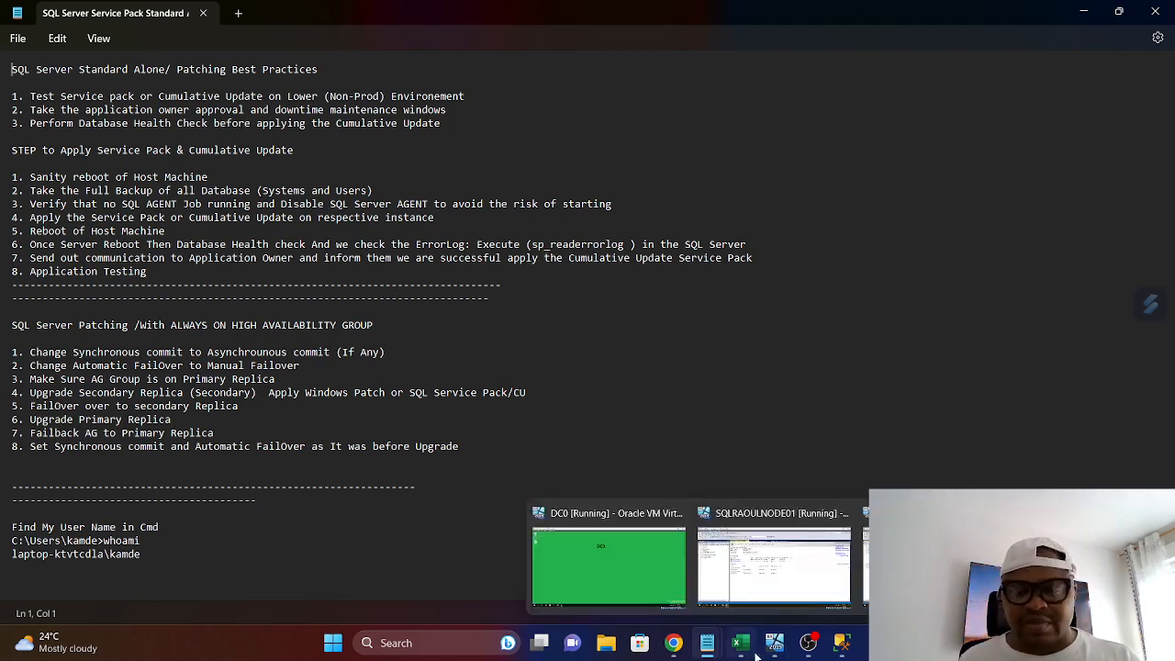
{"action": "left_click", "coordinate": [781, 559]}
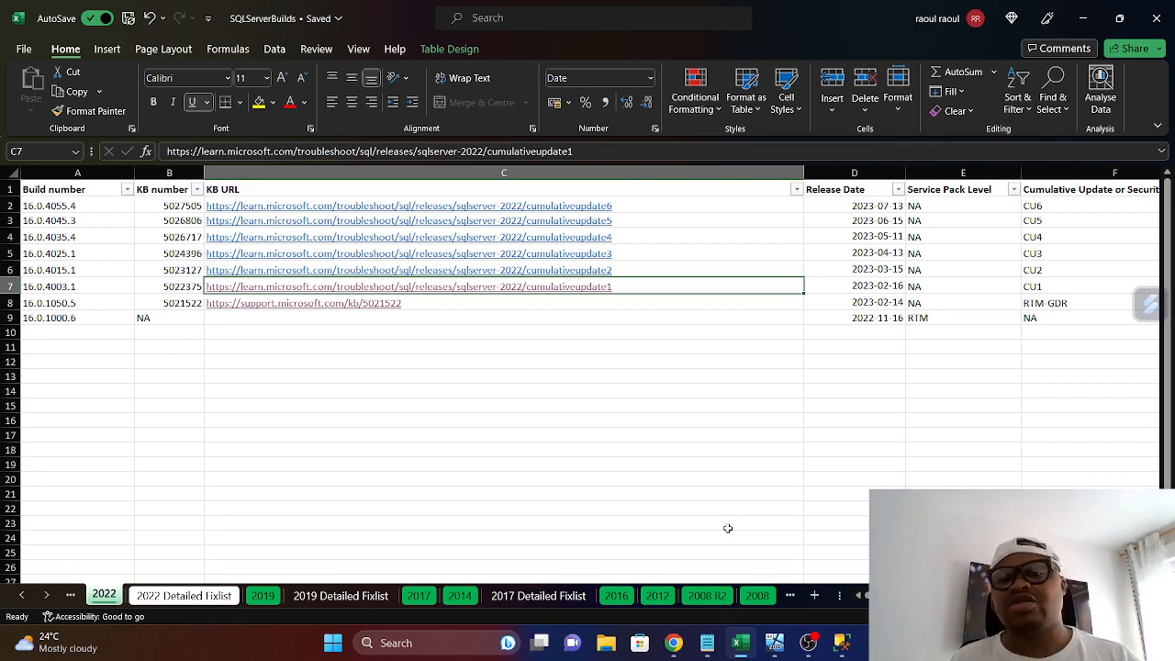
{"action": "mouse_move", "coordinate": [806, 645]}
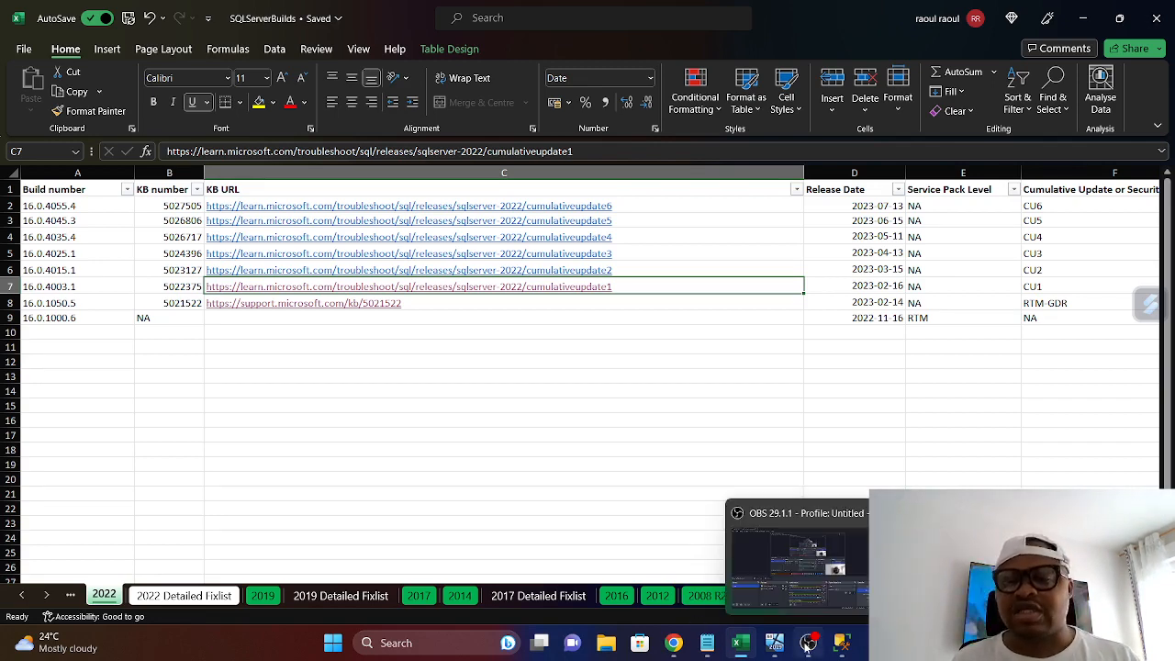